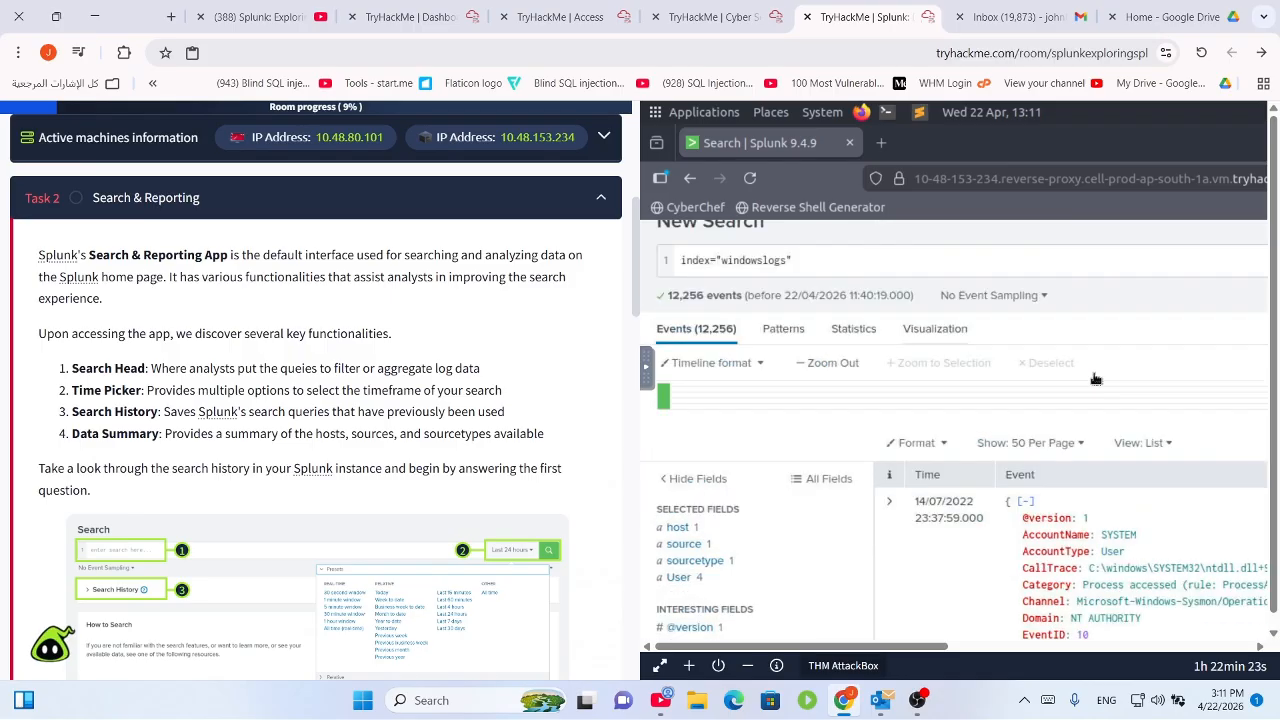
Read the task text, highlighting the app name and the Search Head description.
scroll(666, 228, down, 1)
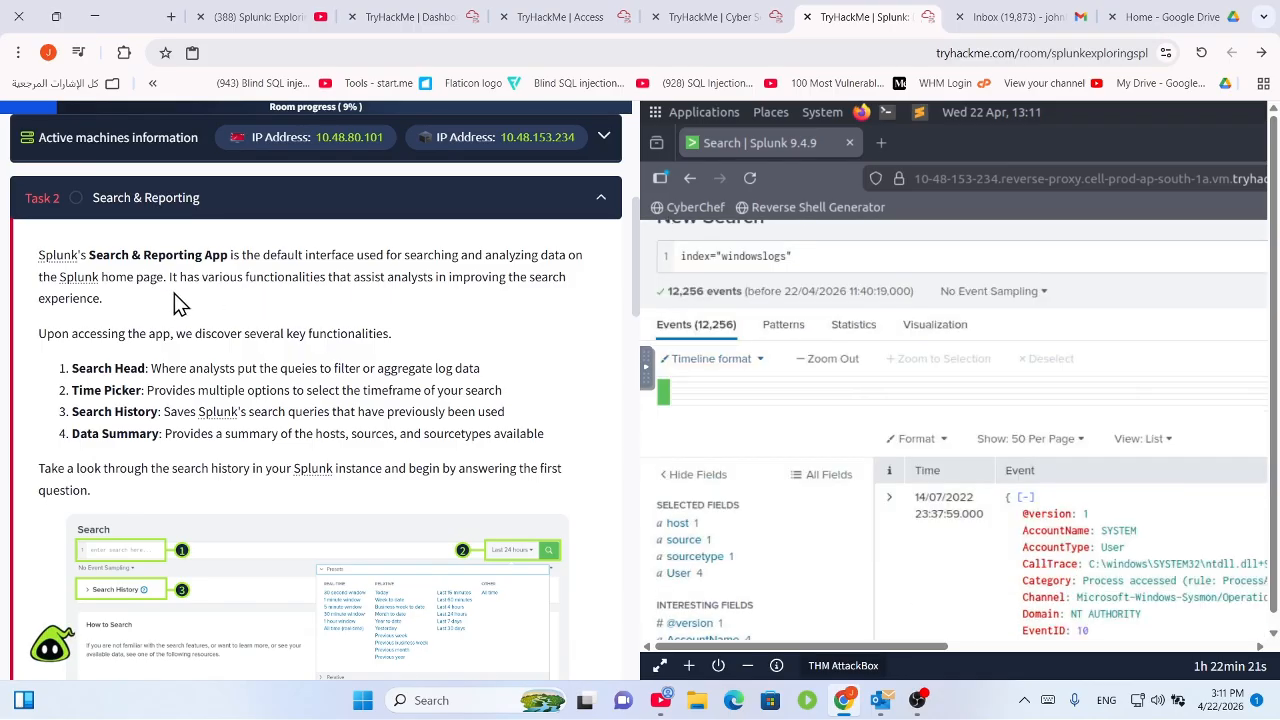
drag(228, 255, 120, 260)
scroll(290, 408, down, 3)
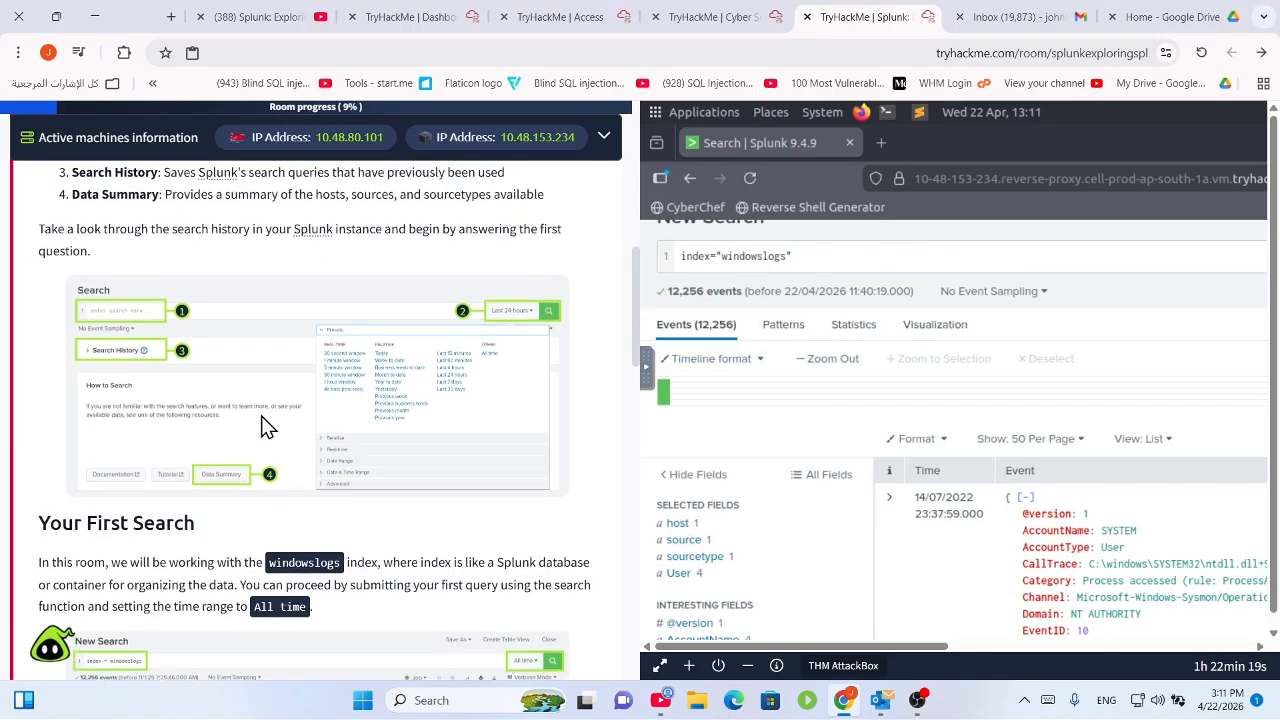
scroll(263, 428, up, 2)
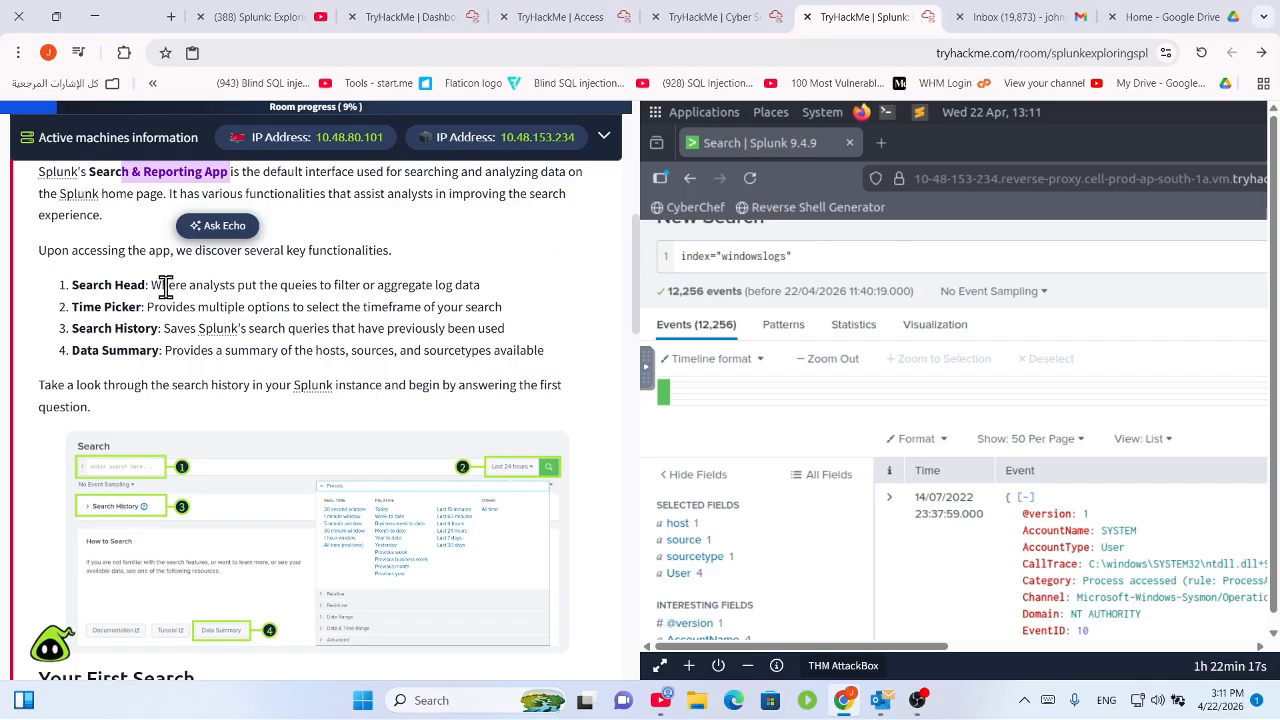
drag(166, 285, 476, 287)
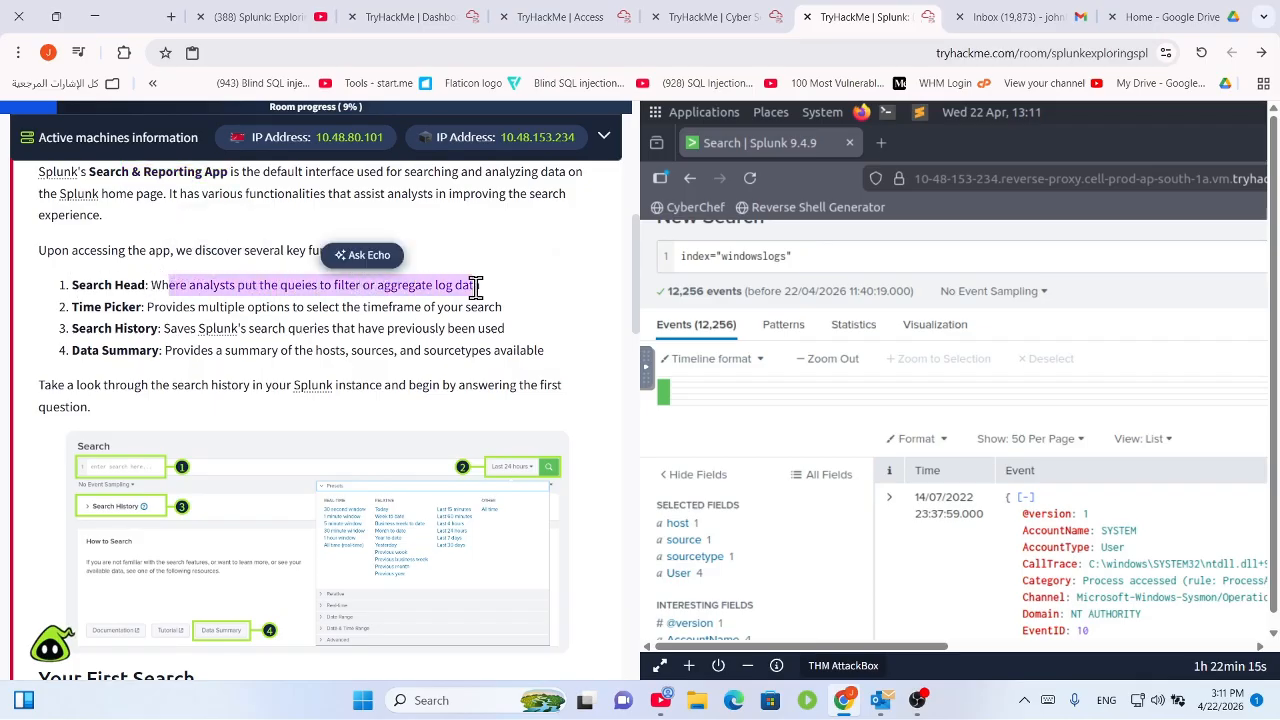
drag(148, 285, 76, 288)
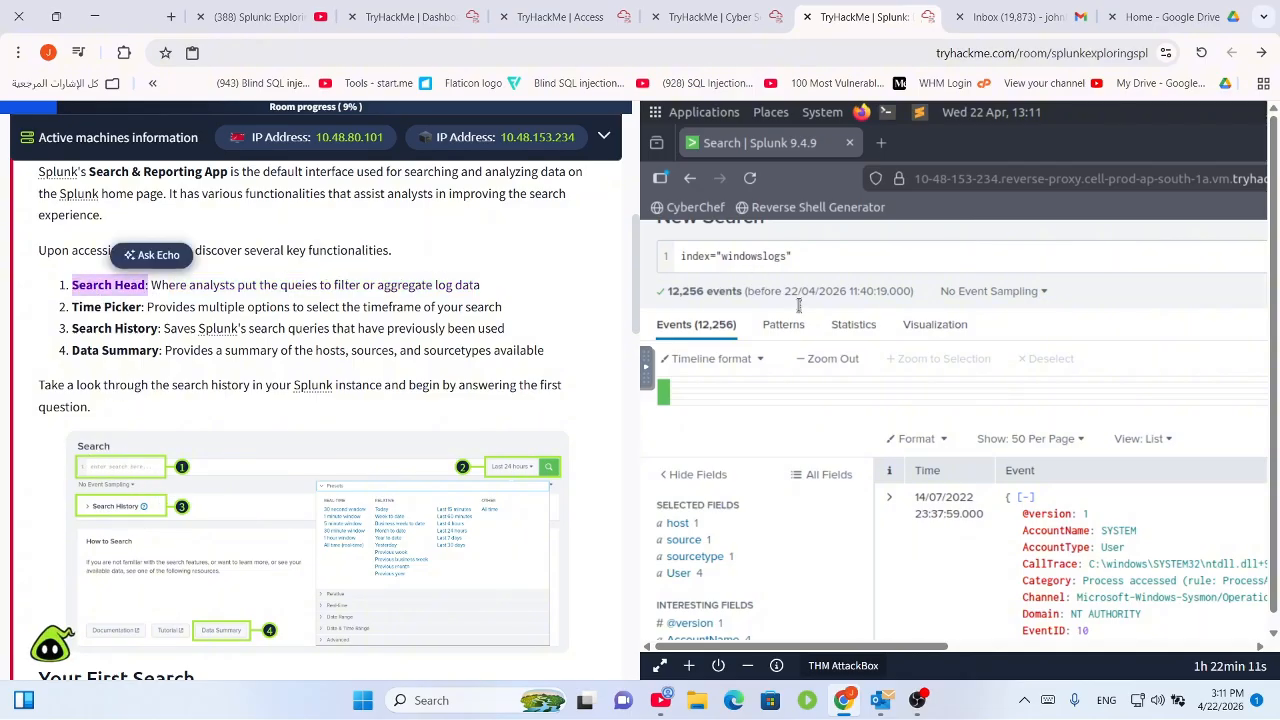
scroll(760, 350, up, 2)
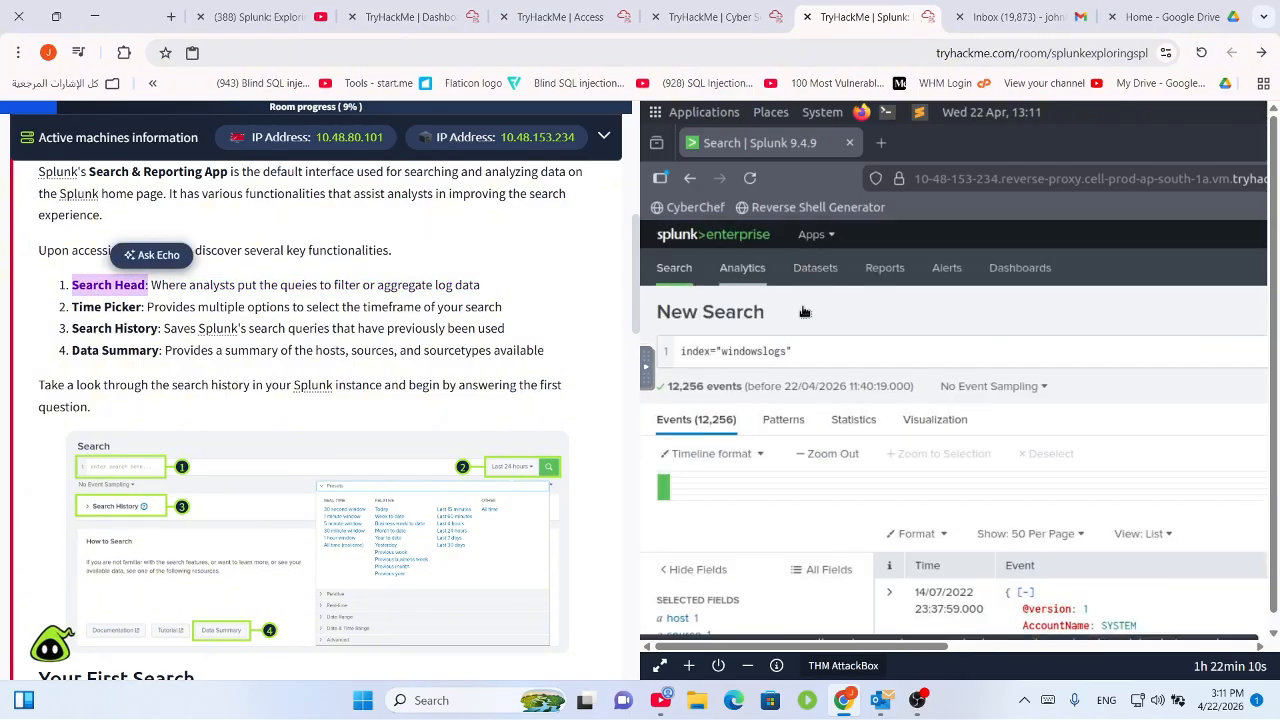
Select the whole windowslogs search query and check the time range presets, leaving the range unchanged.
click(760, 358)
key(ctrl+a)
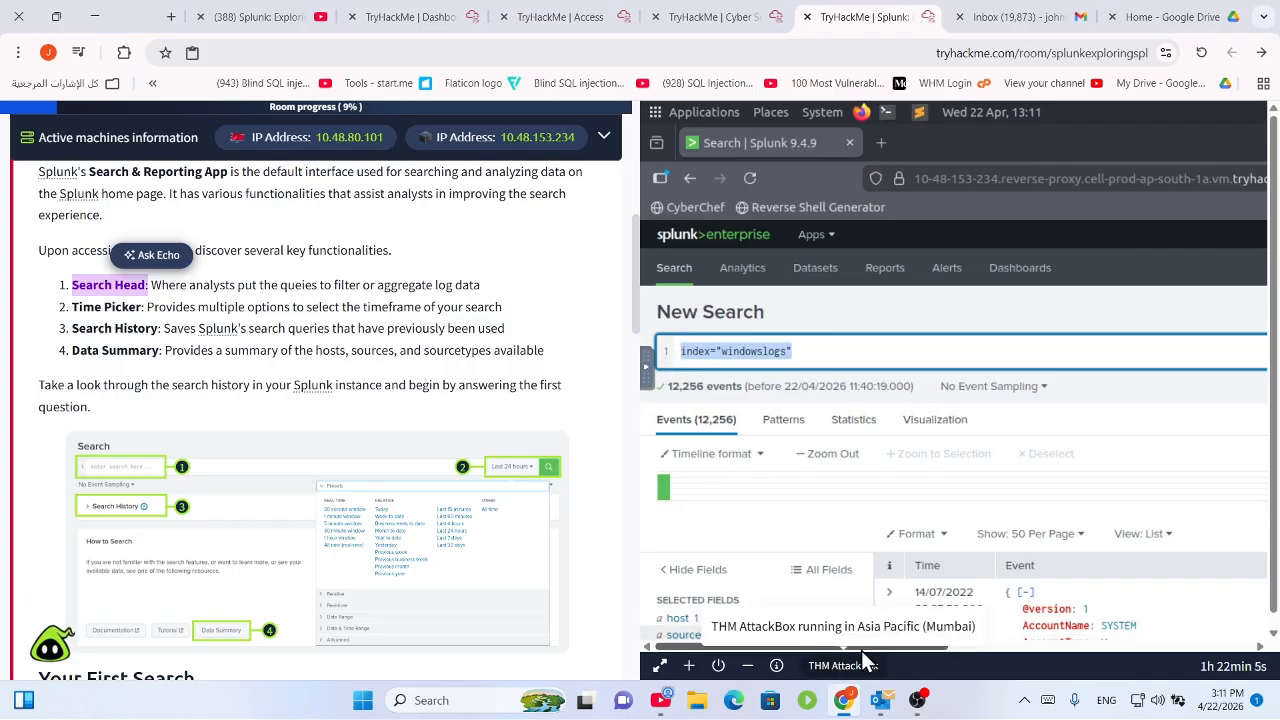
drag(862, 648, 1167, 643)
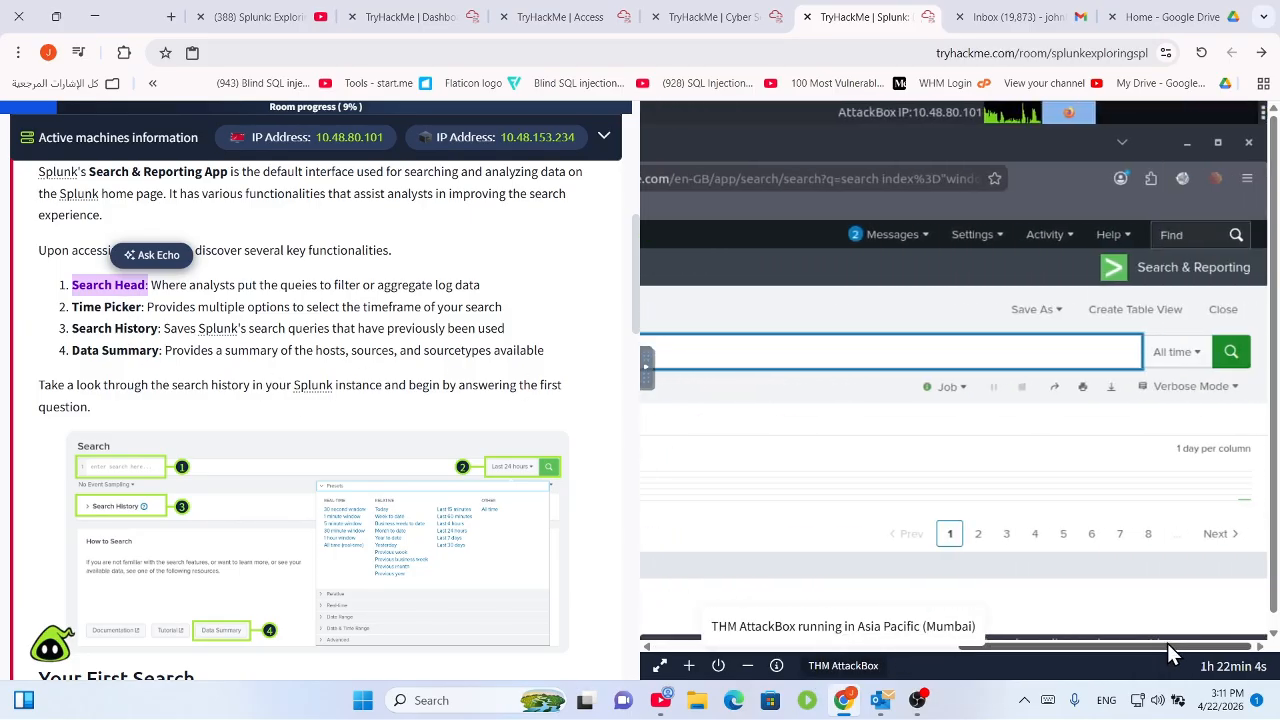
click(1178, 351)
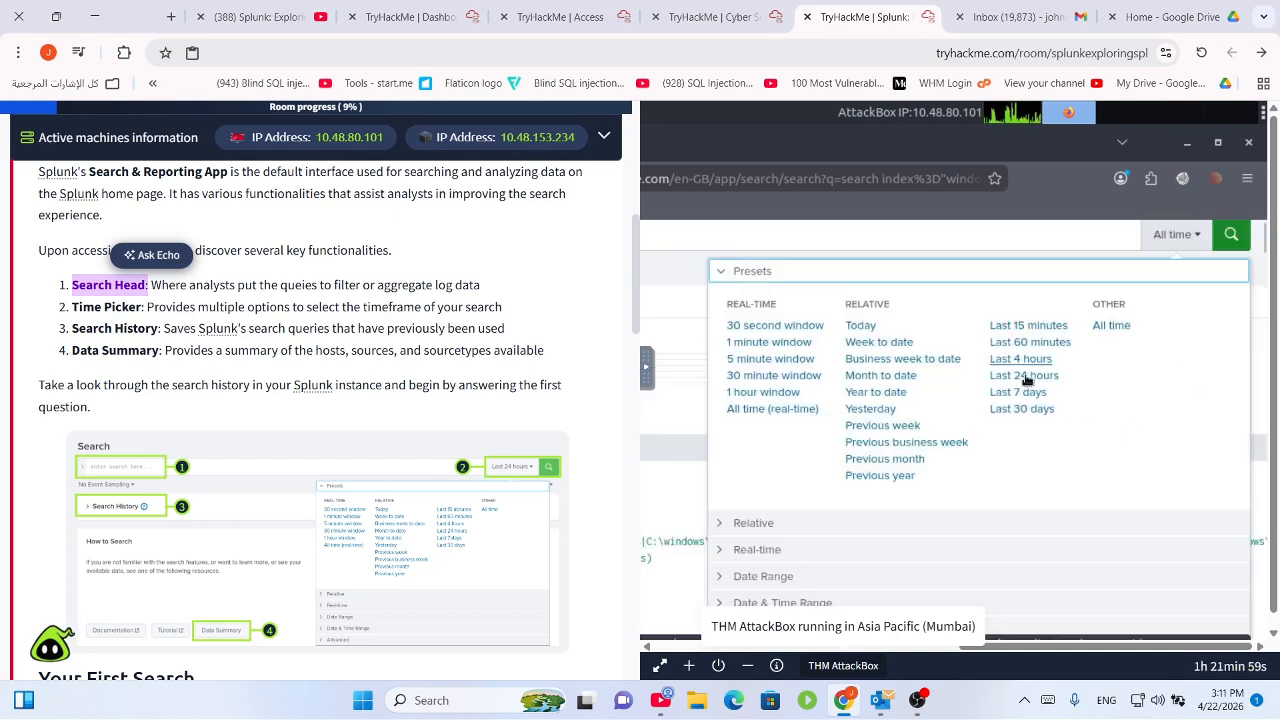
click(952, 247)
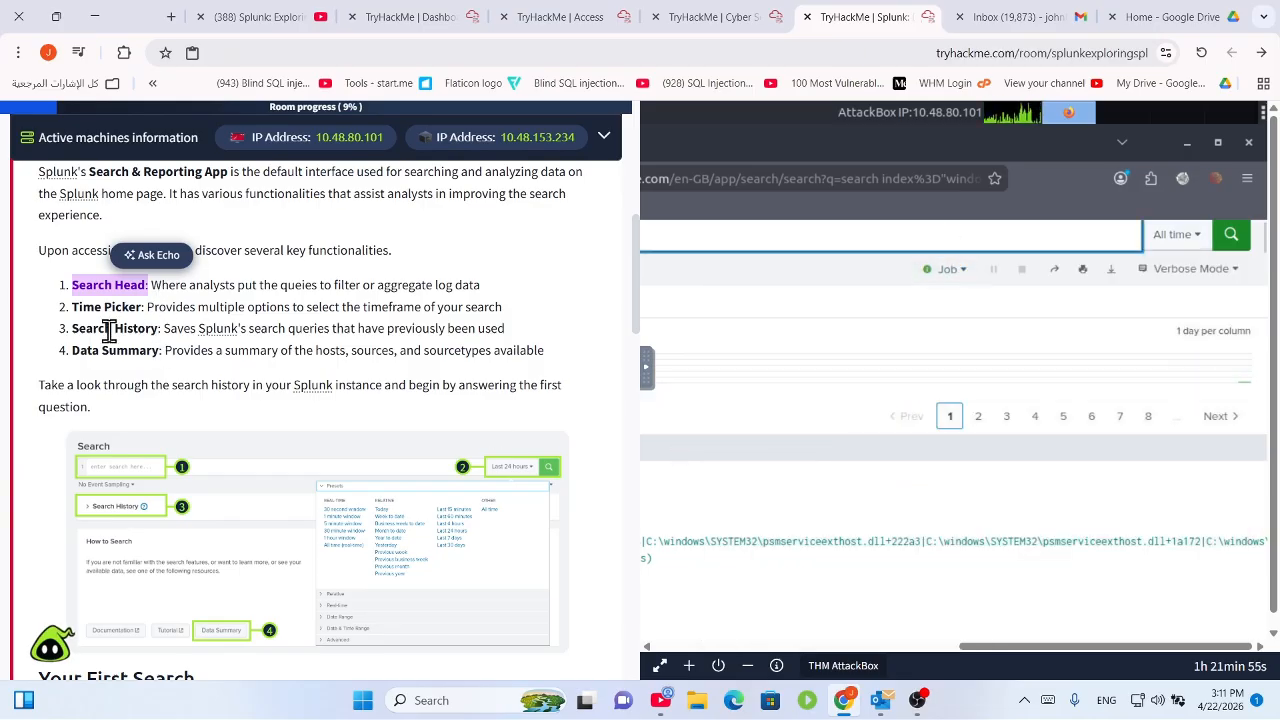
Scroll through the windowslogs search page and the room text.
scroll(275, 449, down, 5)
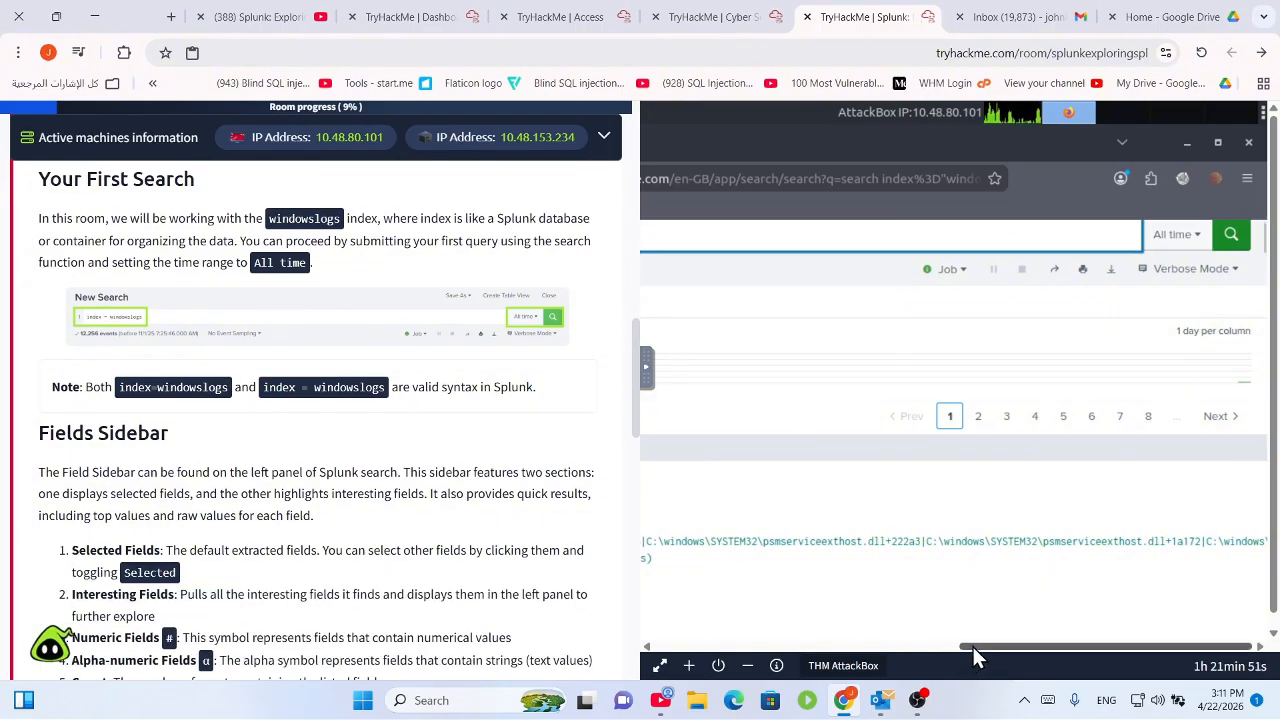
drag(972, 644, 517, 628)
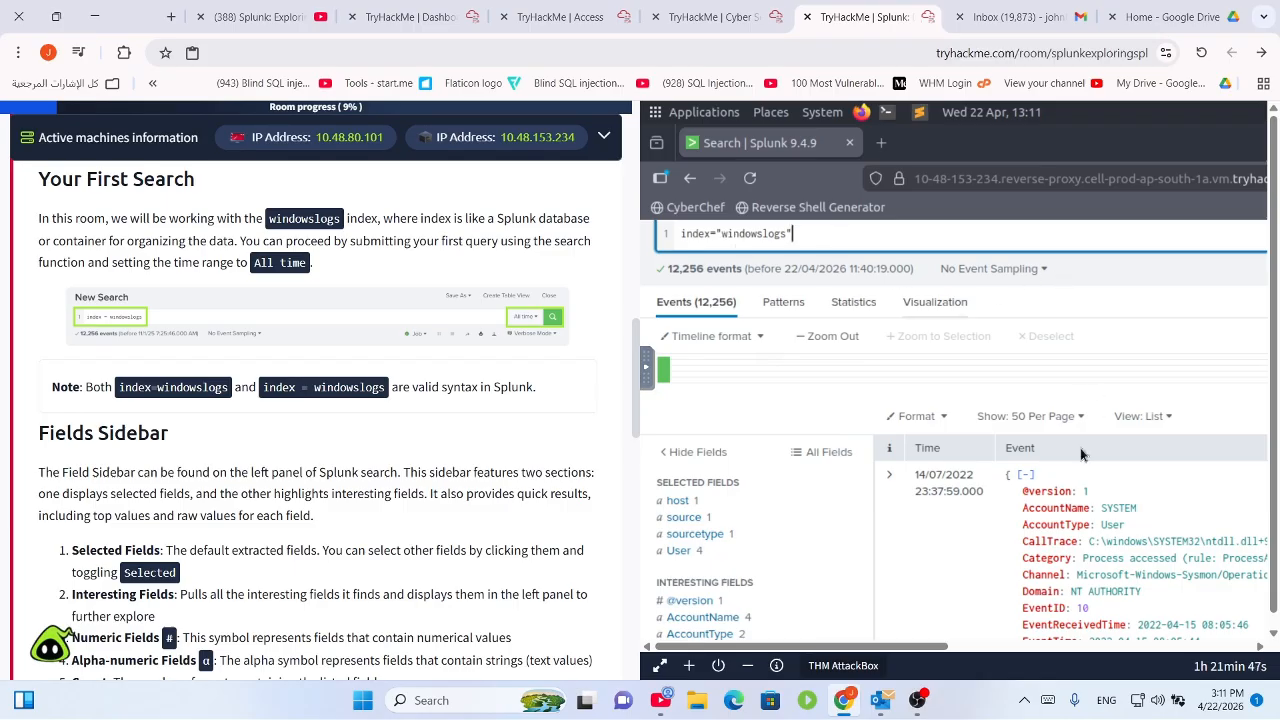
scroll(1000, 490, down, 3)
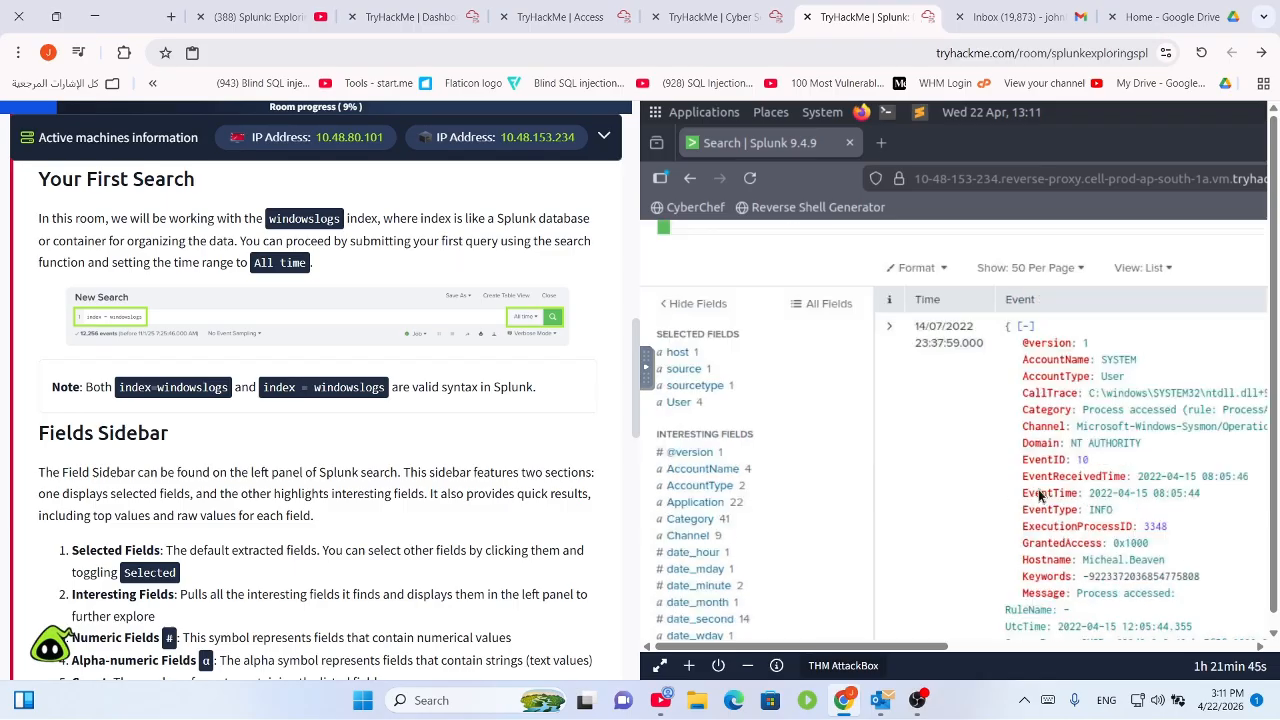
scroll(1068, 471, down, 10)
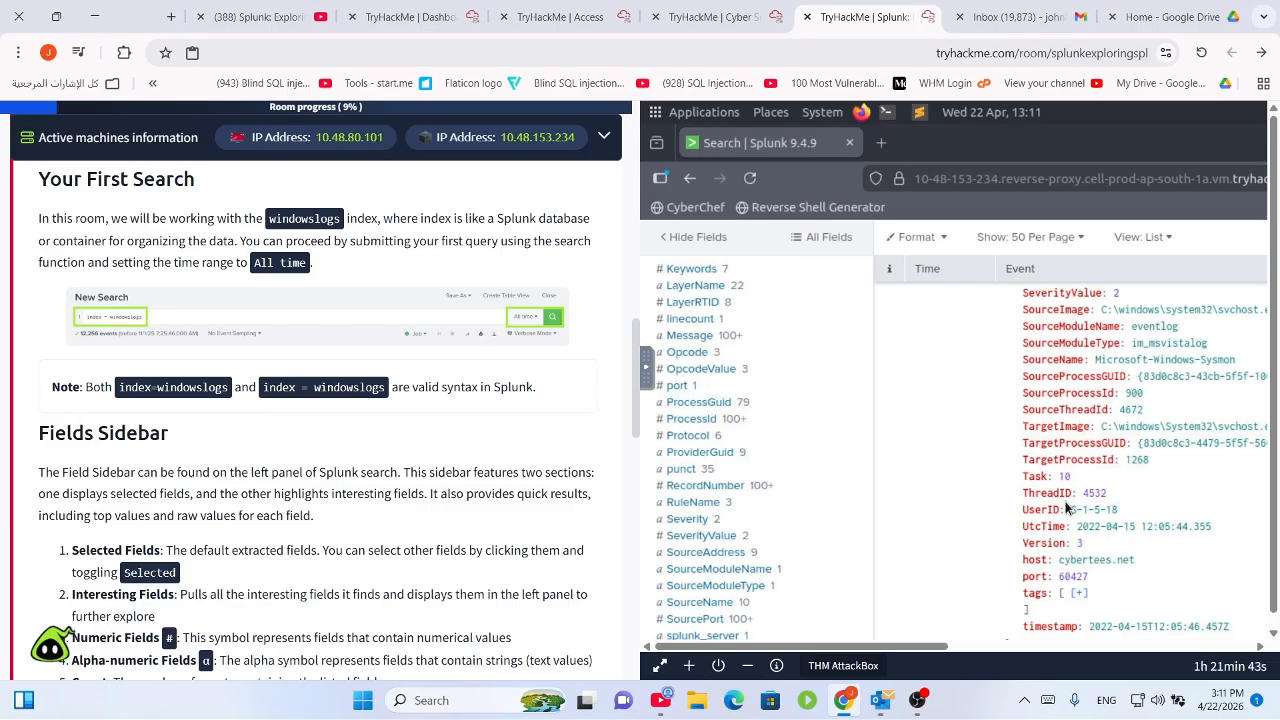
scroll(1058, 513, up, 1)
scroll(1057, 505, up, 10)
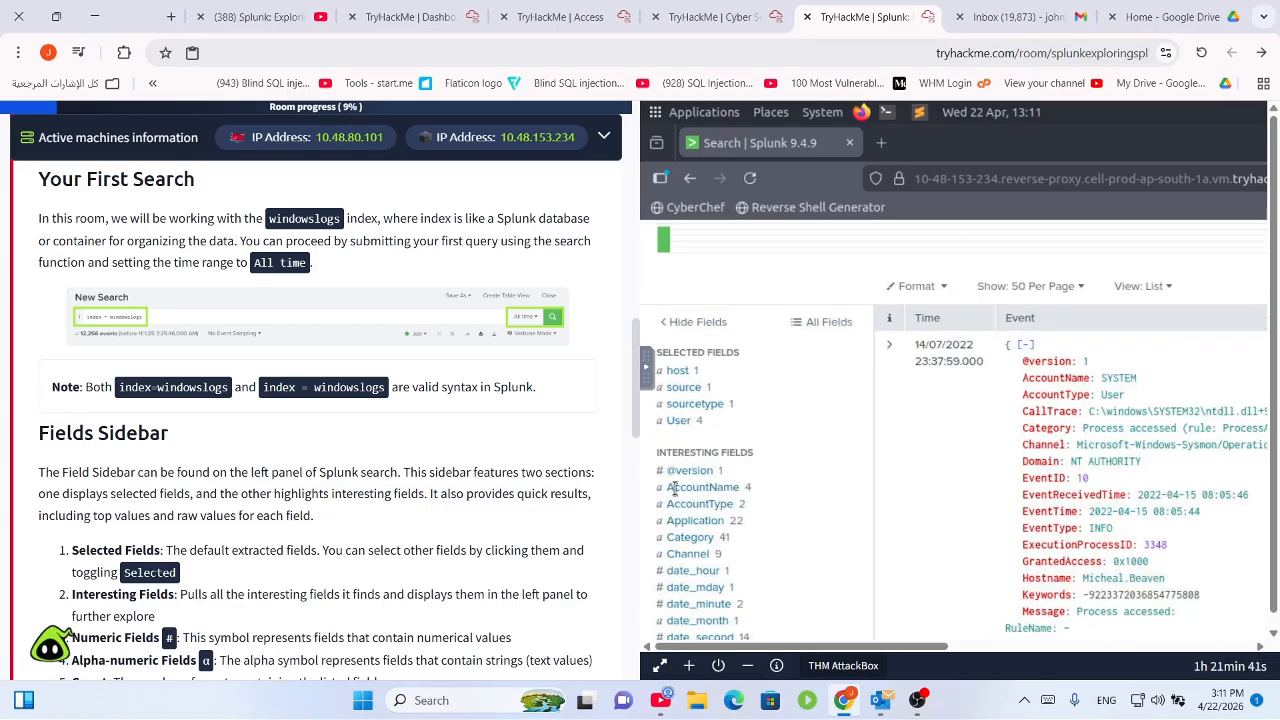
scroll(86, 491, down, 5)
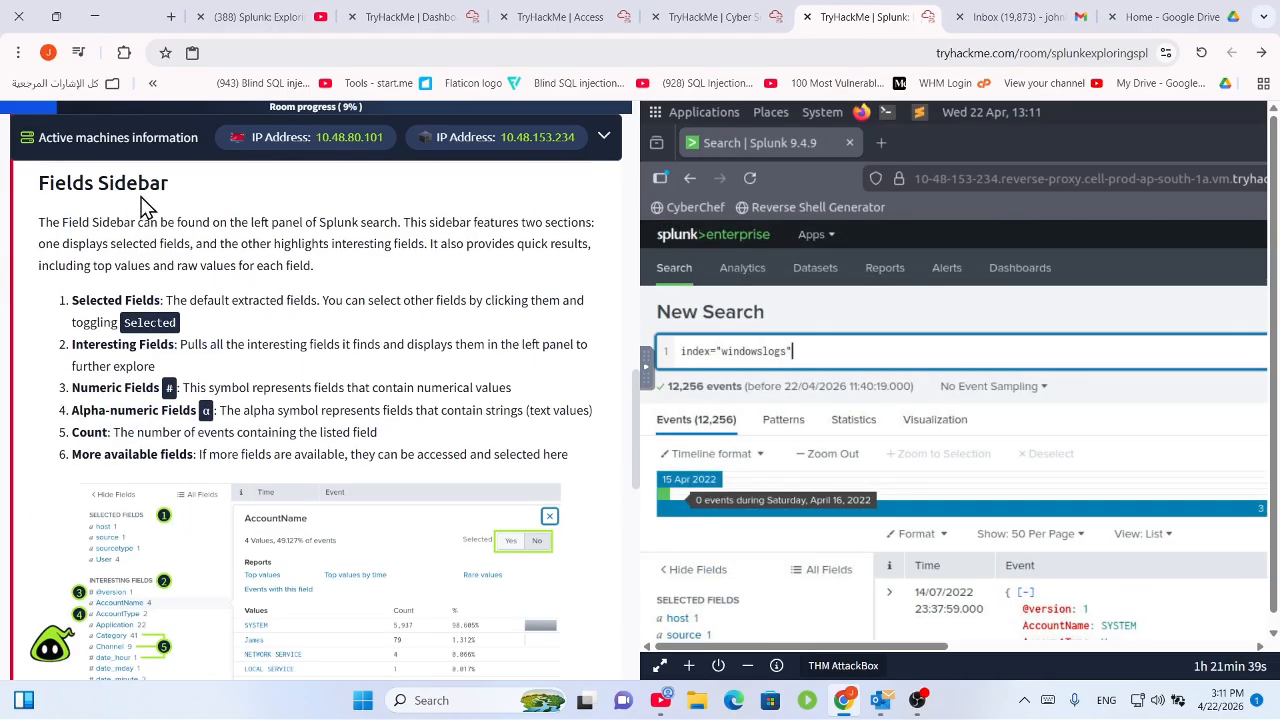
scroll(850, 418, down, 1)
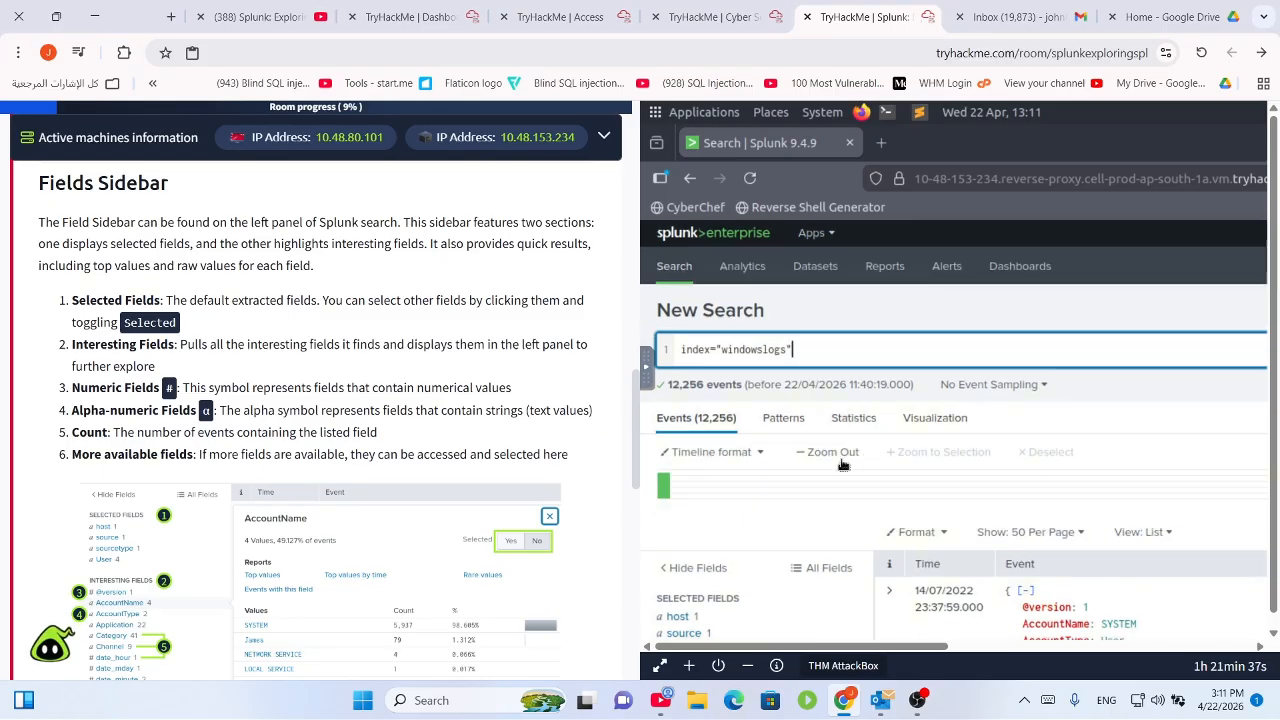
scroll(843, 465, down, 5)
Pull the AttackBox session into its own window and shrink the maximized room browser window.
click(700, 17)
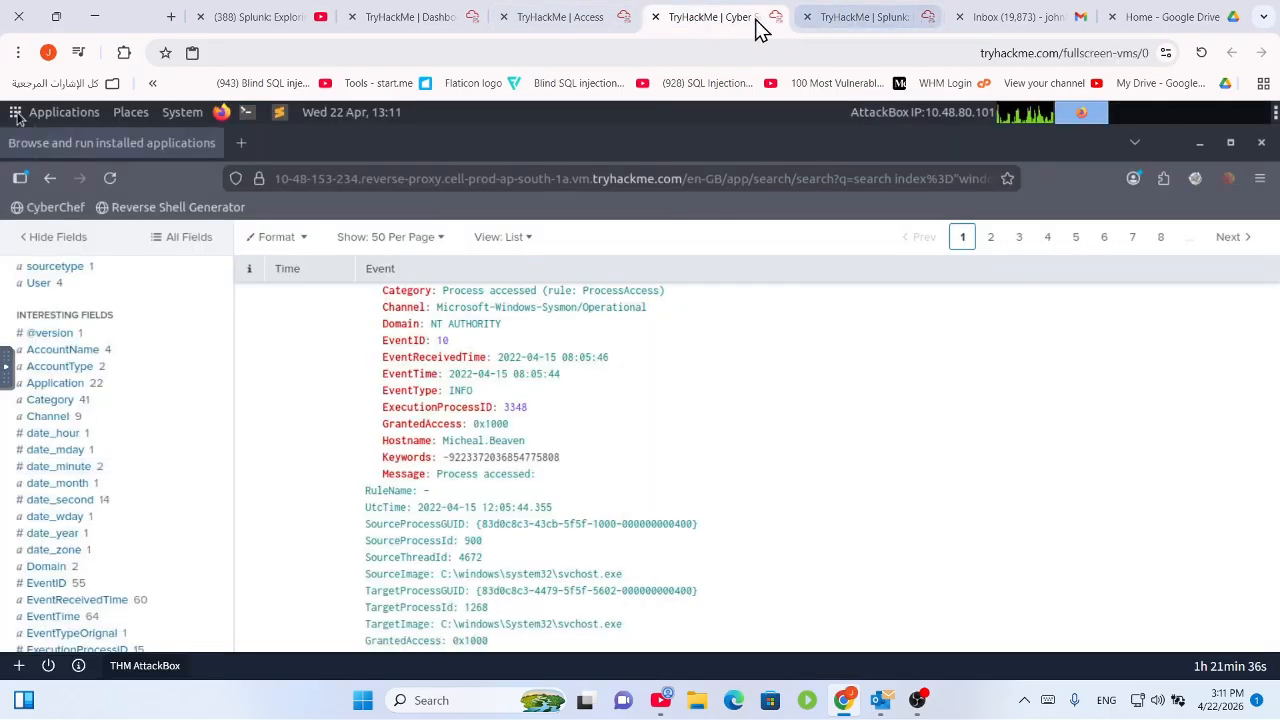
drag(757, 20, 503, 222)
click(119, 9)
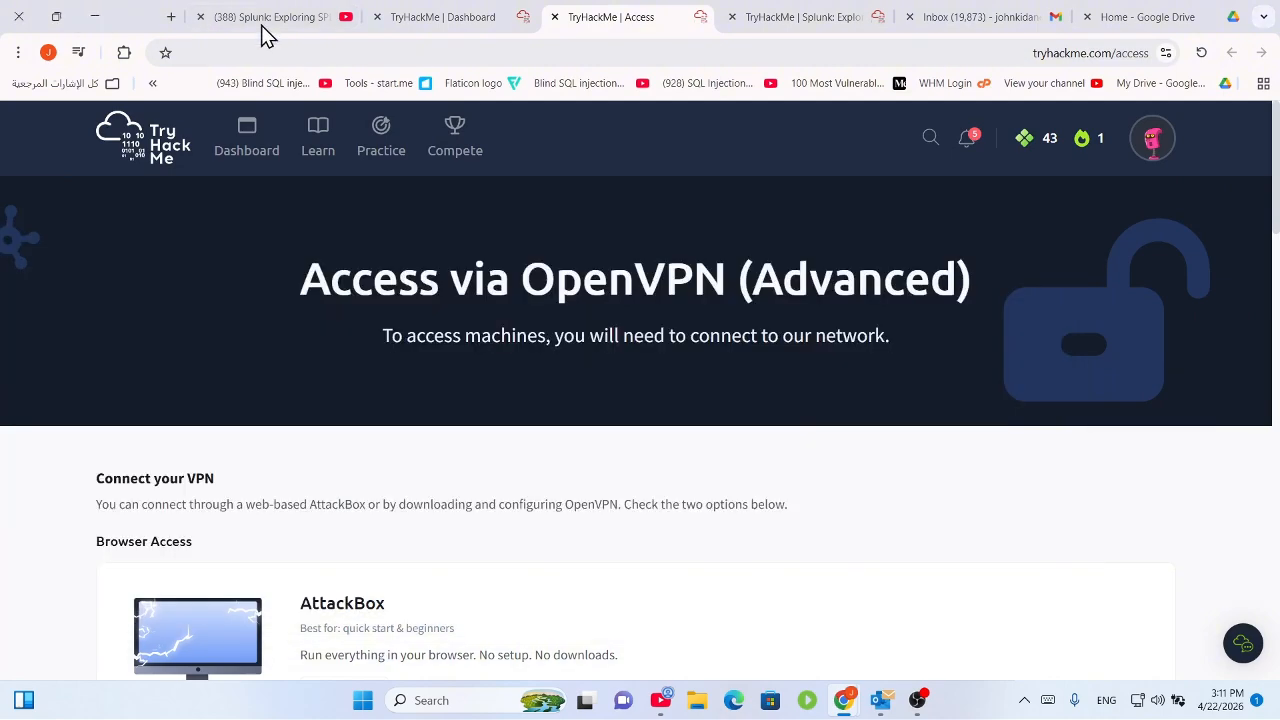
drag(150, 14, 380, 149)
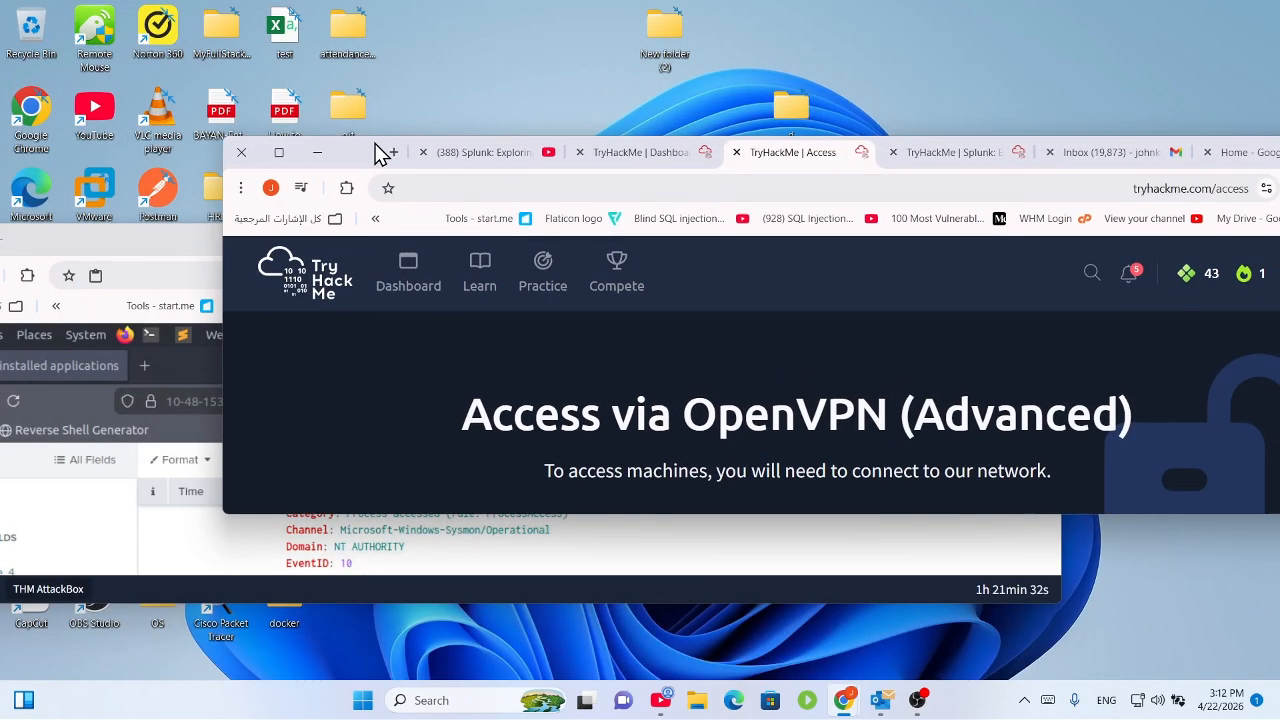
click(907, 160)
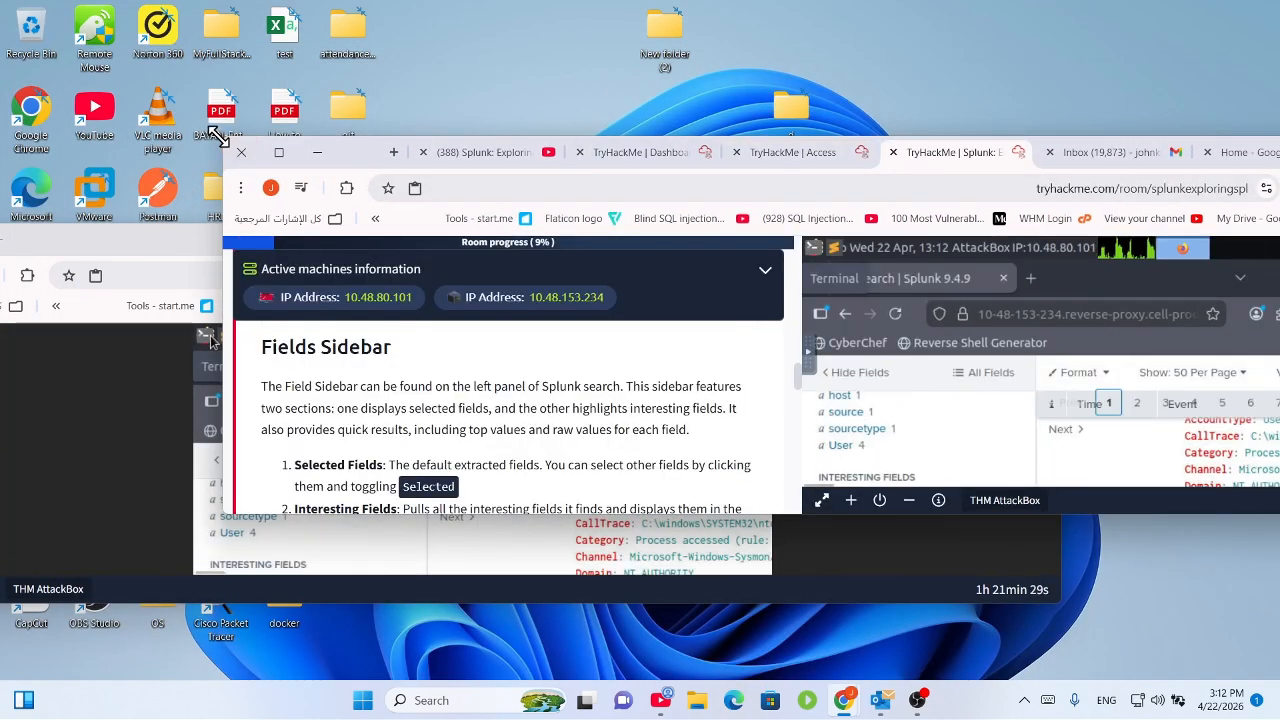
drag(224, 138, 529, 5)
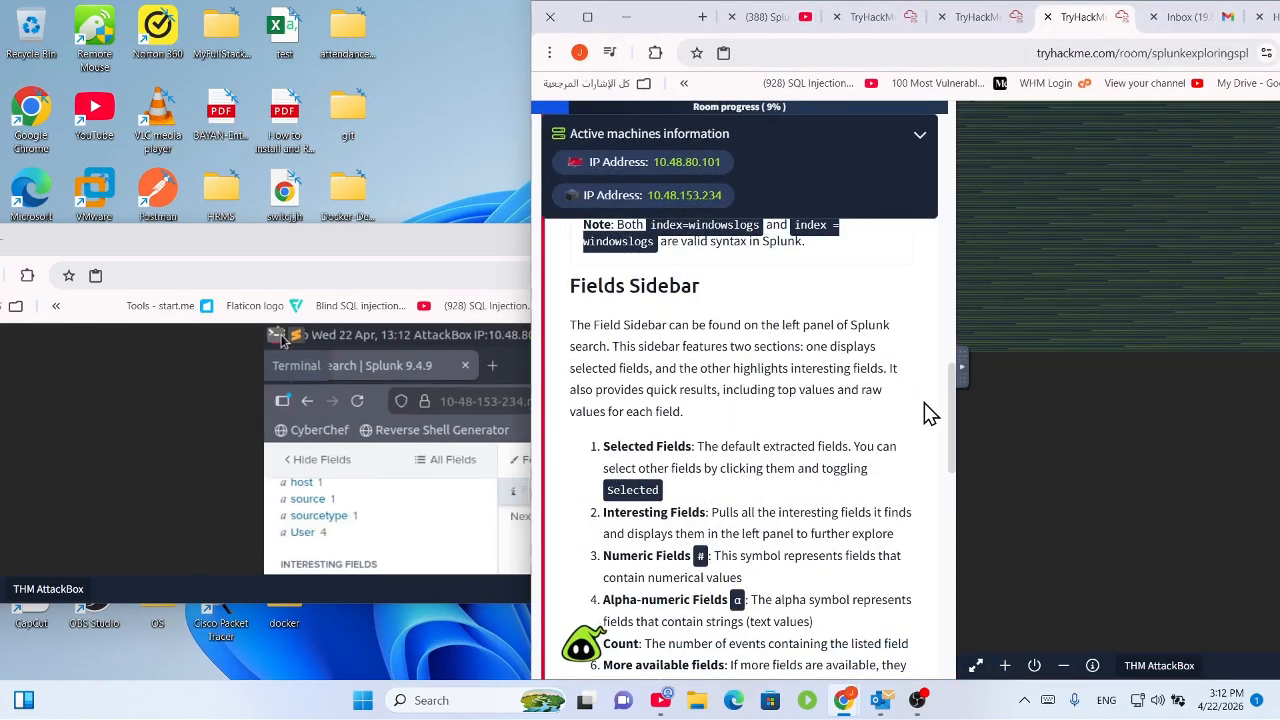
Resize the AttackBox and room windows so they sit side by side.
click(963, 366)
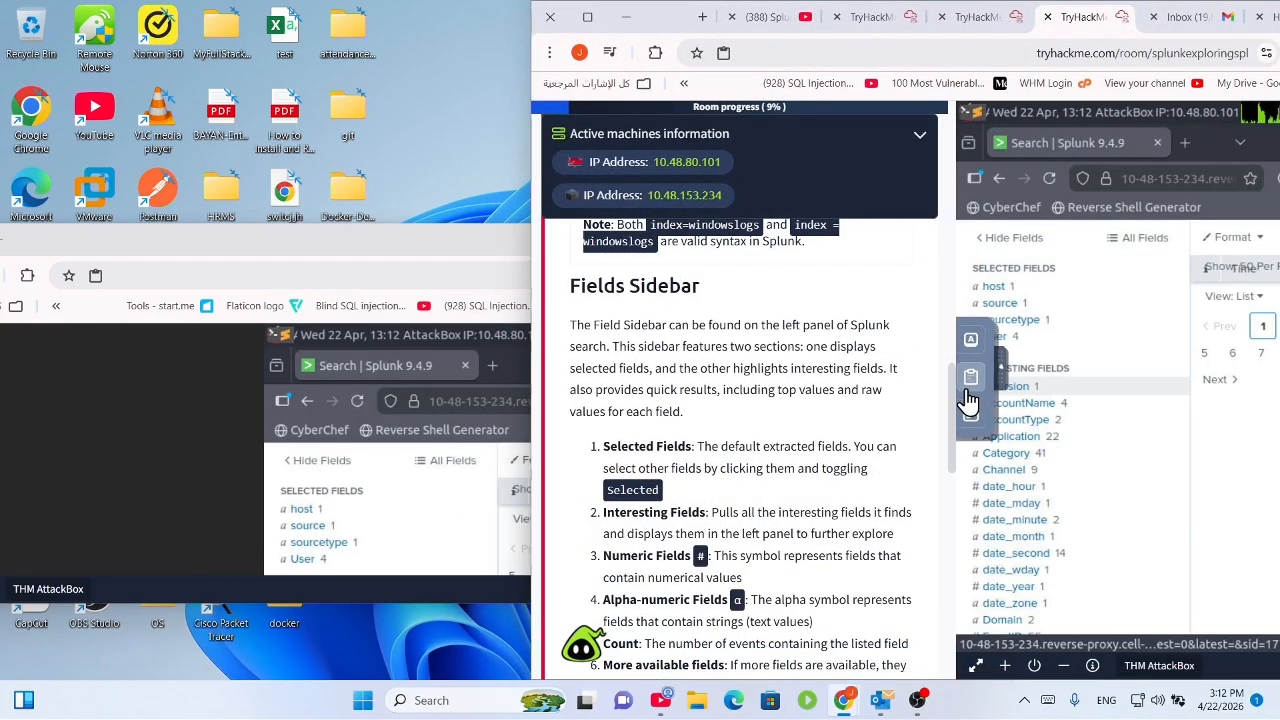
scroll(793, 240, down, 8)
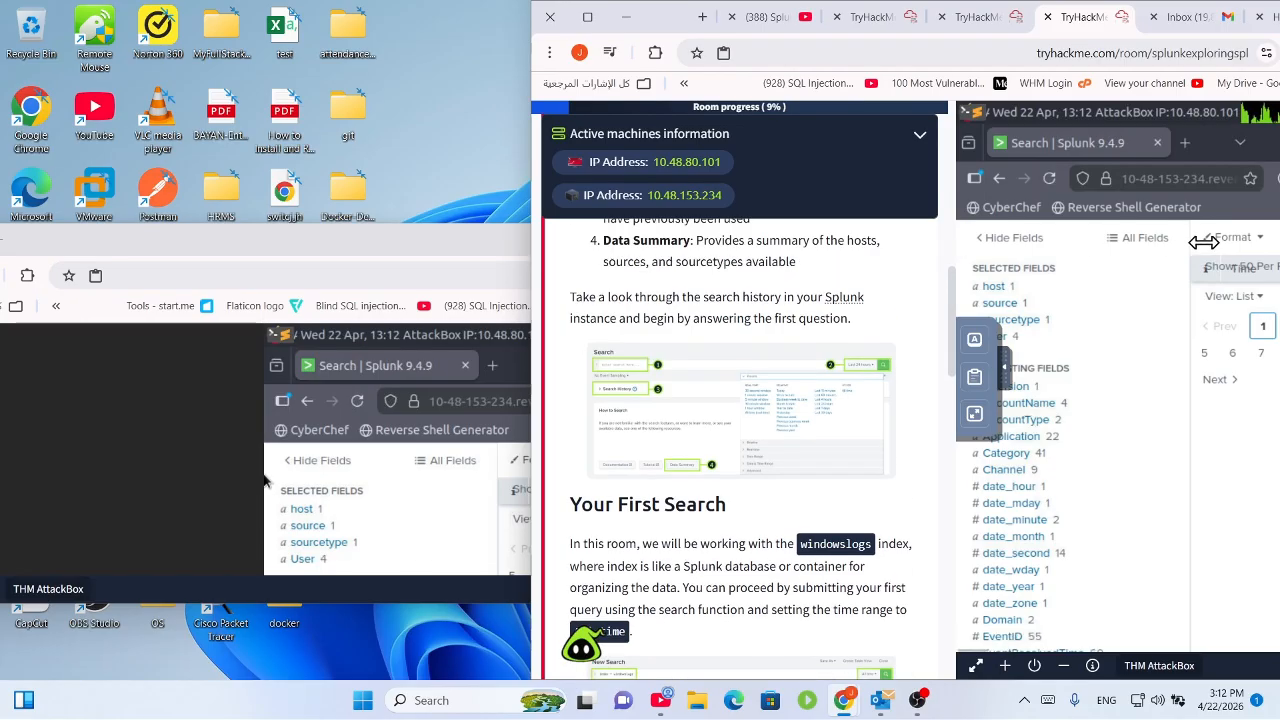
scroll(739, 423, down, 3)
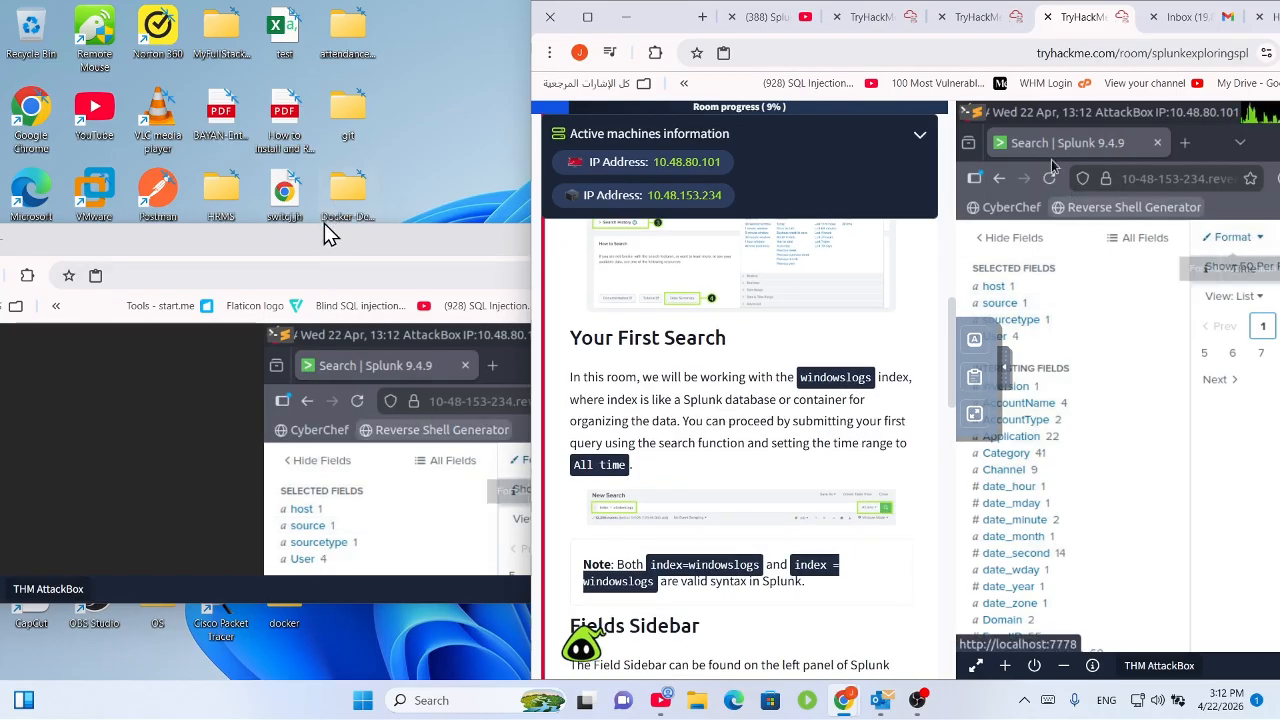
drag(329, 234, 289, 2)
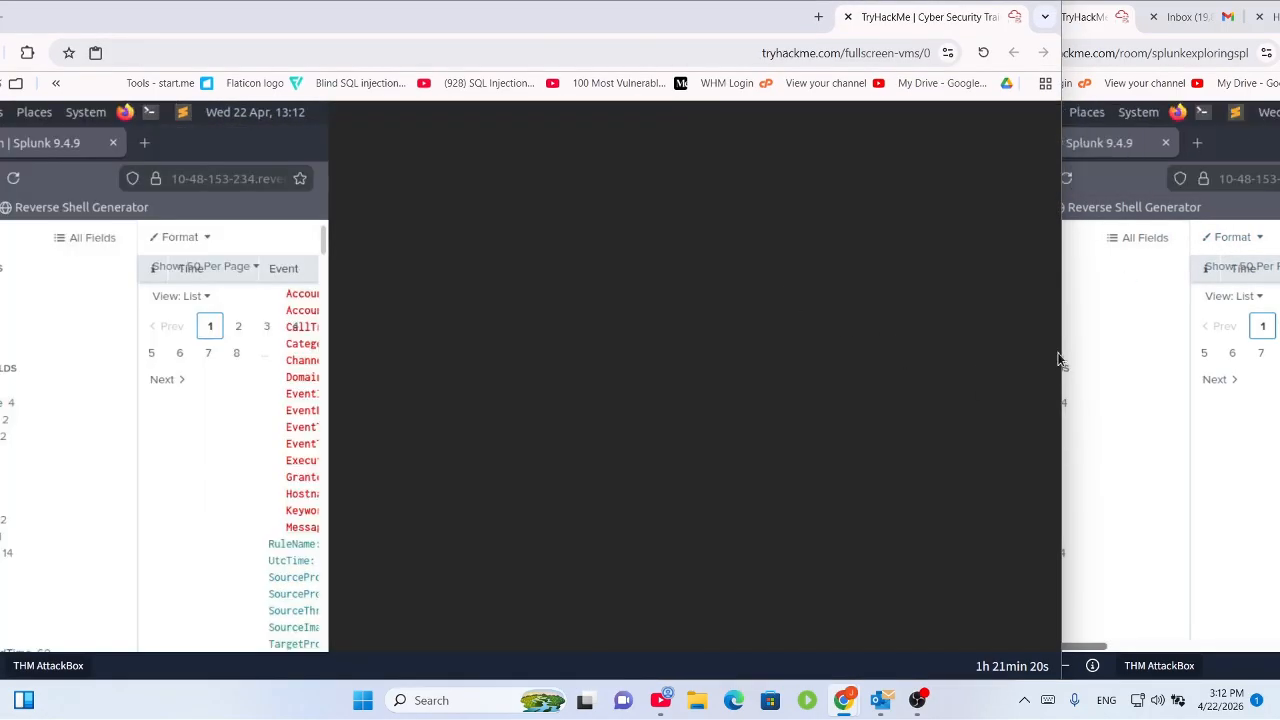
drag(1063, 352, 658, 352)
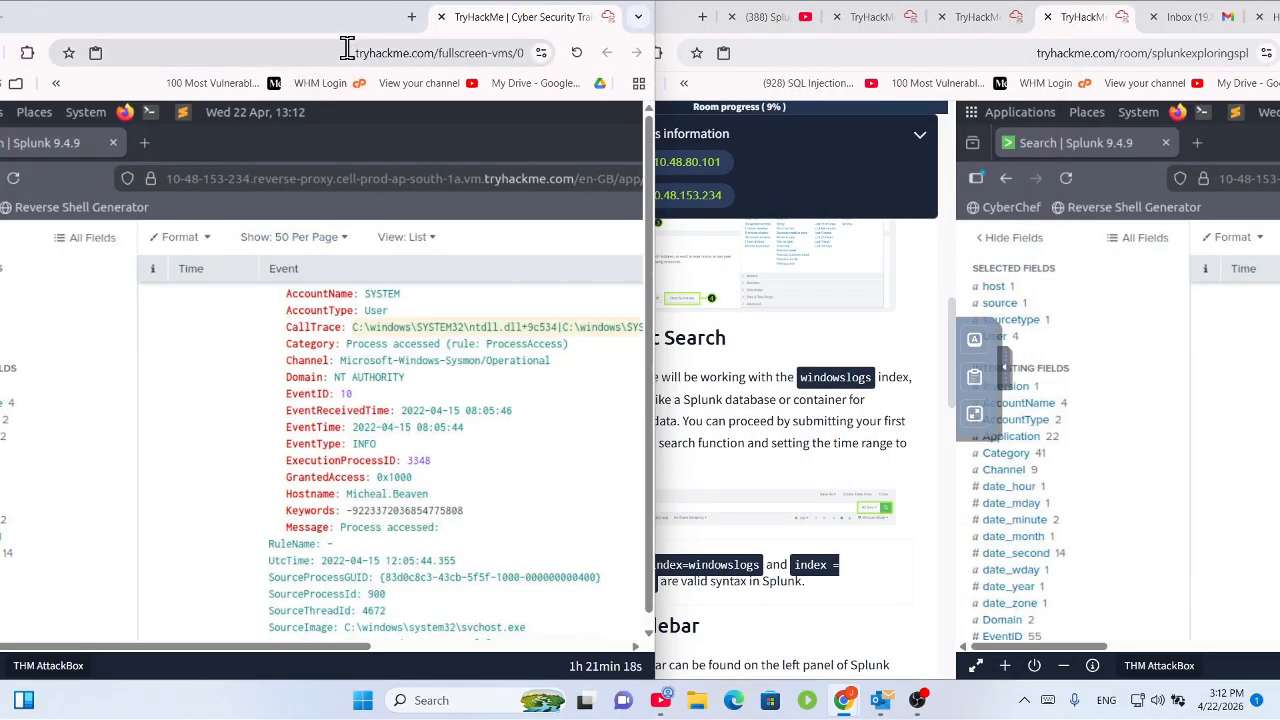
click(786, 377)
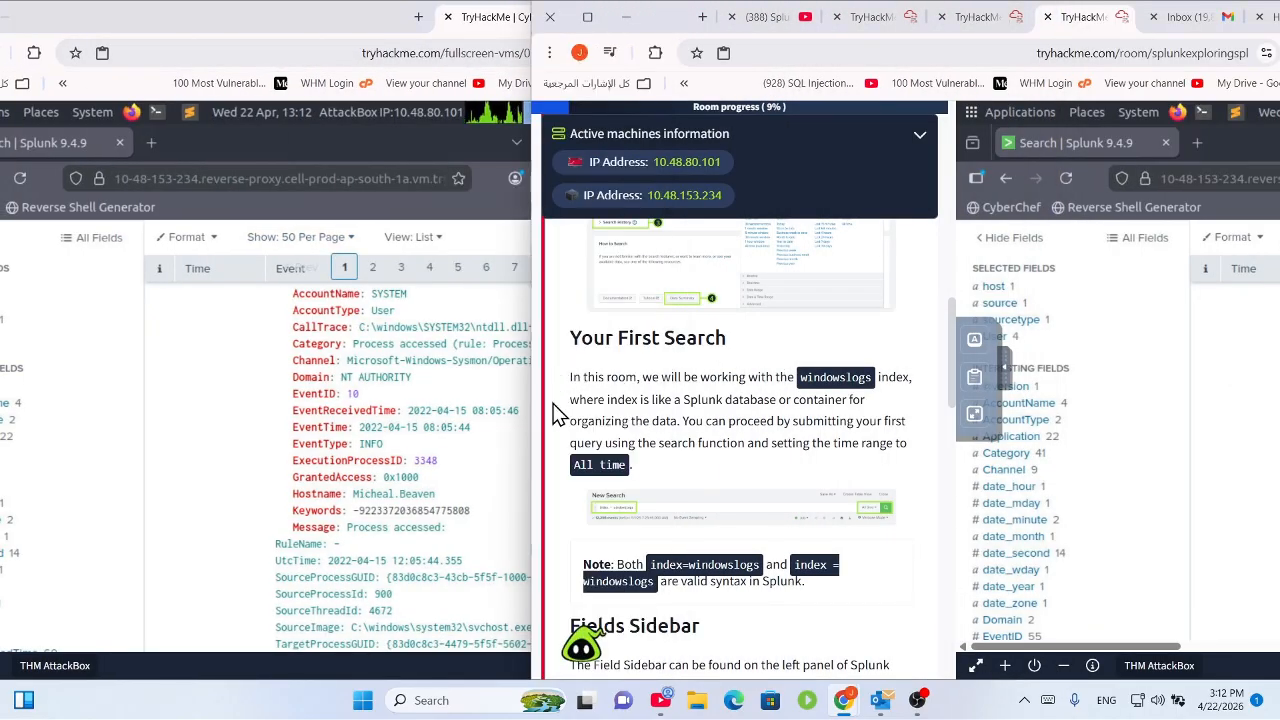
drag(537, 410, 616, 400)
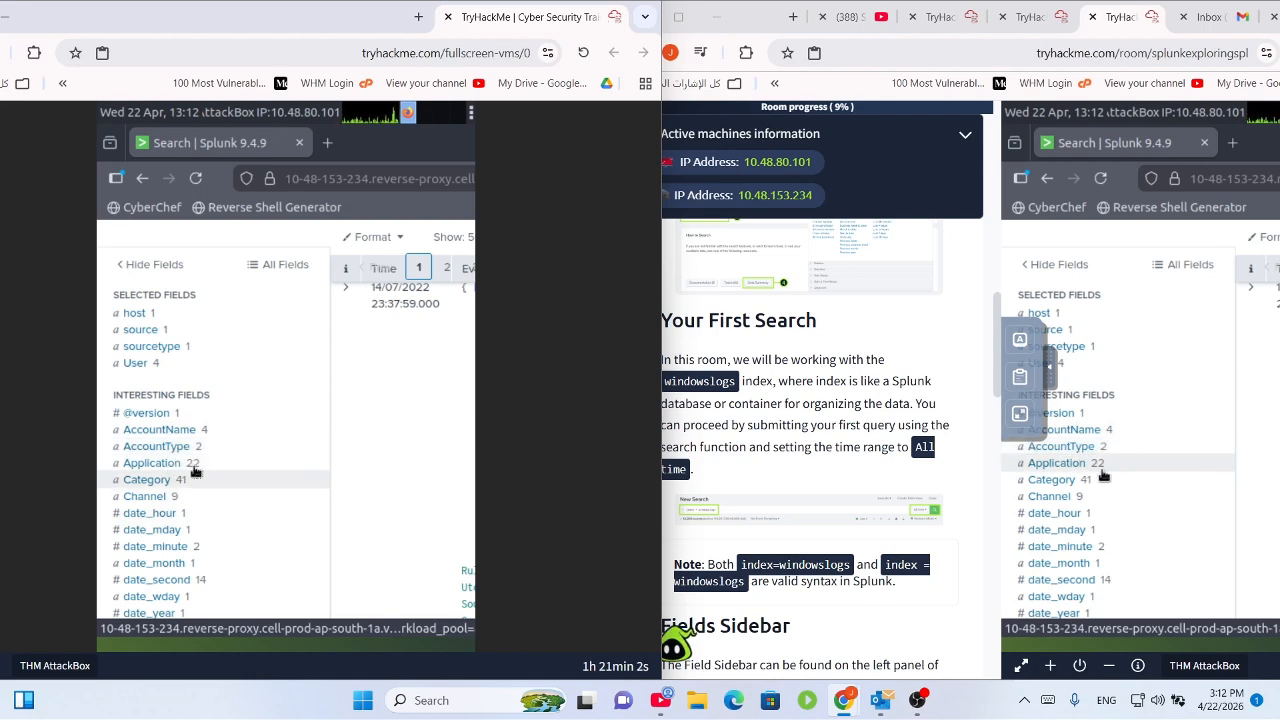
Read the Selected Fields notes in the room, then maximize the TryHackMe room window.
click(766, 460)
scroll(763, 450, down, 3)
scroll(763, 450, down, 3)
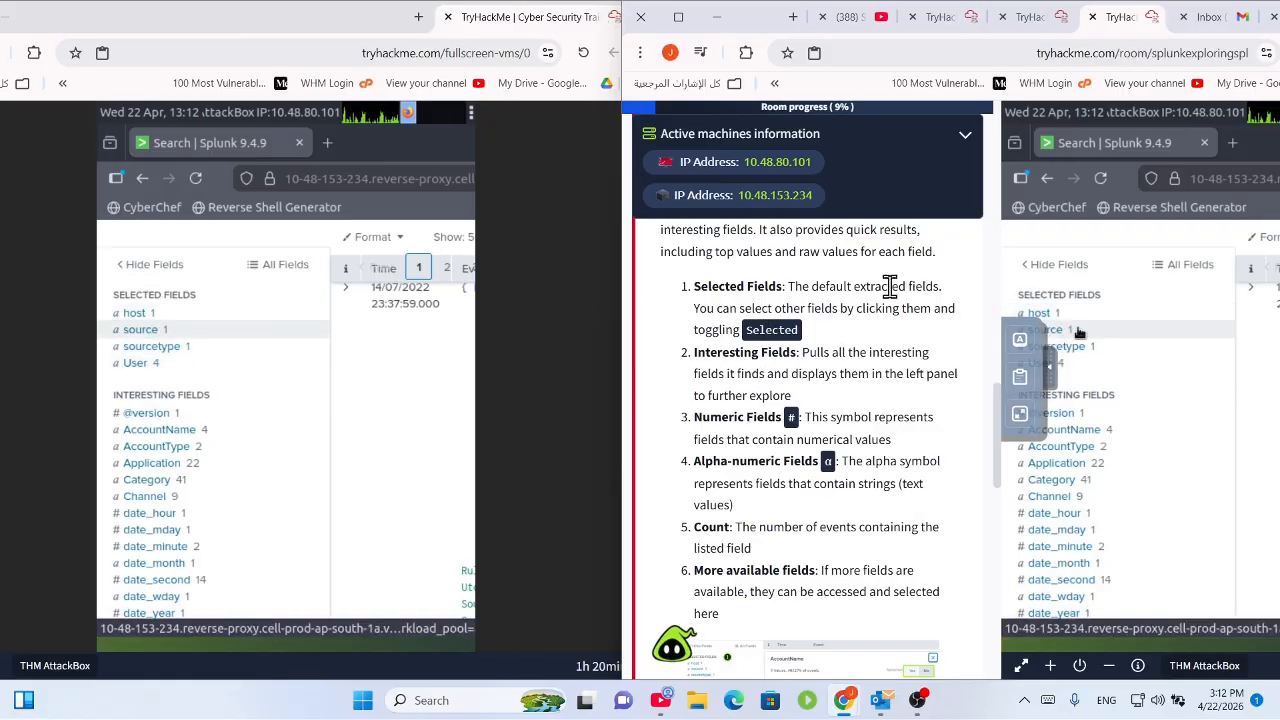
drag(788, 287, 880, 340)
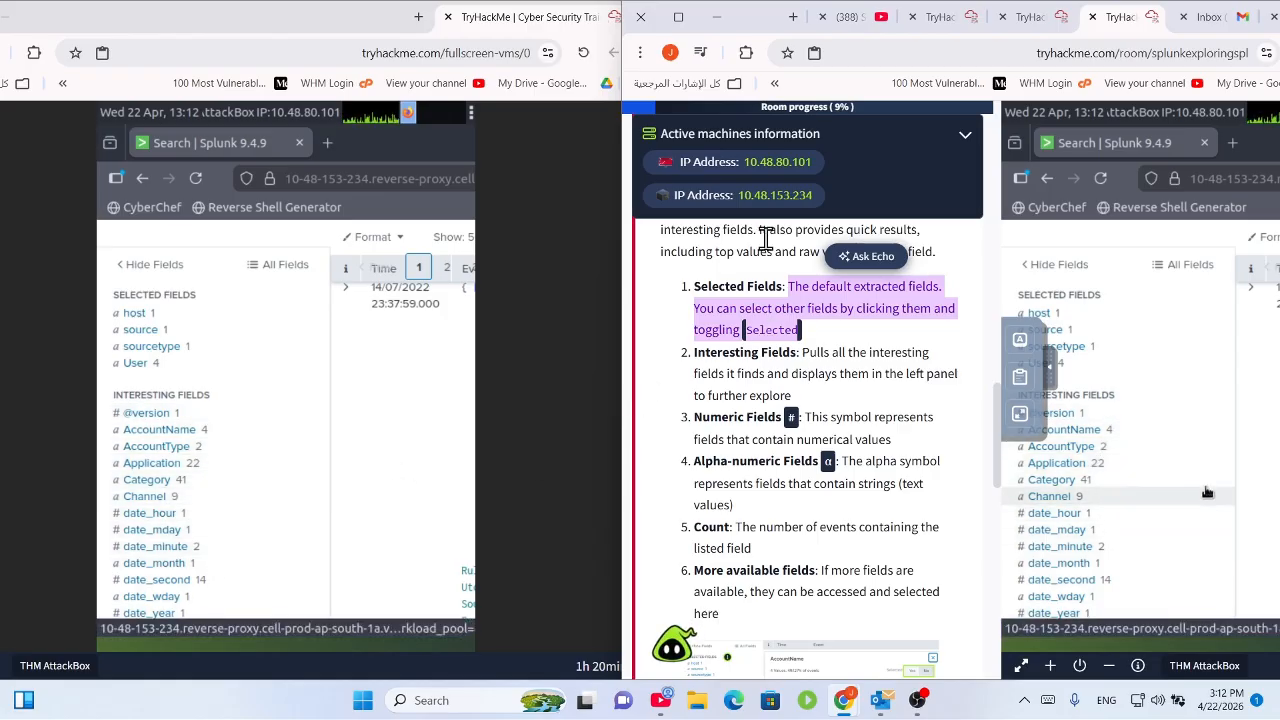
click(680, 18)
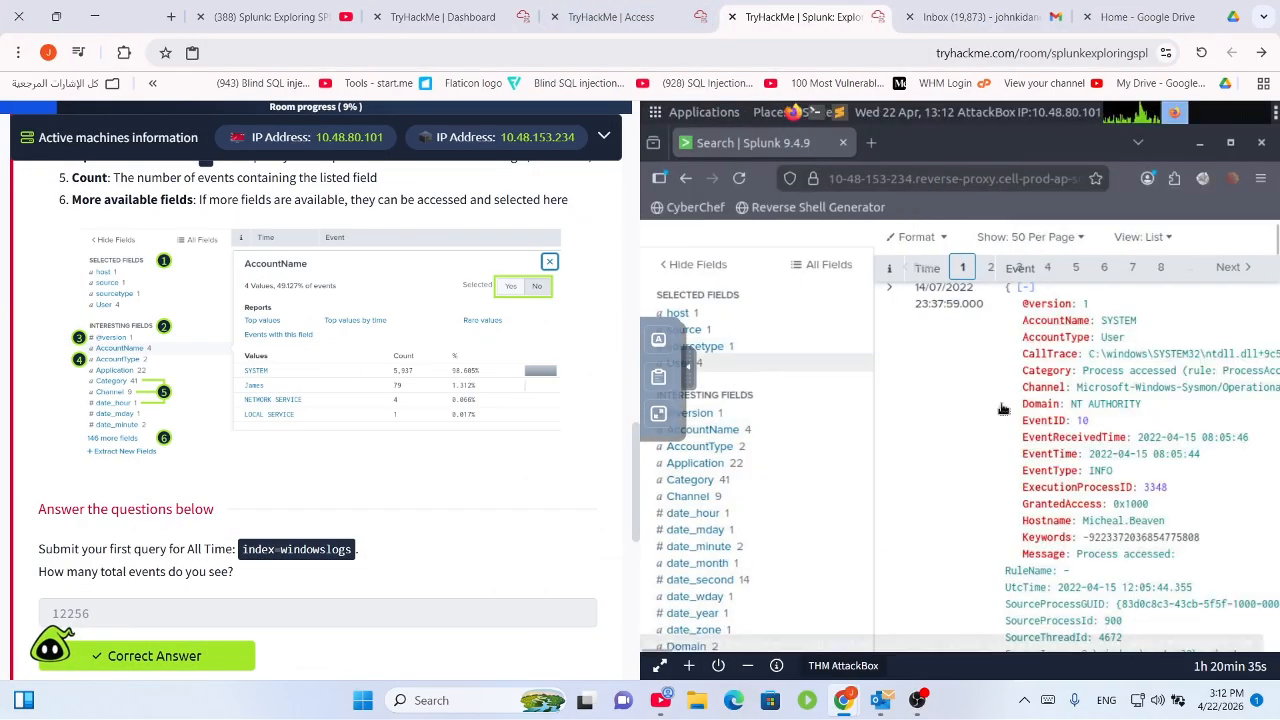
Read the room's Fields sidebar instruction and highlight the wording of the SourceIP question.
scroll(1120, 475, up, 3)
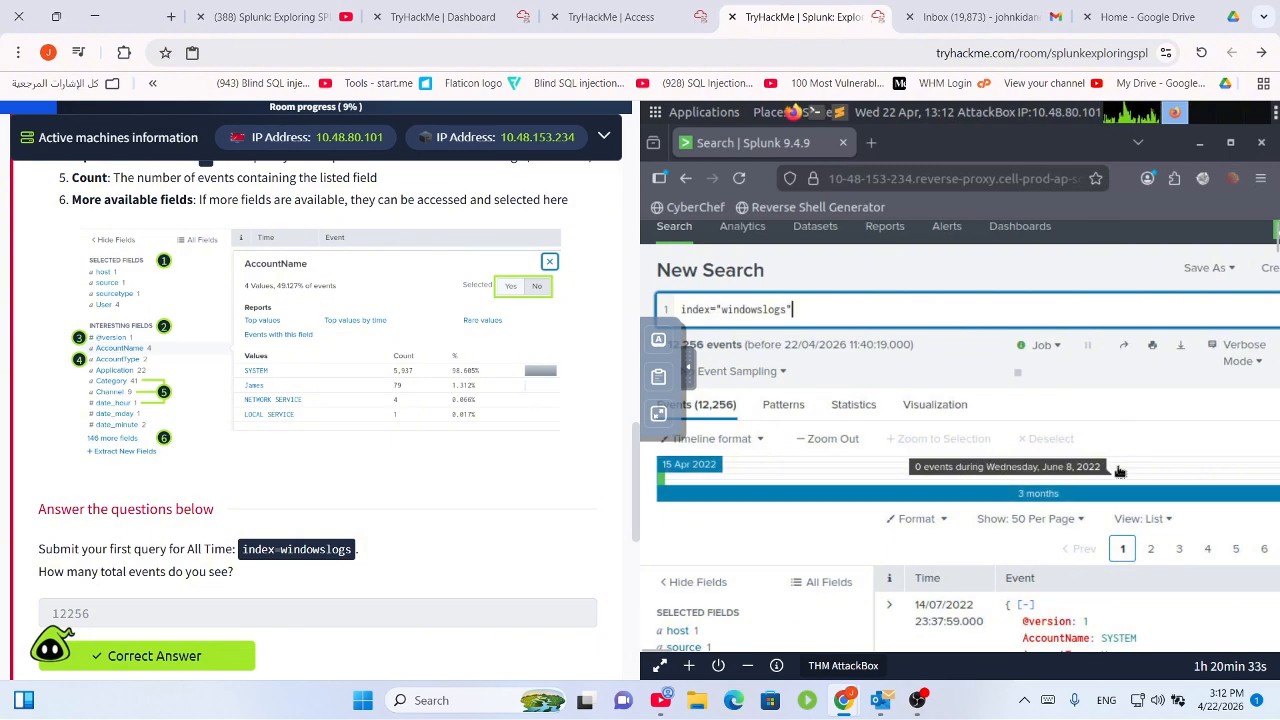
scroll(928, 451, down, 10)
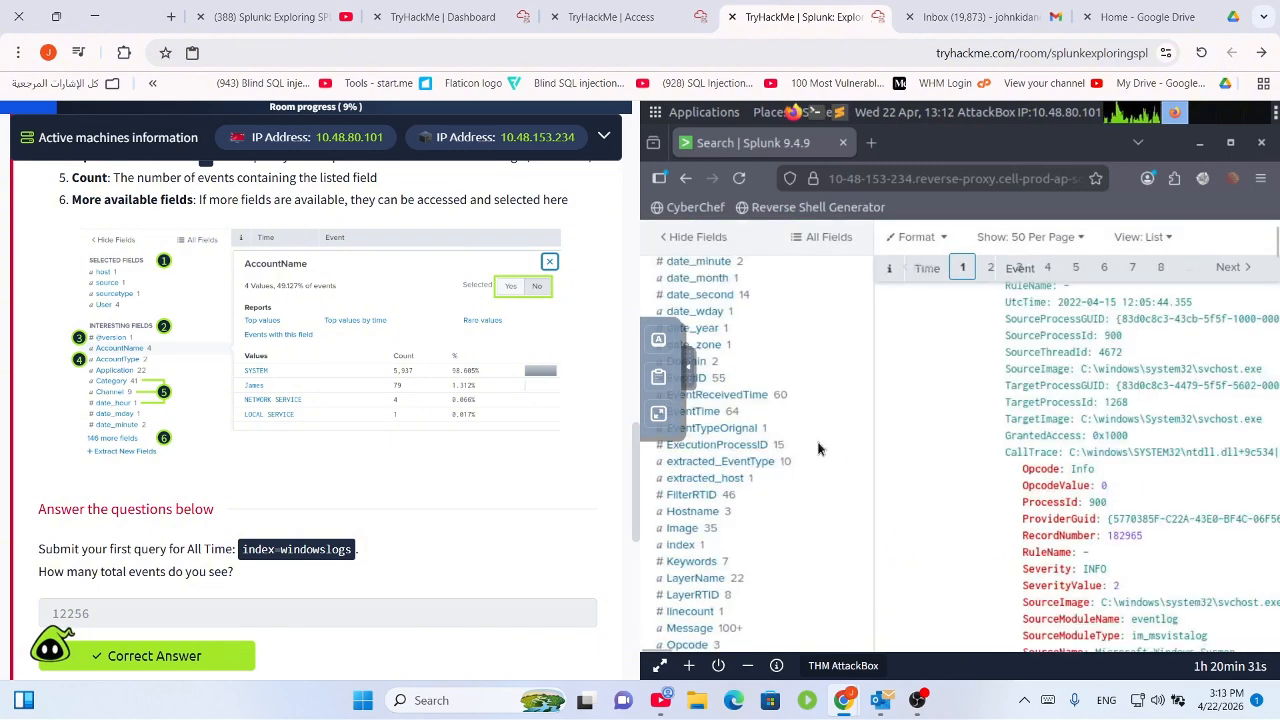
scroll(818, 448, down, 2)
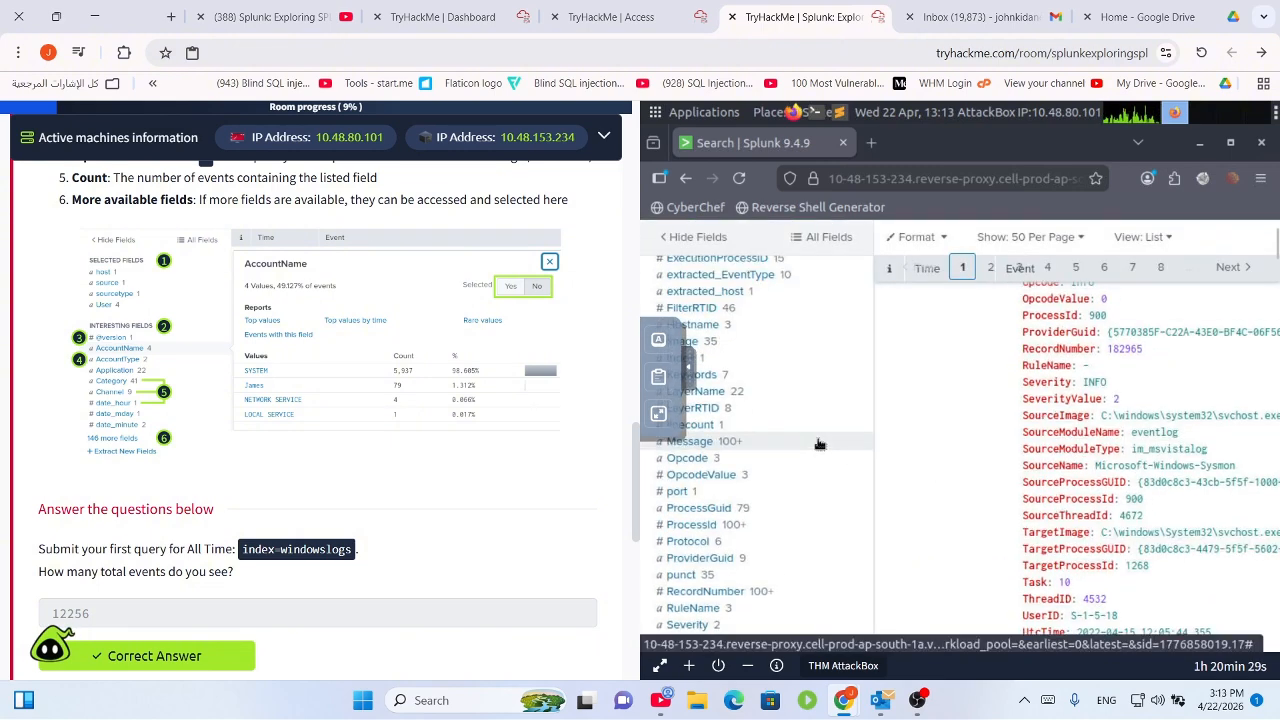
scroll(818, 443, up, 1)
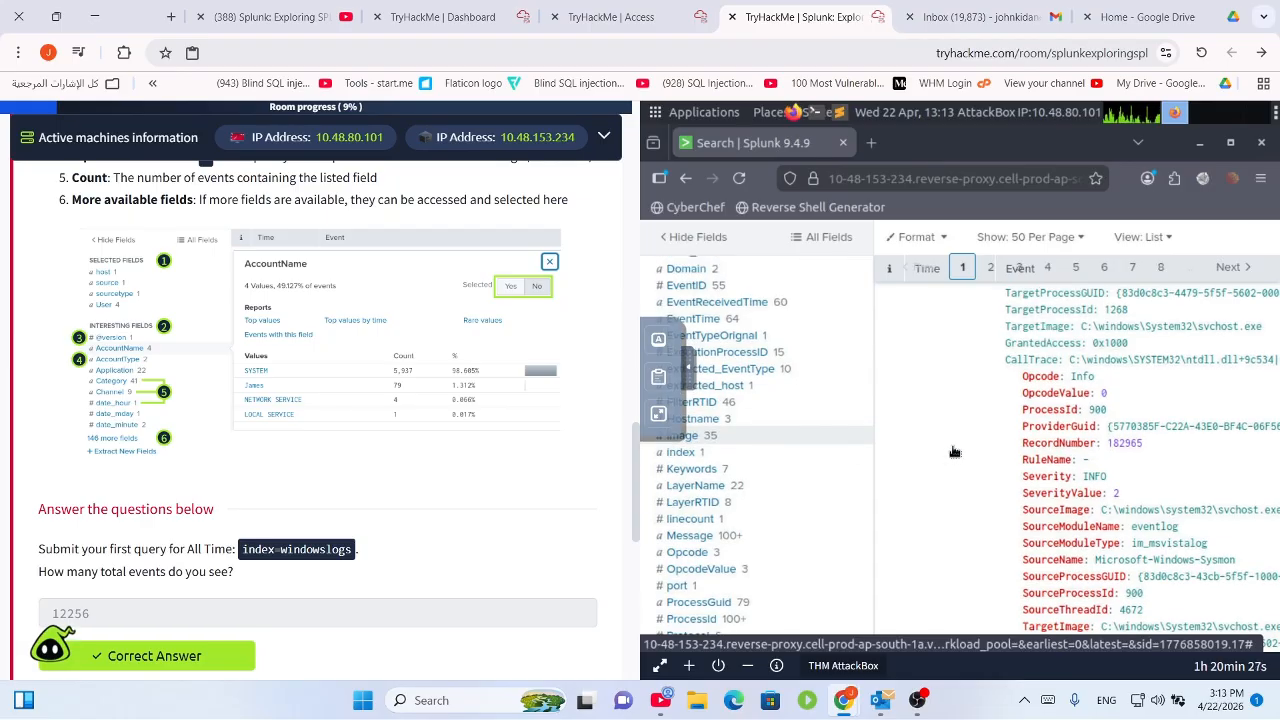
scroll(765, 466, up, 7)
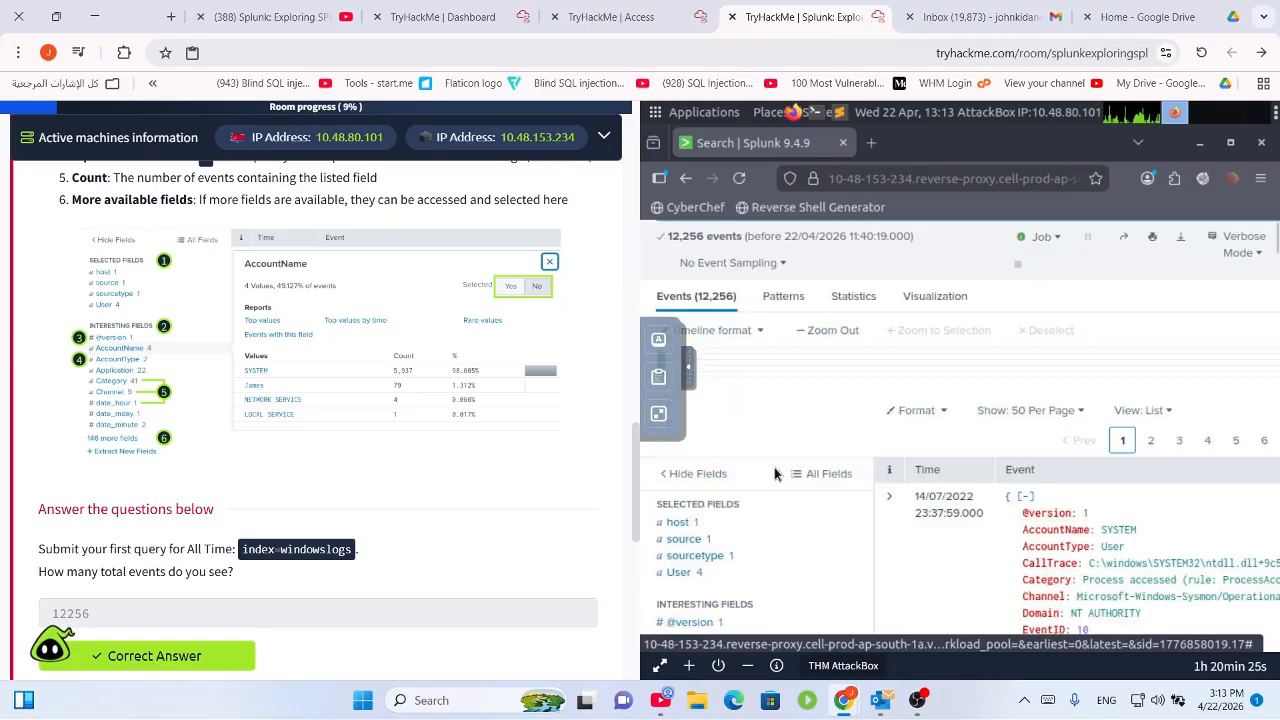
scroll(821, 507, down, 5)
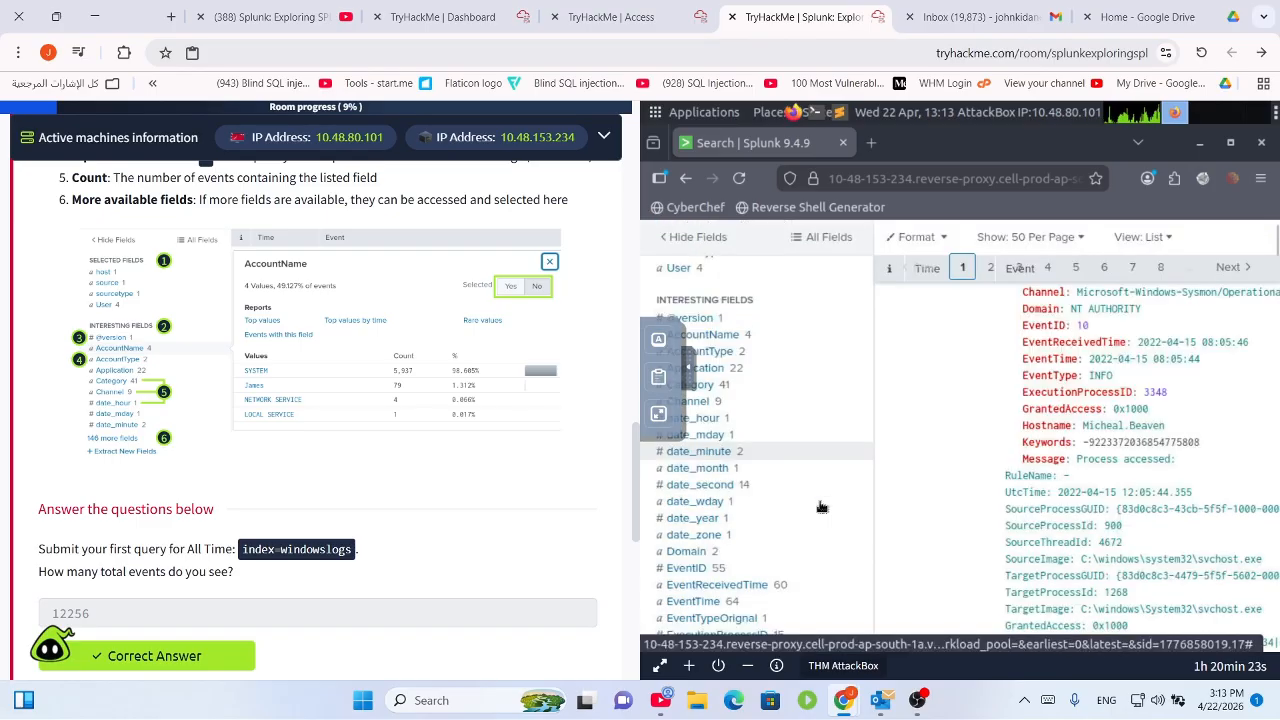
scroll(821, 507, down, 2)
scroll(821, 507, up, 4)
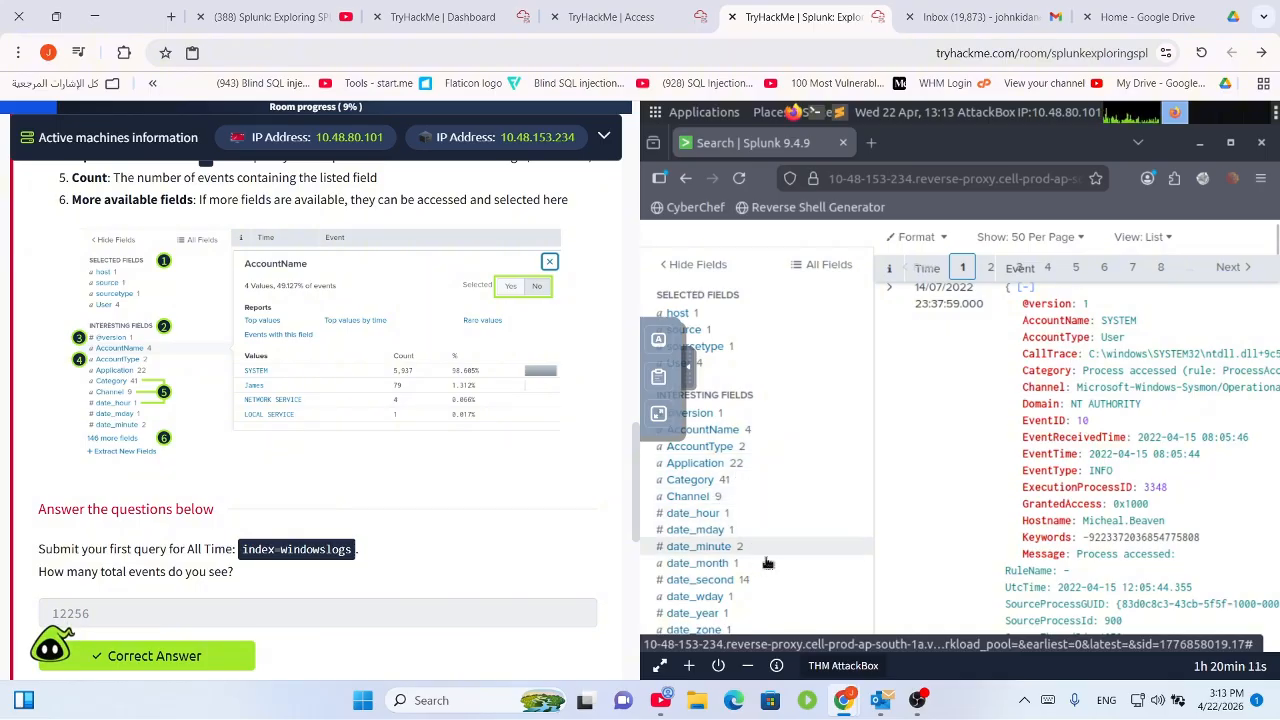
scroll(748, 576, down, 10)
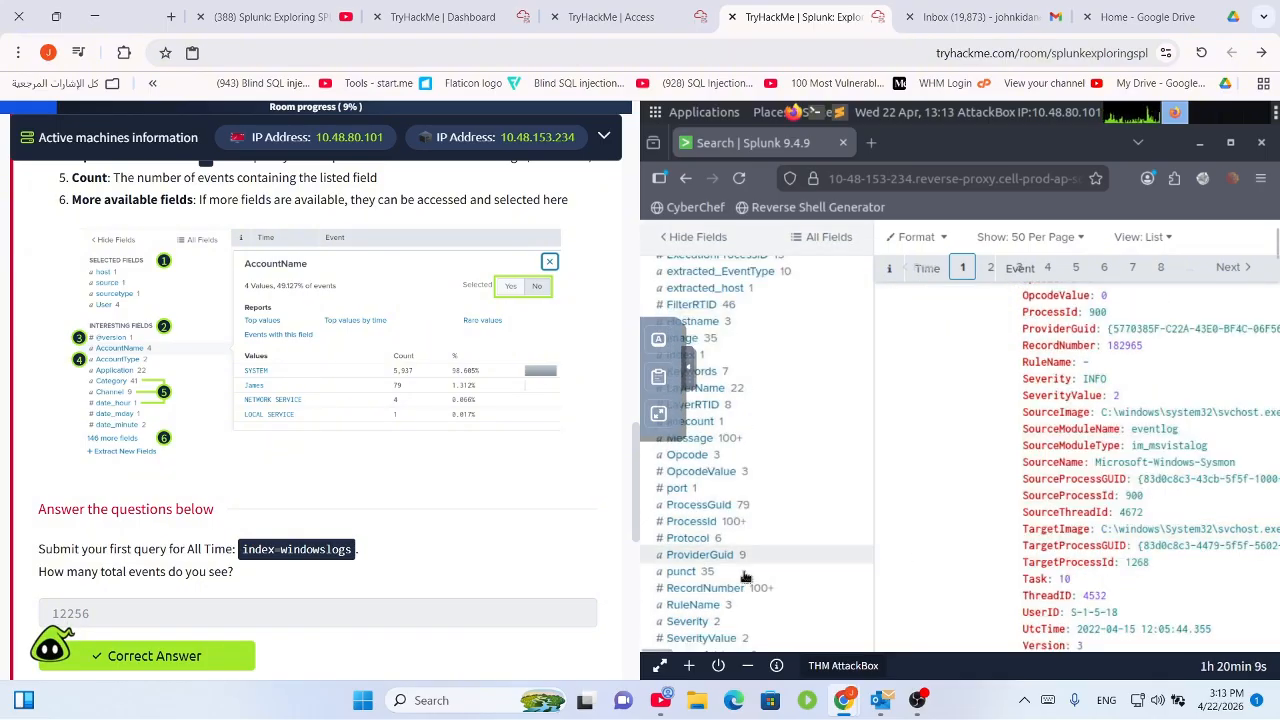
scroll(753, 540, down, 5)
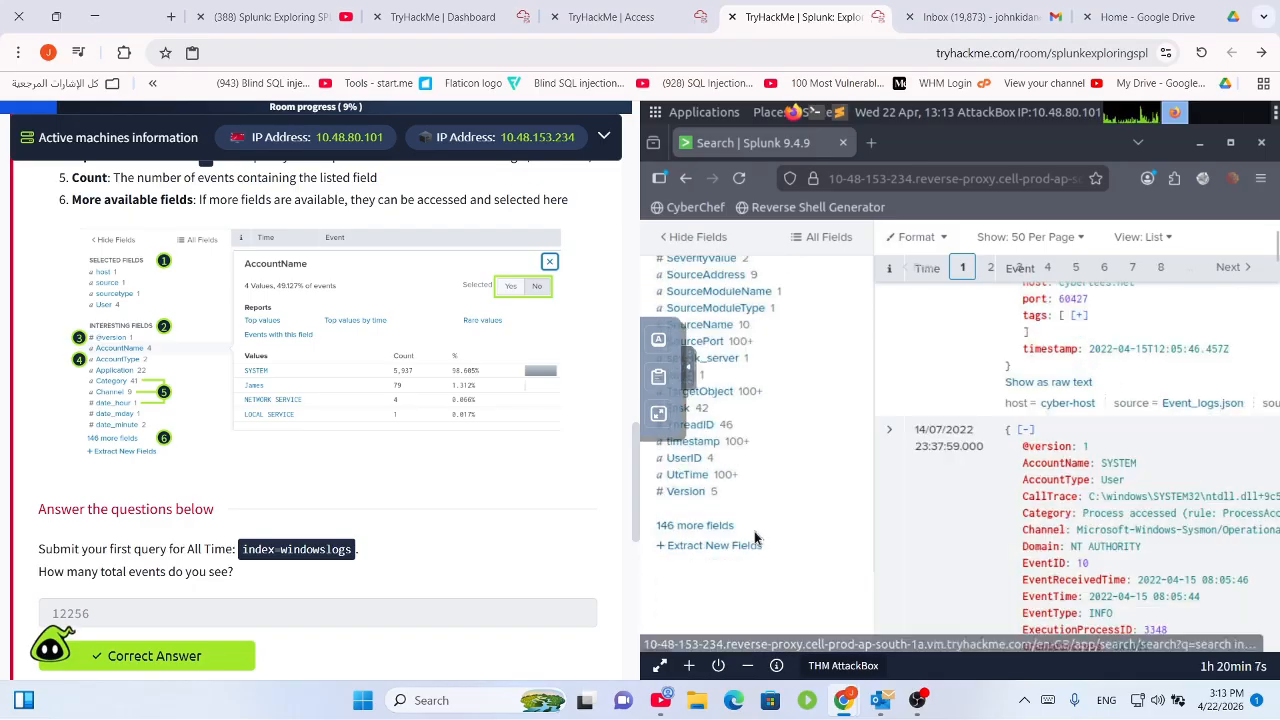
scroll(759, 537, up, 15)
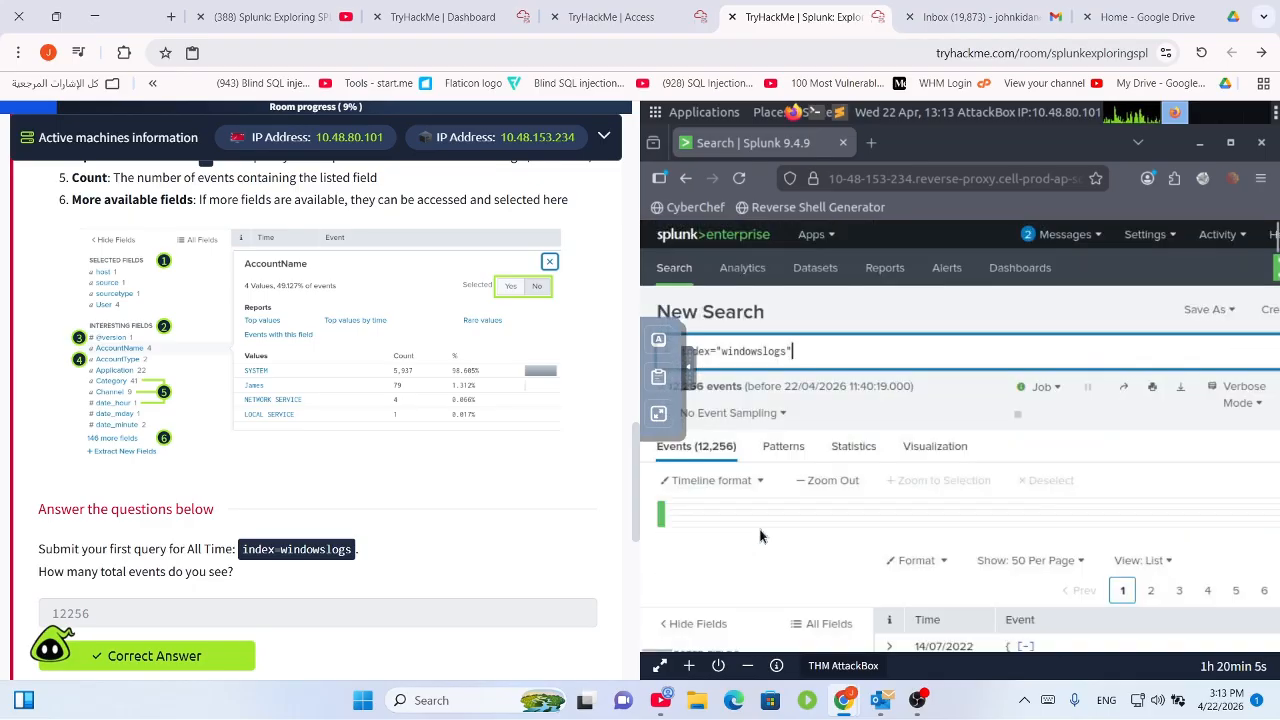
scroll(760, 537, down, 5)
scroll(300, 475, down, 4)
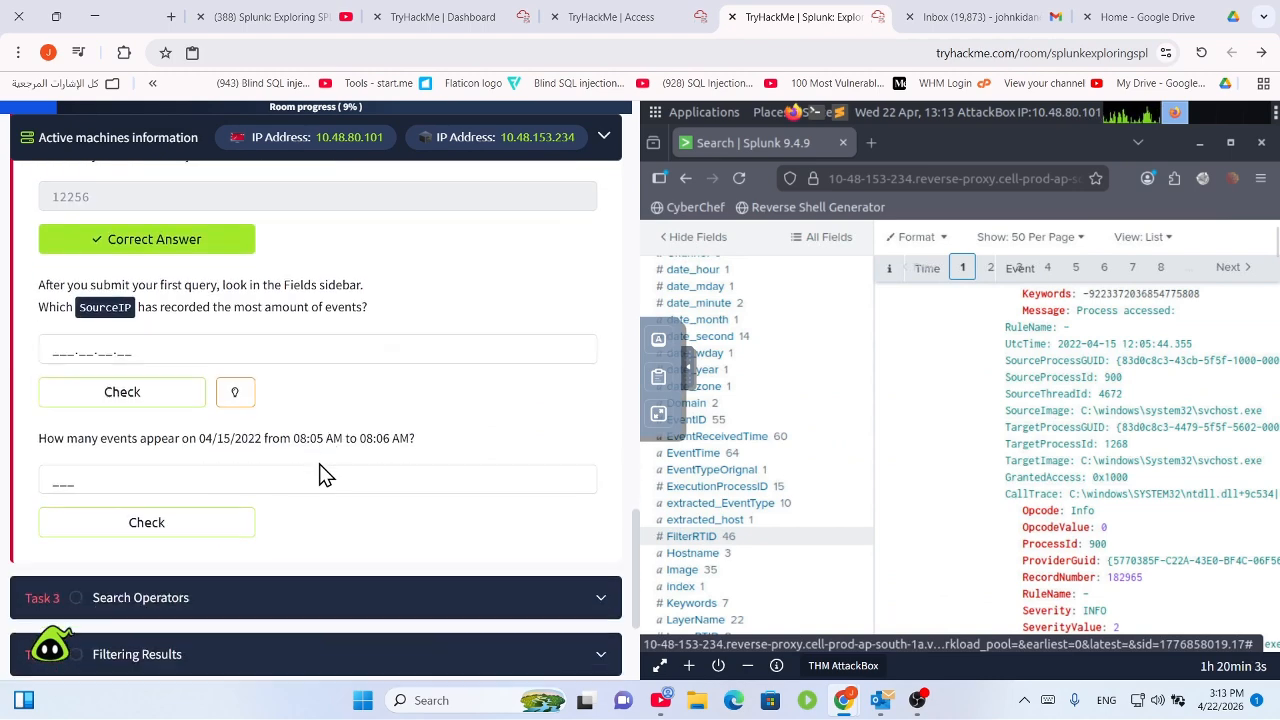
drag(70, 288, 314, 284)
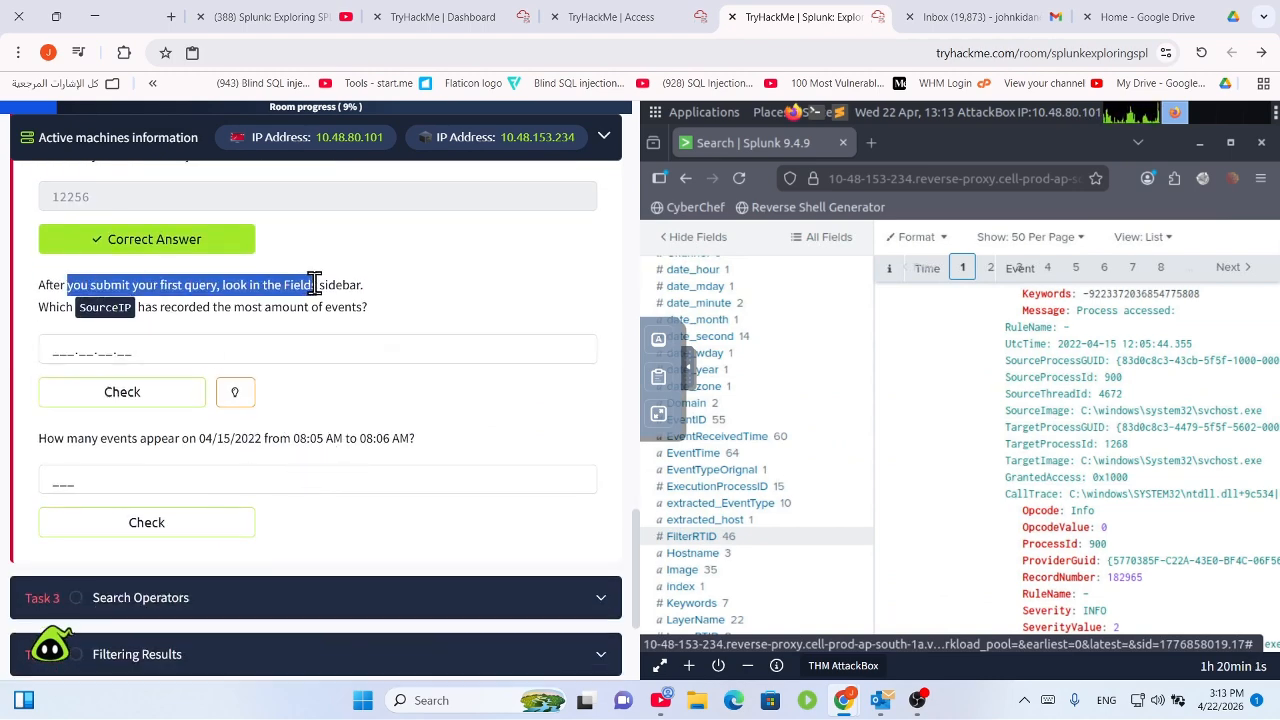
click(326, 288)
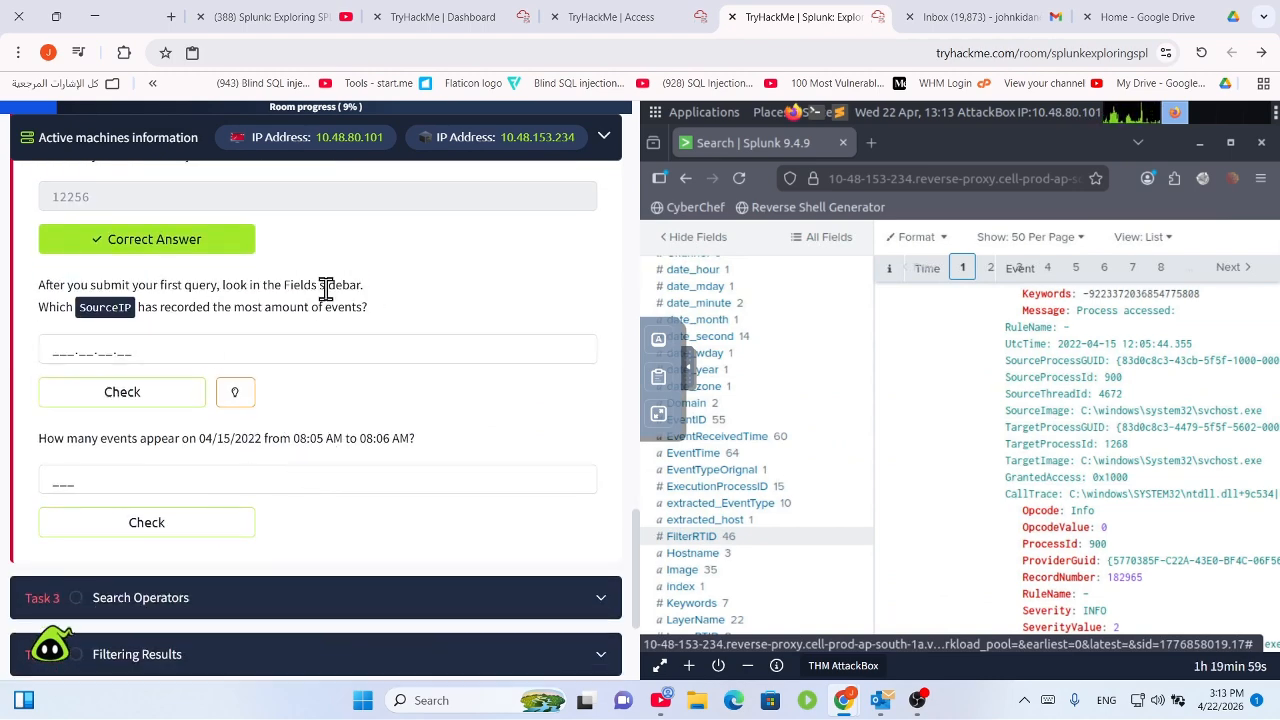
click(60, 307)
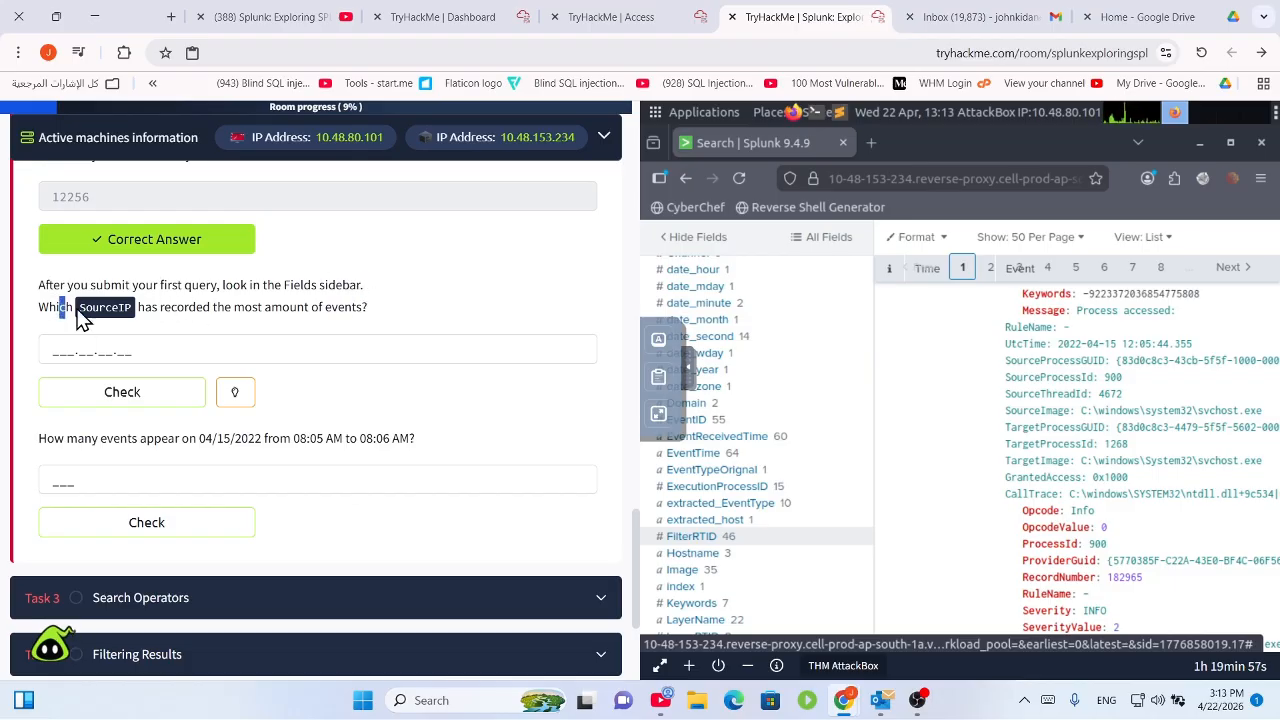
drag(171, 308, 380, 310)
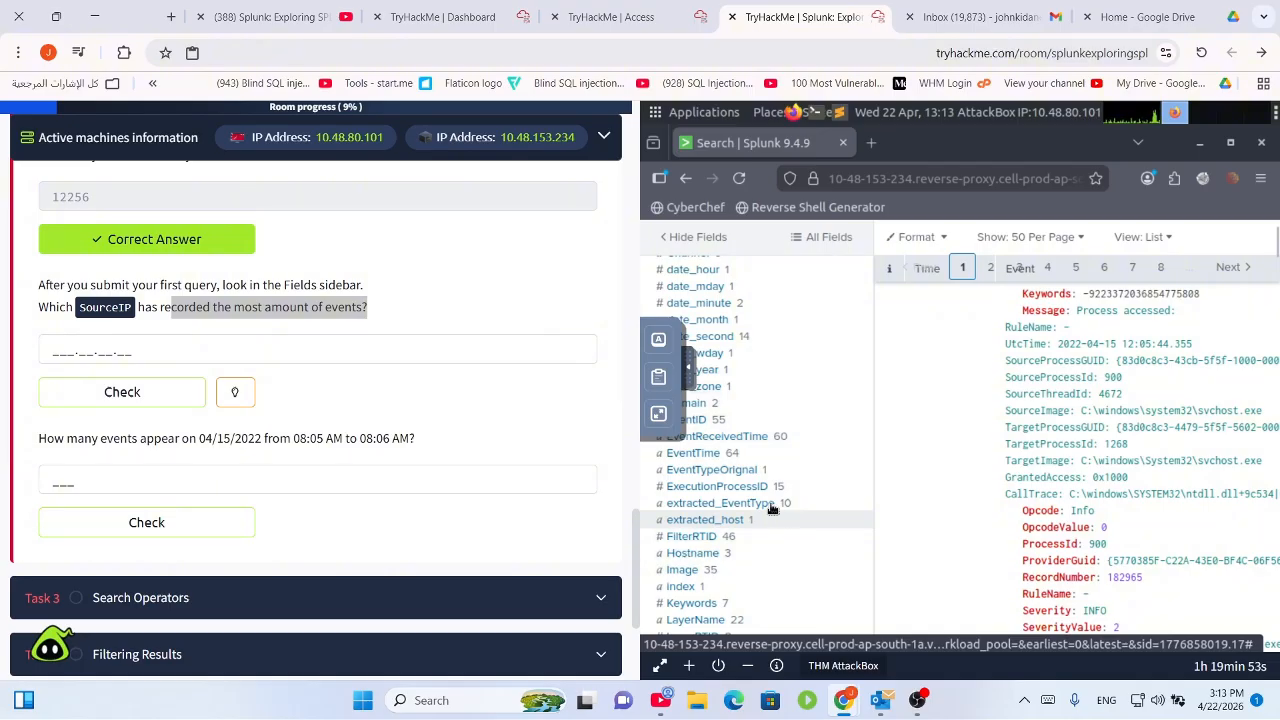
Scroll the Fields sidebar and open the SourceAddress field's value counts.
scroll(760, 510, up, 6)
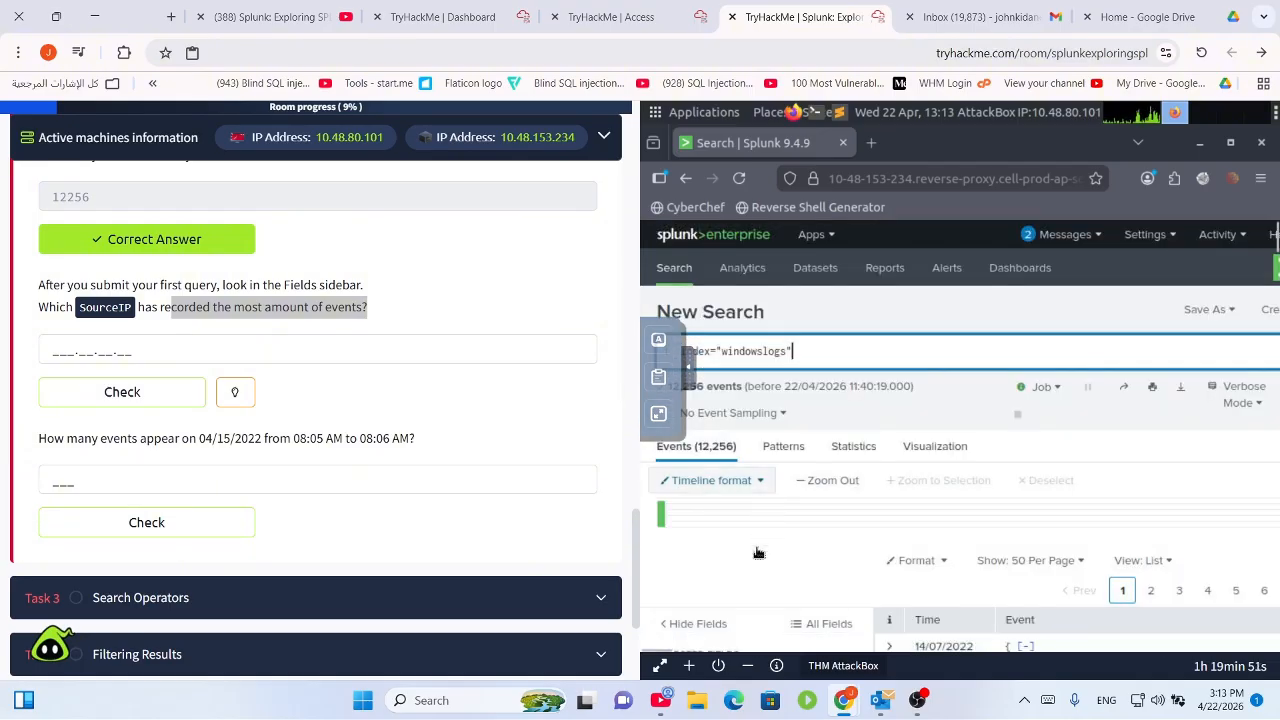
scroll(758, 568, down, 3)
scroll(745, 540, down, 5)
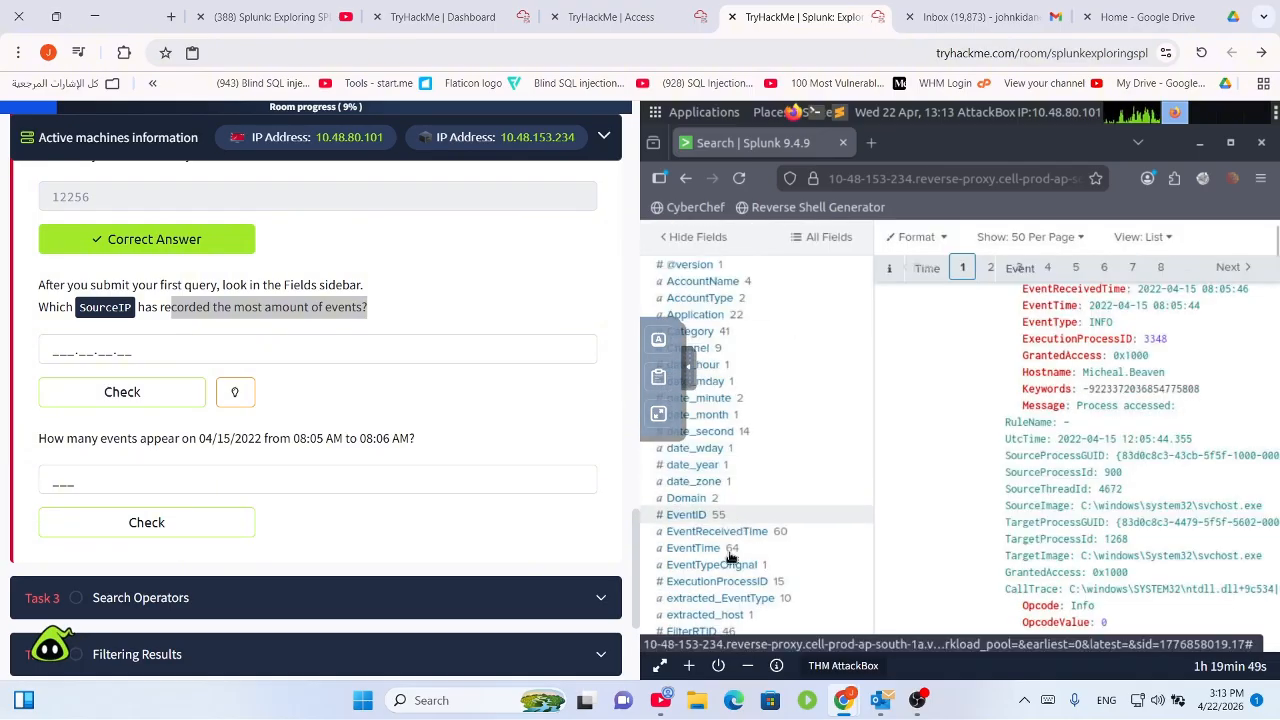
scroll(735, 600, down, 4)
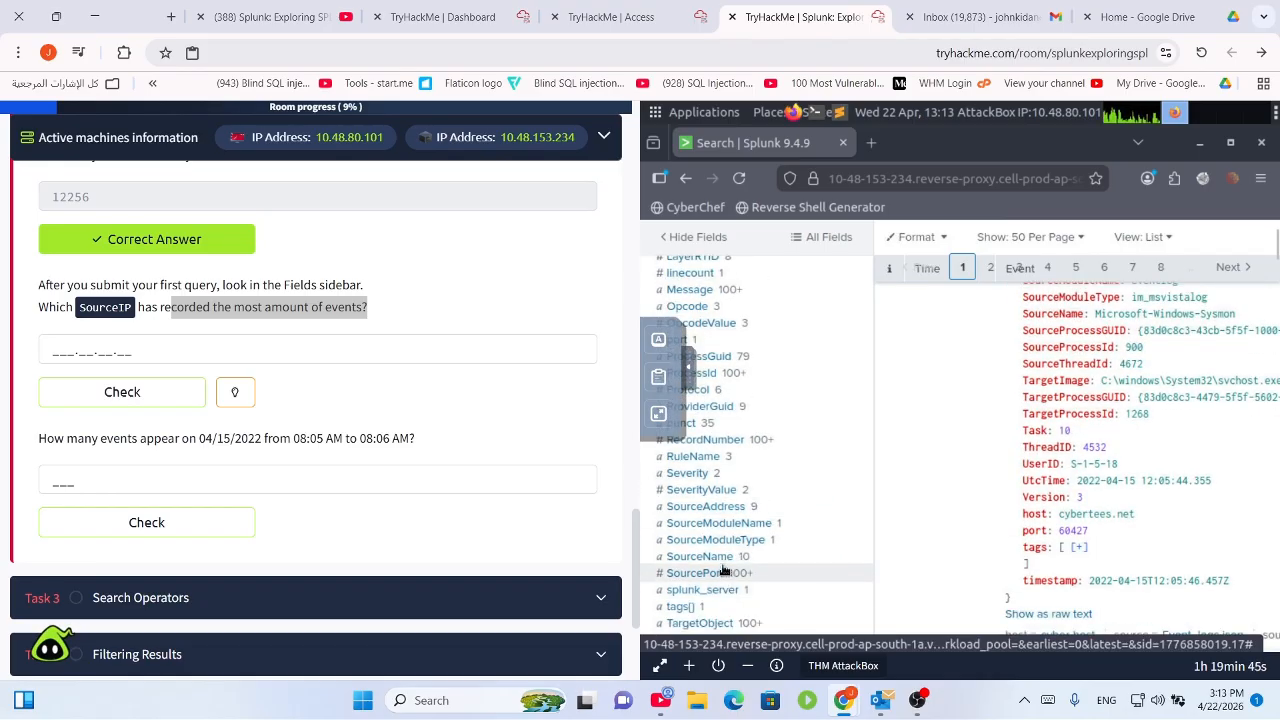
click(706, 508)
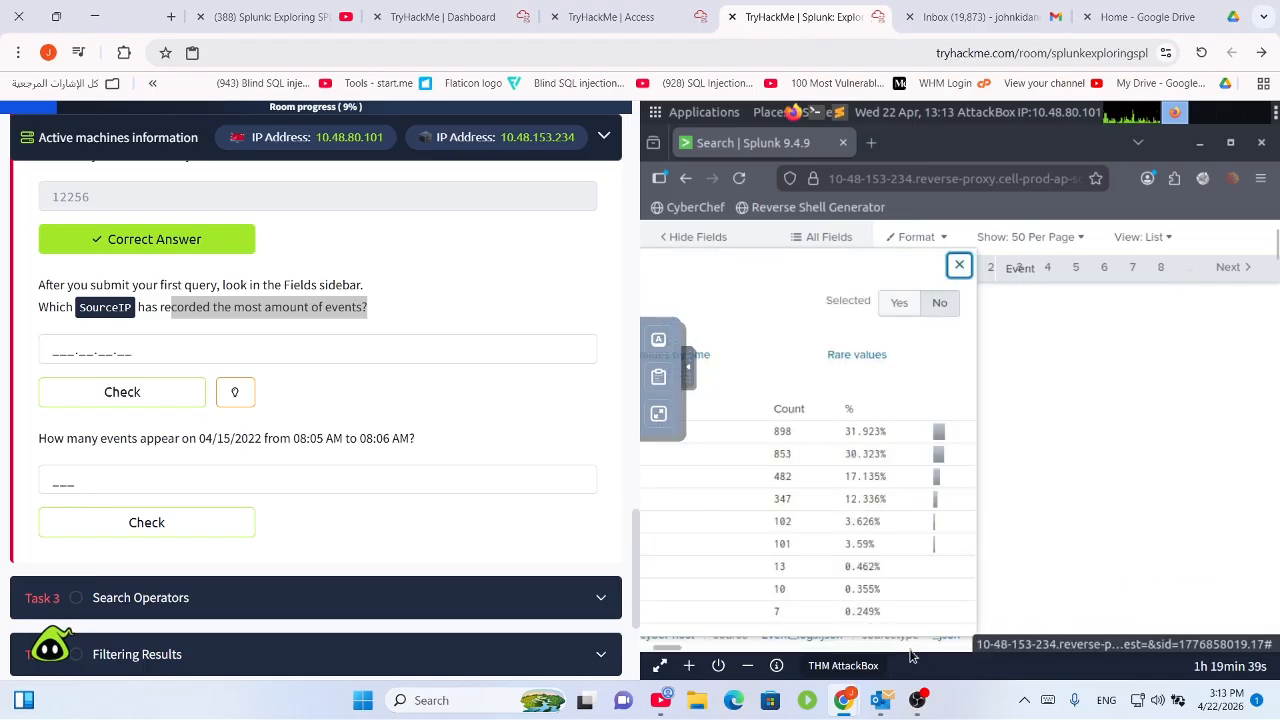
drag(654, 648, 638, 662)
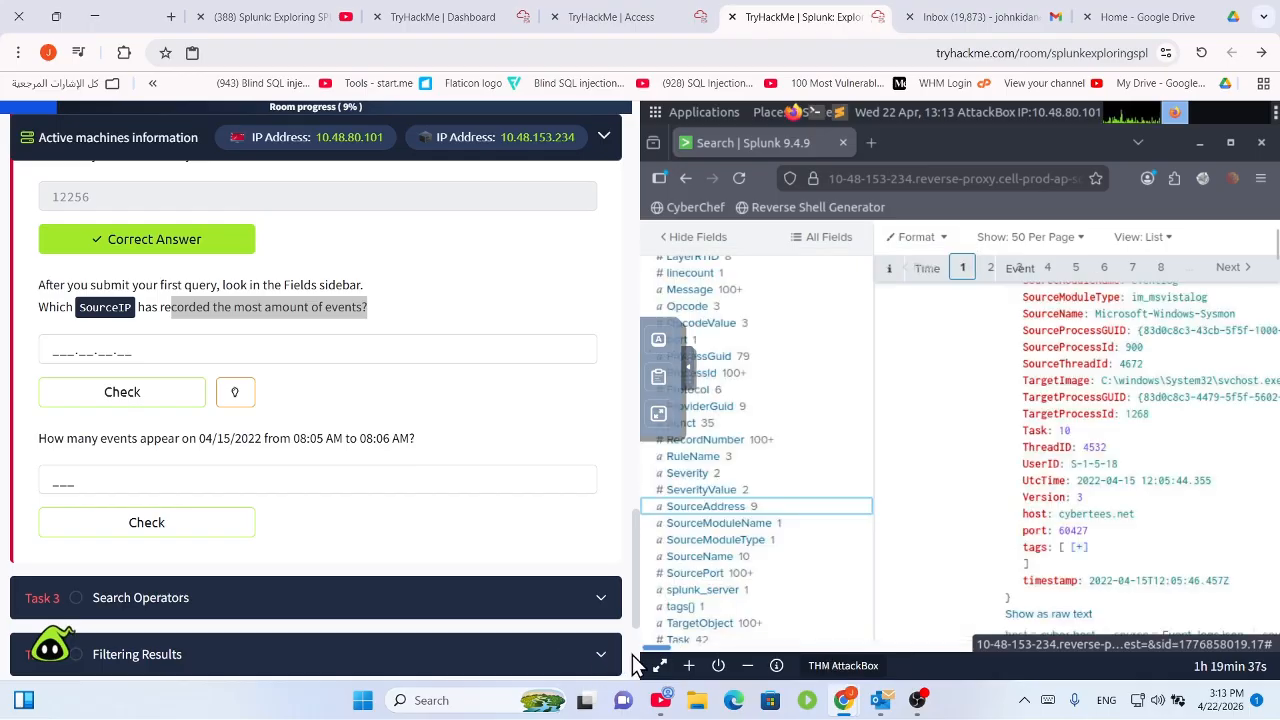
drag(712, 571, 886, 465)
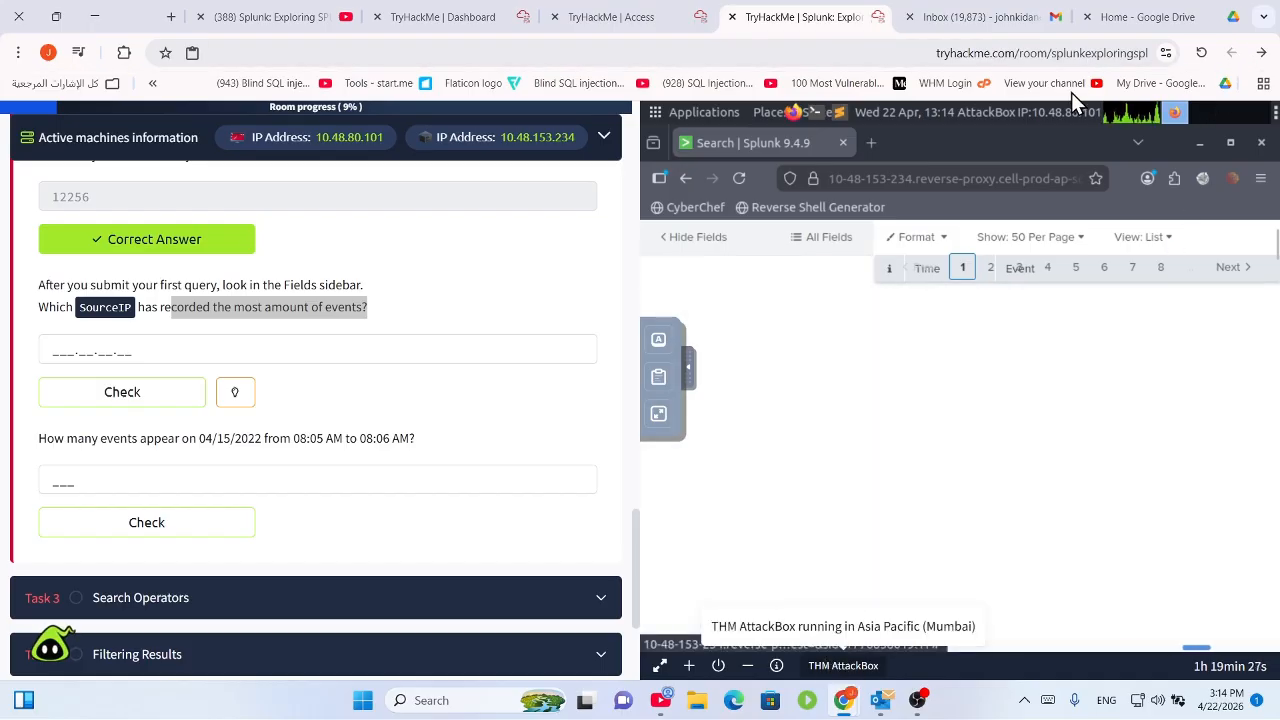
Return to the Splunk room page and zoom the page out twice to 80%.
click(605, 17)
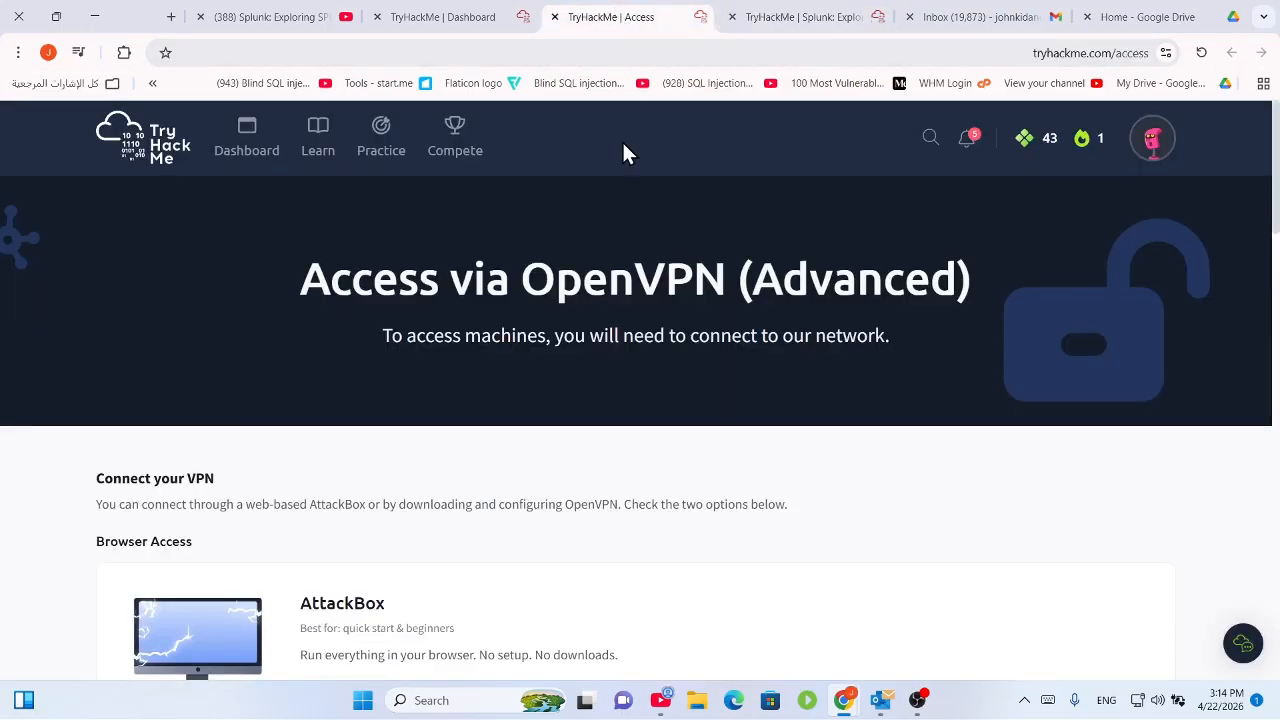
click(800, 17)
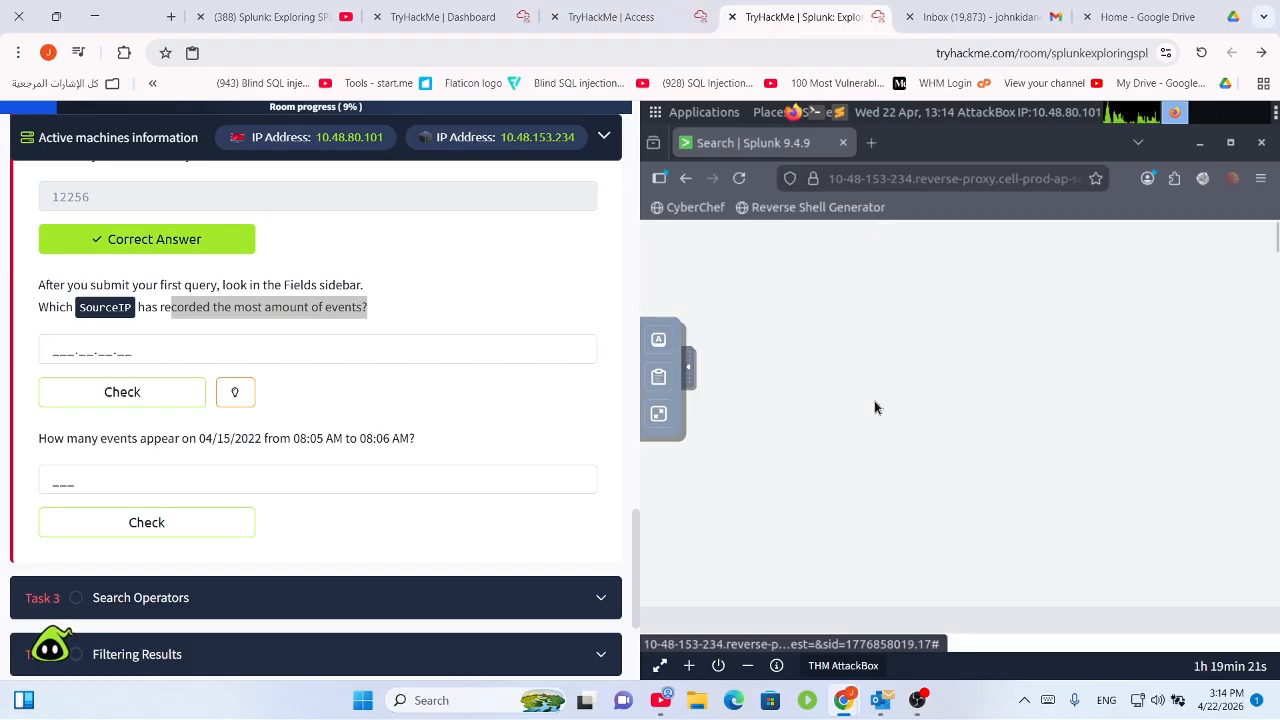
click(1261, 178)
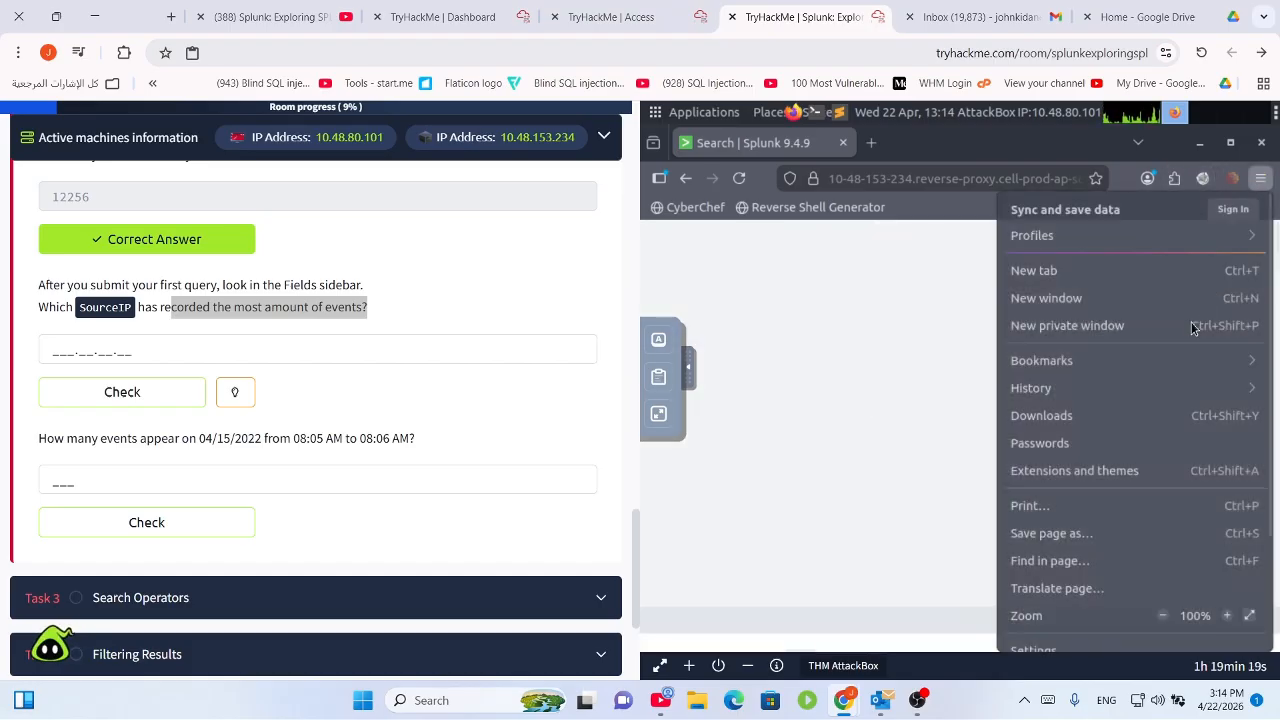
click(1163, 616)
click(1163, 616)
click(1163, 616)
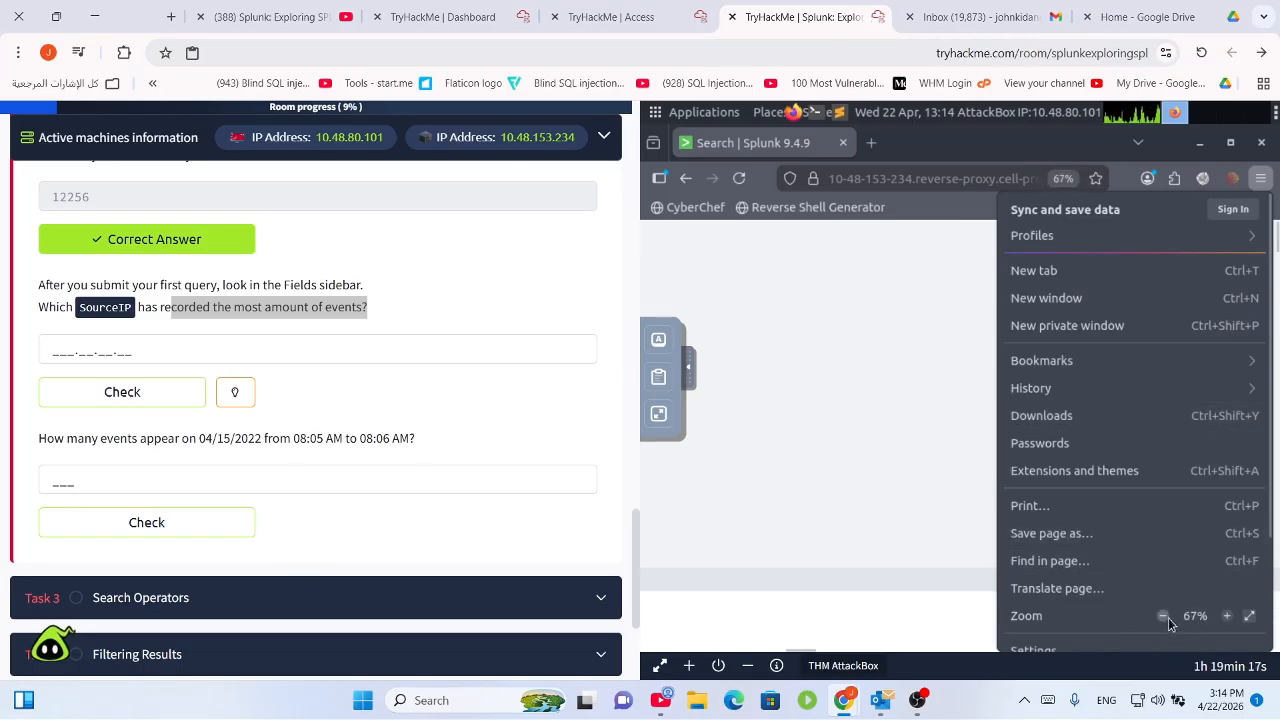
click(1163, 616)
click(954, 483)
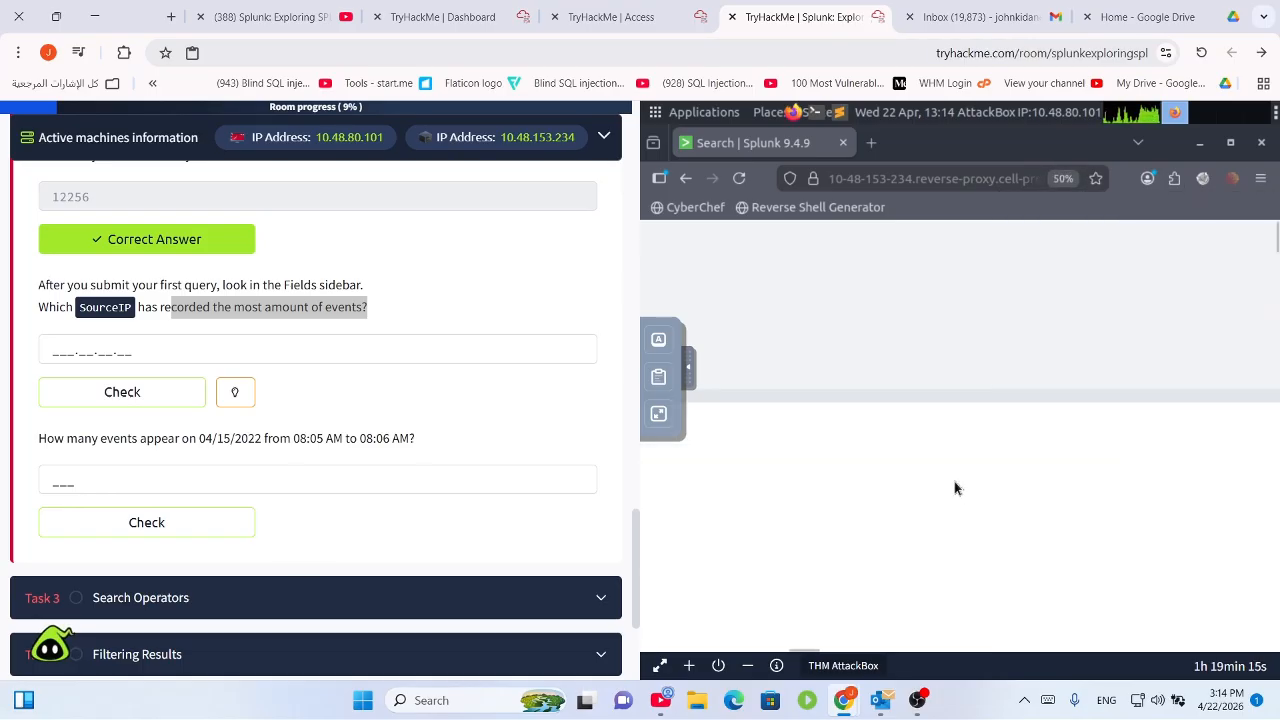
Reload the Splunk page so the windowslogs results display again.
click(1261, 178)
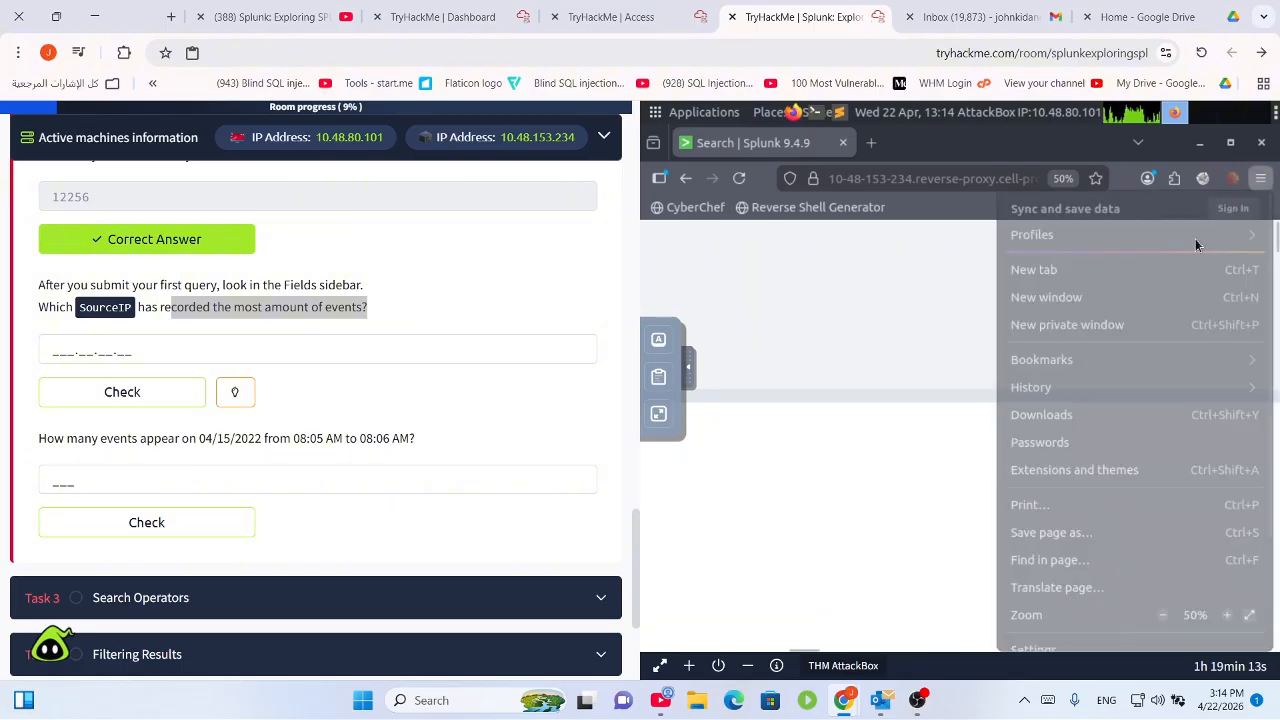
click(738, 179)
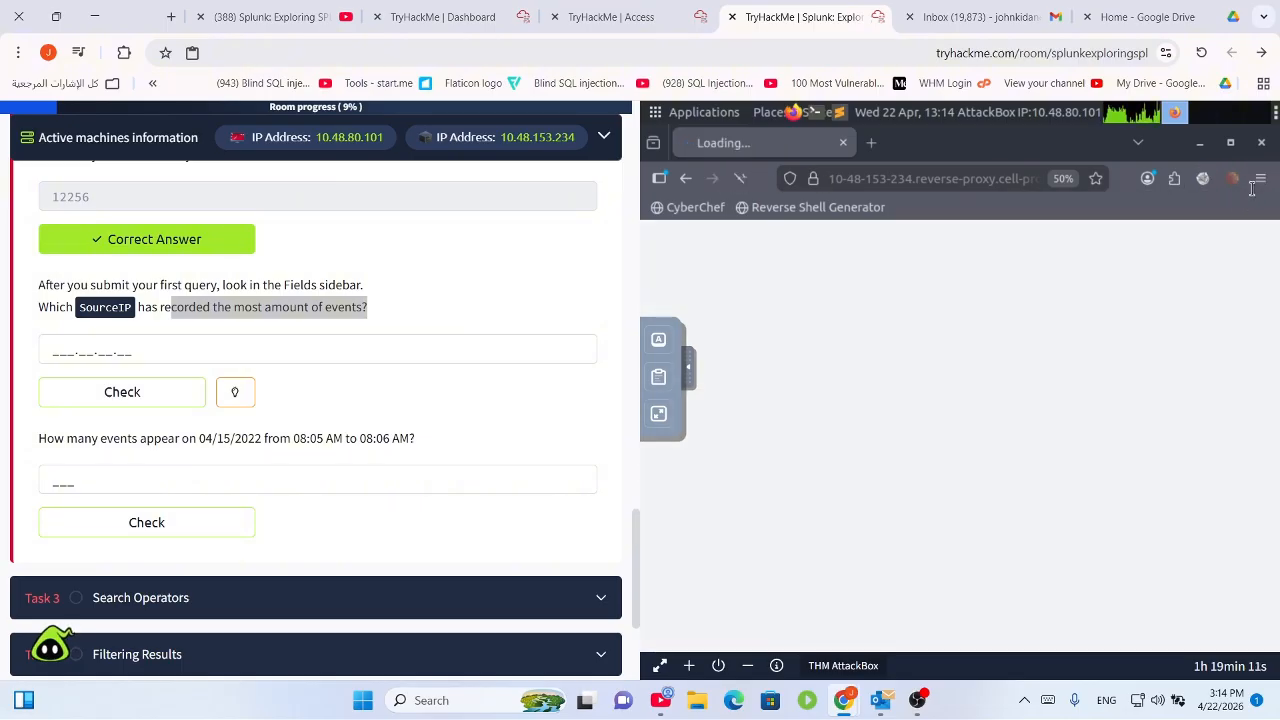
click(1259, 182)
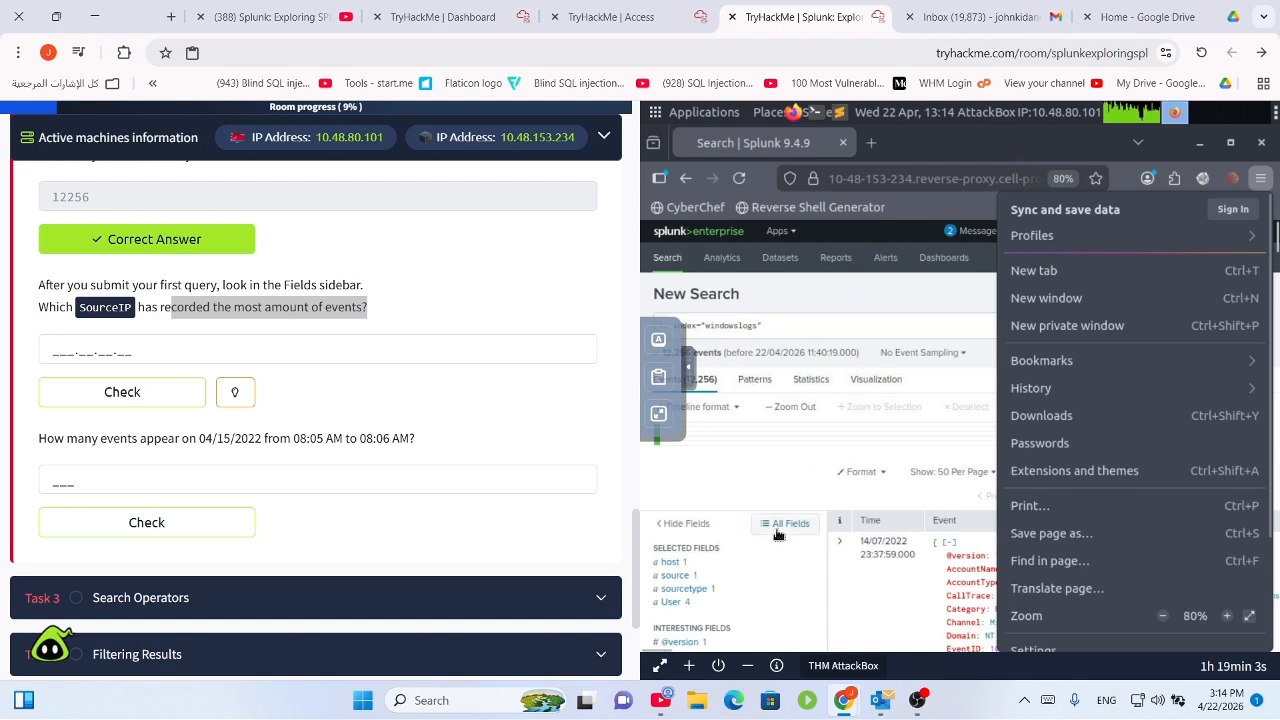
Open SourceAddress's breakdown: 9 values, led by :: with 898 events and 0.0.0.0 with 853.
scroll(779, 478, down, 2)
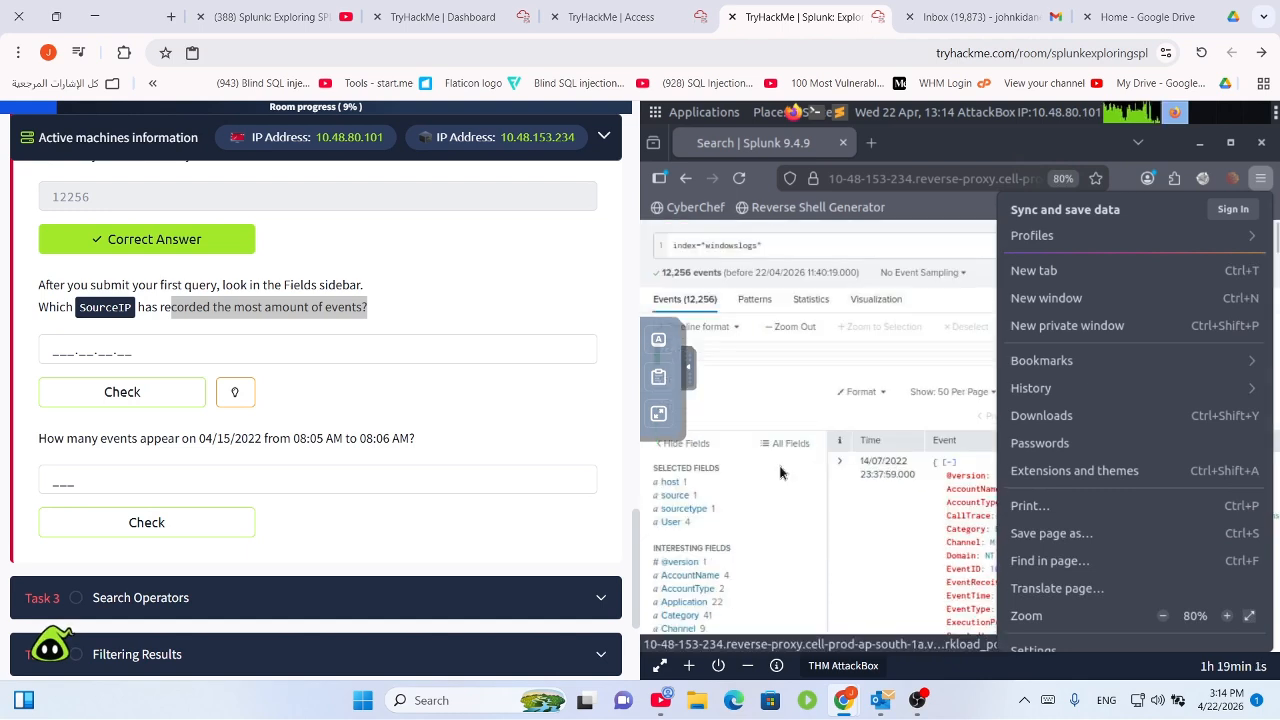
scroll(729, 604, down, 1)
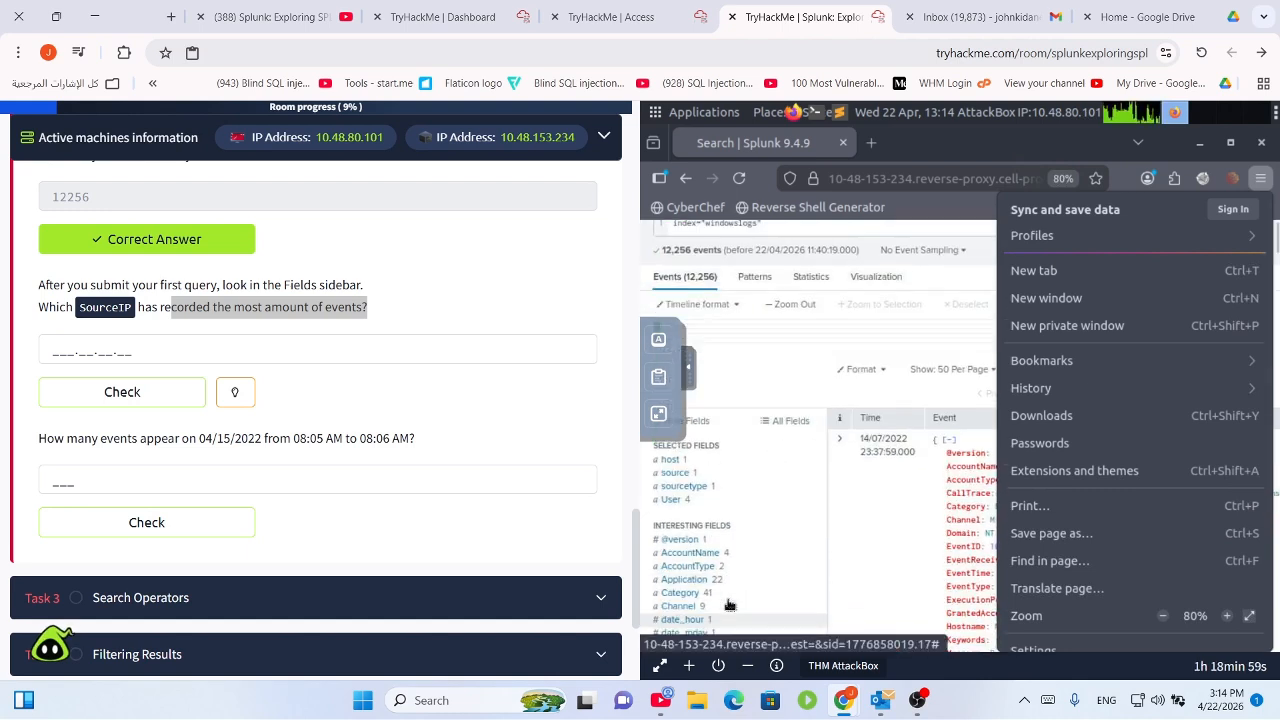
scroll(729, 604, down, 5)
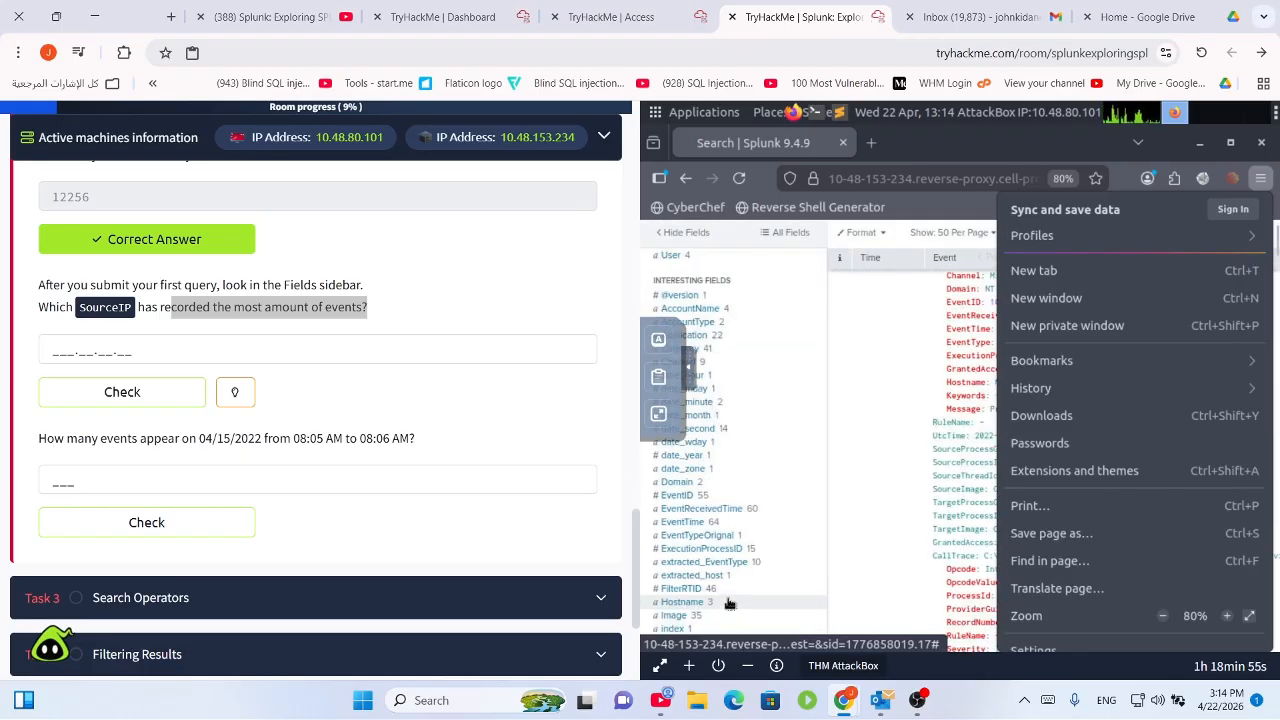
scroll(729, 604, down, 1)
scroll(729, 604, down, 1)
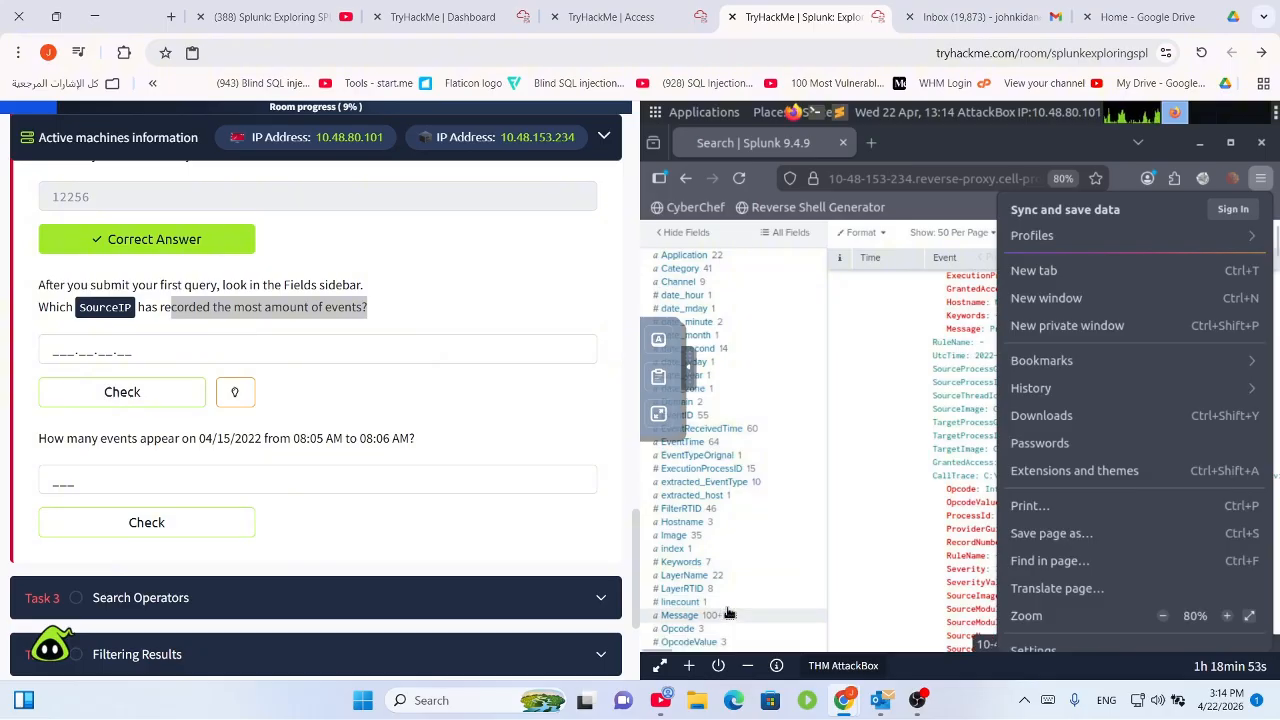
scroll(729, 608, down, 1)
scroll(729, 608, down, 2)
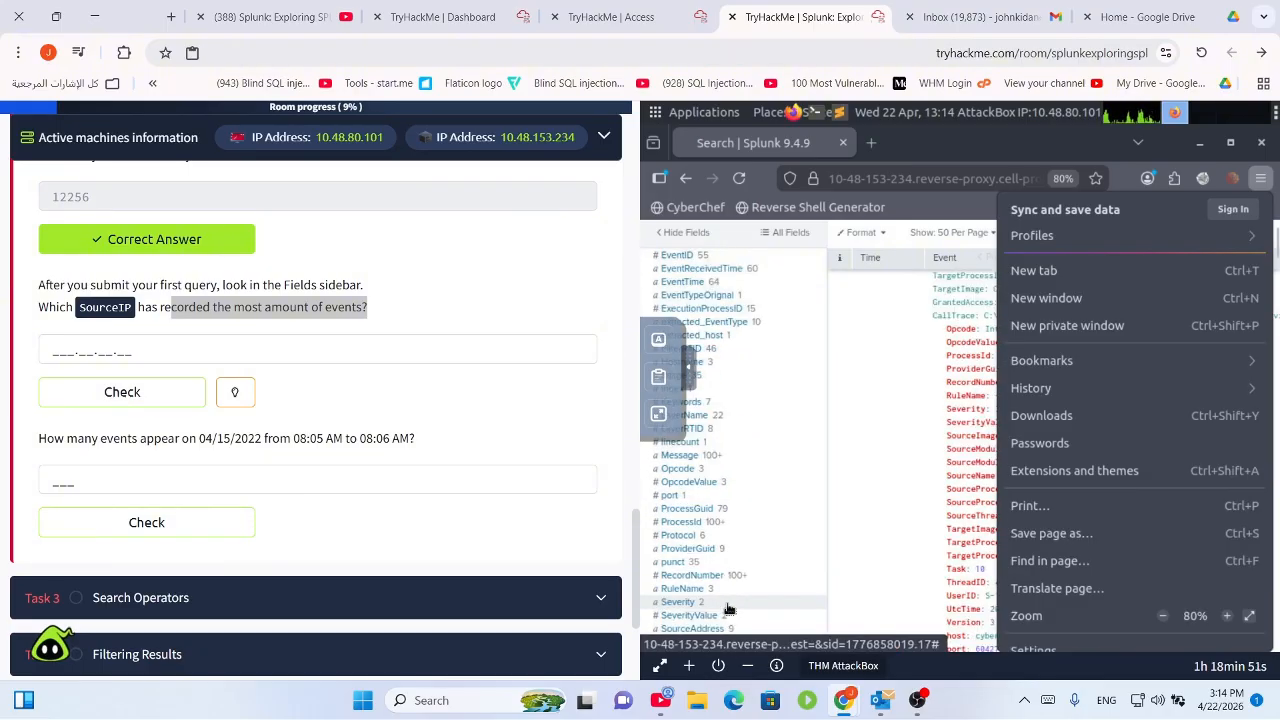
click(730, 629)
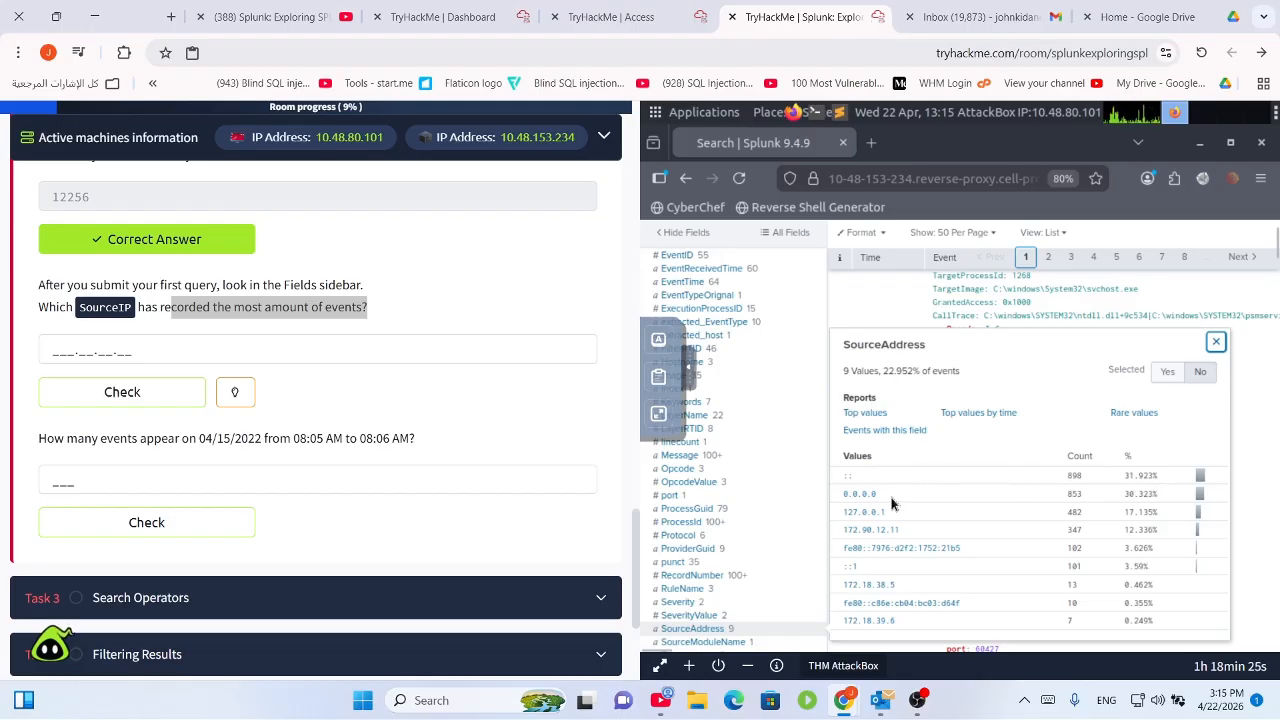
drag(886, 496, 832, 494)
key(ctrl+c)
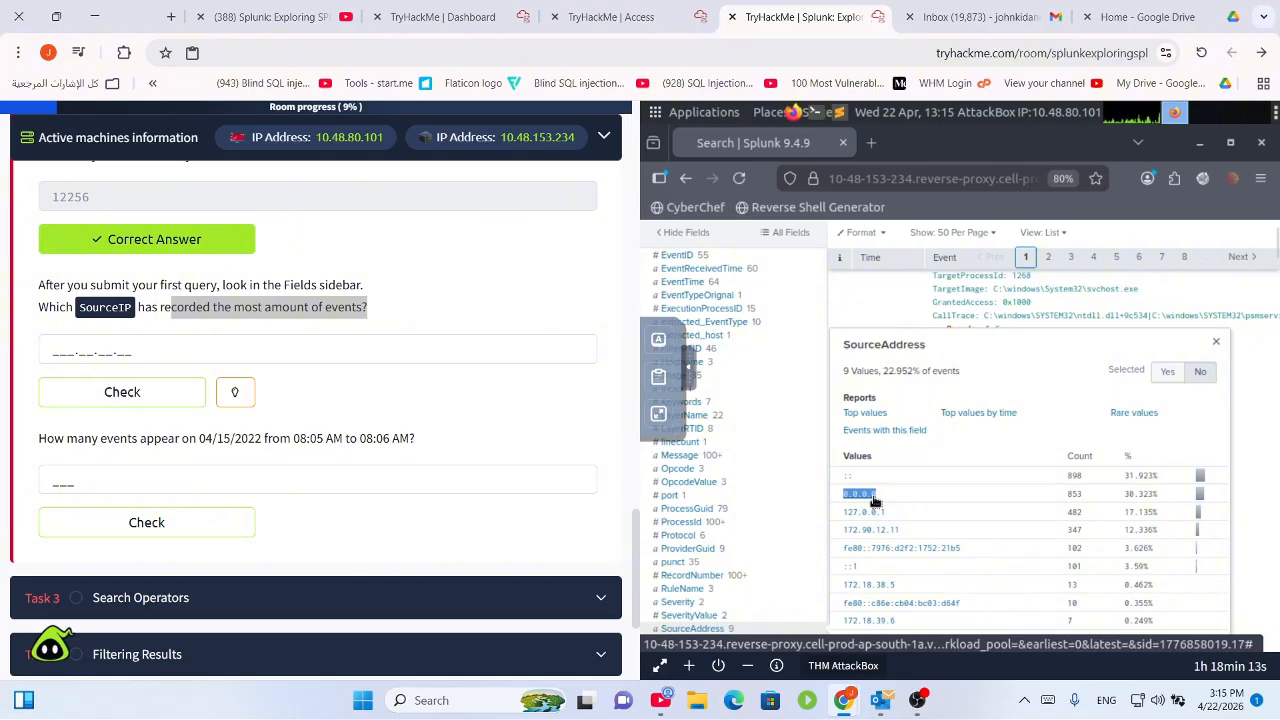
click(179, 349)
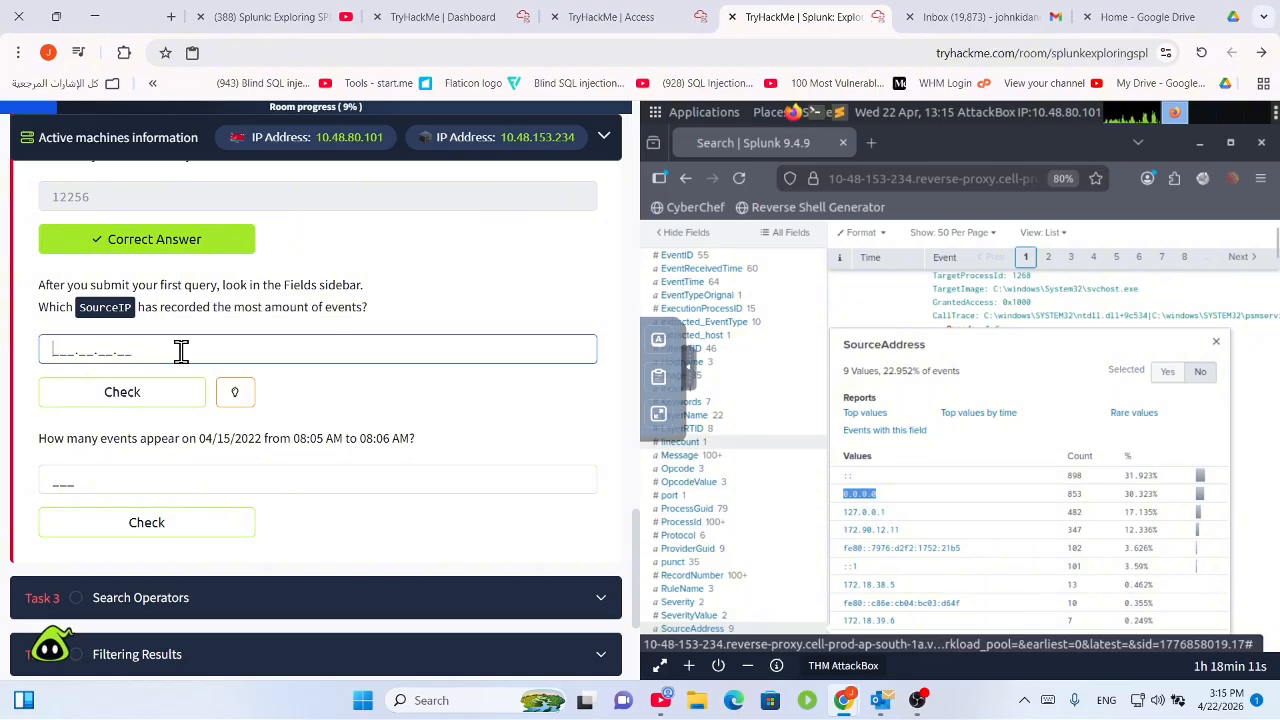
key(ctrl+v)
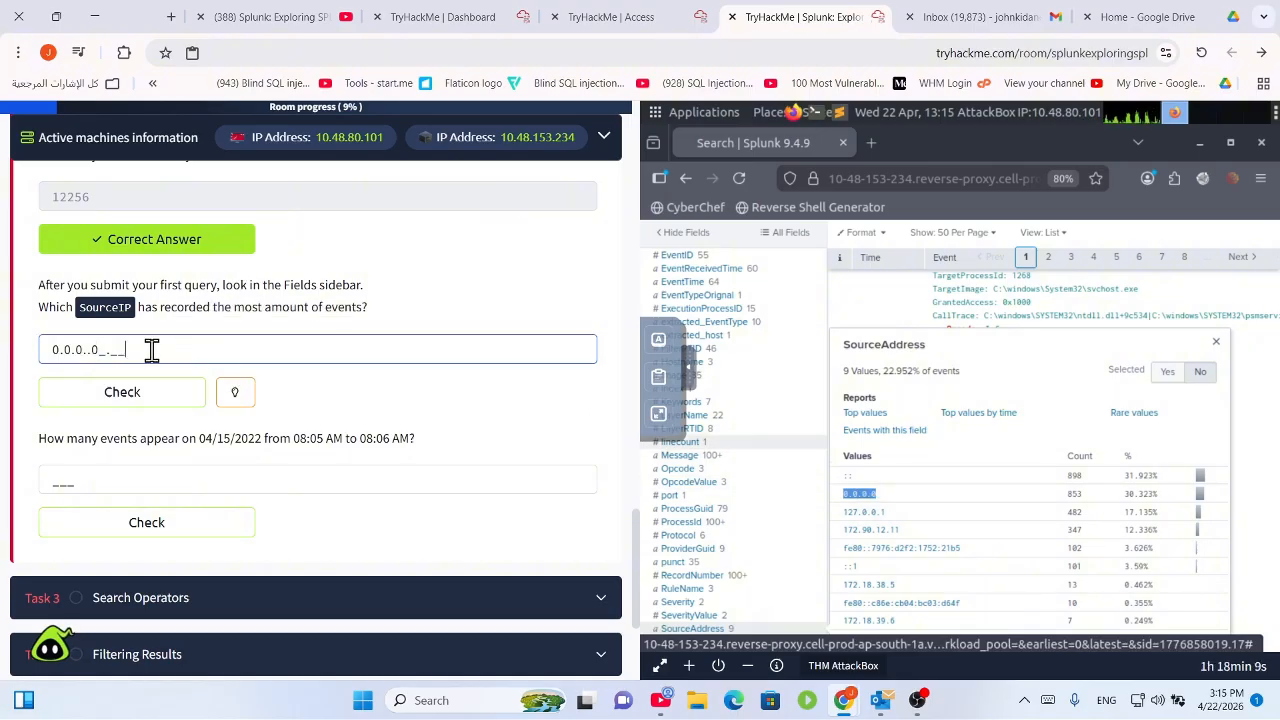
drag(149, 346, 52, 352)
key(BackSpace)
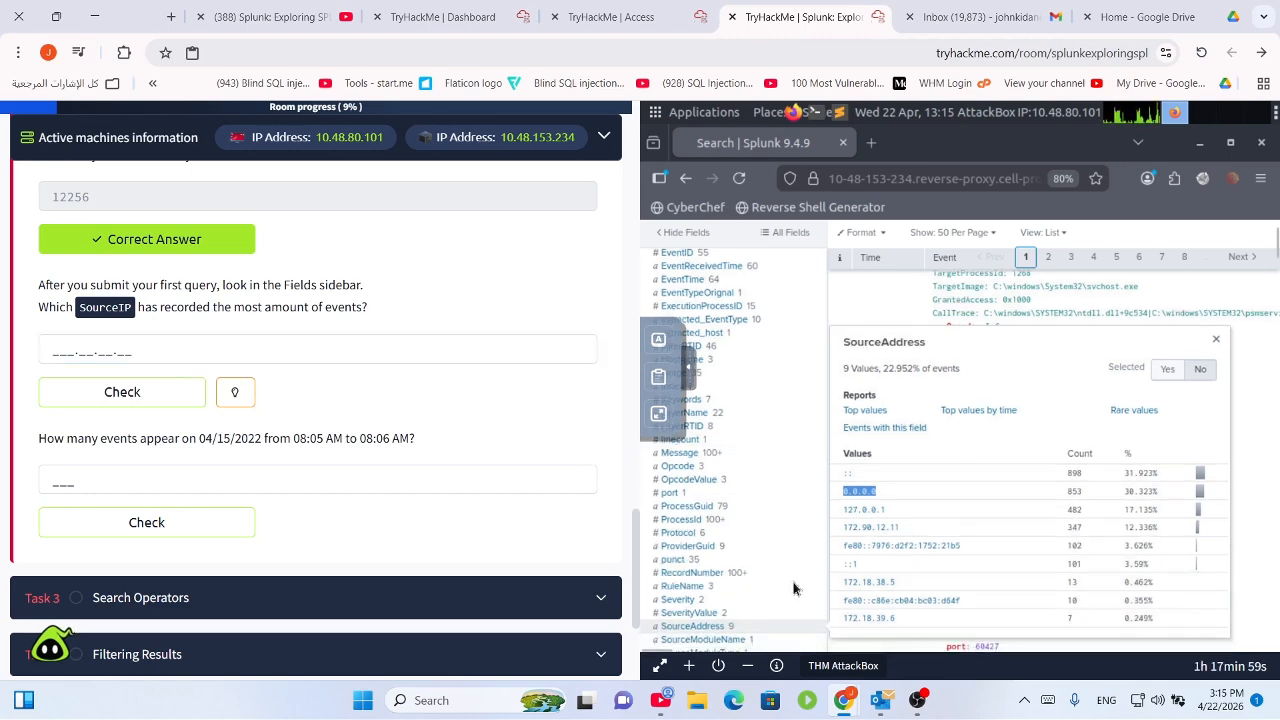
scroll(790, 595, down, 2)
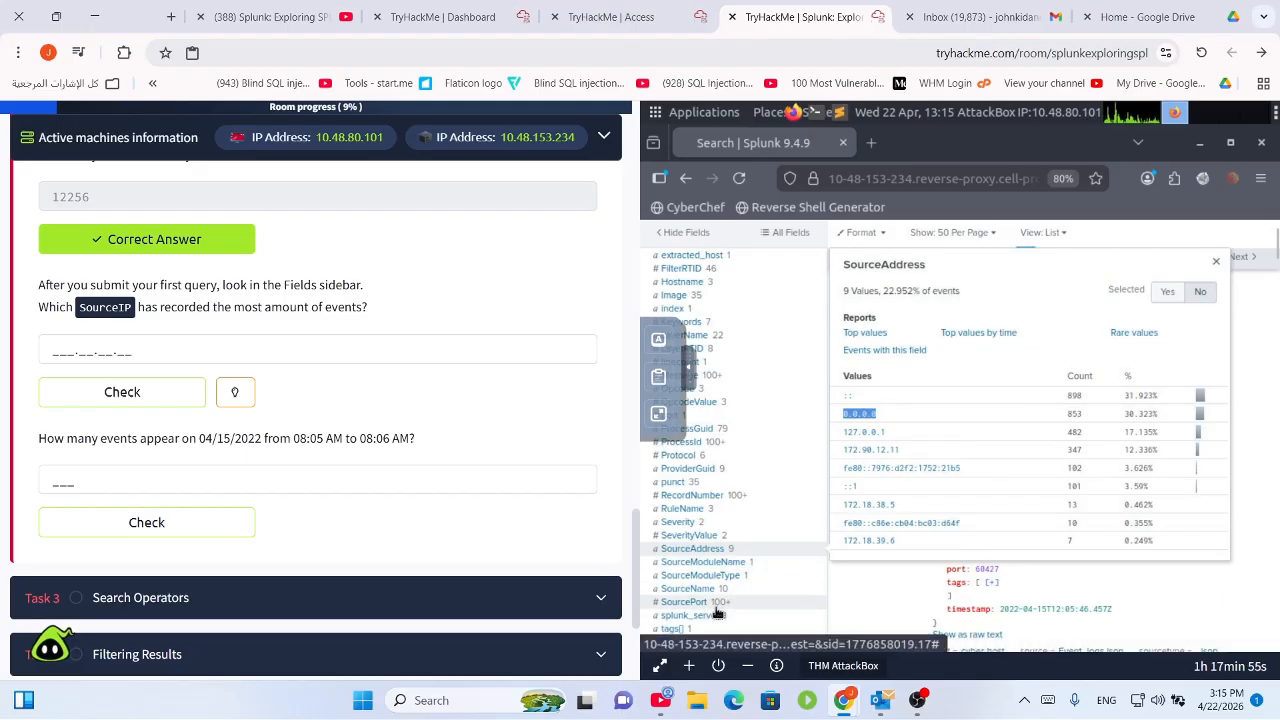
scroll(716, 612, down, 5)
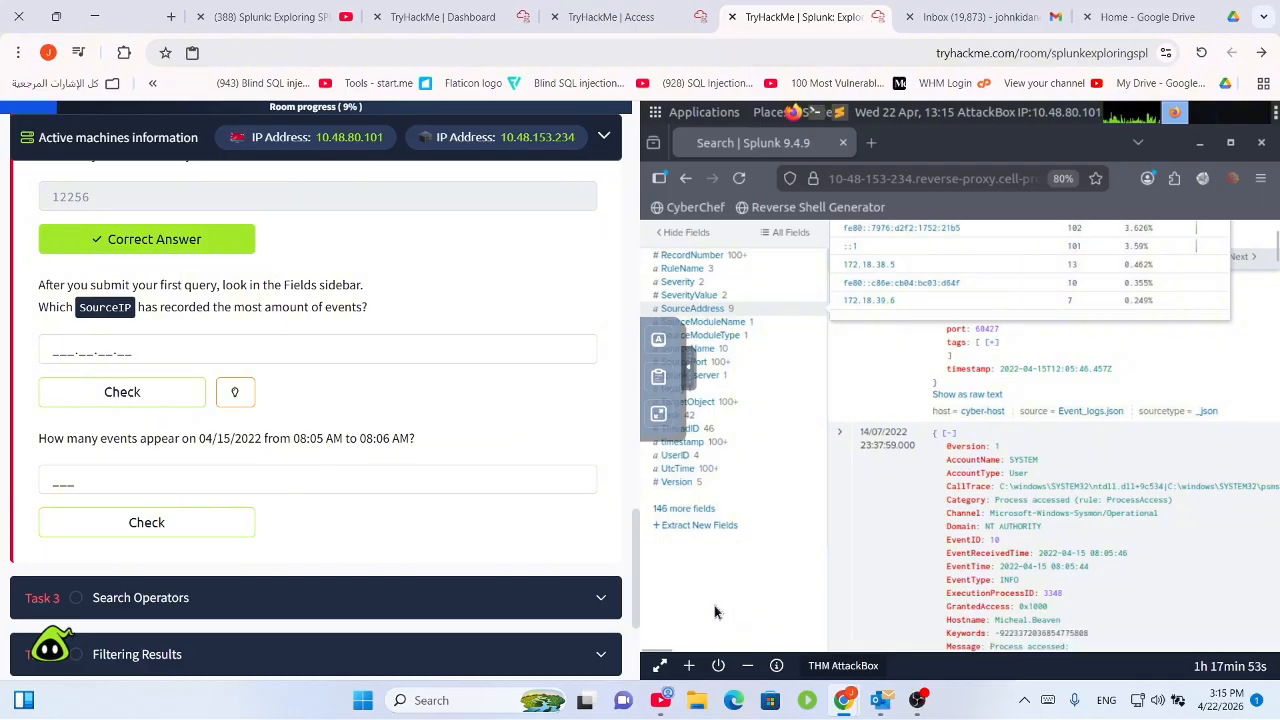
scroll(703, 468, up, 2)
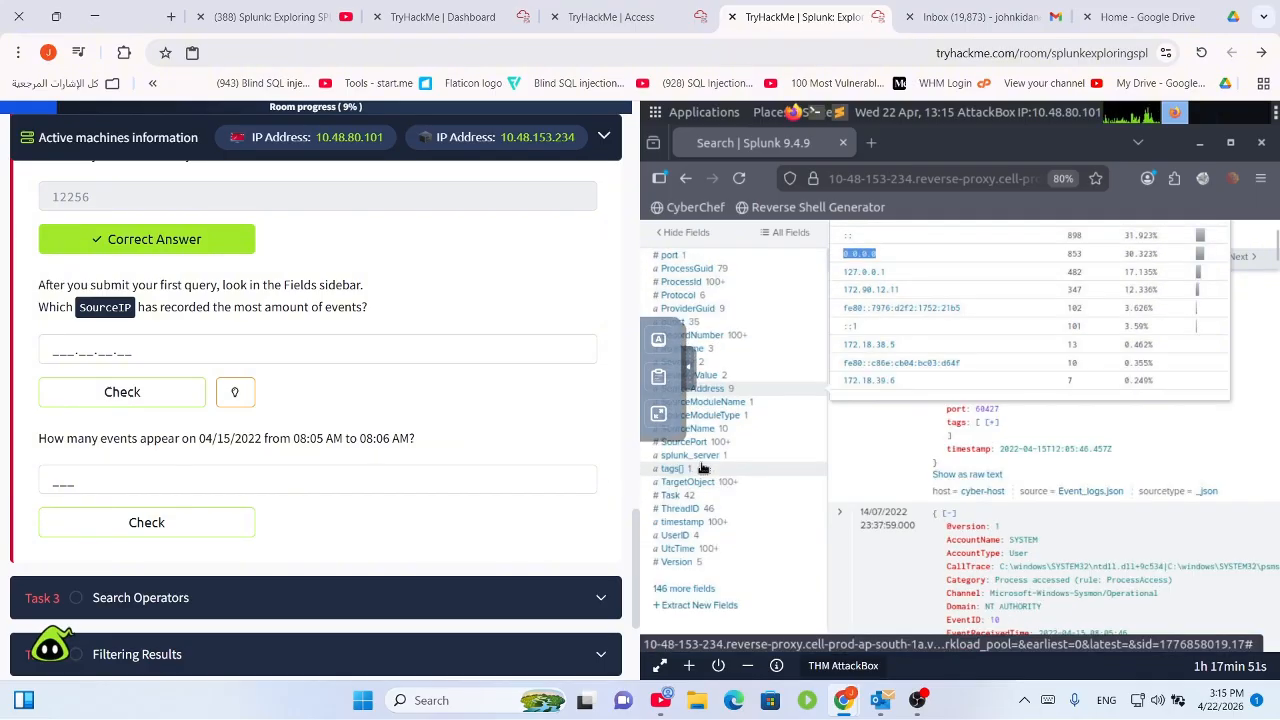
scroll(703, 468, up, 4)
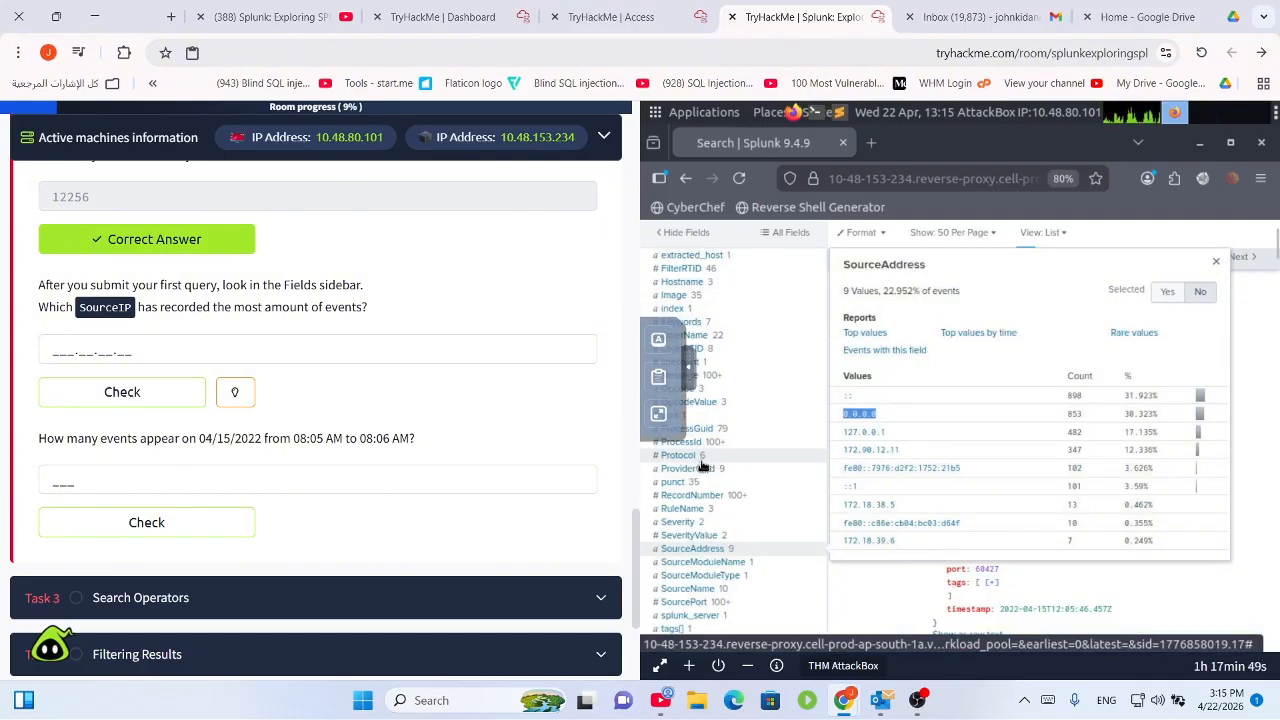
scroll(703, 468, up, 4)
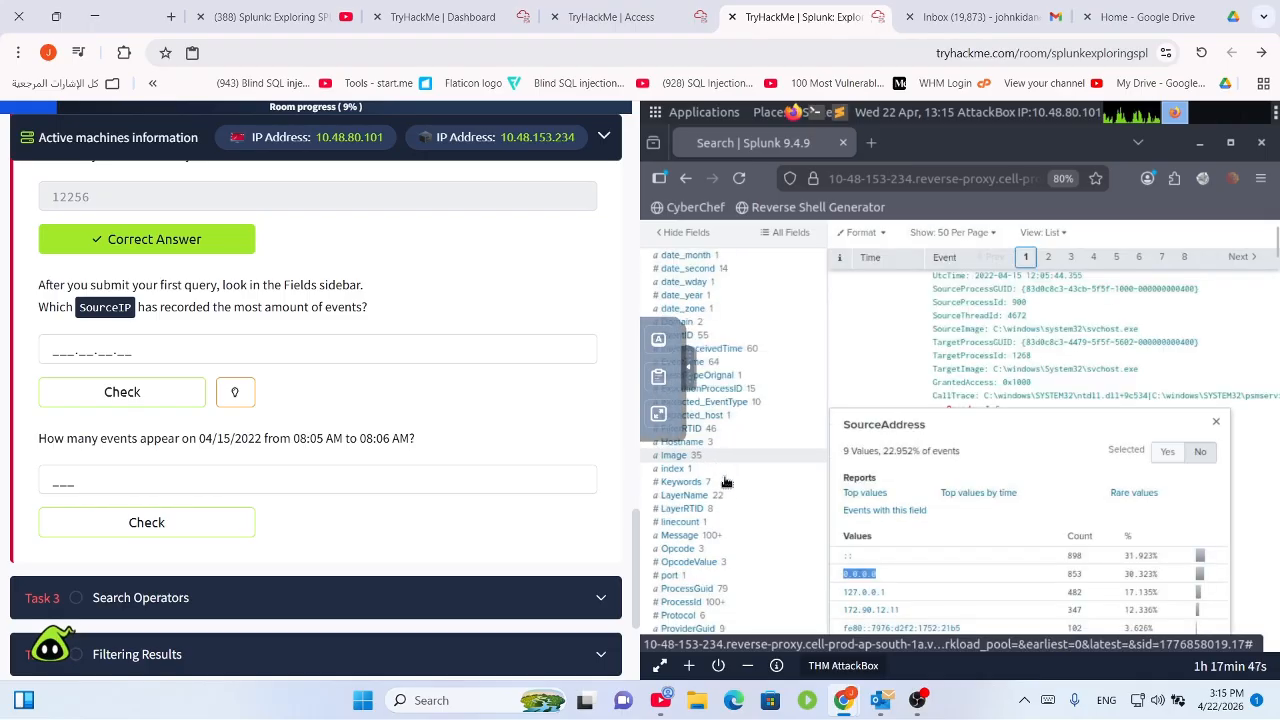
scroll(728, 492, up, 4)
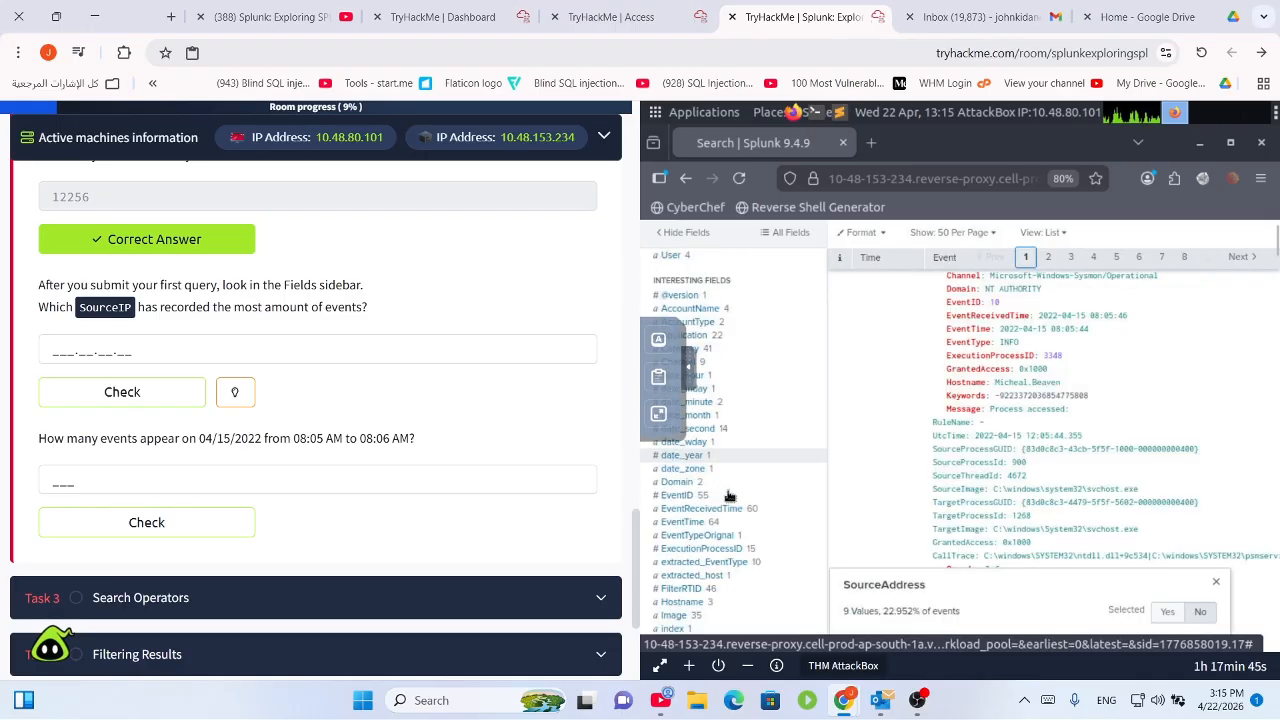
scroll(728, 494, up, 5)
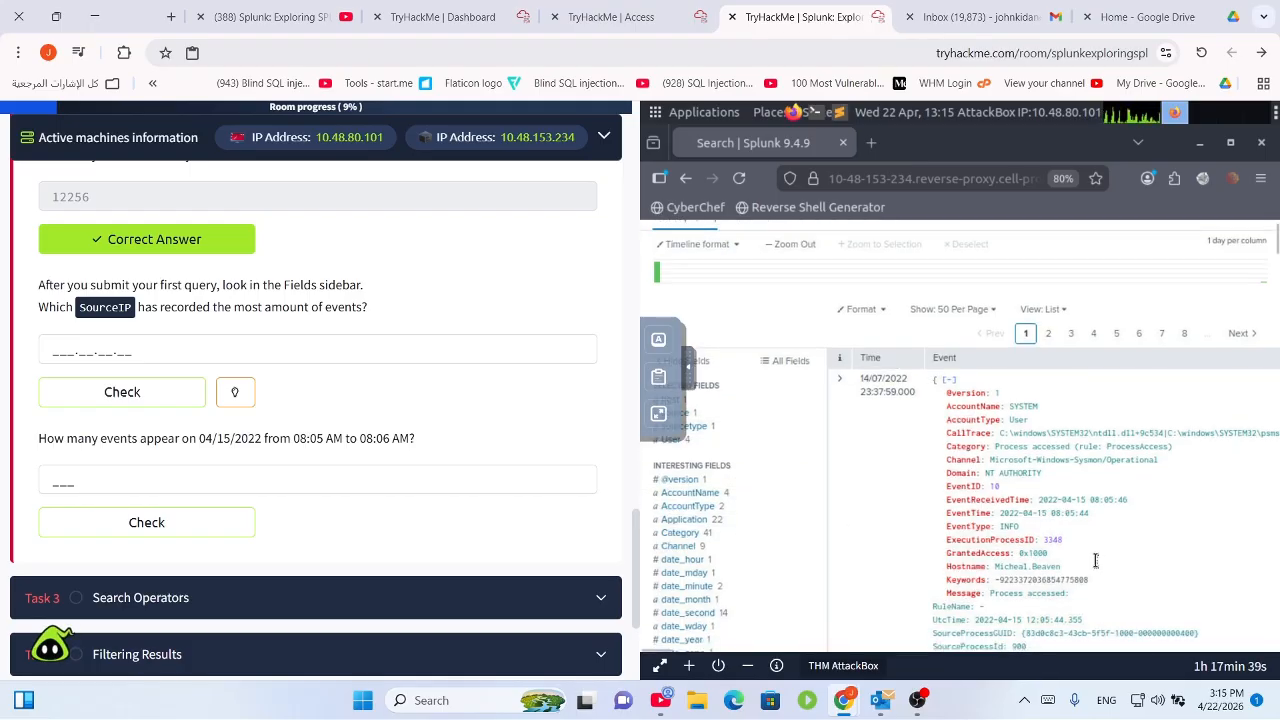
scroll(1100, 568, down, 3)
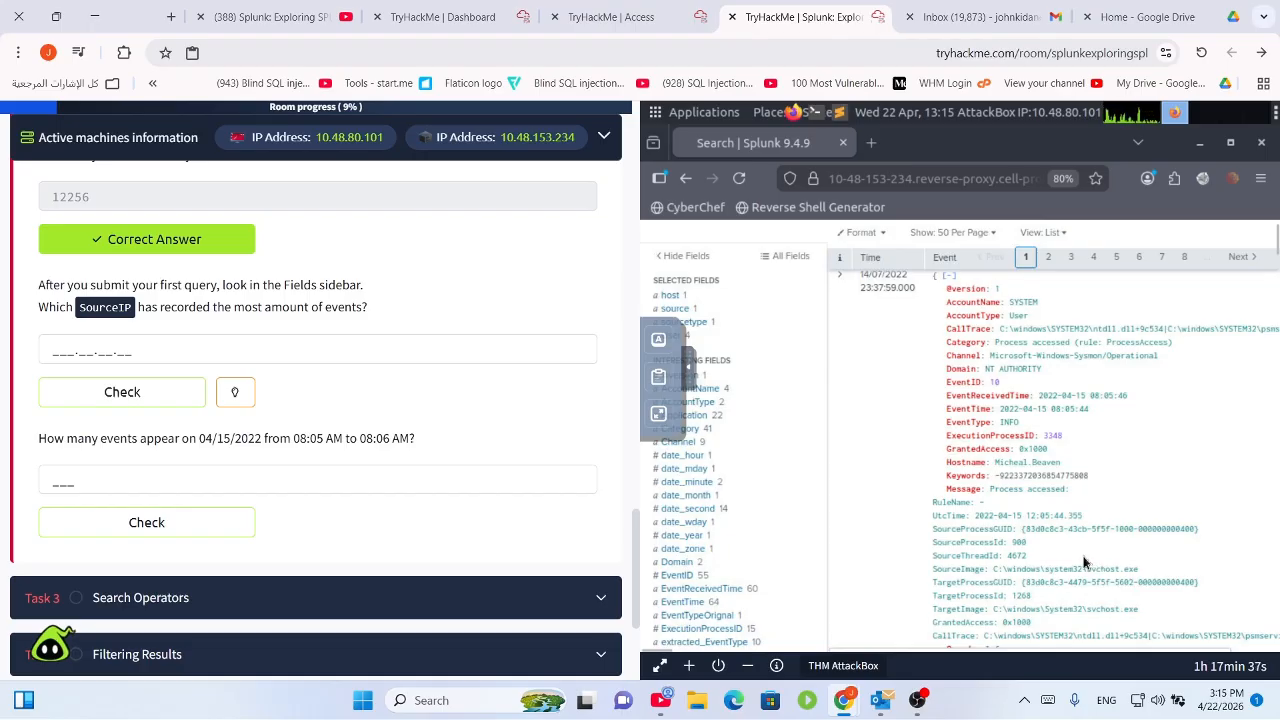
scroll(1080, 563, up, 7)
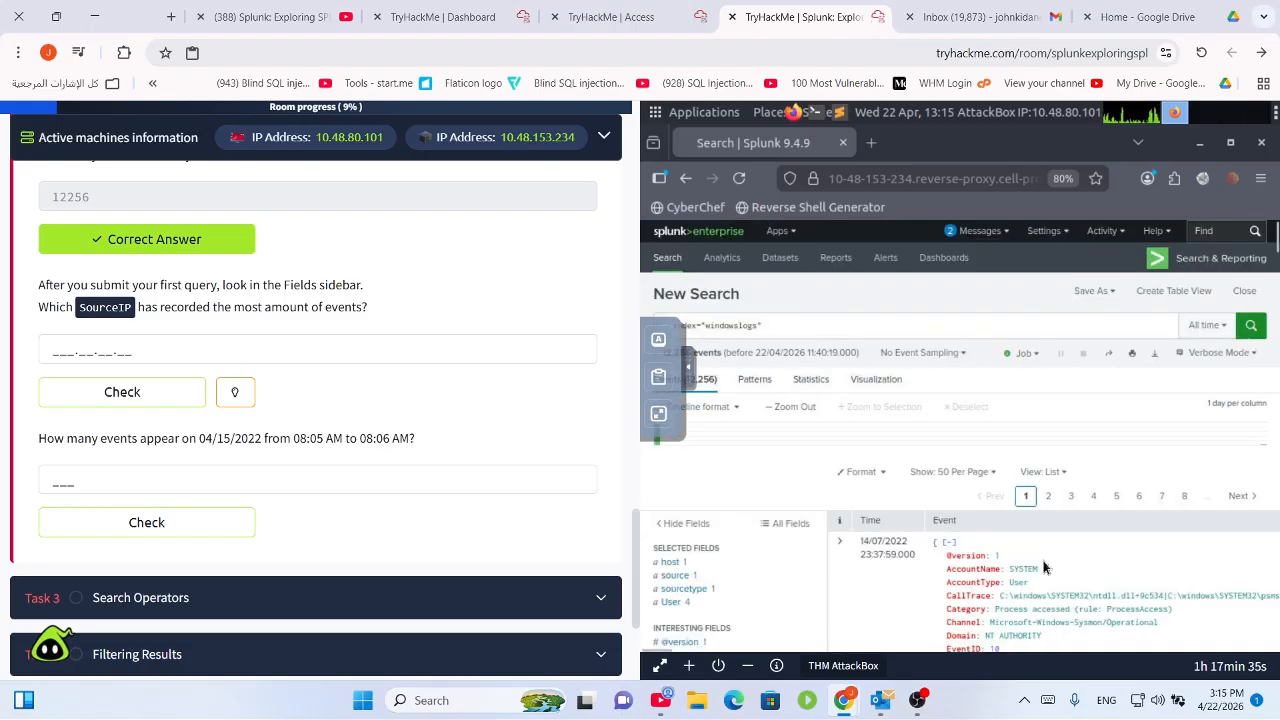
scroll(700, 597, down, 5)
click(700, 592)
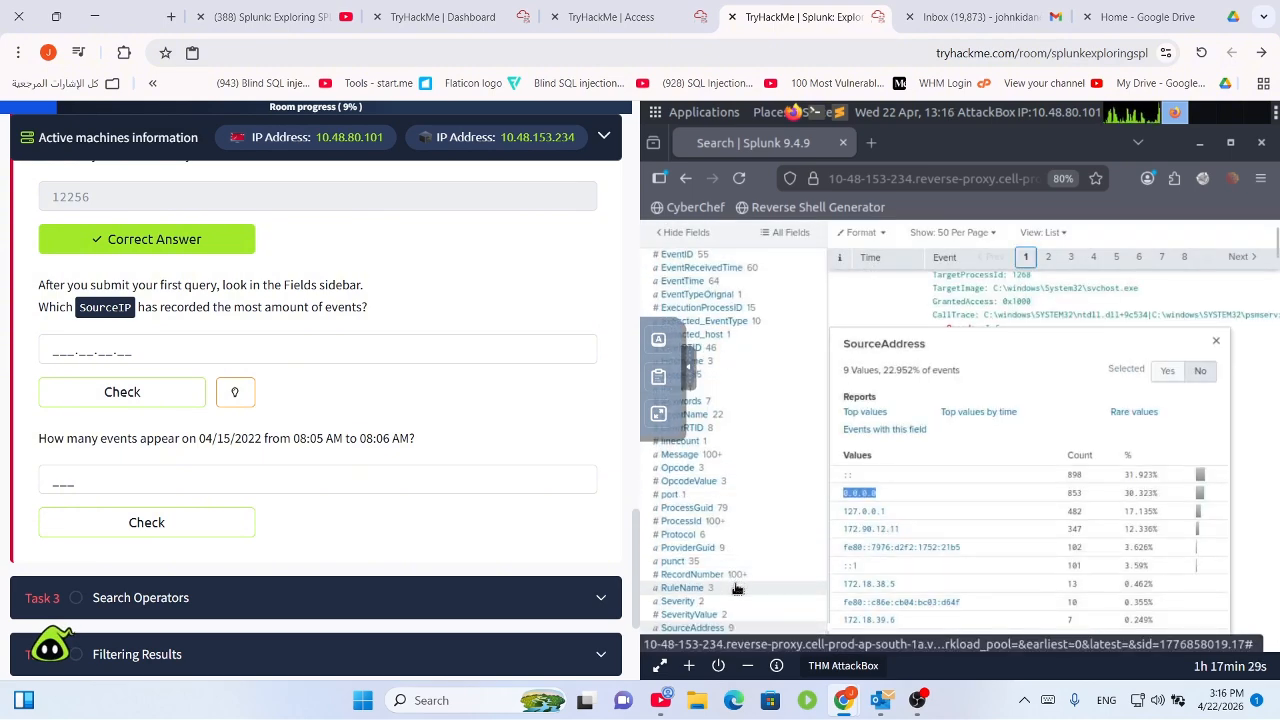
scroll(737, 589, down, 3)
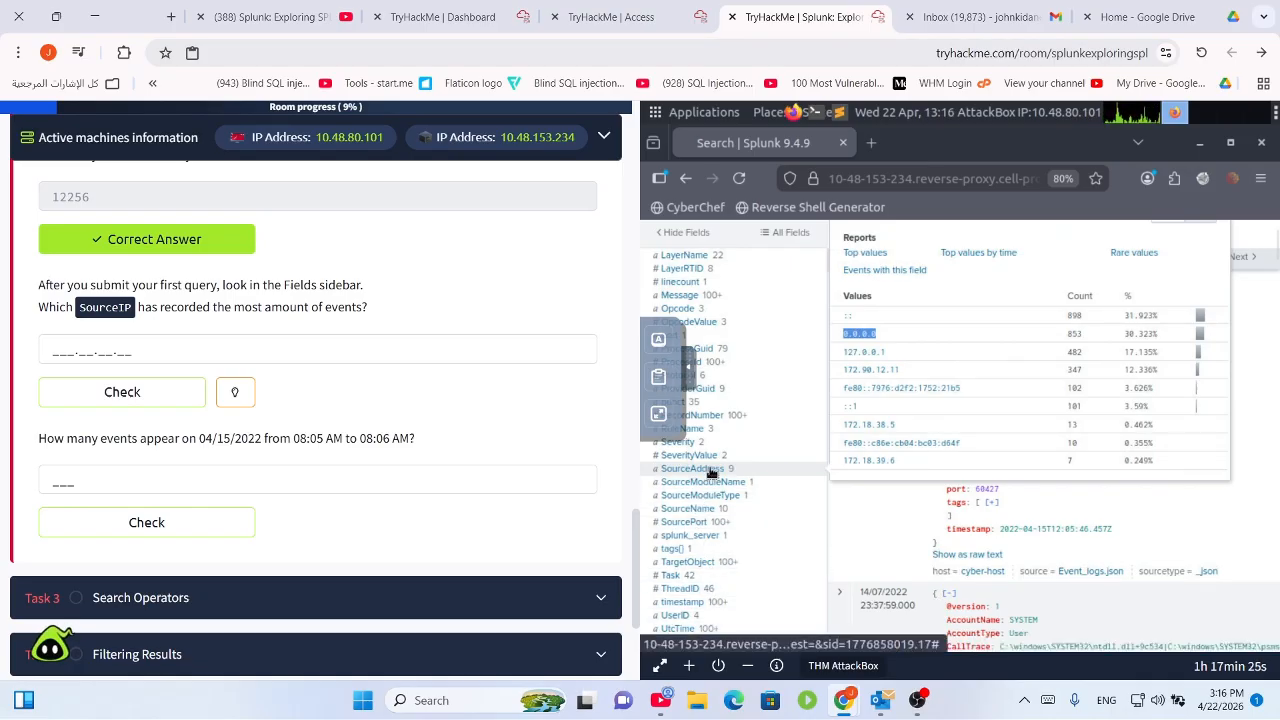
click(725, 468)
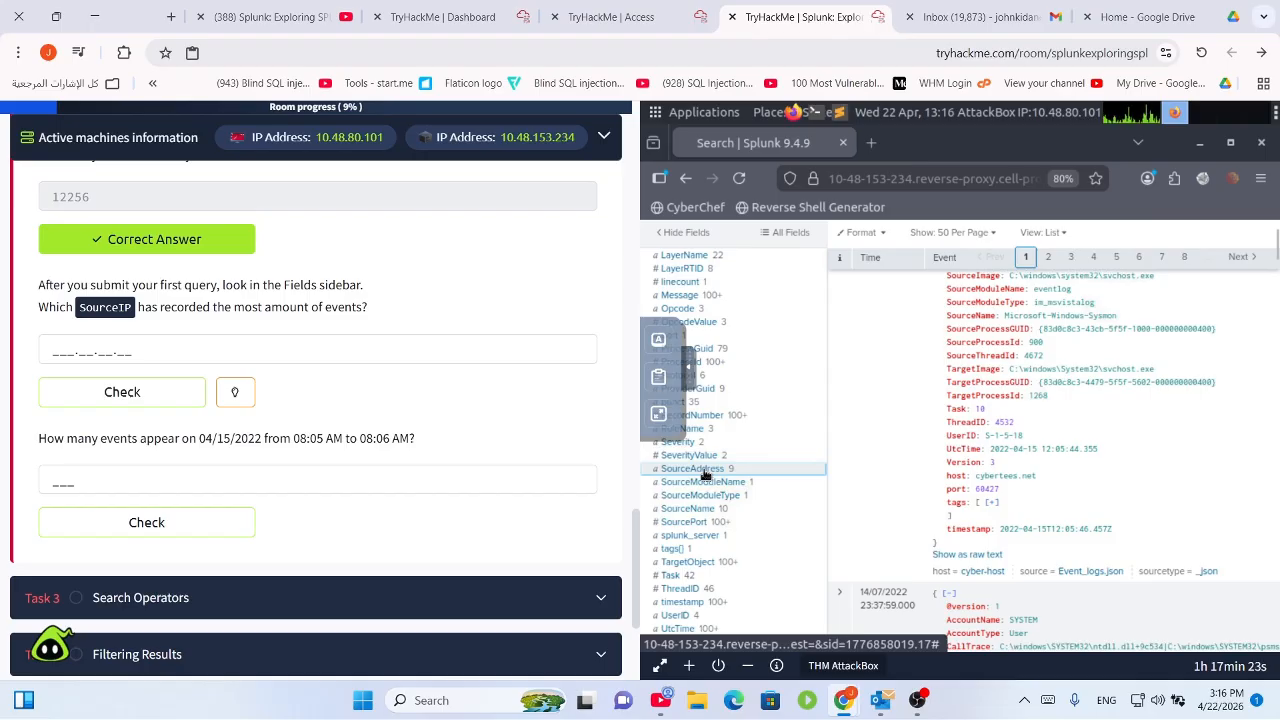
click(704, 470)
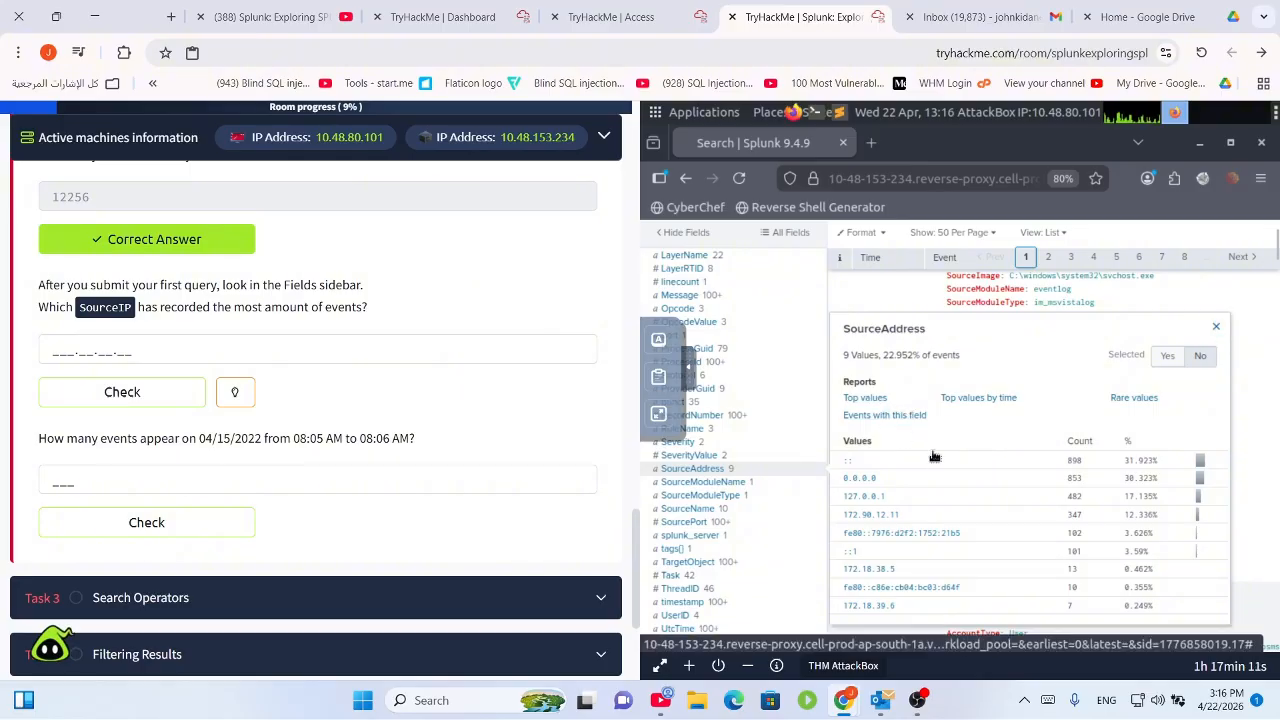
Search for every event with a SourceAddress and show that field's value counts.
click(884, 415)
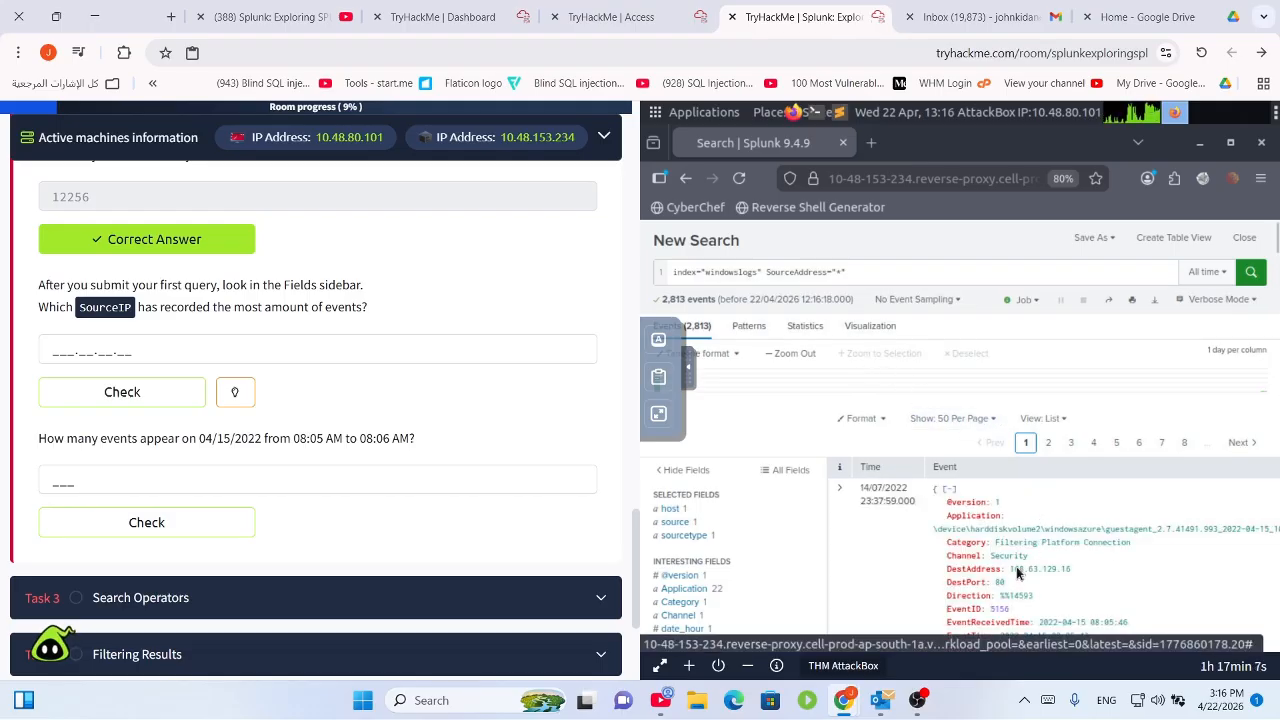
scroll(963, 585, down, 2)
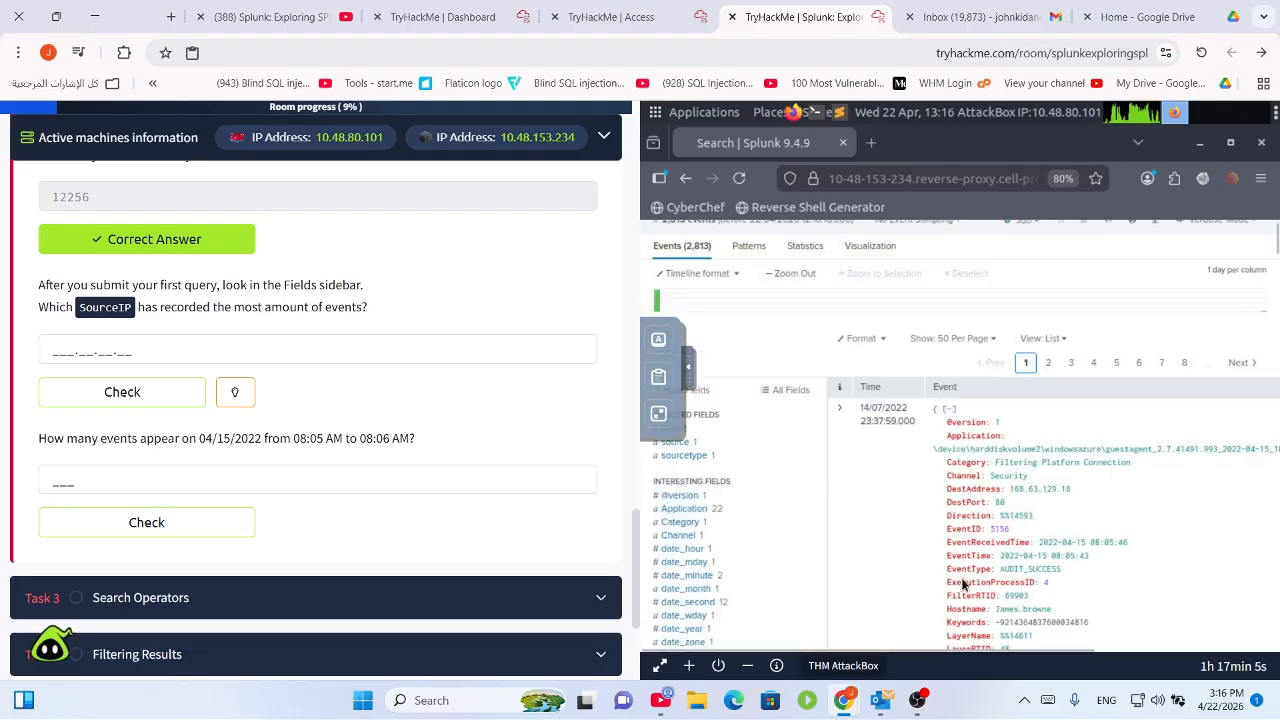
scroll(963, 580, up, 3)
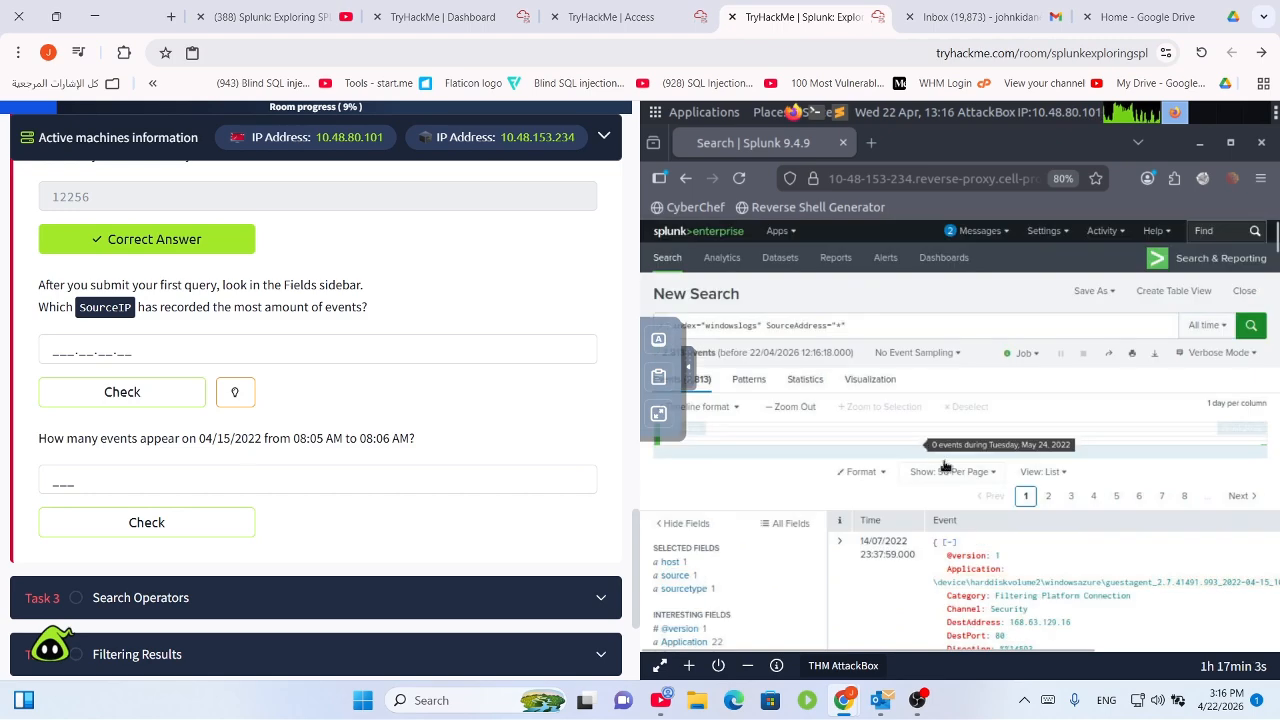
scroll(1000, 583, down, 1)
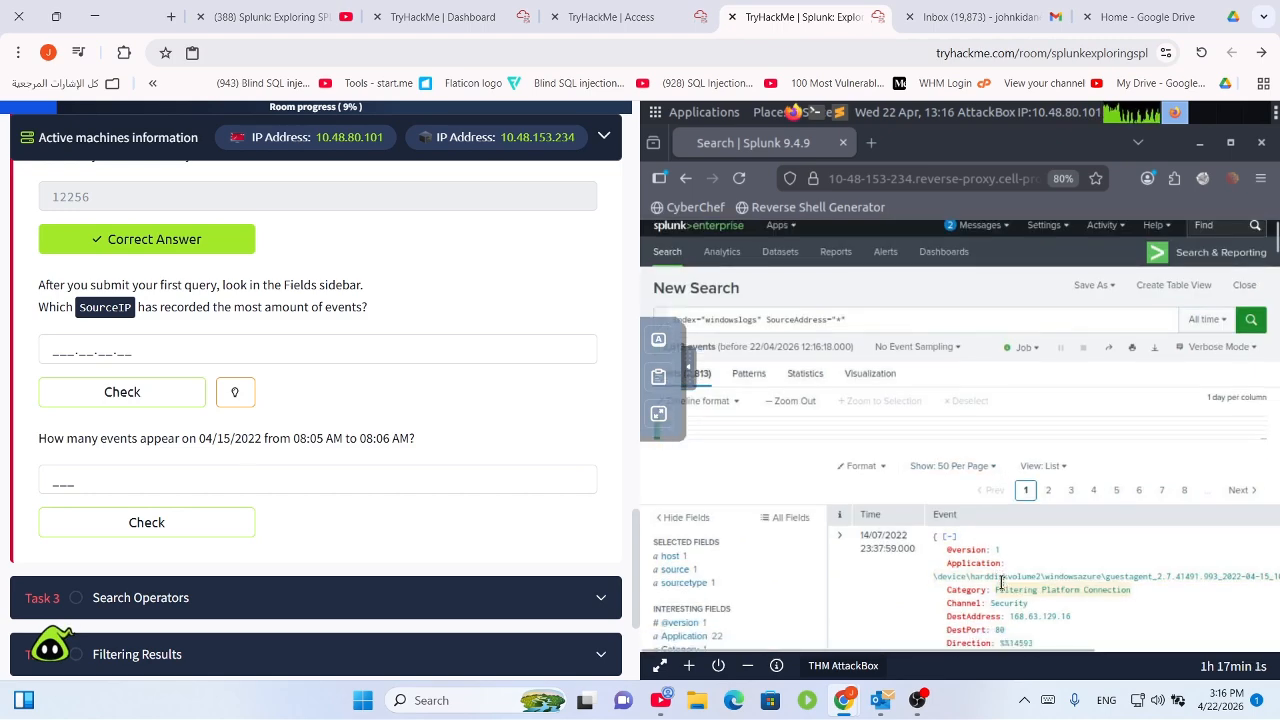
scroll(1010, 608, down, 8)
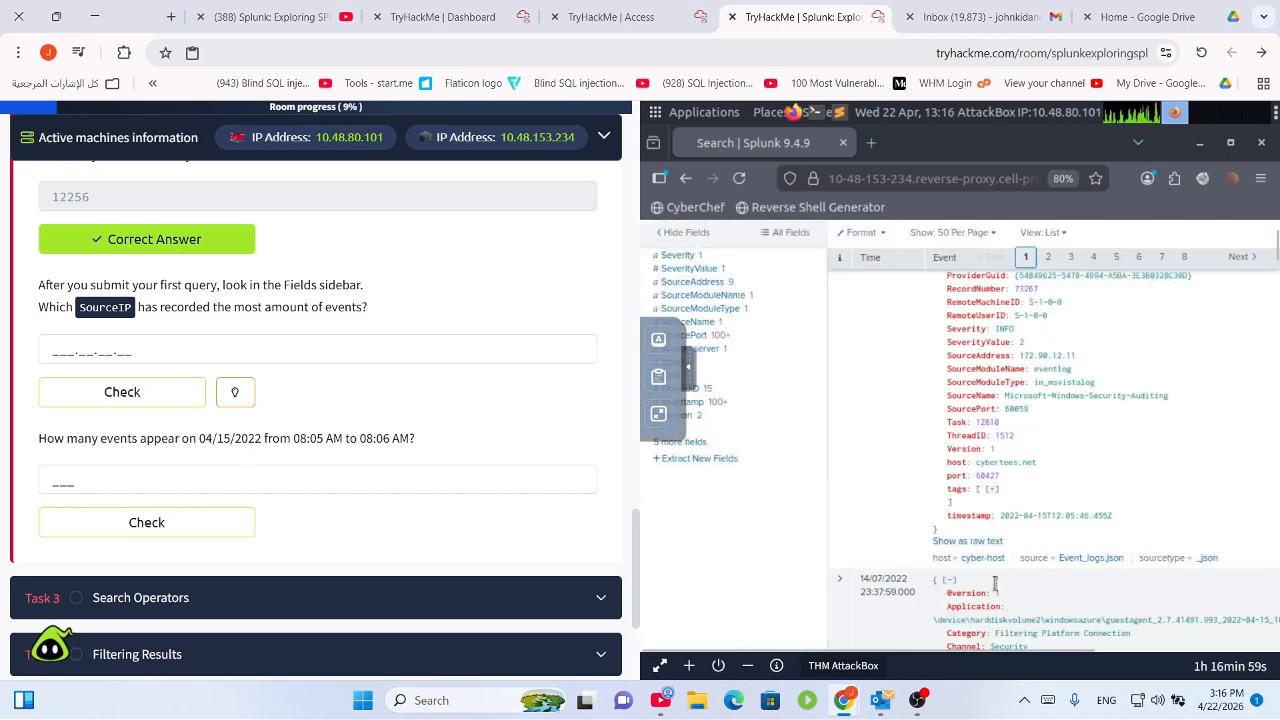
scroll(991, 579, down, 5)
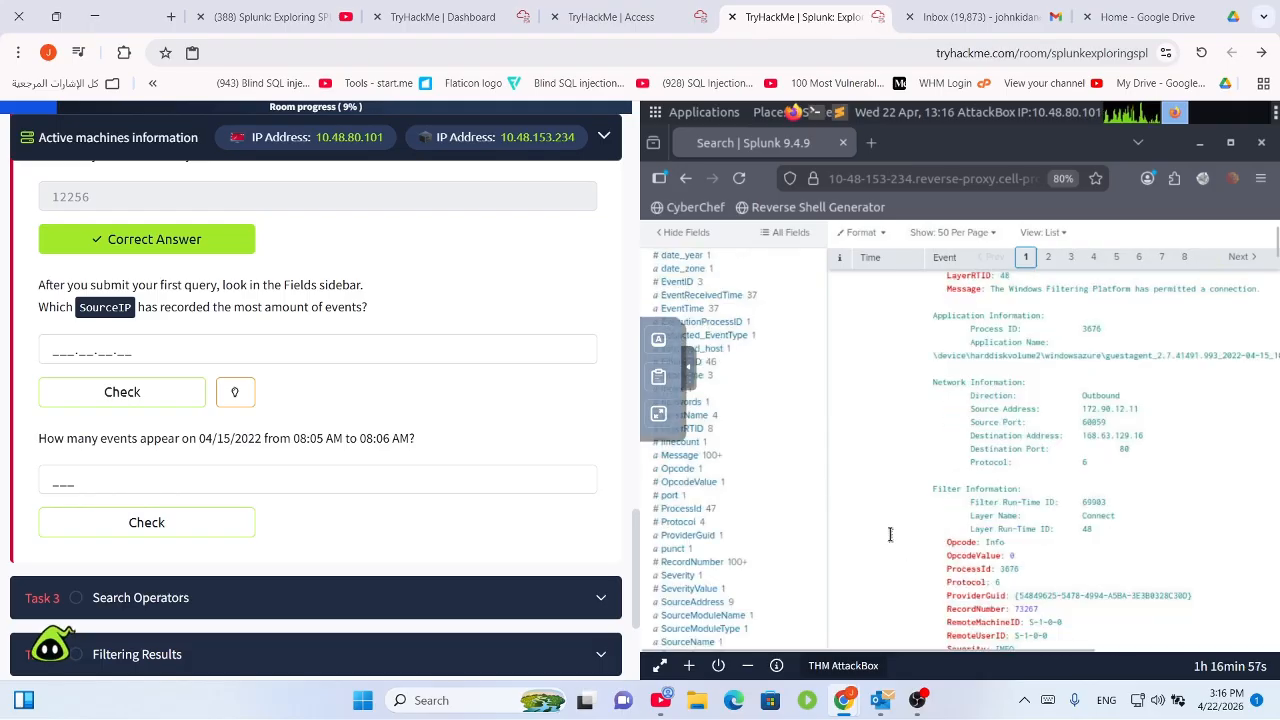
click(707, 602)
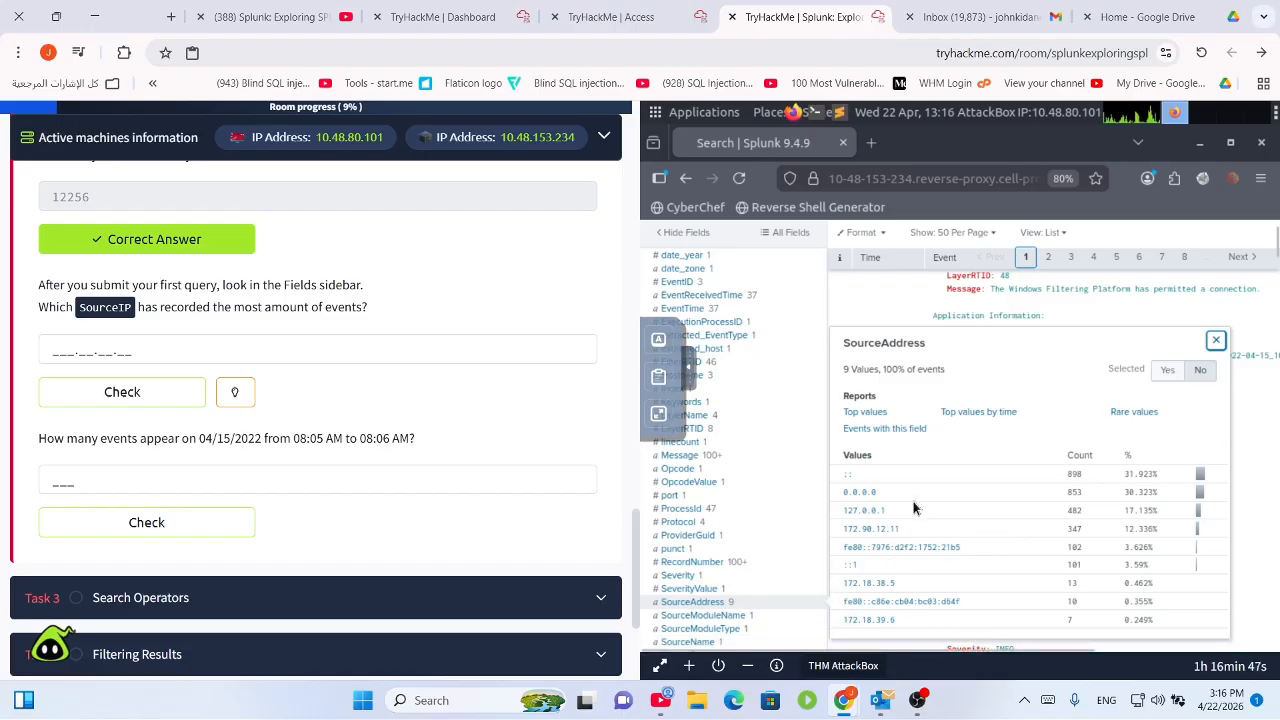
Select the 127.0.0.1 address in the value list and return to the search query.
double_click(848, 516)
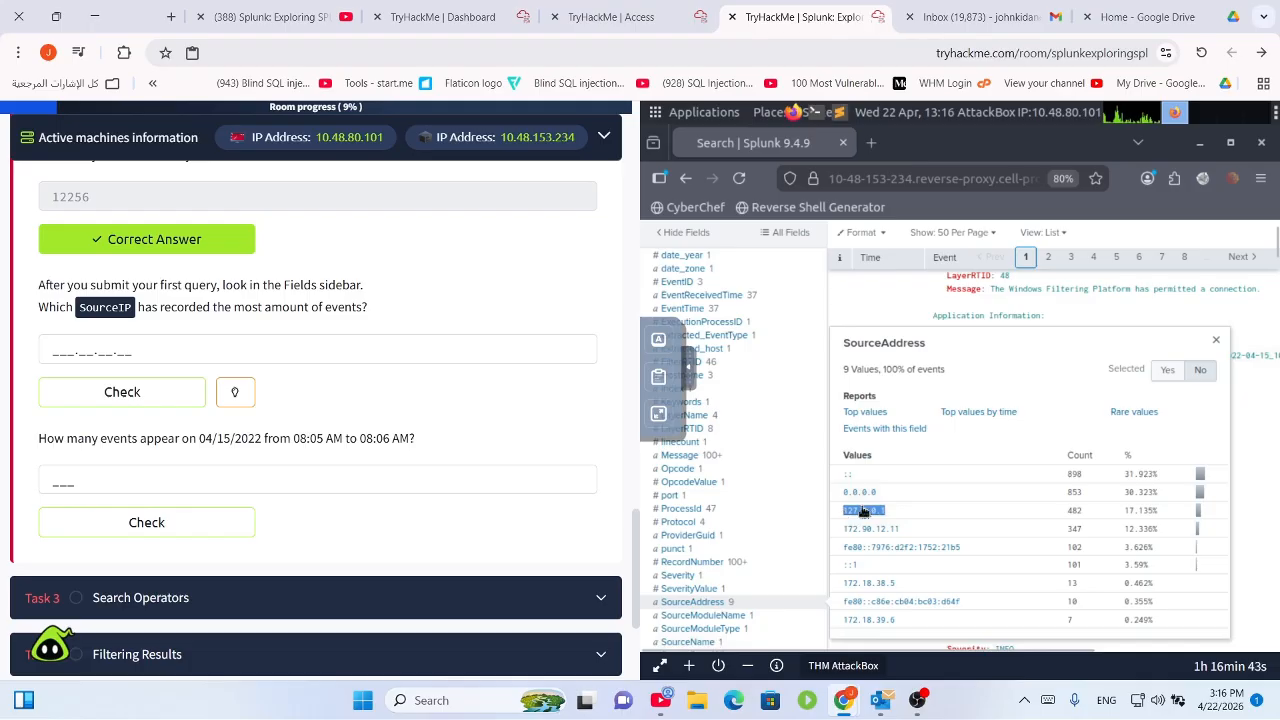
right_click(865, 512)
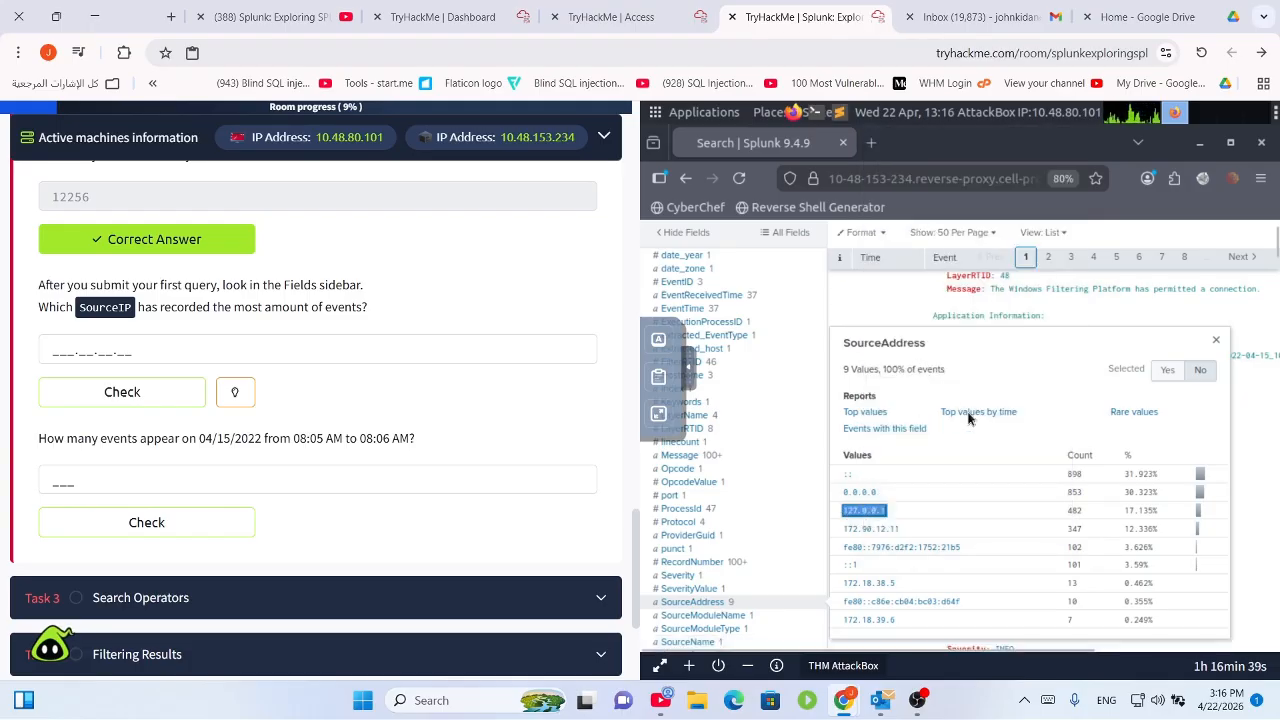
scroll(1182, 573, up, 2)
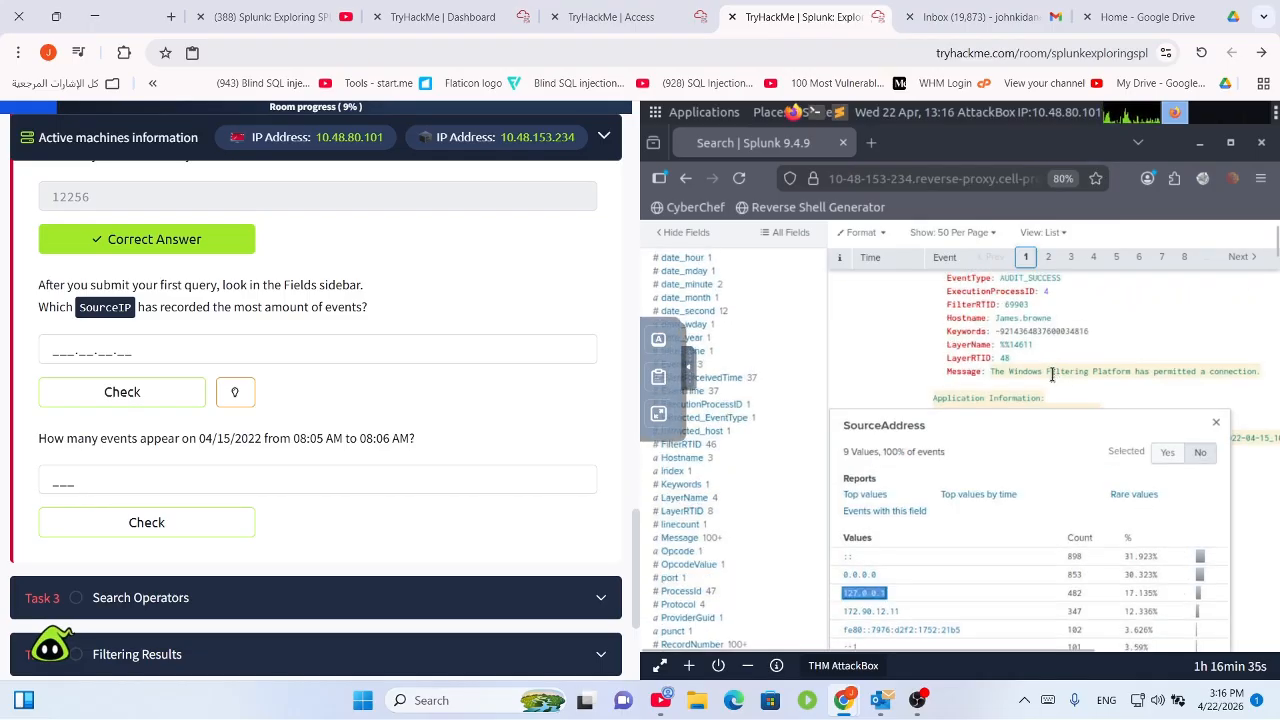
scroll(1131, 374, up, 5)
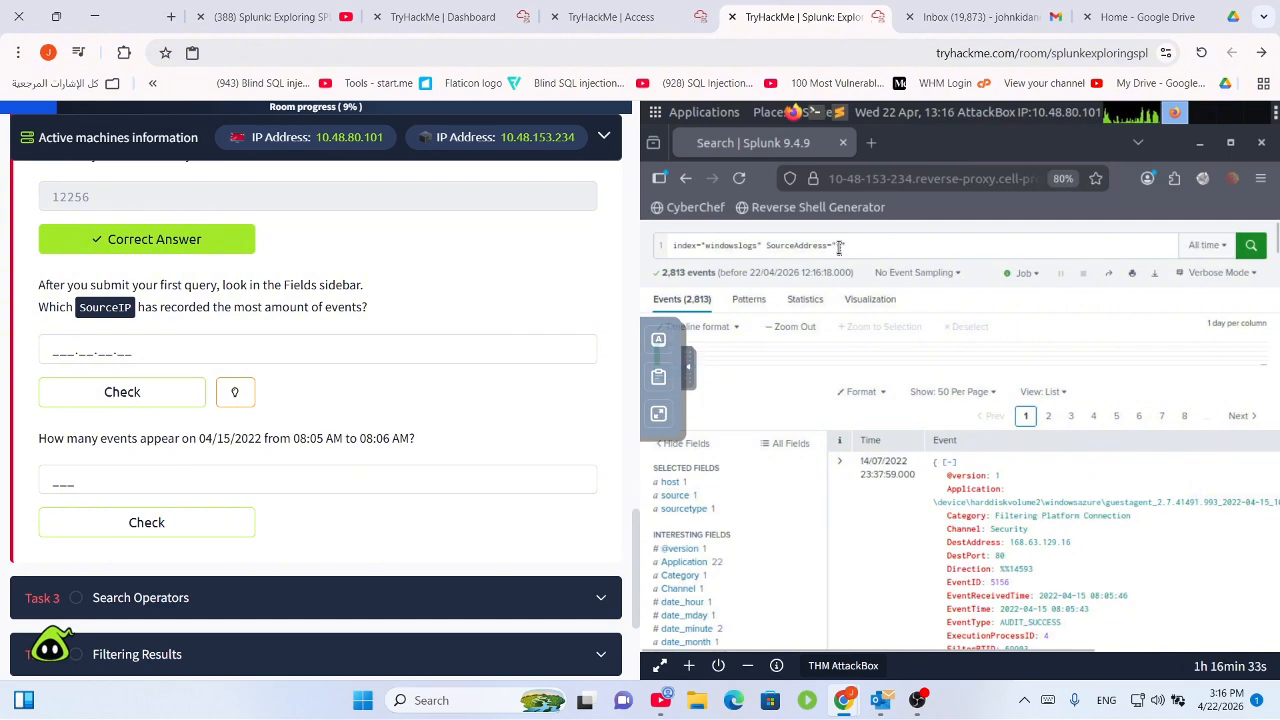
scroll(843, 257, down, 8)
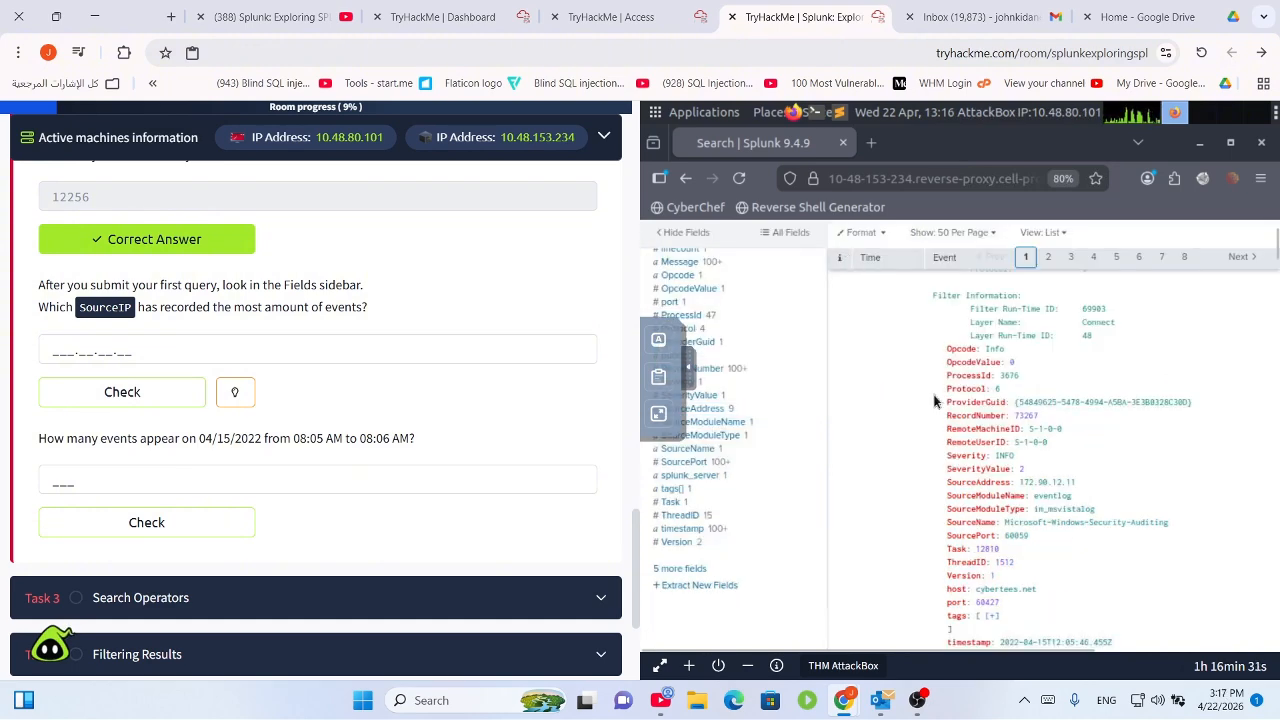
scroll(934, 401, up, 4)
scroll(858, 306, up, 3)
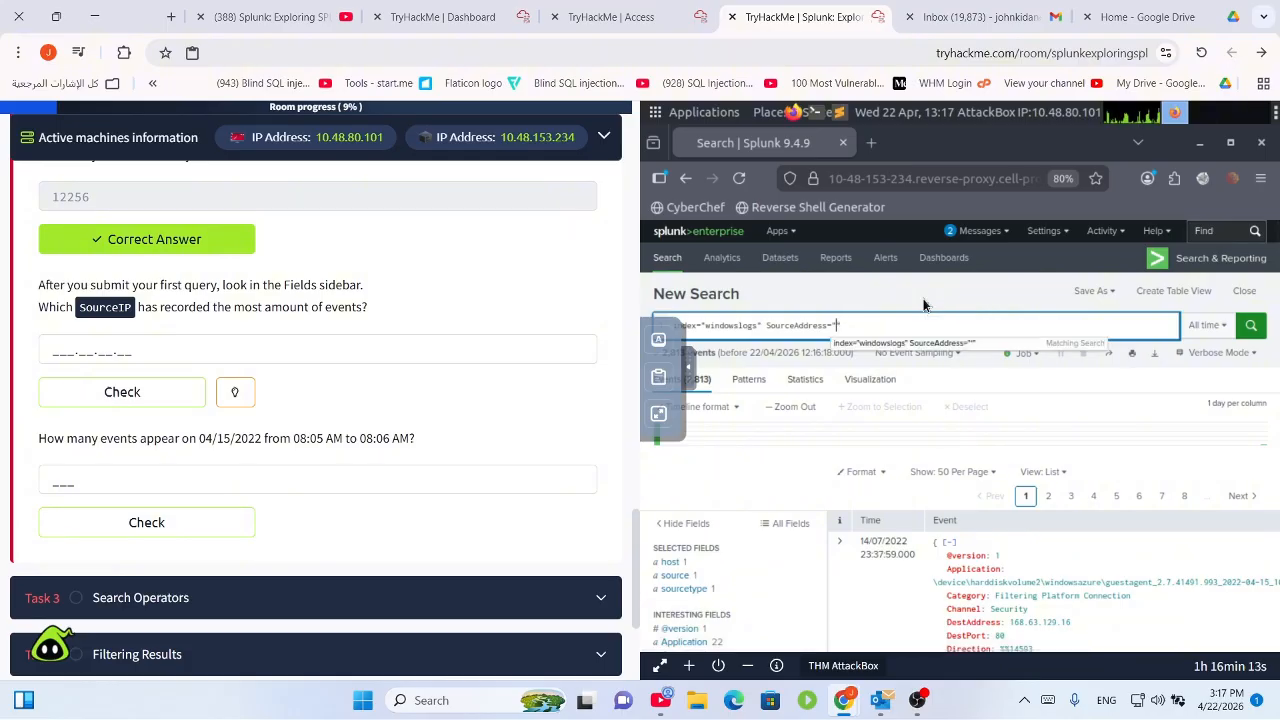
Search SourceAddress="127.0.0.1" (482 events) and confirm it is the only address in the results.
text(12)
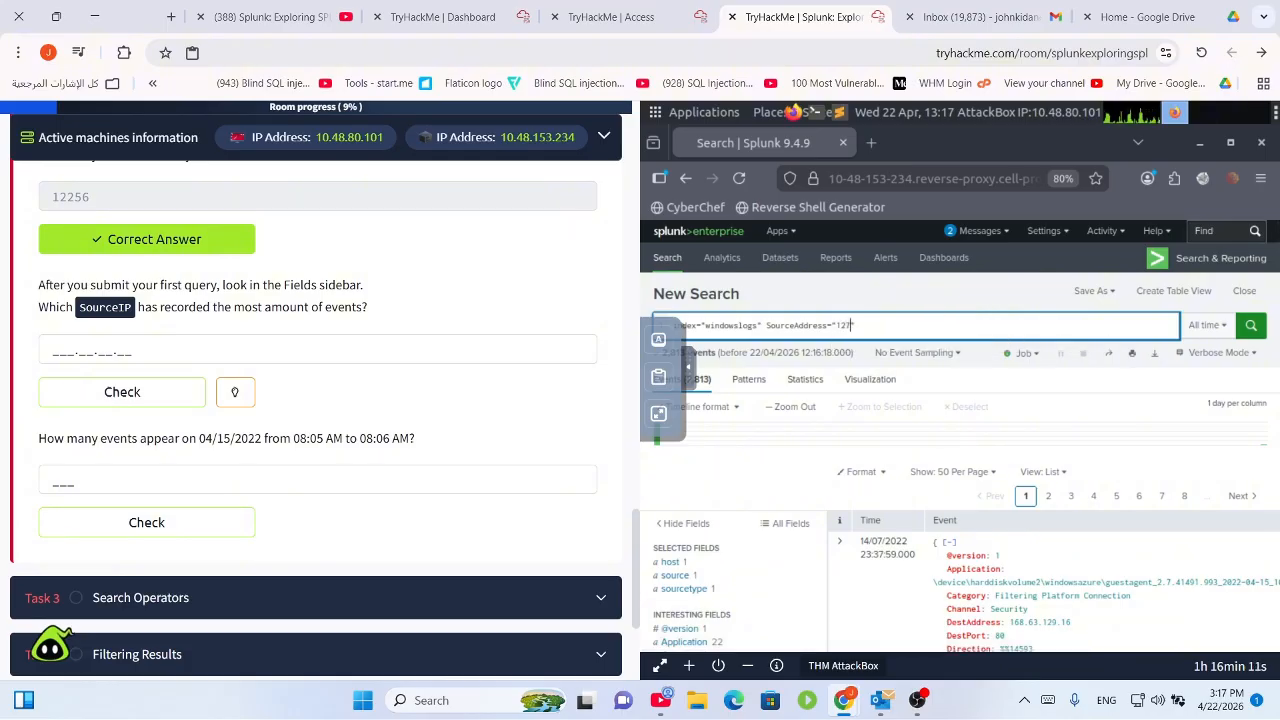
text(7.0.0.1)
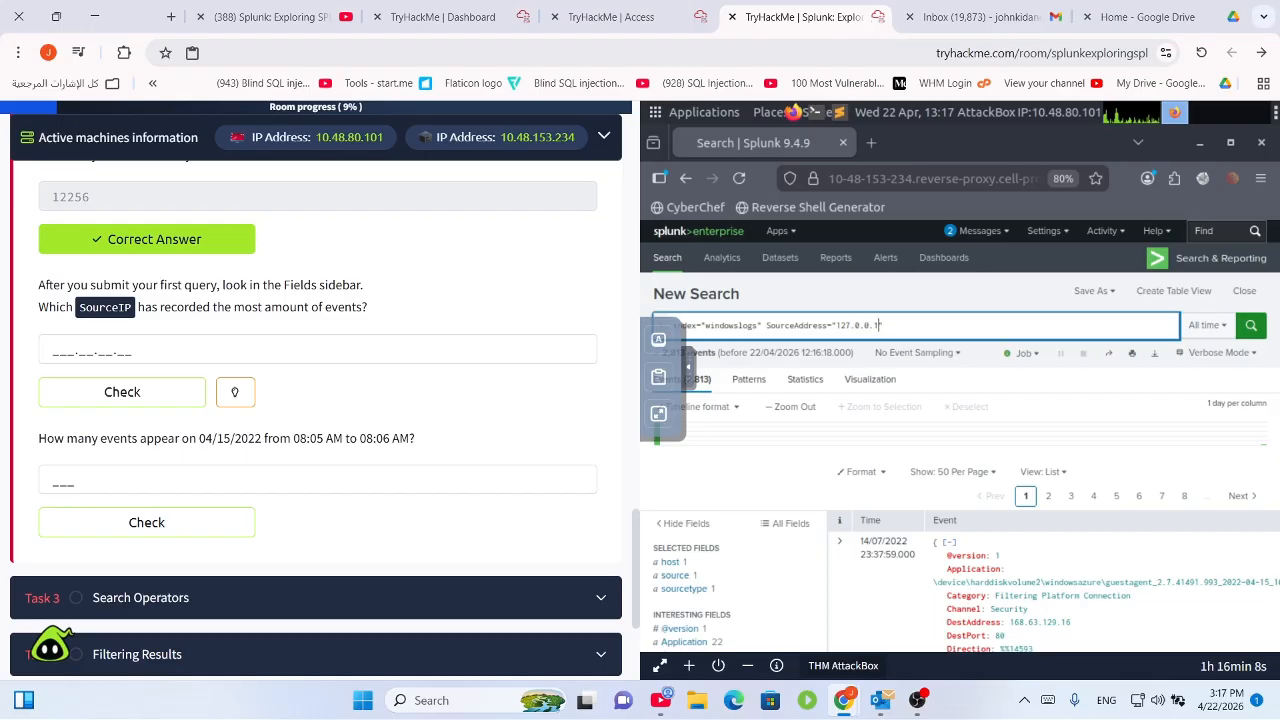
key(Return)
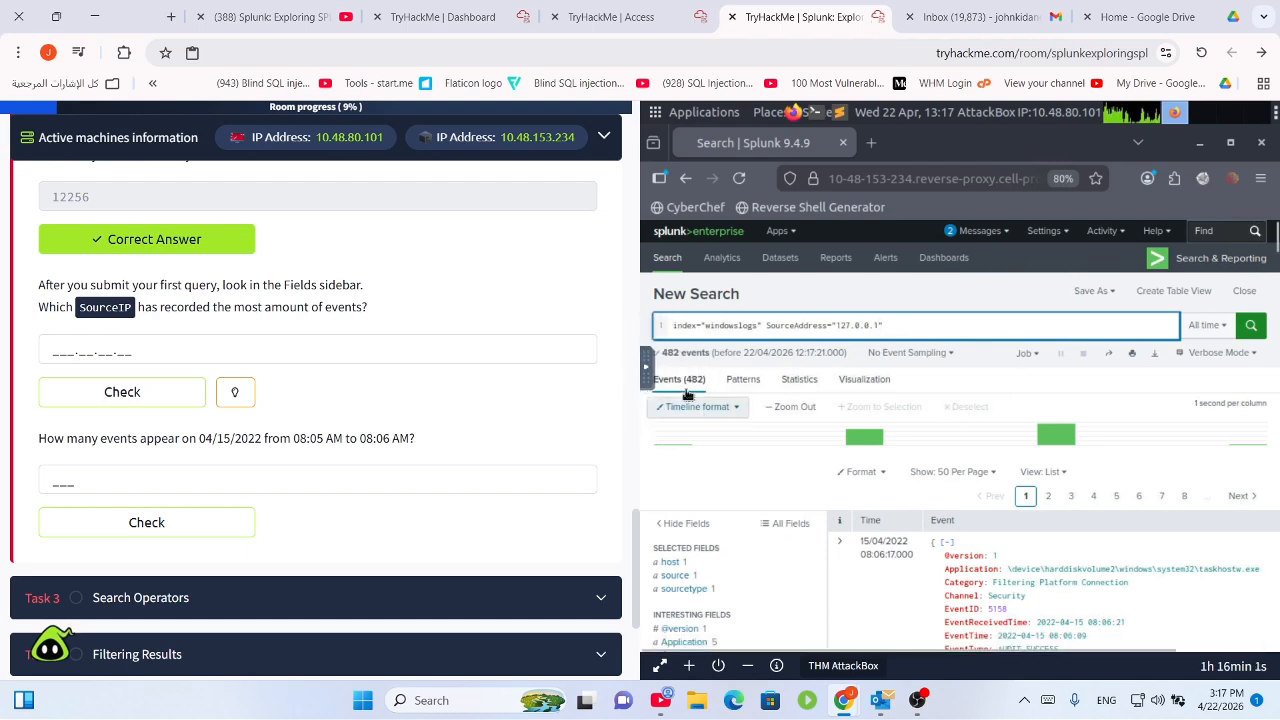
scroll(746, 582, down, 1)
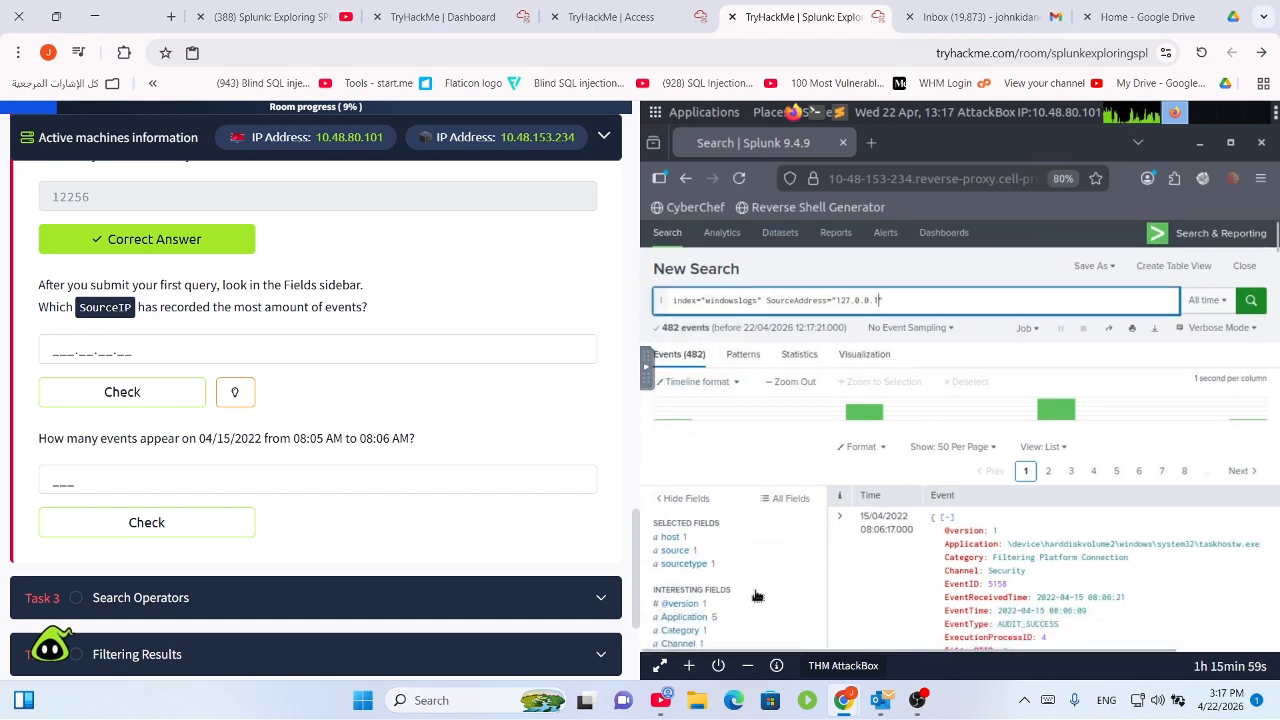
scroll(740, 600, down, 10)
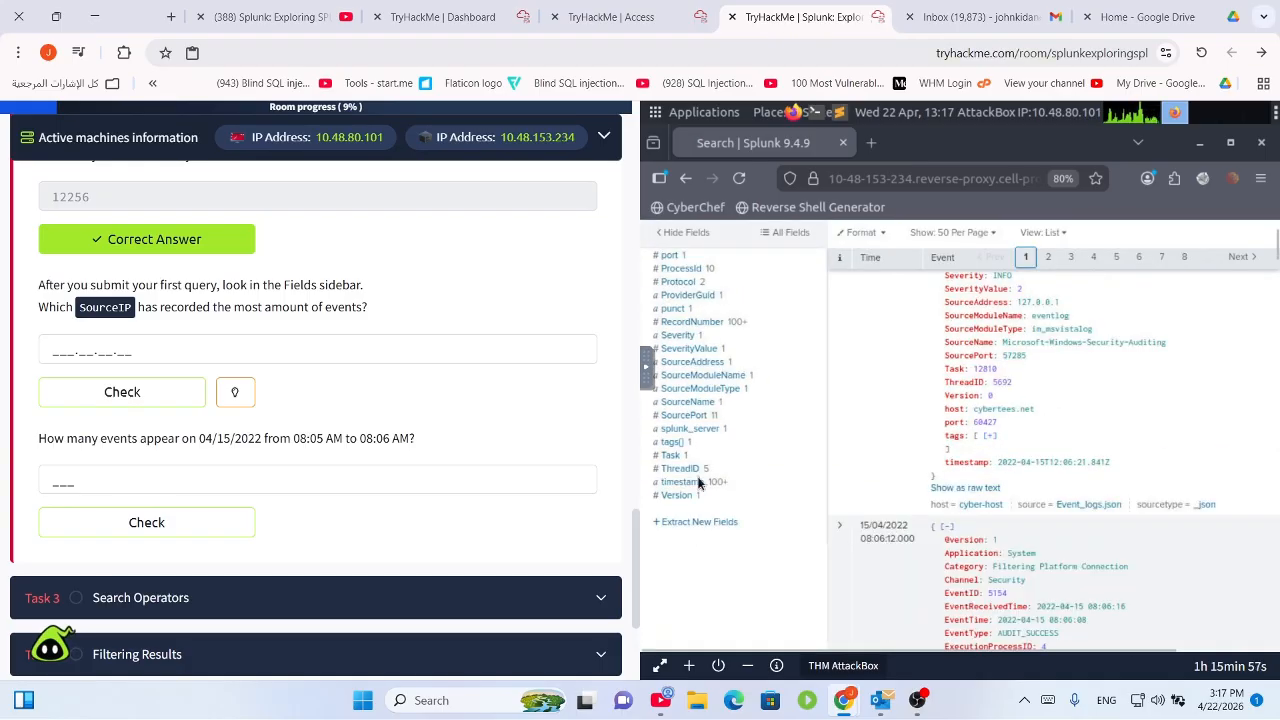
click(706, 369)
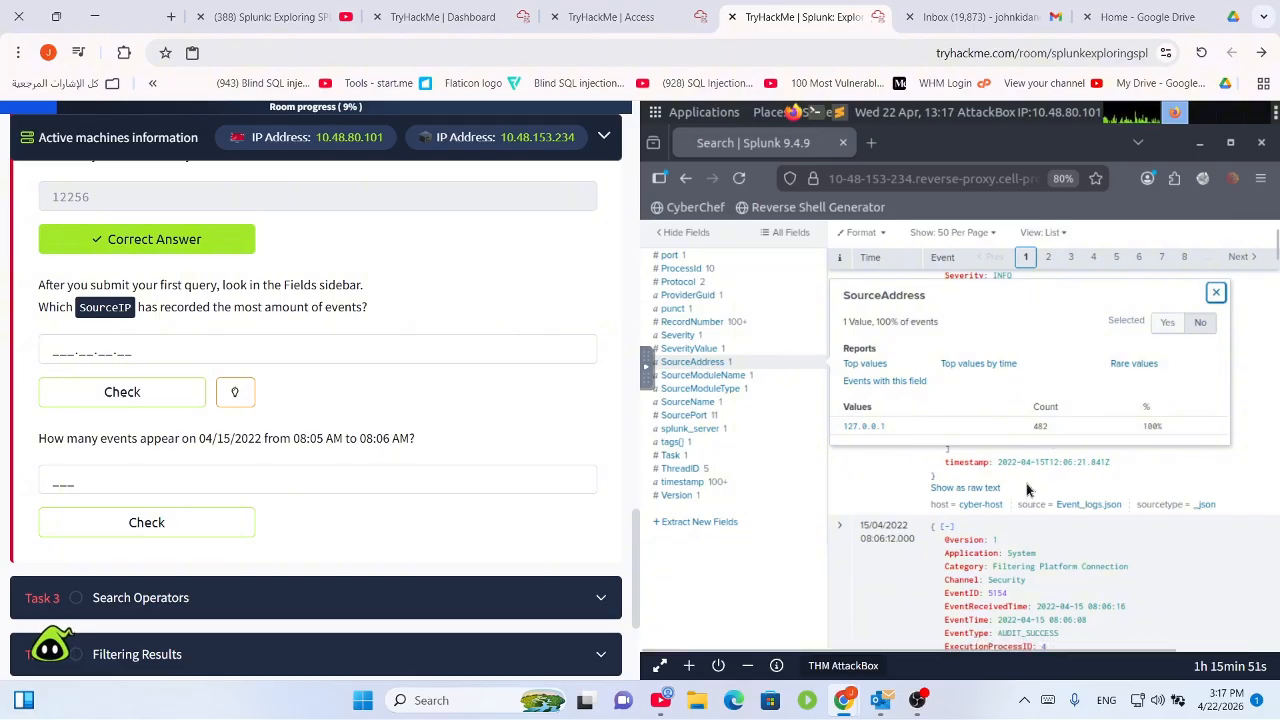
click(1217, 294)
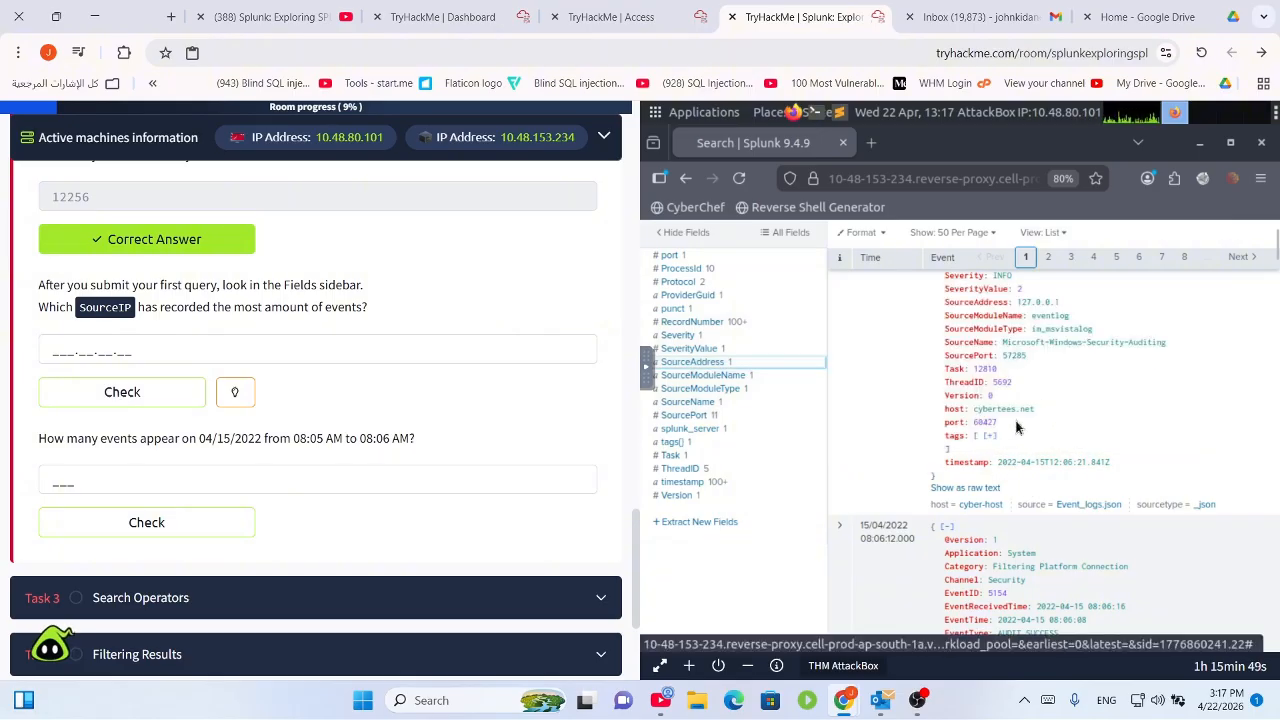
scroll(985, 398, up, 5)
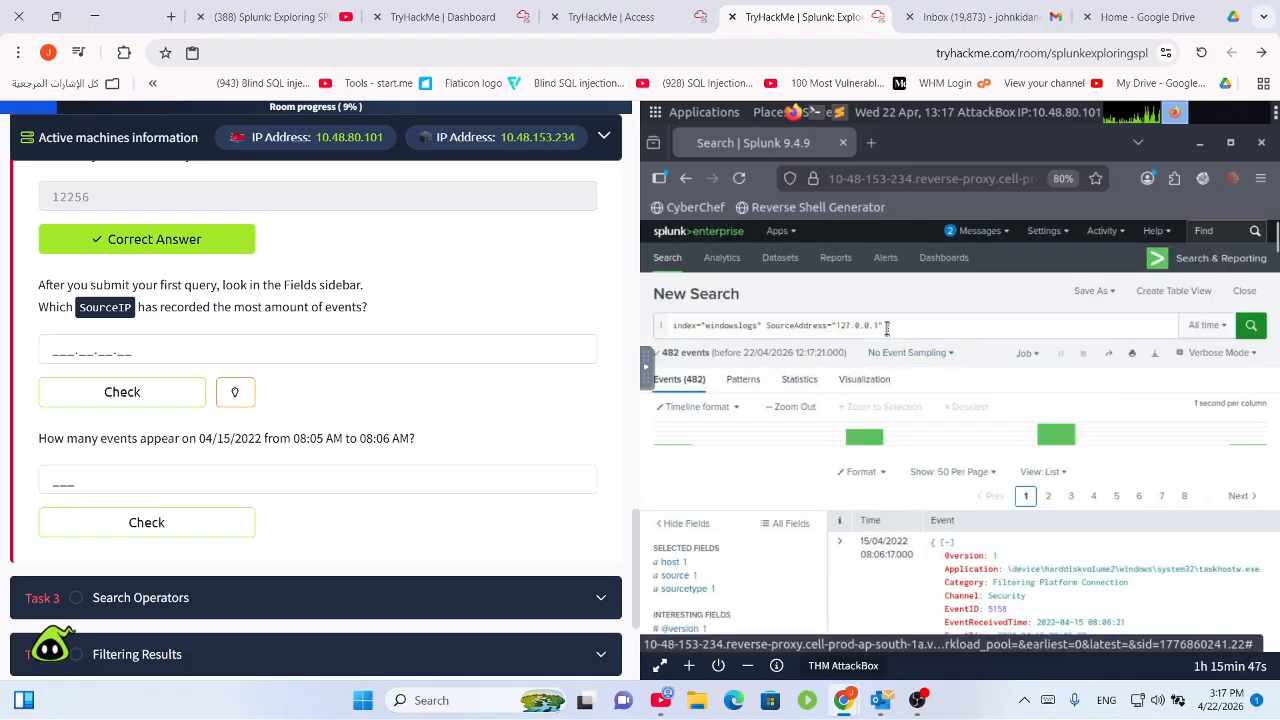
Replace the address with 172.18.38.5 from autocomplete and run the search, returning 13 events.
drag(879, 329, 836, 329)
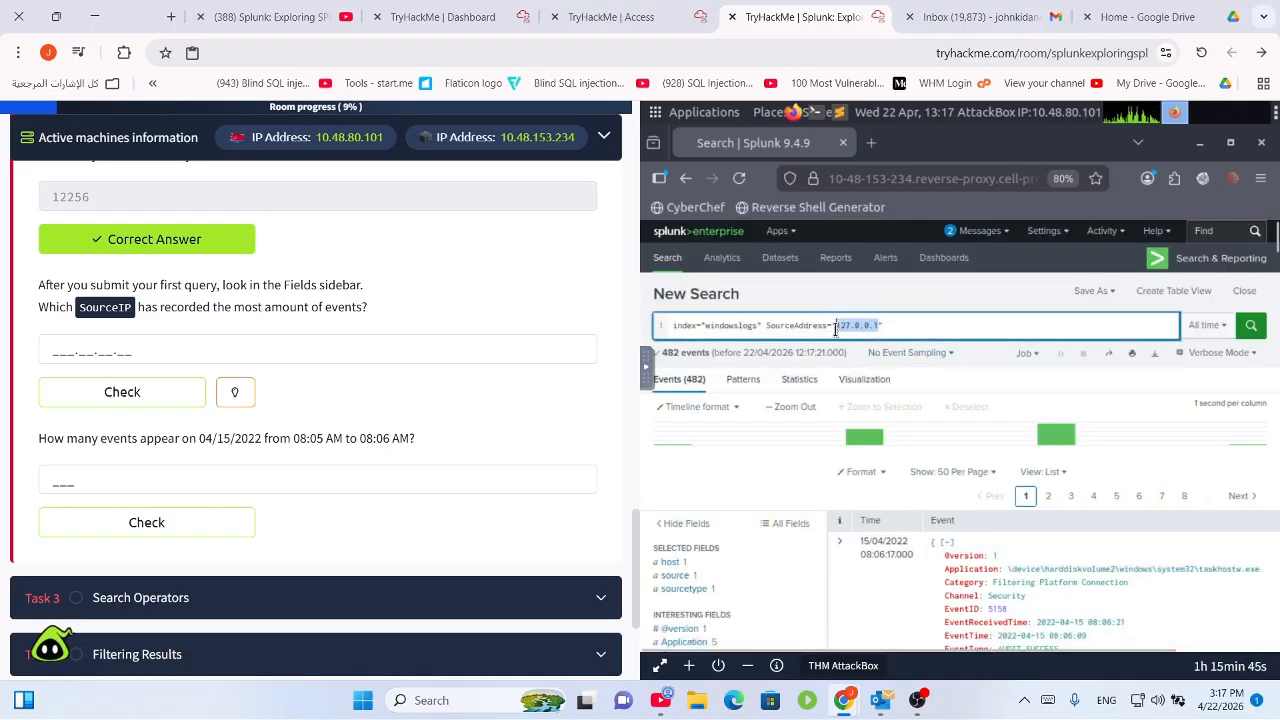
key(BackSpace)
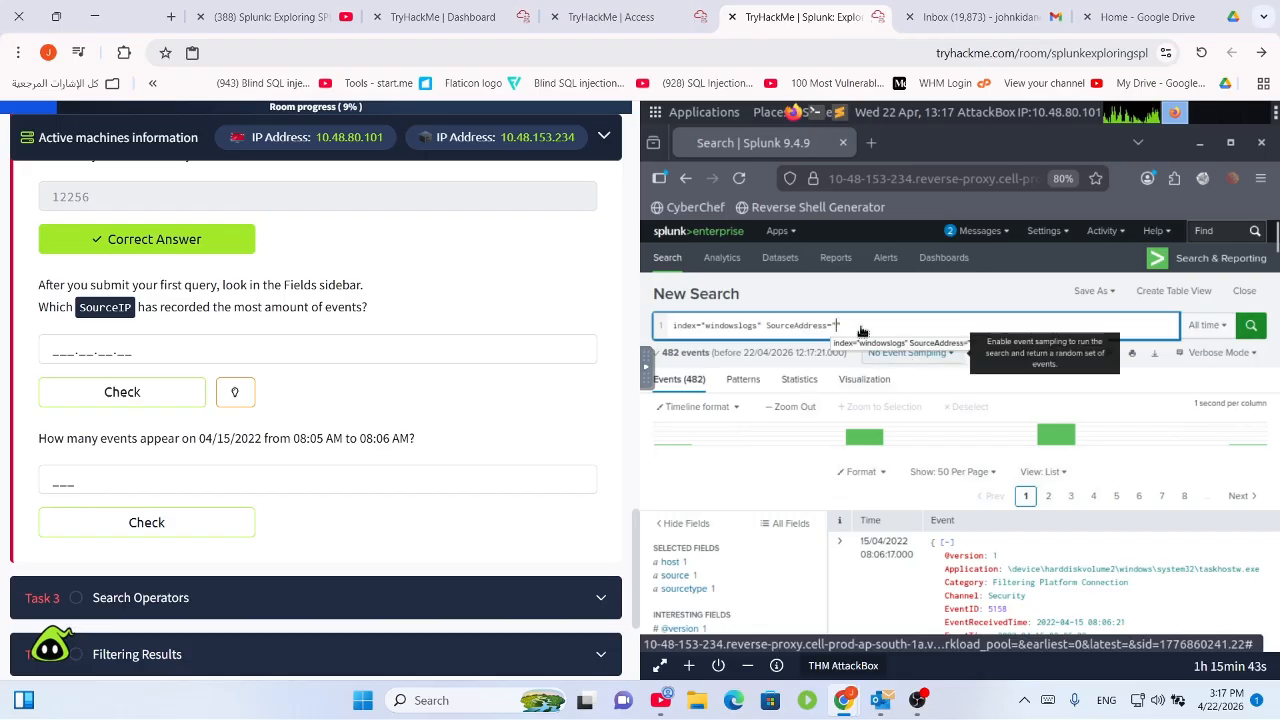
click(853, 329)
key(BackSpace)
key(BackSpace)
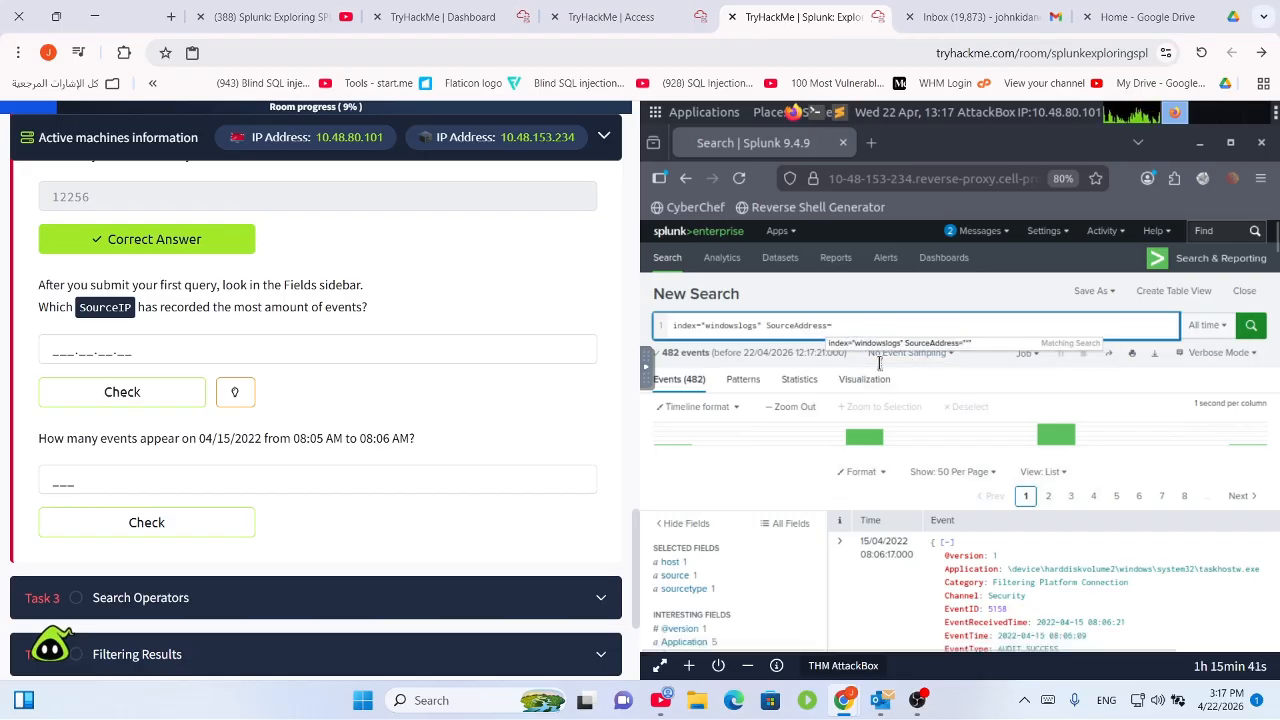
text(")
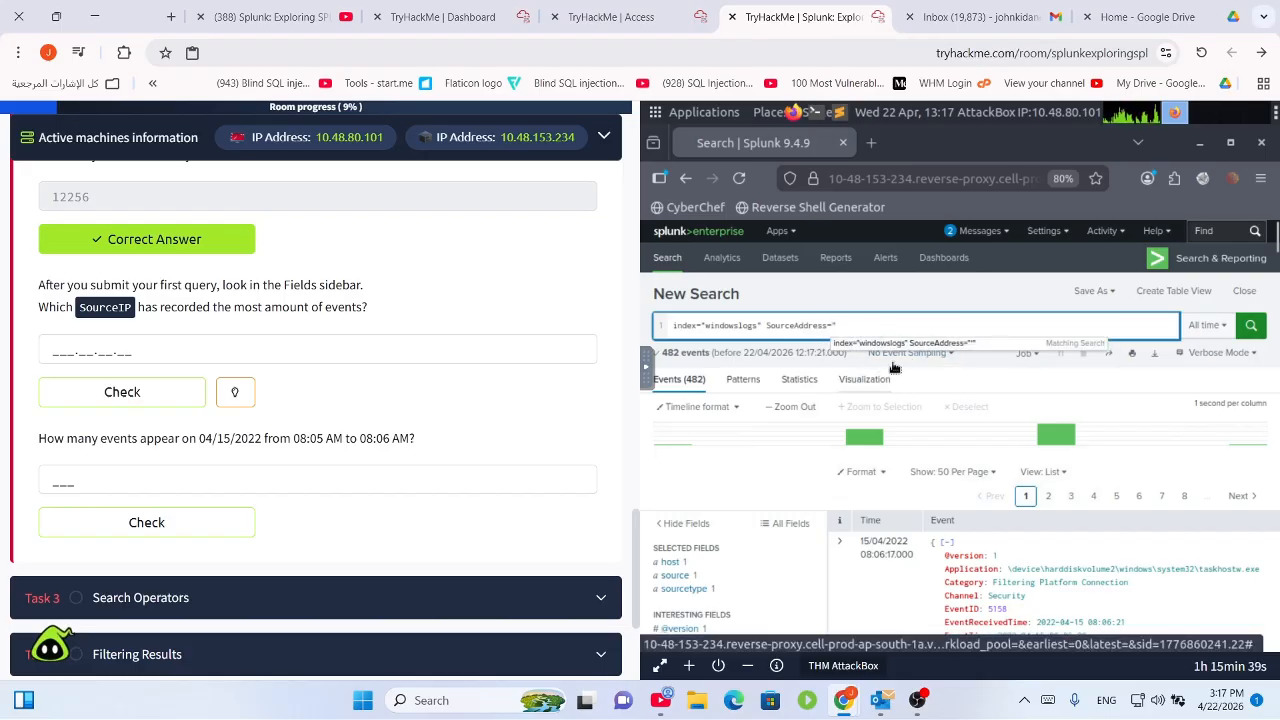
key(BackSpace)
key(BackSpace)
key(BackSpace)
key(BackSpace)
key(BackSpace)
key(BackSpace)
key(BackSpace)
key(BackSpace)
key(BackSpace)
key(BackSpace)
key(BackSpace)
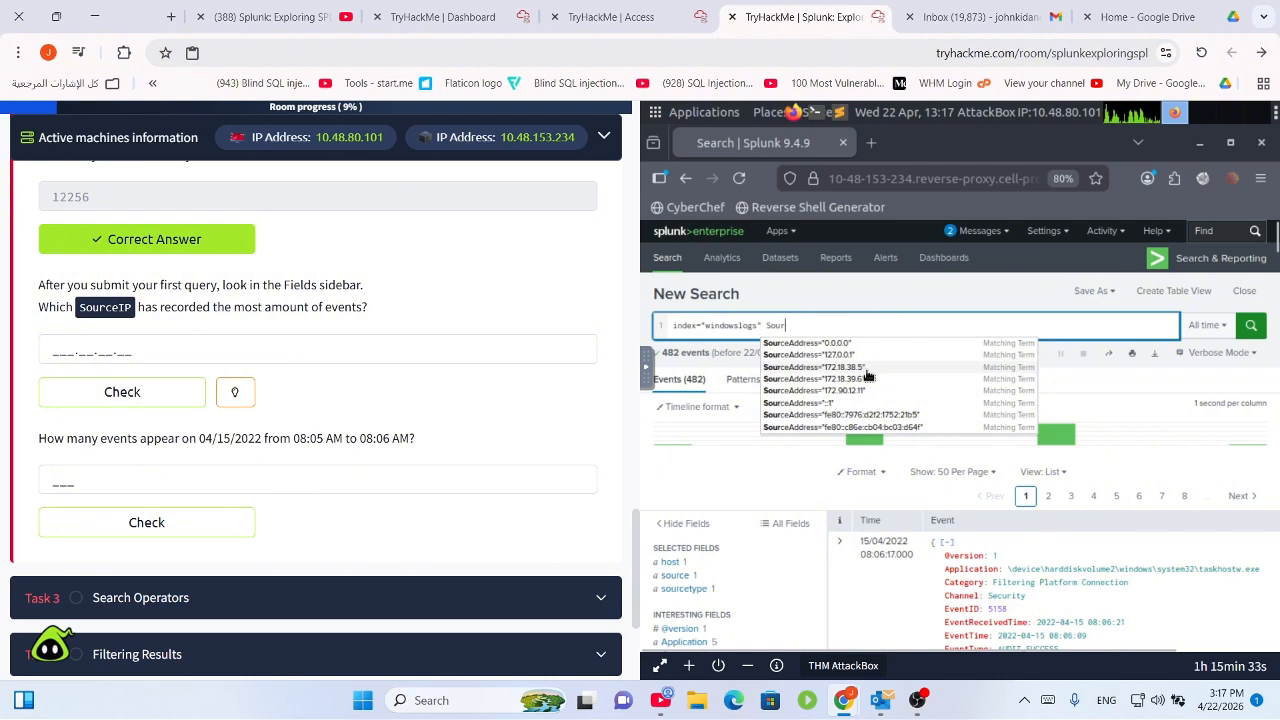
click(867, 376)
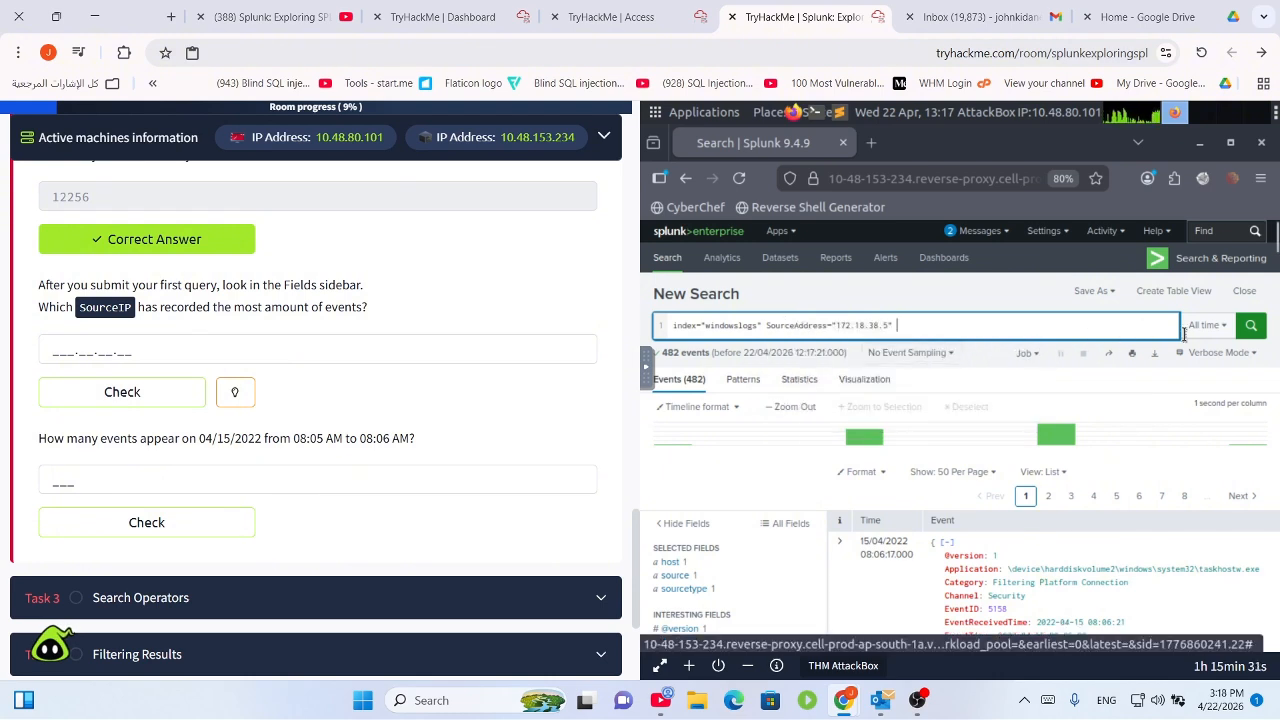
key(Return)
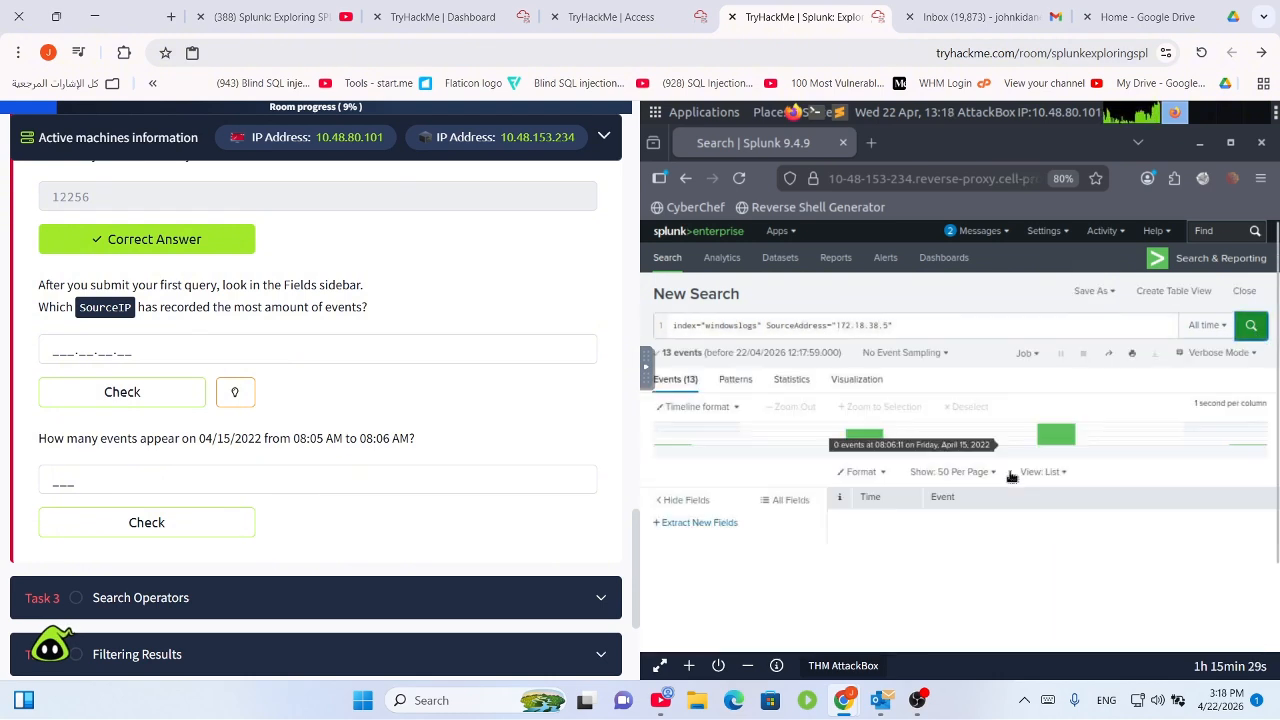
Delete 172.18.38.5 from the query, leaving SourceAddress=" ready for a new value.
click(898, 325)
drag(872, 328, 840, 328)
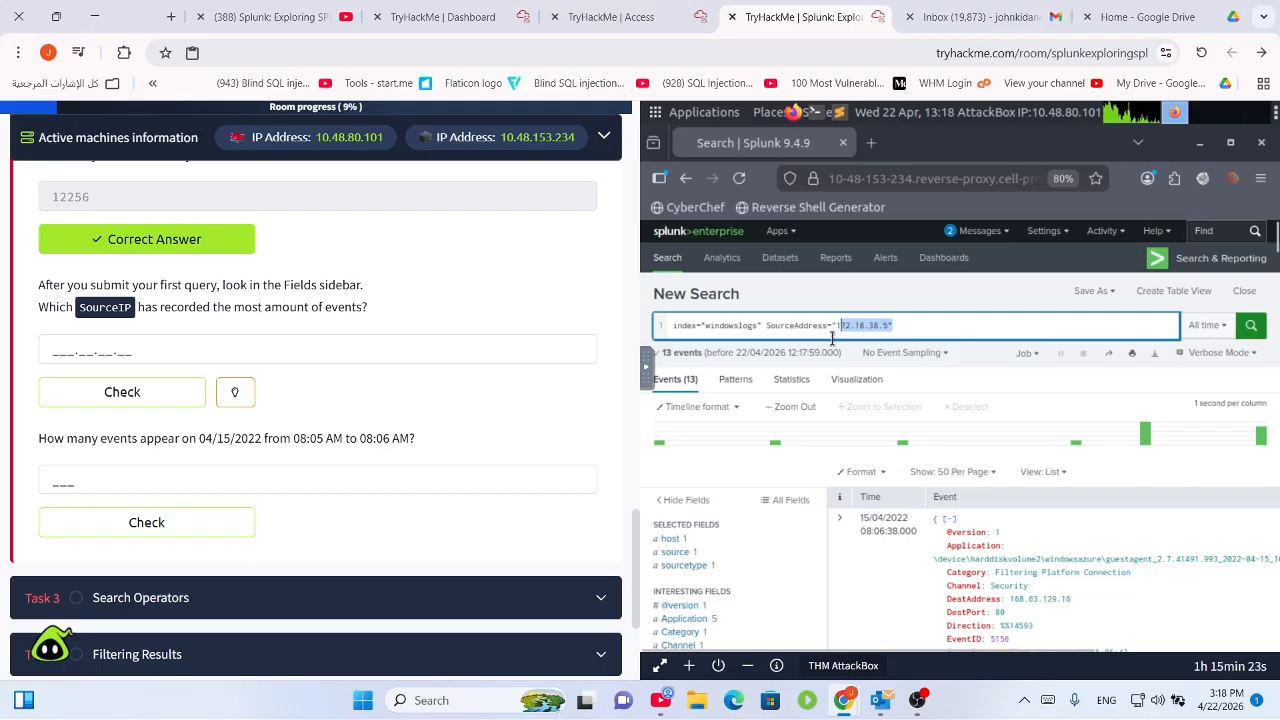
key(BackSpace)
key(BackSpace)
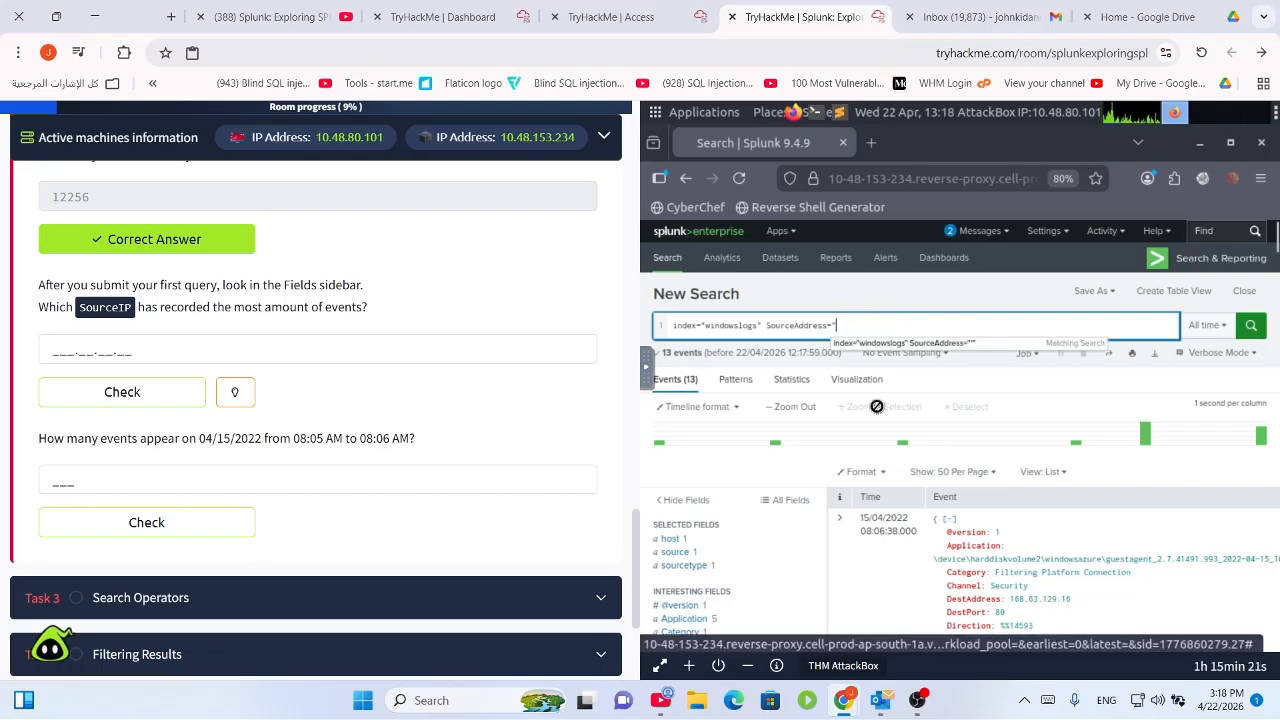
key(BackSpace)
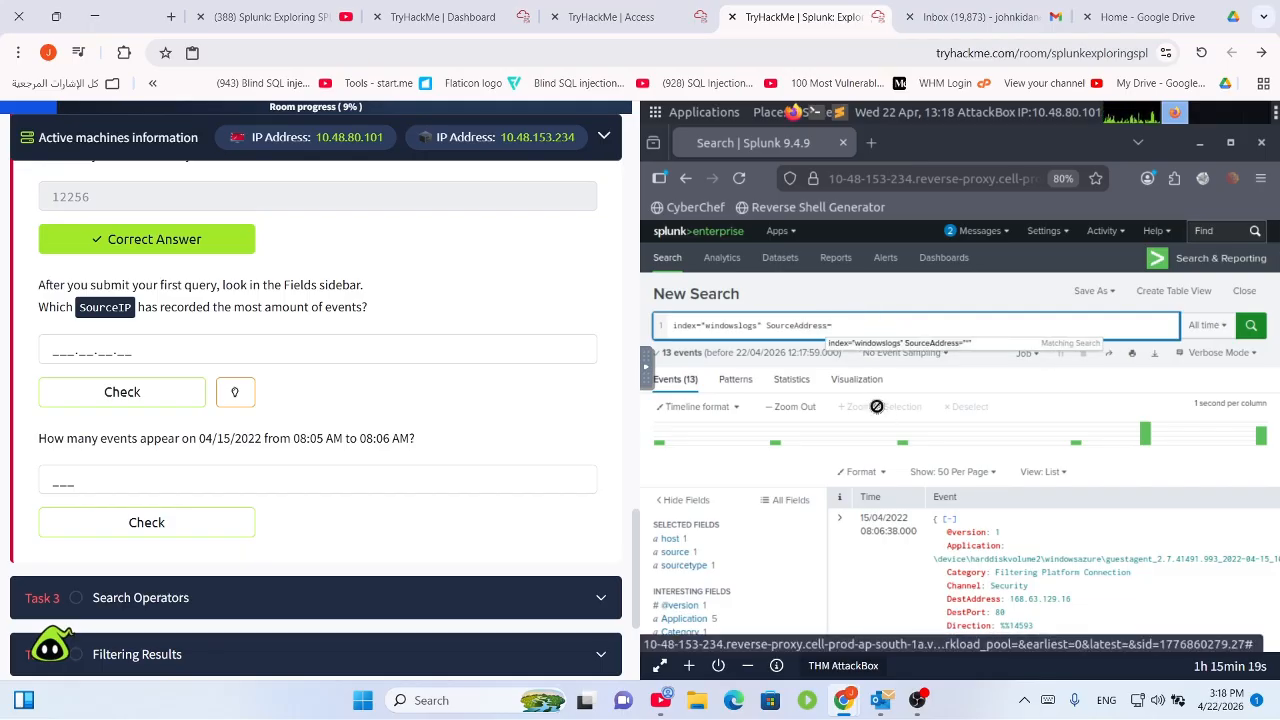
text(")
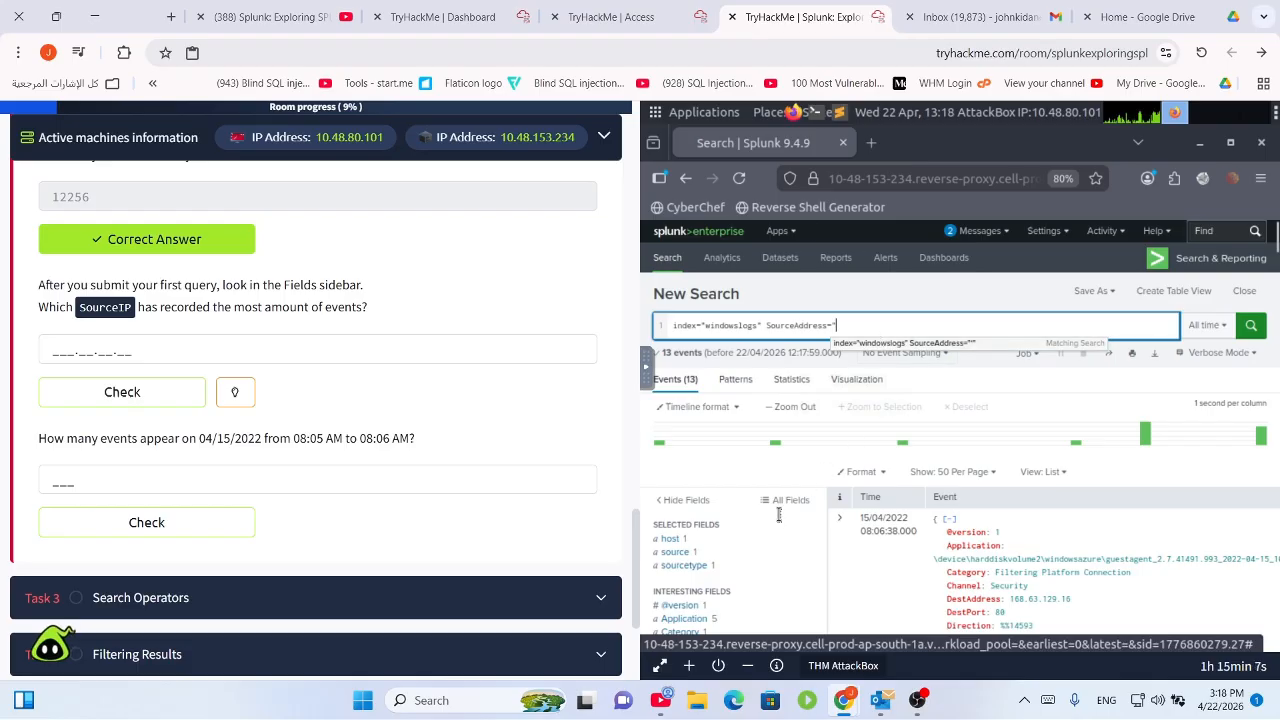
Type = and reveal the room's hint for the SourceIP question.
scroll(868, 330, down, 3)
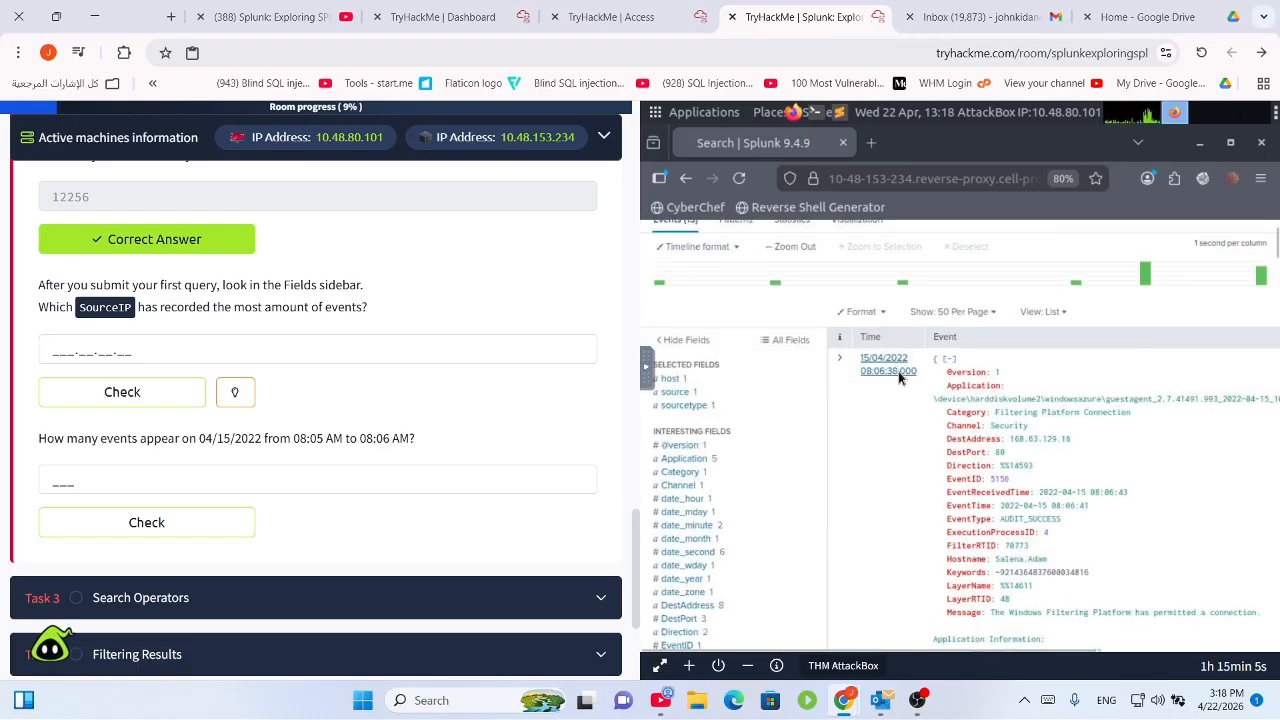
scroll(890, 360, up, 3)
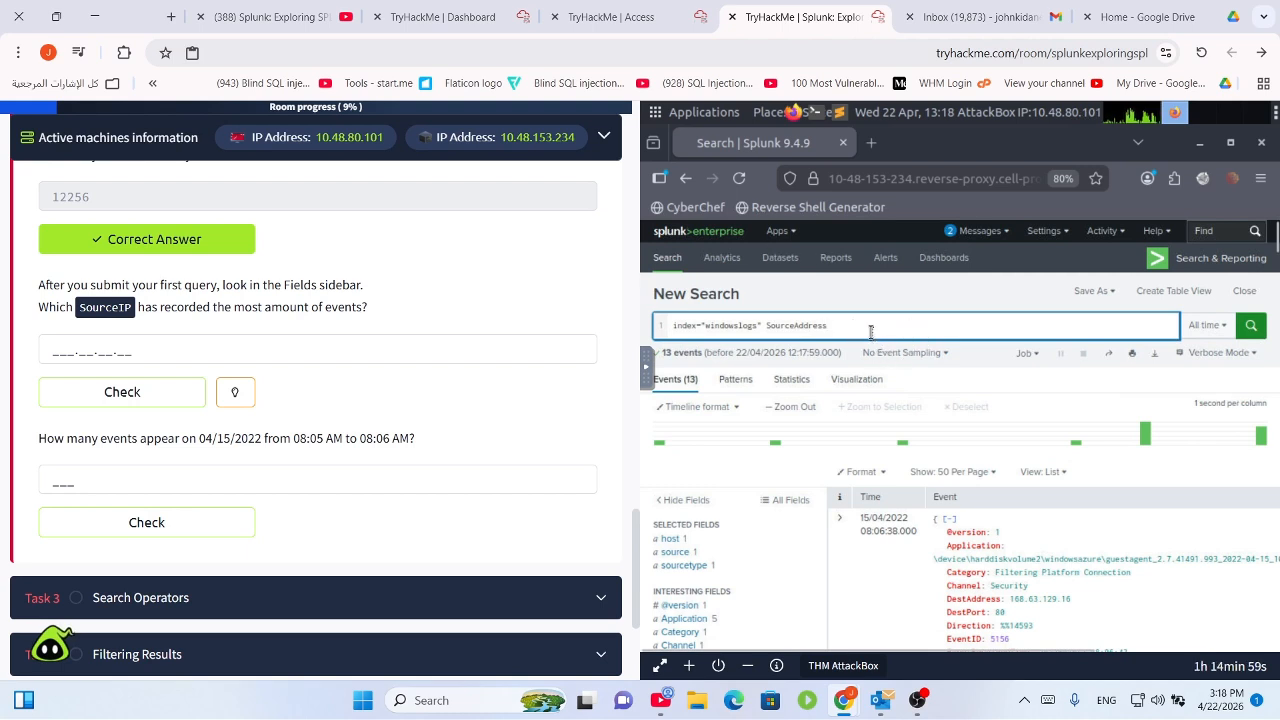
text(=)
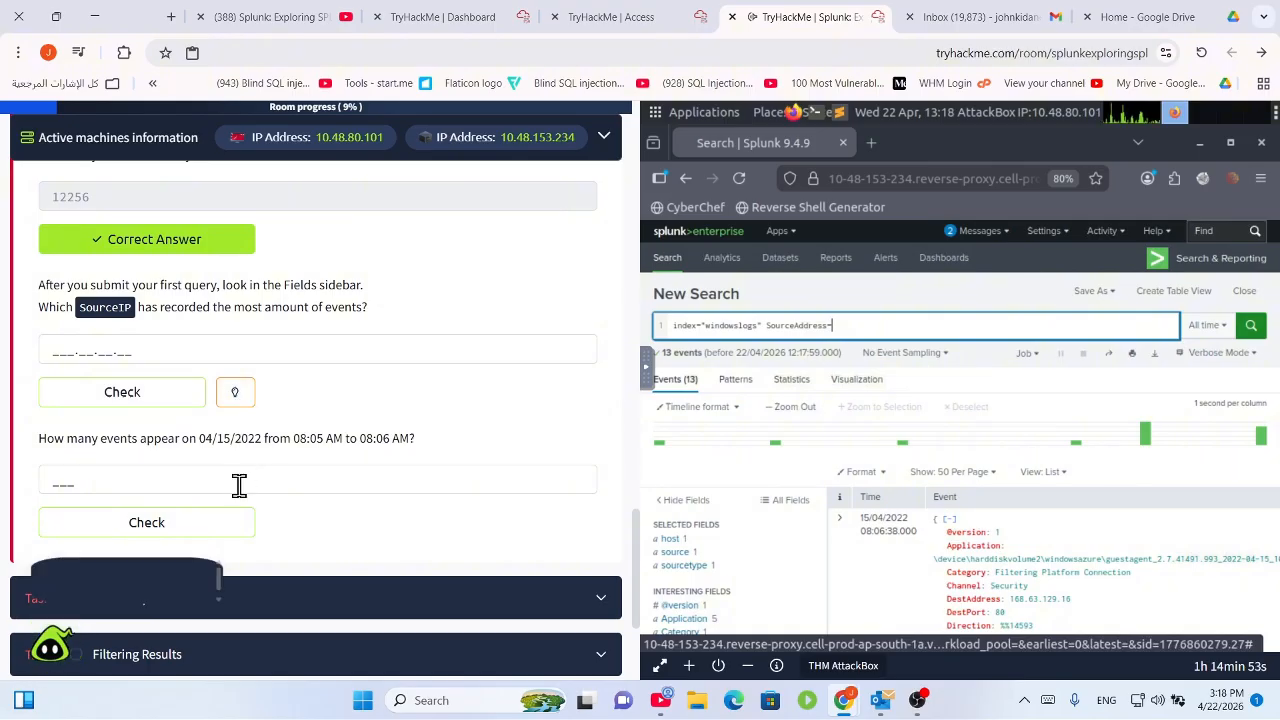
click(239, 393)
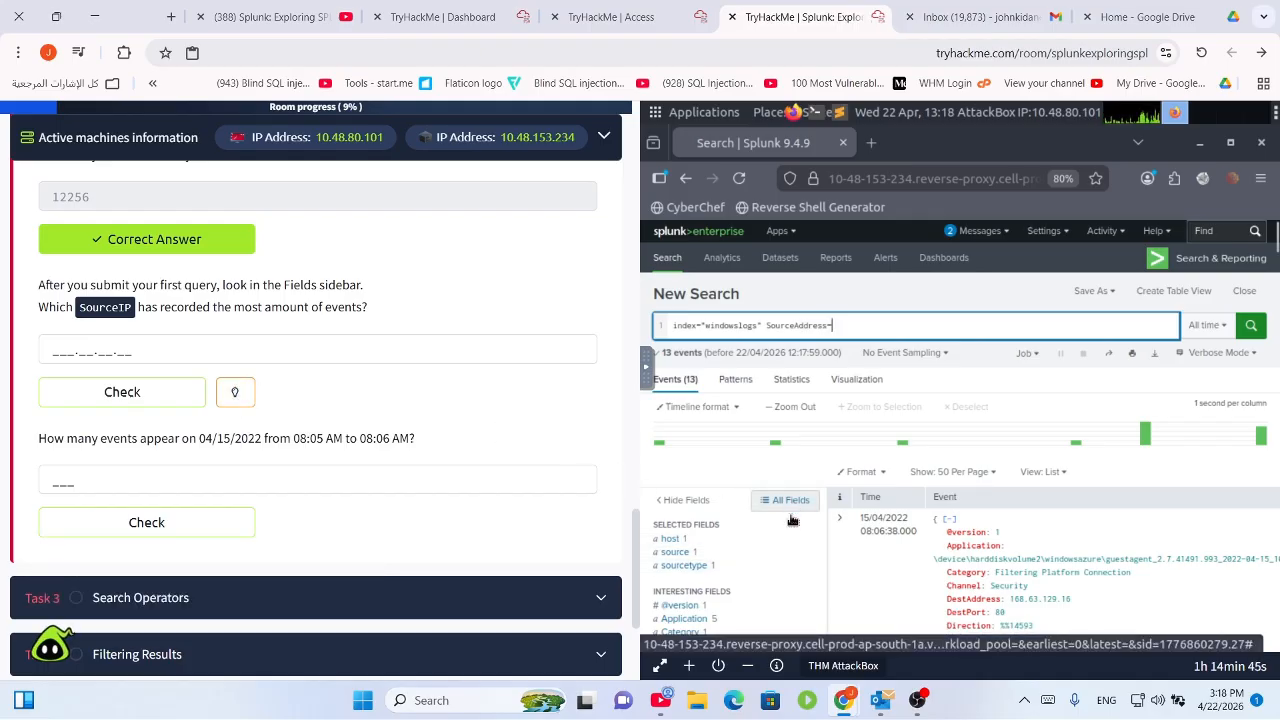
Open the Keywords field summary, then All Fields, listing DestAddress (8 values) and EventTime (9).
scroll(789, 550, down, 2)
scroll(789, 549, down, 2)
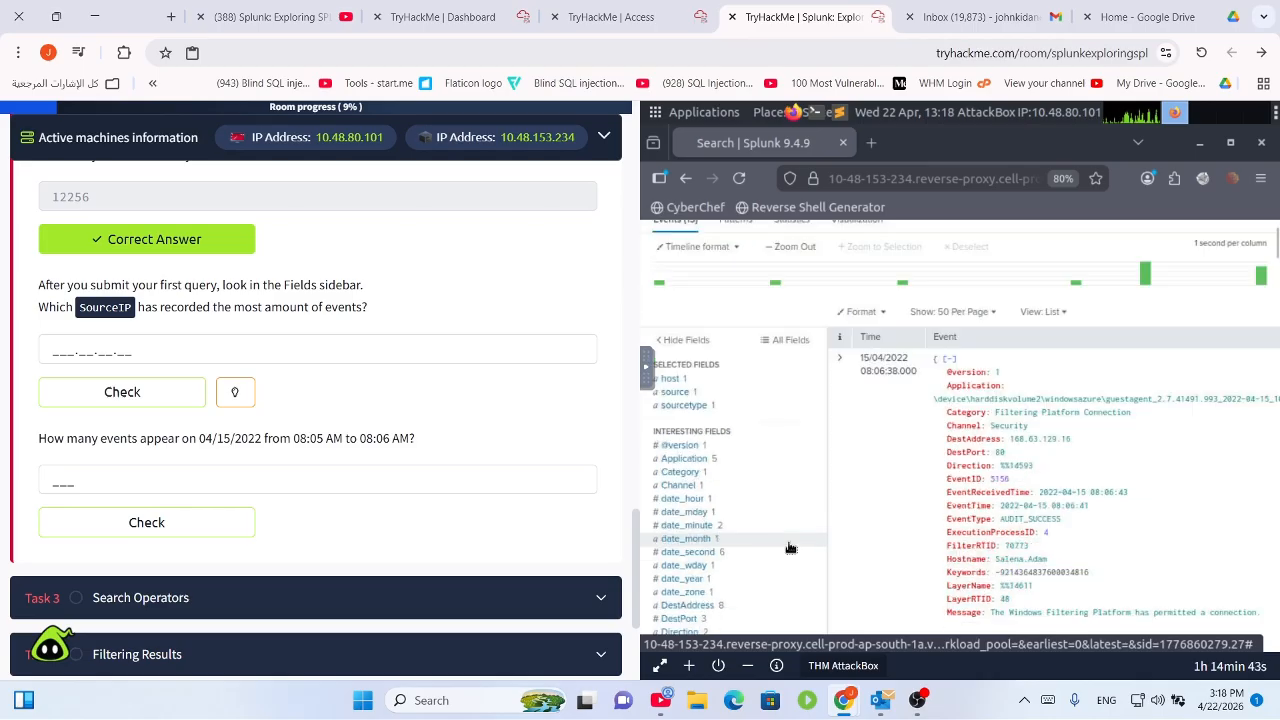
scroll(790, 548, down, 3)
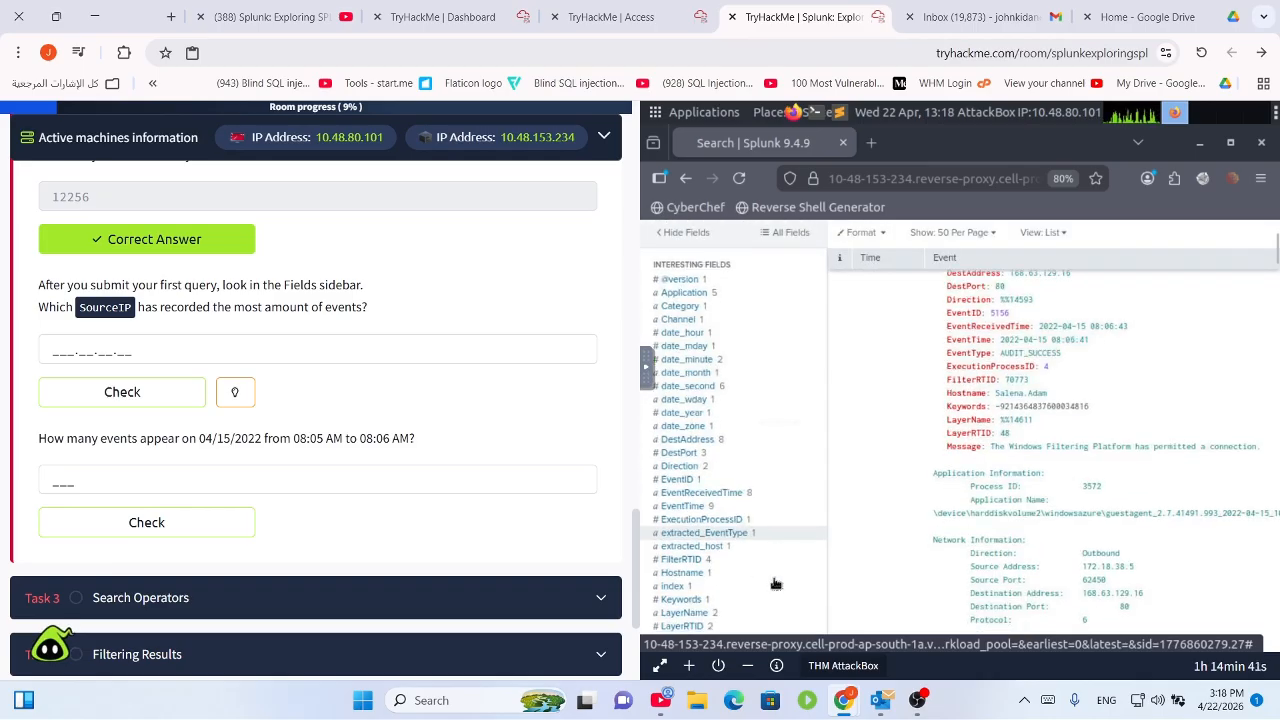
scroll(772, 594, down, 5)
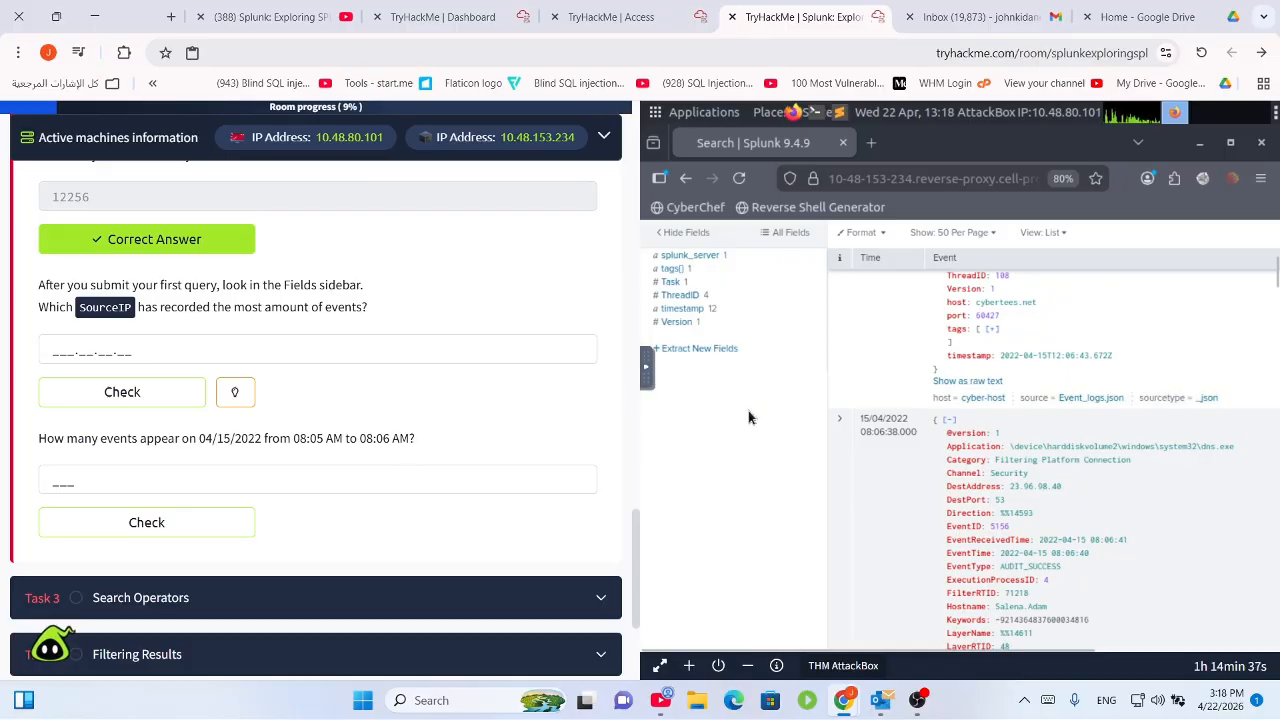
scroll(750, 426, up, 1)
scroll(750, 430, up, 5)
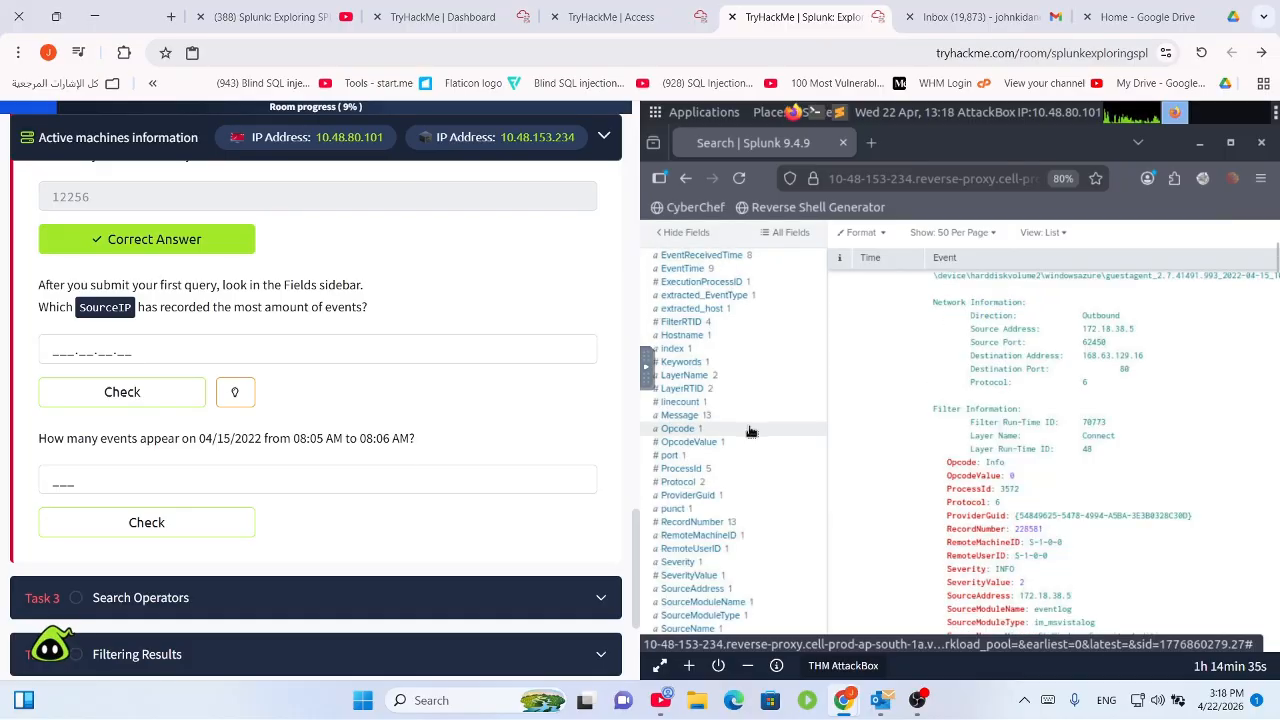
scroll(750, 430, up, 6)
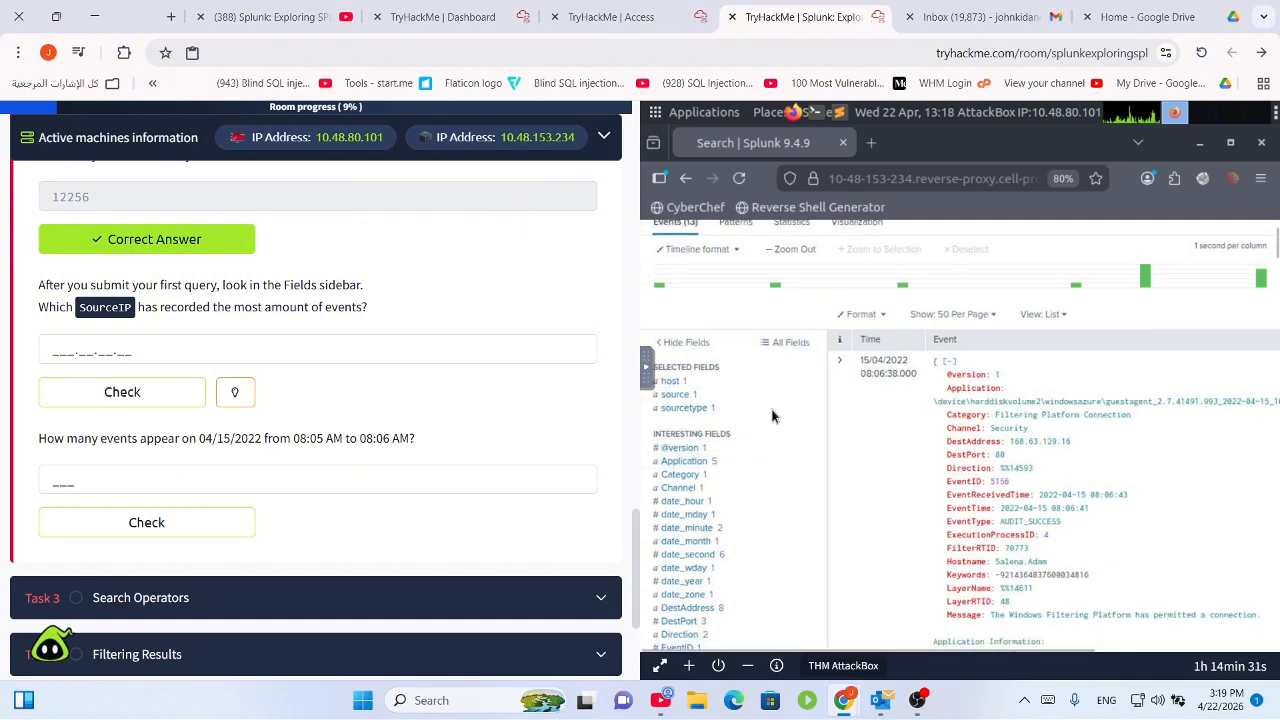
scroll(771, 414, up, 3)
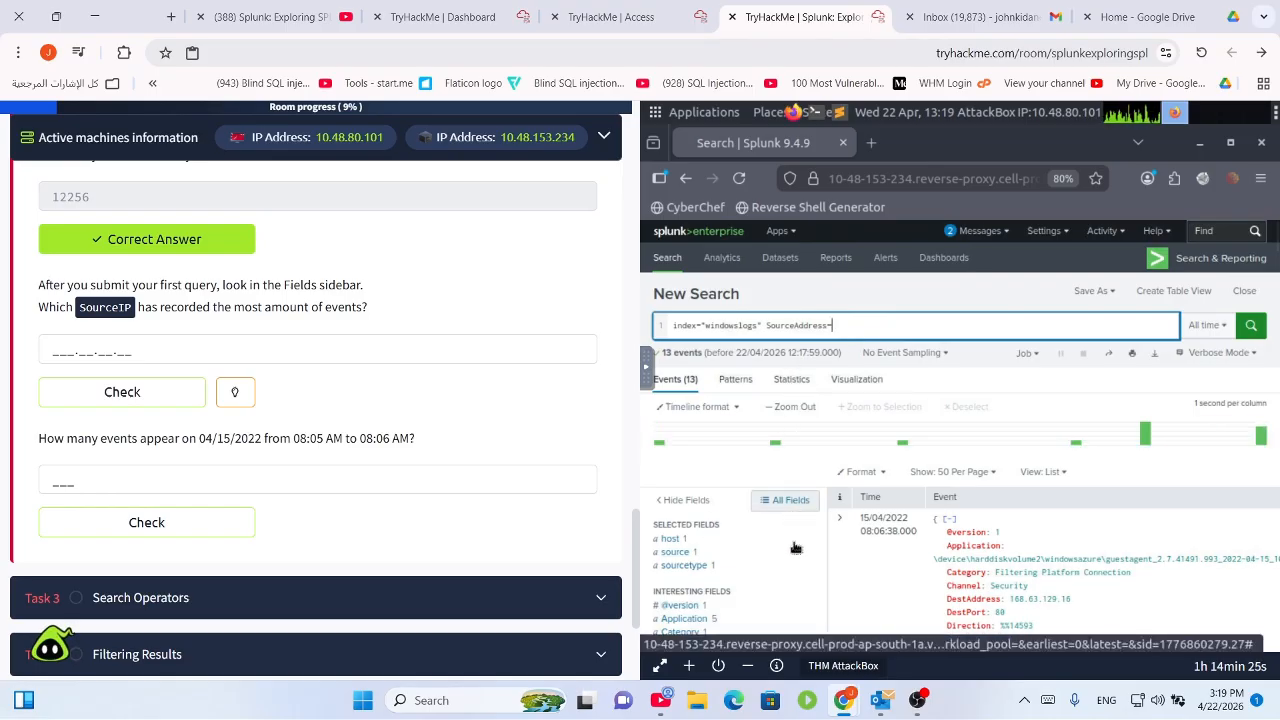
scroll(786, 500, down, 1)
scroll(778, 468, down, 5)
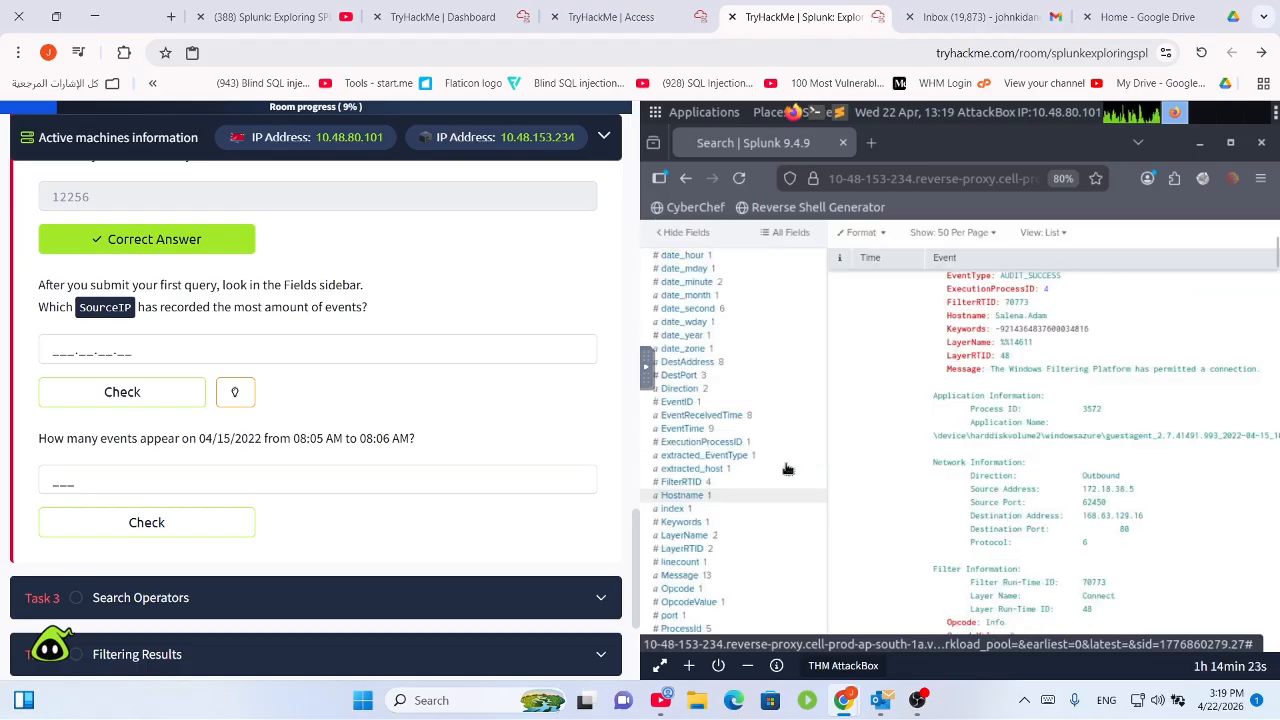
click(780, 525)
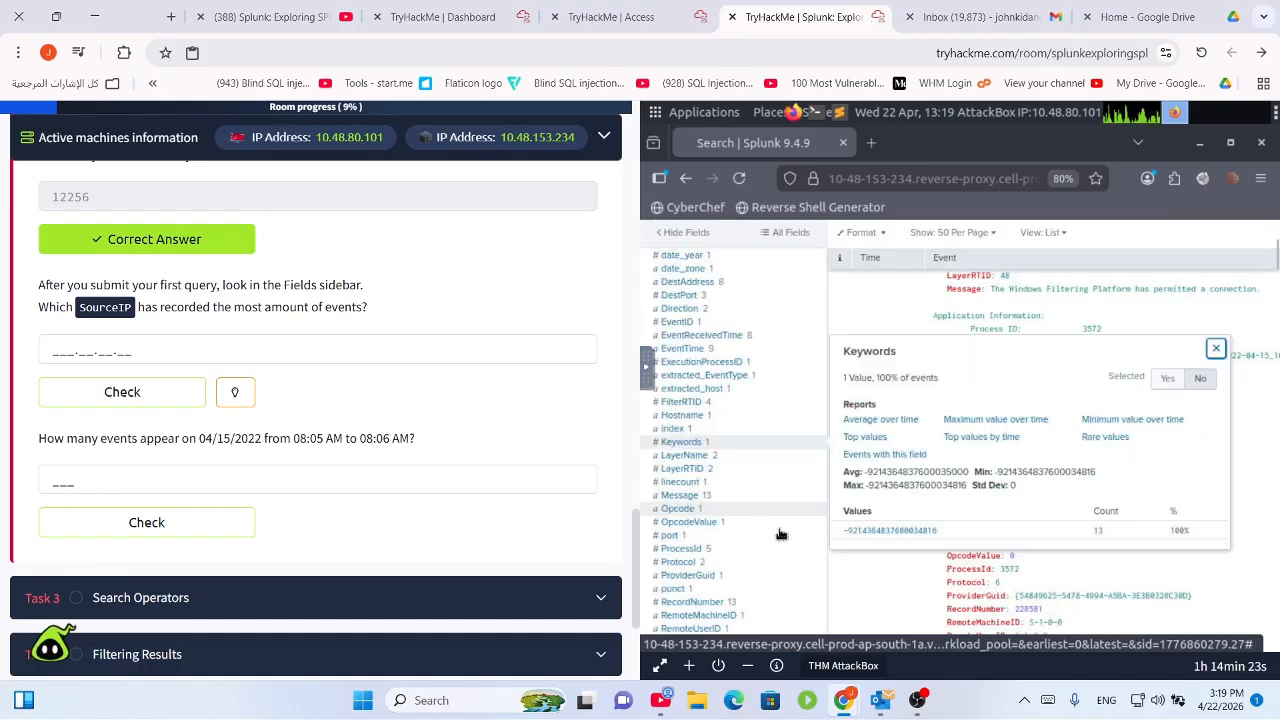
click(790, 232)
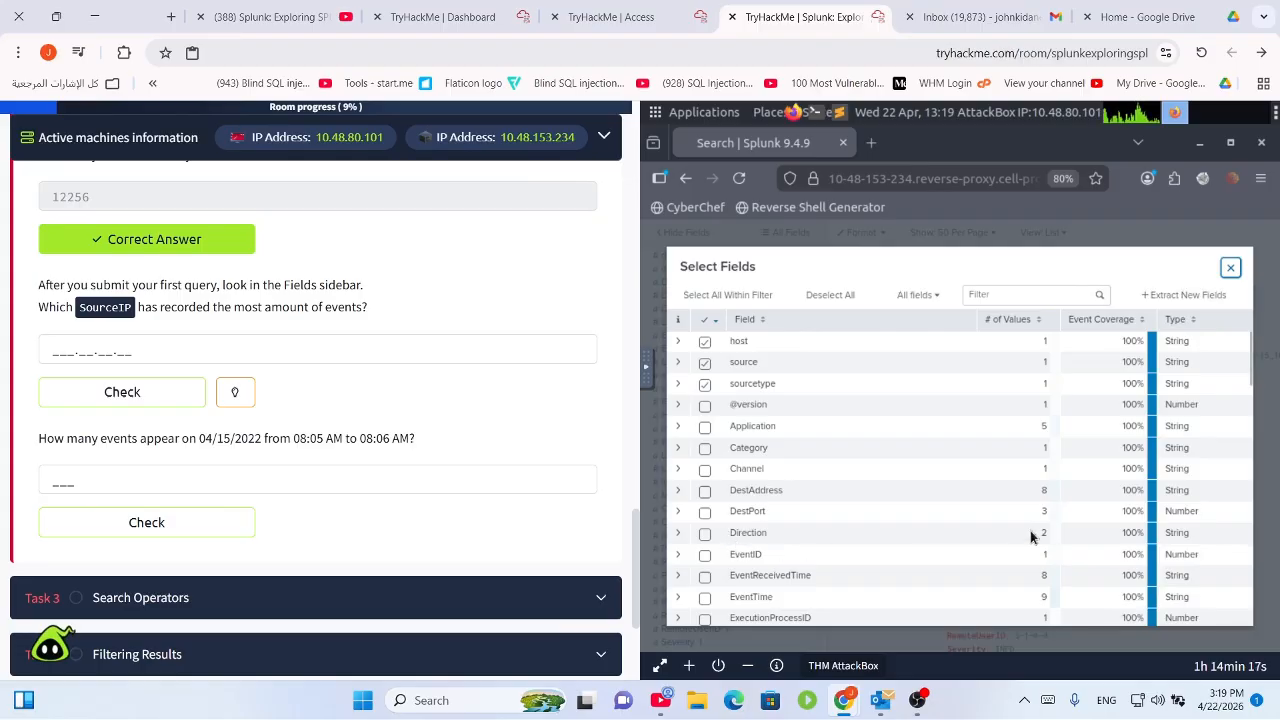
Browse the Select Fields list and filter it for 'source'.
scroll(745, 368, down, 5)
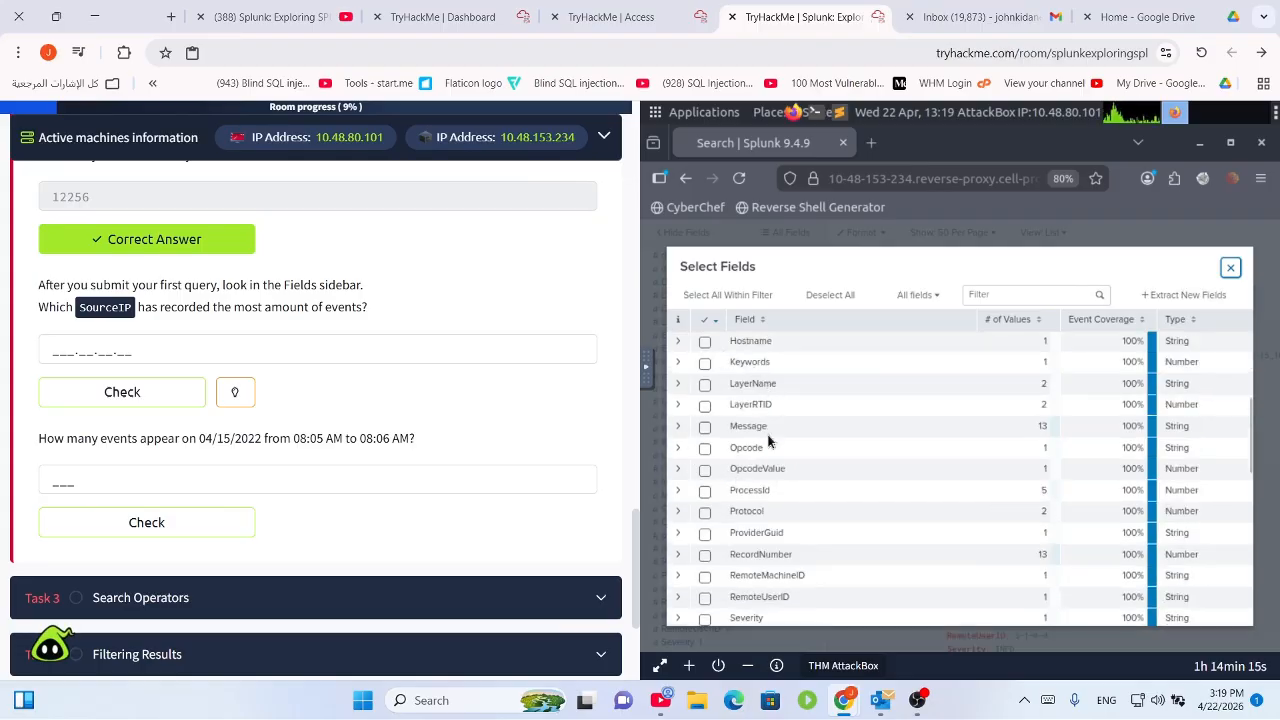
scroll(800, 445, up, 5)
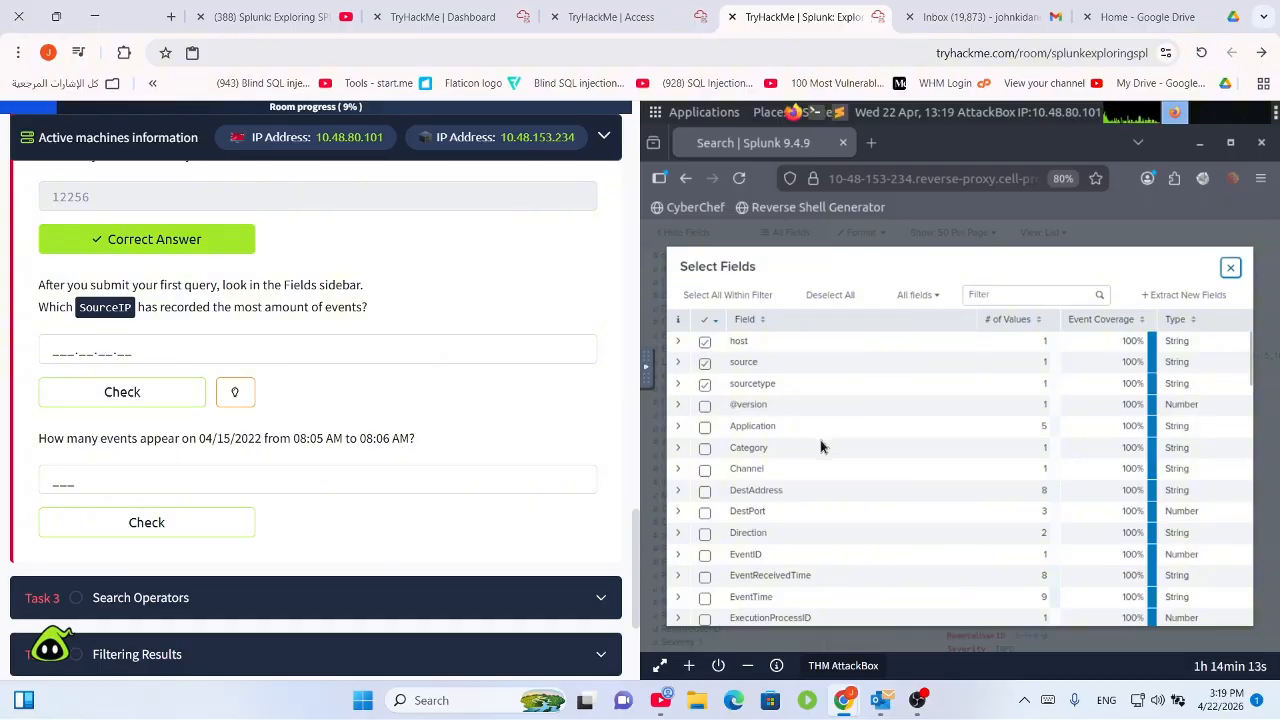
scroll(795, 463, down, 5)
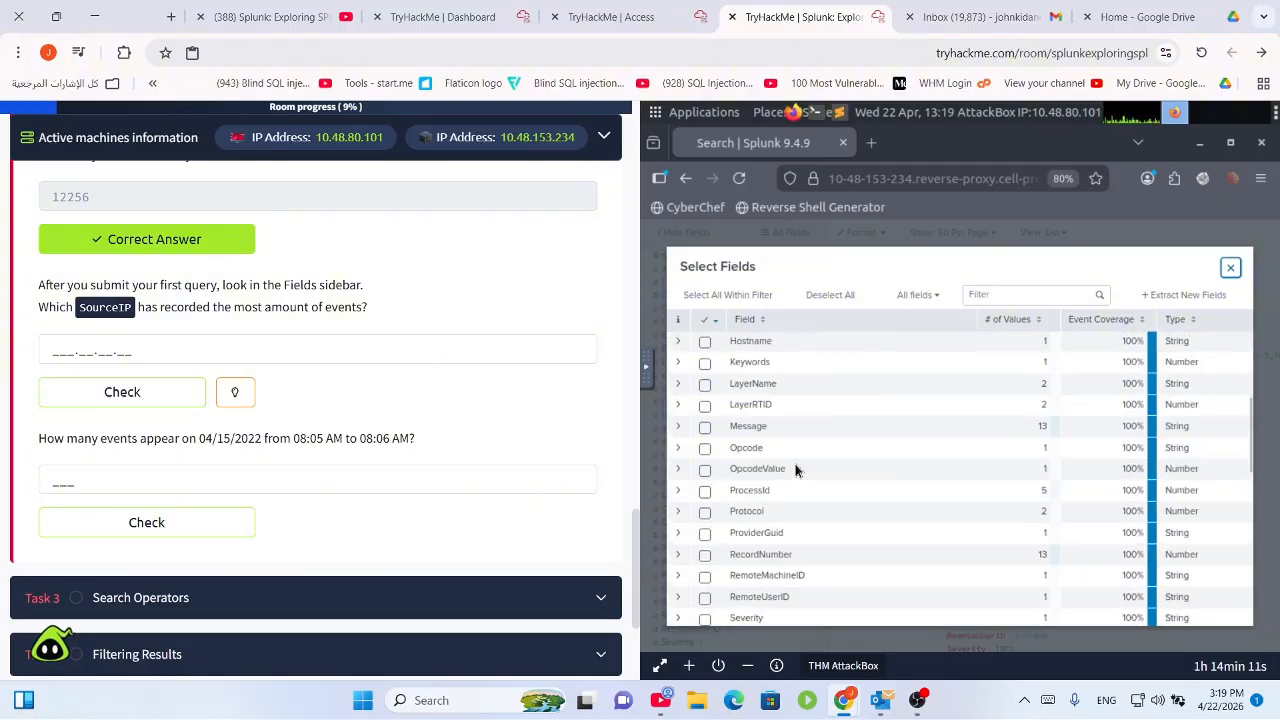
scroll(797, 470, down, 3)
scroll(800, 489, down, 2)
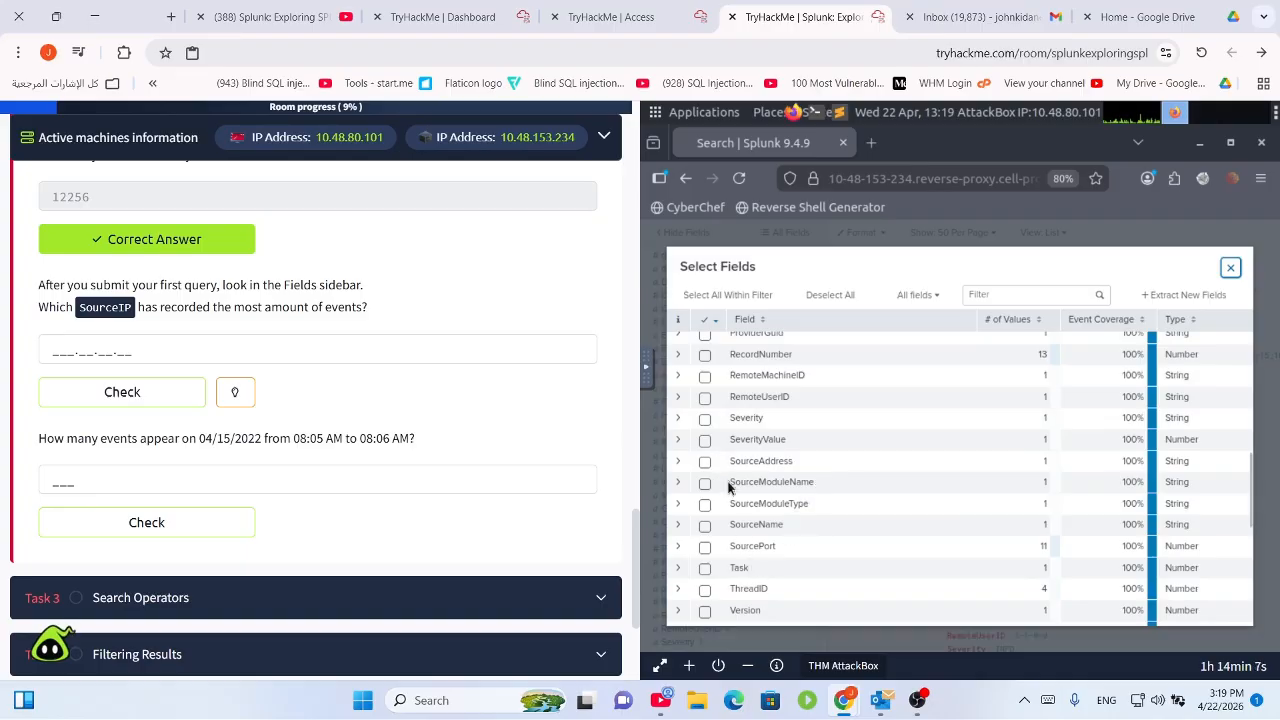
scroll(758, 568, down, 1)
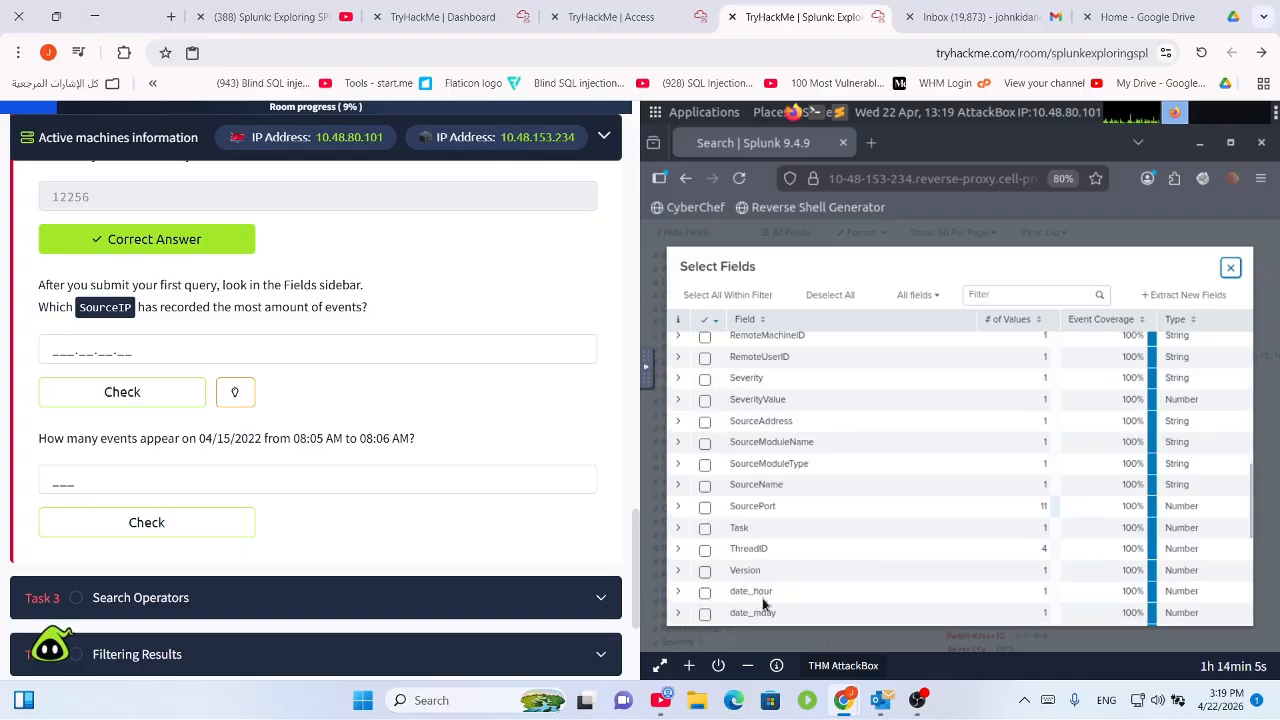
scroll(763, 598, down, 7)
scroll(766, 594, up, 7)
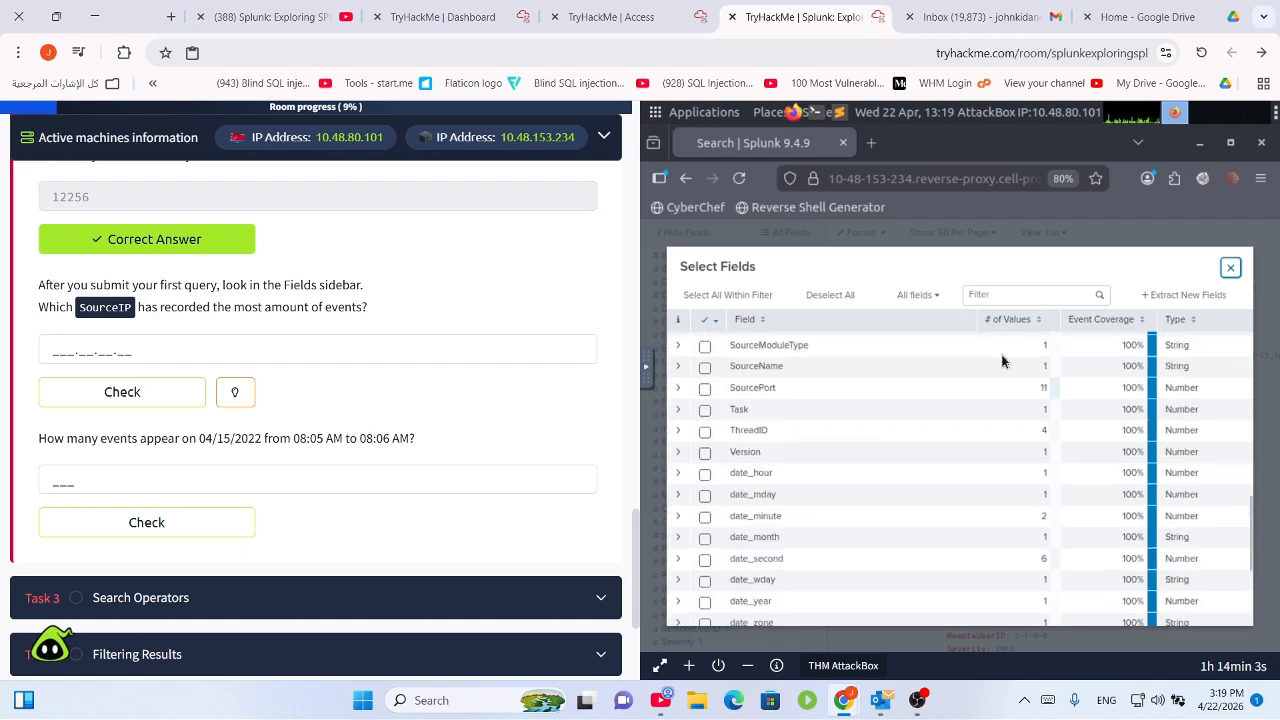
click(998, 294)
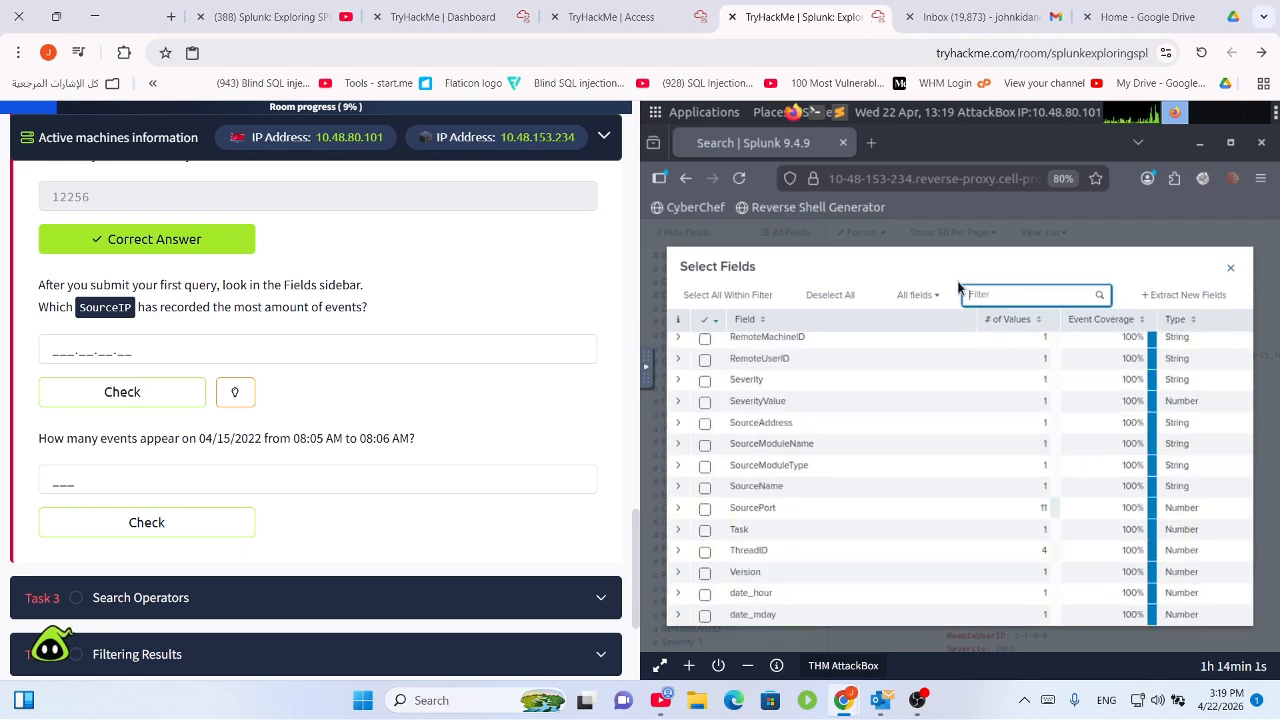
text(source)
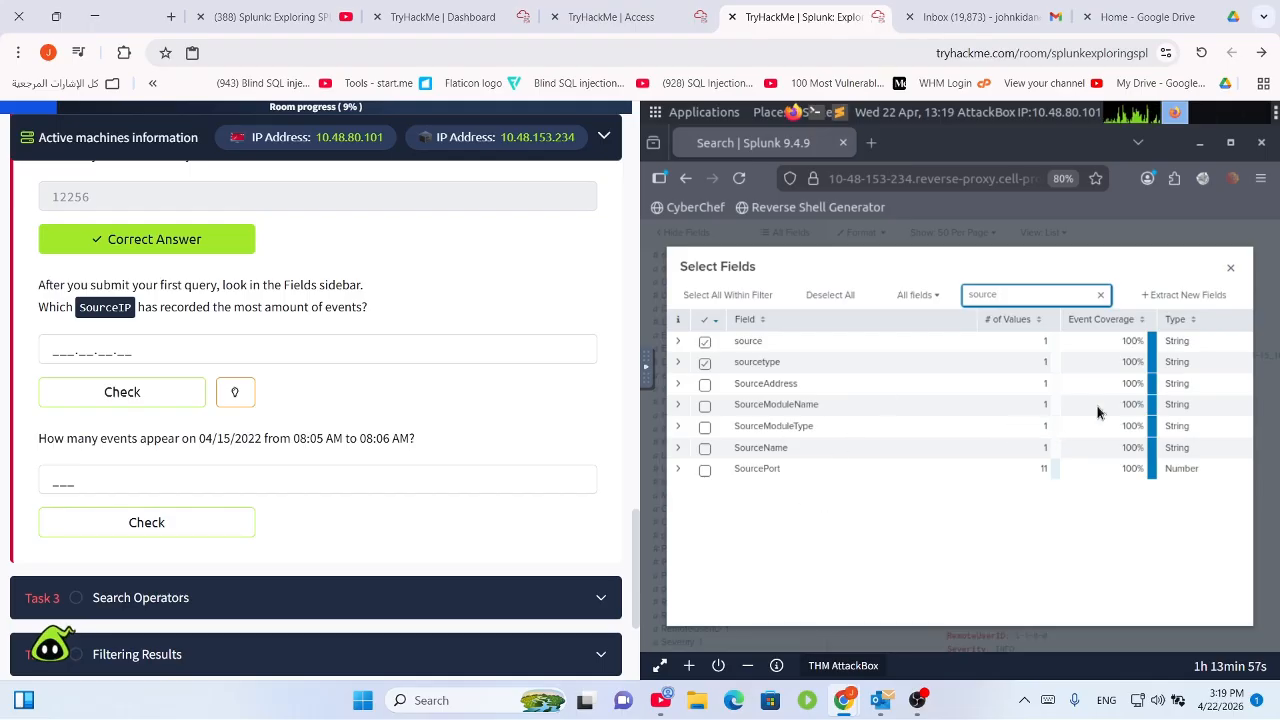
Close the field list and return to the 13 windowslogs results.
click(1230, 268)
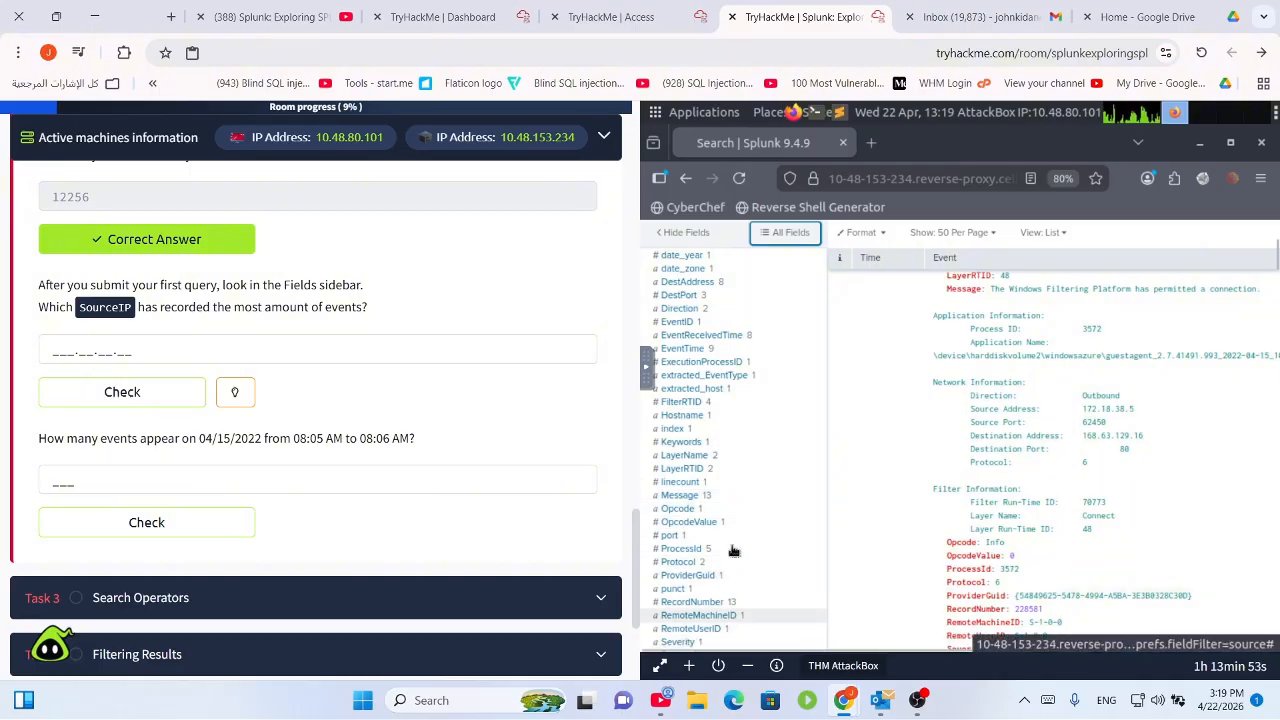
scroll(880, 380, up, 1)
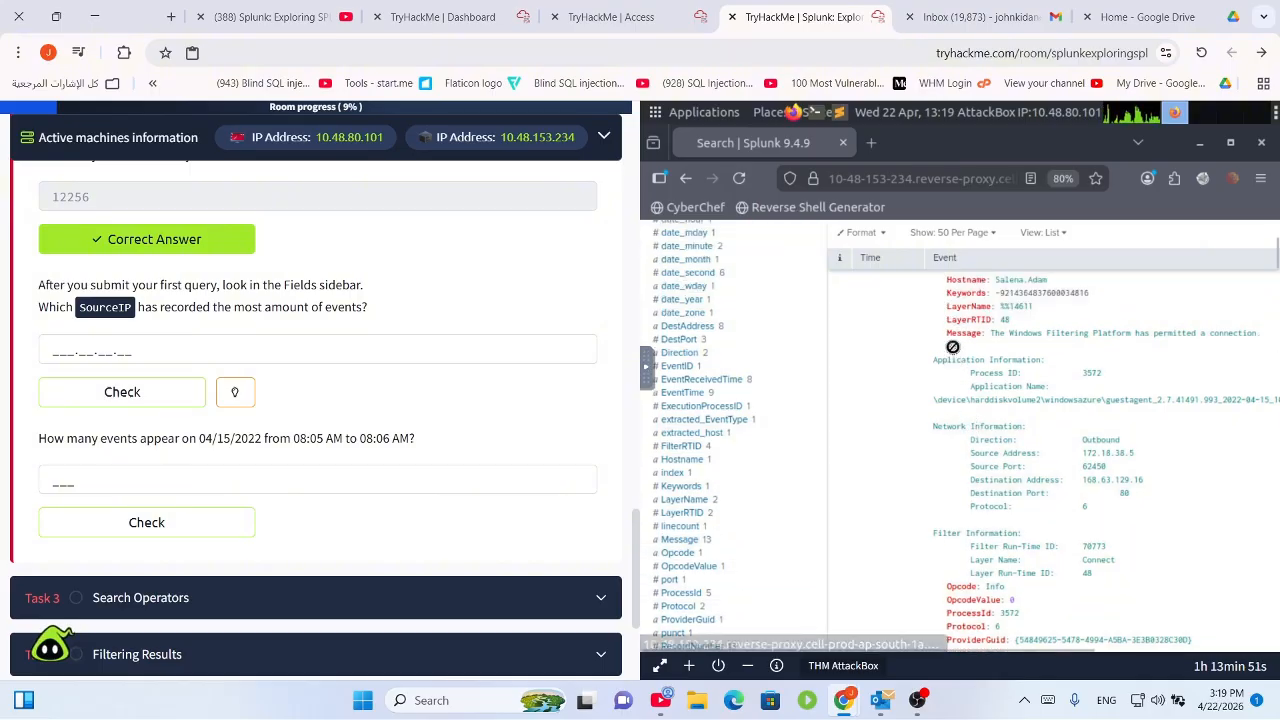
scroll(1000, 417, up, 5)
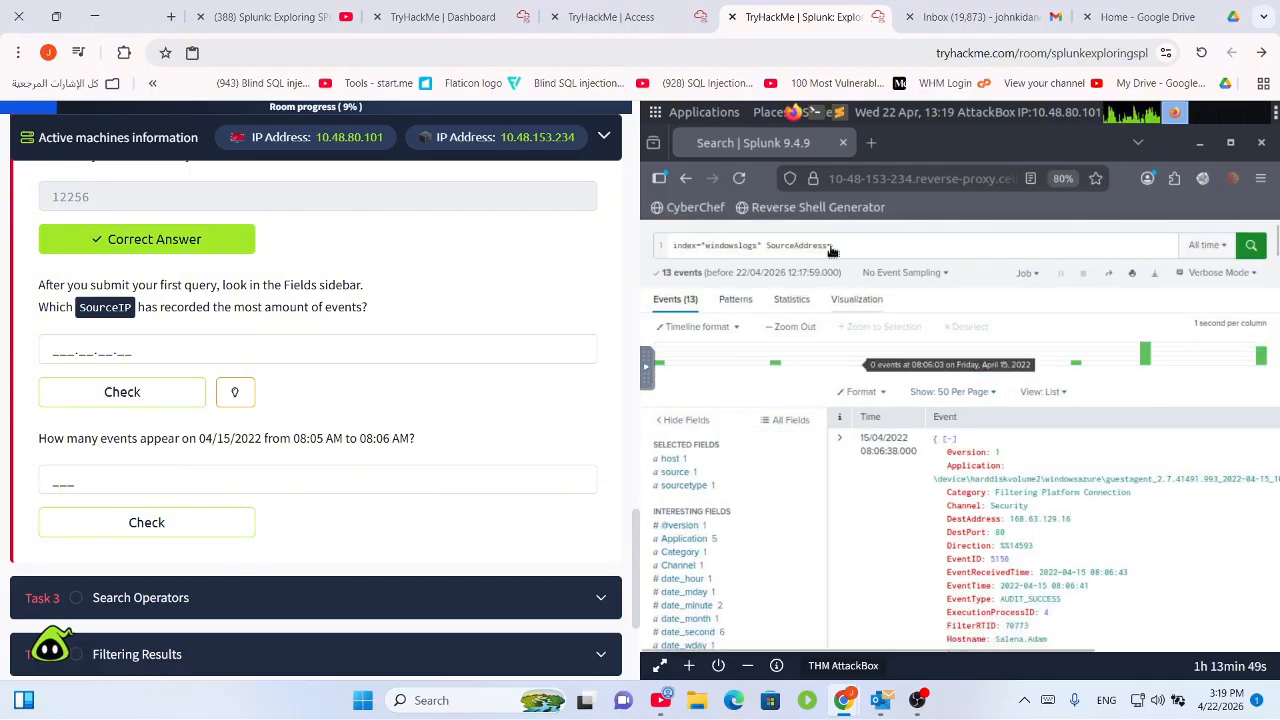
Search windowslogs for SourceAddress 172.18.39.6, which returns 7 events.
click(843, 250)
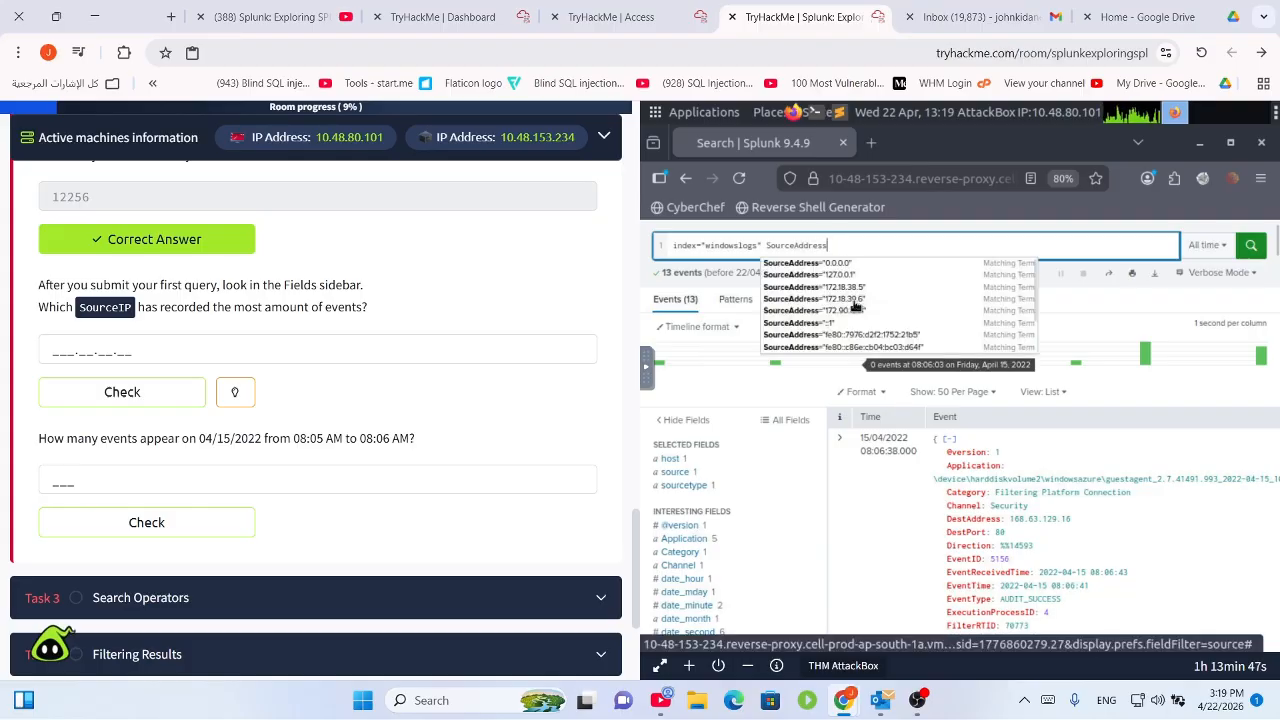
key(BackSpace)
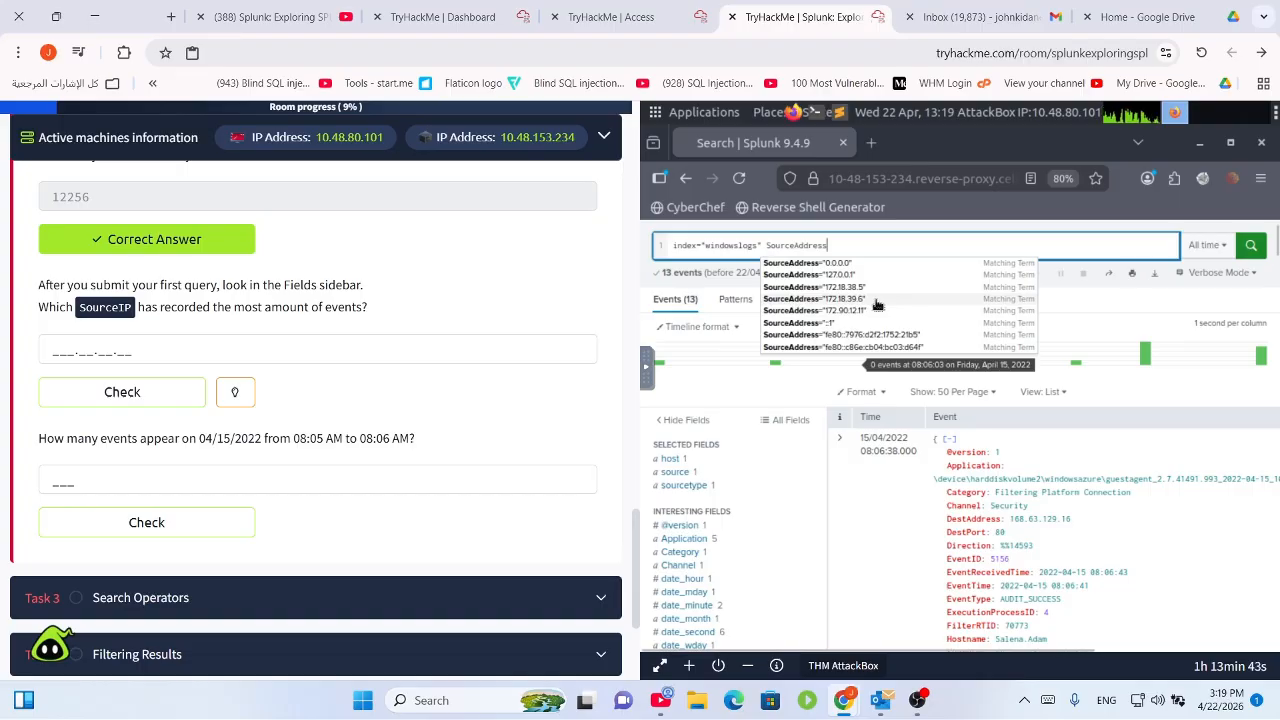
click(875, 299)
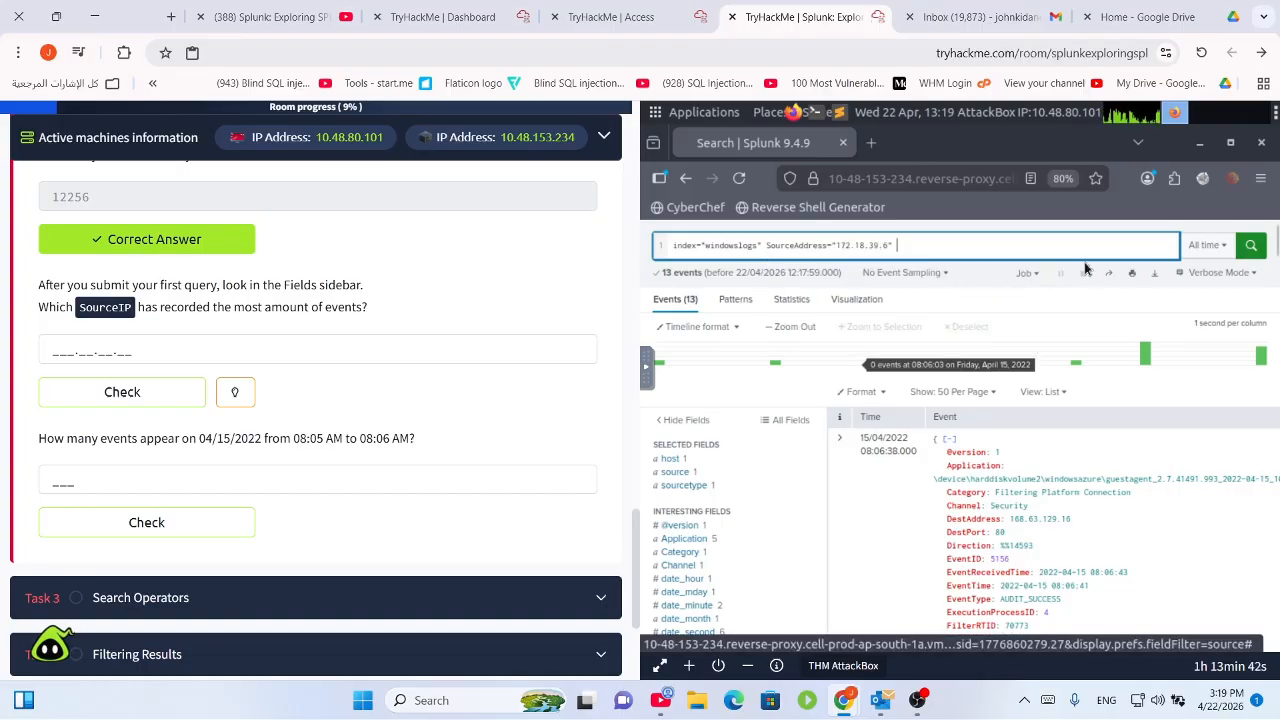
click(1251, 246)
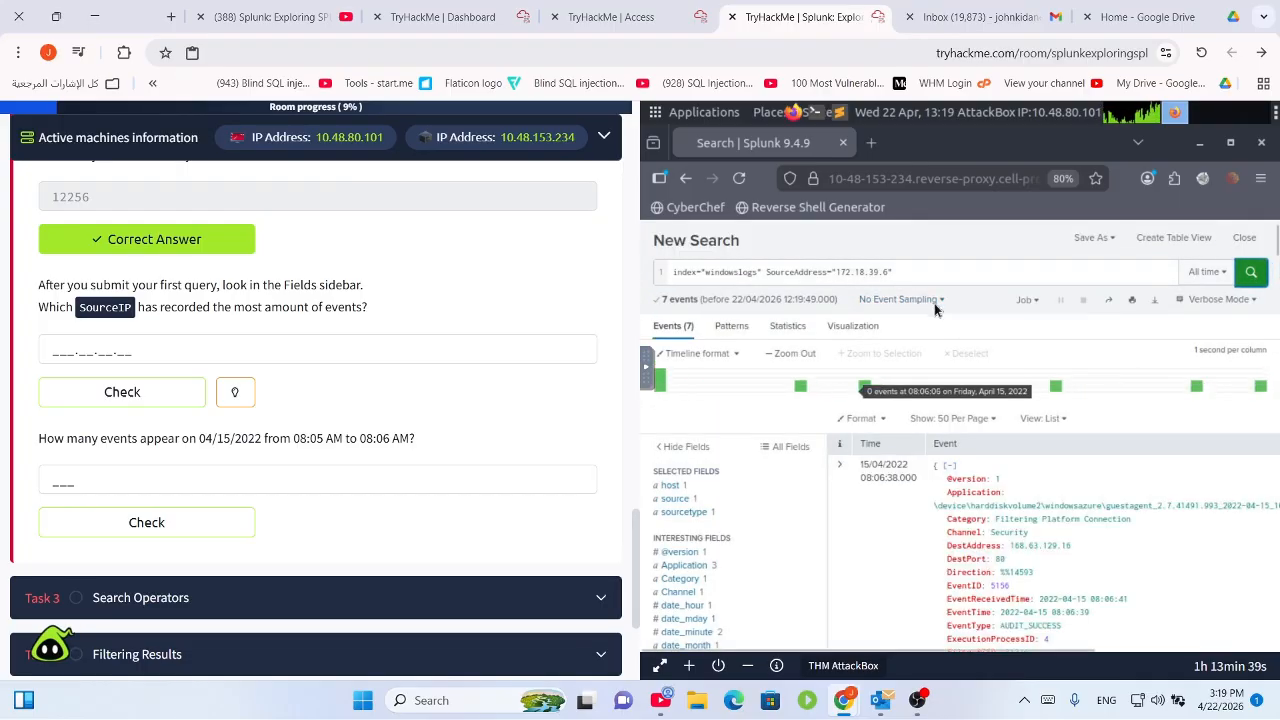
Swap the filter to SourceAddress 172.90.12.11, which returns 347 events.
drag(906, 272, 828, 272)
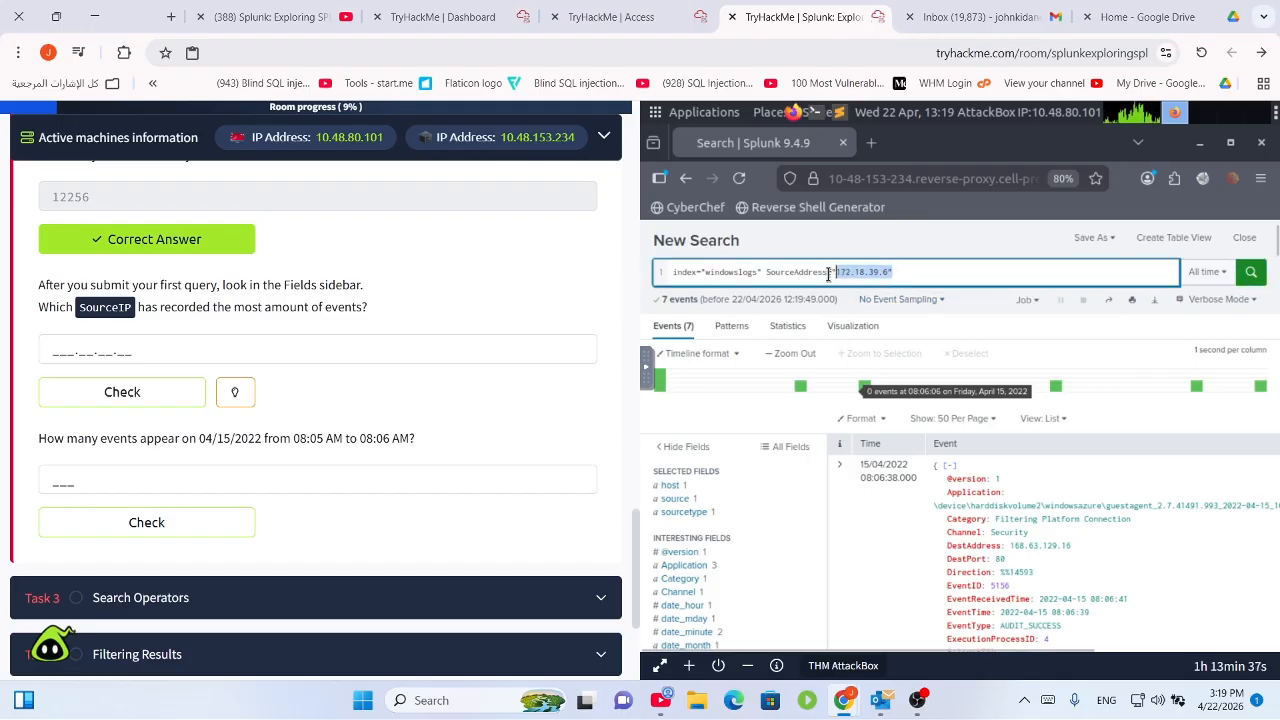
key(BackSpace)
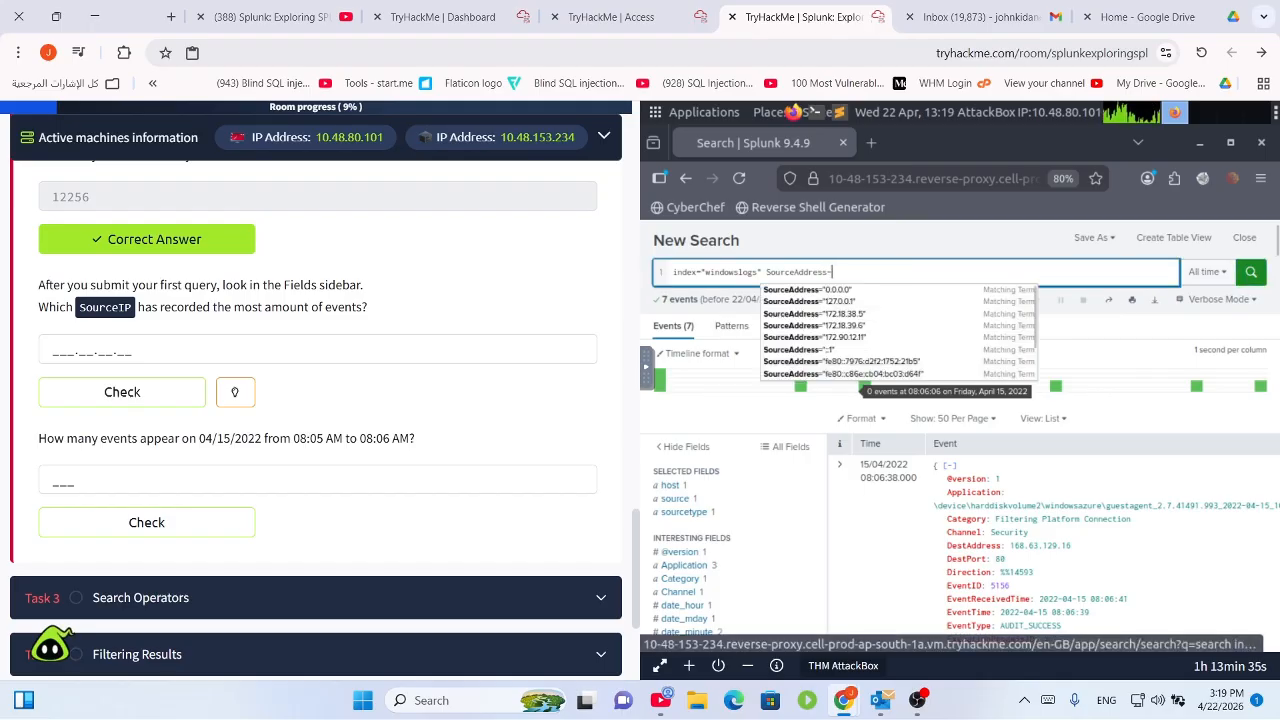
text(=)
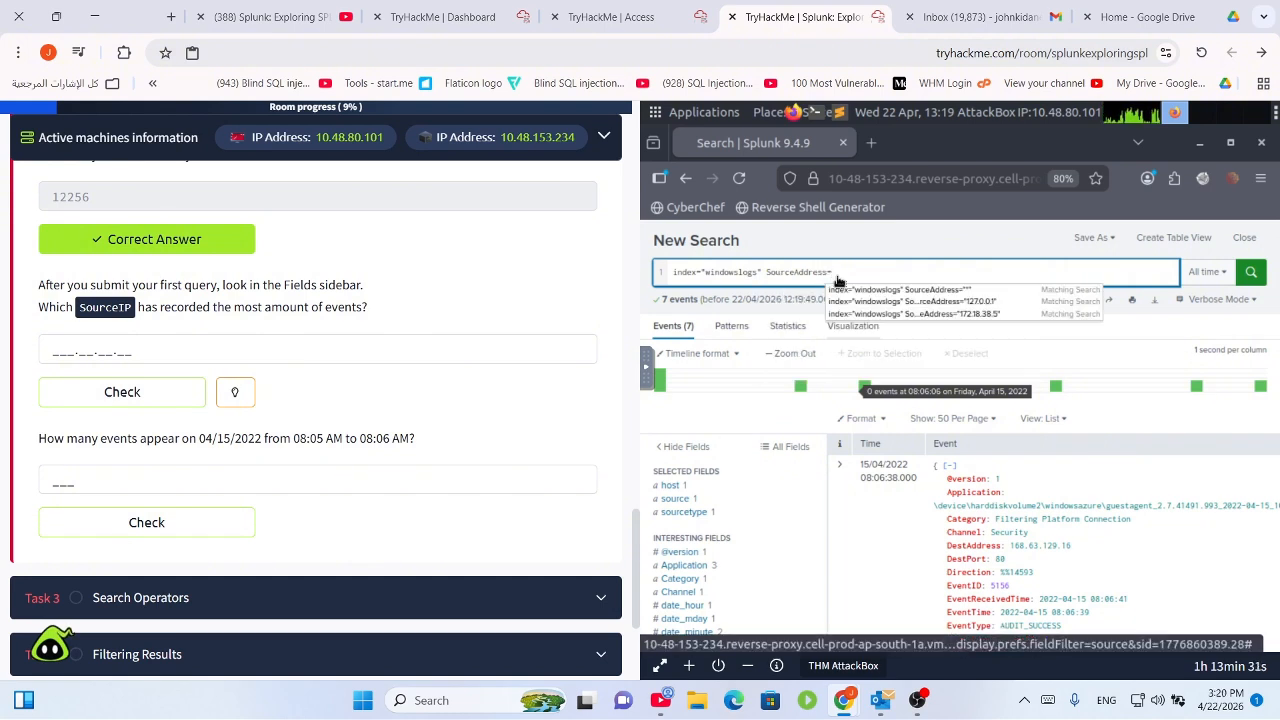
key(BackSpace)
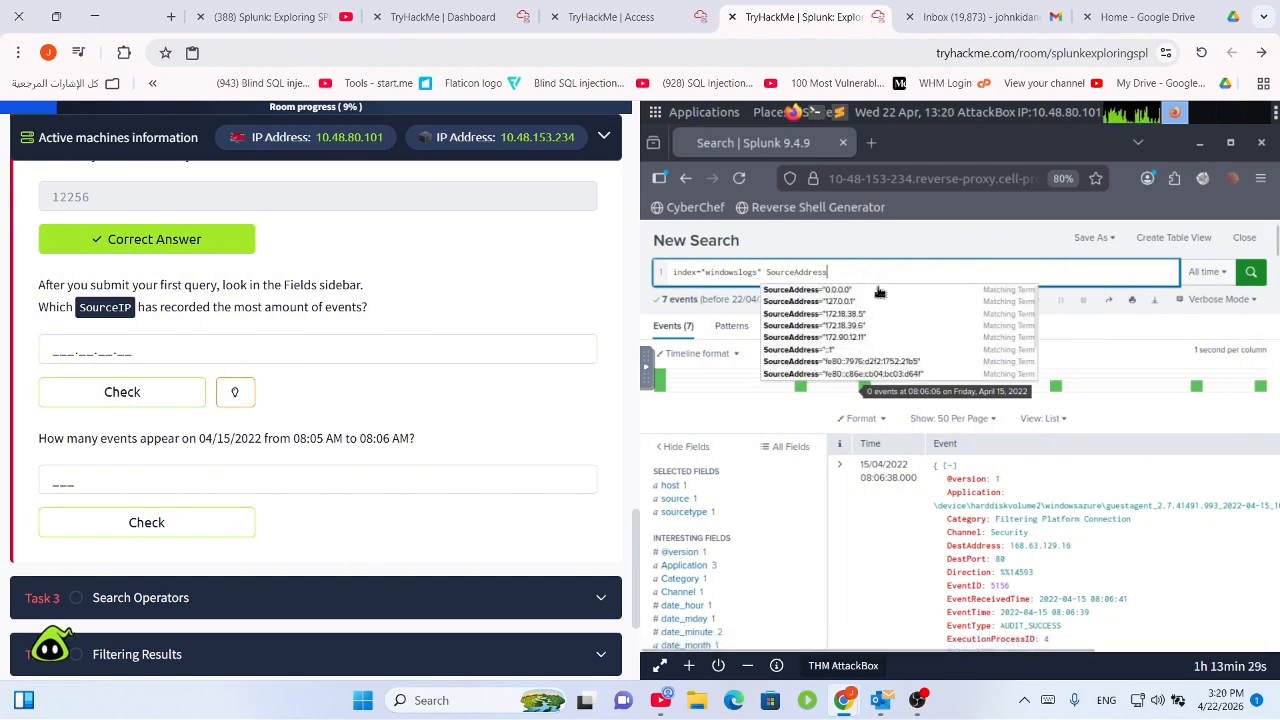
click(871, 344)
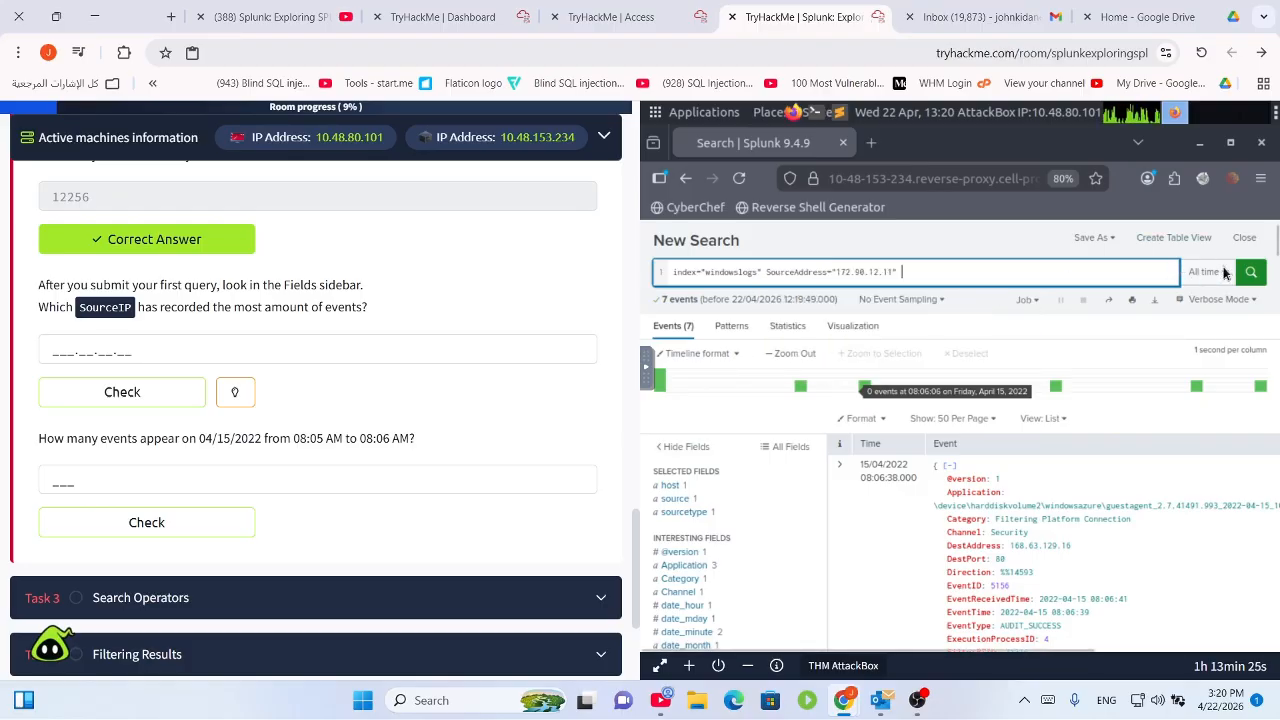
click(1248, 272)
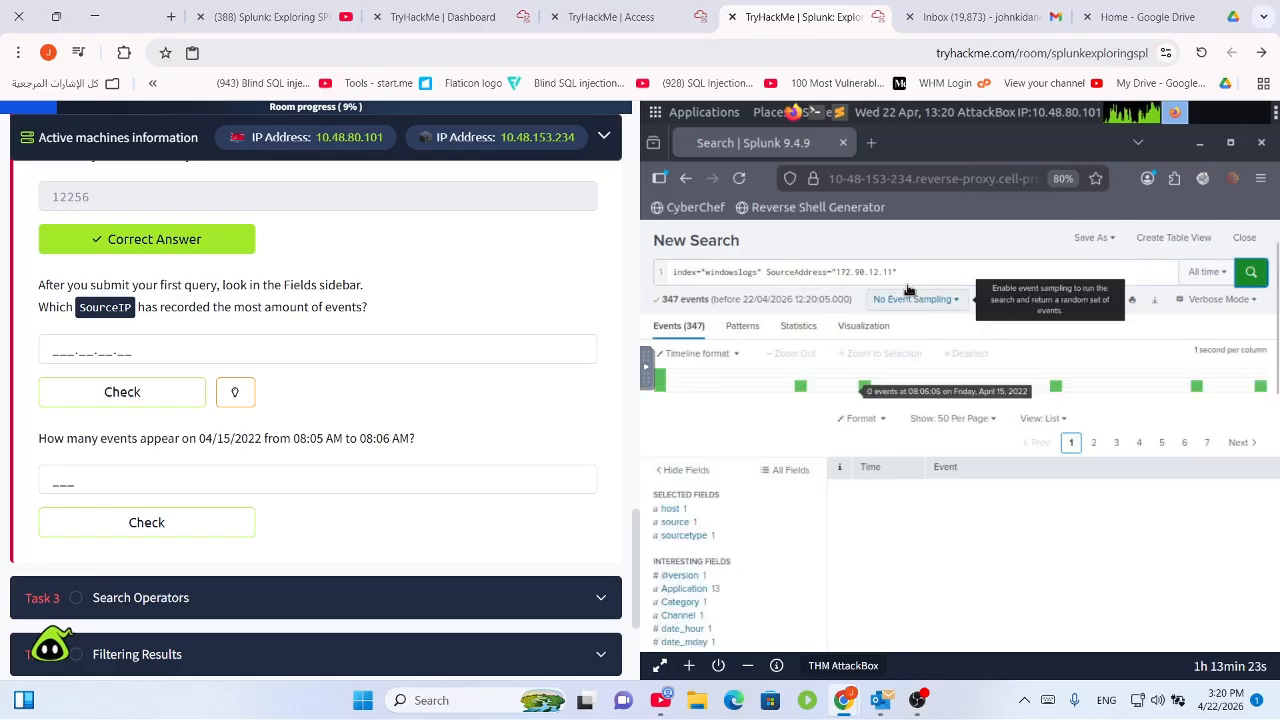
Replace the address with 0.0.0.0 and search, which returns 853 events.
drag(892, 273, 836, 274)
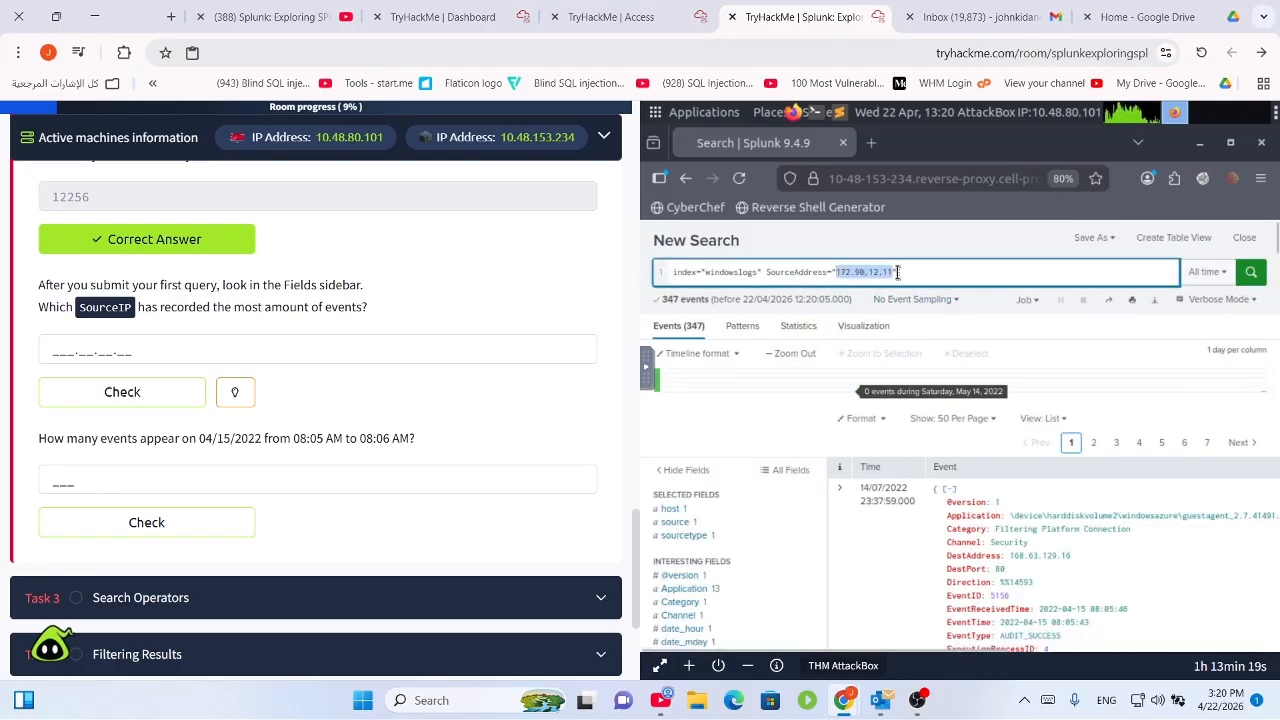
text(0.0)
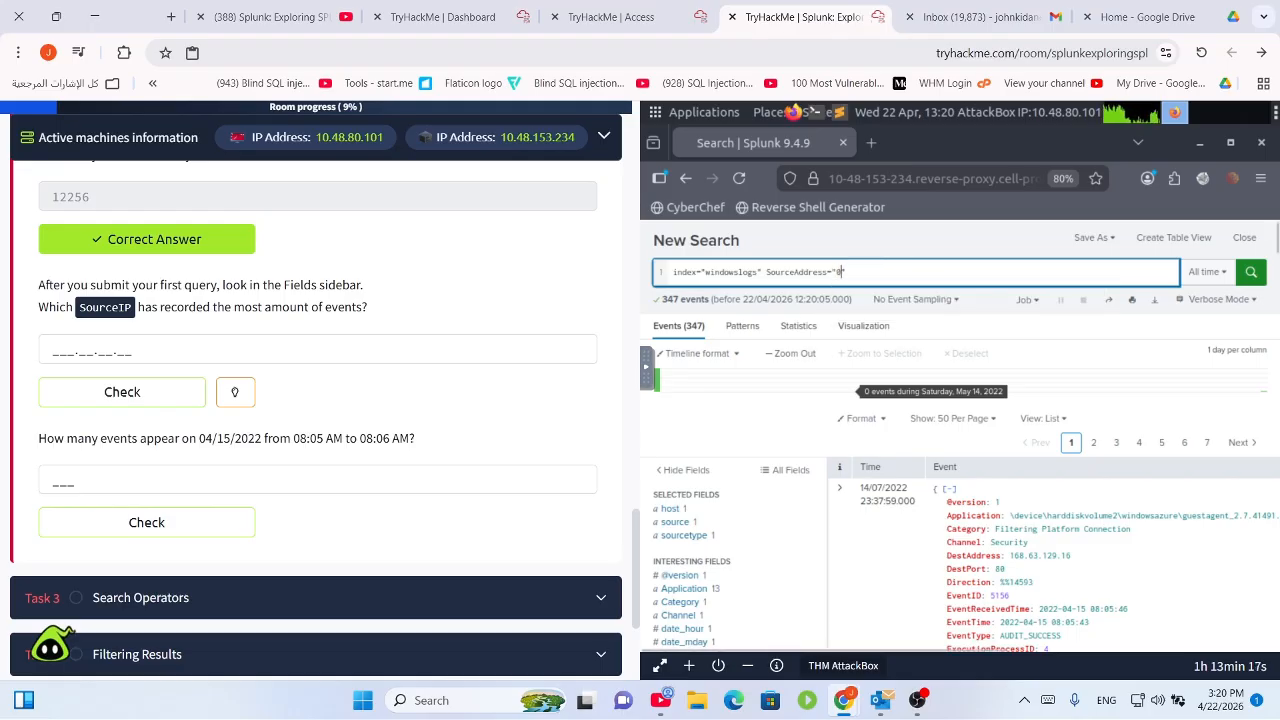
text(.0.)
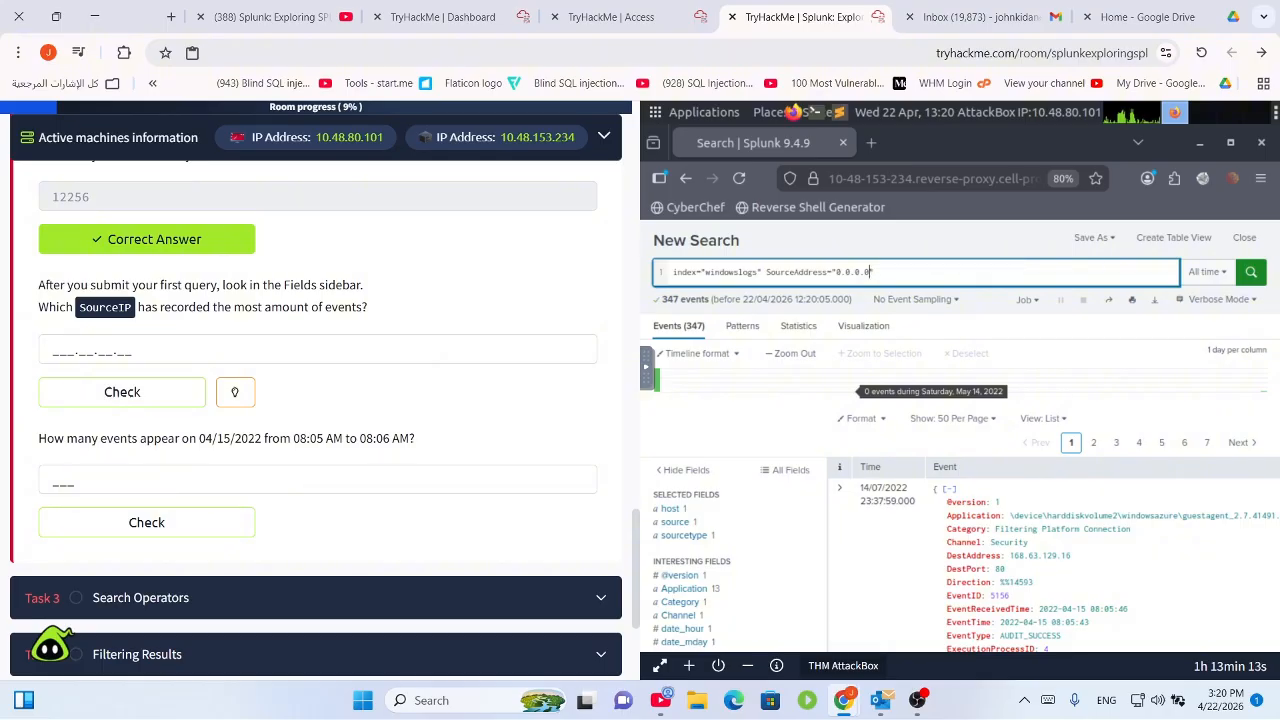
text(0)
key(Return)
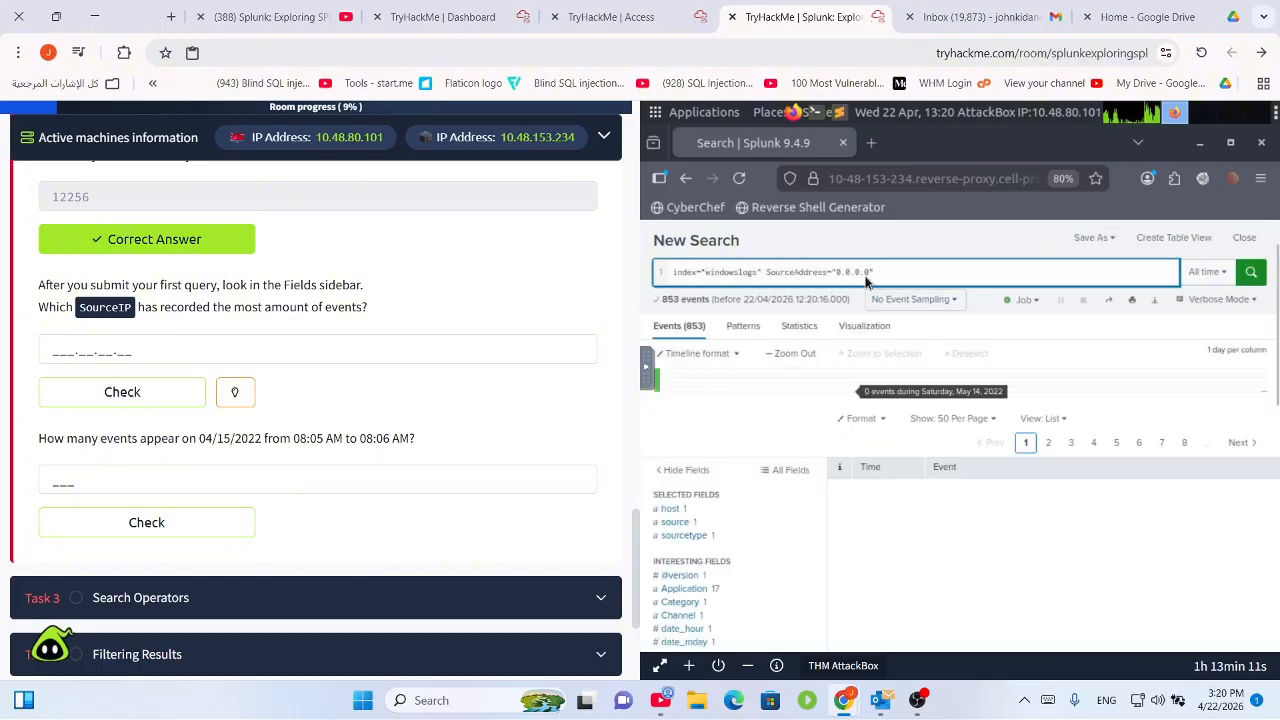
Replace the 0.0.0.0 address with ::1 from the suggestions and run the search.
drag(873, 272, 838, 275)
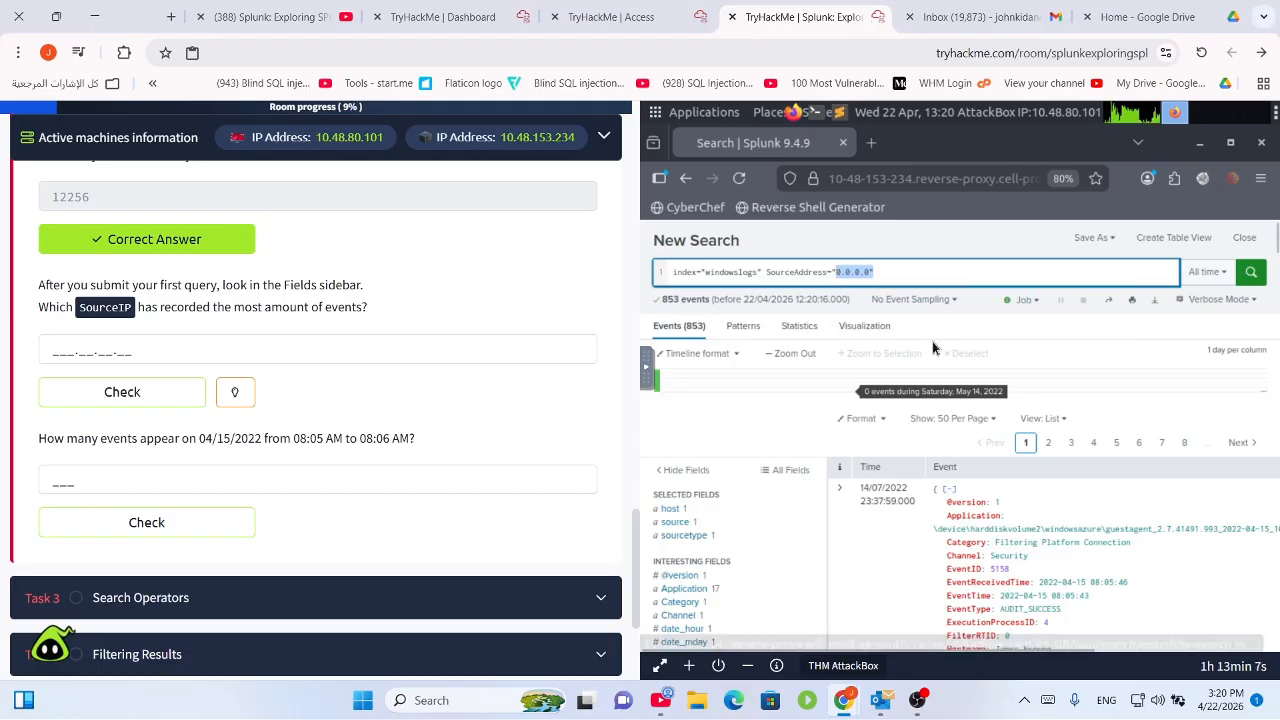
key(BackSpace)
key(BackSpace)
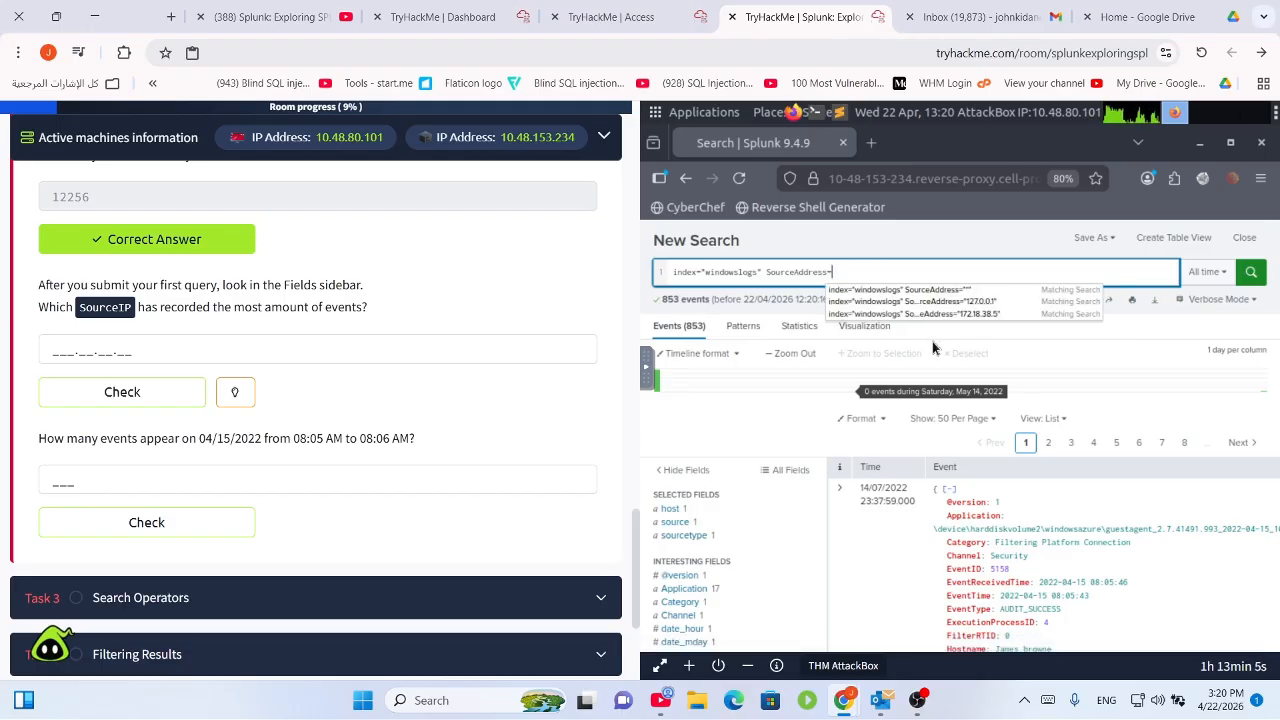
text(")
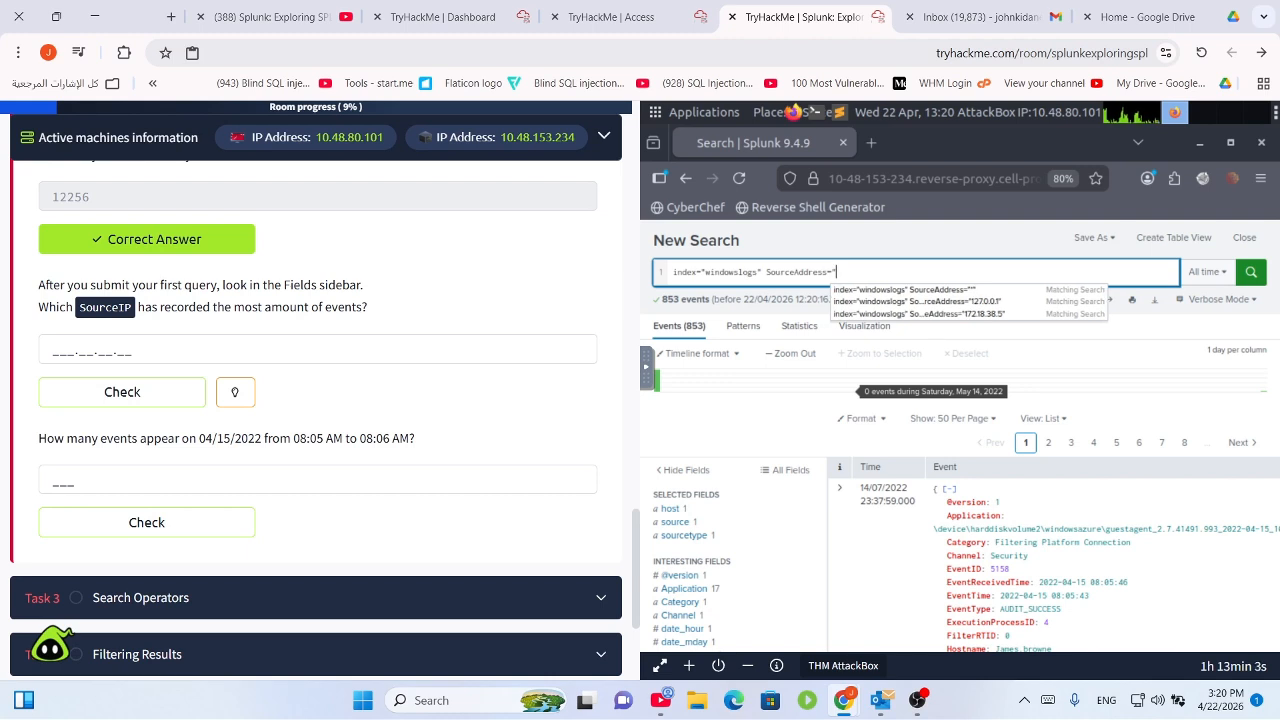
key(BackSpace)
key(BackSpace)
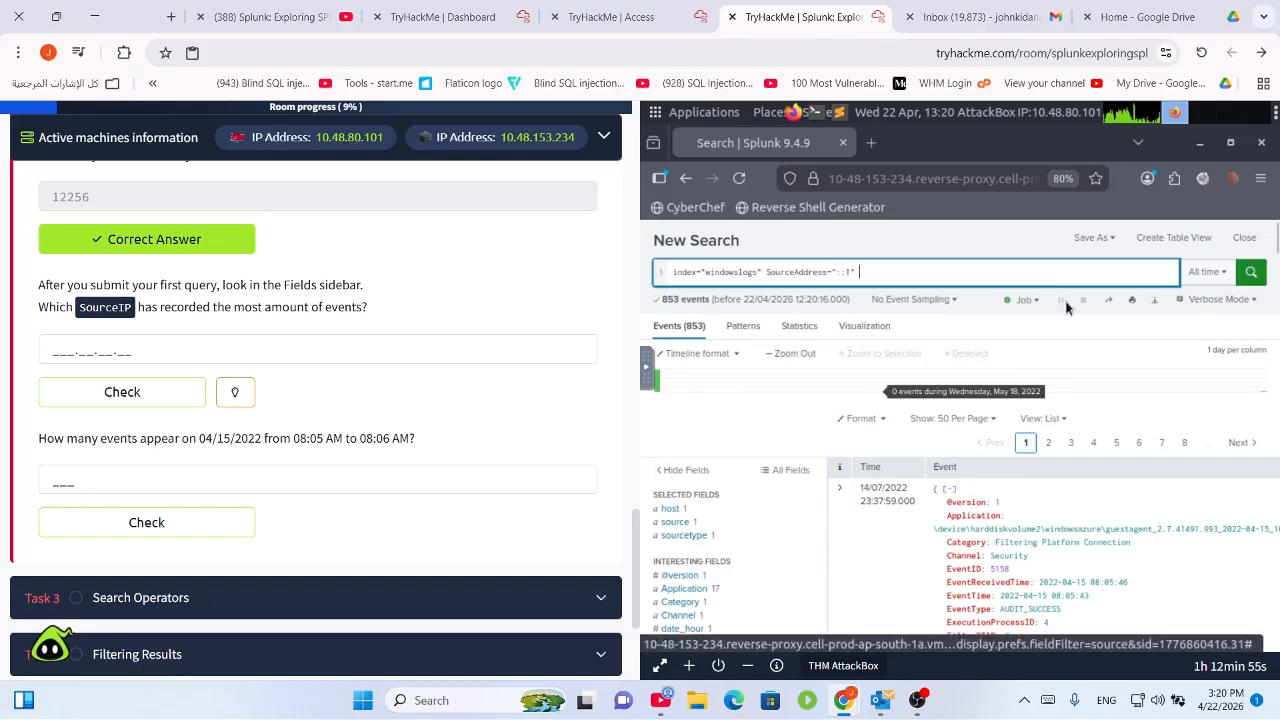
click(895, 350)
click(1250, 272)
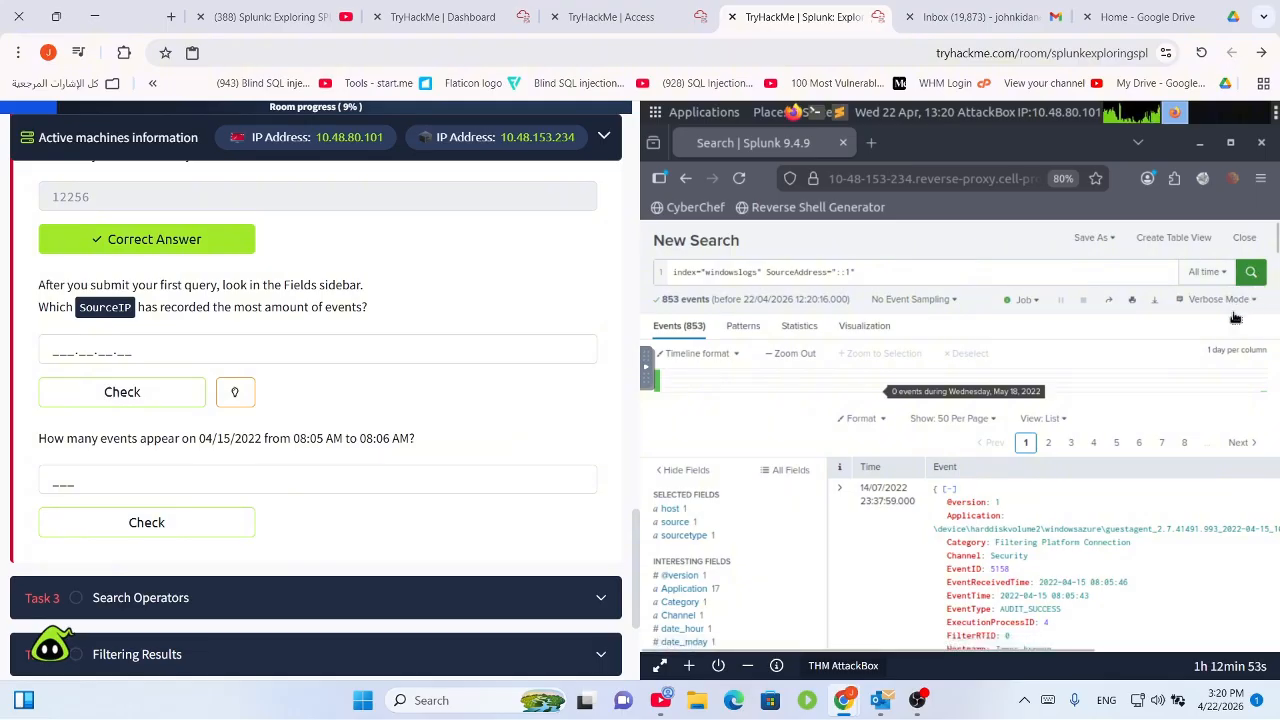
Switch the SourceAddress filter back to 172.90.12.11 and rerun it for 347 events.
click(857, 272)
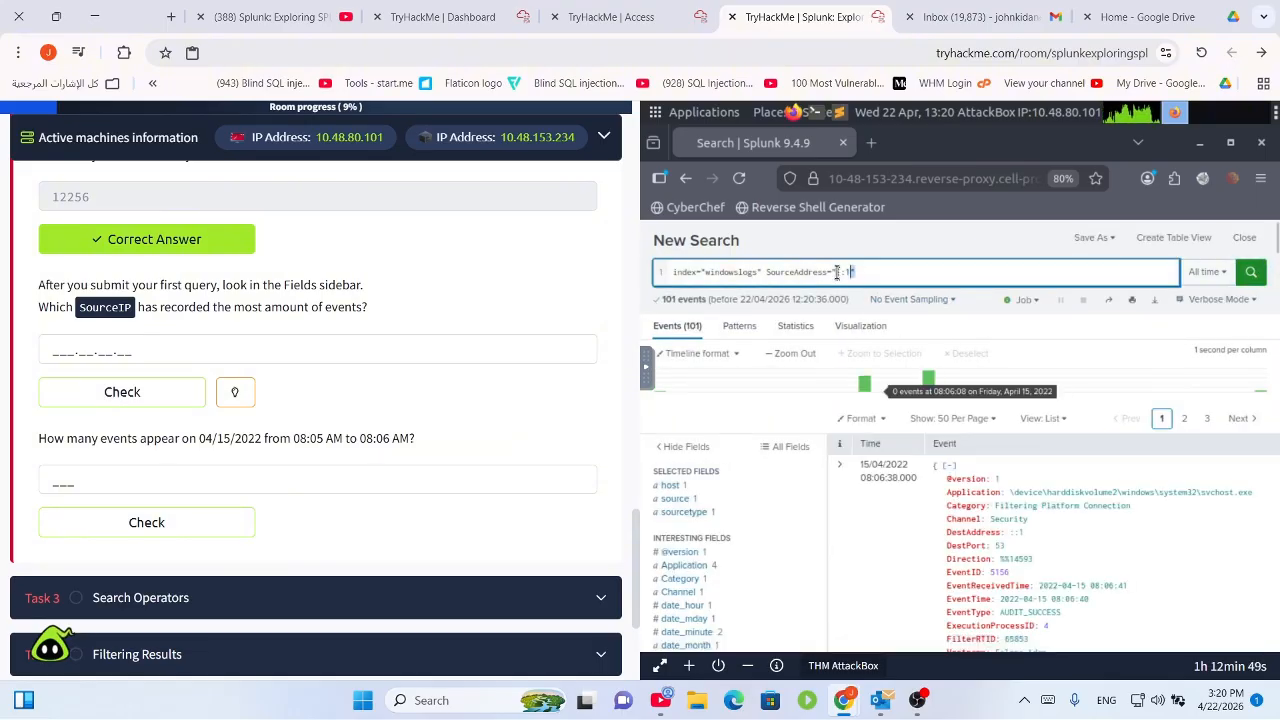
key(BackSpace)
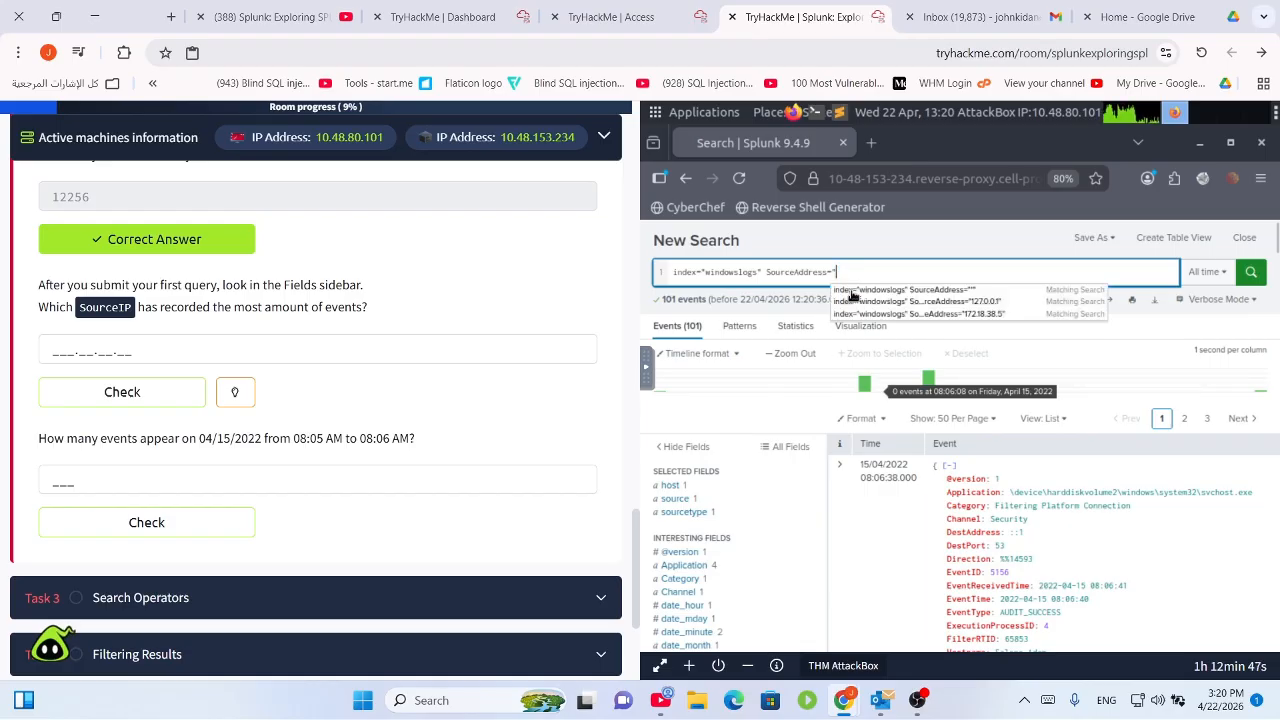
key(BackSpace)
key(BackSpace)
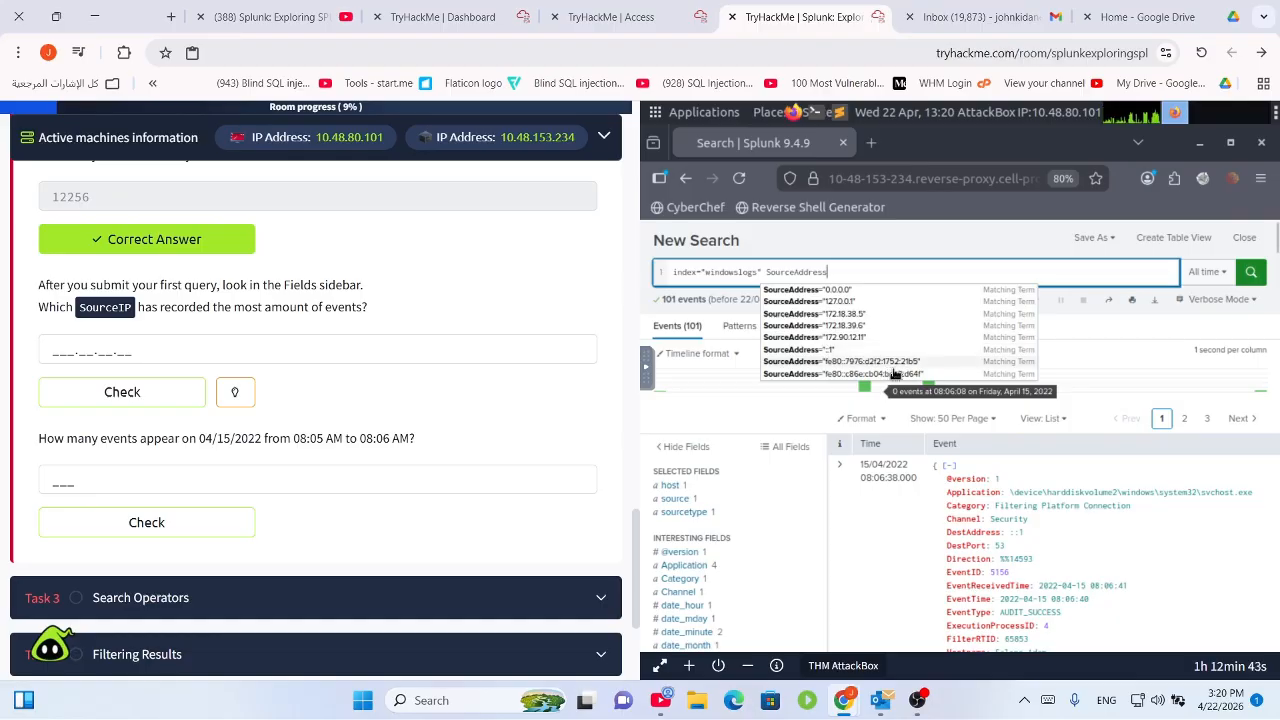
scroll(925, 375, down, 2)
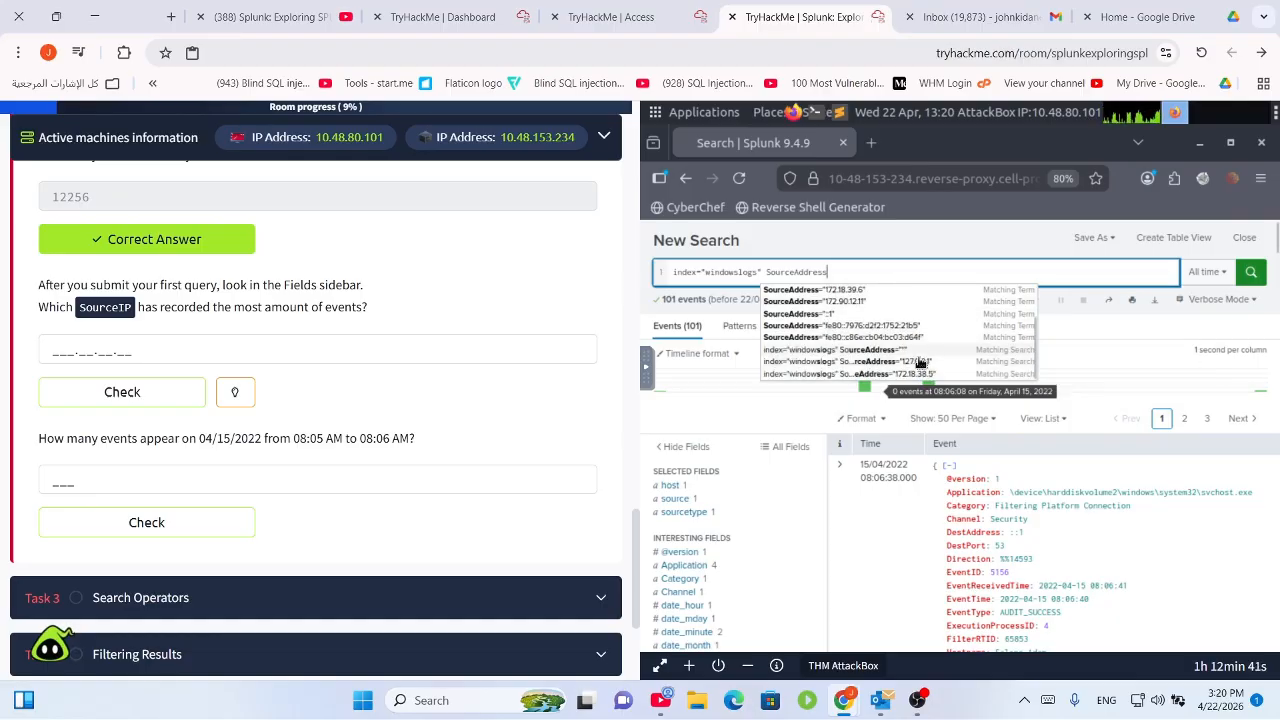
scroll(925, 365, up, 2)
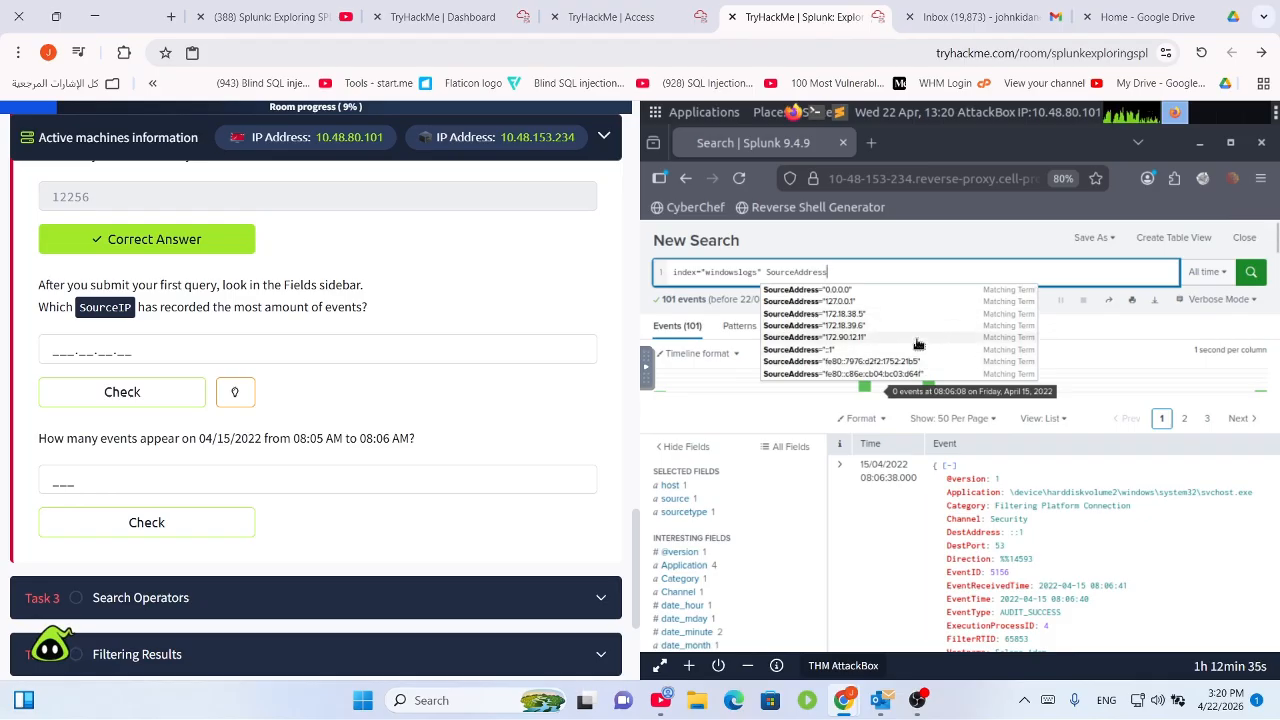
click(919, 340)
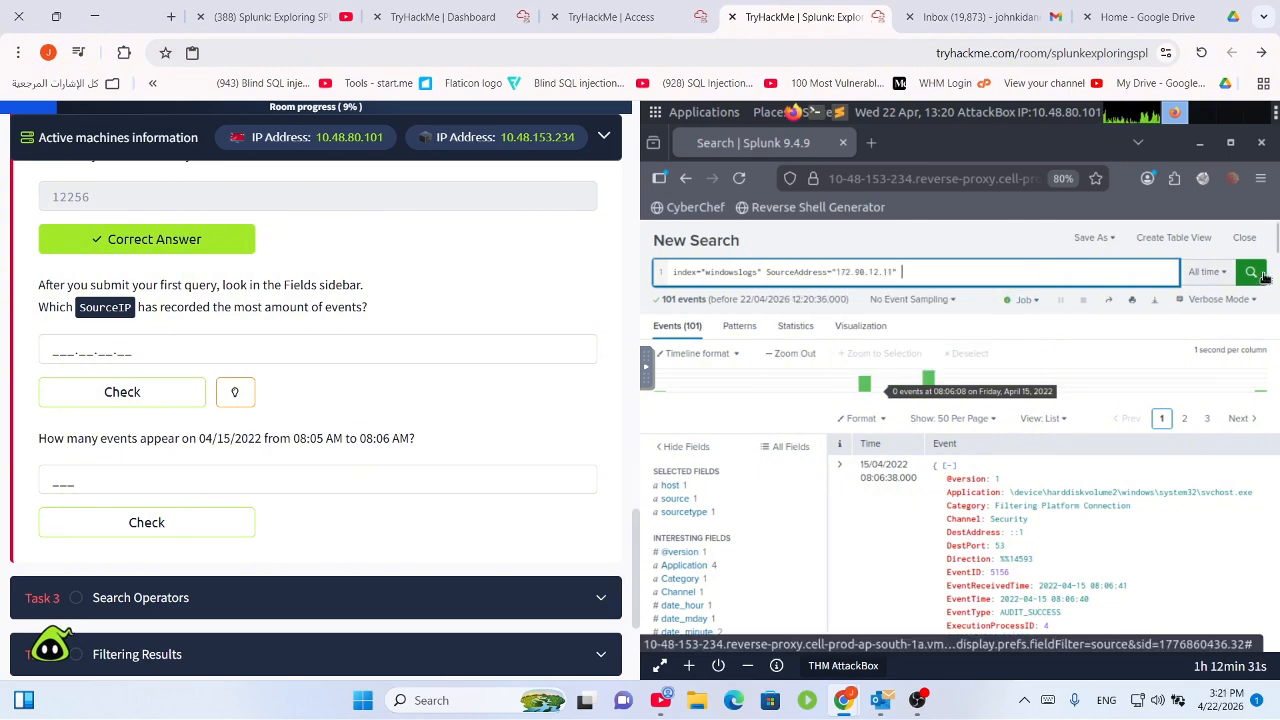
click(1250, 272)
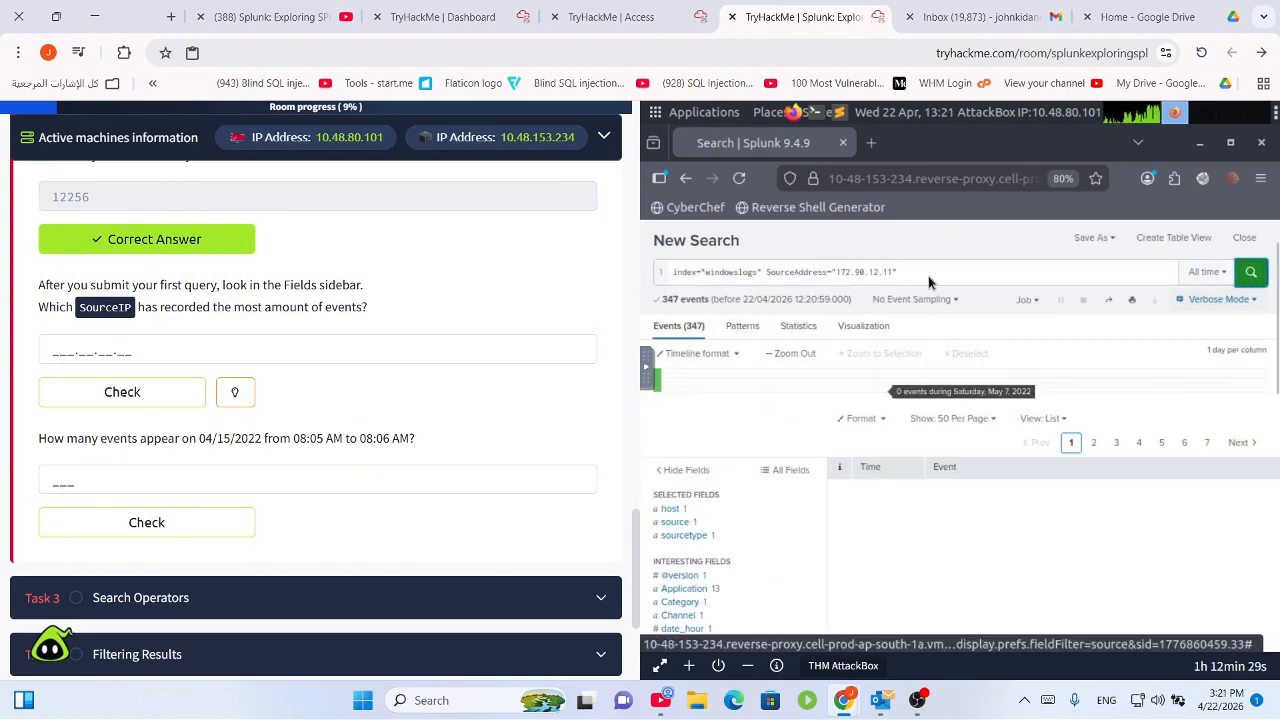
double_click(888, 272)
Erase the partial SourceIP answer and delete the SourceAddress filter, leaving index="windowslogs".
shift+click(835, 277)
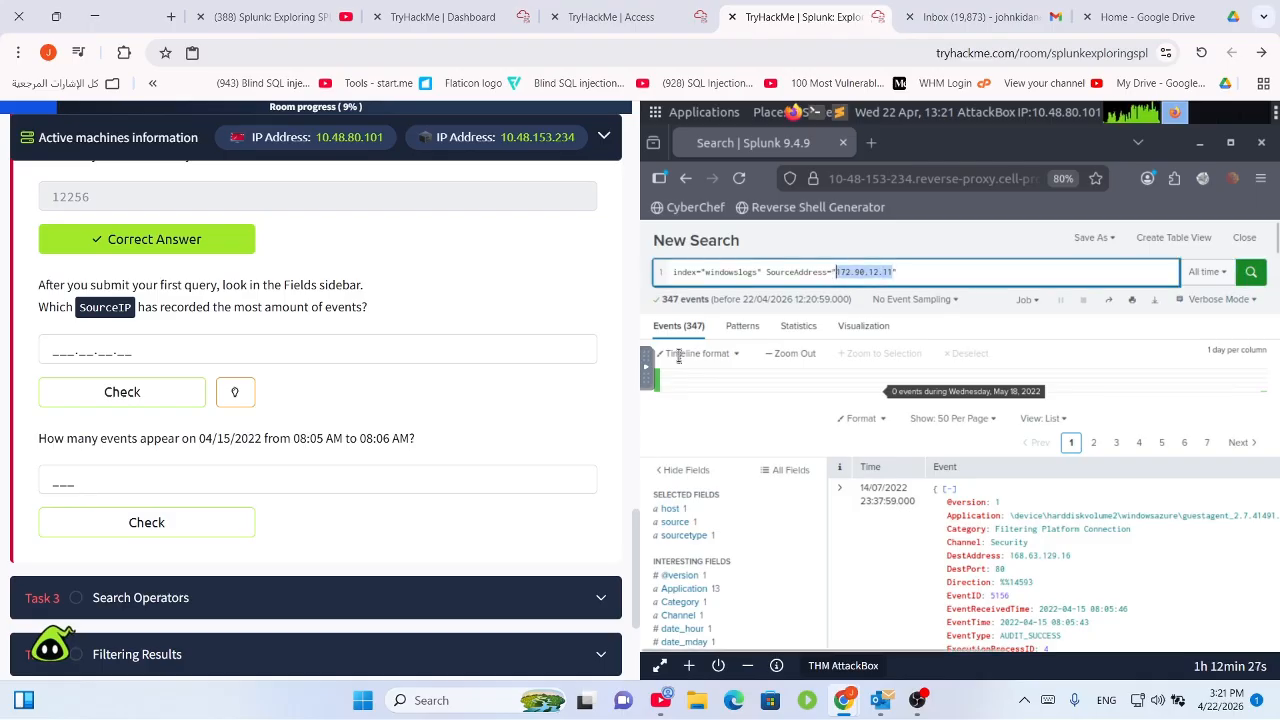
click(70, 352)
text(1)
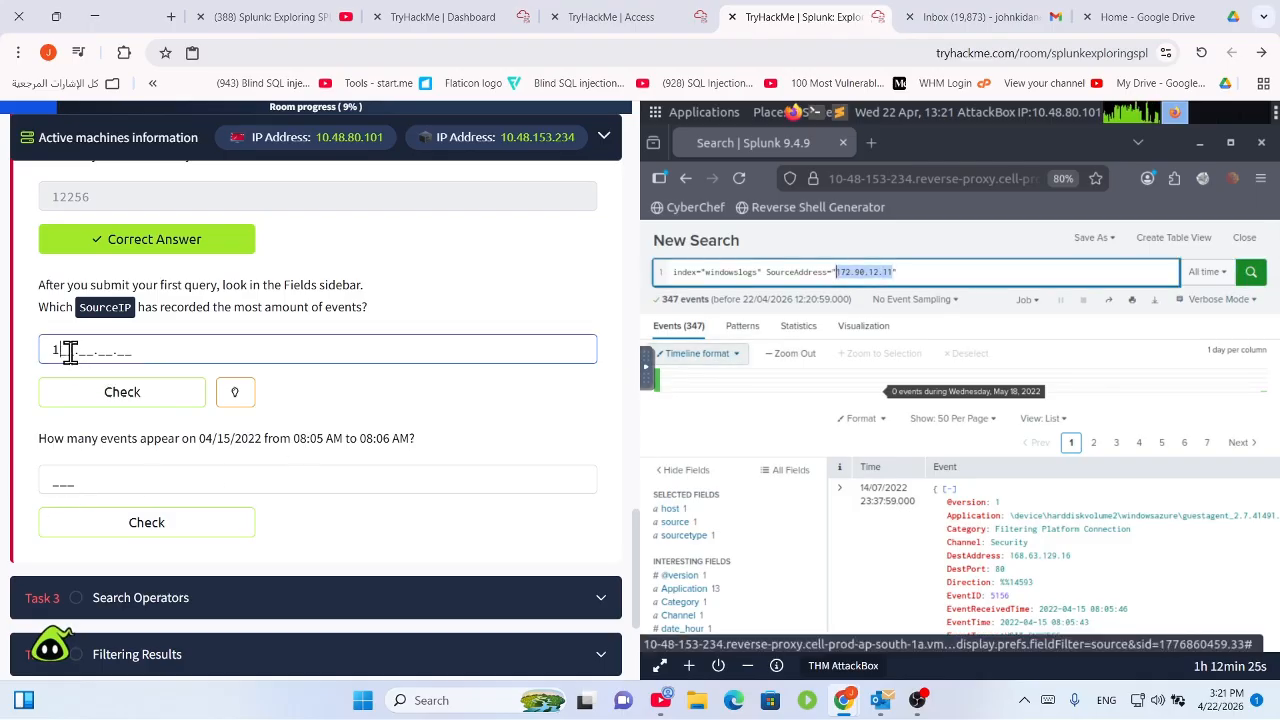
text(27.0)
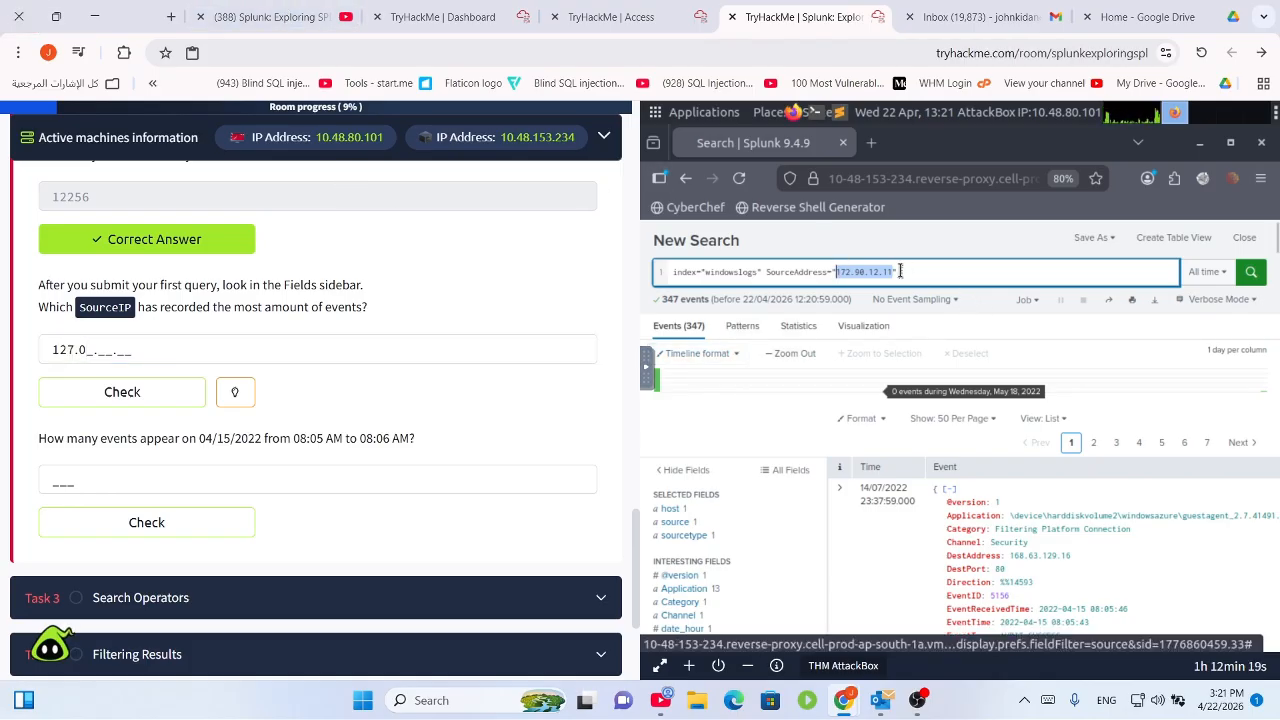
triple_click(208, 348)
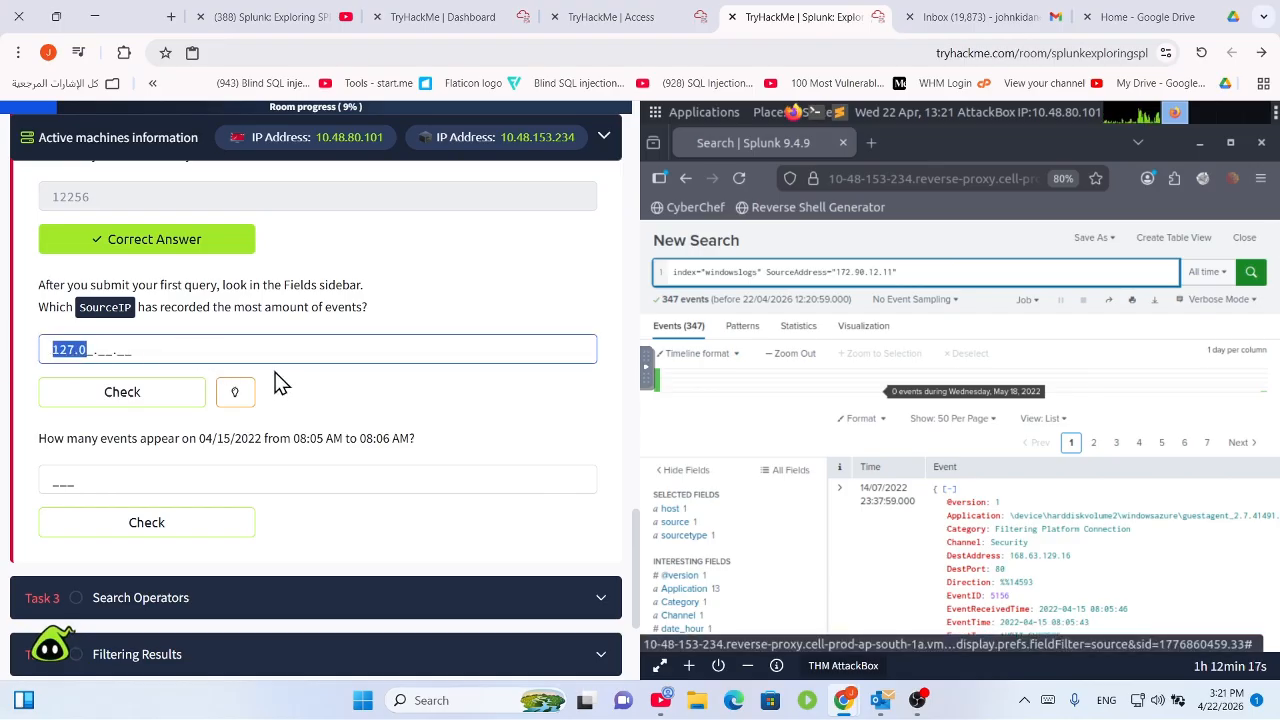
key(BackSpace)
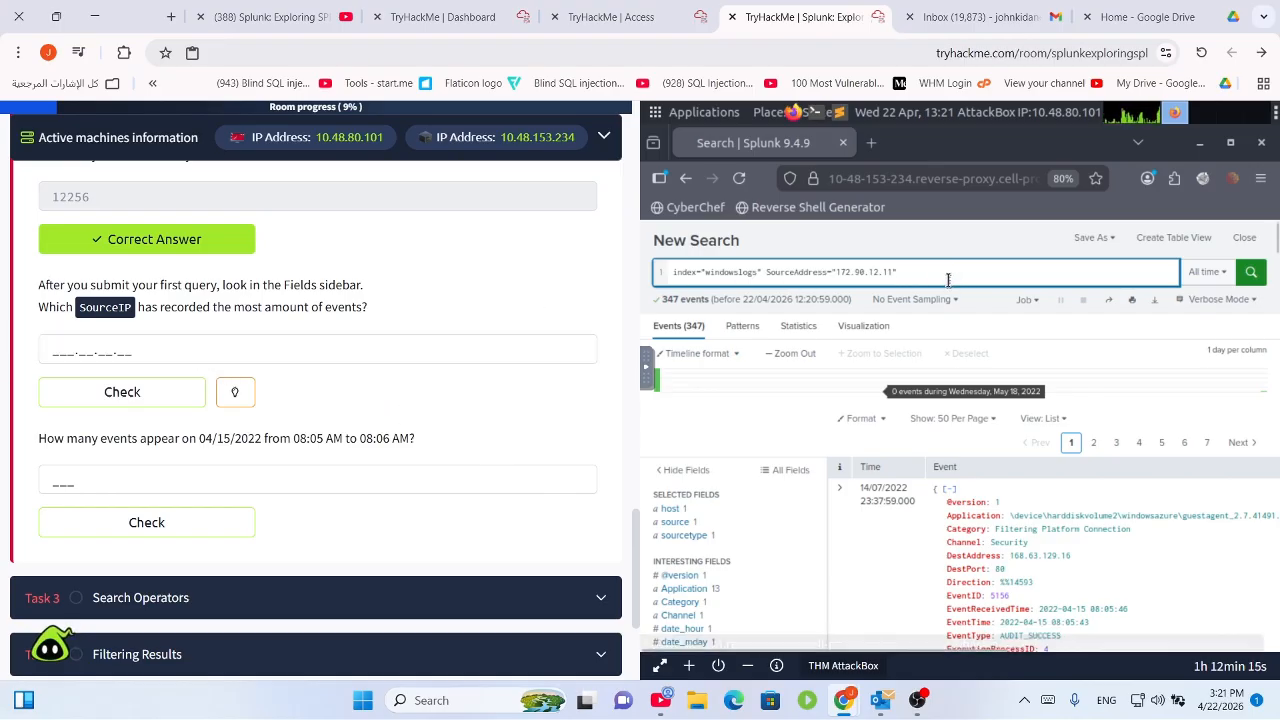
drag(944, 280, 760, 272)
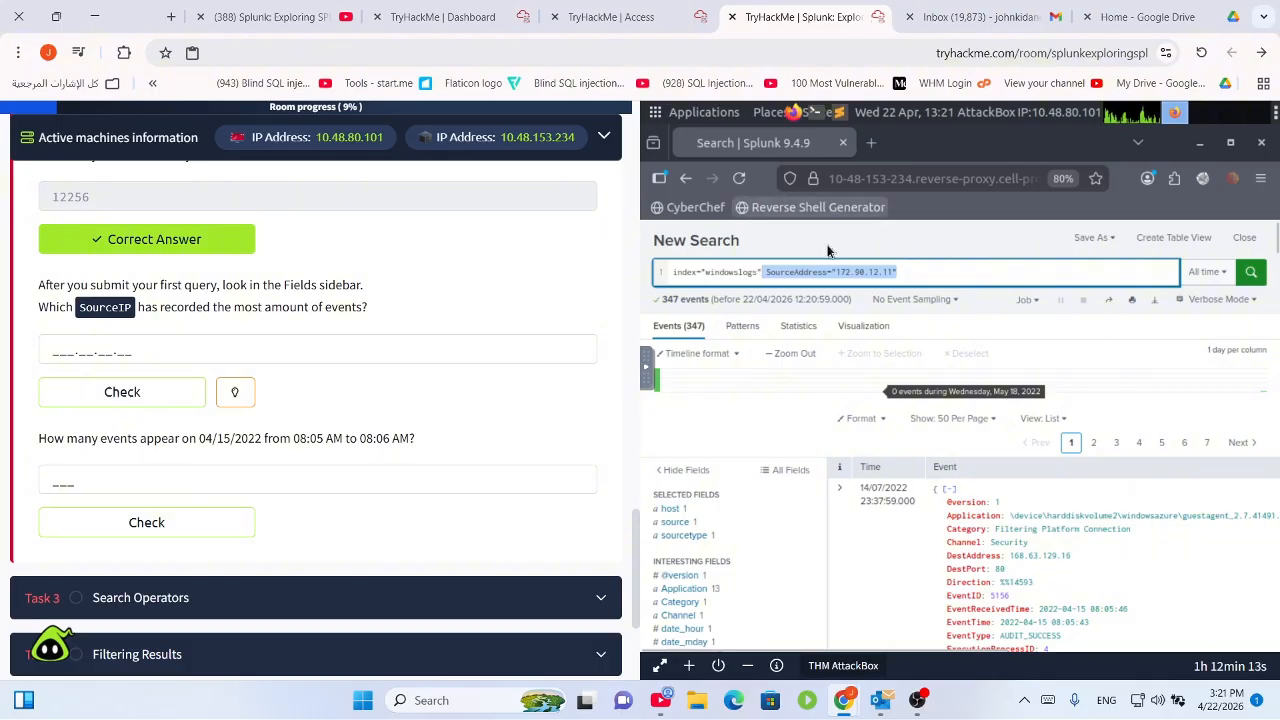
key(BackSpace)
Scroll through the results and task page to find the date-range question.
scroll(490, 335, up, 10)
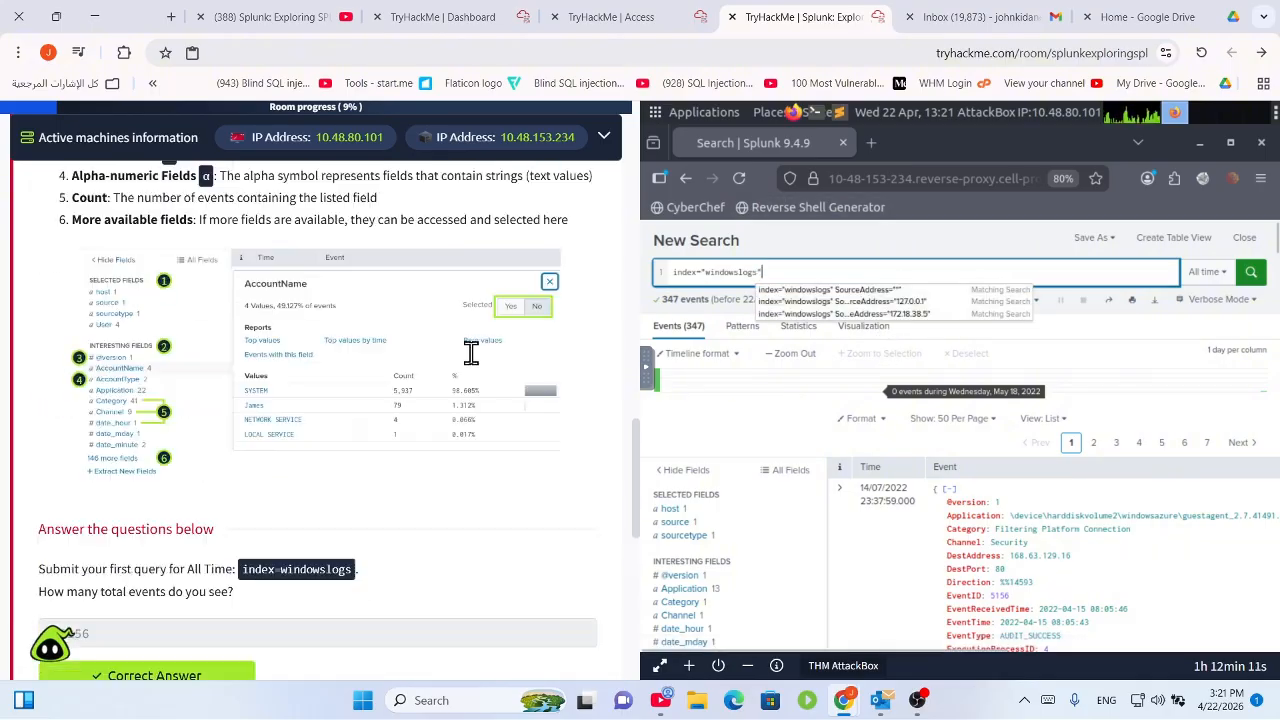
scroll(271, 466, down, 3)
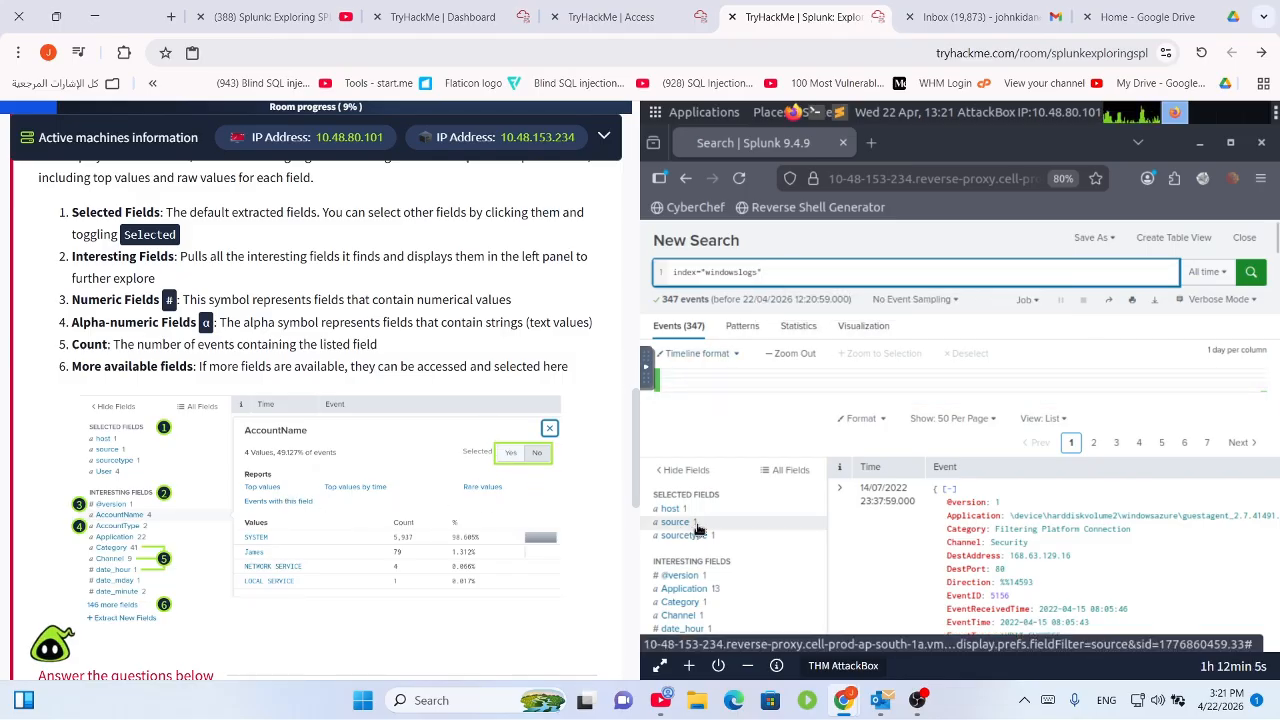
scroll(705, 525, down, 1)
scroll(720, 530, down, 10)
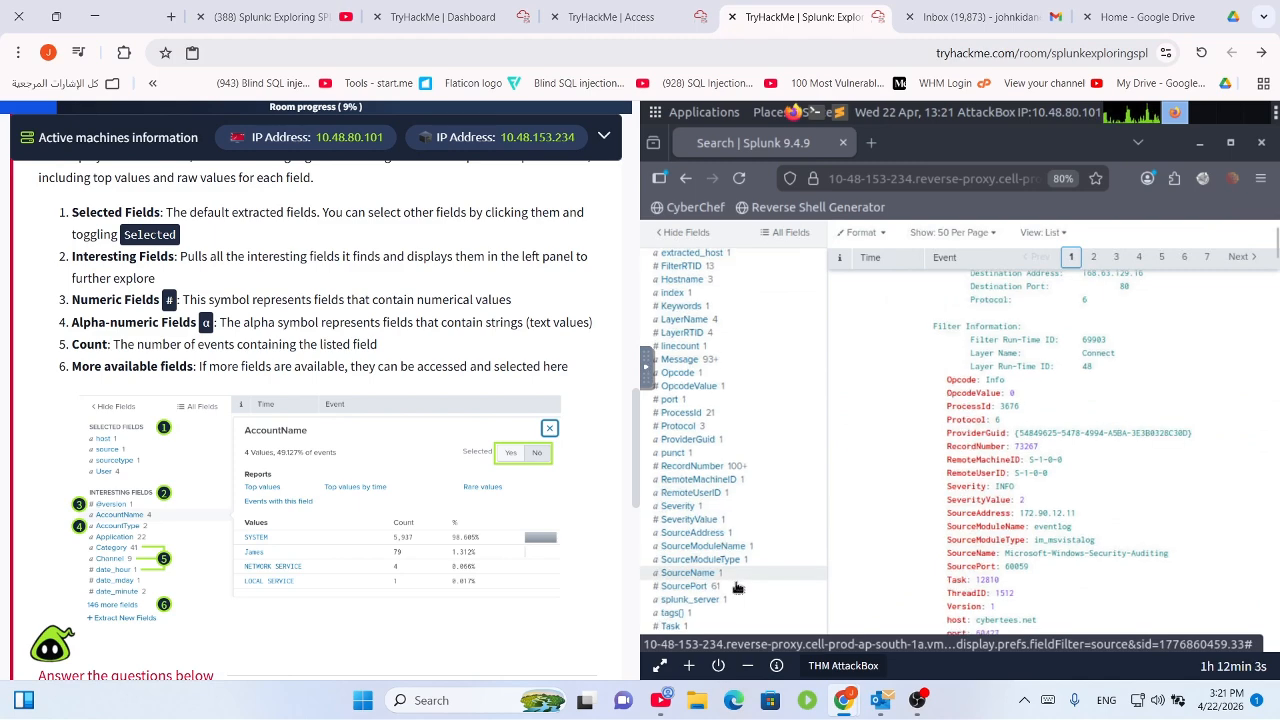
scroll(1018, 581, down, 5)
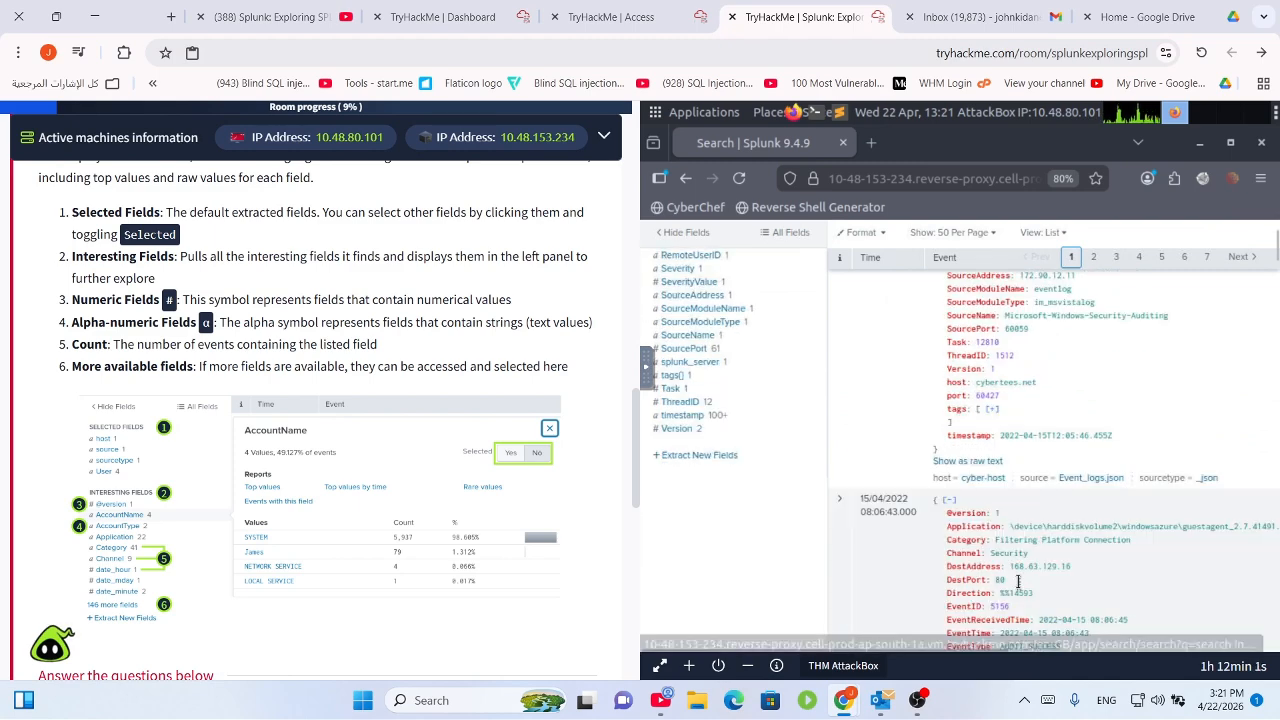
scroll(960, 541, down, 3)
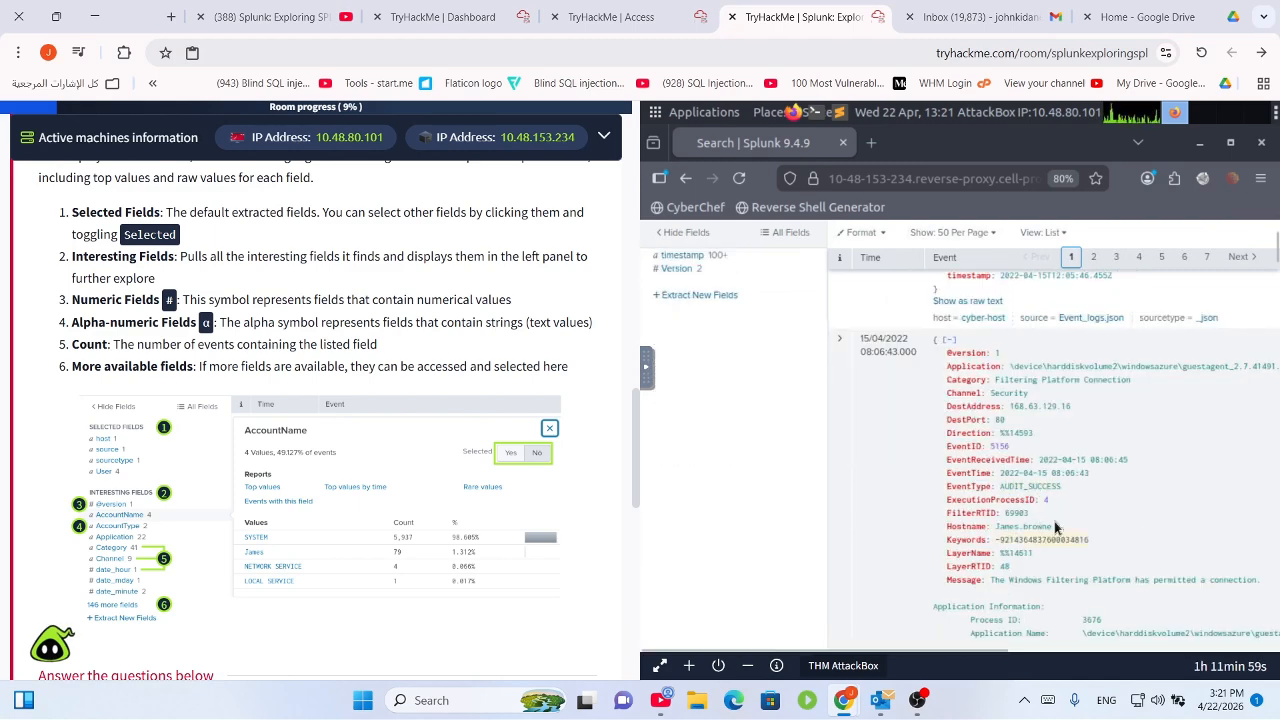
scroll(1020, 440, down, 2)
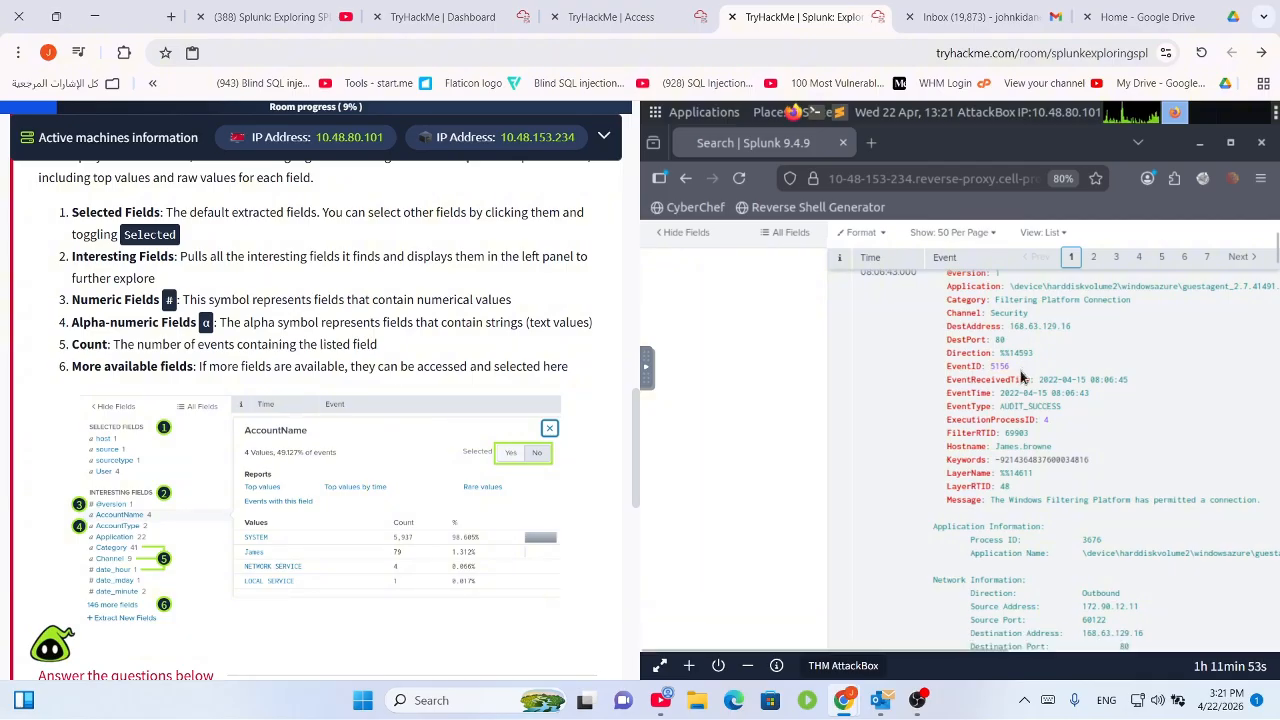
scroll(1012, 380, up, 1)
scroll(1012, 380, up, 2)
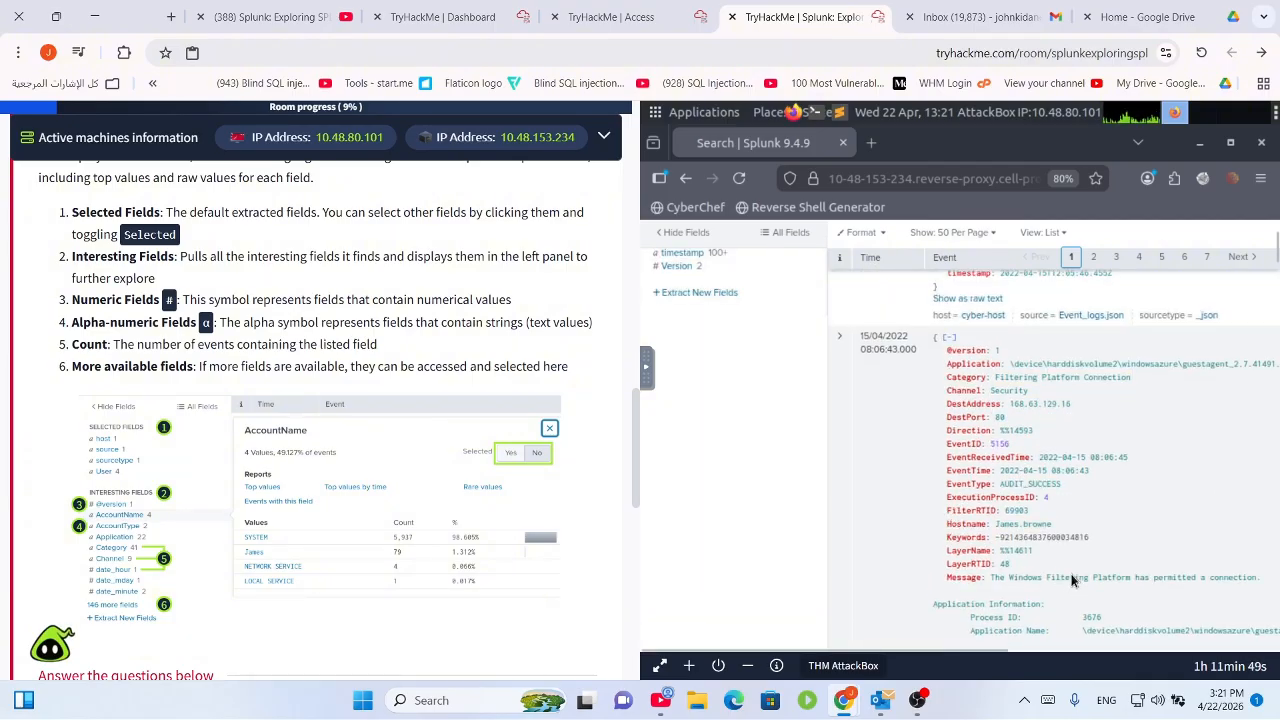
scroll(1060, 570, down, 10)
scroll(1042, 514, down, 5)
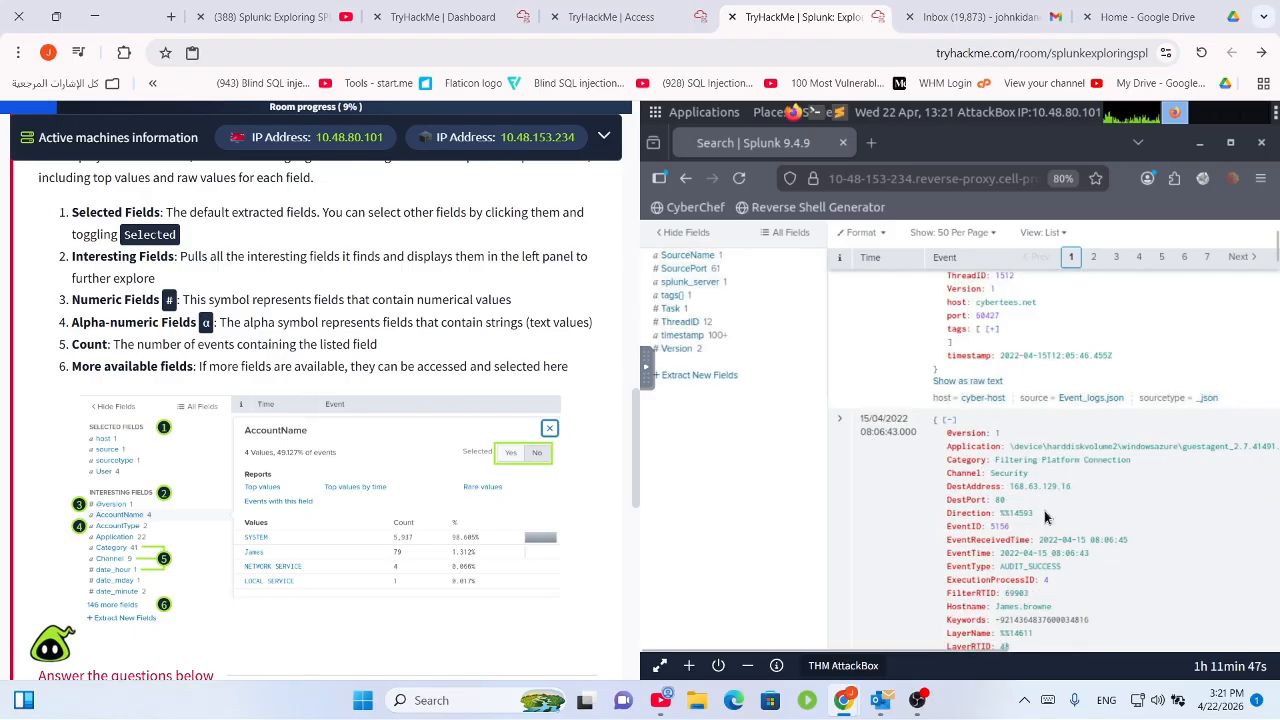
scroll(1054, 537, down, 5)
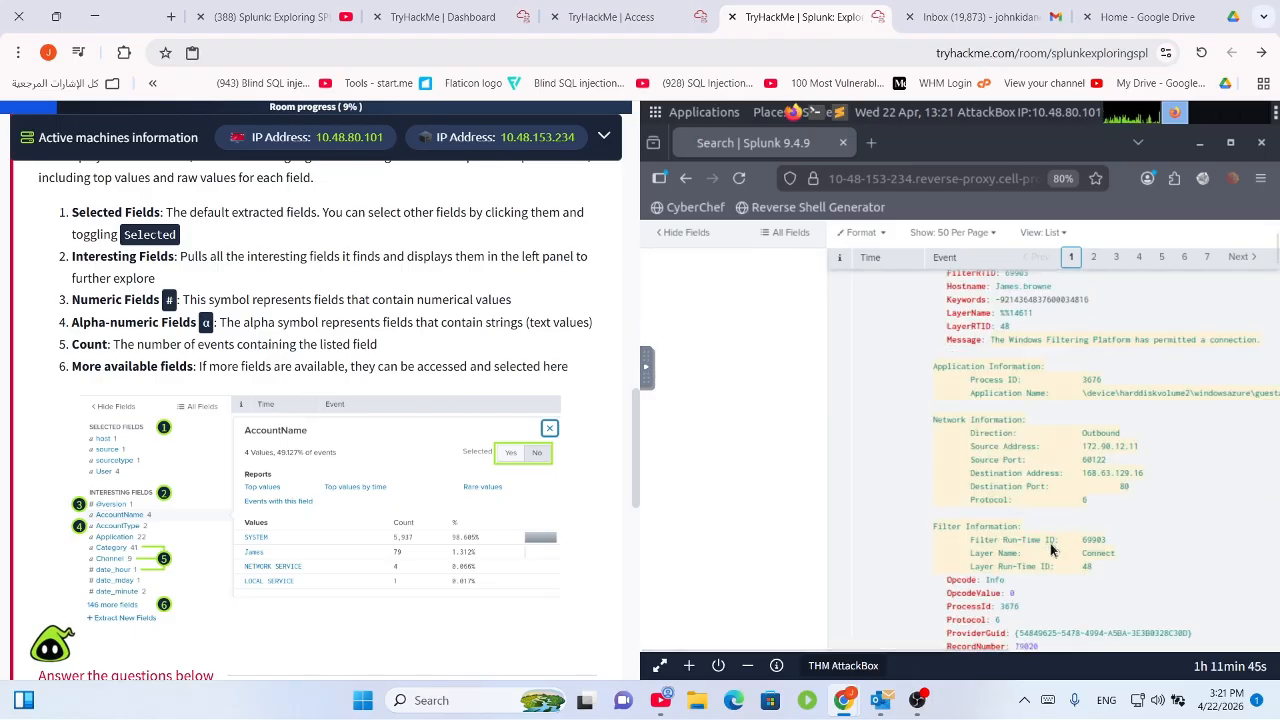
scroll(1045, 520, down, 3)
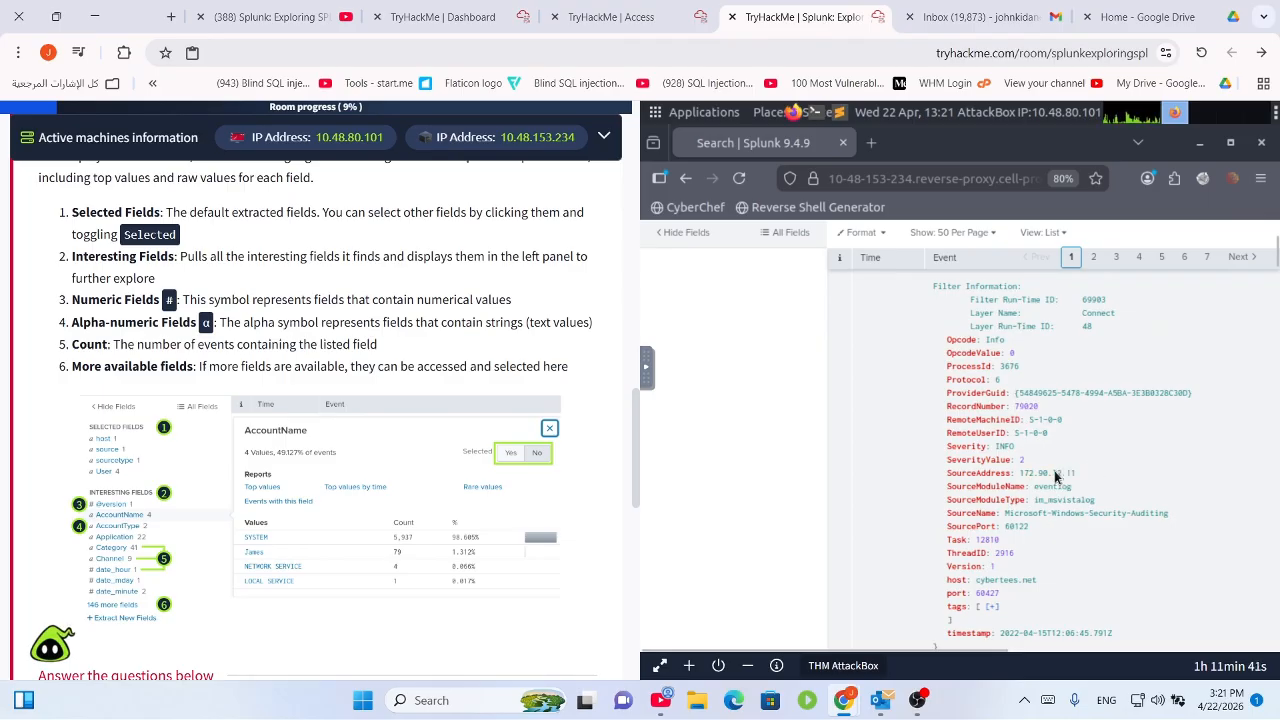
drag(1055, 471, 1024, 474)
scroll(381, 387, down, 5)
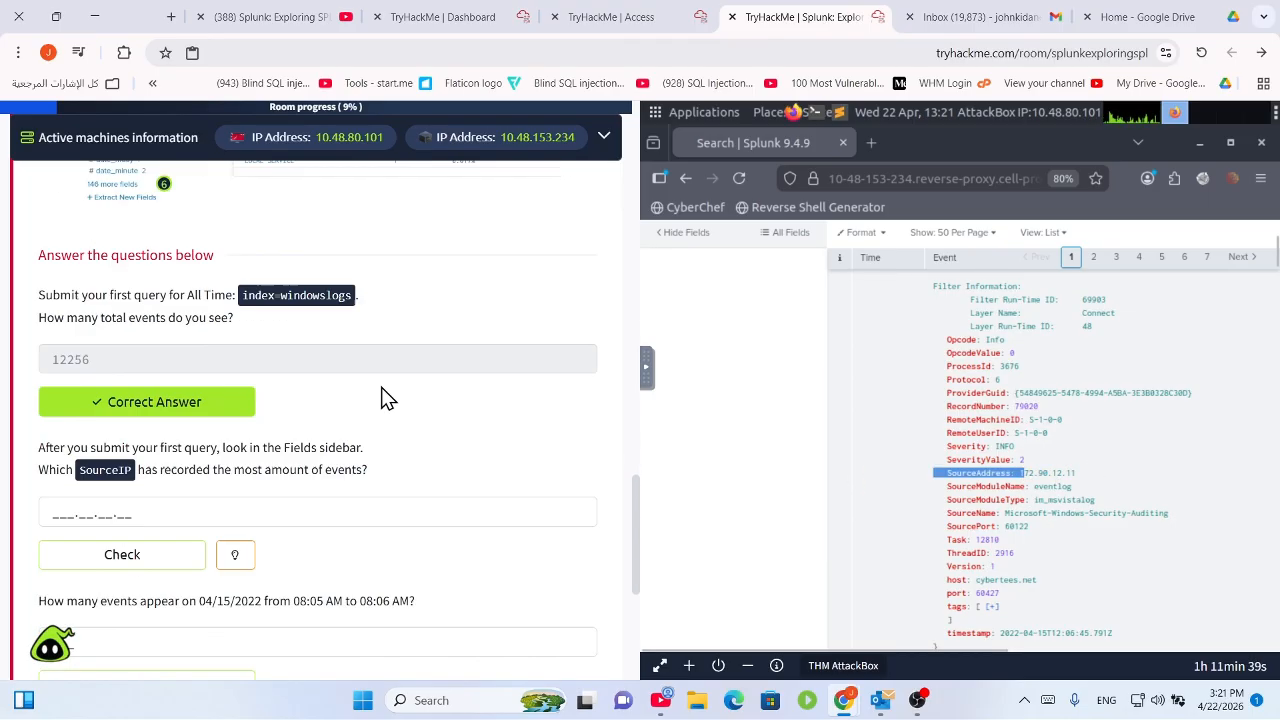
scroll(381, 387, down, 1)
scroll(214, 408, down, 2)
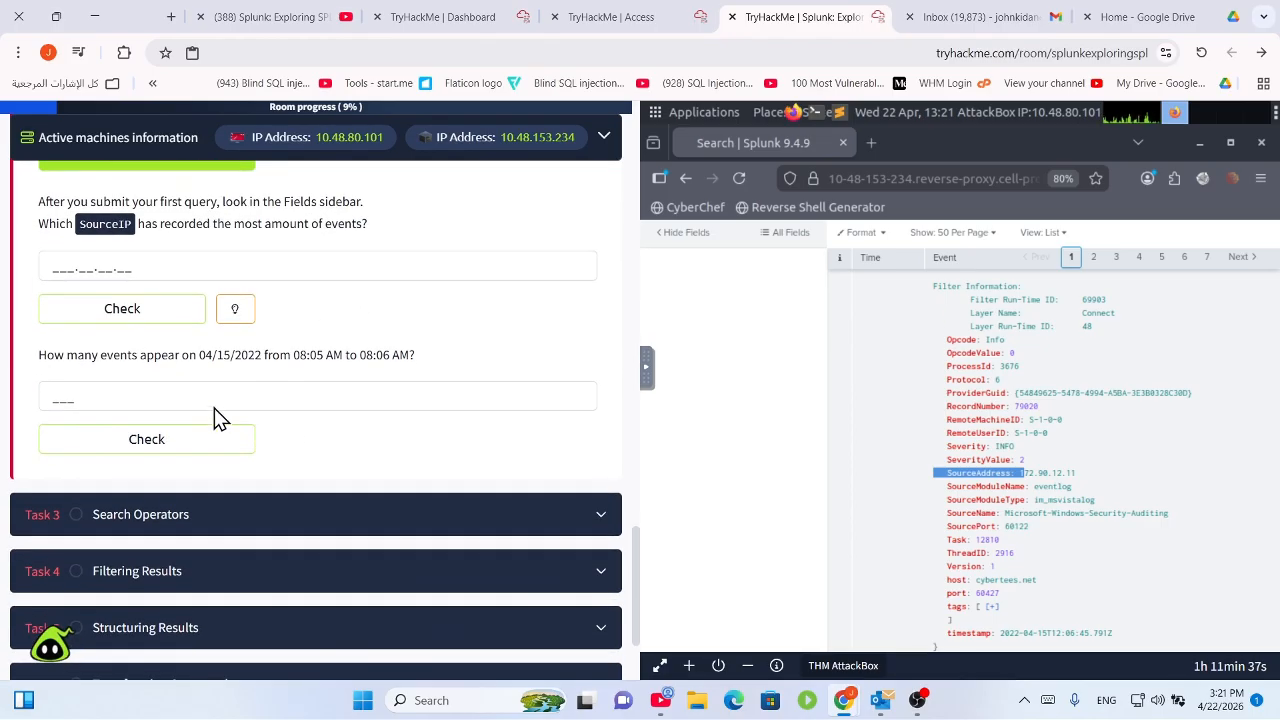
Copy the date 04/15/2022 from the question and scroll back up to the search bar.
drag(88, 356, 309, 350)
click(302, 361)
drag(224, 358, 199, 356)
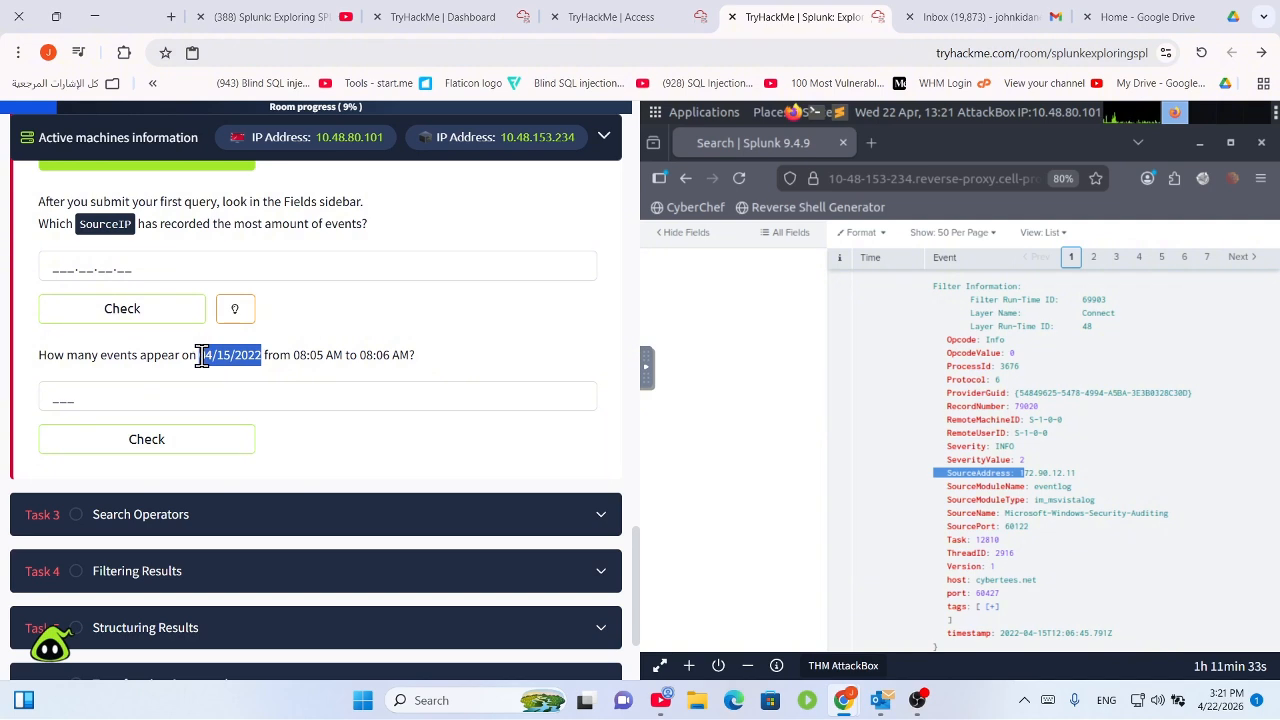
right_click(221, 355)
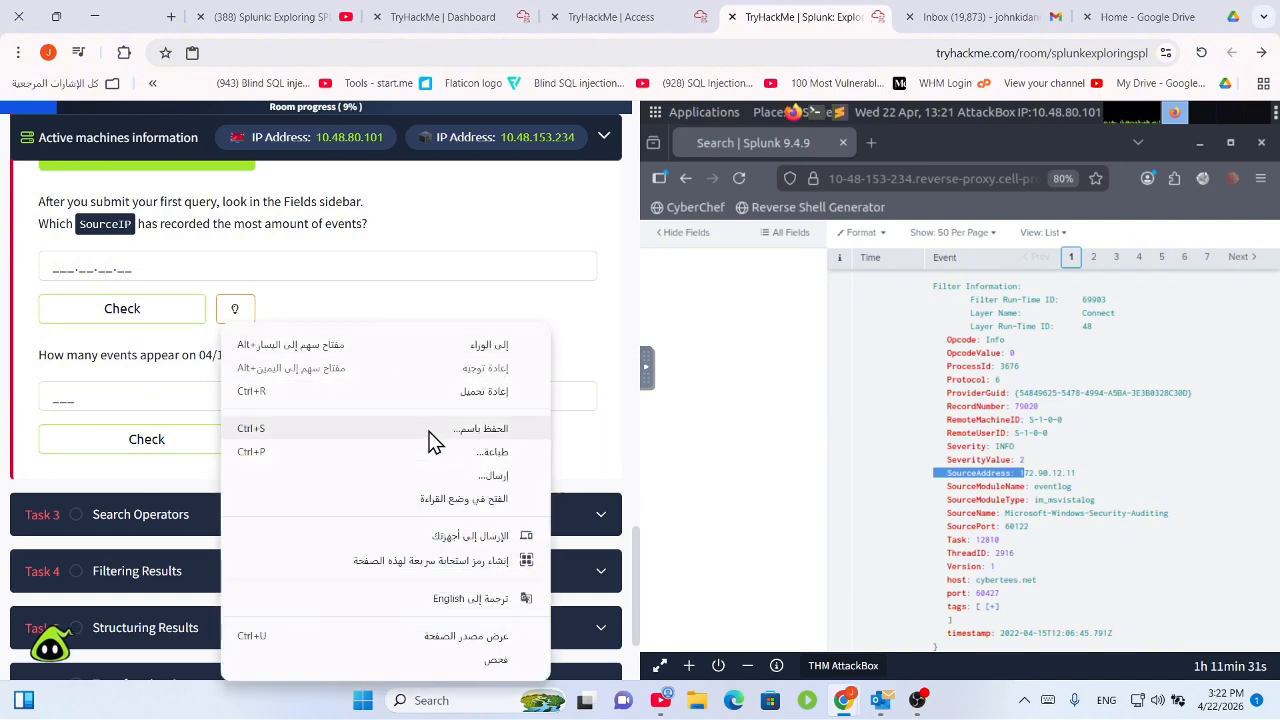
click(209, 354)
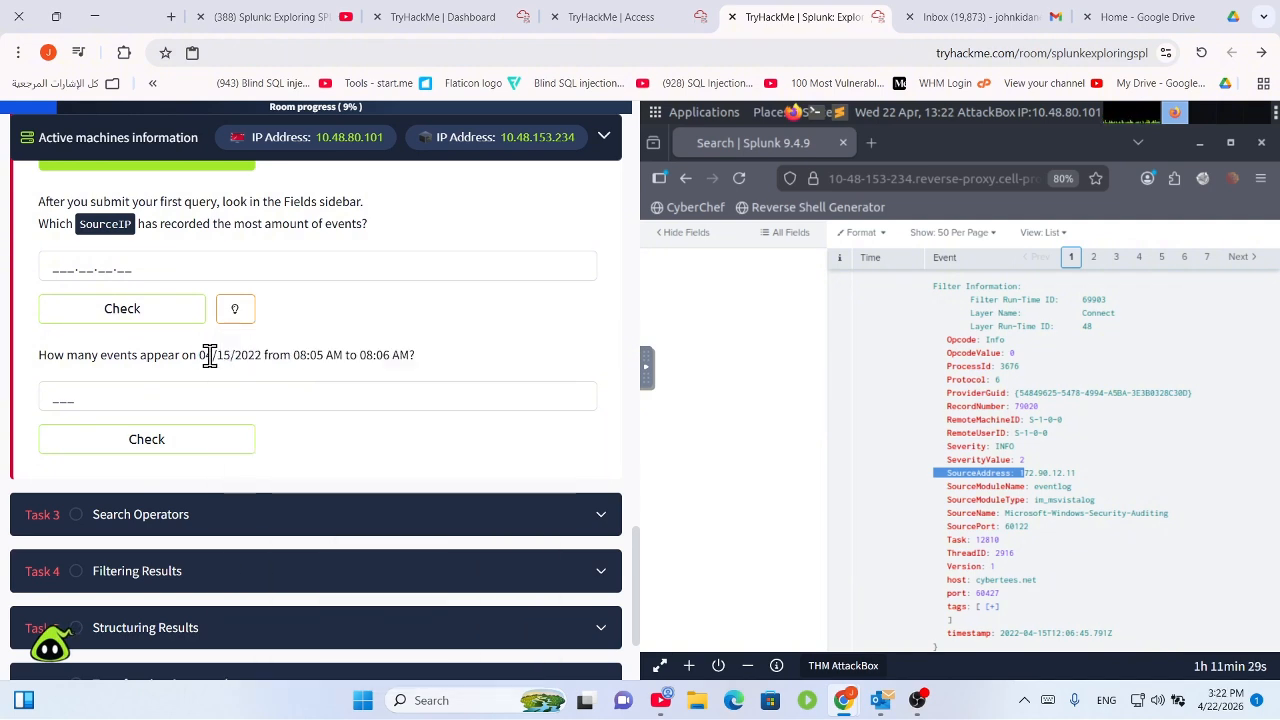
mouse_move(206, 355)
mouse_down()
mouse_move(260, 357)
mouse_move(195, 357)
mouse_up()
right_click(203, 366)
click(192, 354)
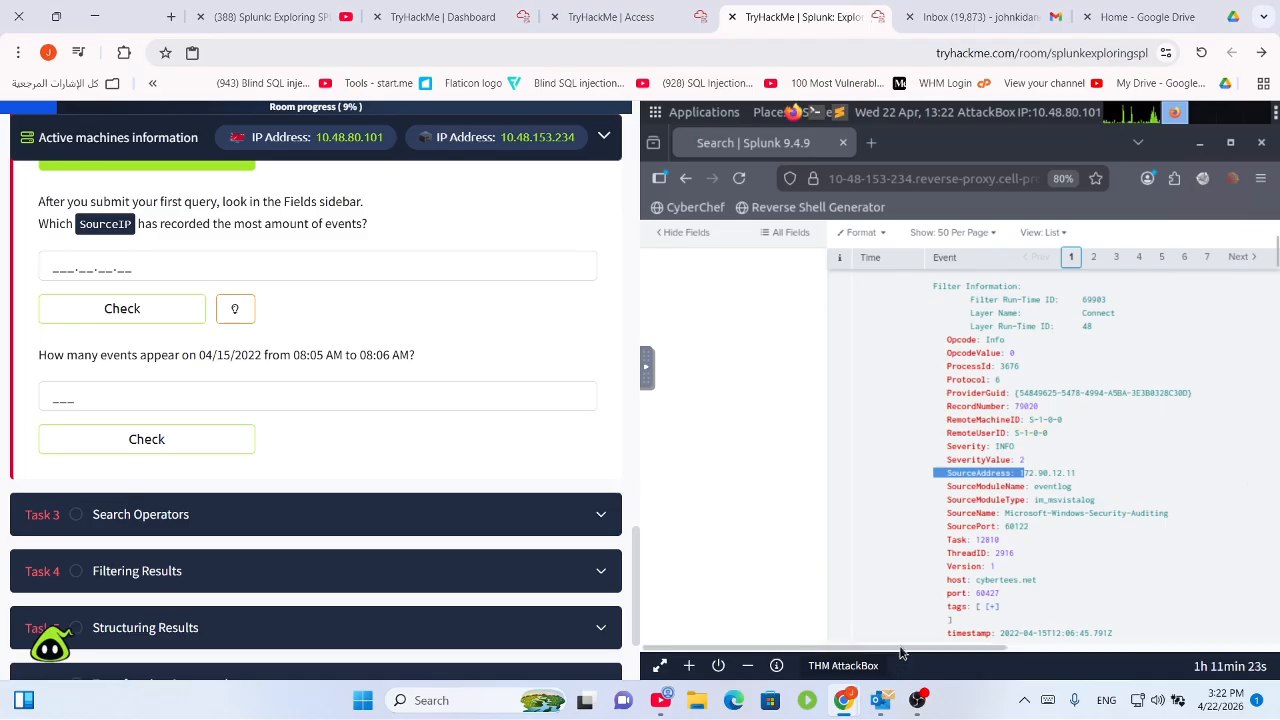
drag(990, 649, 1266, 668)
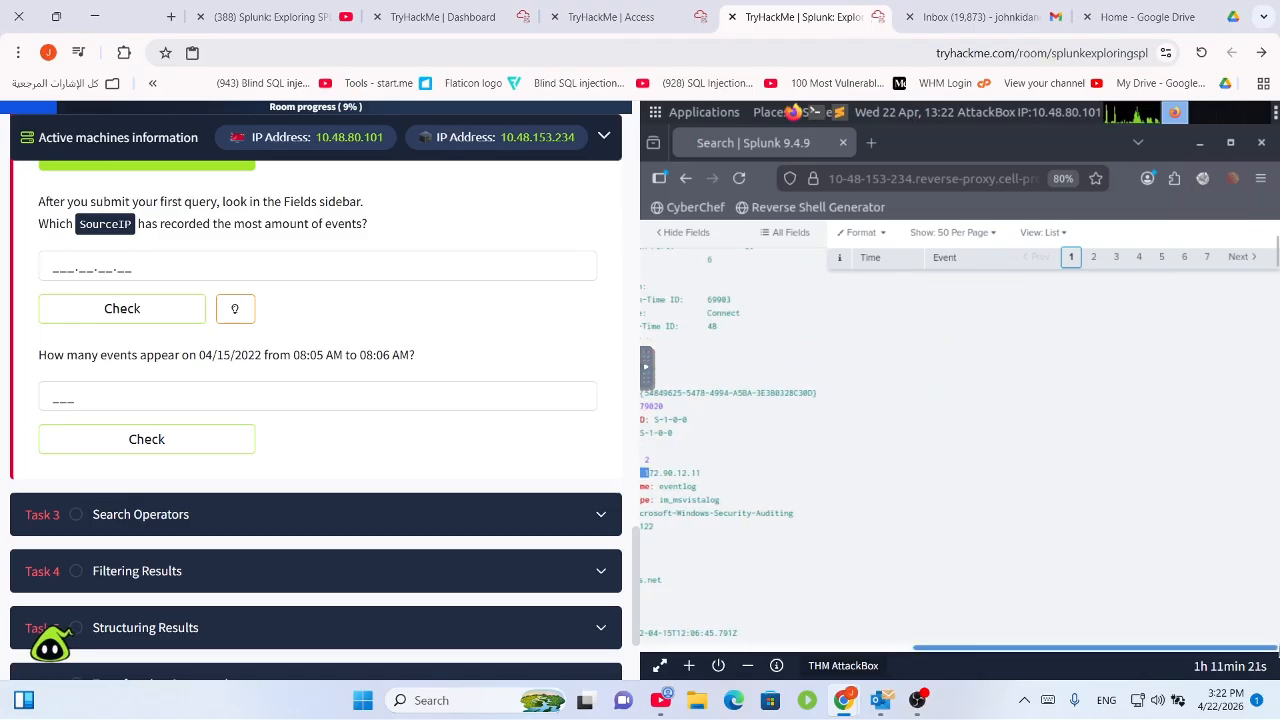
scroll(1196, 484, up, 4)
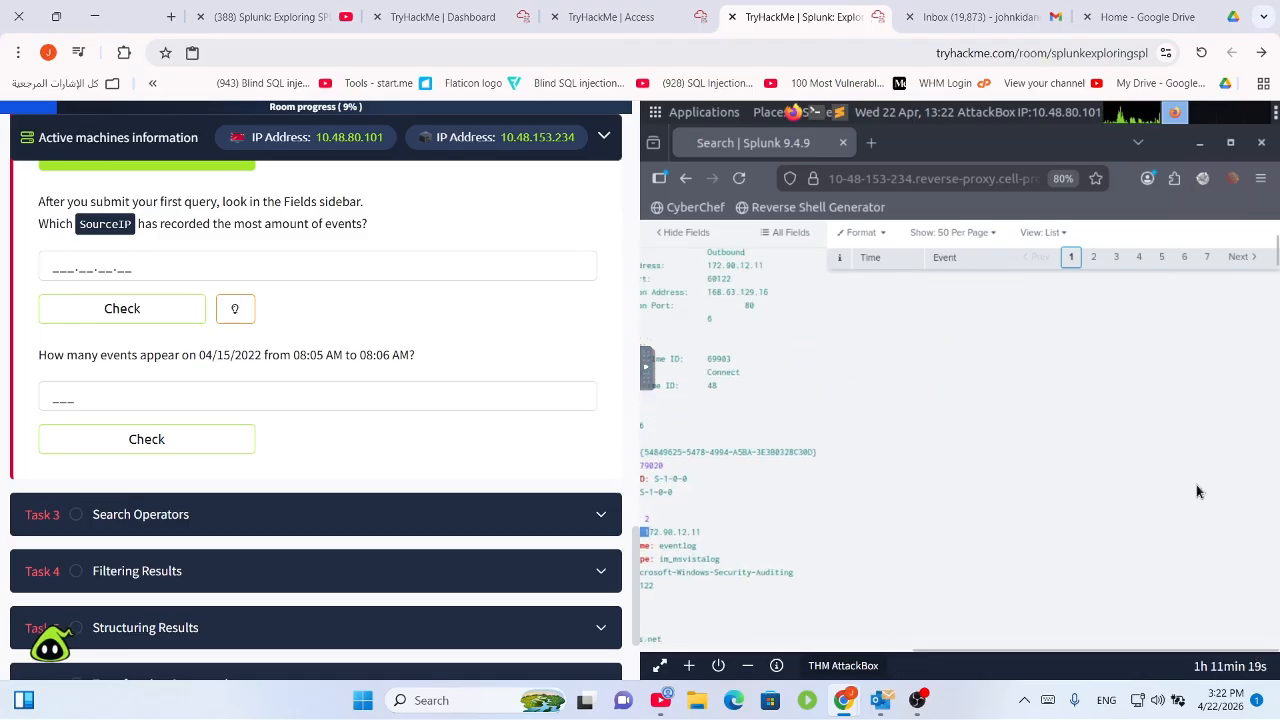
scroll(1206, 490, up, 5)
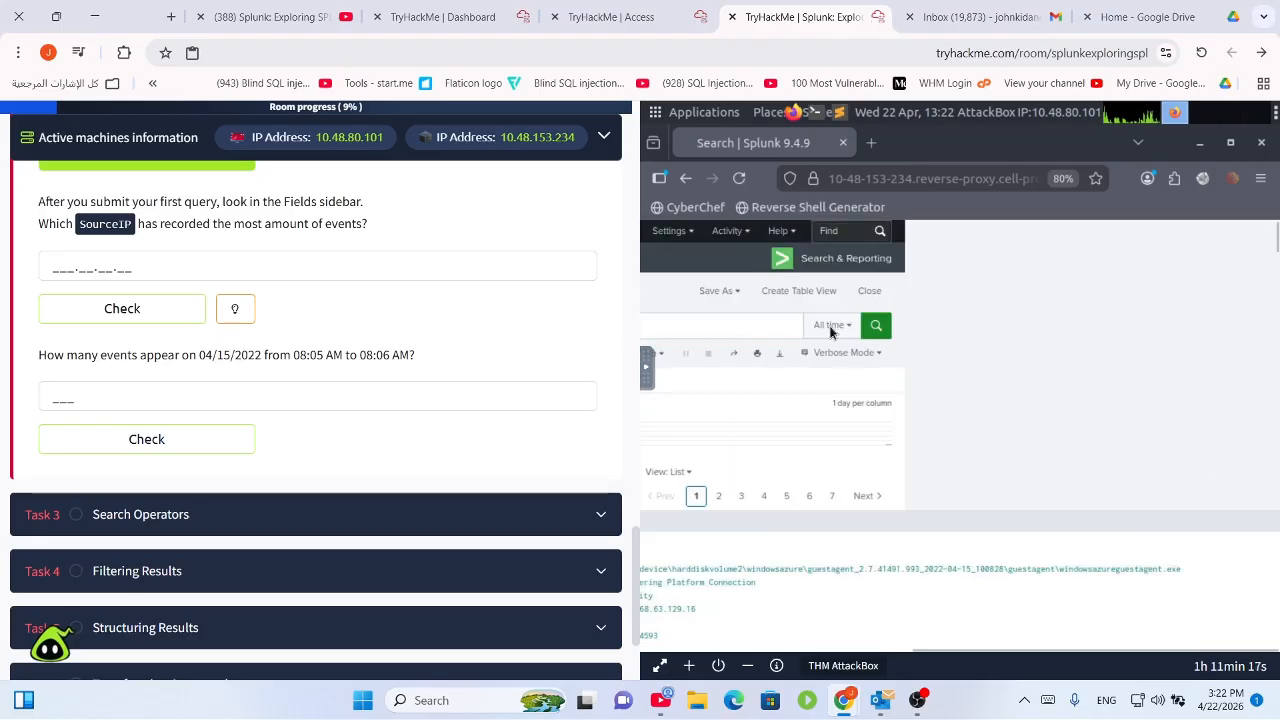
Expand the time picker's Date & Time Range and Advanced sections to reach Earliest and Latest.
click(841, 331)
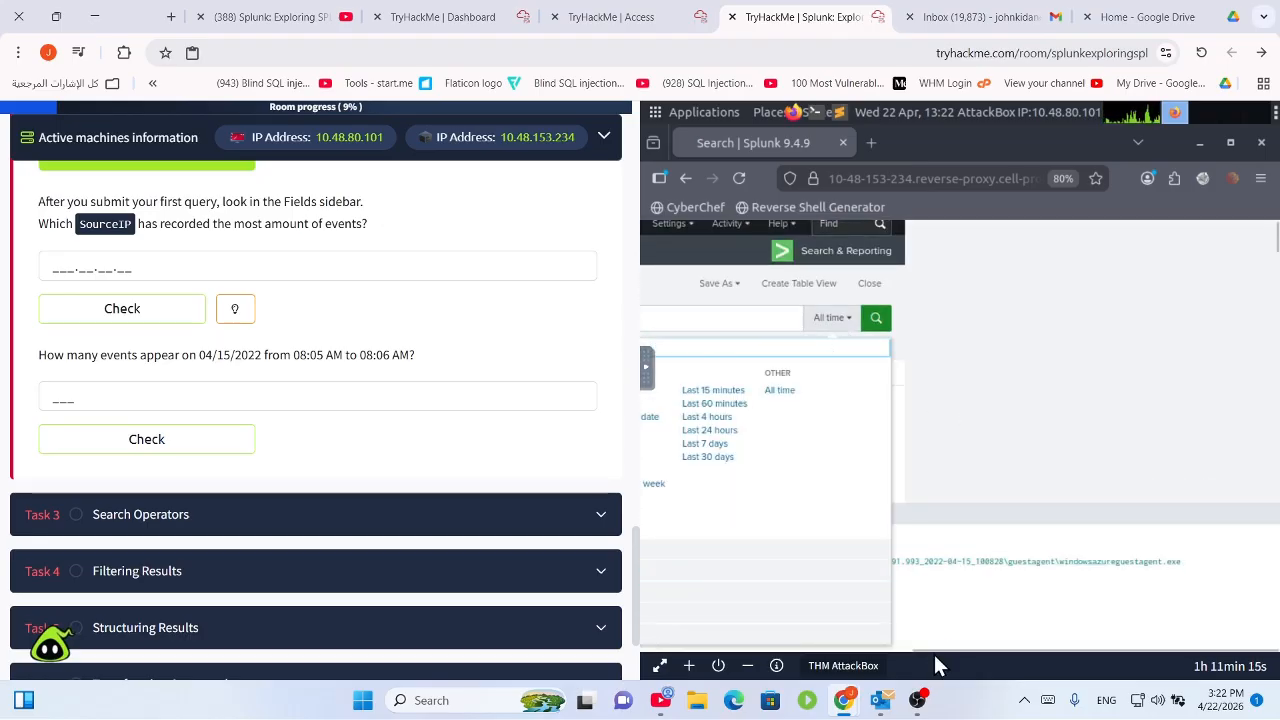
drag(936, 649, 797, 643)
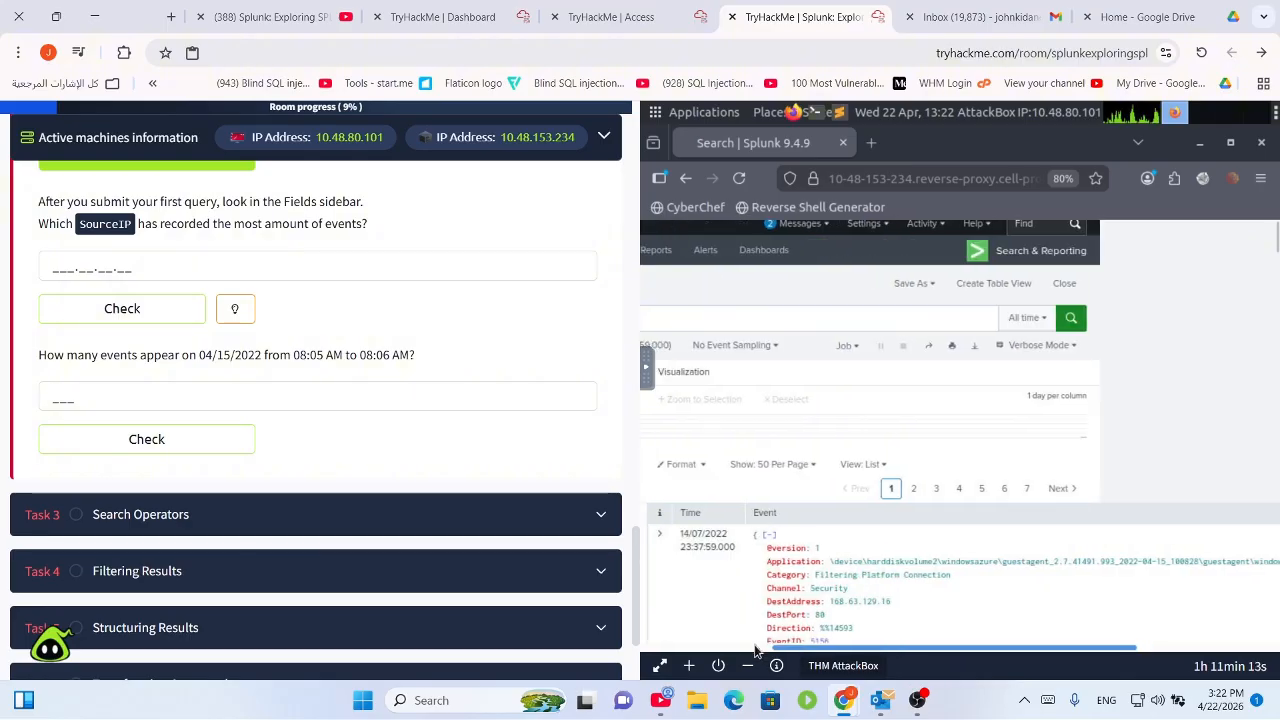
click(1097, 318)
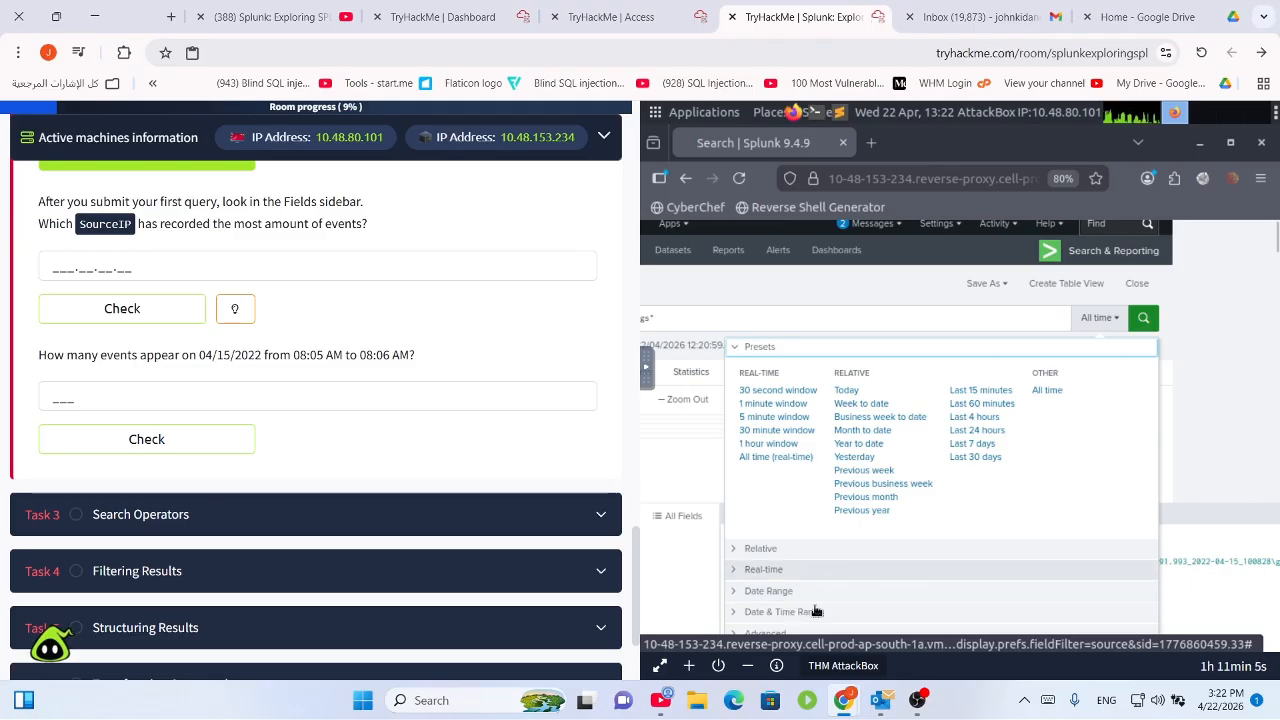
scroll(814, 615, down, 2)
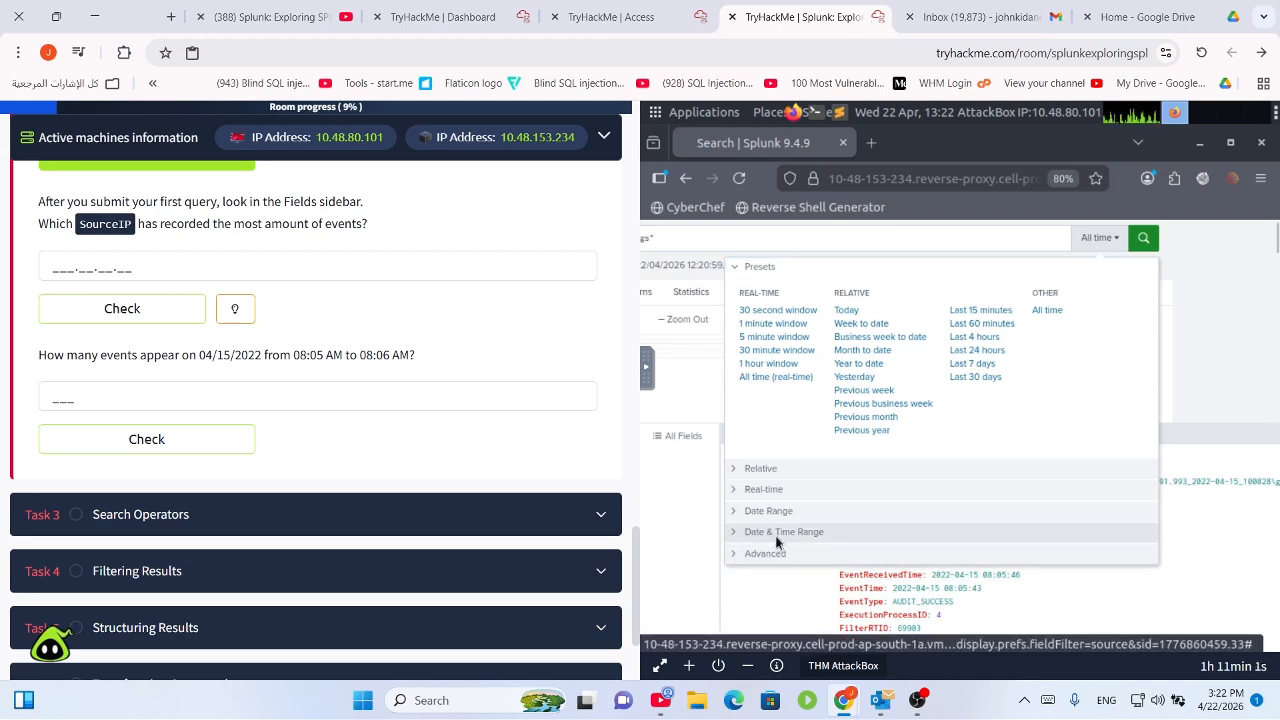
click(775, 535)
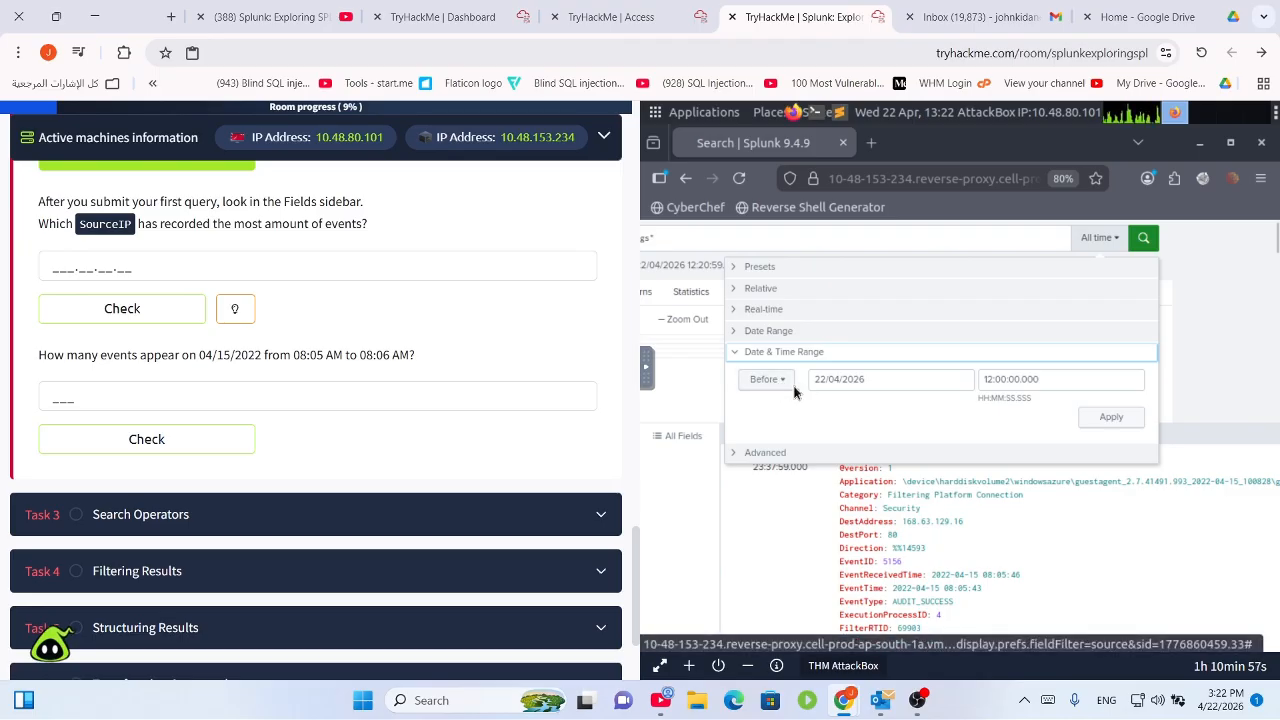
click(770, 384)
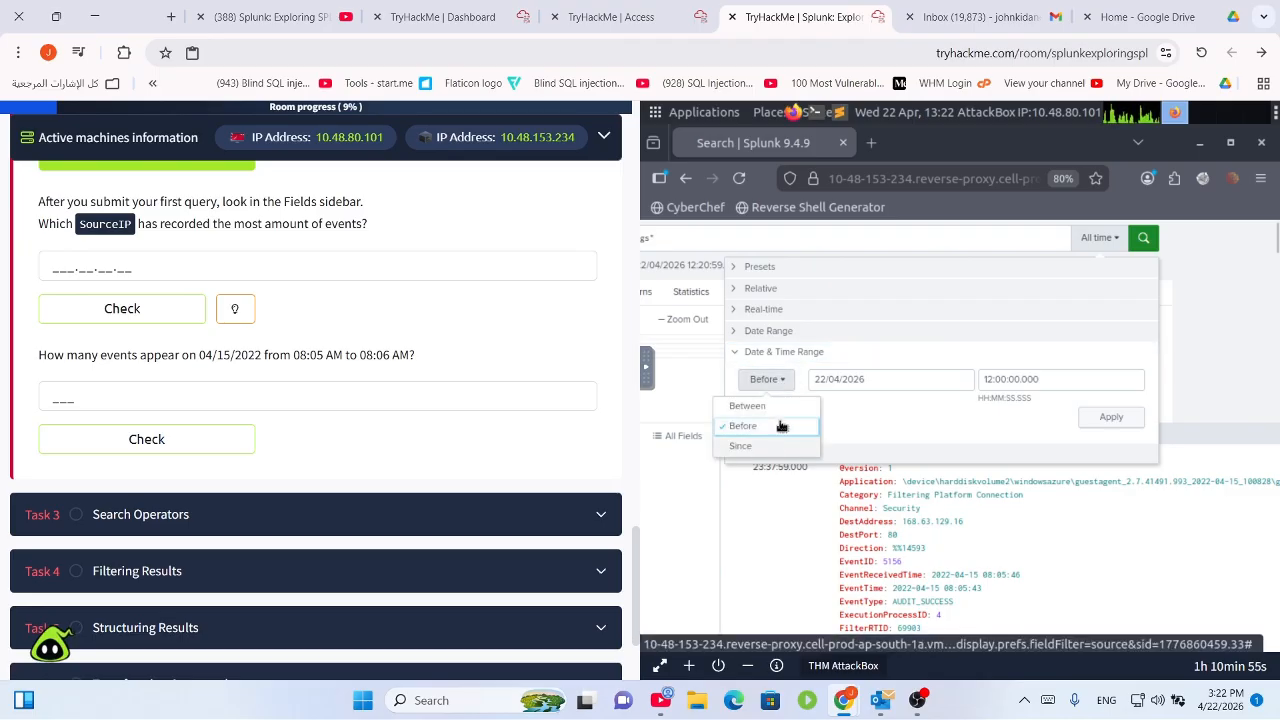
click(872, 432)
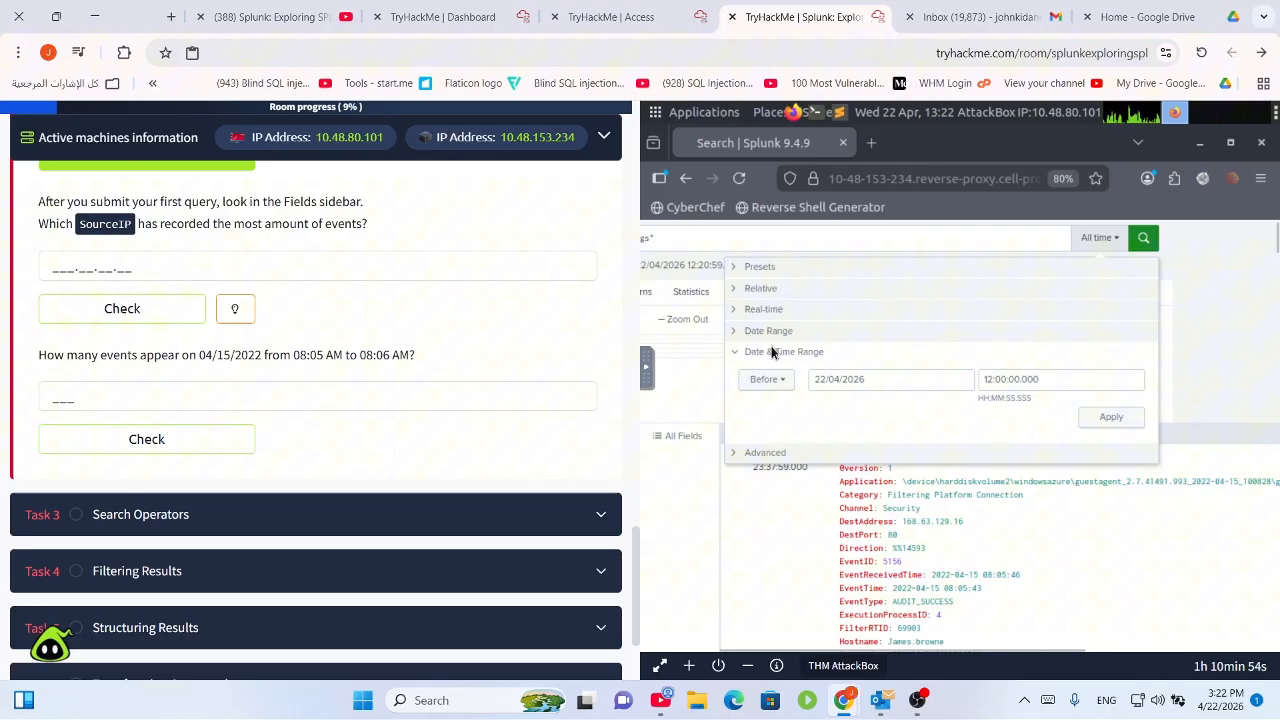
click(770, 452)
click(807, 417)
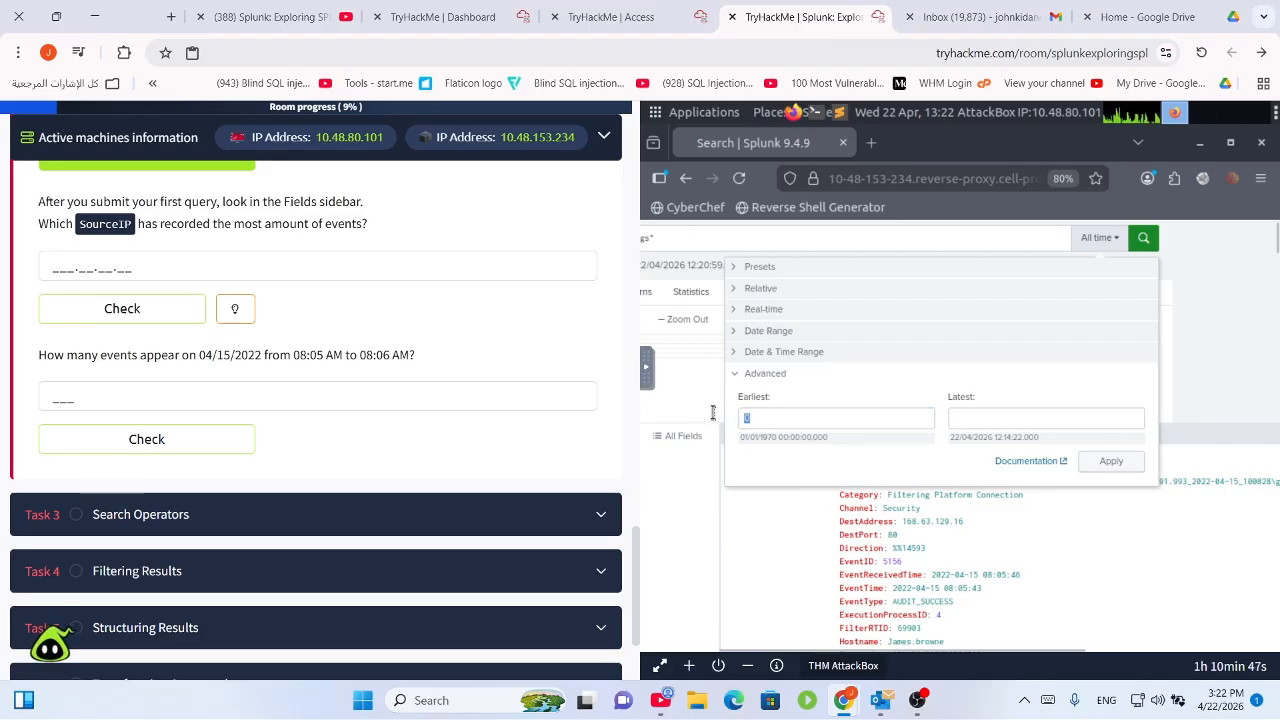
Enter 04/15/2022 08:05 as Earliest and copy it into Latest as 08:06.
double_click(748, 416)
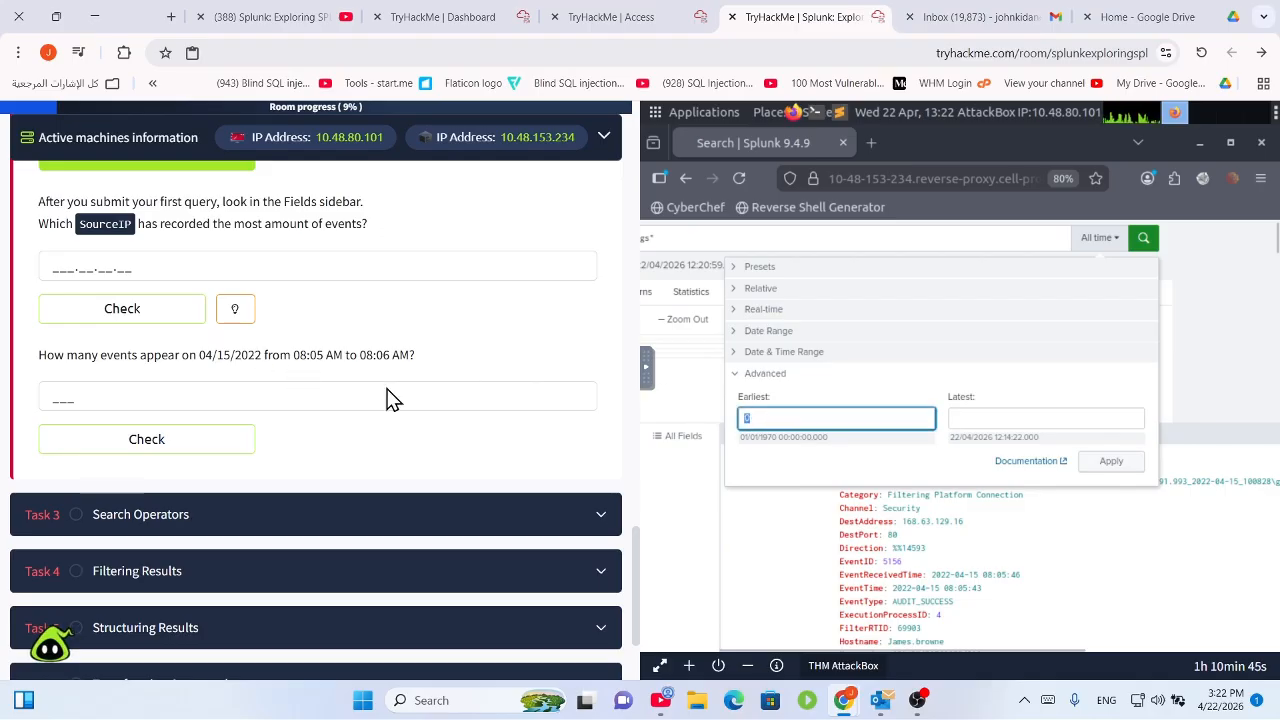
key(BackSpace)
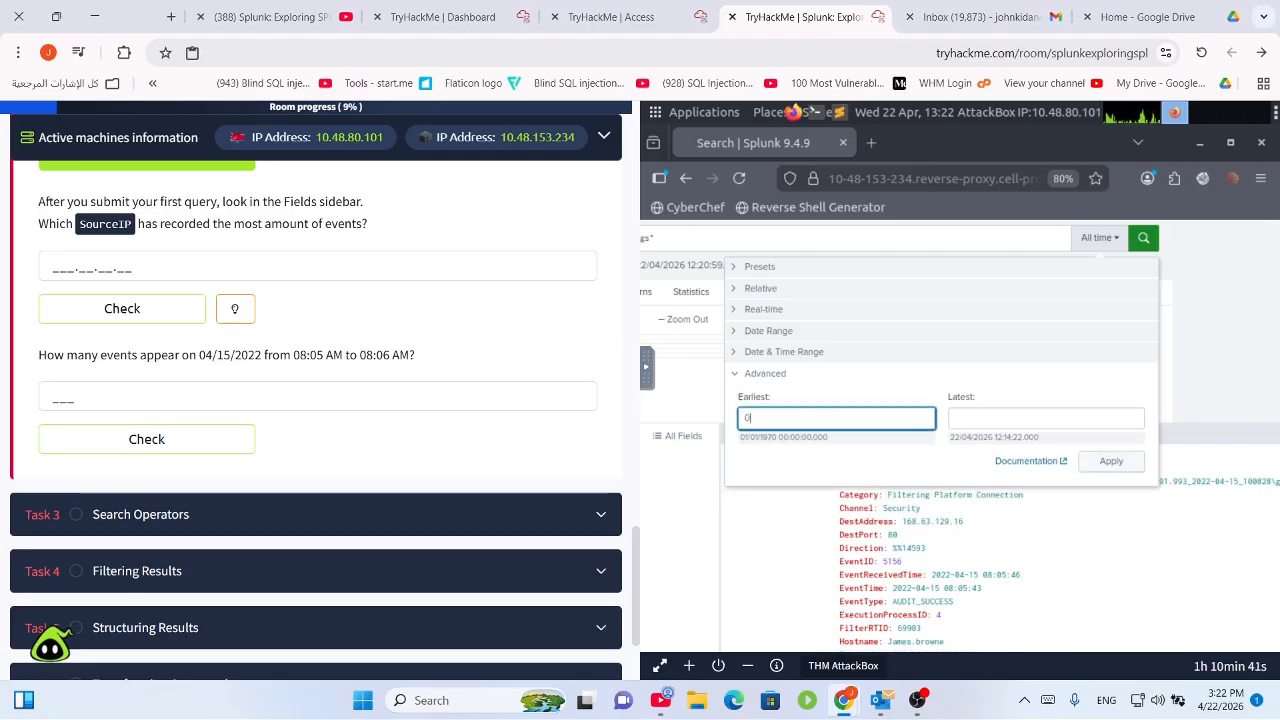
text(04/15/2022 08:05)
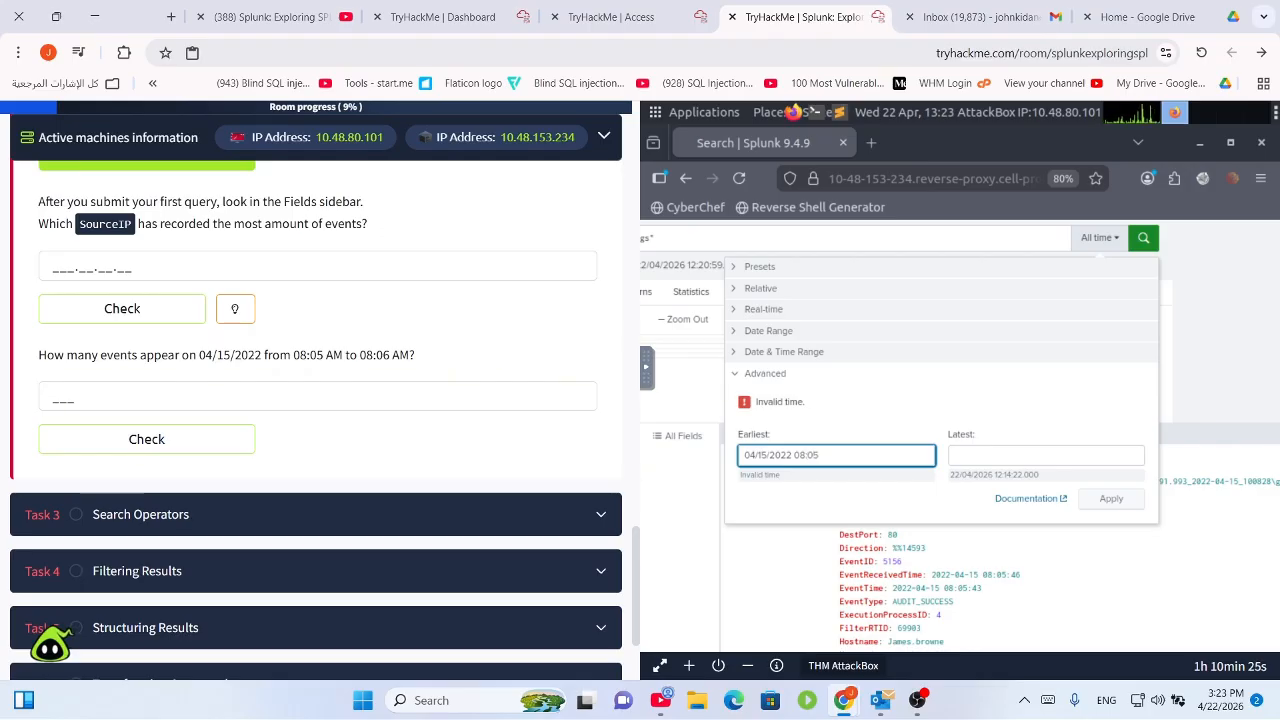
scroll(857, 488, down, 2)
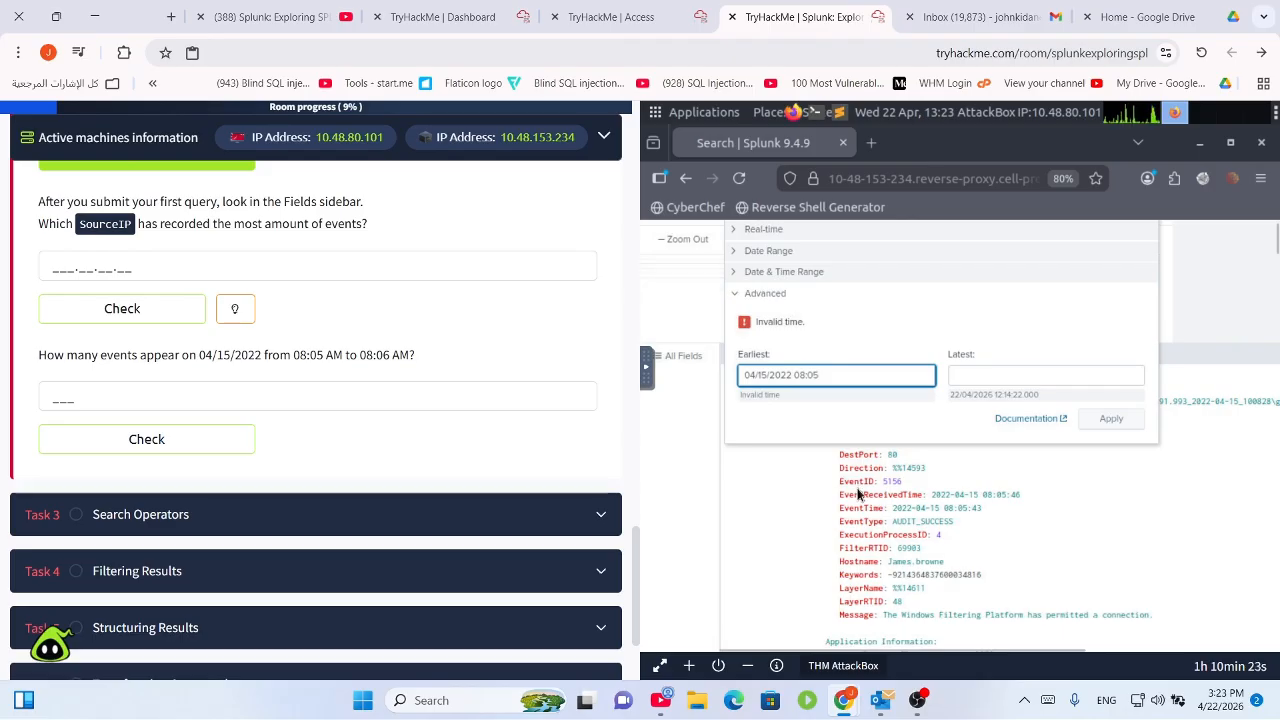
key(ctrl+a)
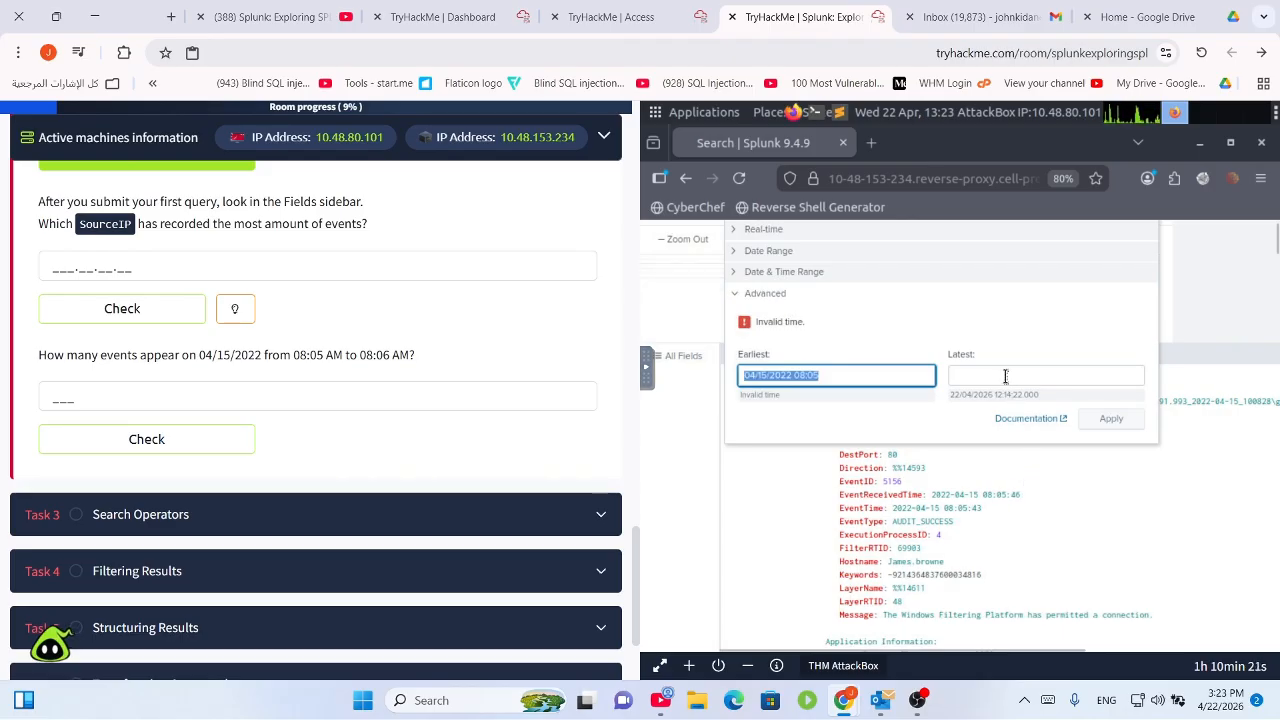
click(1005, 376)
key(ctrl+v)
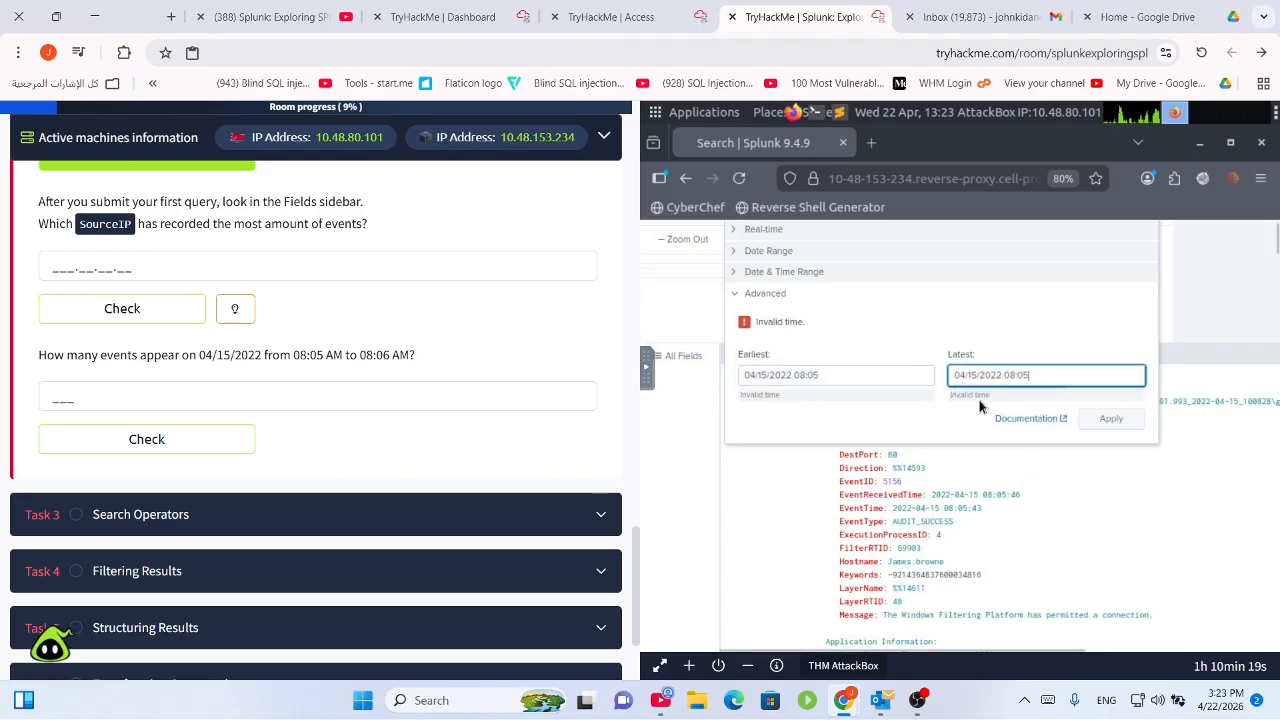
text(6)
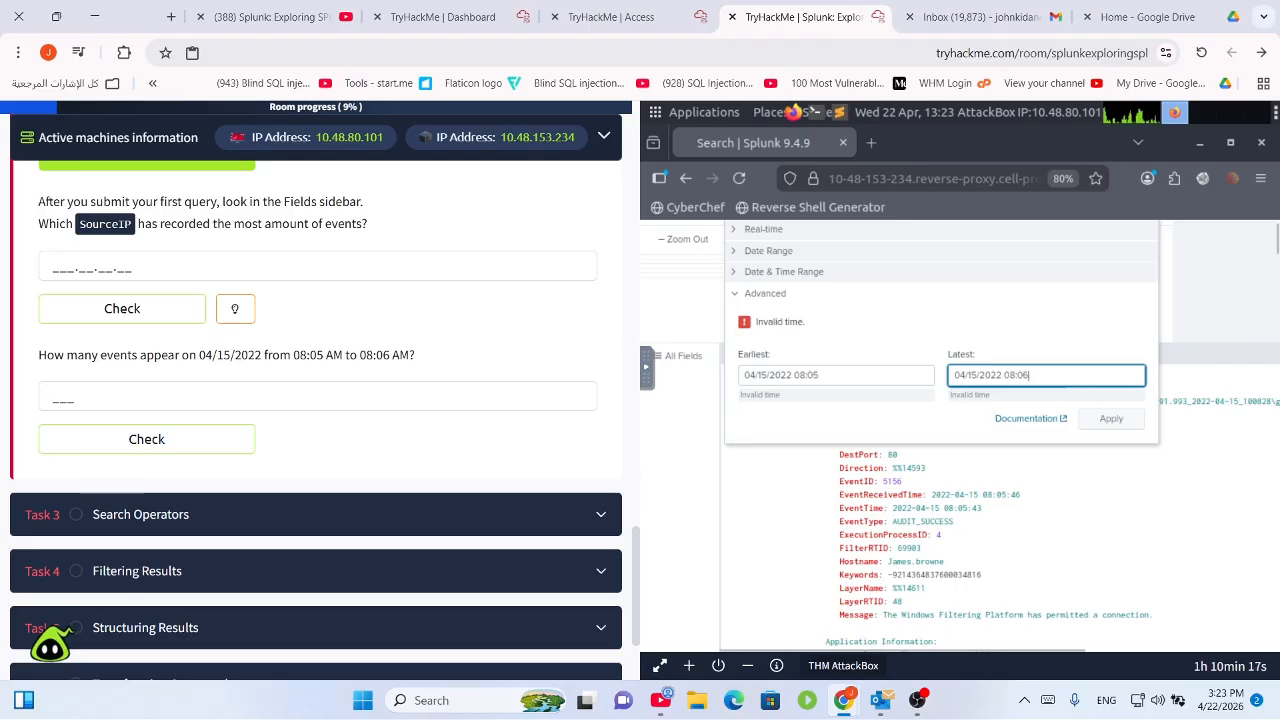
Append :00 seconds to both times, giving 08:05:00 and 08:06:00.
triple_click(853, 380)
click(867, 378)
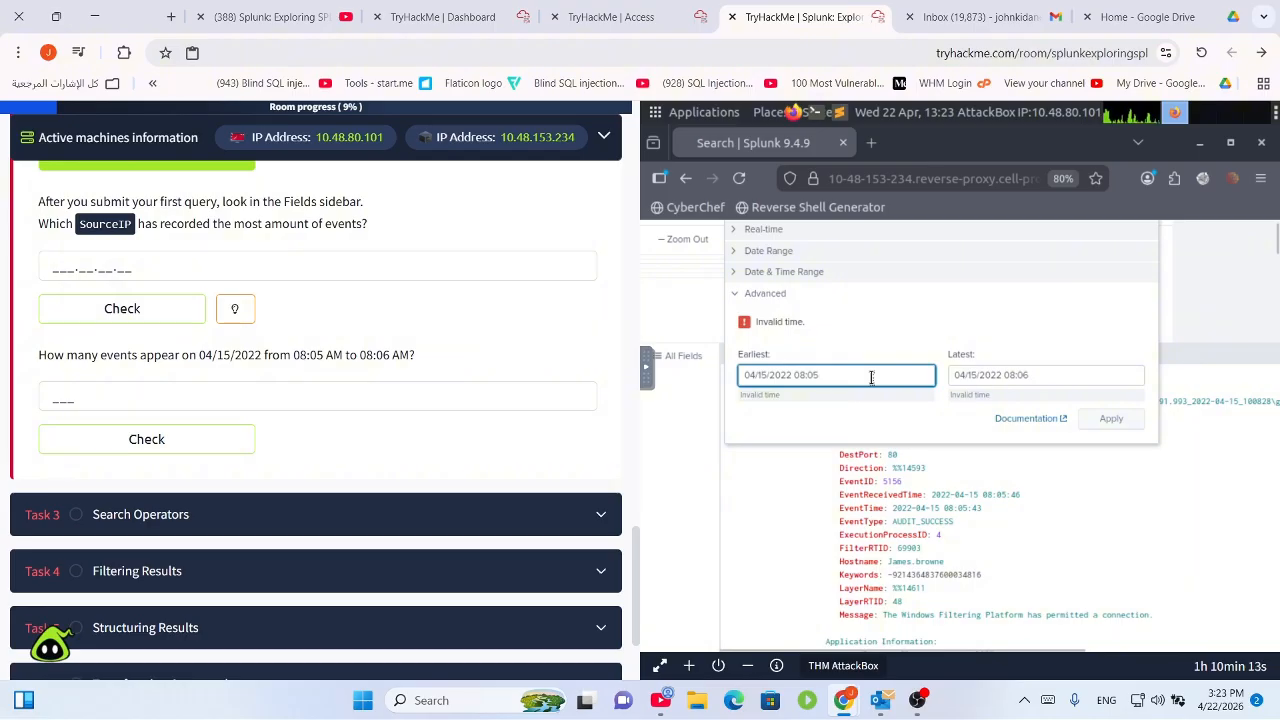
text(:00)
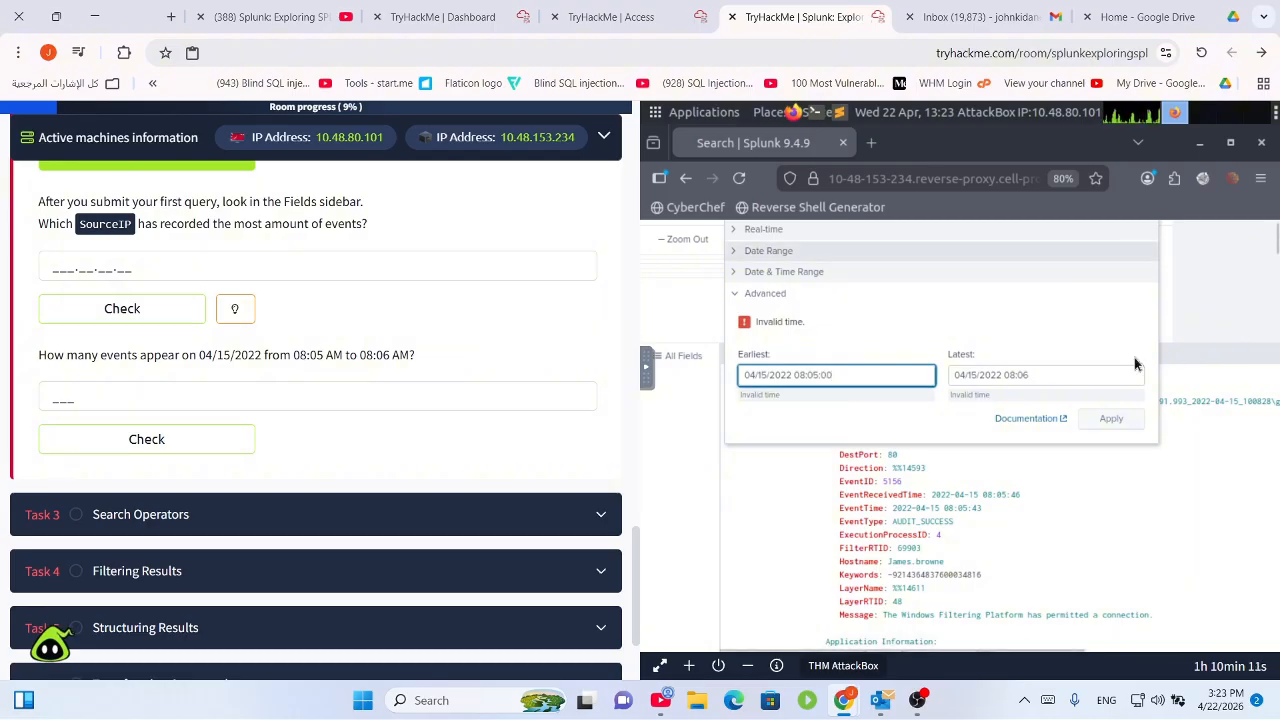
click(1064, 375)
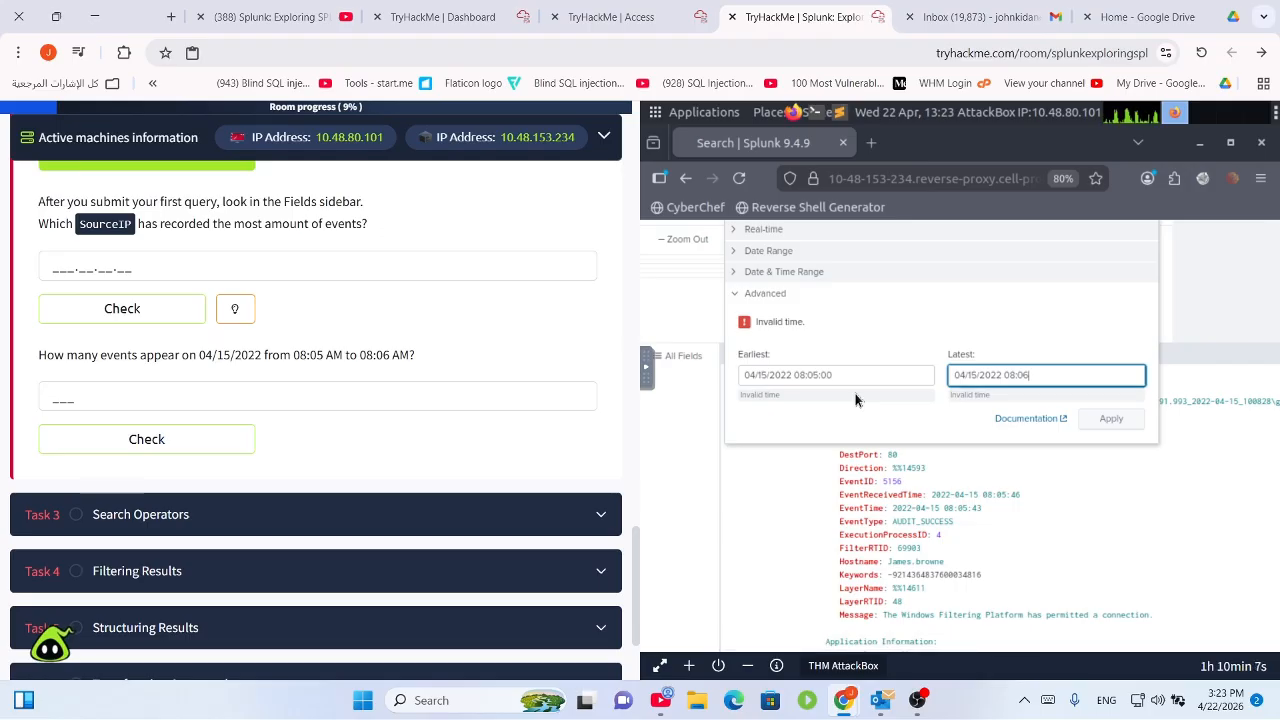
text(:00)
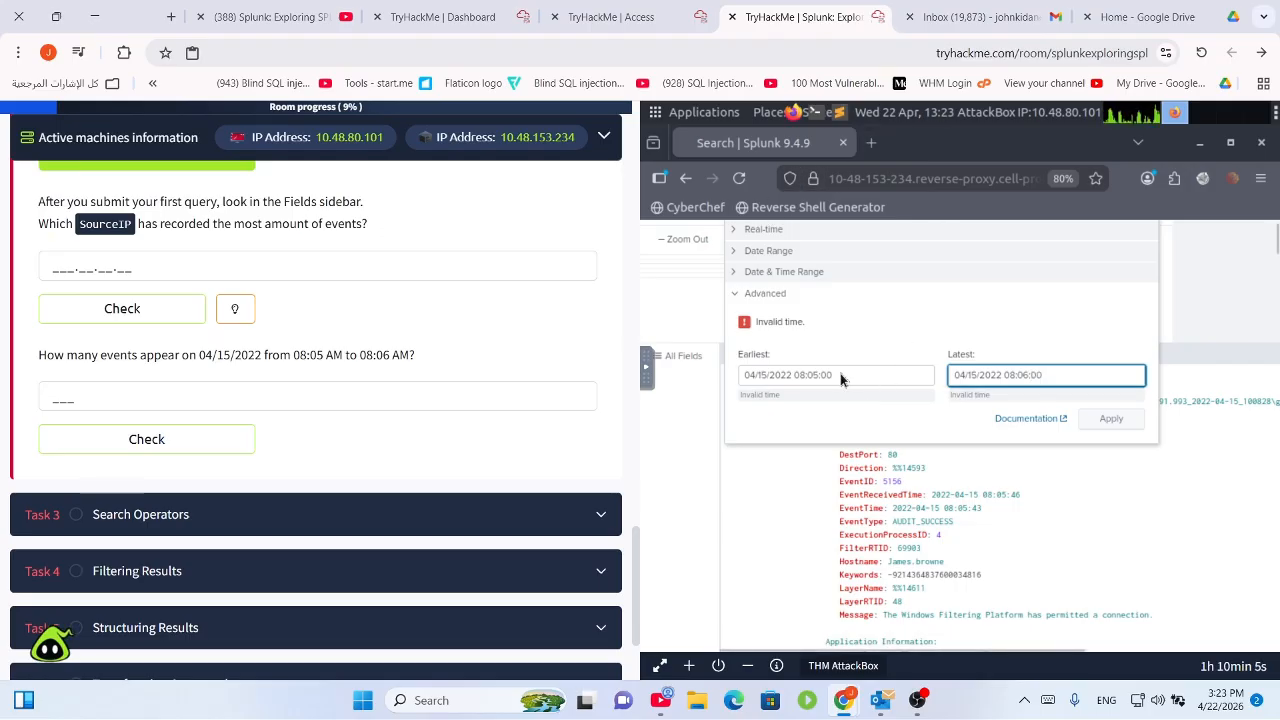
click(780, 377)
key(ctrl+a)
key(ctrl+c)
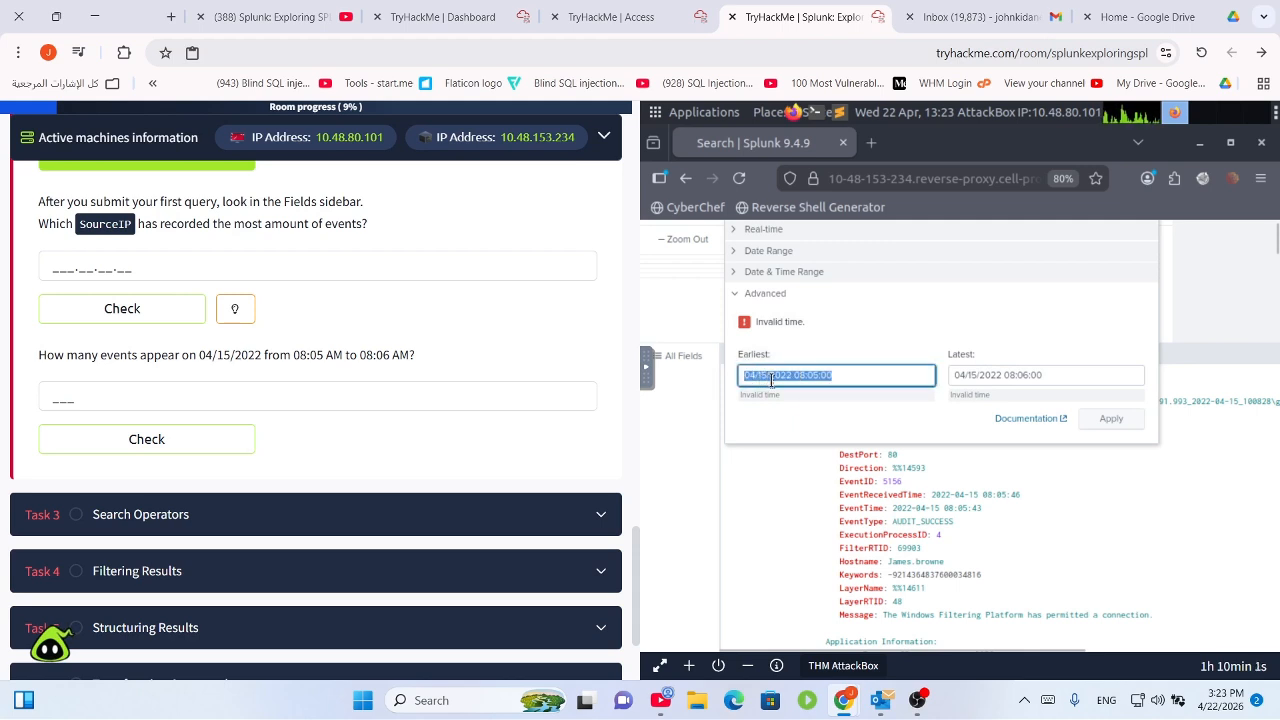
Re-paste the Earliest value and try moving the month after the day.
key(BackSpace)
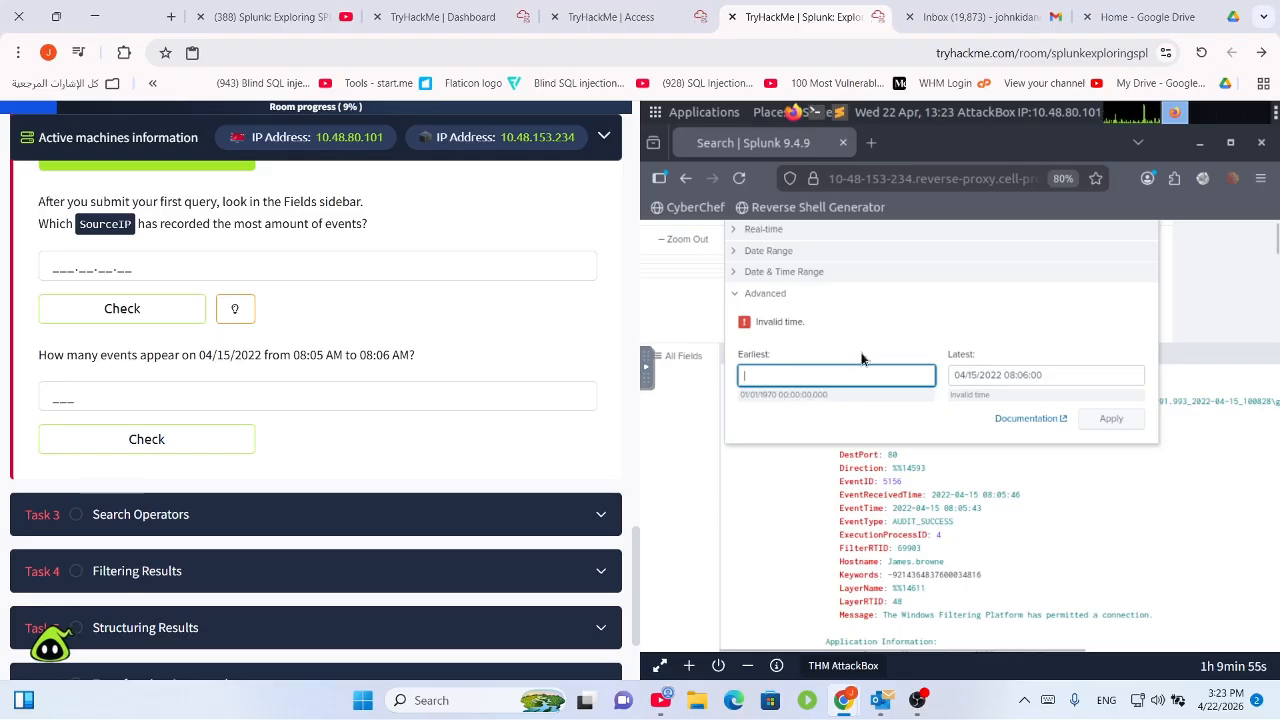
key(ctrl+v)
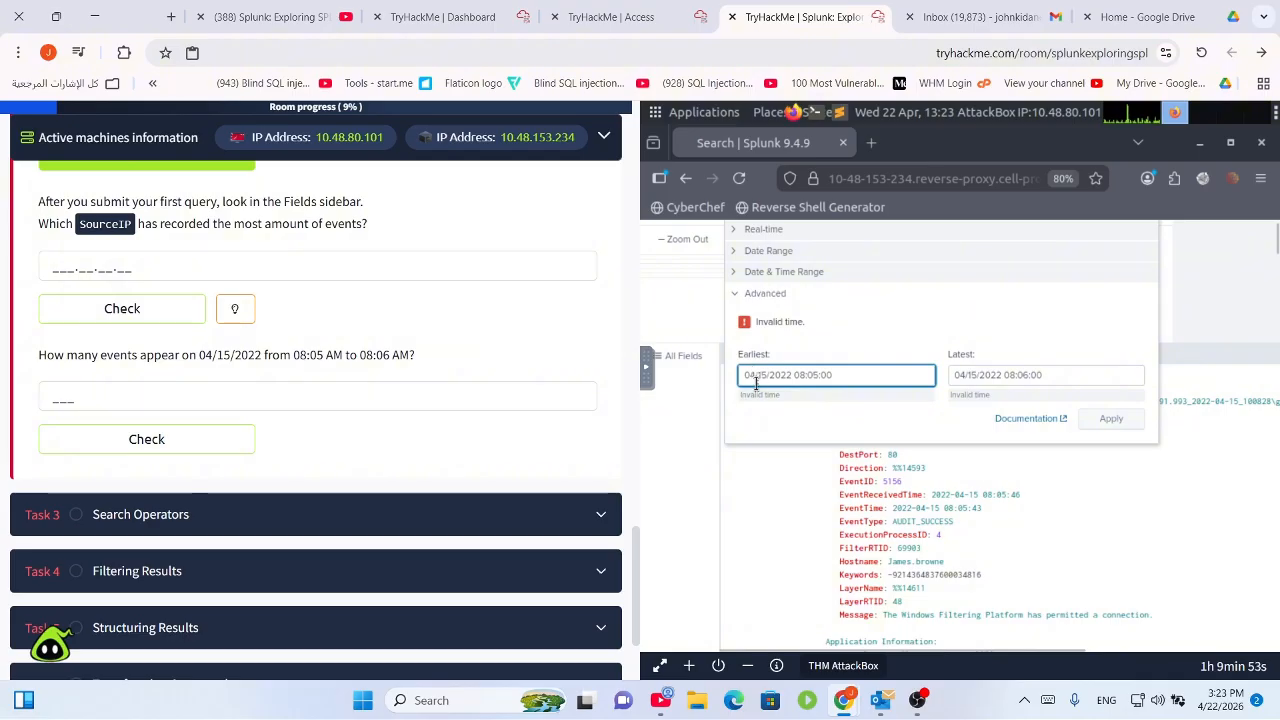
click(757, 380)
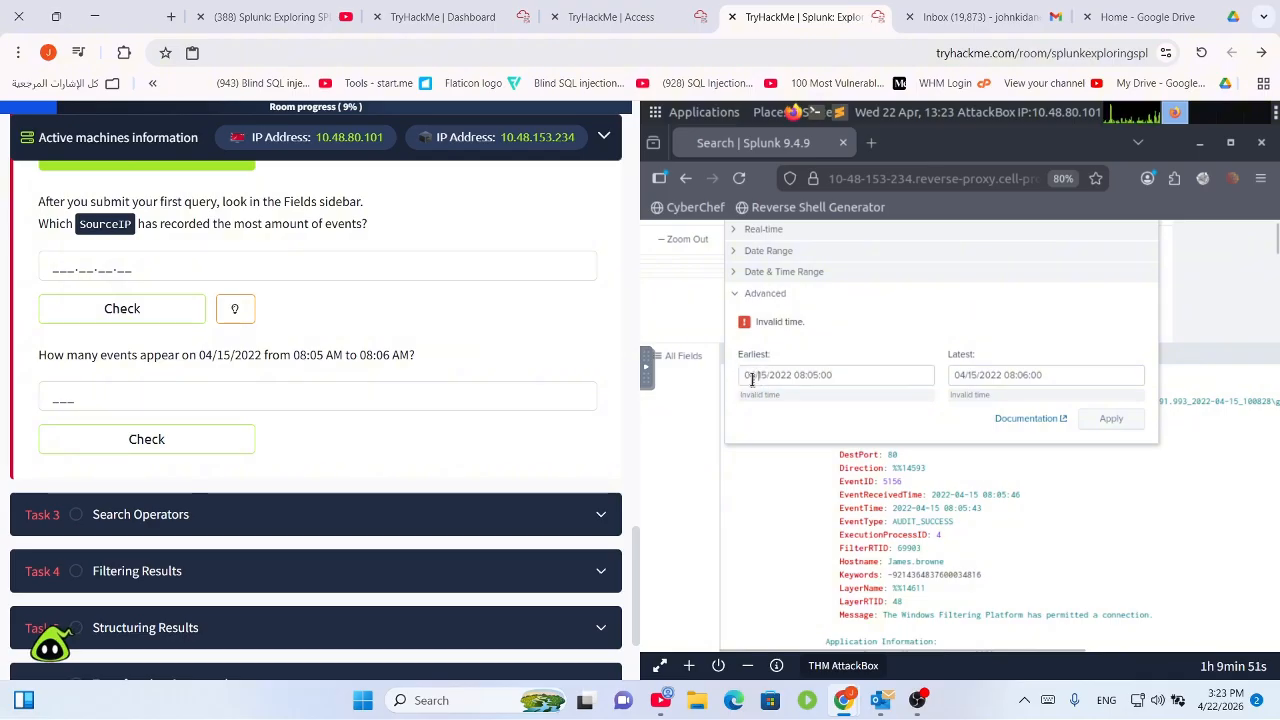
drag(743, 380, 741, 380)
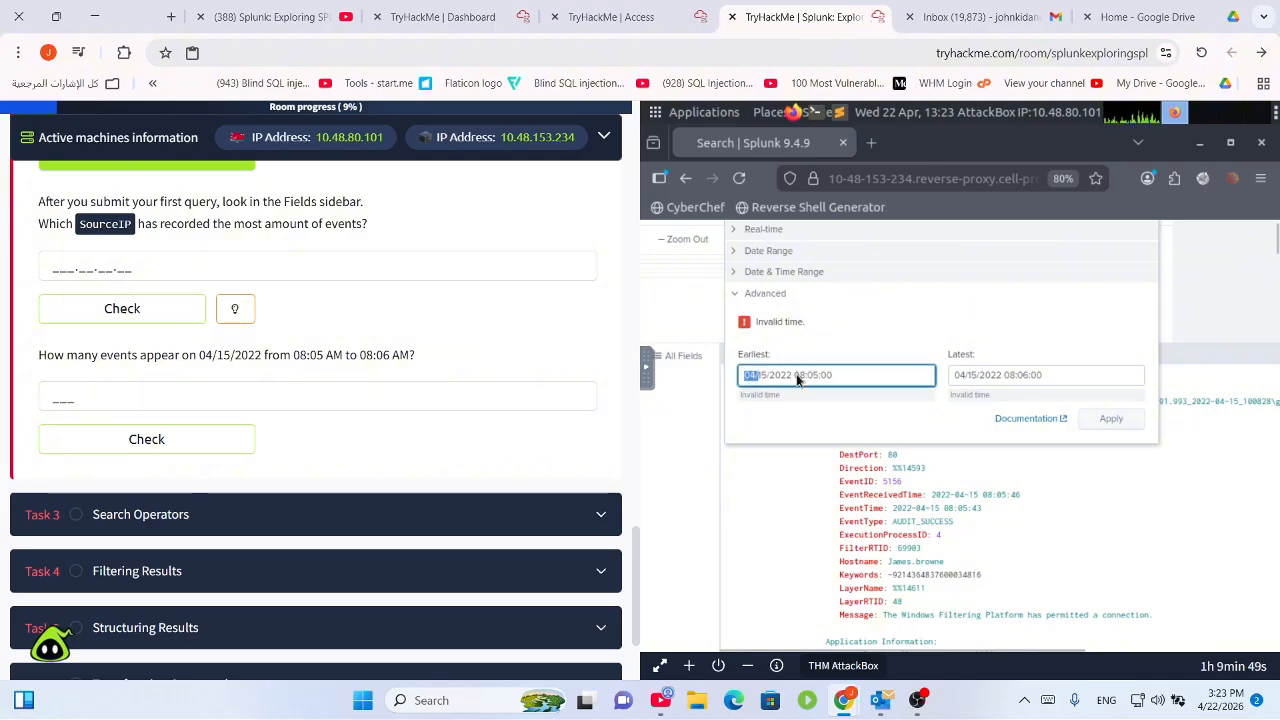
key(BackSpace)
text(/04)
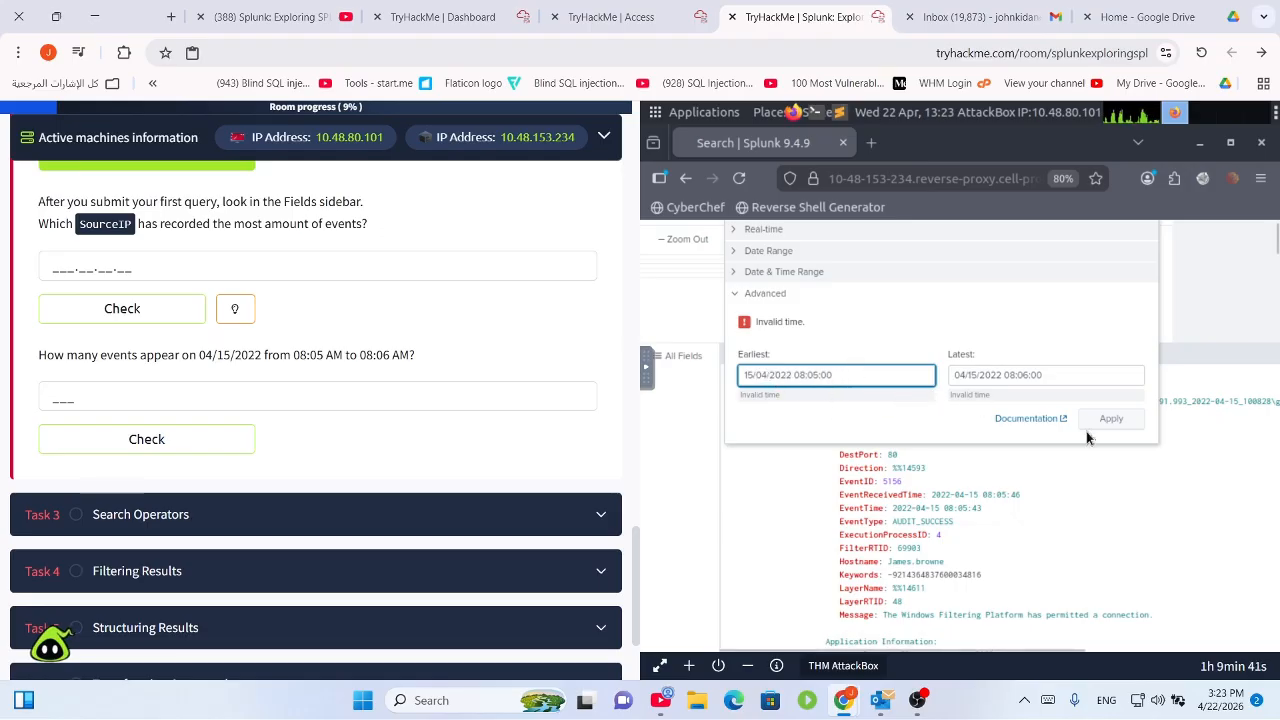
click(854, 393)
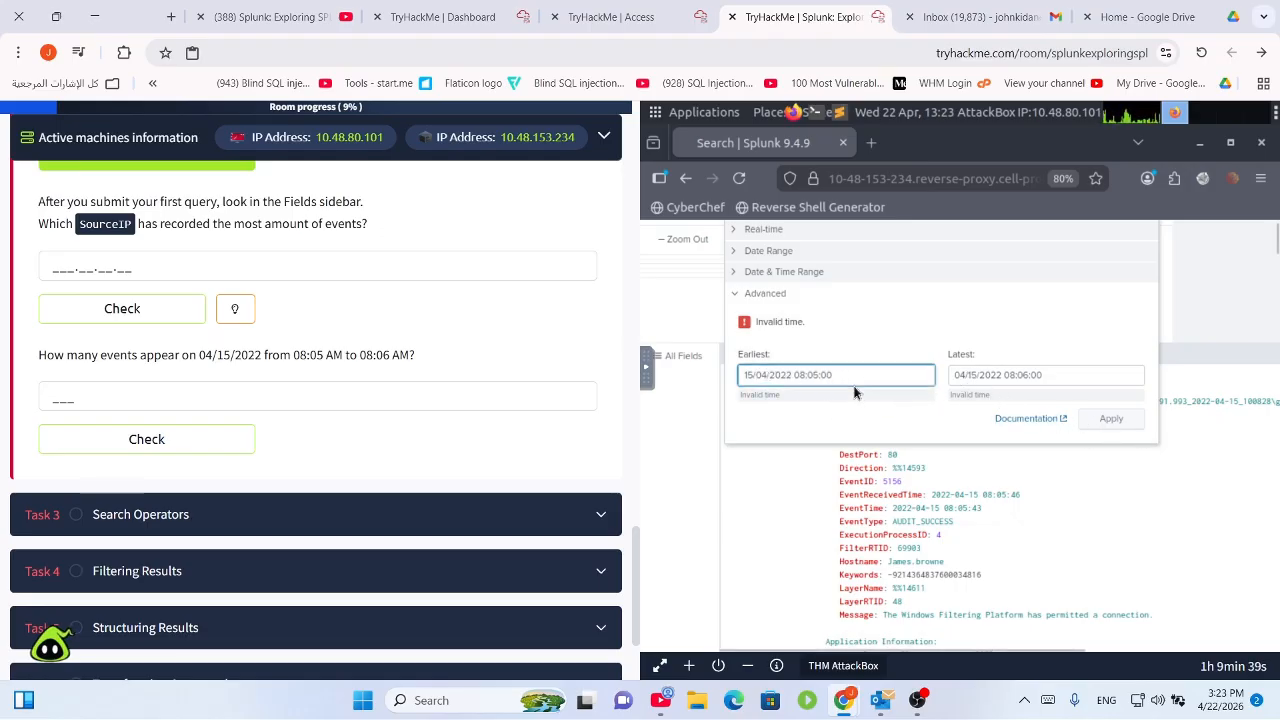
Paste the month-first 04/15/2022 08:05:00 into Earliest and trim a time digit.
click(838, 386)
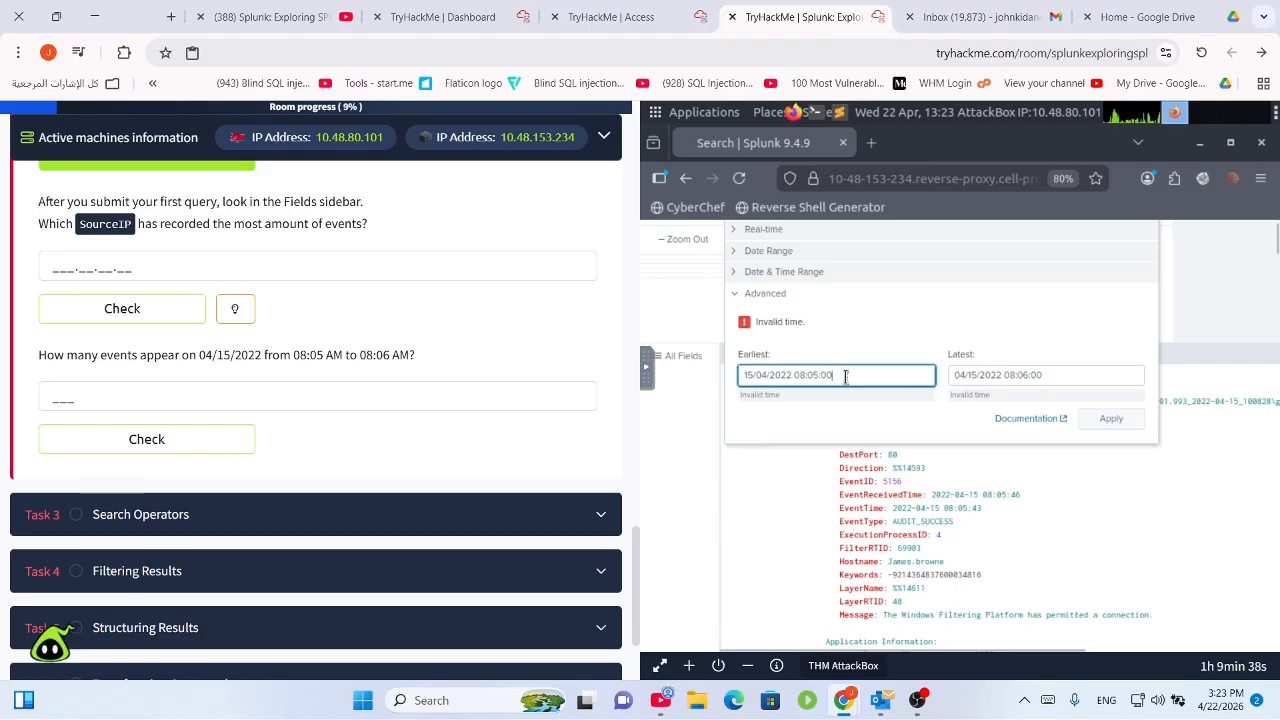
triple_click(778, 377)
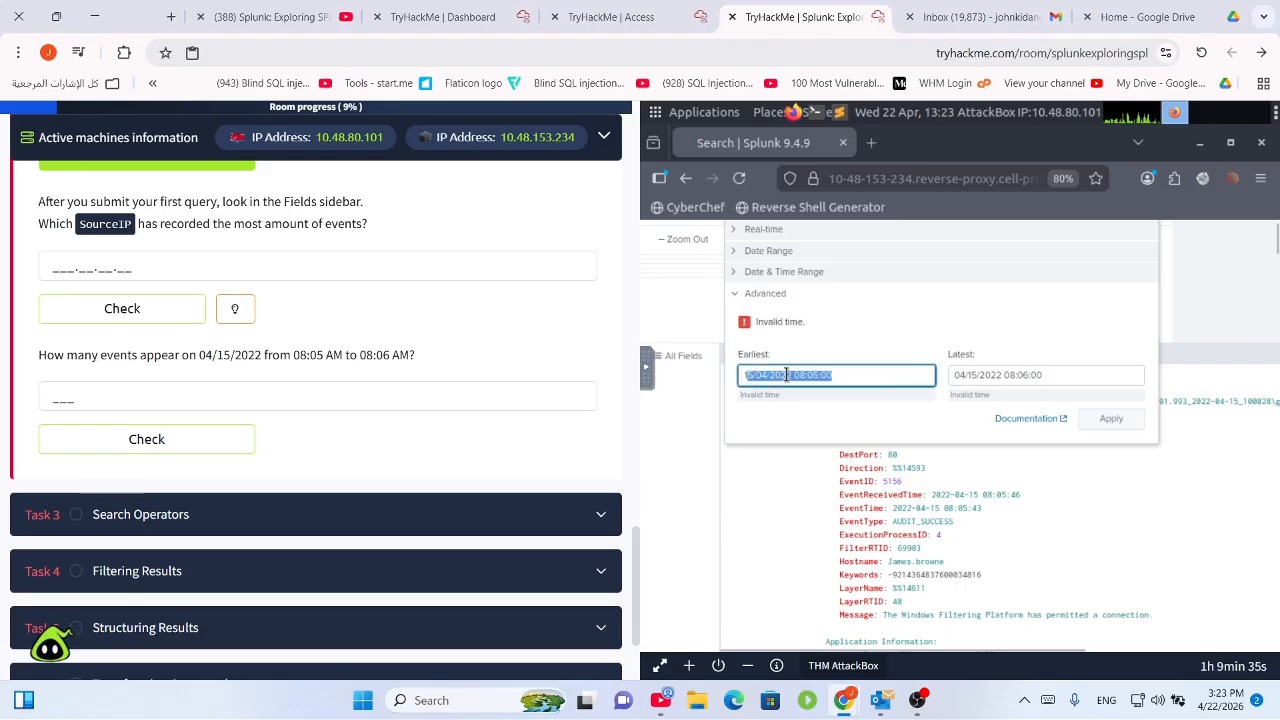
text(1)
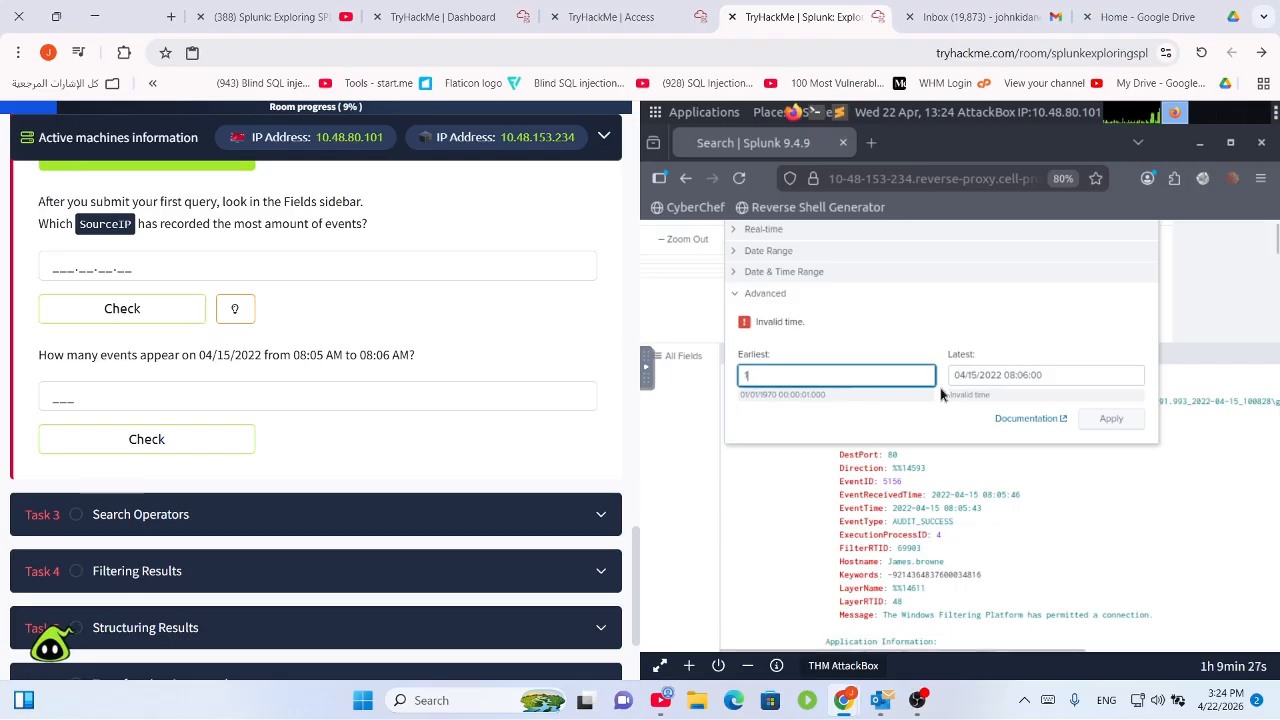
drag(797, 374, 673, 348)
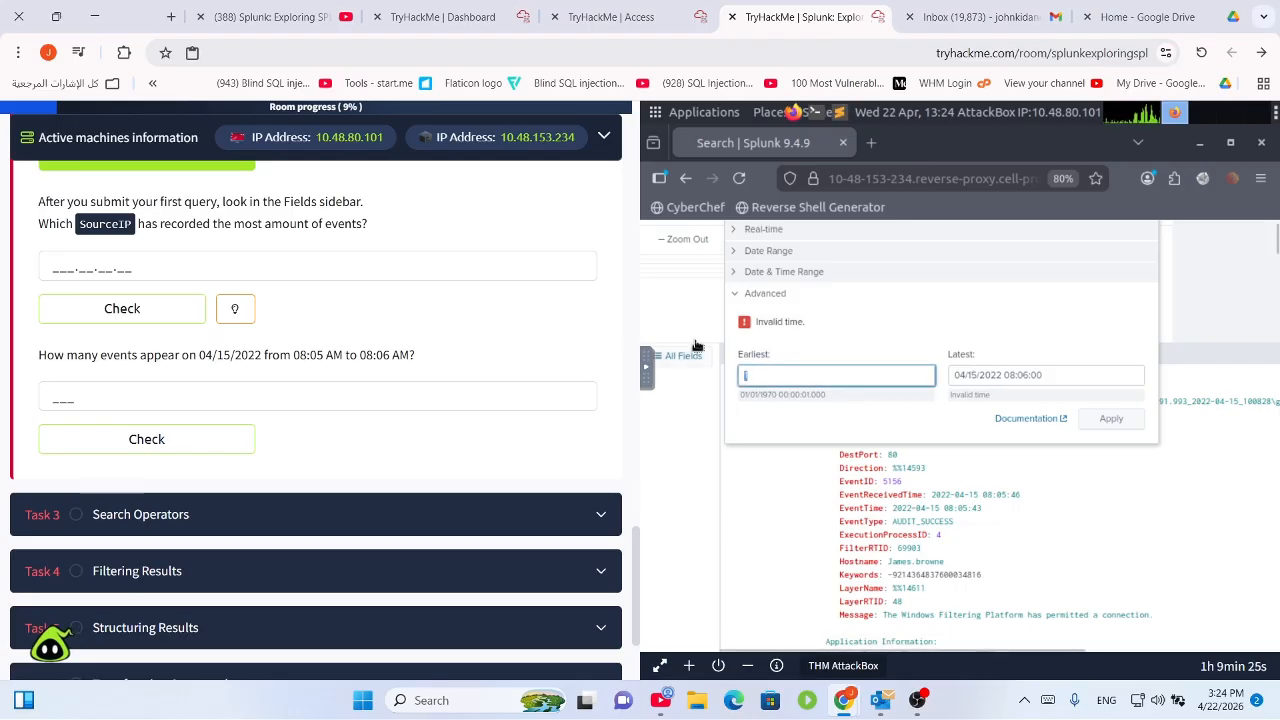
key(ctrl+v)
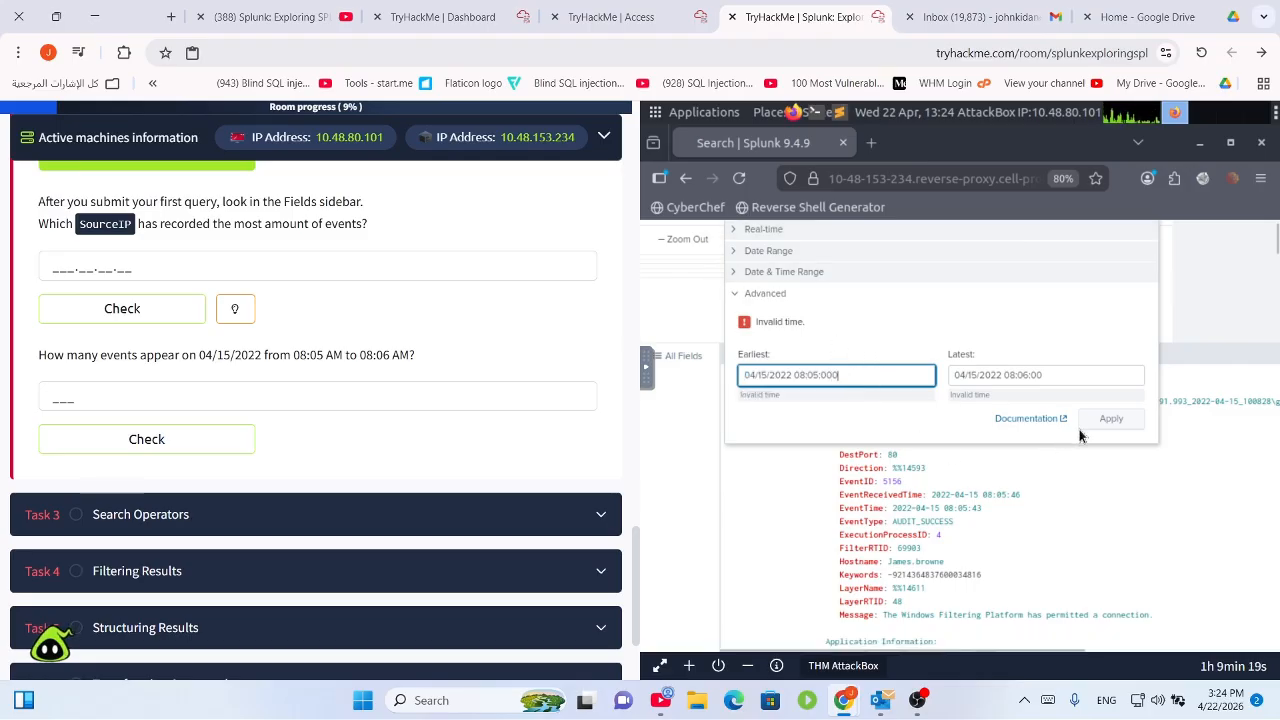
click(824, 378)
key(BackSpace)
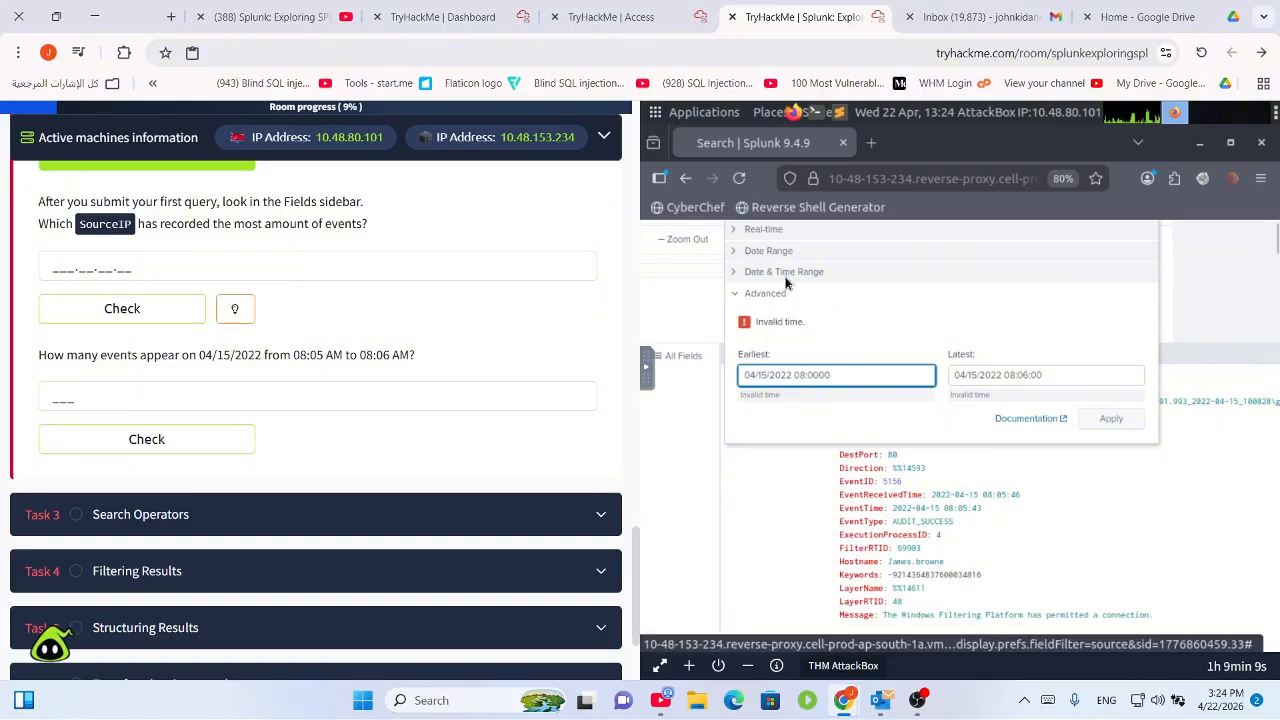
Switch to a Between date range with start and end dates of 15/04/2022.
click(770, 251)
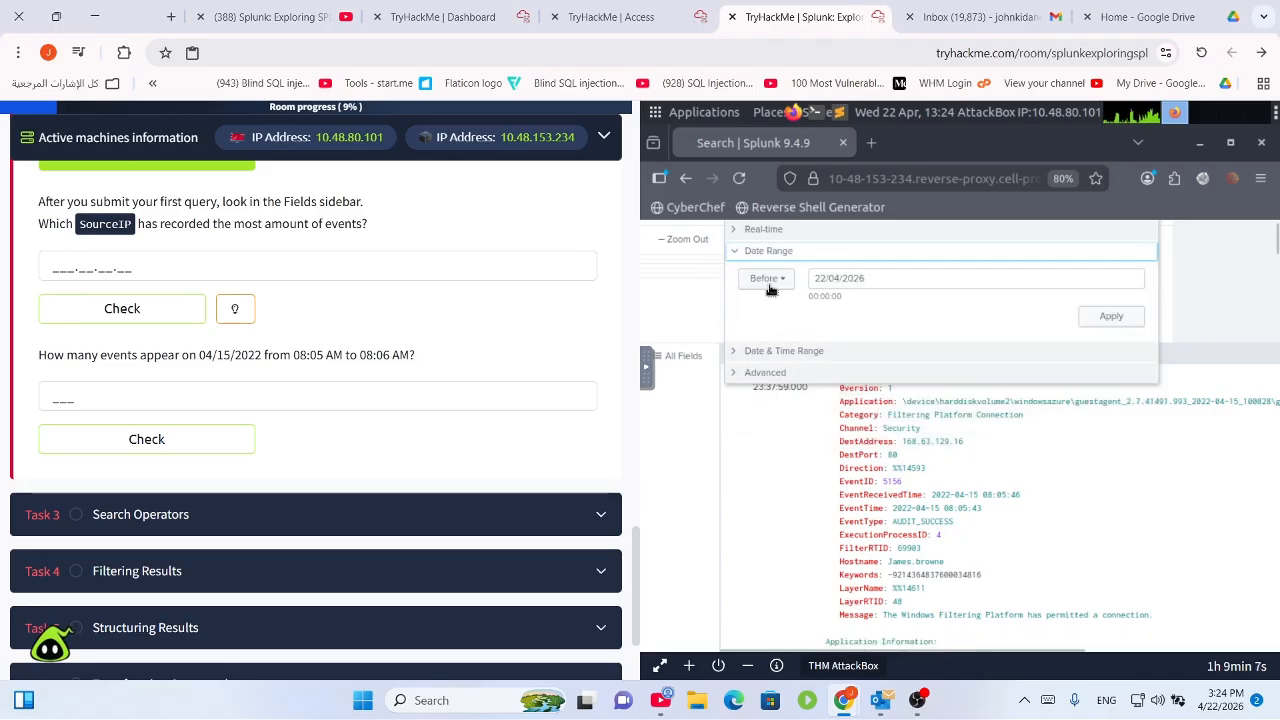
click(776, 286)
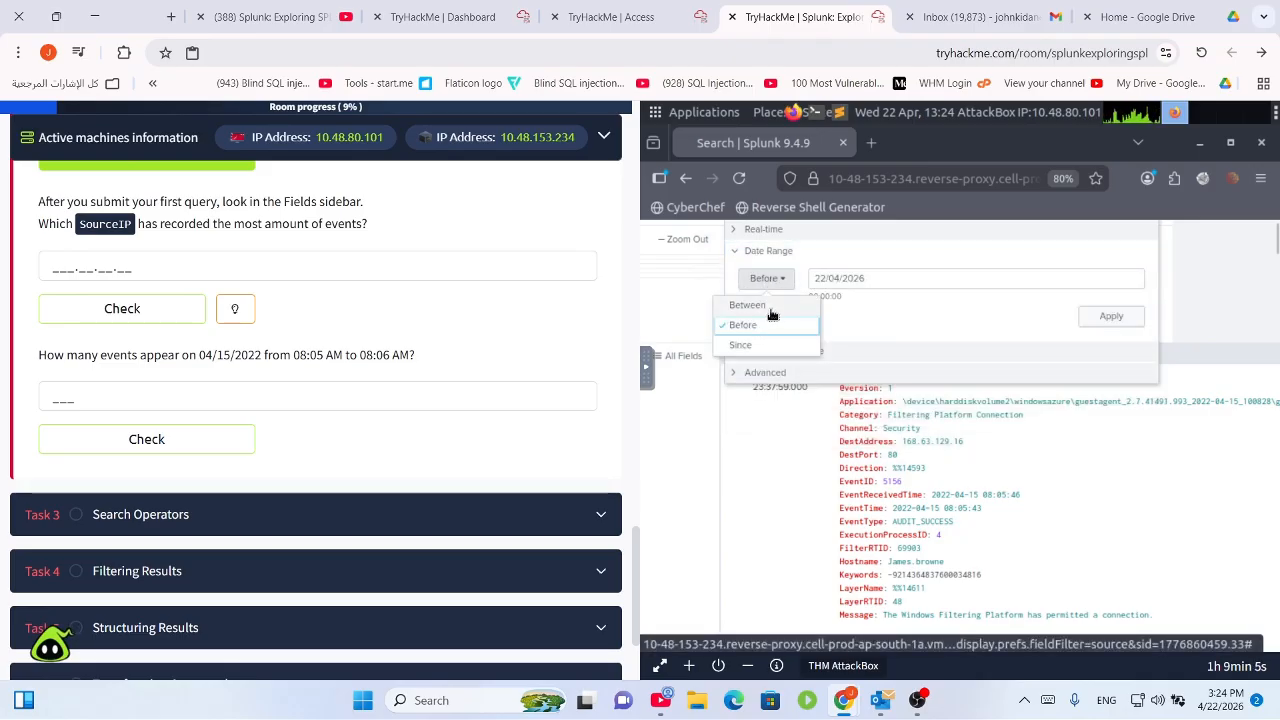
click(765, 305)
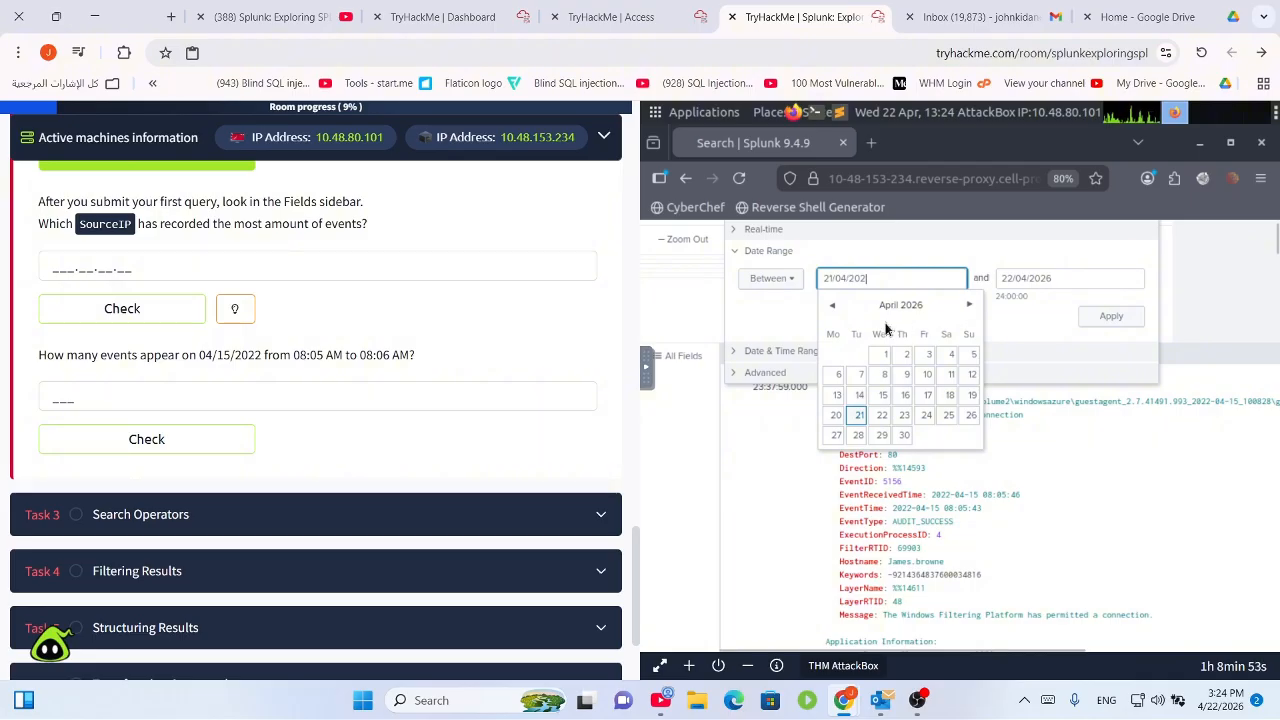
key(BackSpace)
text(2)
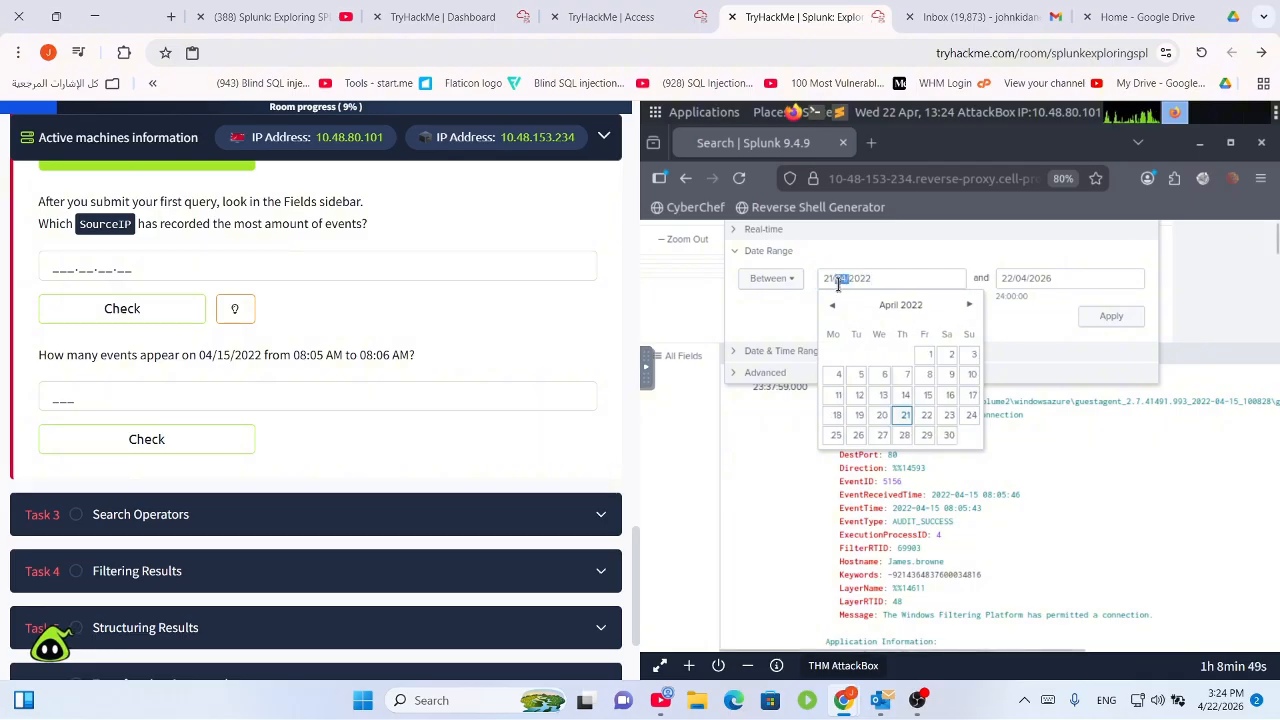
click(834, 283)
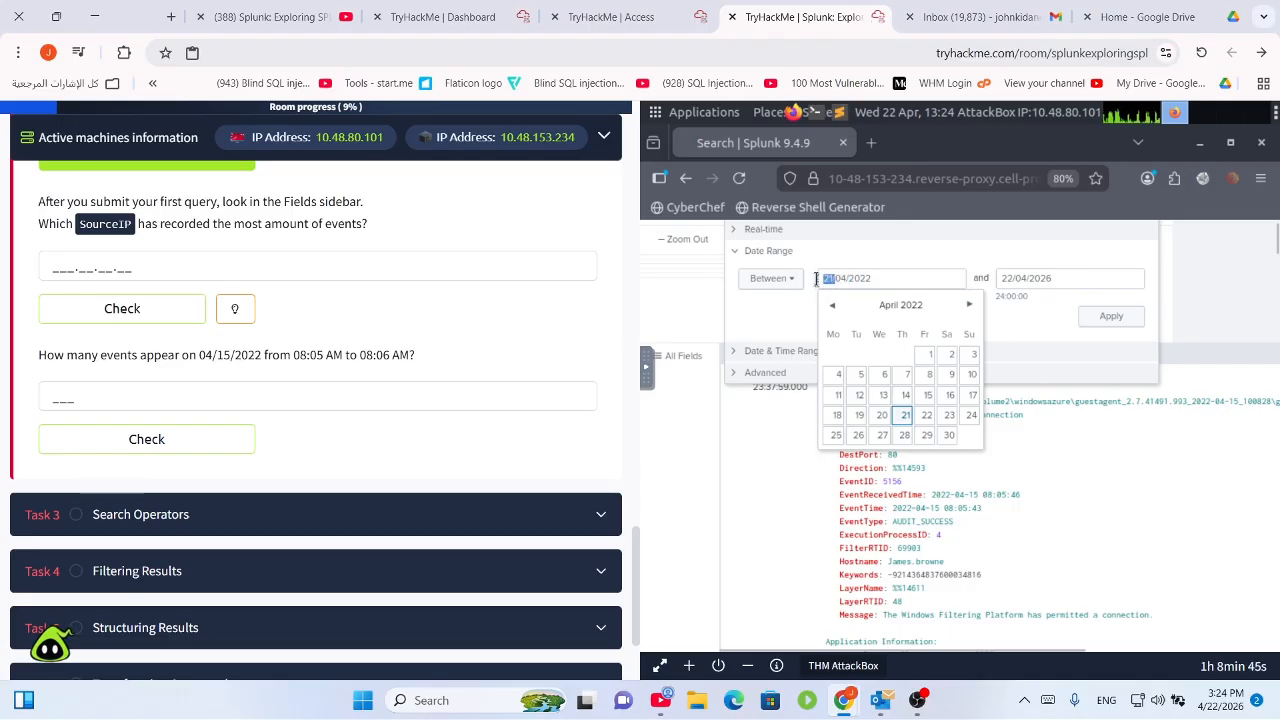
text(15)
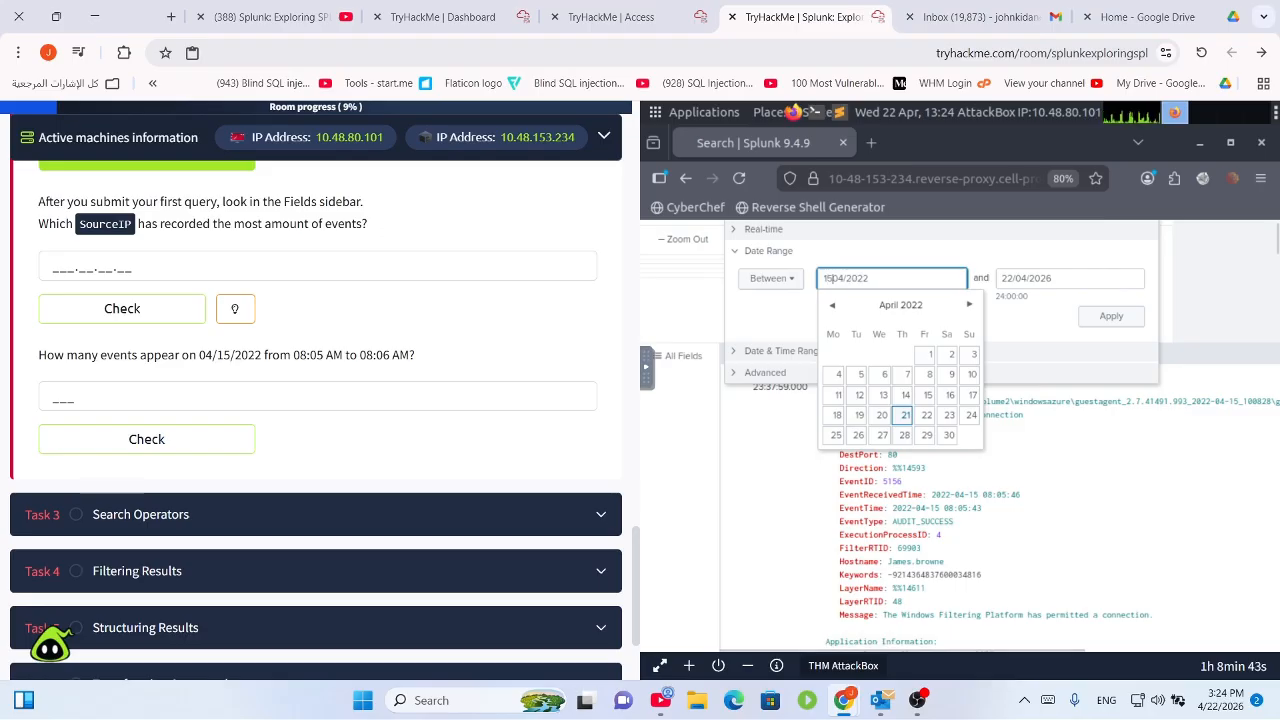
click(926, 396)
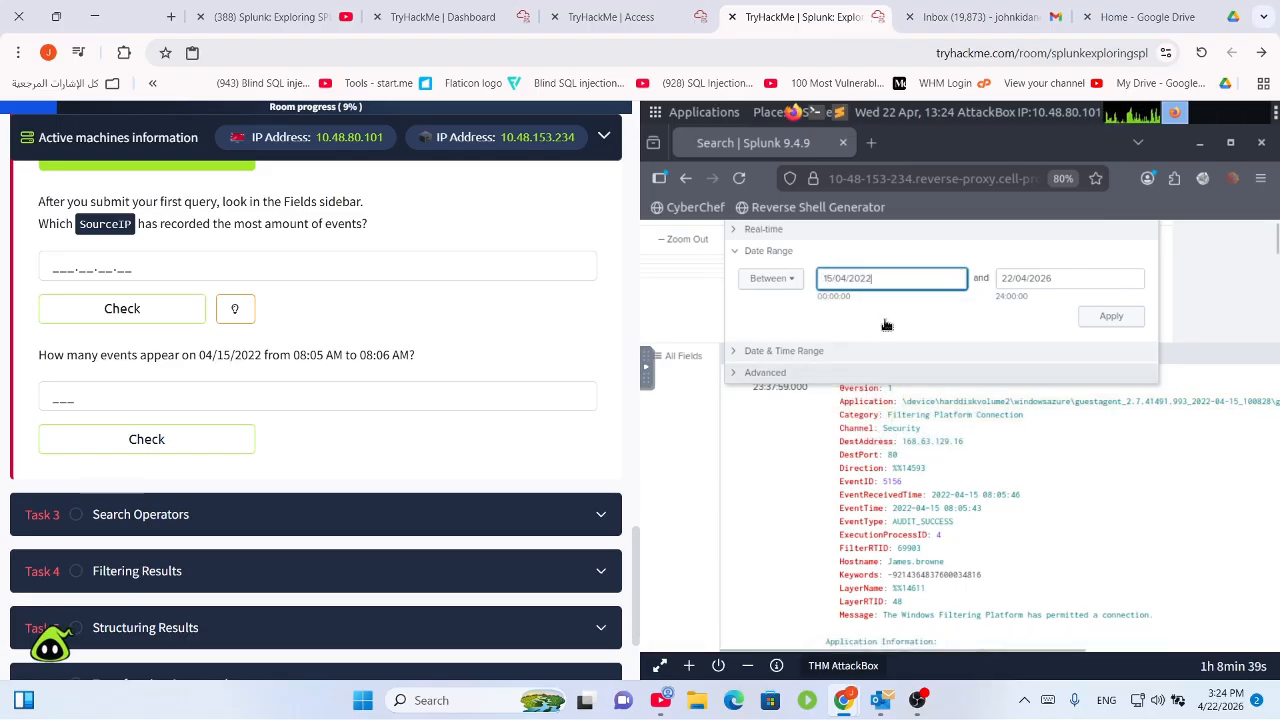
double_click(829, 300)
click(1071, 279)
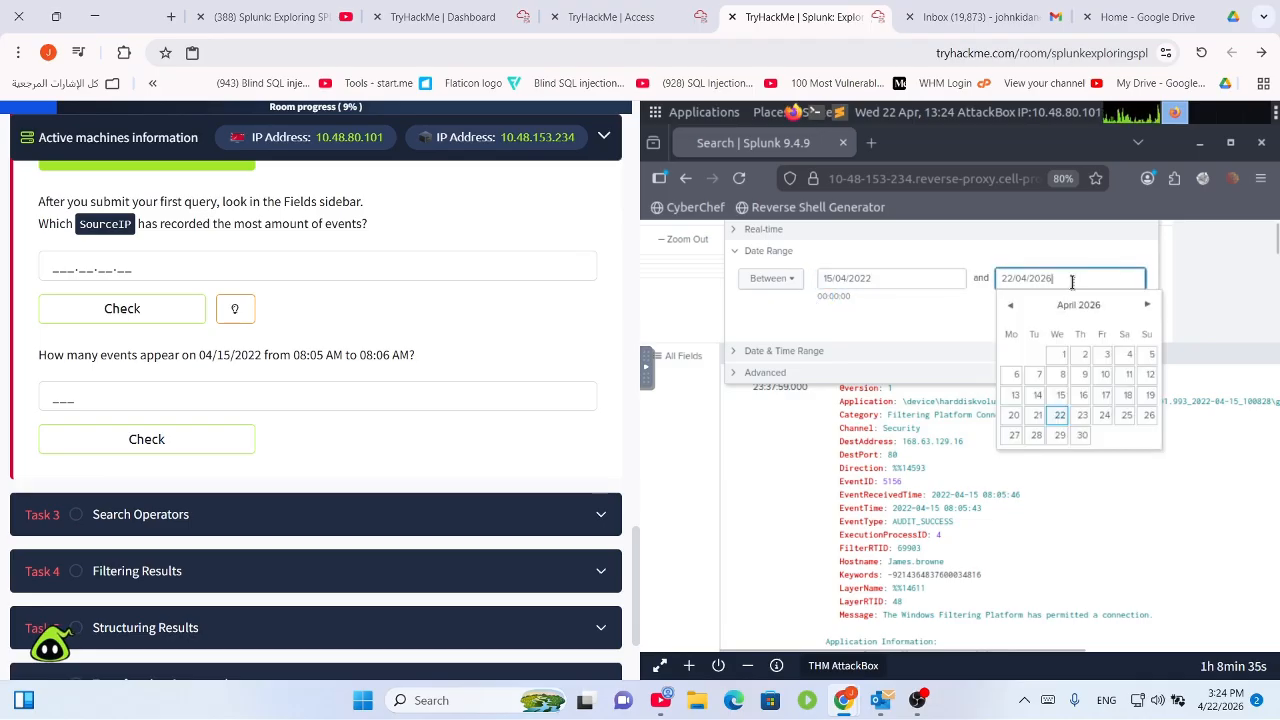
key(ctrl+a)
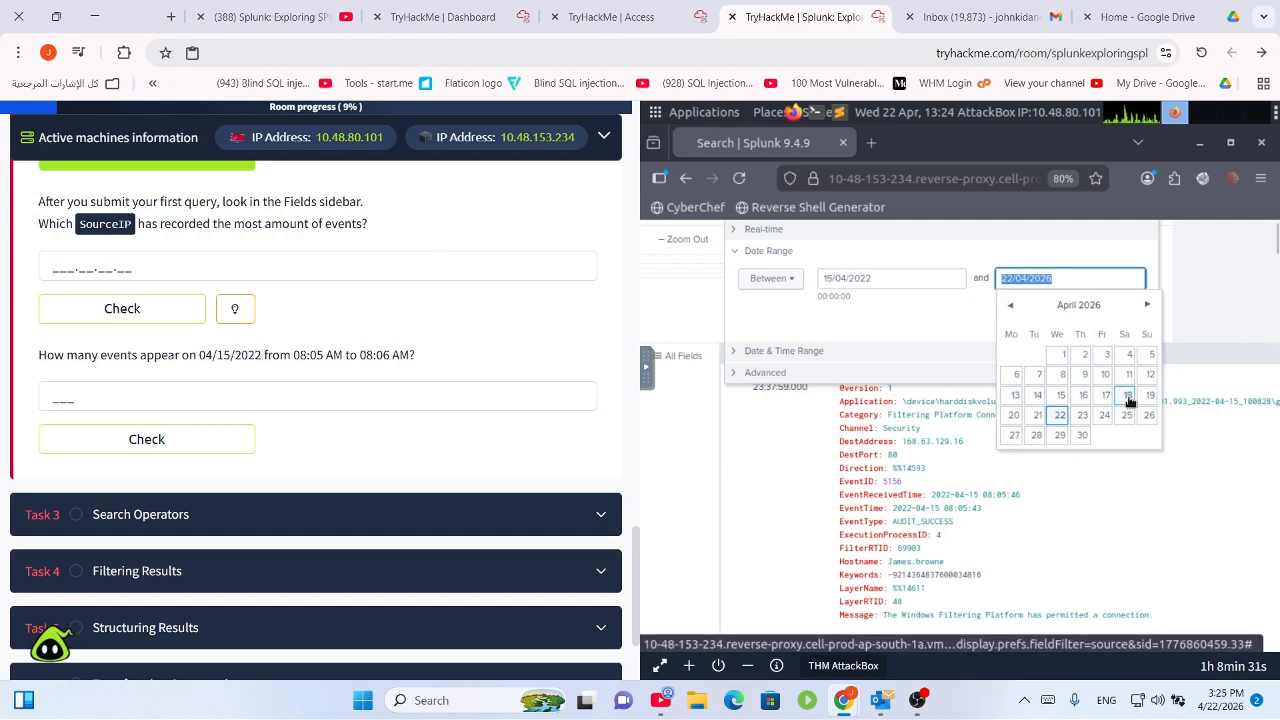
click(1061, 395)
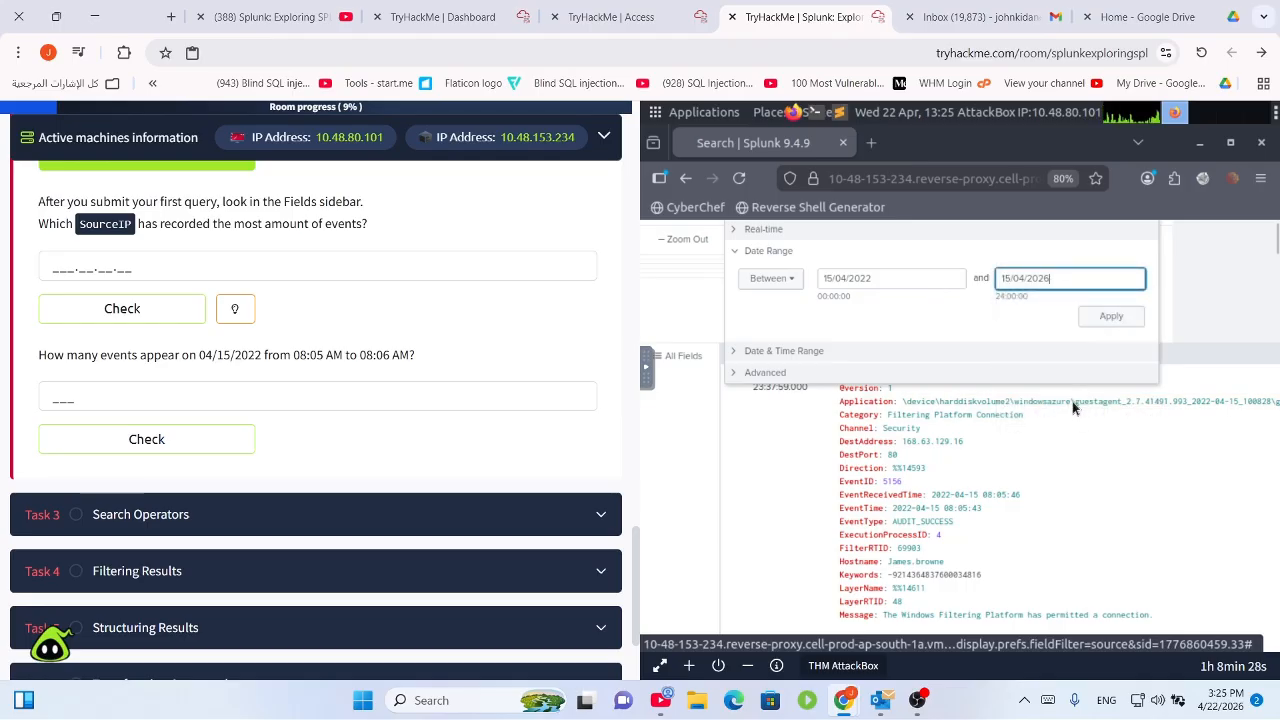
click(1108, 325)
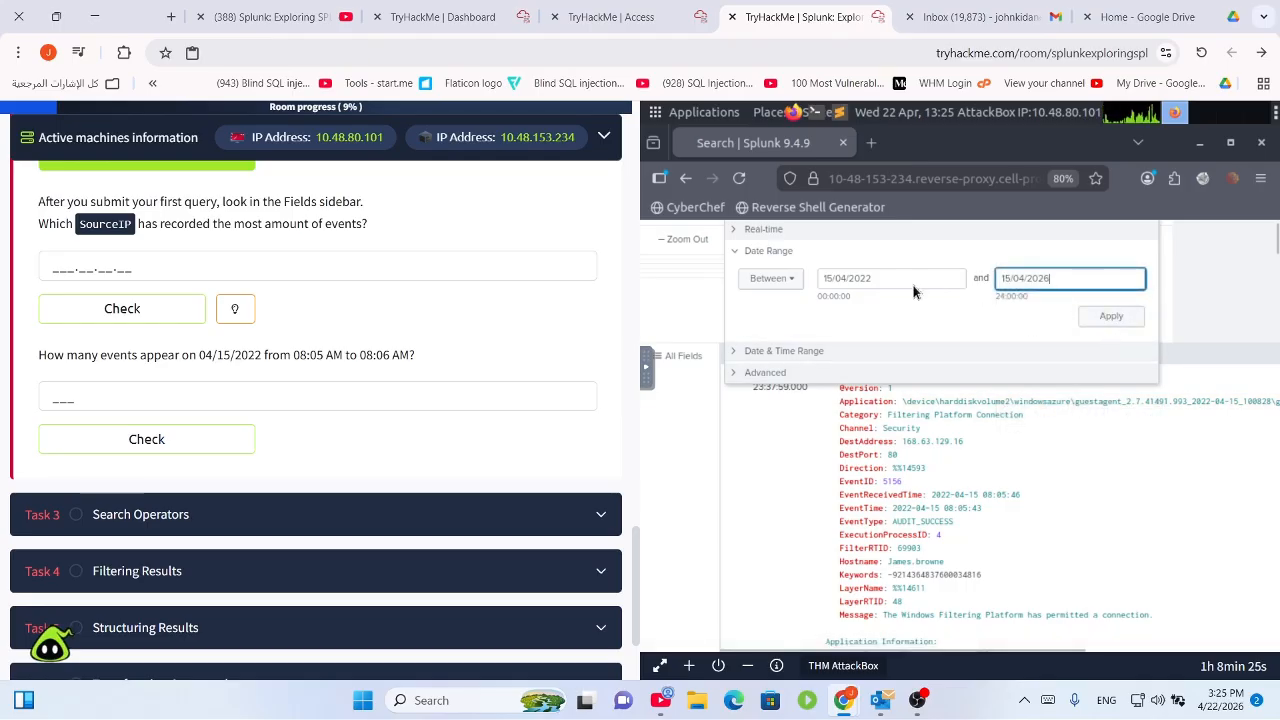
Recheck both calendars and apply the 15 April 2022 range, returning 12,250 events.
click(839, 284)
click(830, 307)
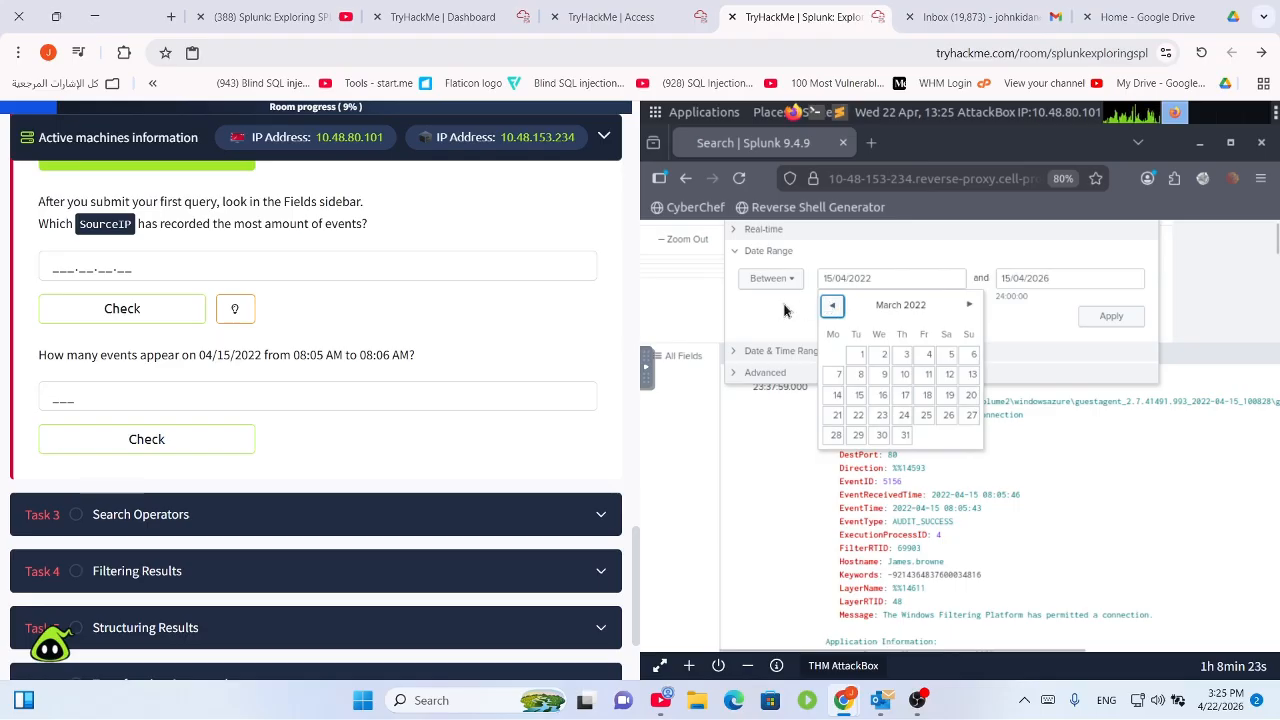
click(785, 311)
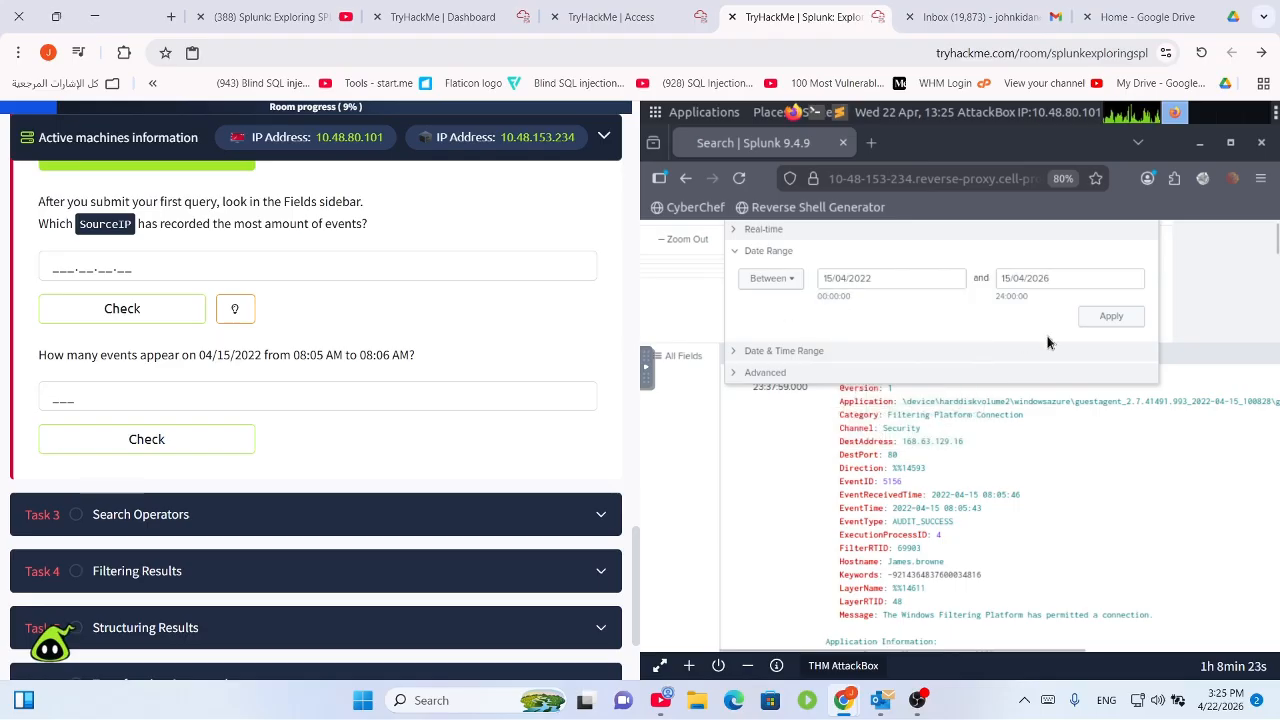
click(1059, 282)
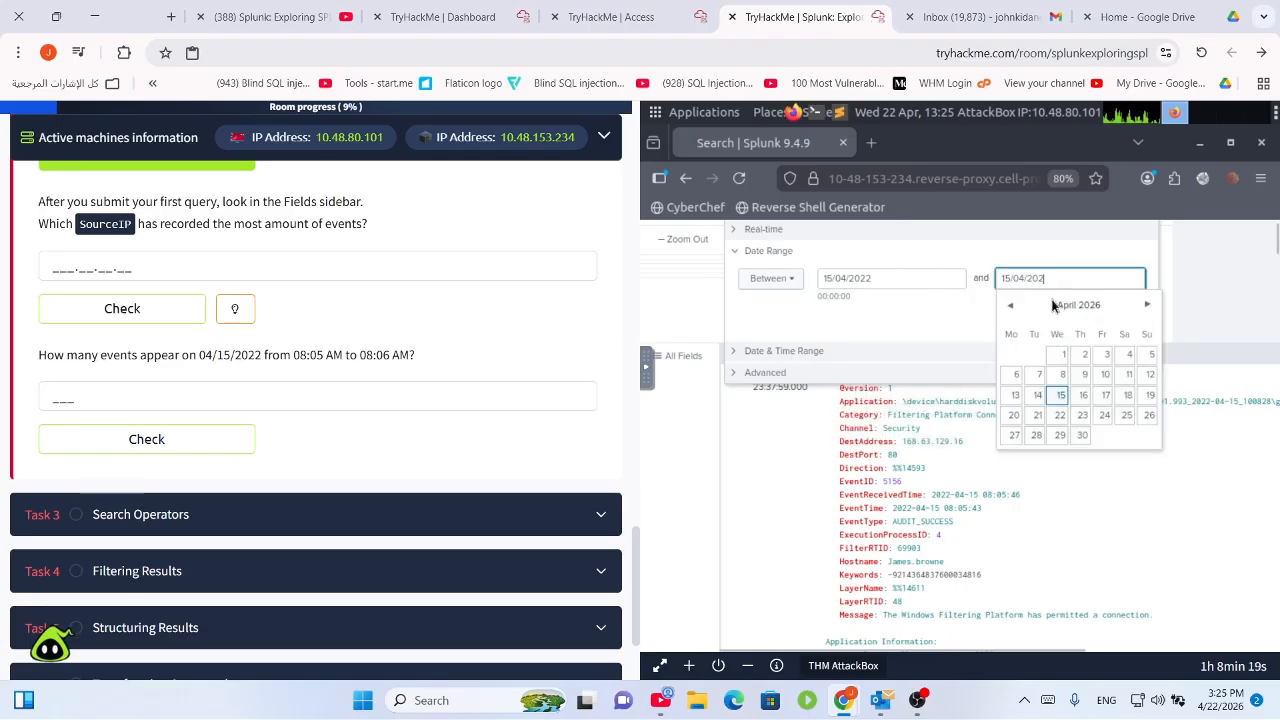
click(978, 330)
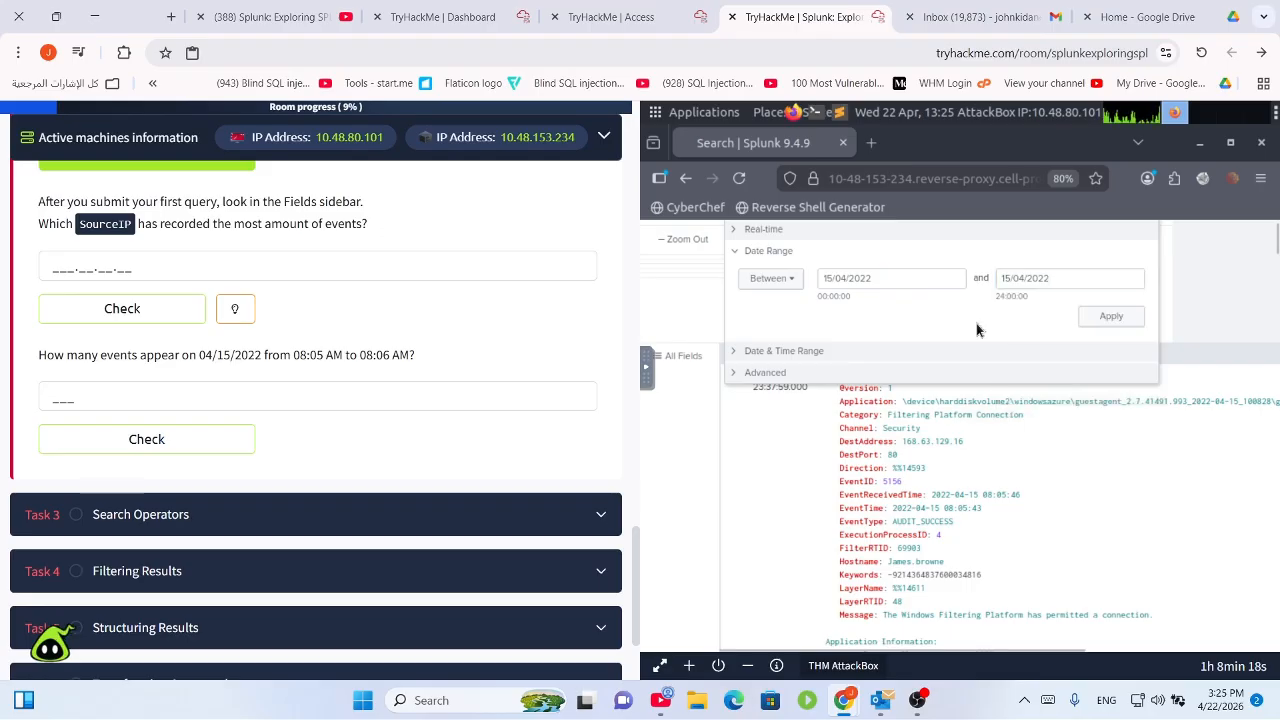
click(1105, 320)
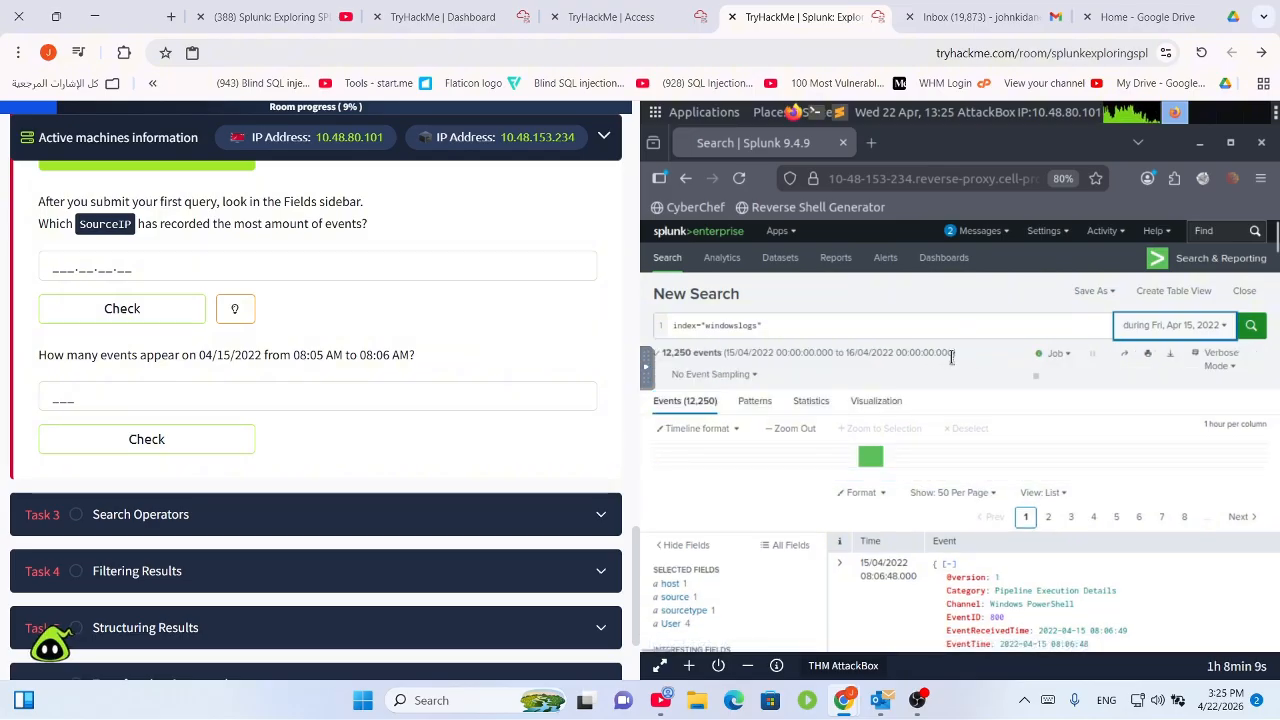
Reopen the time picker, browse Relative and Presets, then expand Date & Time Range.
click(1172, 330)
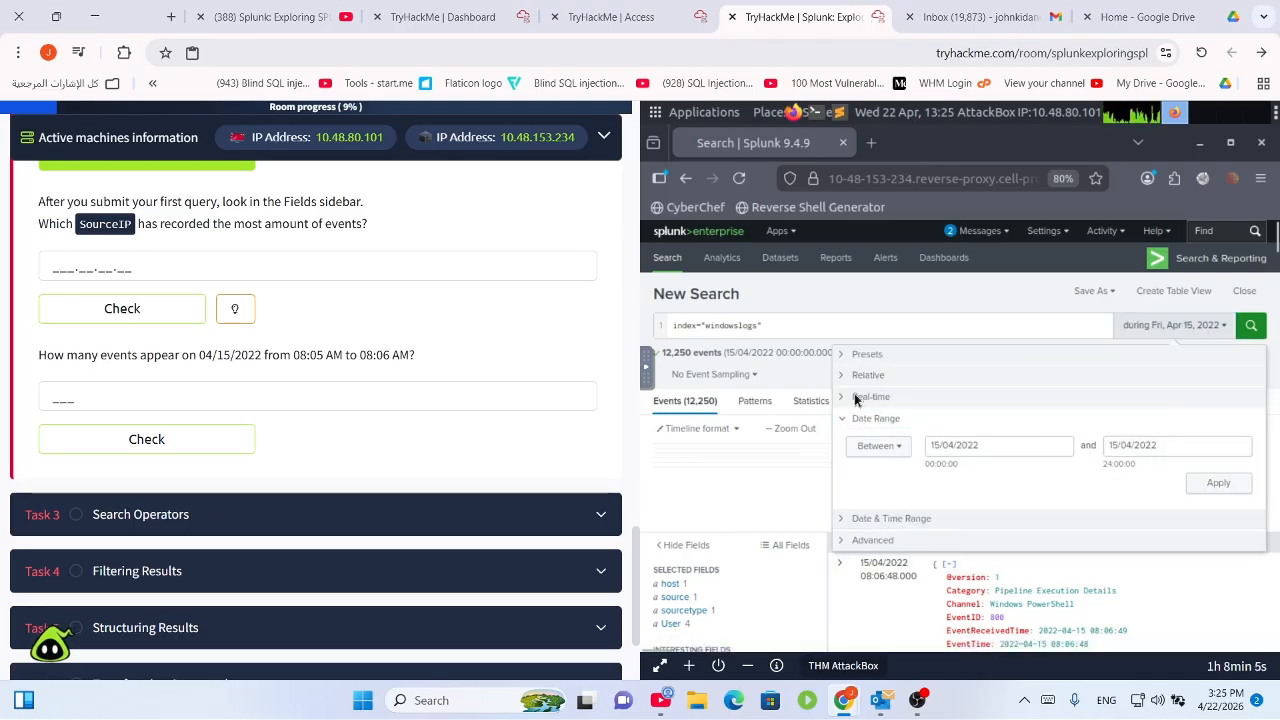
click(845, 377)
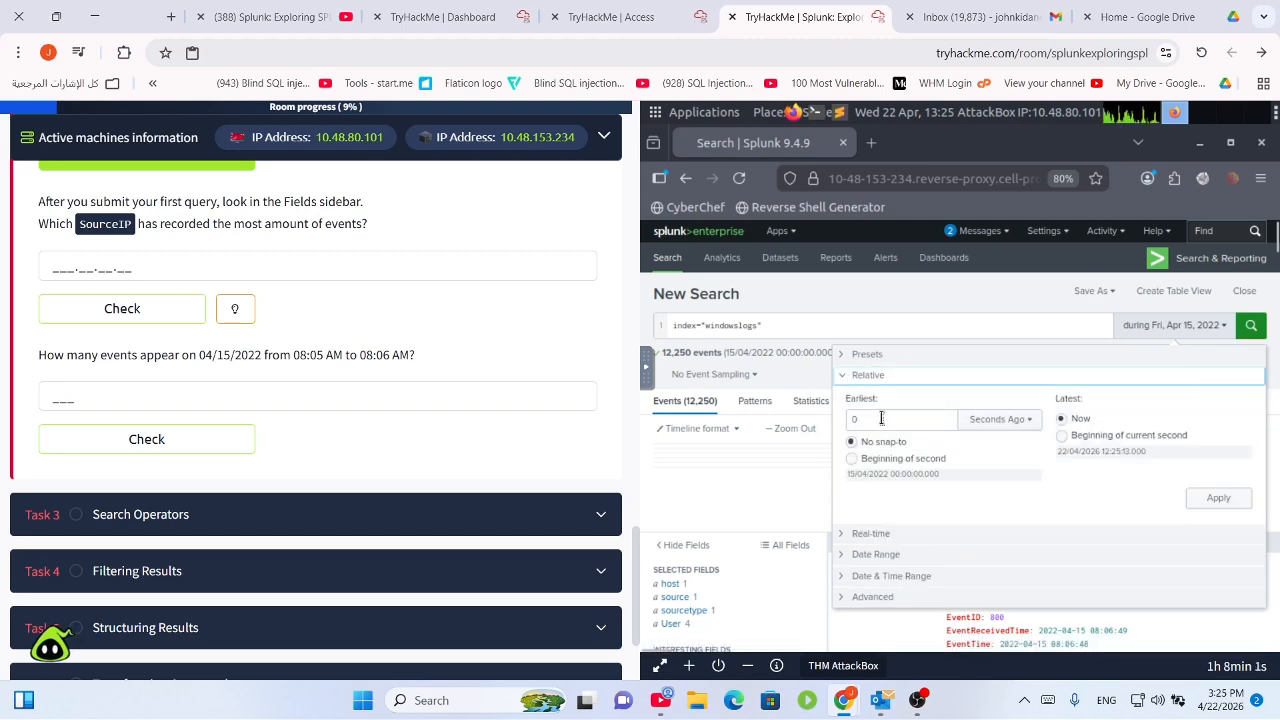
click(848, 357)
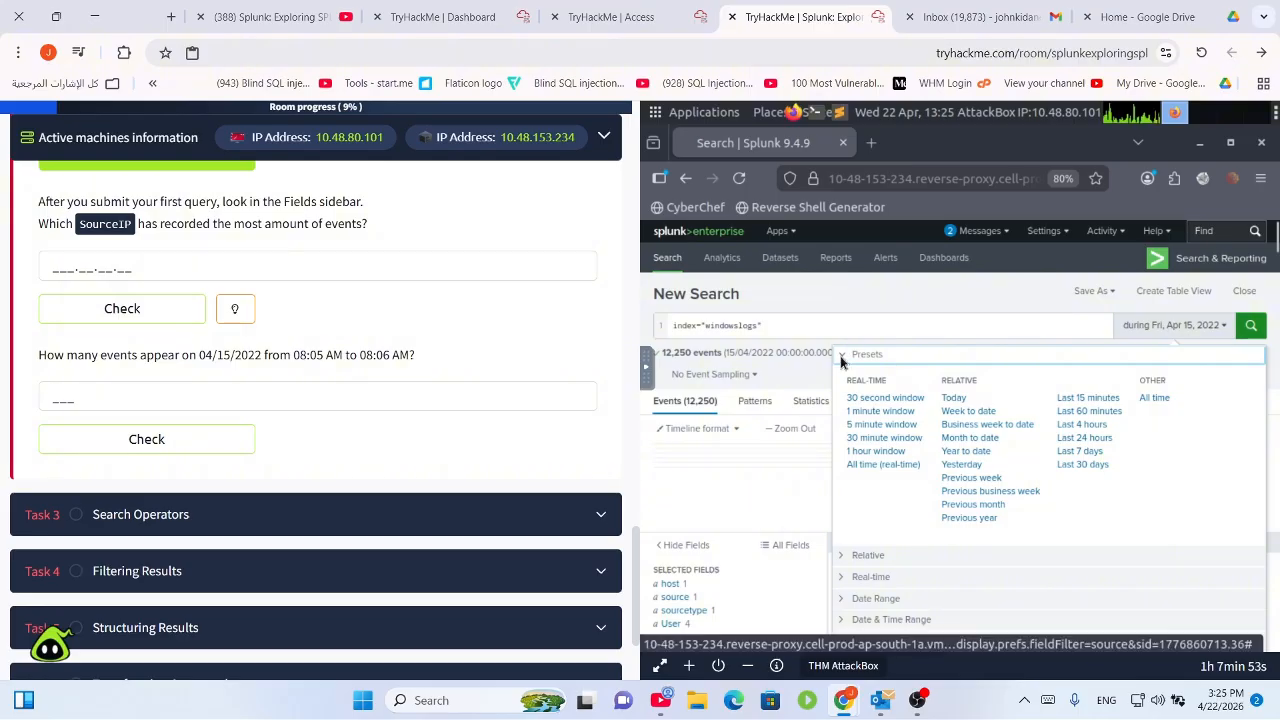
scroll(968, 598, down, 5)
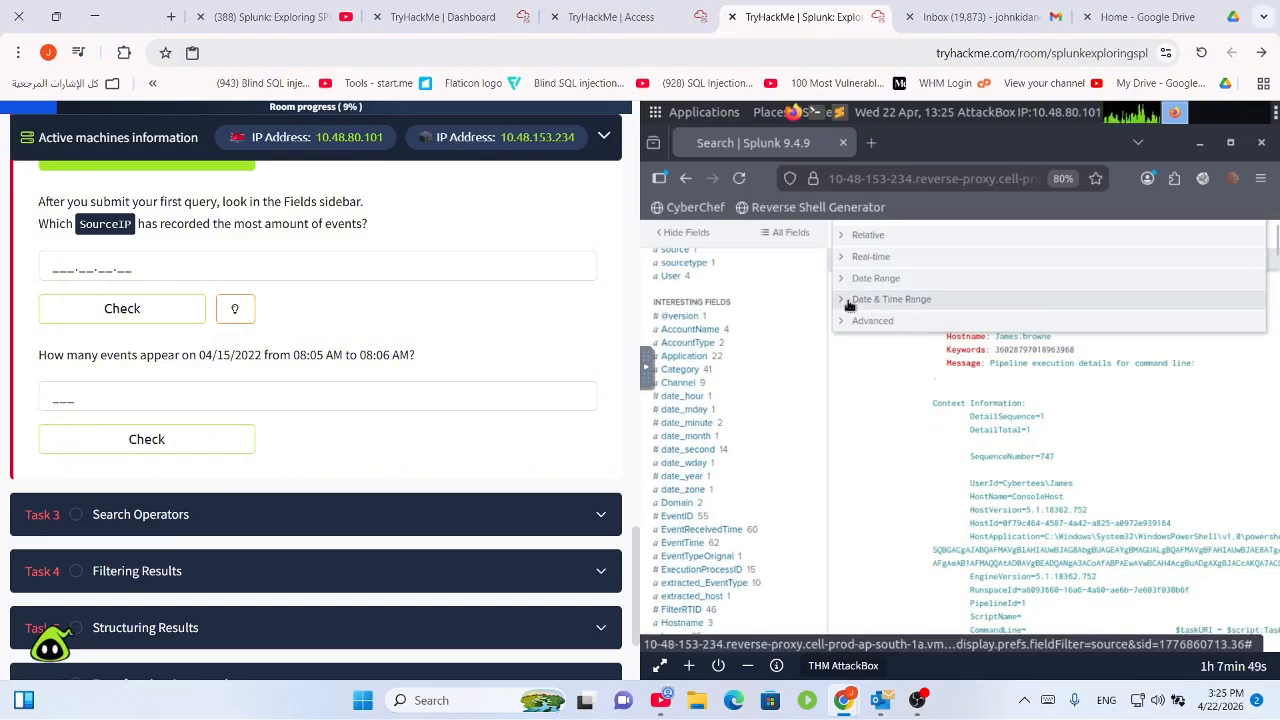
click(849, 307)
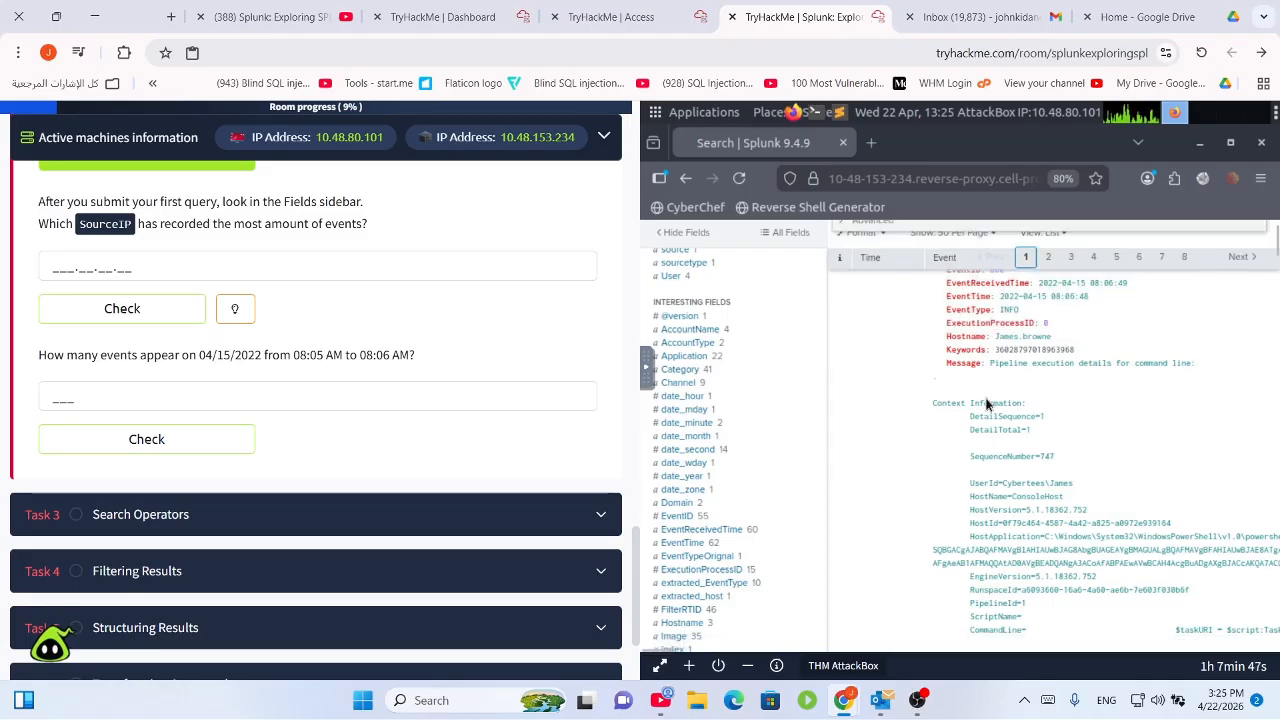
scroll(986, 403, up, 5)
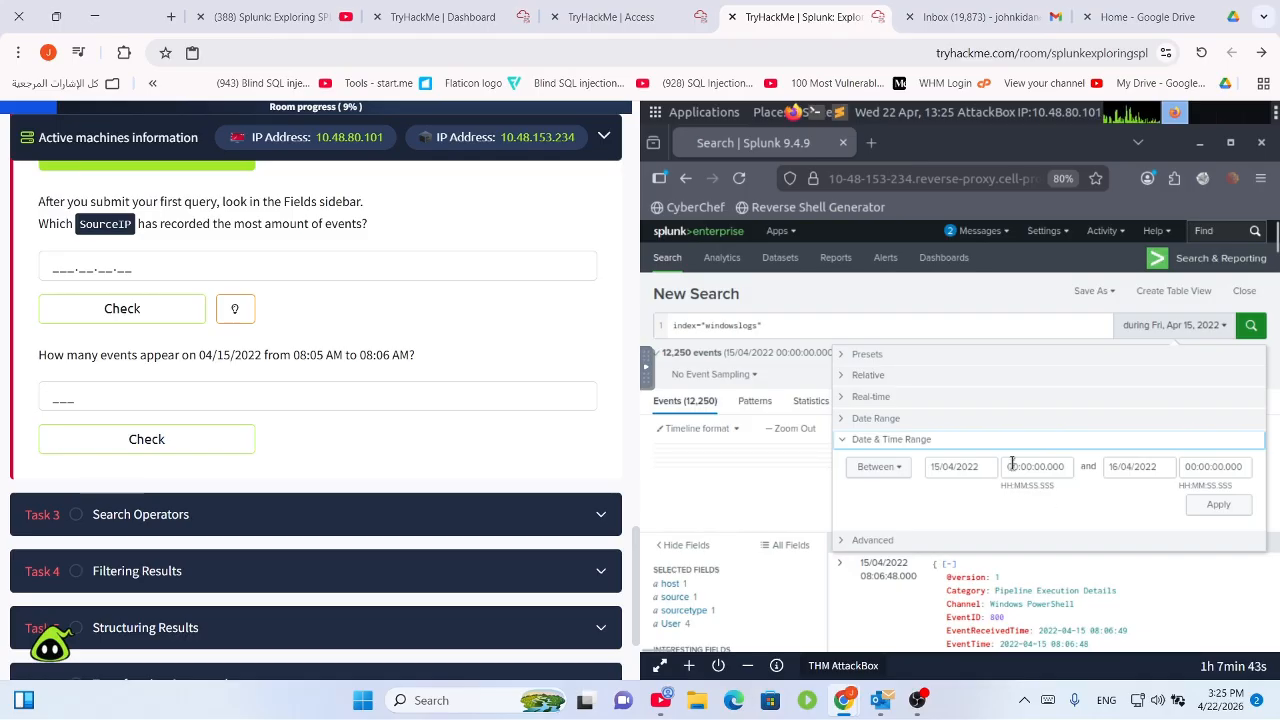
Set the search's time range to 15/04/2022 08:05:00.000 through 08:06:00.000 and apply it.
click(1118, 471)
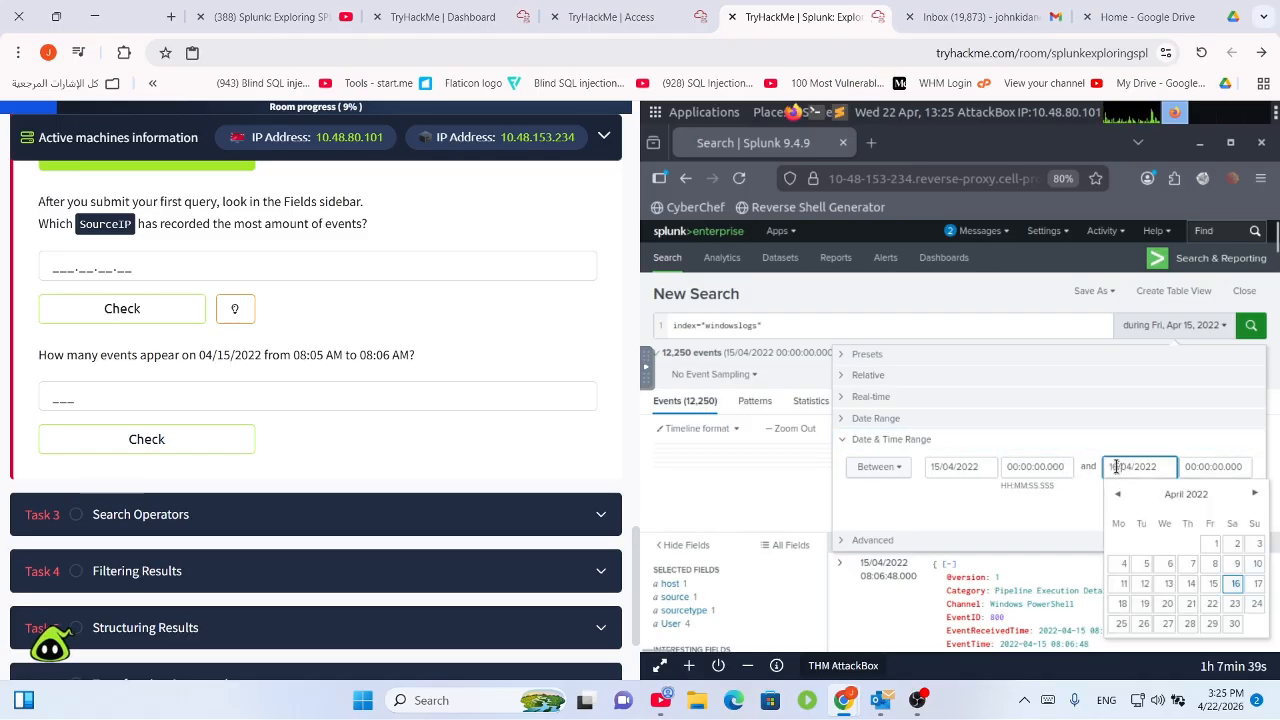
key(Delete)
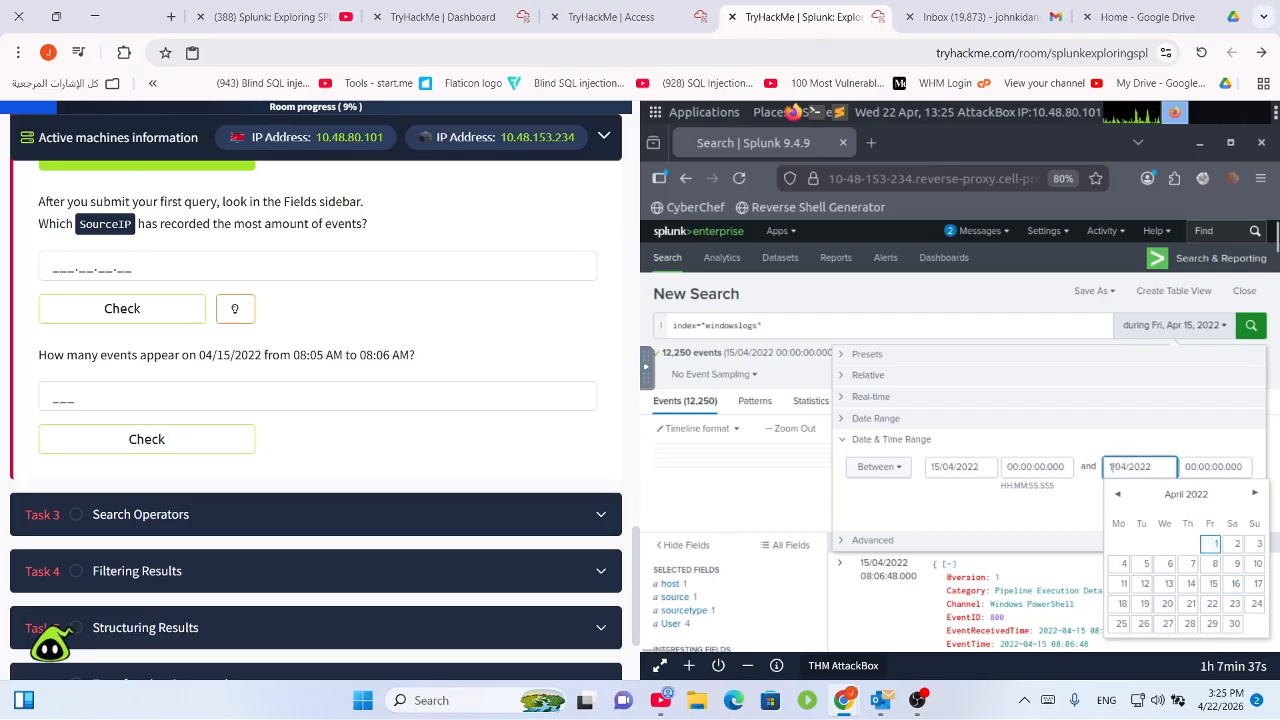
text(5)
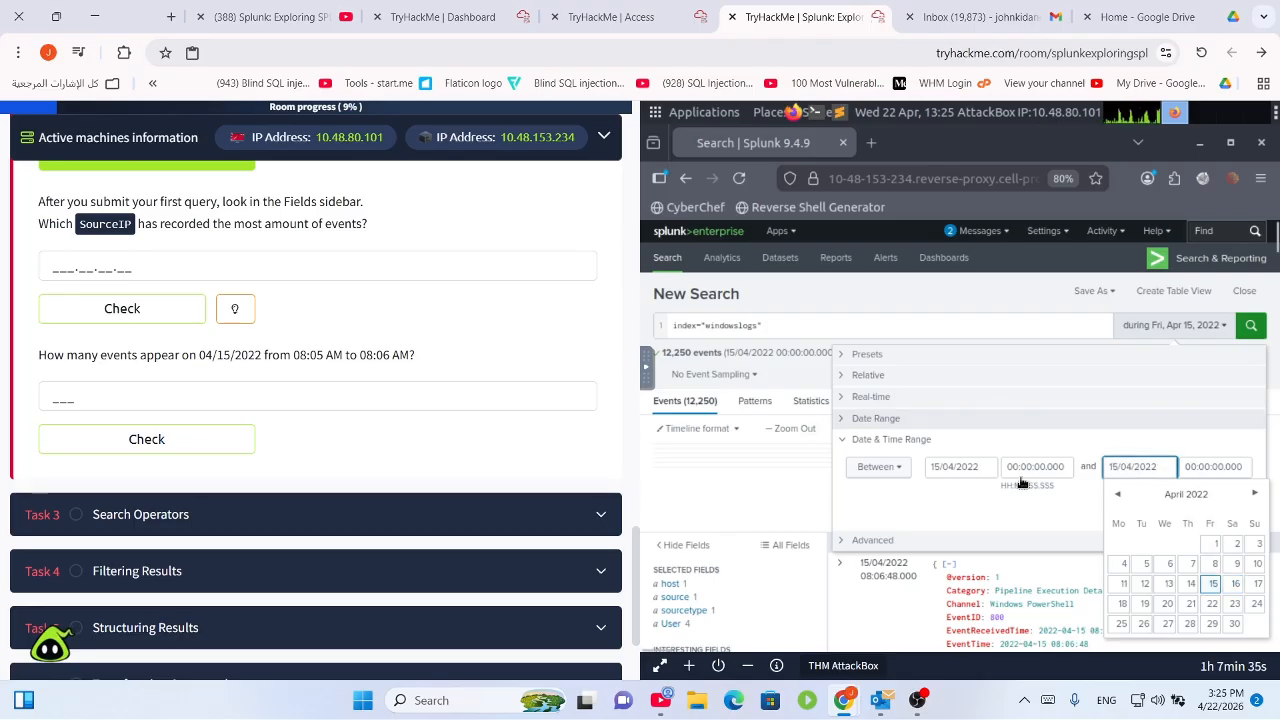
click(1046, 477)
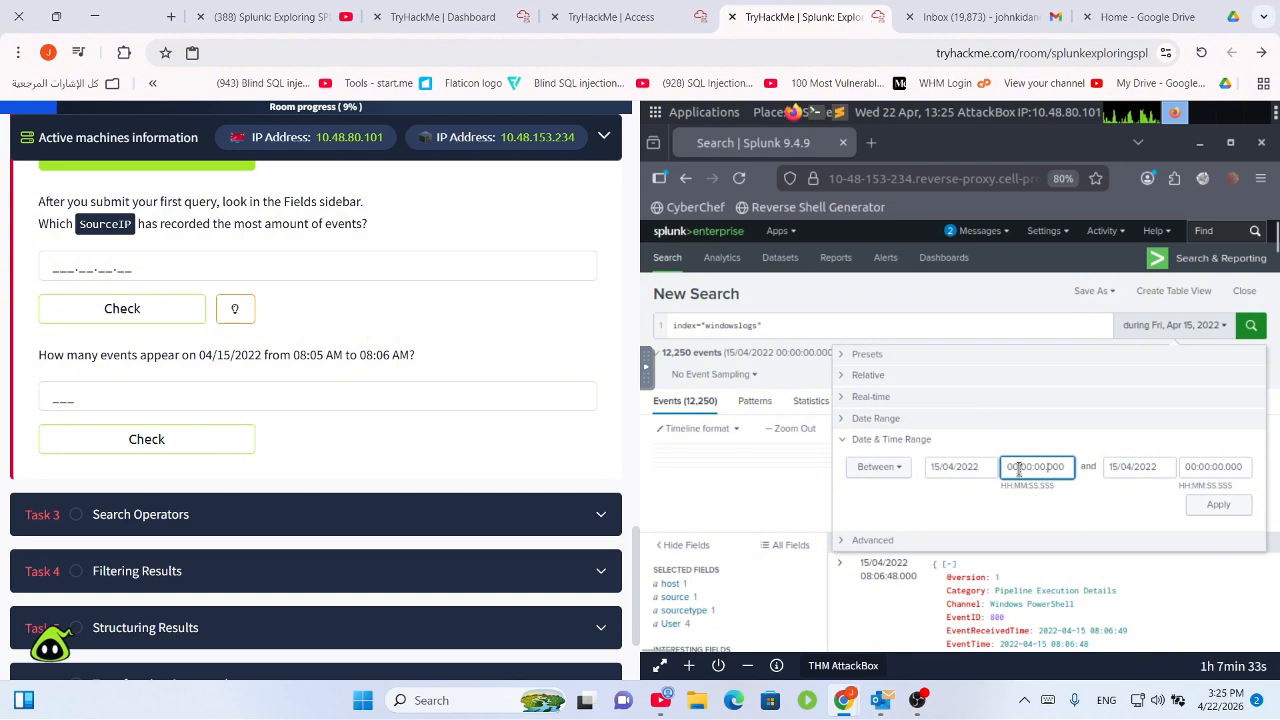
drag(1019, 470, 1006, 474)
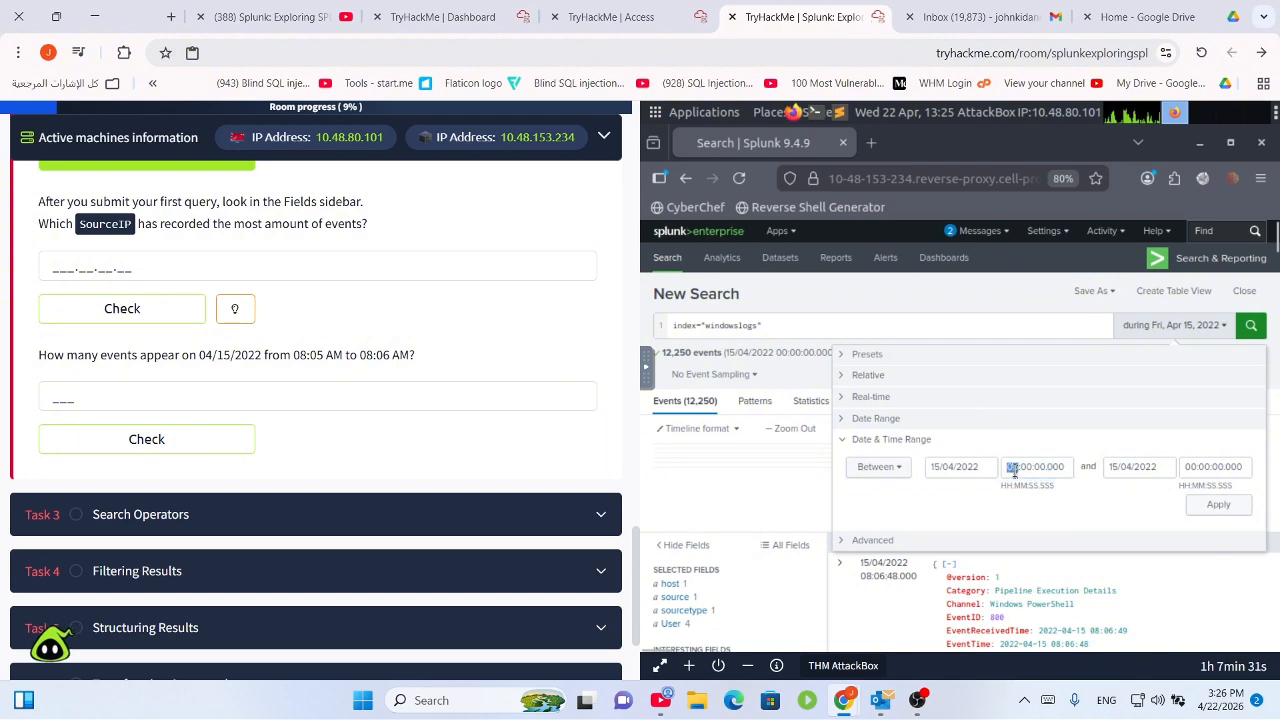
click(1013, 470)
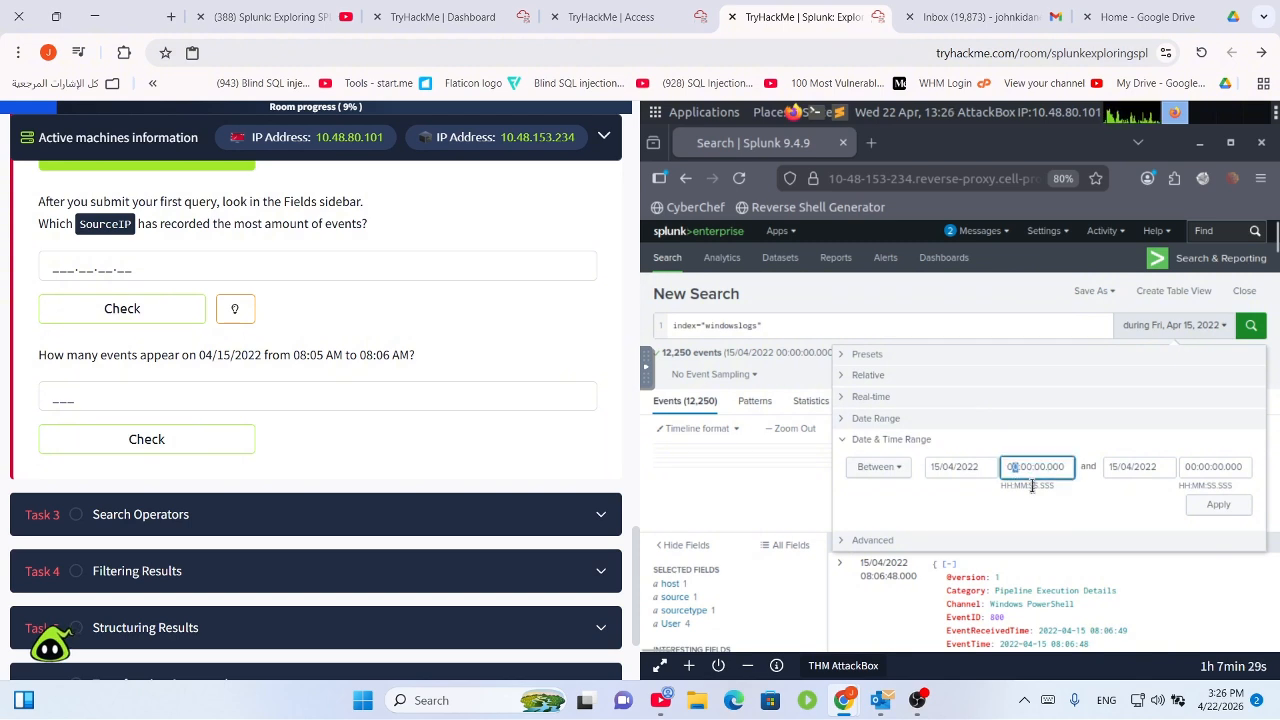
text(8)
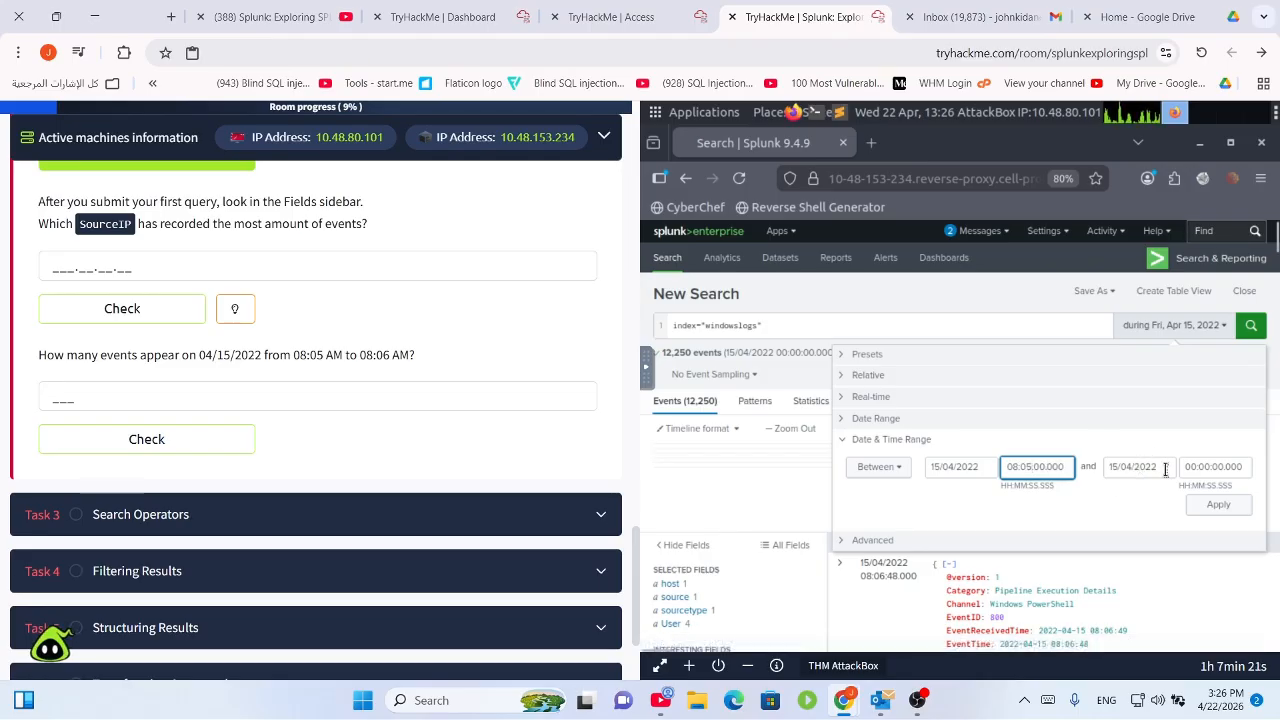
click(1207, 467)
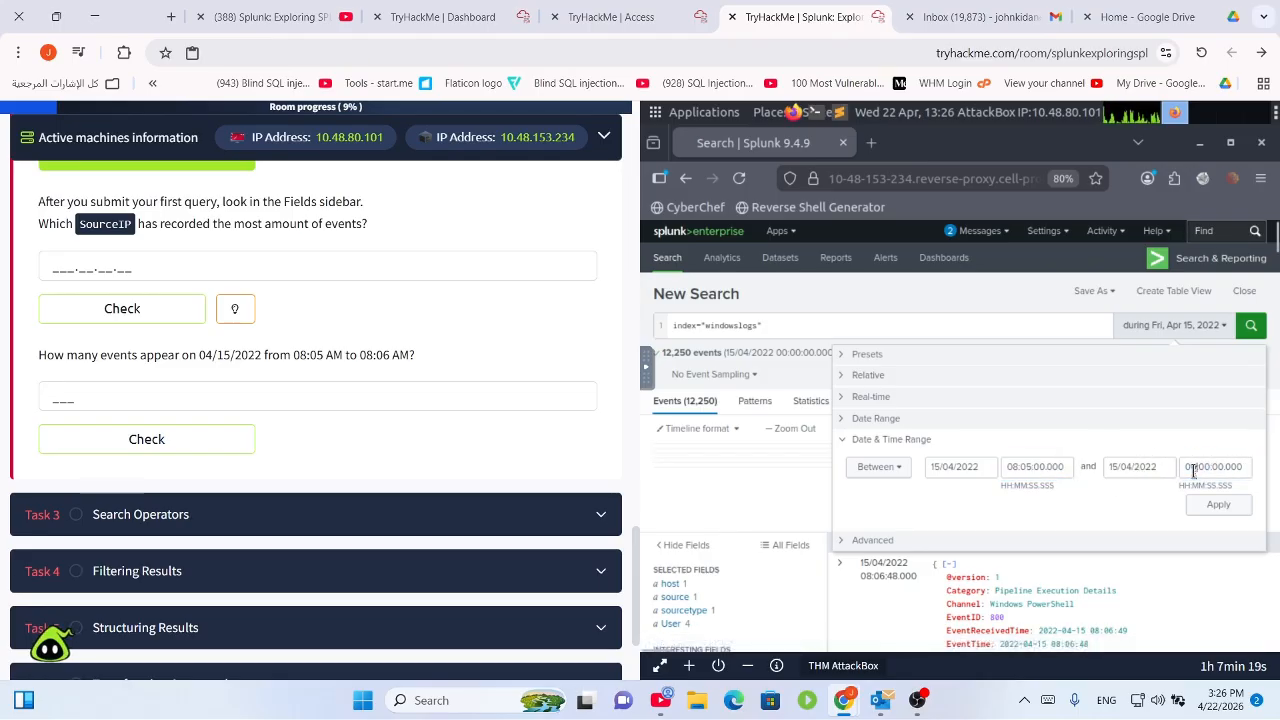
text(8)
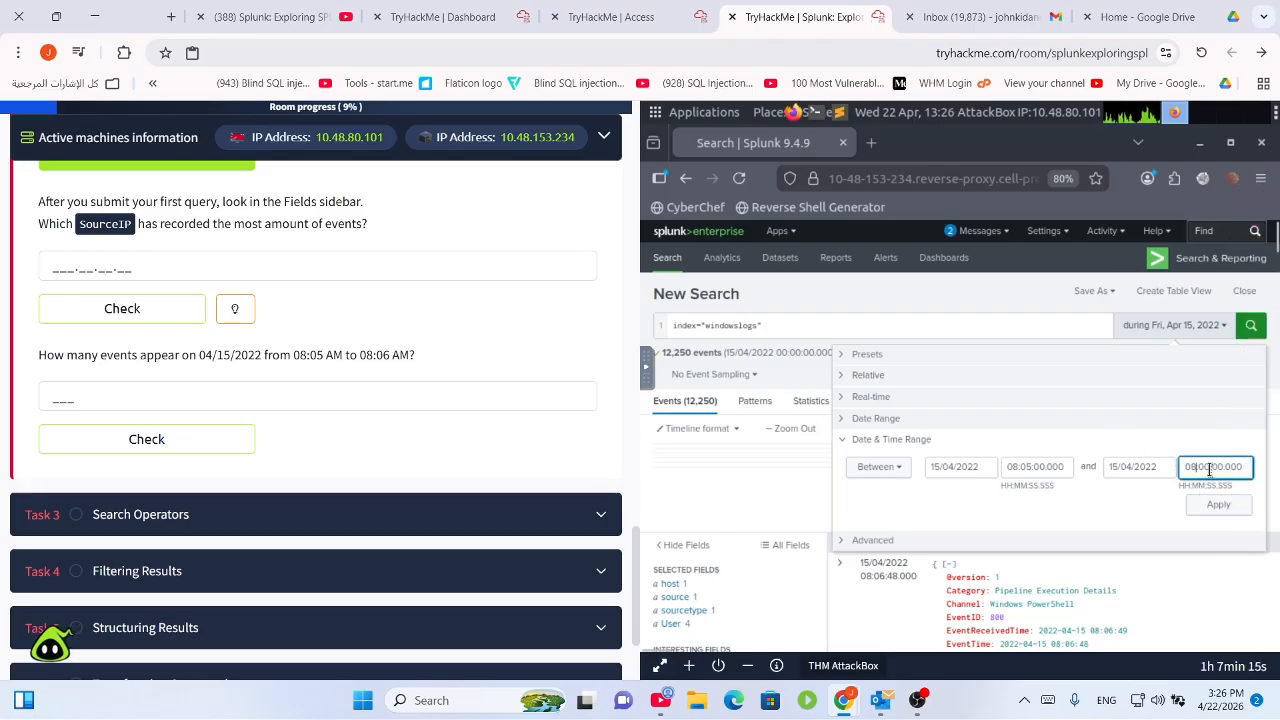
drag(1210, 470, 1205, 470)
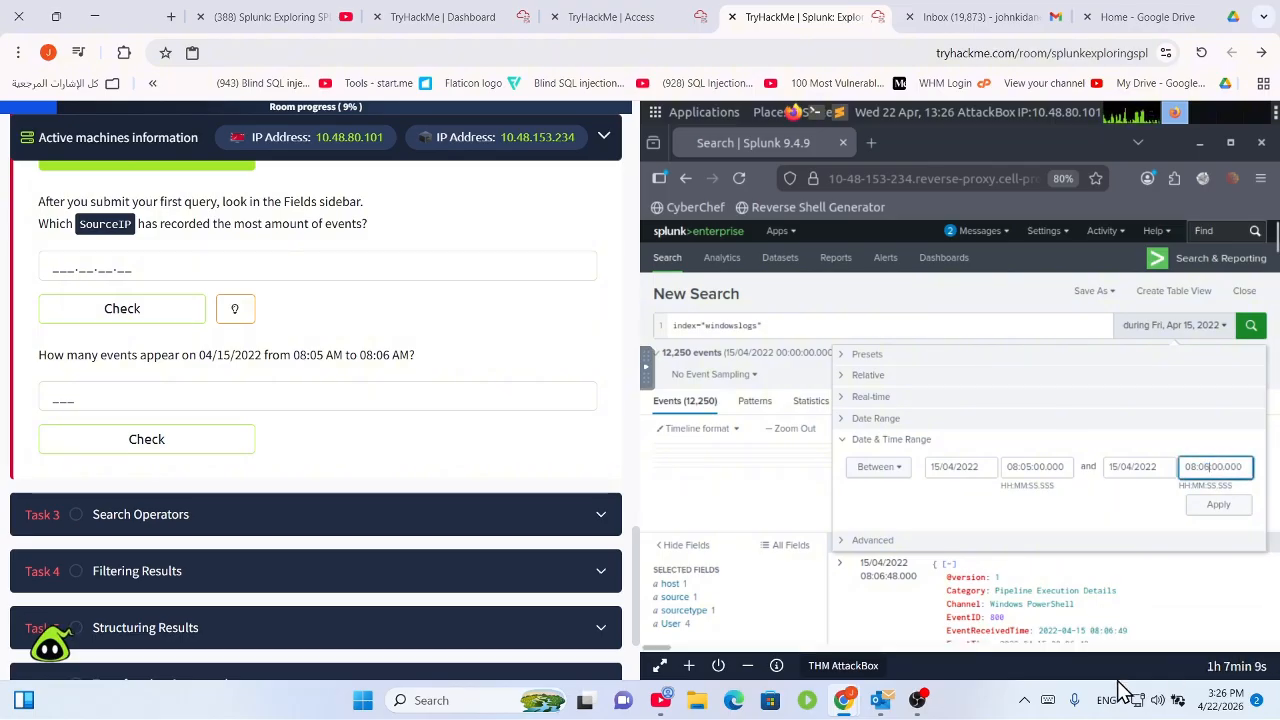
click(1220, 507)
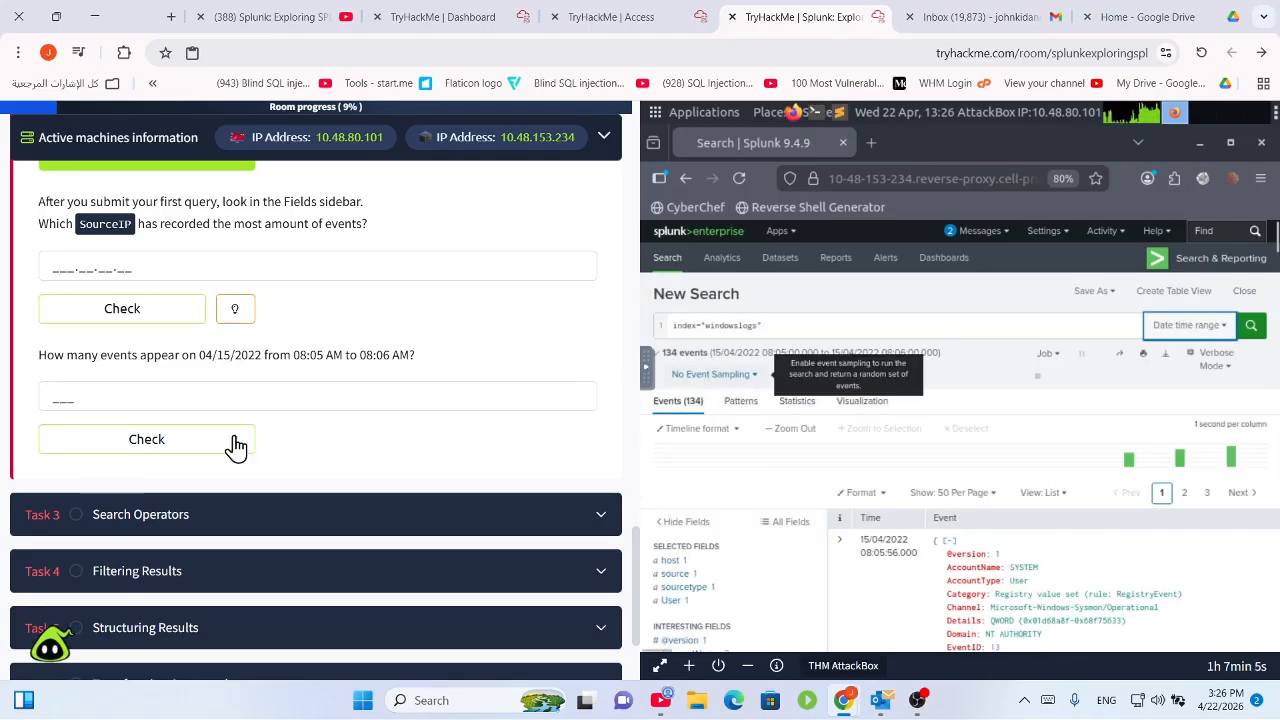
Submit 134 as the answer to the 08:05–08:06 event-count question.
click(160, 393)
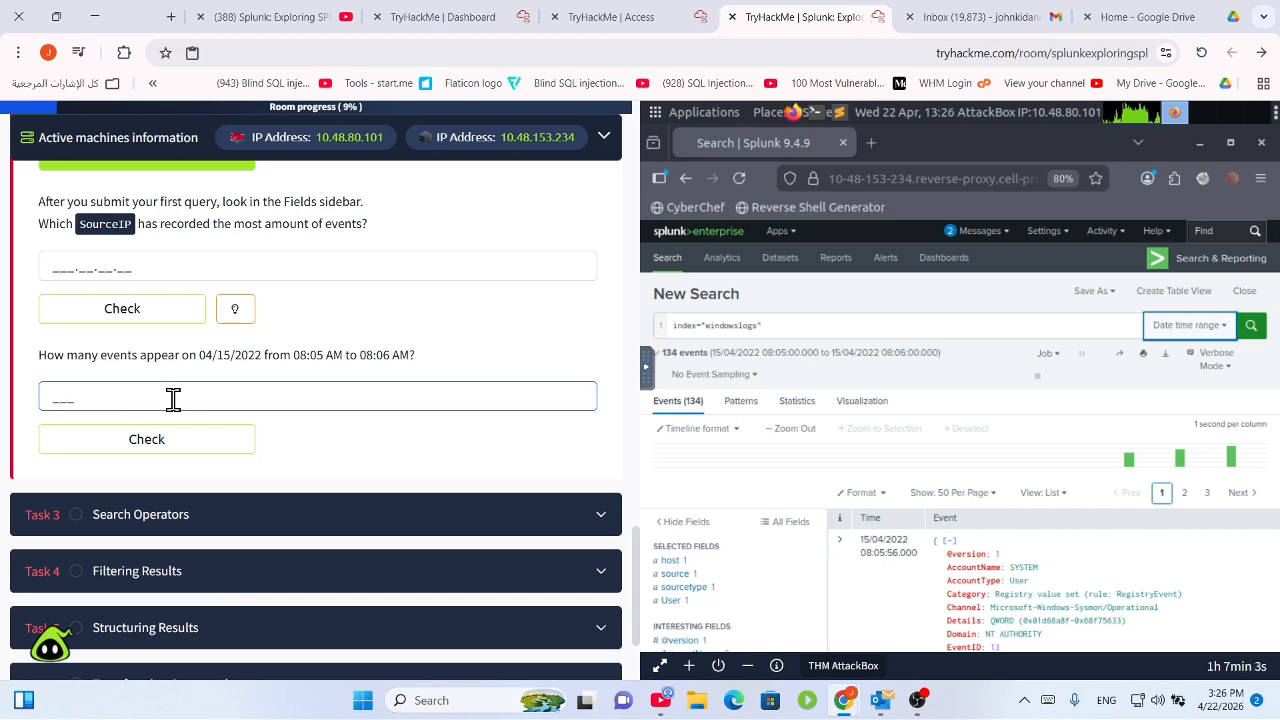
text(134)
key(Return)
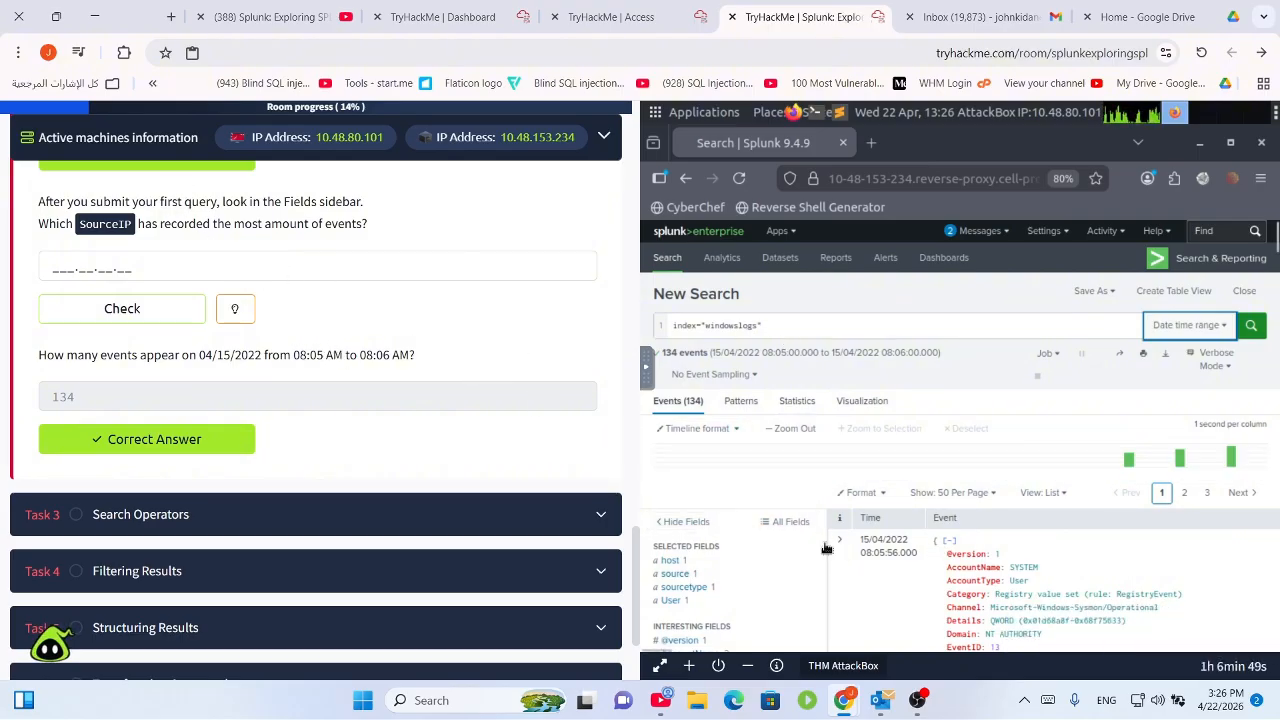
Expand Task 3 Search Operators to view the index=windowslogs alice example.
scroll(860, 470, down, 3)
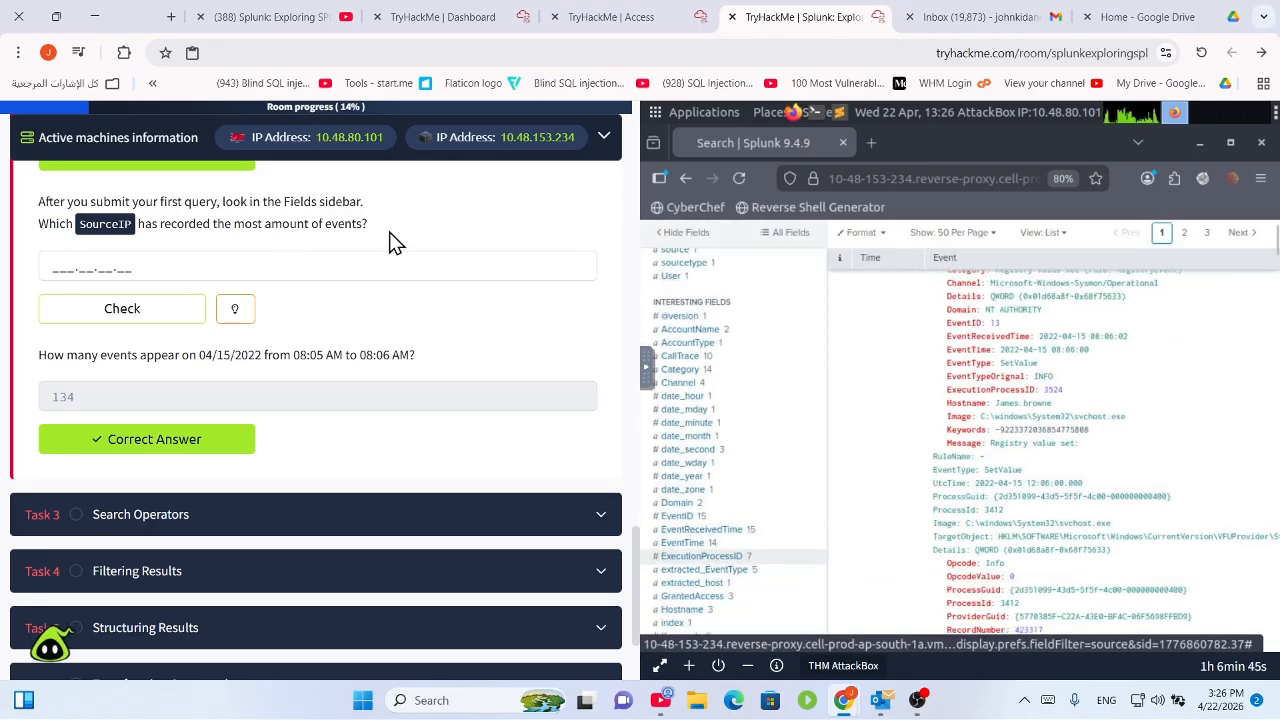
triple_click(112, 232)
scroll(306, 390, down, 3)
click(313, 362)
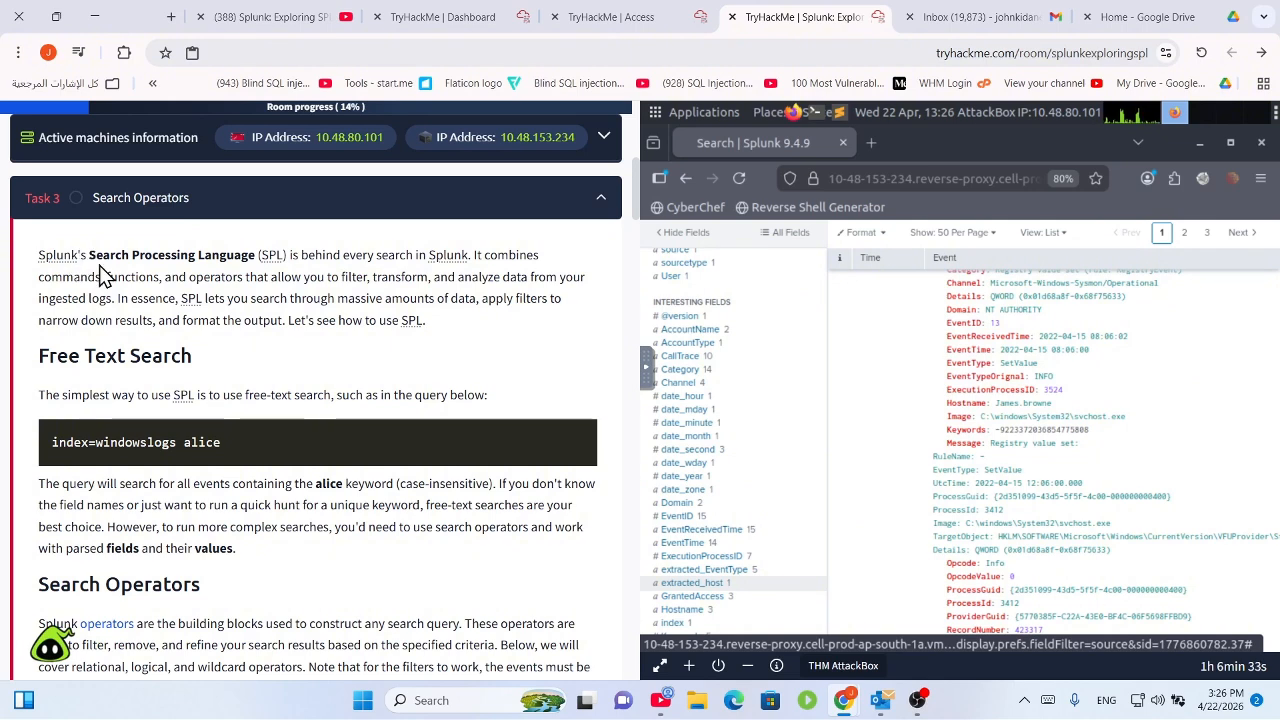
drag(97, 273, 205, 256)
click(332, 320)
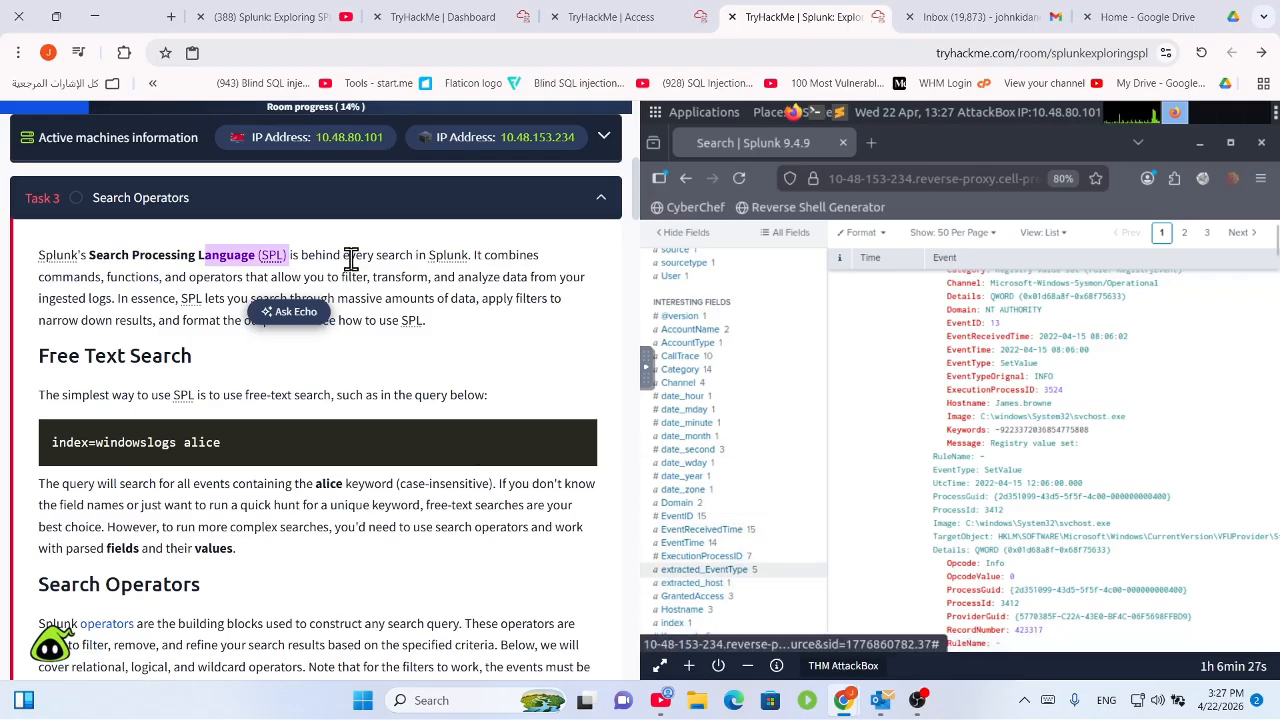
drag(376, 256, 396, 411)
click(267, 374)
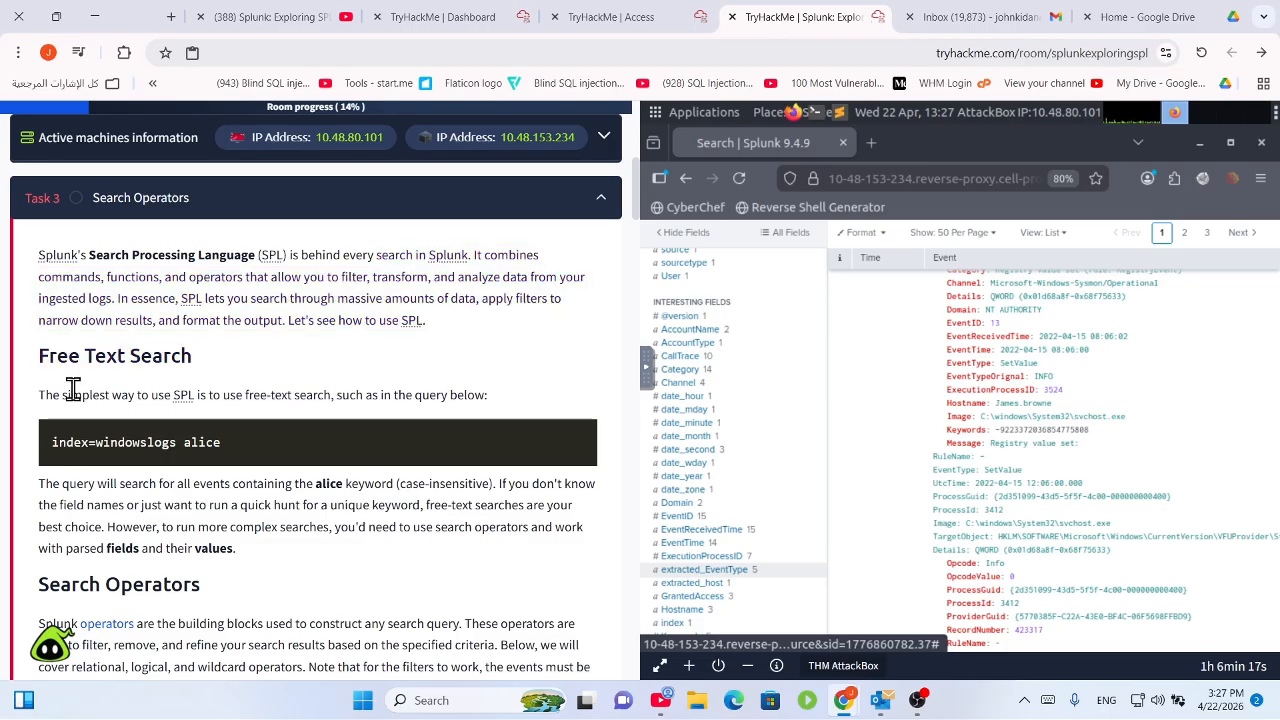
drag(49, 397, 380, 394)
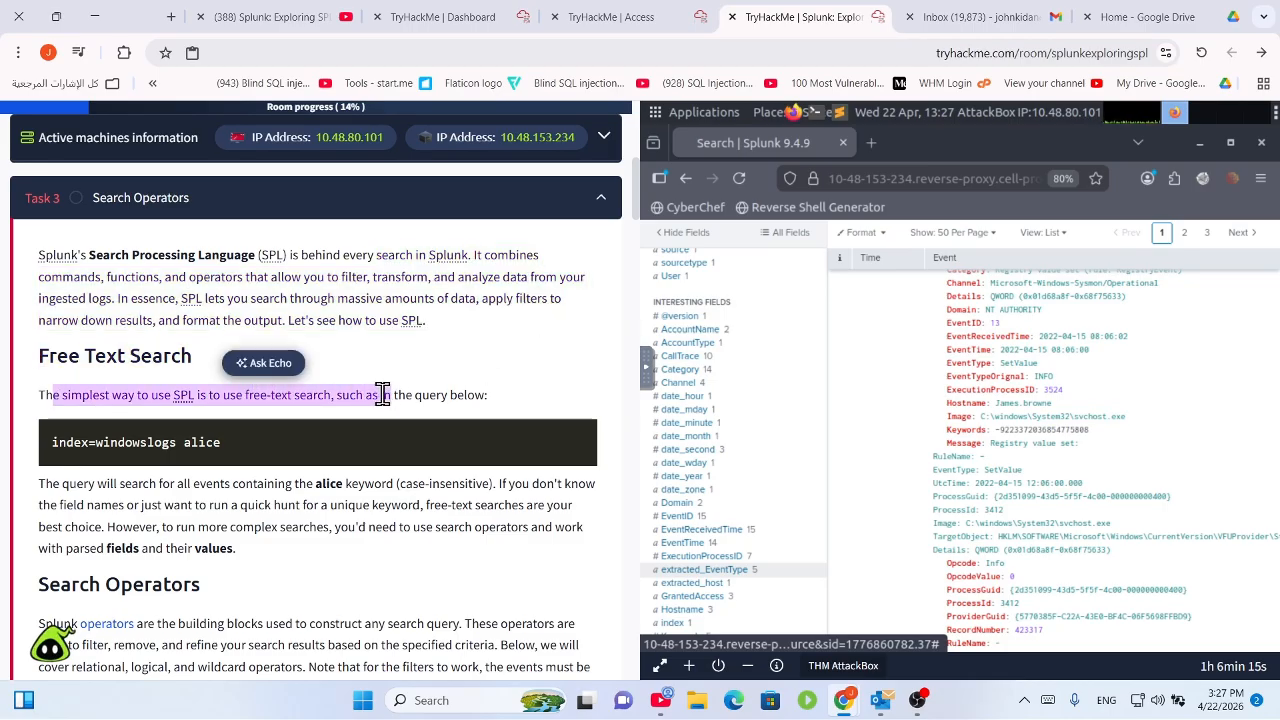
click(378, 395)
drag(250, 405, 457, 402)
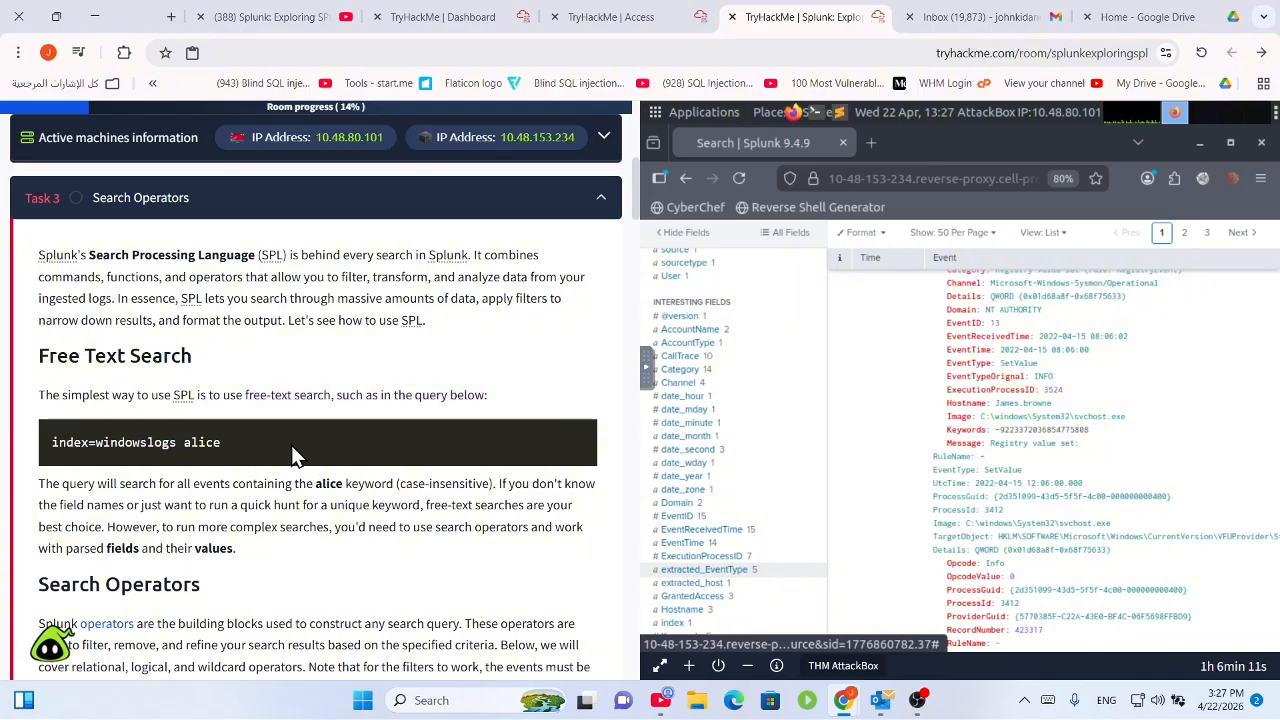
drag(291, 445, 34, 451)
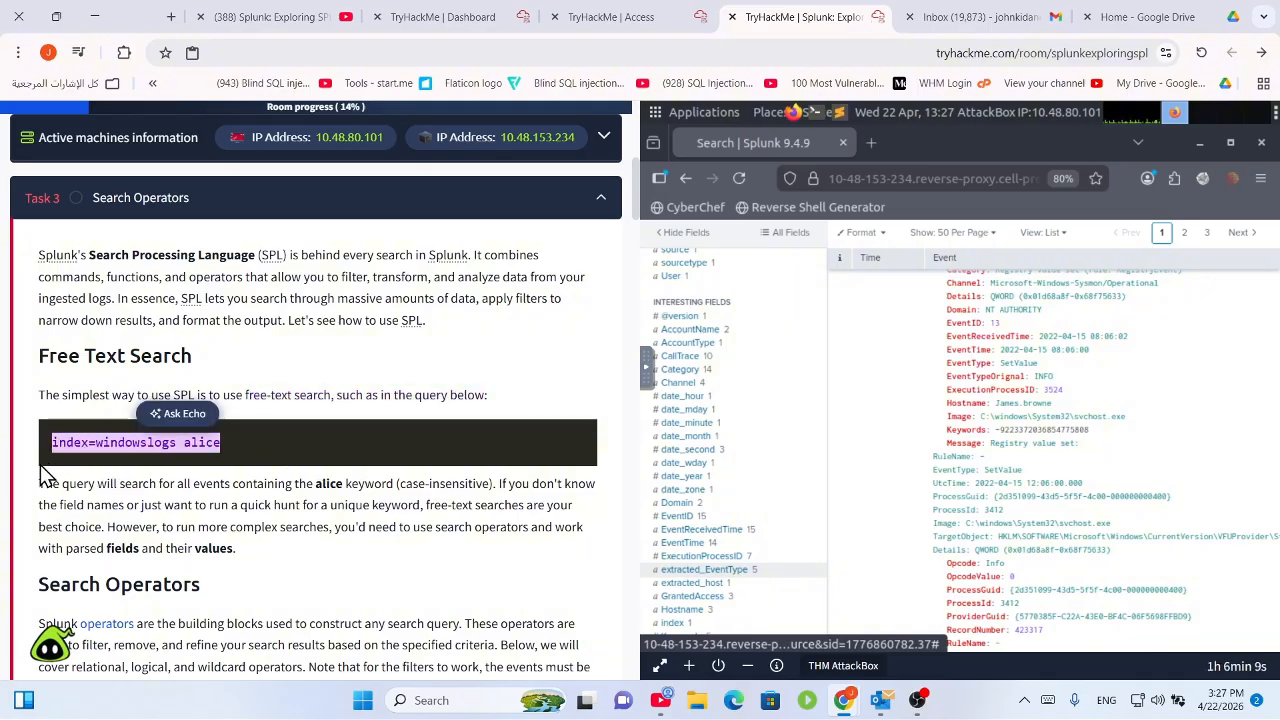
drag(119, 483, 534, 506)
click(503, 523)
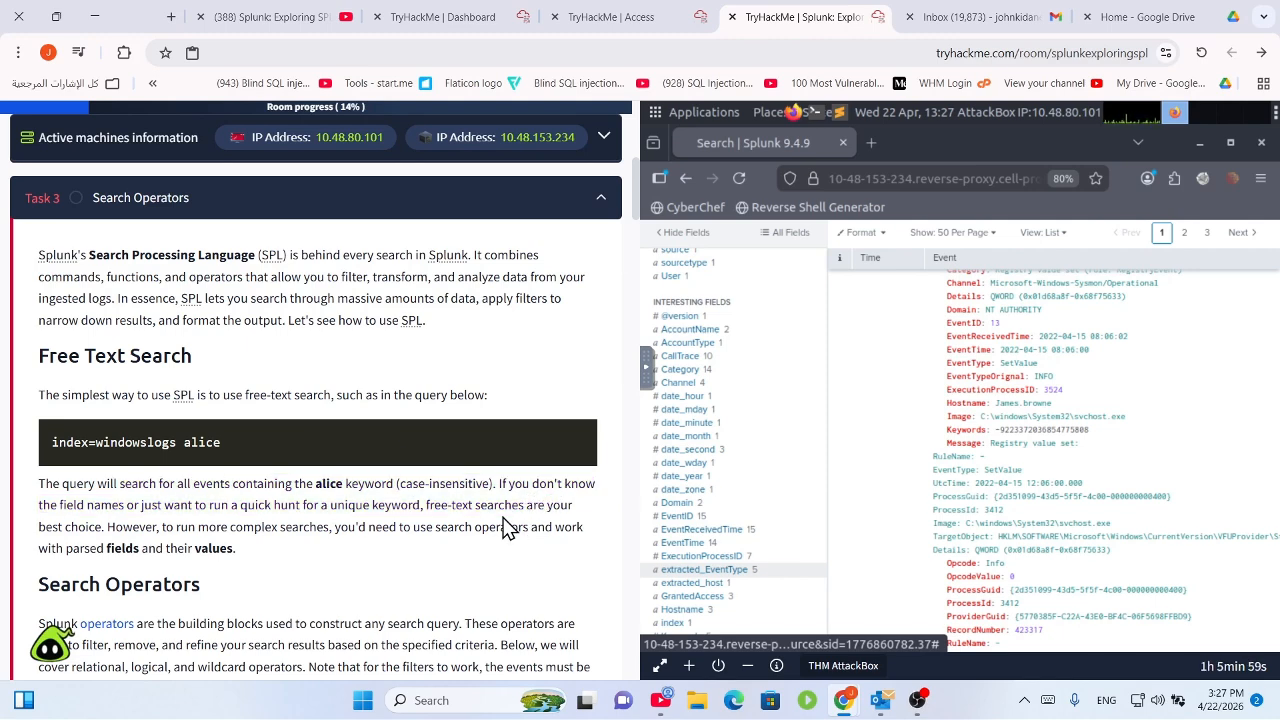
drag(413, 505, 552, 545)
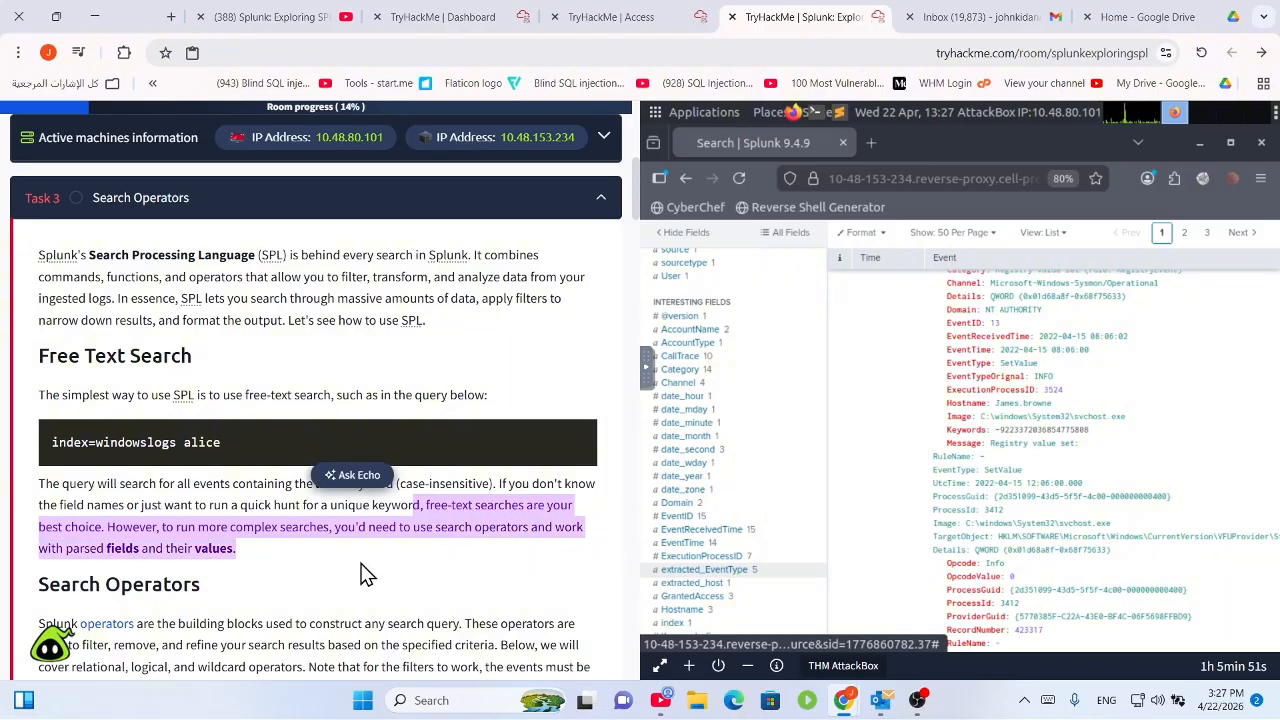
click(322, 558)
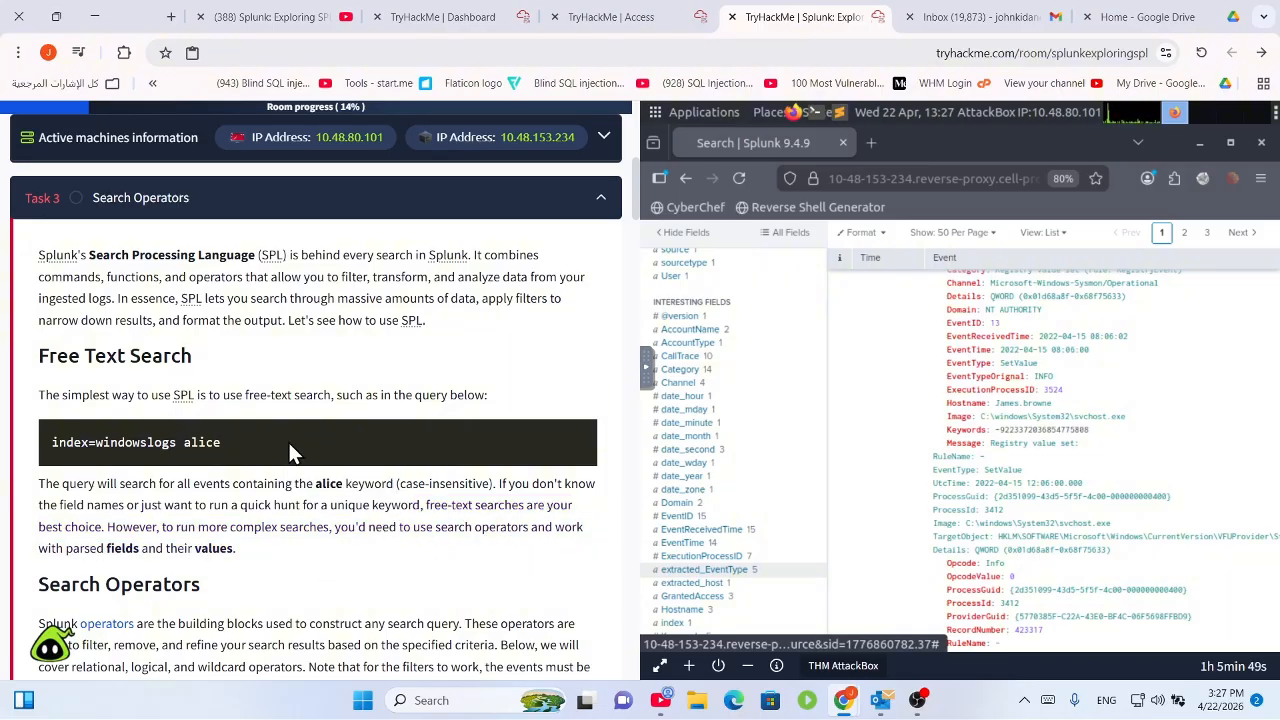
drag(290, 453, 48, 444)
scroll(150, 478, down, 2)
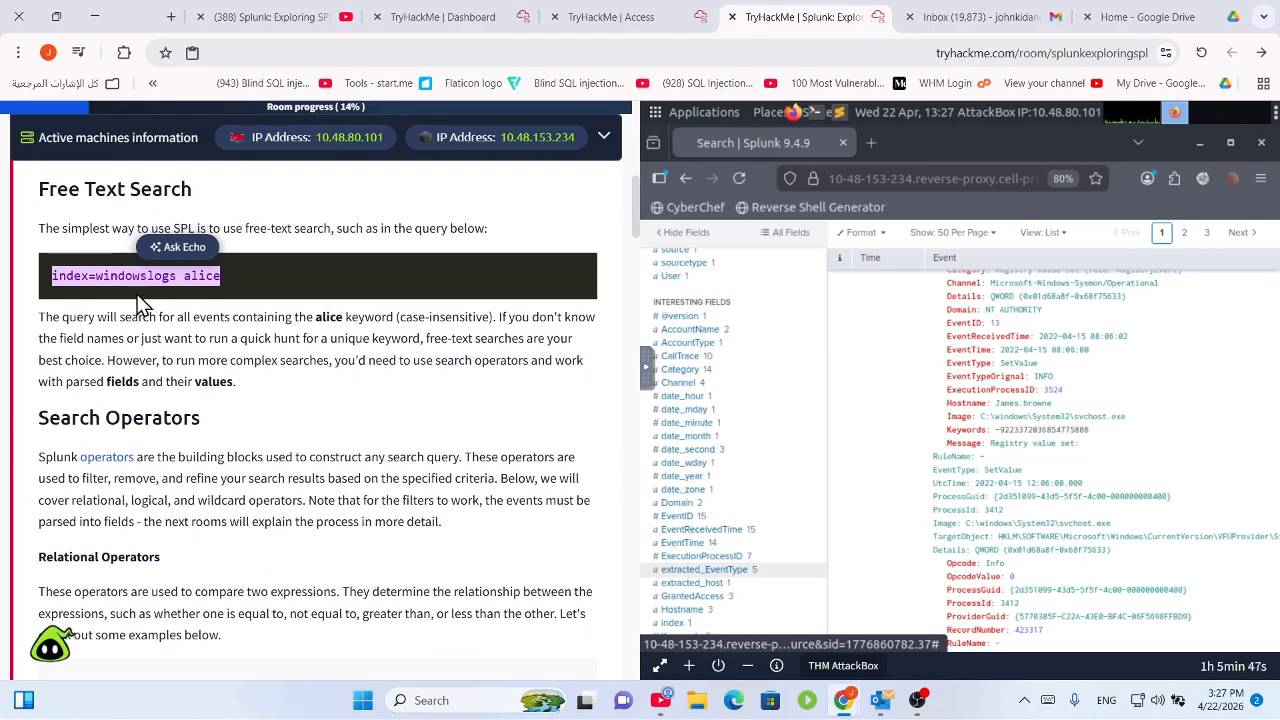
drag(240, 284, 182, 278)
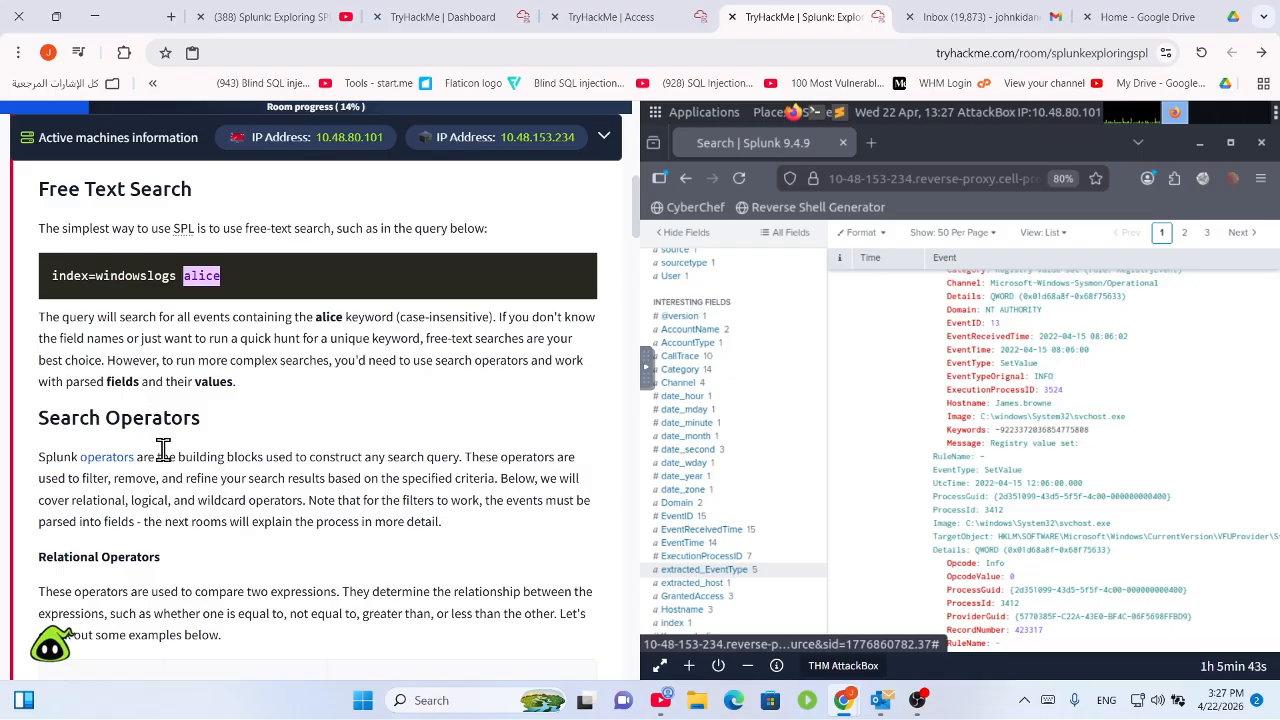
scroll(151, 451, down, 1)
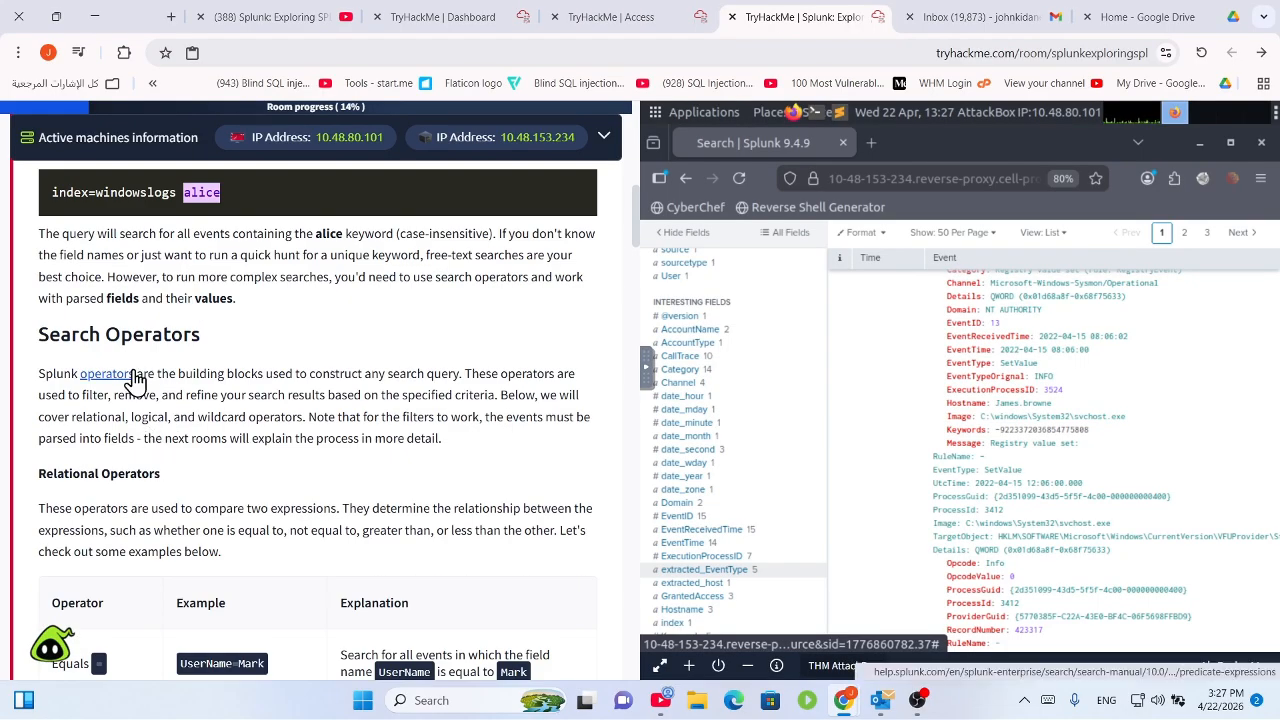
drag(170, 373, 358, 372)
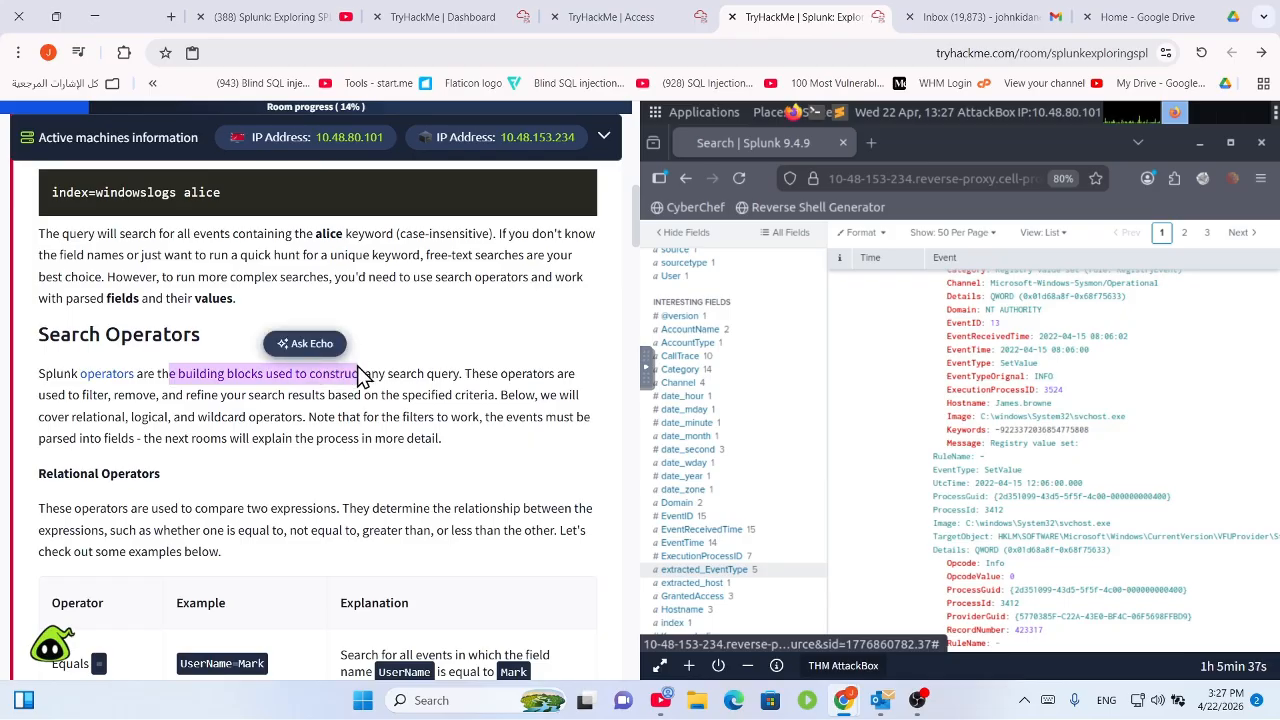
click(472, 374)
scroll(483, 383, down, 1)
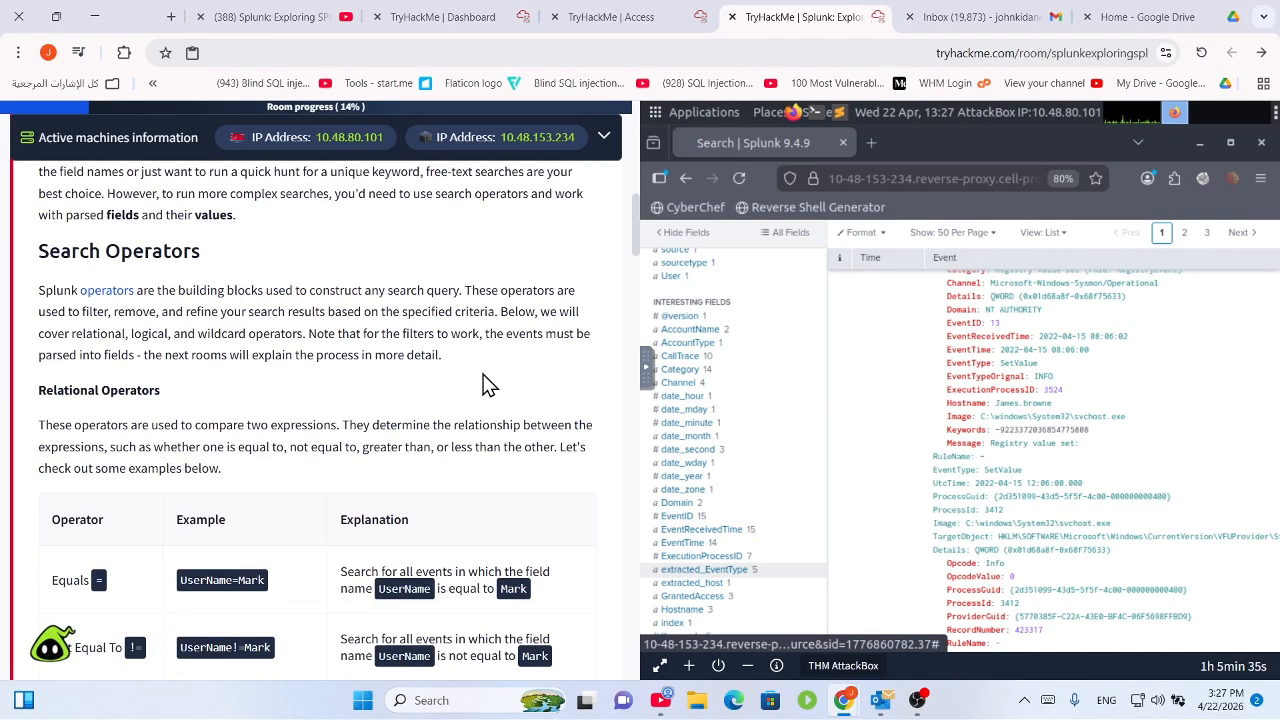
drag(165, 312, 533, 347)
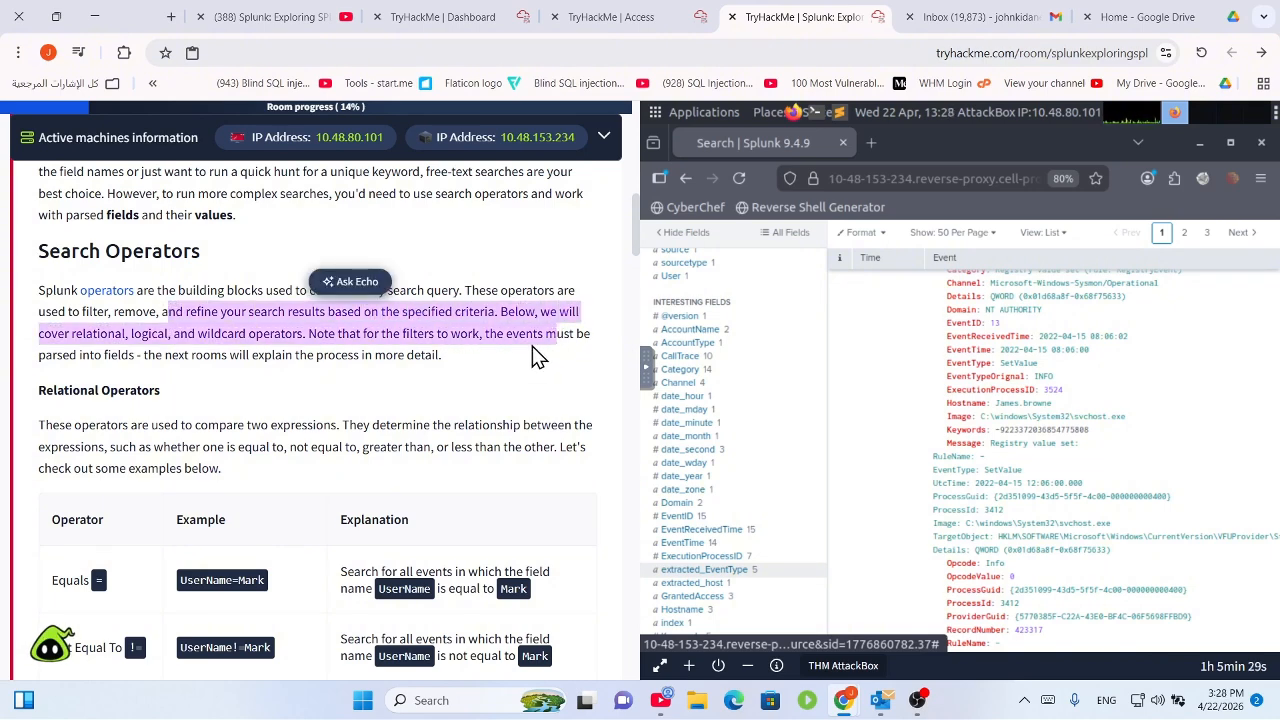
click(532, 346)
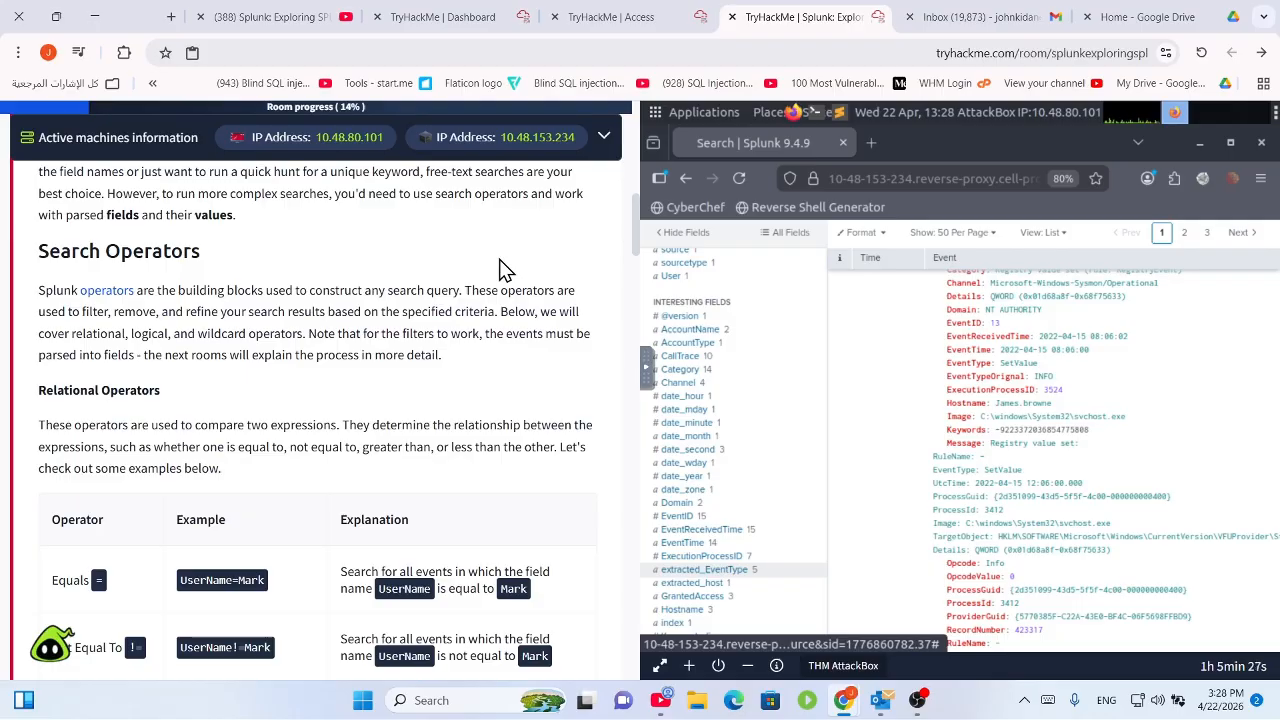
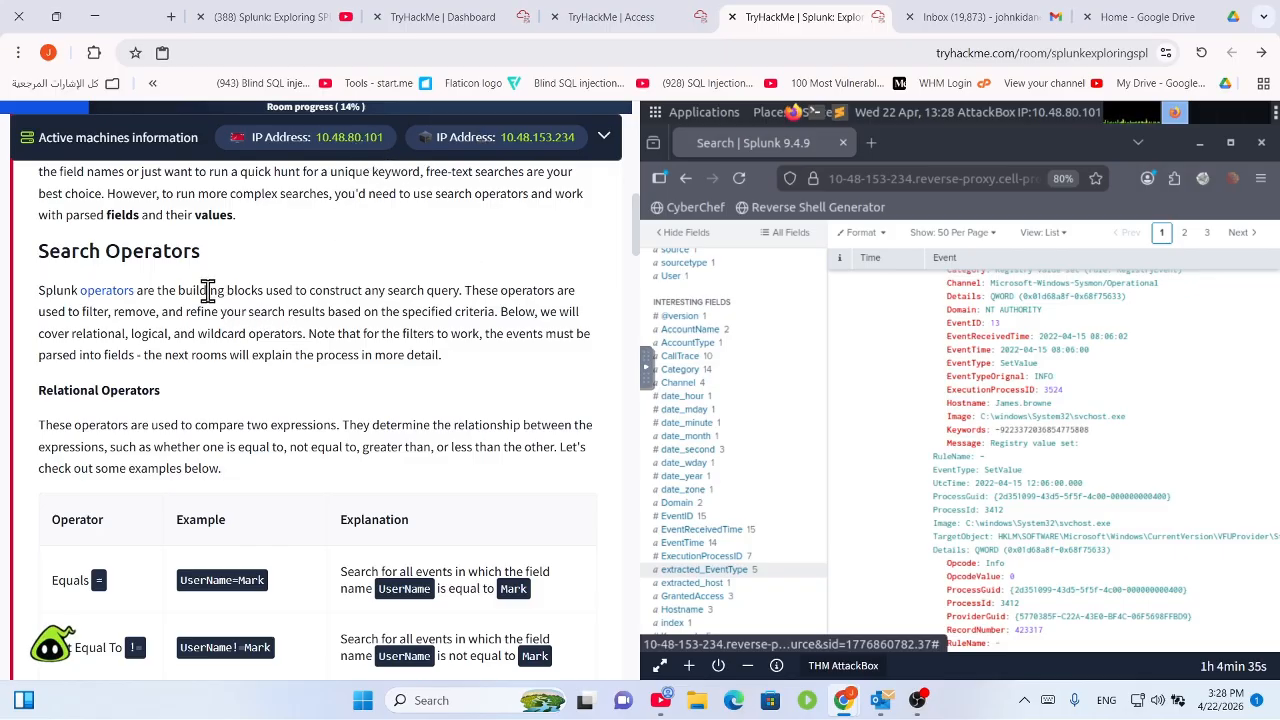
Highlight the Search Operators introduction and the Equals row with its UserName=Mark example.
drag(216, 290, 323, 290)
scroll(340, 410, down, 2)
drag(176, 226, 36, 237)
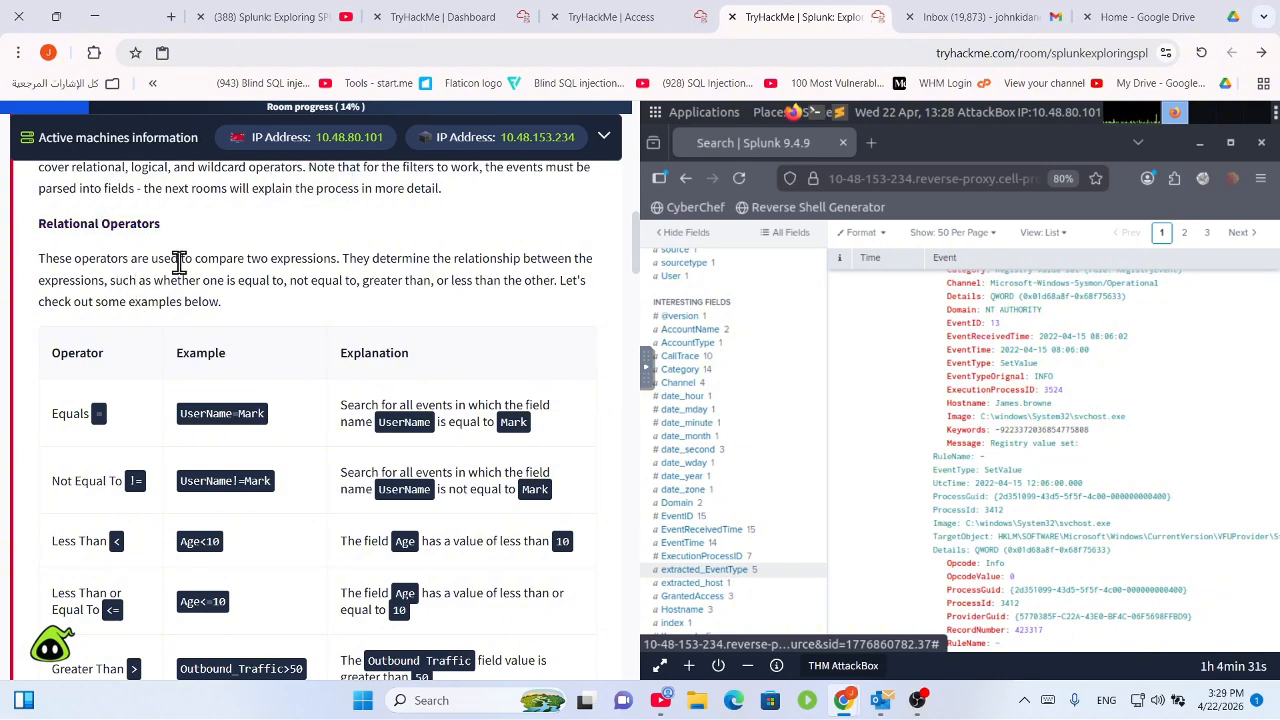
drag(348, 258, 622, 283)
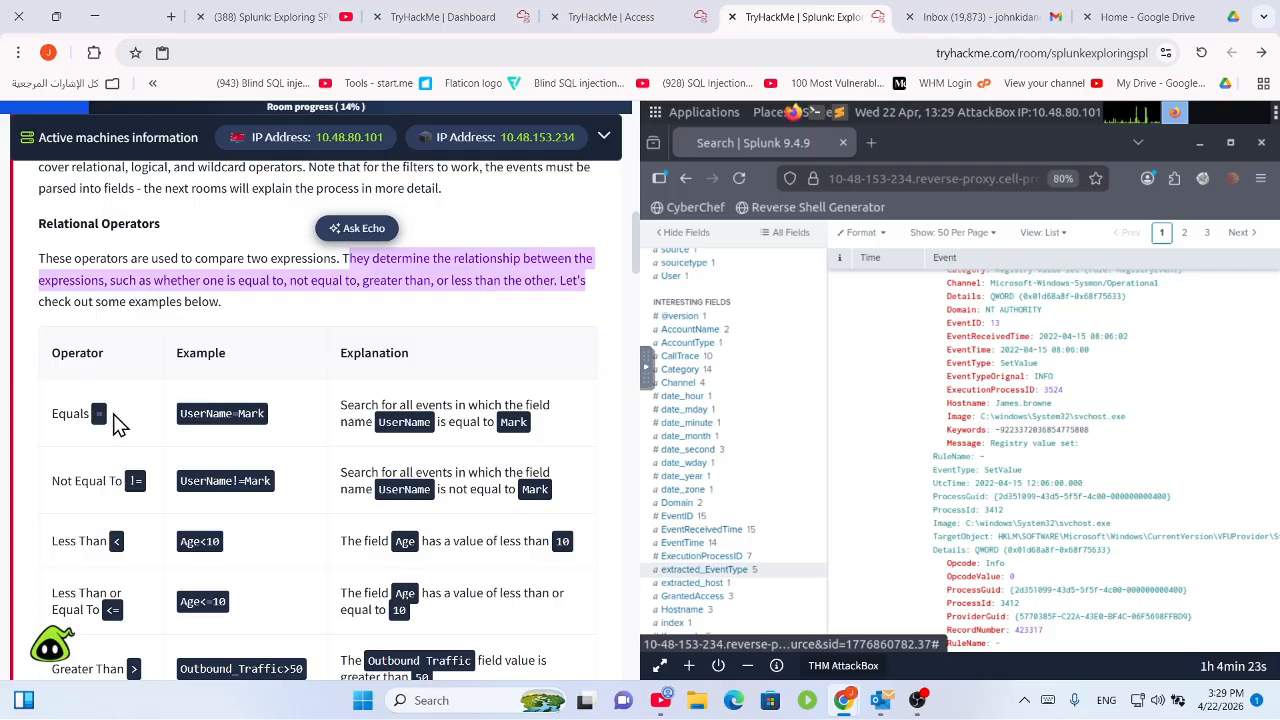
drag(114, 420, 100, 432)
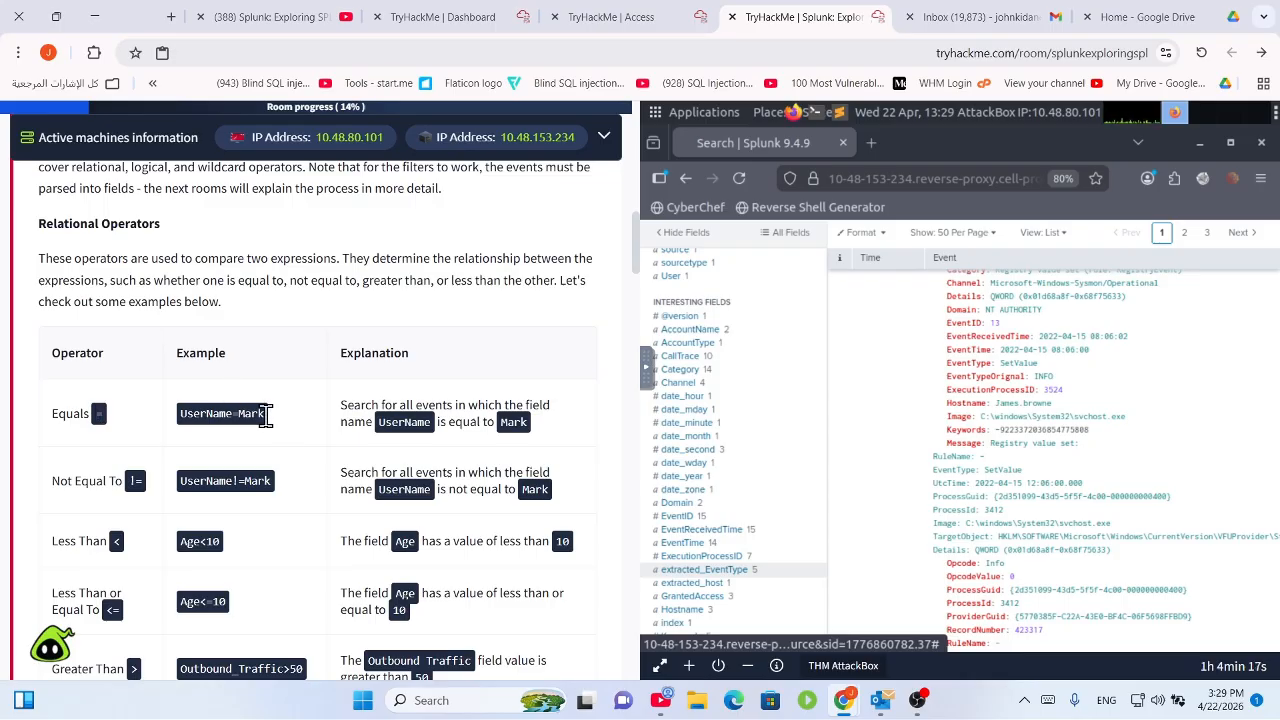
mouse_move(267, 415)
mouse_down()
mouse_move(223, 423)
mouse_move(258, 428)
mouse_up()
click(232, 423)
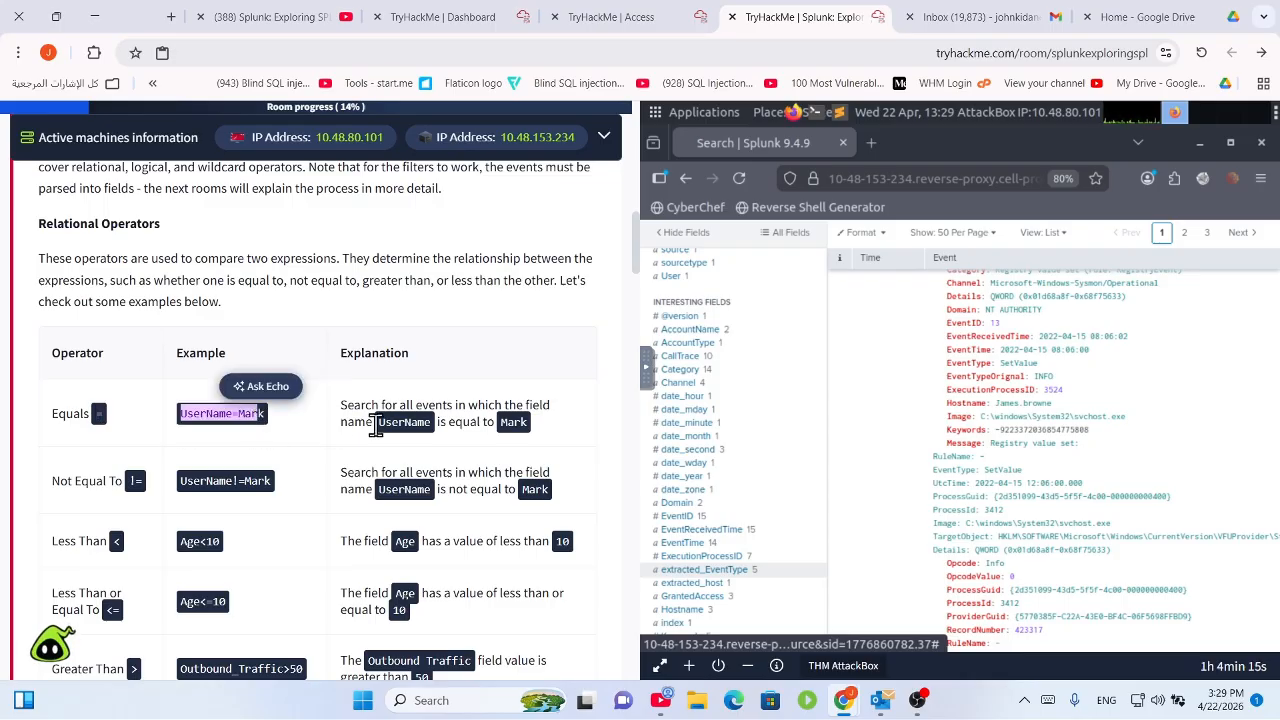
drag(364, 406, 398, 426)
click(507, 437)
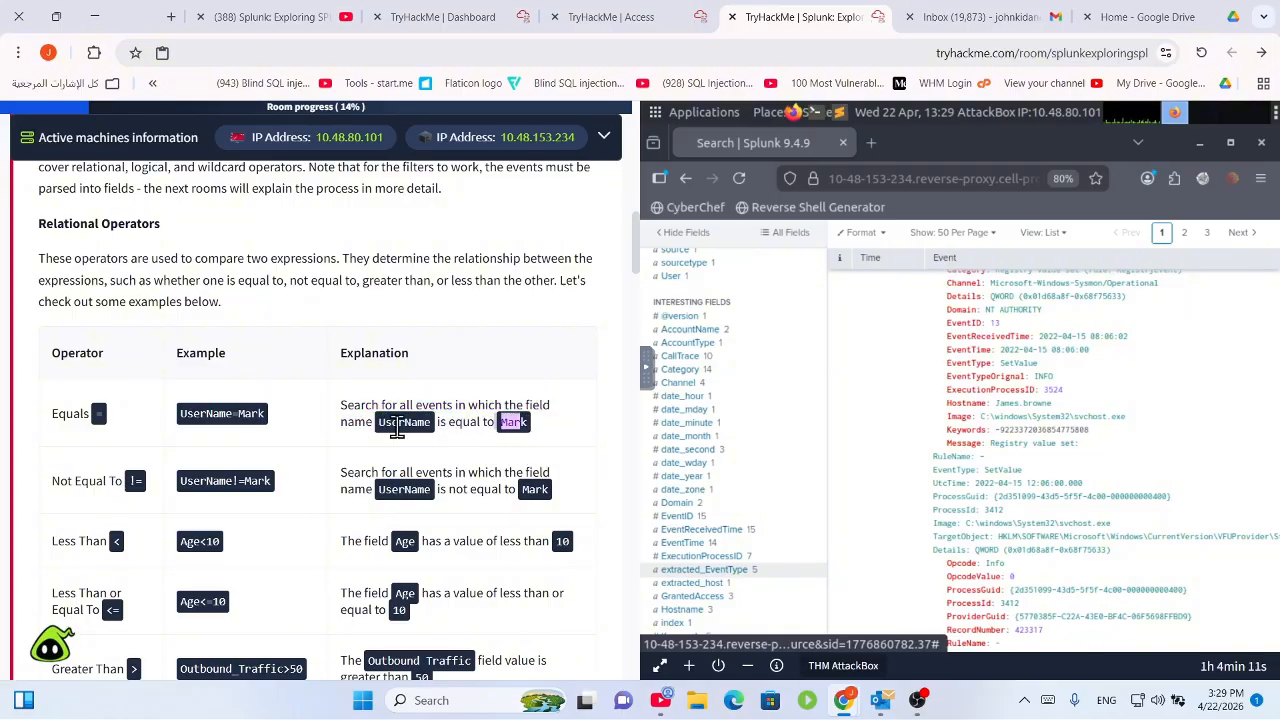
Highlight the Not Equal To row explaining that UserName is not equal to Mark.
scroll(120, 480, down, 1)
drag(88, 397, 185, 398)
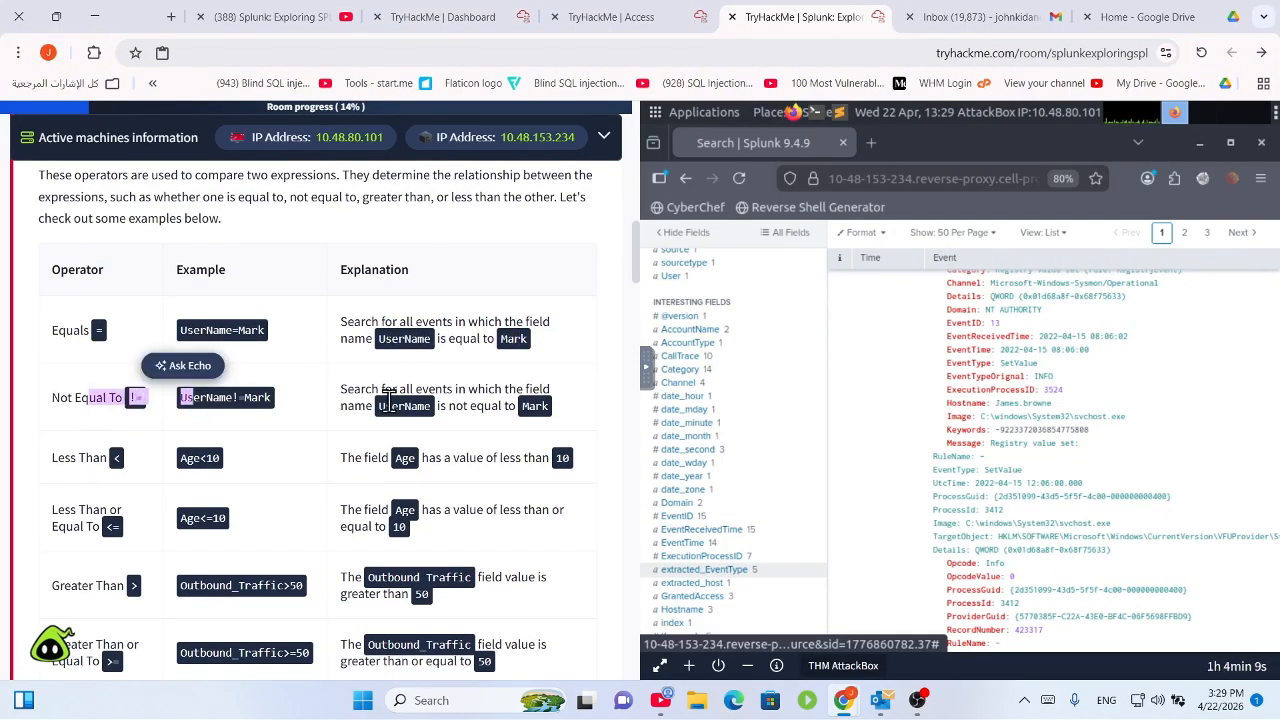
click(388, 400)
drag(381, 390, 528, 386)
click(523, 400)
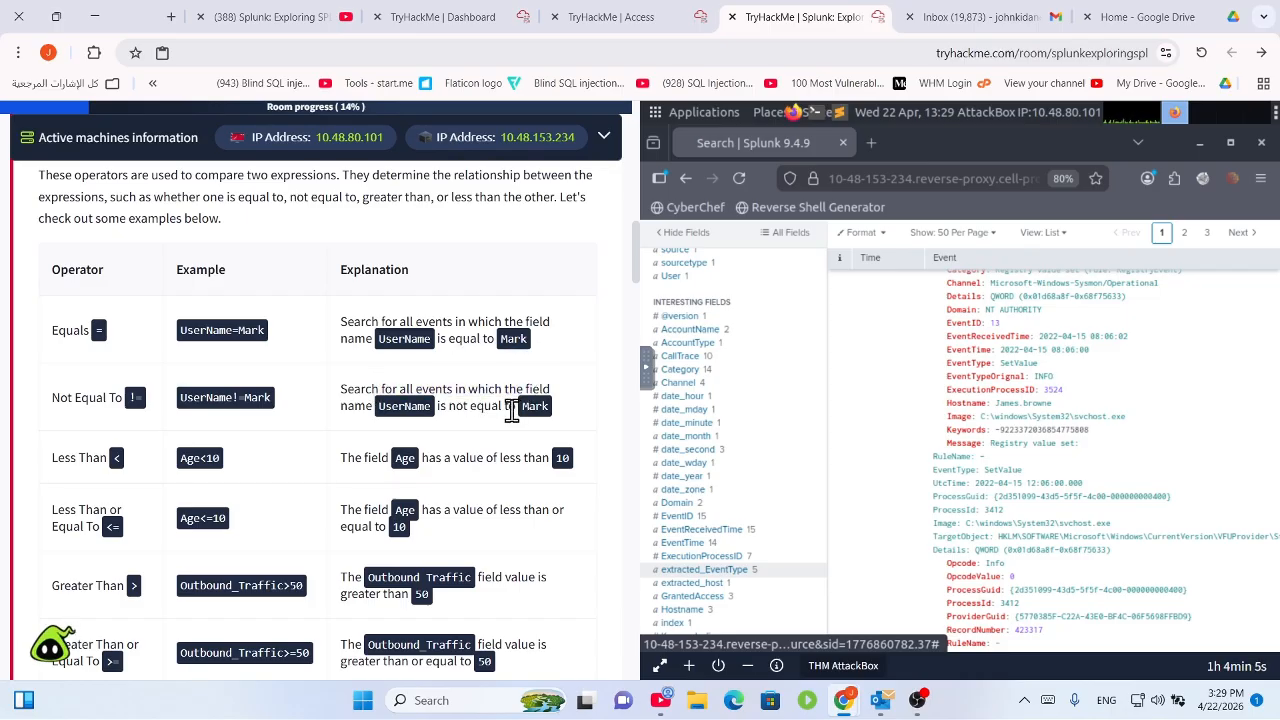
drag(356, 406, 551, 414)
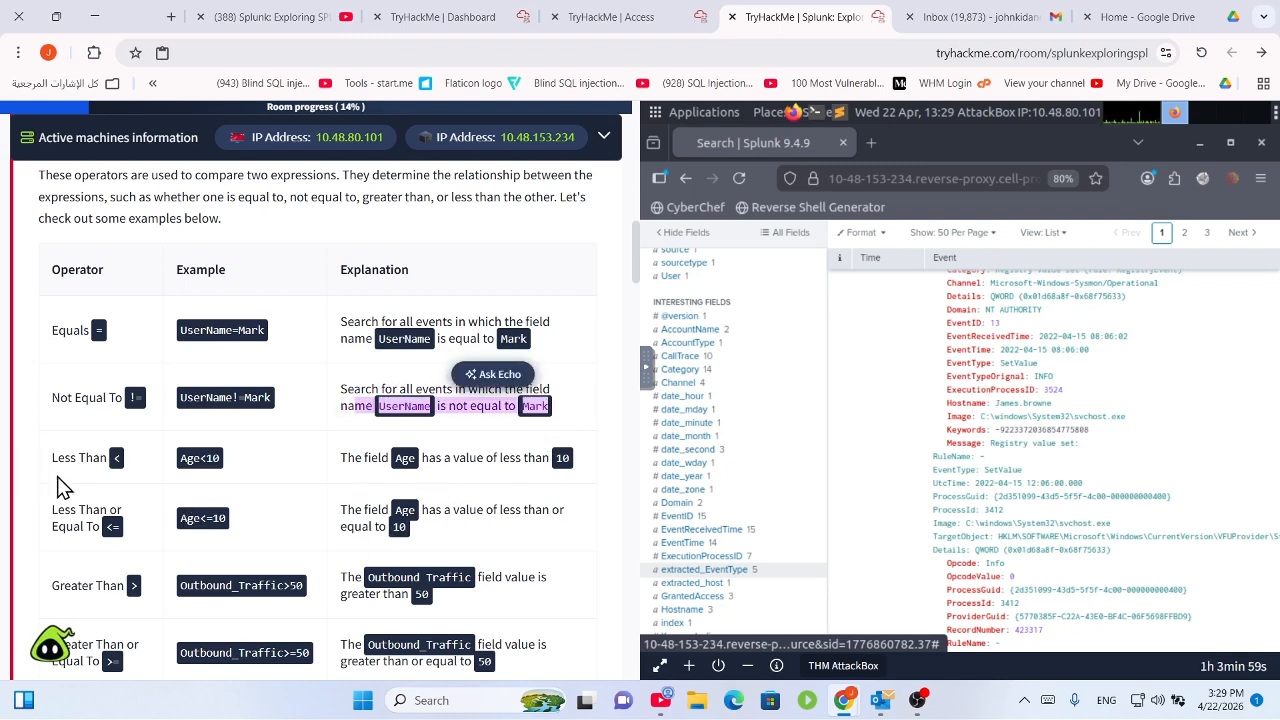
Highlight the less-than, less-than-or-equal and greater-than-or-equal rows, including Age<10 and Outbound_Traffic>=50.
double_click(116, 457)
mouse_move(212, 458)
mouse_down()
mouse_move(196, 461)
mouse_move(207, 460)
mouse_up()
drag(460, 458, 589, 460)
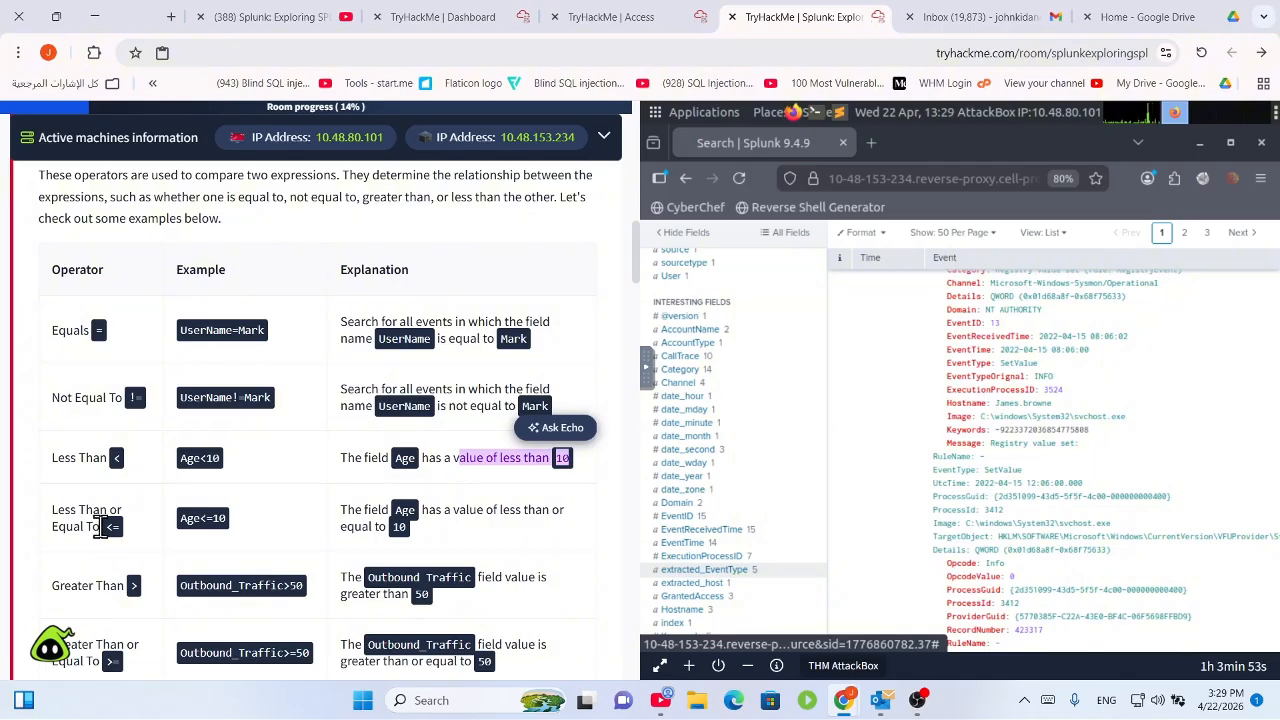
double_click(112, 527)
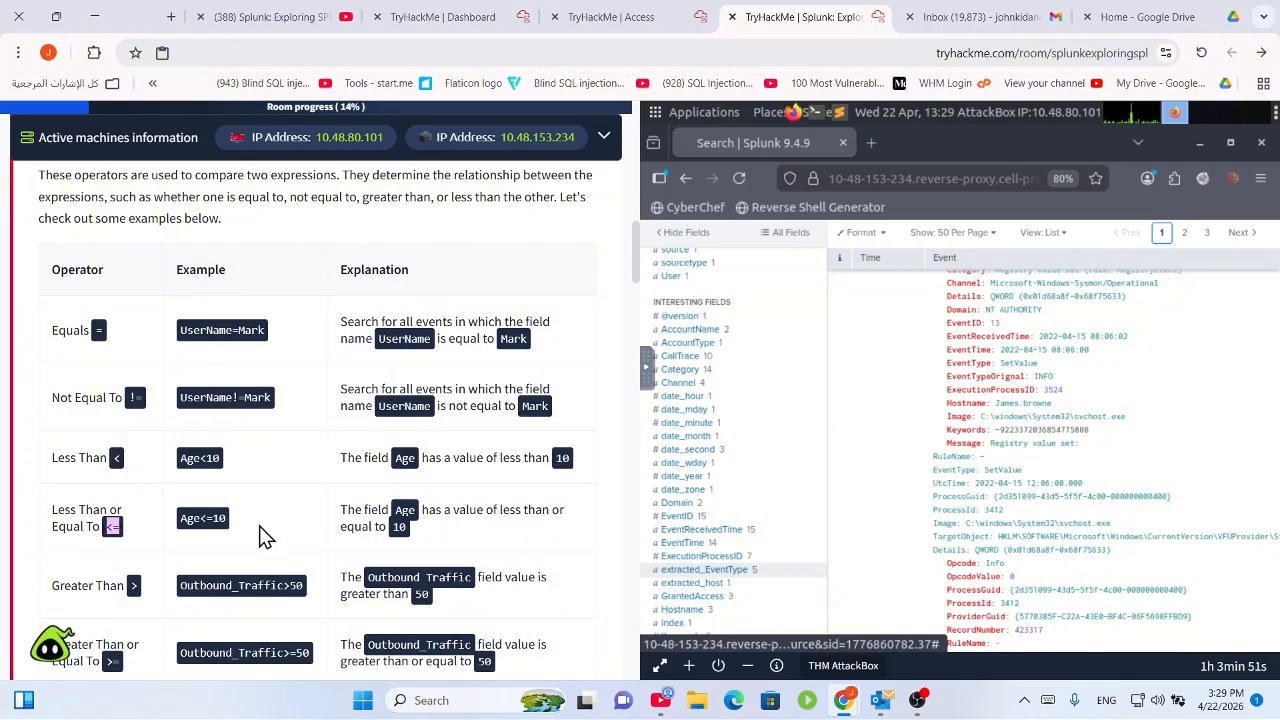
click(259, 528)
scroll(560, 525, down, 3)
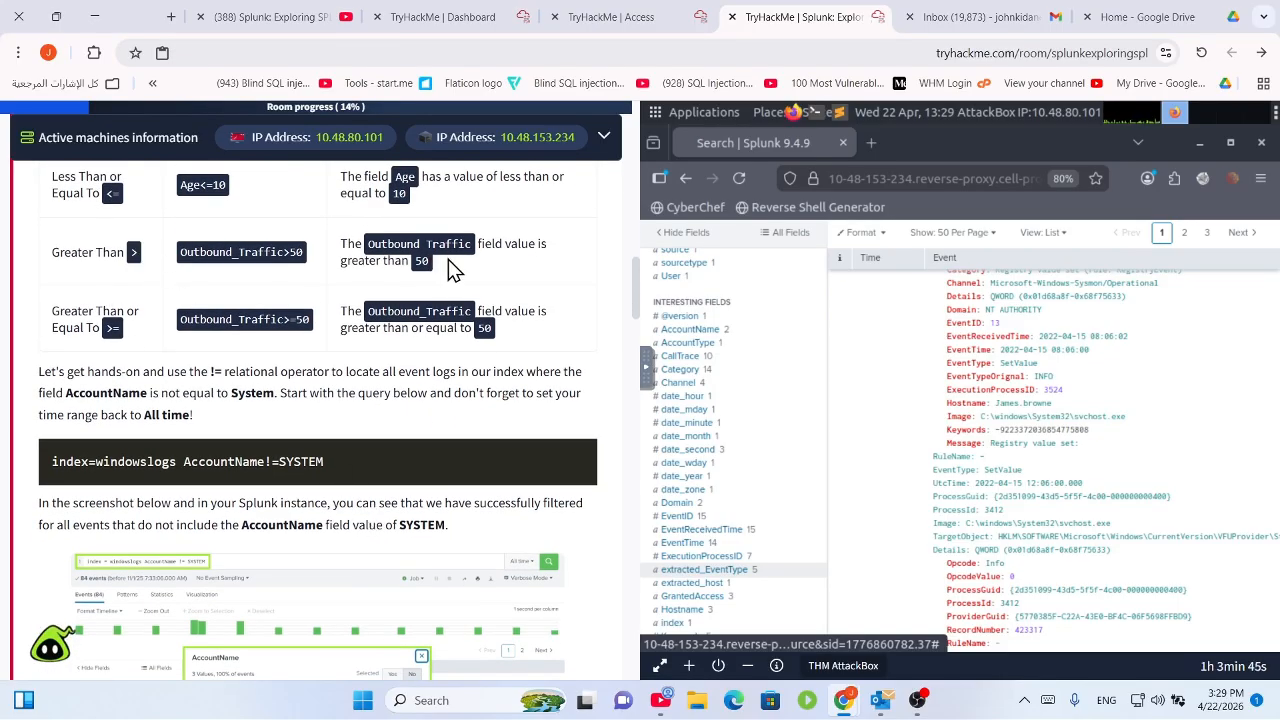
drag(448, 260, 386, 248)
drag(130, 335, 87, 320)
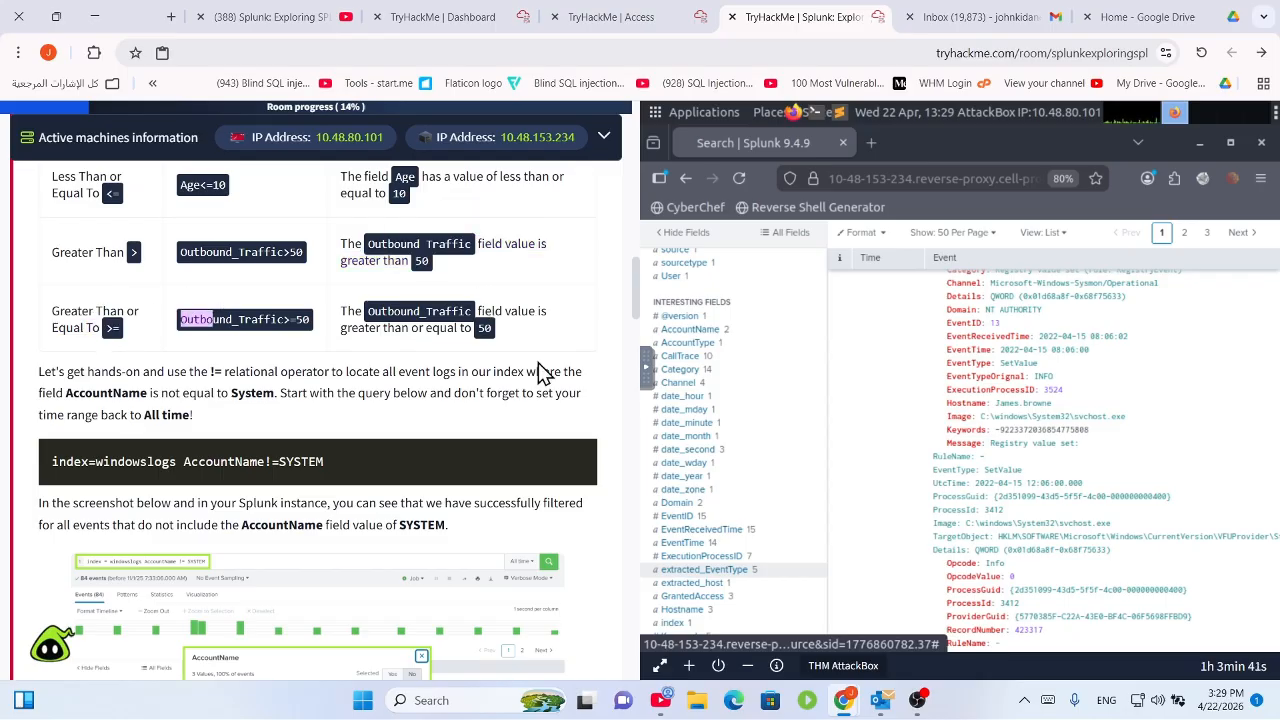
drag(496, 329, 418, 329)
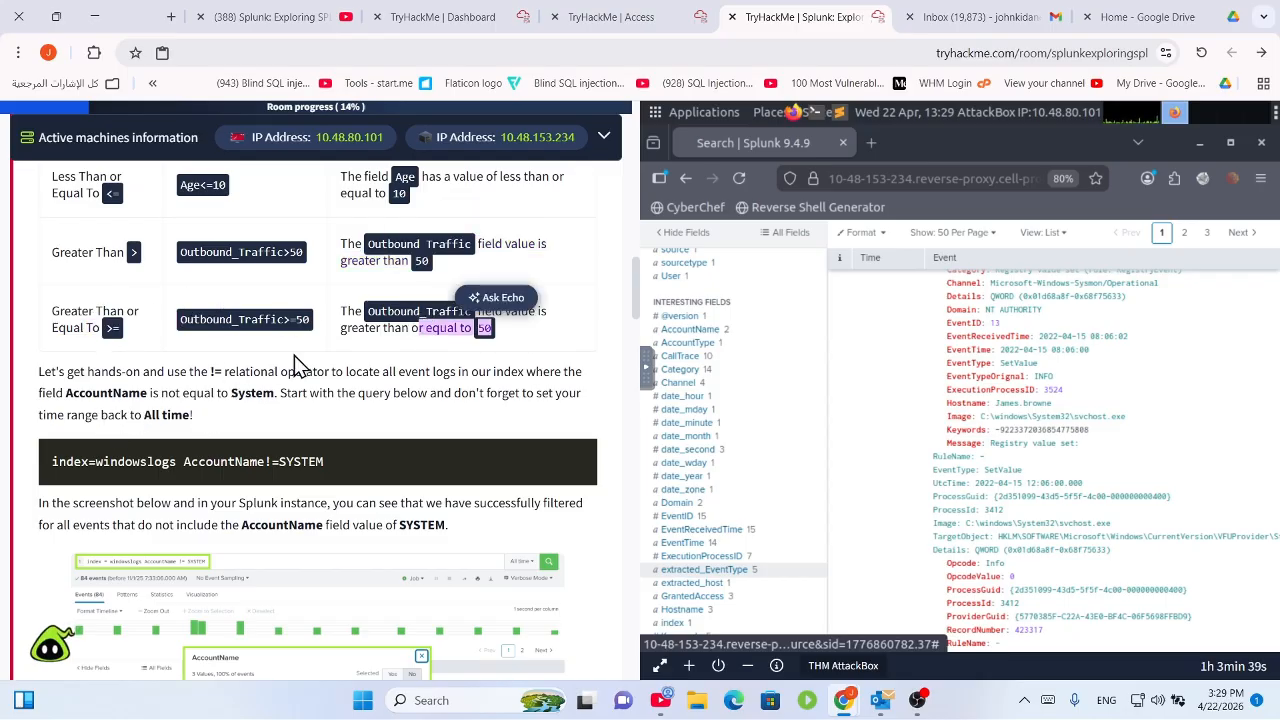
Highlight the instructions to exclude AccountName SYSTEM with an All time range, and the AccountName!=SYSTEM example.
scroll(230, 392, down, 1)
drag(166, 288, 262, 314)
click(330, 343)
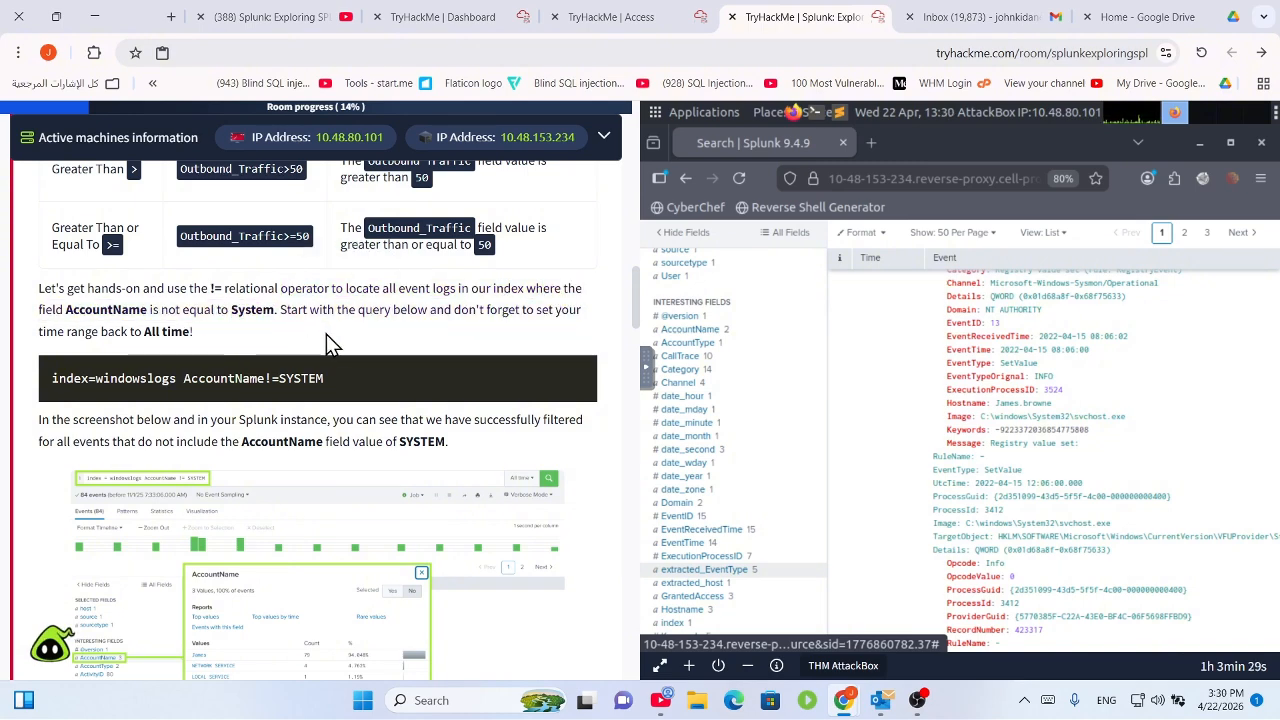
drag(335, 295, 551, 306)
click(537, 336)
drag(468, 308, 531, 346)
click(197, 340)
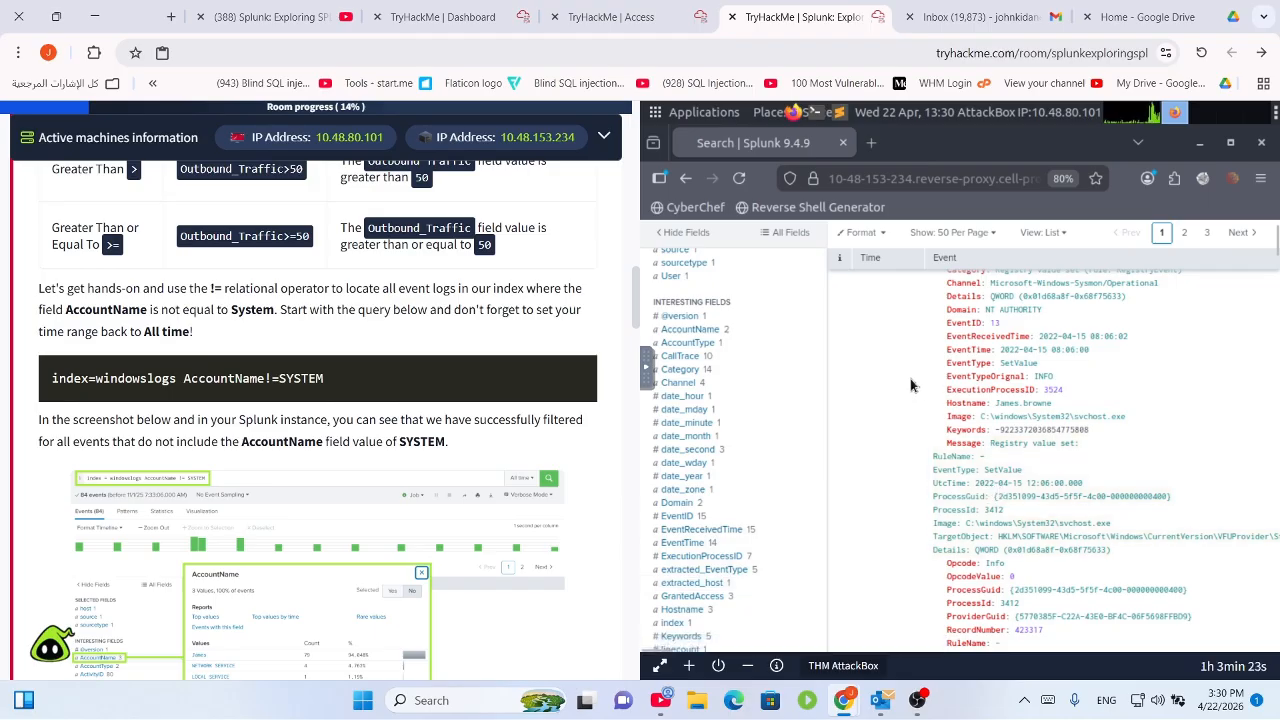
drag(172, 420, 280, 420)
scroll(380, 399, down, 2)
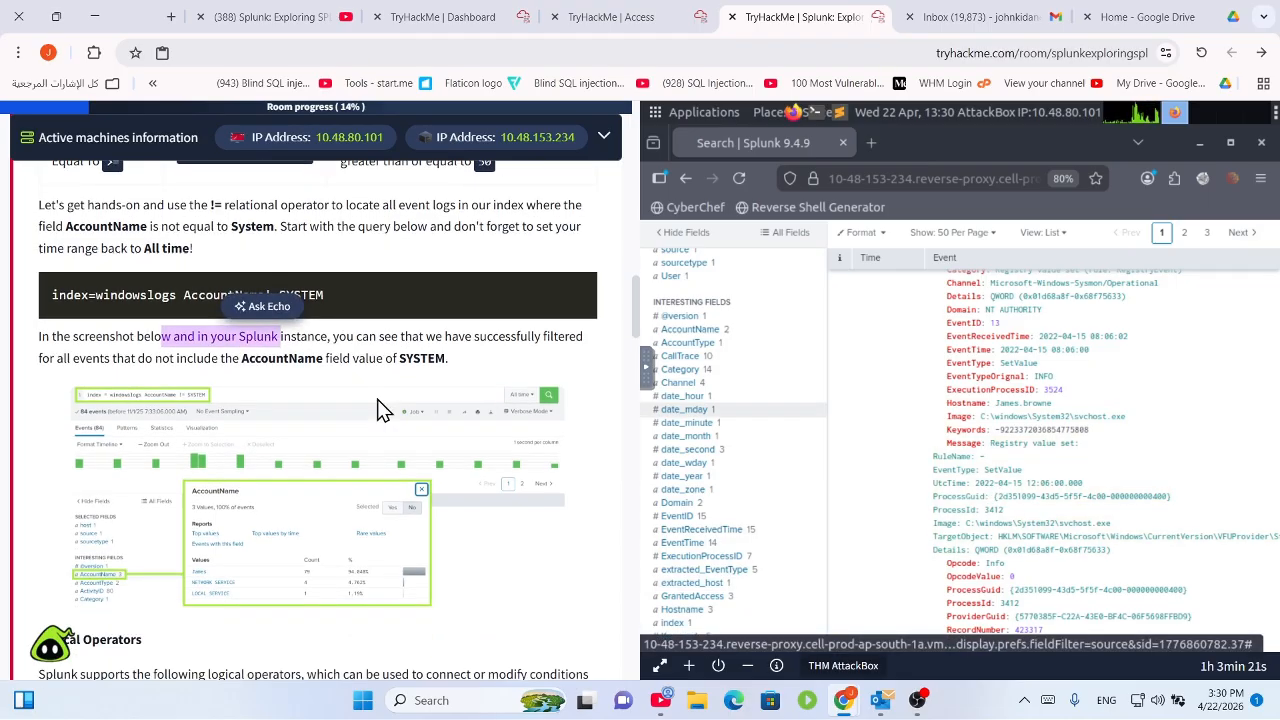
scroll(400, 340, down, 1)
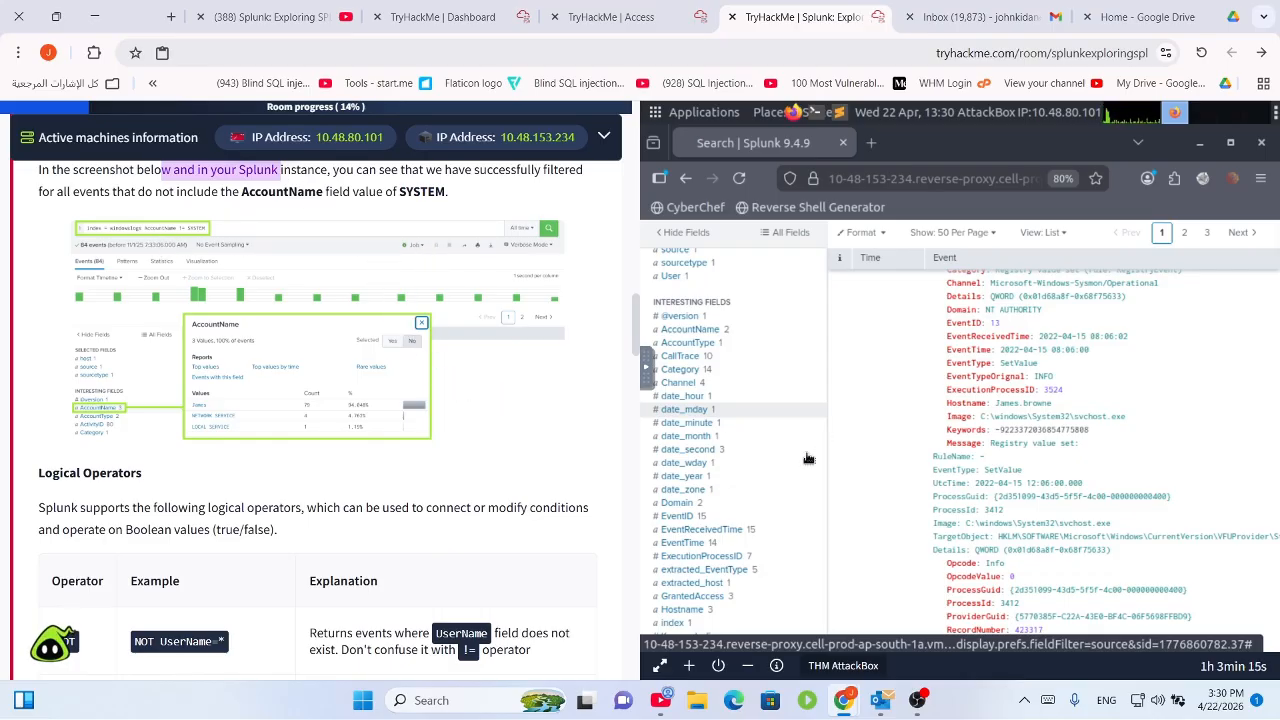
scroll(400, 350, up, 3)
drag(346, 290, 42, 306)
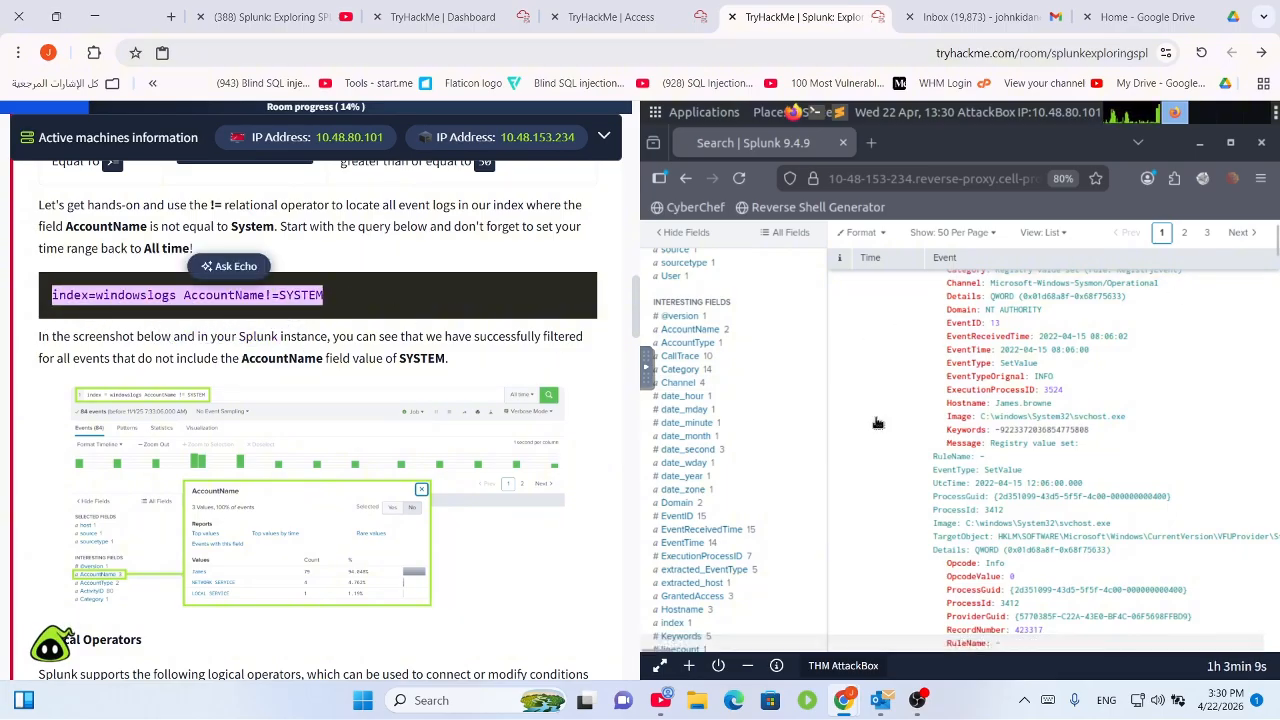
scroll(877, 423, up, 5)
scroll(553, 457, down, 5)
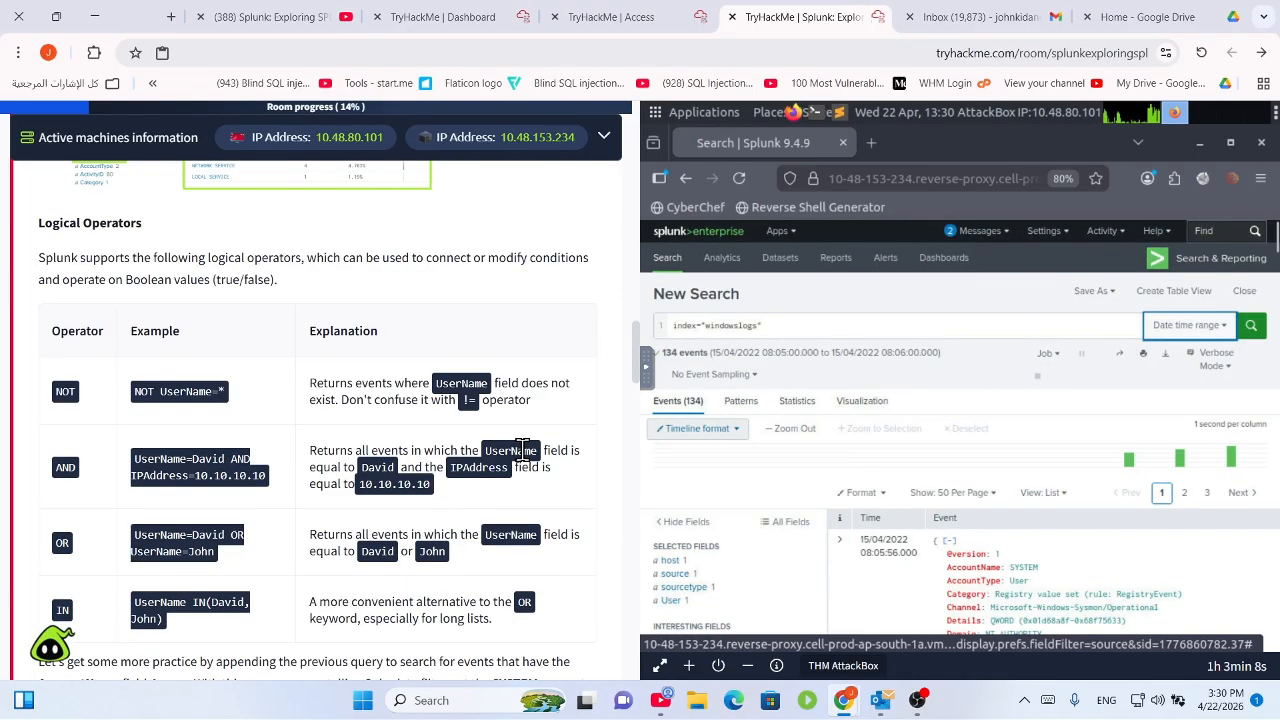
Select the whole index="windowslogs" query in the Splunk search bar.
click(801, 328)
triple_click(716, 333)
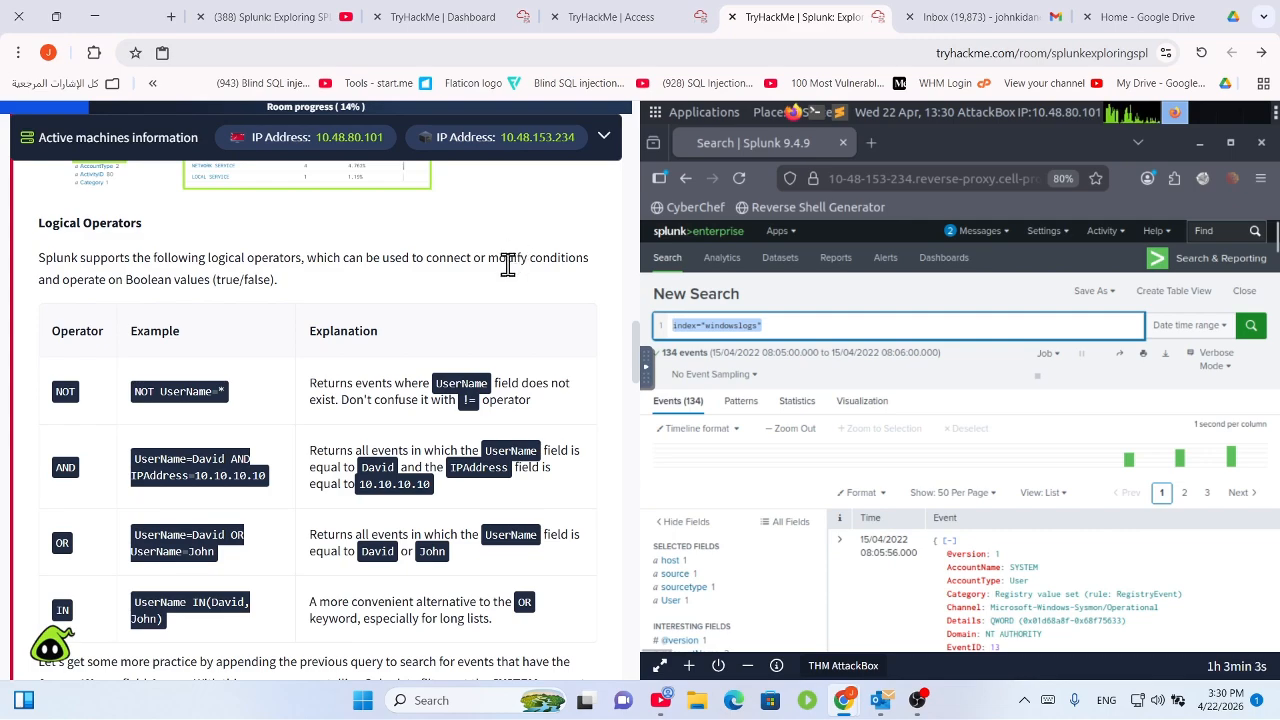
scroll(505, 280, down, 2)
scroll(548, 335, up, 2)
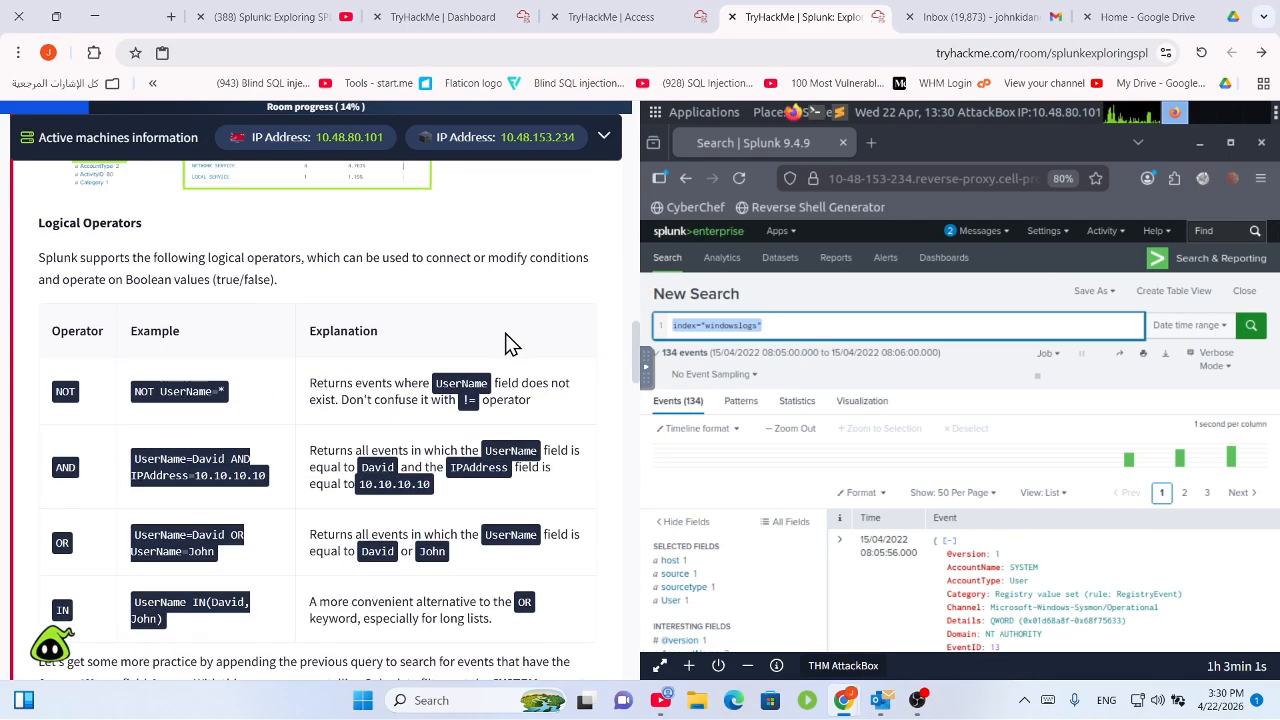
scroll(508, 343, down, 10)
scroll(510, 355, down, 12)
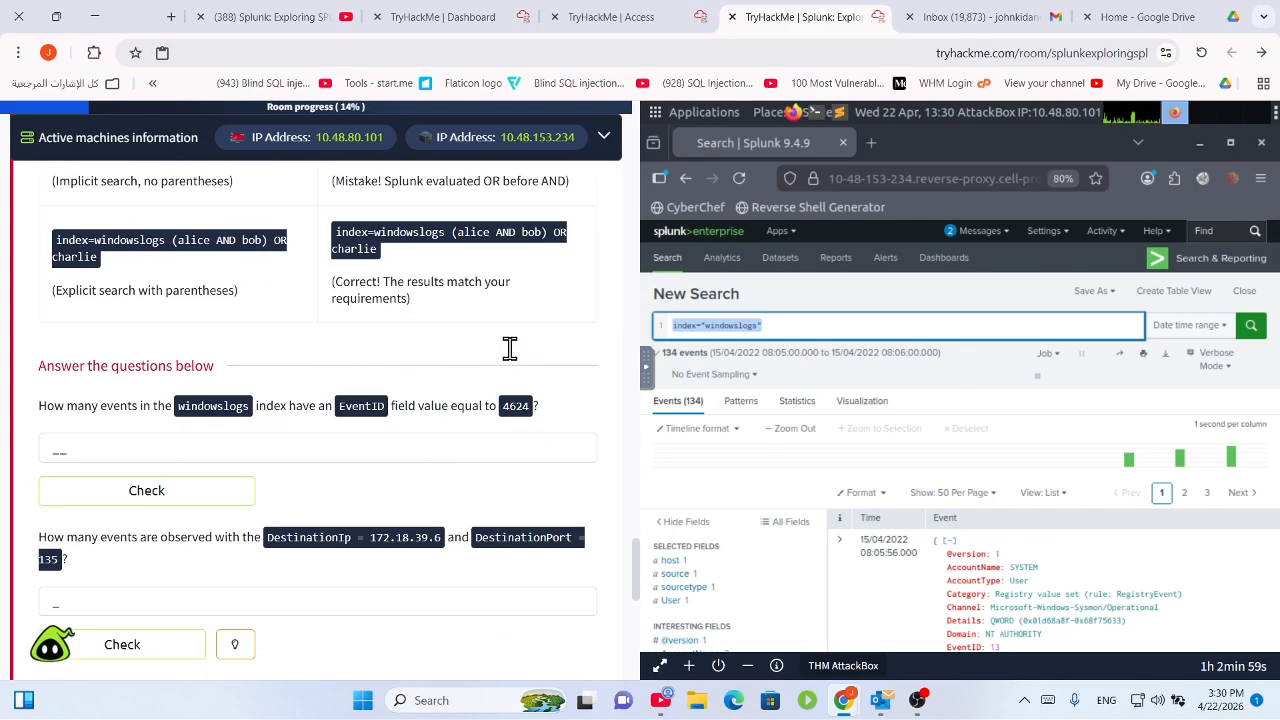
scroll(510, 355, up, 9)
scroll(513, 358, up, 12)
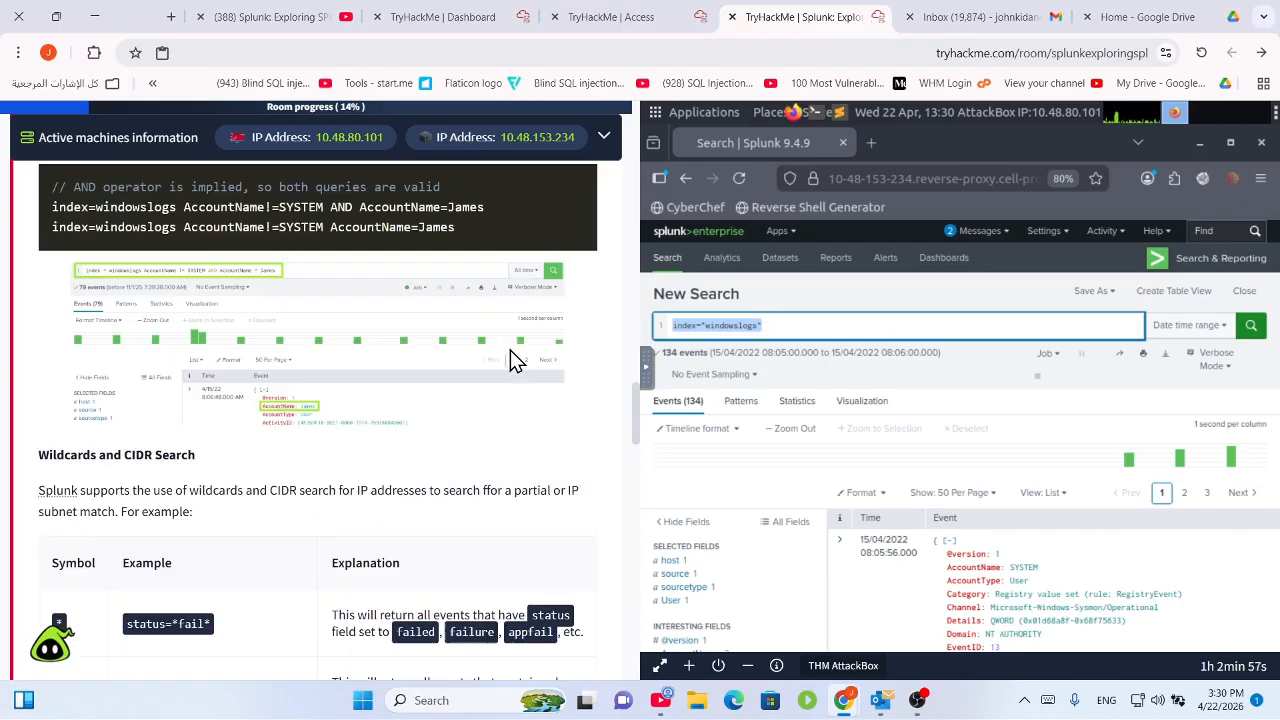
scroll(514, 358, up, 4)
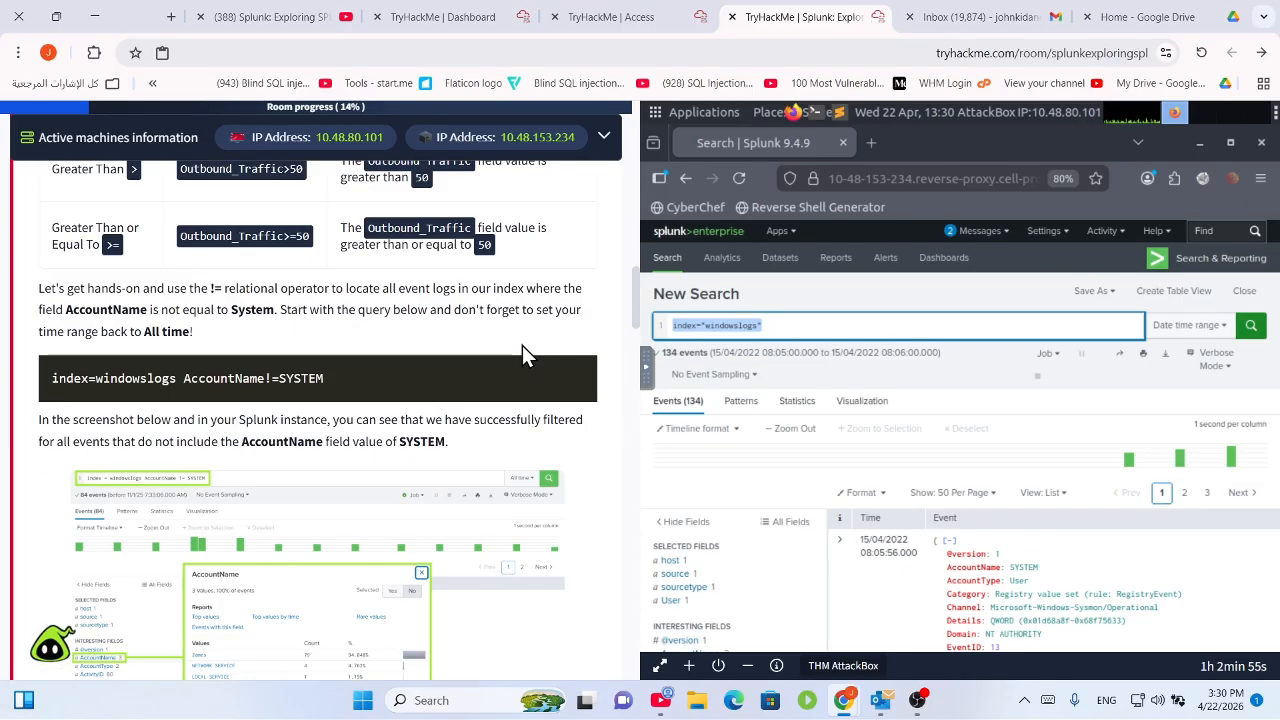
scroll(496, 372, down, 3)
scroll(491, 371, up, 3)
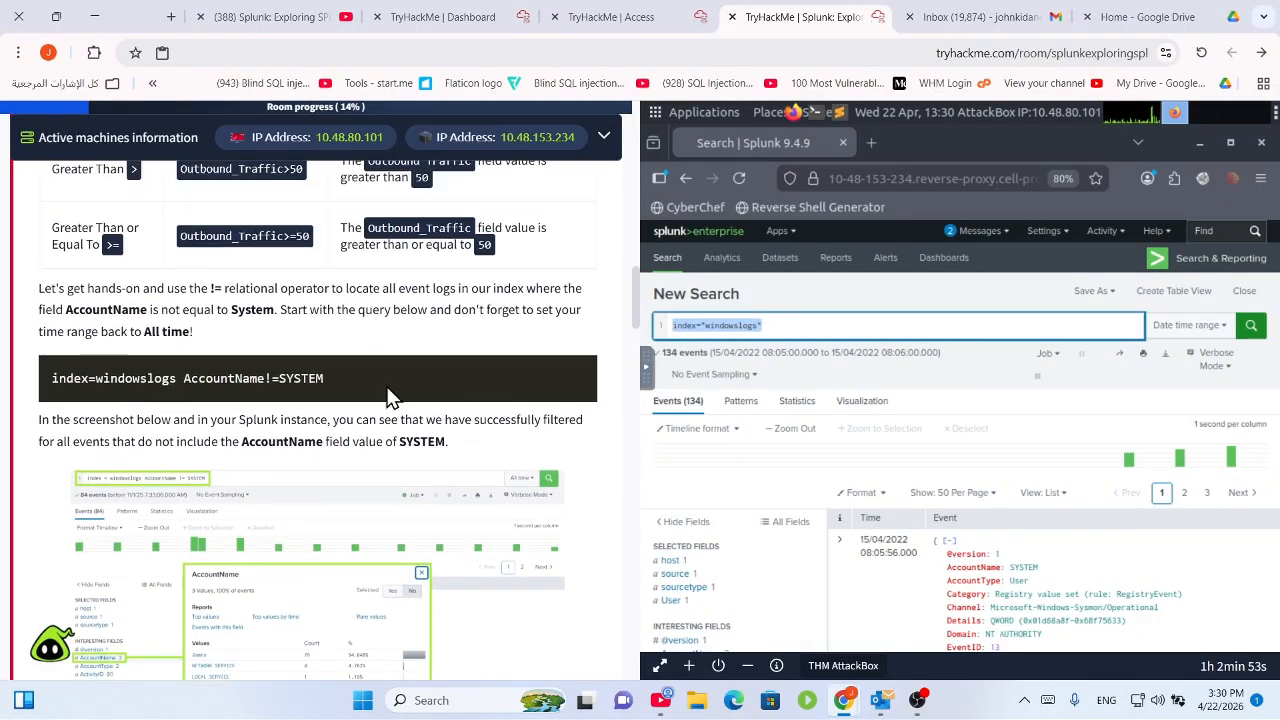
Highlight the AccountName!=SYSTEM condition in the lesson's example query.
drag(350, 385, 30, 397)
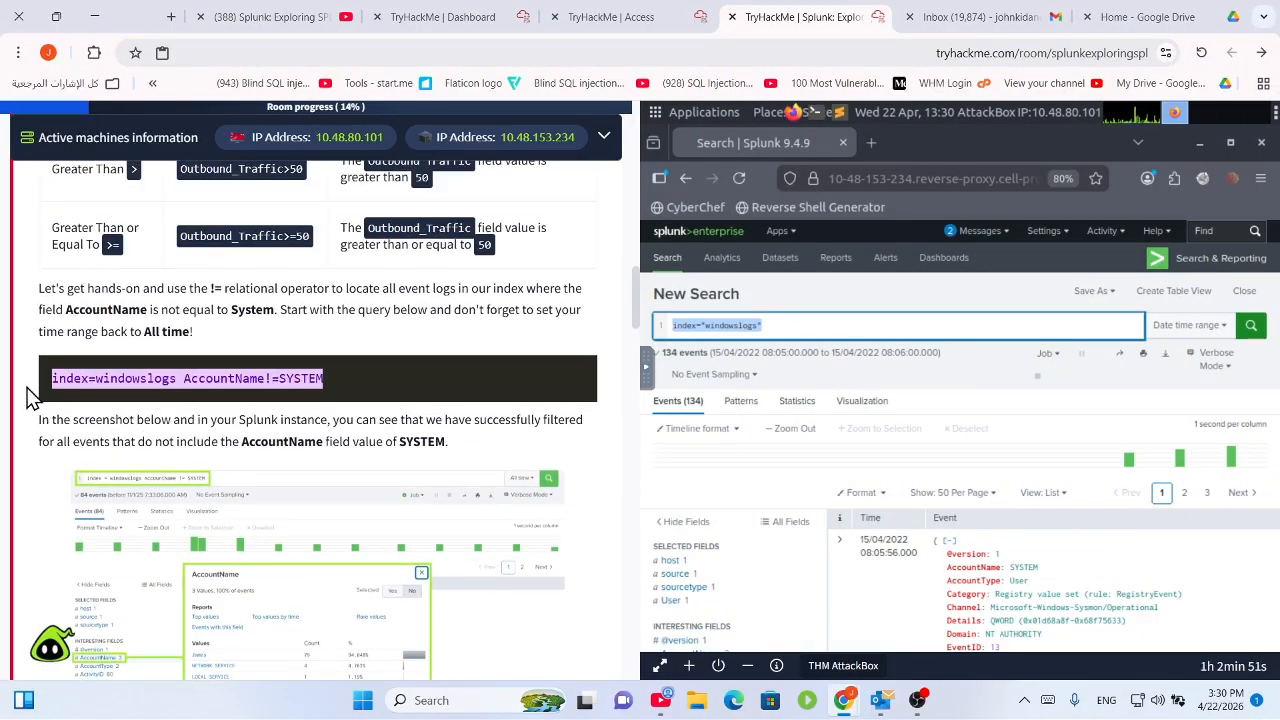
click(178, 380)
drag(178, 380, 343, 376)
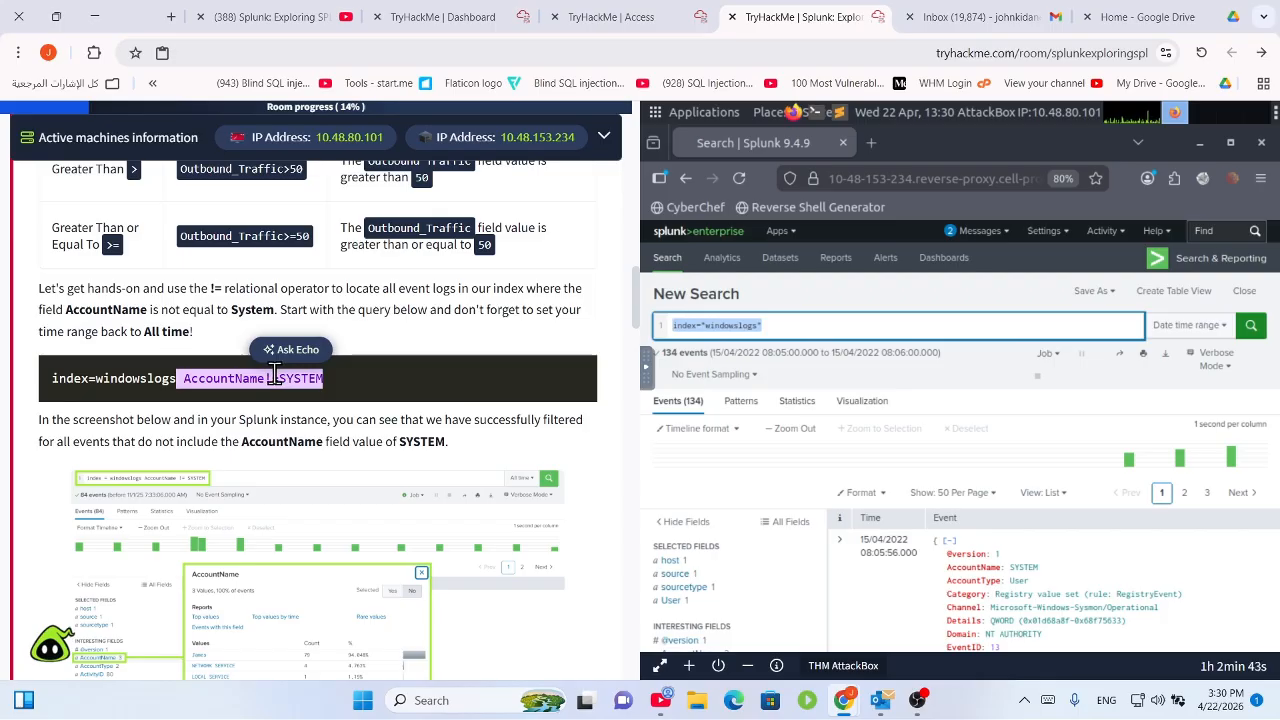
drag(337, 384, 287, 400)
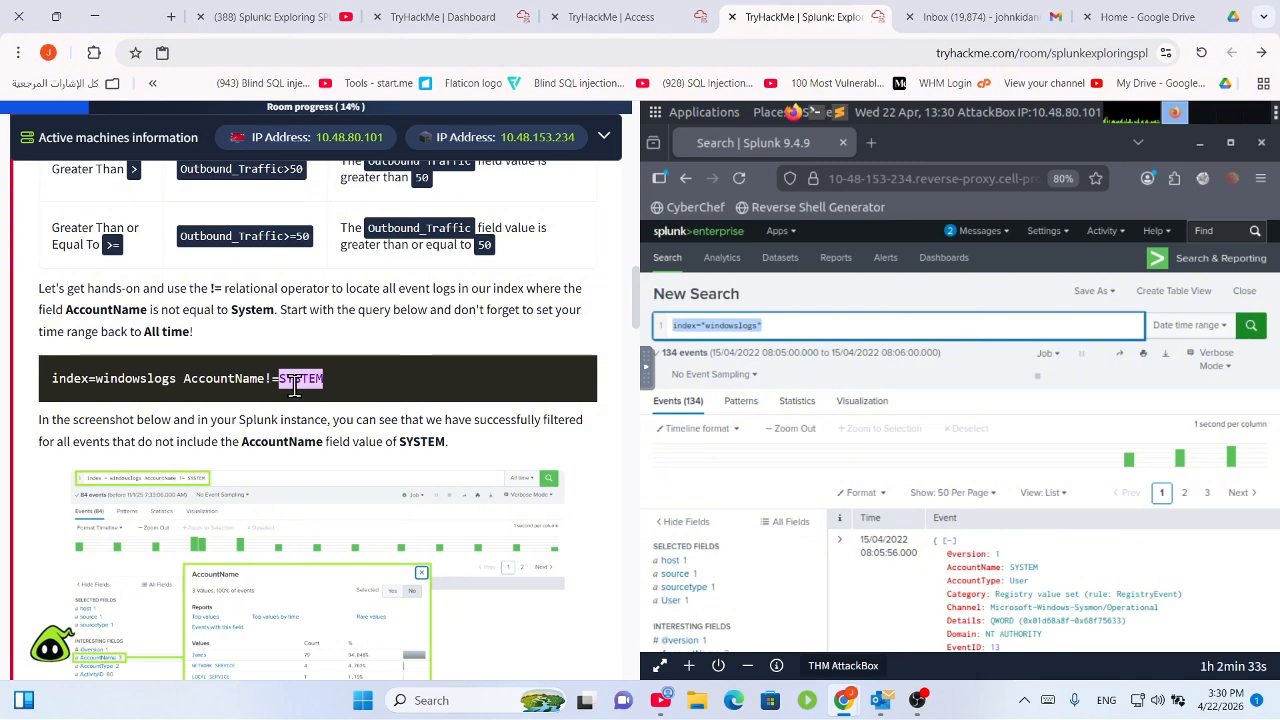
scroll(330, 380, down, 4)
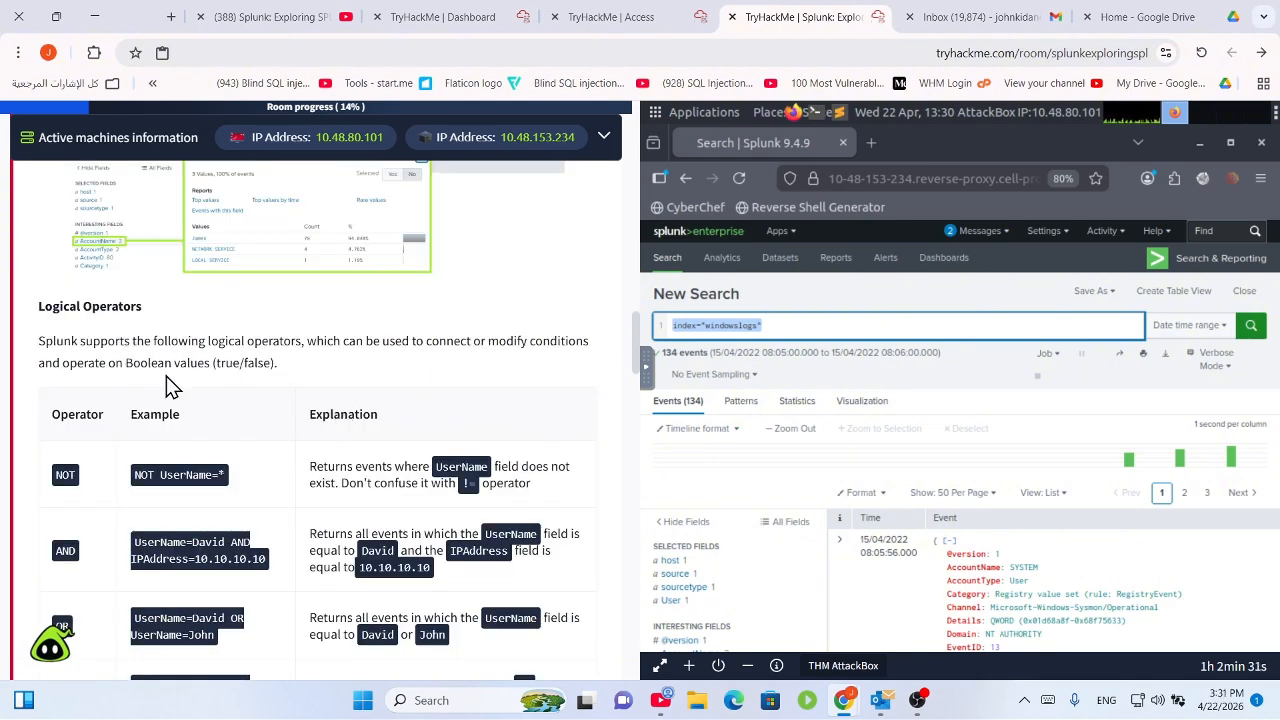
scroll(125, 440, down, 2)
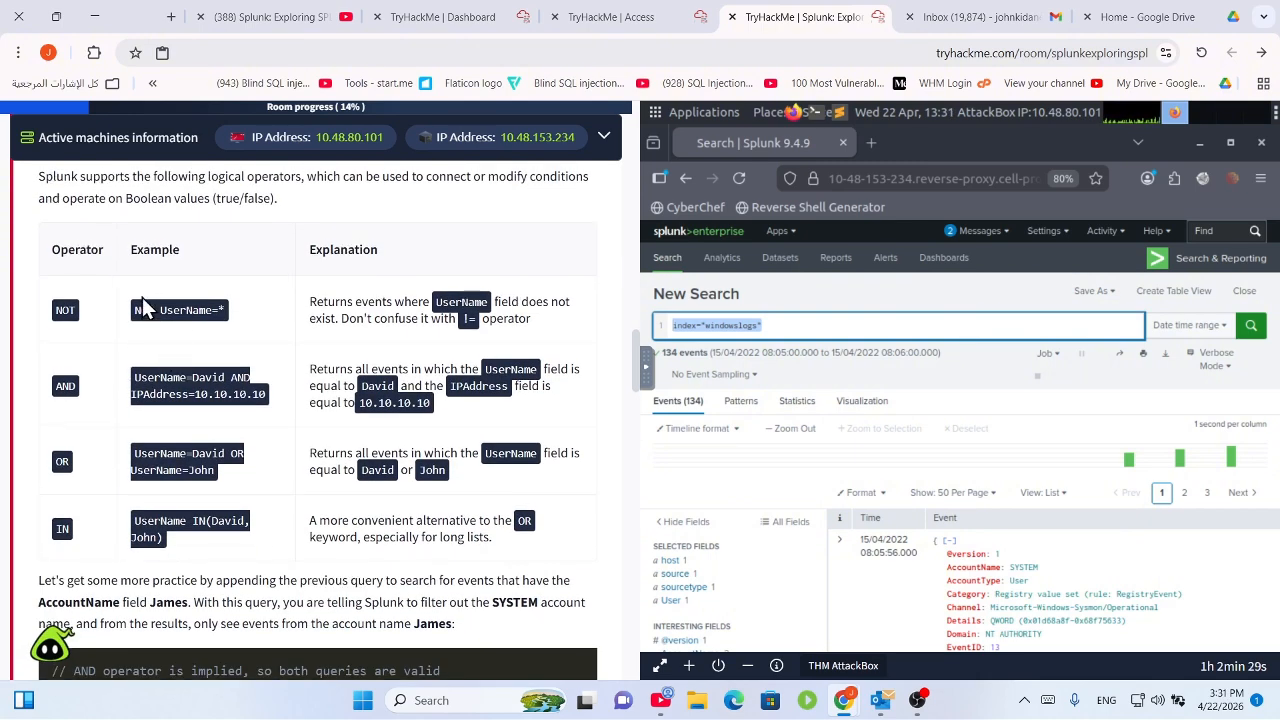
scroll(150, 300, up, 1)
drag(84, 257, 539, 281)
click(130, 405)
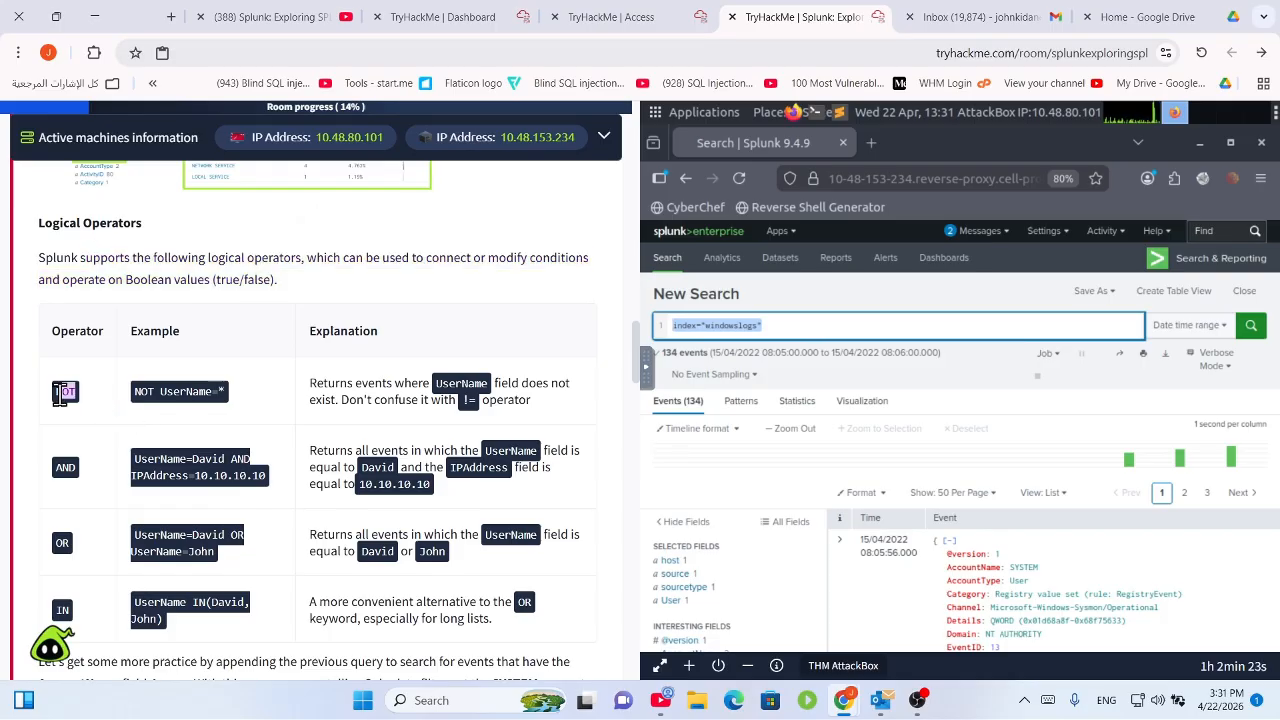
drag(322, 382, 524, 402)
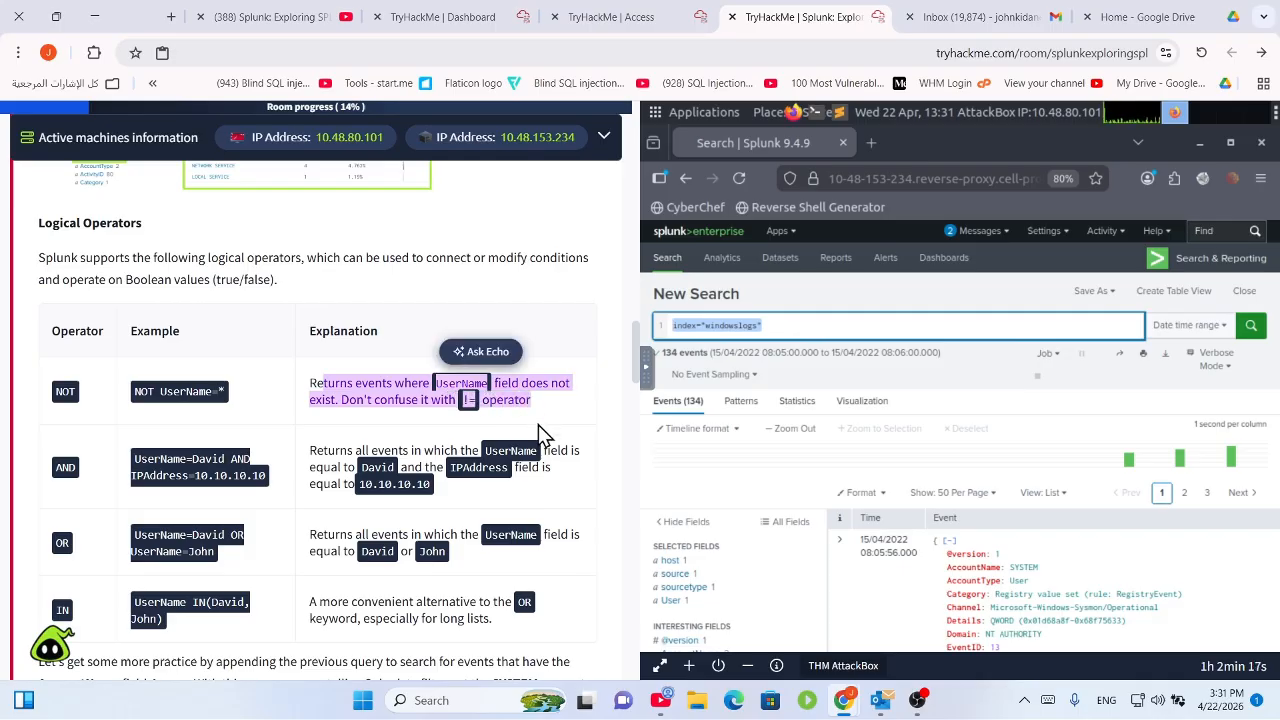
click(516, 428)
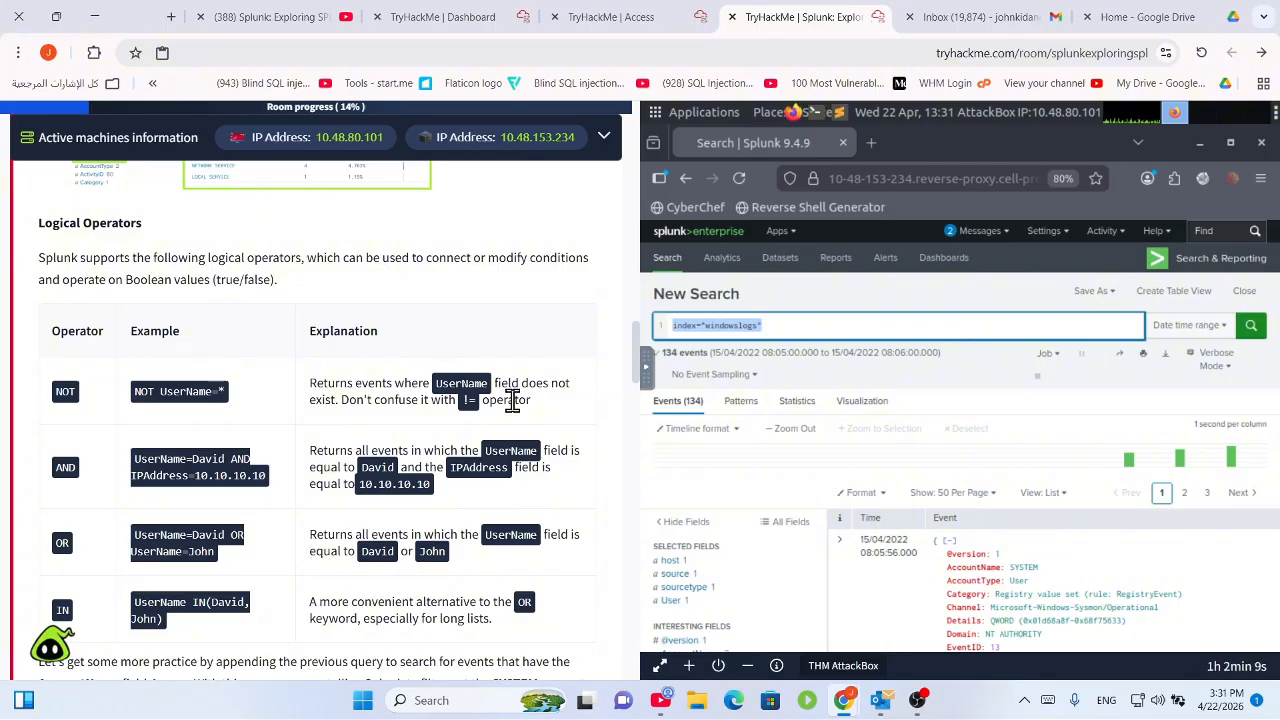
drag(271, 469, 132, 470)
click(205, 478)
drag(286, 480, 142, 452)
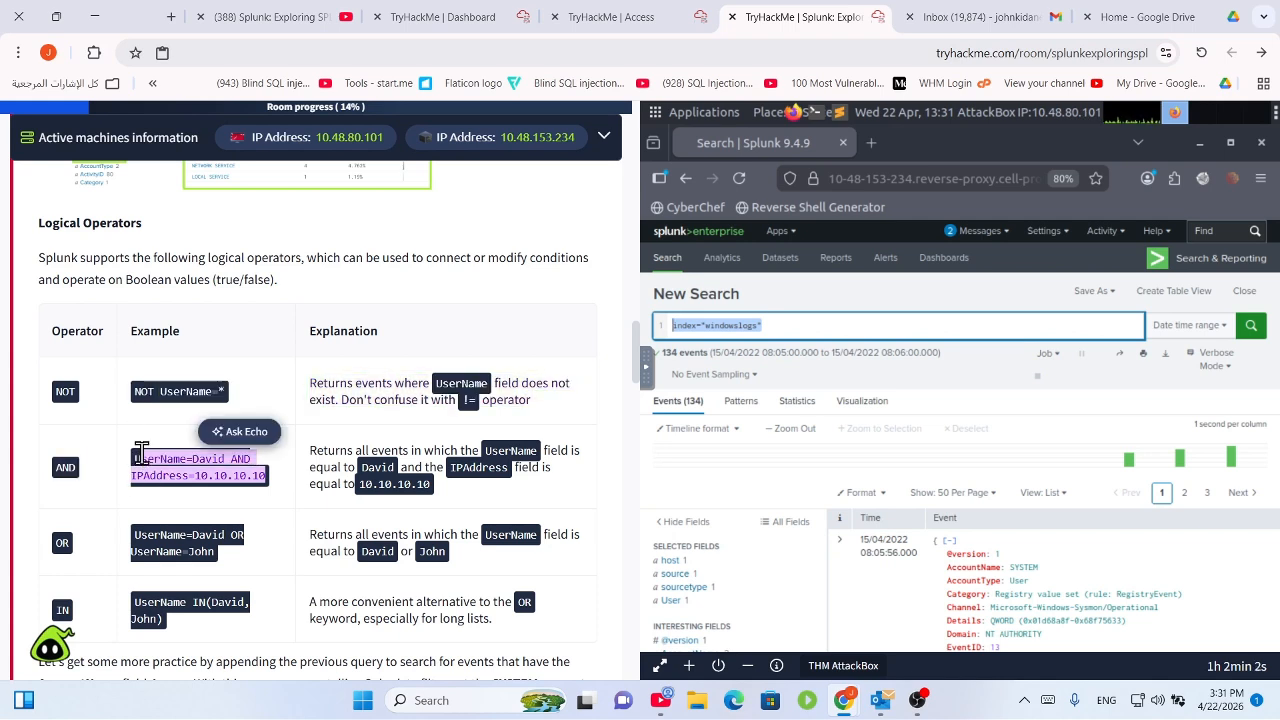
click(198, 467)
drag(264, 464, 204, 460)
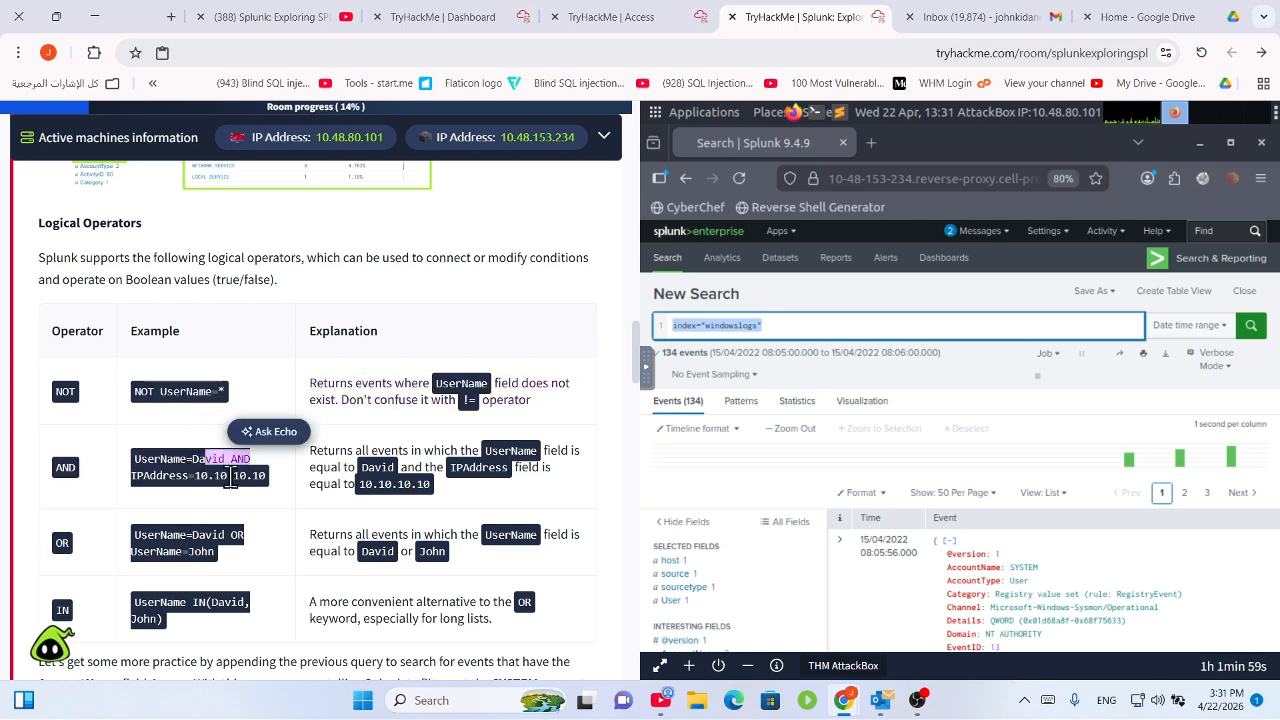
drag(298, 470, 170, 476)
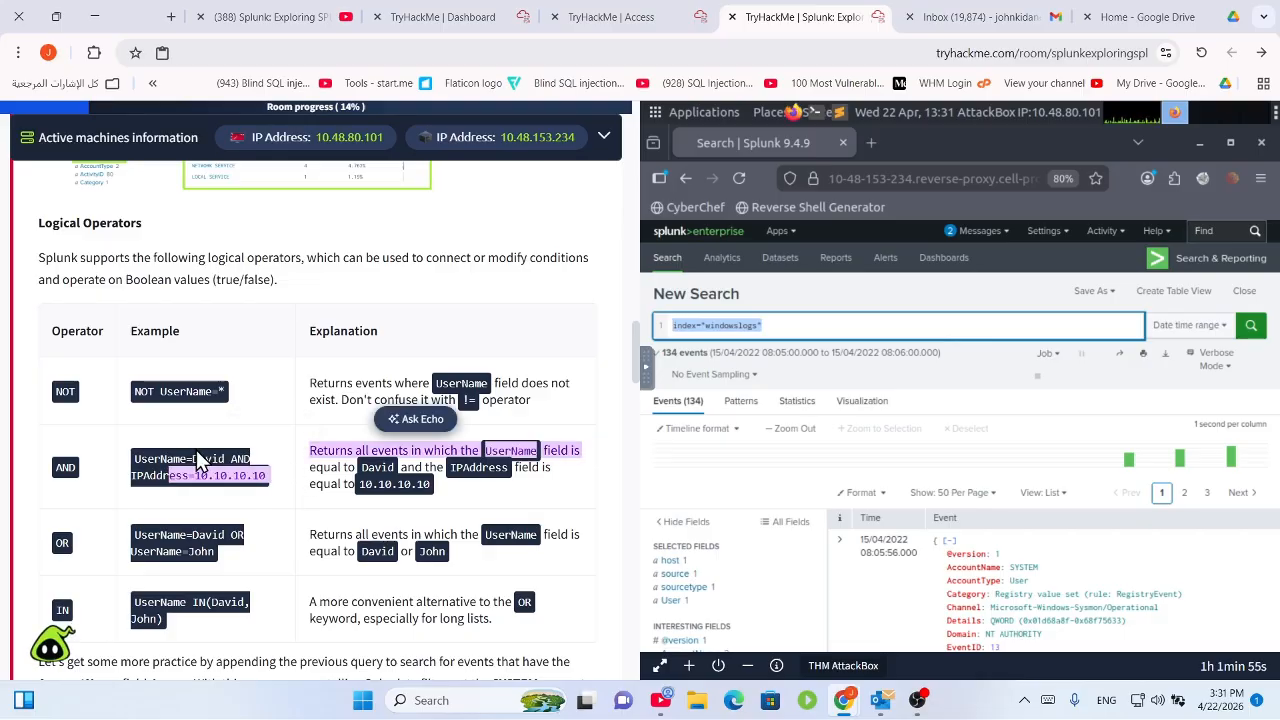
click(233, 479)
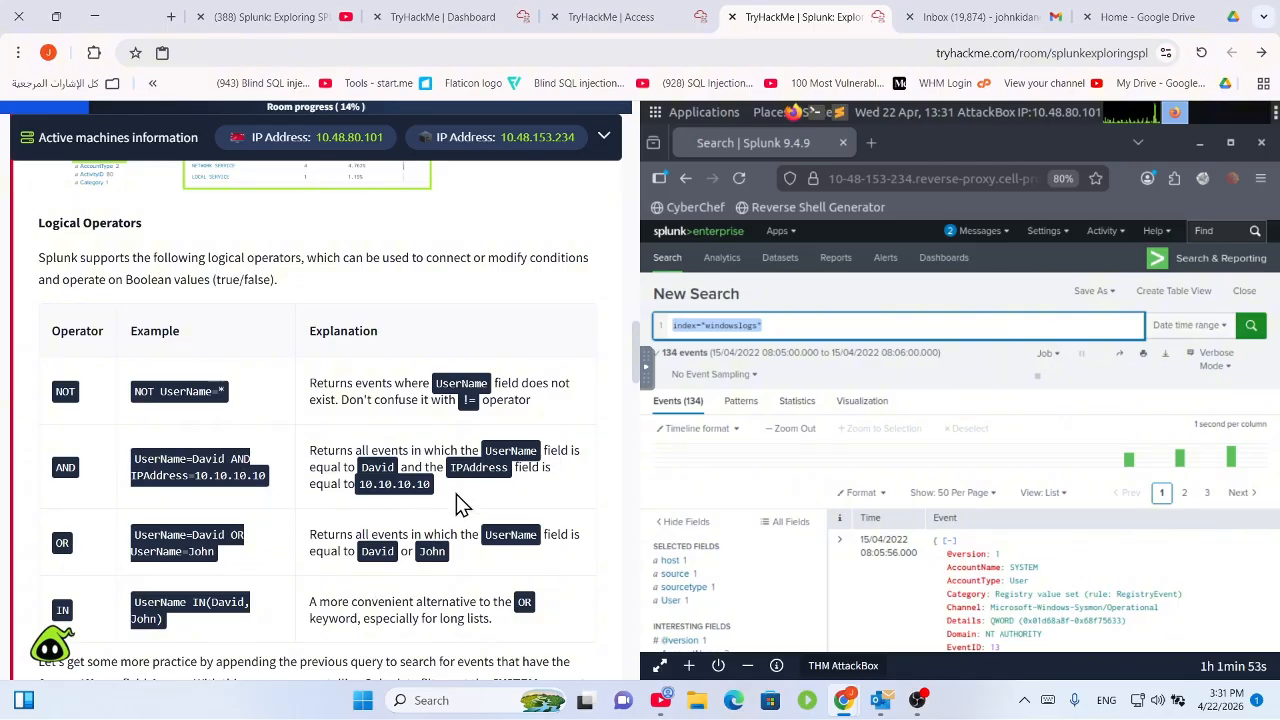
scroll(282, 522, down, 1)
drag(232, 470, 154, 450)
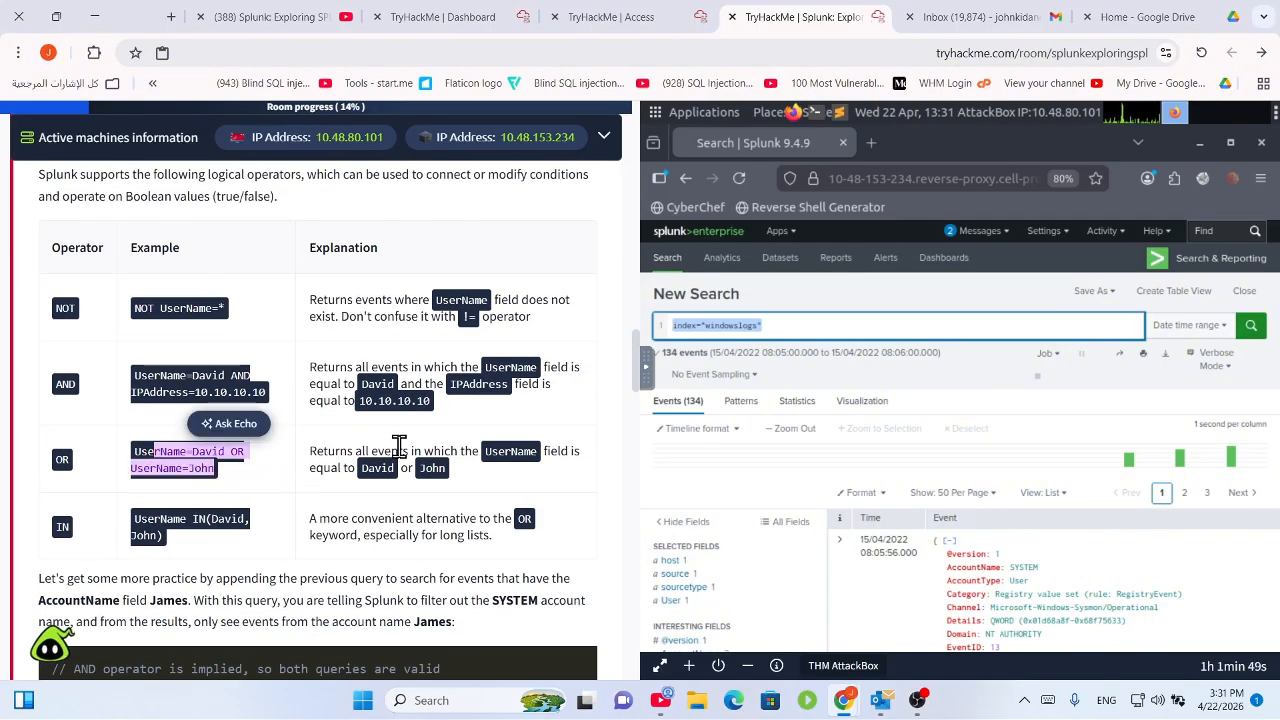
drag(235, 479, 129, 457)
click(210, 478)
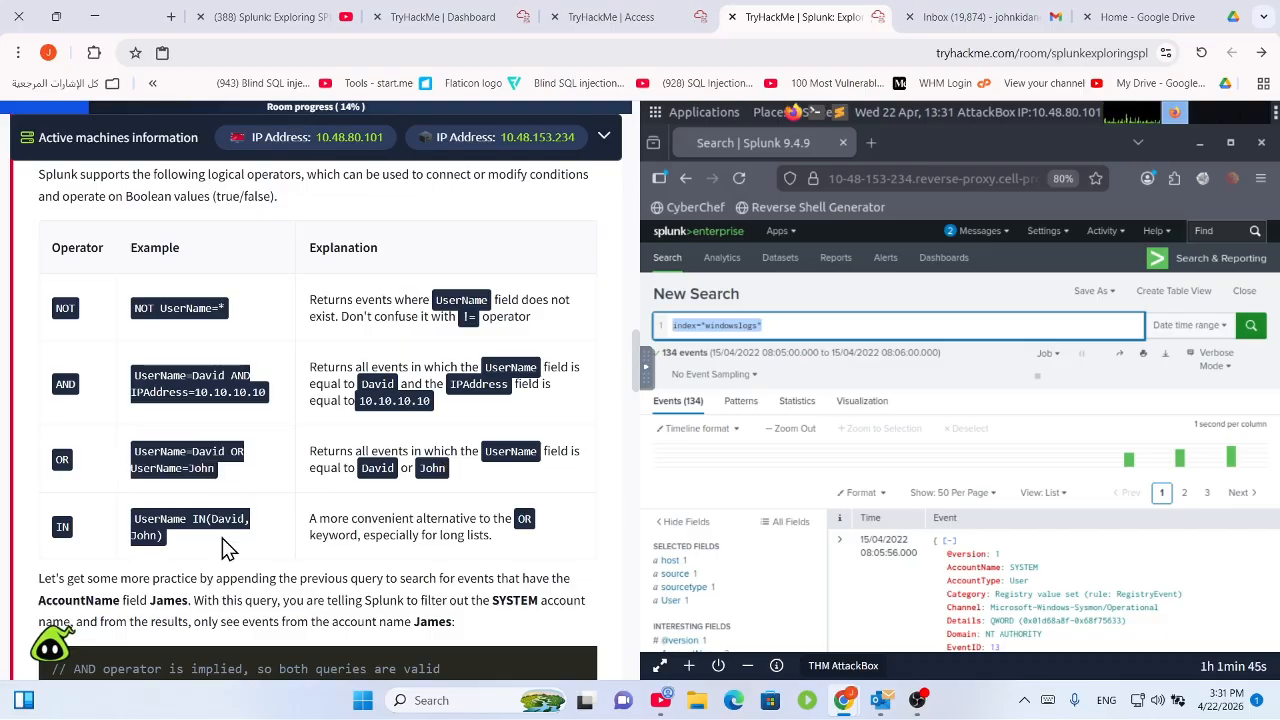
scroll(228, 548, down, 1)
drag(327, 435, 530, 455)
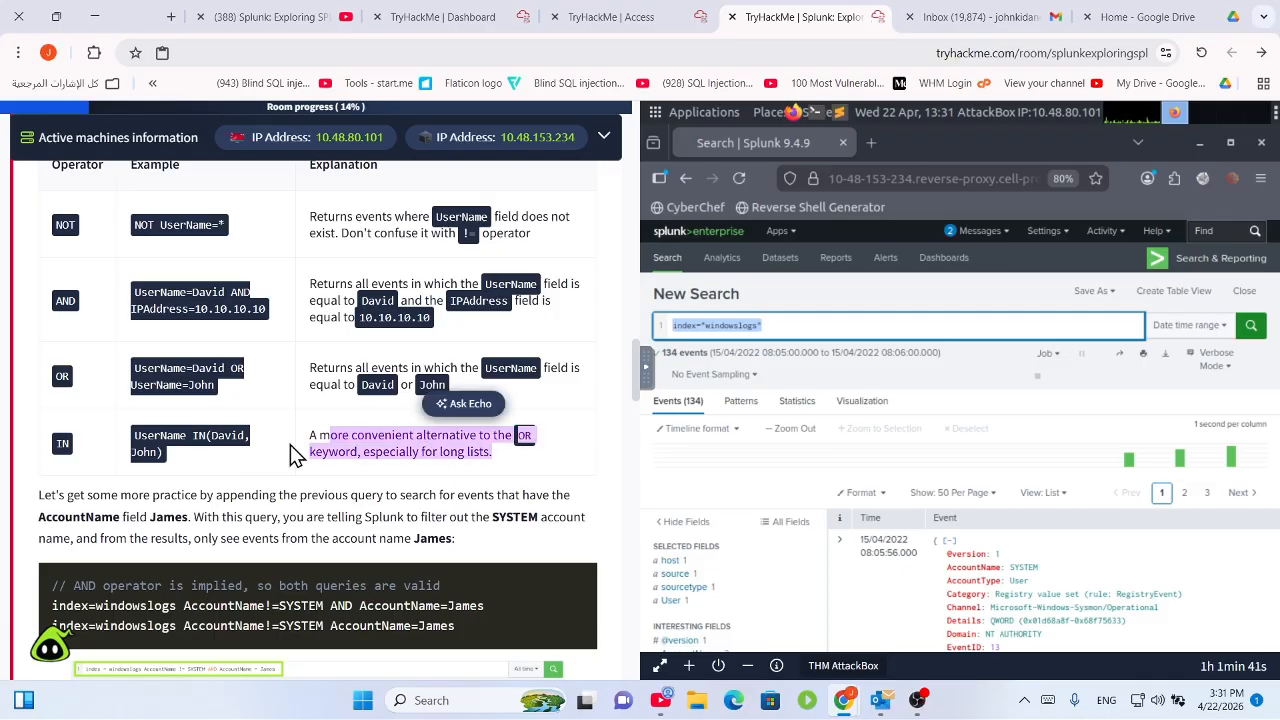
click(458, 448)
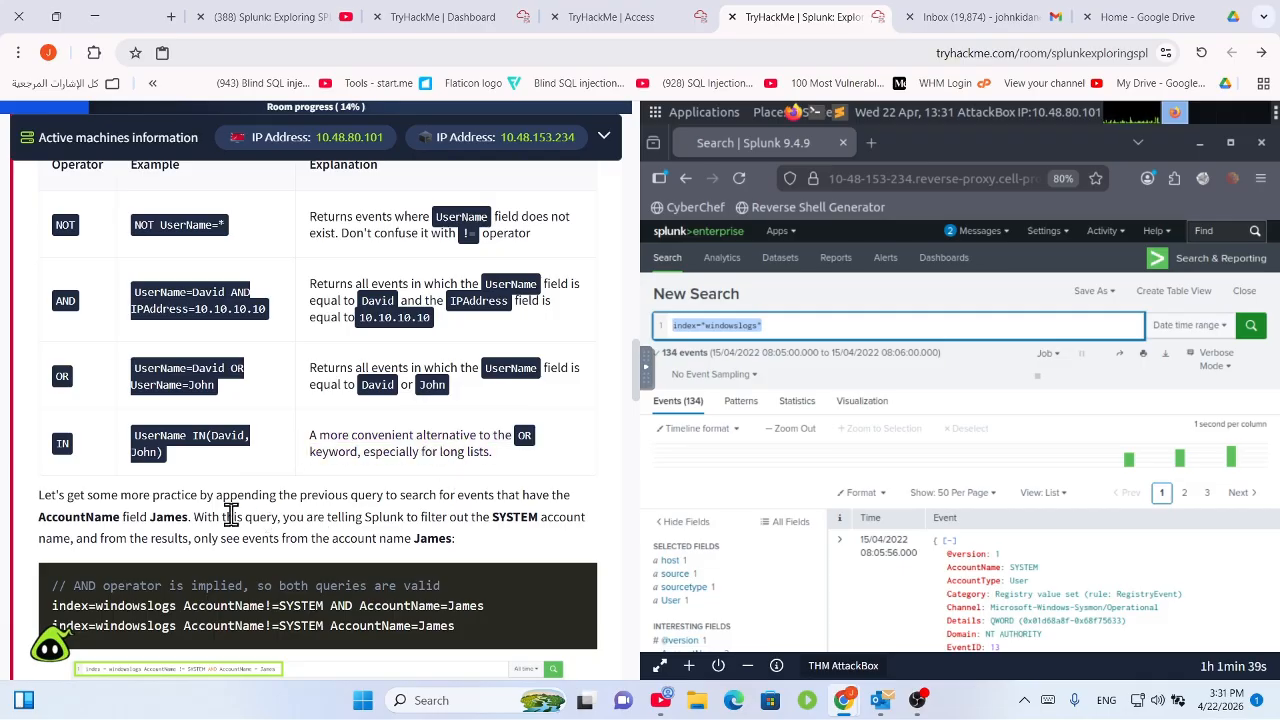
scroll(220, 505, down, 2)
scroll(160, 405, down, 1)
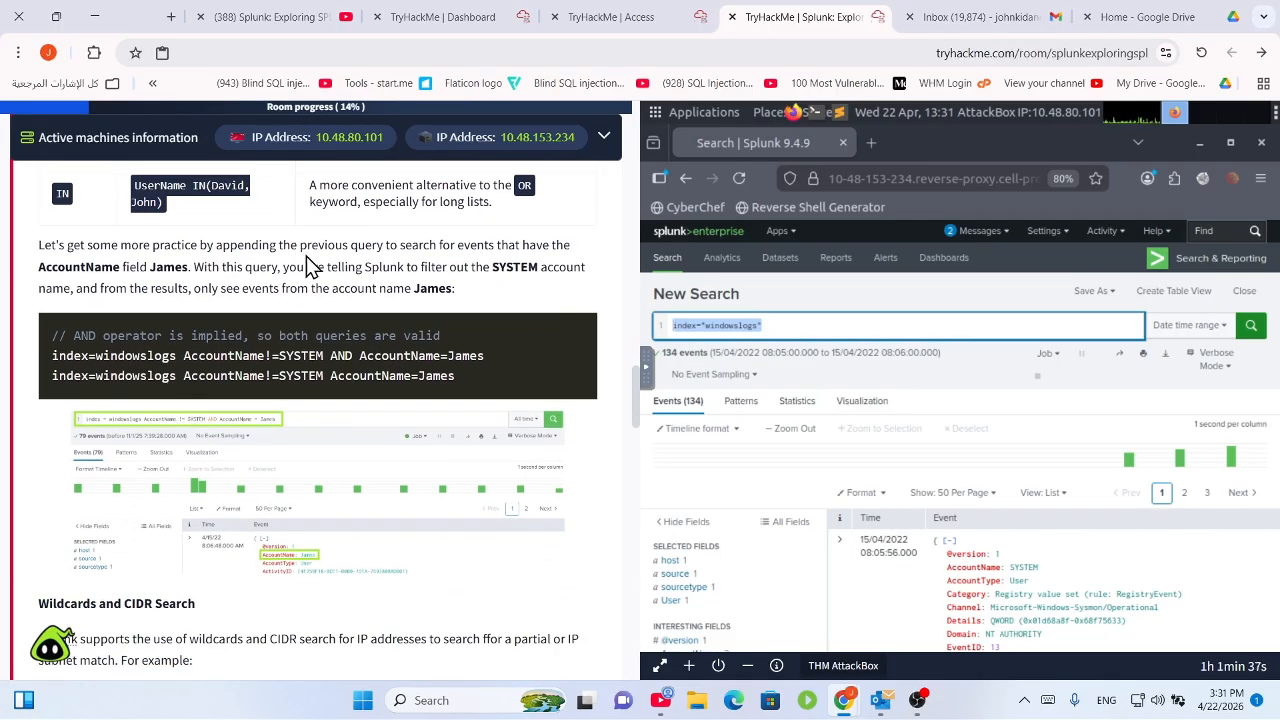
drag(325, 244, 563, 290)
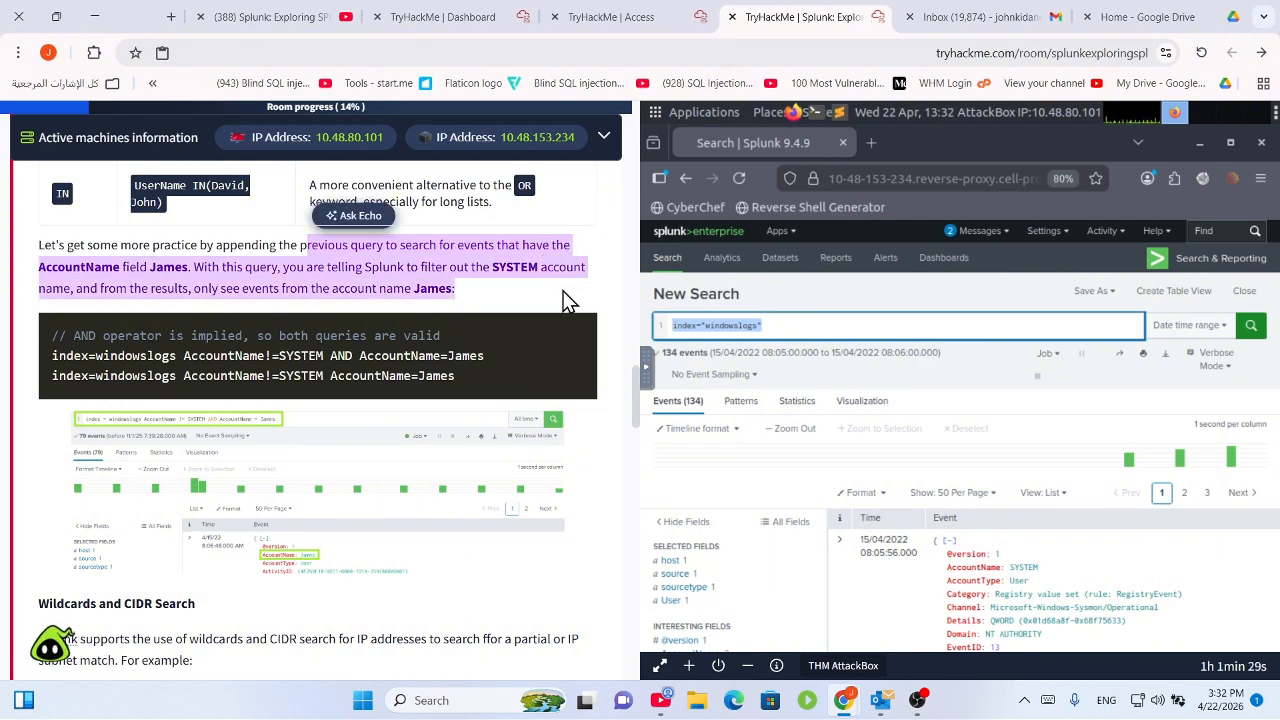
click(534, 292)
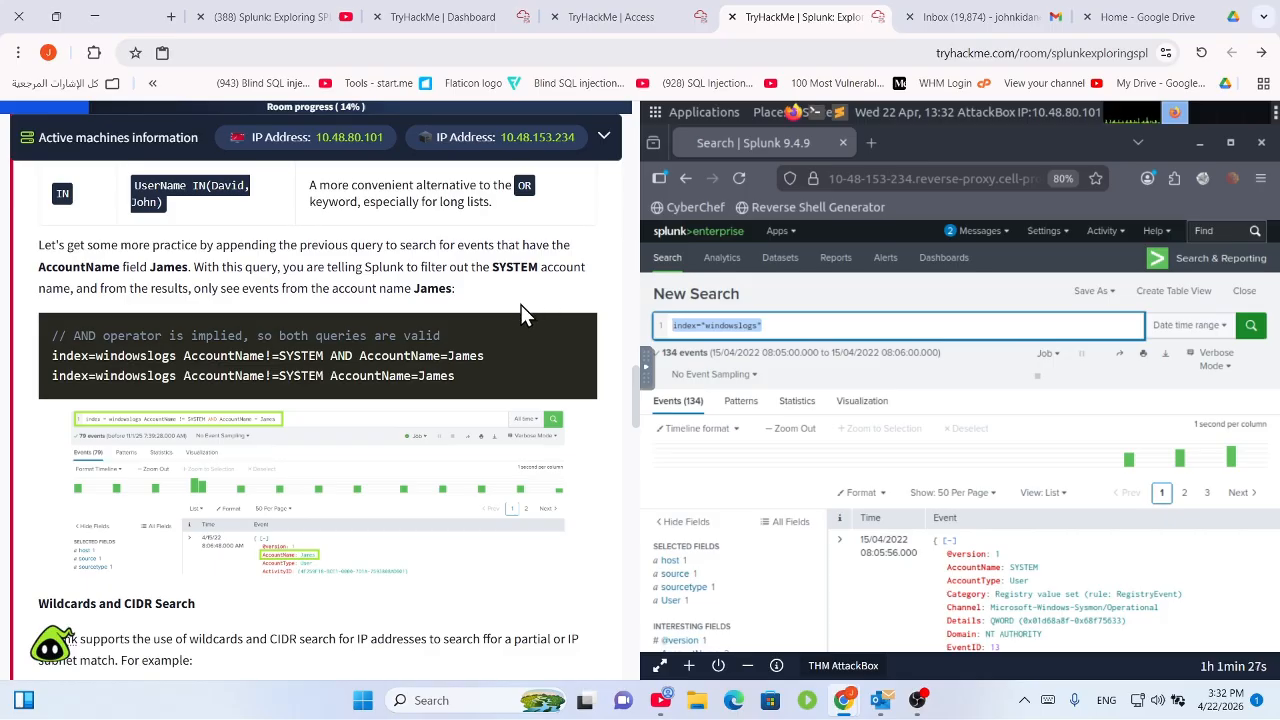
click(391, 394)
drag(183, 356, 317, 356)
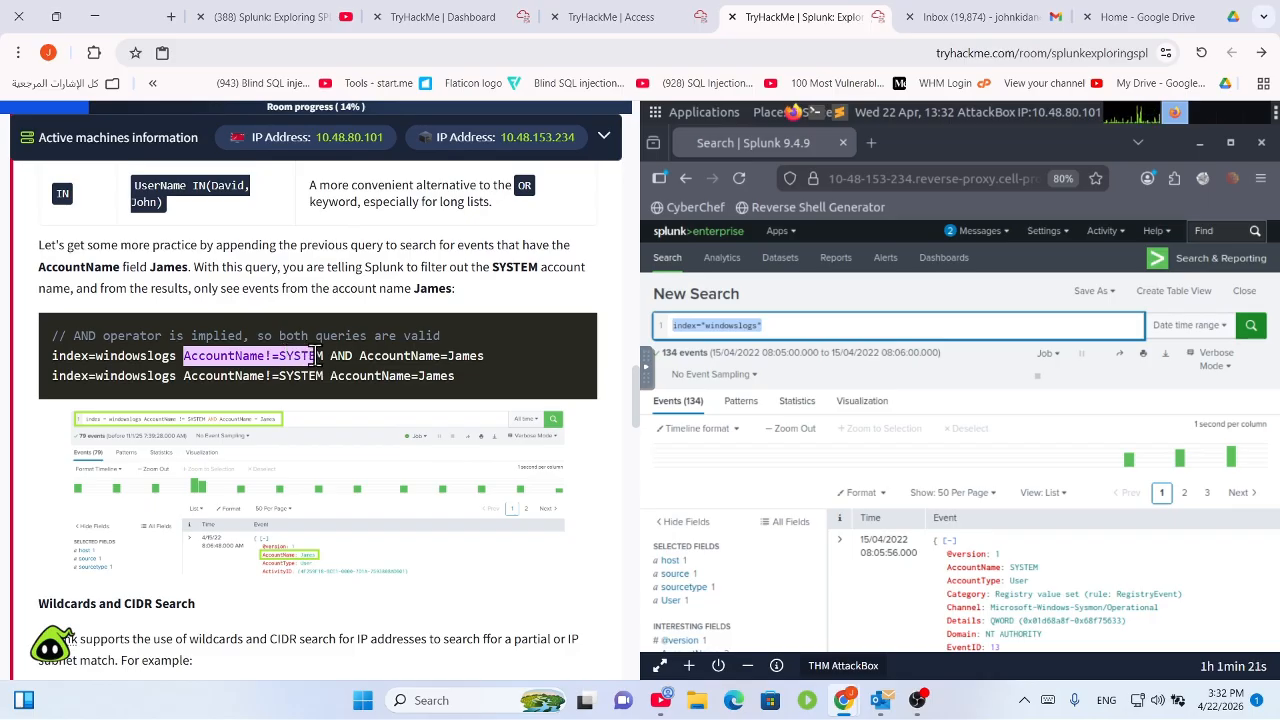
drag(317, 356, 511, 350)
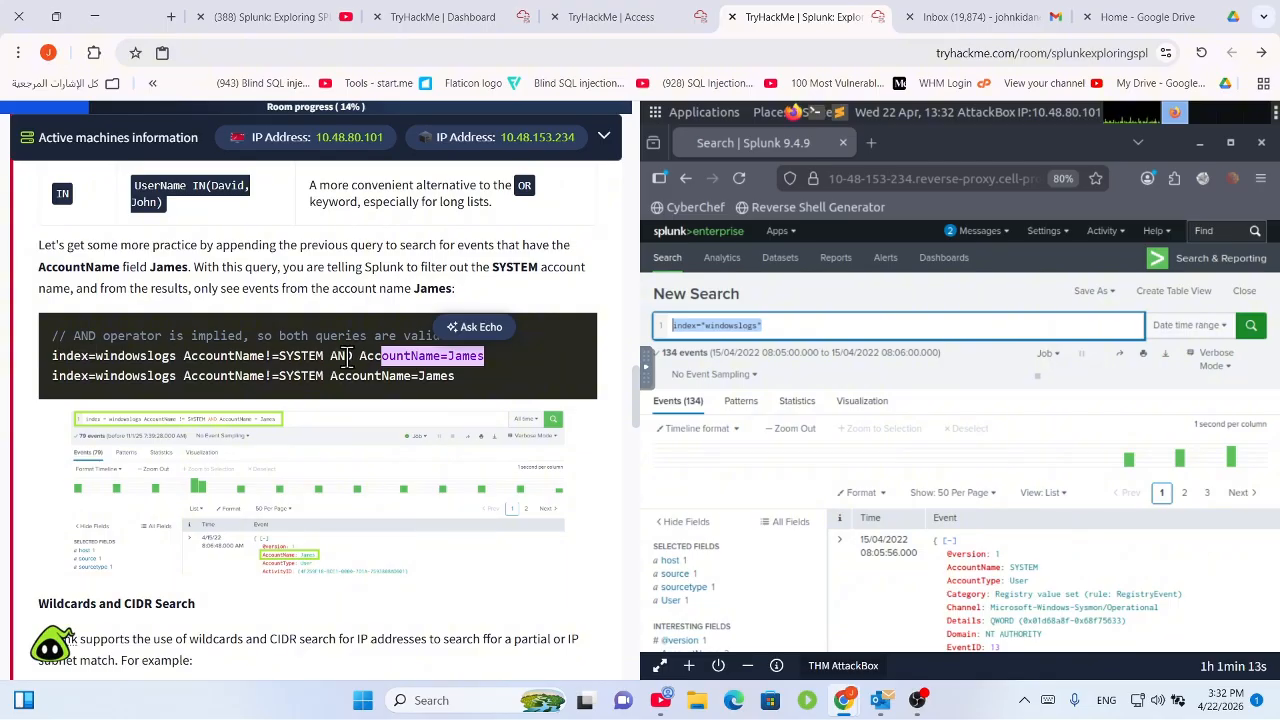
click(381, 375)
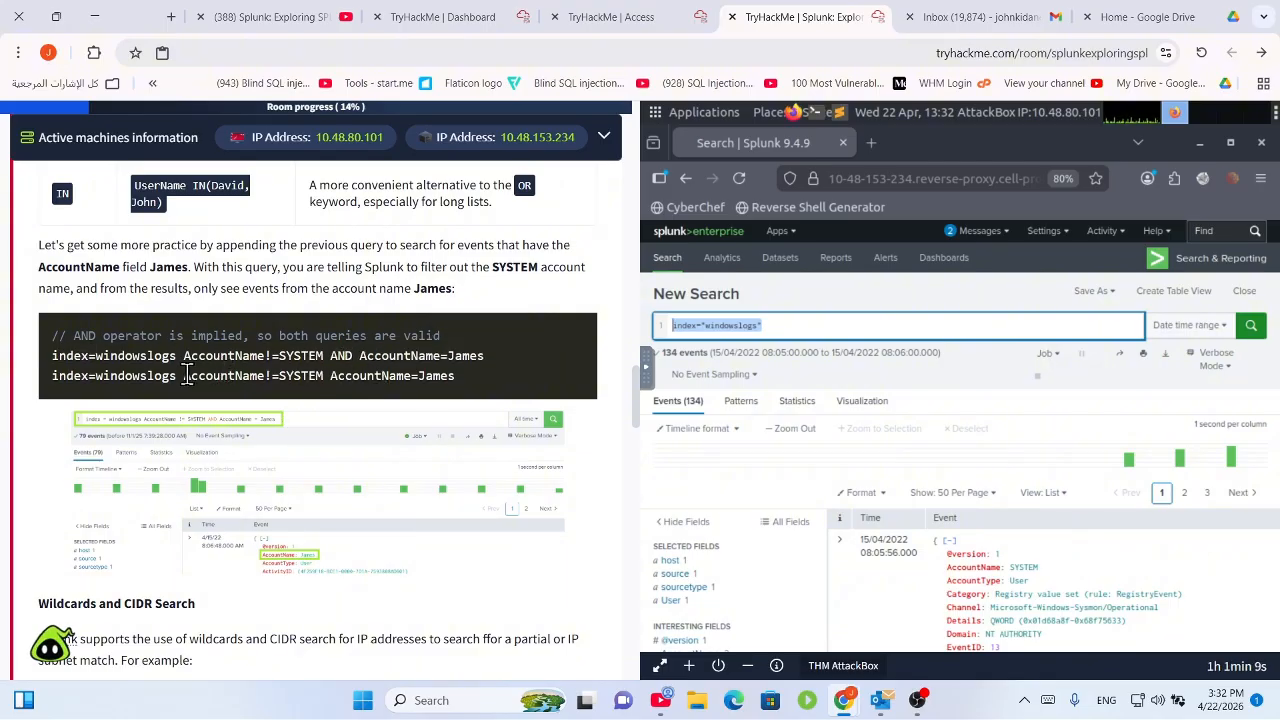
drag(183, 375, 503, 380)
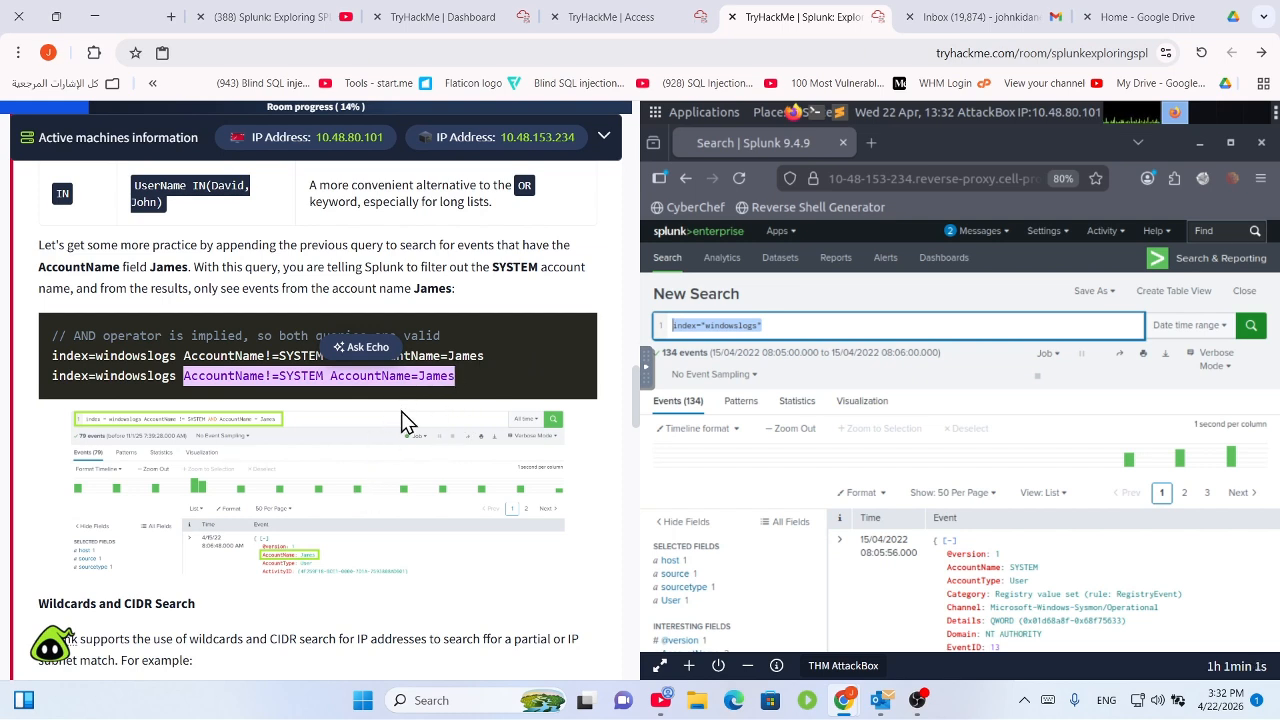
click(452, 390)
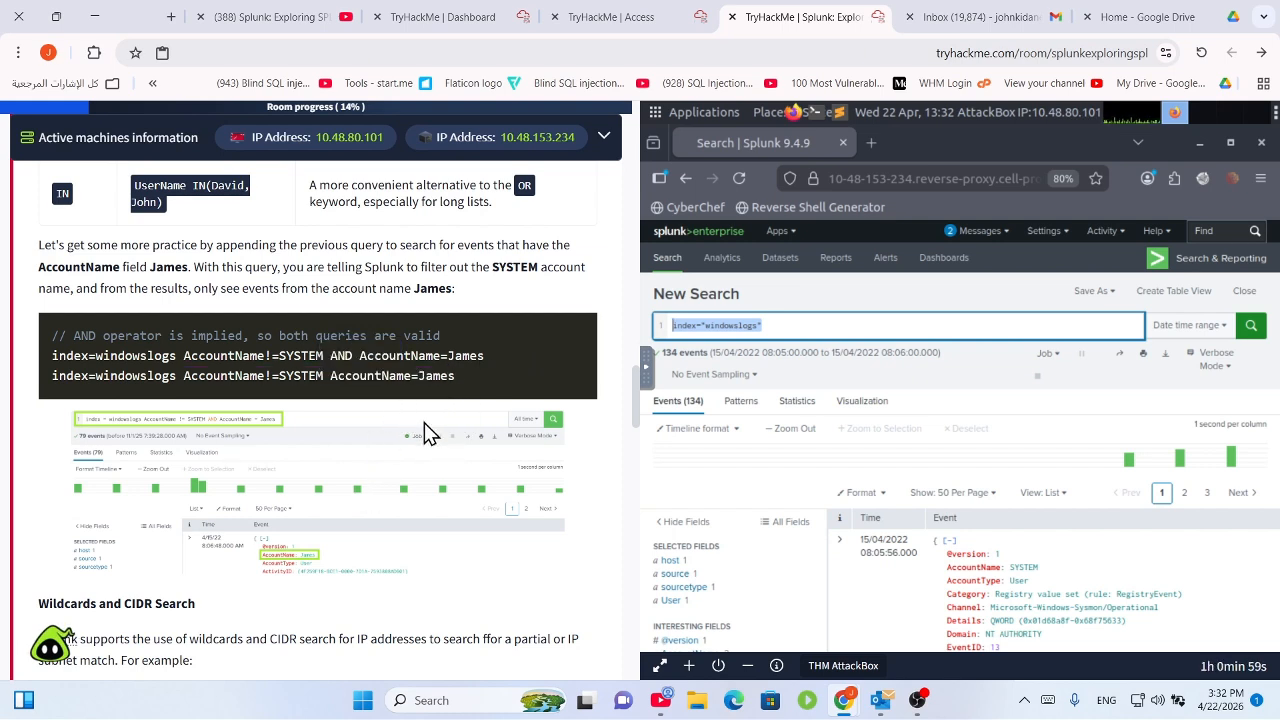
scroll(422, 425, down, 2)
scroll(421, 440, up, 2)
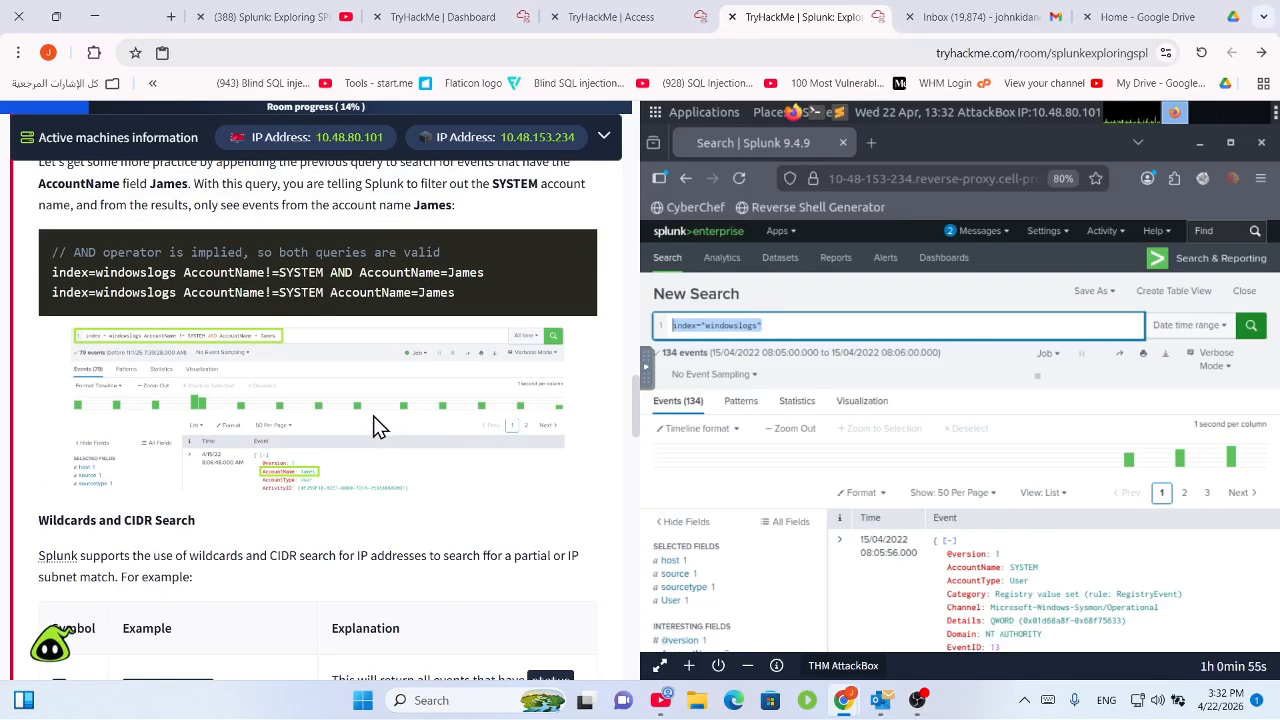
scroll(373, 419, down, 2)
scroll(373, 419, up, 1)
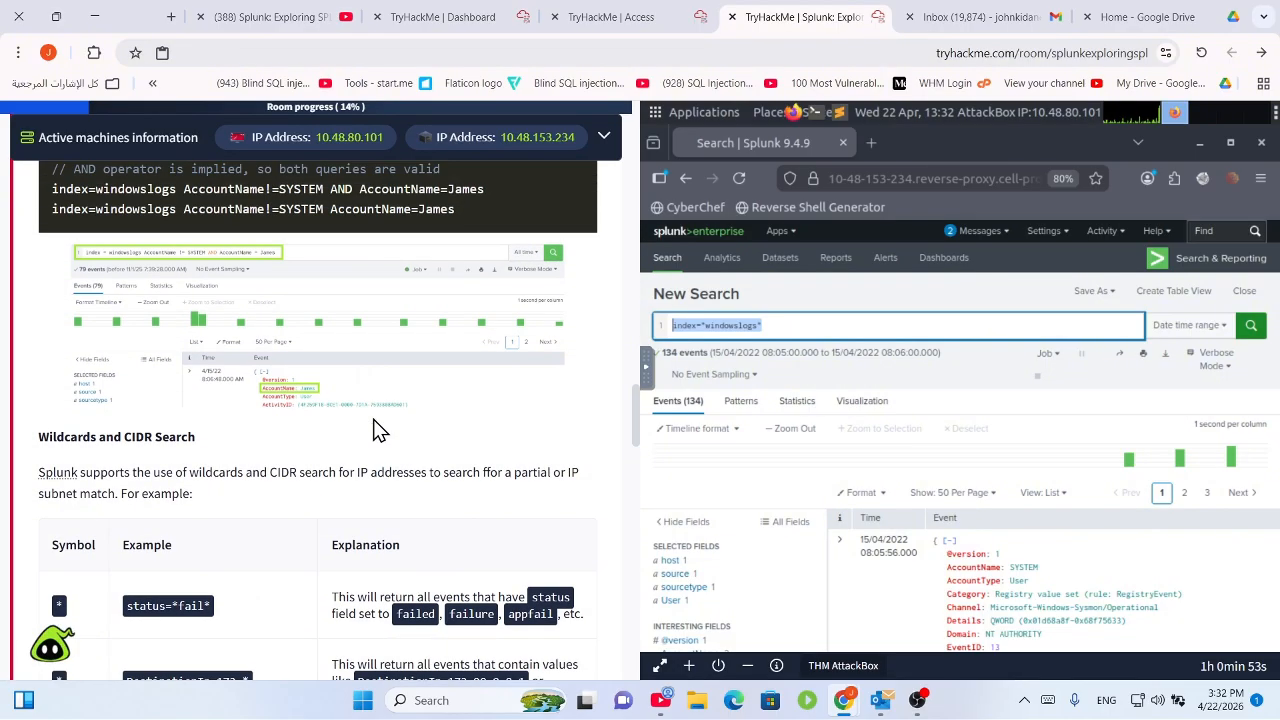
scroll(373, 419, down, 2)
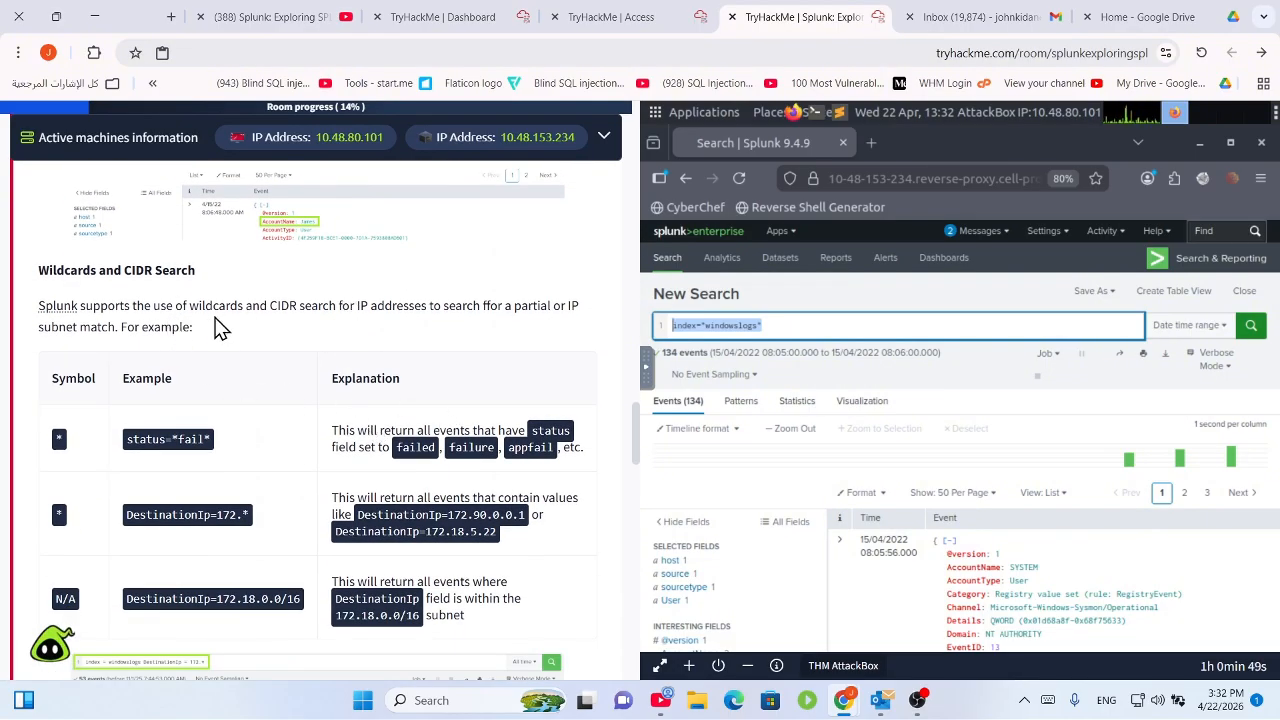
drag(212, 305, 521, 298)
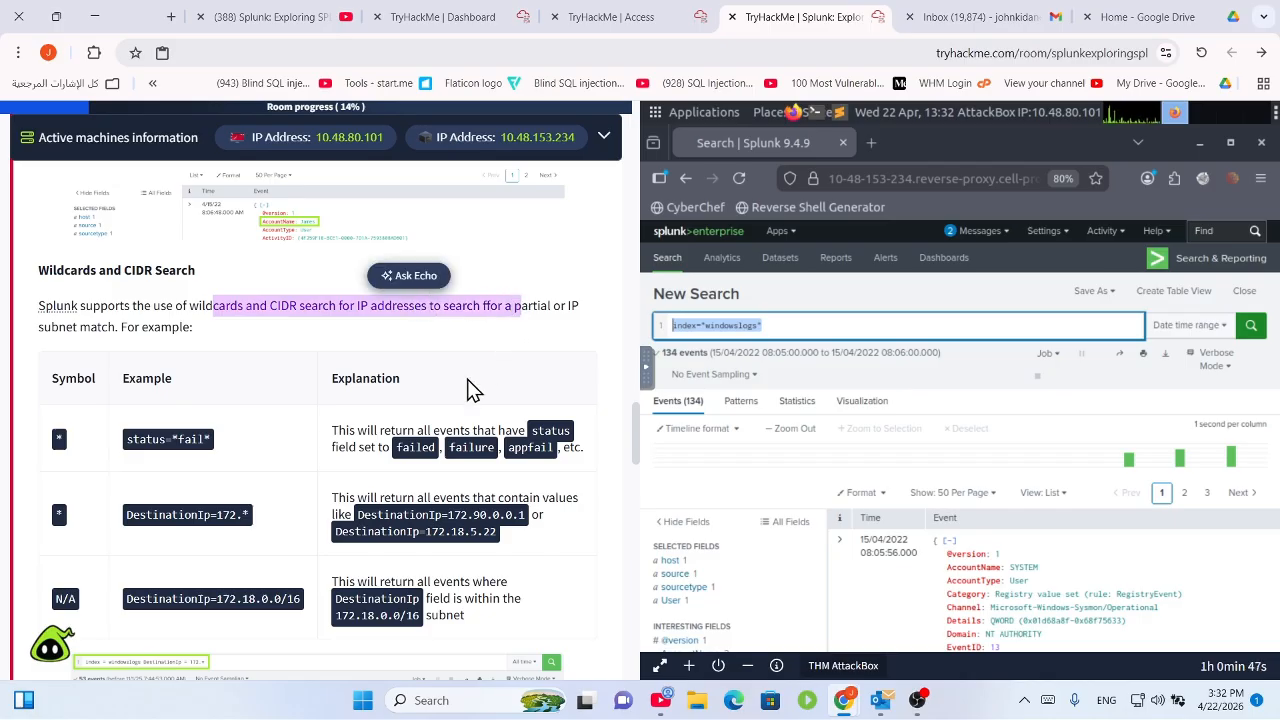
scroll(467, 379, down, 4)
scroll(266, 326, up, 2)
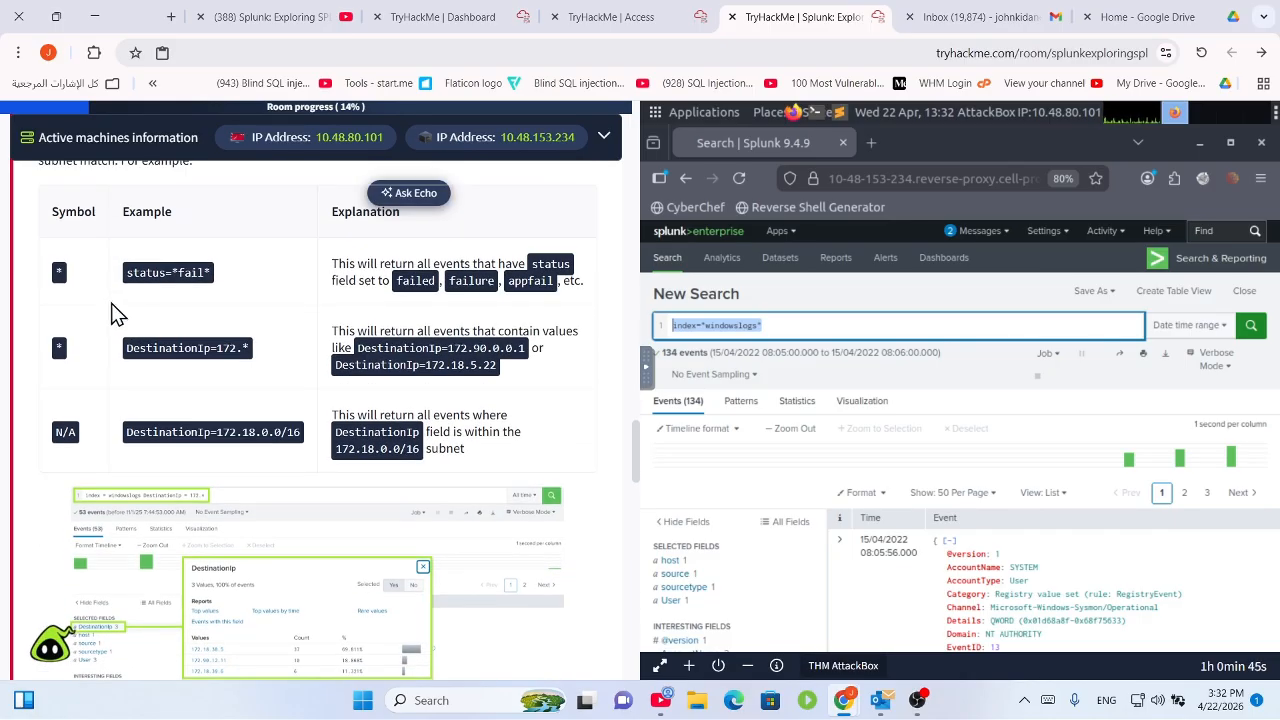
drag(337, 263, 572, 283)
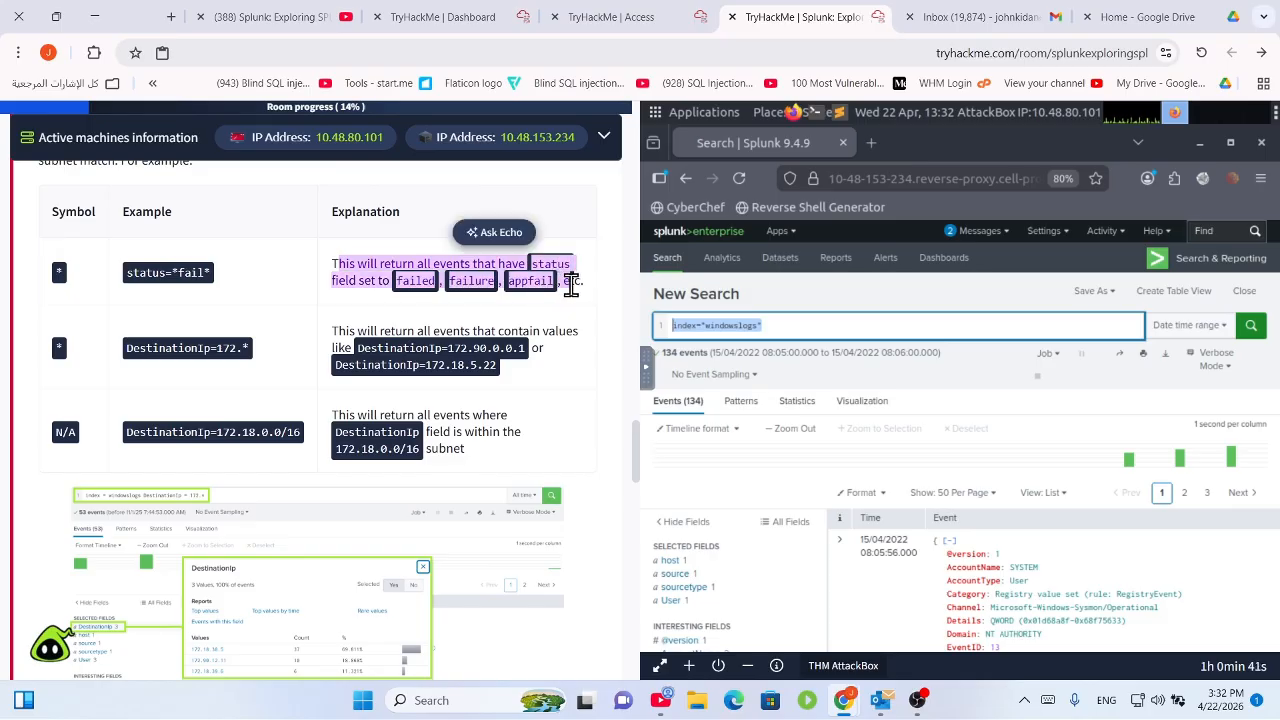
click(184, 272)
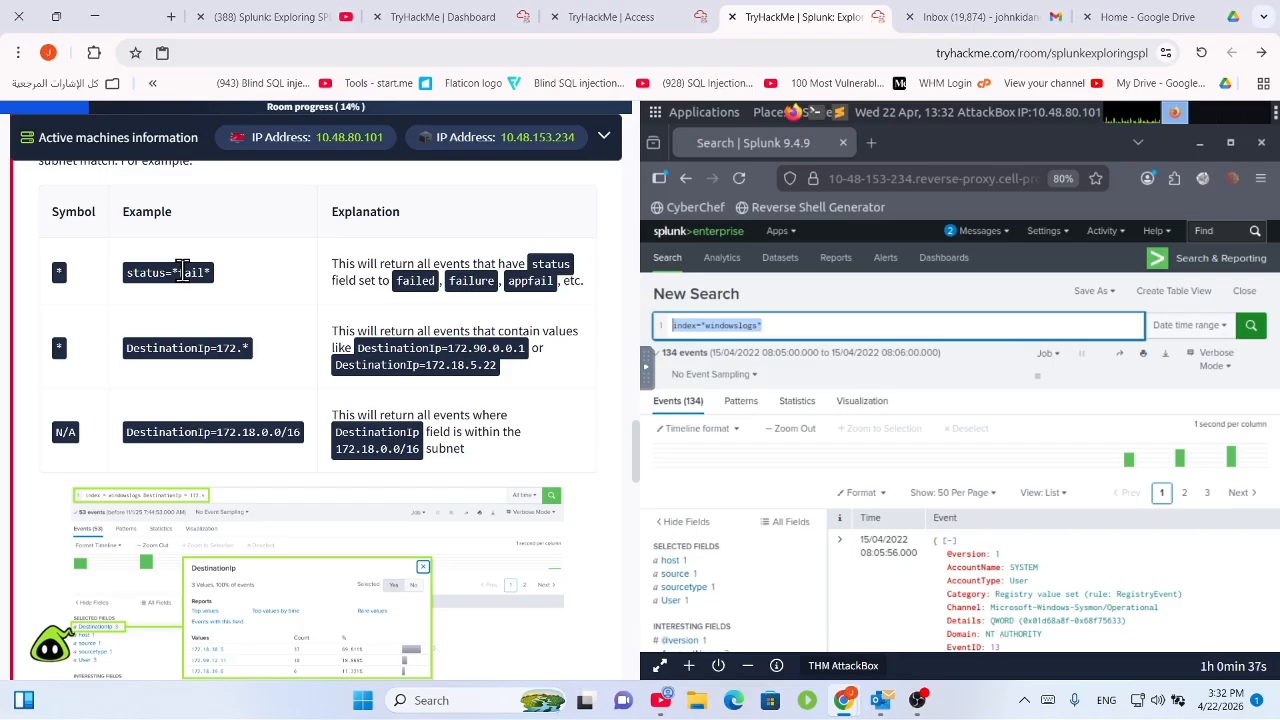
drag(178, 279, 172, 280)
mouse_move(212, 274)
mouse_down()
mouse_move(127, 276)
mouse_move(201, 273)
mouse_up()
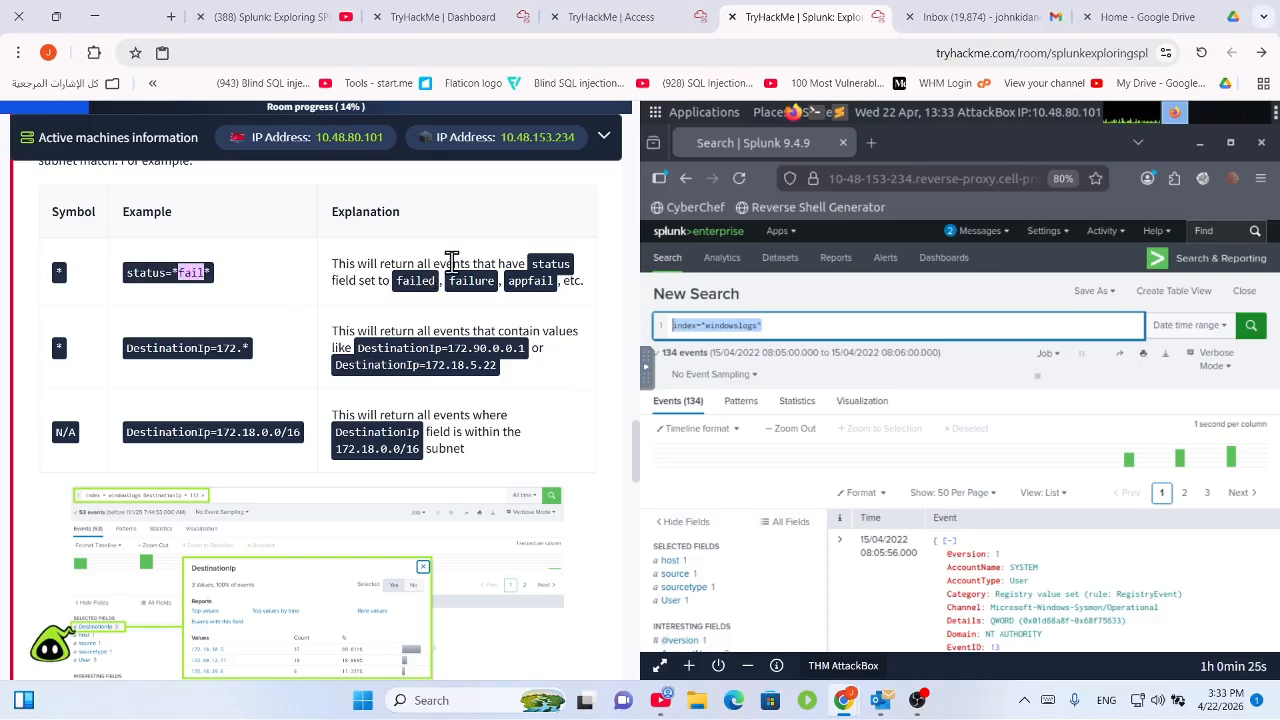
click(179, 273)
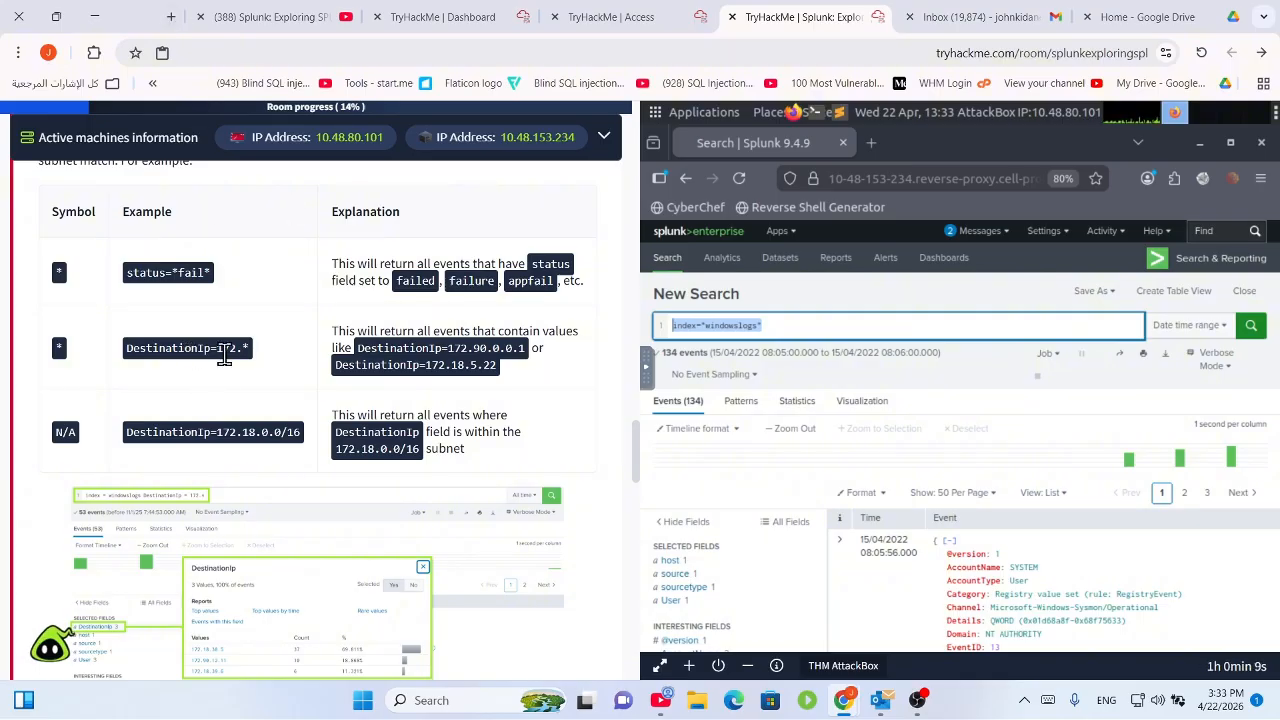
drag(191, 351, 523, 374)
click(434, 360)
click(527, 374)
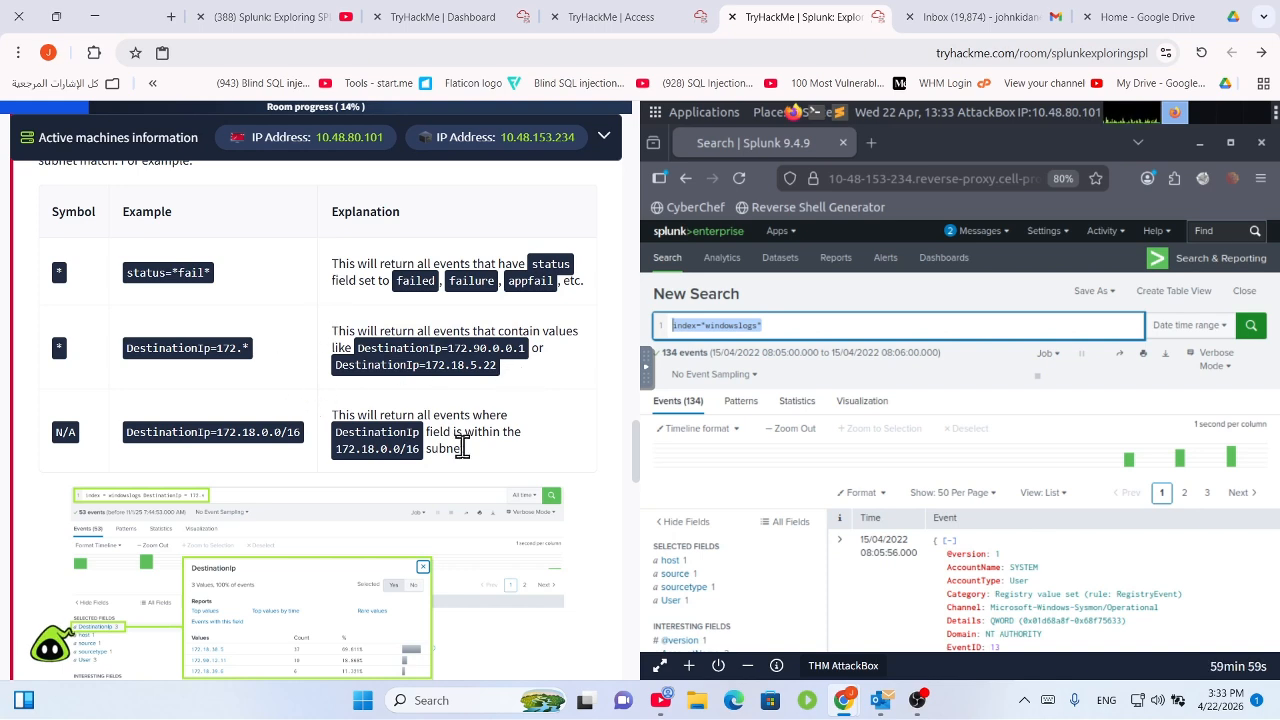
drag(487, 422, 116, 444)
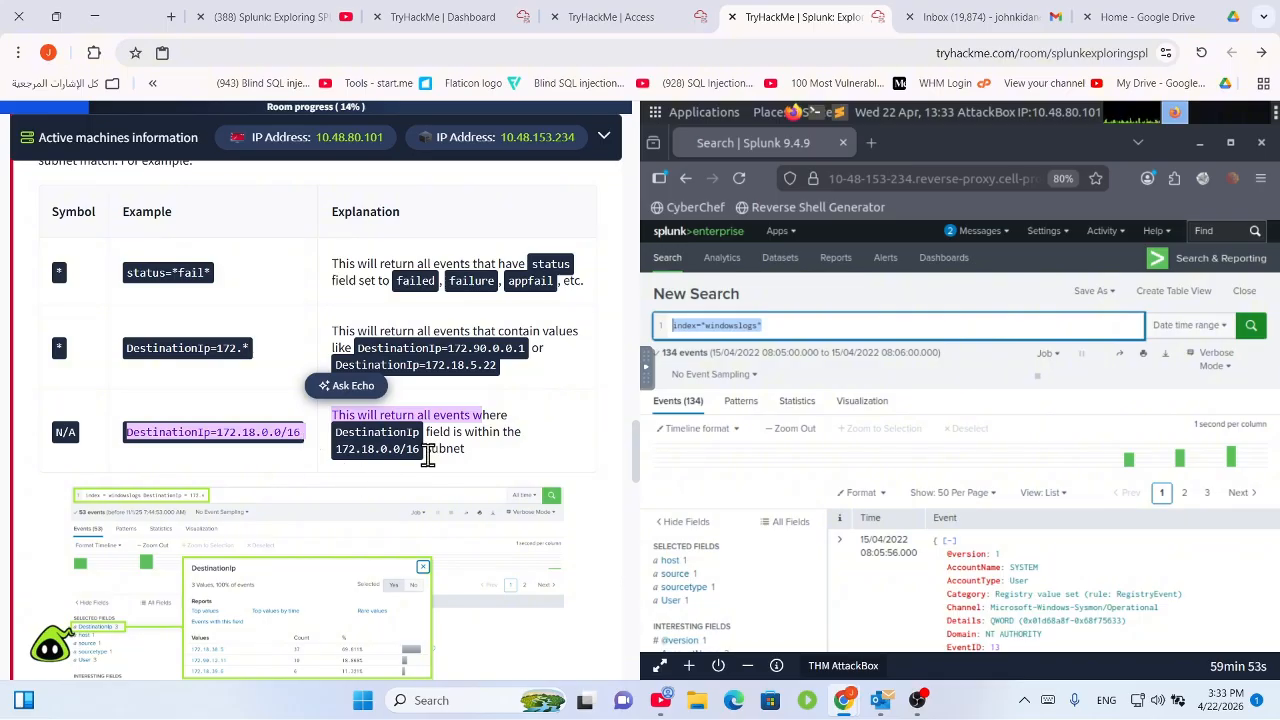
click(479, 433)
drag(484, 449, 322, 443)
click(435, 448)
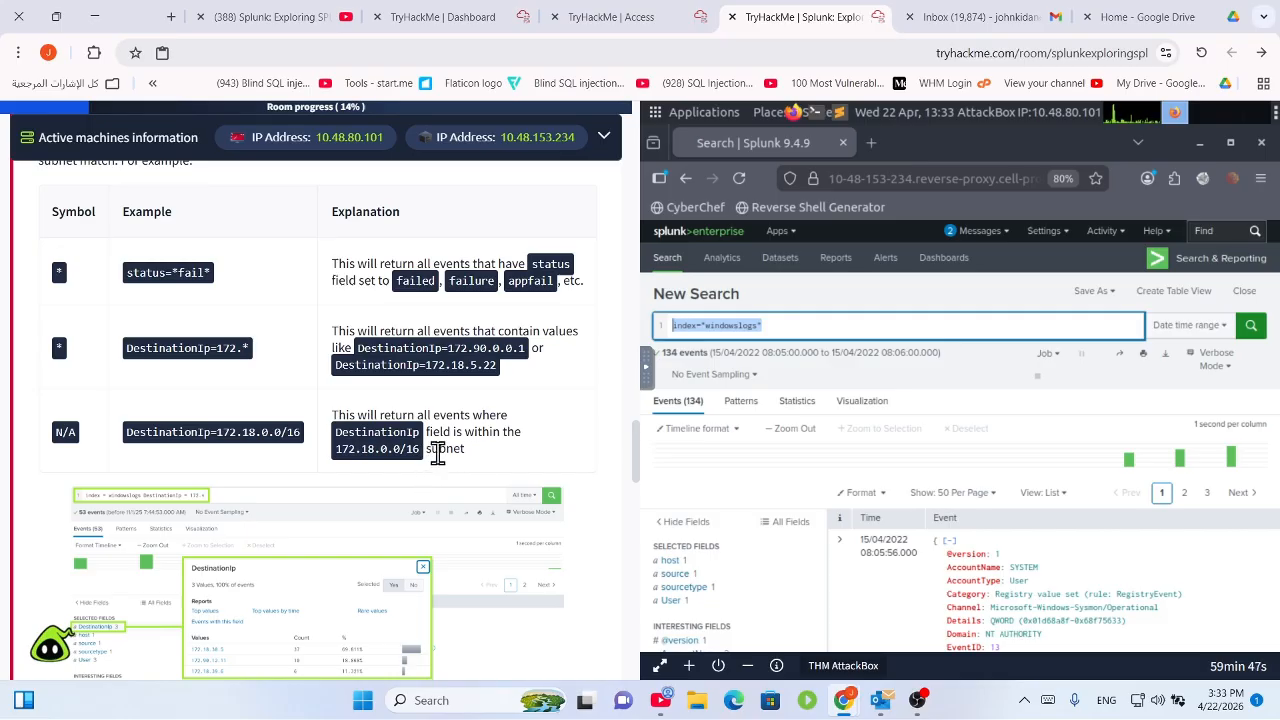
scroll(420, 475, down, 5)
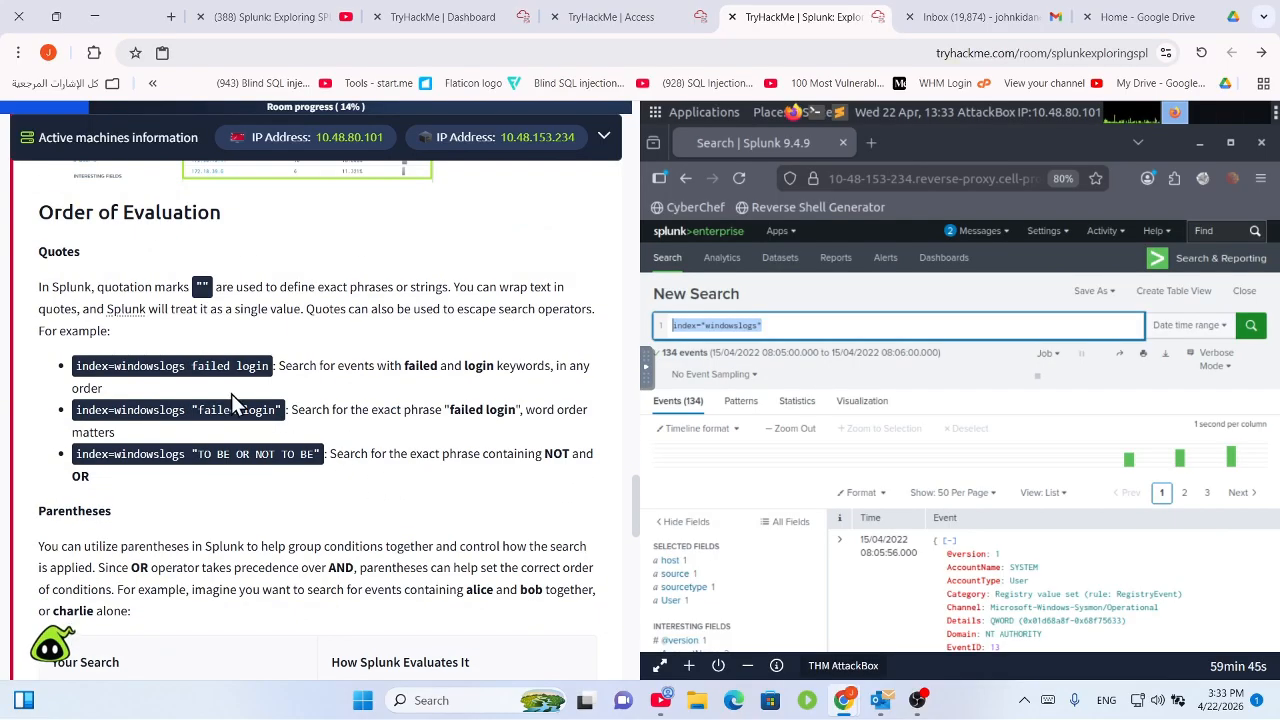
drag(44, 268, 432, 344)
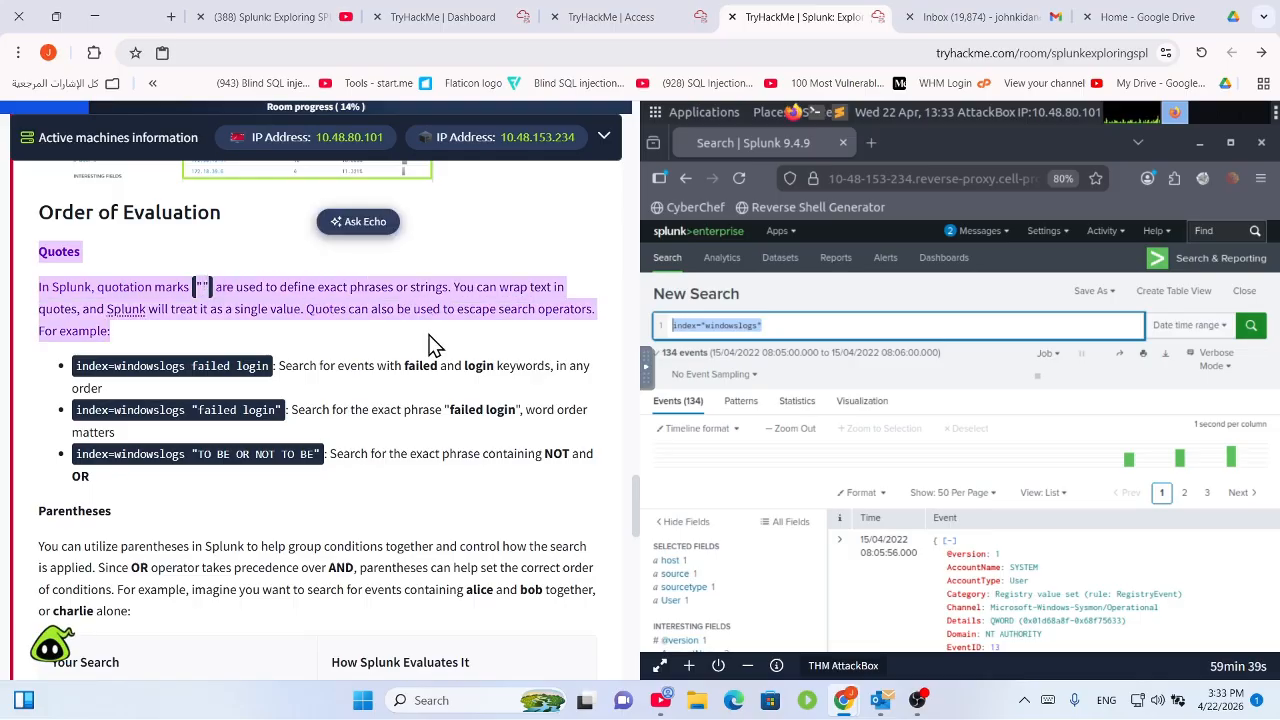
click(365, 392)
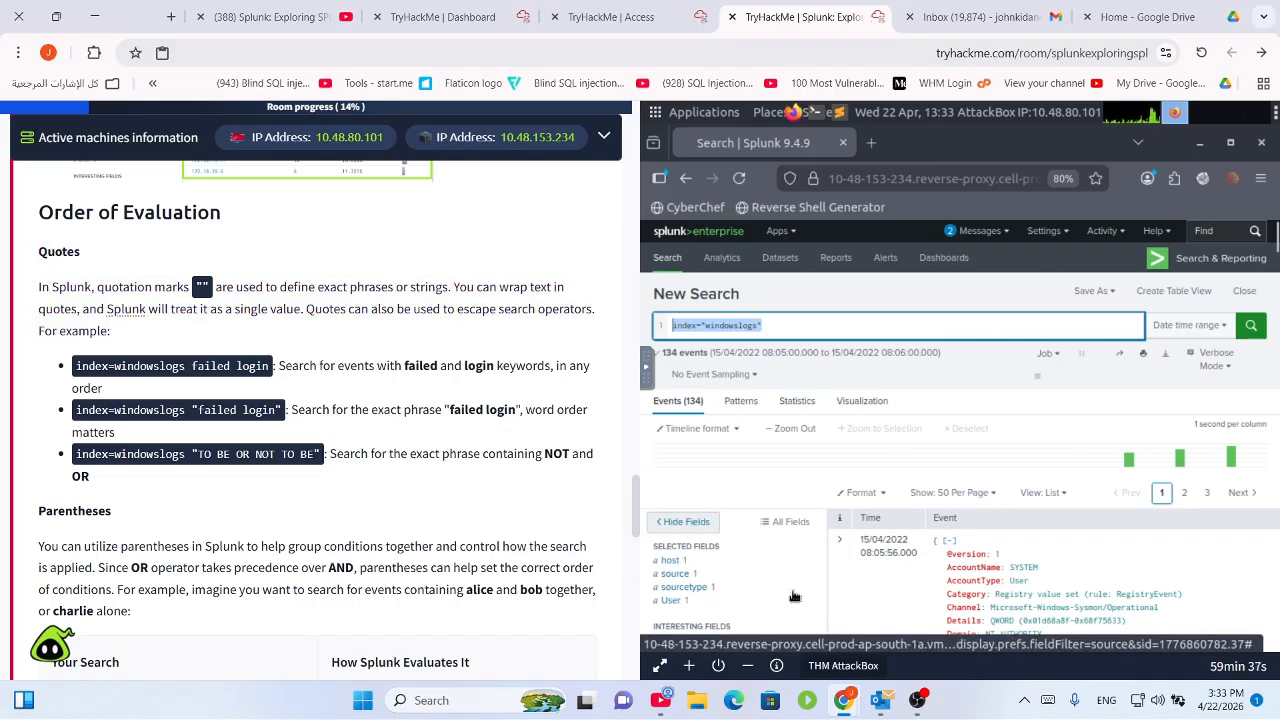
click(917, 700)
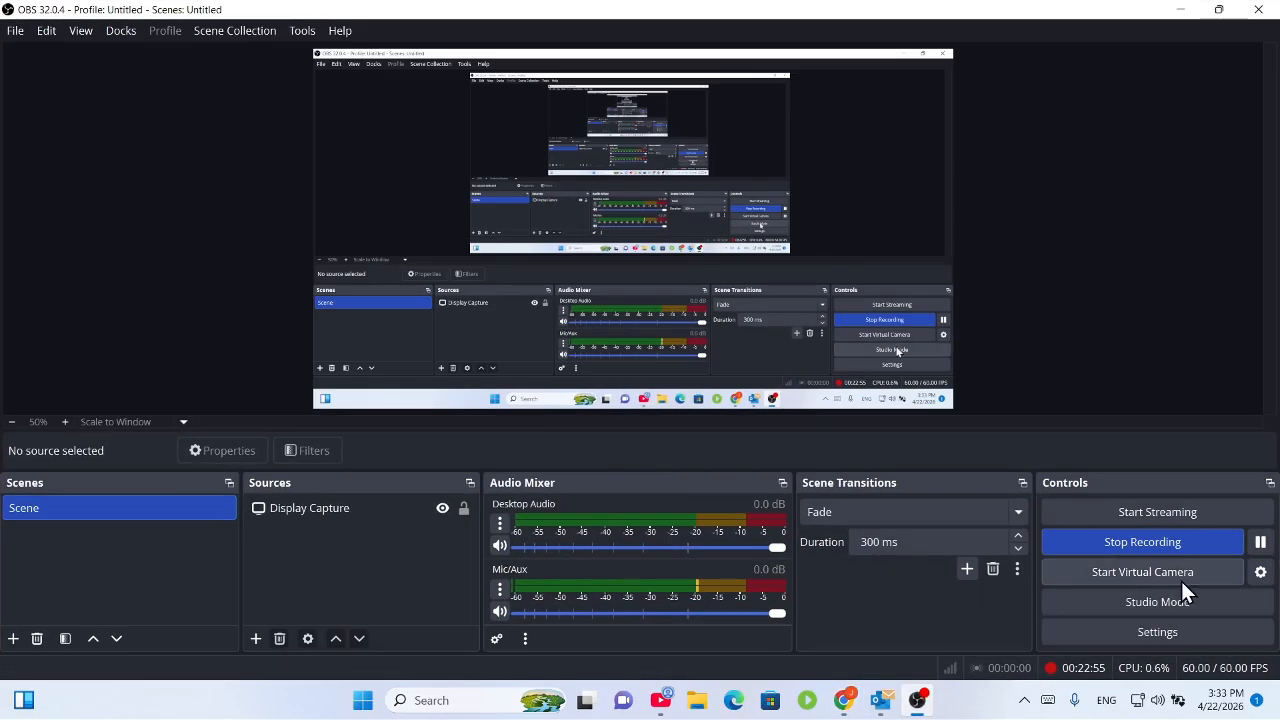
click(1180, 9)
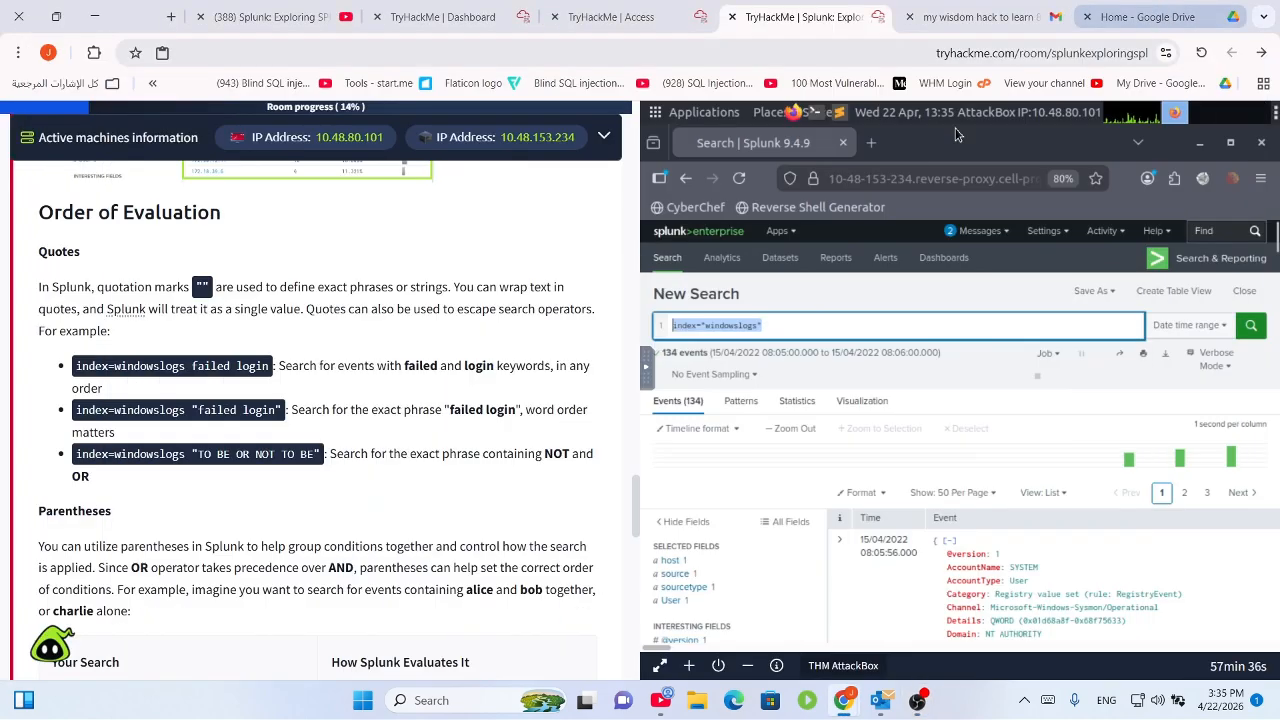
scroll(308, 314, up, 4)
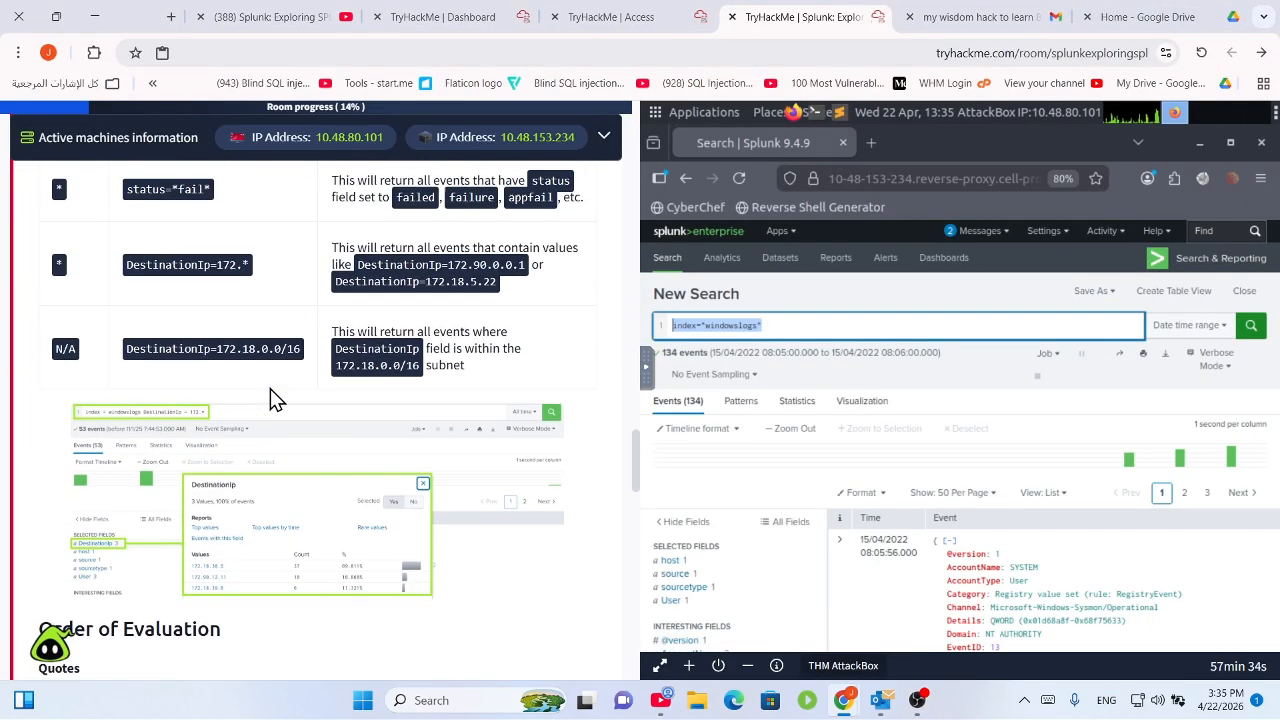
scroll(270, 388, down, 2)
scroll(211, 503, down, 3)
drag(62, 295, 291, 372)
scroll(291, 372, up, 12)
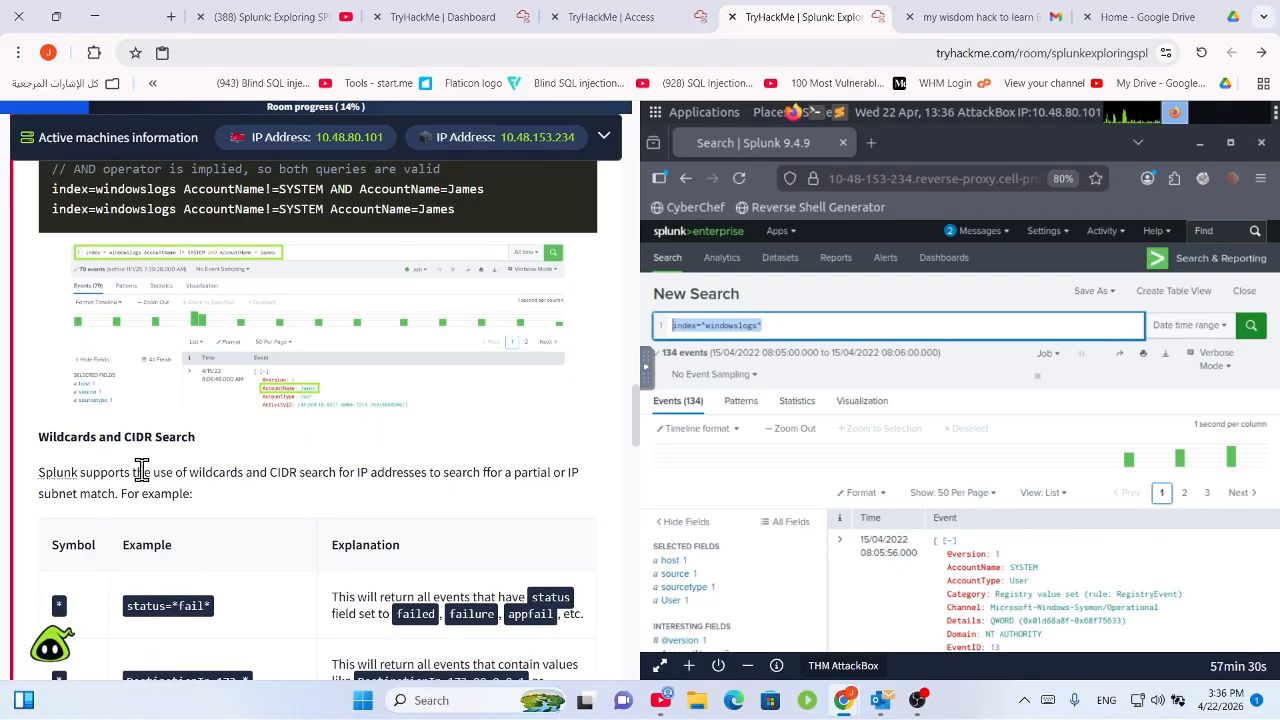
scroll(150, 470, down, 4)
scroll(165, 470, down, 3)
drag(284, 347, 157, 346)
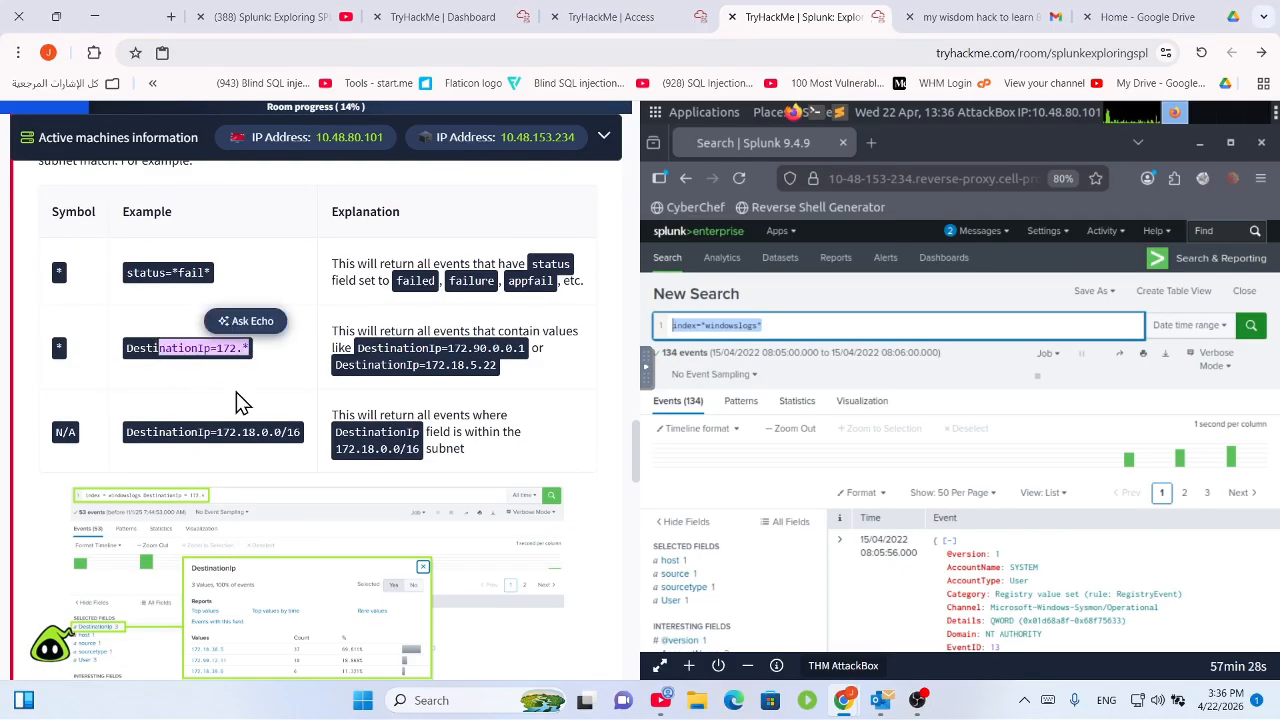
click(236, 392)
drag(300, 431, 198, 431)
scroll(180, 363, down, 3)
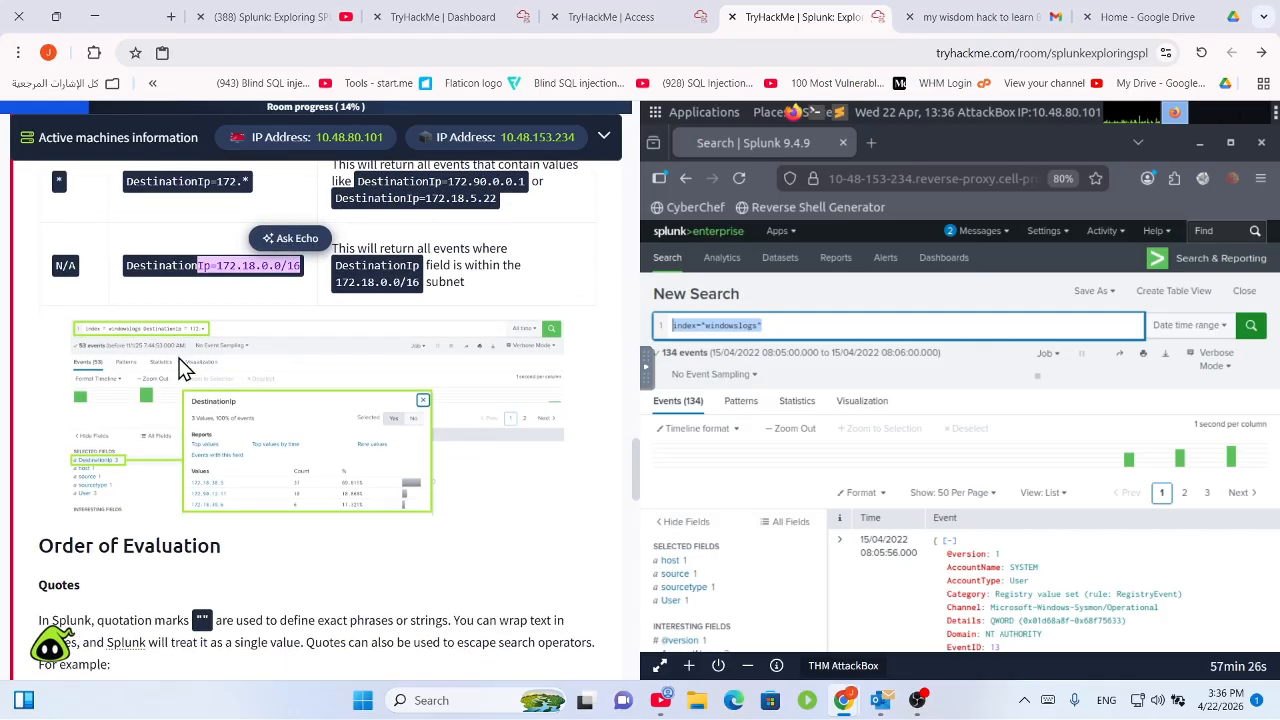
click(271, 349)
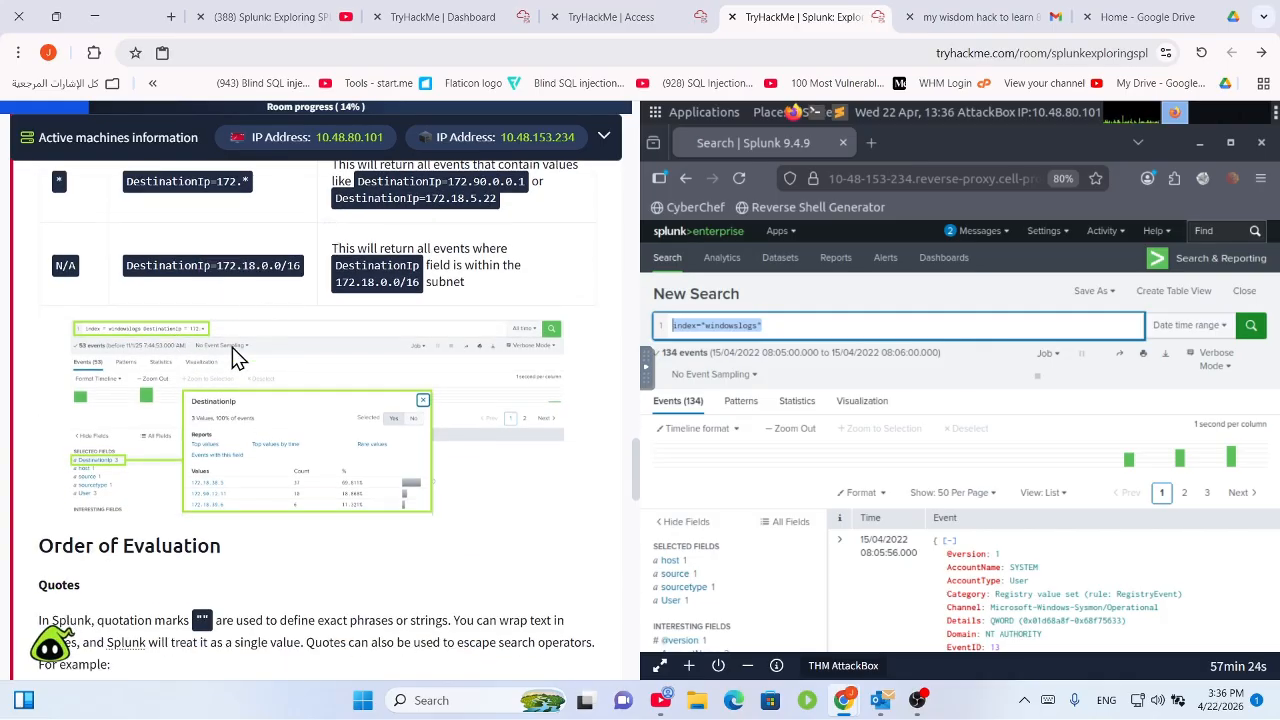
scroll(232, 347, down, 4)
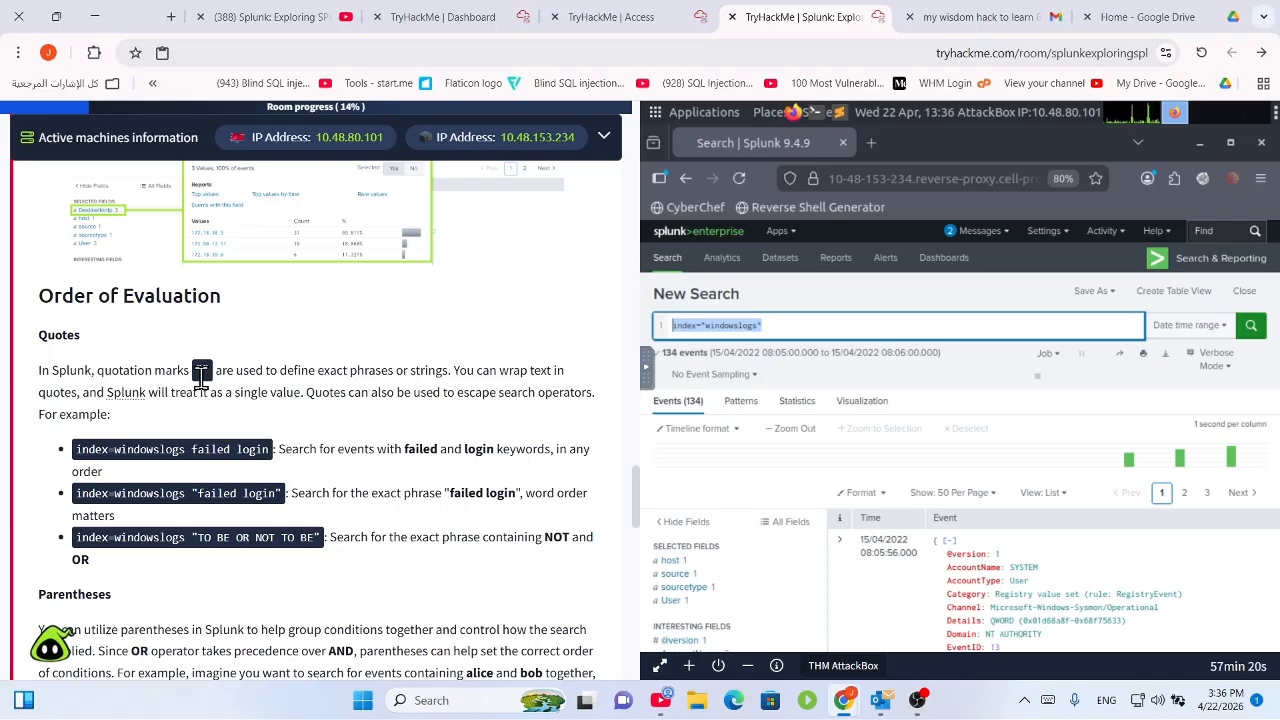
drag(217, 370, 551, 370)
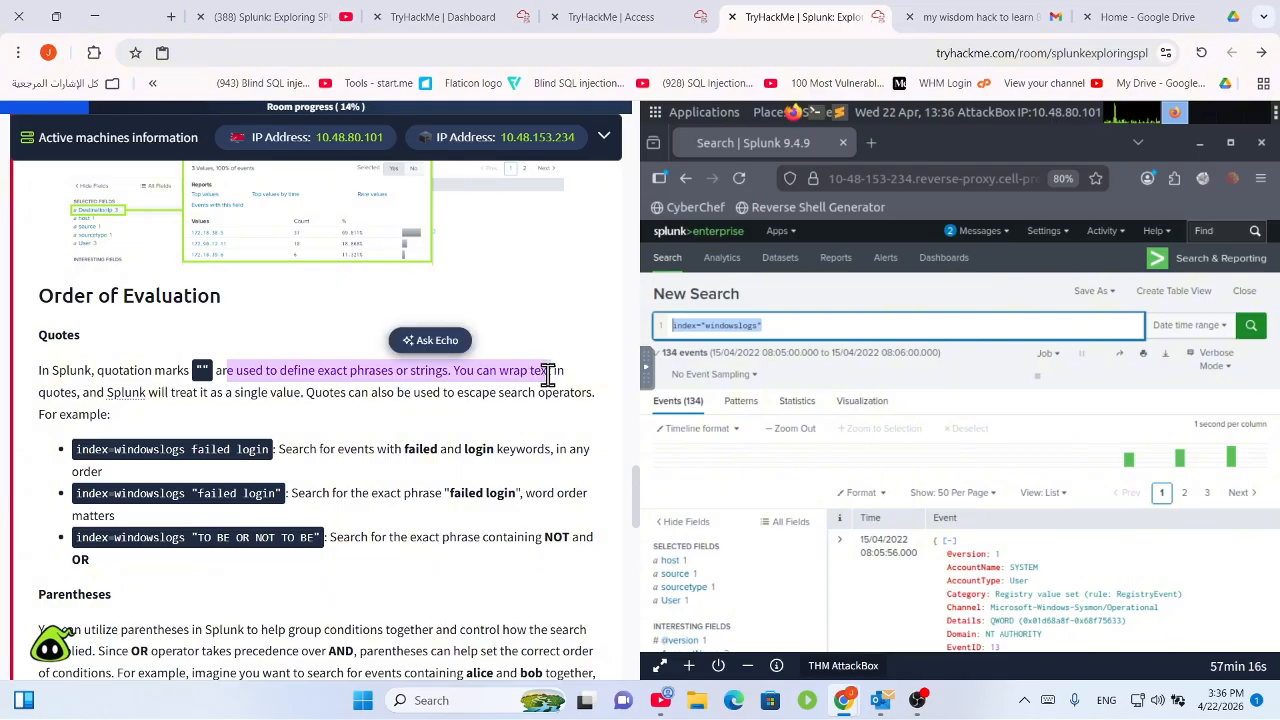
scroll(529, 414, up, 1)
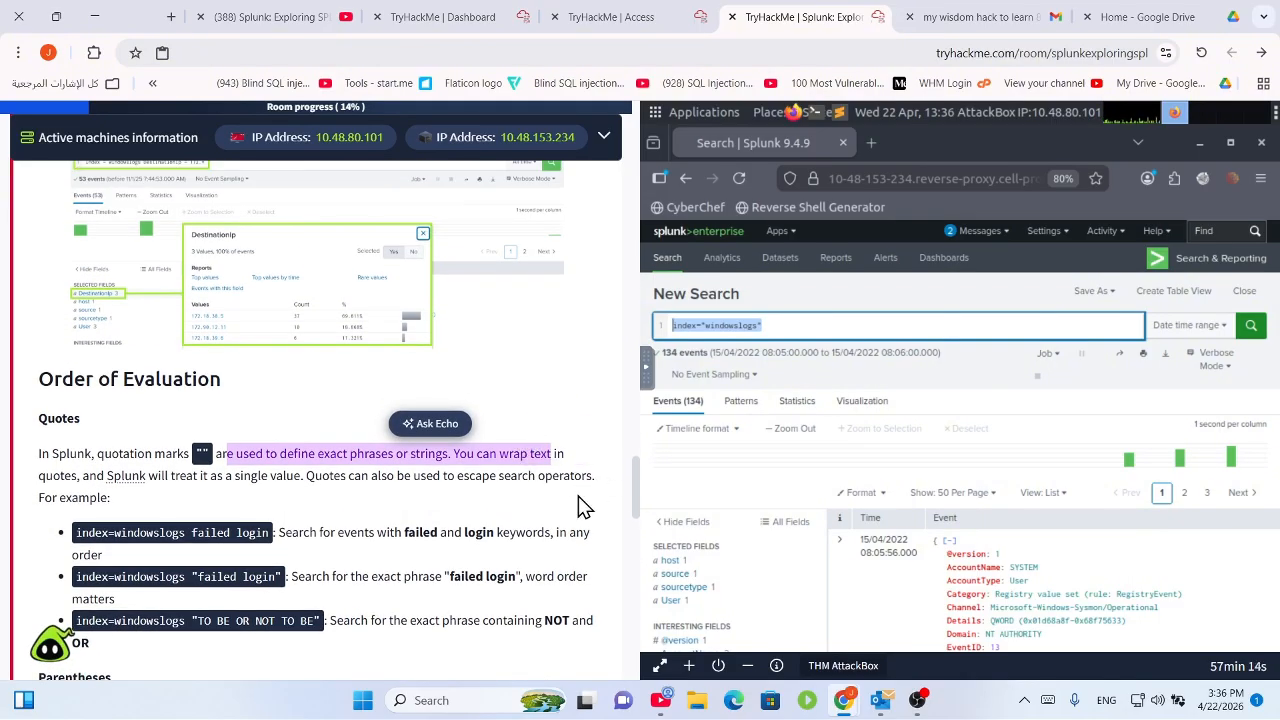
double_click(48, 475)
scroll(171, 497, down, 1)
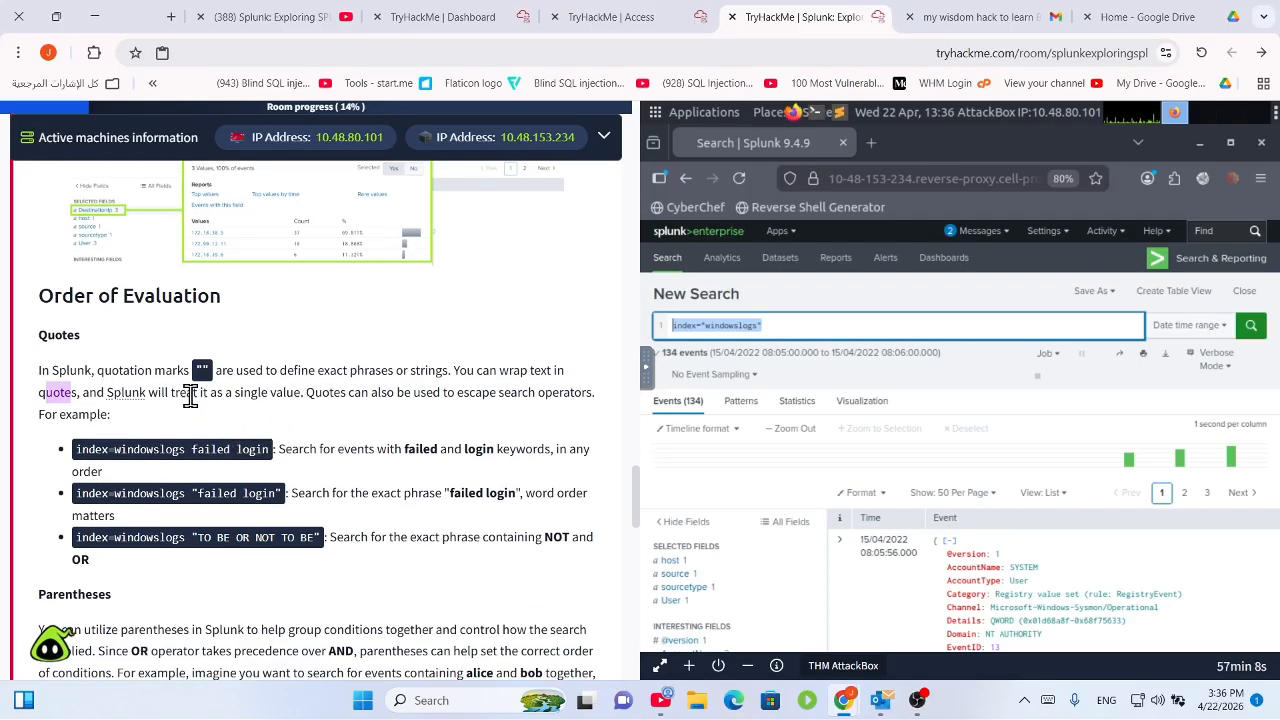
drag(184, 392, 432, 385)
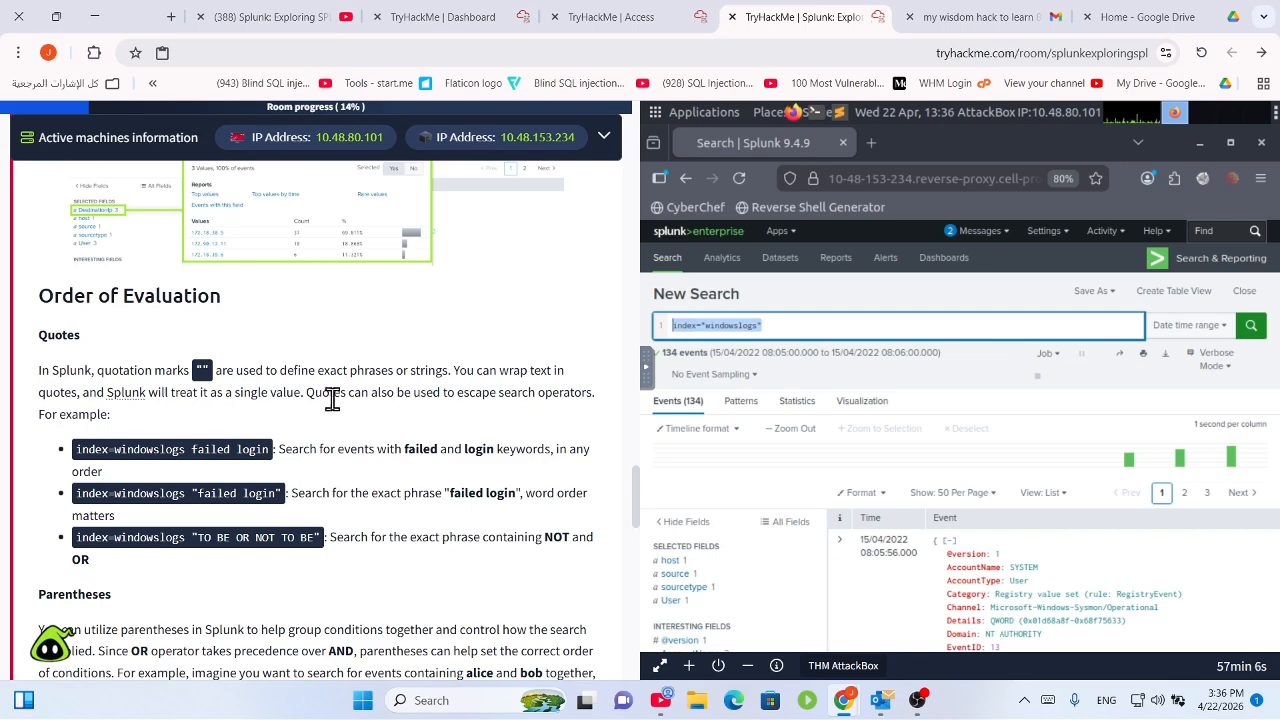
drag(306, 394, 597, 389)
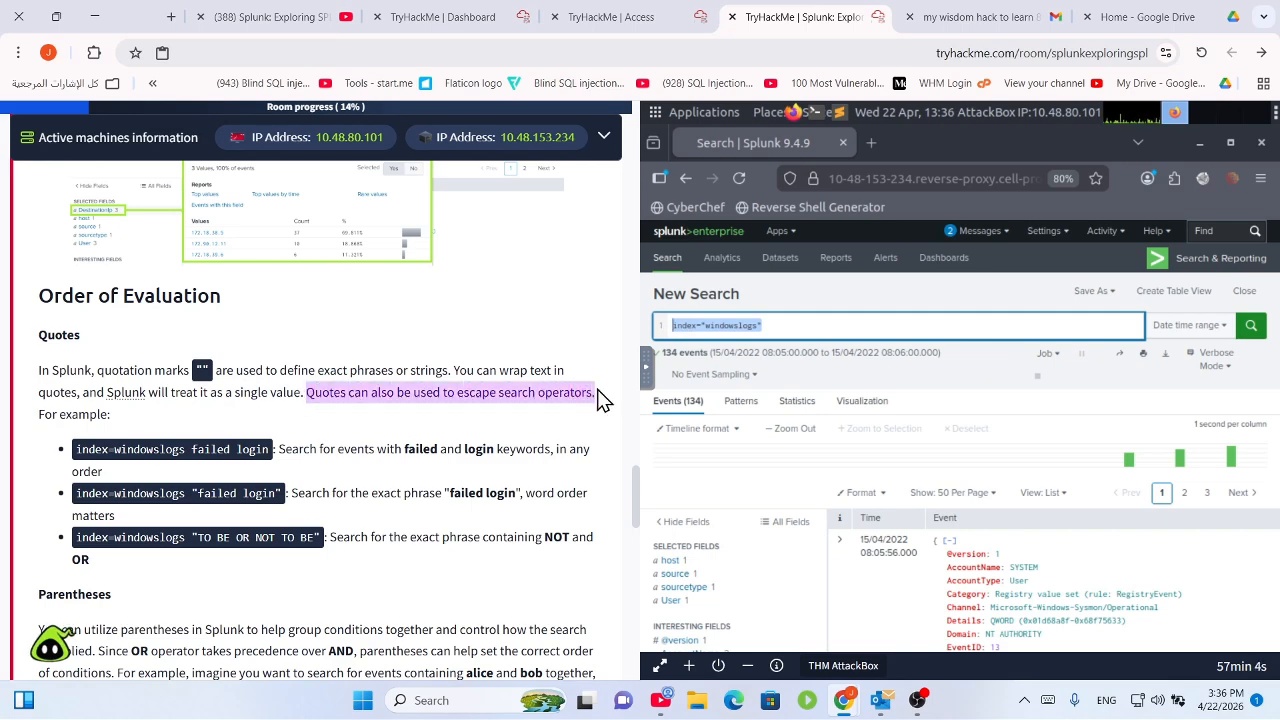
scroll(535, 450, down, 1)
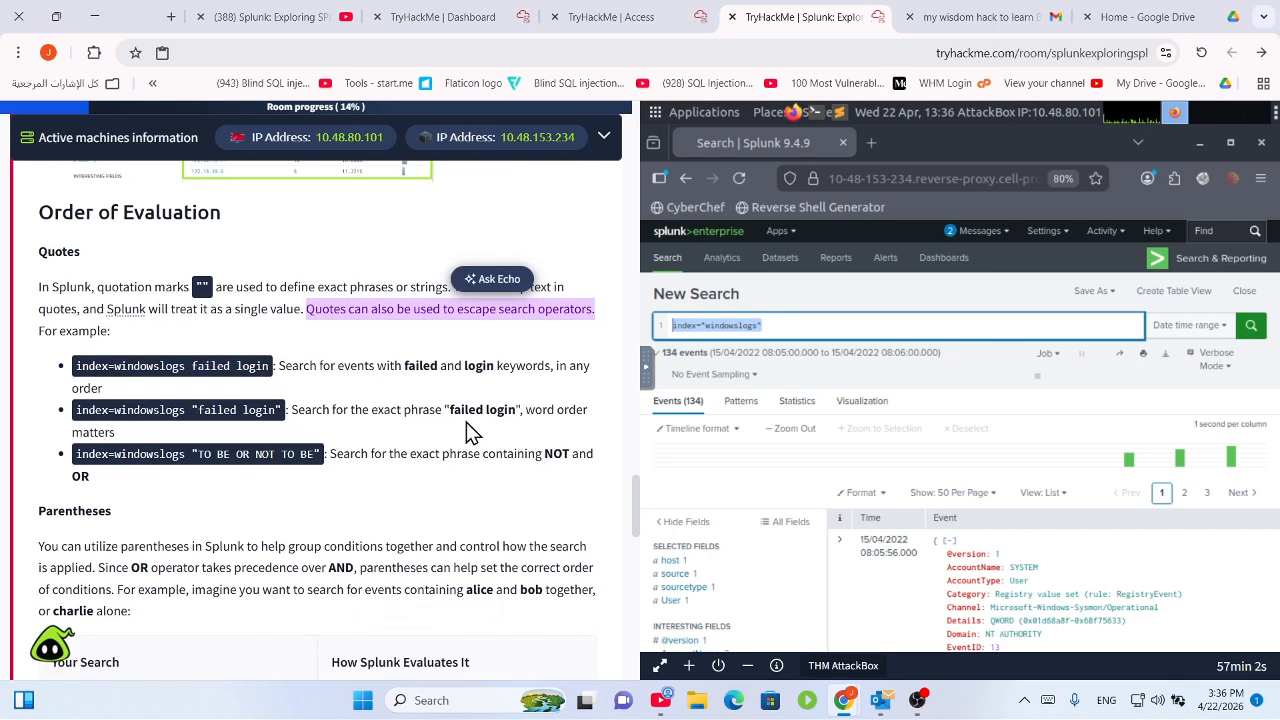
click(290, 400)
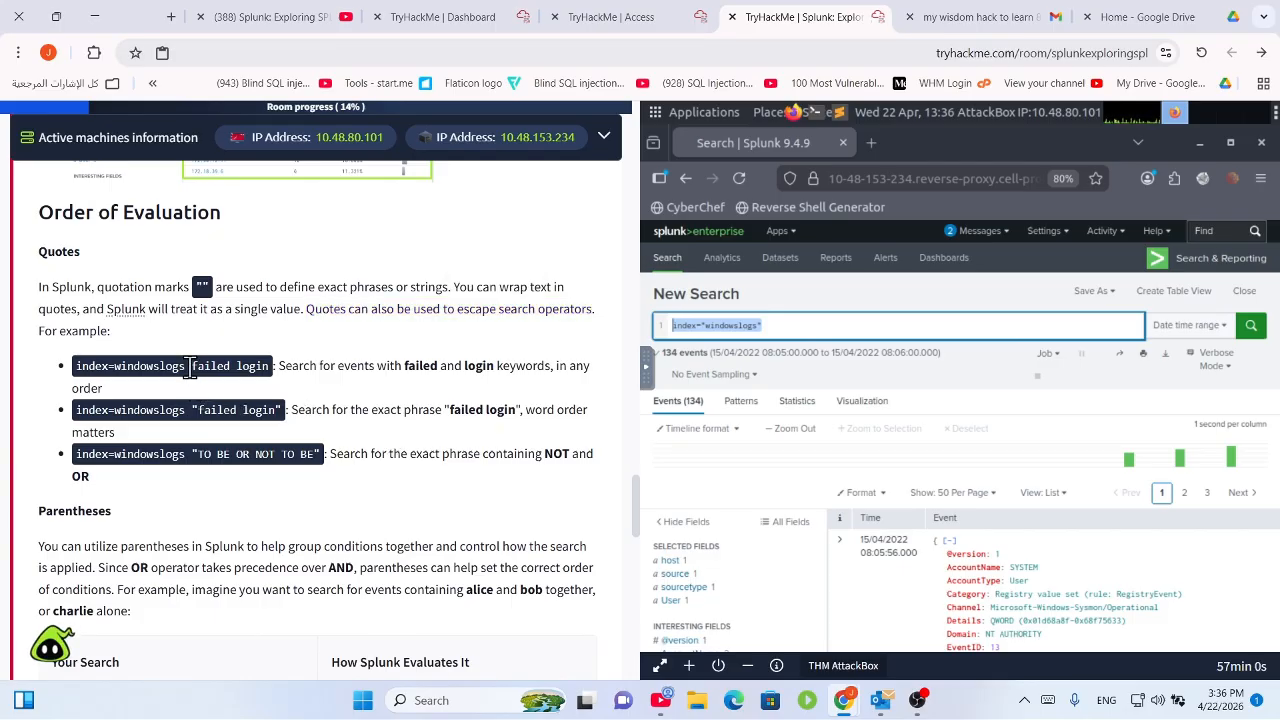
drag(193, 366, 277, 382)
click(504, 366)
click(205, 370)
click(266, 379)
click(221, 377)
double_click(260, 367)
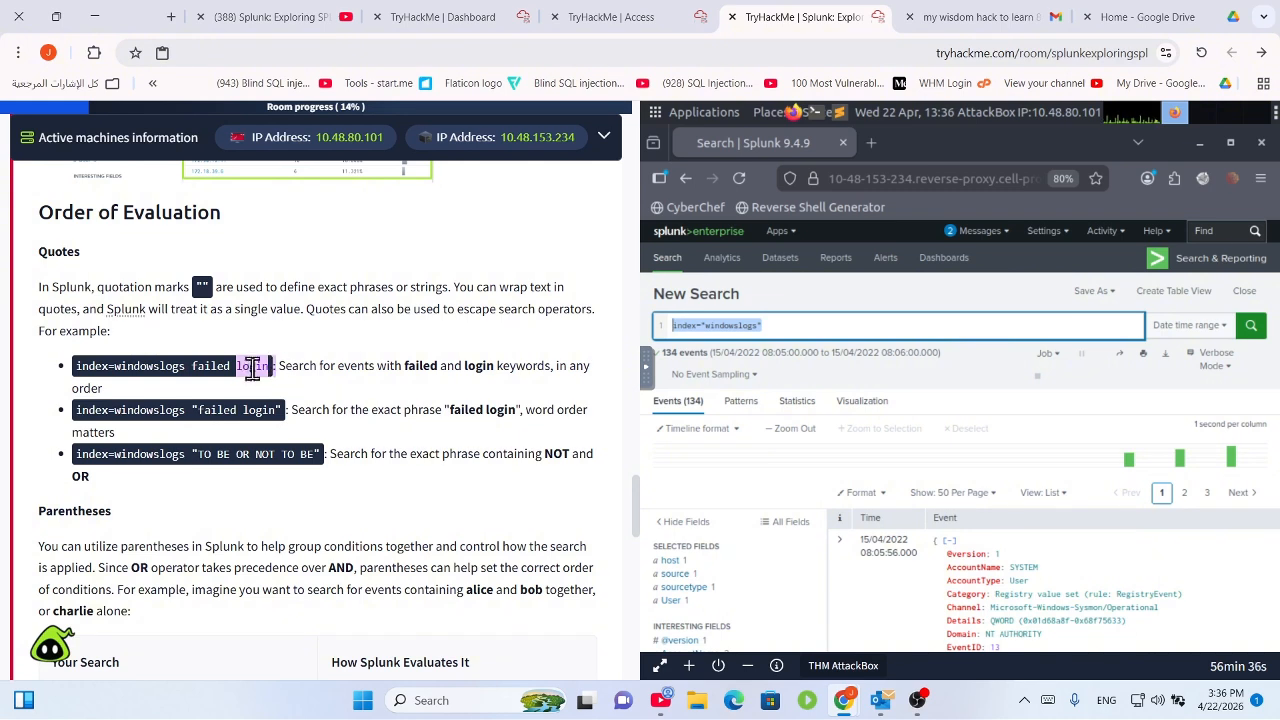
click(195, 360)
drag(241, 414, 589, 415)
click(488, 414)
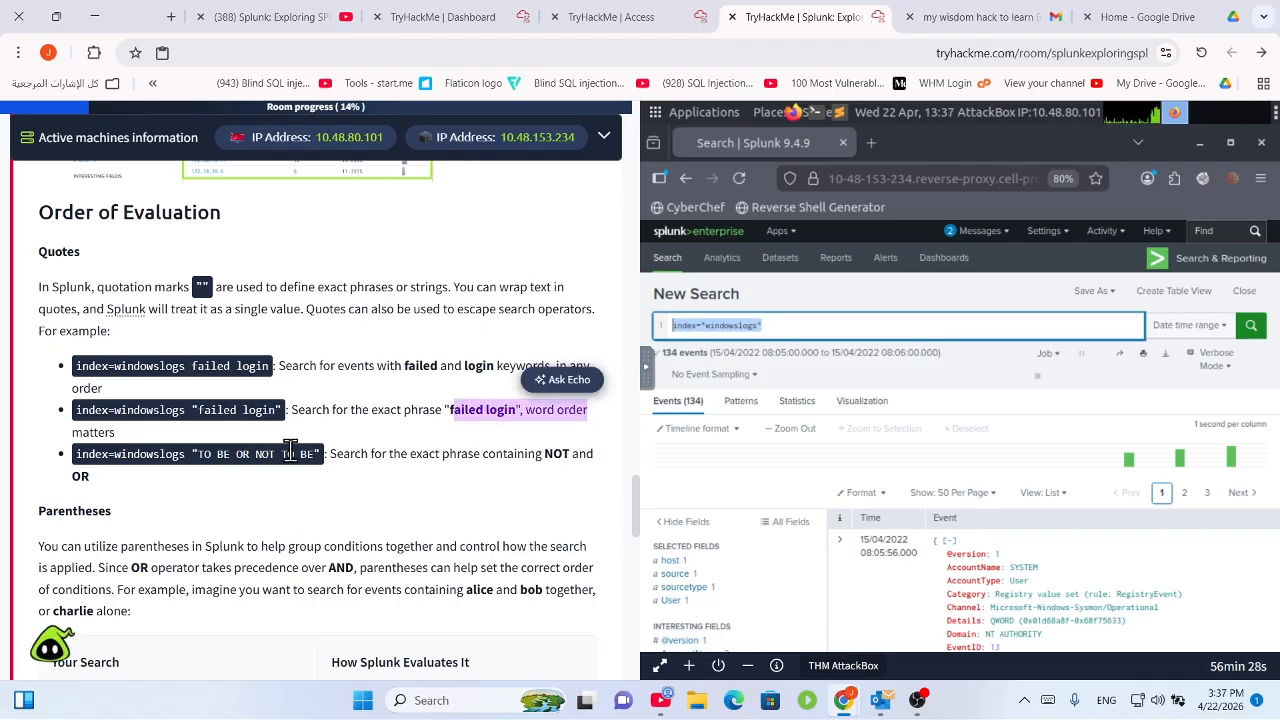
click(332, 453)
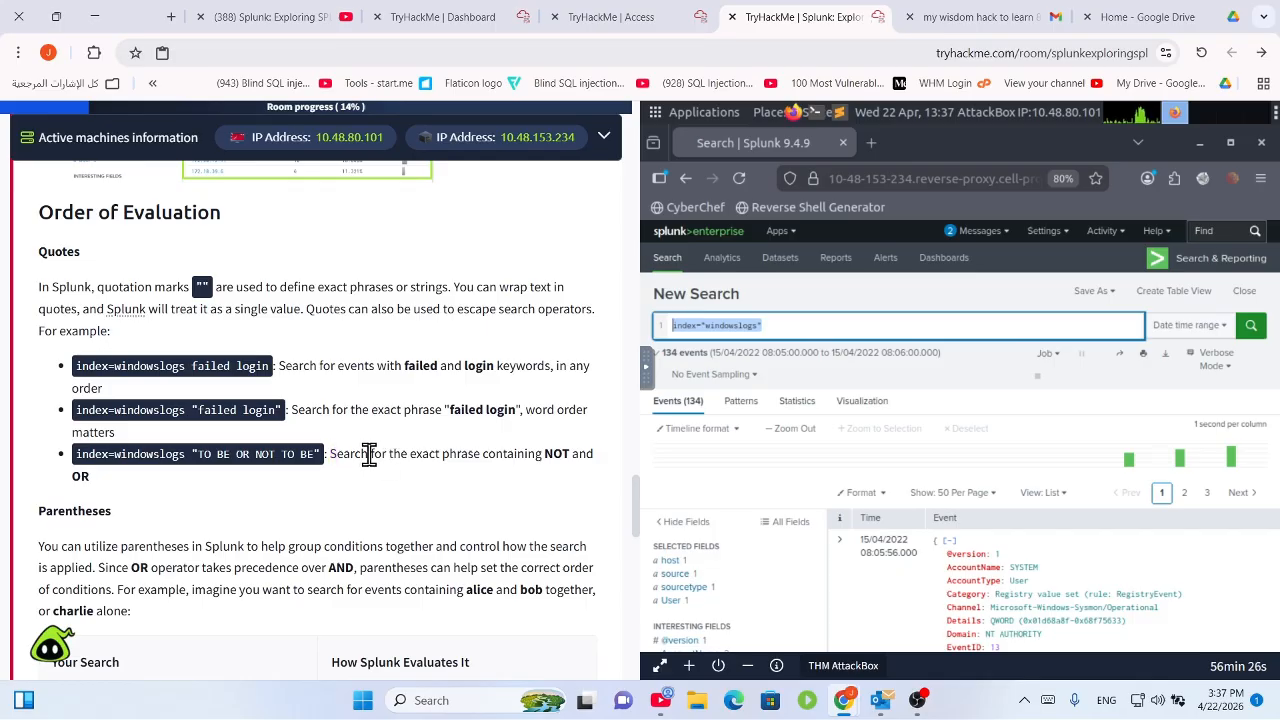
drag(382, 453, 537, 485)
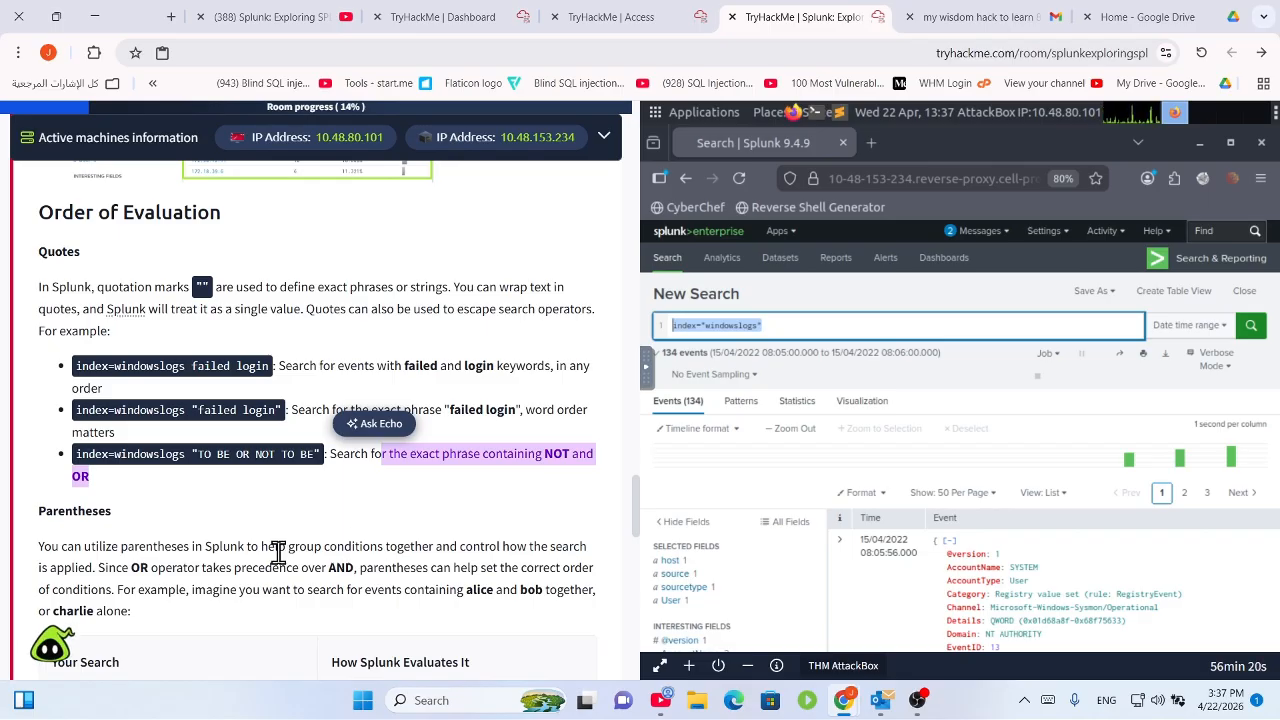
scroll(210, 553, down, 3)
Highlight the grouping-conditions sentence and the alice / bob OR charlie example search.
drag(289, 296, 344, 297)
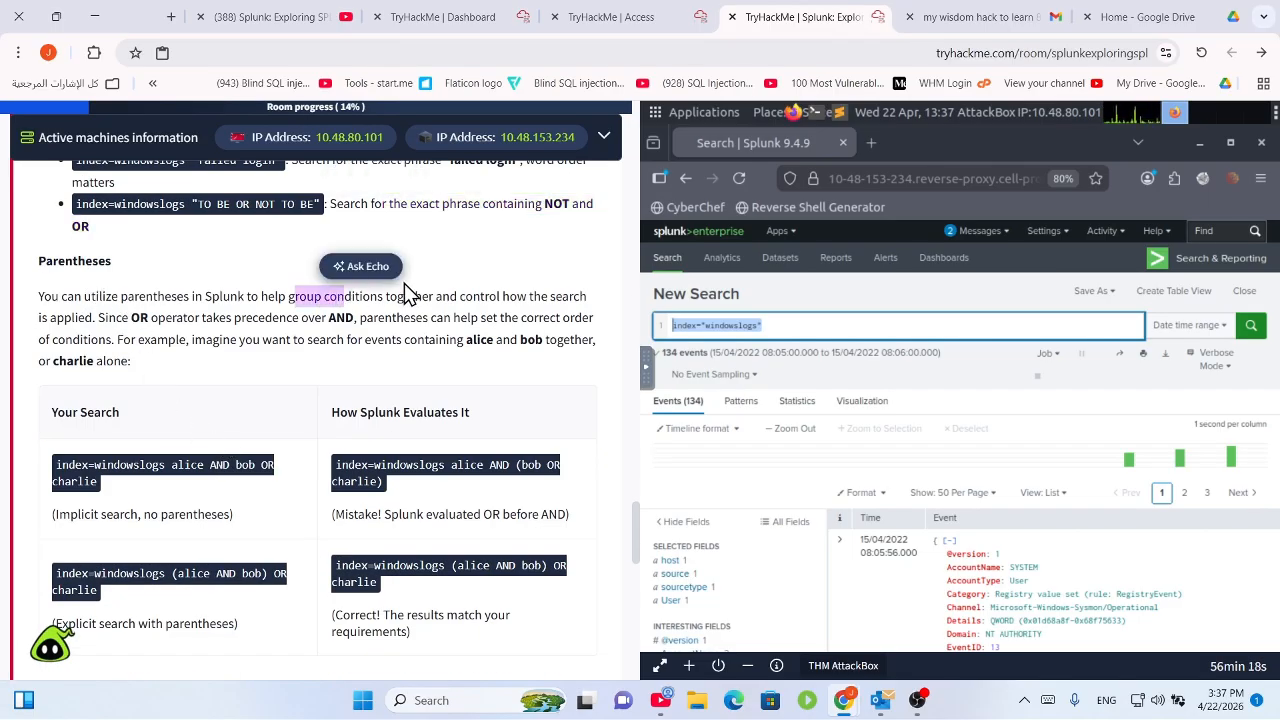
scroll(408, 290, down, 1)
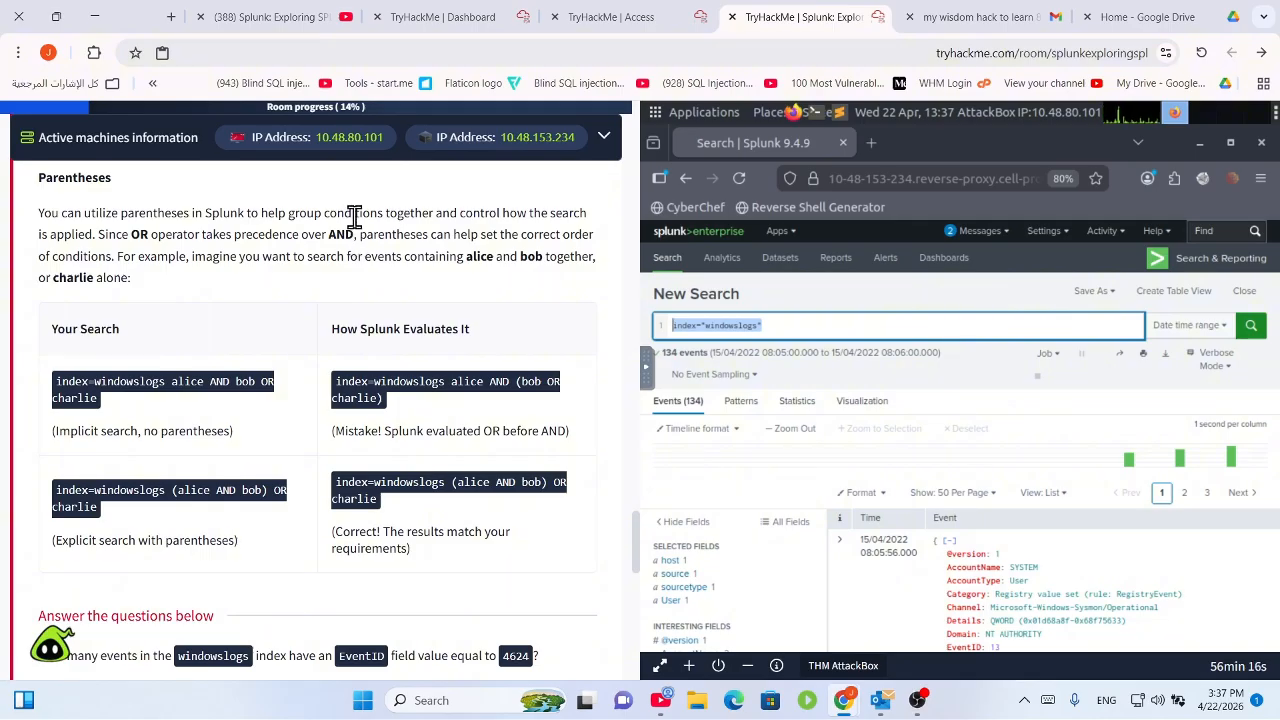
drag(354, 213, 520, 308)
scroll(431, 242, down, 2)
scroll(420, 251, up, 2)
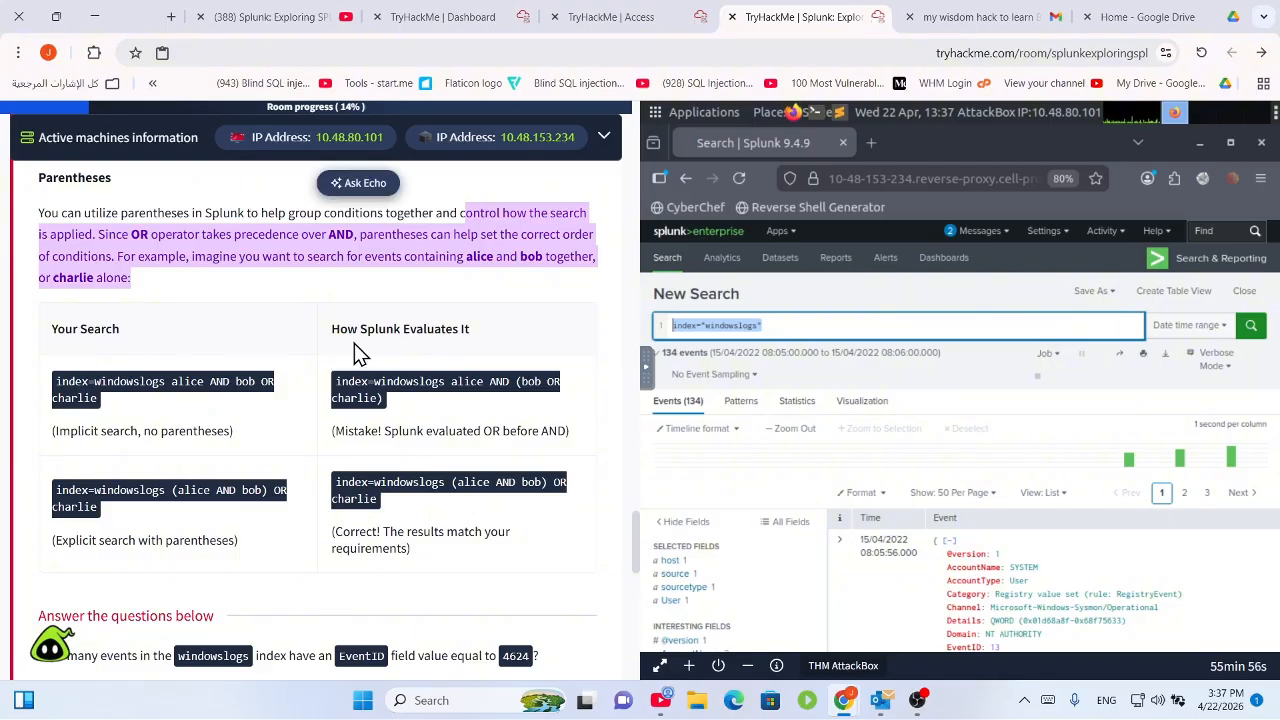
drag(167, 382, 266, 406)
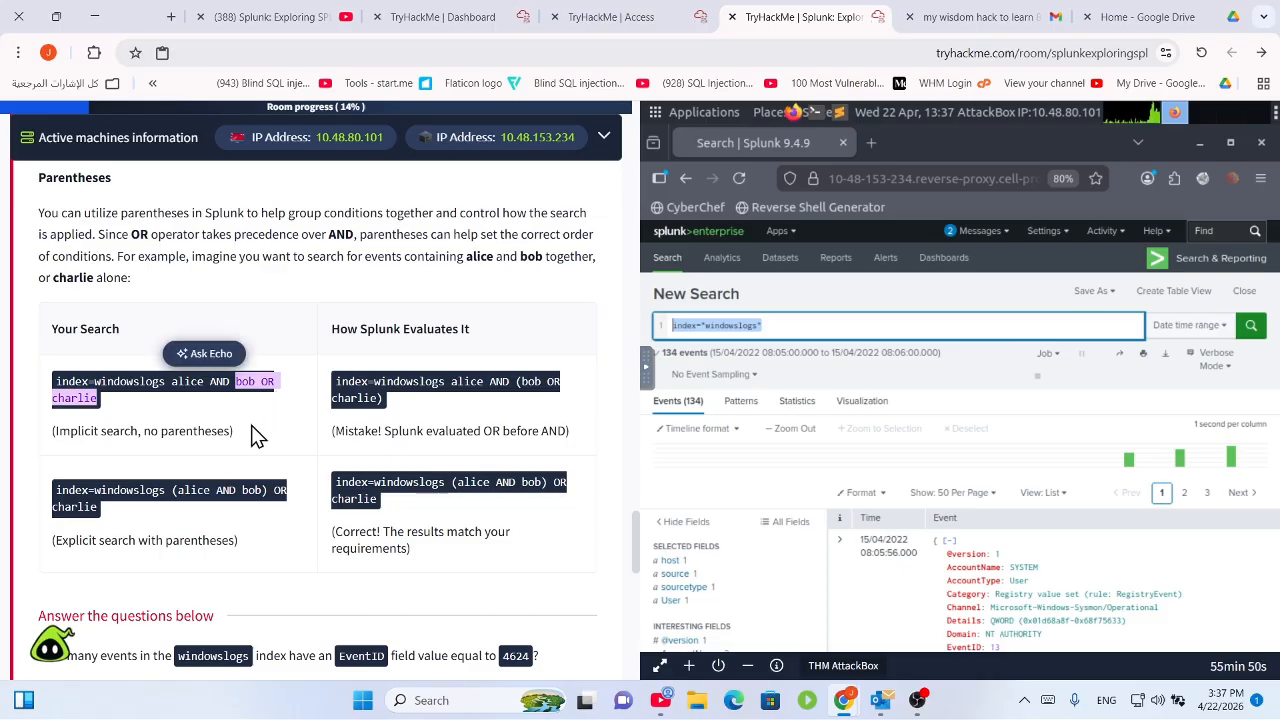
click(392, 402)
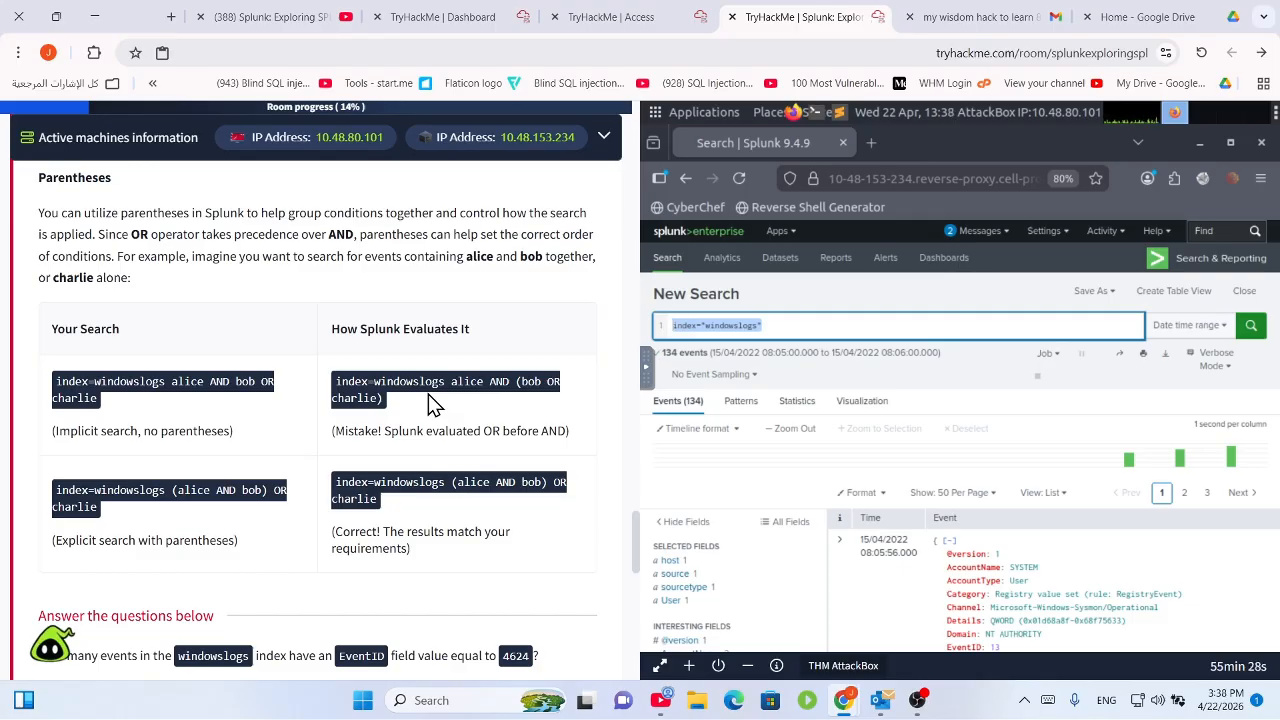
Highlight the correct-result explanation and select the explicit parenthesised example query.
drag(471, 563, 397, 531)
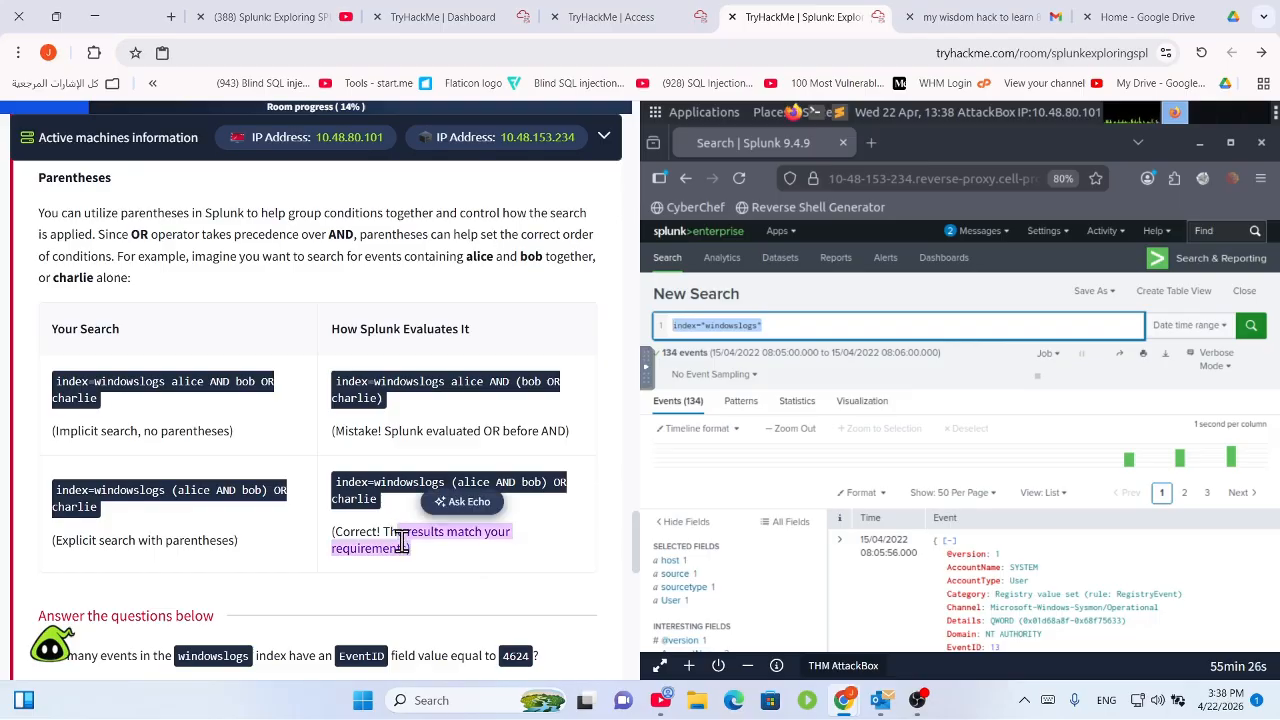
click(522, 481)
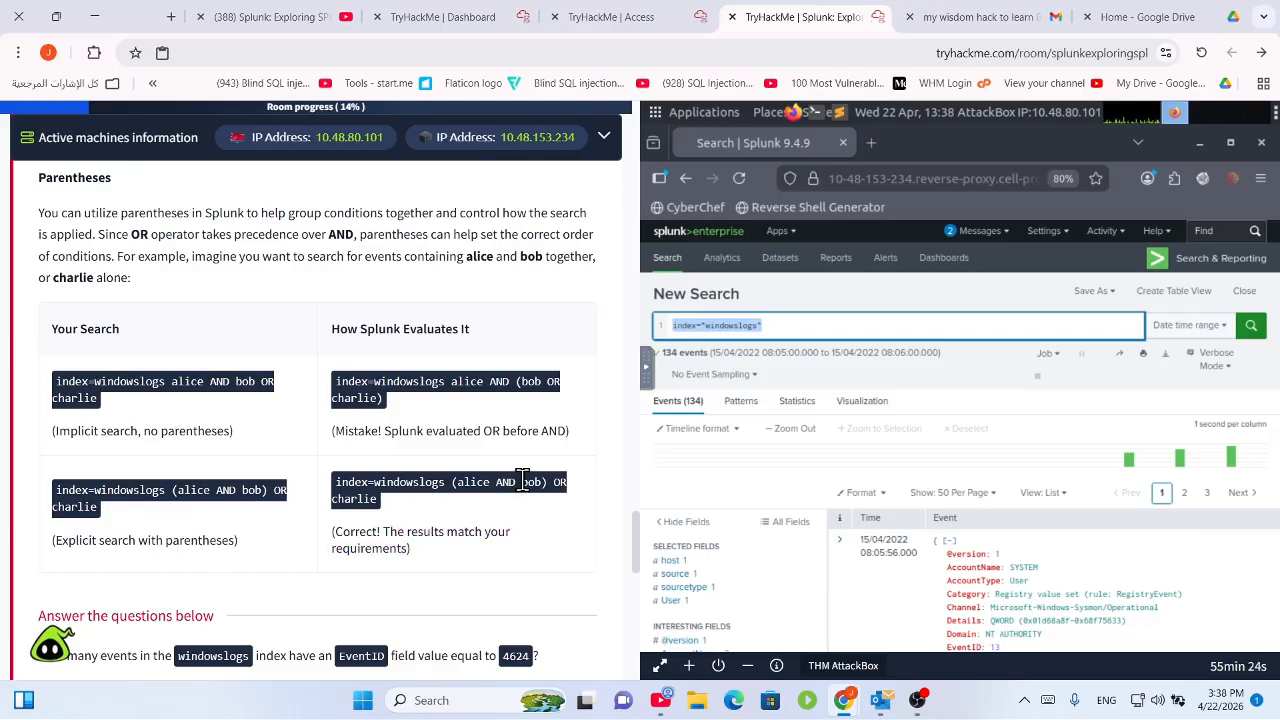
triple_click(340, 482)
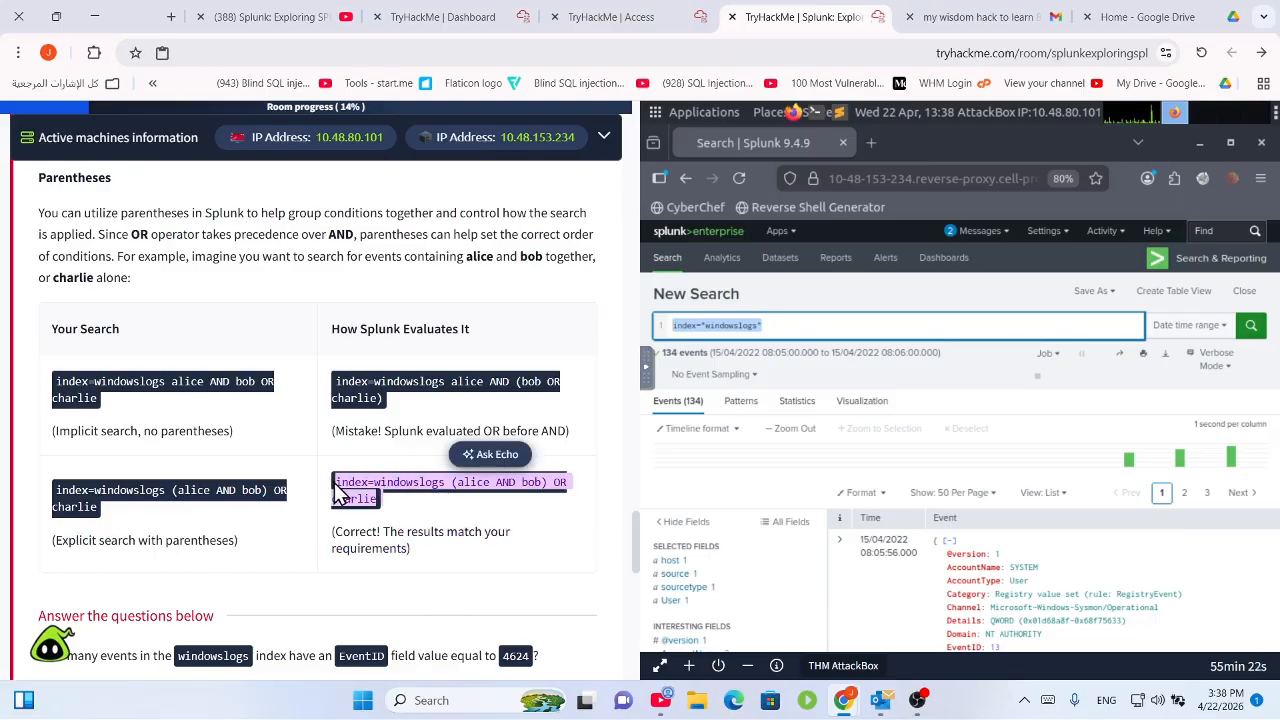
drag(402, 497, 328, 481)
Focus the first answer box and highlight the windowslogs index, EventID field and value 4624 in the question.
click(328, 481)
scroll(328, 481, down, 5)
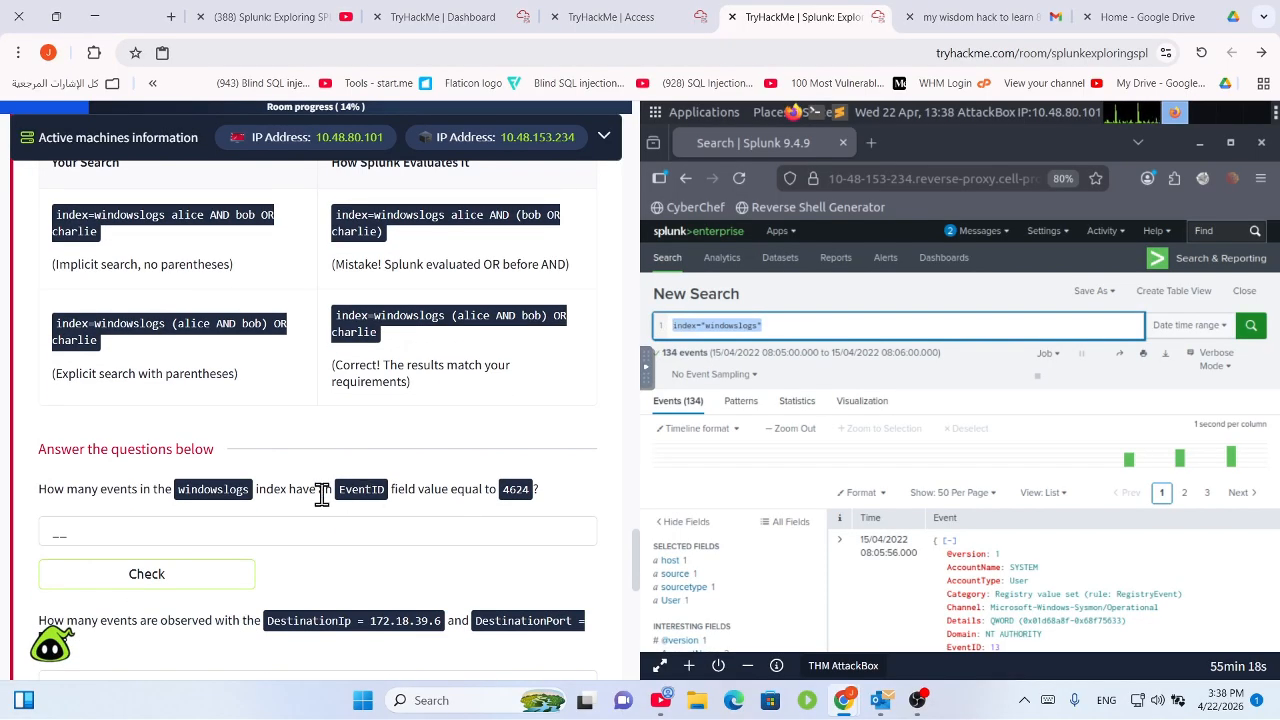
scroll(321, 467, down, 3)
scroll(357, 586, up, 4)
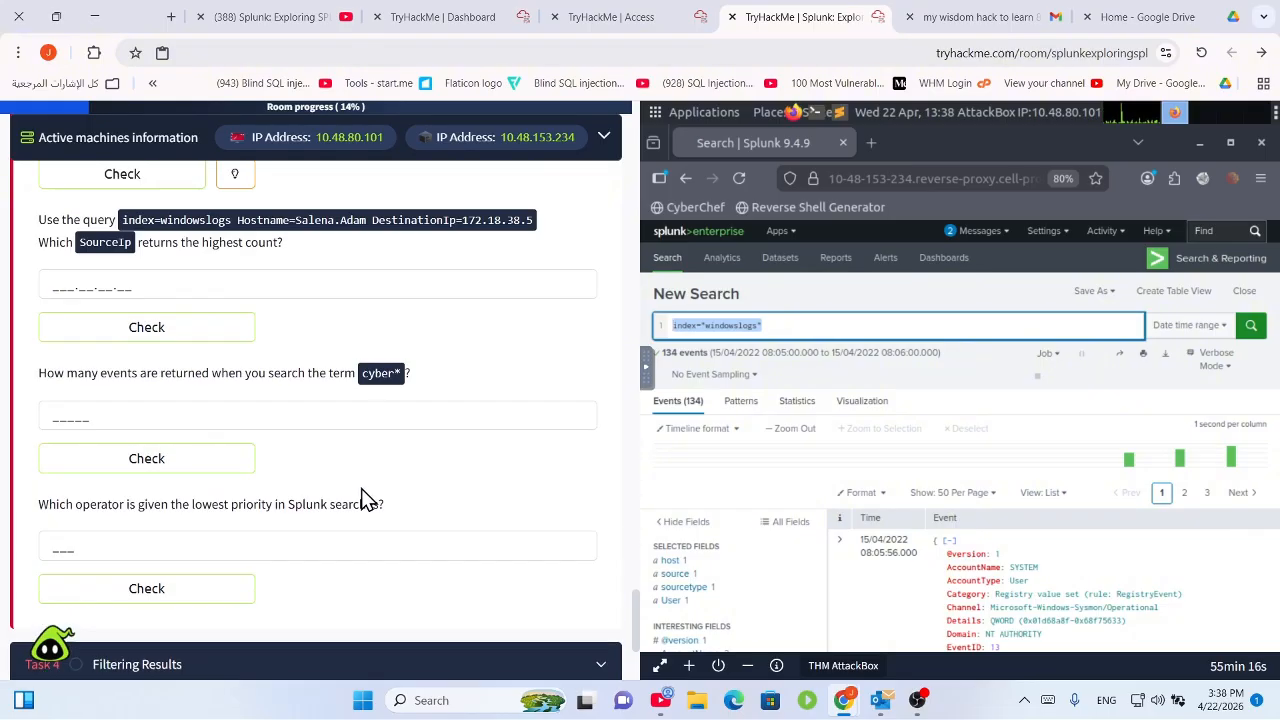
scroll(365, 470, up, 3)
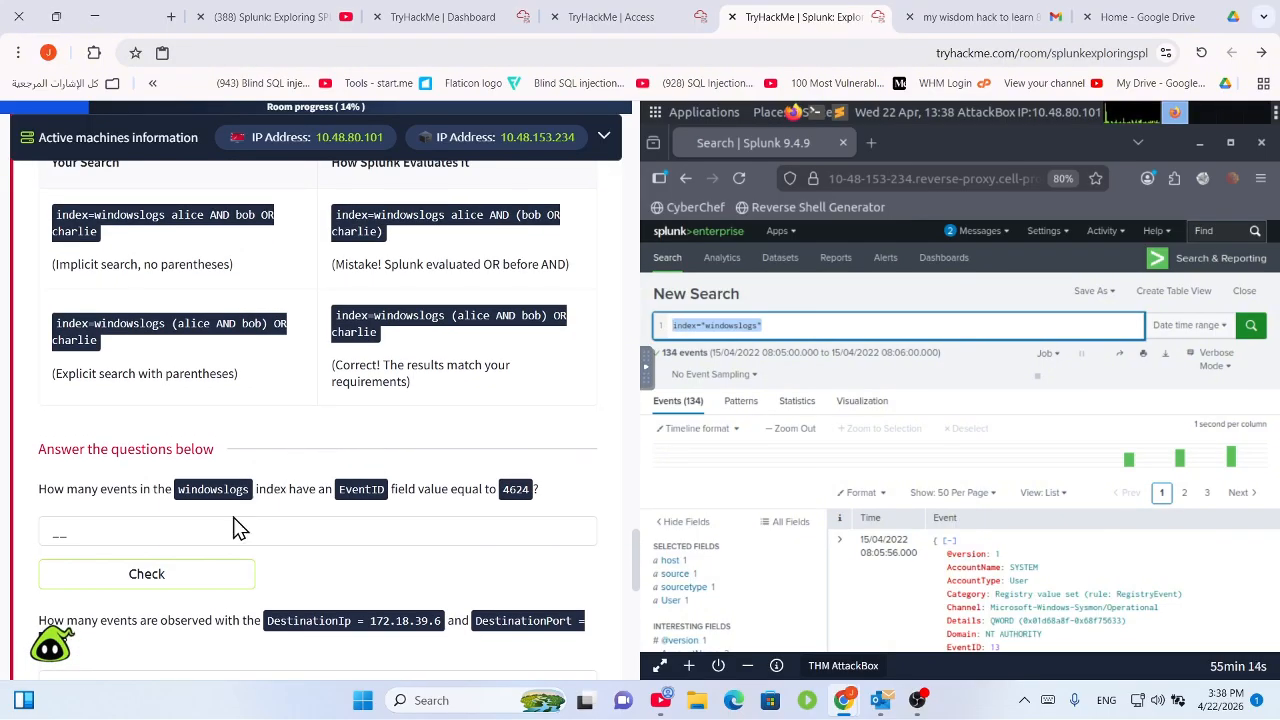
scroll(233, 517, down, 1)
click(381, 441)
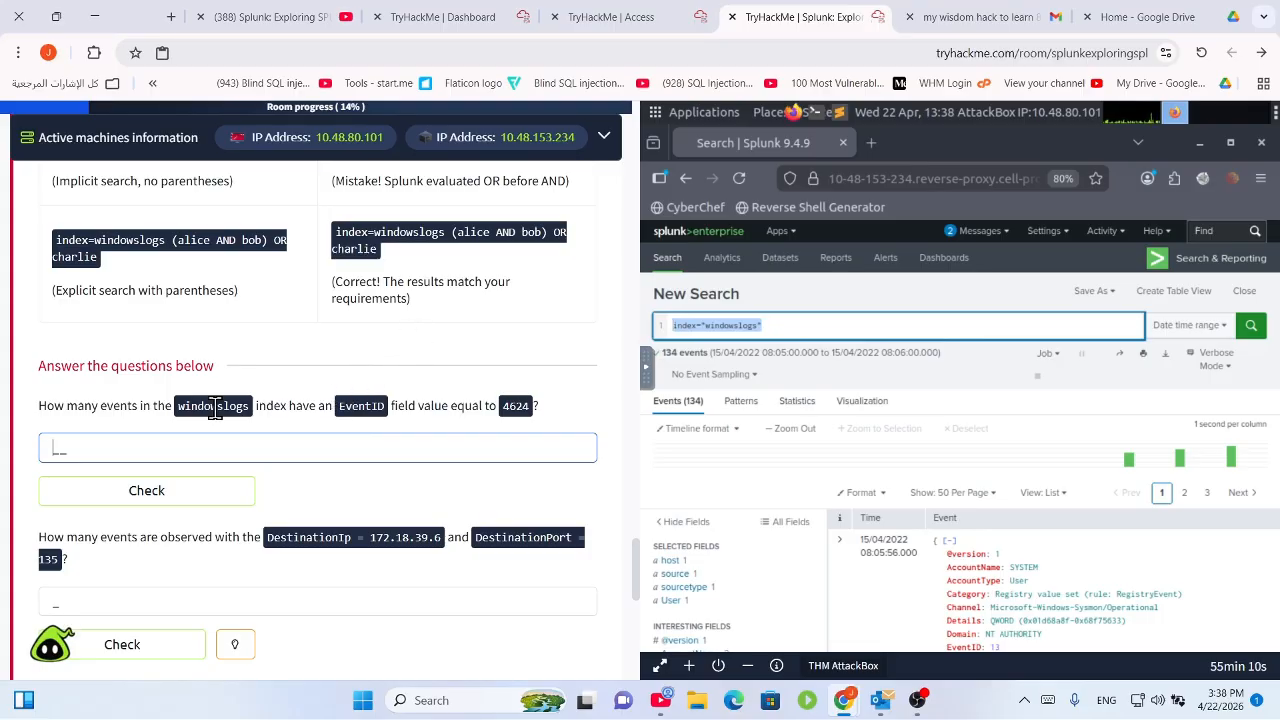
drag(170, 408, 420, 412)
click(433, 411)
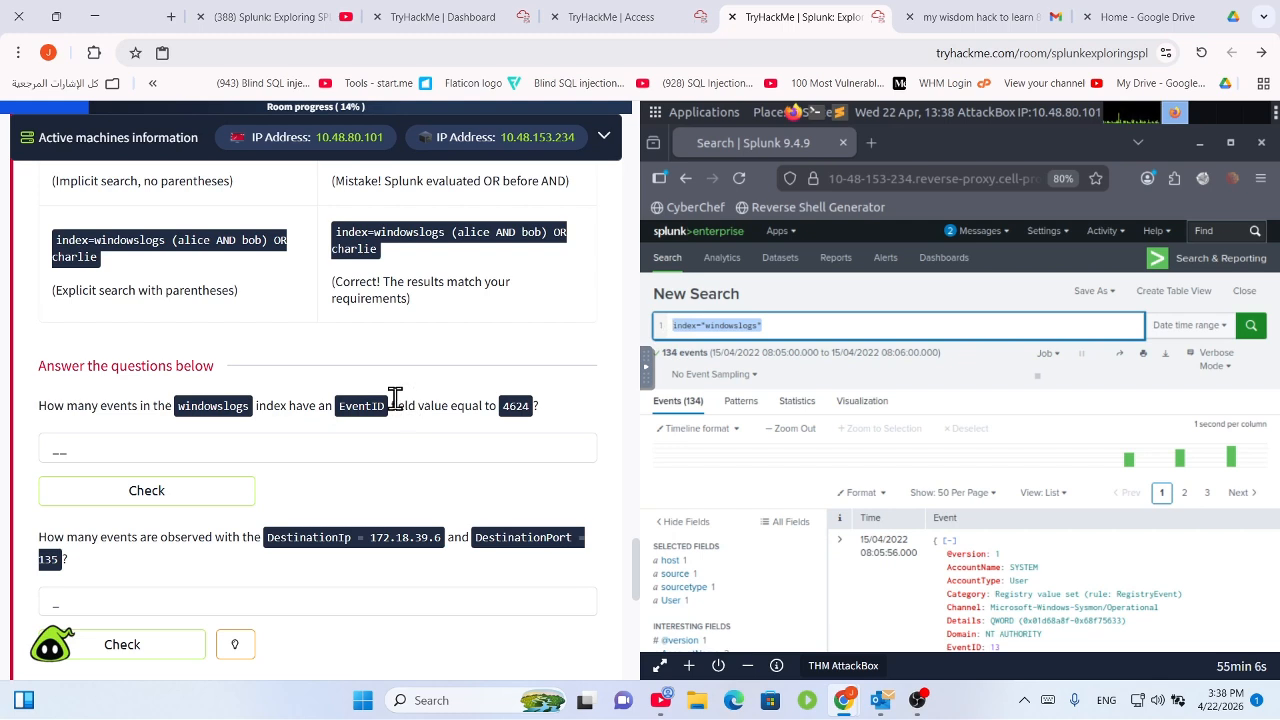
drag(500, 406, 537, 404)
click(522, 408)
click(504, 411)
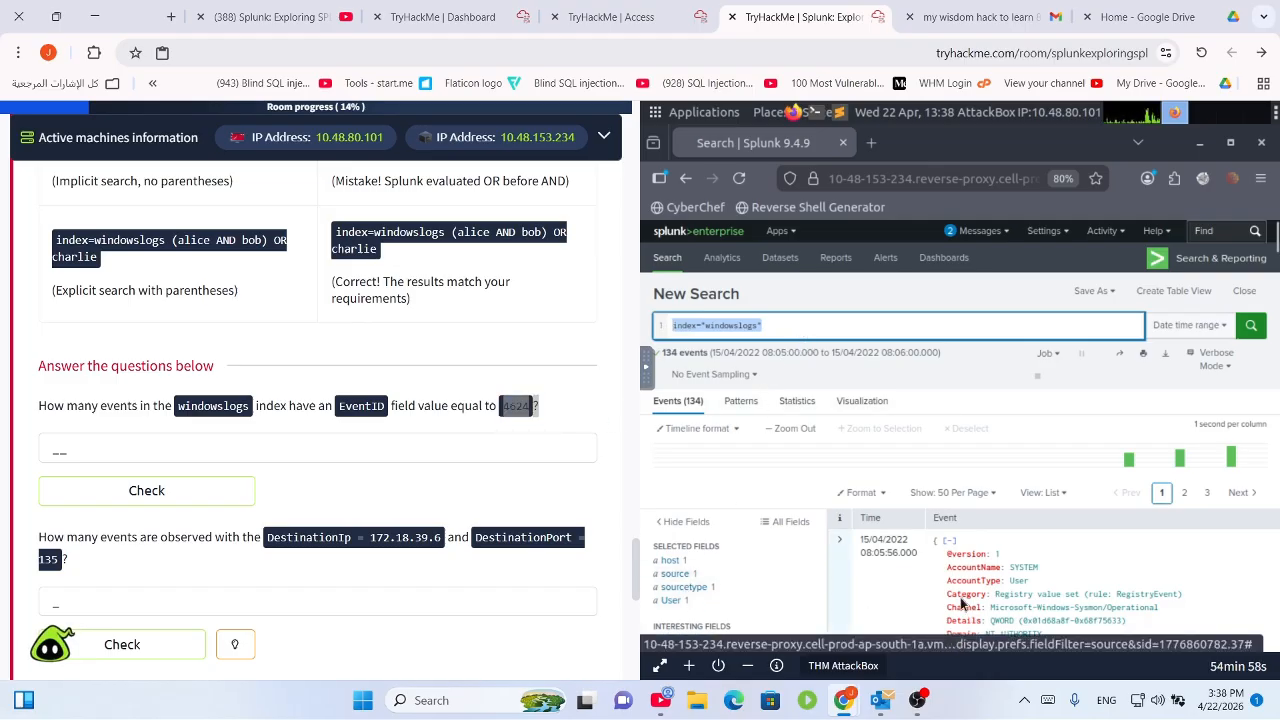
scroll(810, 583, down, 2)
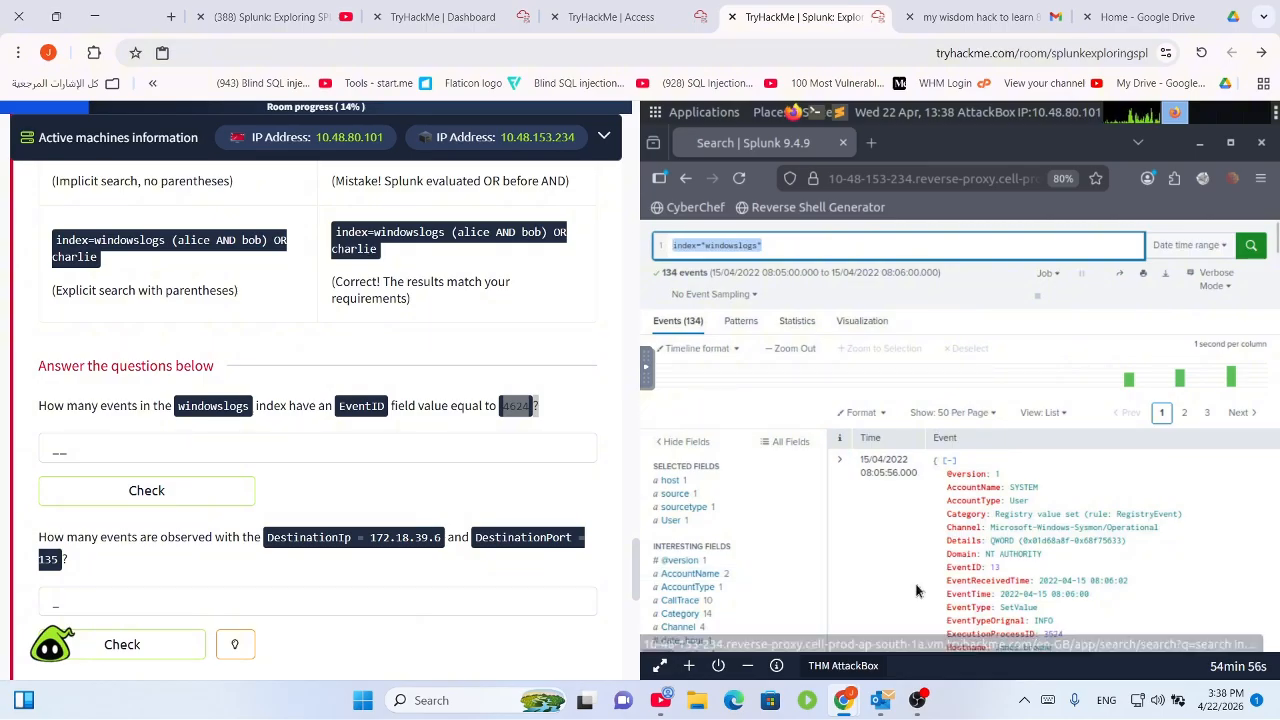
Append EventID="4624" to the index="windowslogs" search and run it, returning 1 event.
click(813, 256)
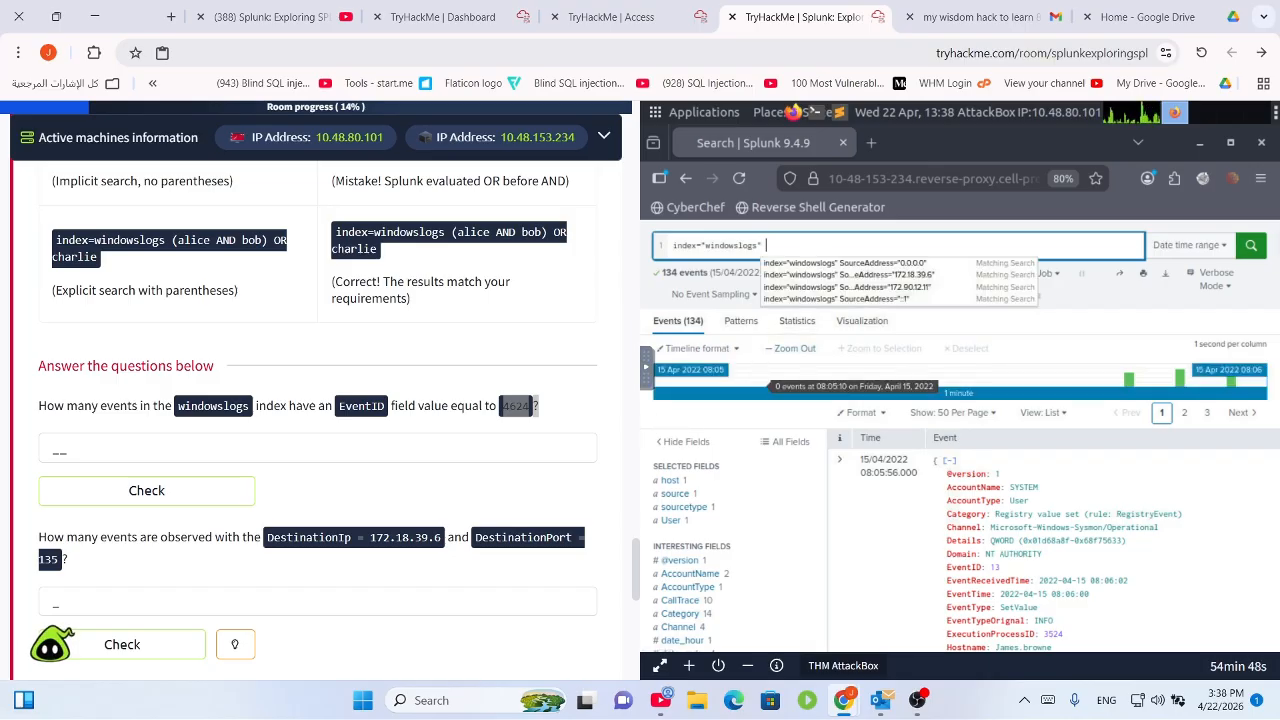
text(E)
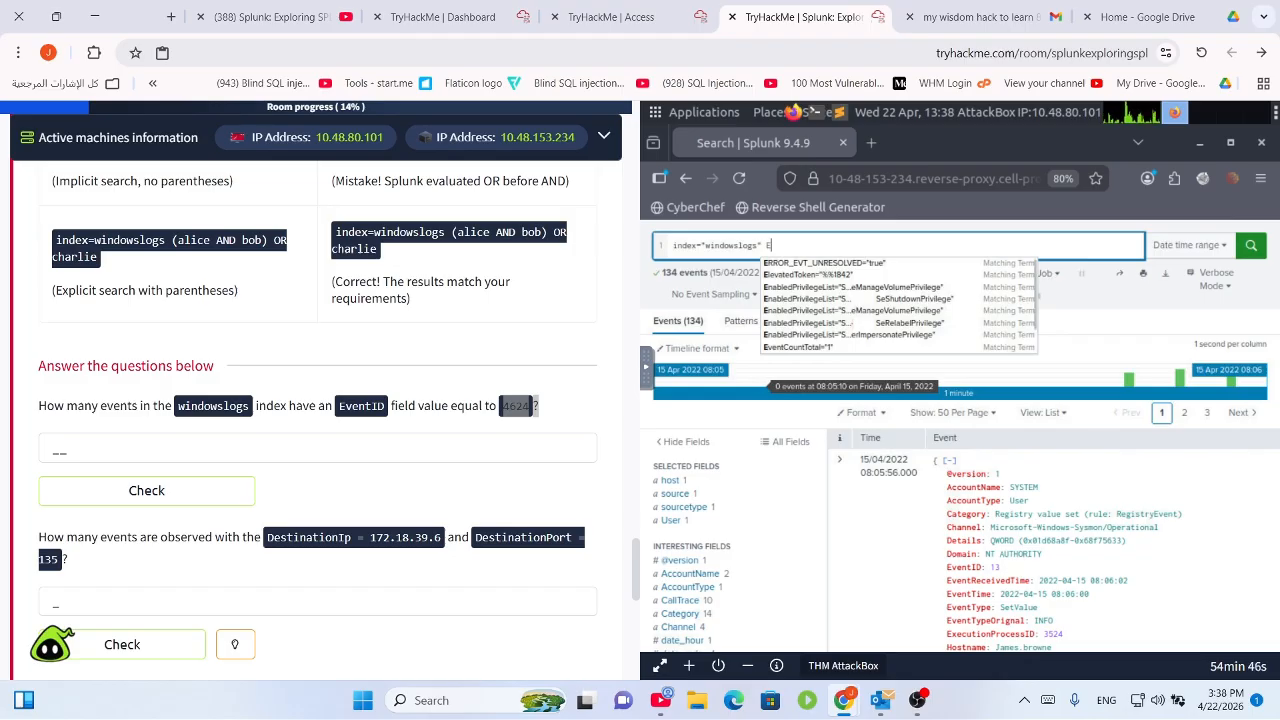
text(v)
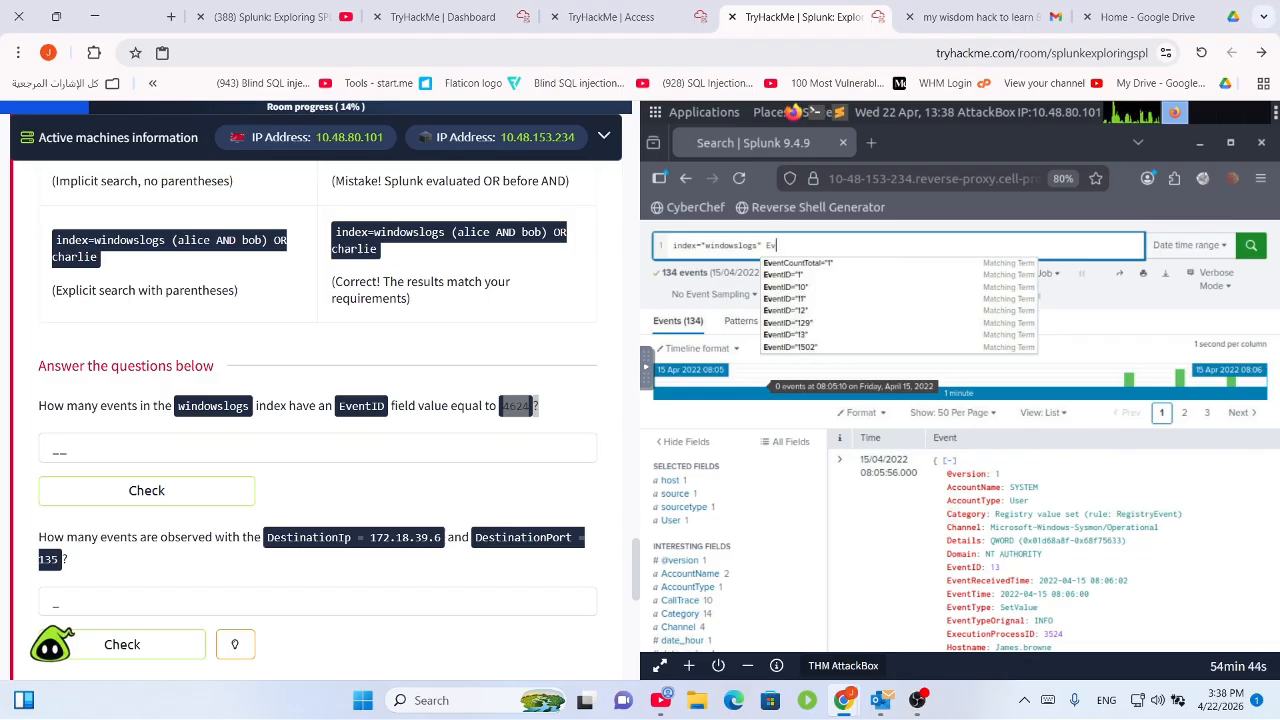
text(ent)
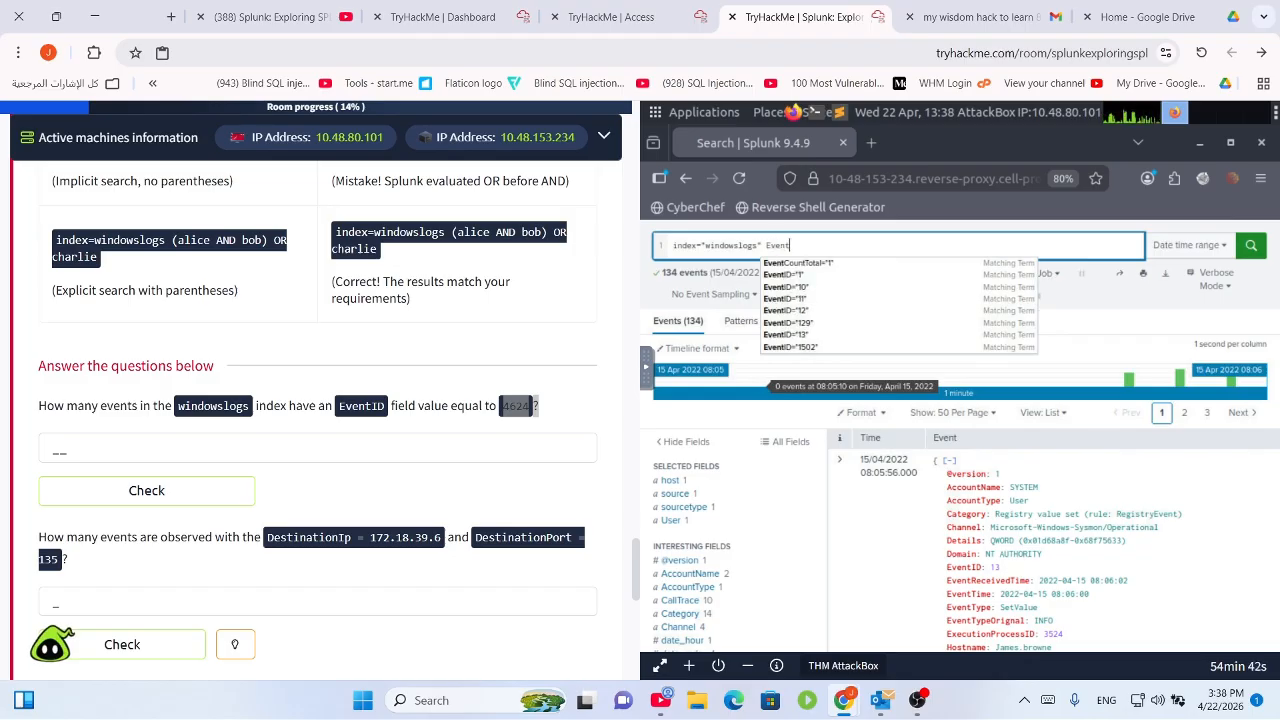
key(Down)
key(Down)
key(Down)
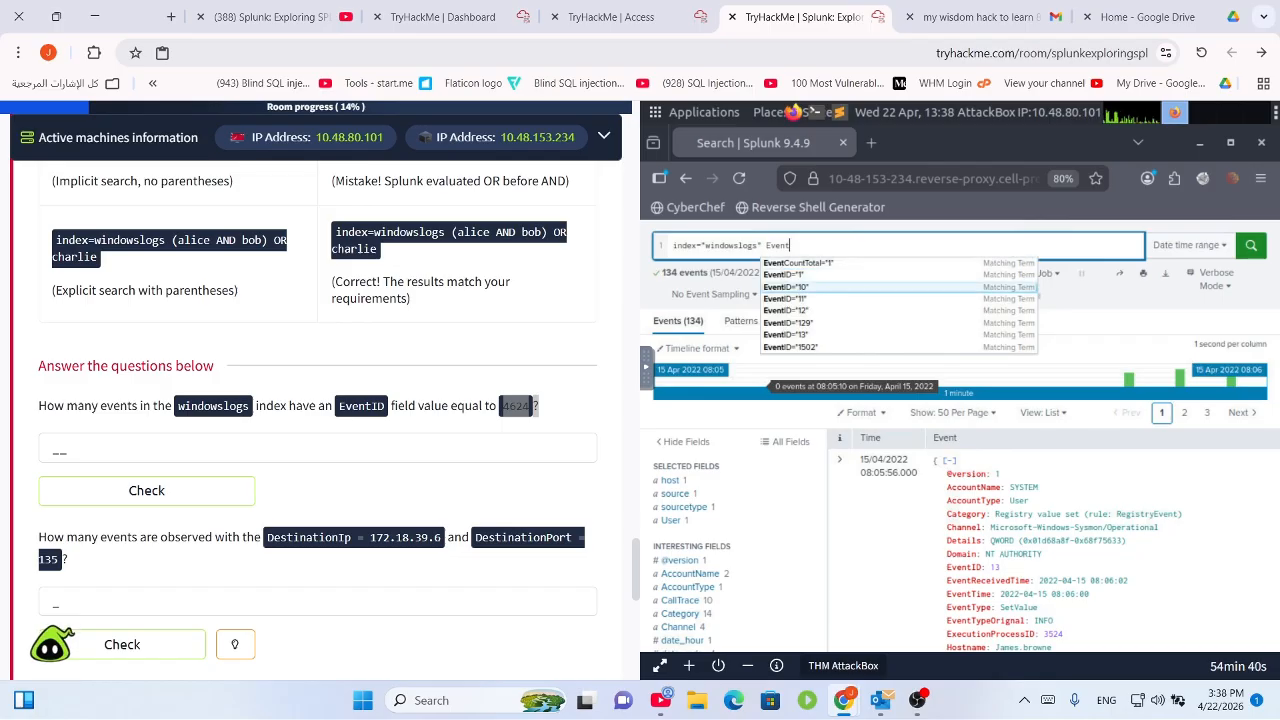
text(Id)
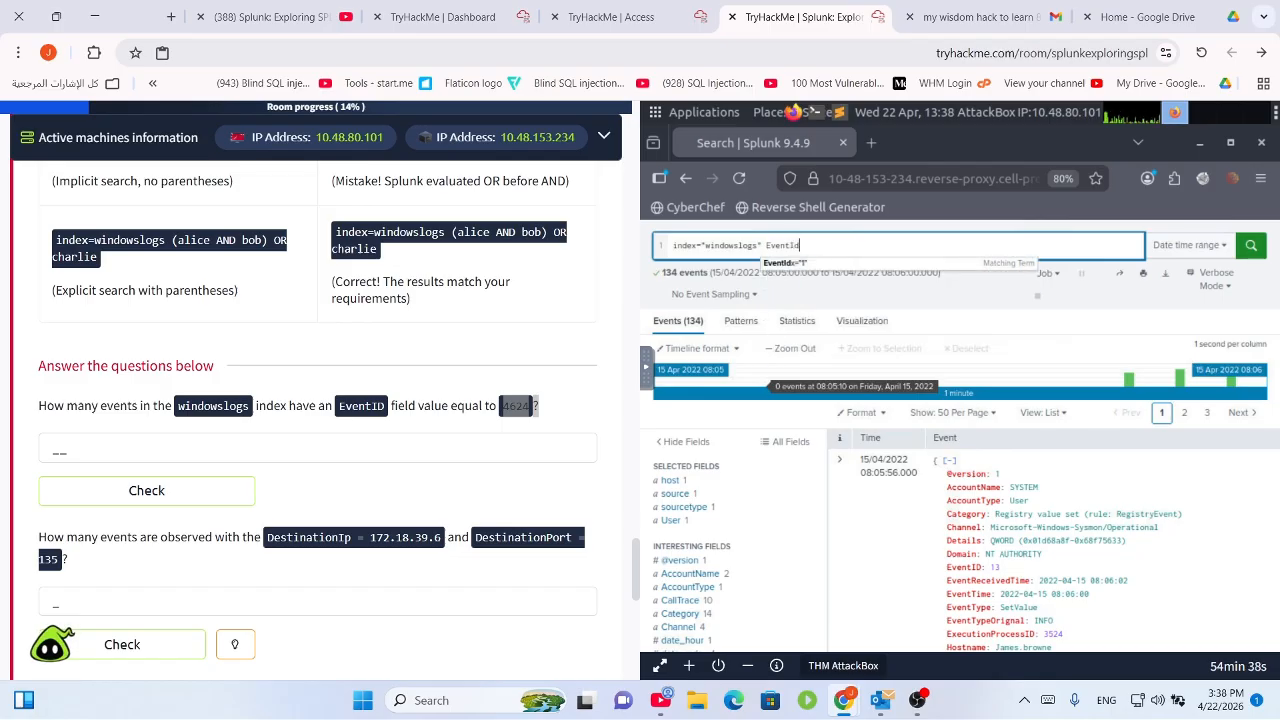
key(BackSpace)
key(BackSpace)
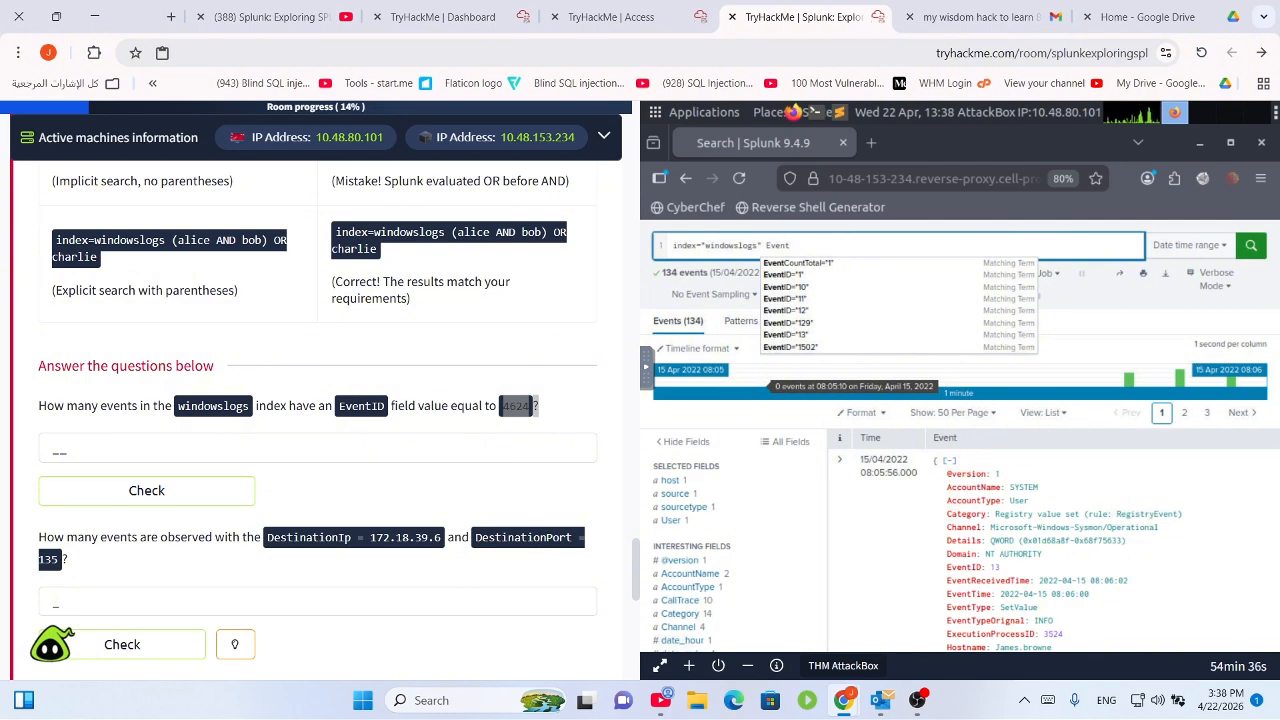
key(BackSpace)
text(ID)
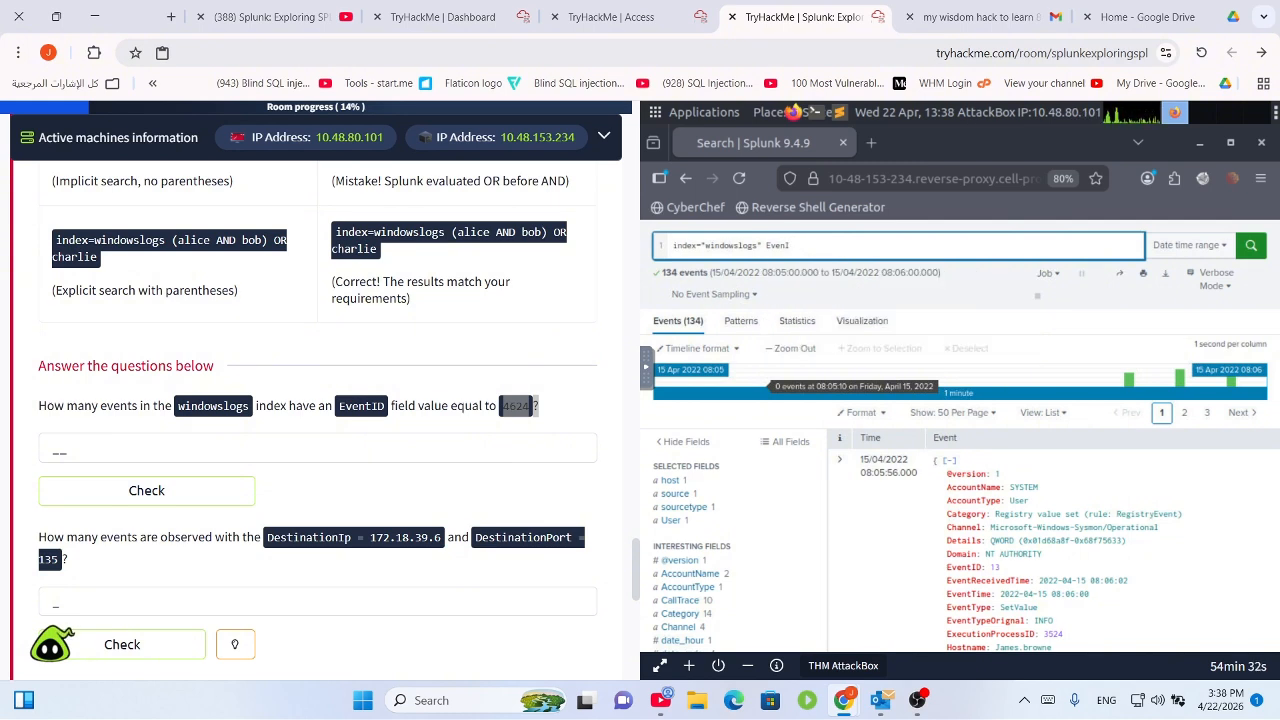
key(BackSpace)
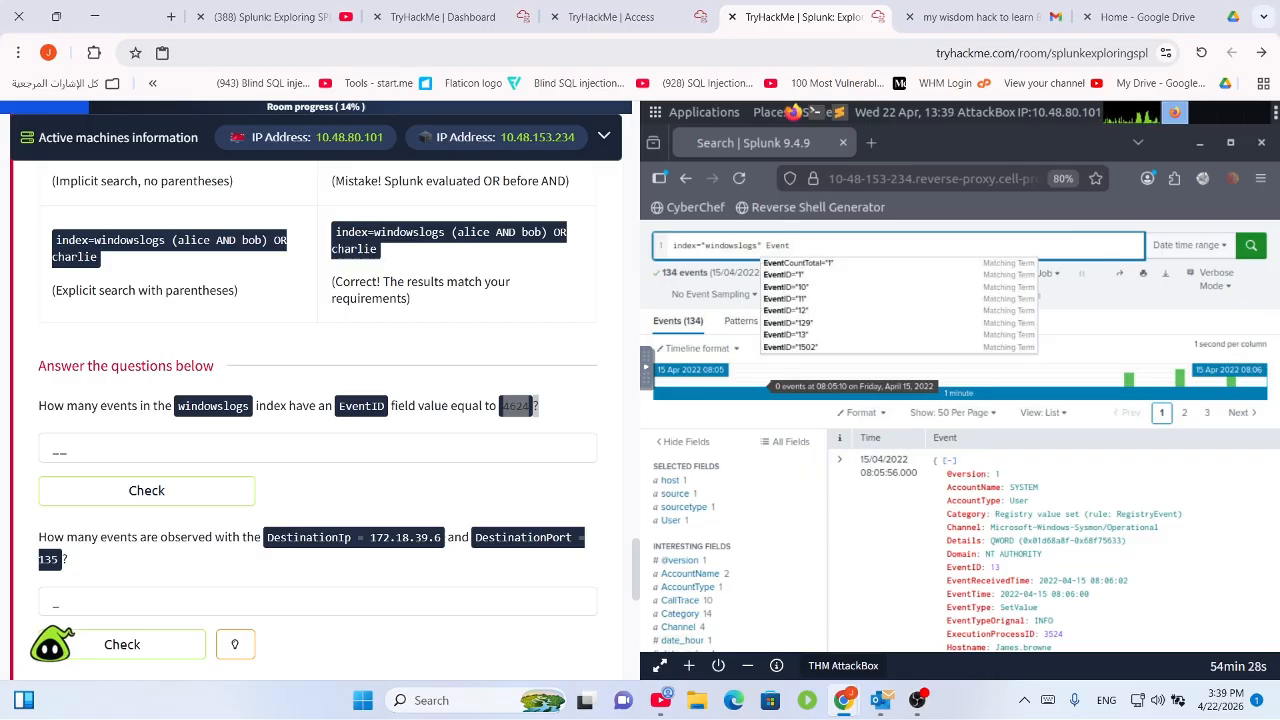
text(ID)
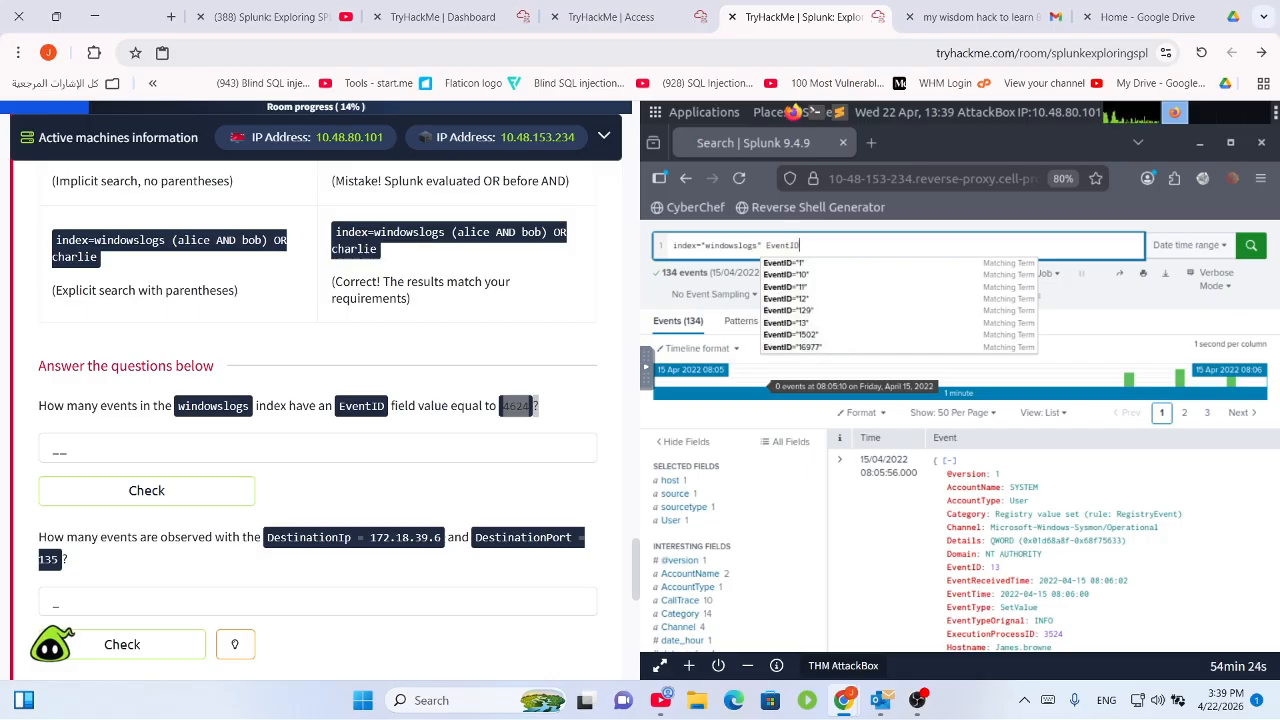
text(="4624)
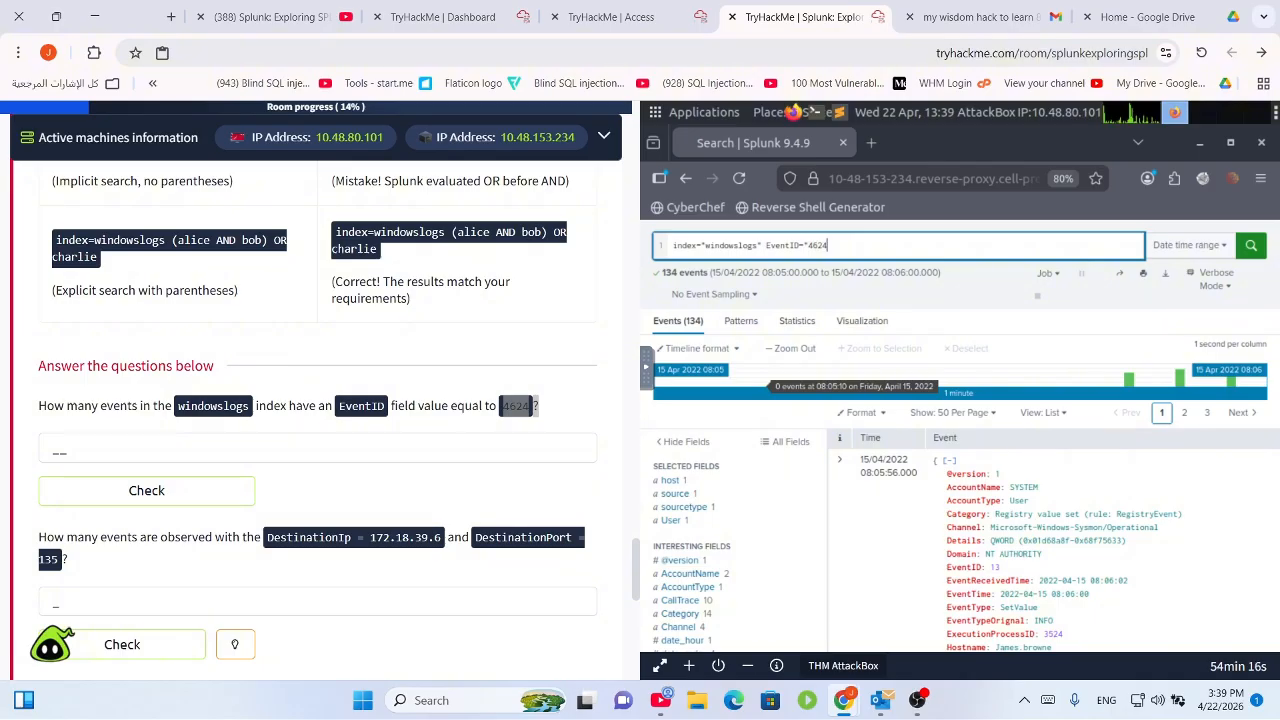
key(Return)
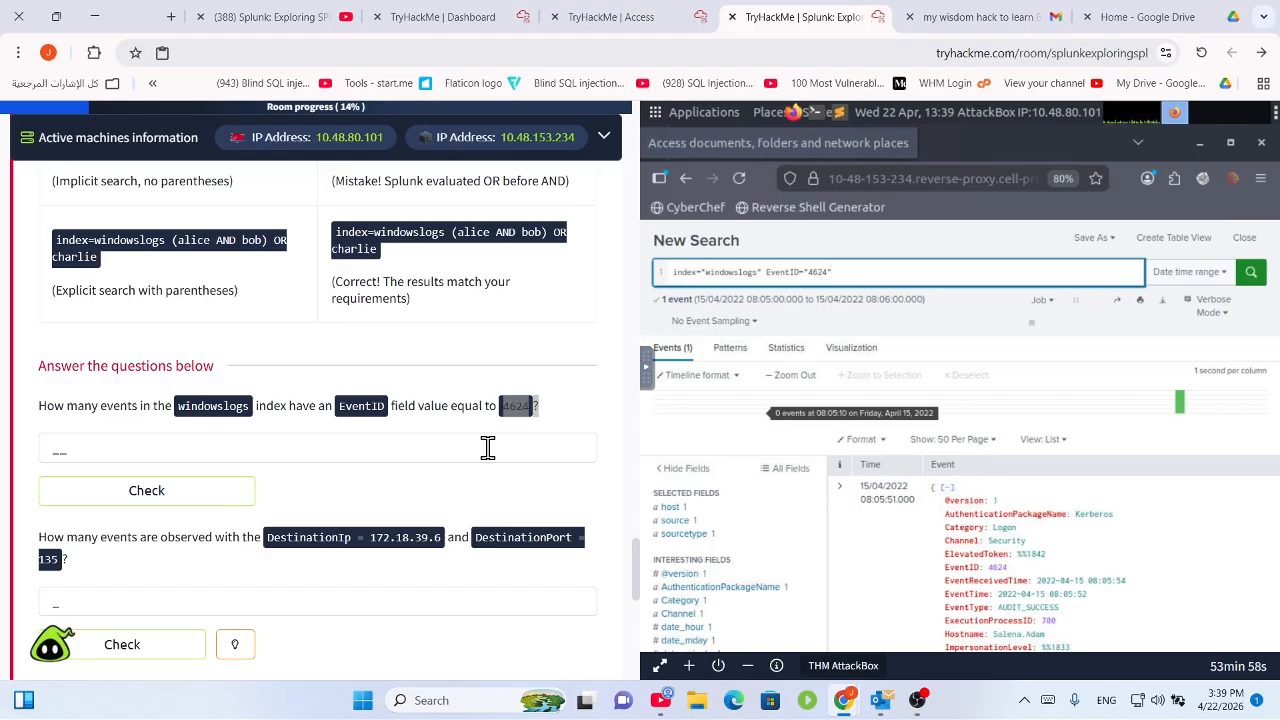
Clear the custom start and end dates and times in the time range picker.
click(1203, 276)
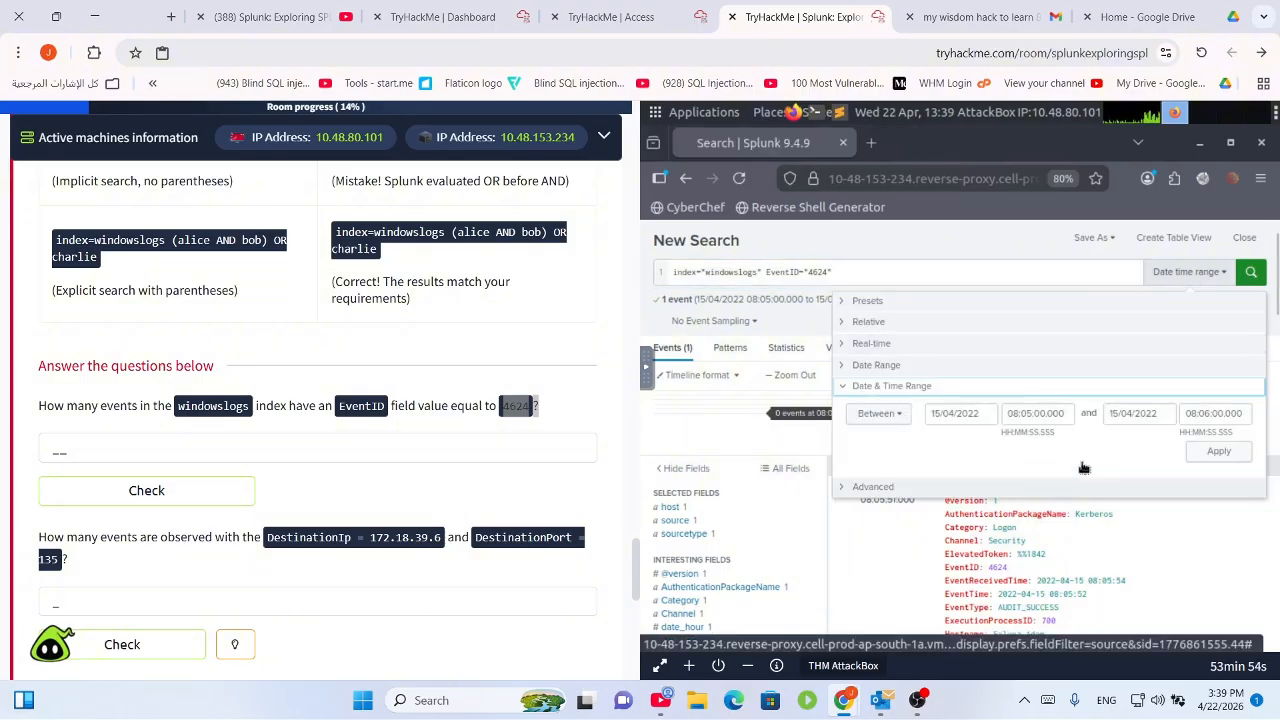
click(970, 421)
double_click(968, 421)
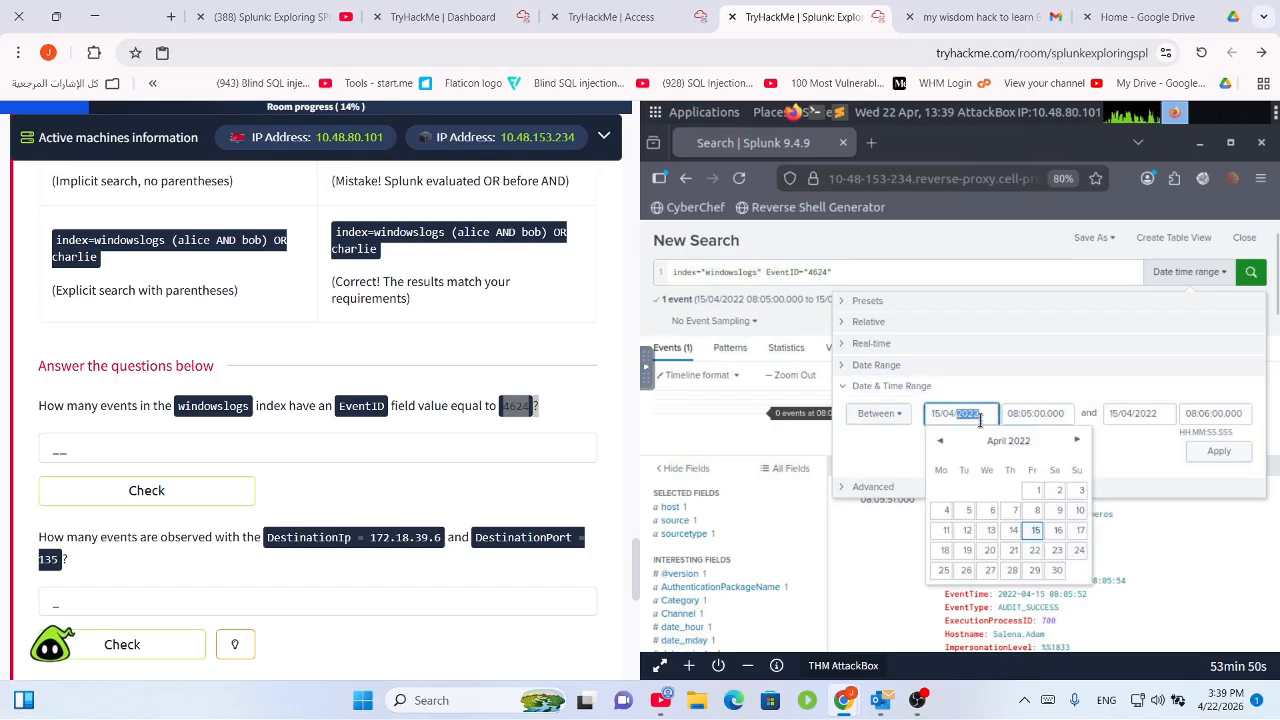
key(BackSpace)
key(BackSpace)
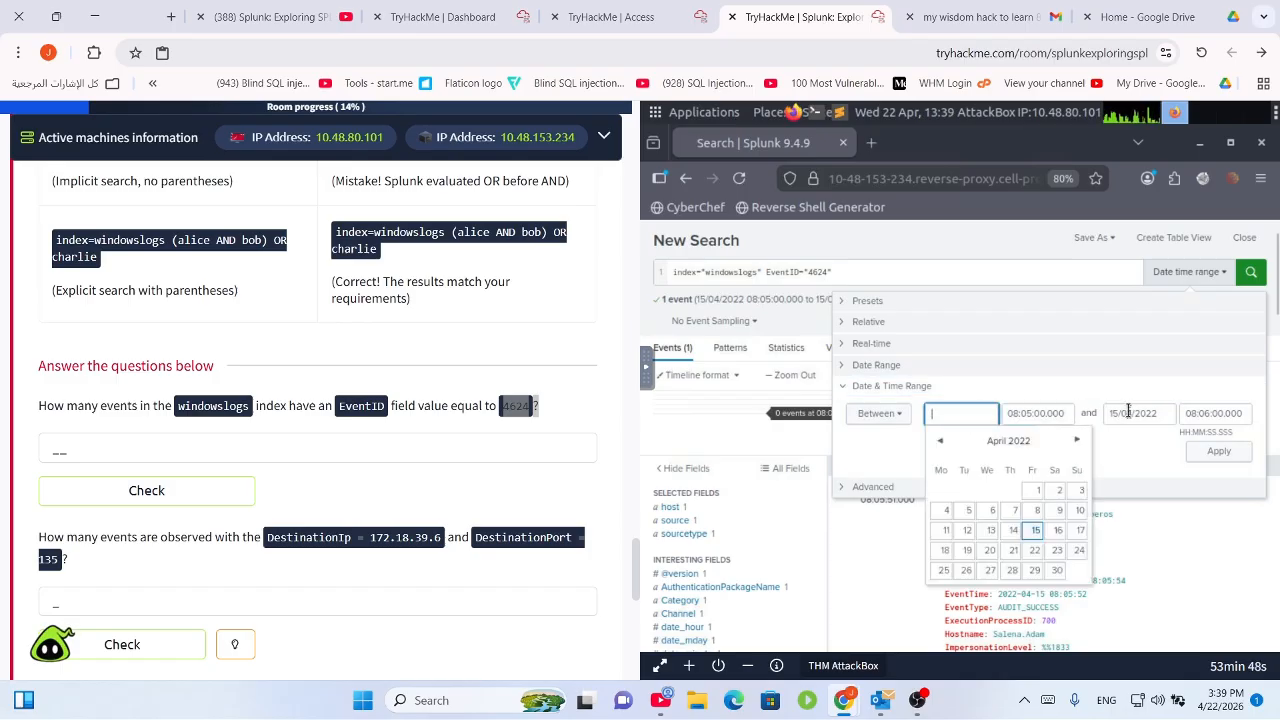
click(1144, 421)
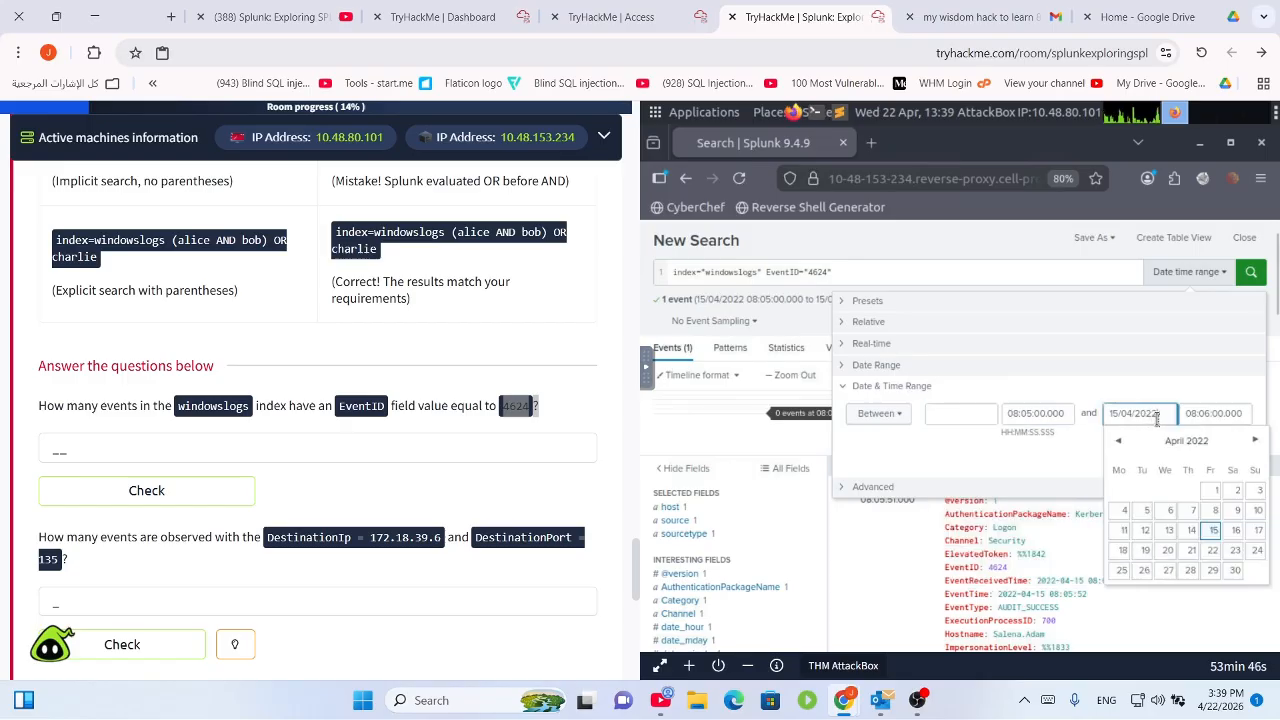
key(BackSpace)
key(BackSpace)
key(BackSpace)
key(BackSpace)
key(BackSpace)
key(BackSpace)
key(BackSpace)
key(BackSpace)
key(BackSpace)
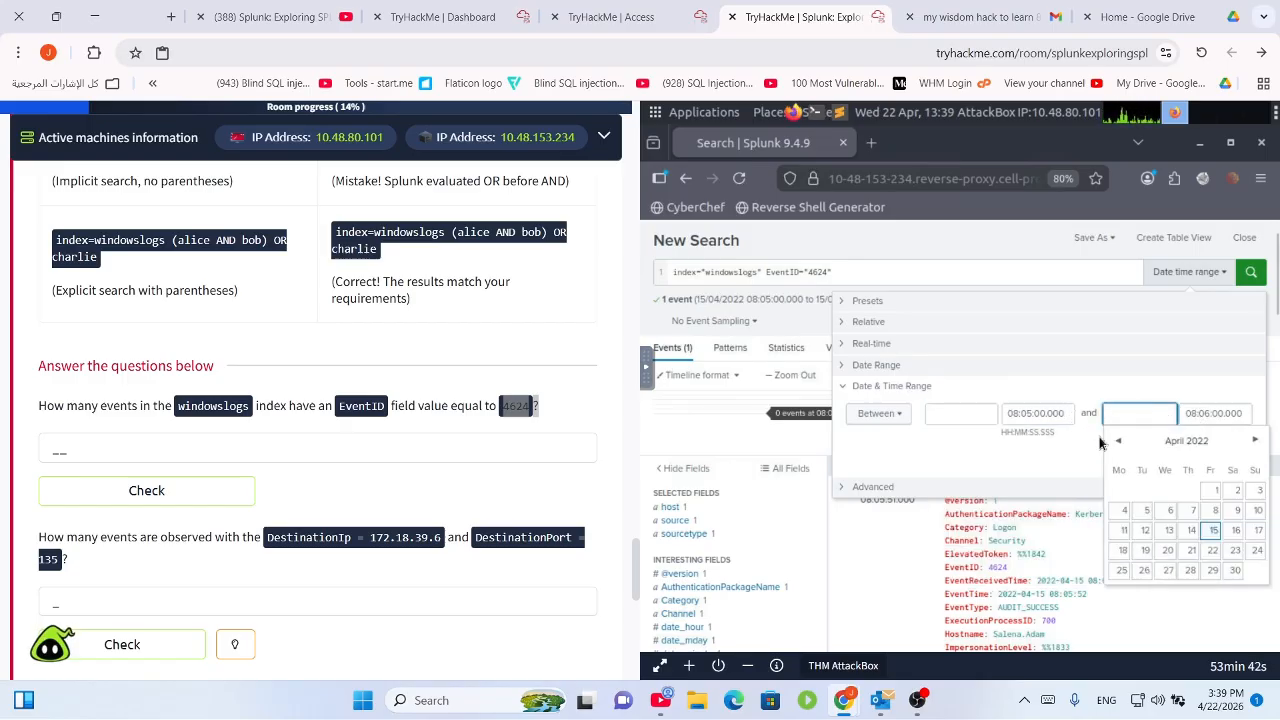
click(1038, 414)
key(BackSpace)
key(BackSpace)
key(BackSpace)
key(BackSpace)
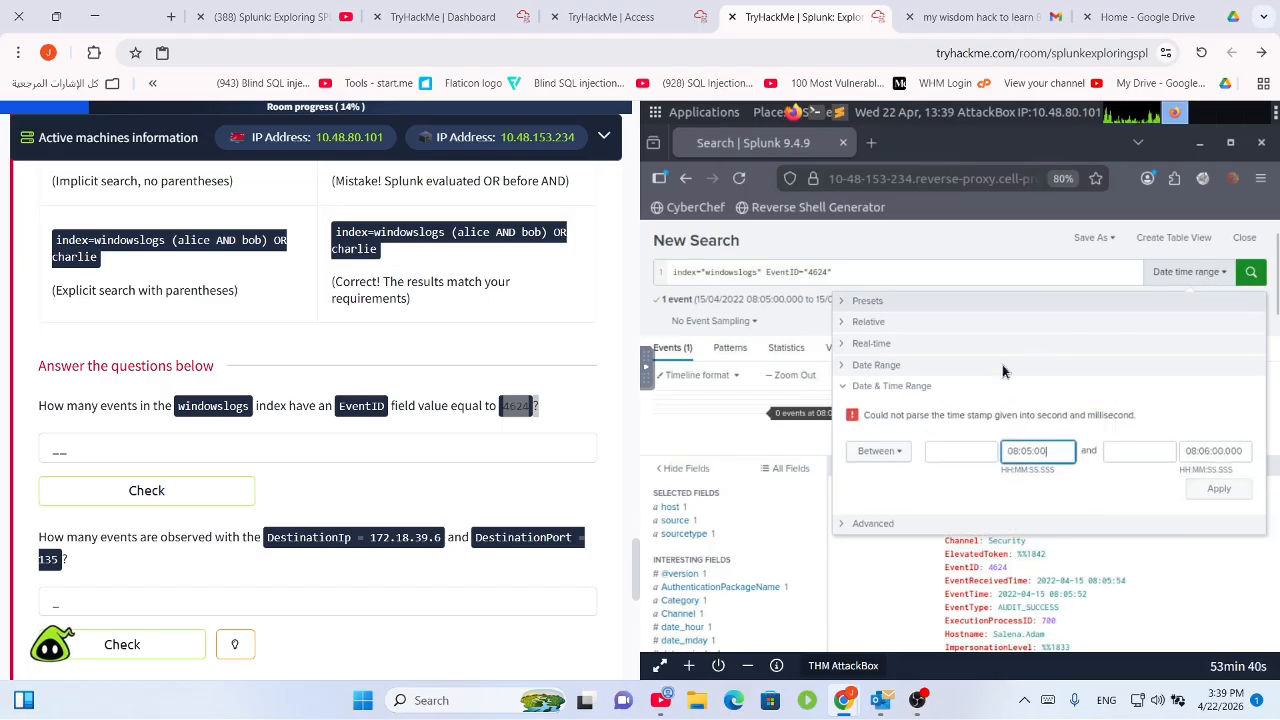
click(934, 386)
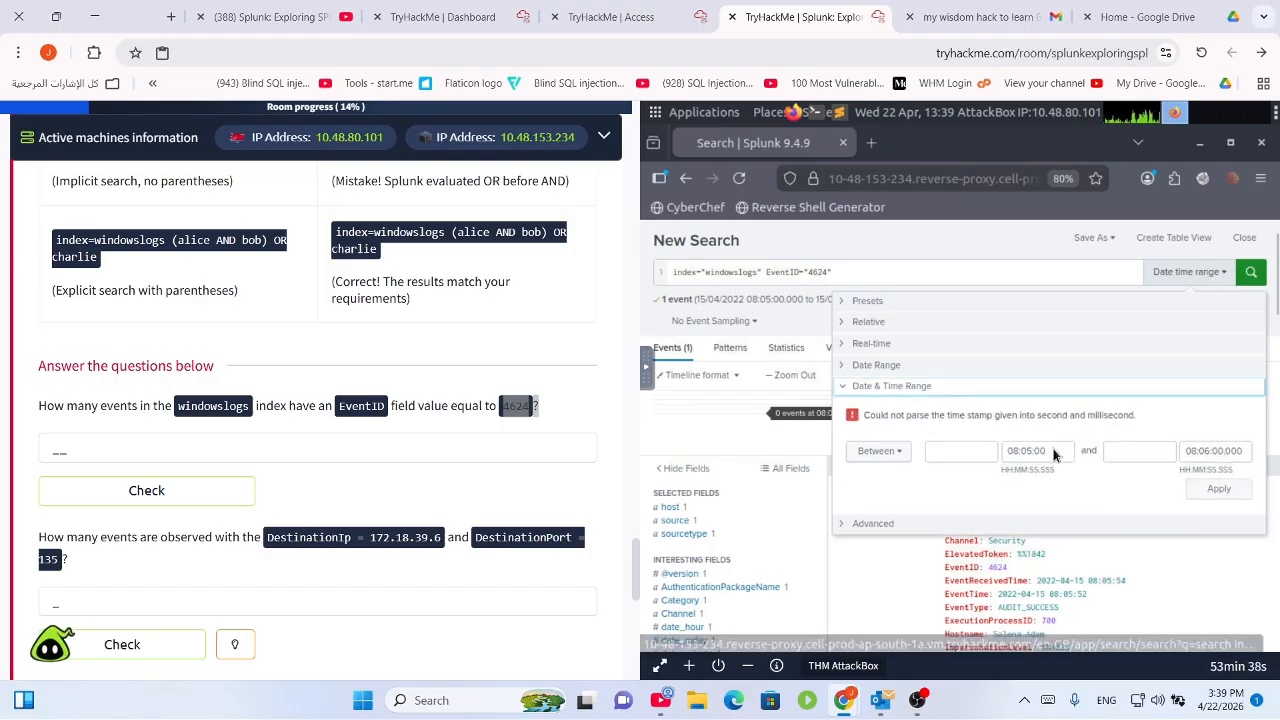
click(1050, 453)
key(ctrl+a)
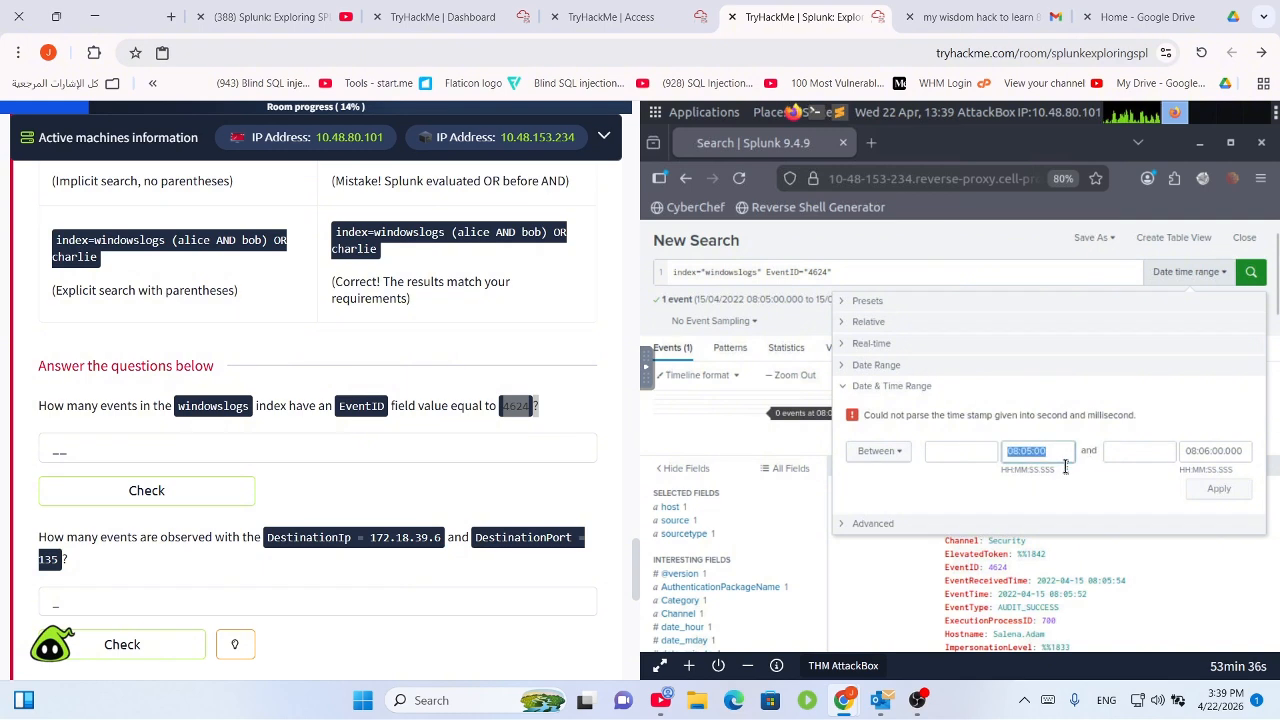
key(BackSpace)
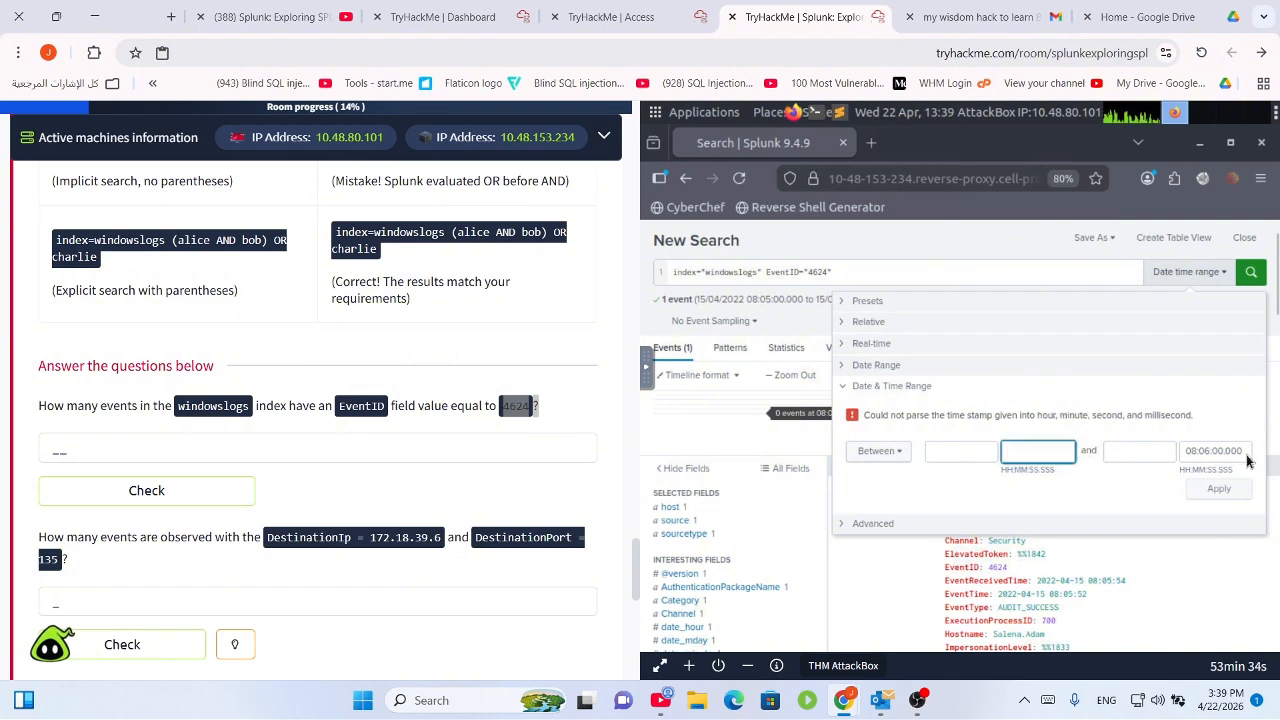
click(1245, 453)
key(BackSpace)
key(BackSpace)
key(BackSpace)
key(BackSpace)
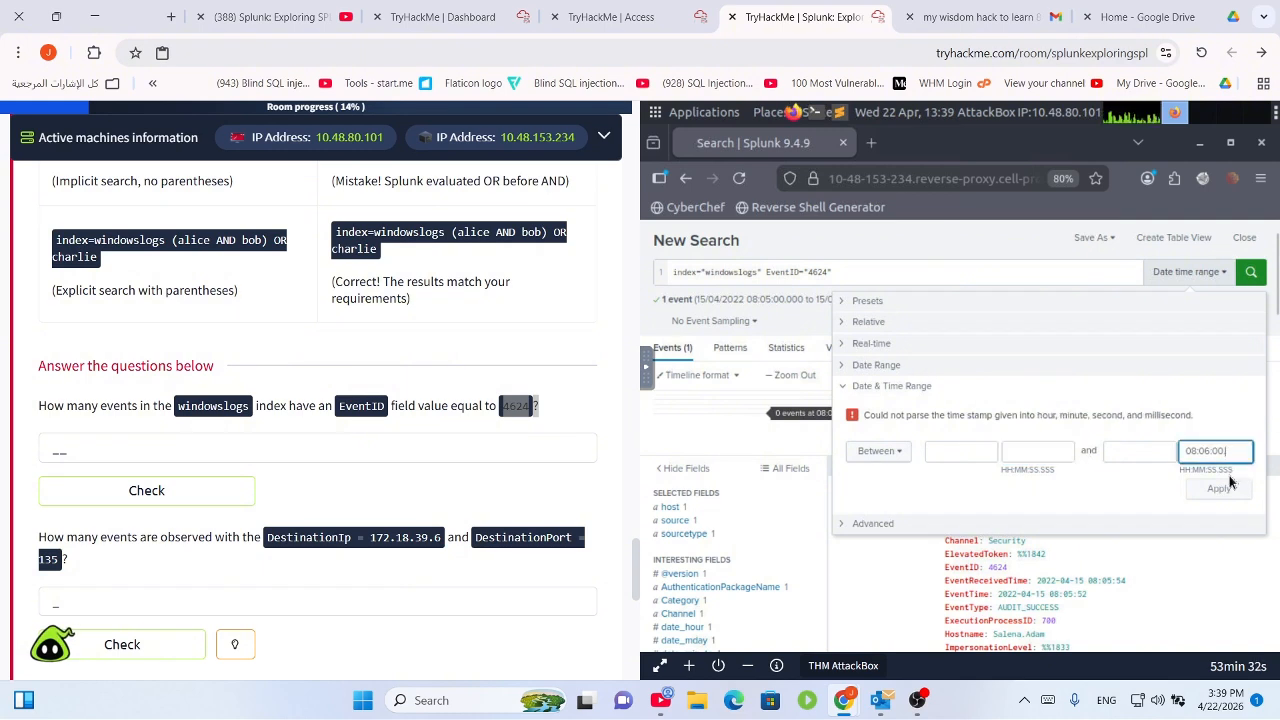
key(BackSpace)
key(BackSpace)
key(BackSpace)
key(BackSpace)
key(BackSpace)
key(BackSpace)
key(BackSpace)
key(BackSpace)
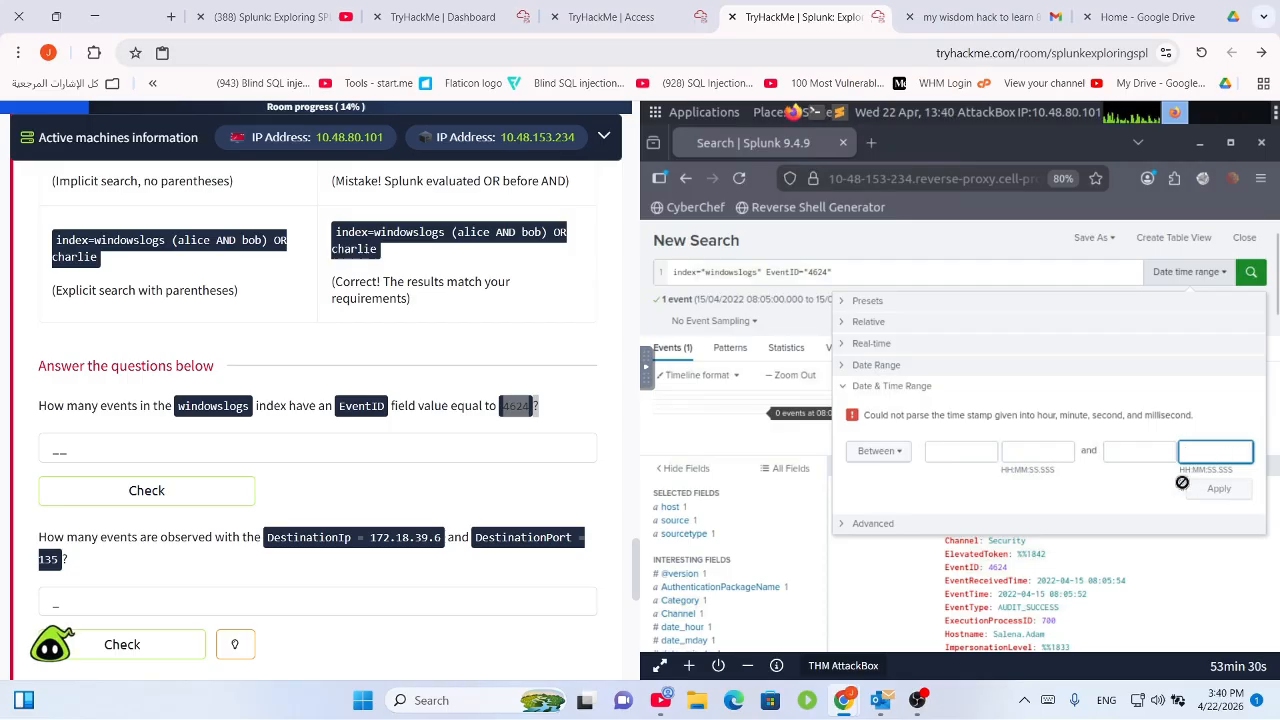
click(868, 535)
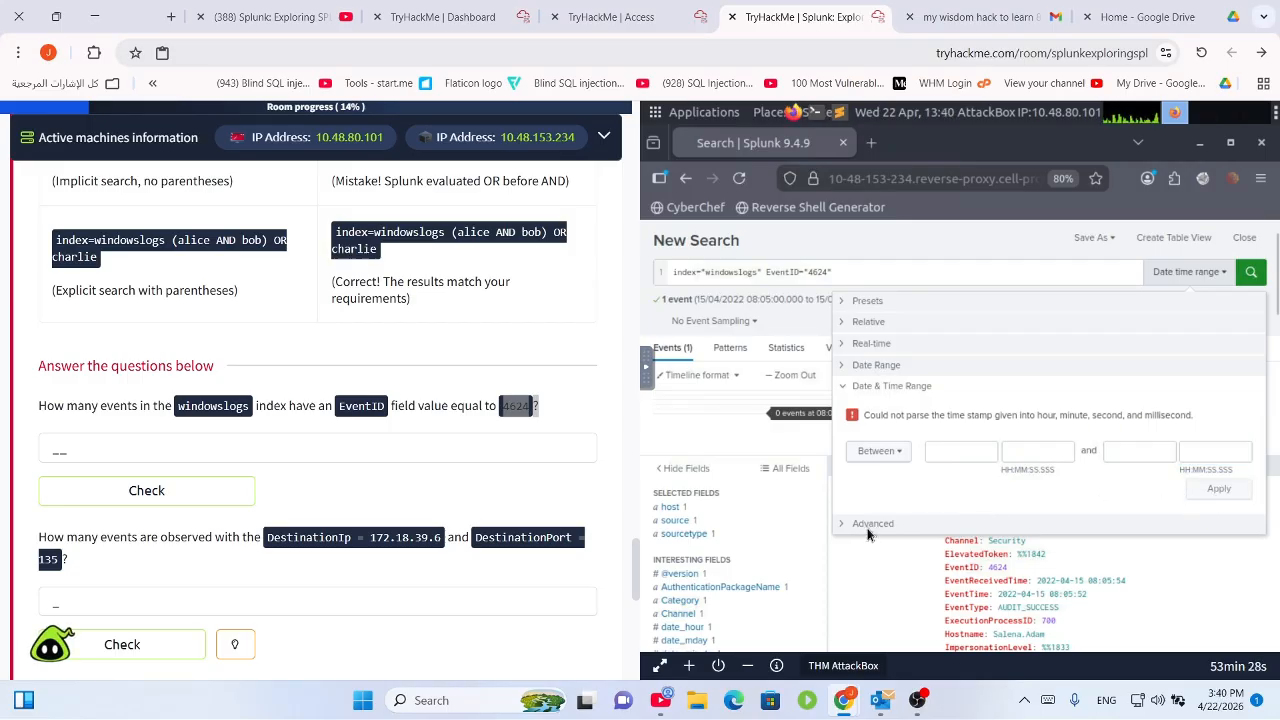
Choose the All time preset so the EventID 4624 search returns 26 events.
click(860, 526)
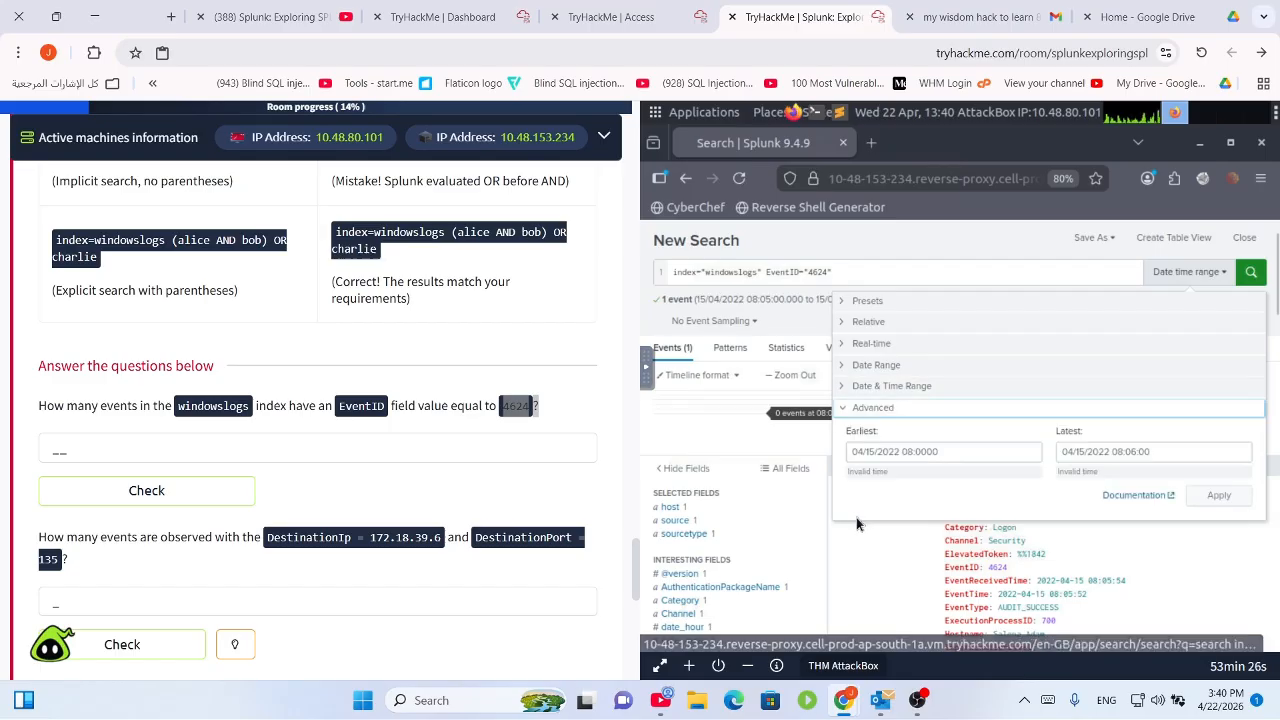
click(1005, 448)
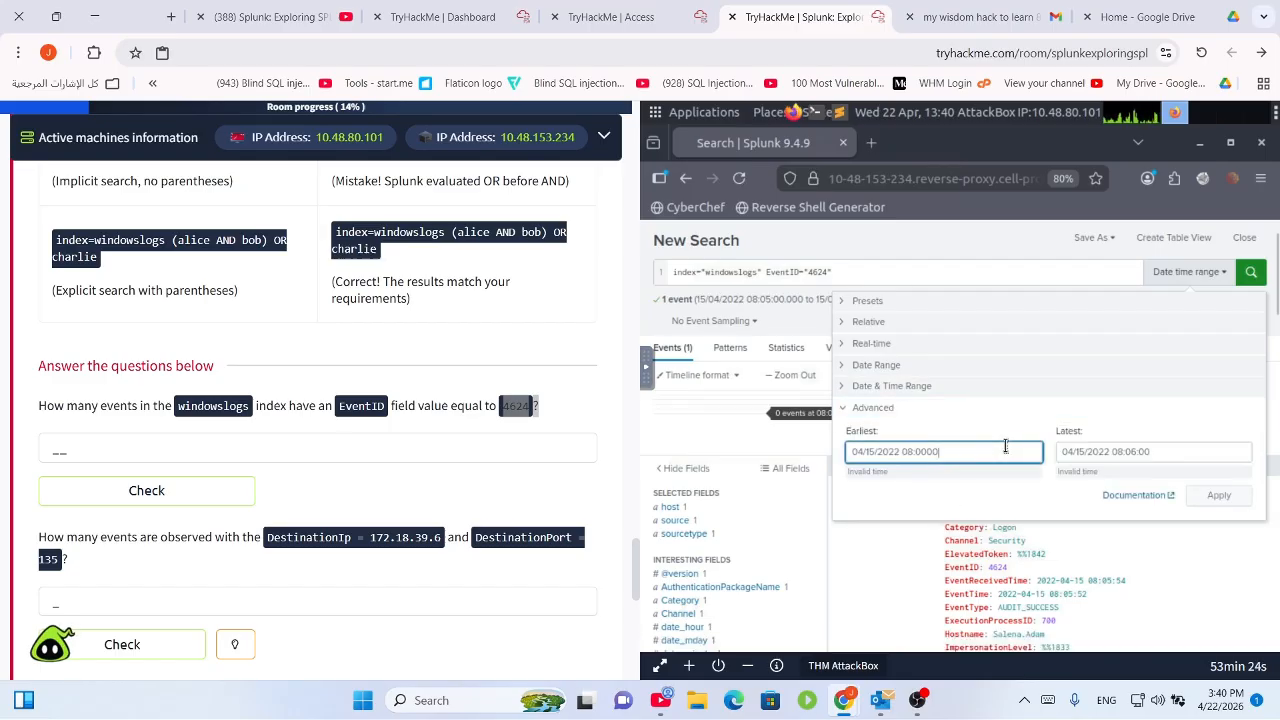
click(882, 306)
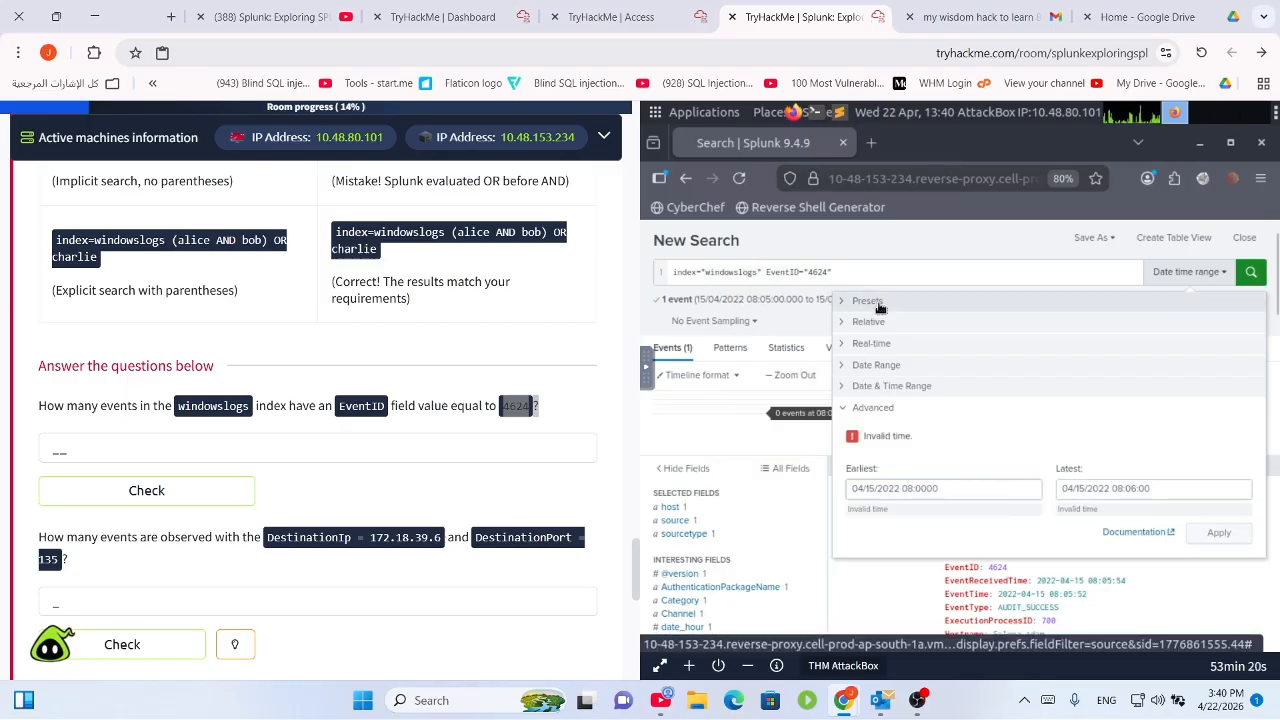
click(858, 305)
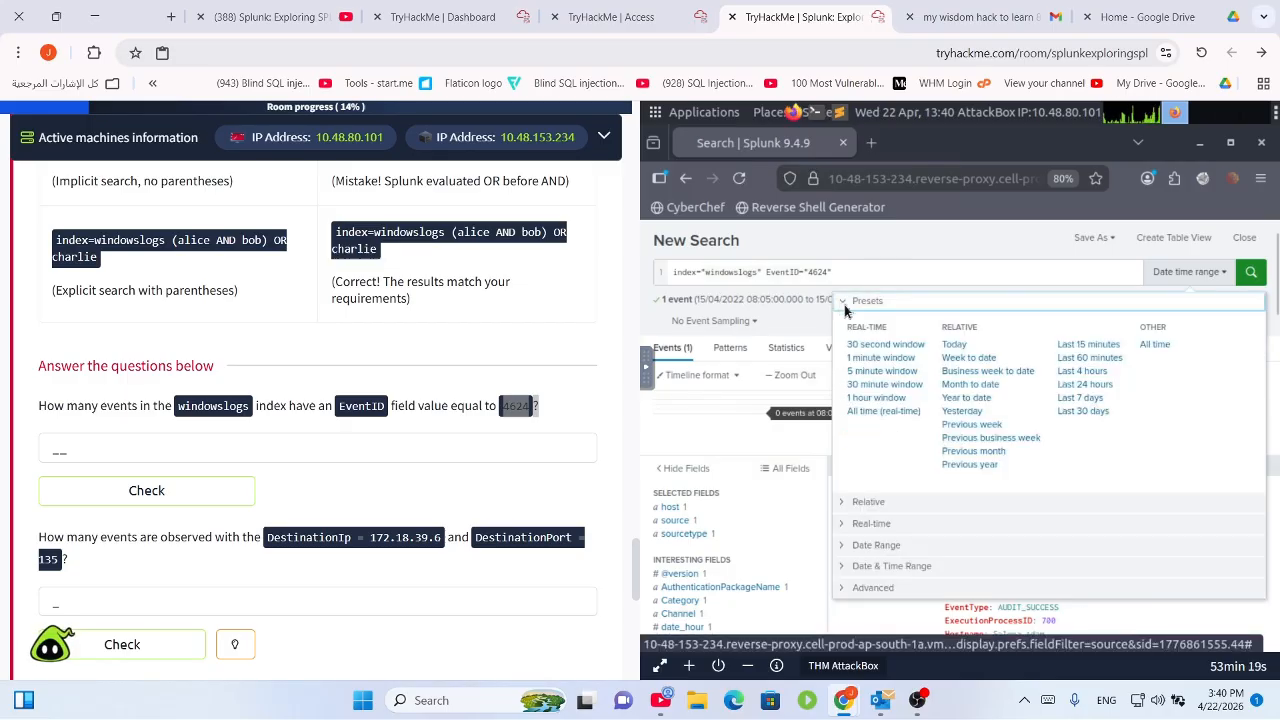
click(1156, 345)
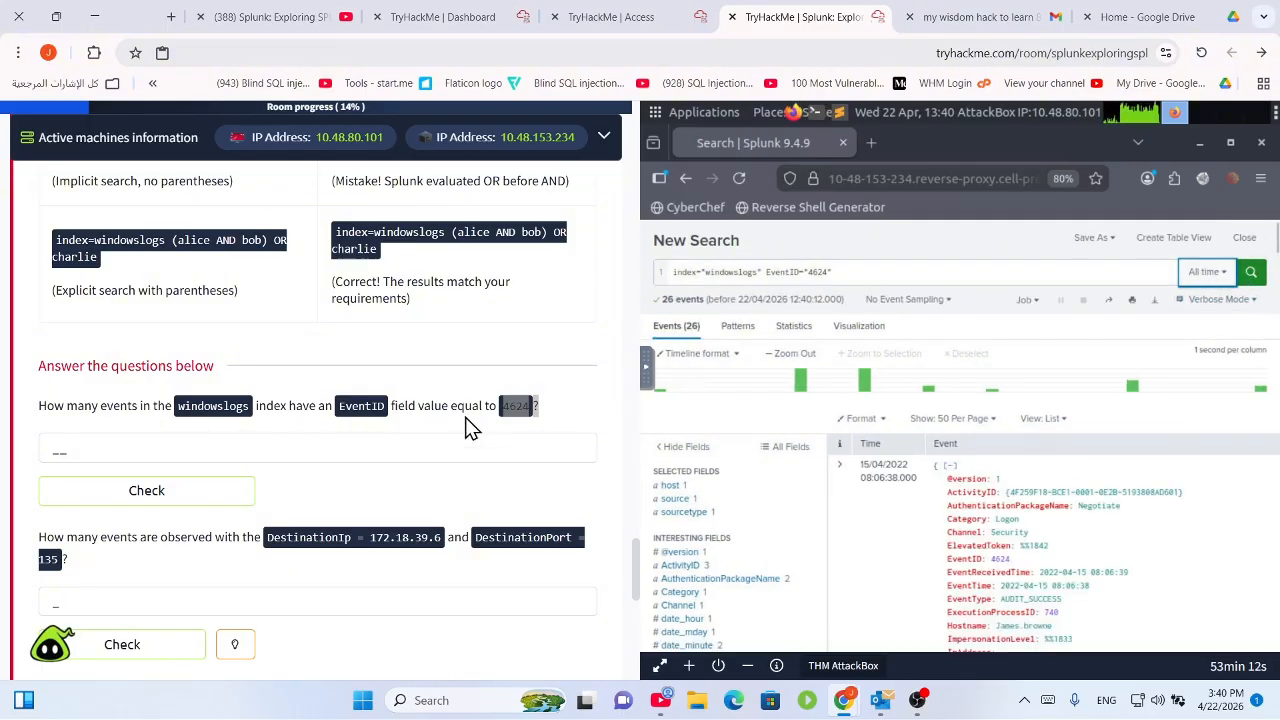
Submit 26 for the EventID 4624 question and read the DestinationIp/DestinationPort question.
click(176, 441)
text(26)
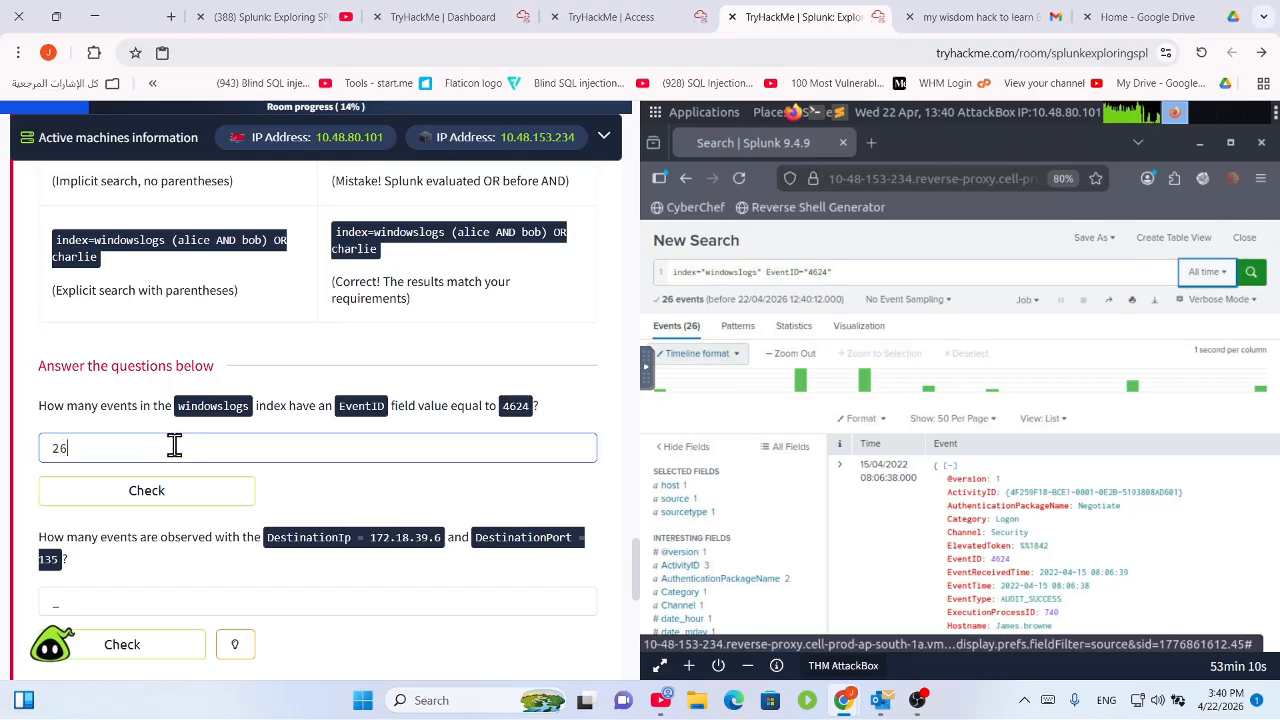
key(Return)
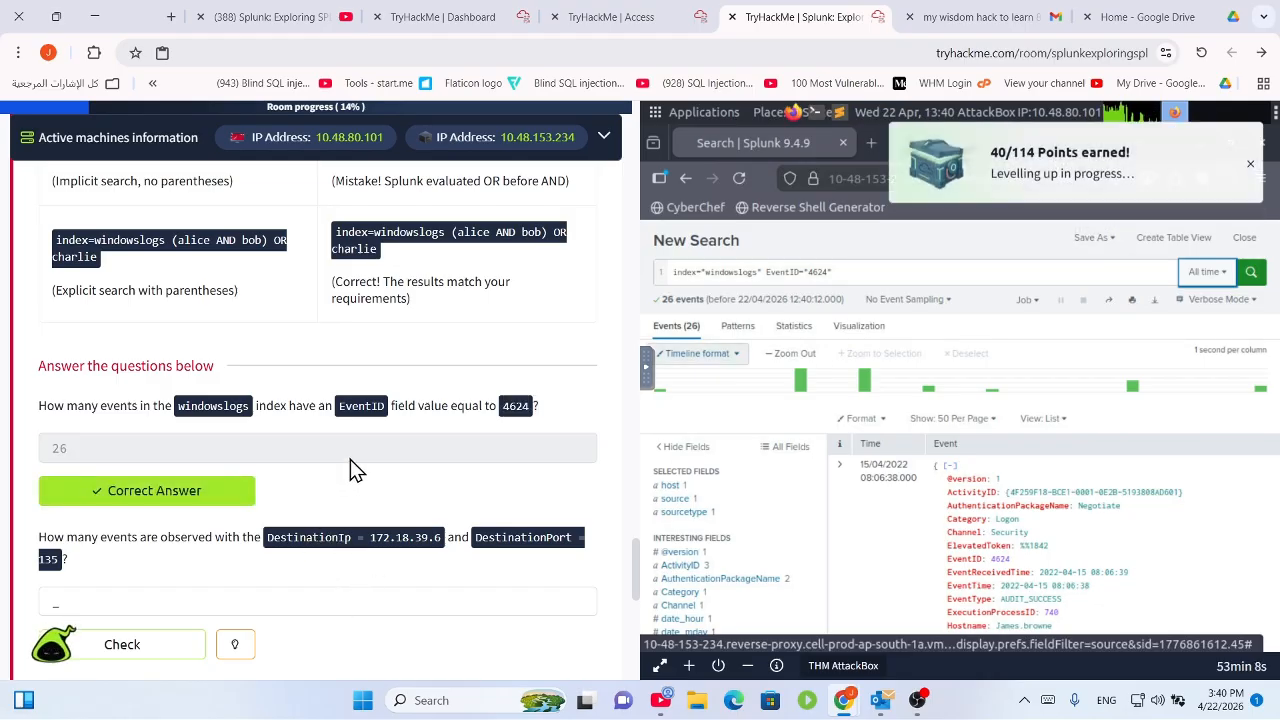
scroll(350, 465, down, 2)
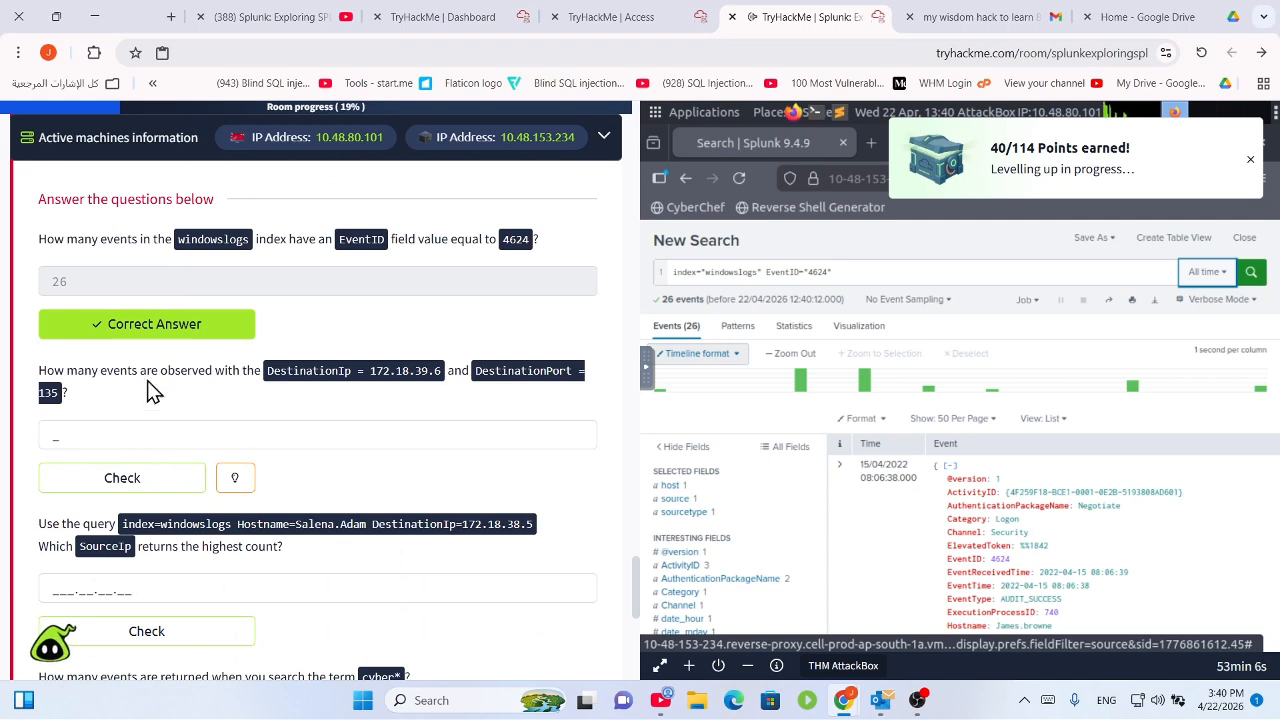
drag(147, 371, 320, 373)
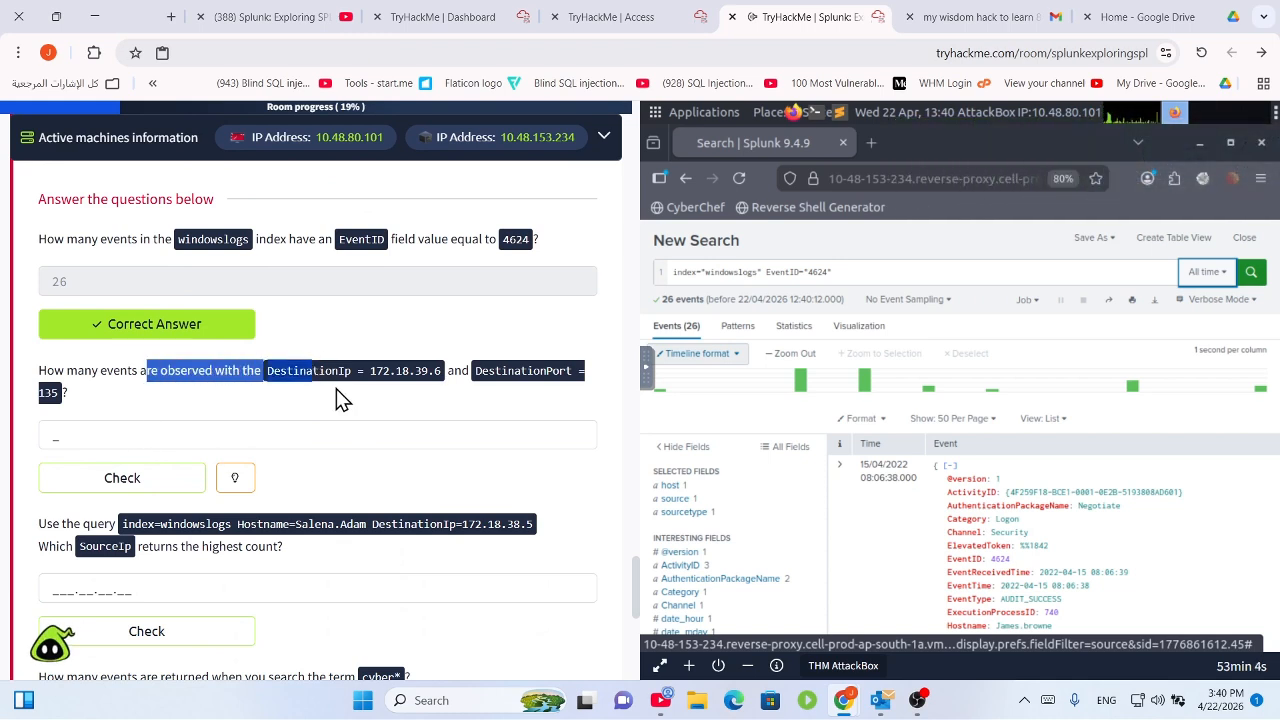
click(337, 390)
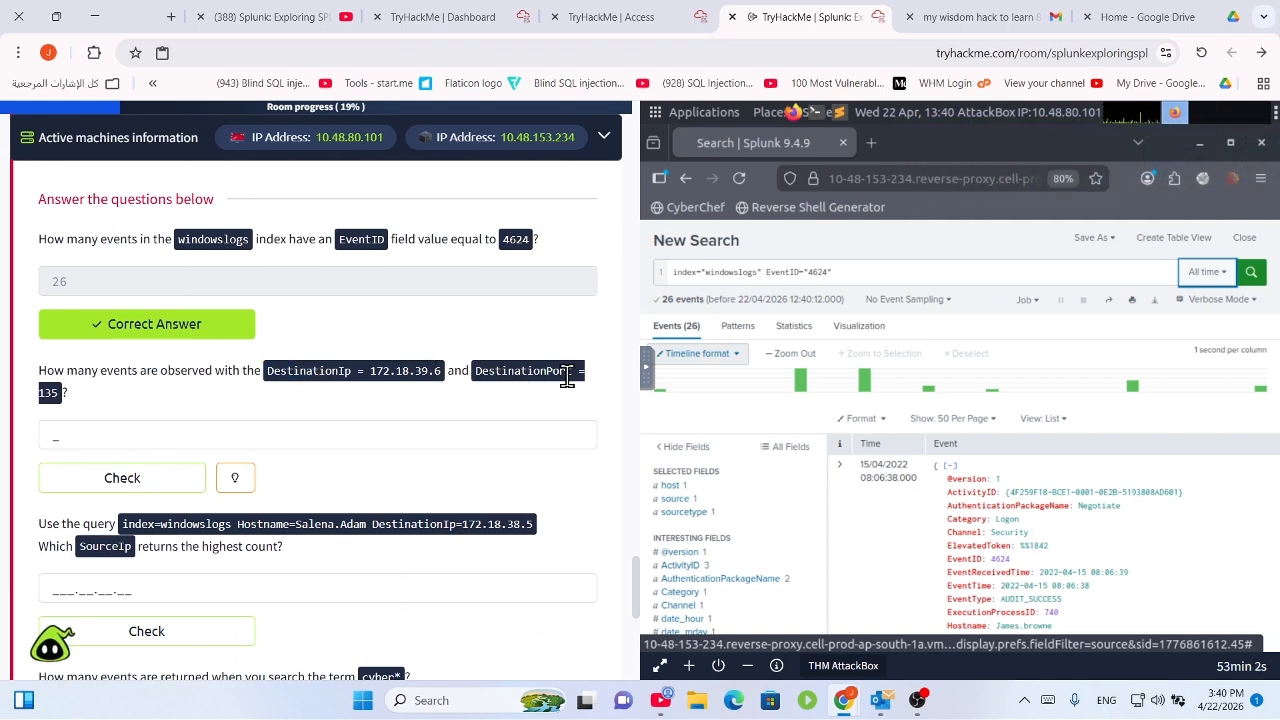
Replace the EventID term with DestinationIp="172.18.39.6" AND DestinationPort="135" and run the search.
click(864, 277)
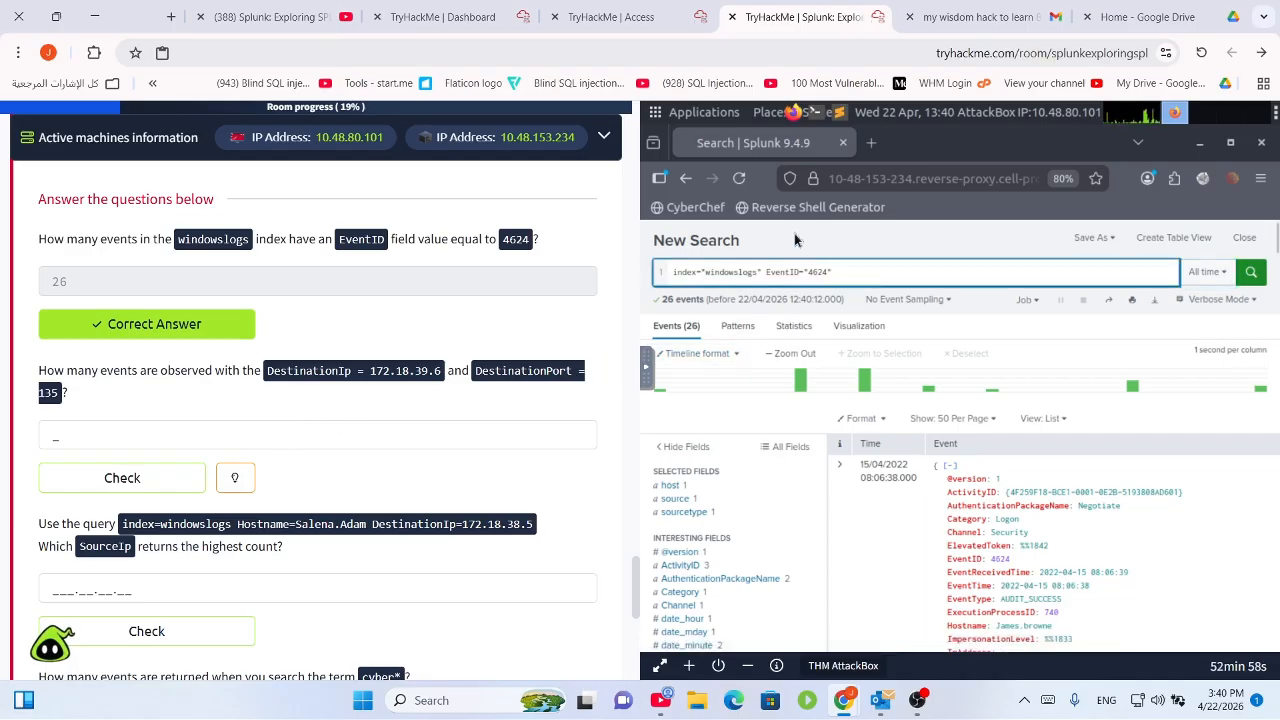
key(BackSpace)
key(BackSpace)
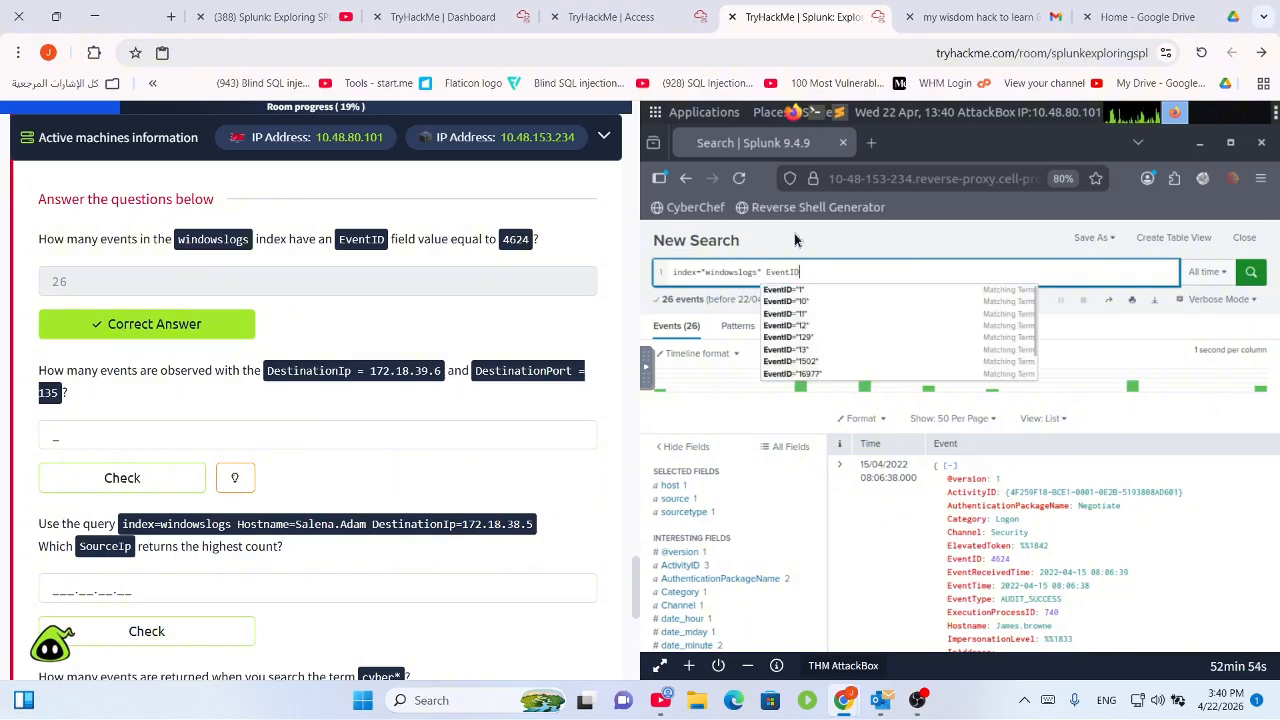
key(BackSpace)
key(BackSpace)
key(BackSpace)
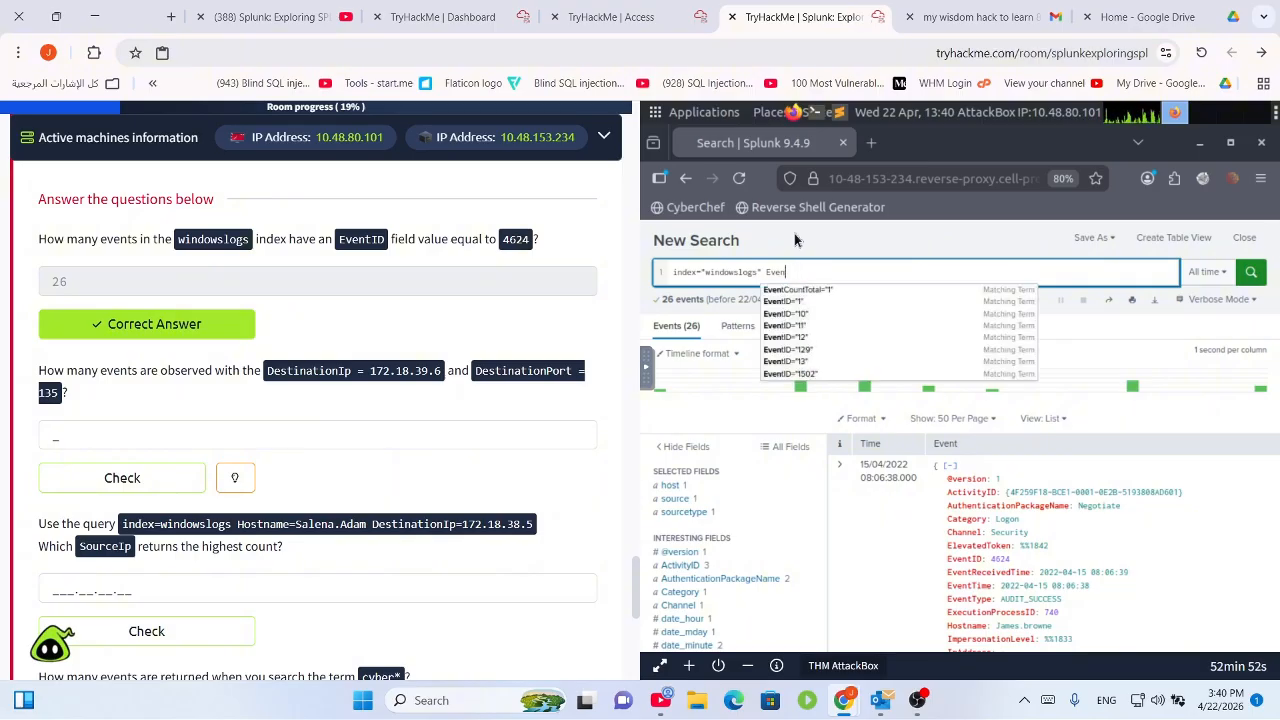
key(BackSpace)
key(BackSpace)
key(BackSpace)
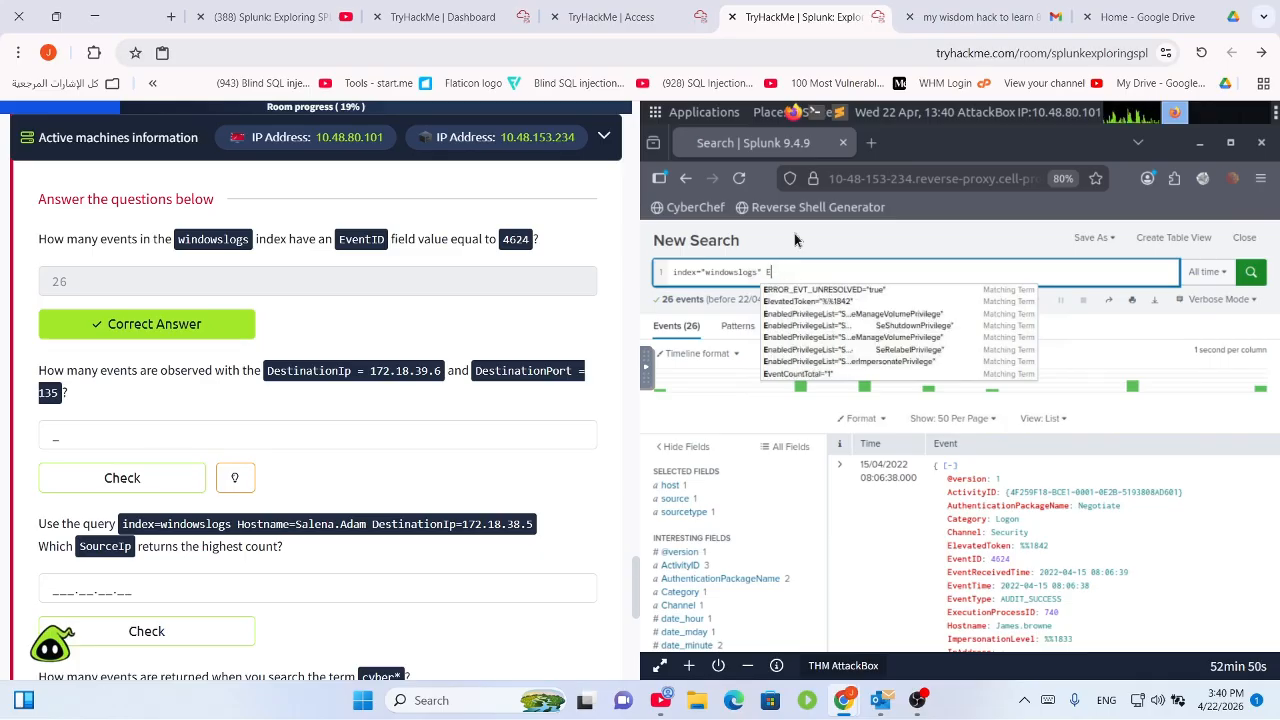
key(BackSpace)
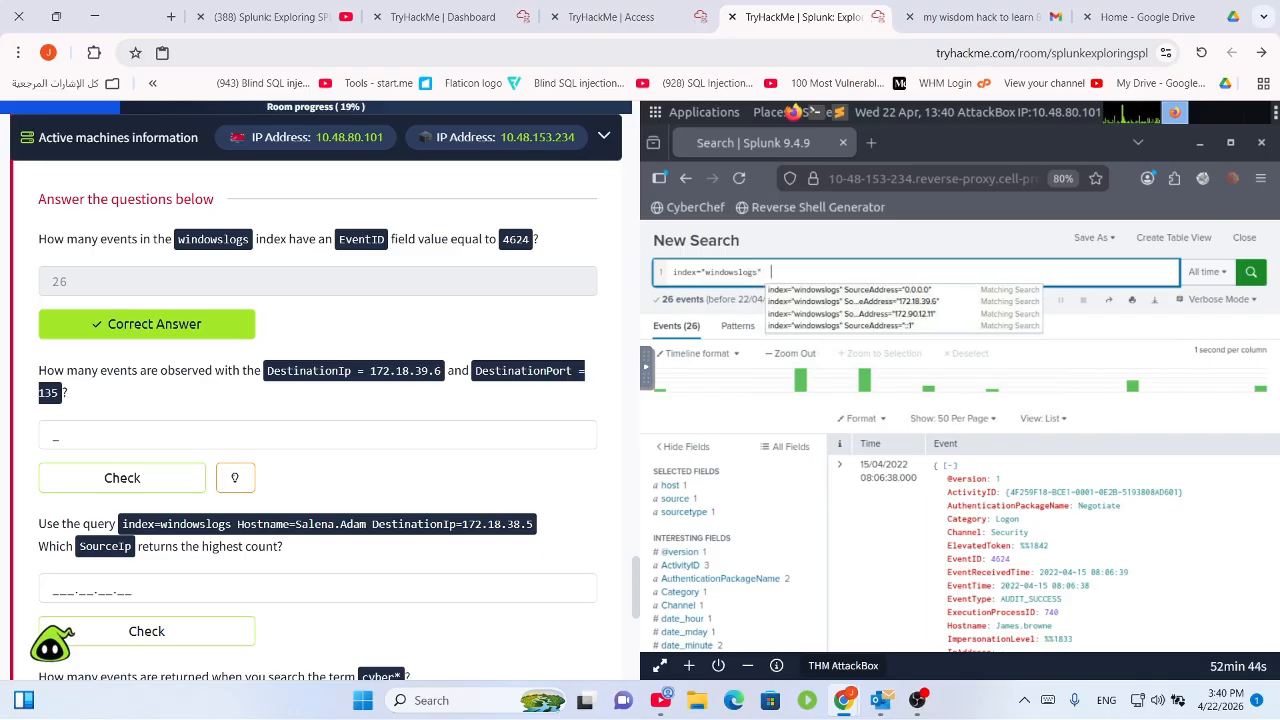
text(Des)
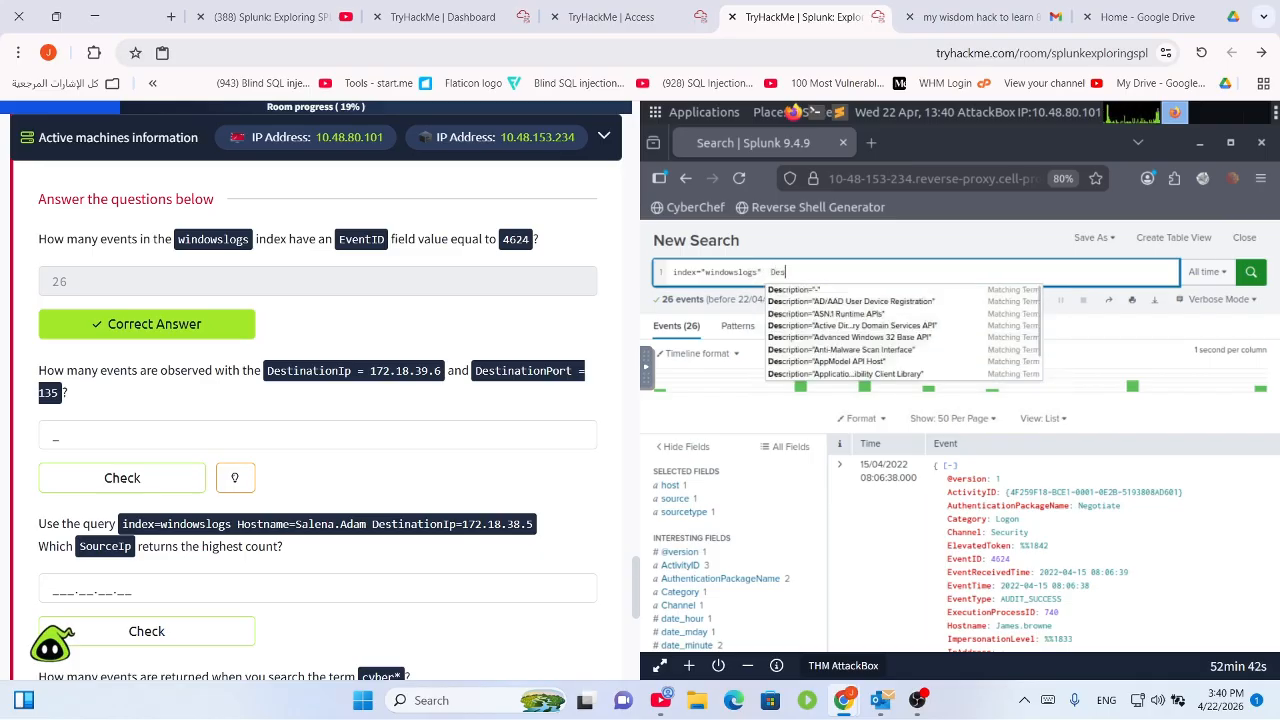
text(tination)
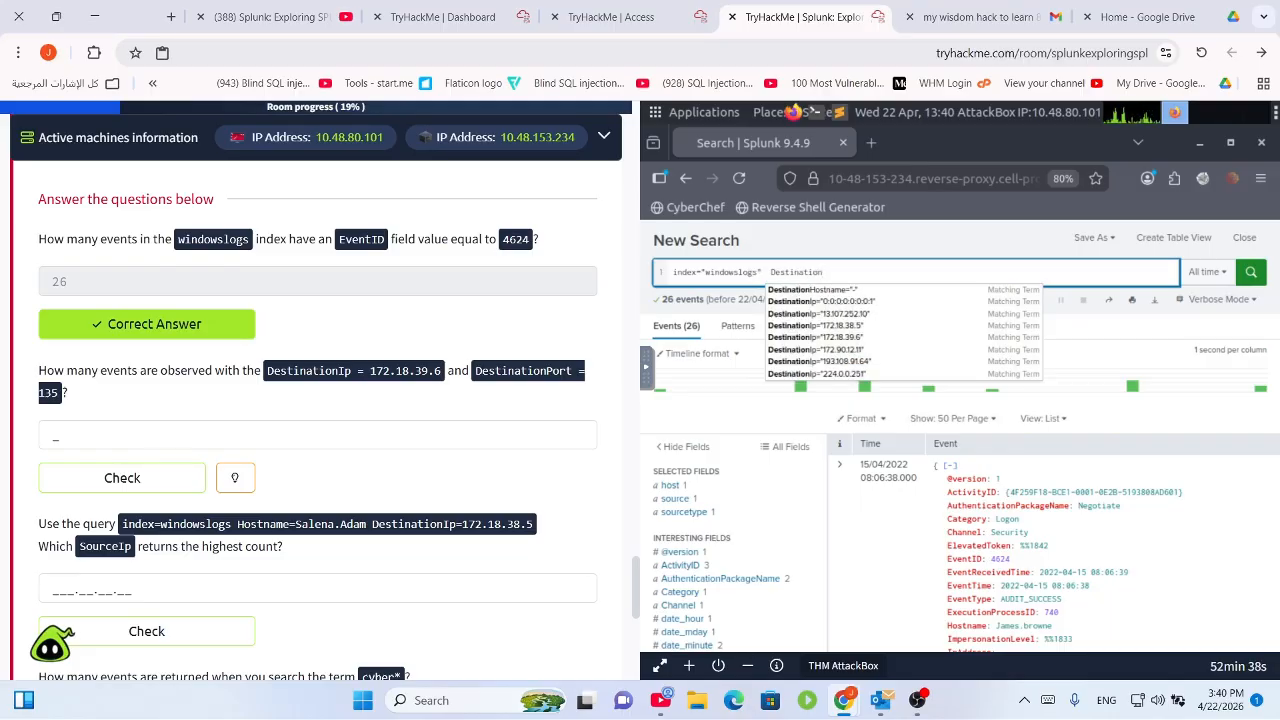
text(Ip)
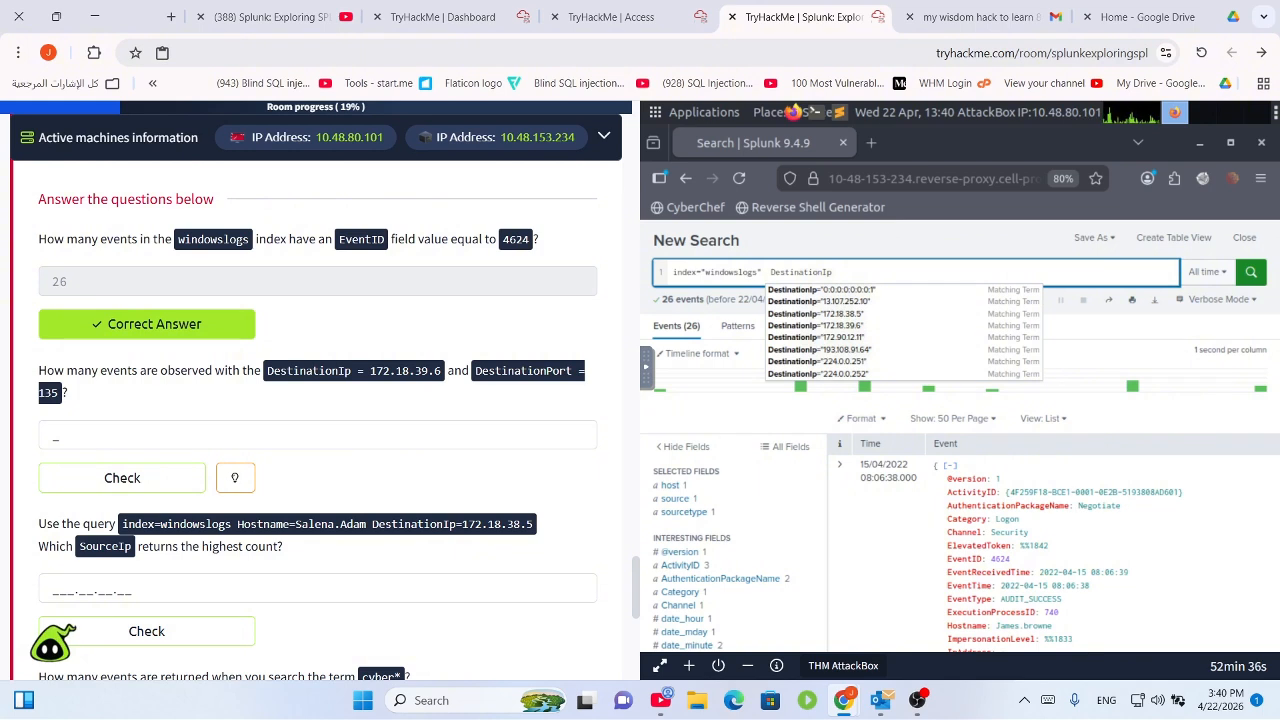
text(=)
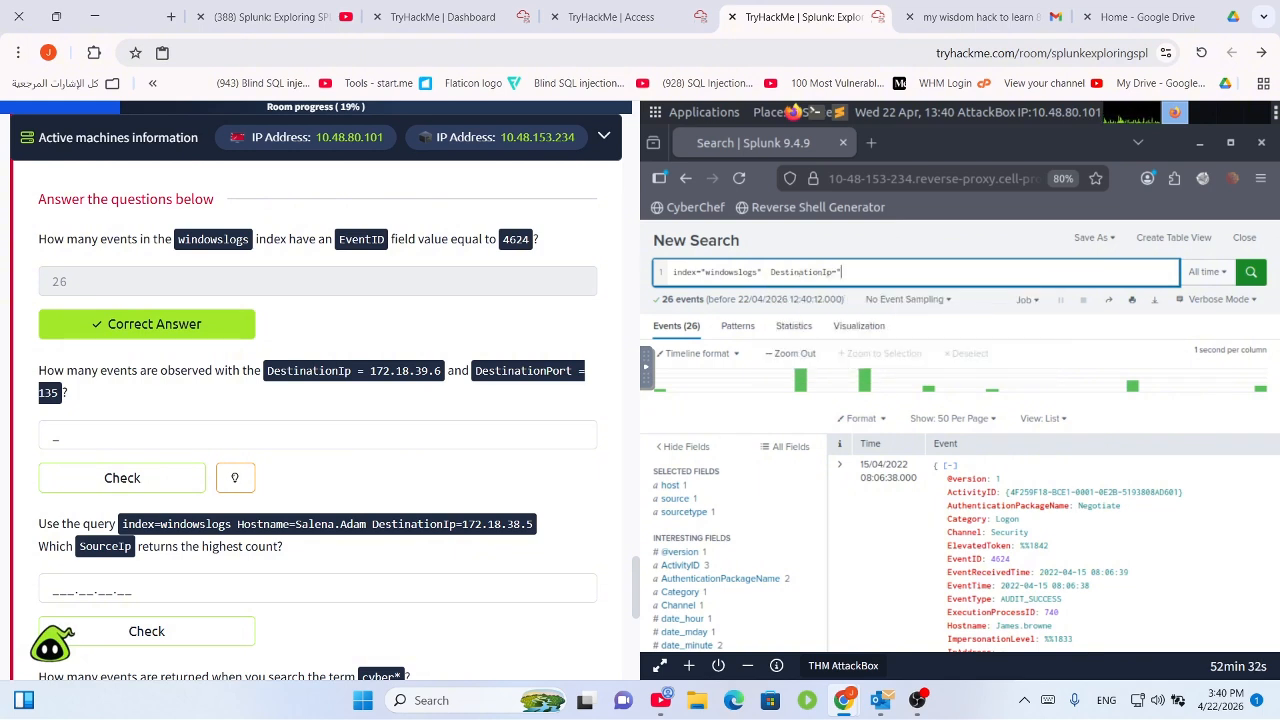
text("172.18.39.6" A)
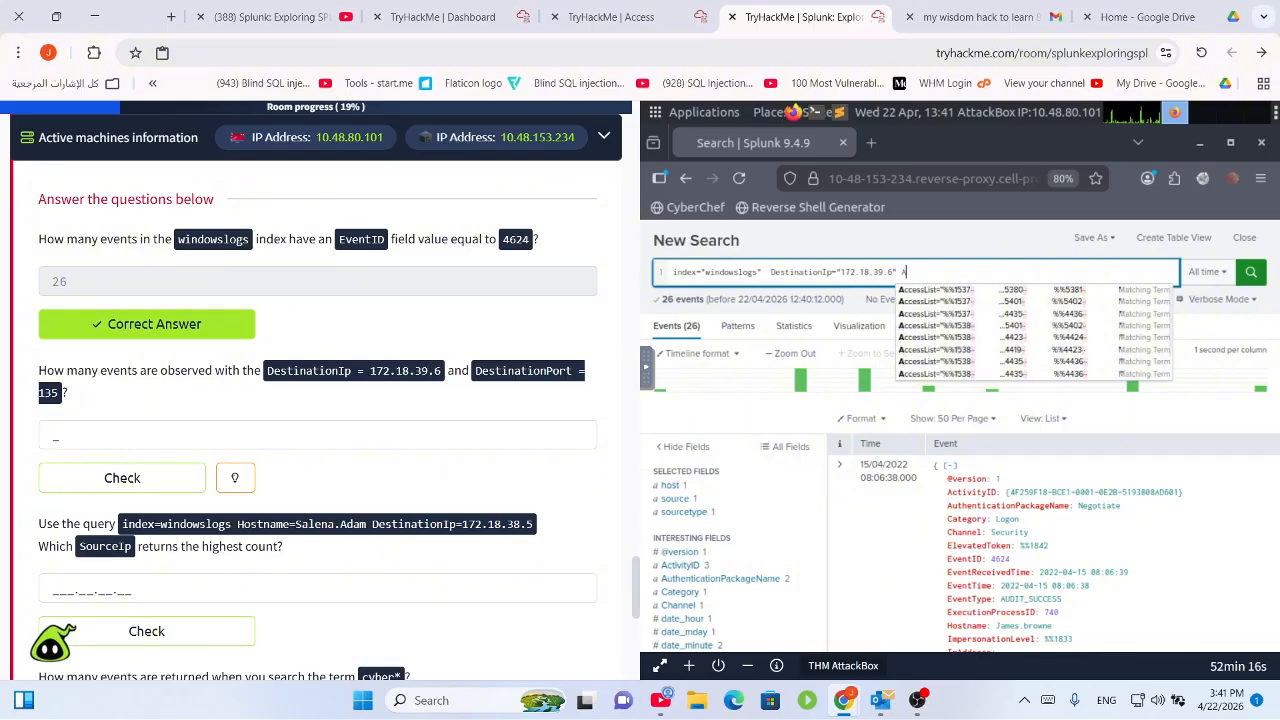
text(ND)
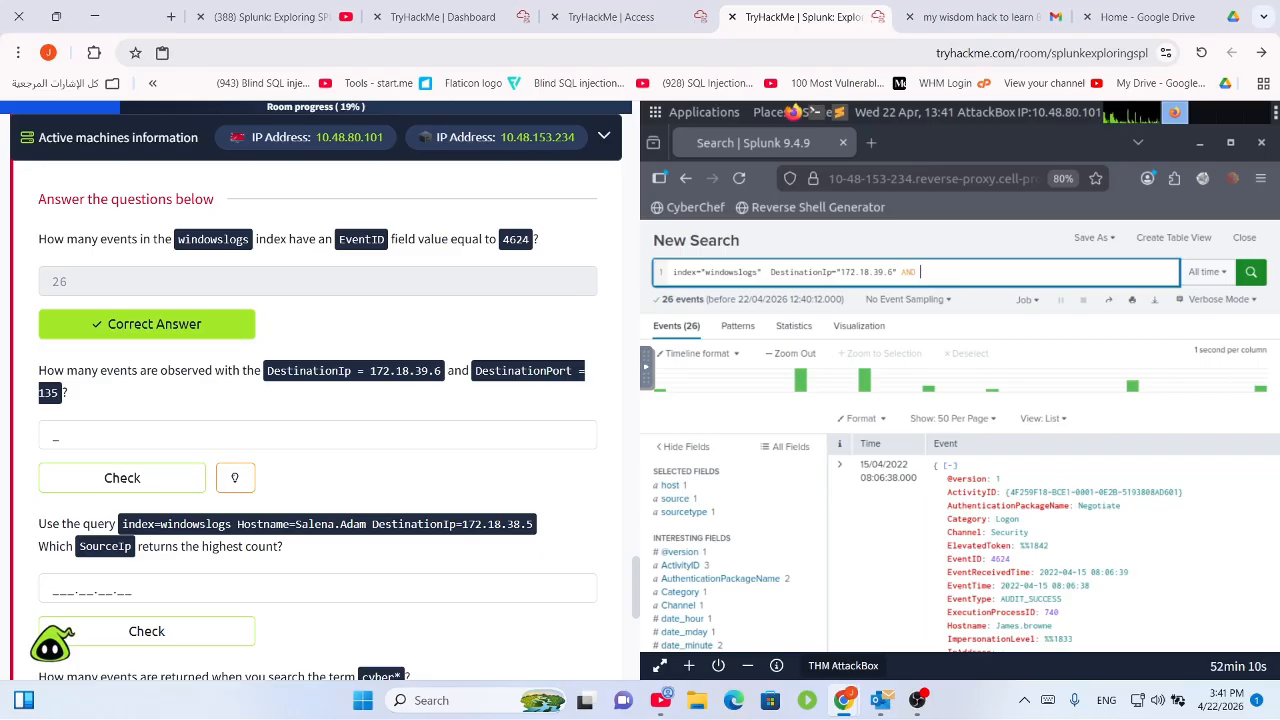
text( Destinat)
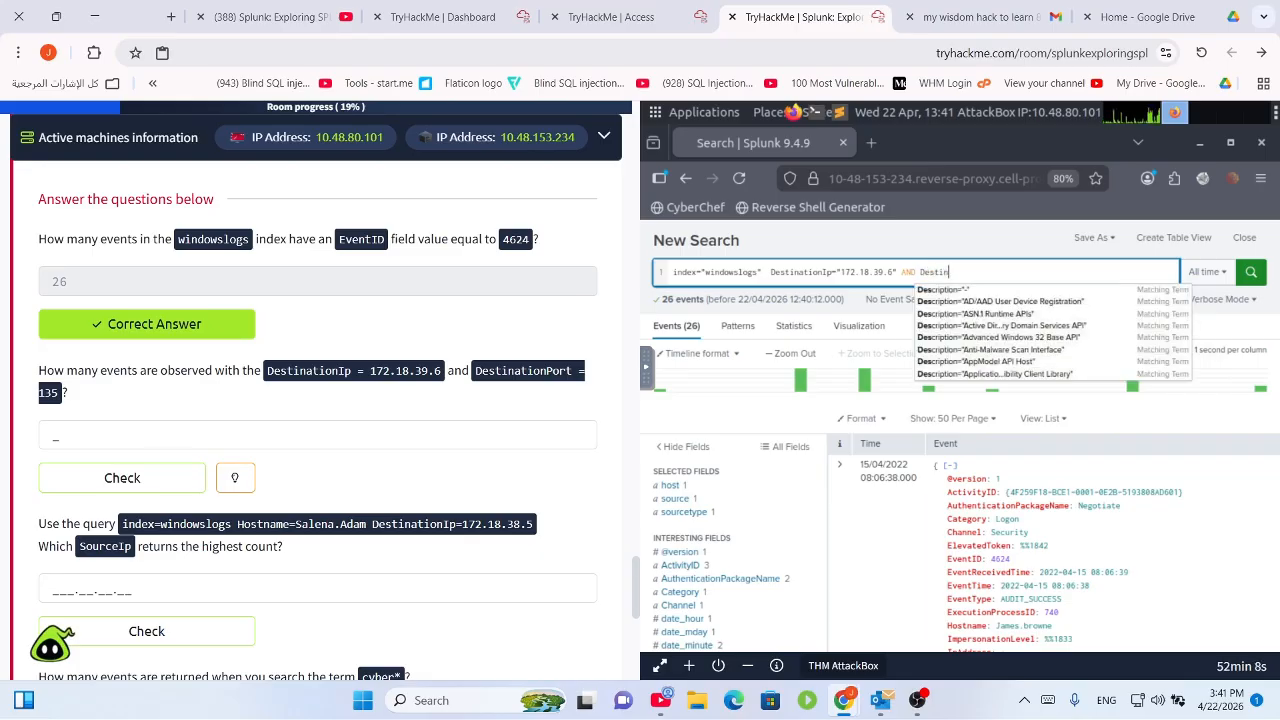
text(ionP)
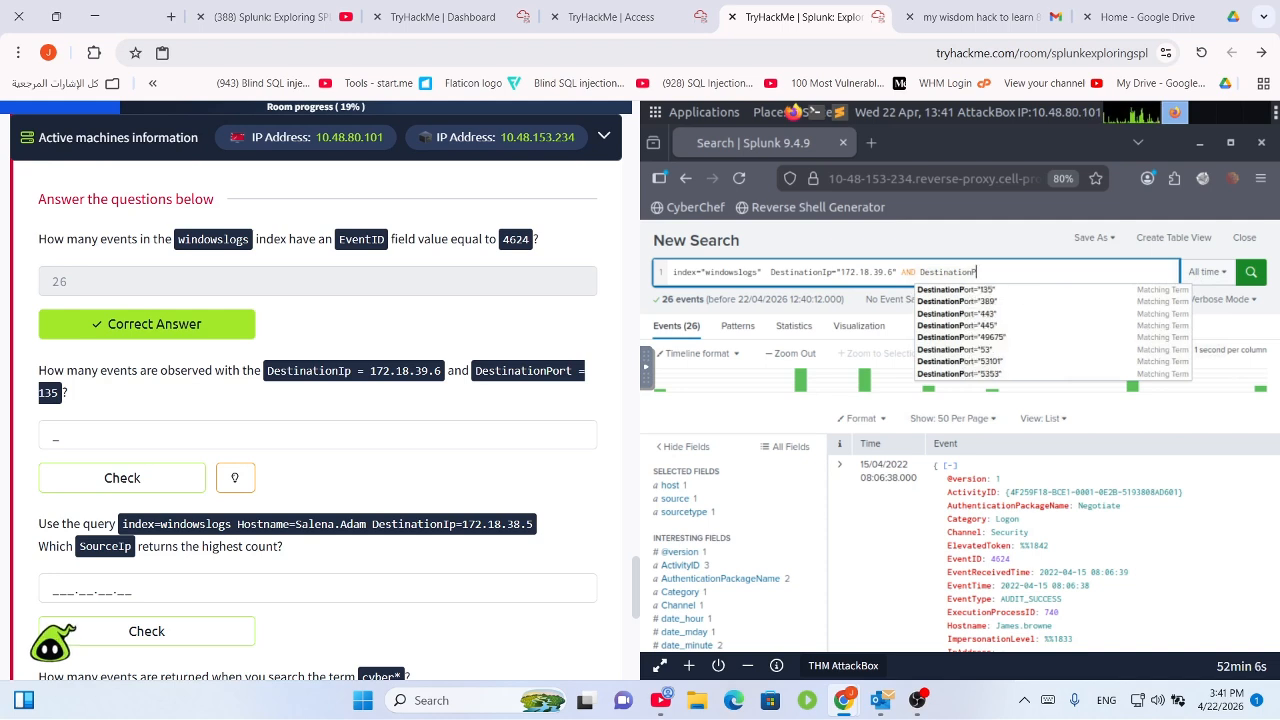
text(or)
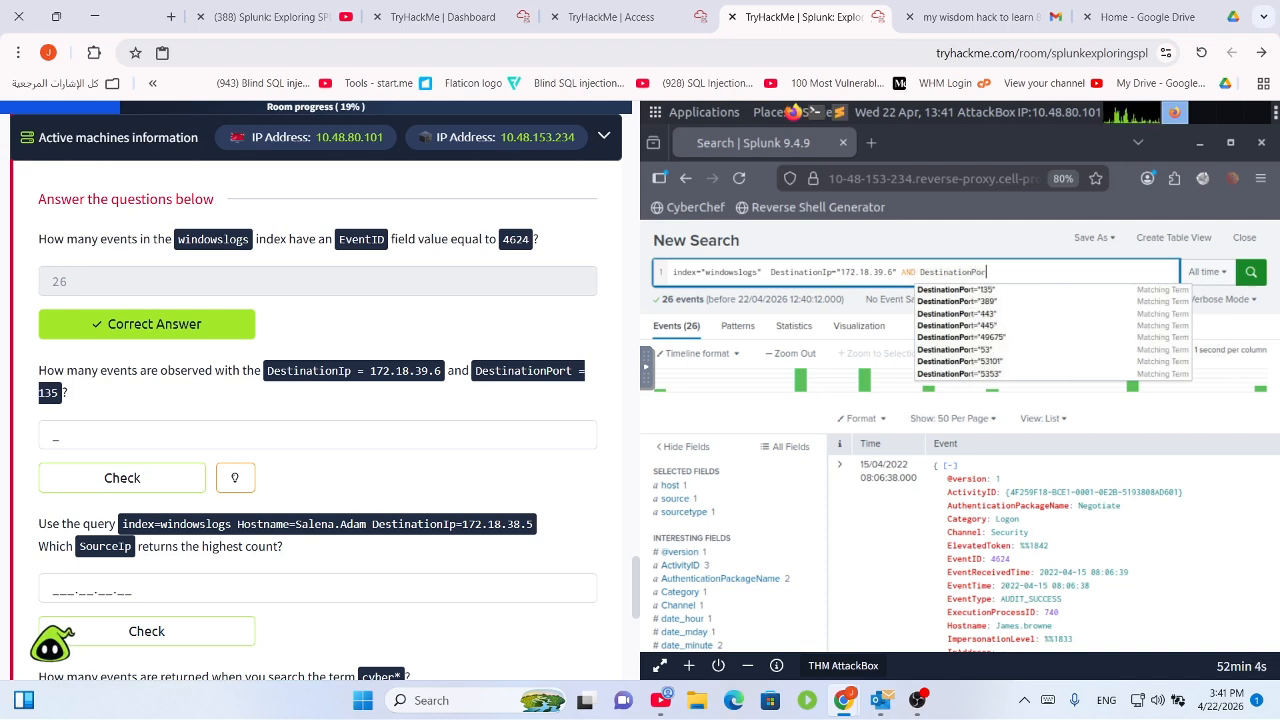
text(t="135")
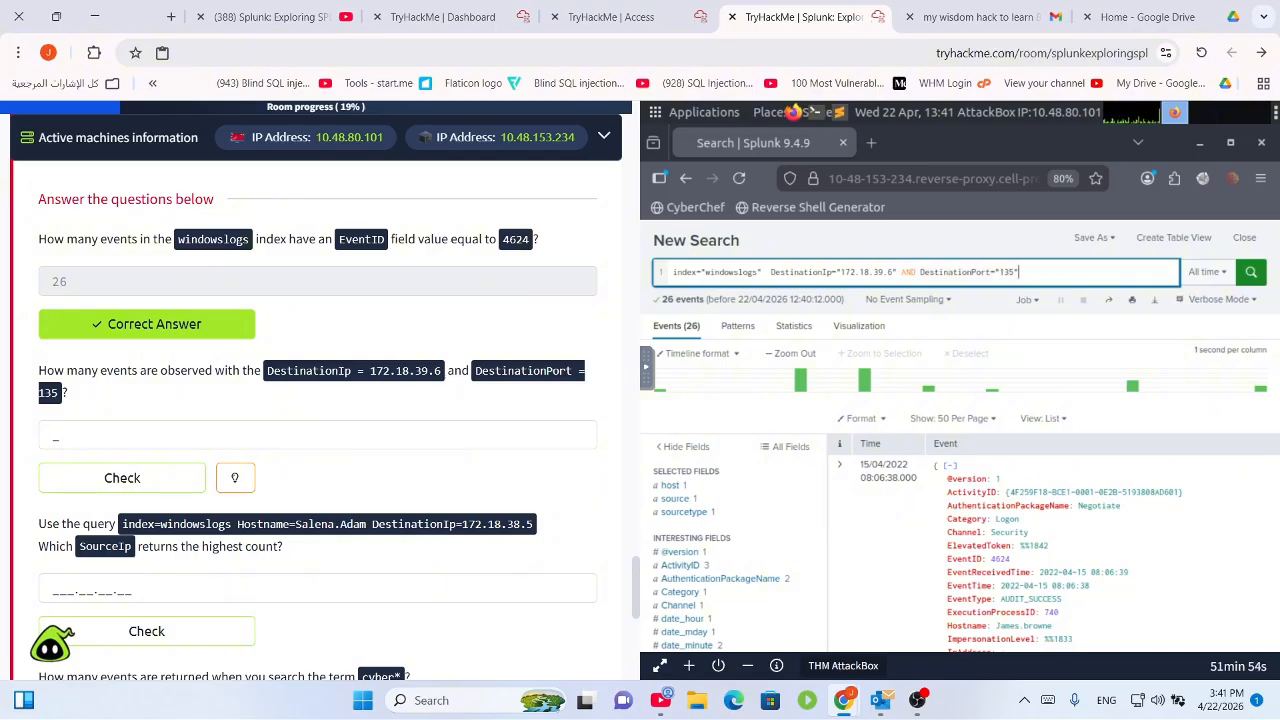
key(Return)
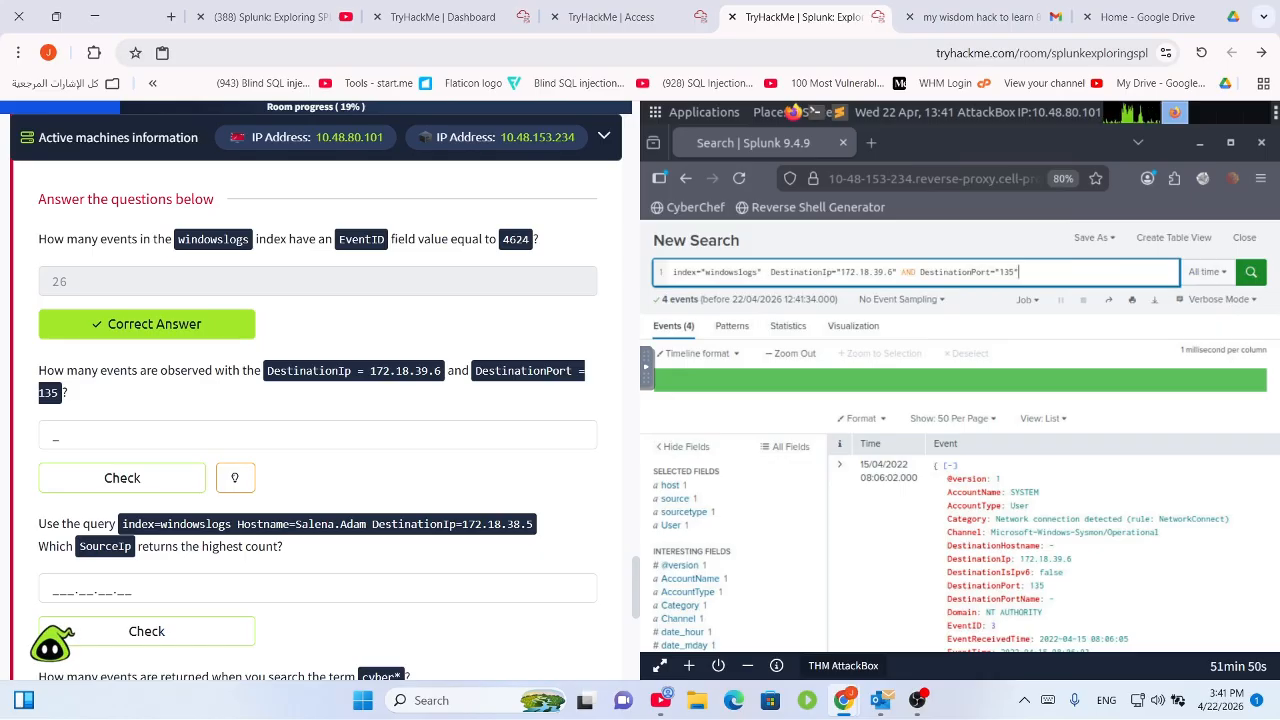
Submit 4 as the DestinationIp/DestinationPort answer and select the next question's query text.
click(229, 432)
text(4)
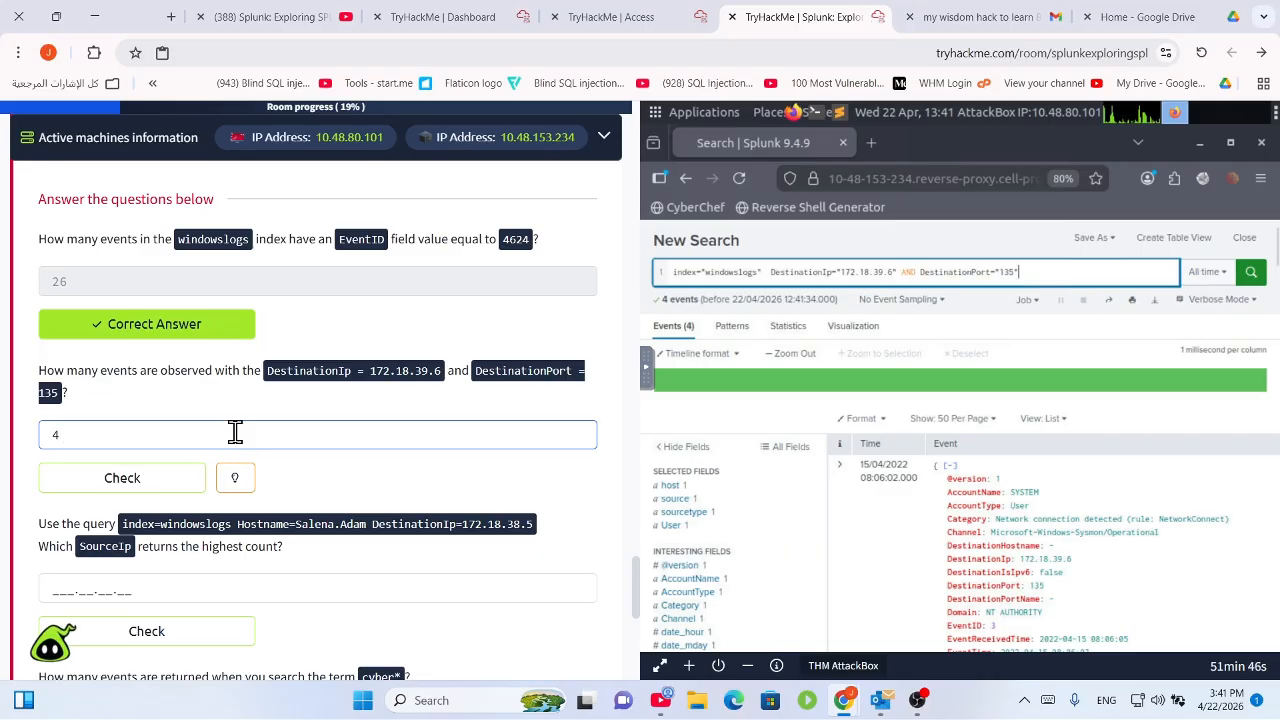
key(Return)
scroll(369, 425, down, 3)
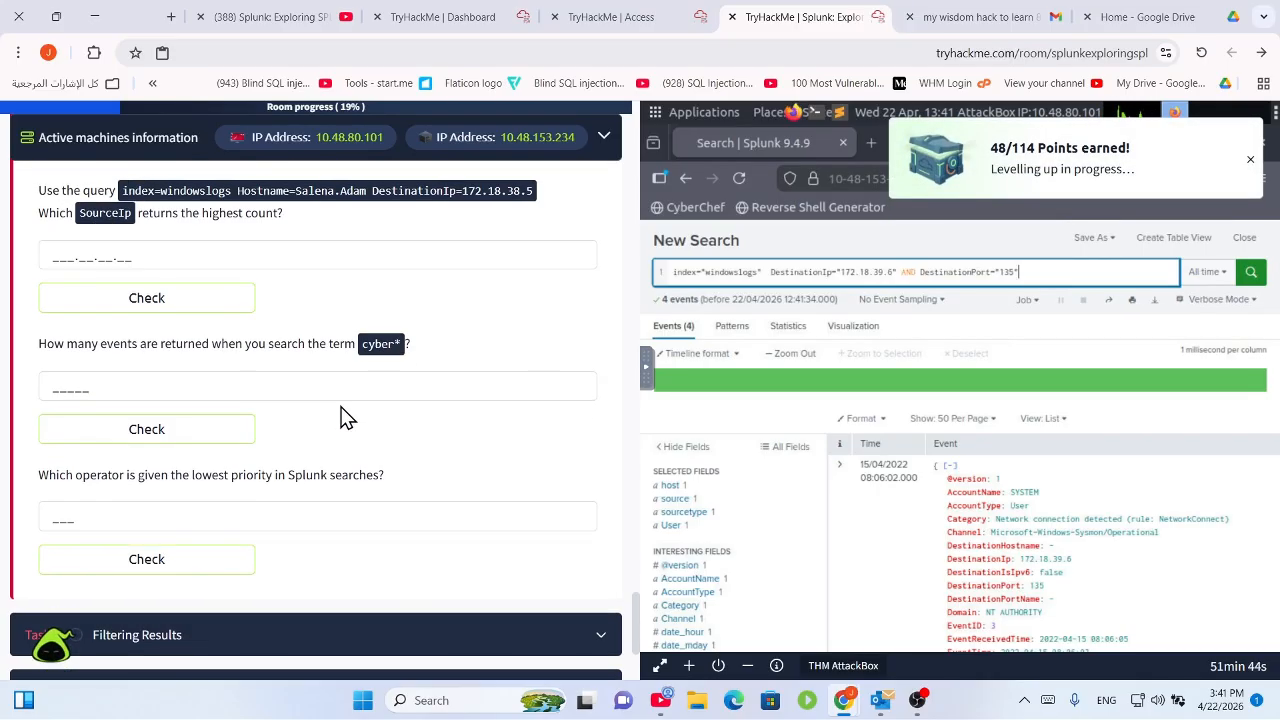
scroll(343, 417, up, 1)
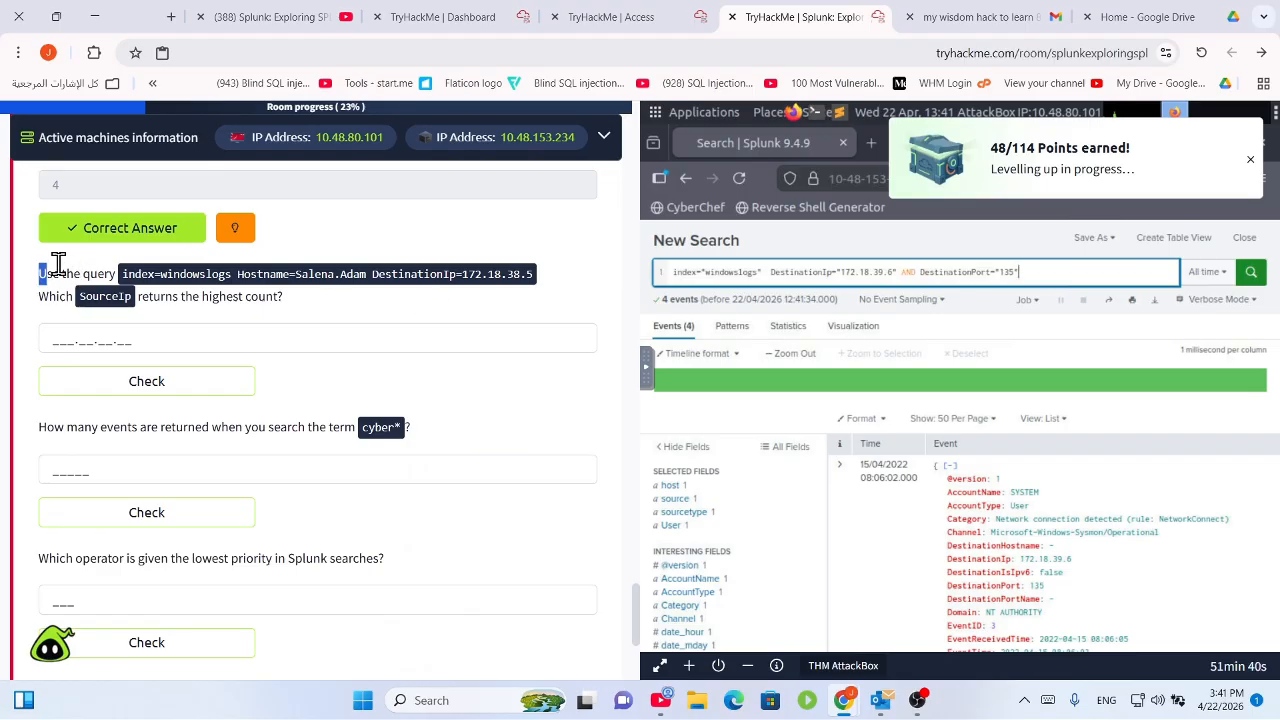
drag(40, 272, 552, 268)
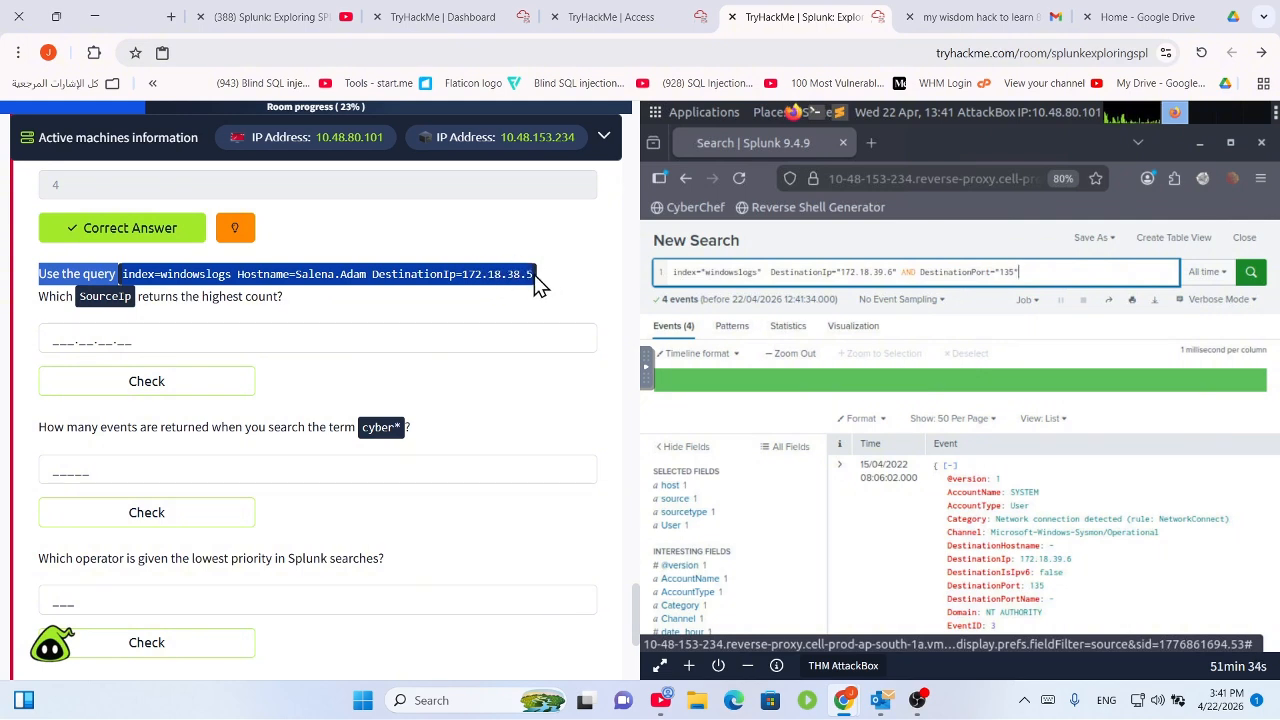
Paste the question's Hostname and DestinationIp=172.18.38.5 filters over the old port filters and rerun the search.
click(525, 302)
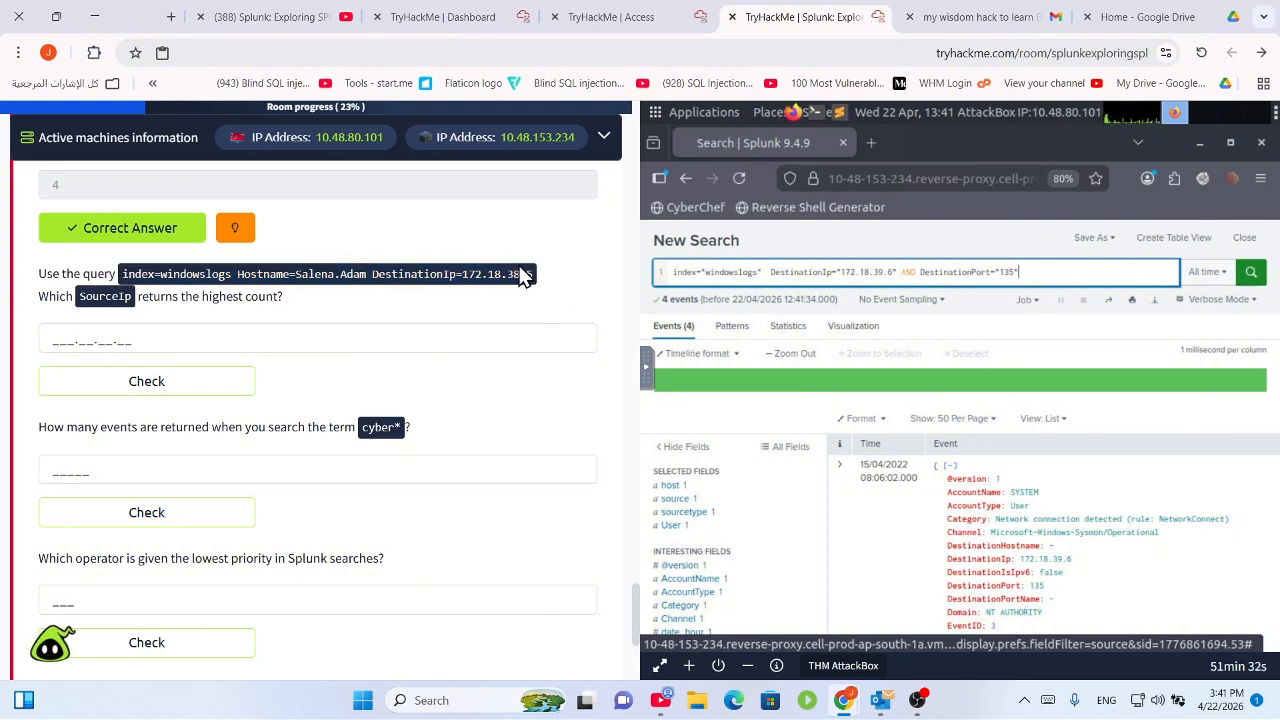
drag(121, 276, 532, 274)
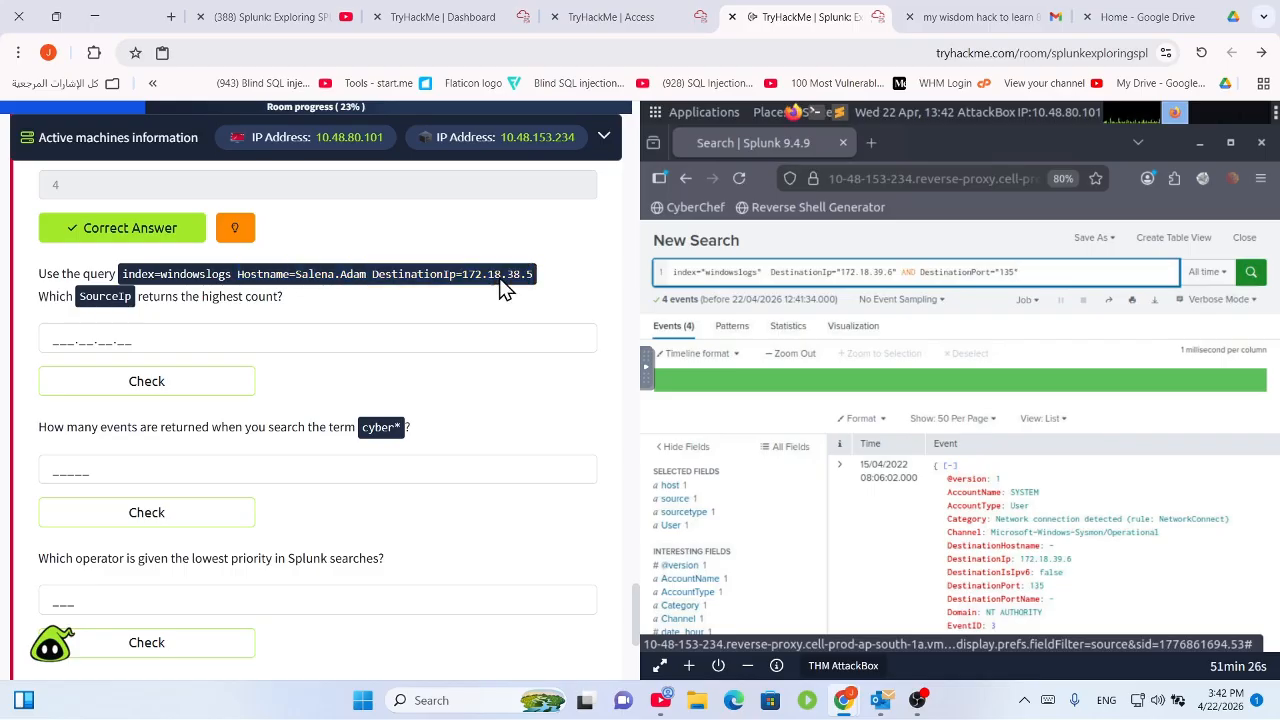
right_click(500, 287)
click(505, 278)
drag(237, 275, 531, 278)
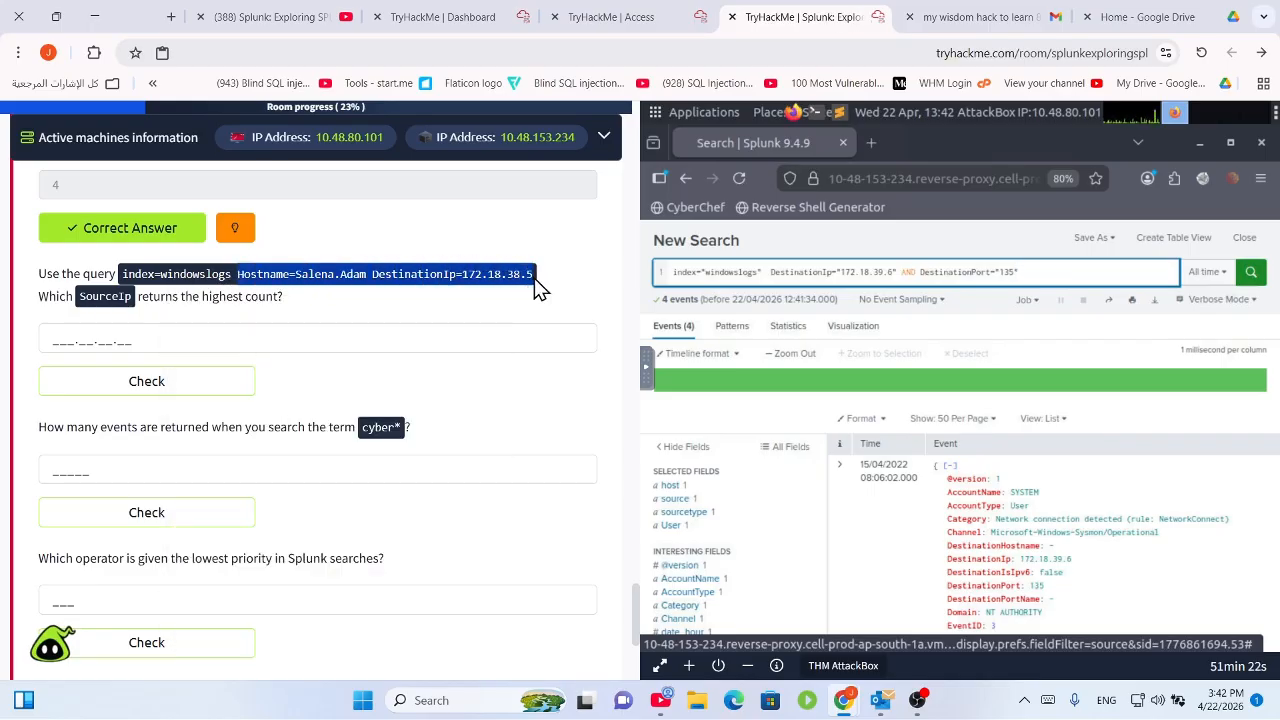
right_click(505, 280)
click(505, 277)
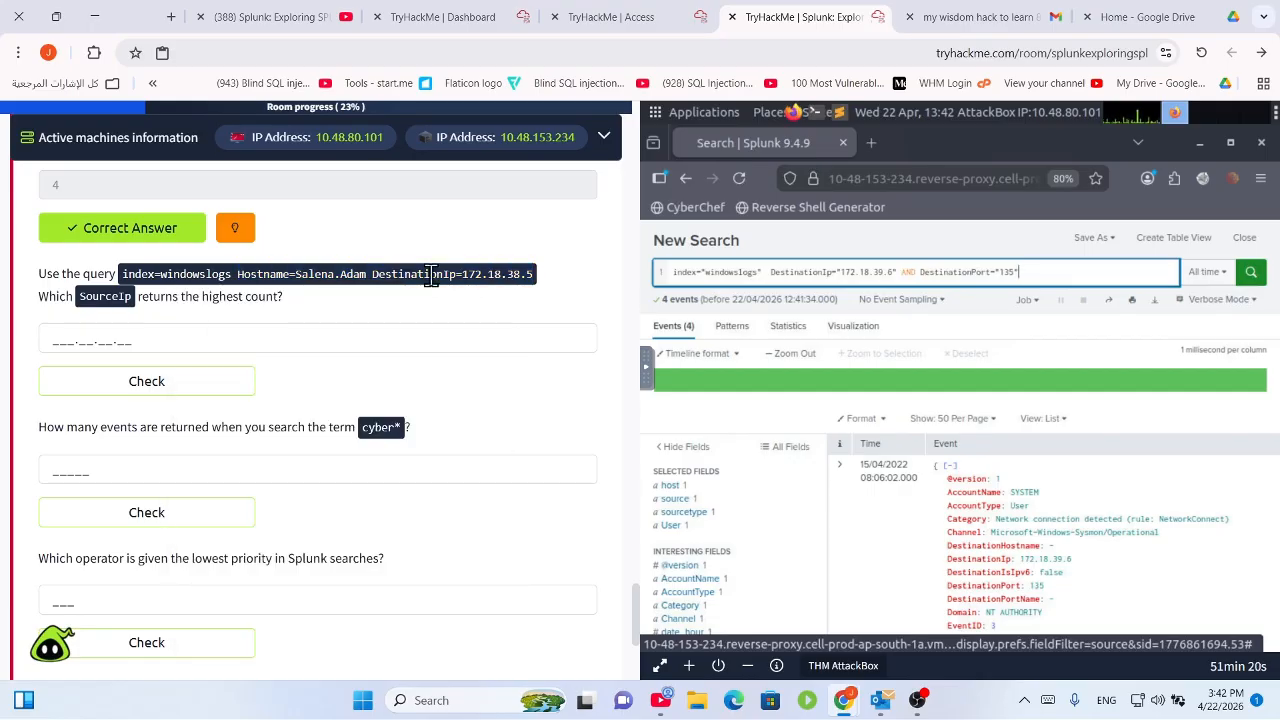
drag(247, 275, 523, 275)
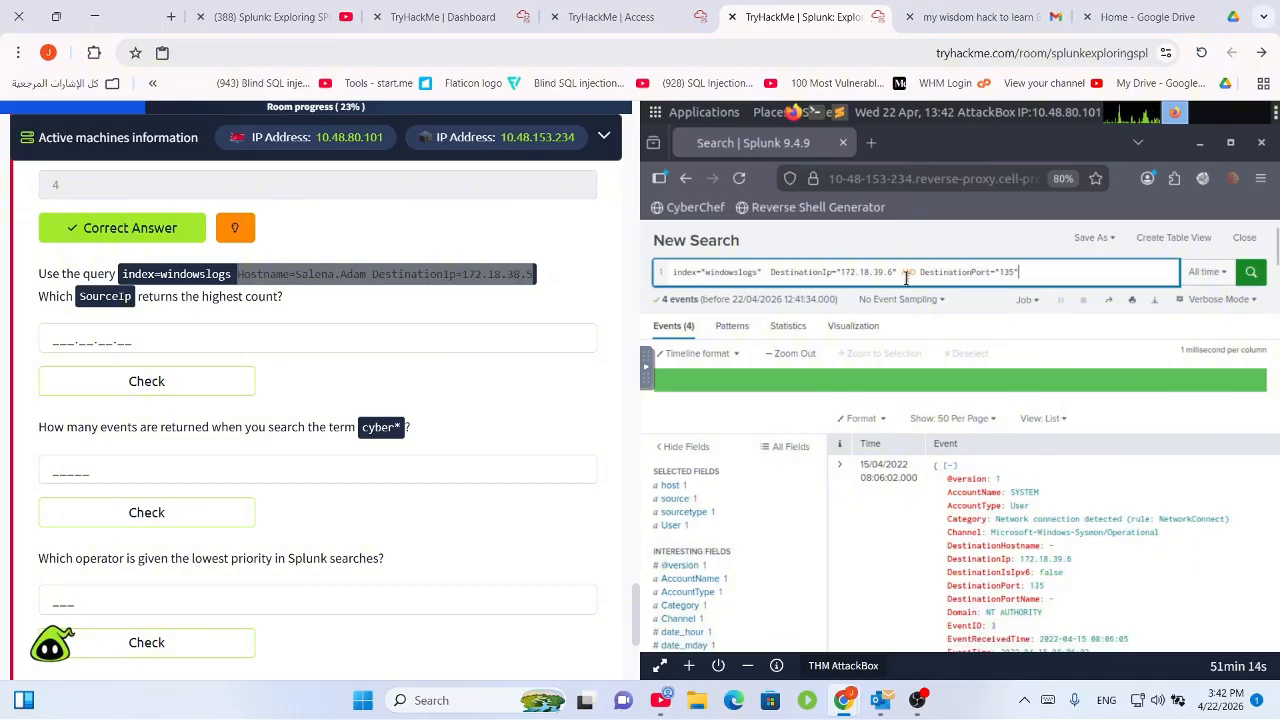
drag(1025, 272, 769, 273)
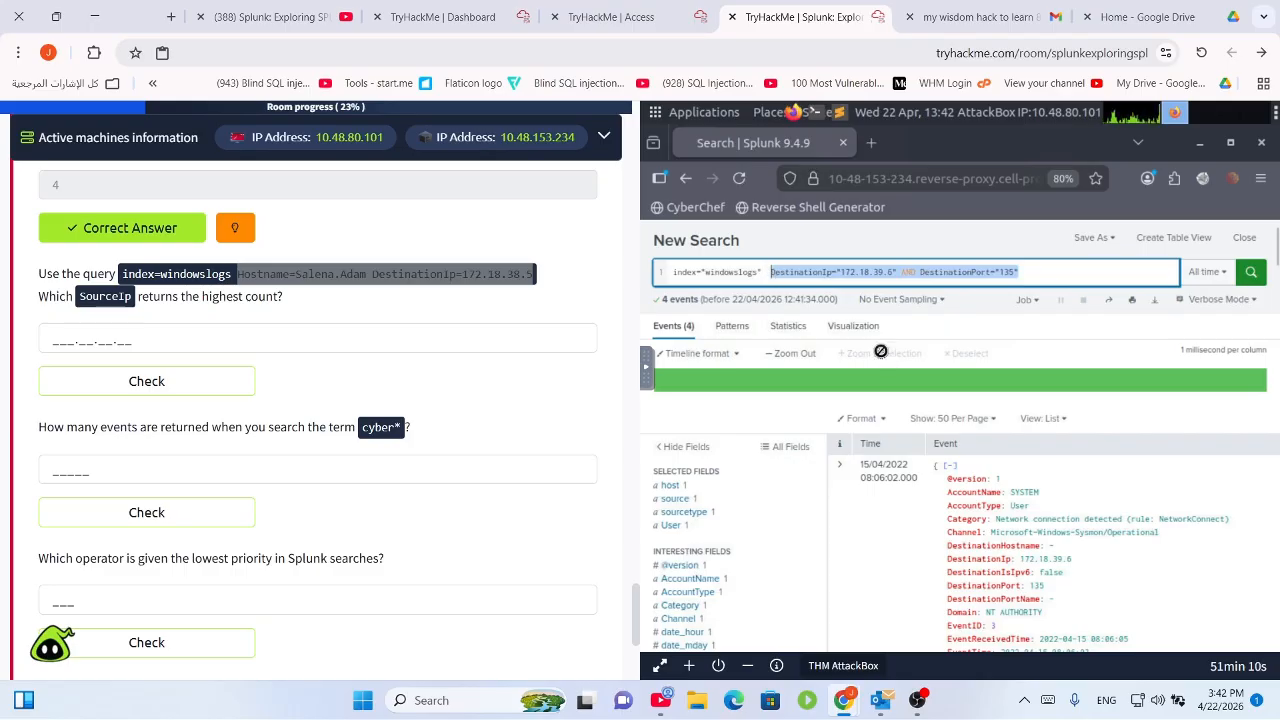
key(ctrl+v)
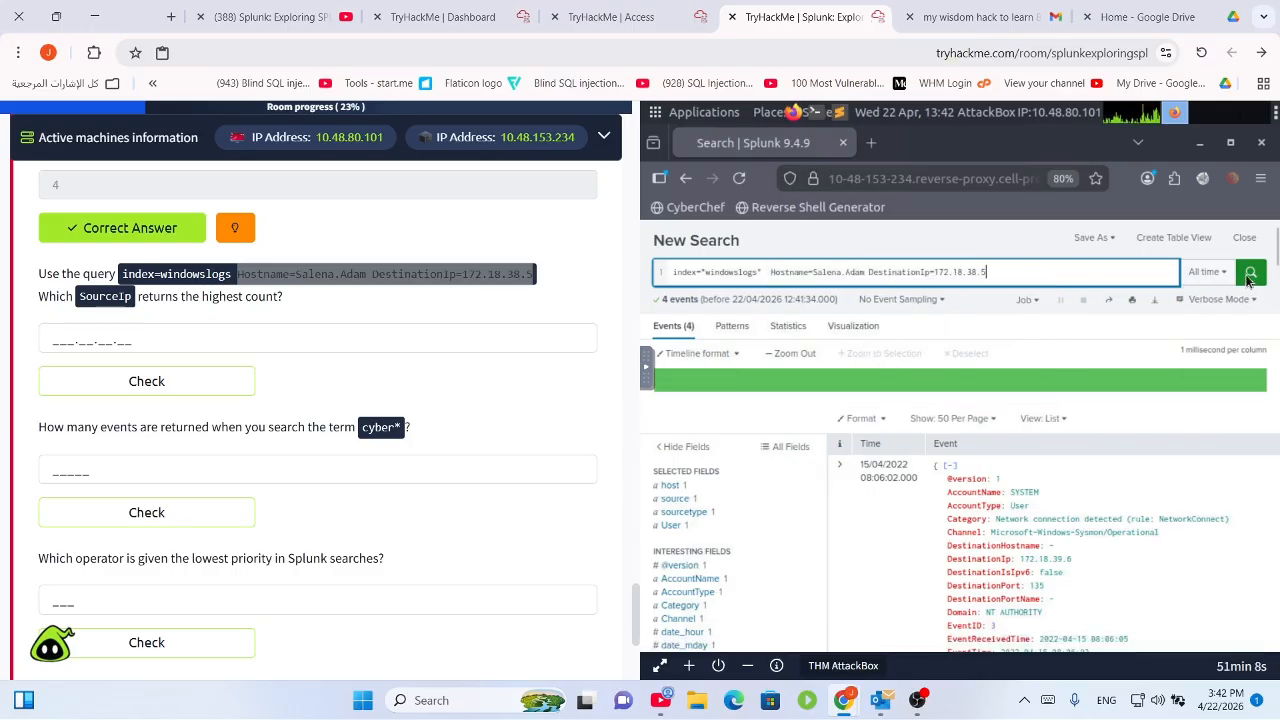
click(1250, 272)
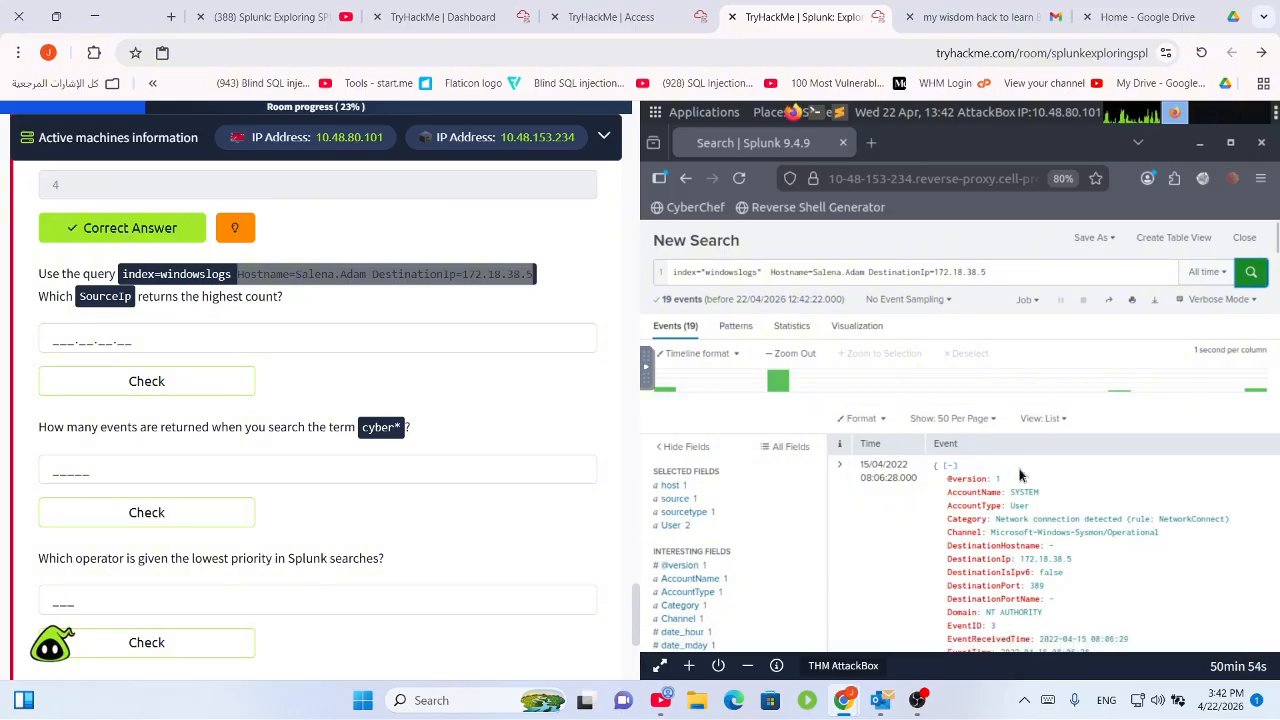
click(884, 423)
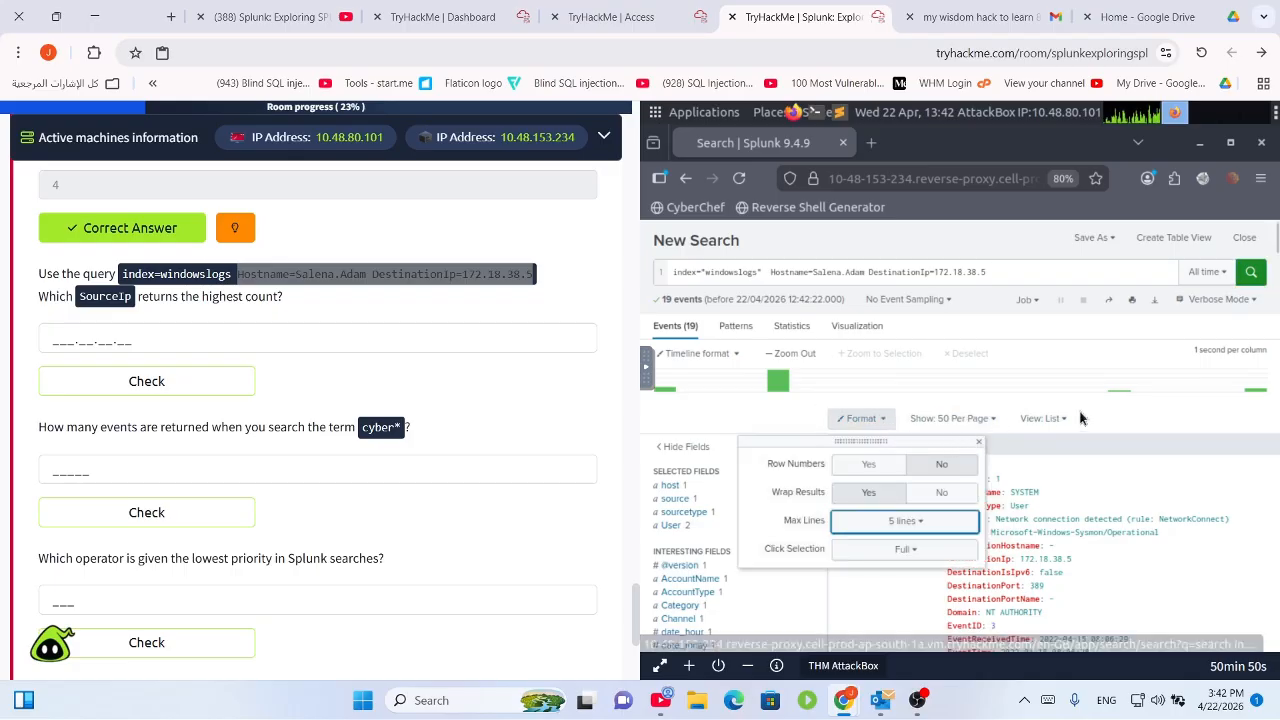
click(1155, 417)
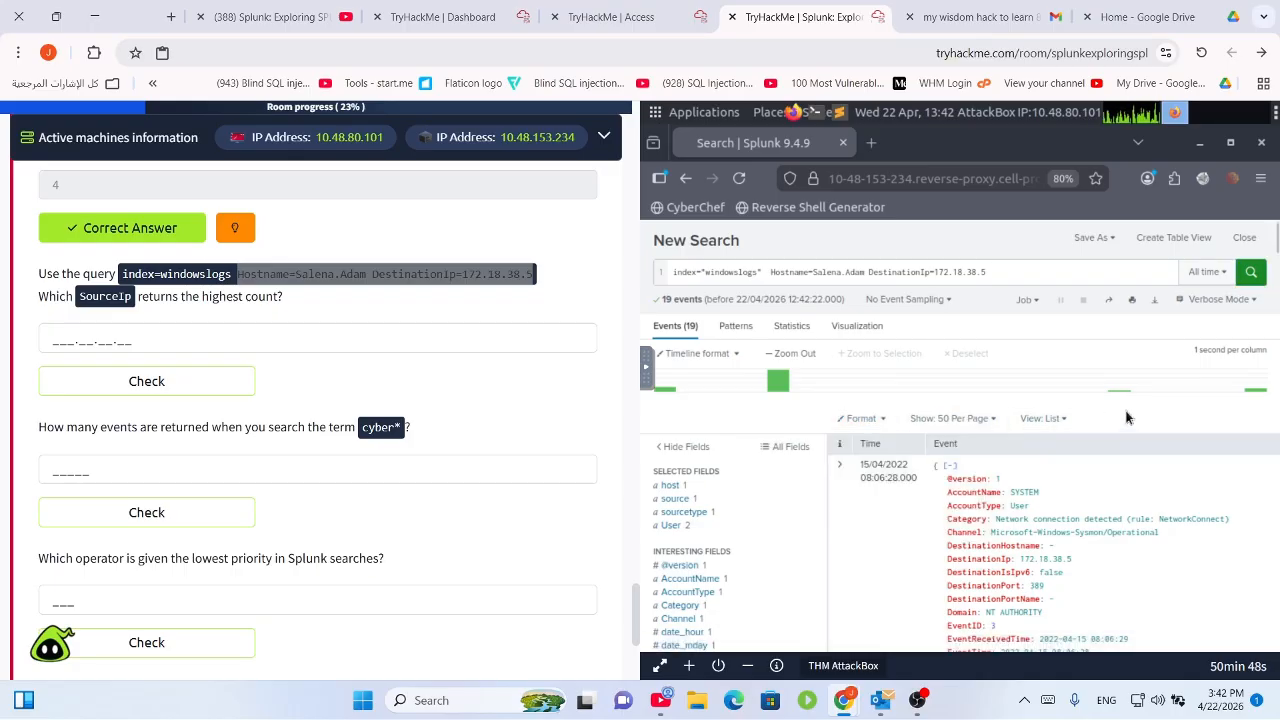
click(1037, 276)
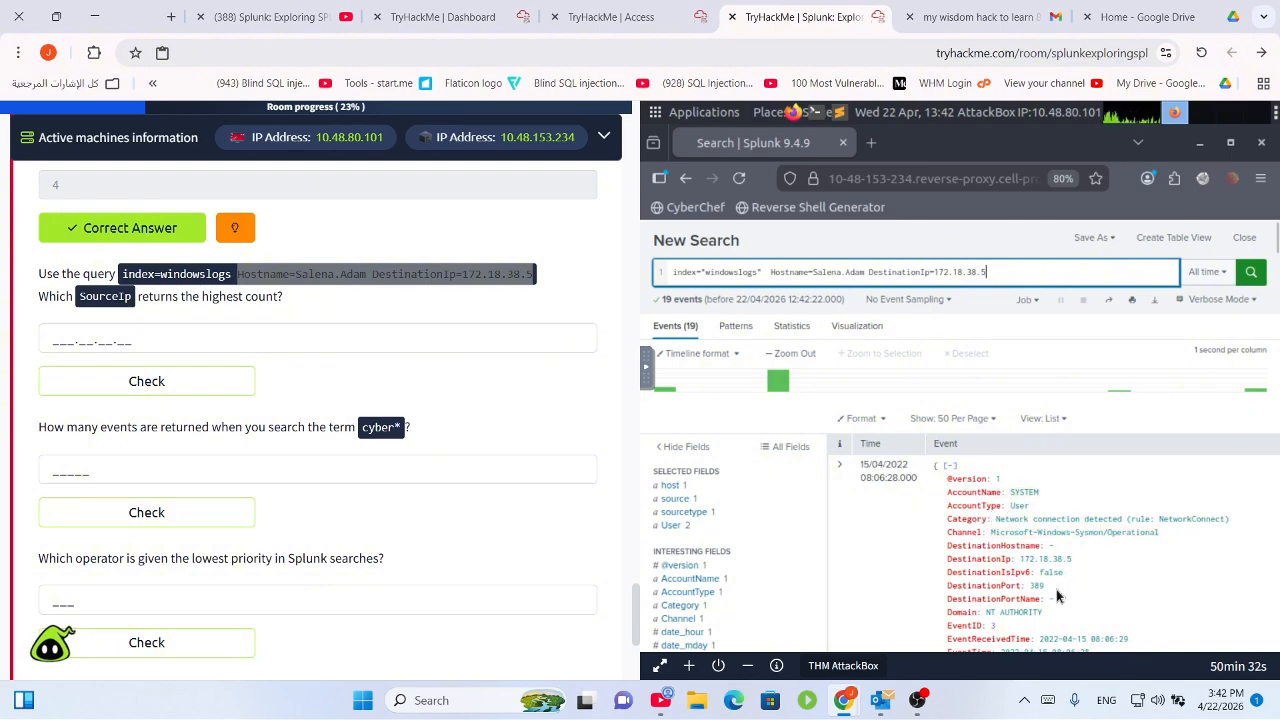
scroll(1080, 580, down, 1)
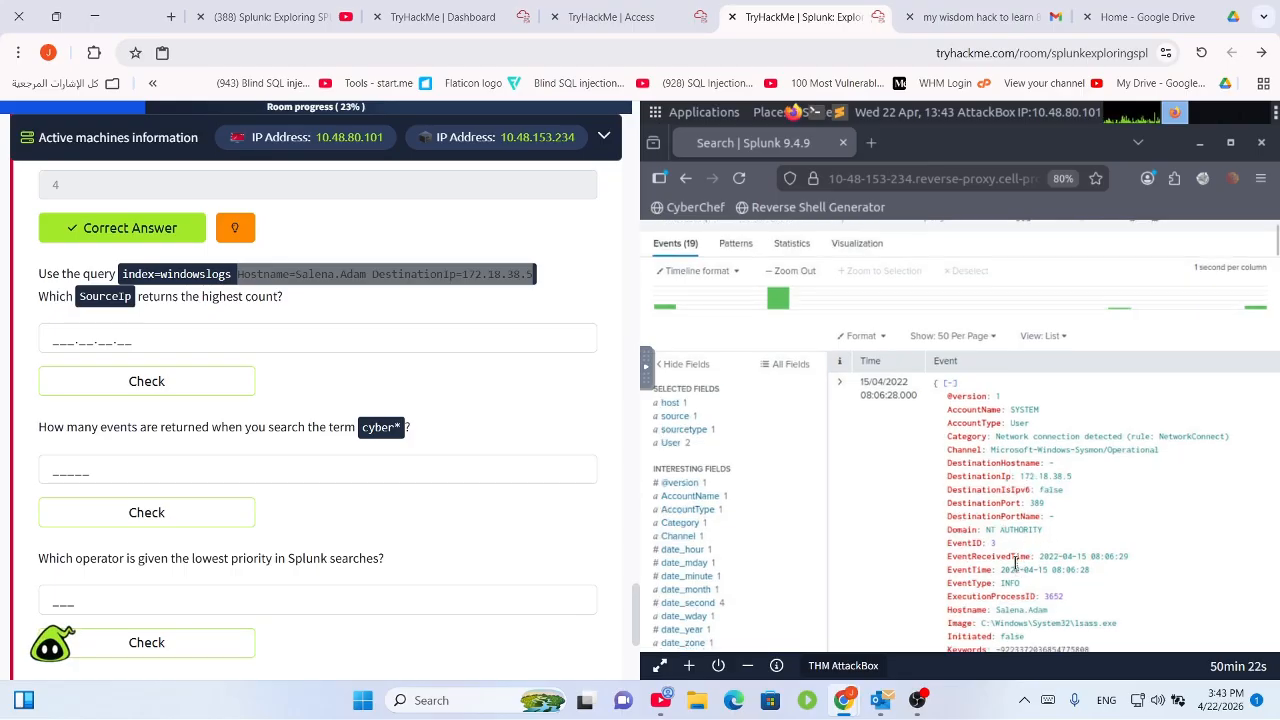
scroll(1014, 565, down, 2)
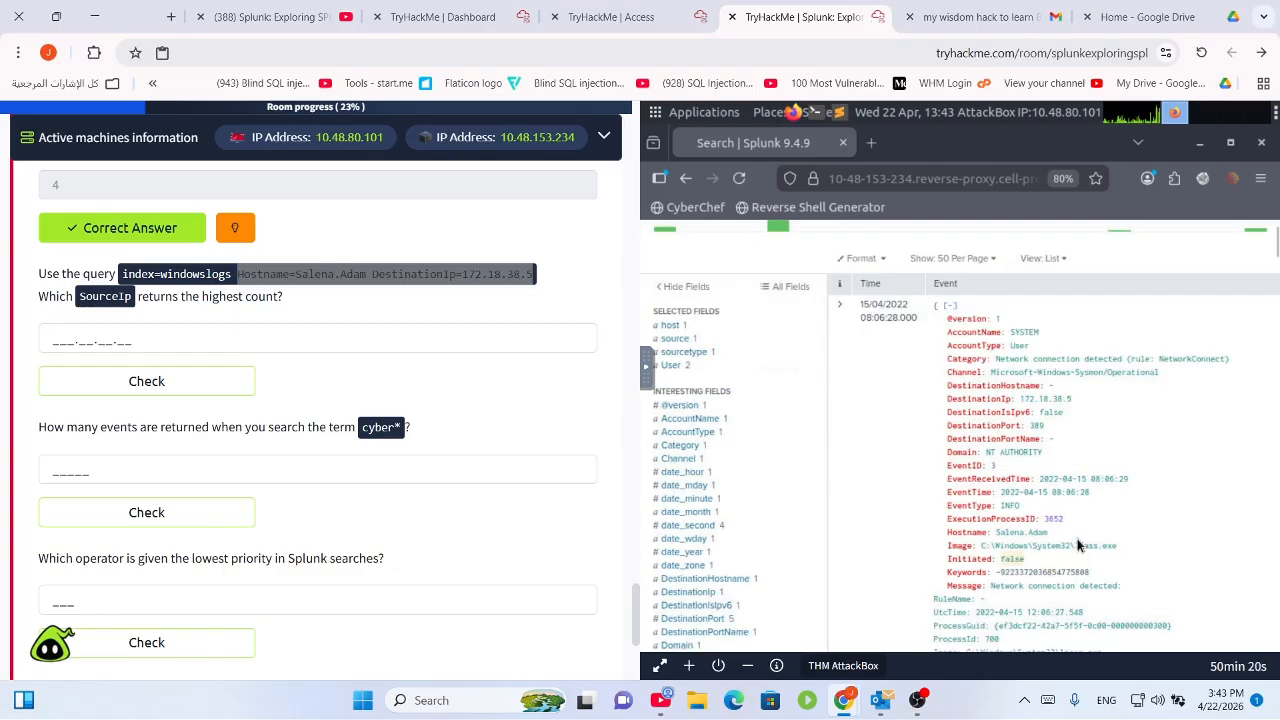
scroll(1078, 545, down, 5)
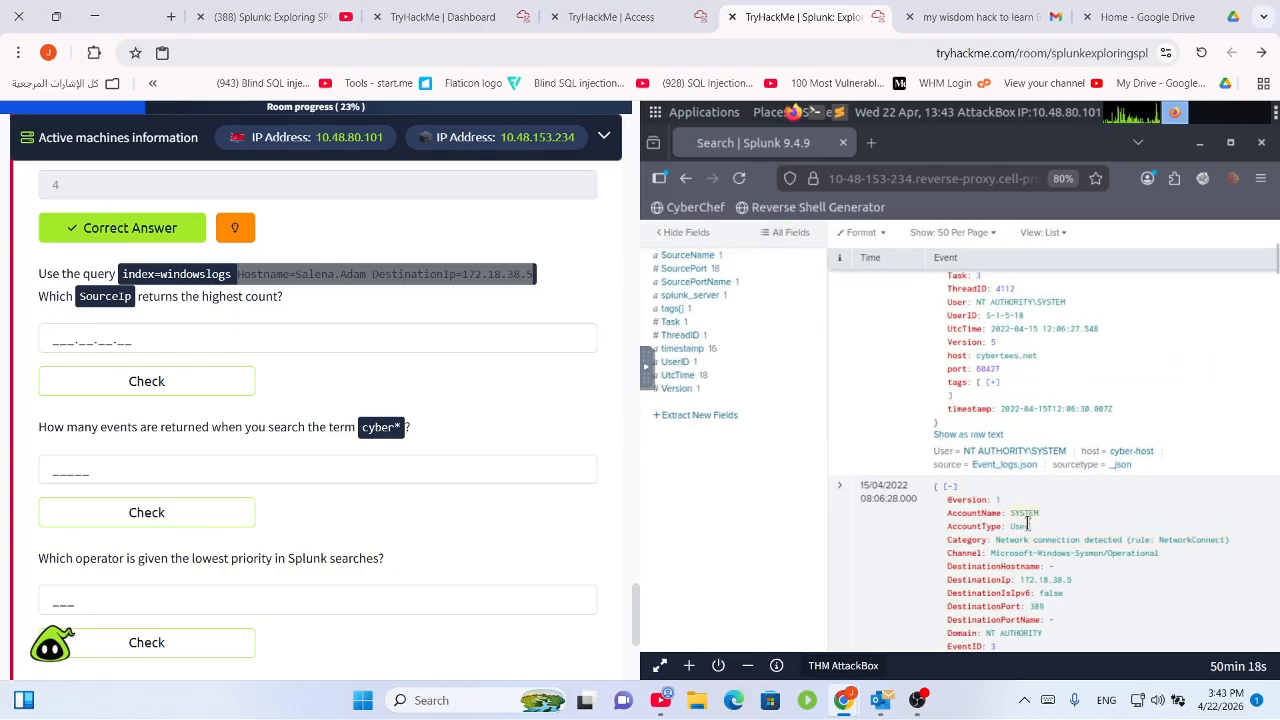
scroll(1026, 552, down, 5)
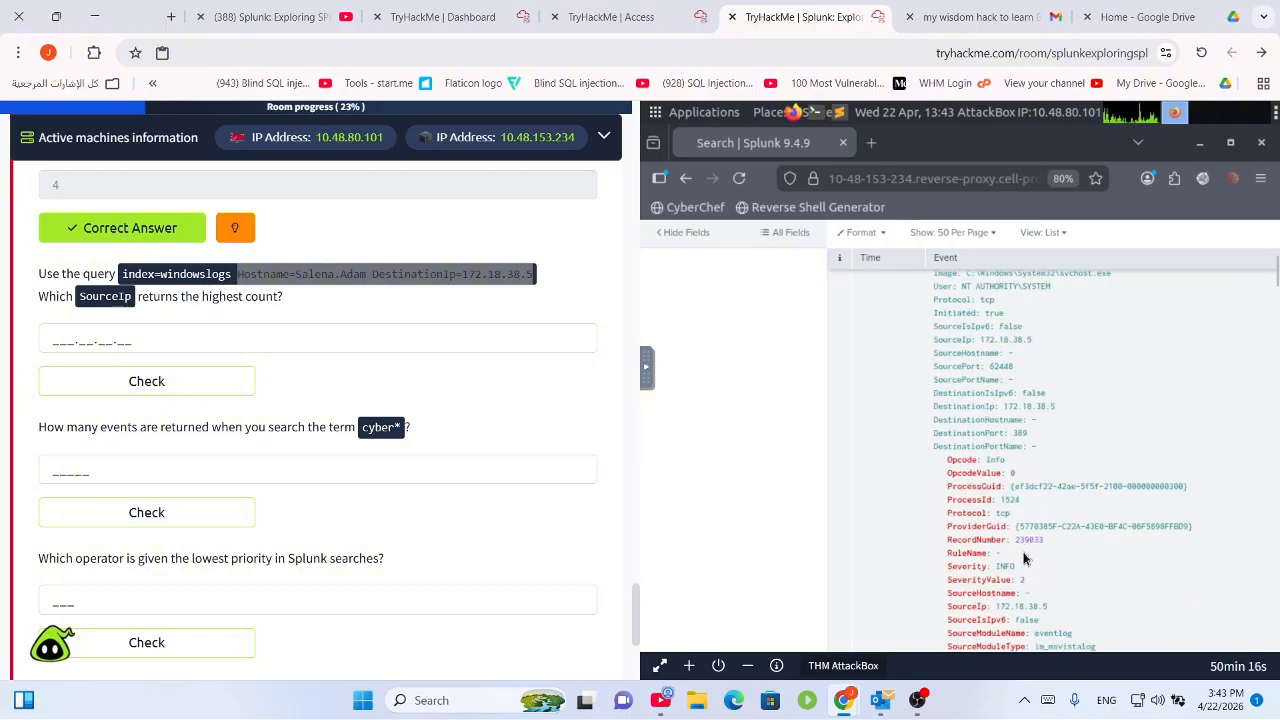
scroll(1022, 560, down, 5)
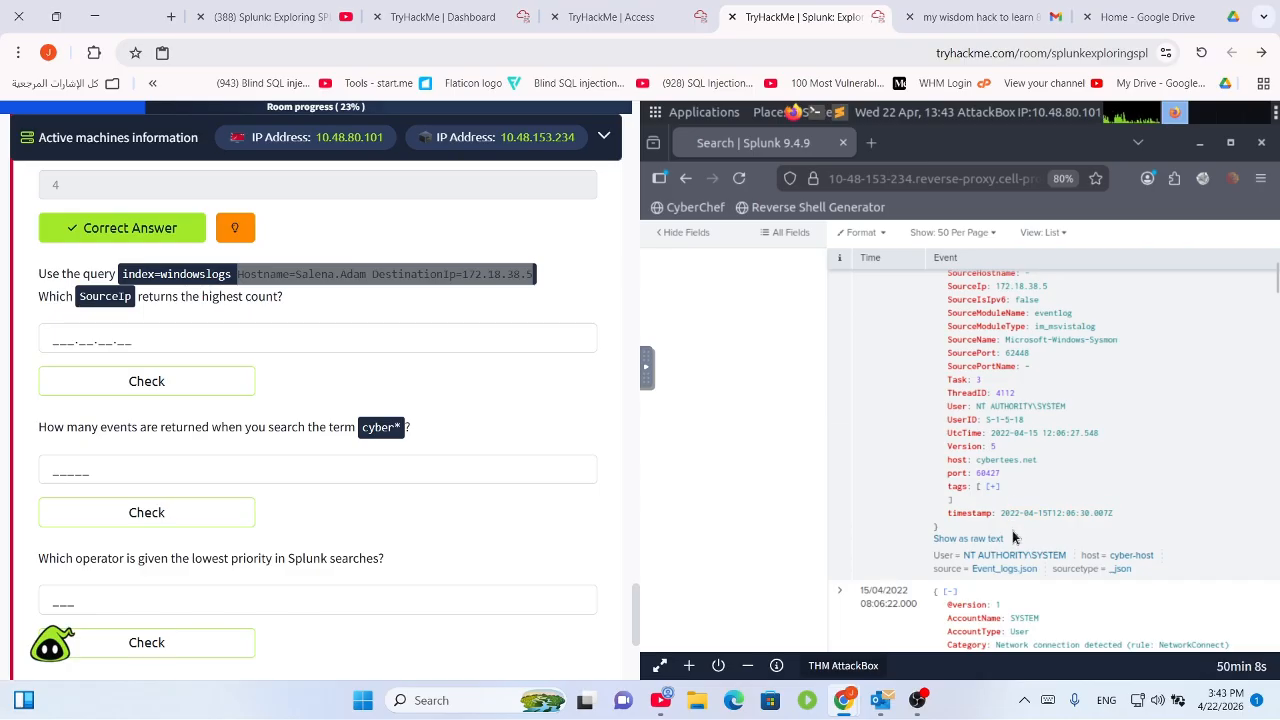
scroll(1013, 537, up, 3)
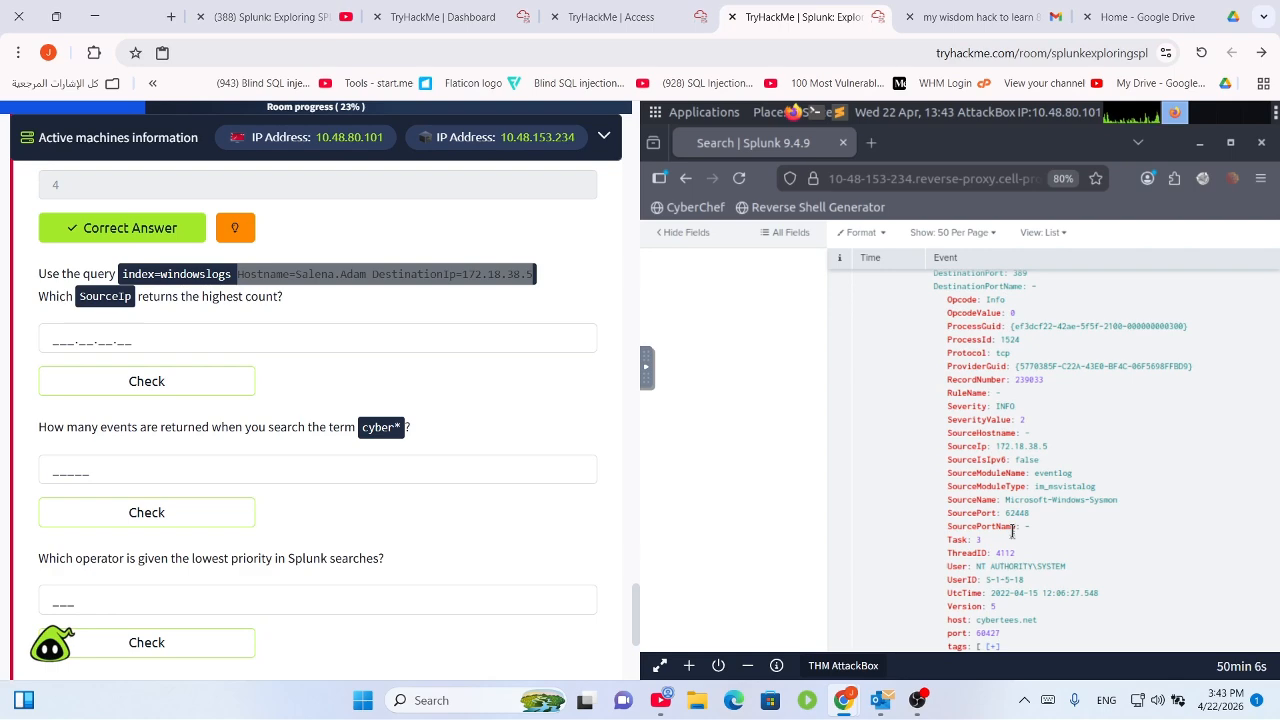
scroll(1030, 548, down, 5)
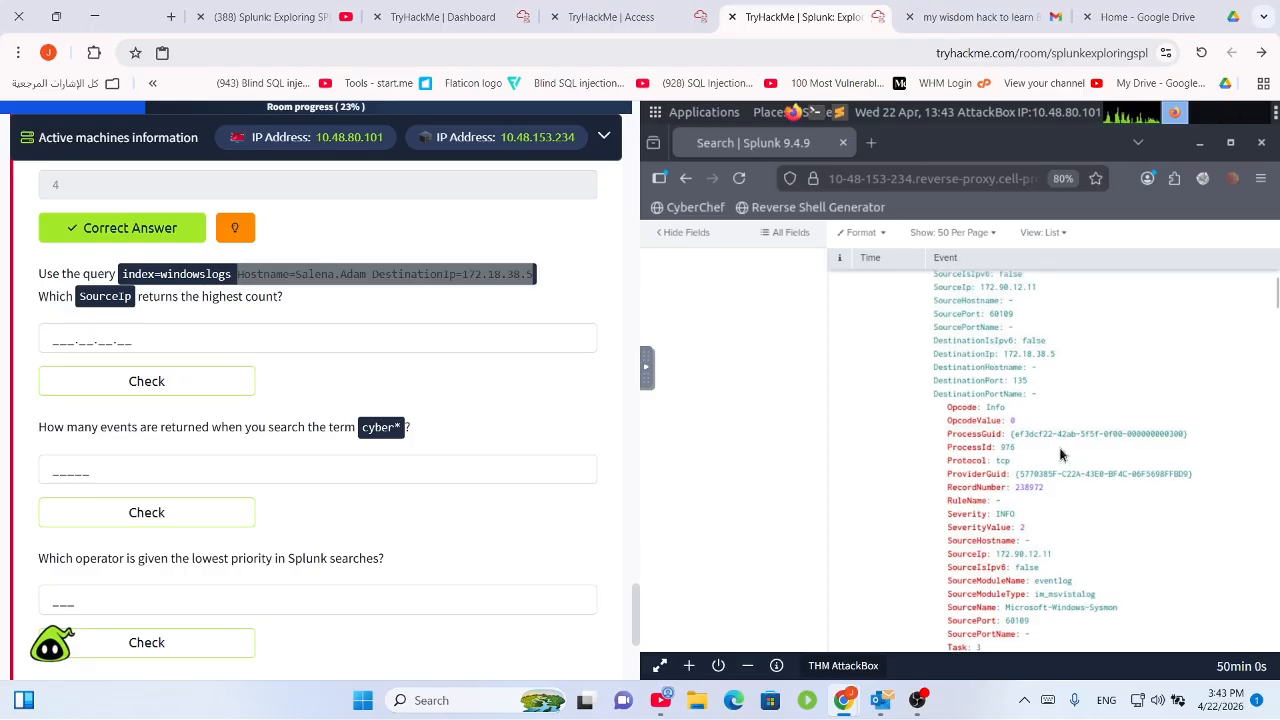
scroll(1060, 453, up, 4)
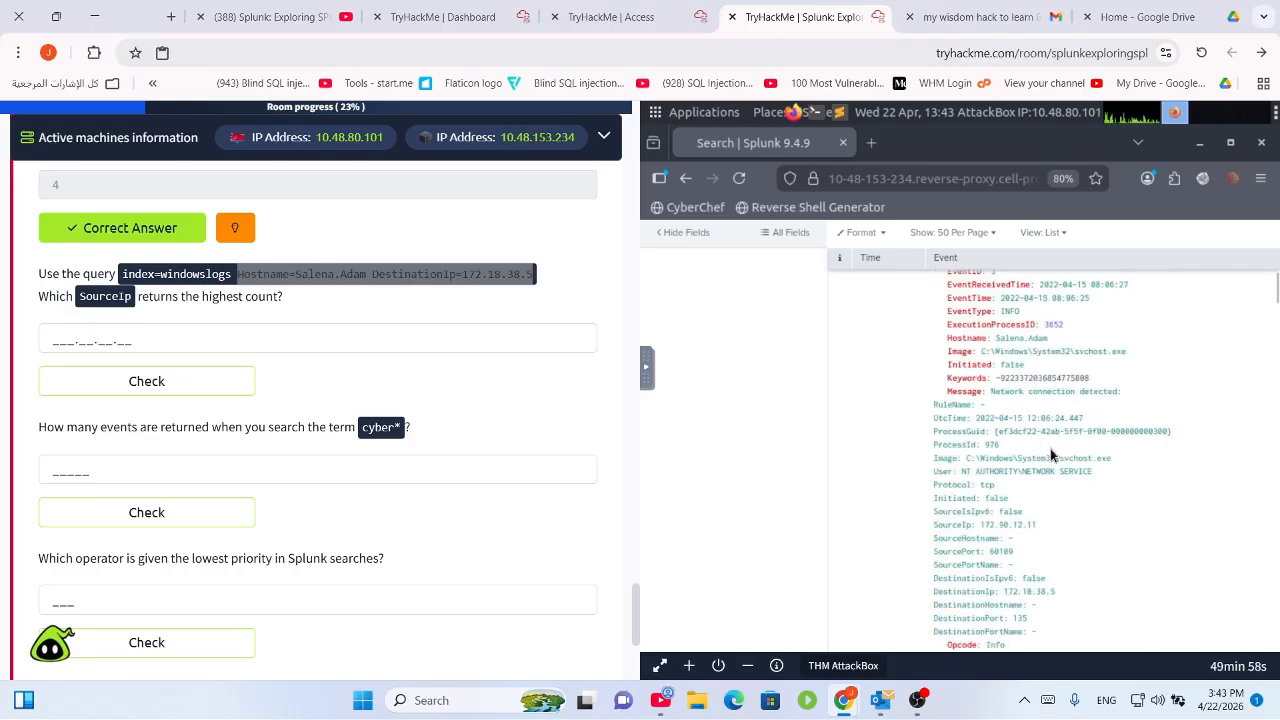
scroll(1030, 462, up, 5)
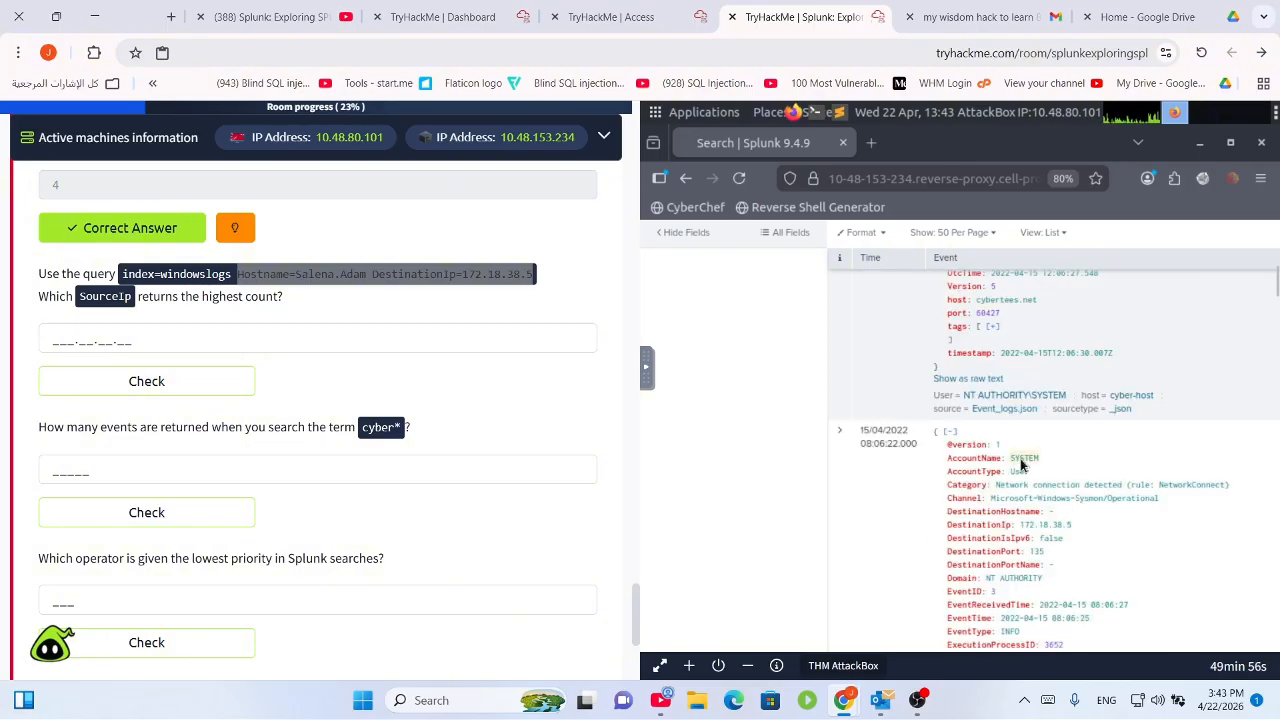
scroll(1021, 463, up, 15)
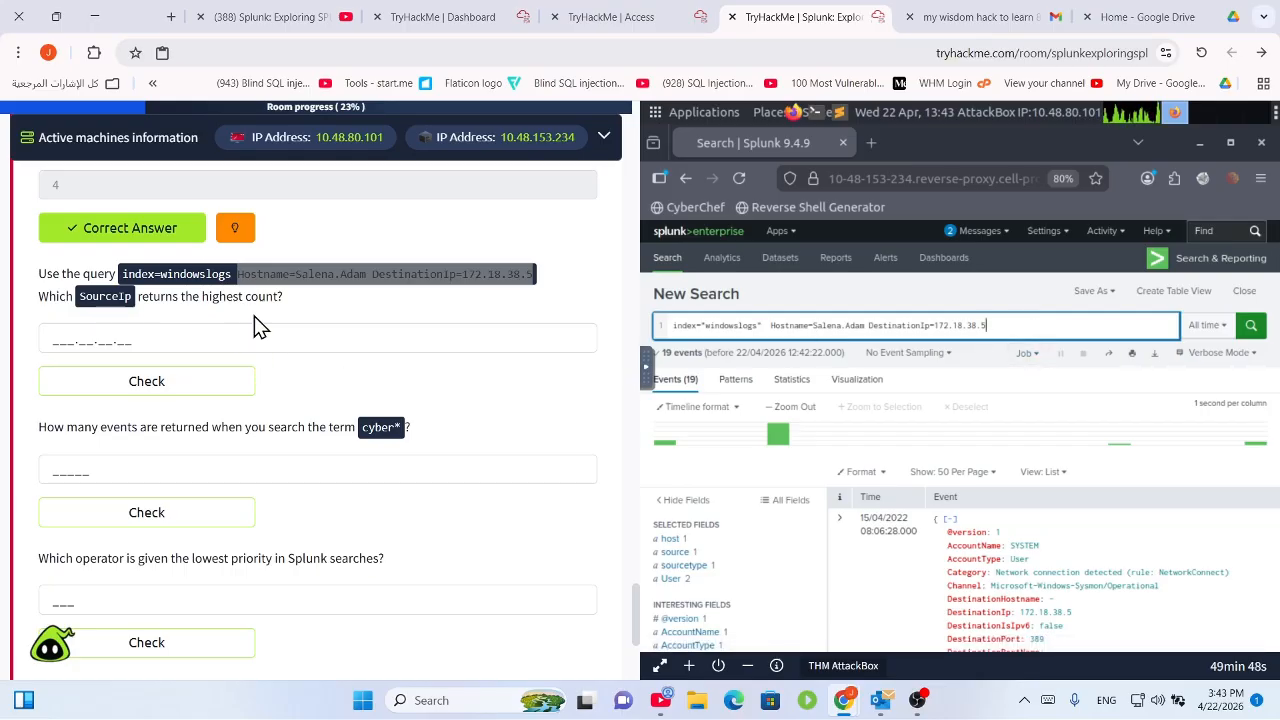
Review the SourceIp and cyber* questions in the TryHackMe task.
click(348, 319)
drag(291, 307, 14, 290)
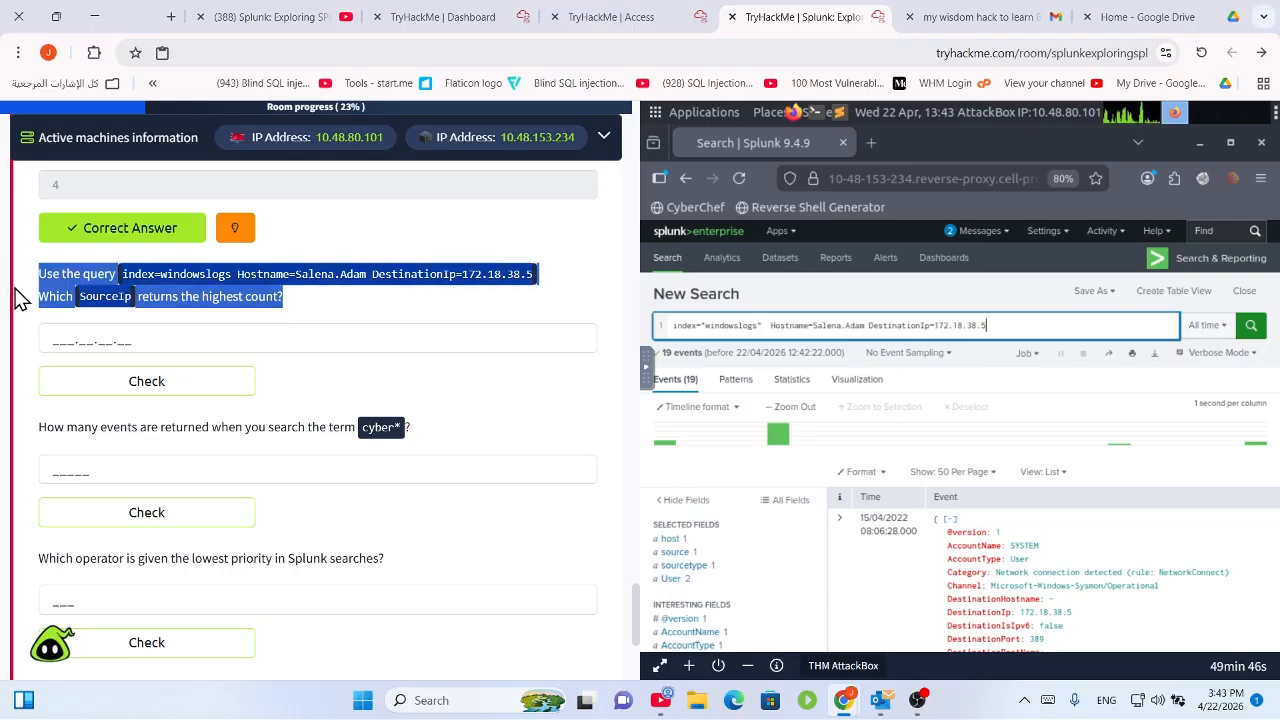
click(131, 341)
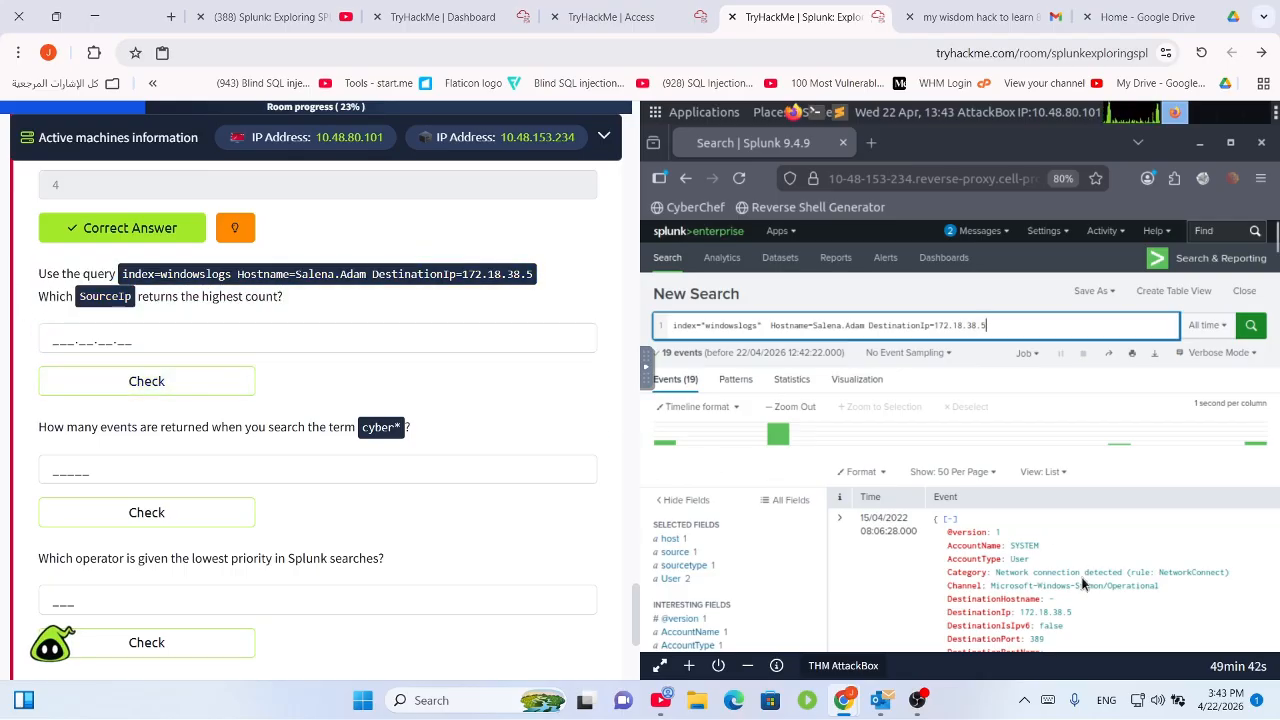
scroll(1082, 575, down, 2)
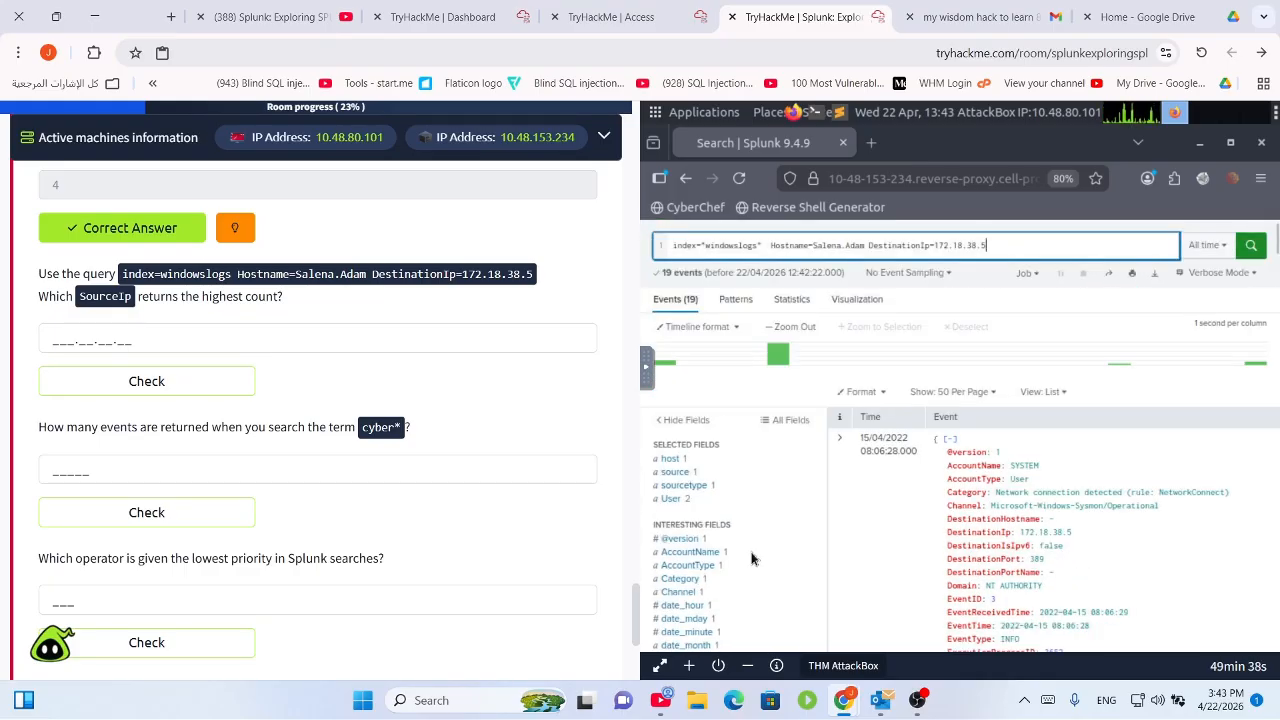
click(338, 340)
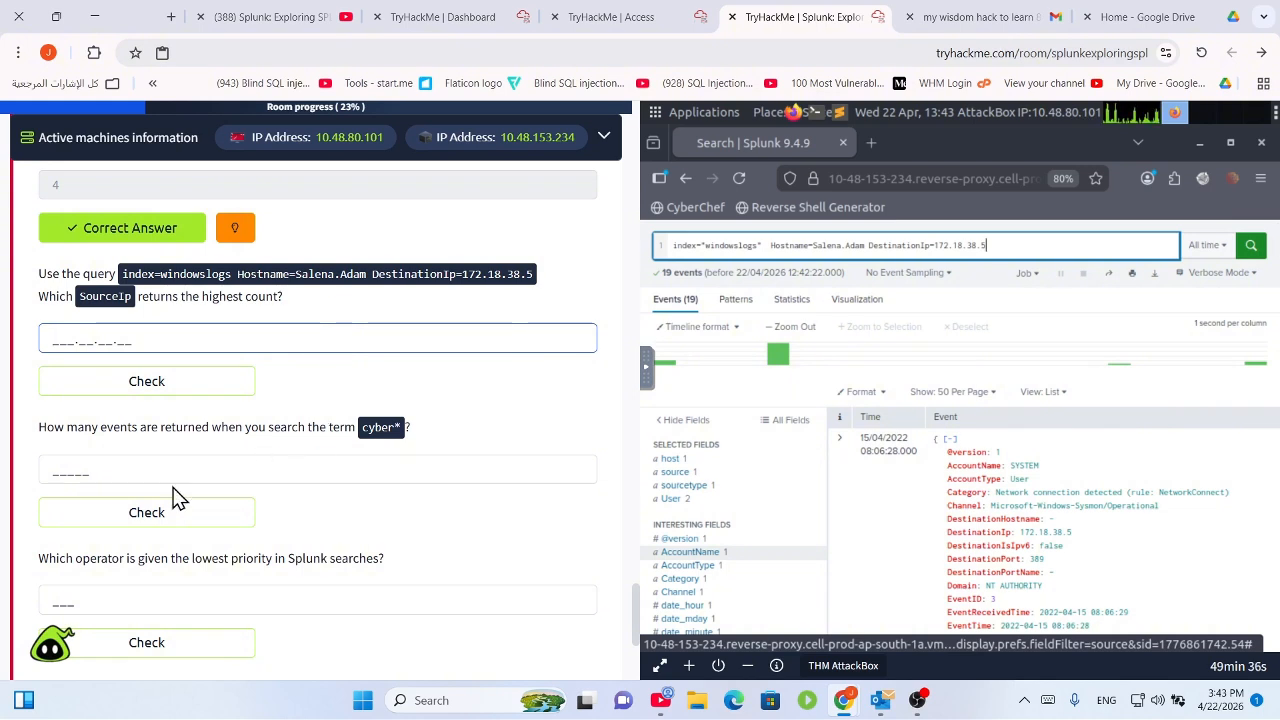
drag(51, 421, 432, 432)
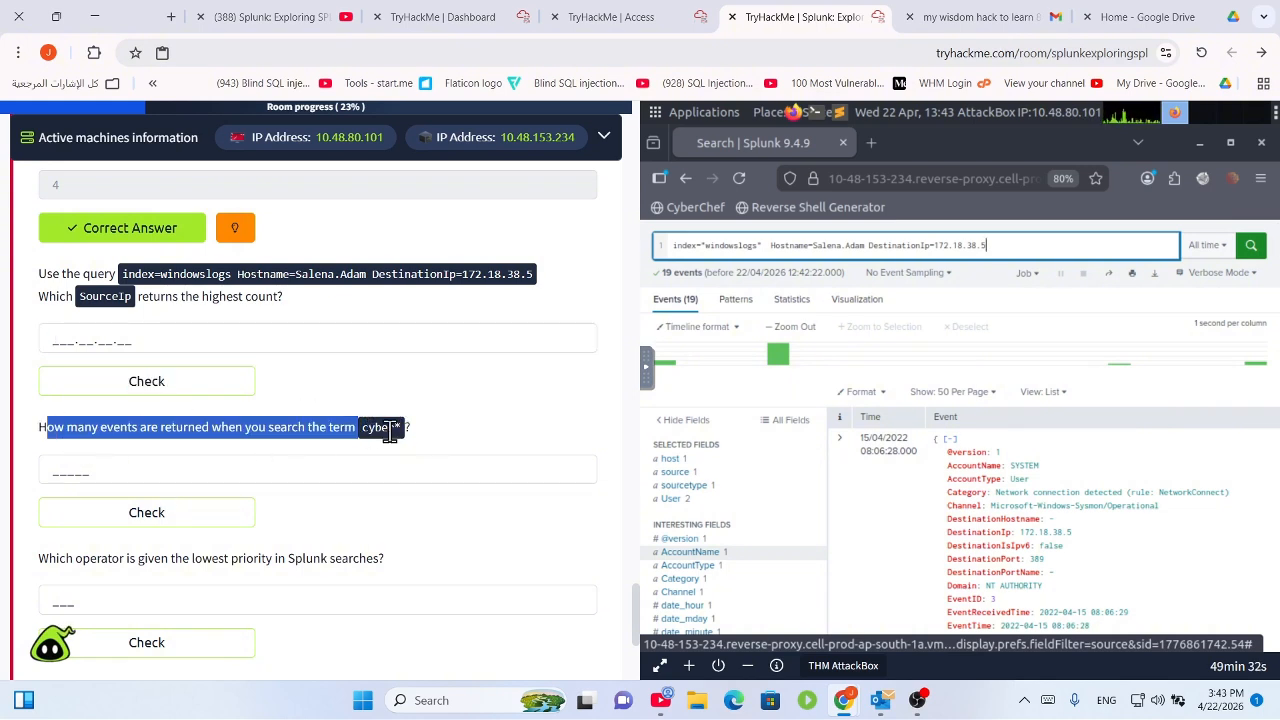
Replace the hostname and destination IP filters with cyber* and run the windowslogs search.
click(1102, 295)
click(1064, 251)
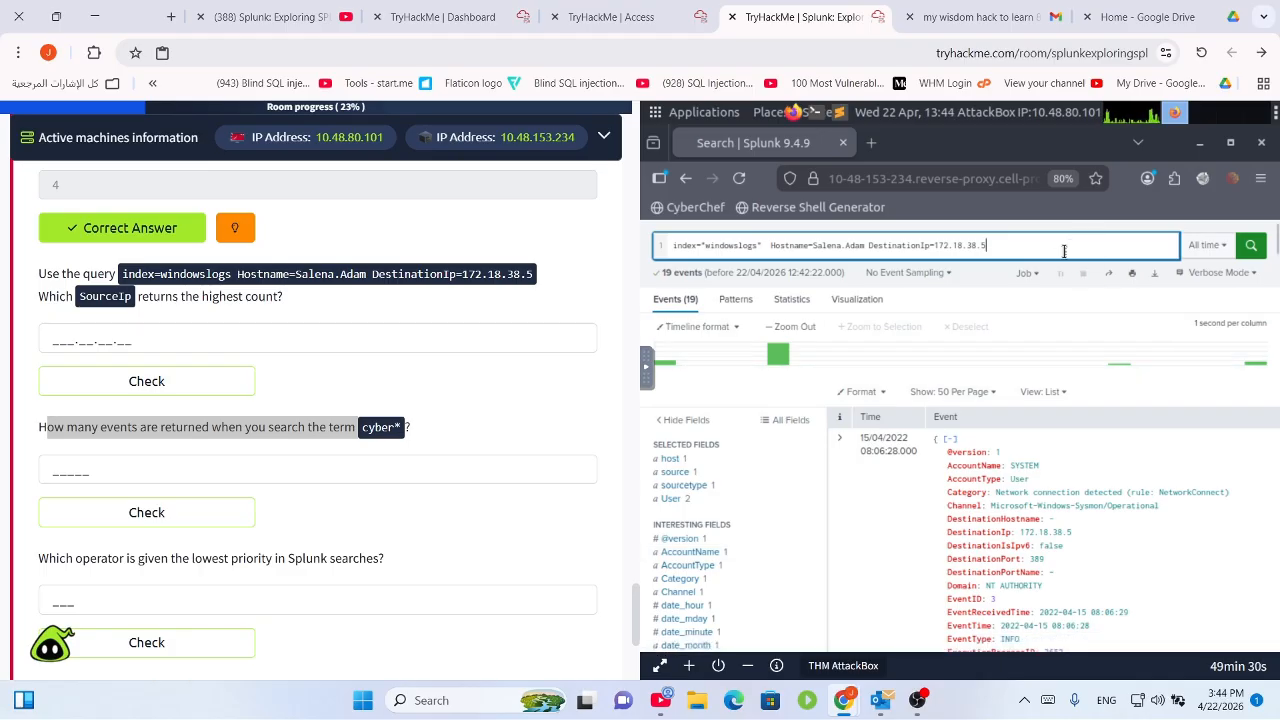
shift+click(769, 246)
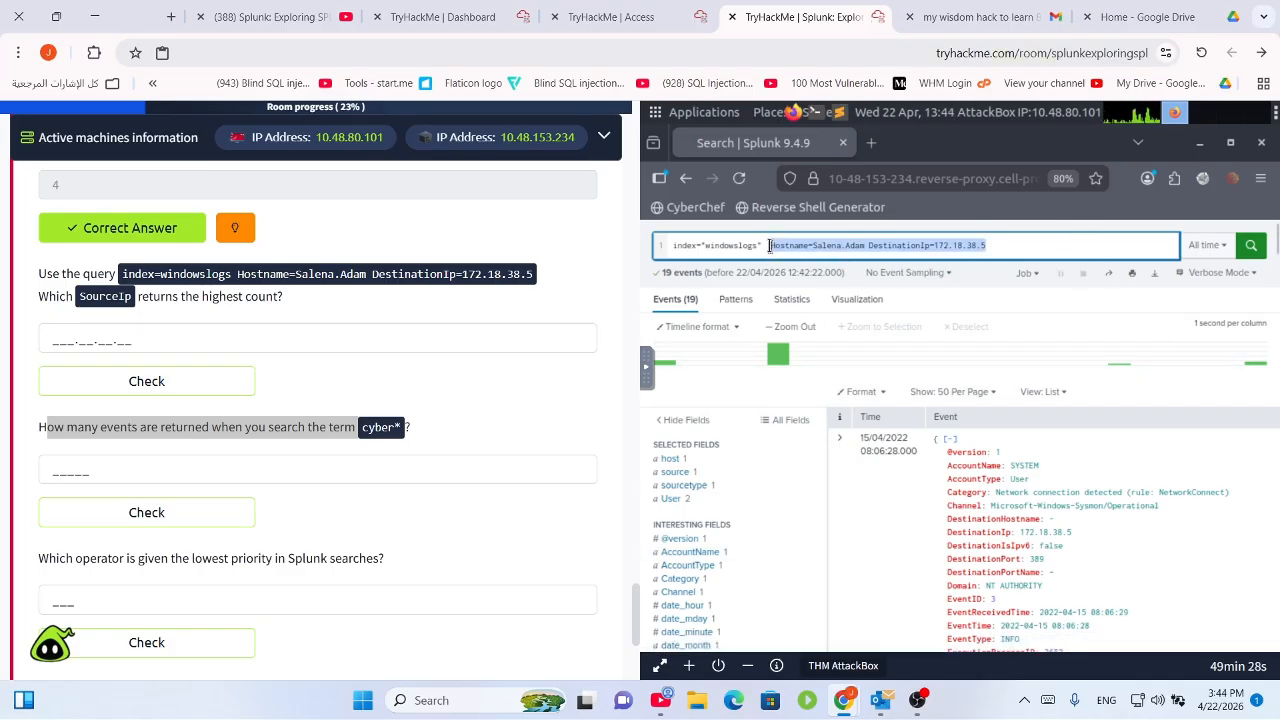
key(BackSpace)
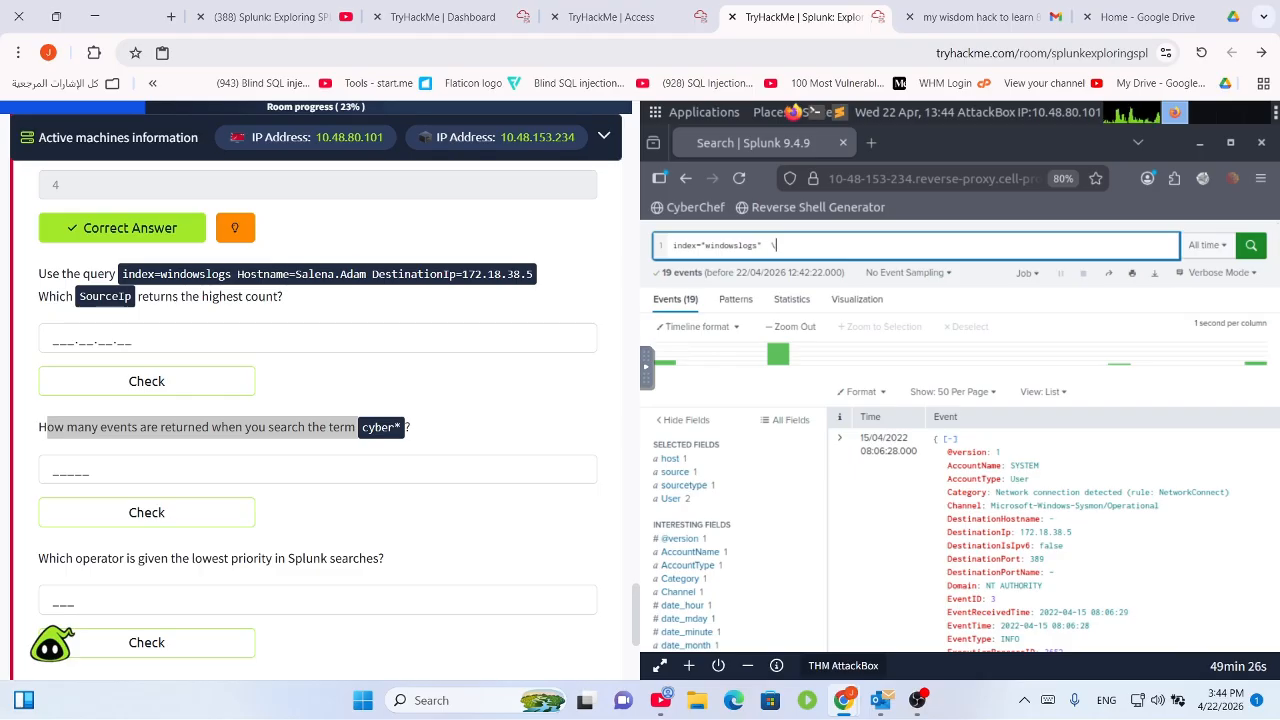
text(c)
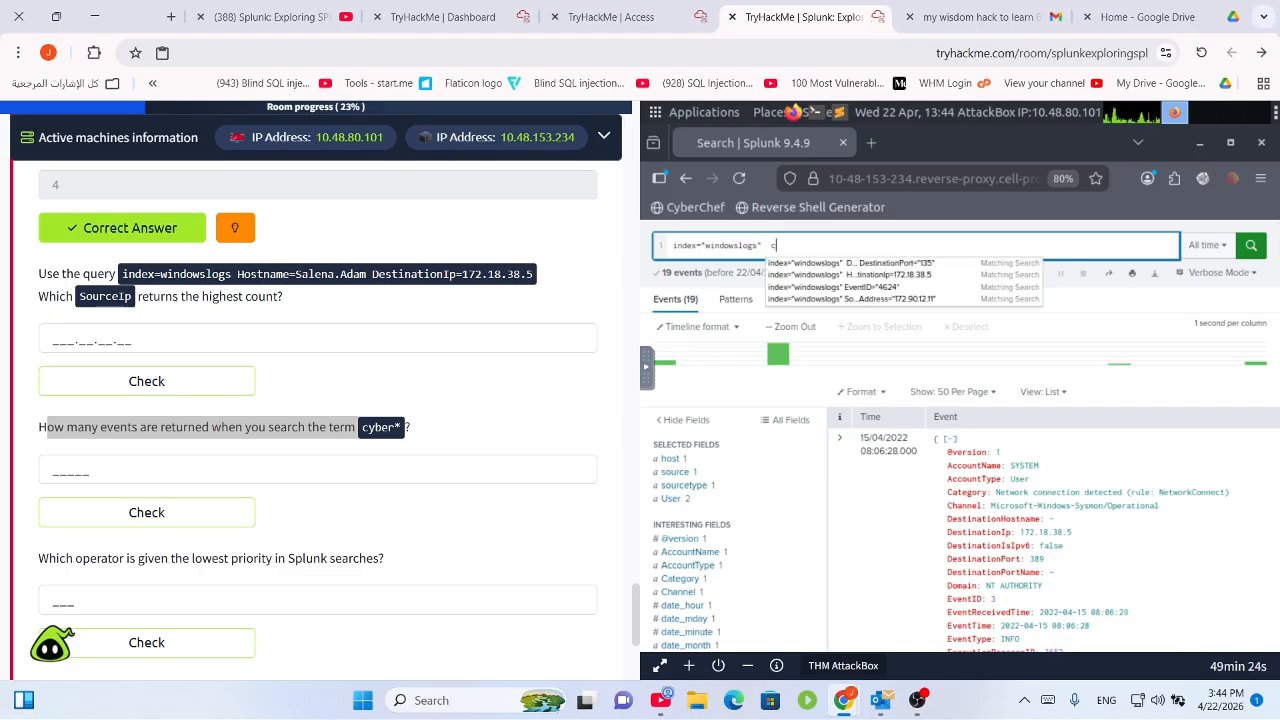
text(e)
key(BackSpace)
text(yber*)
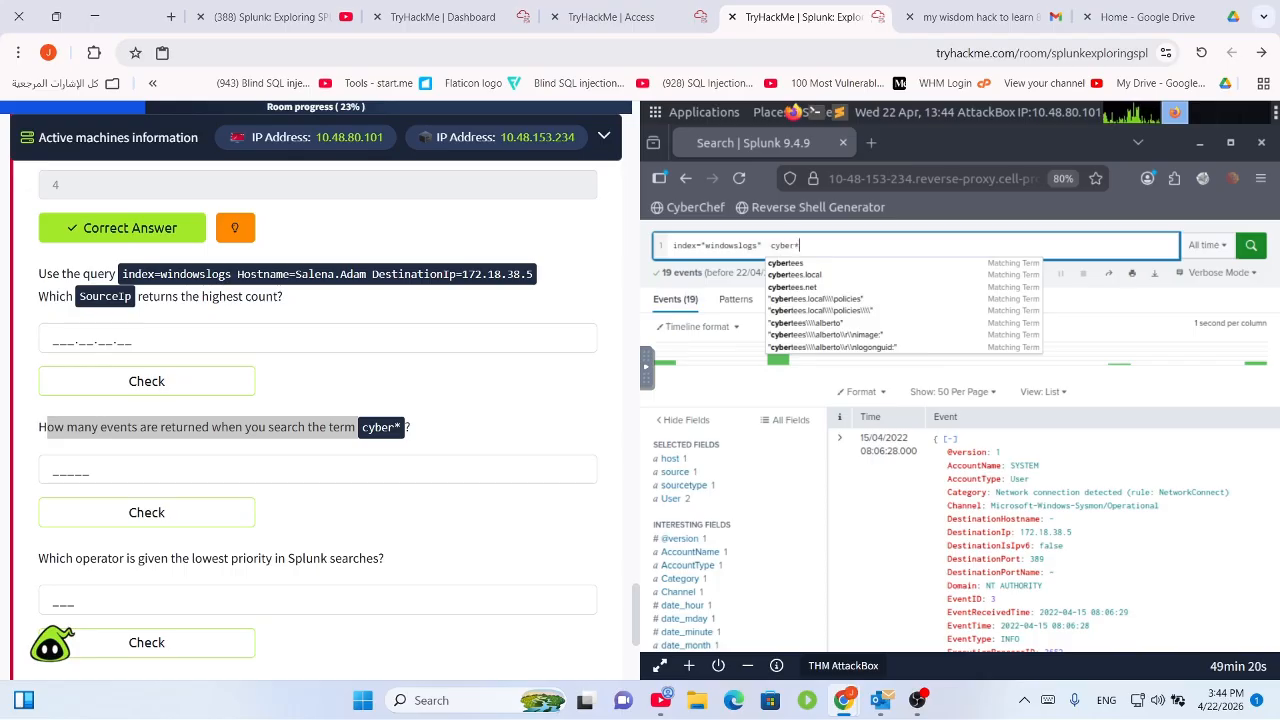
key(Return)
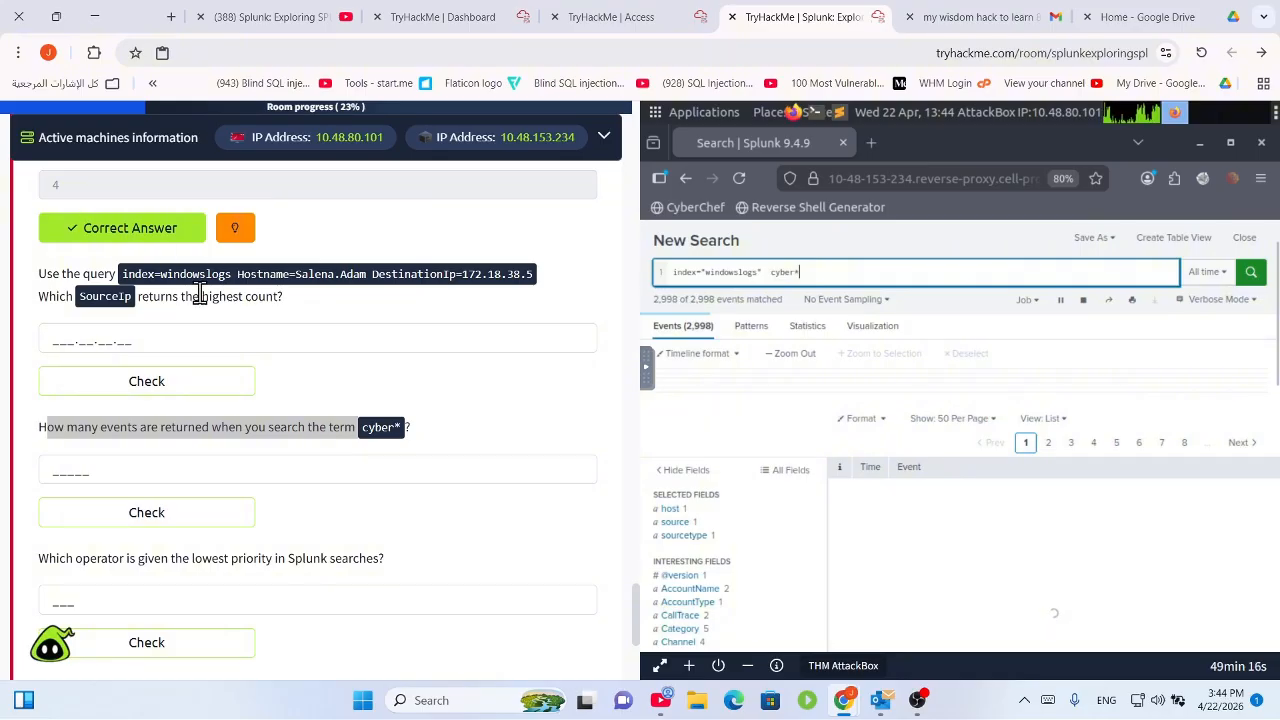
Submit 12256 as the event count for the cyber* search.
click(152, 477)
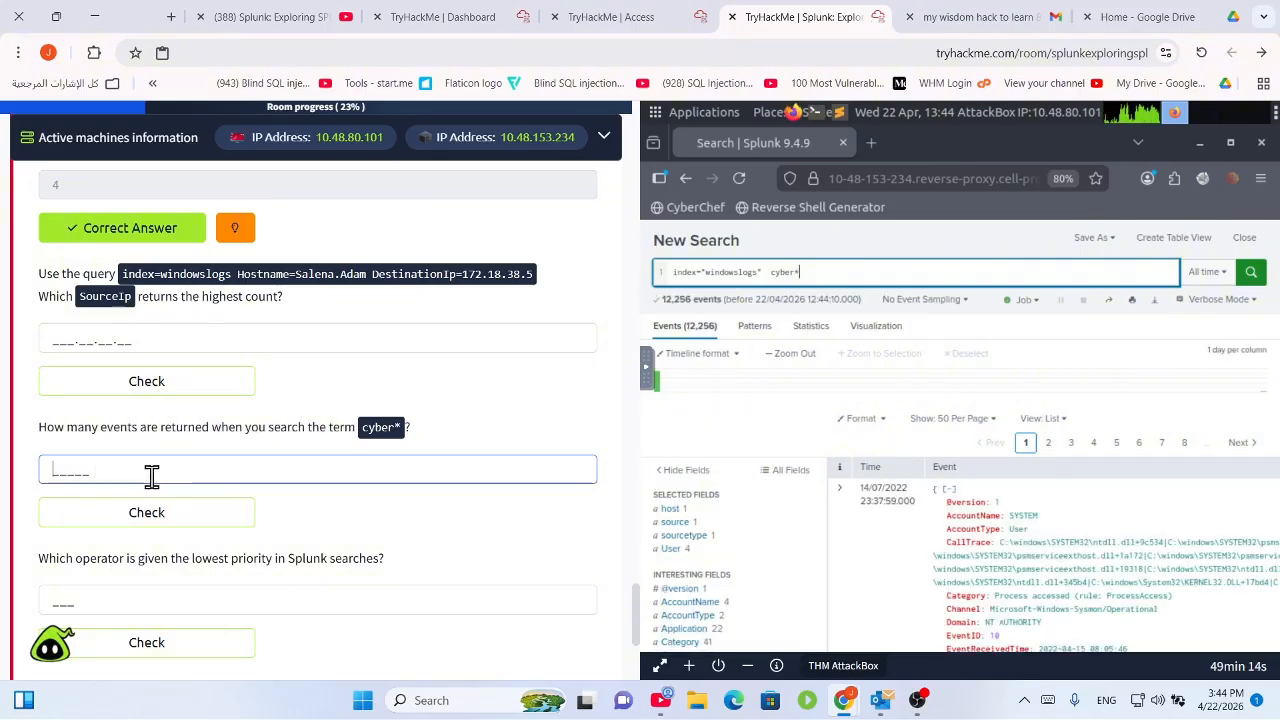
text(2)
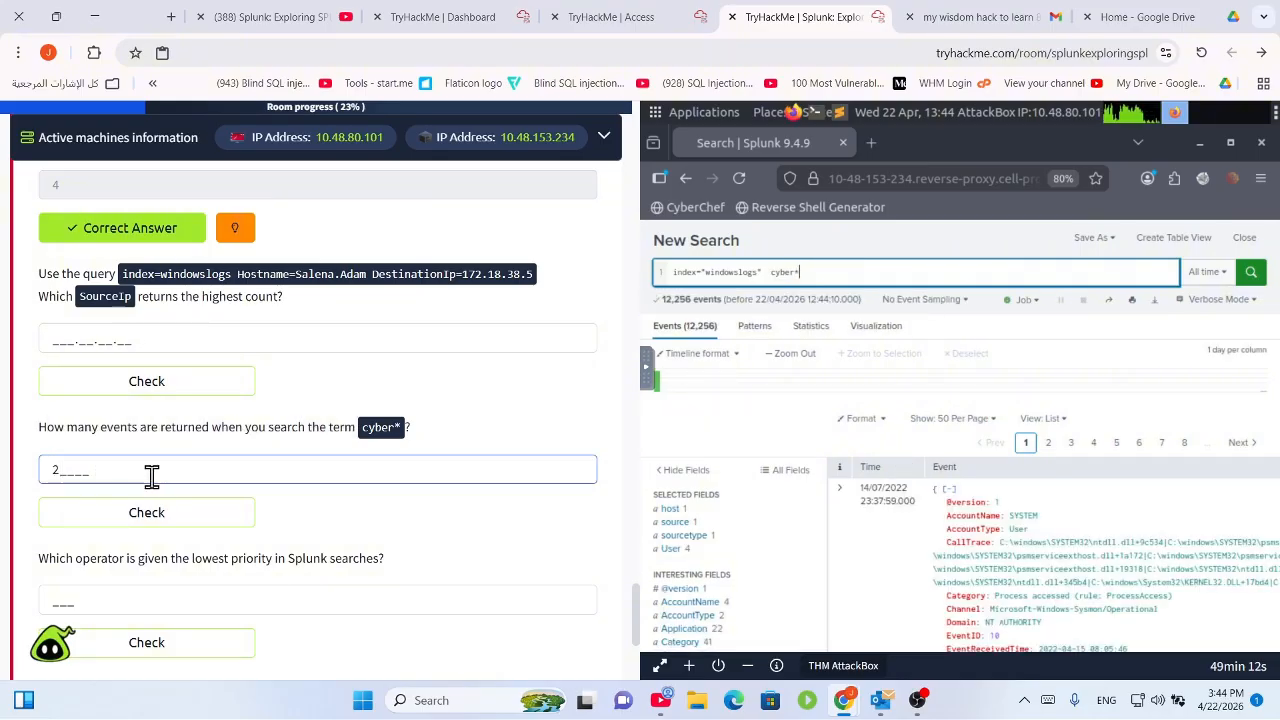
key(BackSpace)
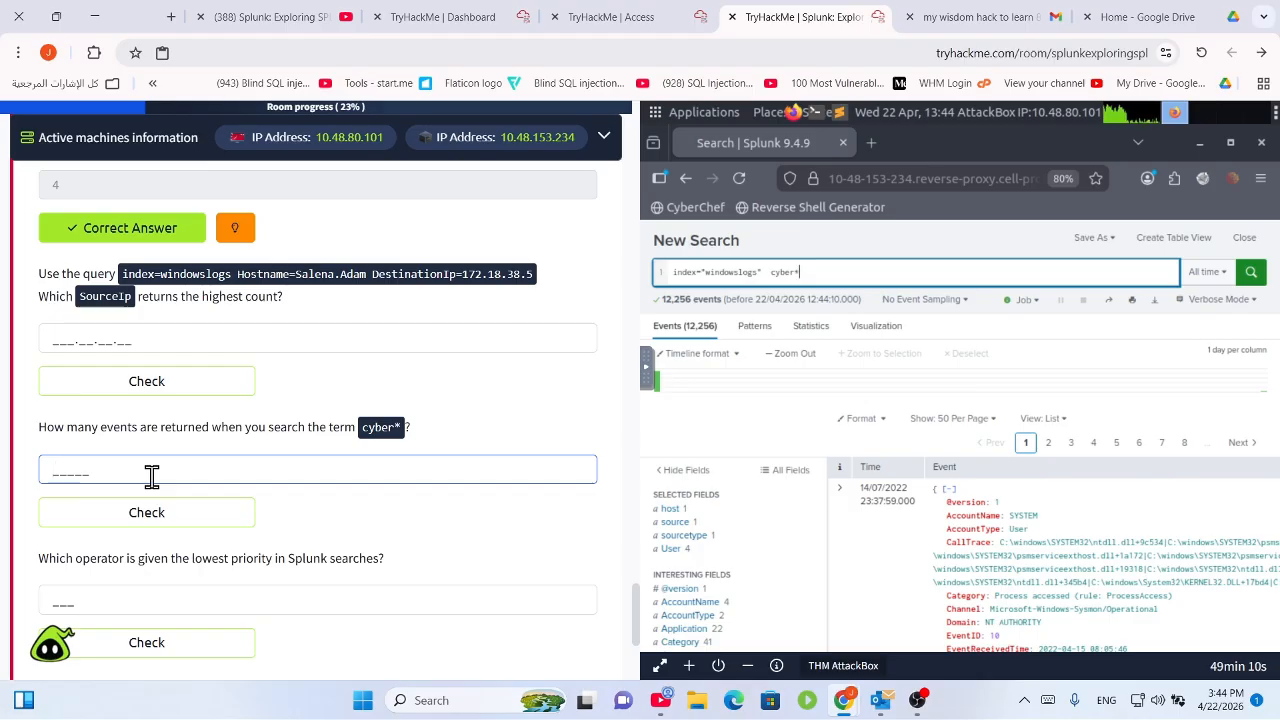
text(12)
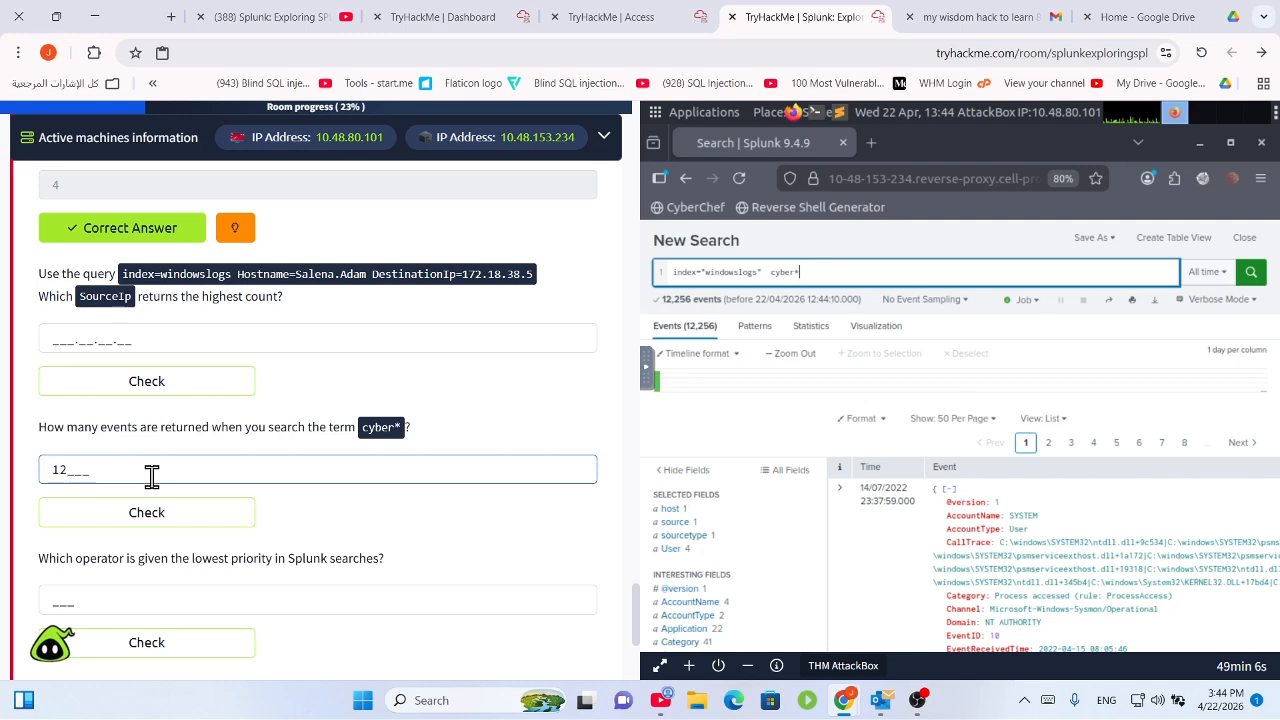
text(256)
key(Return)
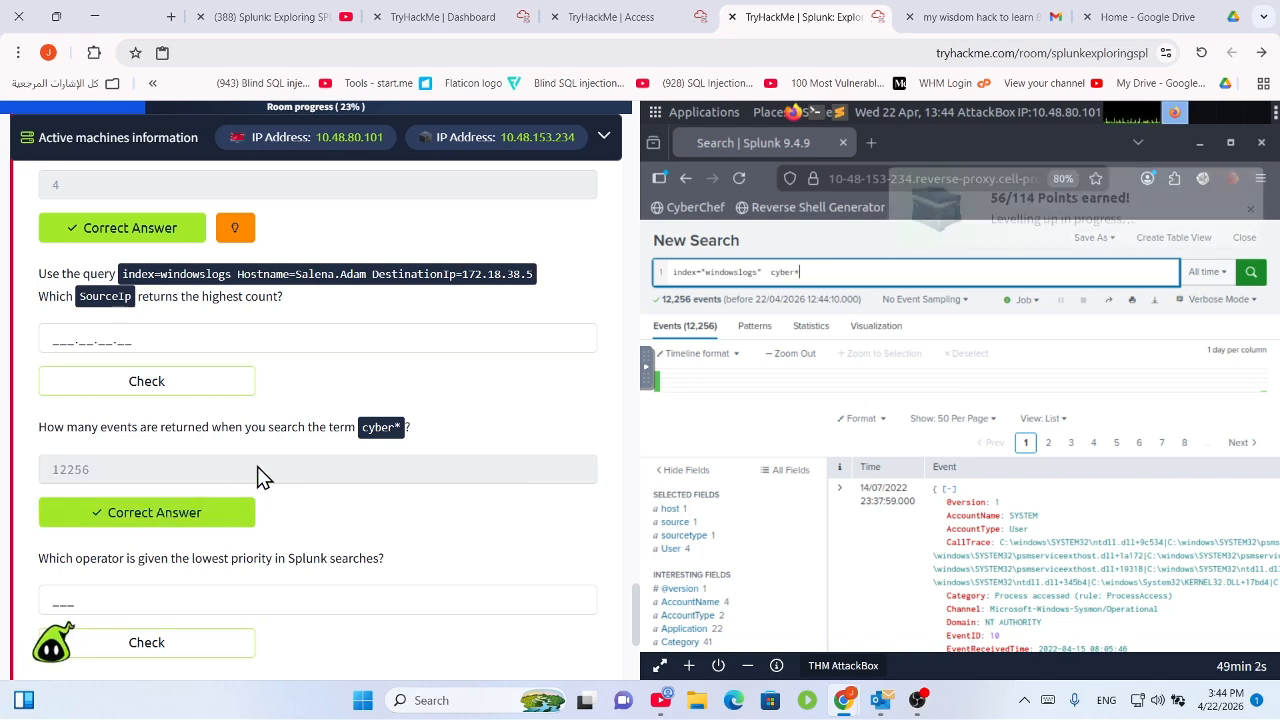
scroll(280, 470, down, 2)
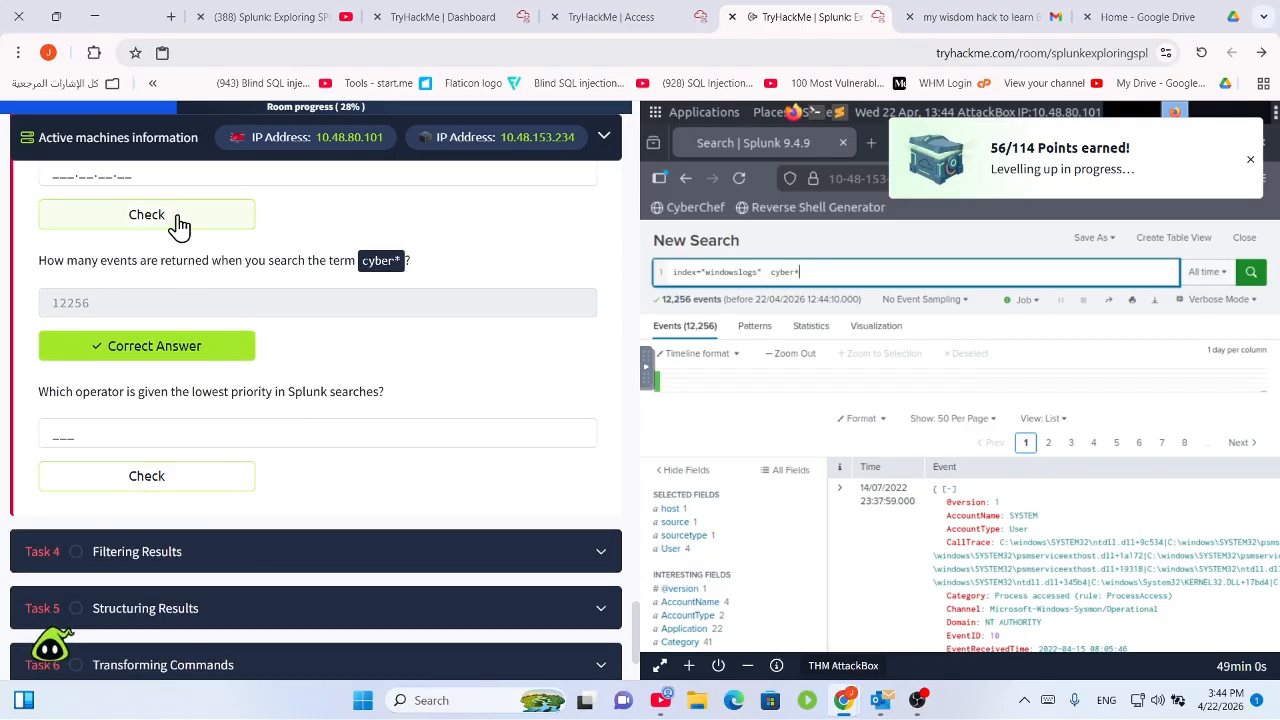
scroll(179, 227, up, 1)
click(169, 255)
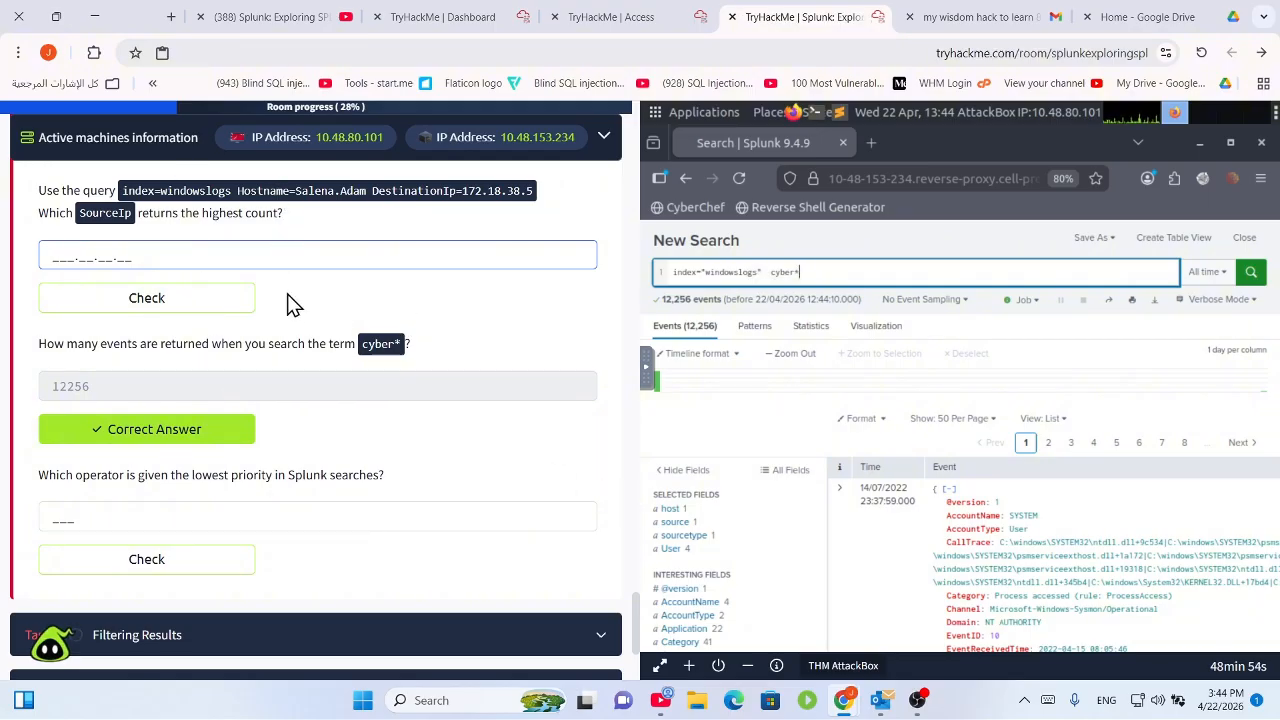
scroll(300, 450, down, 1)
scroll(300, 522, down, 1)
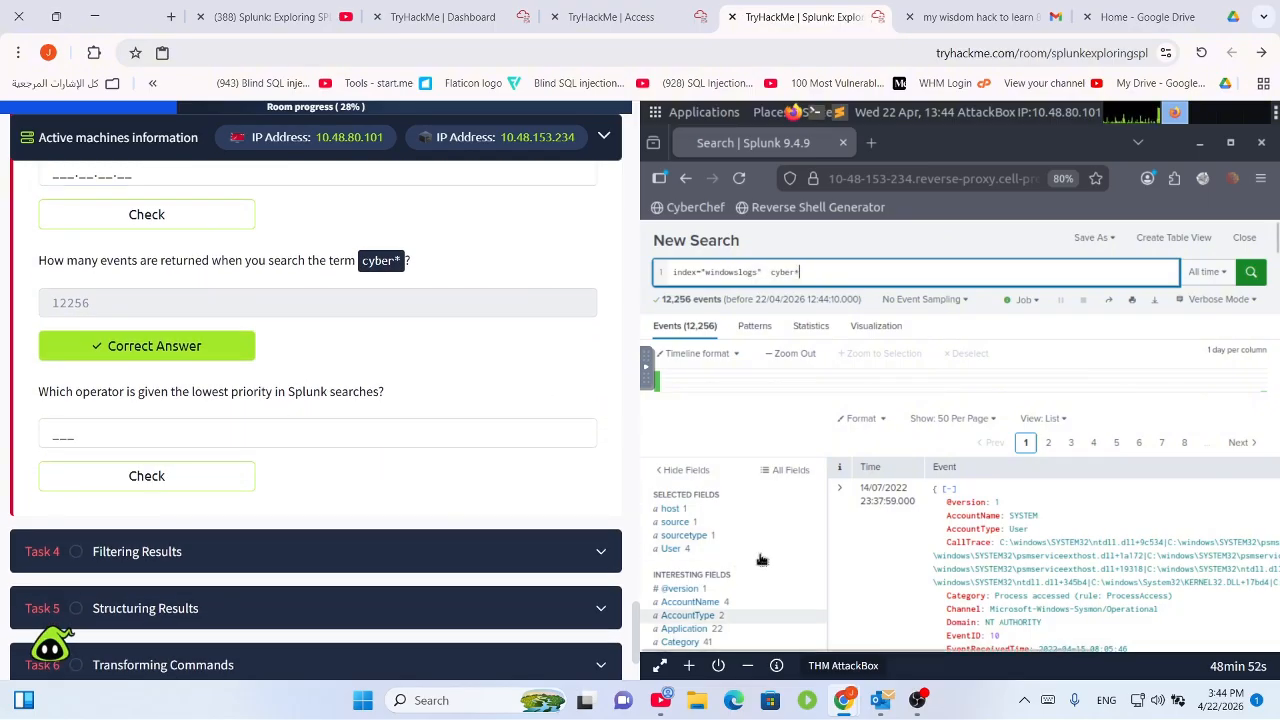
click(305, 436)
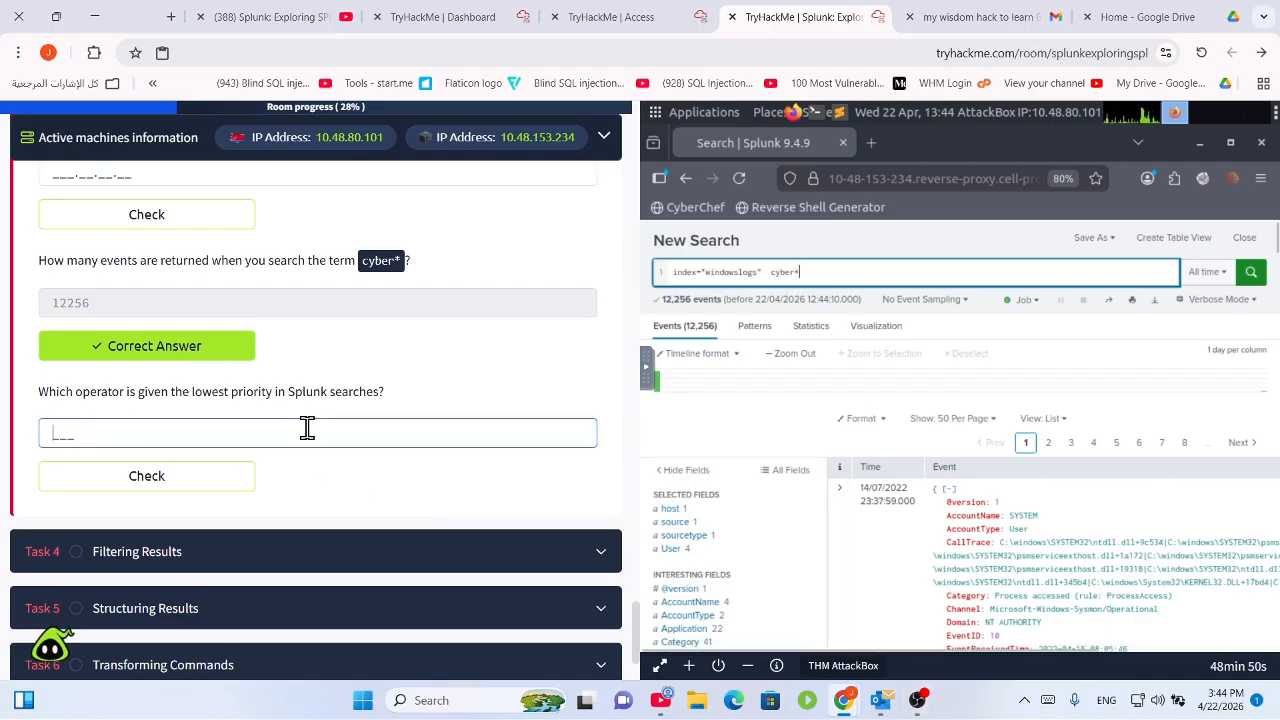
scroll(300, 416, up, 2)
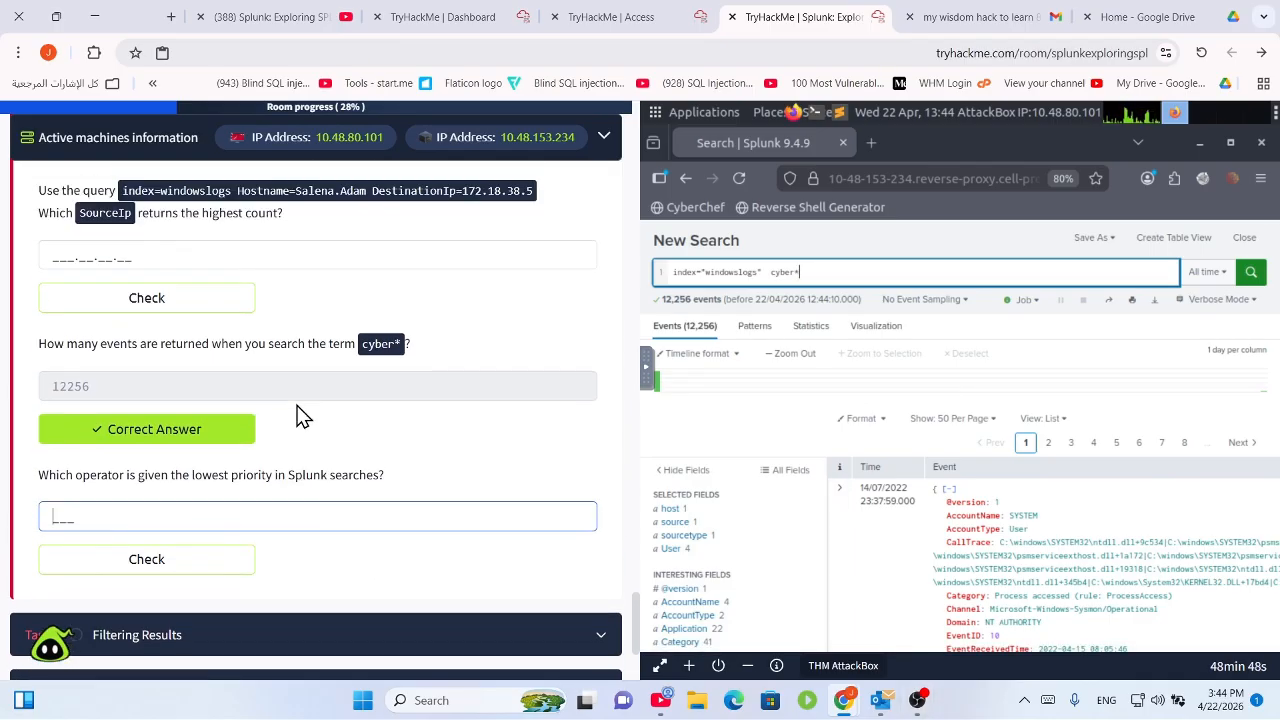
click(918, 700)
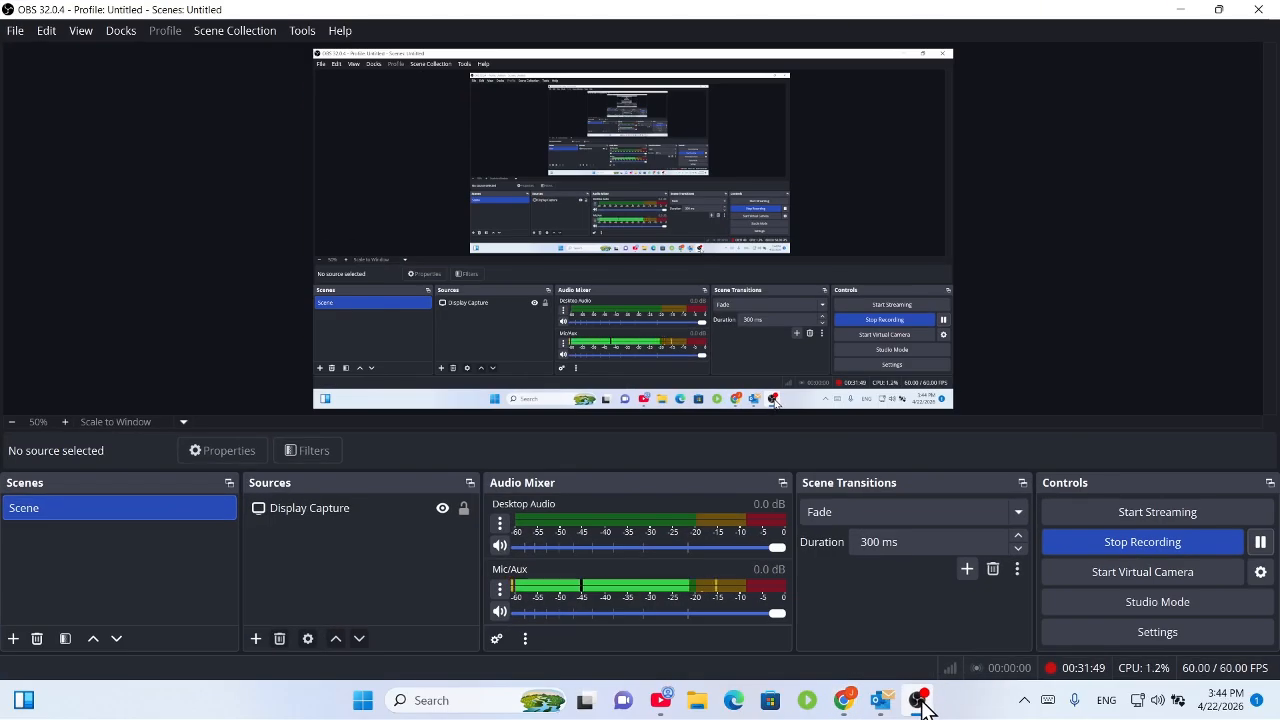
click(918, 700)
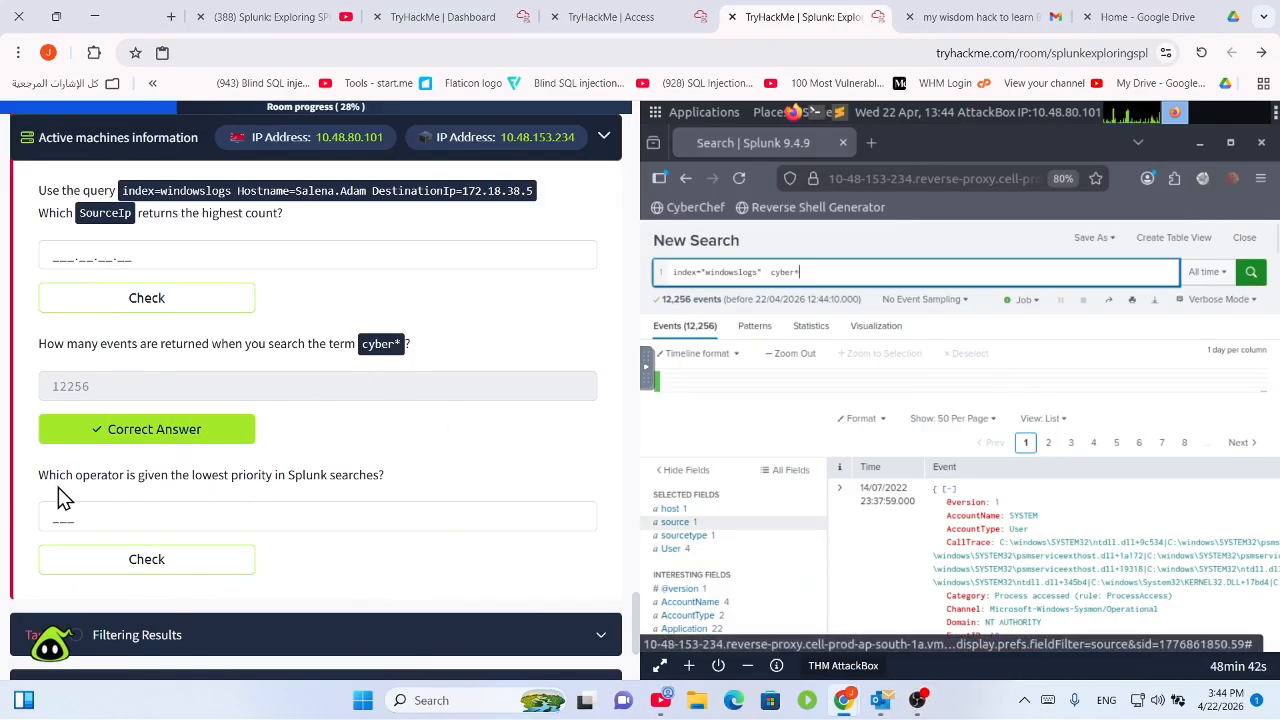
drag(84, 475, 398, 477)
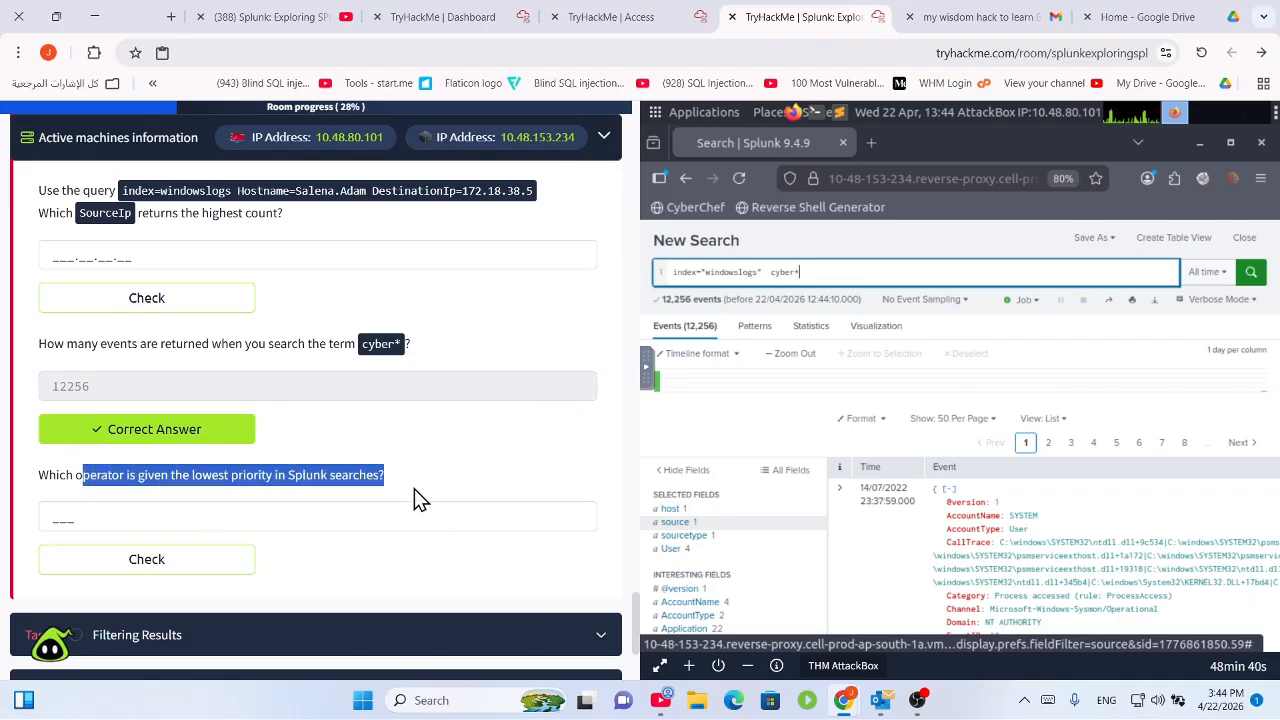
click(354, 486)
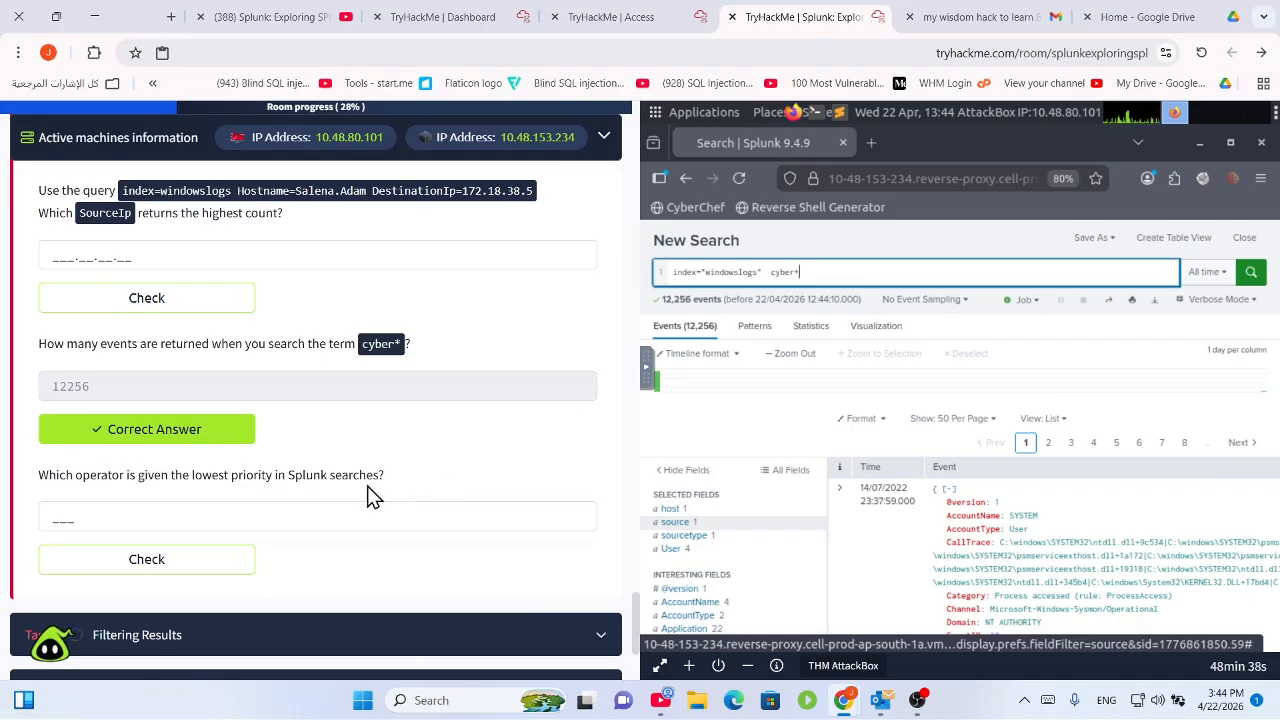
drag(382, 476, 170, 474)
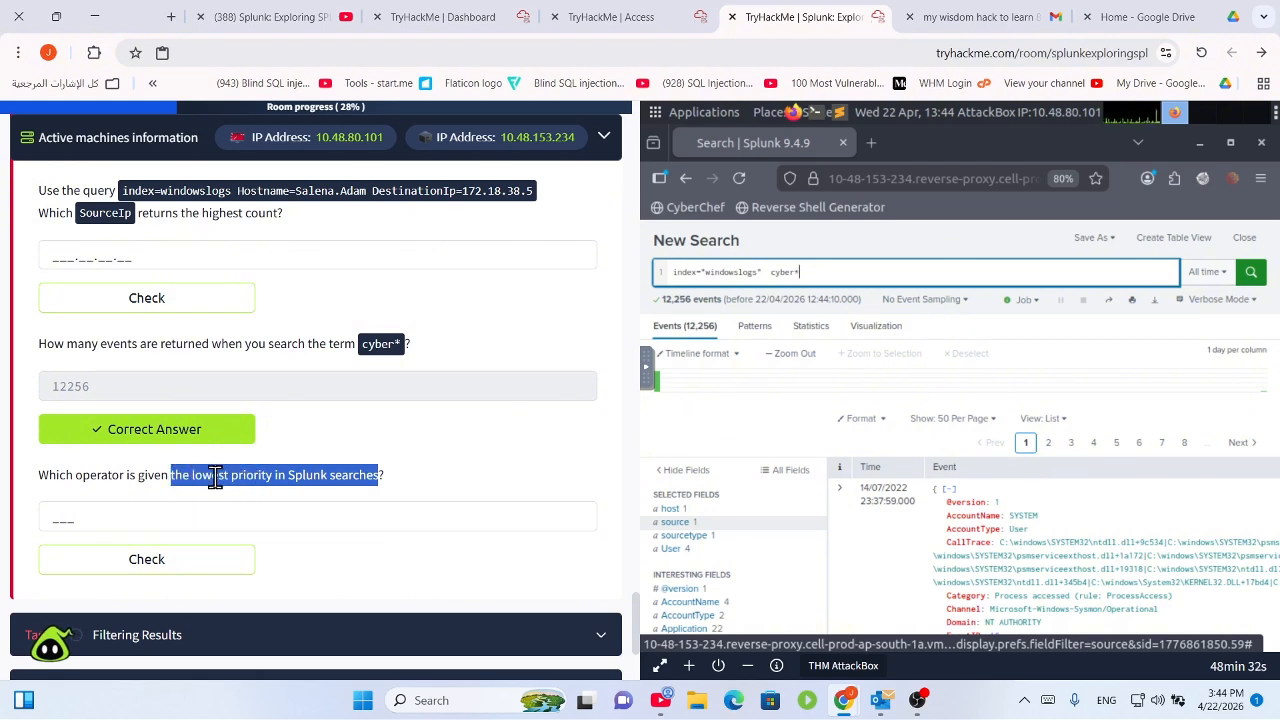
click(216, 477)
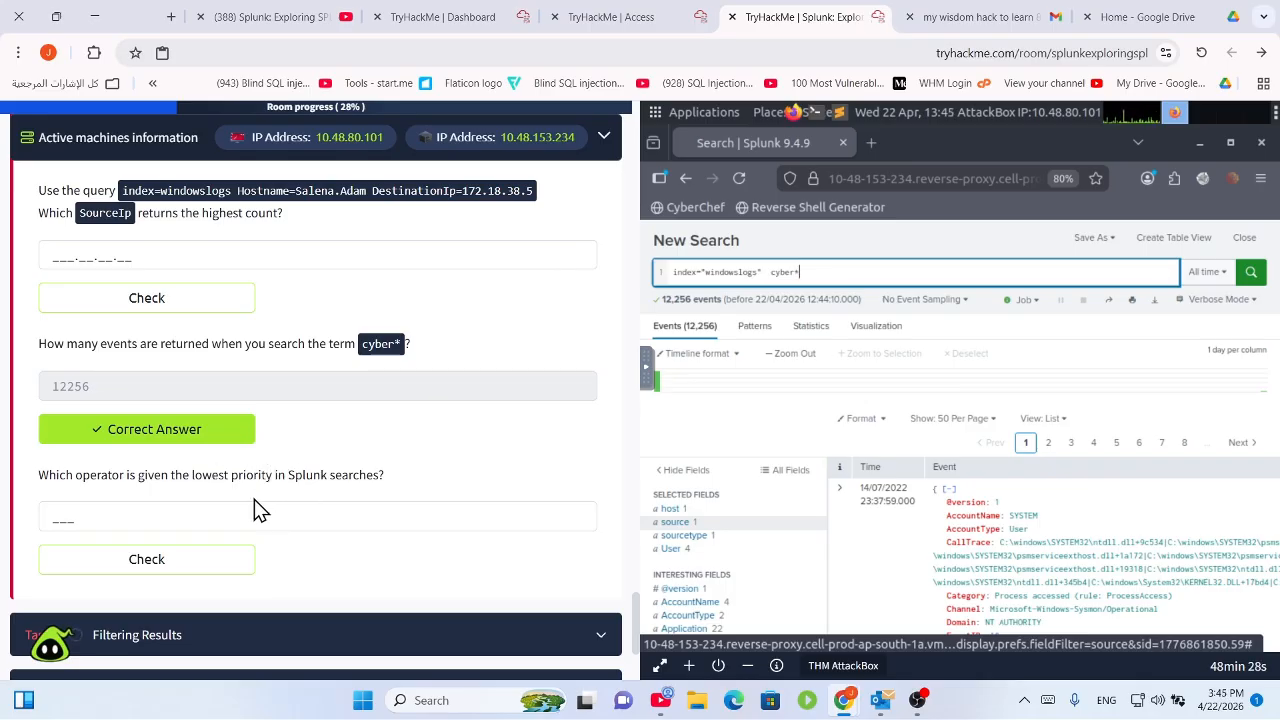
click(306, 514)
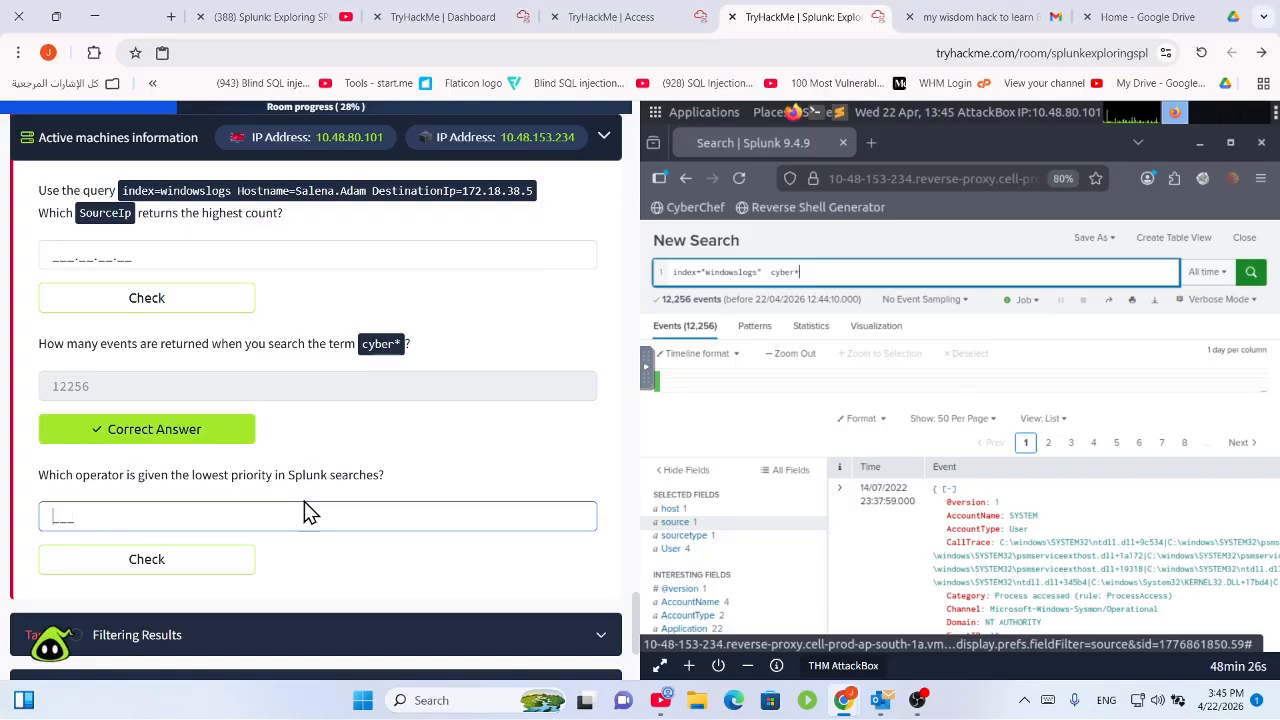
scroll(318, 416, up, 5)
scroll(318, 416, up, 5)
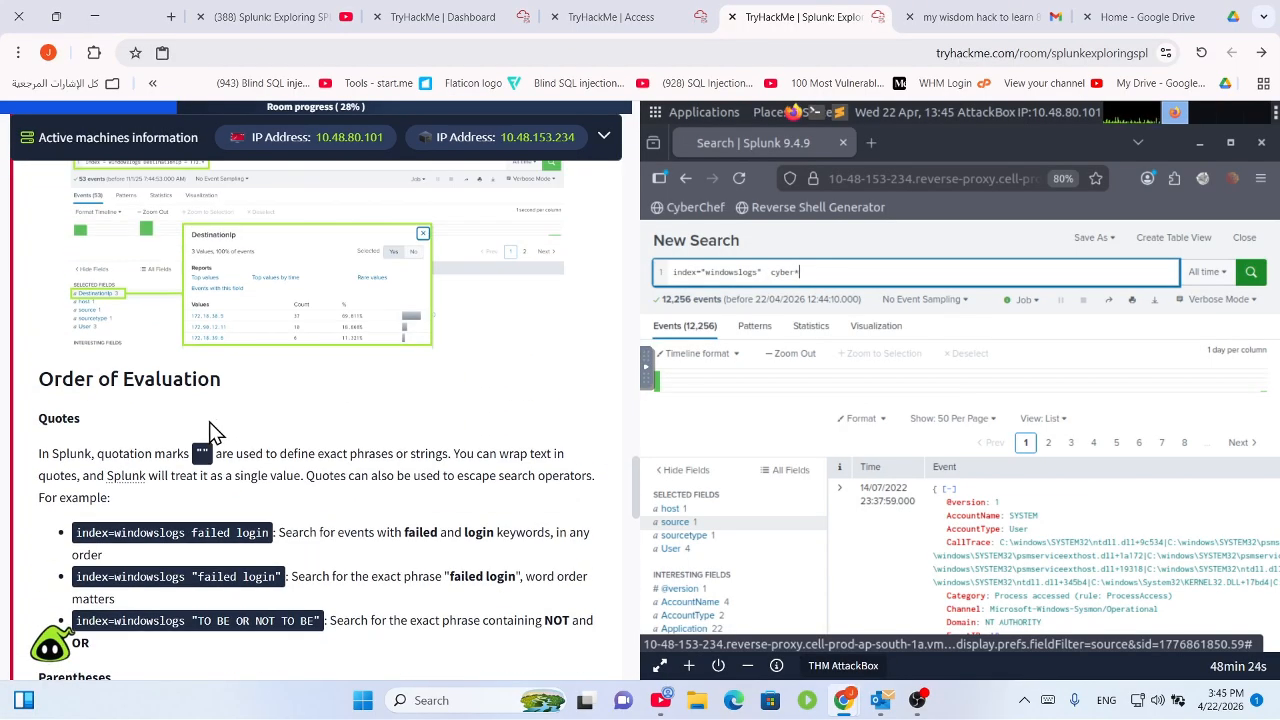
scroll(260, 400, down, 5)
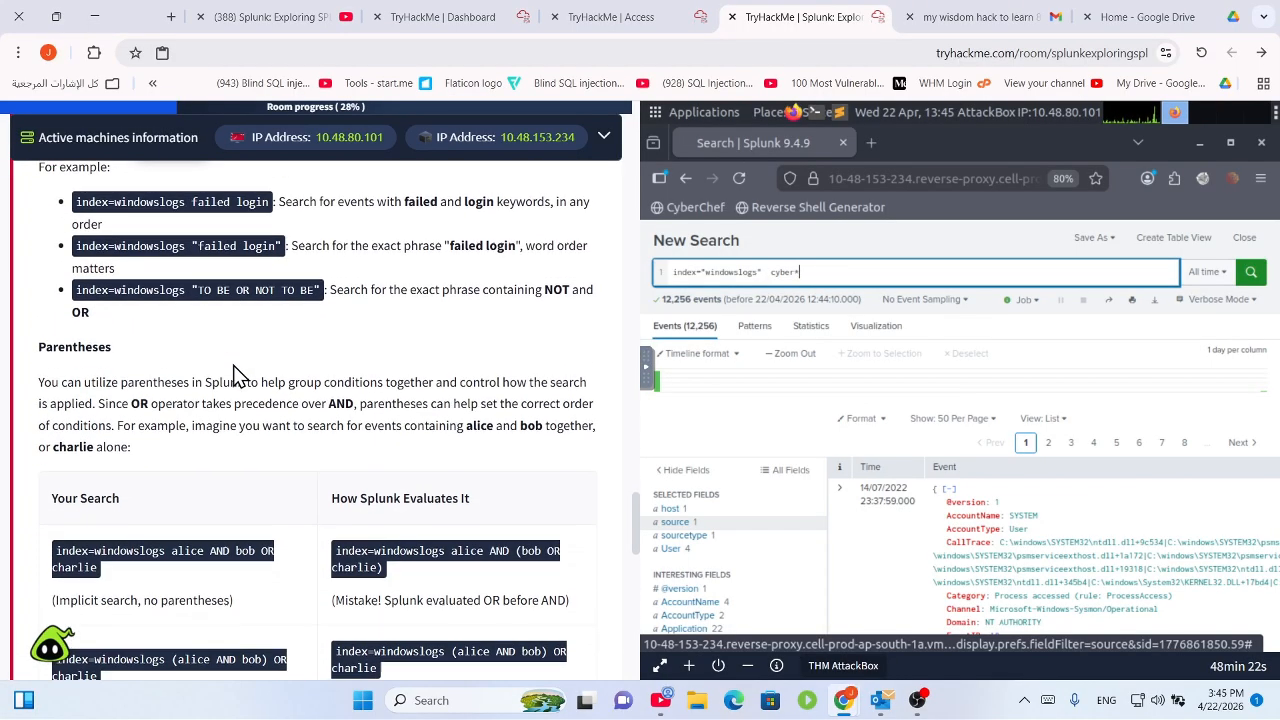
scroll(229, 400, up, 1)
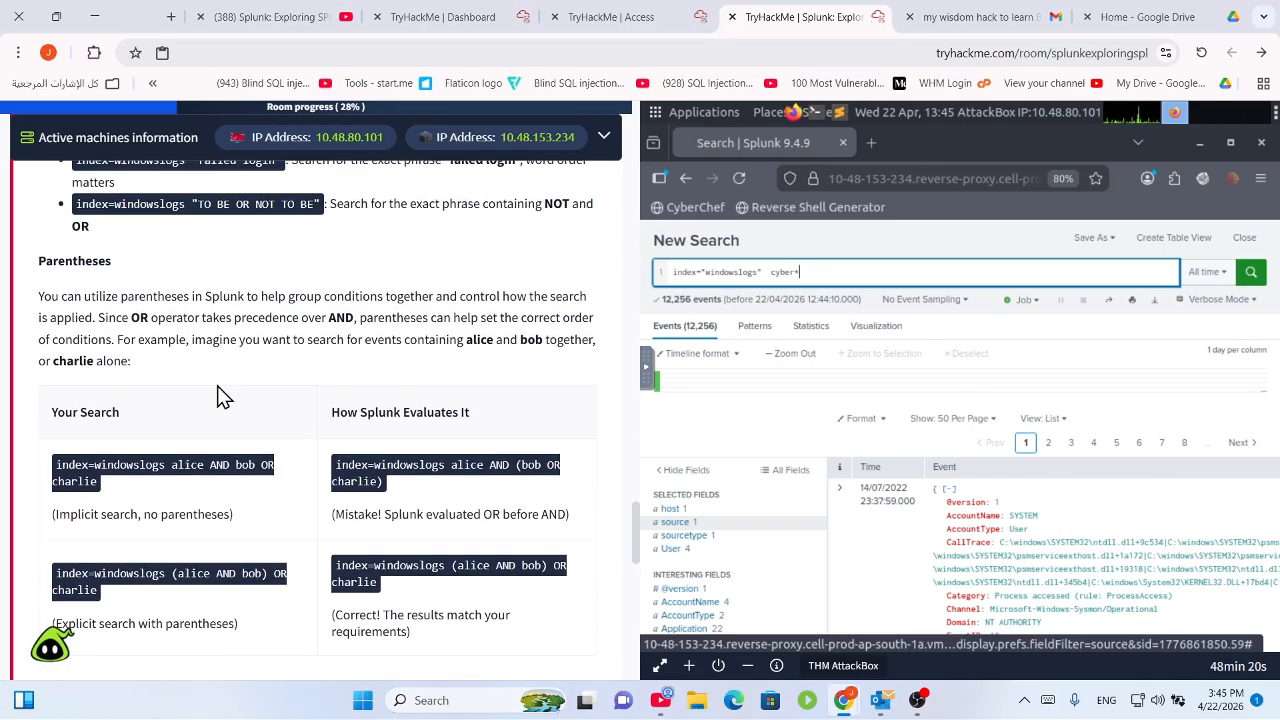
scroll(335, 325, up, 3)
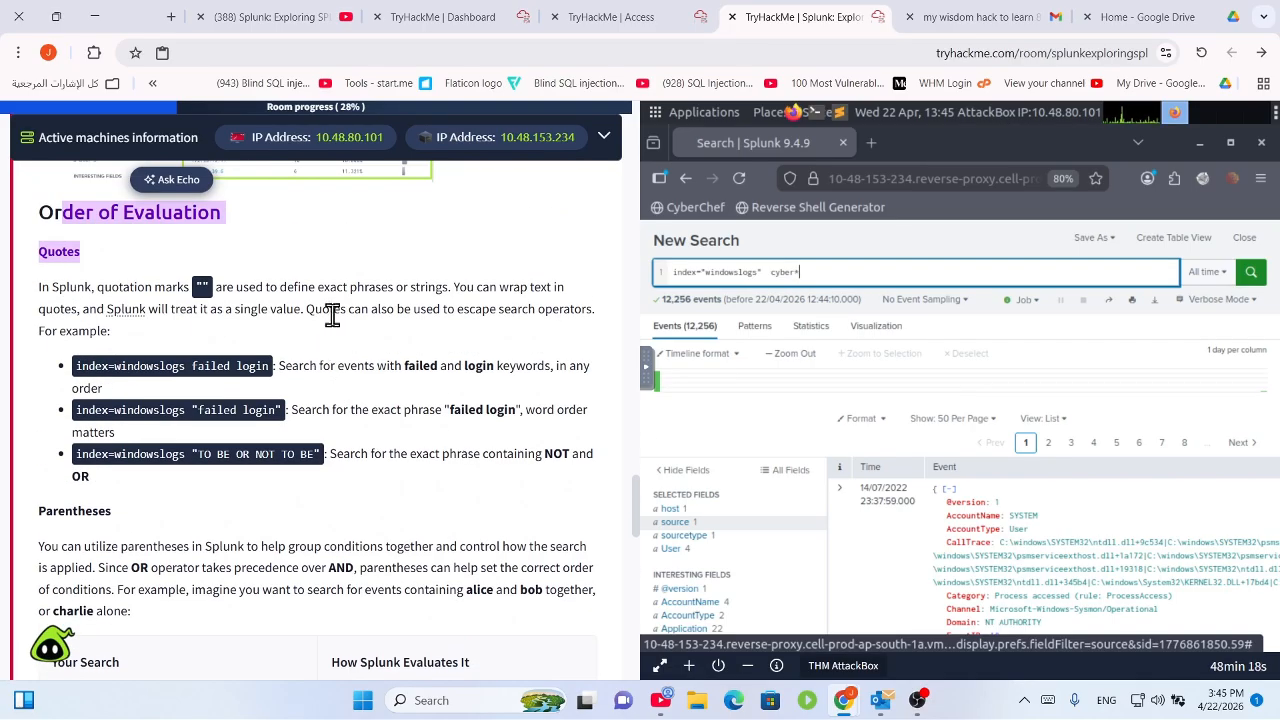
scroll(175, 320, up, 3)
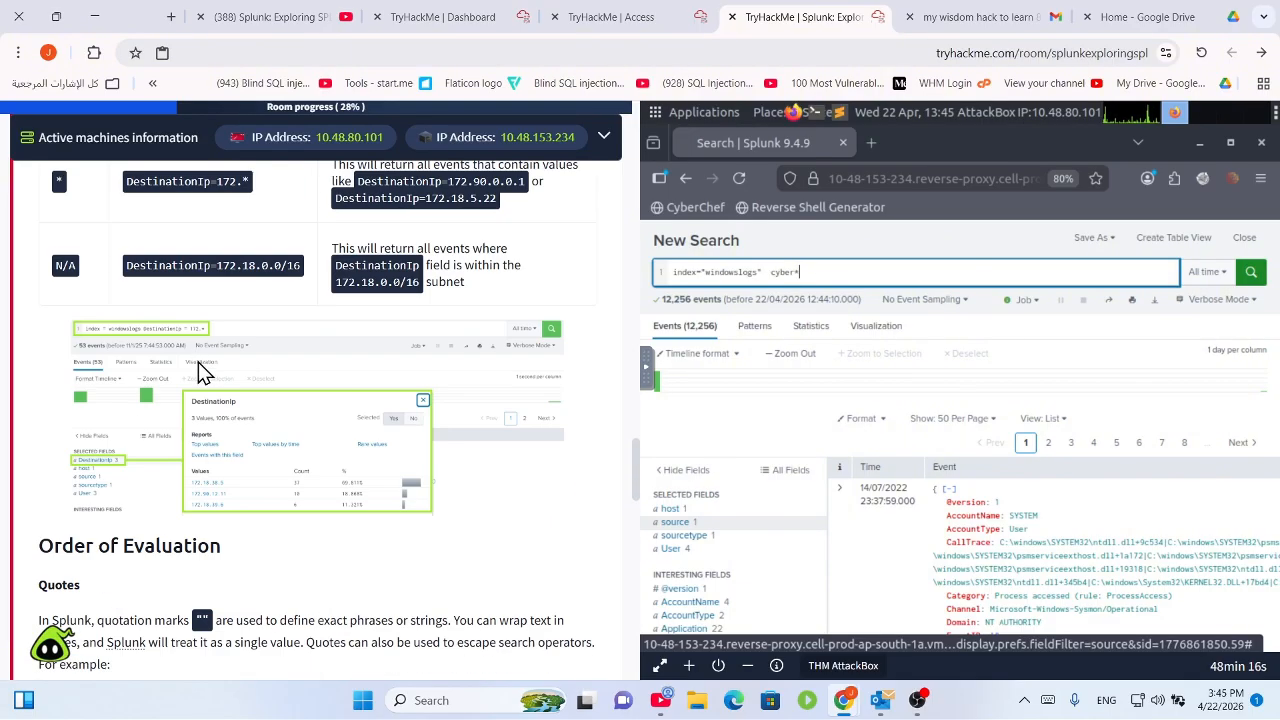
scroll(206, 393, down, 4)
double_click(202, 203)
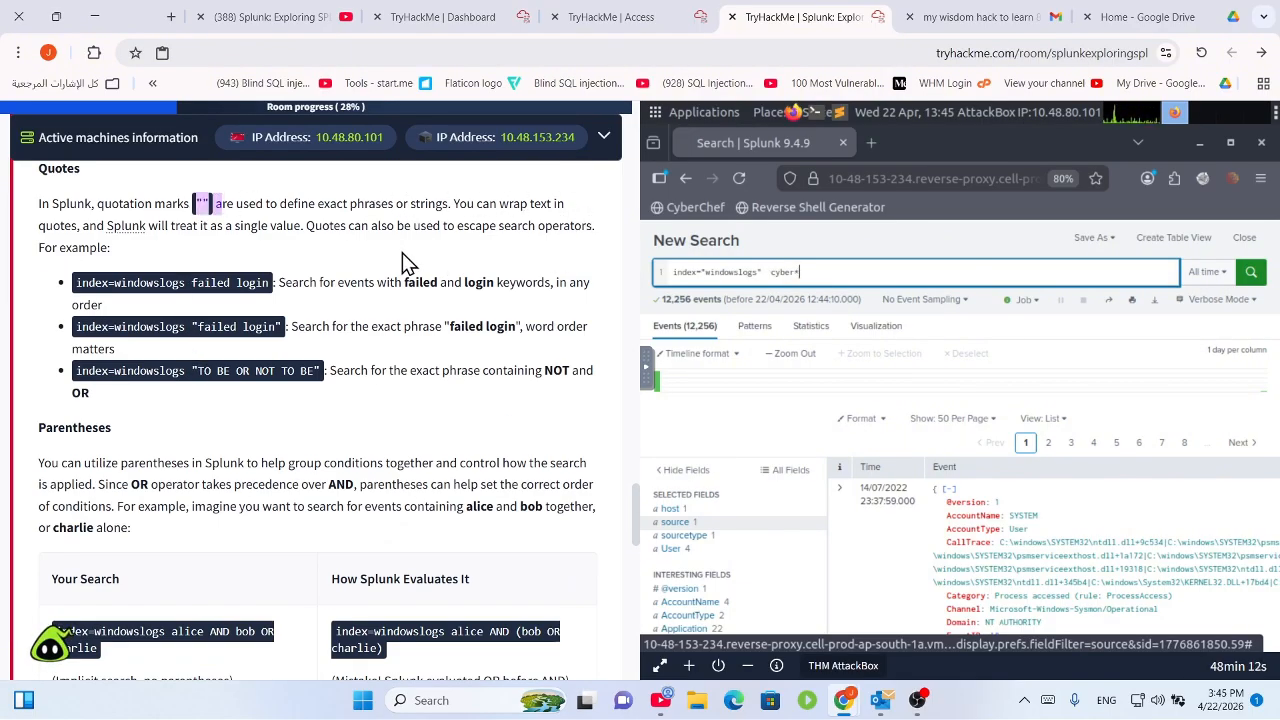
scroll(334, 413, down, 2)
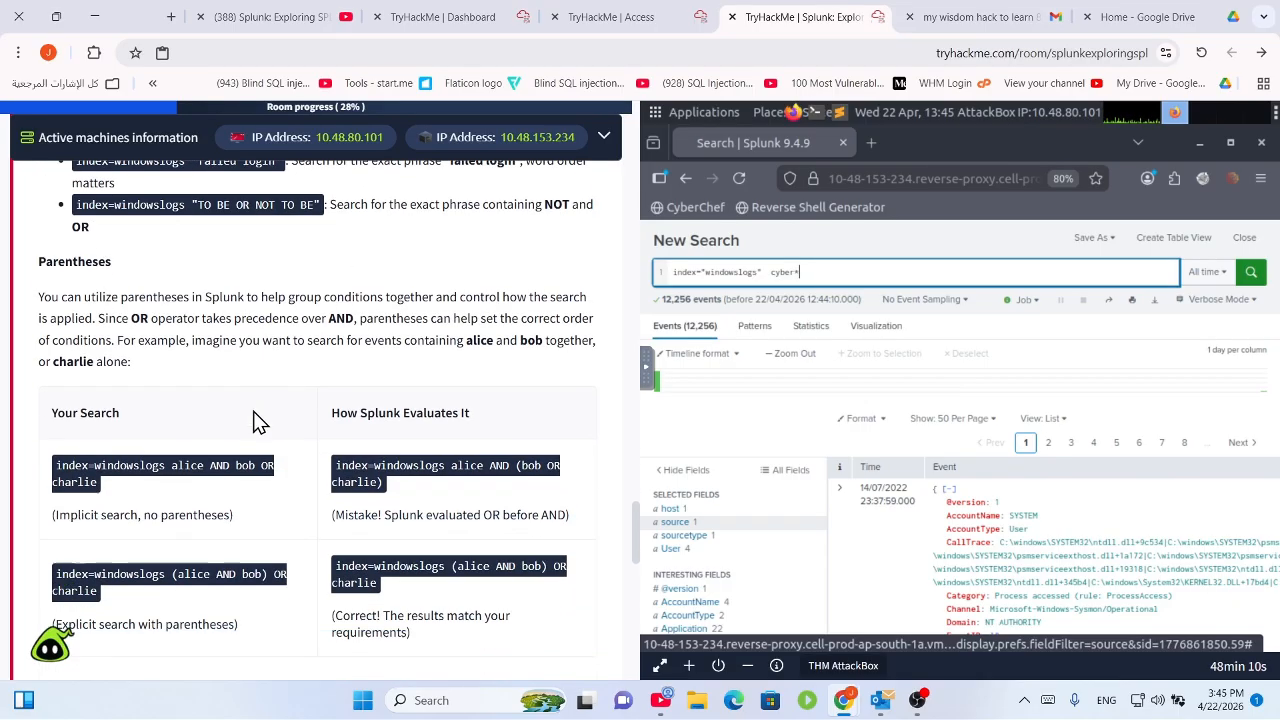
drag(60, 299, 386, 298)
scroll(385, 340, down, 1)
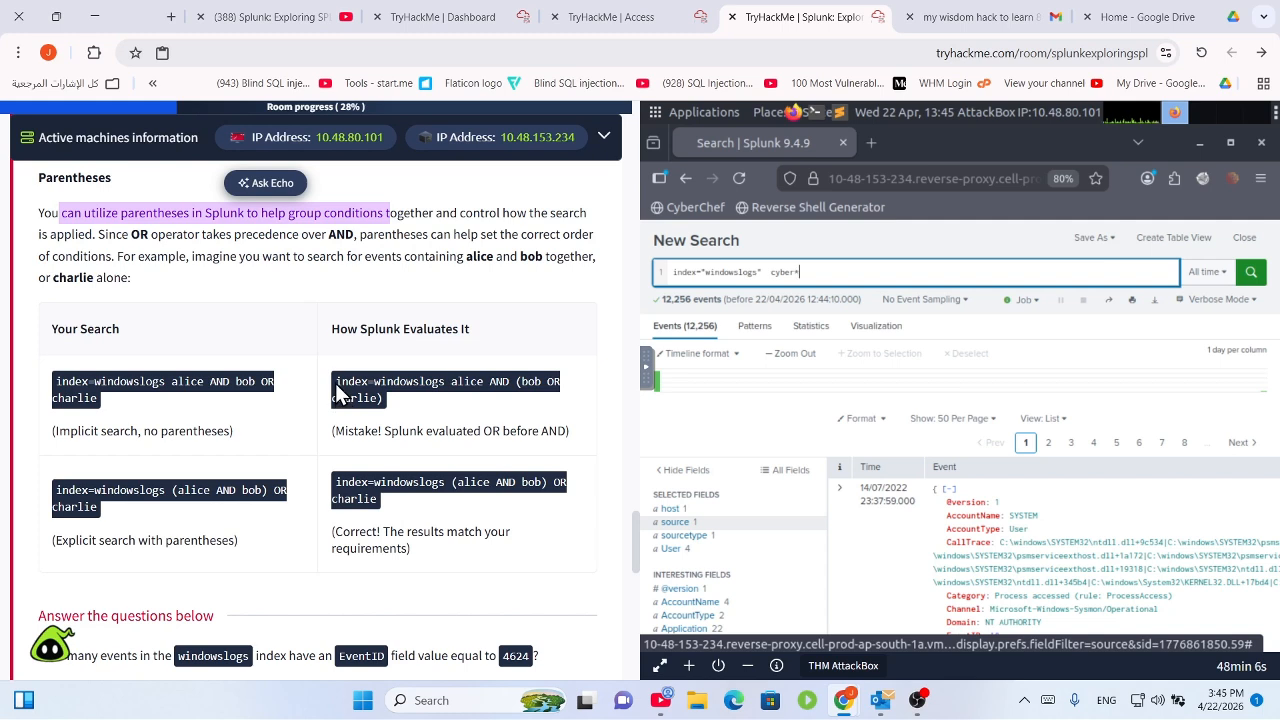
drag(337, 393, 554, 406)
click(426, 423)
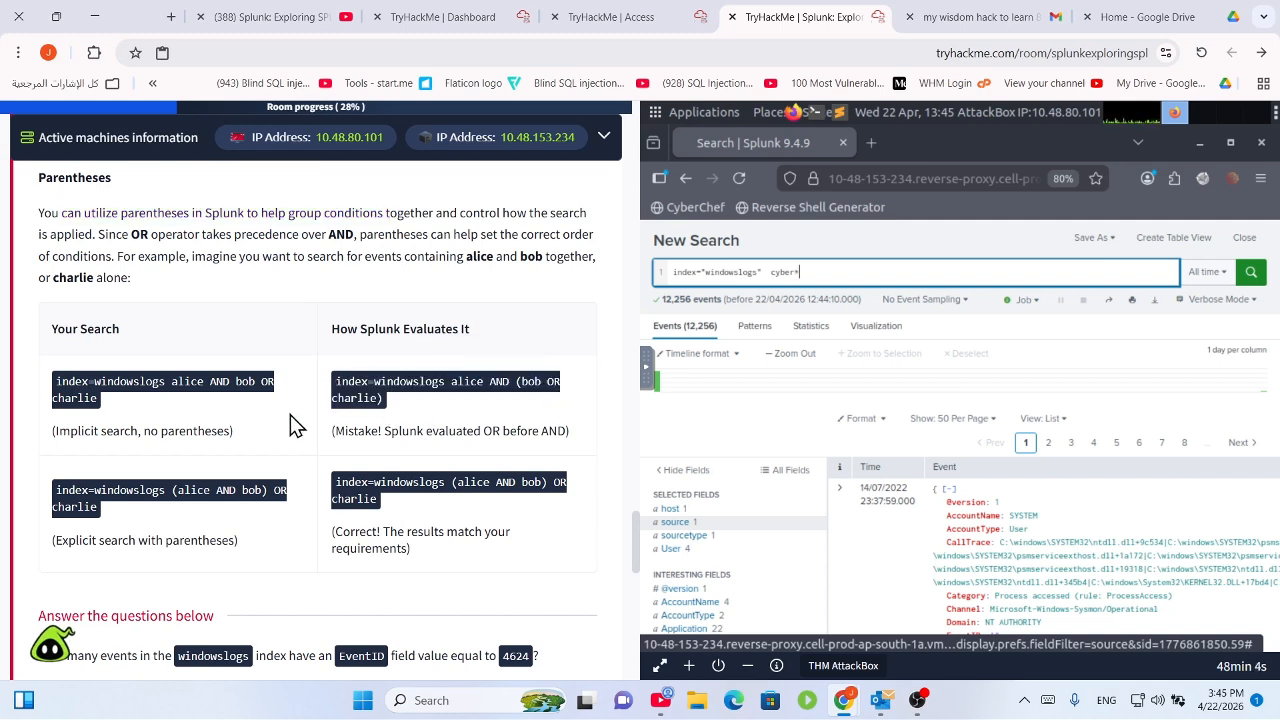
drag(258, 388, 472, 418)
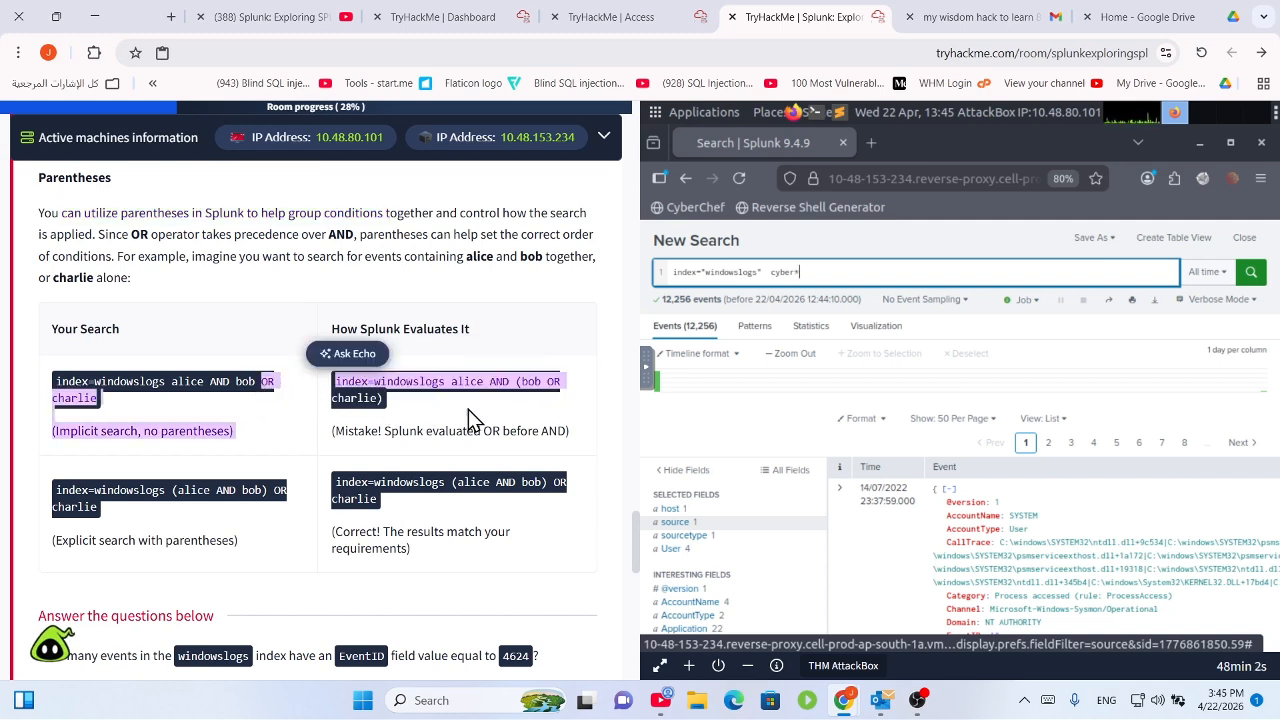
click(479, 437)
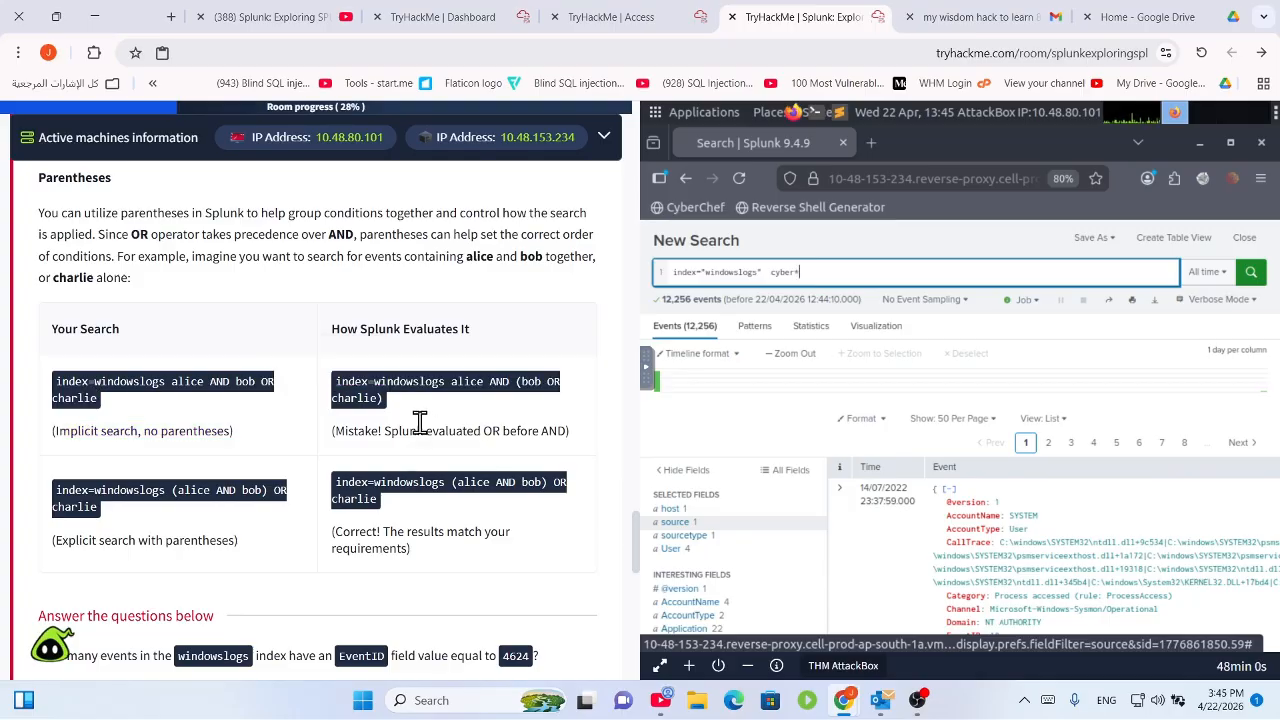
scroll(456, 498, down, 1)
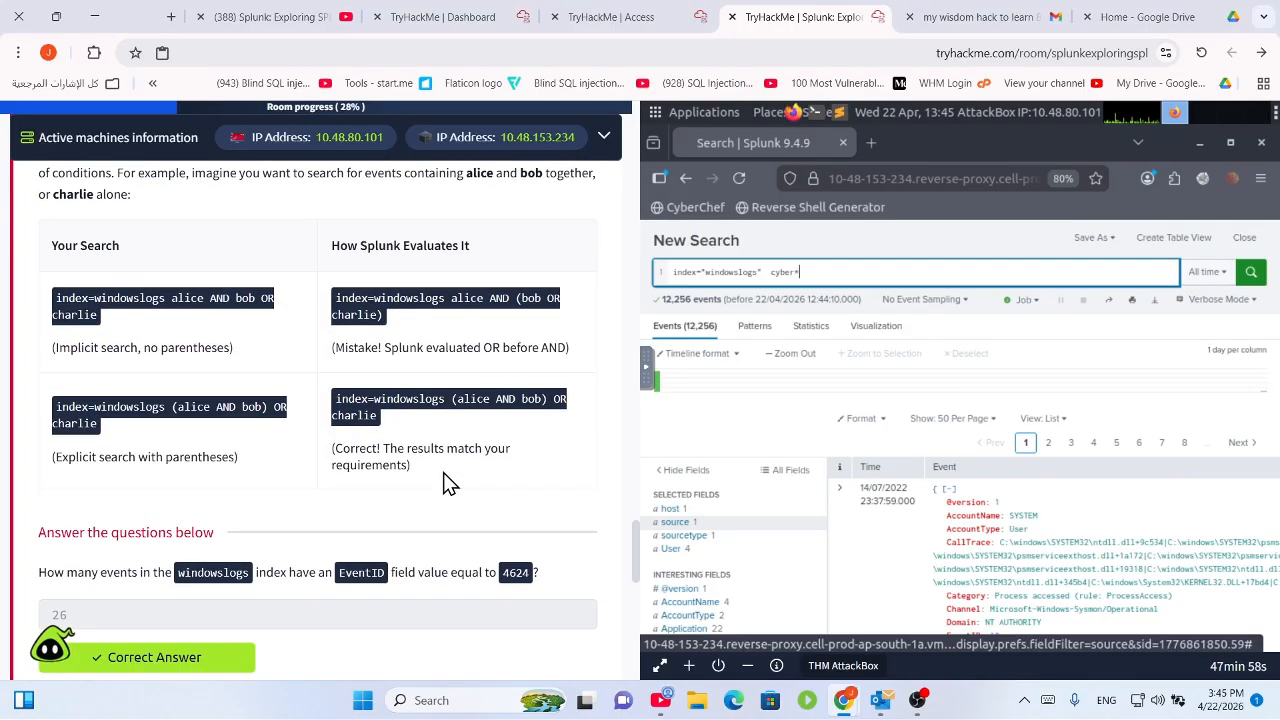
drag(388, 347, 558, 340)
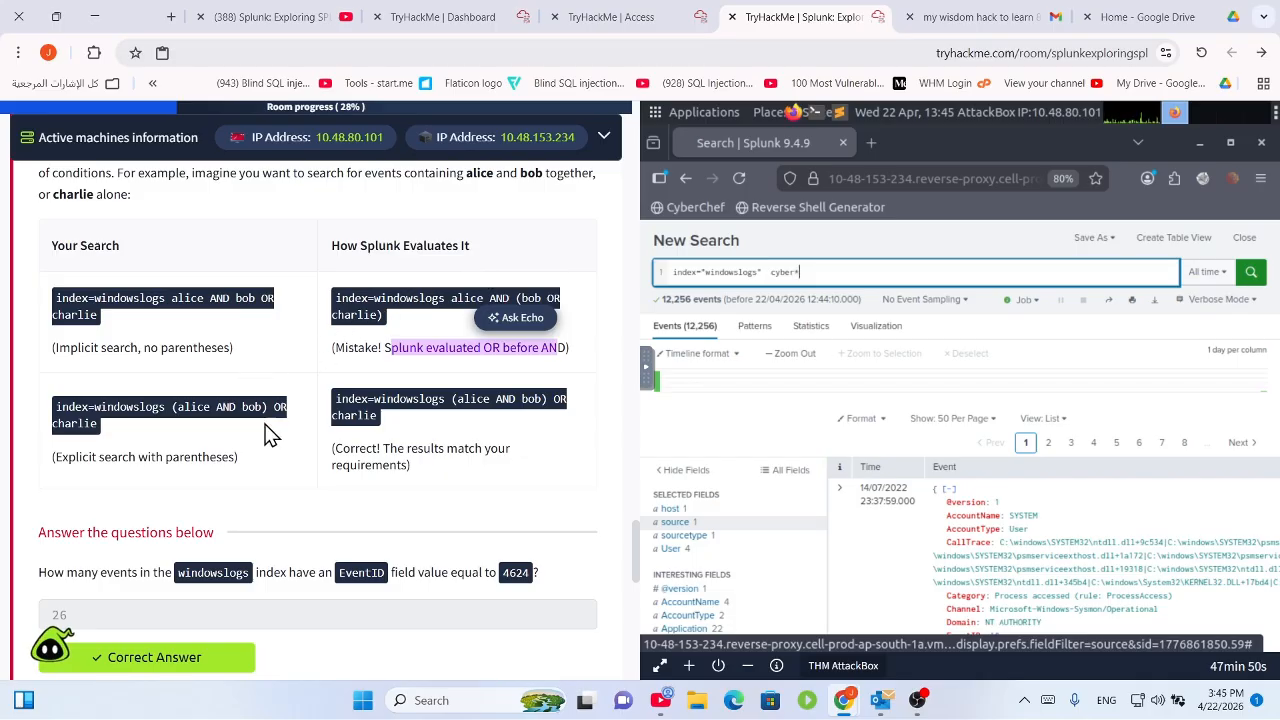
Answer the lowest-priority operator question with 'and' and submit it.
scroll(440, 460, down, 3)
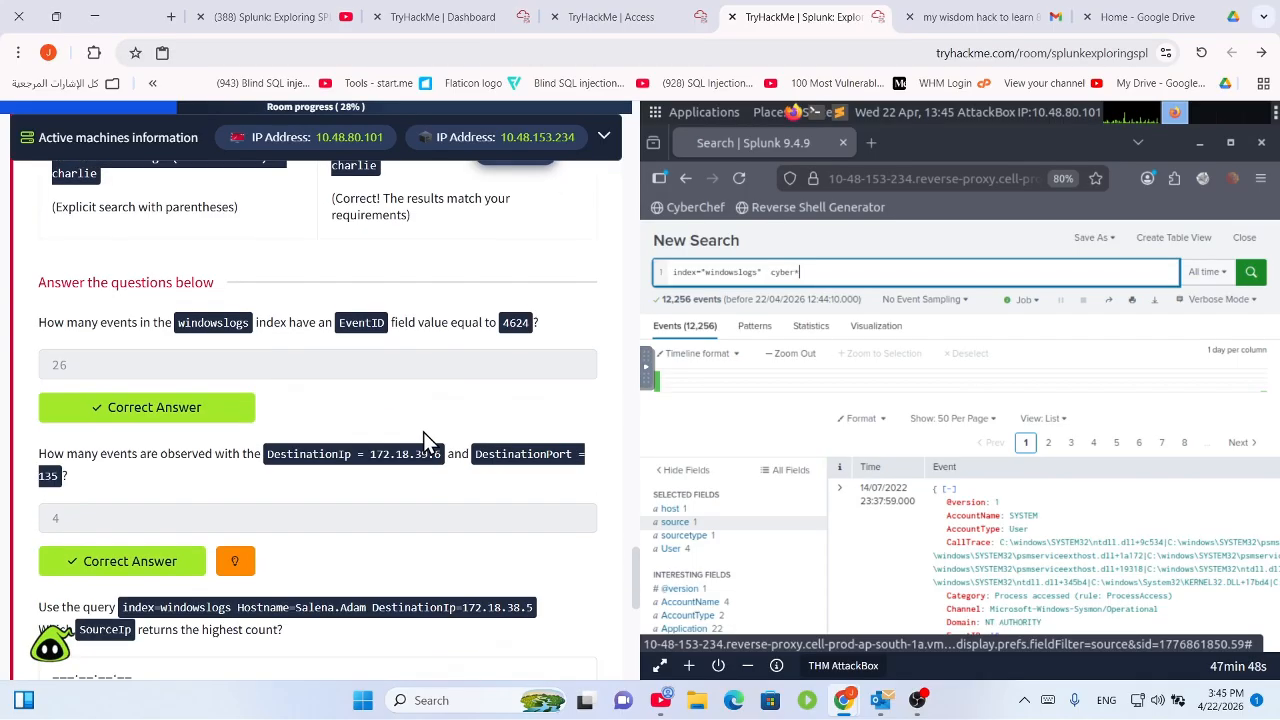
scroll(309, 354, down, 3)
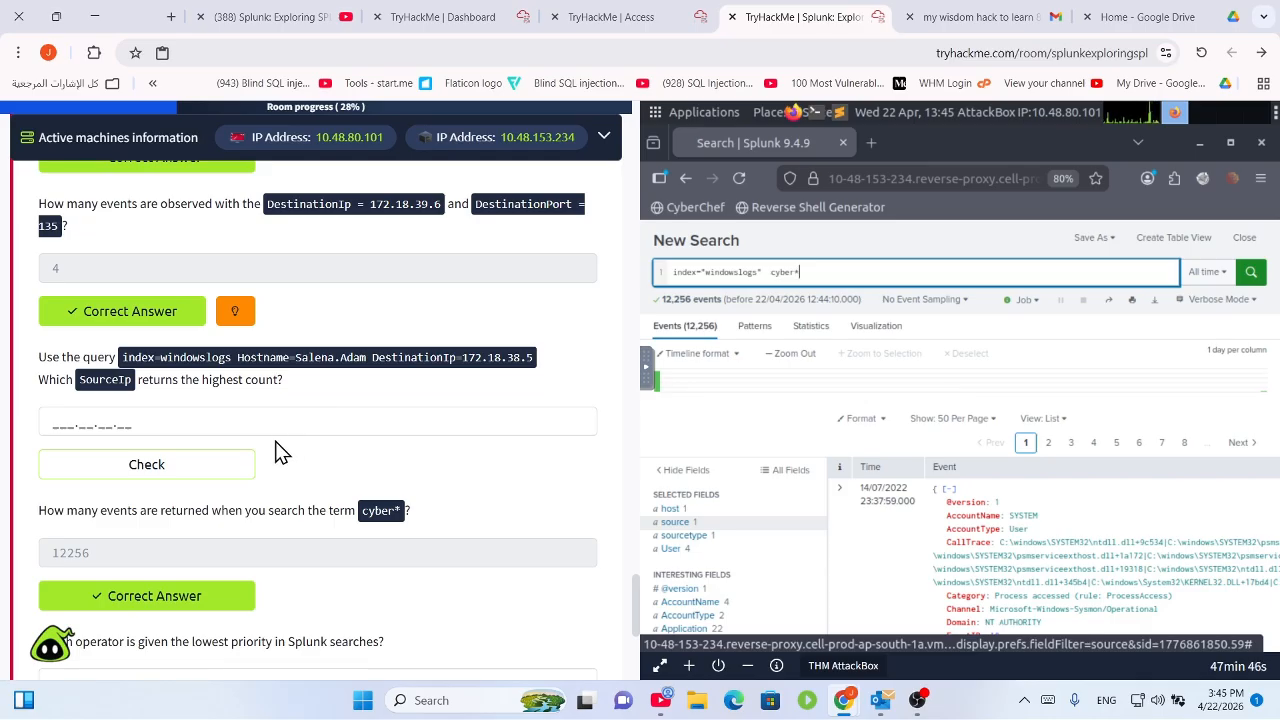
scroll(277, 455, down, 3)
click(212, 433)
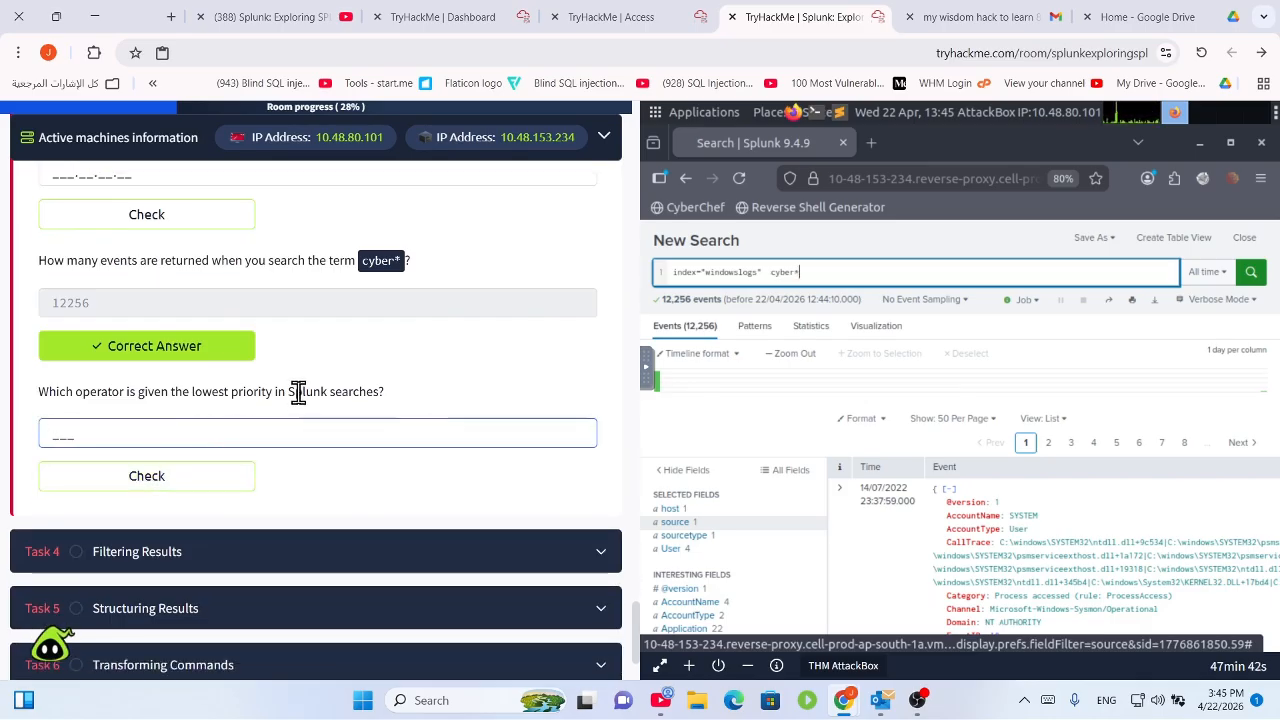
text(and)
key(Return)
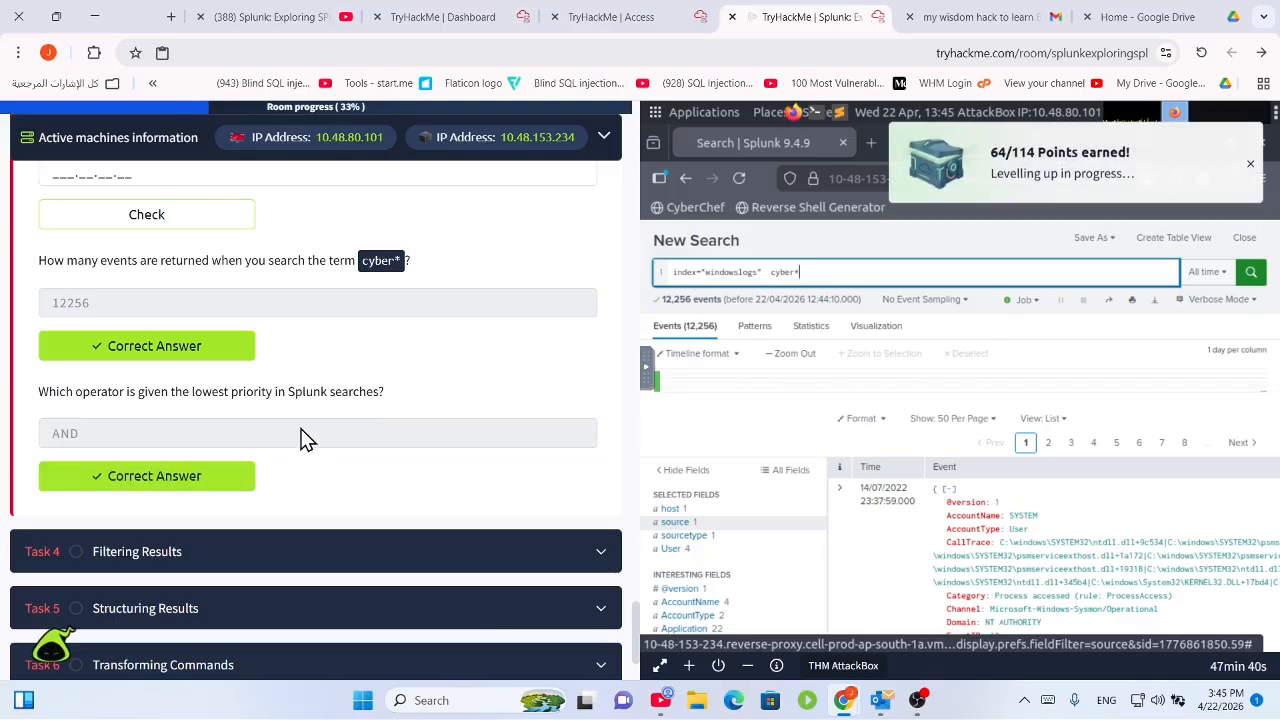
scroll(243, 420, down, 4)
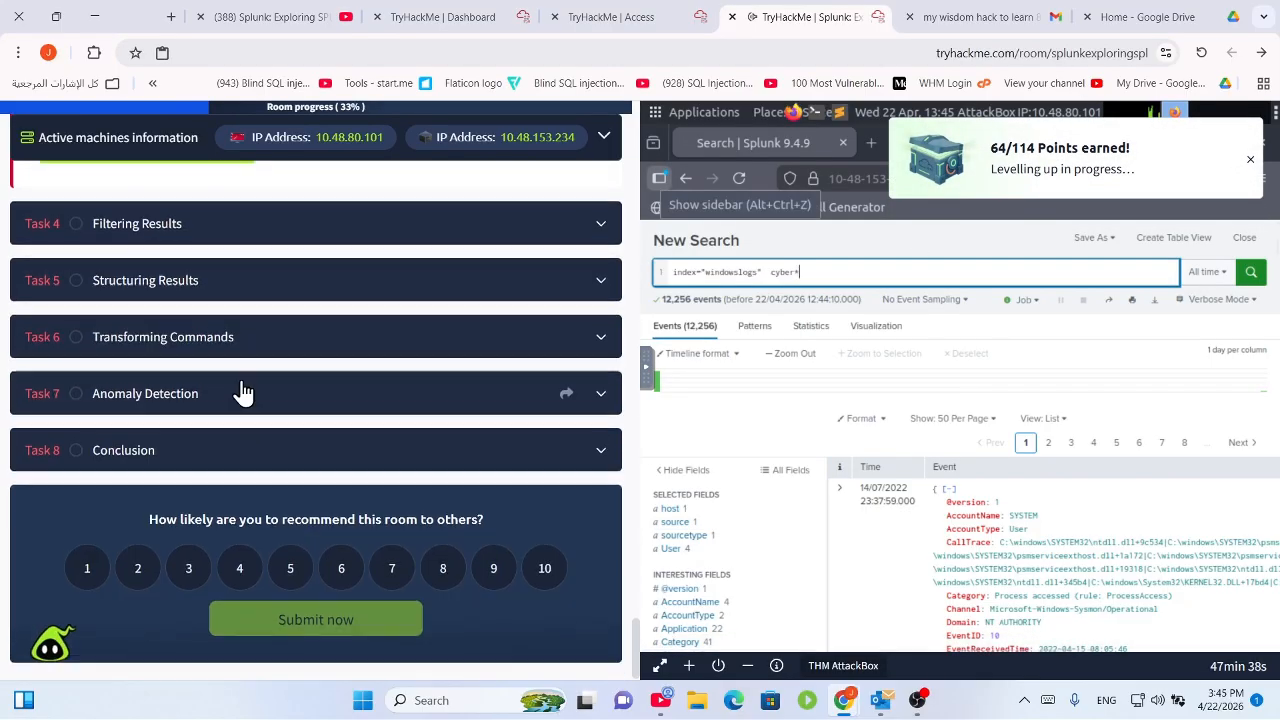
scroll(240, 380, up, 1)
Expand Task 4 Filtering Results and skim its opening sentence.
click(230, 302)
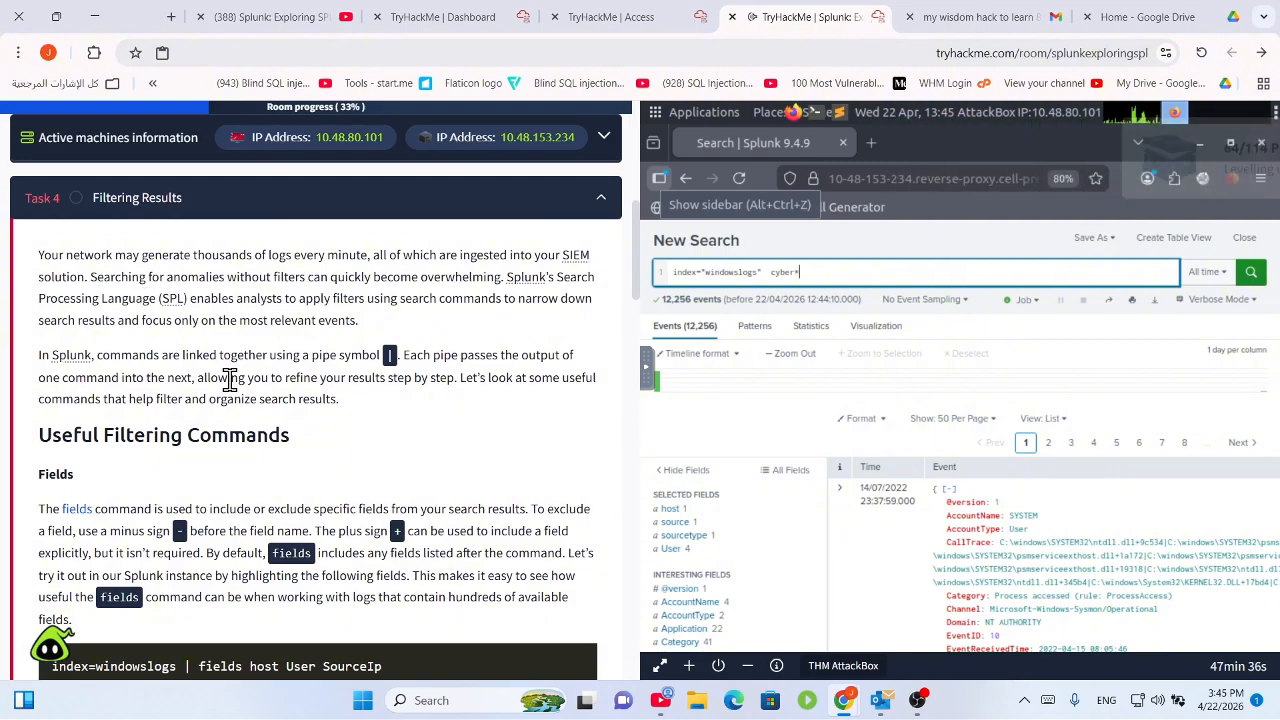
scroll(229, 380, up, 3)
scroll(229, 368, down, 3)
drag(106, 255, 366, 255)
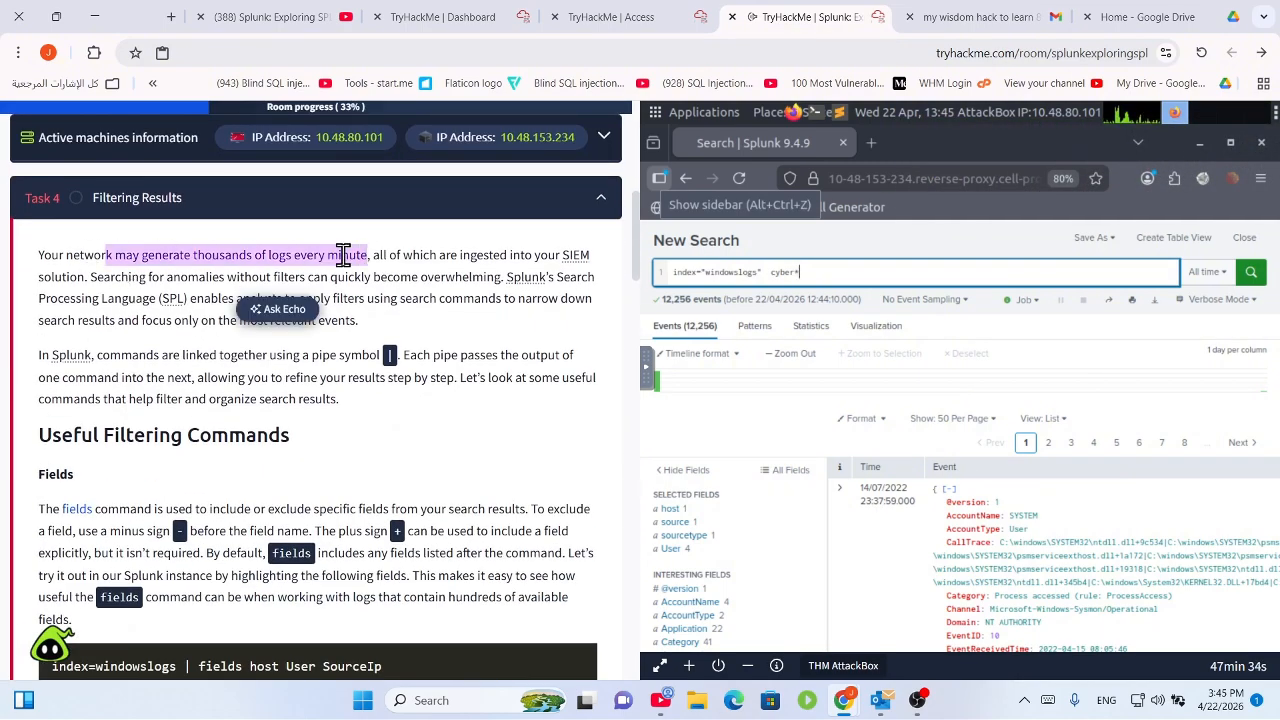
click(238, 296)
scroll(221, 304, down, 4)
scroll(229, 305, down, 10)
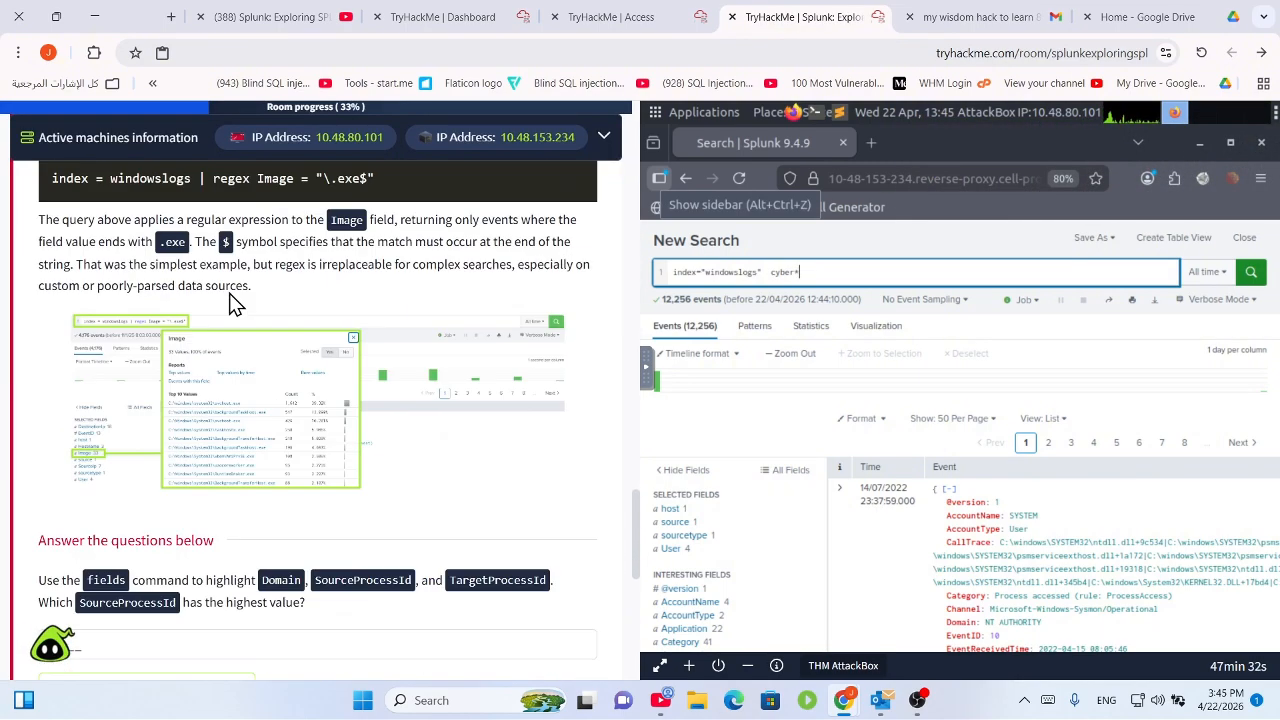
scroll(238, 297, up, 5)
scroll(235, 305, up, 10)
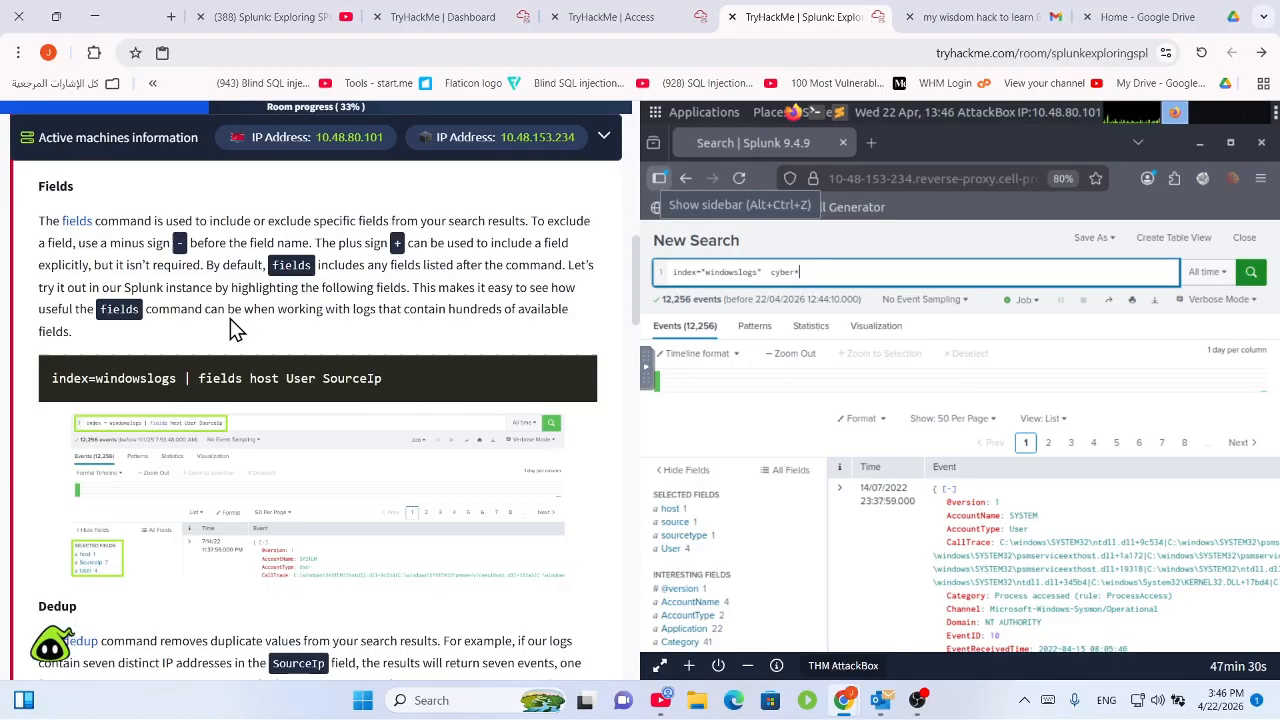
scroll(222, 445, down, 1)
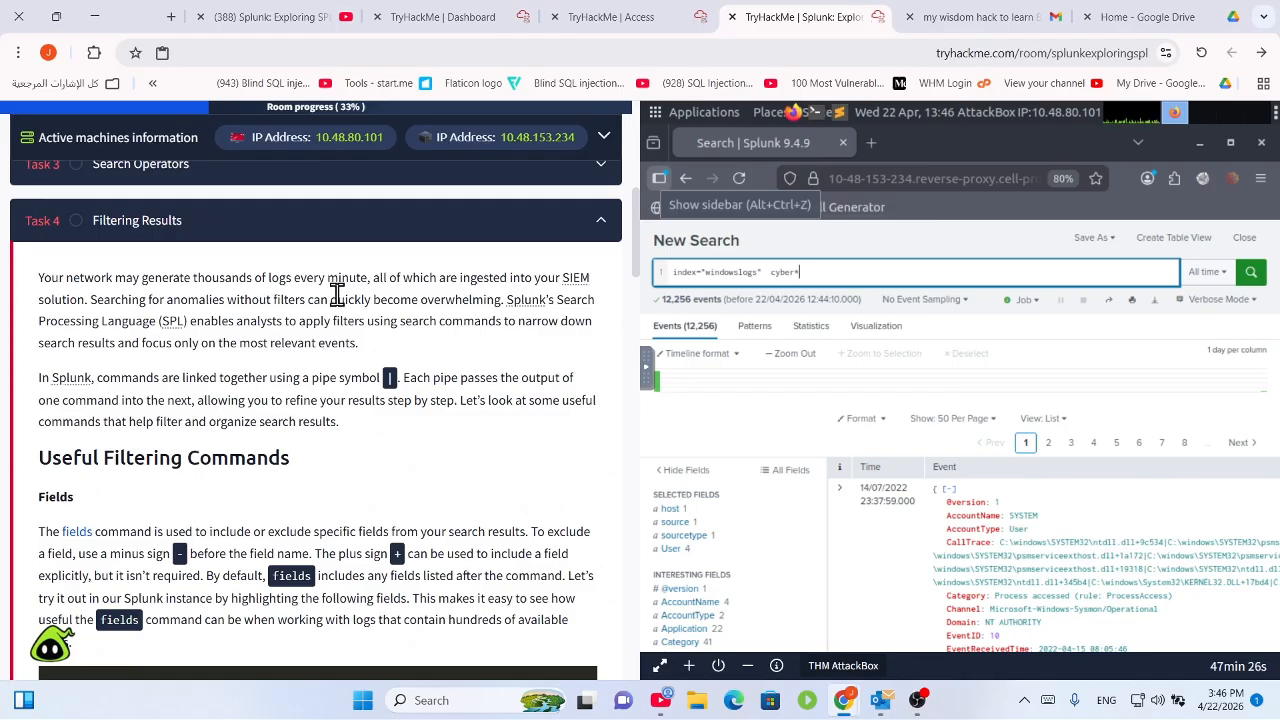
Read the intro on SPL filtering, chaining commands with pipes, and the fields command.
drag(368, 277, 405, 336)
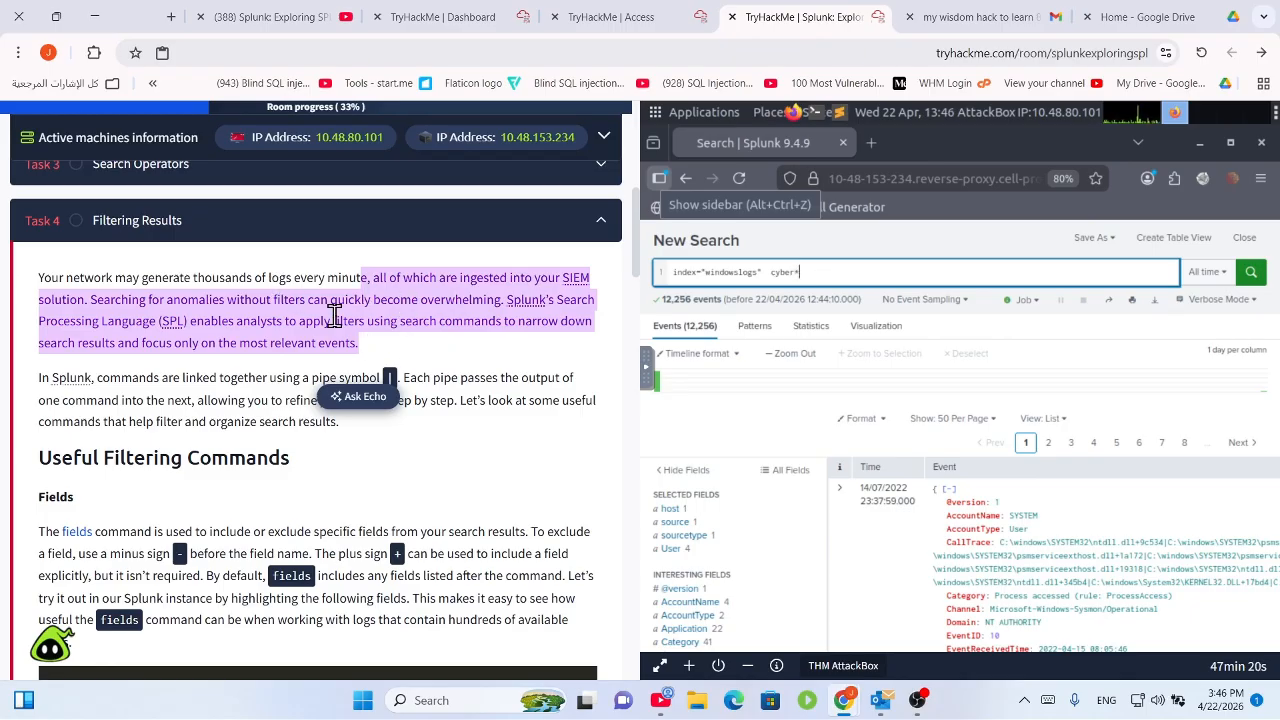
click(303, 300)
drag(316, 300, 585, 350)
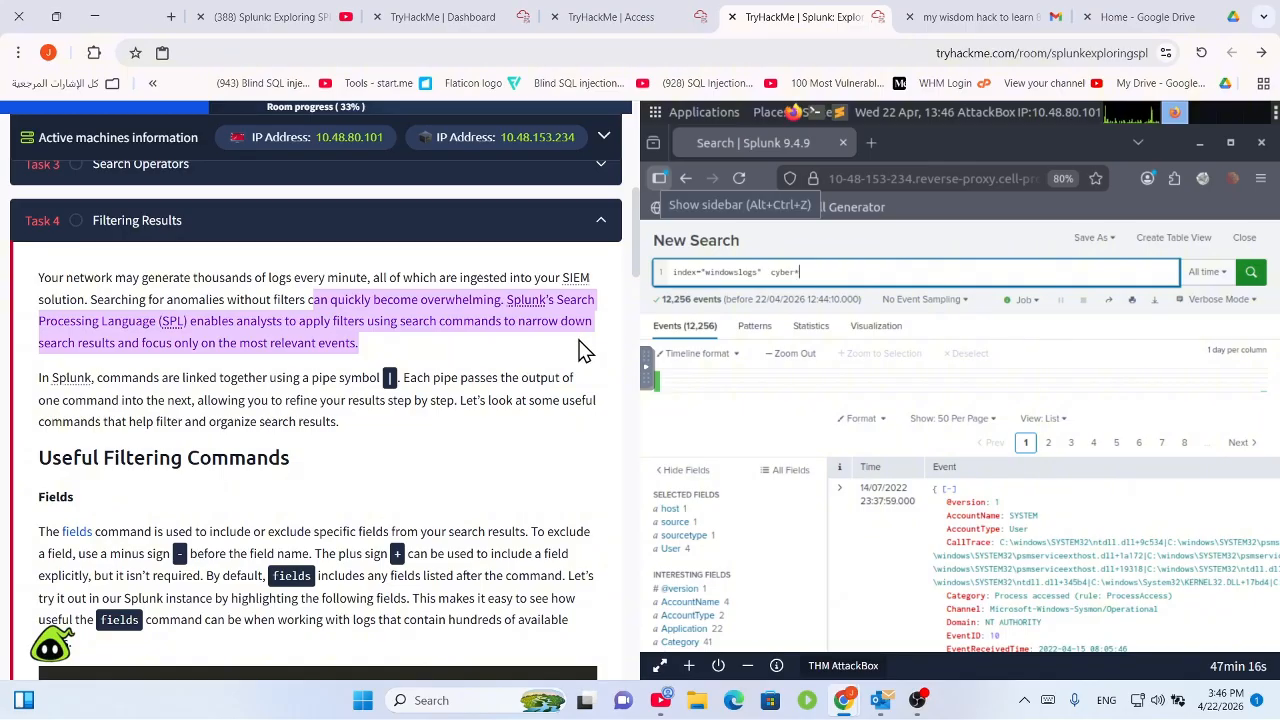
click(372, 318)
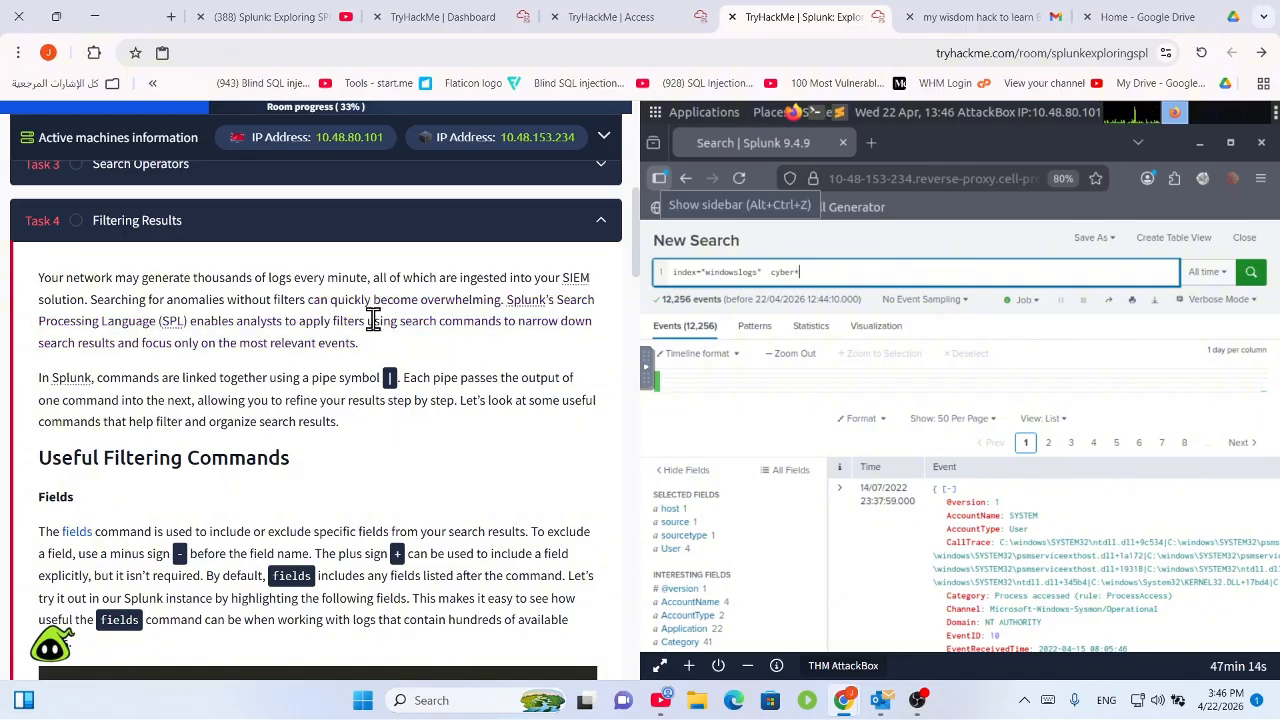
scroll(411, 310, down, 2)
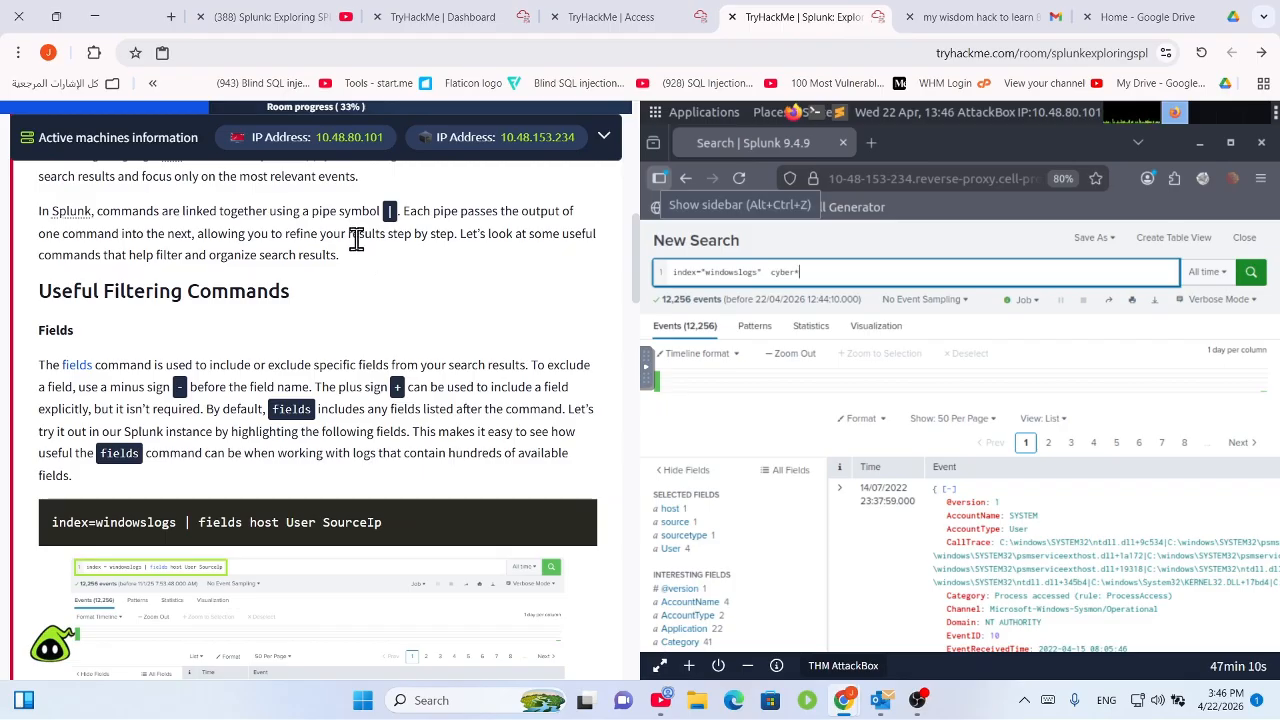
scroll(405, 255, up, 2)
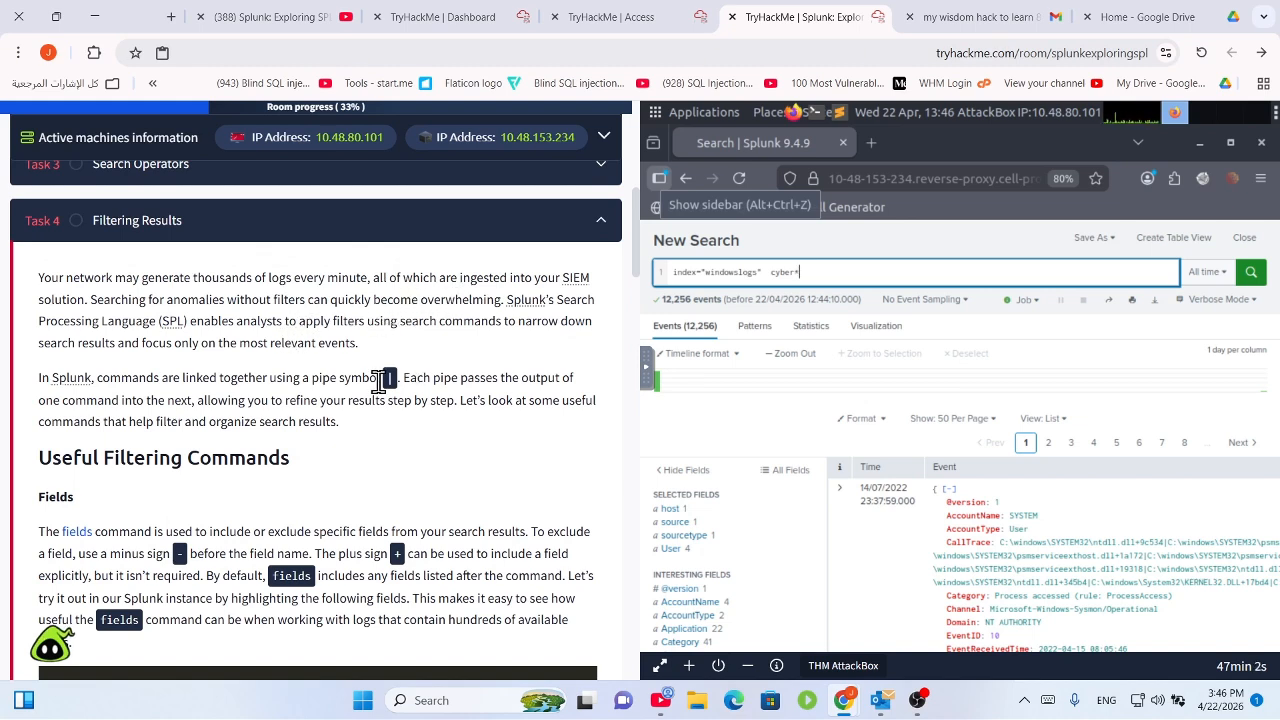
drag(378, 381, 429, 449)
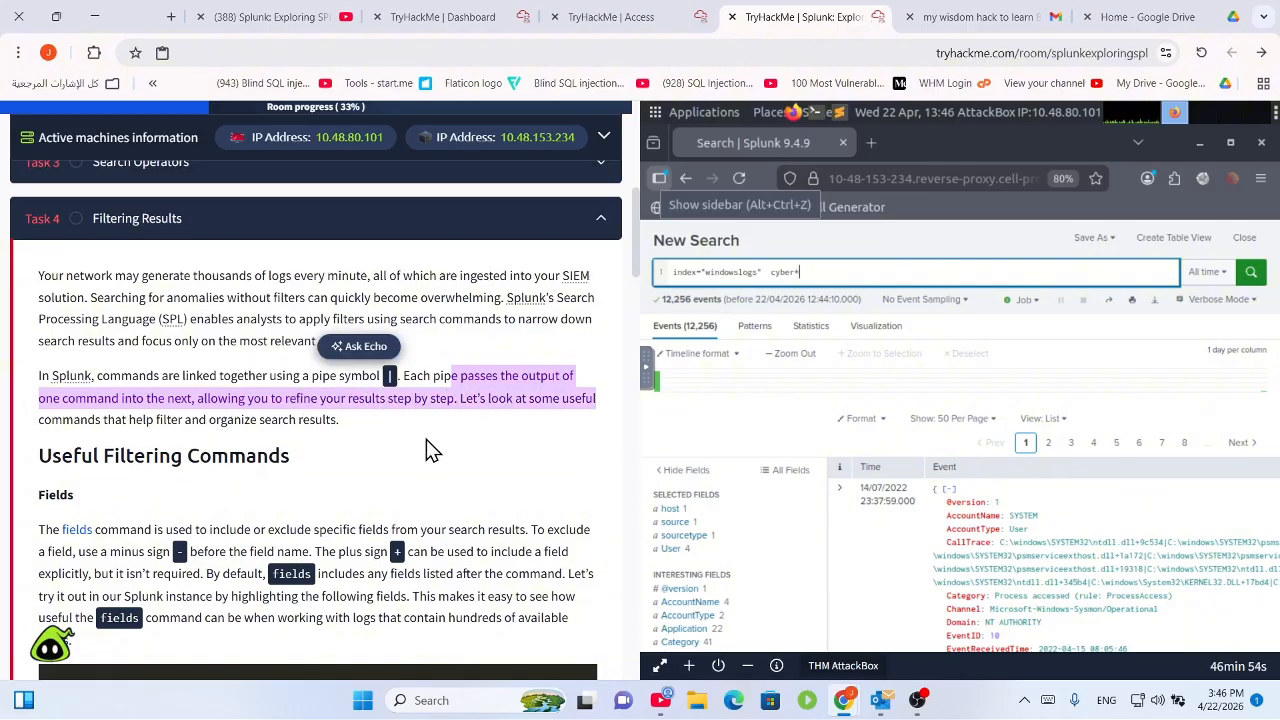
scroll(429, 449, down, 3)
scroll(392, 428, up, 1)
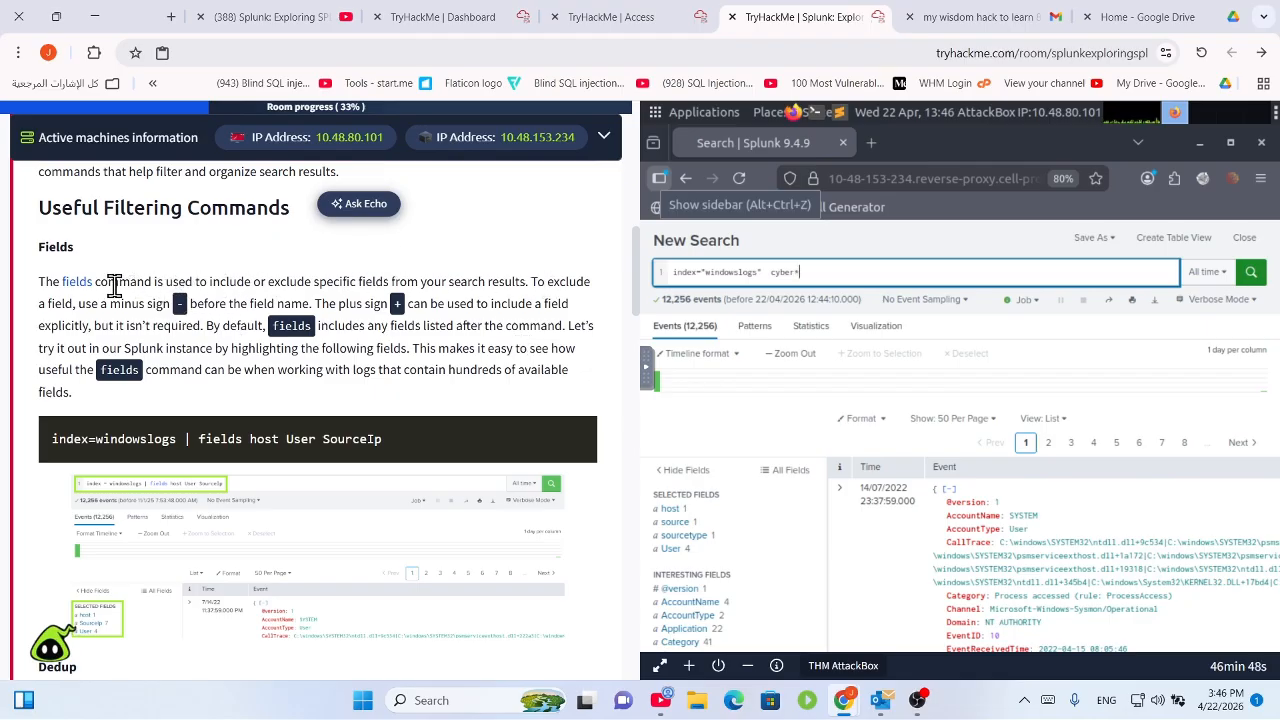
drag(119, 283, 320, 318)
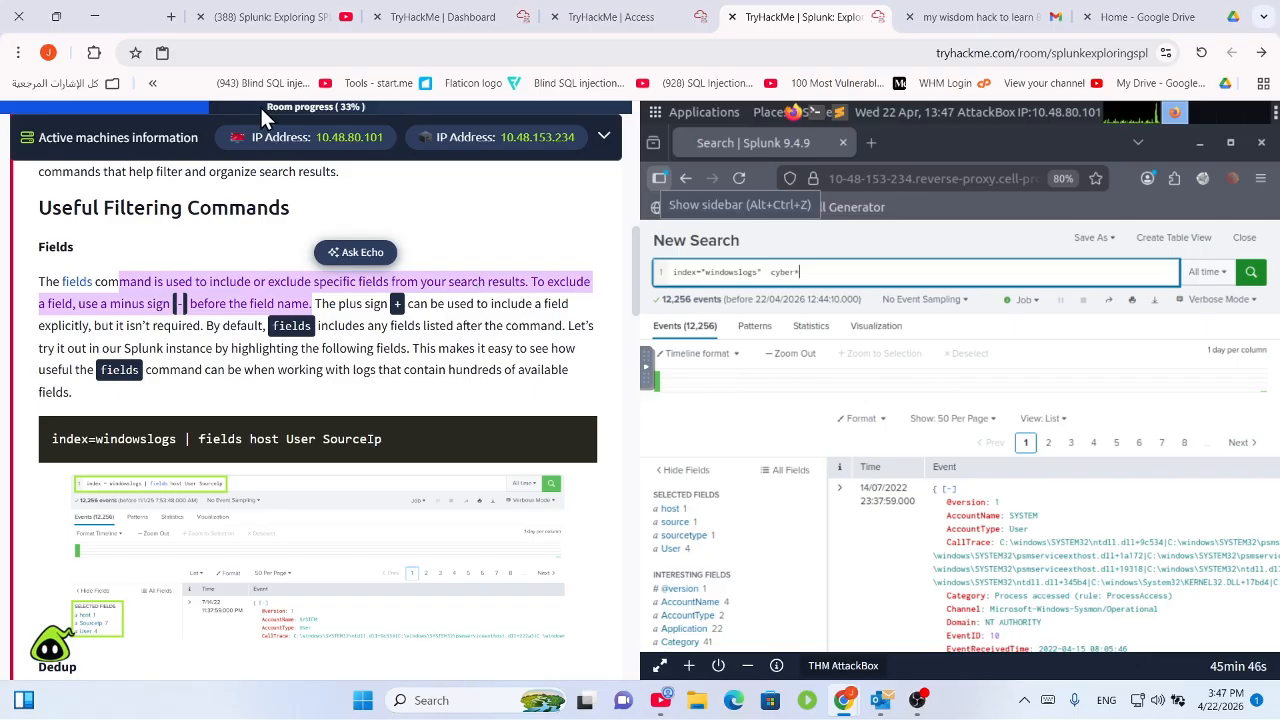
Read the lesson on the fields command: the + and - options, default fields, and the example query.
click(231, 305)
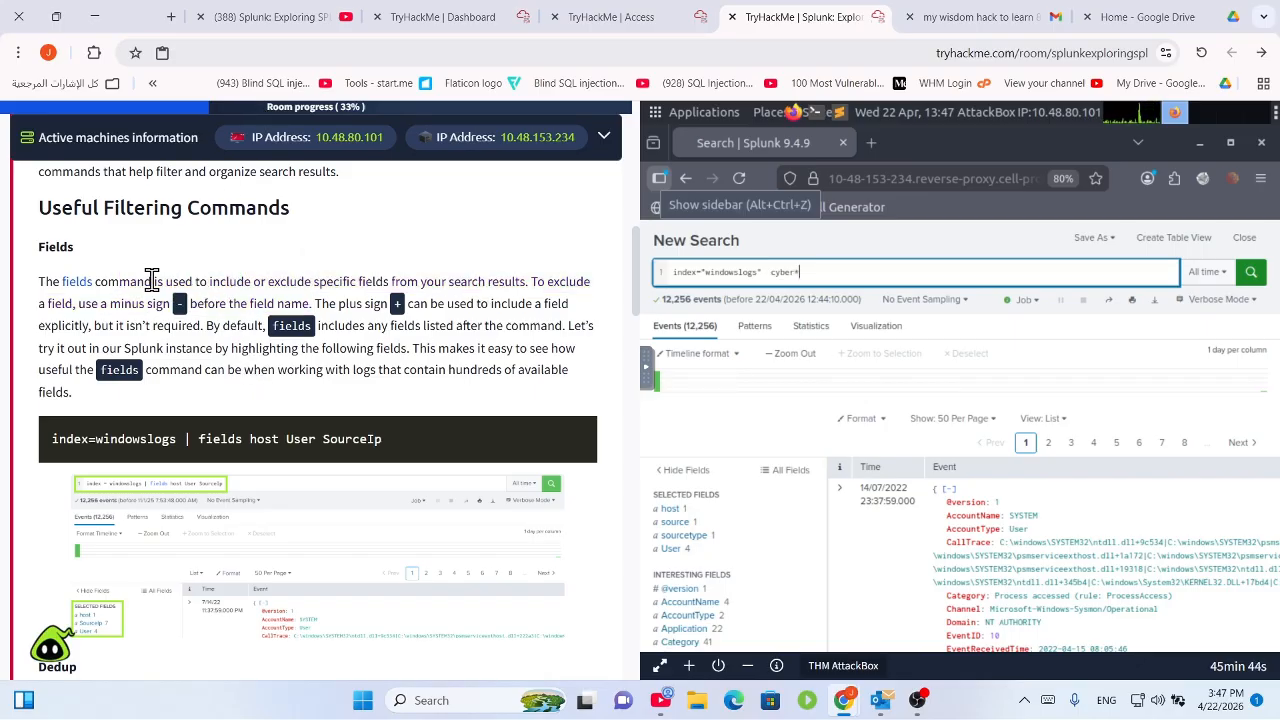
drag(152, 281, 550, 281)
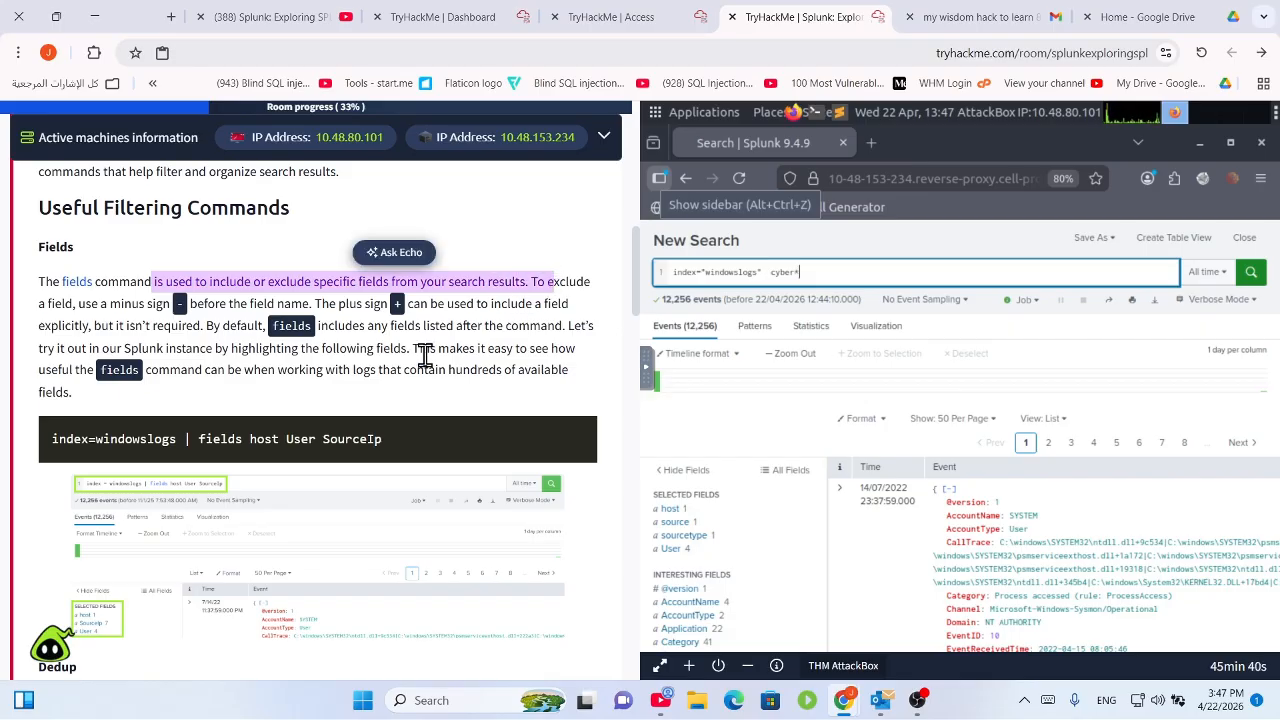
scroll(328, 341, down, 1)
double_click(202, 224)
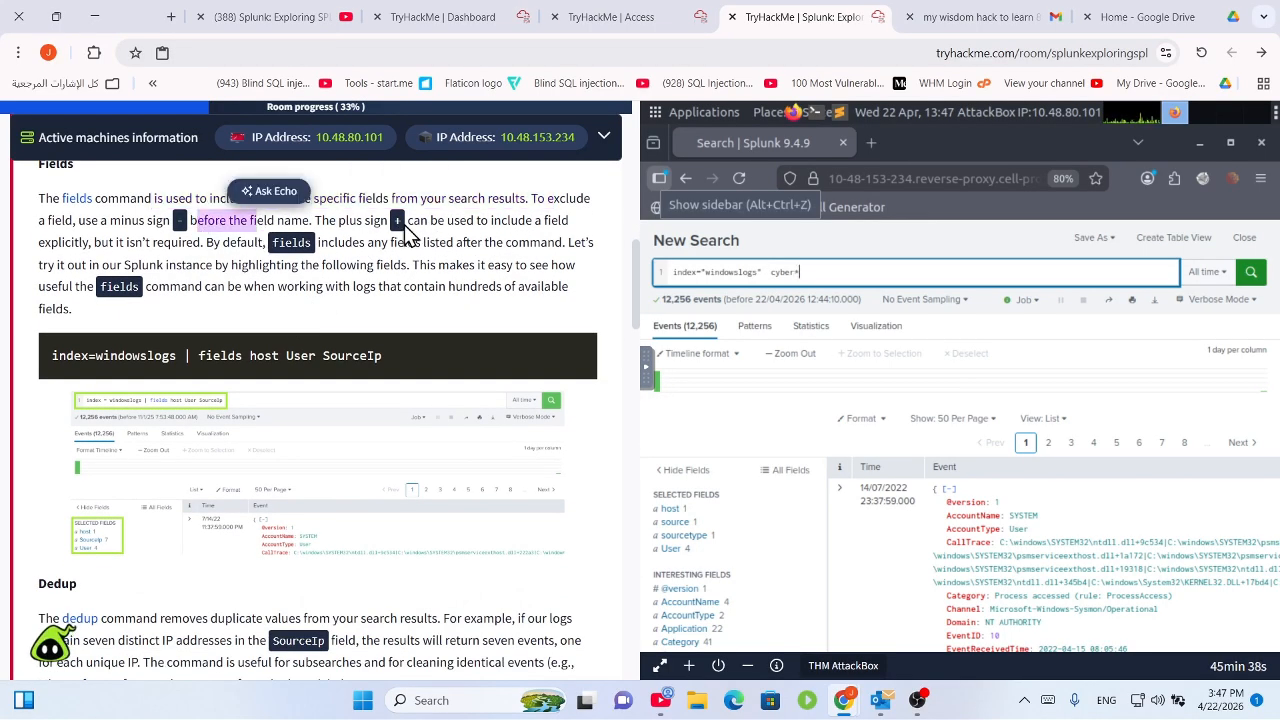
drag(386, 222, 410, 222)
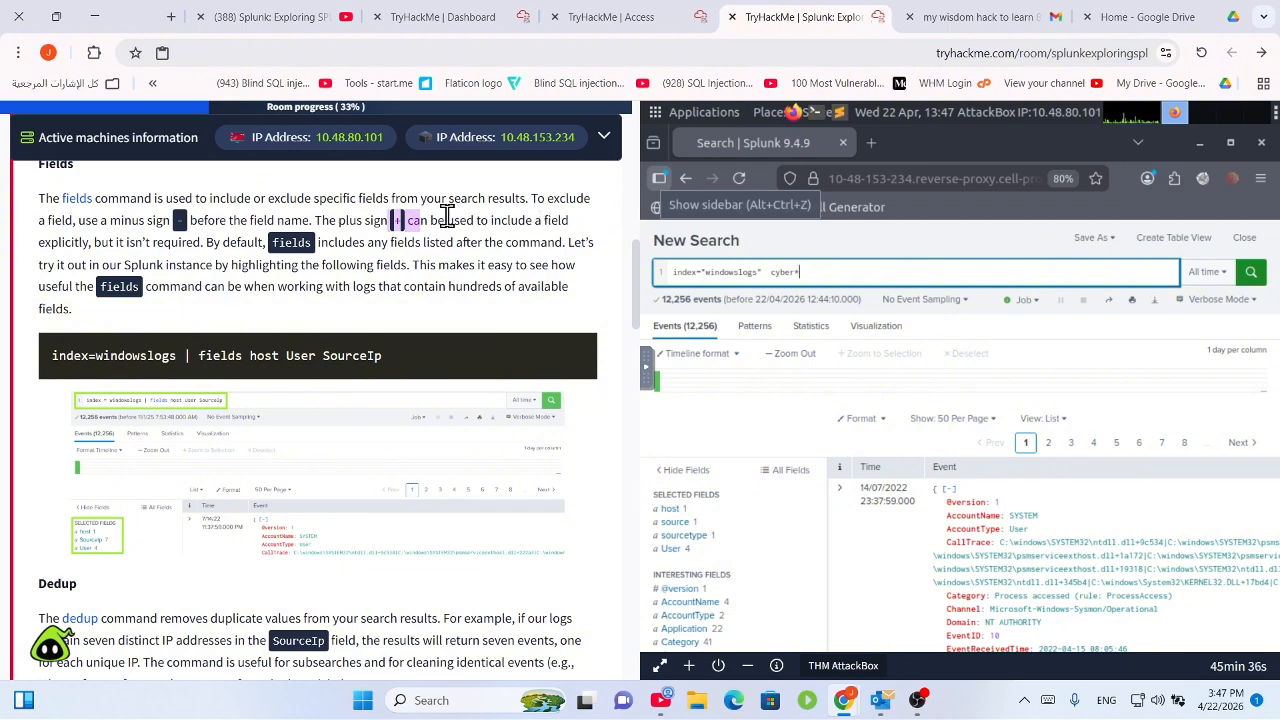
scroll(443, 217, down, 1)
scroll(152, 185, up, 1)
drag(142, 244, 503, 292)
scroll(448, 313, down, 2)
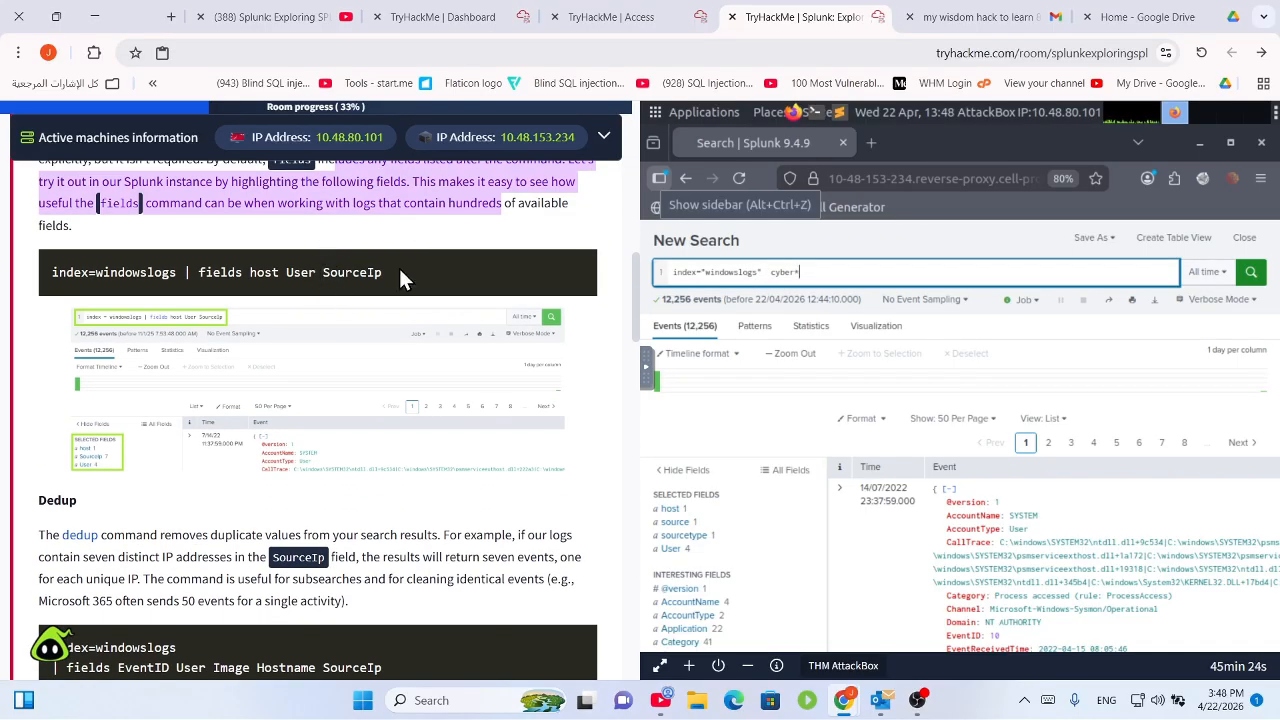
drag(399, 270, 212, 268)
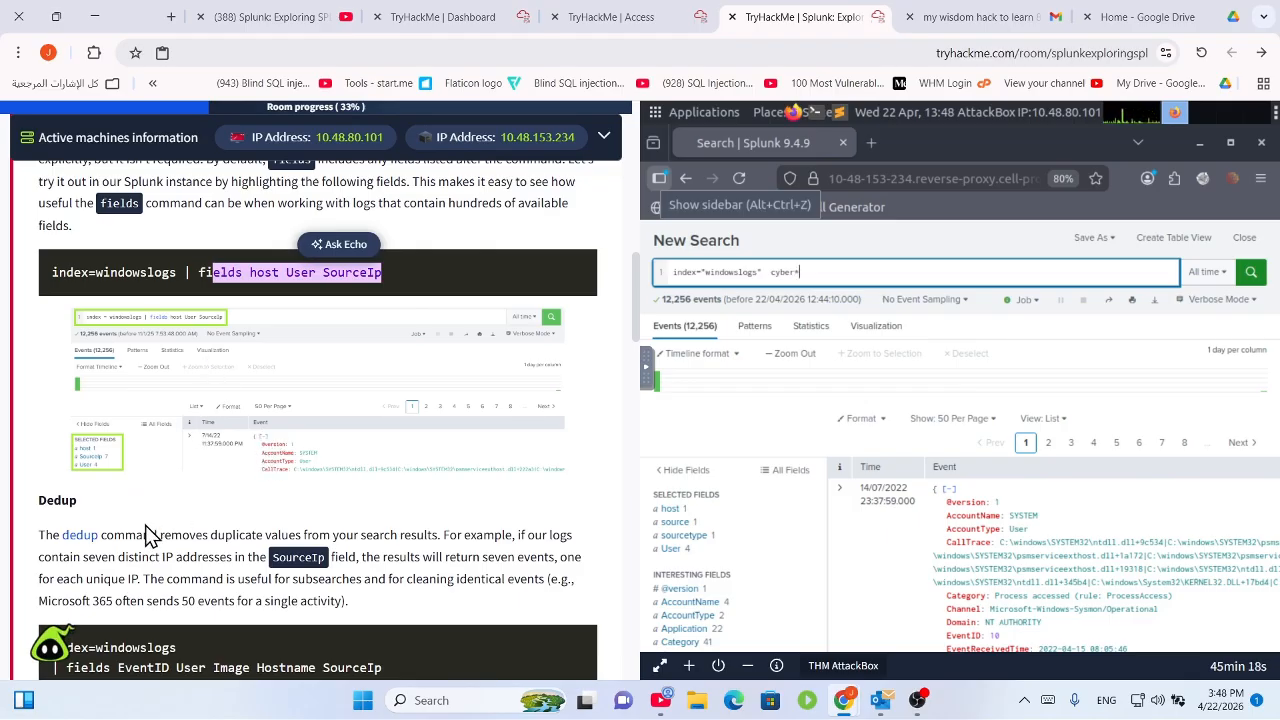
Read the Dedup section and its 'dedup SourceIp' example returning seven distinct IP addresses.
scroll(214, 543, down, 1)
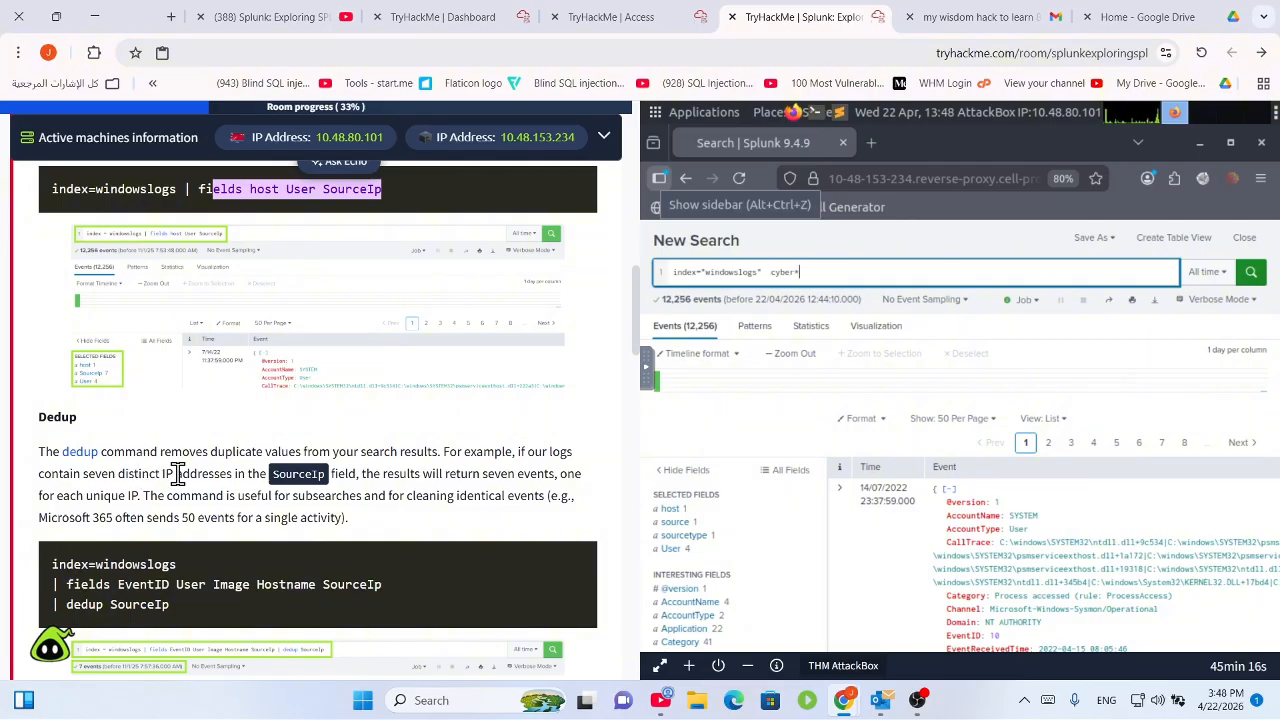
drag(195, 460, 338, 460)
scroll(333, 474, down, 2)
click(382, 330)
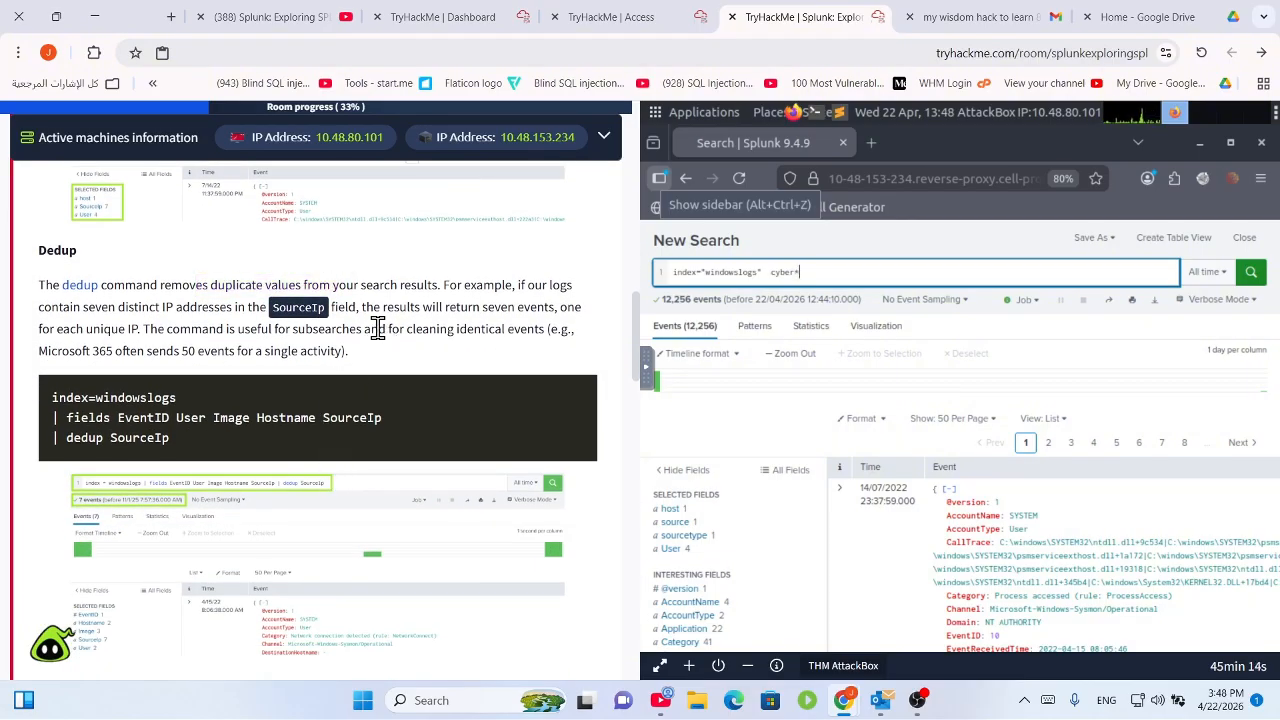
drag(440, 284, 512, 286)
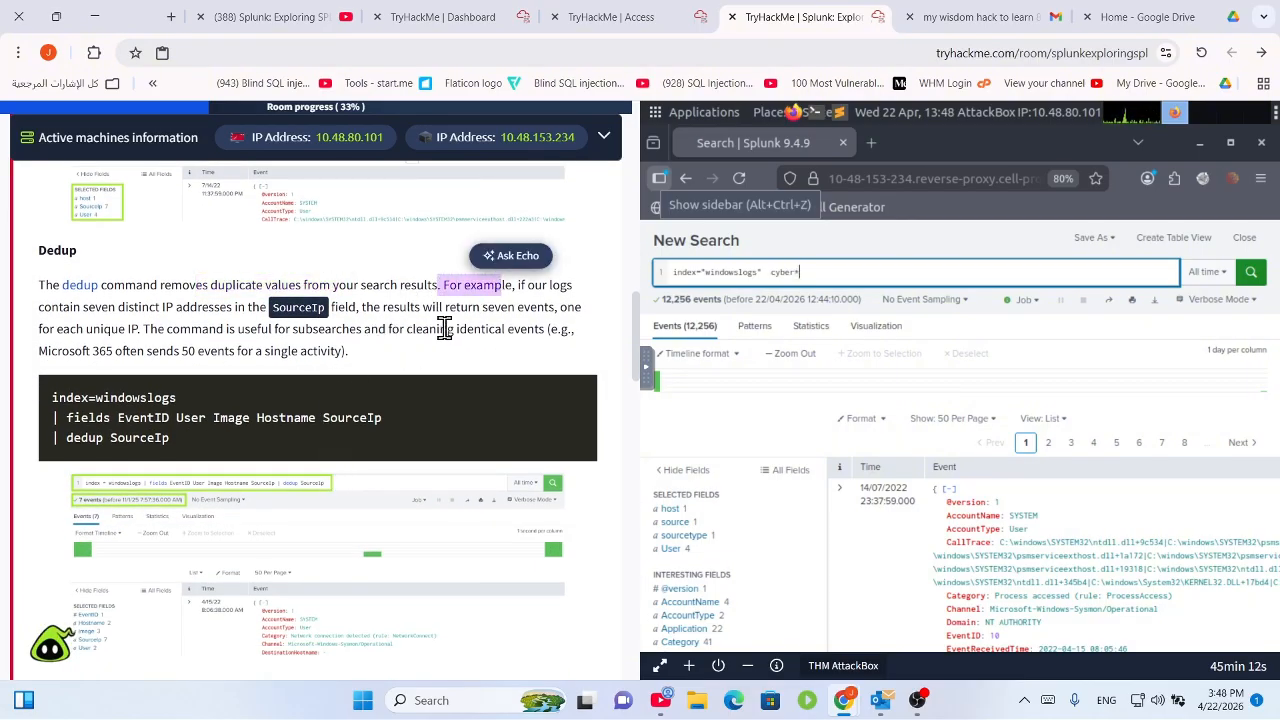
drag(96, 308, 558, 331)
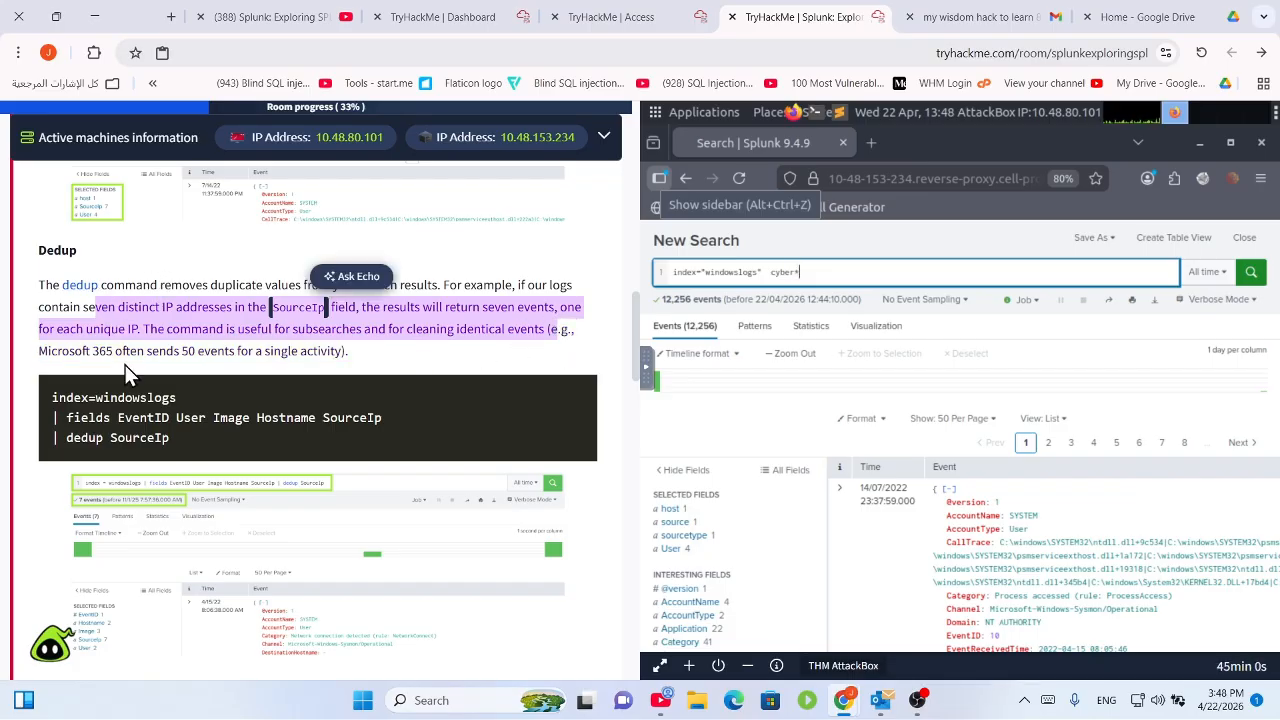
drag(62, 437, 208, 440)
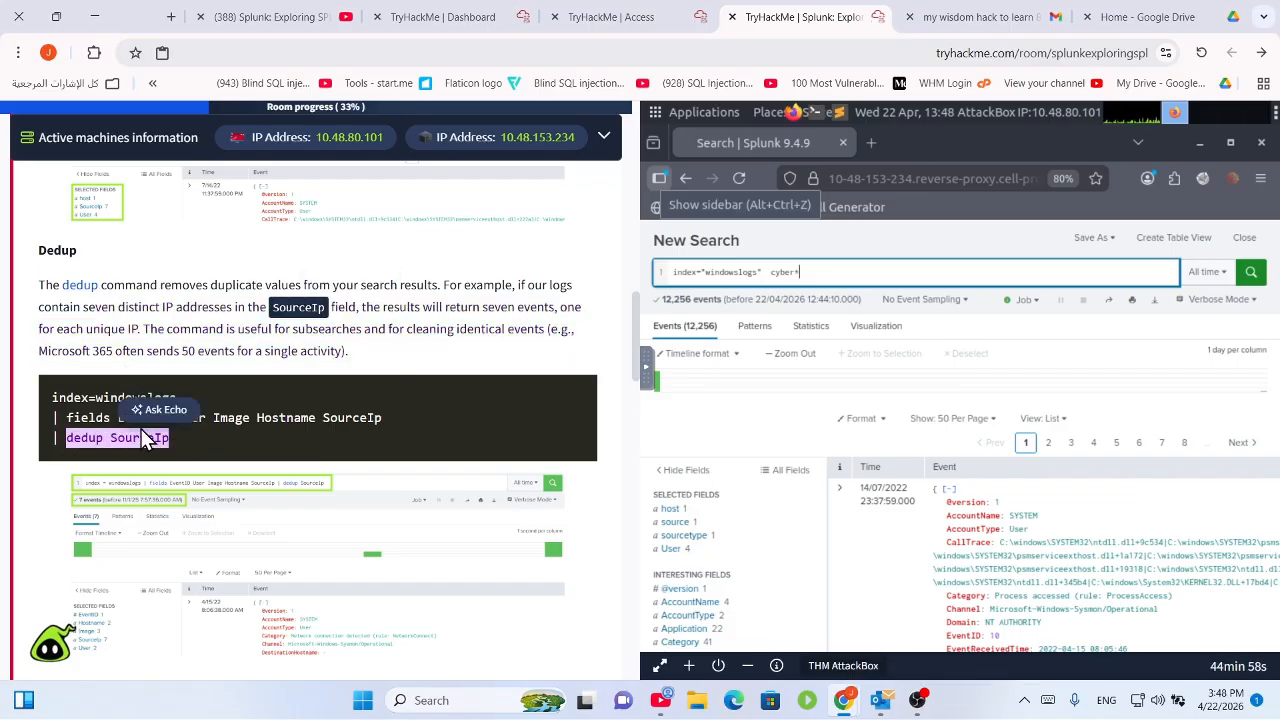
click(112, 440)
drag(62, 418, 382, 416)
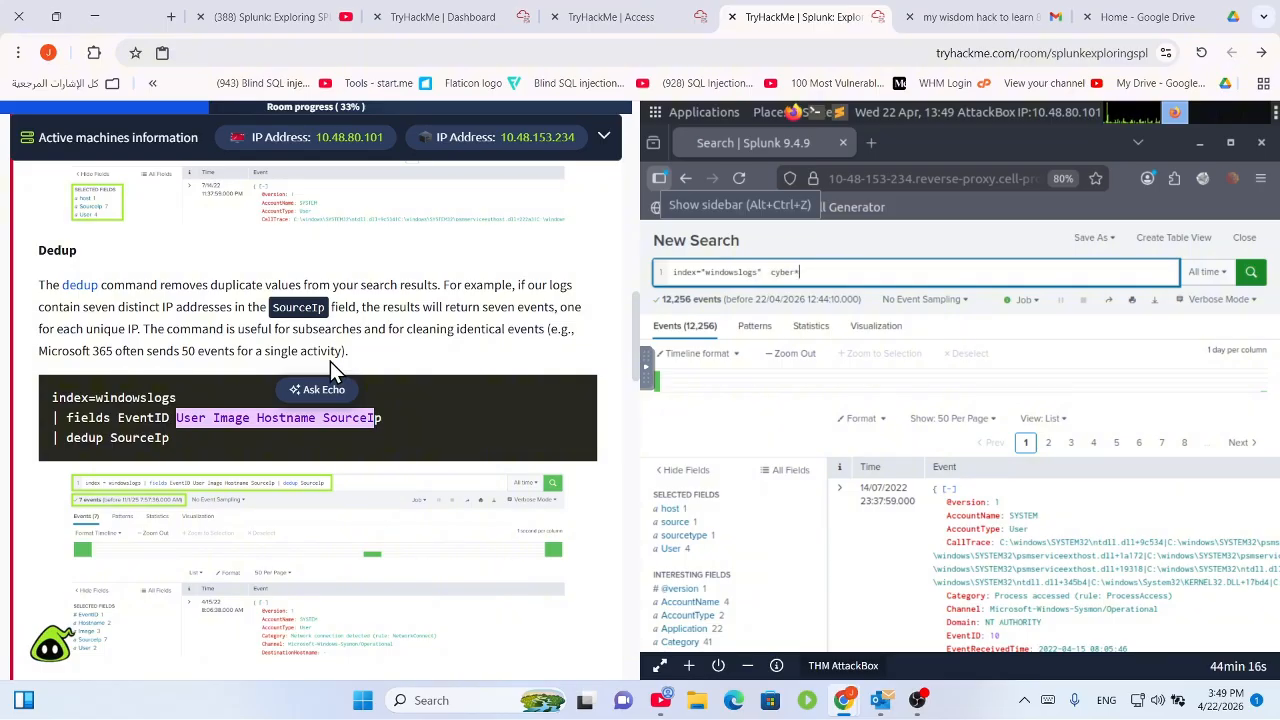
Switch the search results to Table view, briefly try Raw, then return to Table.
click(1043, 420)
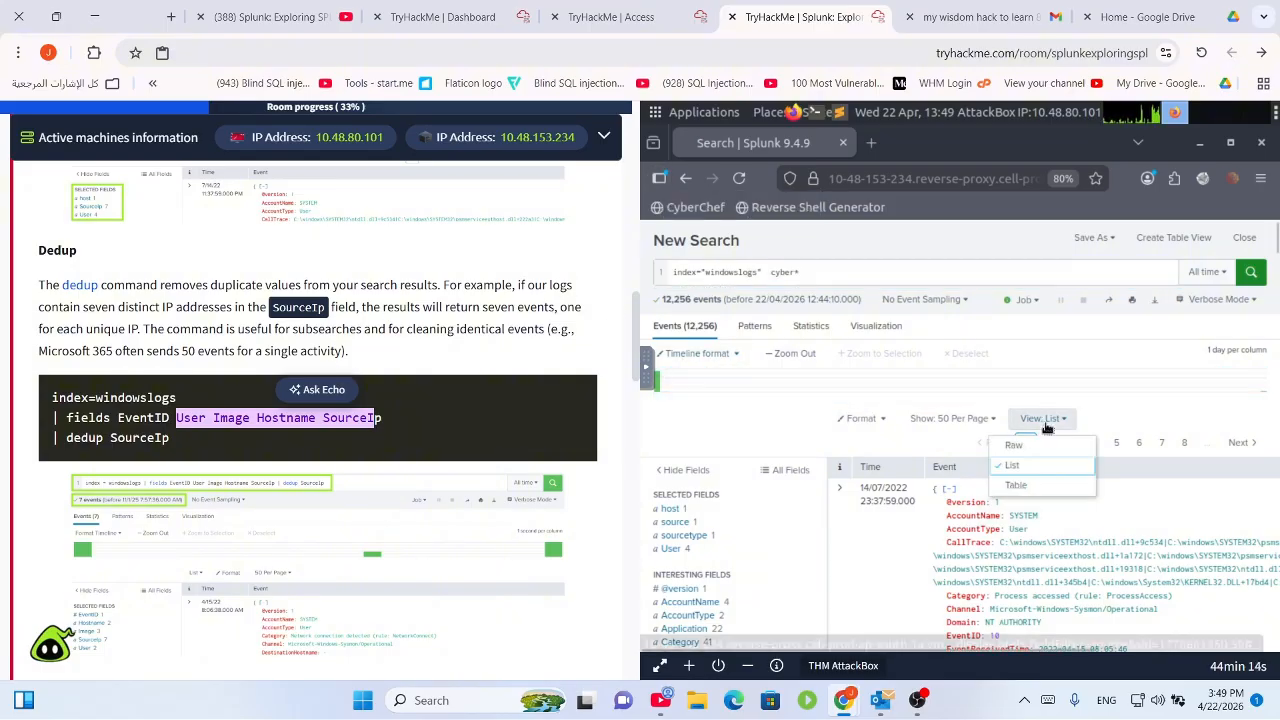
click(1030, 488)
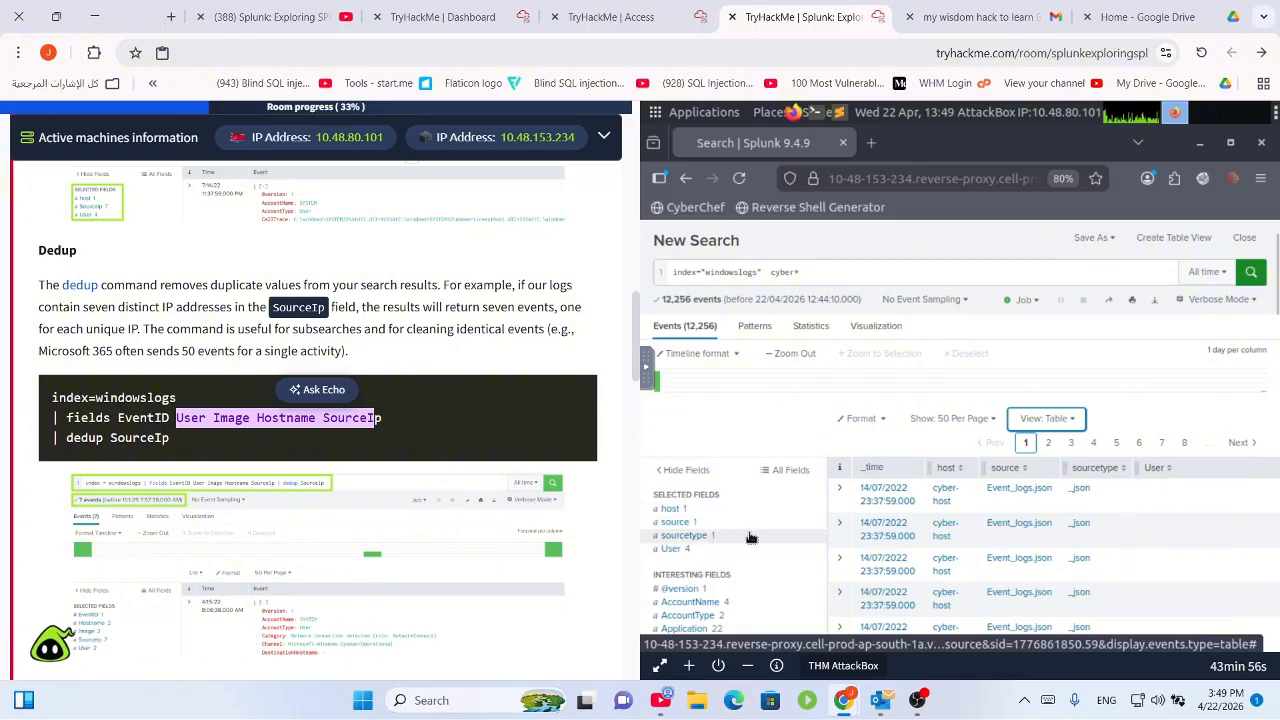
click(1062, 420)
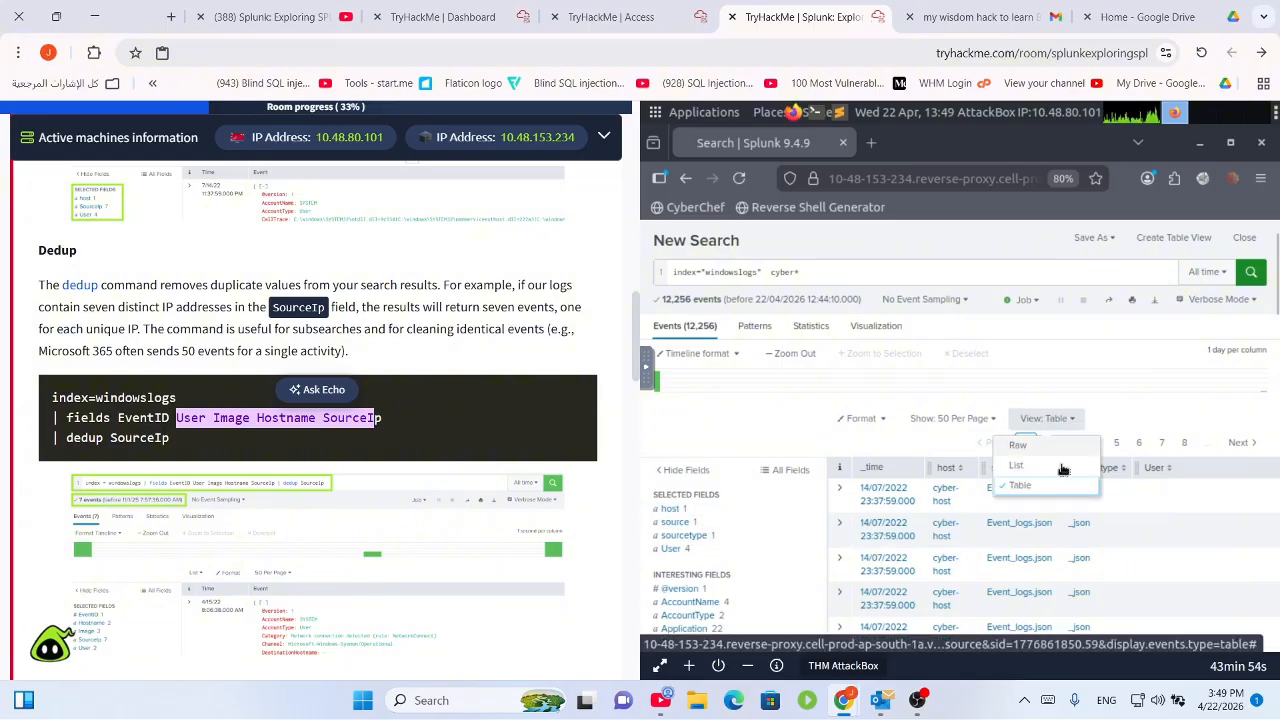
click(1038, 446)
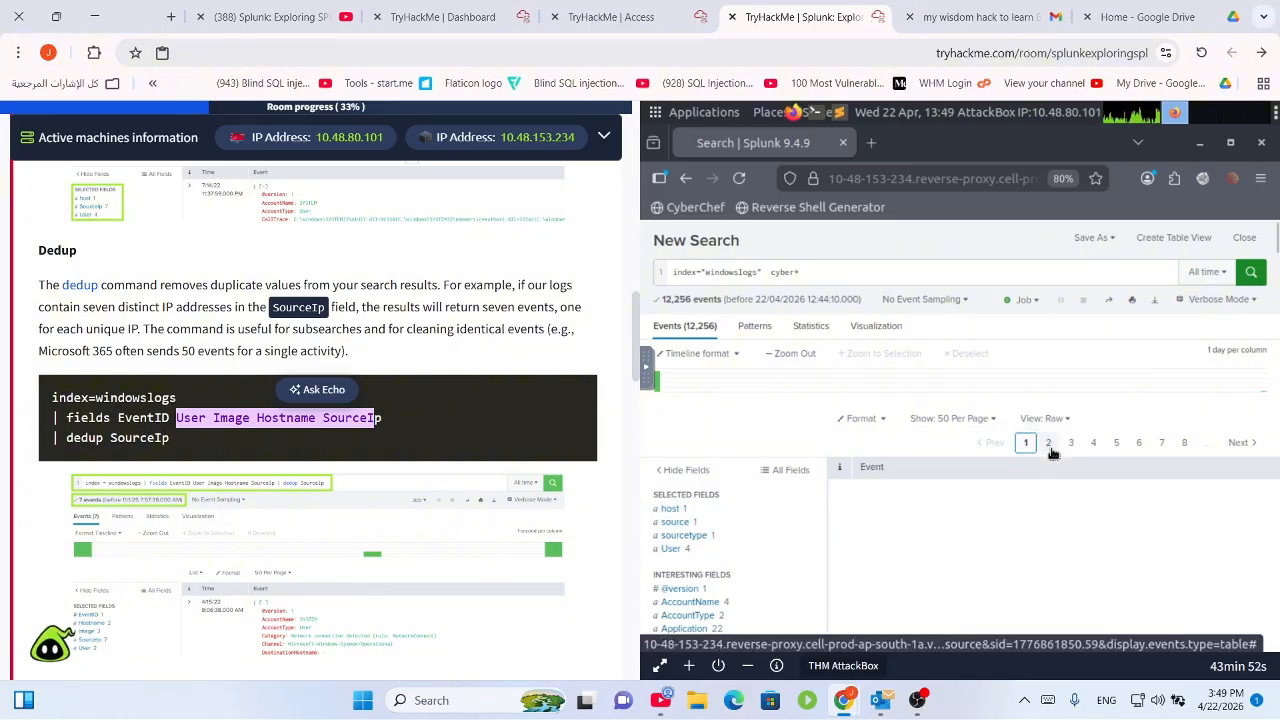
click(1048, 420)
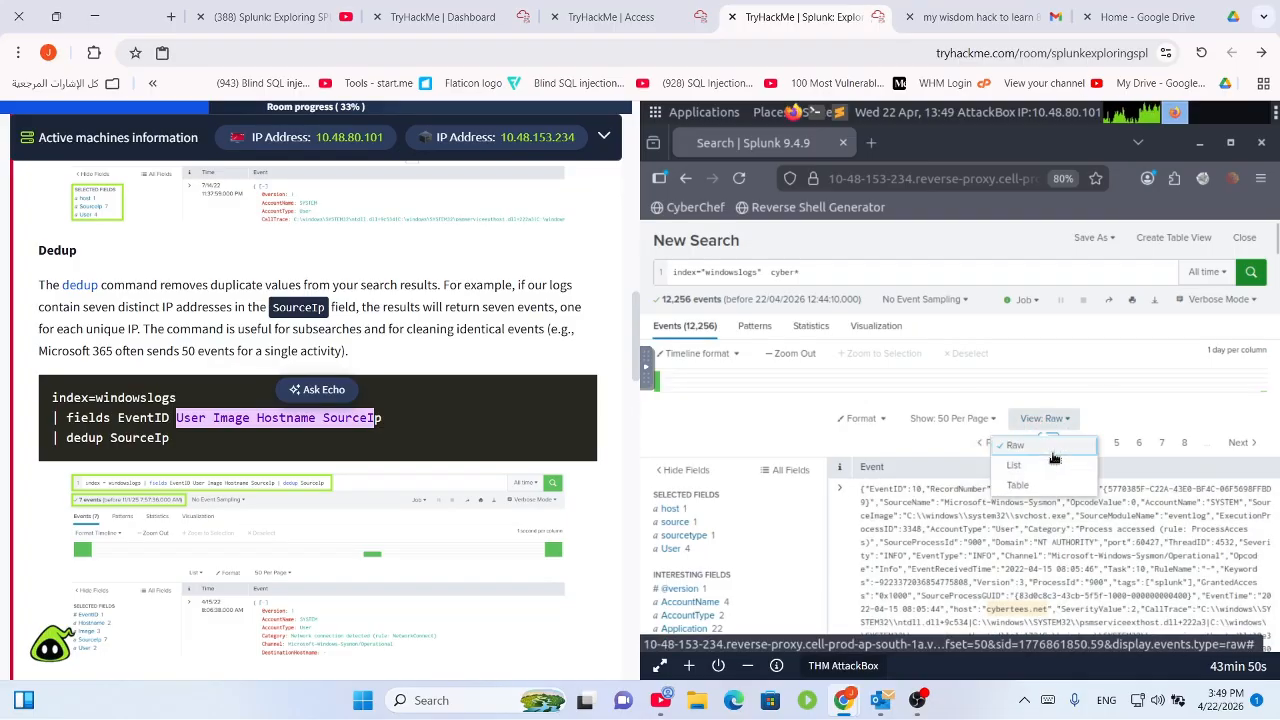
click(1044, 486)
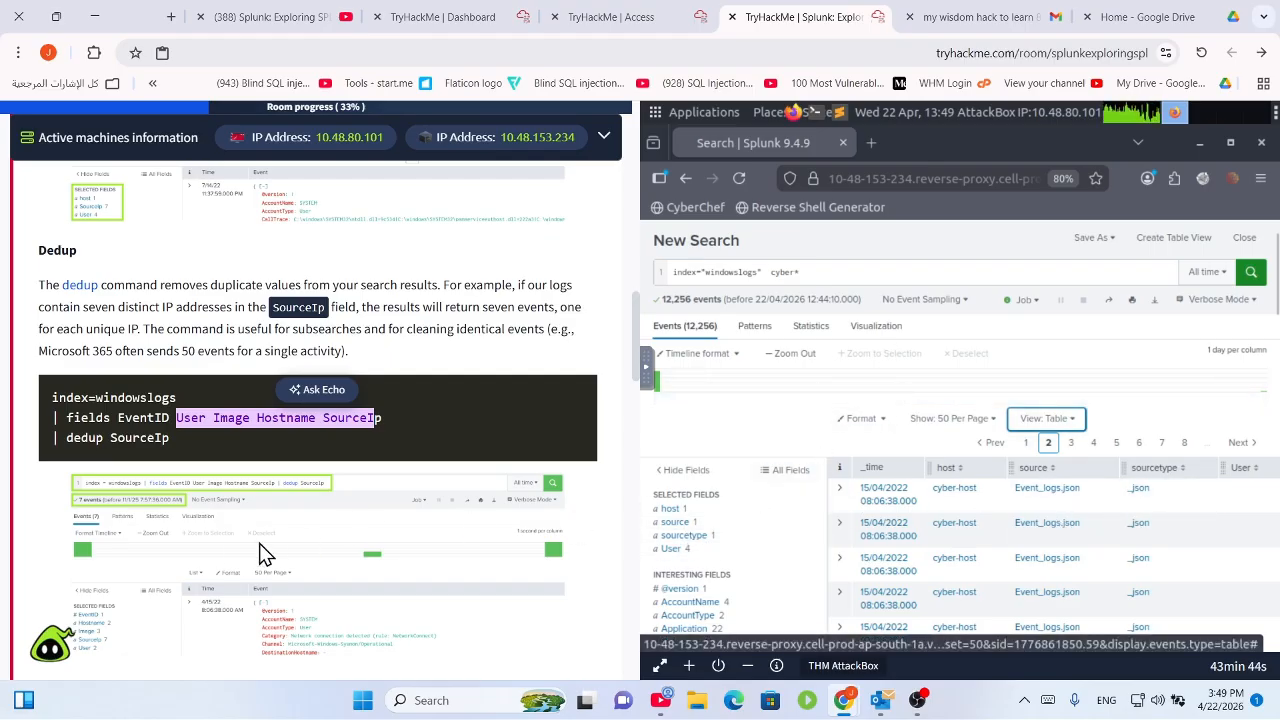
Remove the cyber* term so the search reads just index="windowslogs".
scroll(258, 509, down, 2)
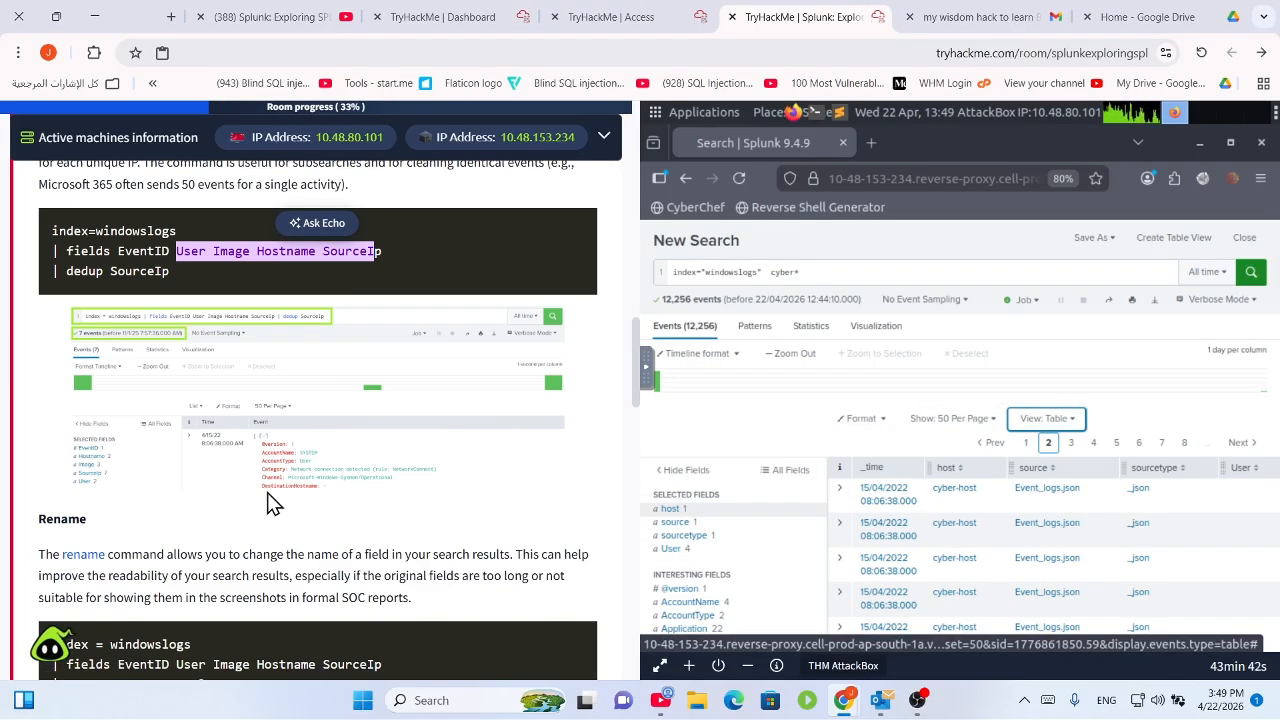
click(142, 269)
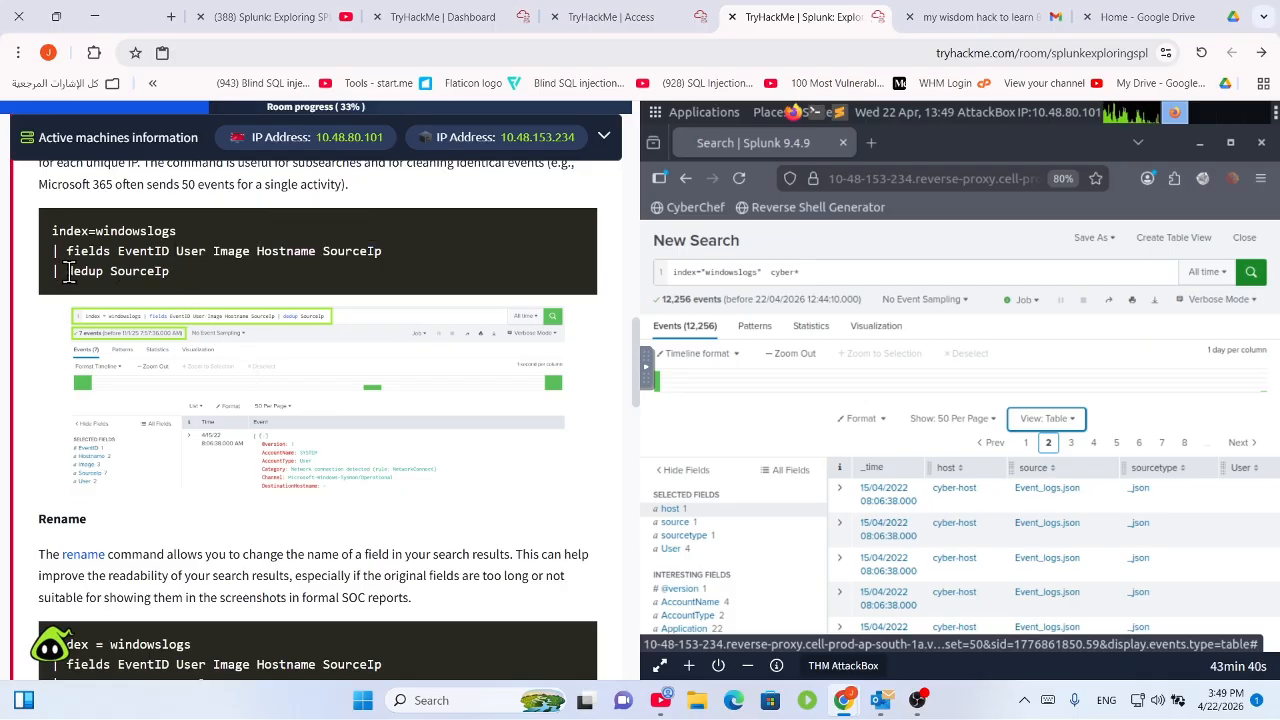
click(820, 278)
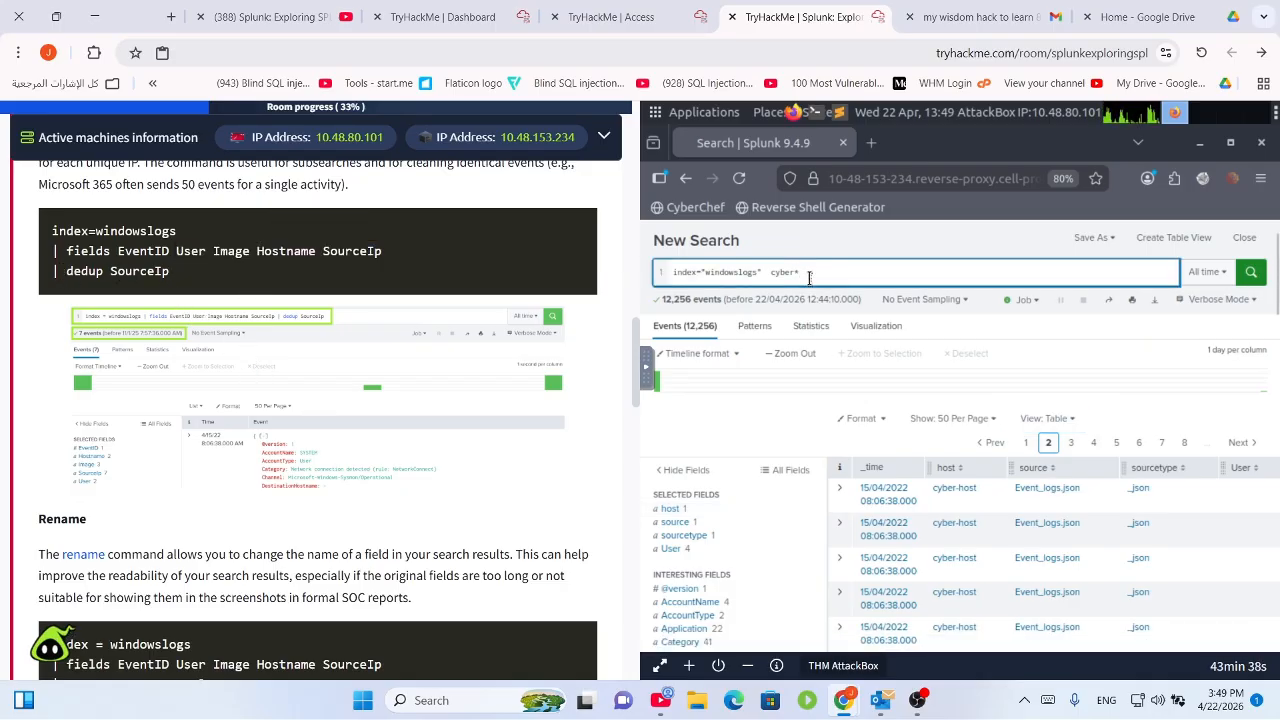
double_click(769, 278)
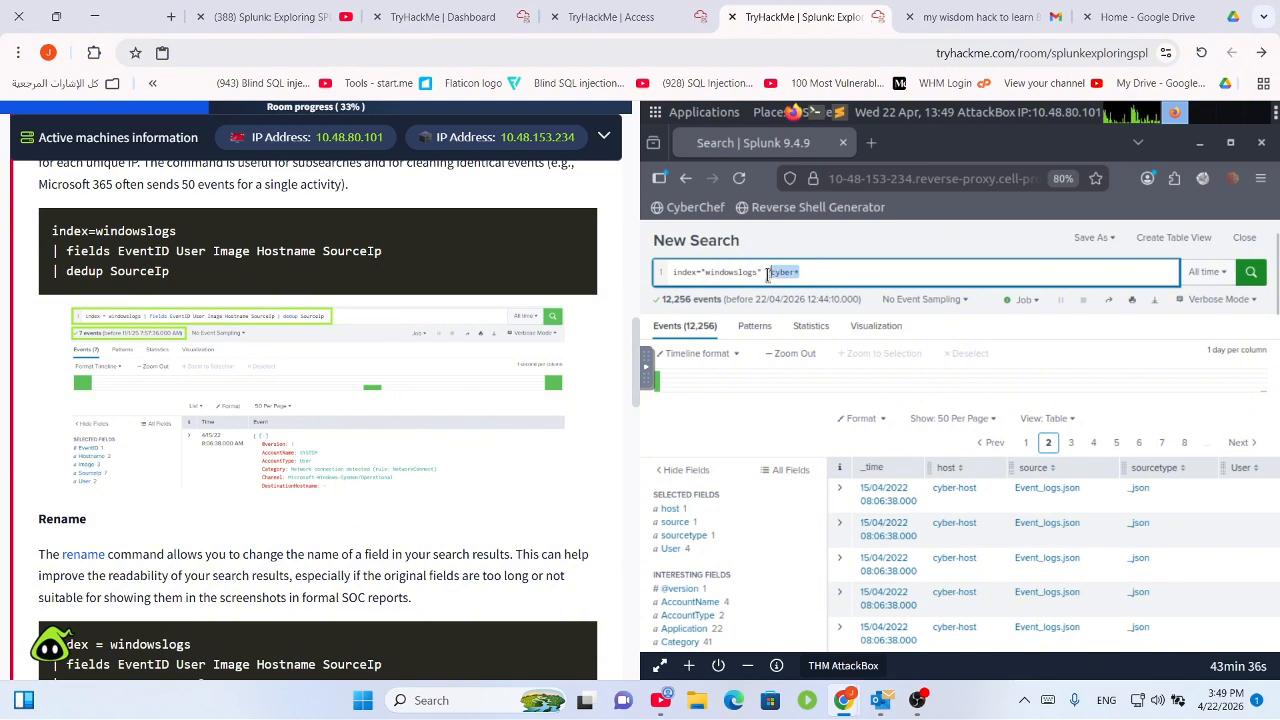
key(BackSpace)
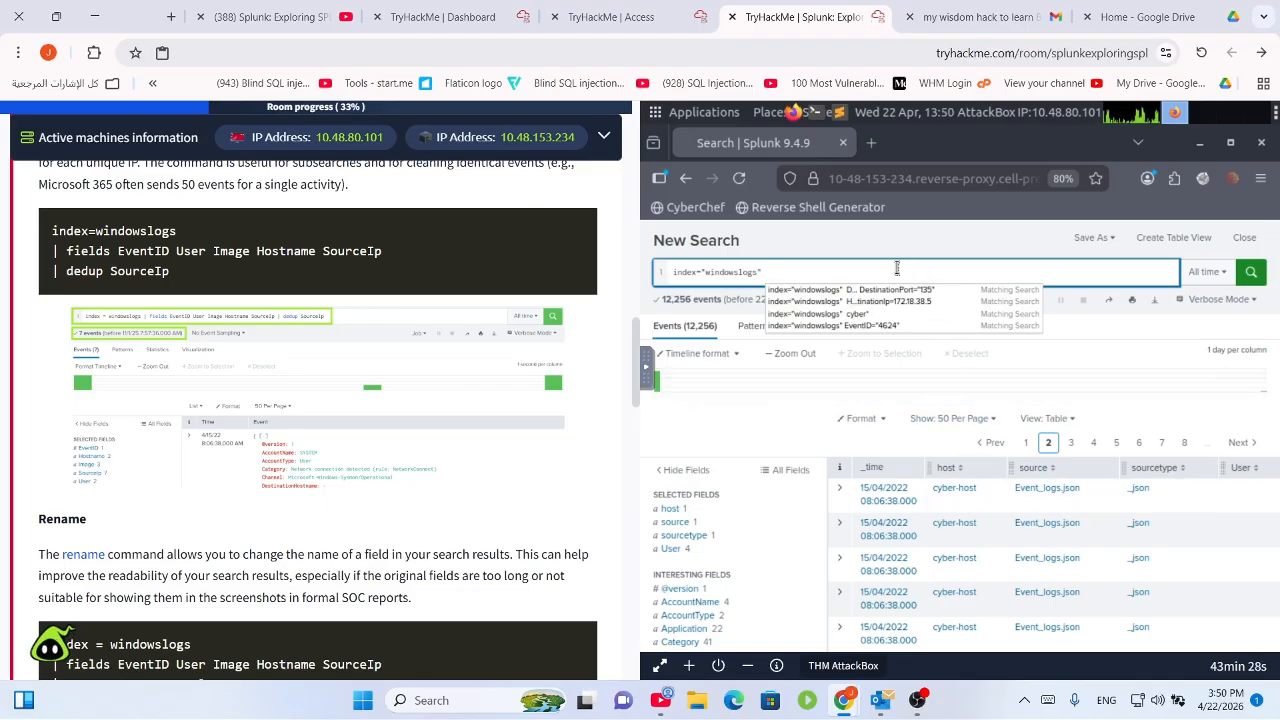
text(|)
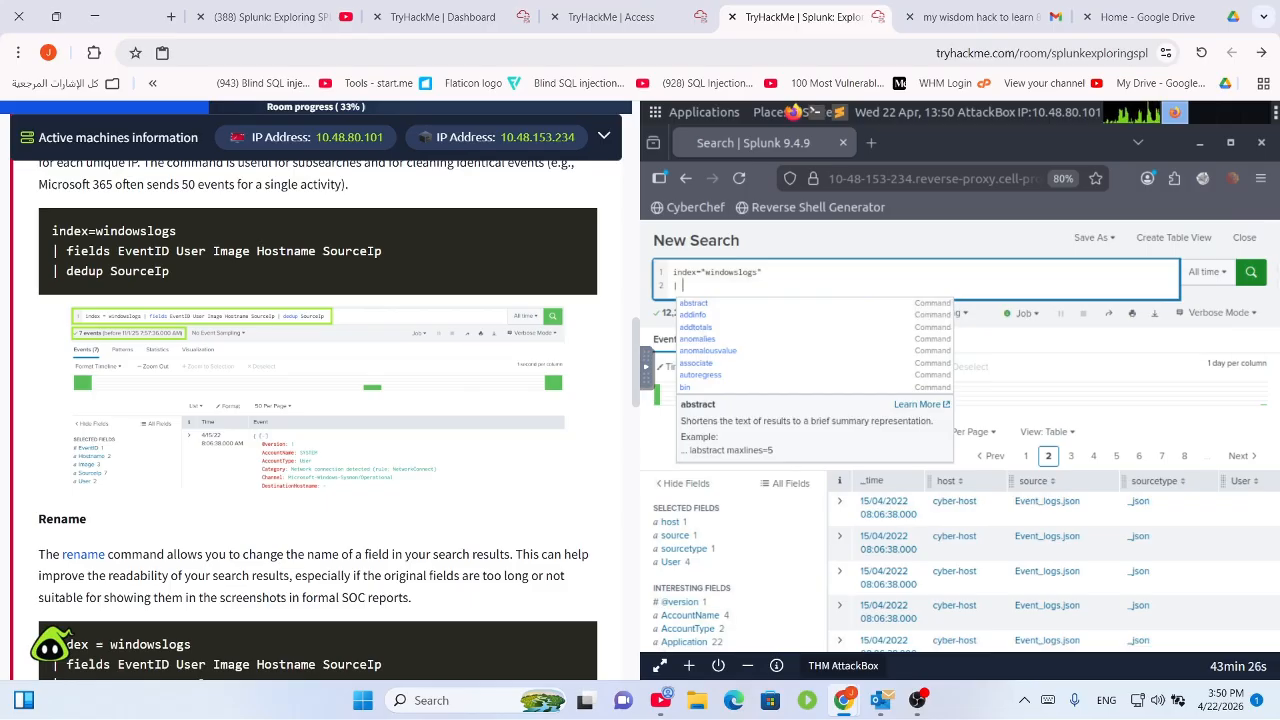
key(BackSpace)
key(BackSpace)
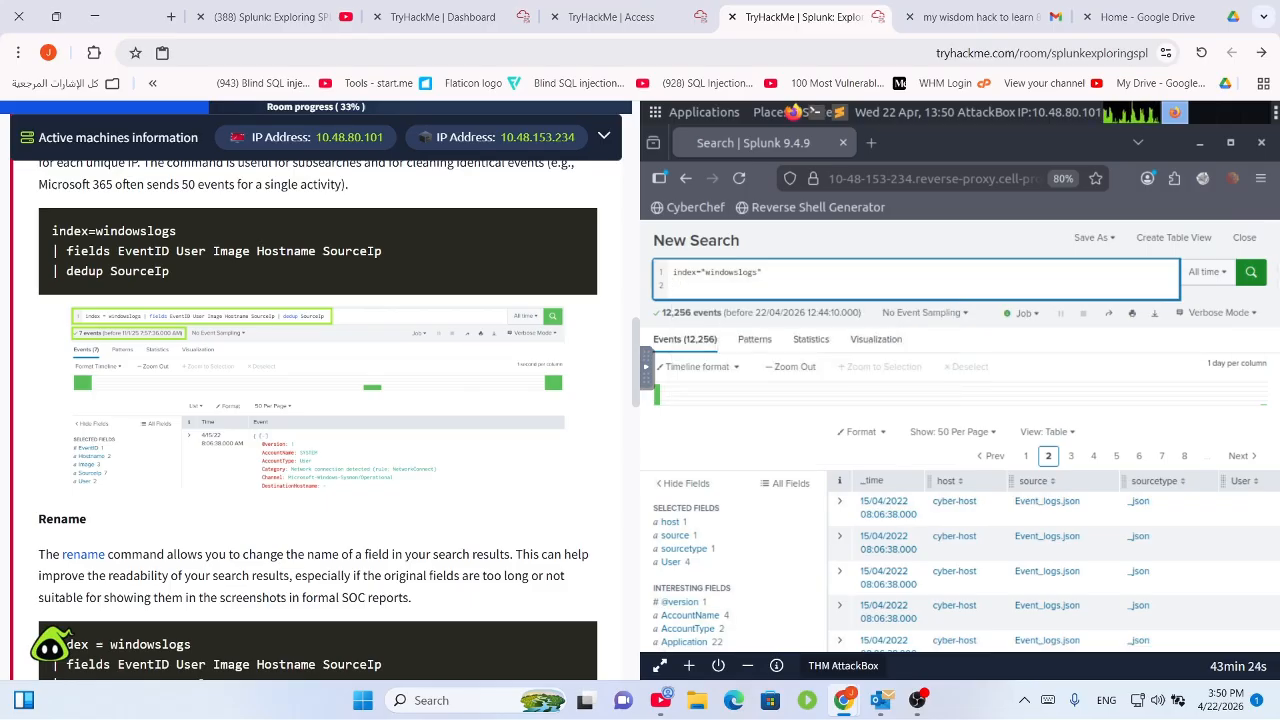
key(BackSpace)
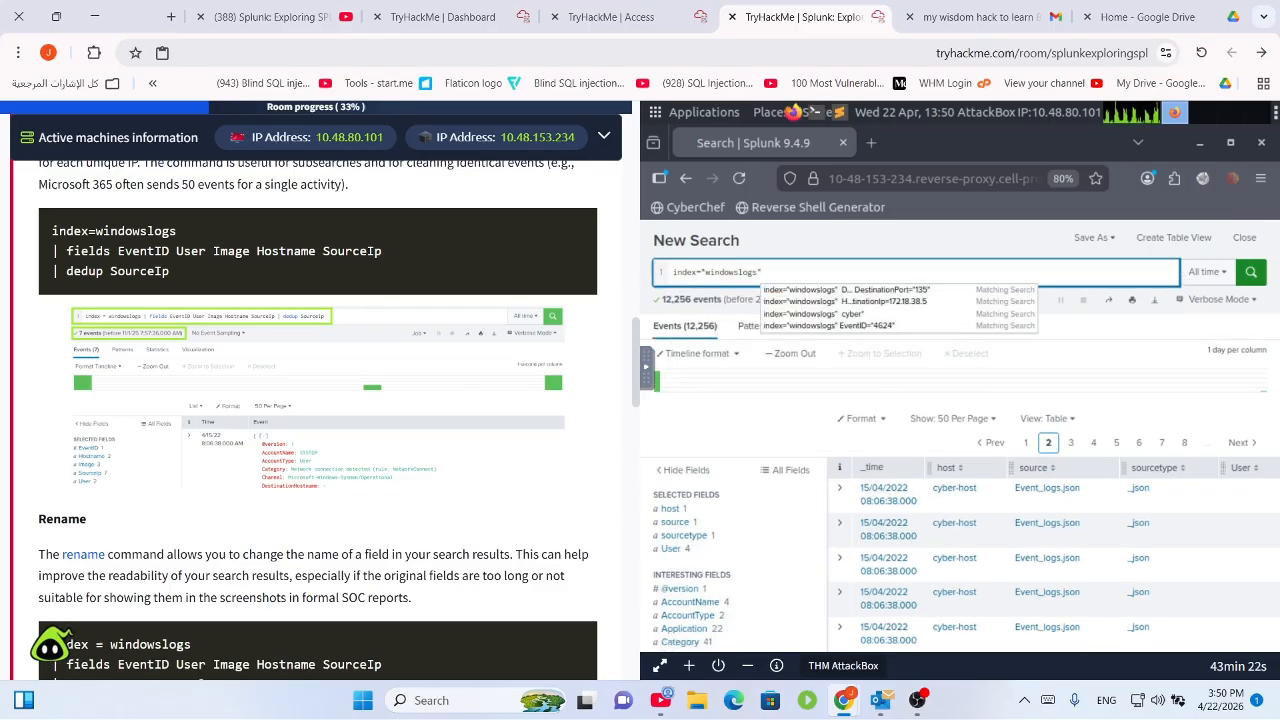
Add a second line '| fields EventID user Hostname SourceIp' and run the search.
key(shift+Return)
text(| )
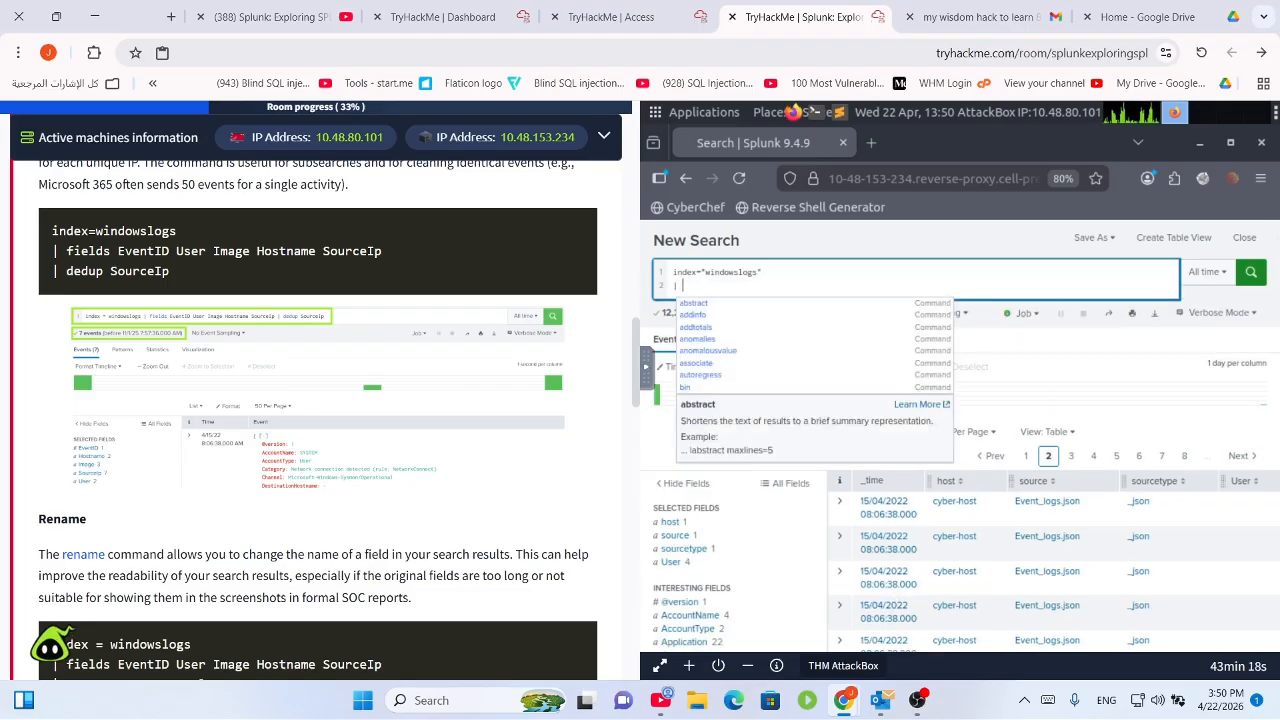
text(fiel)
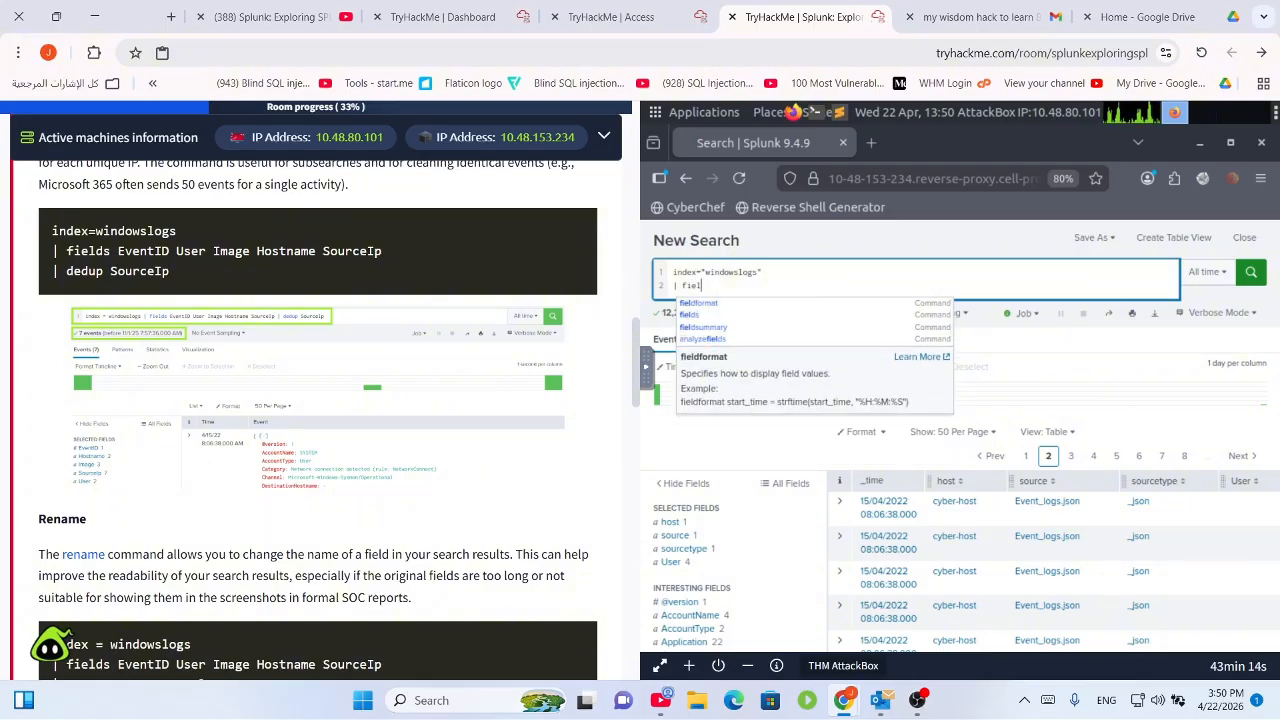
text(ds )
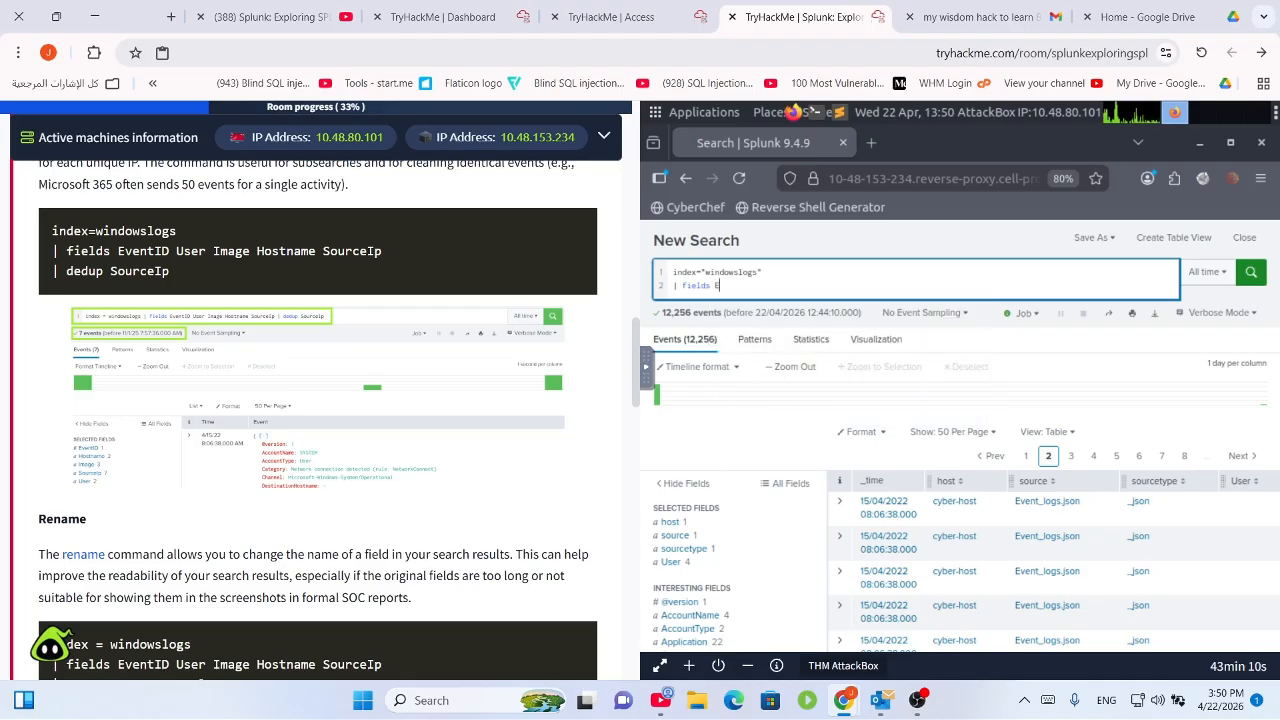
text(EventID user Hostname)
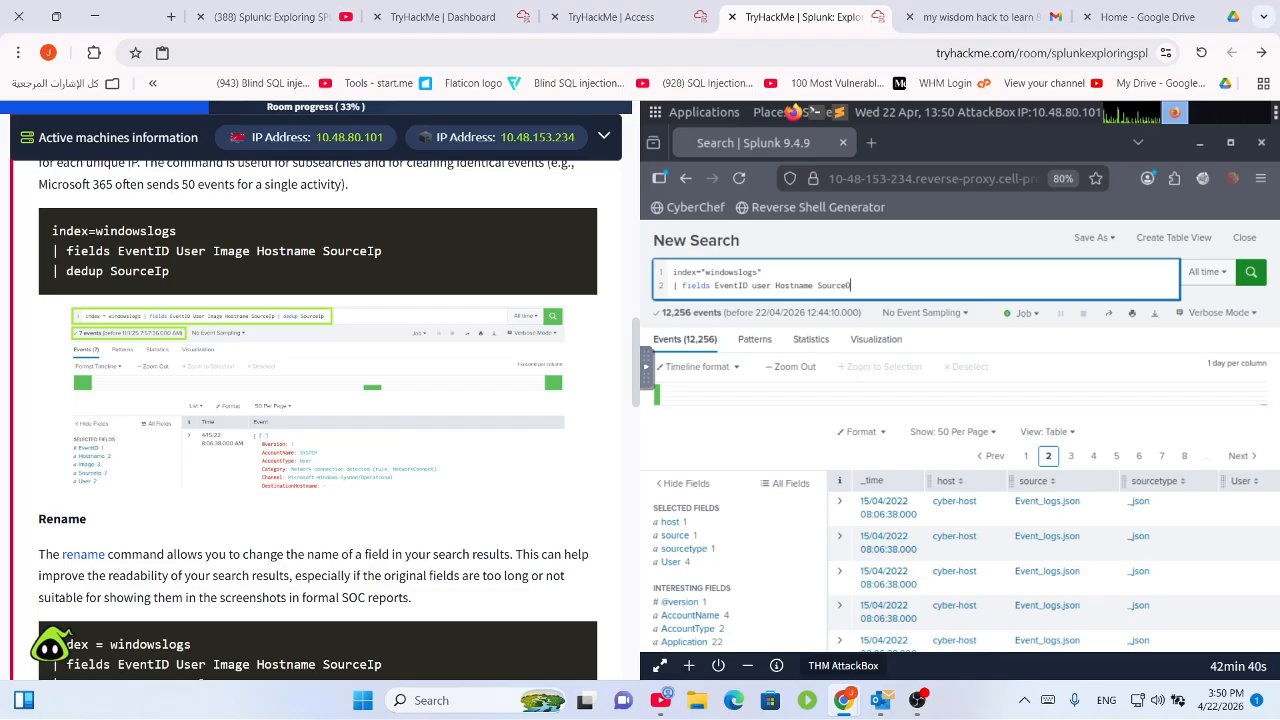
text(SourceIP)
key(BackSpace)
text(p)
key(Return)
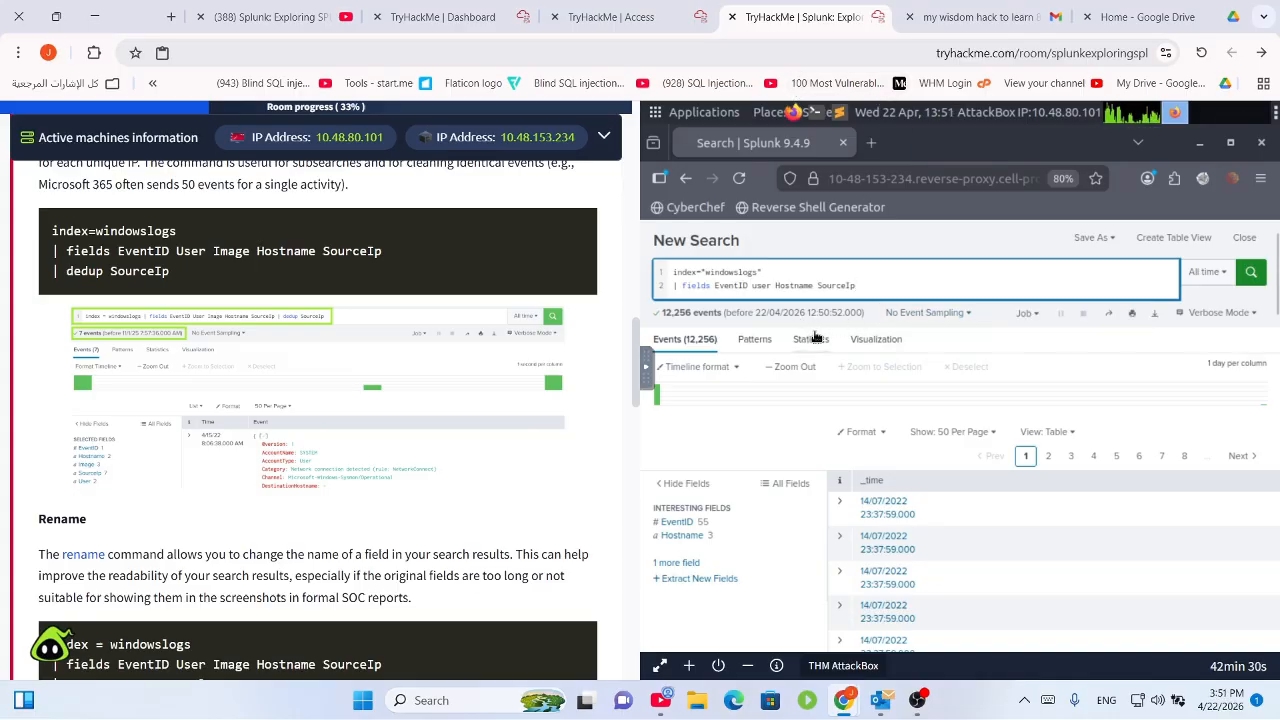
Change 'user' to 'User' in the fields list and rerun the search.
click(758, 286)
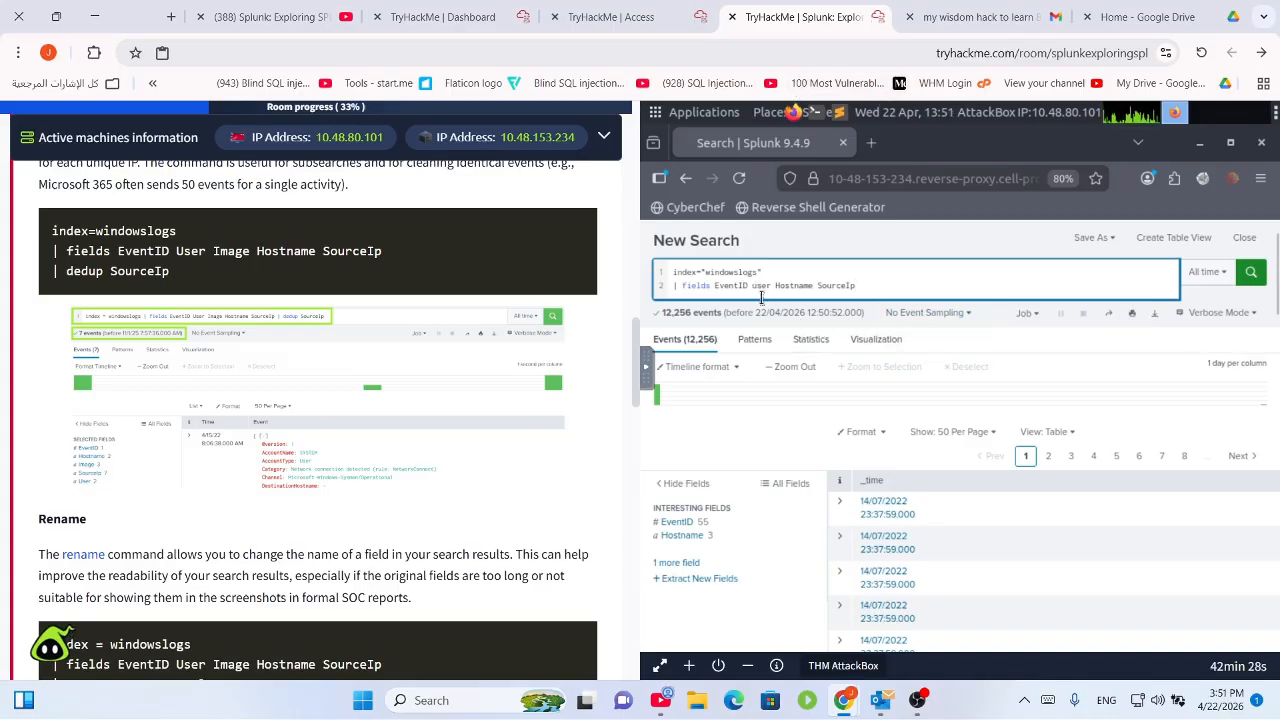
key(BackSpace)
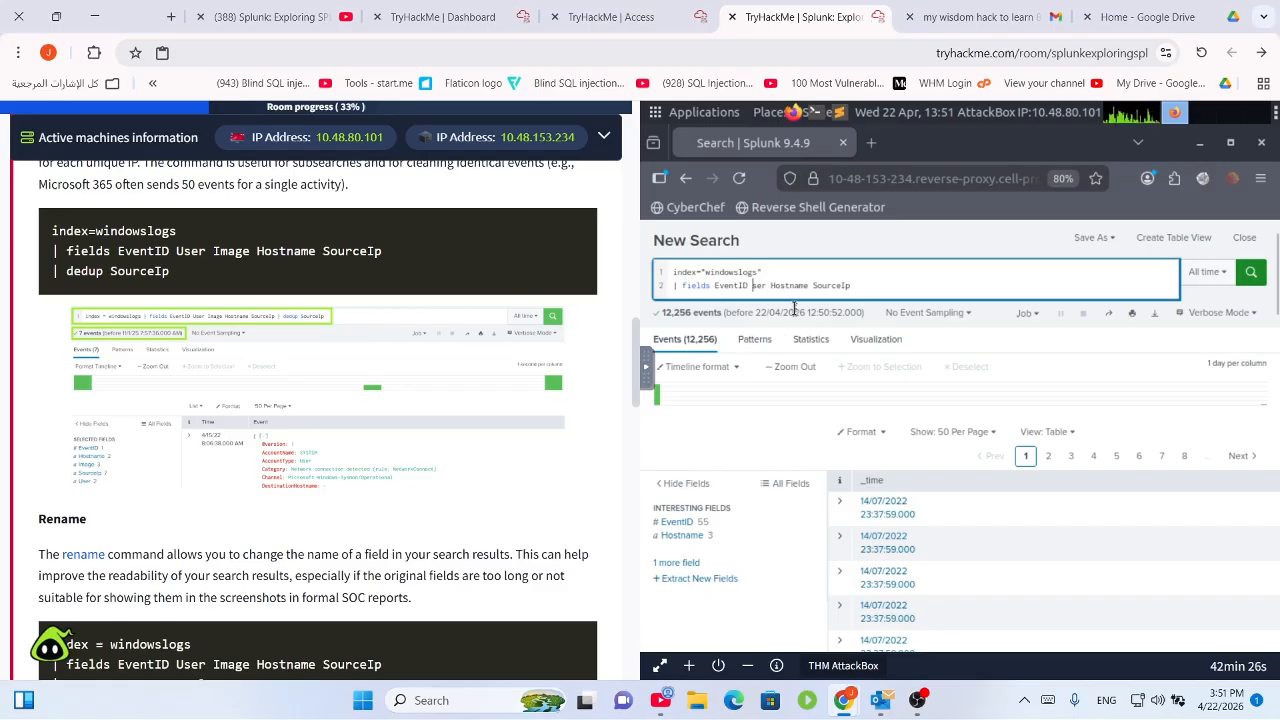
text(U)
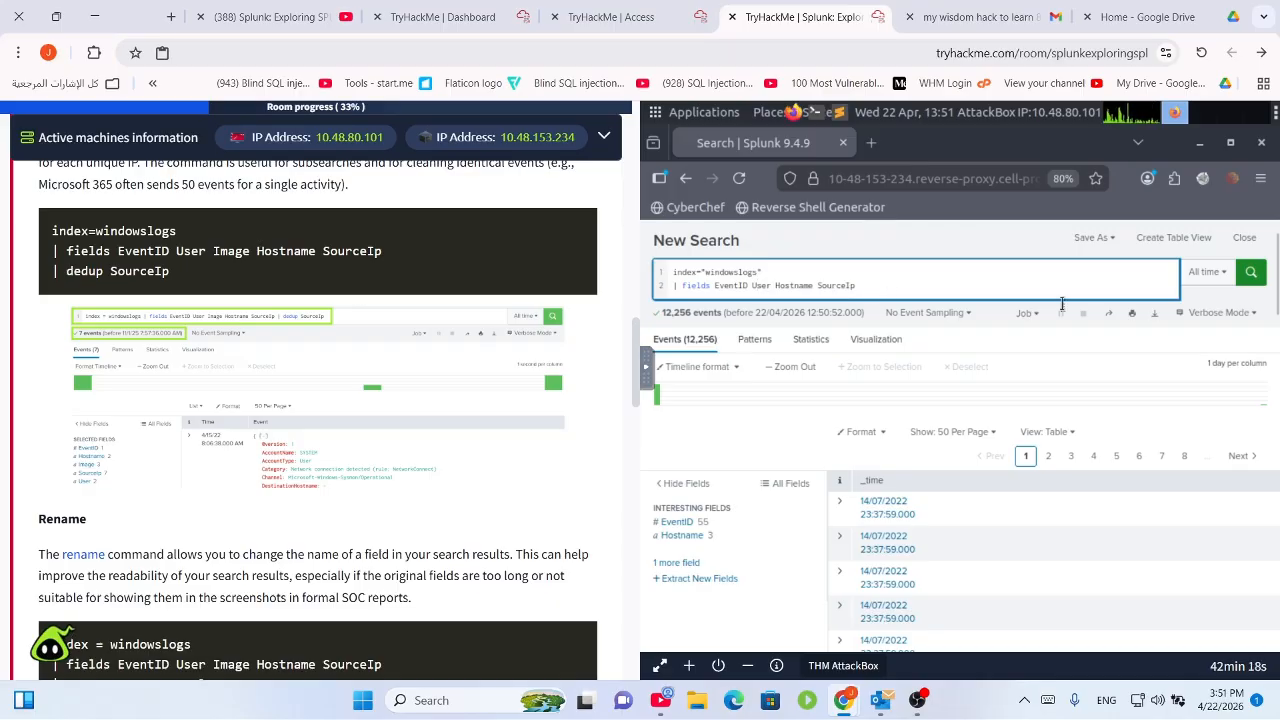
click(1251, 272)
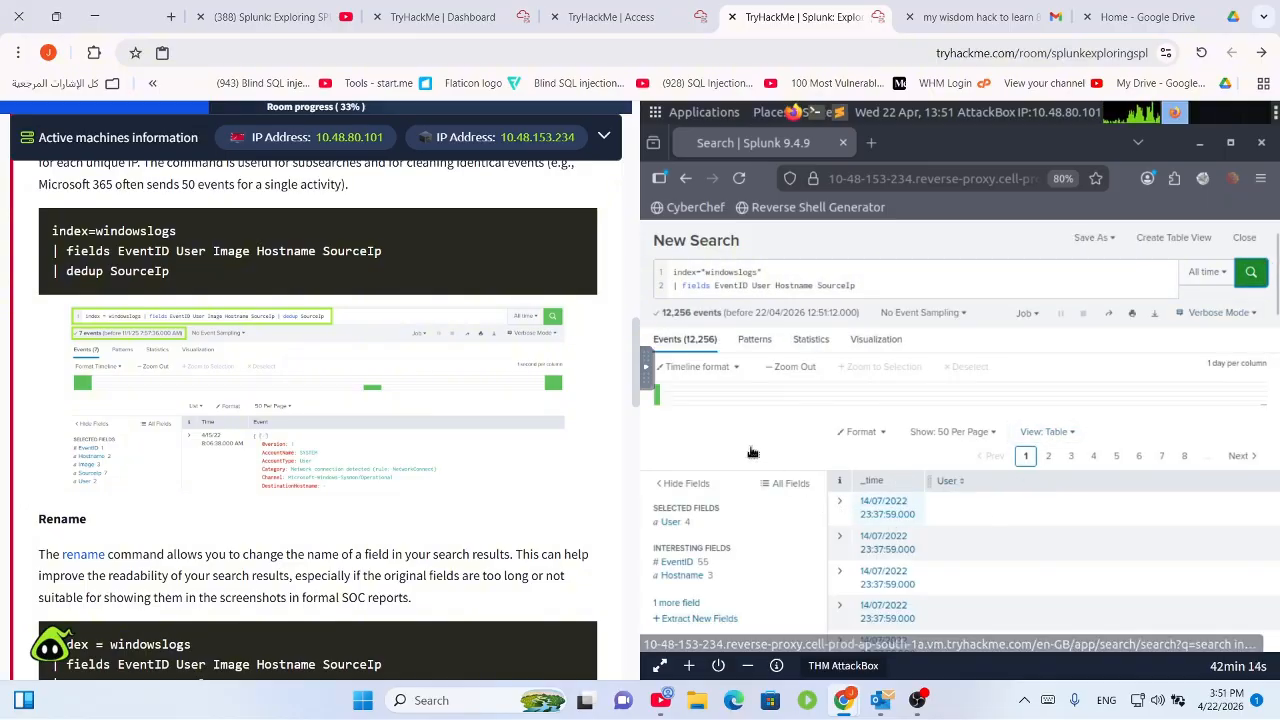
Inspect the first event, switch results to List view, then back to Table.
click(840, 505)
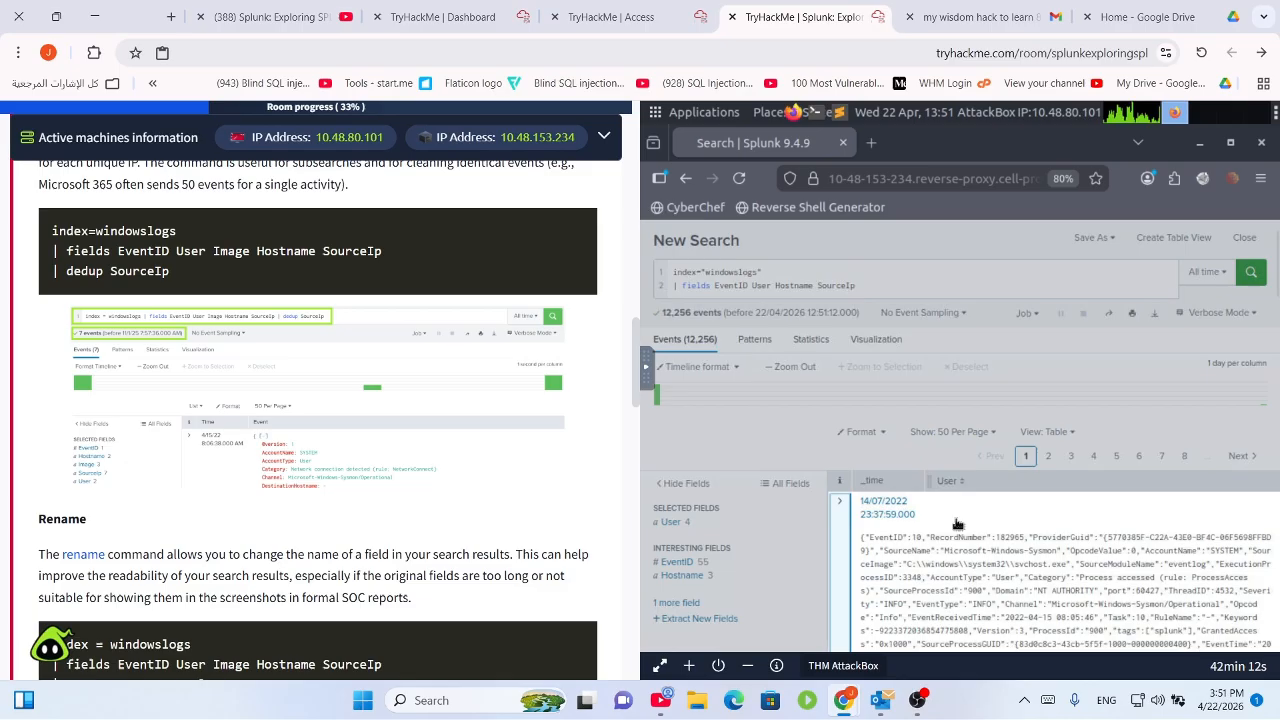
click(1038, 430)
click(1046, 434)
click(1046, 434)
click(1044, 436)
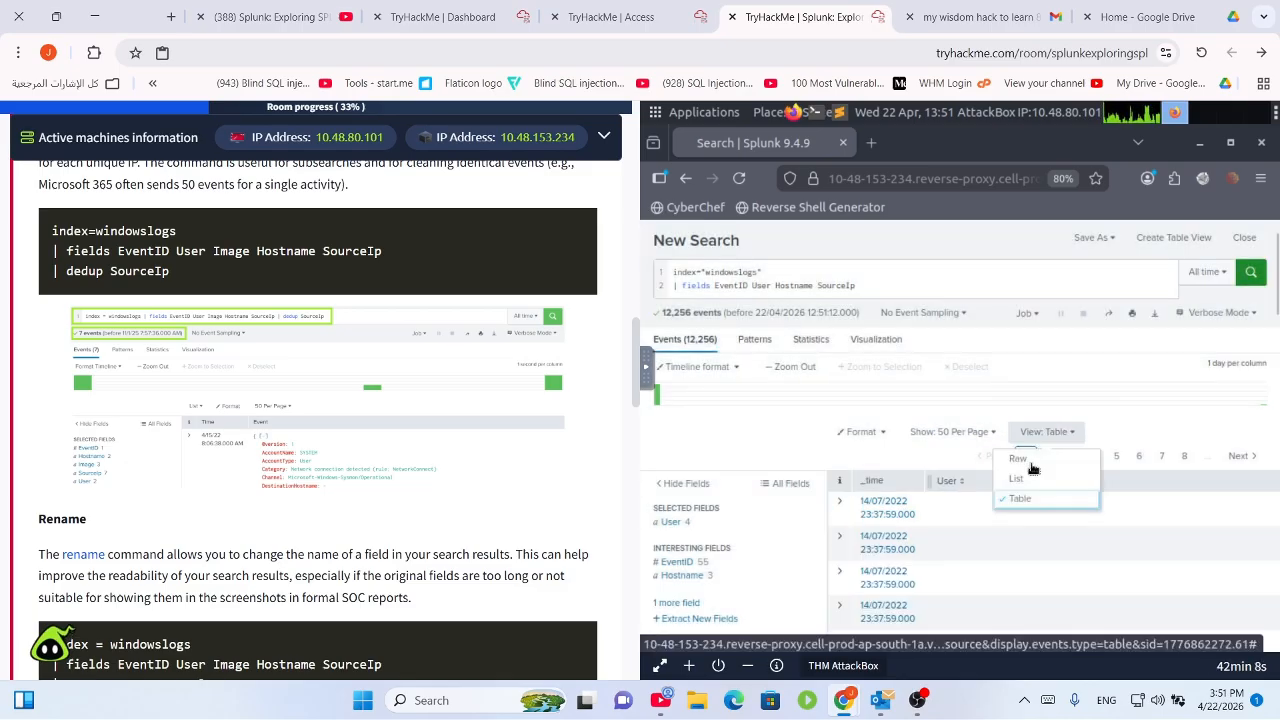
click(1038, 482)
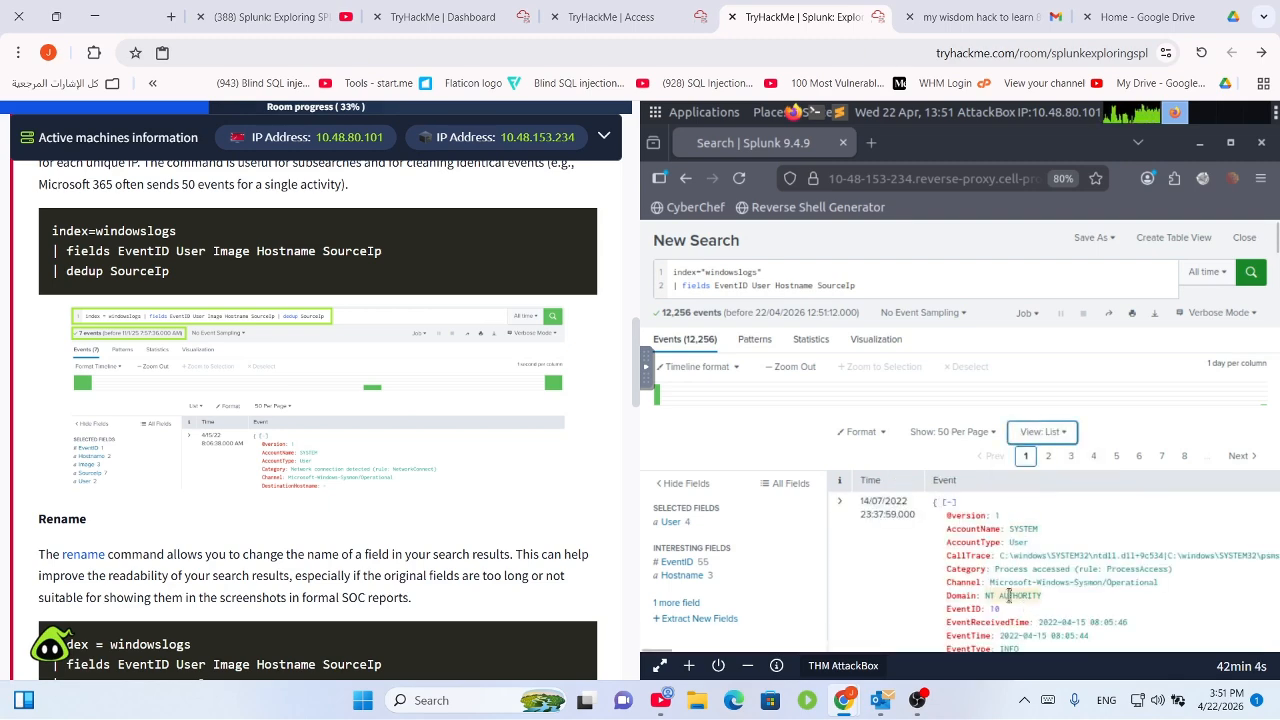
scroll(978, 562, down, 5)
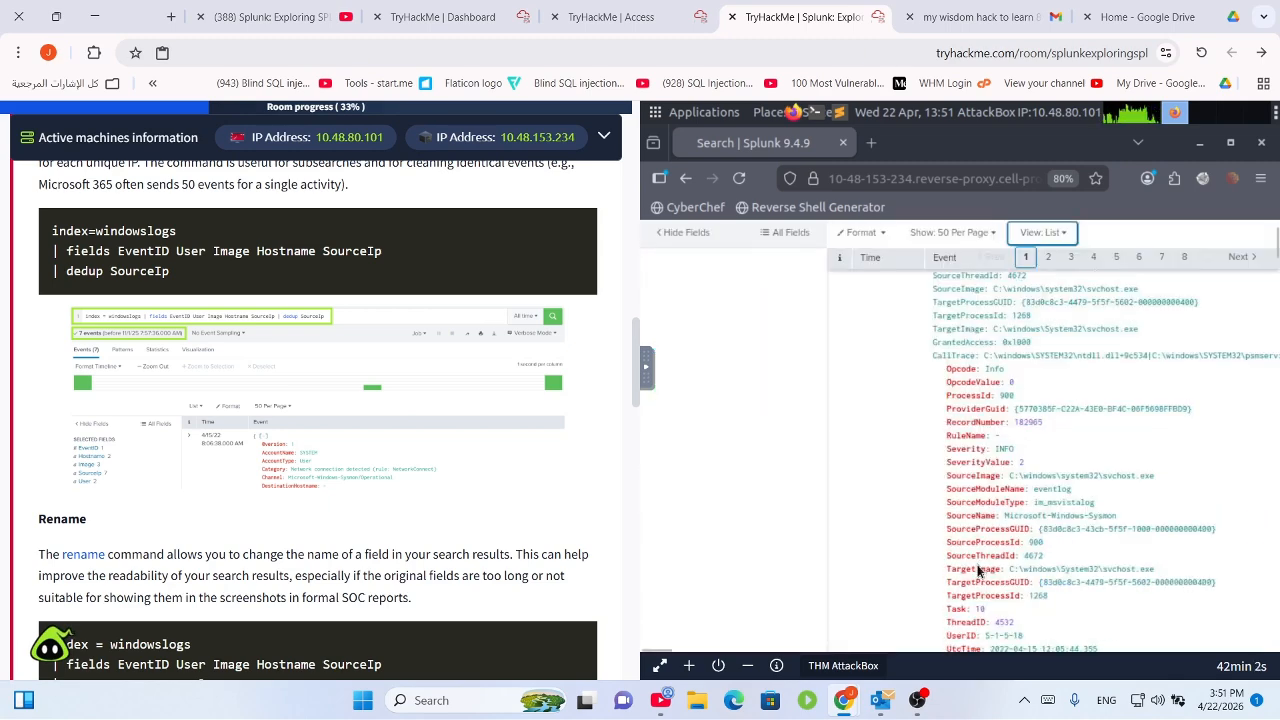
scroll(960, 567, up, 10)
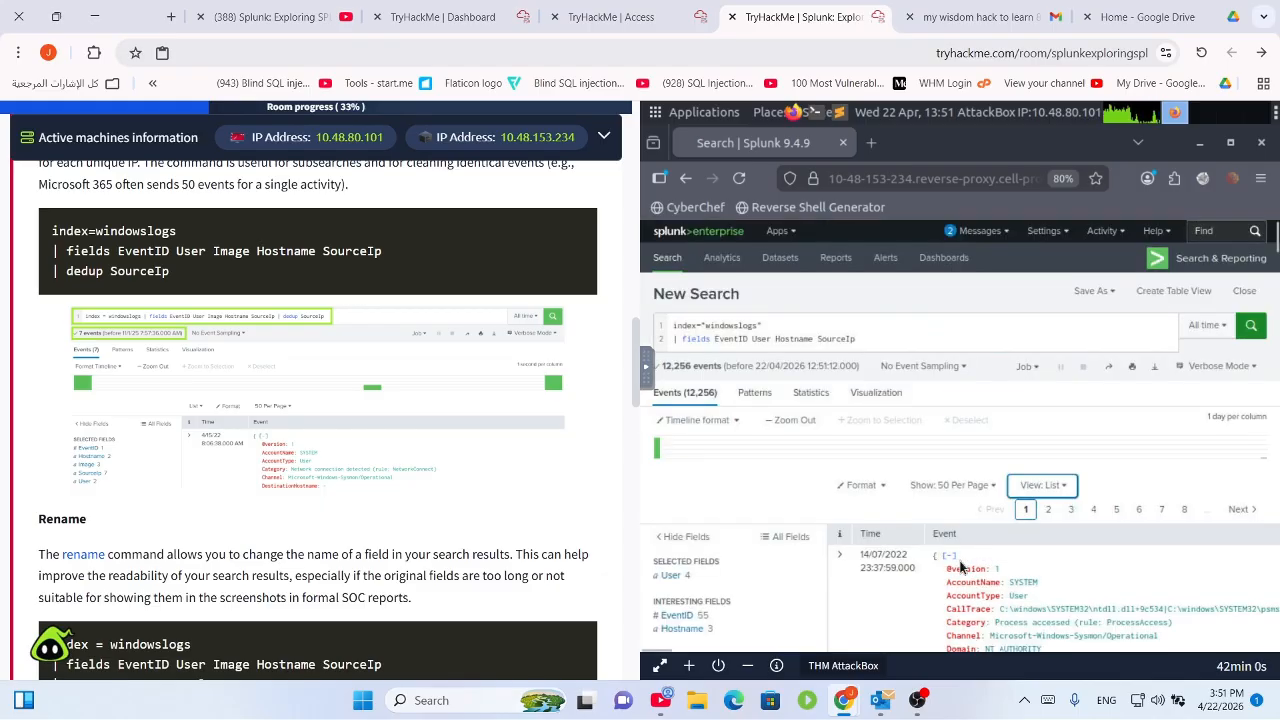
click(1047, 490)
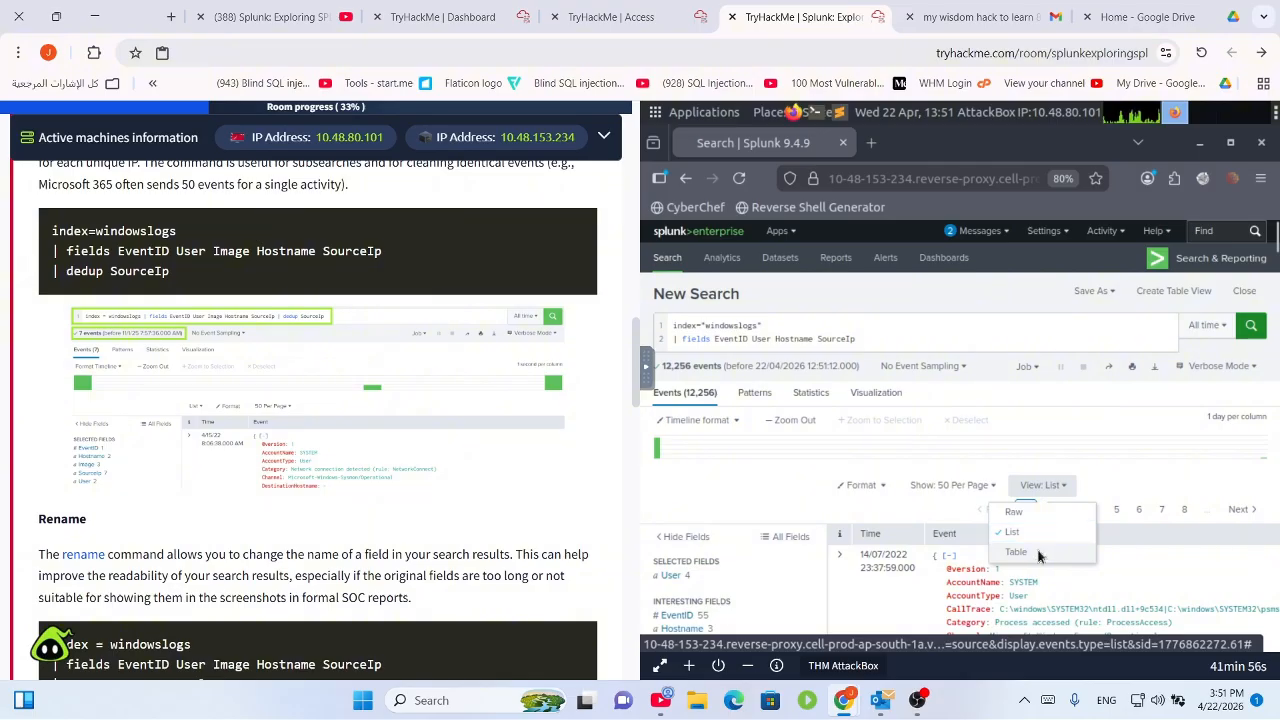
click(1042, 555)
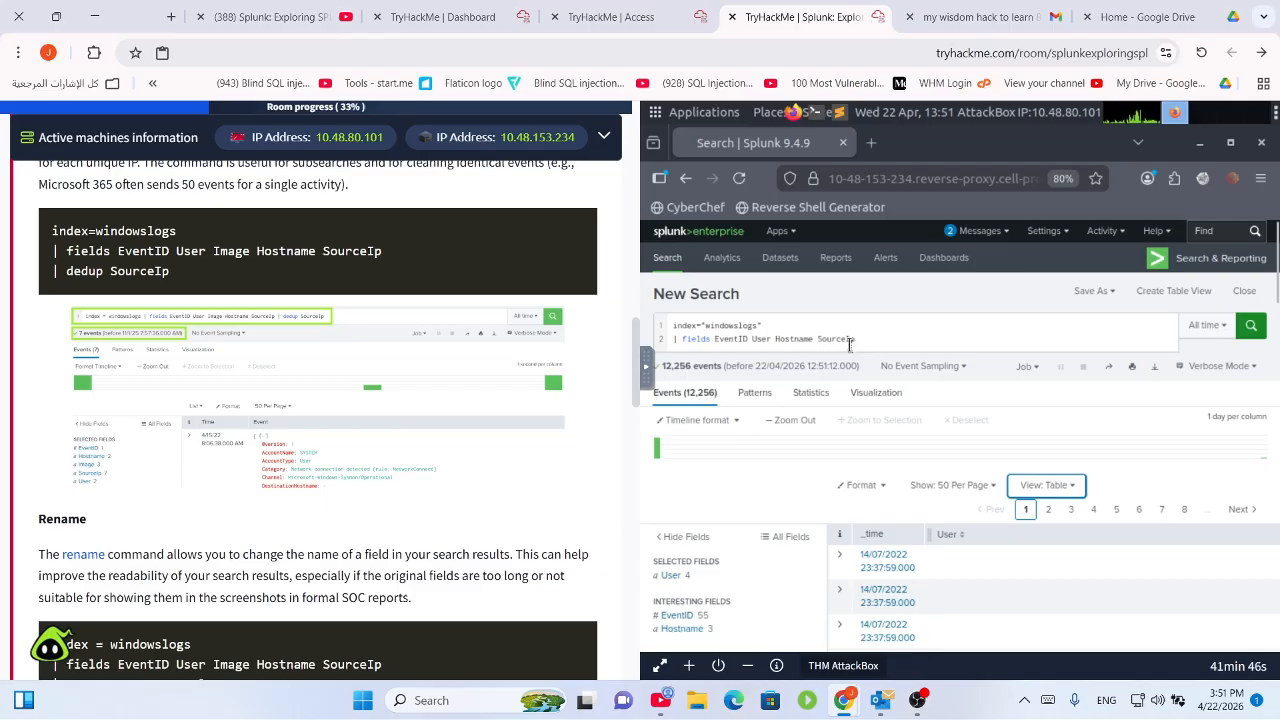
Trim the fields line to just EventID, rerun, and view the results as a list.
click(880, 335)
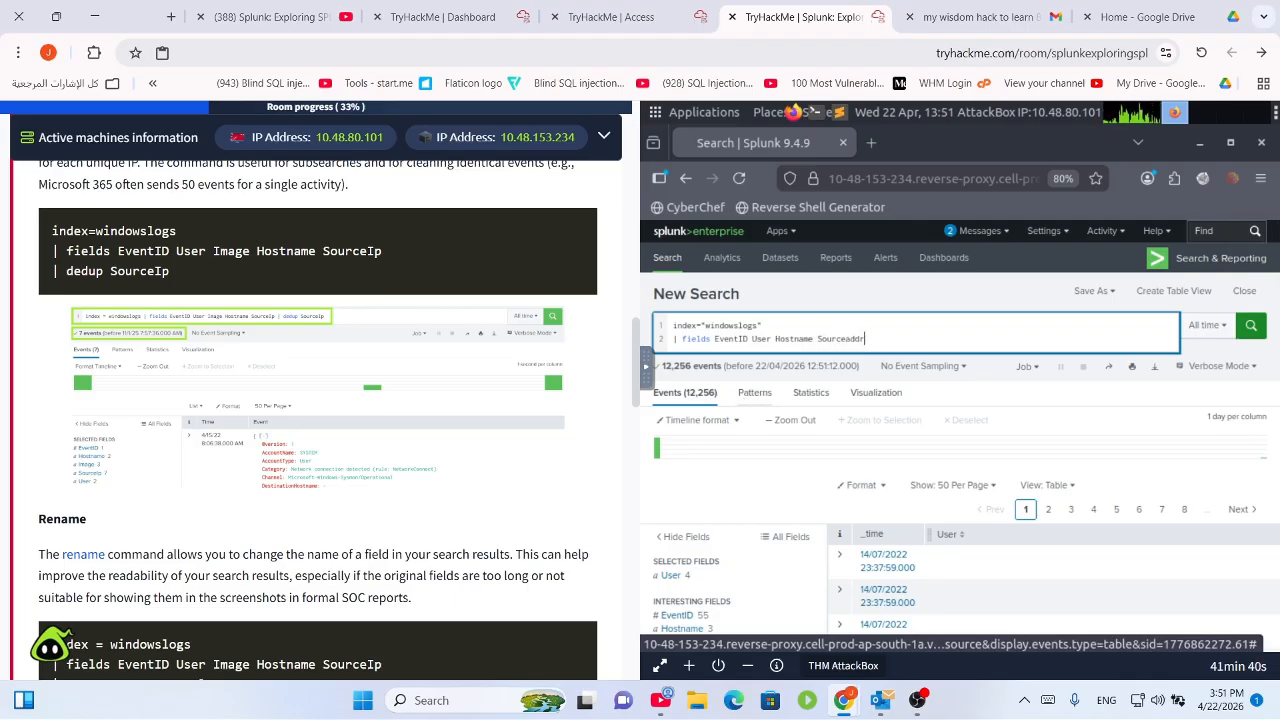
key(BackSpace)
key(BackSpace)
key(BackSpace)
key(BackSpace)
key(BackSpace)
key(BackSpace)
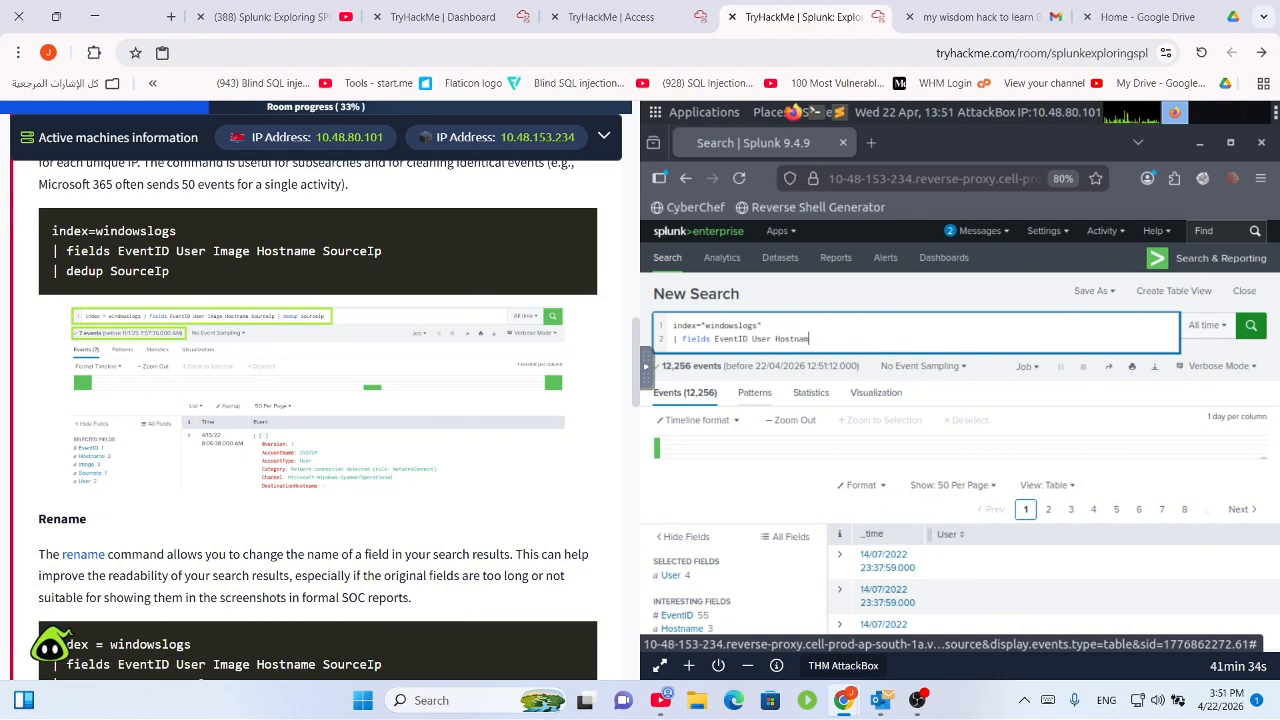
key(BackSpace)
key(BackSpace)
key(BackSpace)
key(BackSpace)
key(BackSpace)
key(BackSpace)
key(BackSpace)
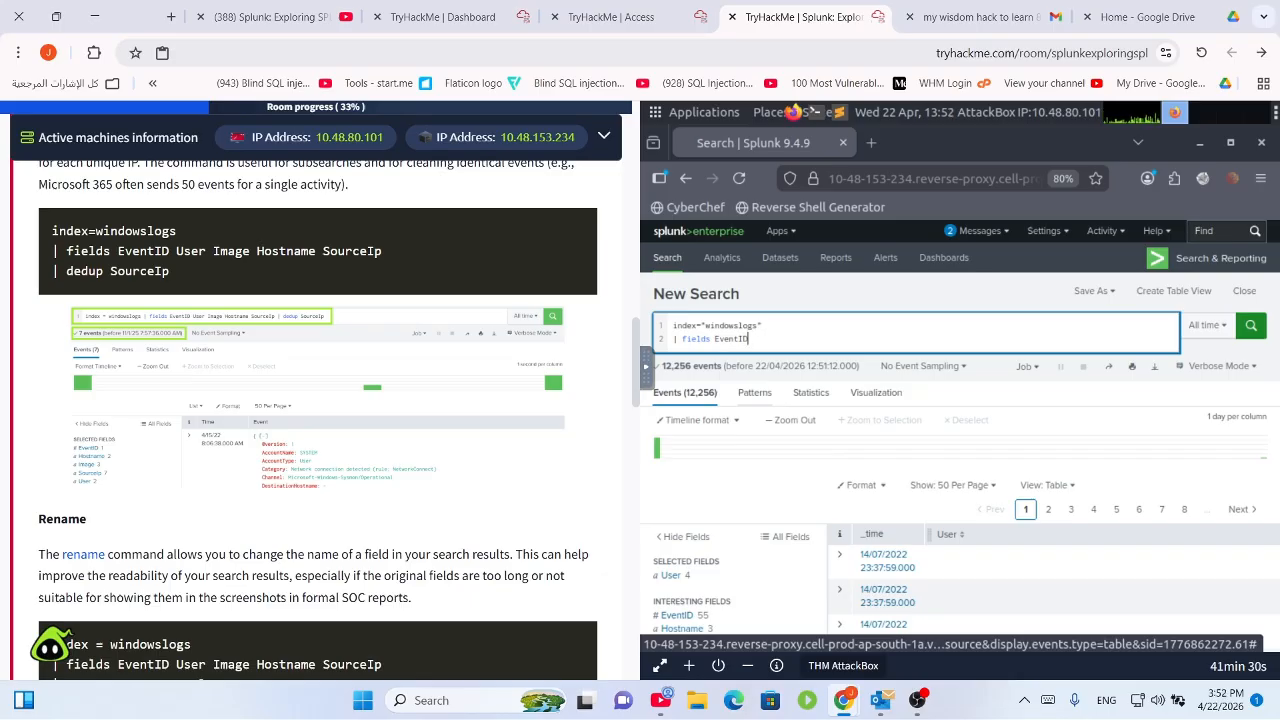
click(1250, 325)
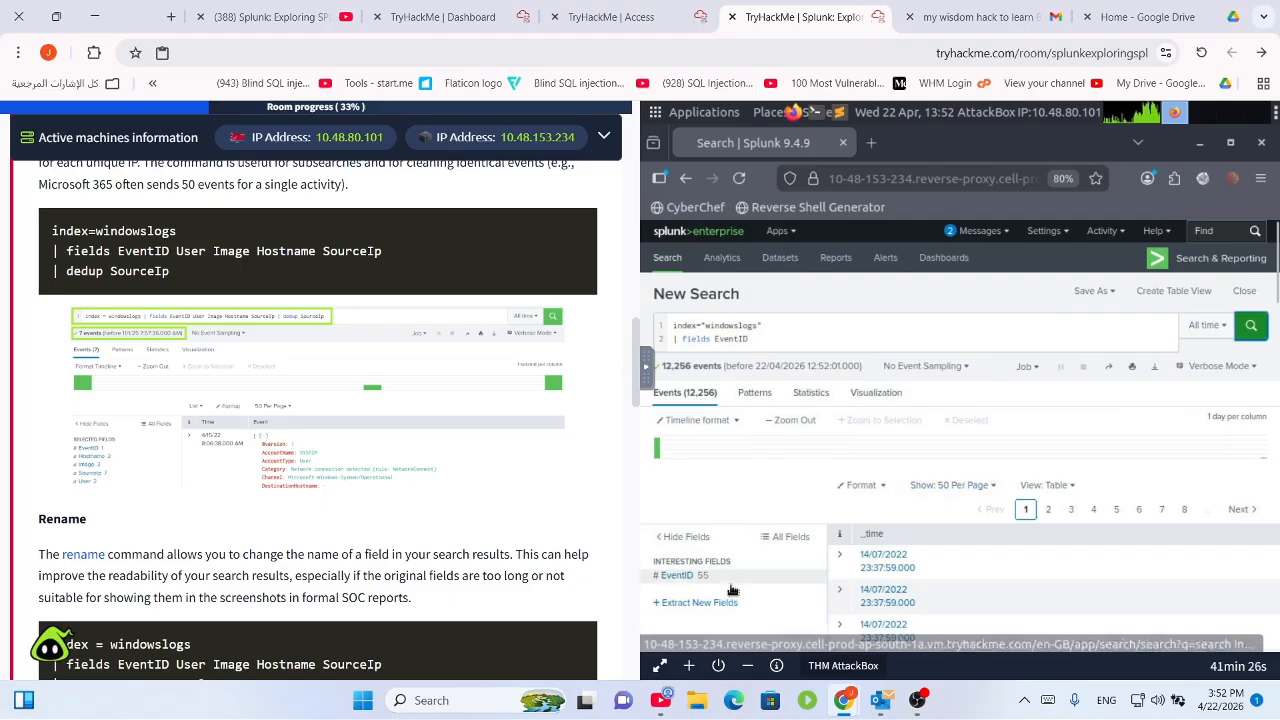
click(667, 577)
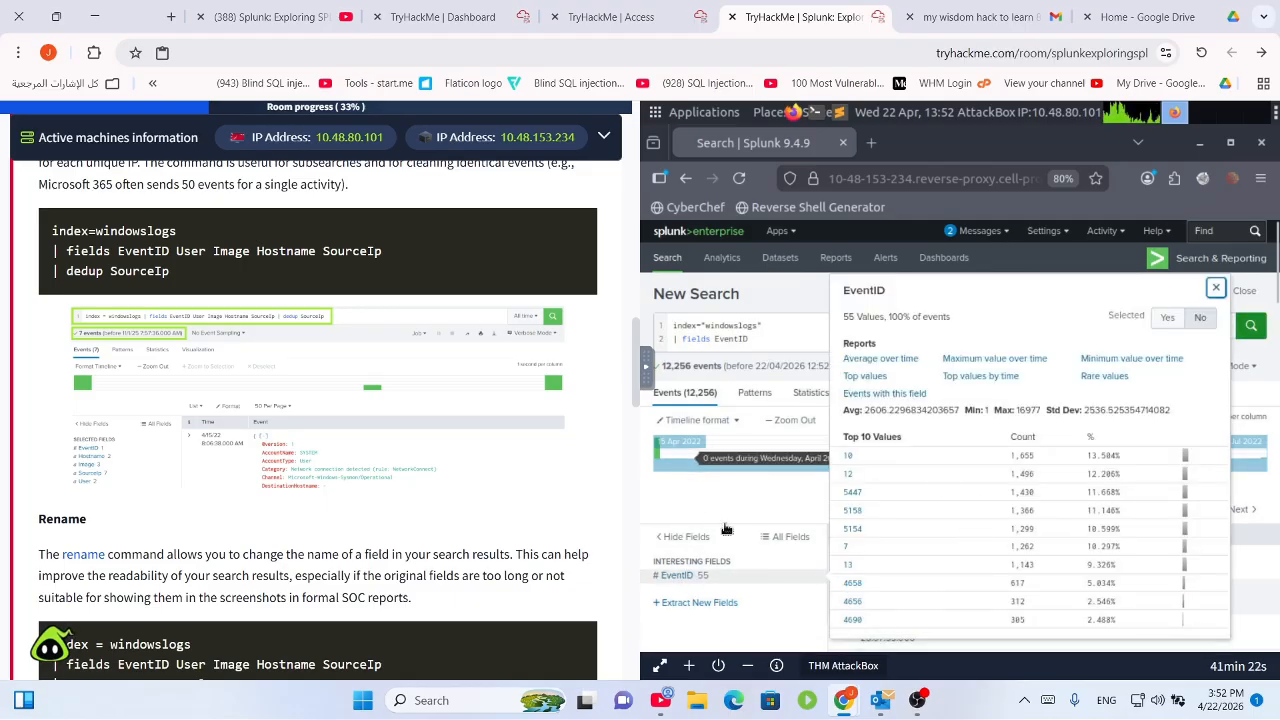
click(690, 459)
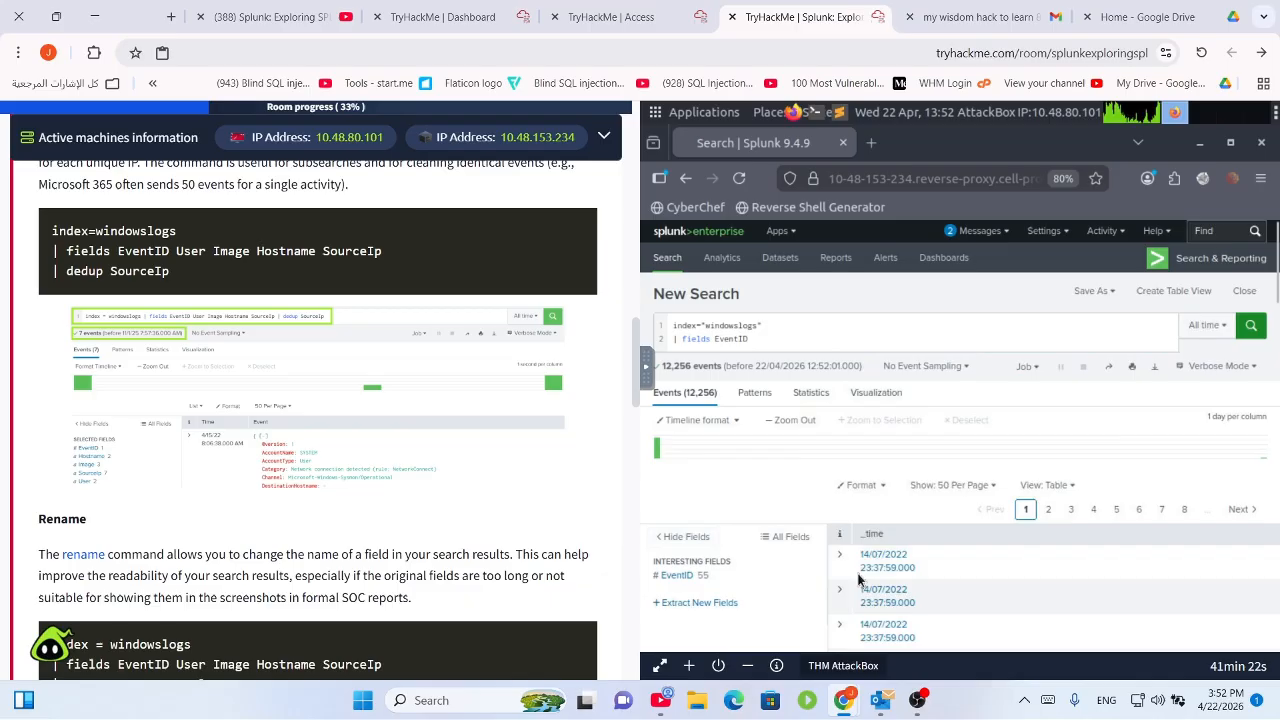
click(1058, 487)
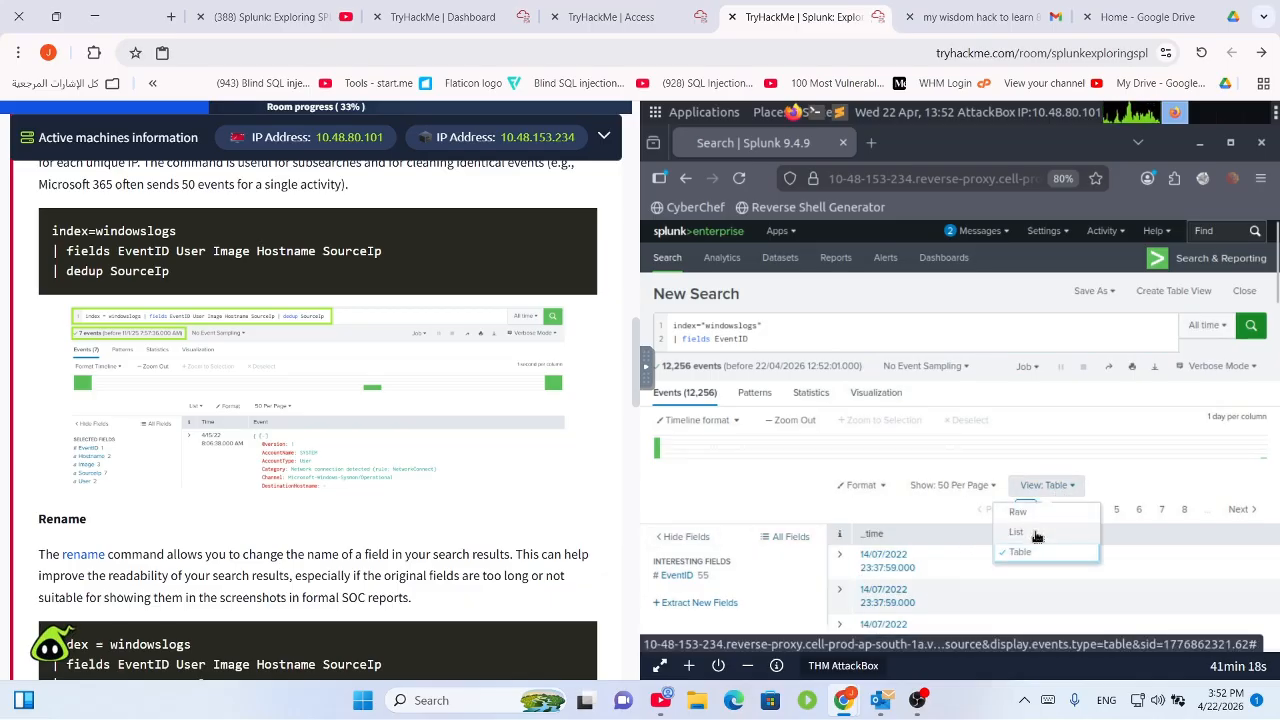
click(1016, 532)
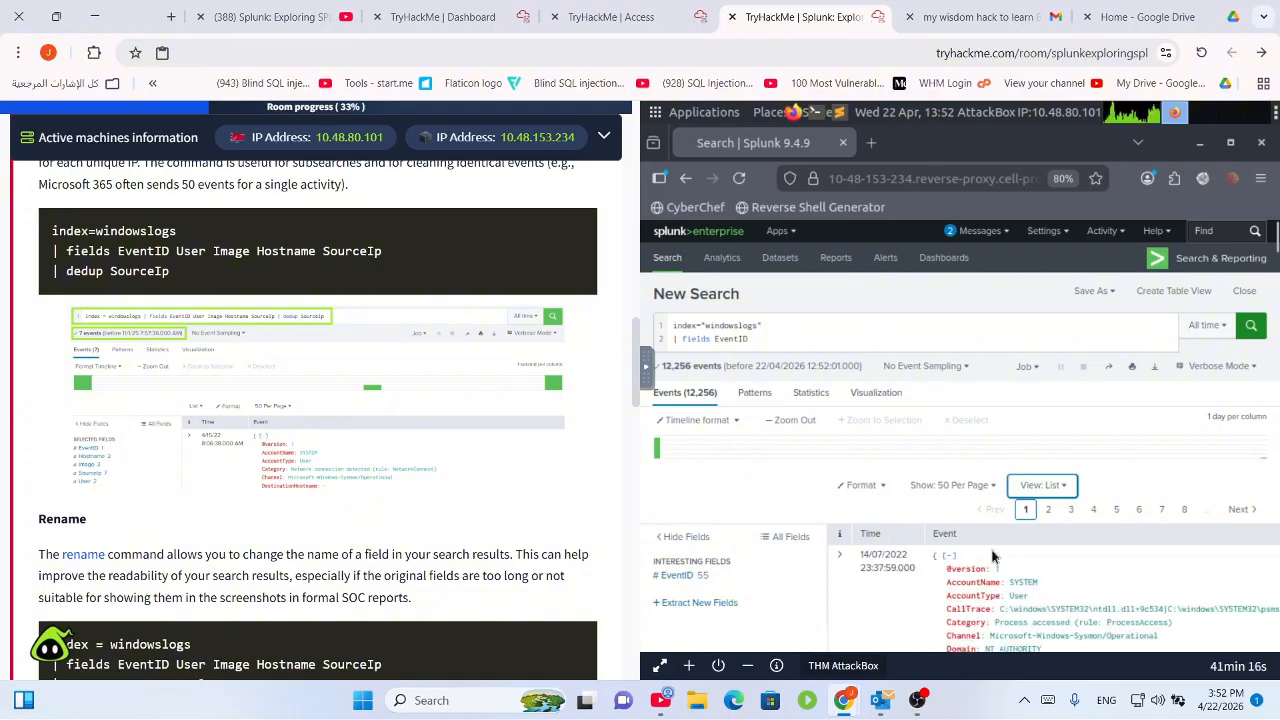
drag(960, 537, 846, 540)
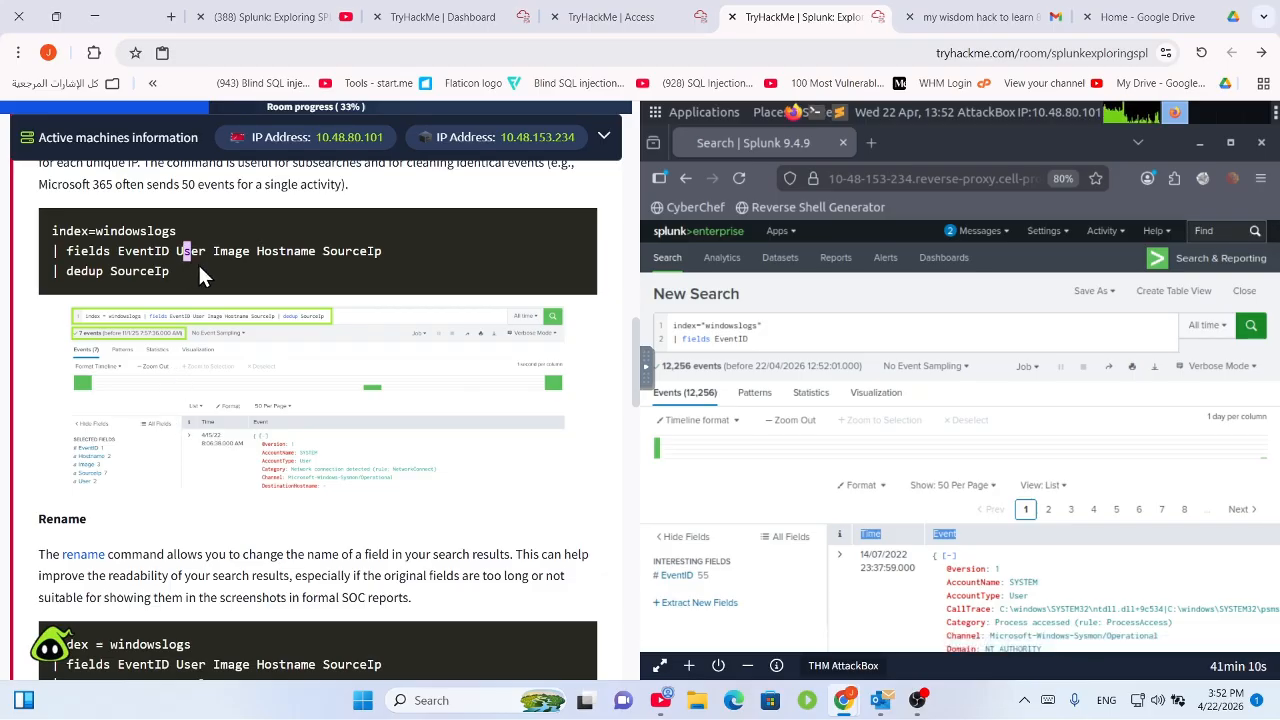
drag(198, 262, 9, 240)
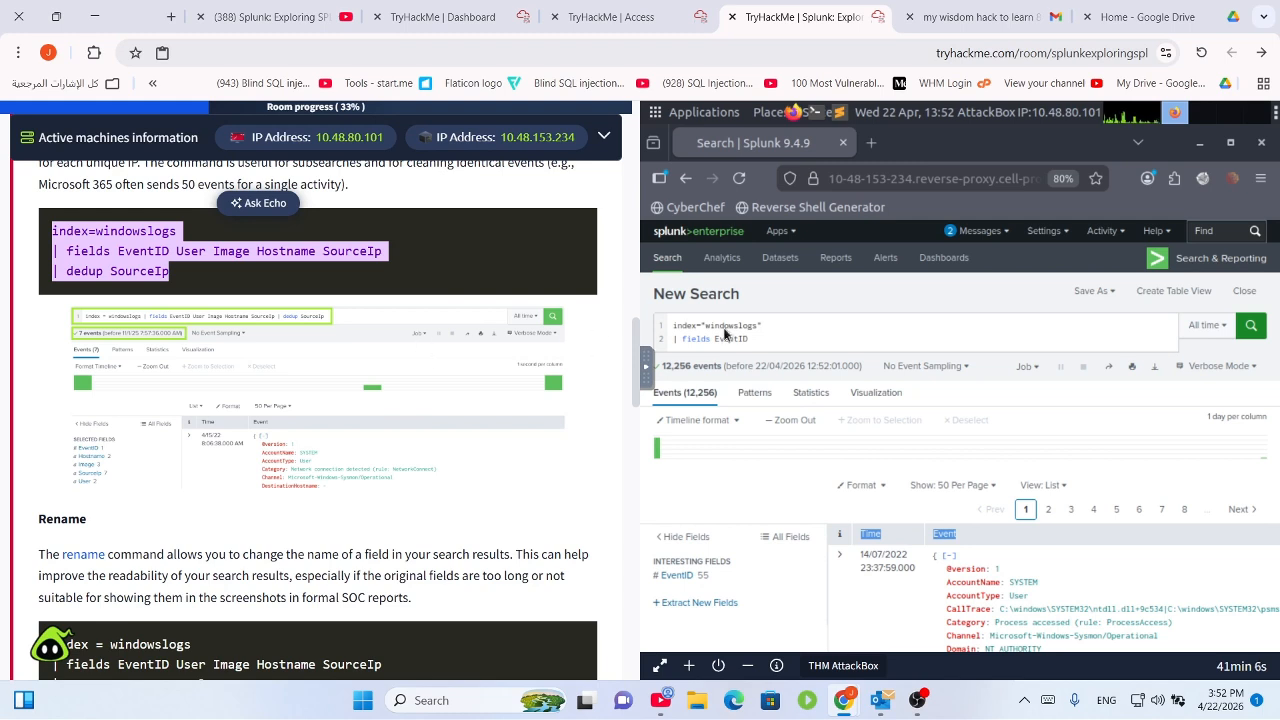
Remove the quotes around windowslogs, rerun the search, and show results as a table.
click(767, 325)
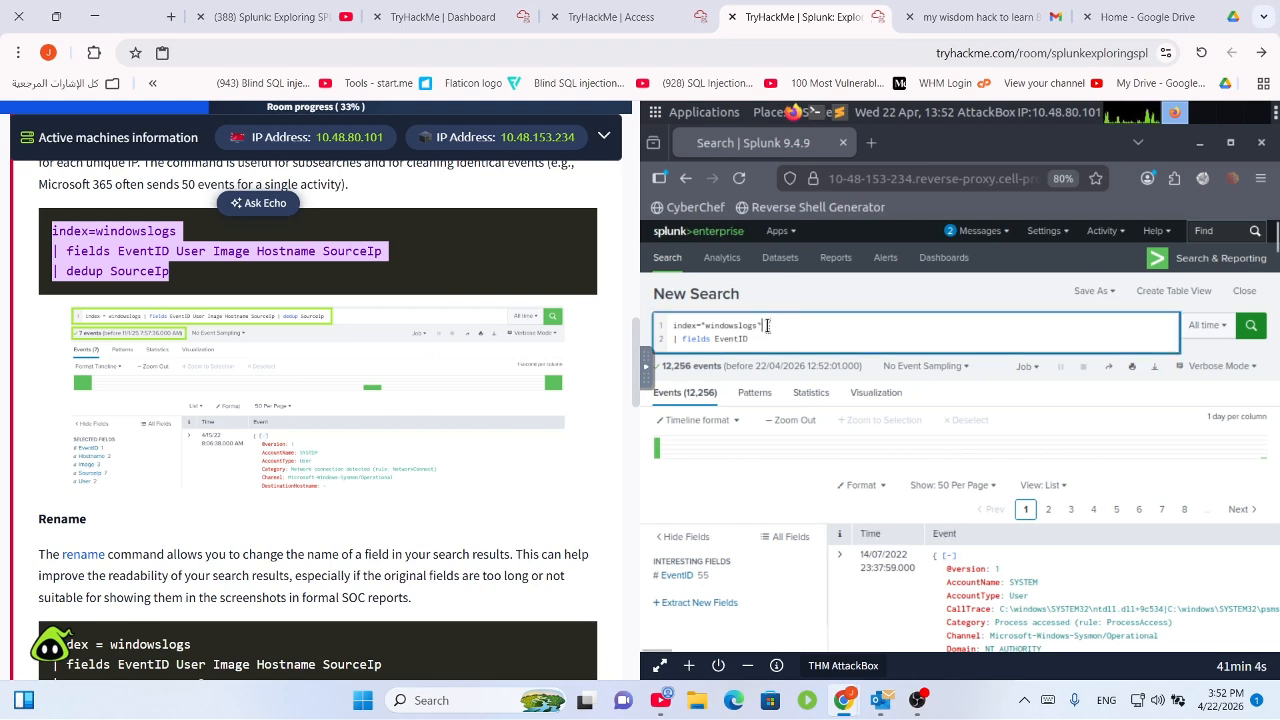
key(BackSpace)
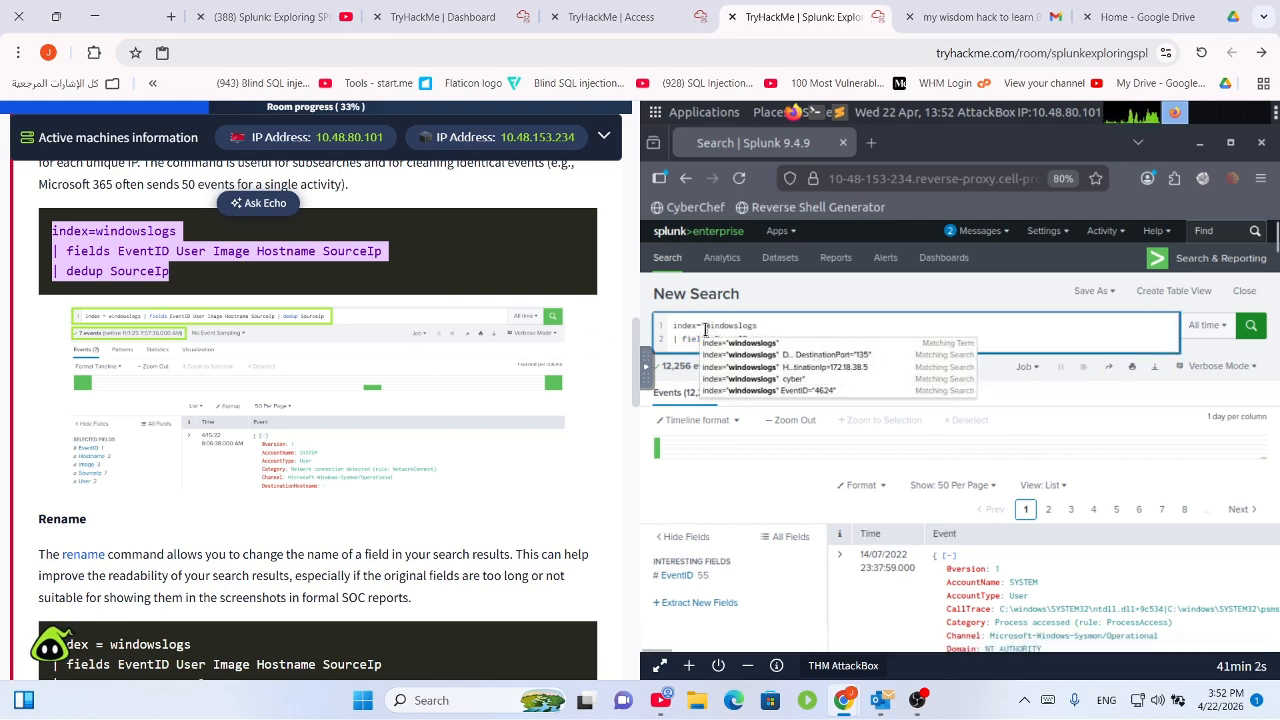
click(705, 330)
key(BackSpace)
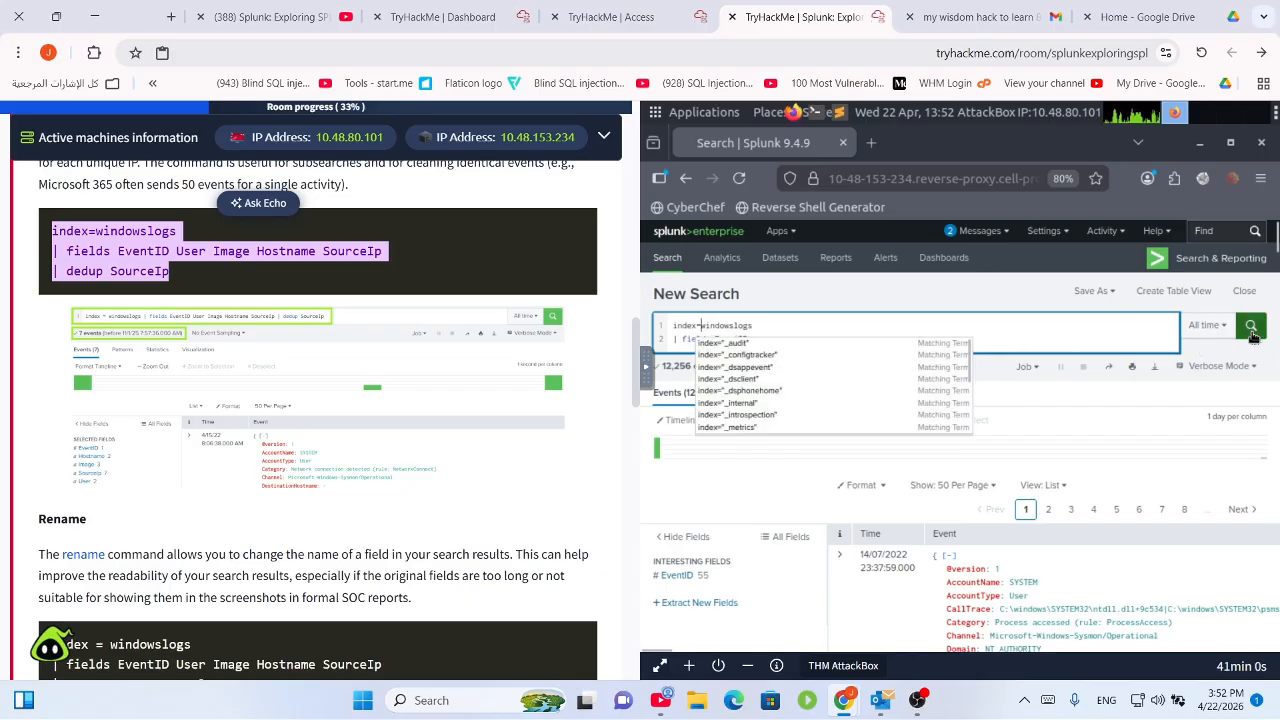
click(1250, 327)
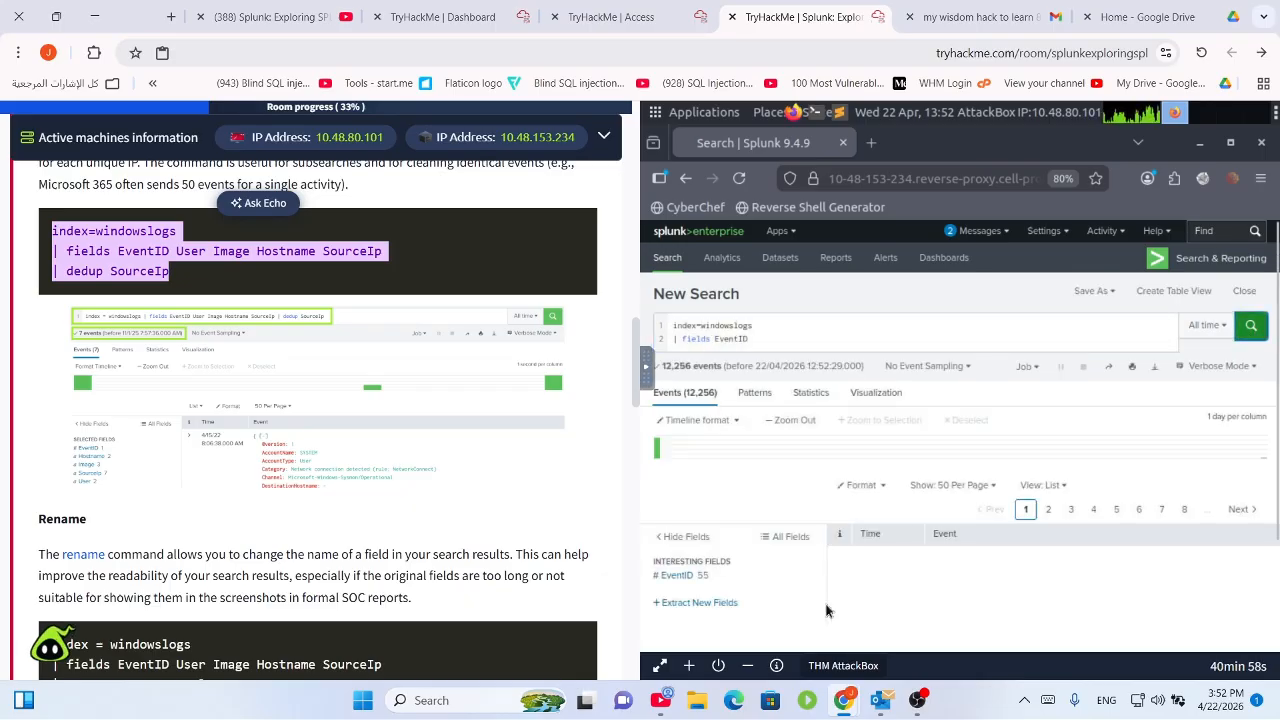
click(1047, 486)
click(1040, 552)
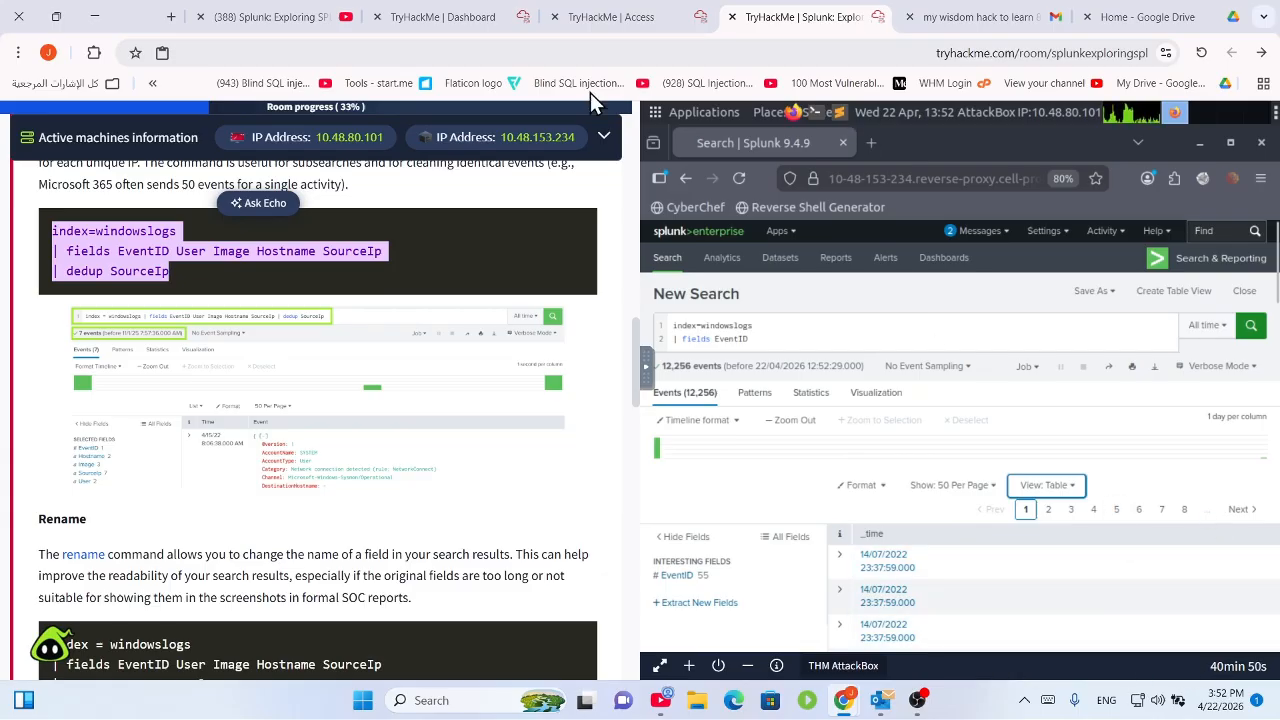
scroll(300, 400, down, 3)
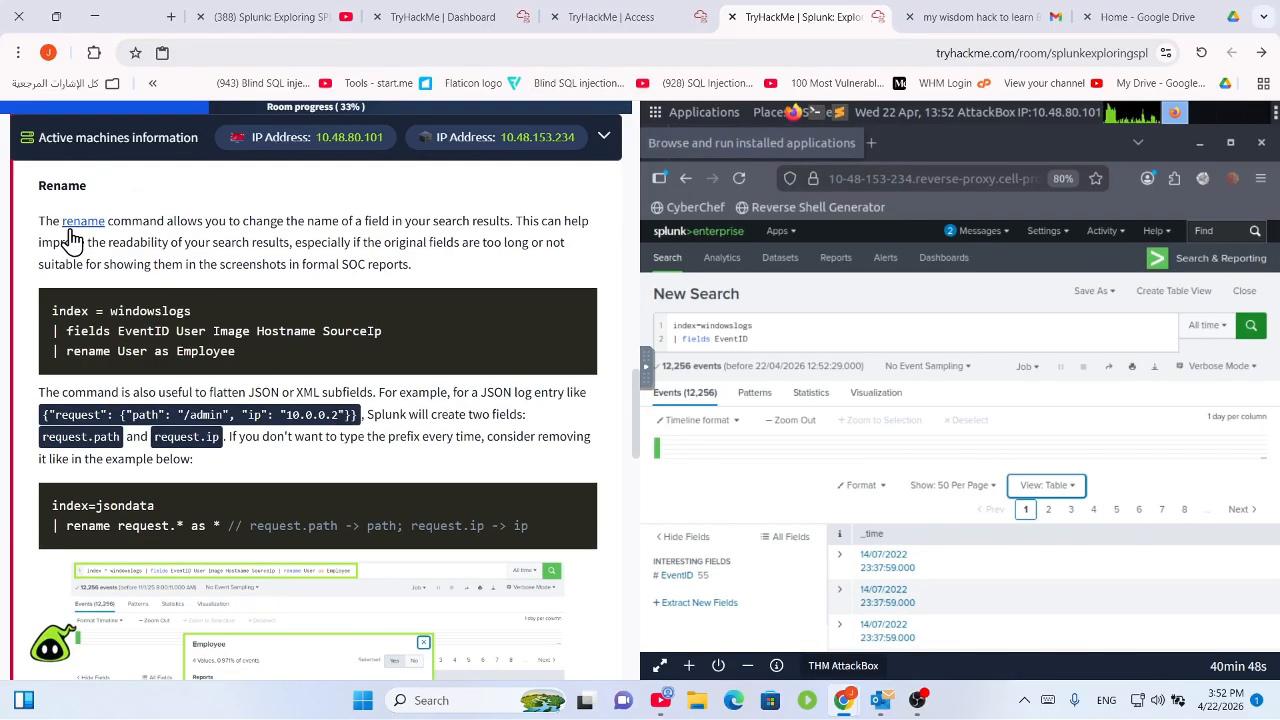
drag(141, 221, 472, 251)
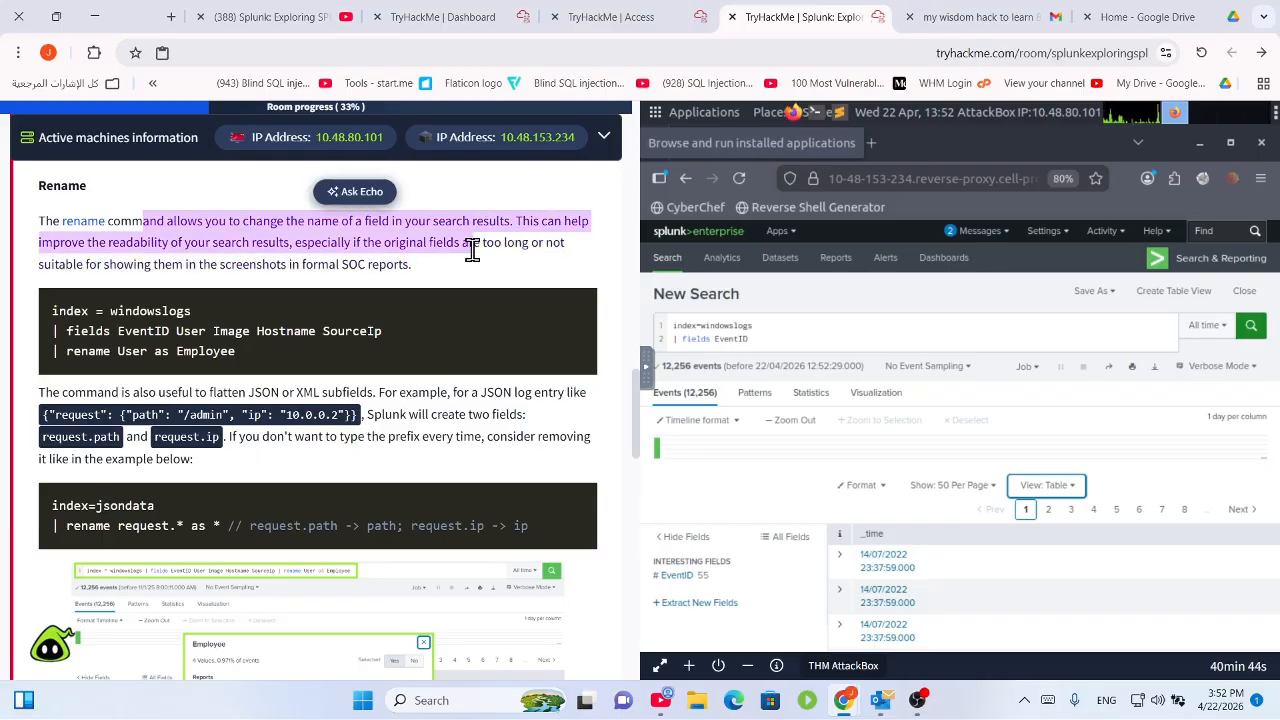
click(474, 247)
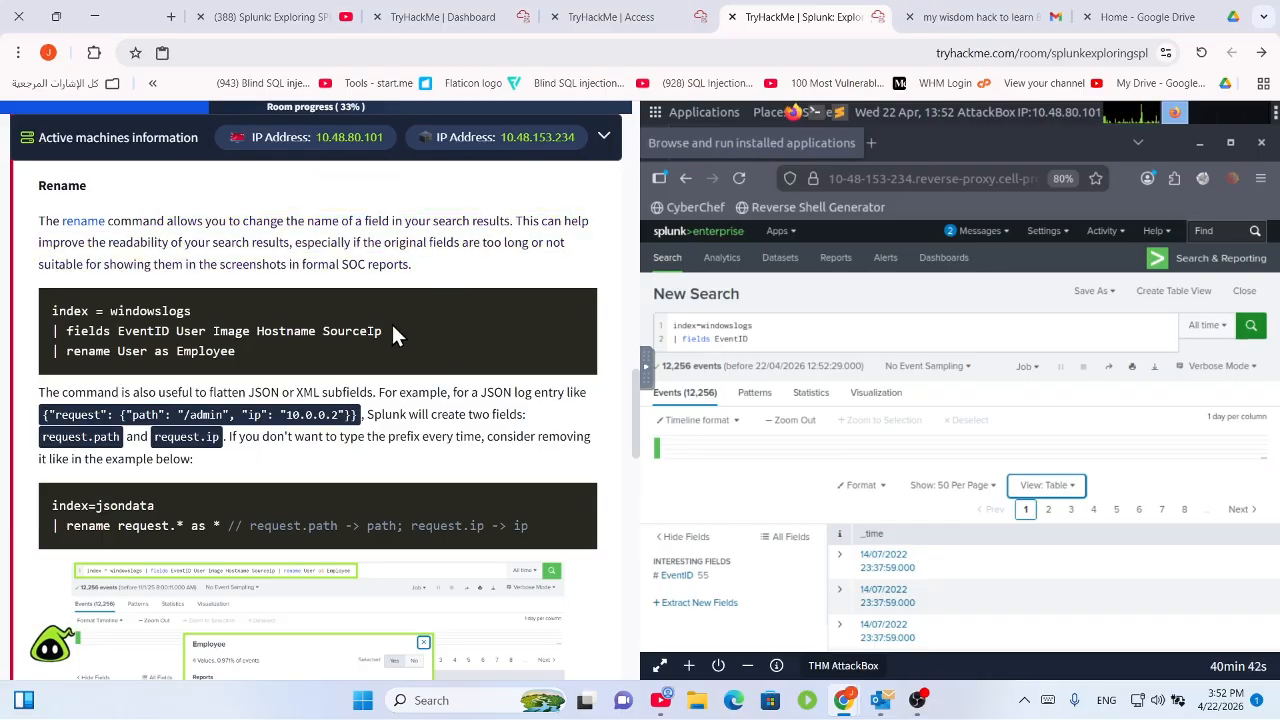
drag(516, 221, 134, 243)
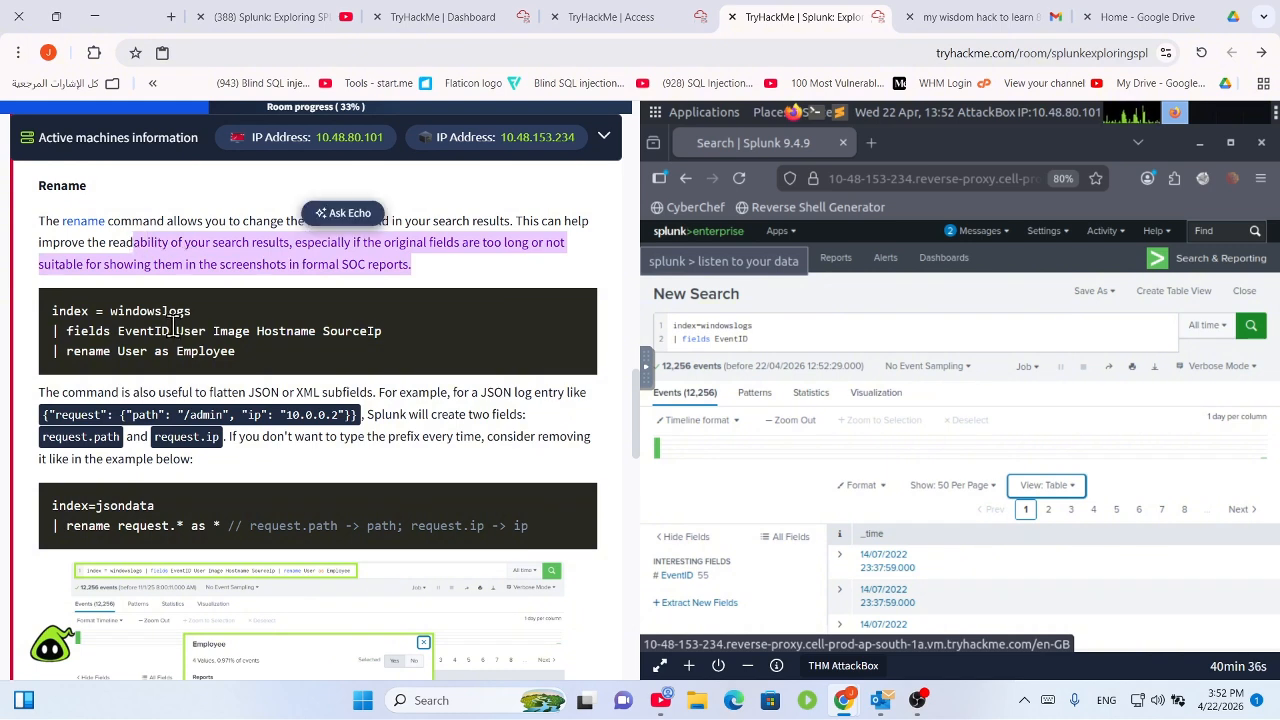
drag(200, 318, 22, 300)
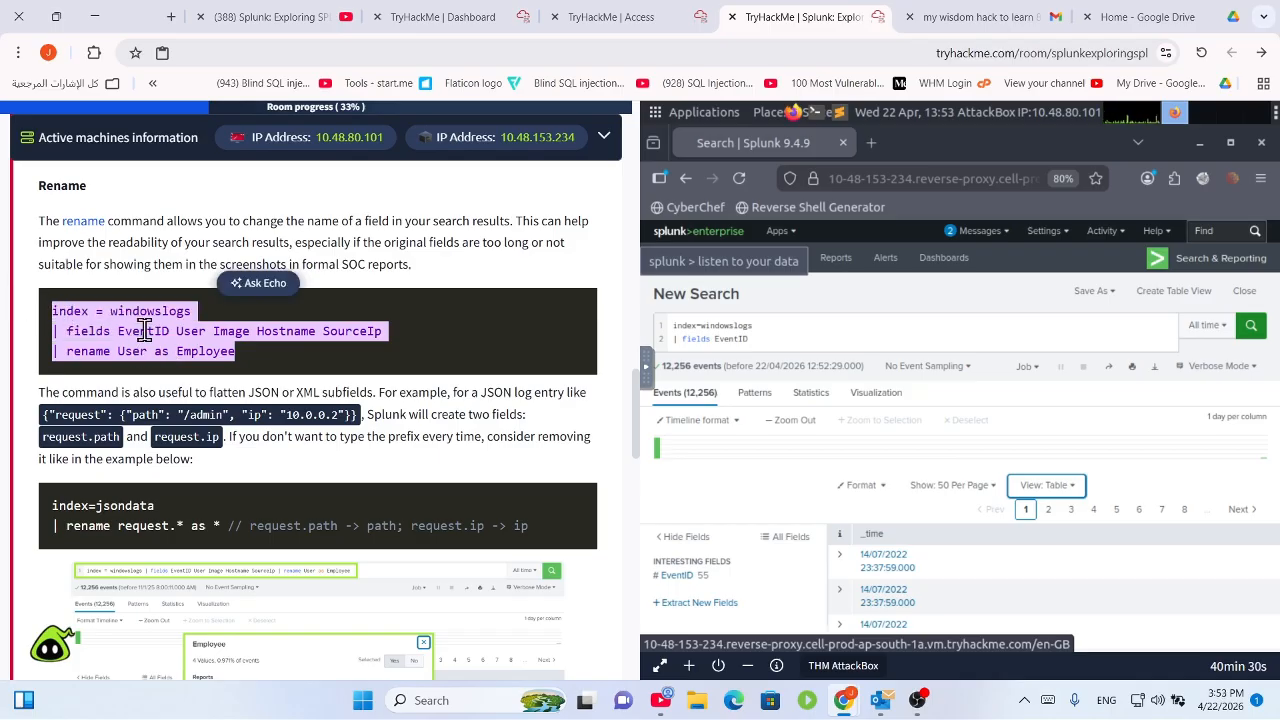
Replace the search with the lesson's query ending '| rename User as Employee', run it, and list events.
right_click(143, 333)
click(190, 358)
click(790, 341)
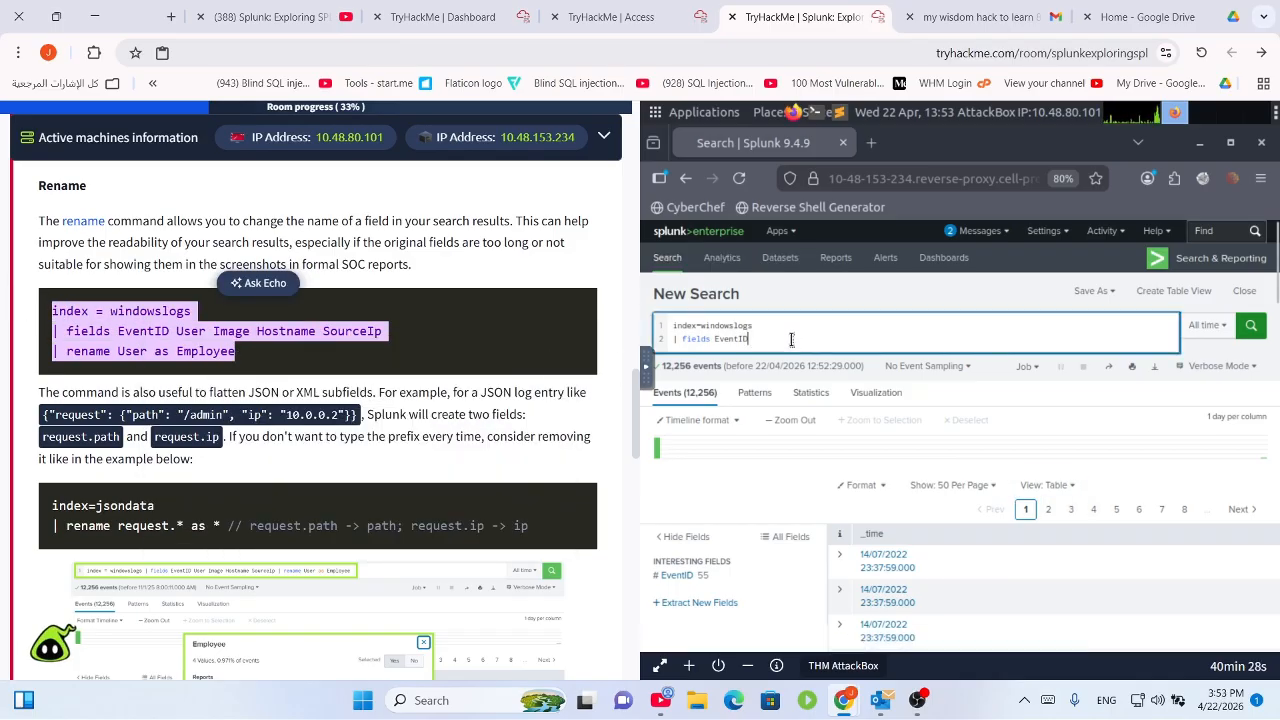
key(ctrl+a)
drag(722, 326, 652, 312)
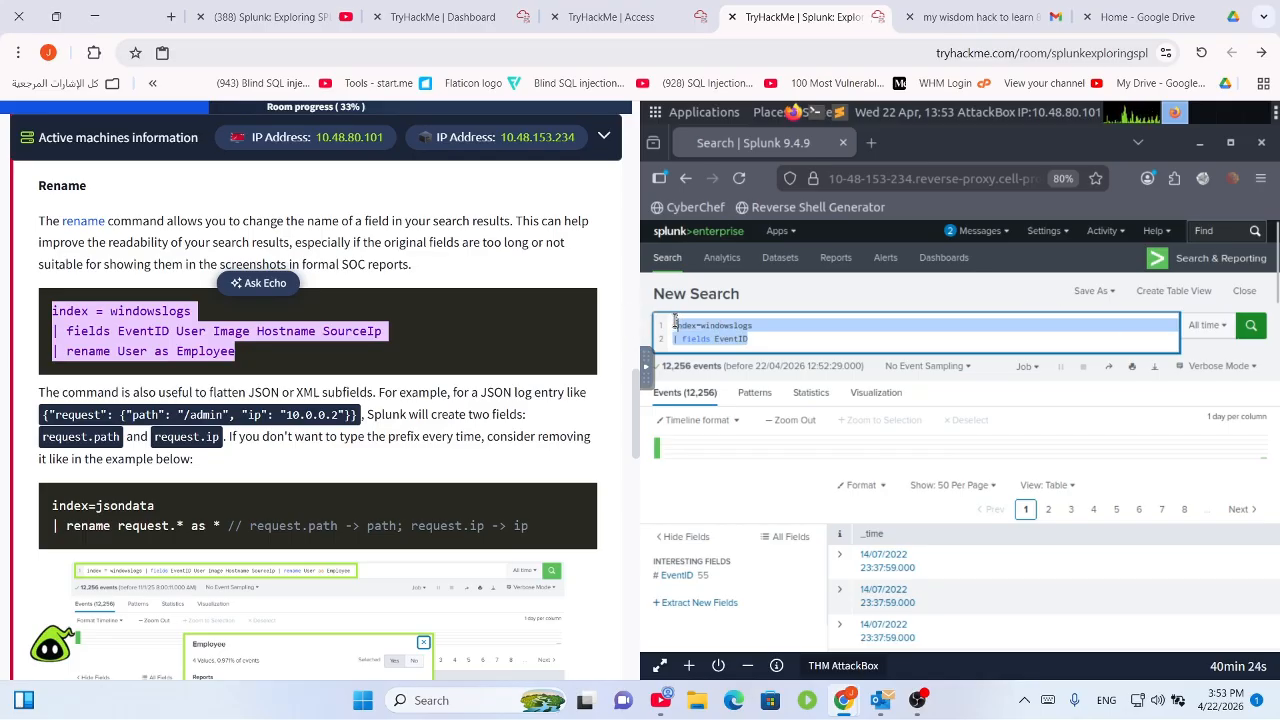
click(755, 339)
key(BackSpace)
key(BackSpace)
key(BackSpace)
key(BackSpace)
key(BackSpace)
key(BackSpace)
key(BackSpace)
key(BackSpace)
key(BackSpace)
key(BackSpace)
key(BackSpace)
key(BackSpace)
key(BackSpace)
key(BackSpace)
key(BackSpace)
key(BackSpace)
key(BackSpace)
key(BackSpace)
key(BackSpace)
key(BackSpace)
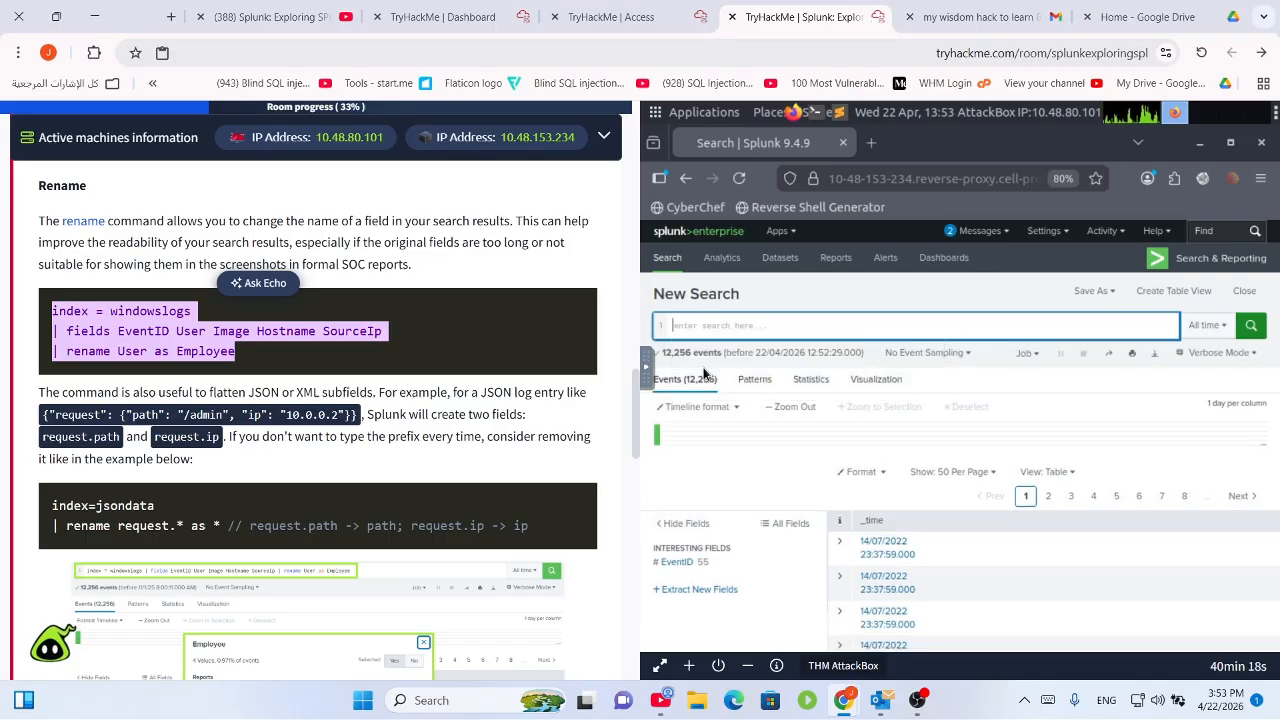
key(ctrl+v)
key(Return)
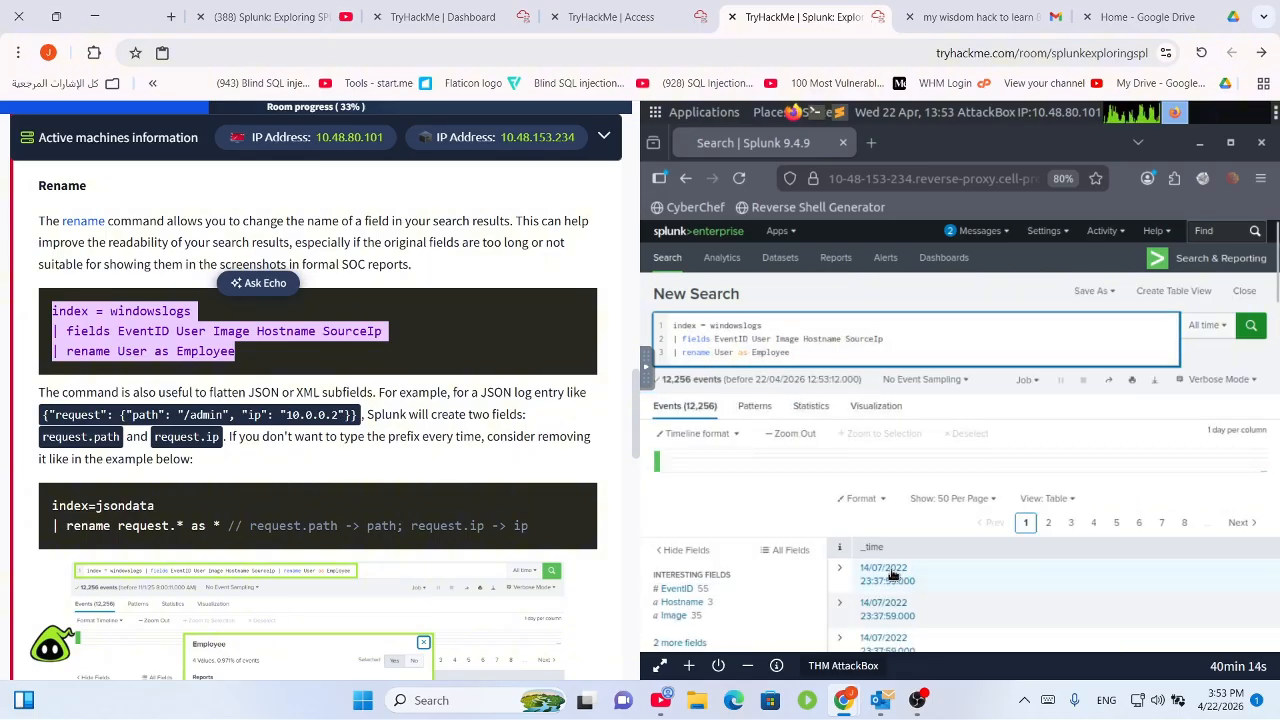
click(1054, 502)
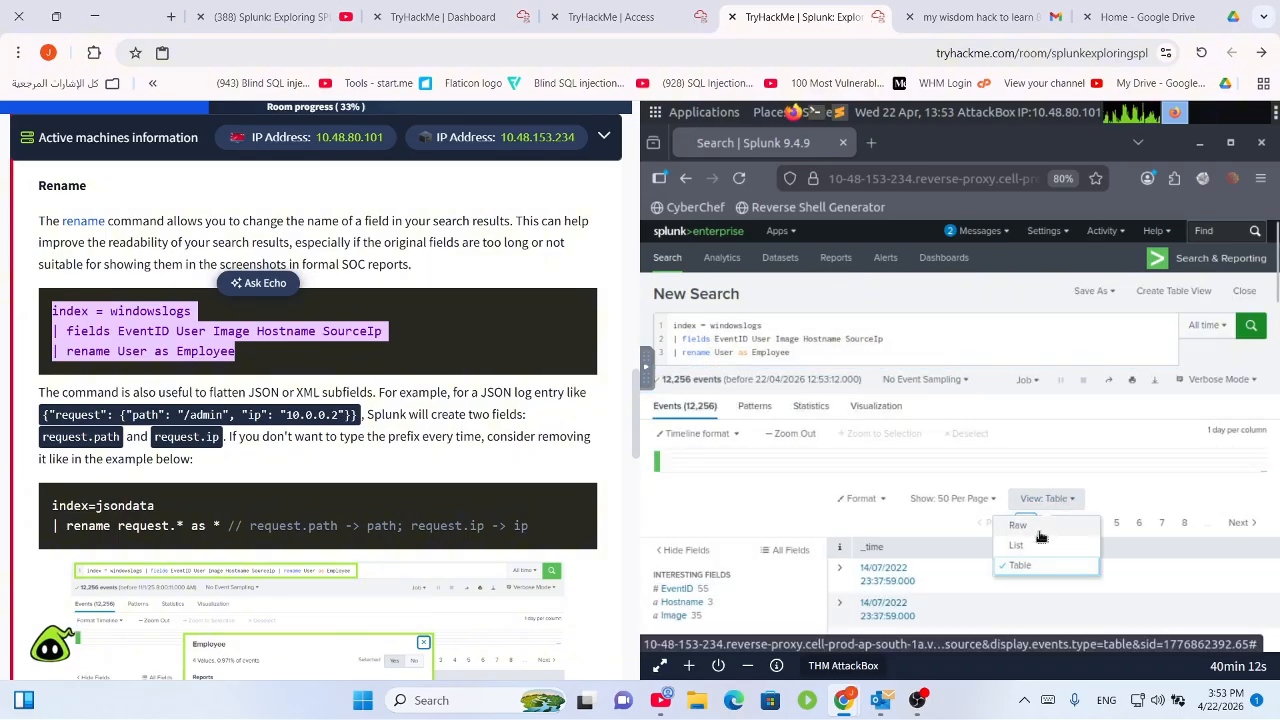
click(1038, 545)
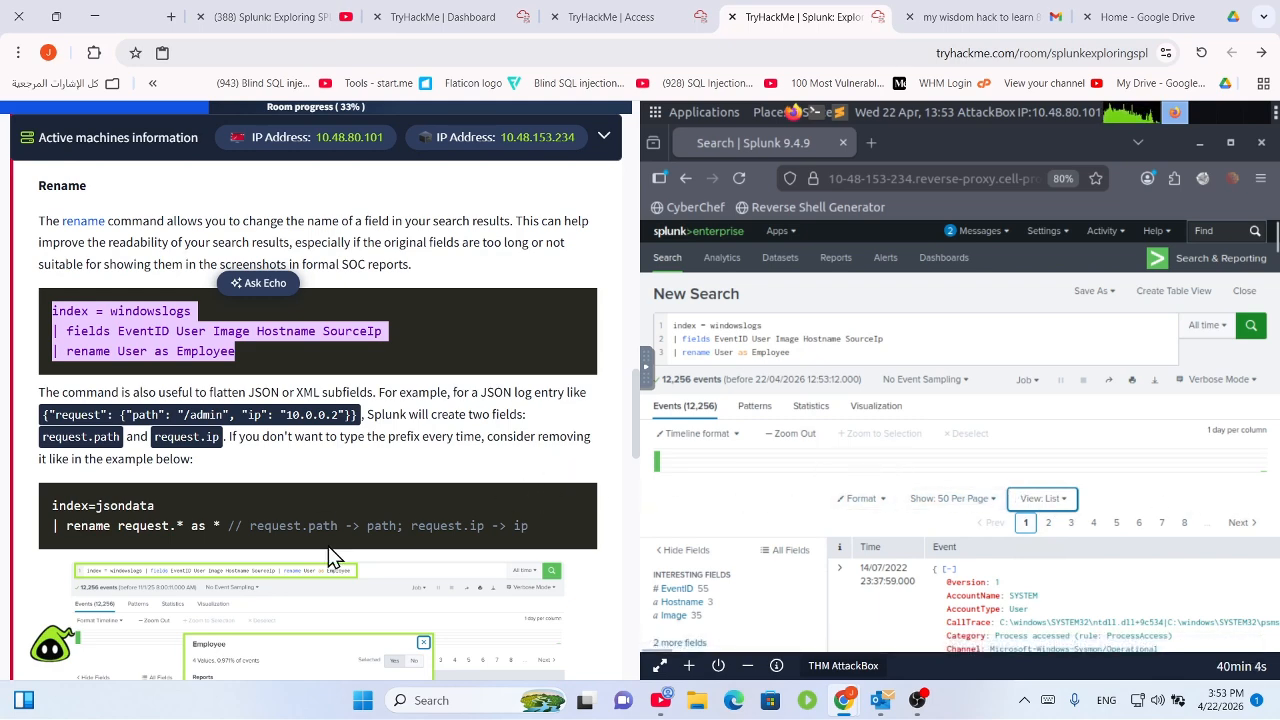
scroll(328, 546, down, 2)
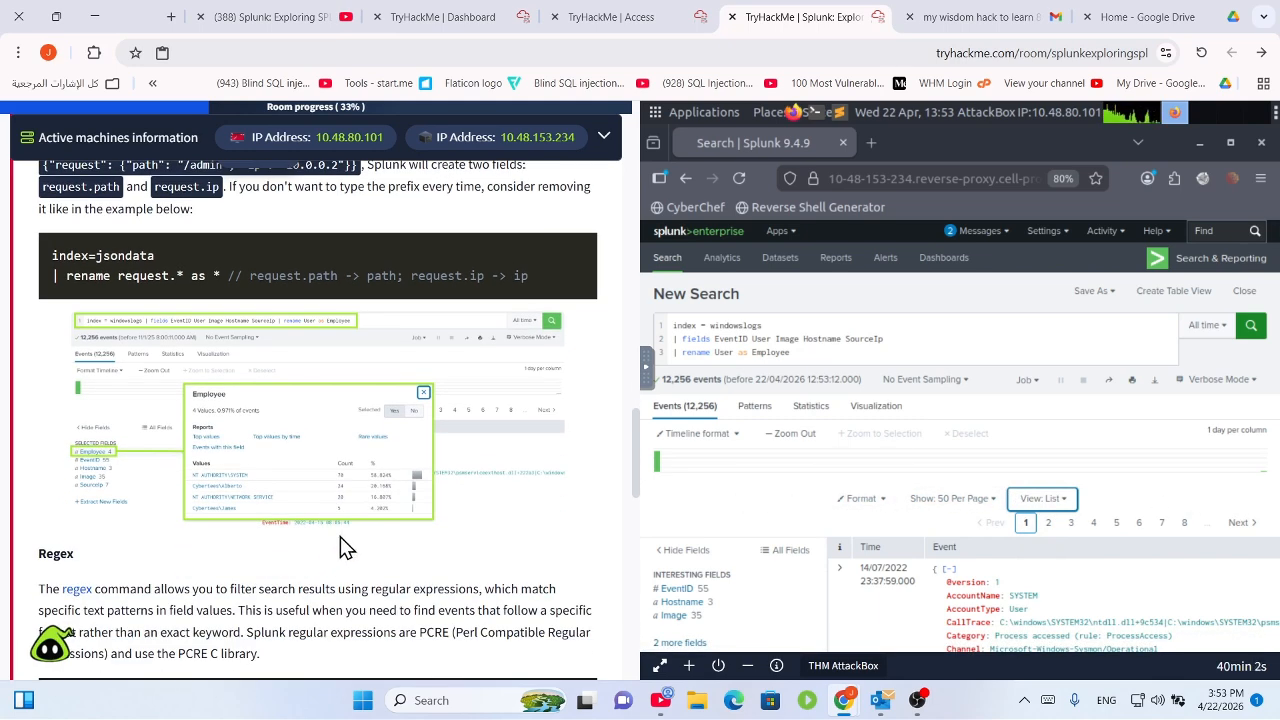
scroll(340, 546, up, 2)
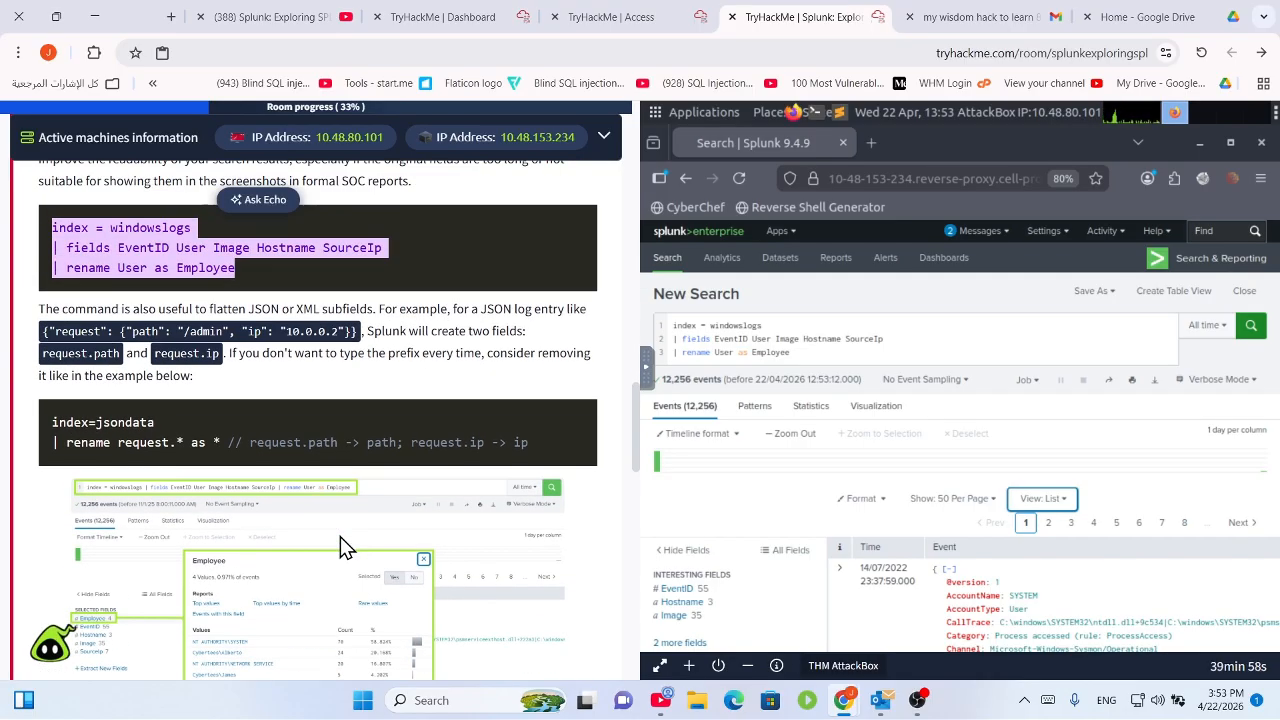
scroll(340, 536, down, 1)
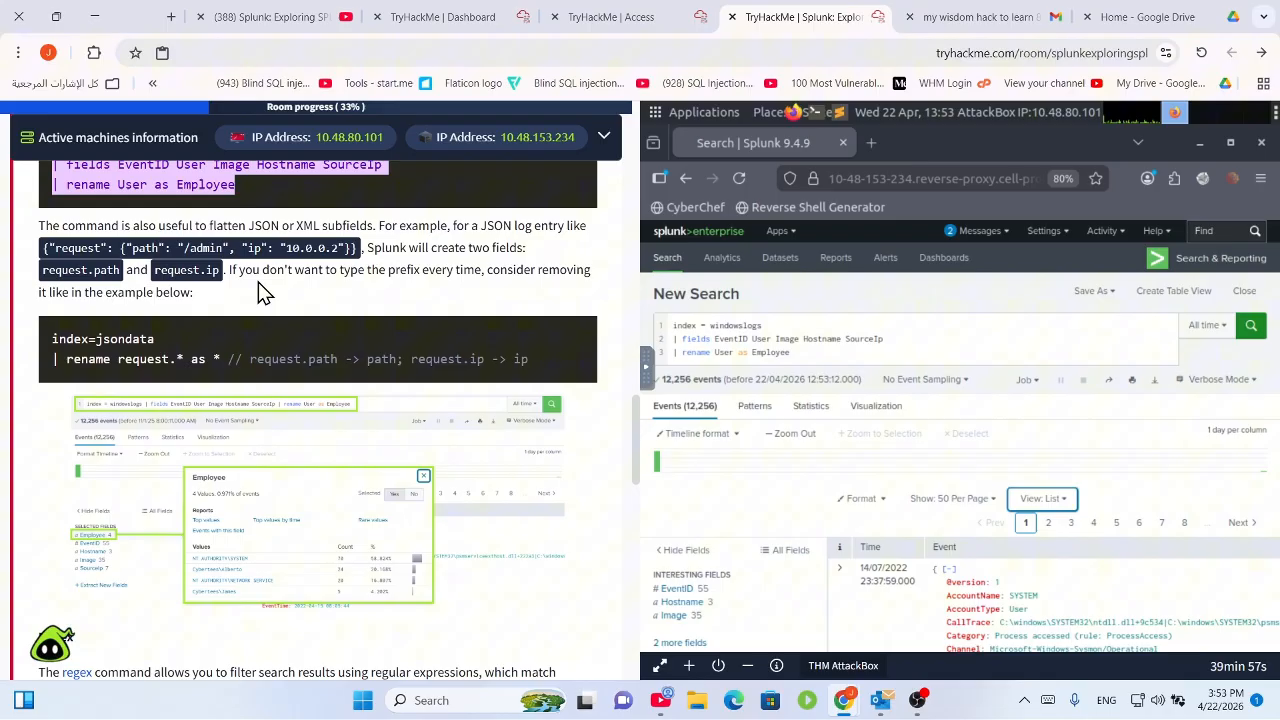
scroll(237, 340, up, 2)
click(233, 350)
drag(233, 350, 187, 352)
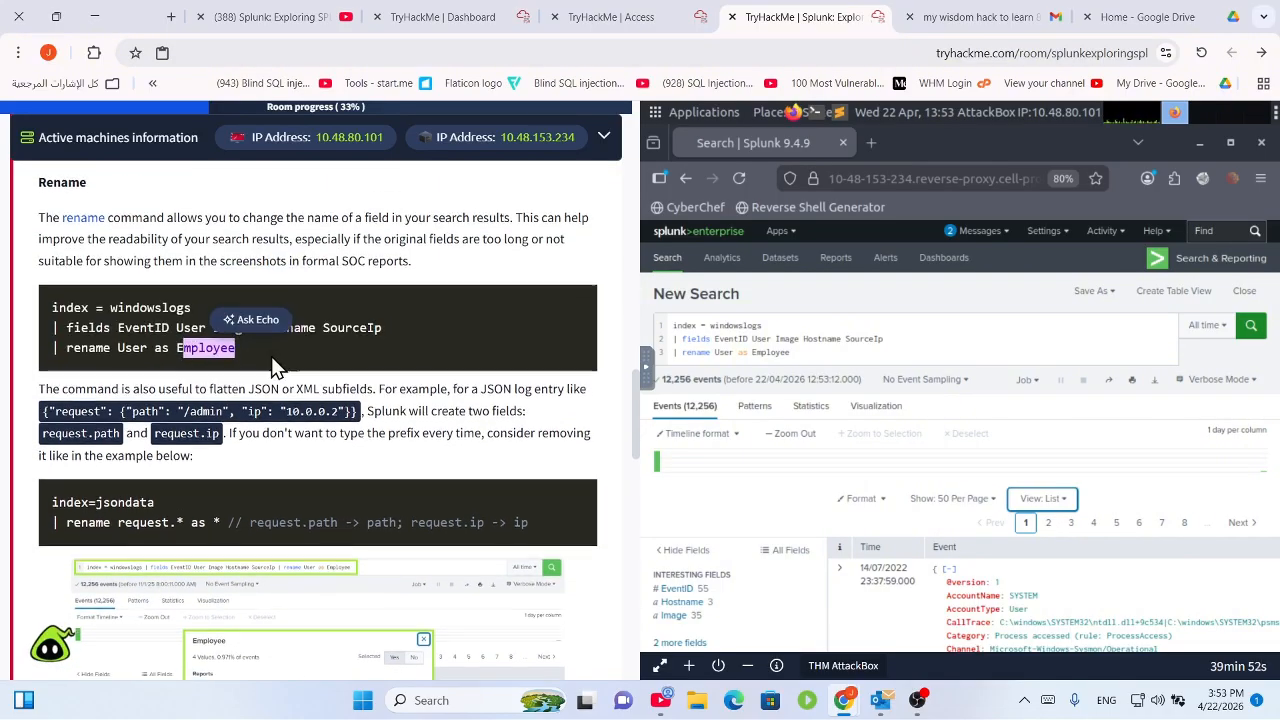
scroll(297, 448, down, 6)
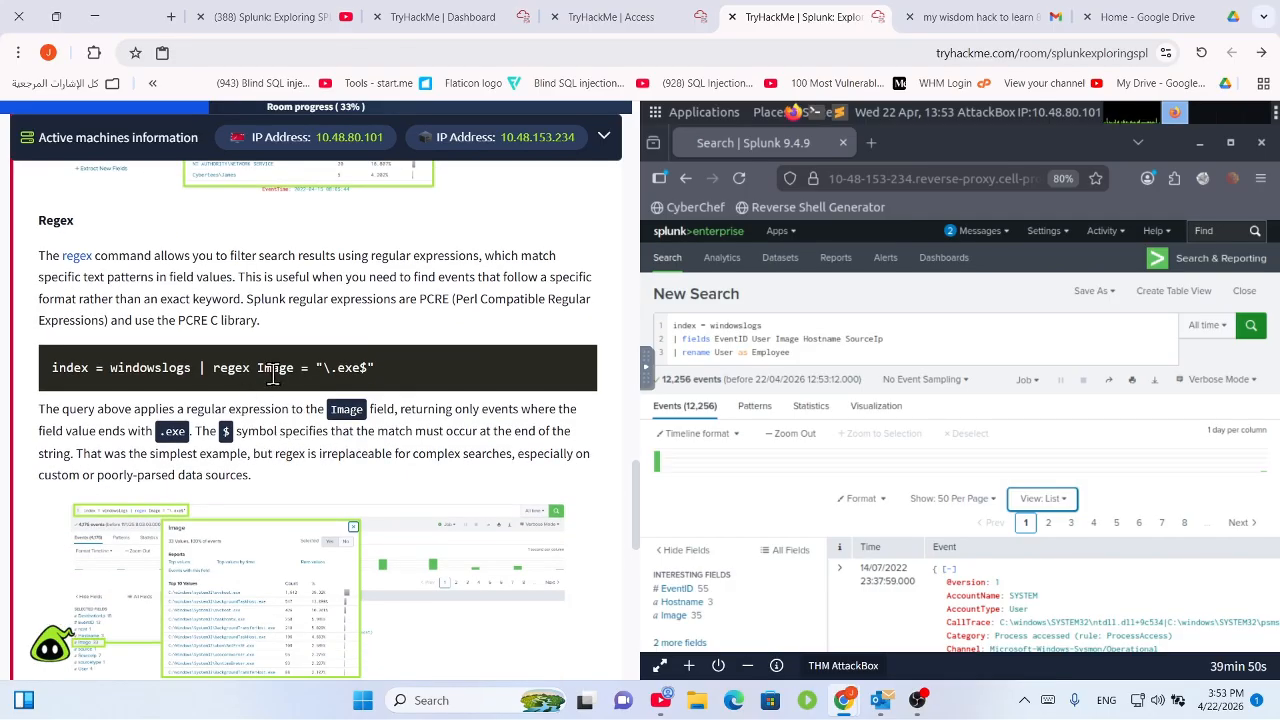
scroll(272, 374, down, 3)
scroll(274, 374, down, 2)
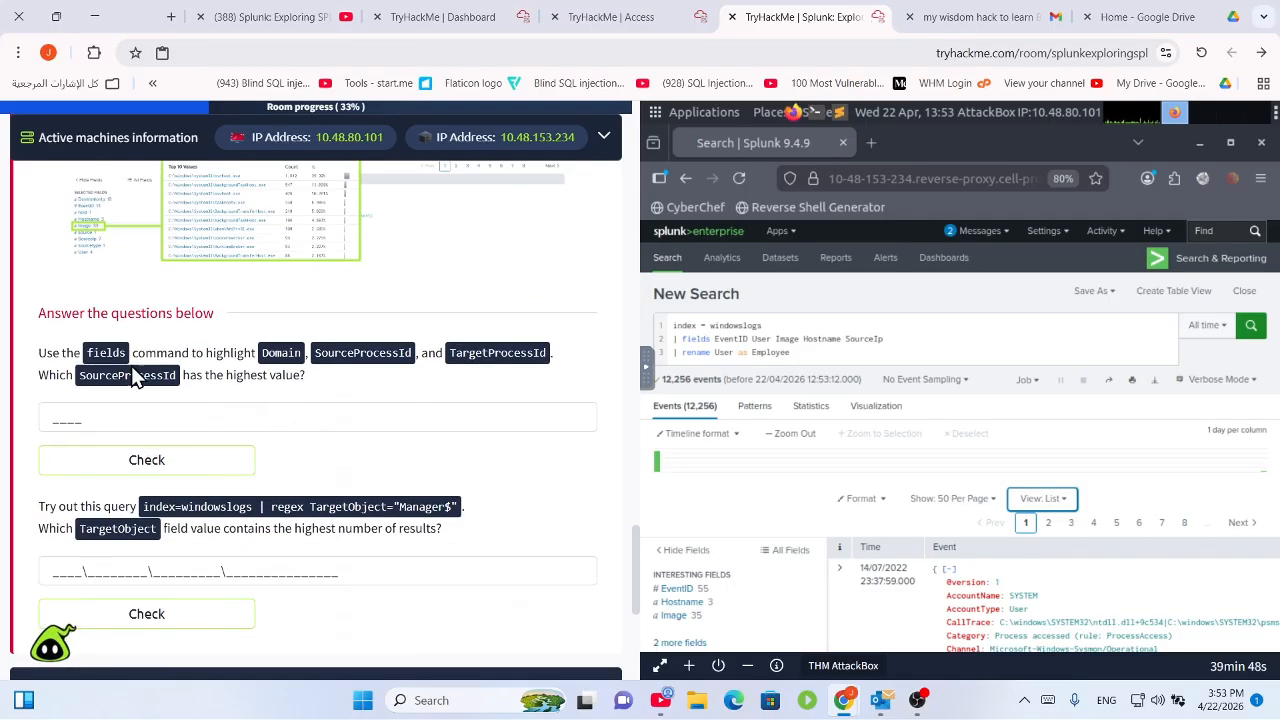
drag(86, 352, 444, 355)
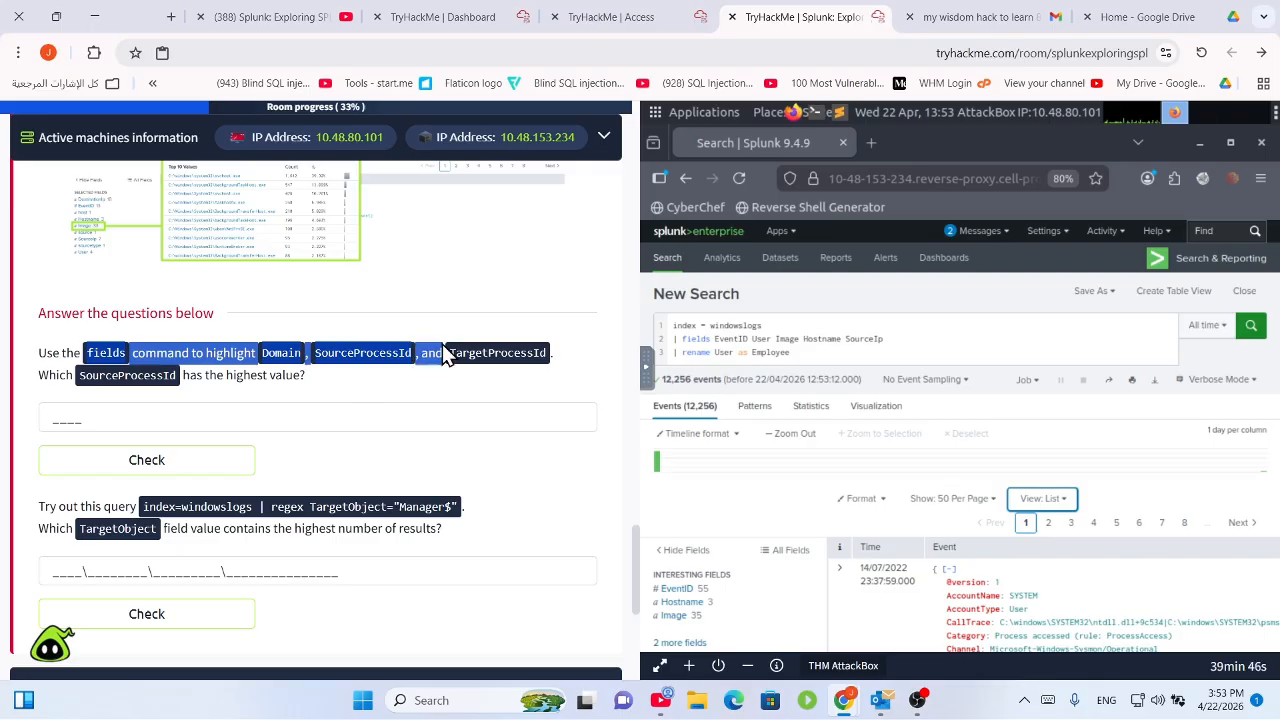
scroll(440, 362, up, 1)
click(360, 430)
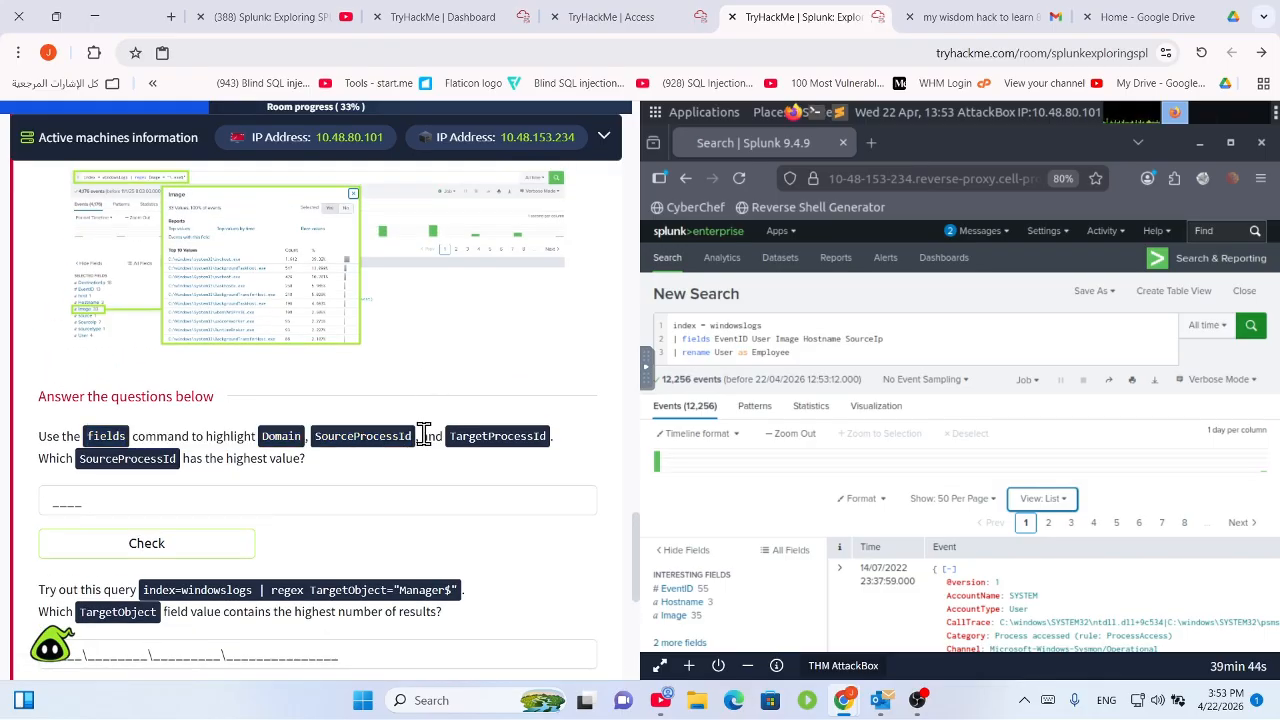
double_click(400, 436)
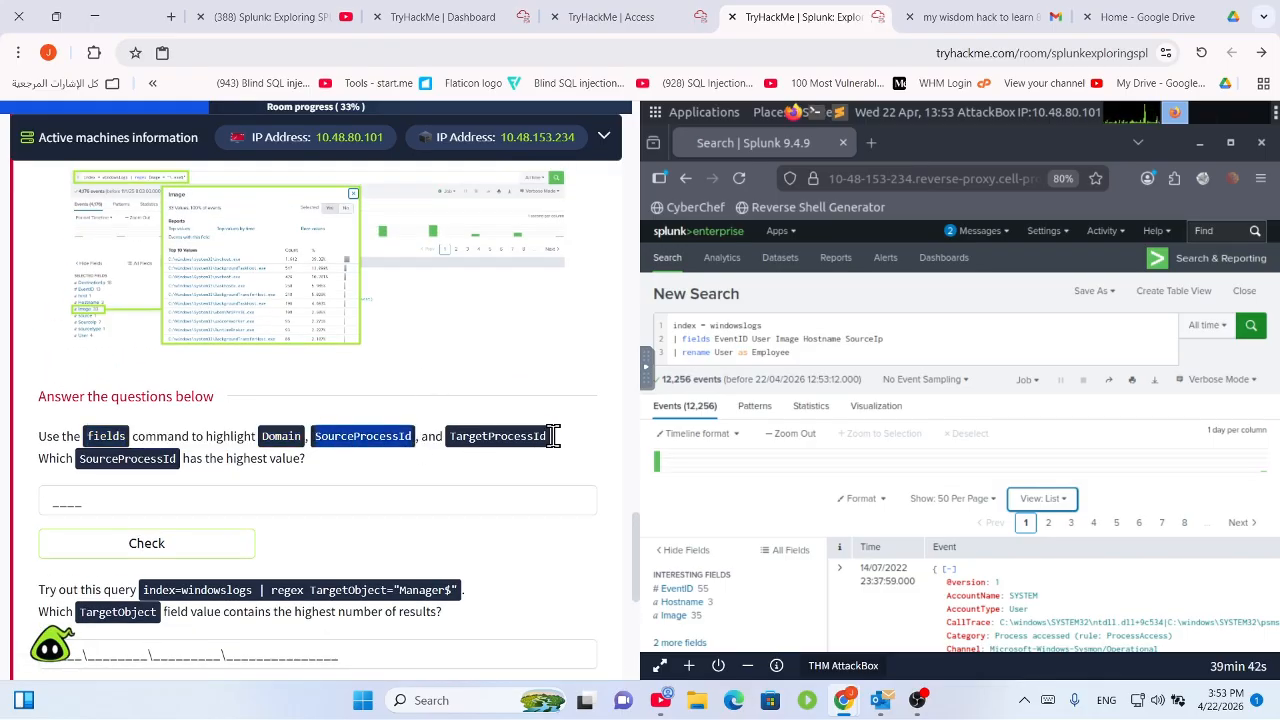
drag(555, 436, 448, 446)
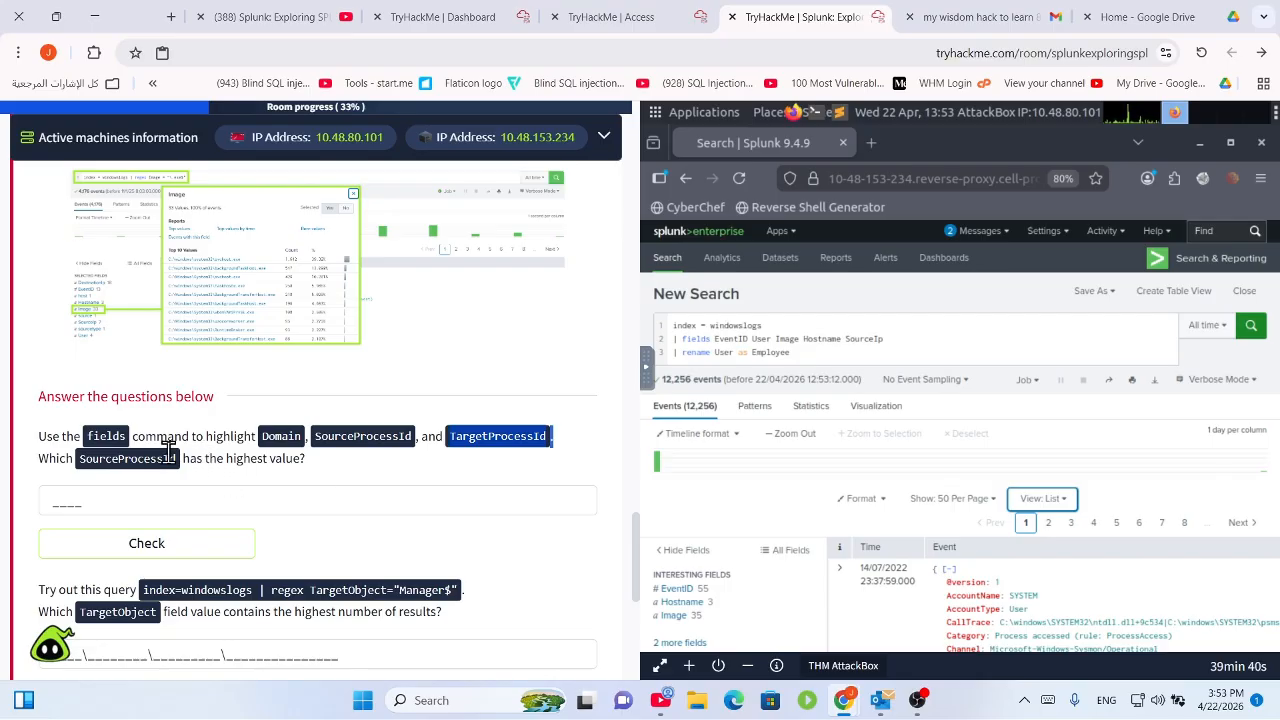
drag(183, 460, 96, 438)
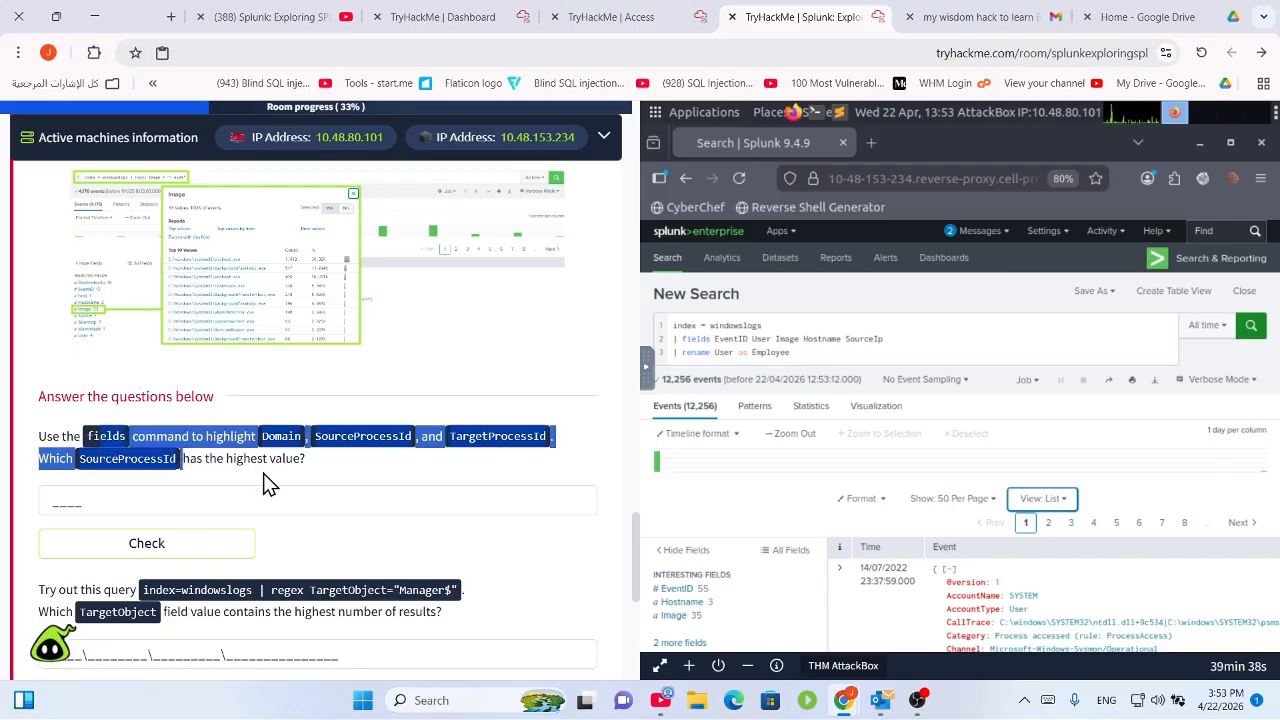
click(265, 470)
drag(277, 461, 167, 455)
click(239, 459)
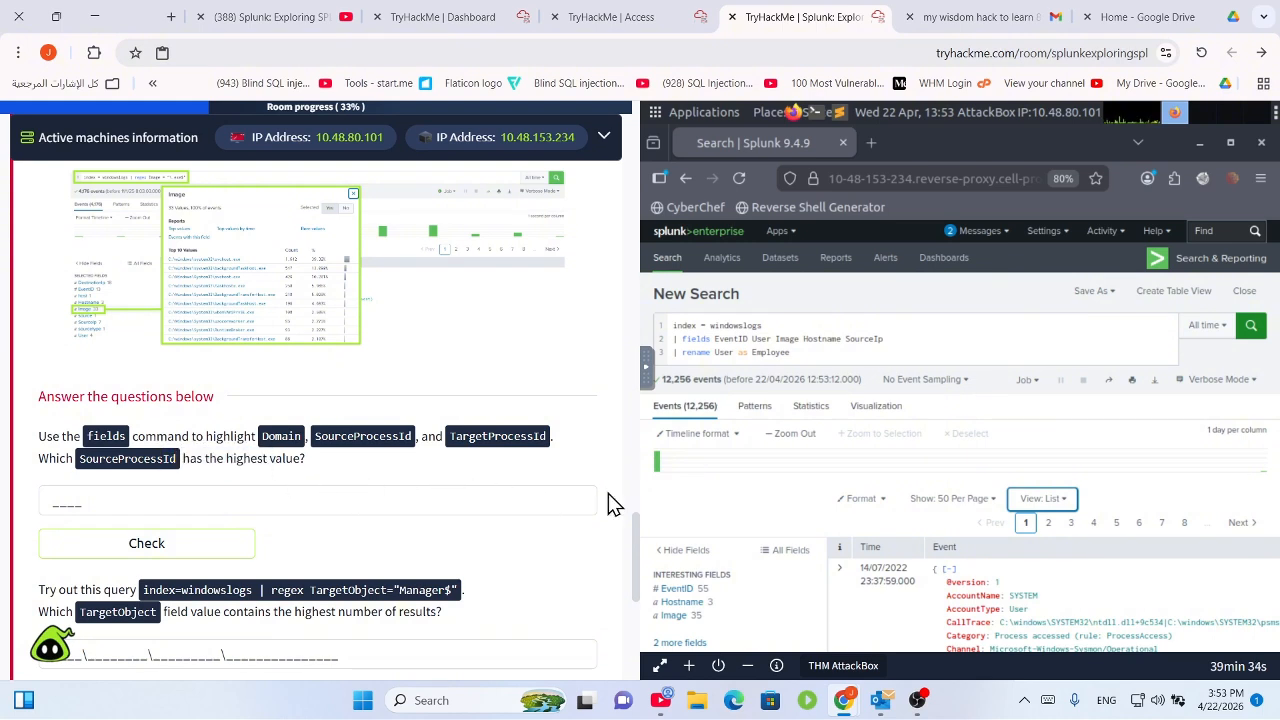
Clear the search and rebuild 'index=windowslogs | fields' from the earlier EventID query.
click(846, 357)
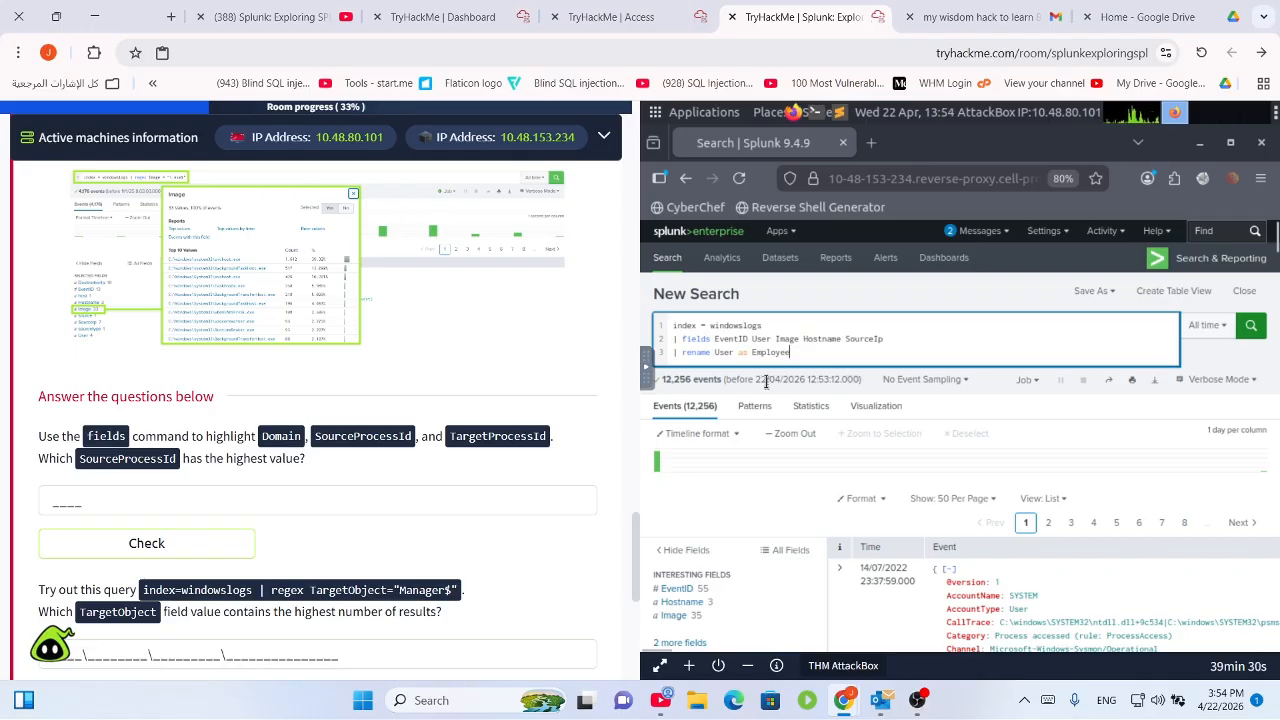
key(ctrl+a)
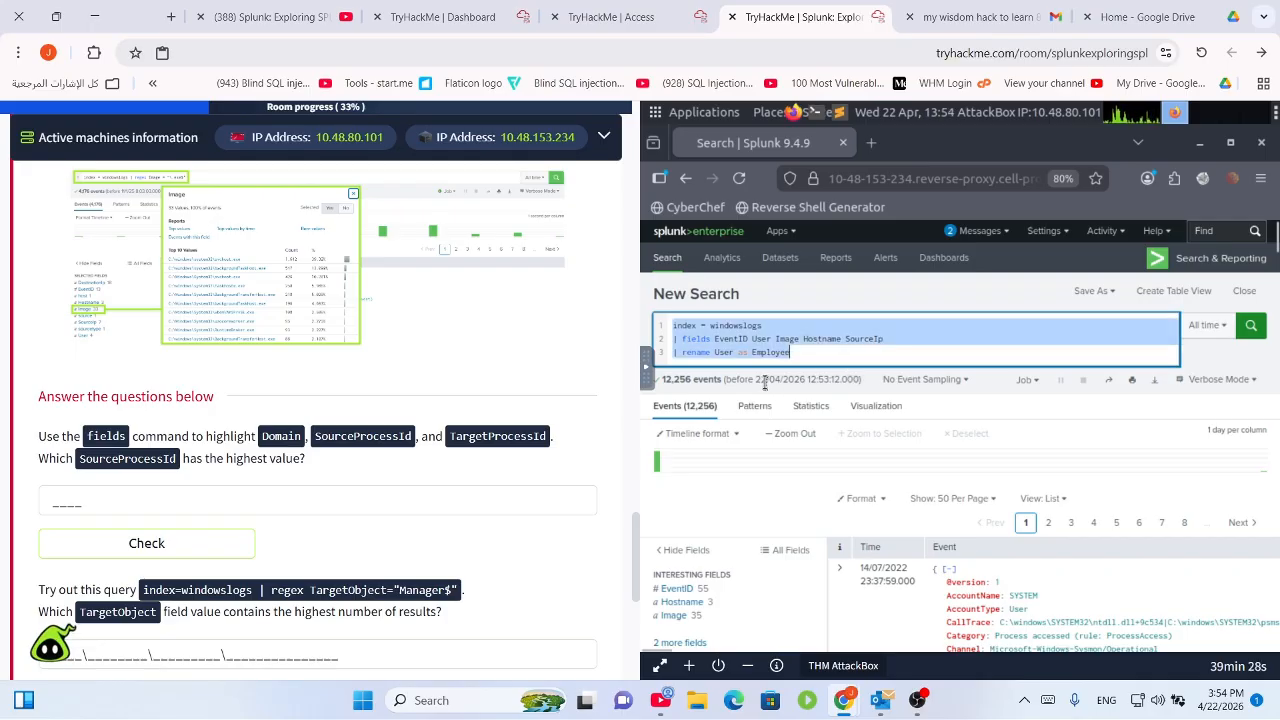
key(BackSpace)
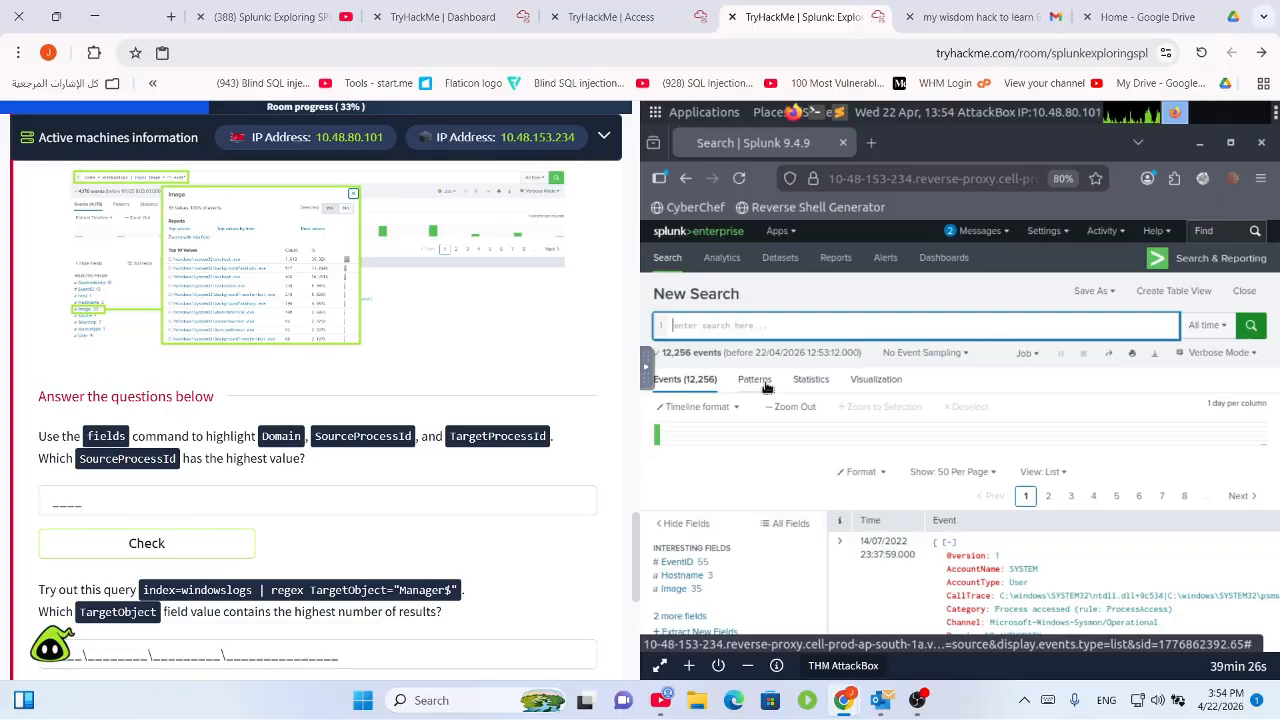
text(index)
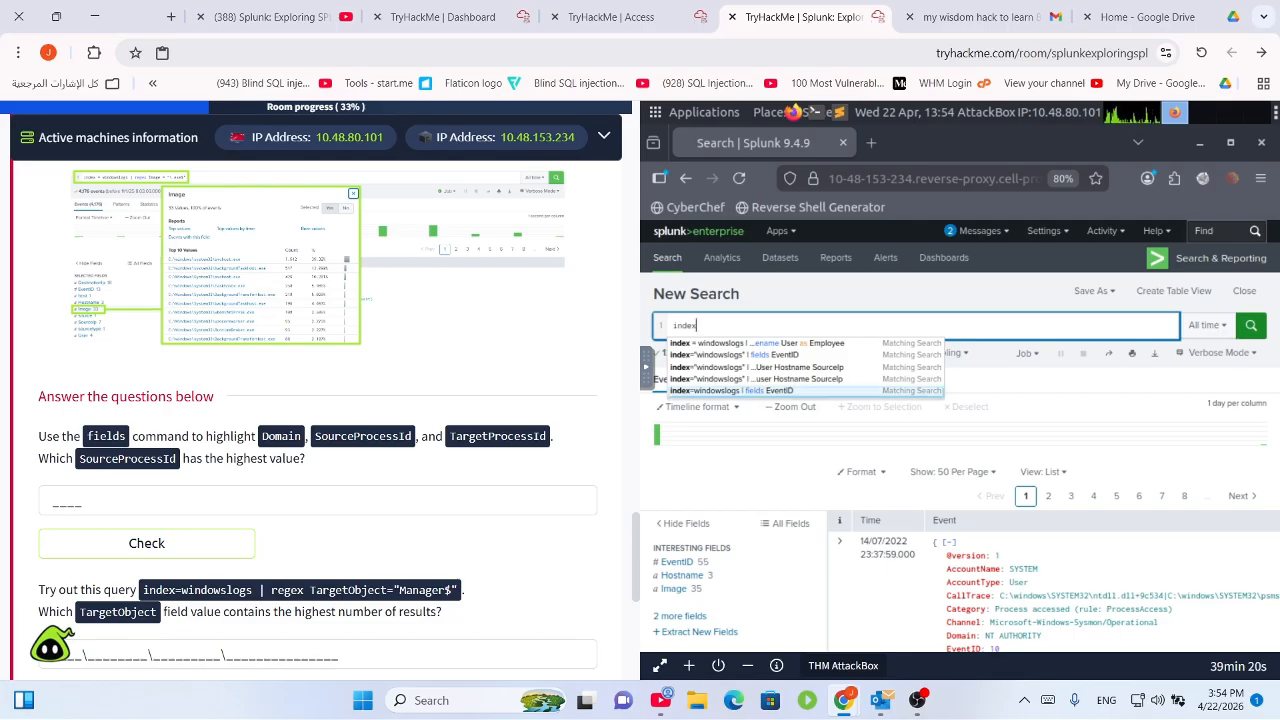
click(760, 390)
key(BackSpace)
key(BackSpace)
key(BackSpace)
key(BackSpace)
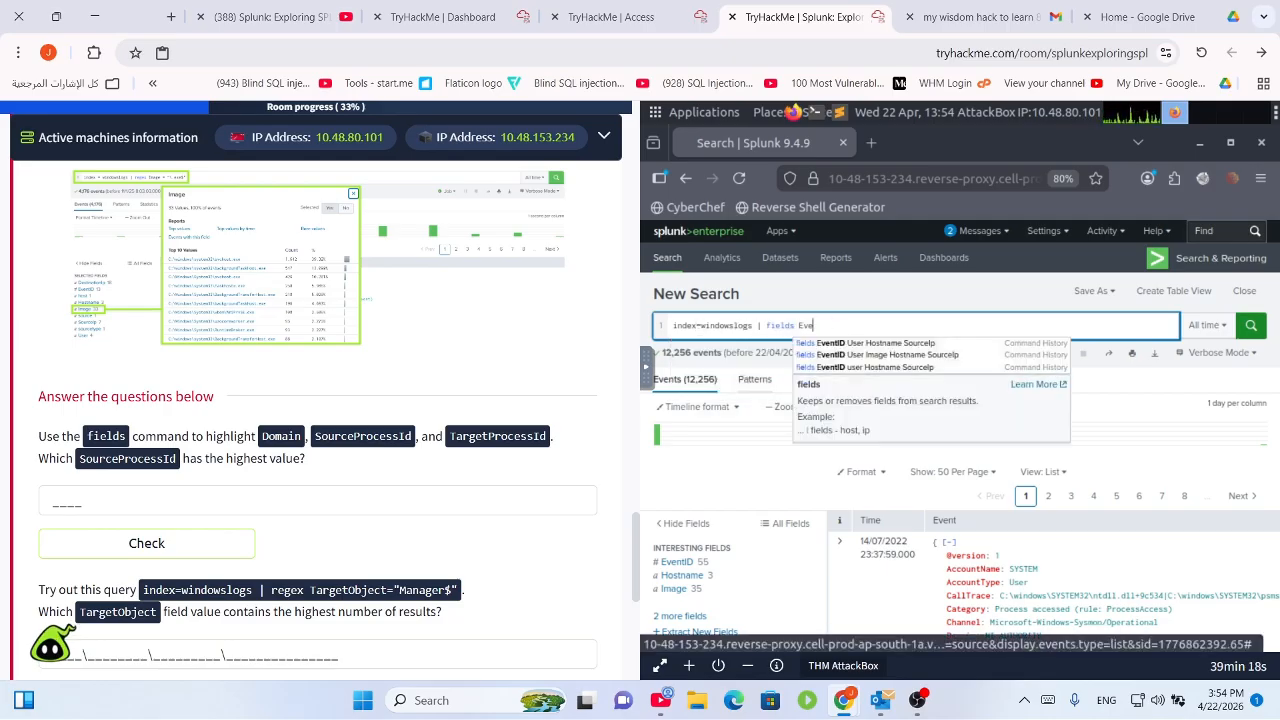
key(BackSpace)
key(BackSpace)
key(BackSpace)
key(BackSpace)
key(BackSpace)
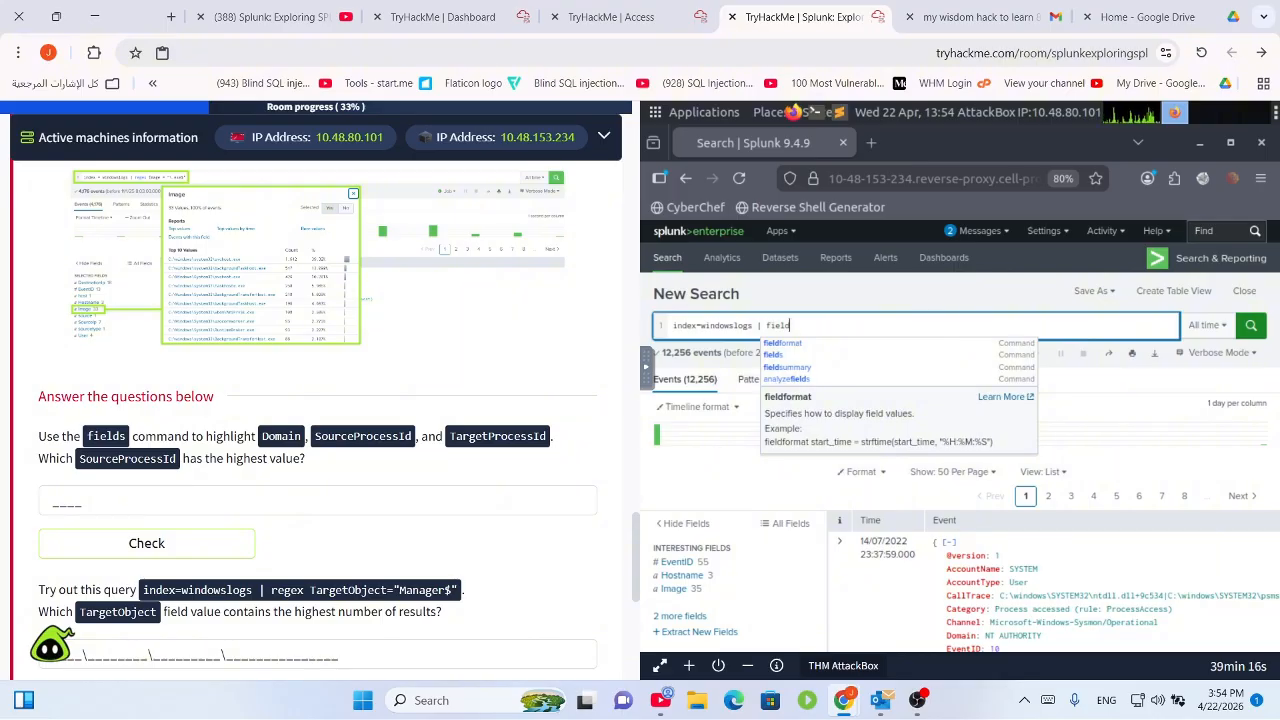
text(s)
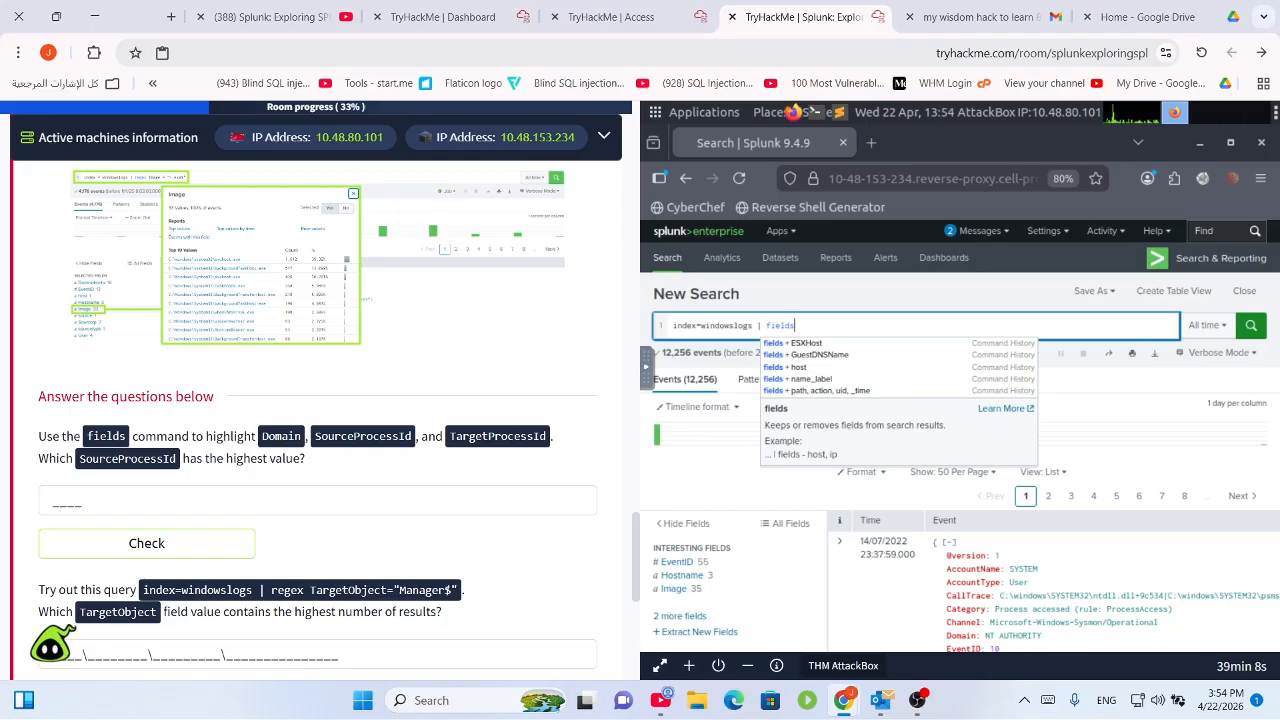
text(+)
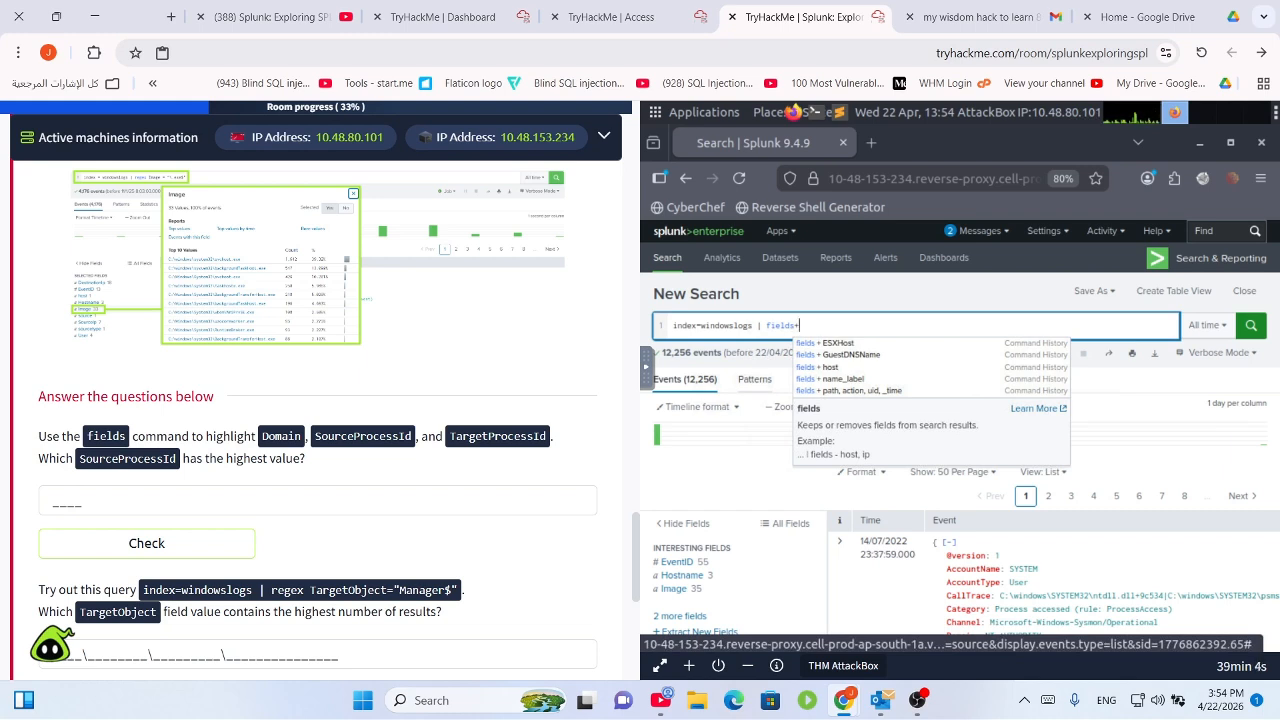
text(Domain+)
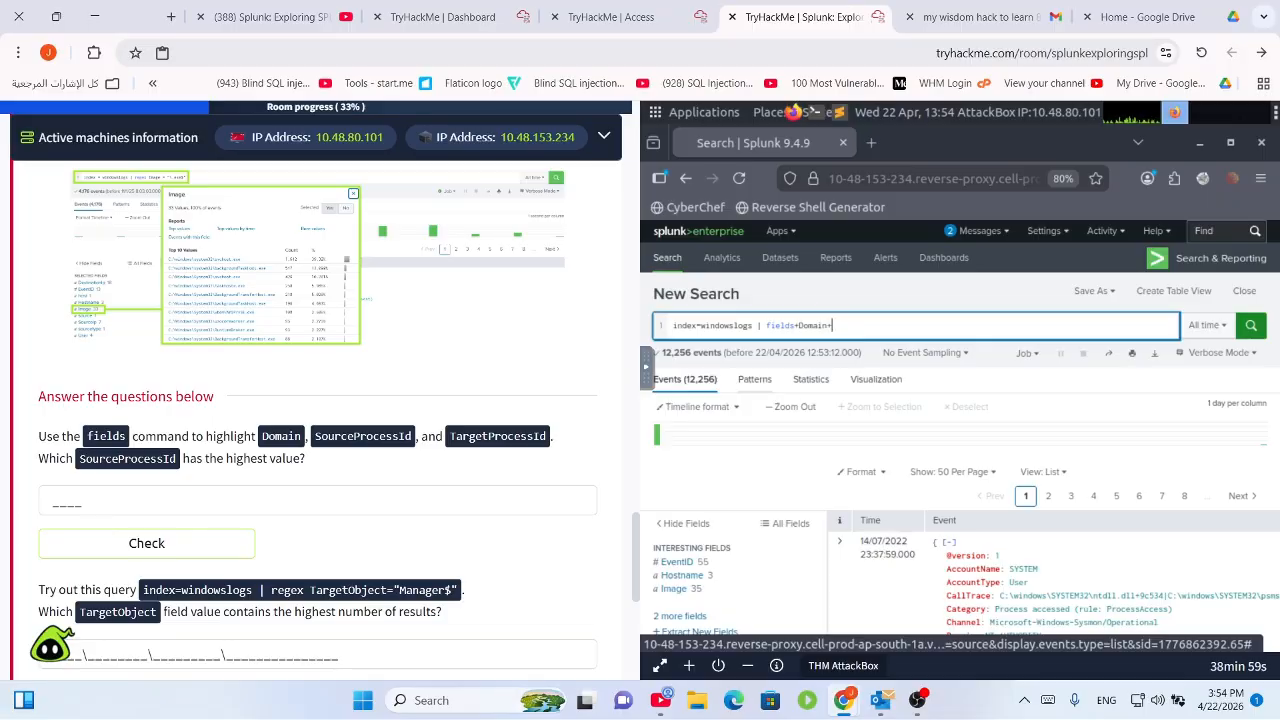
key(BackSpace)
text(ds)
key(BackSpace)
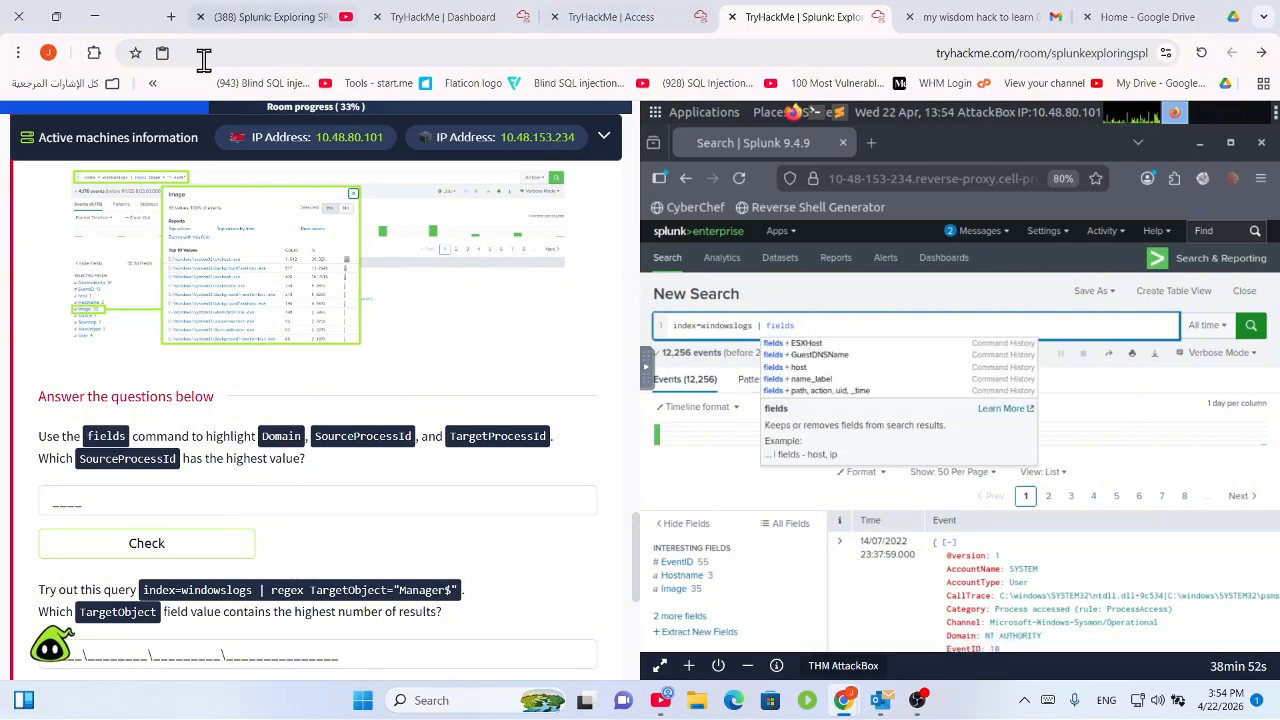
Complete the fields list with Domain SourceProcessId TargetProcessId, run it, and open all fields.
scroll(300, 245, up, 10)
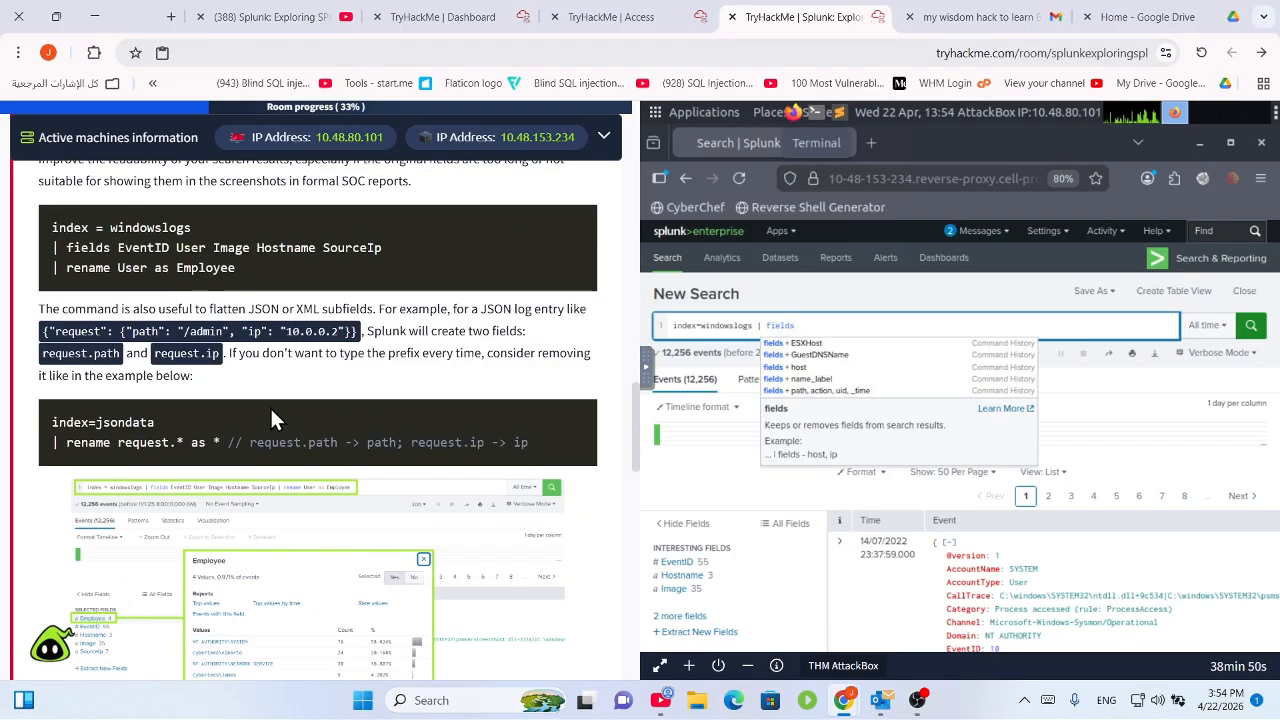
scroll(190, 390, up, 3)
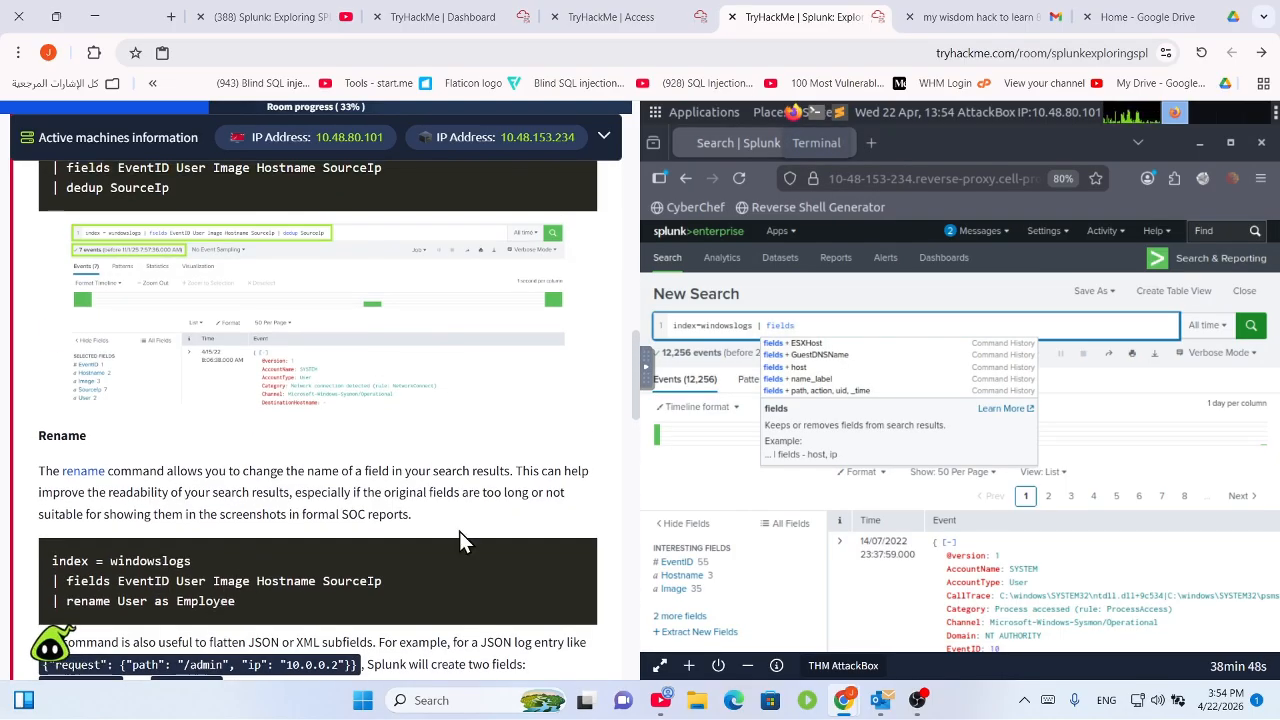
scroll(434, 374, down, 10)
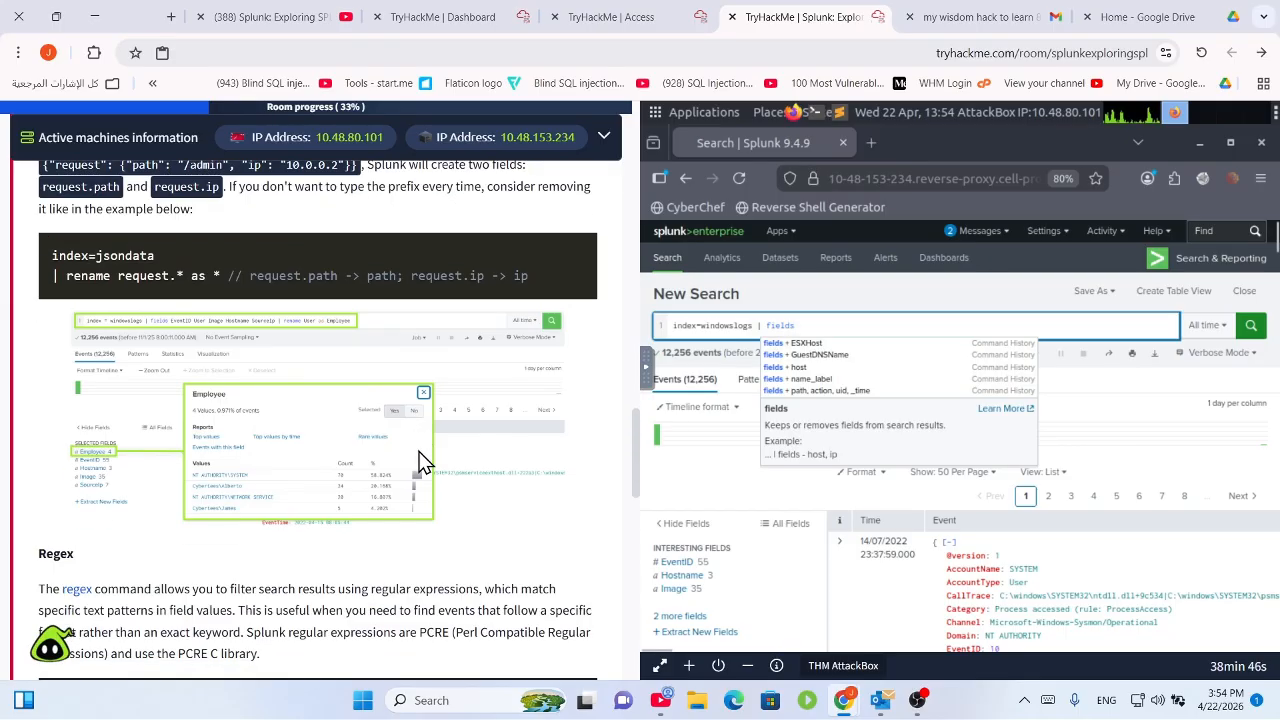
scroll(428, 470, down, 5)
scroll(428, 470, up, 2)
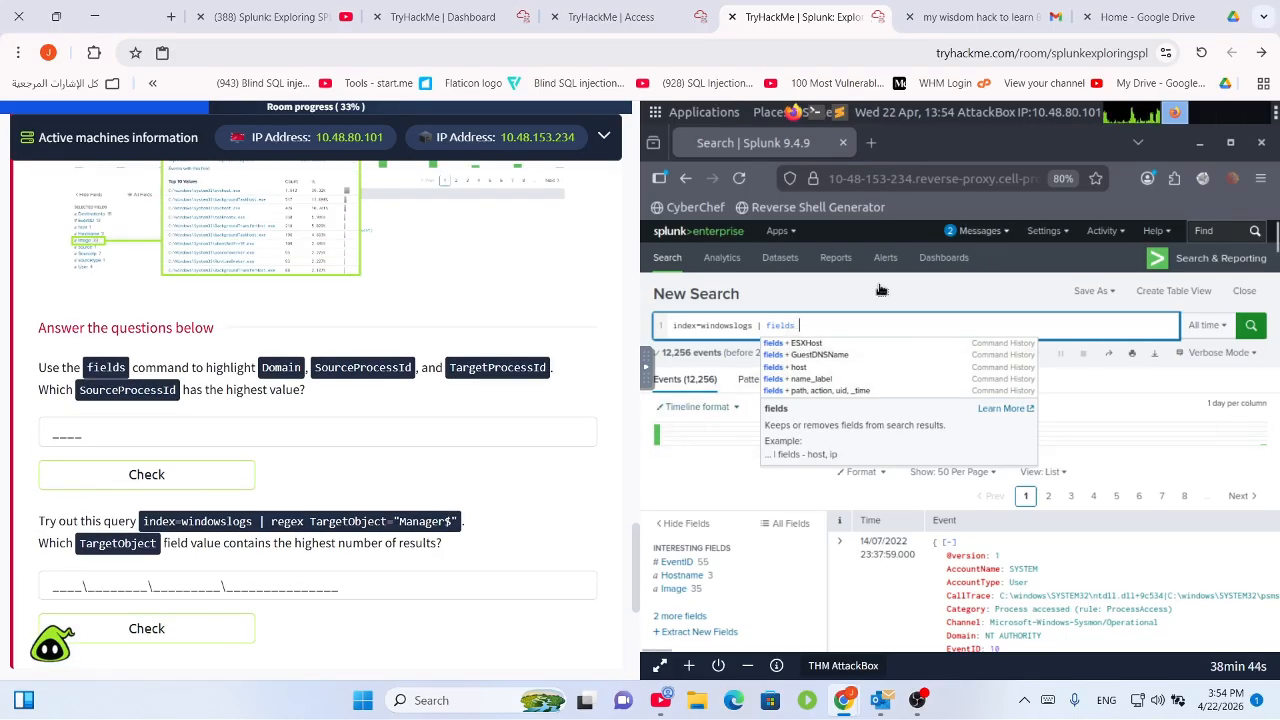
text(Domain,)
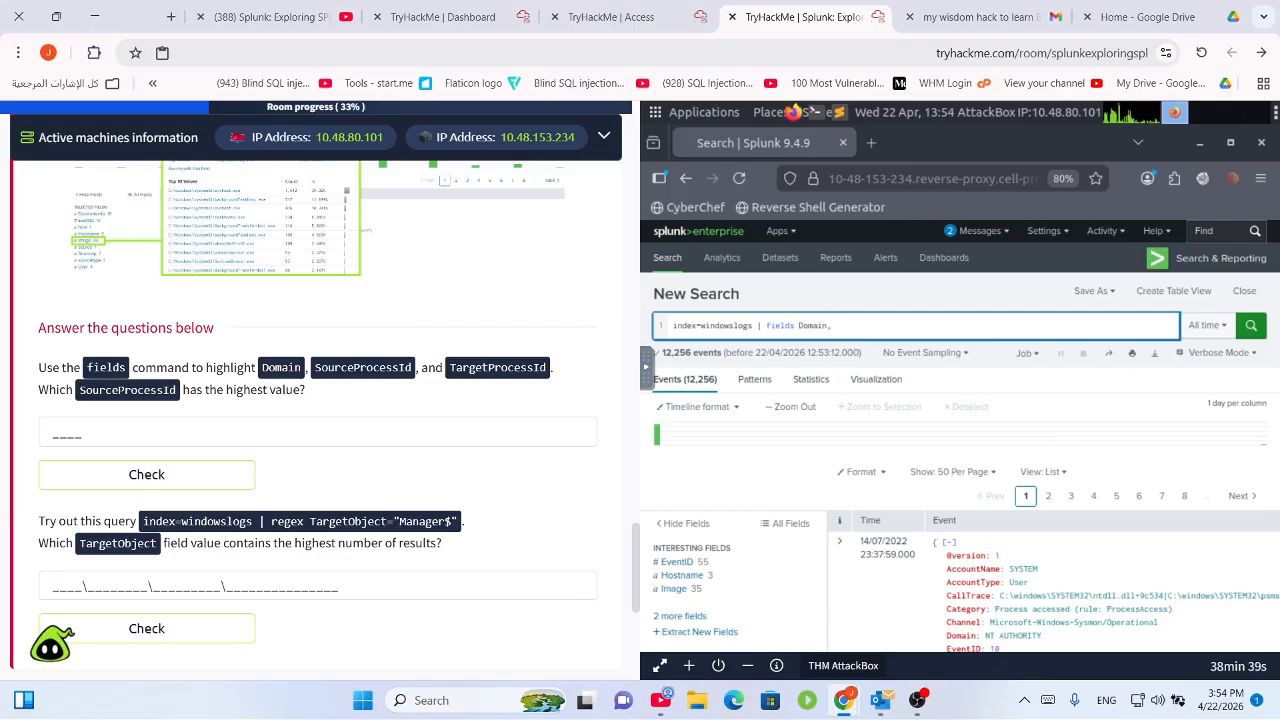
key(BackSpace)
text(SourceProcessId Targ)
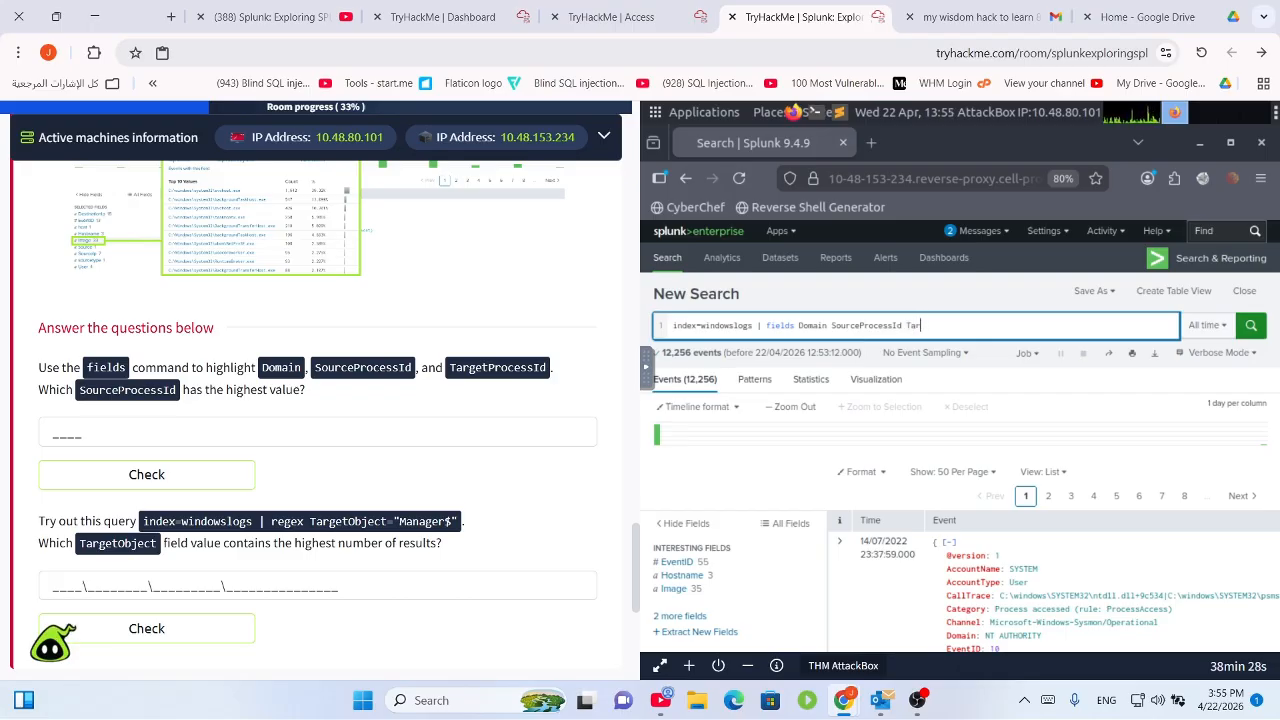
text(etProcessId)
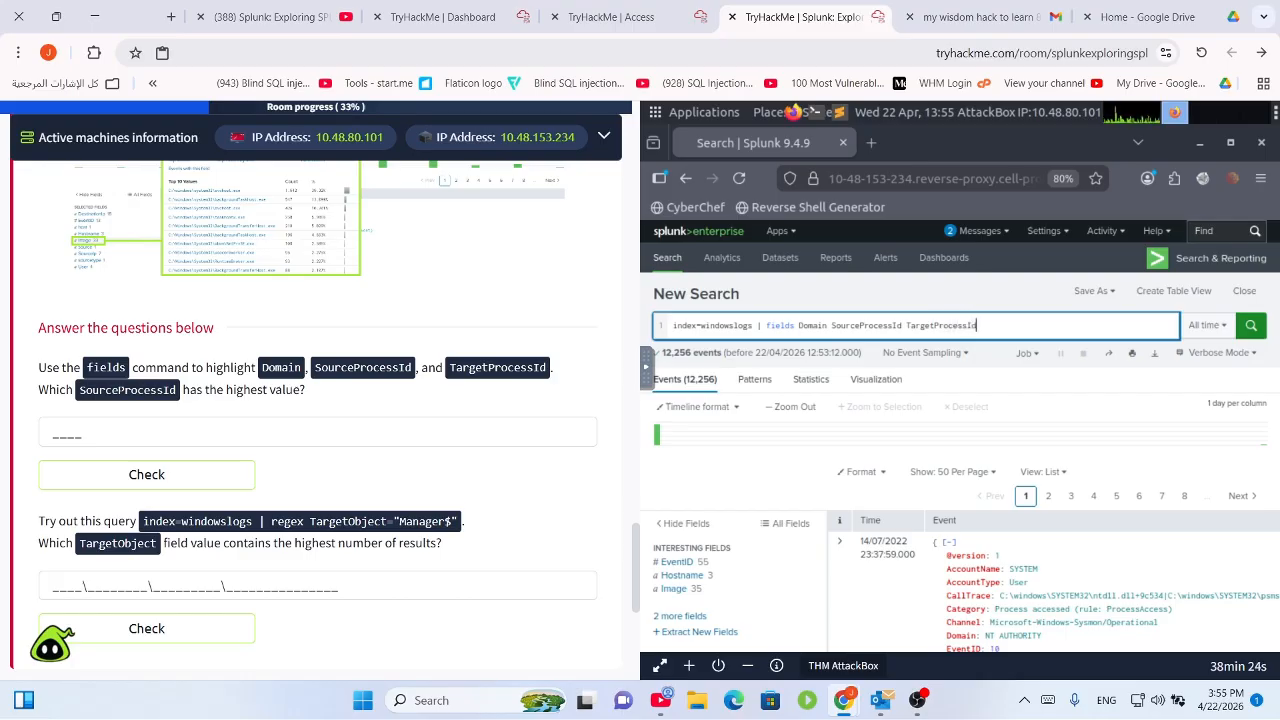
key(Return)
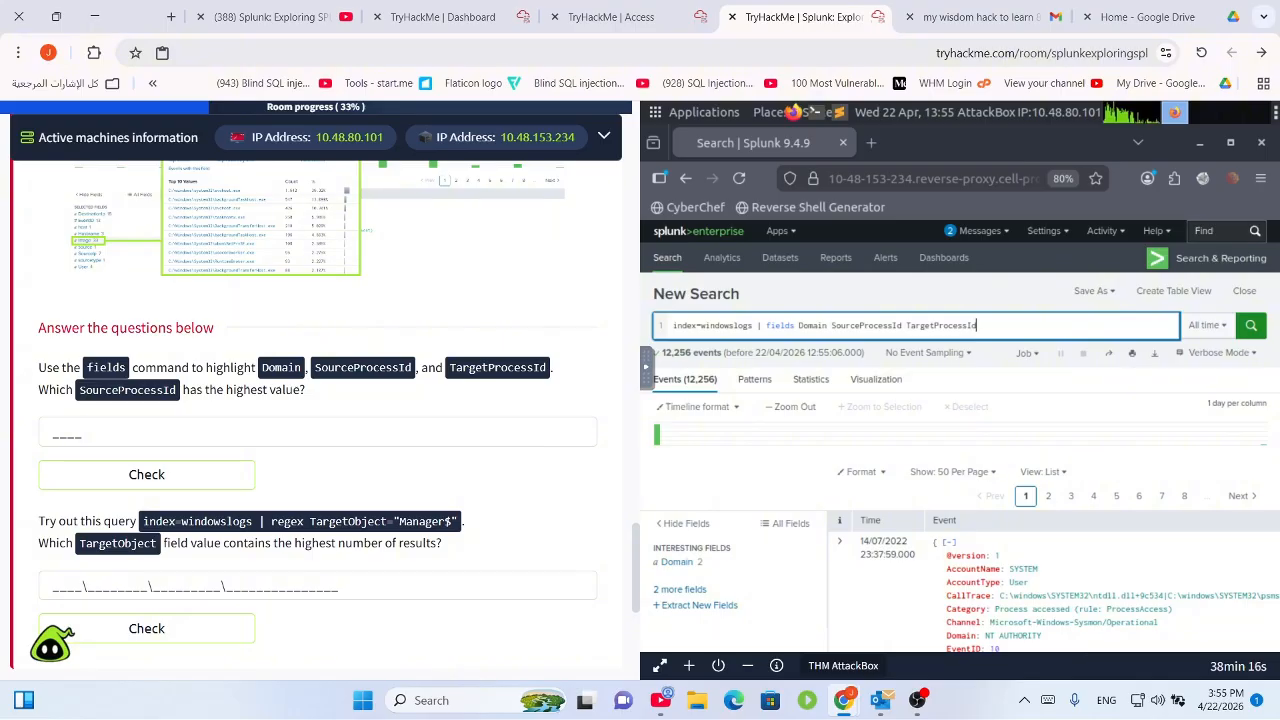
click(666, 592)
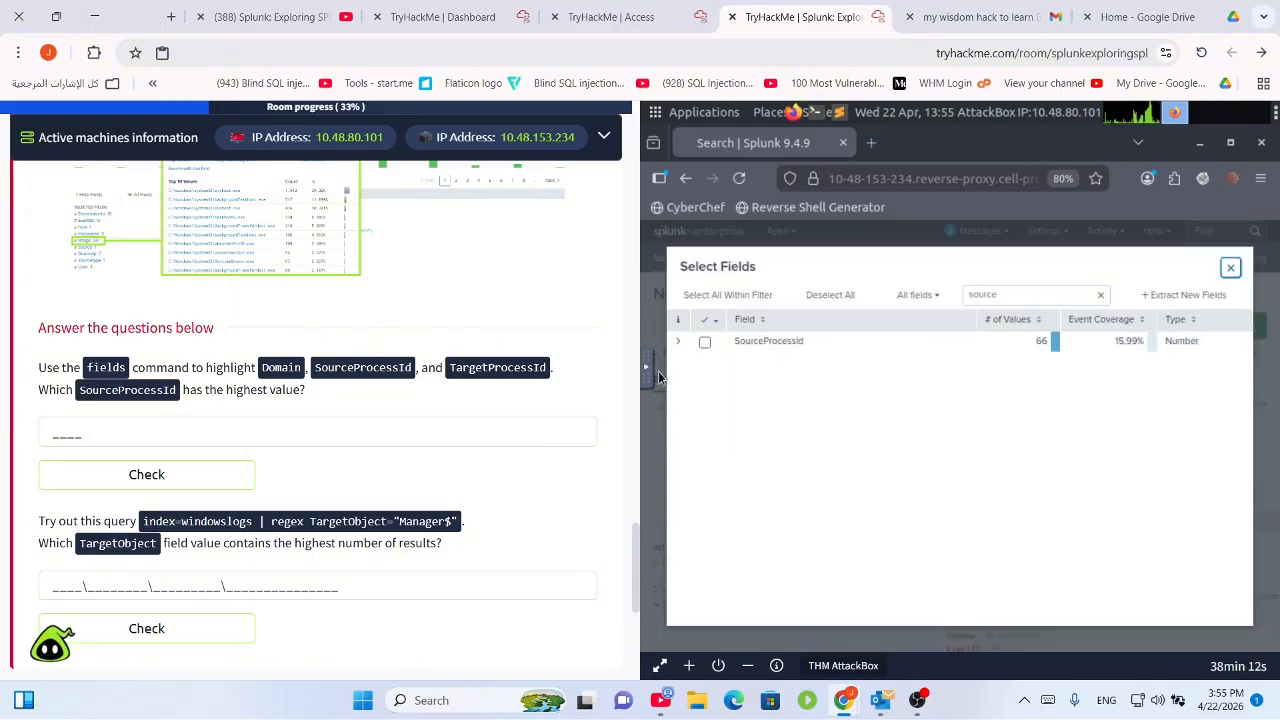
Make SourceProcessId a selected field and filter the search to its top value 9496, leaving 575 events.
click(684, 342)
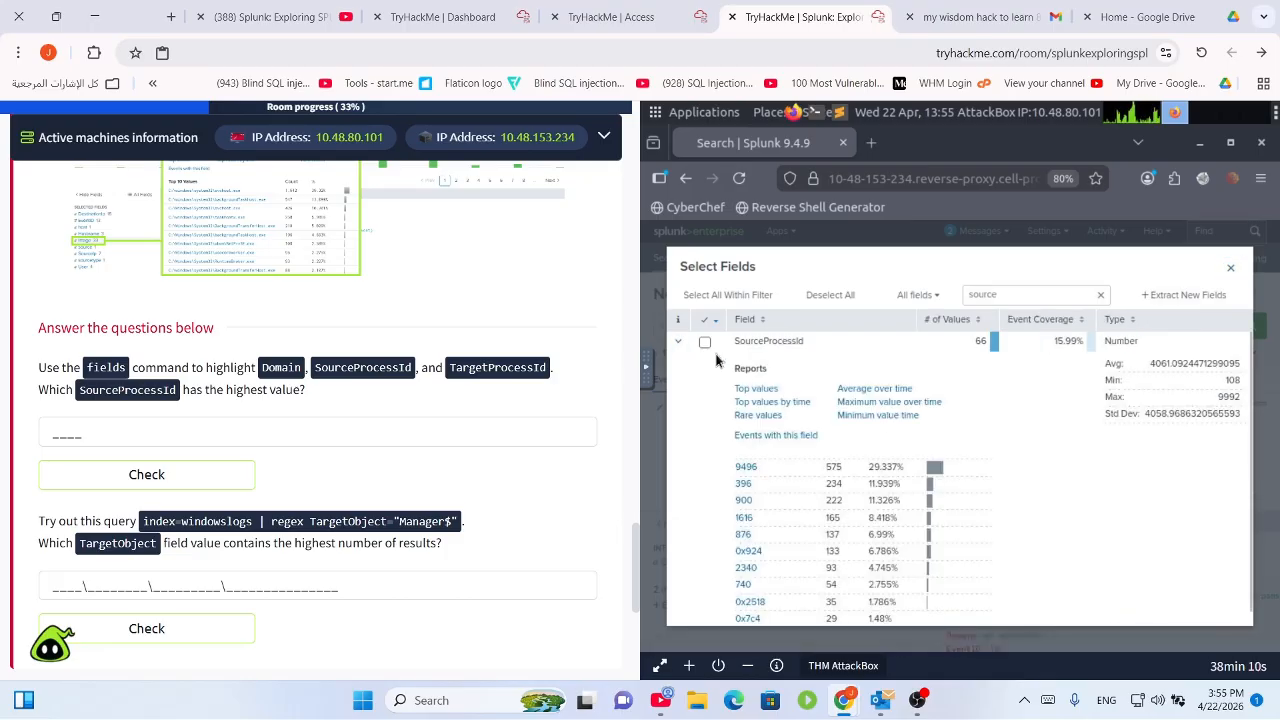
click(705, 344)
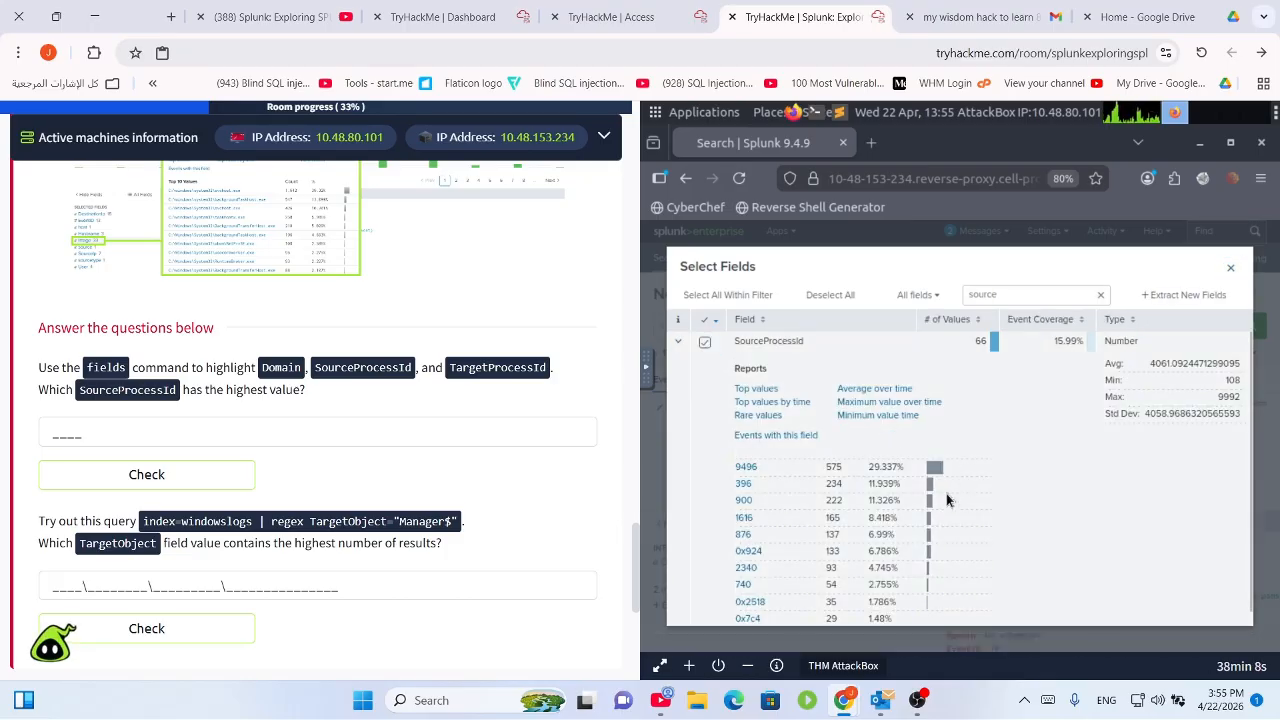
scroll(969, 507, down, 1)
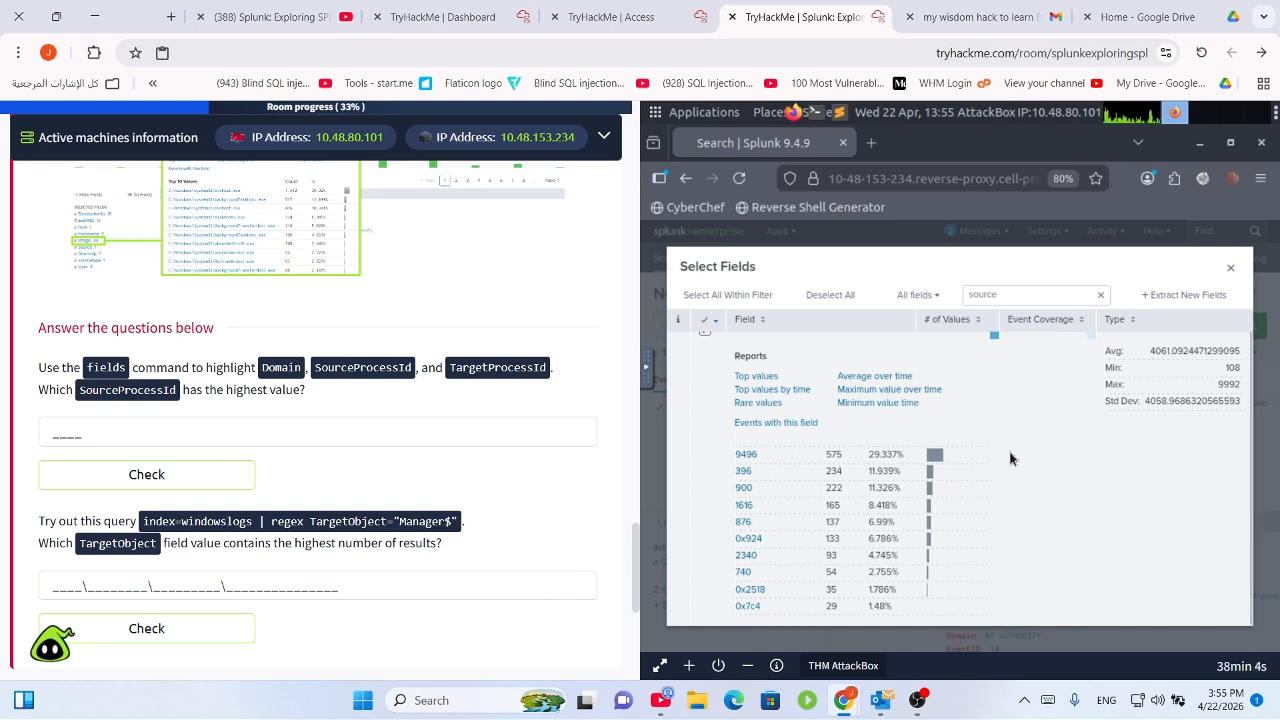
click(1230, 267)
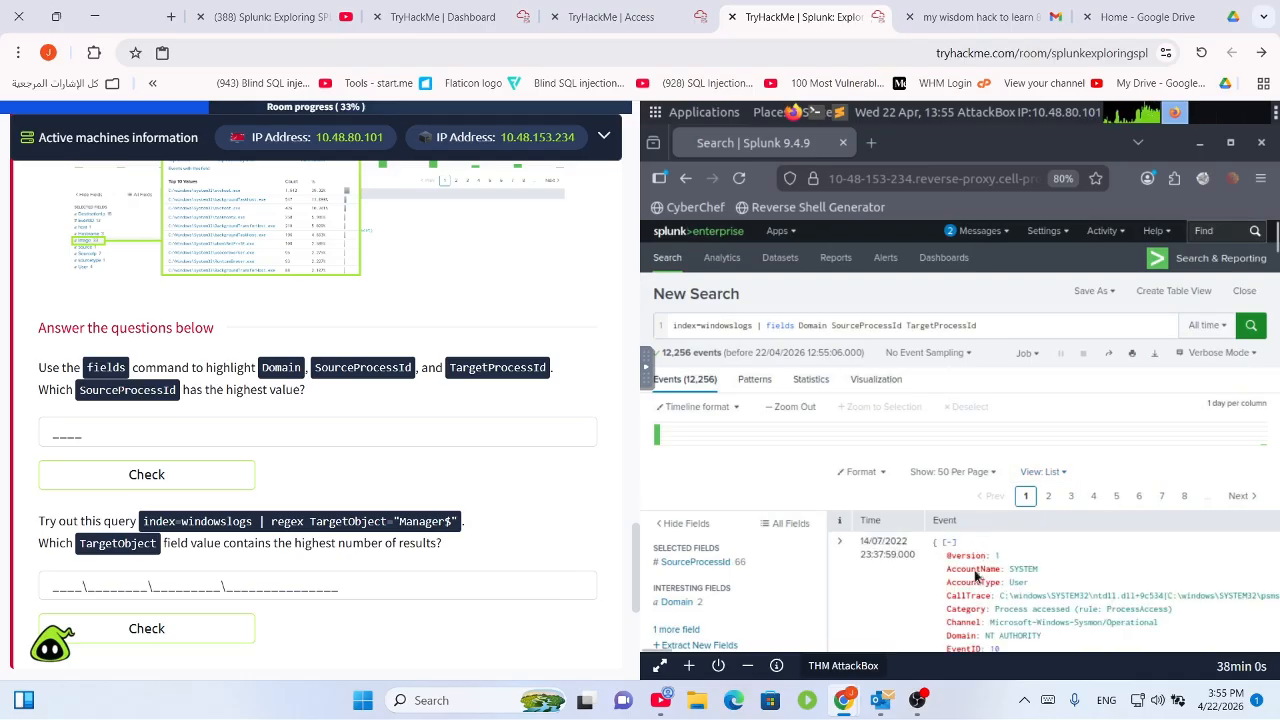
scroll(716, 621, down, 3)
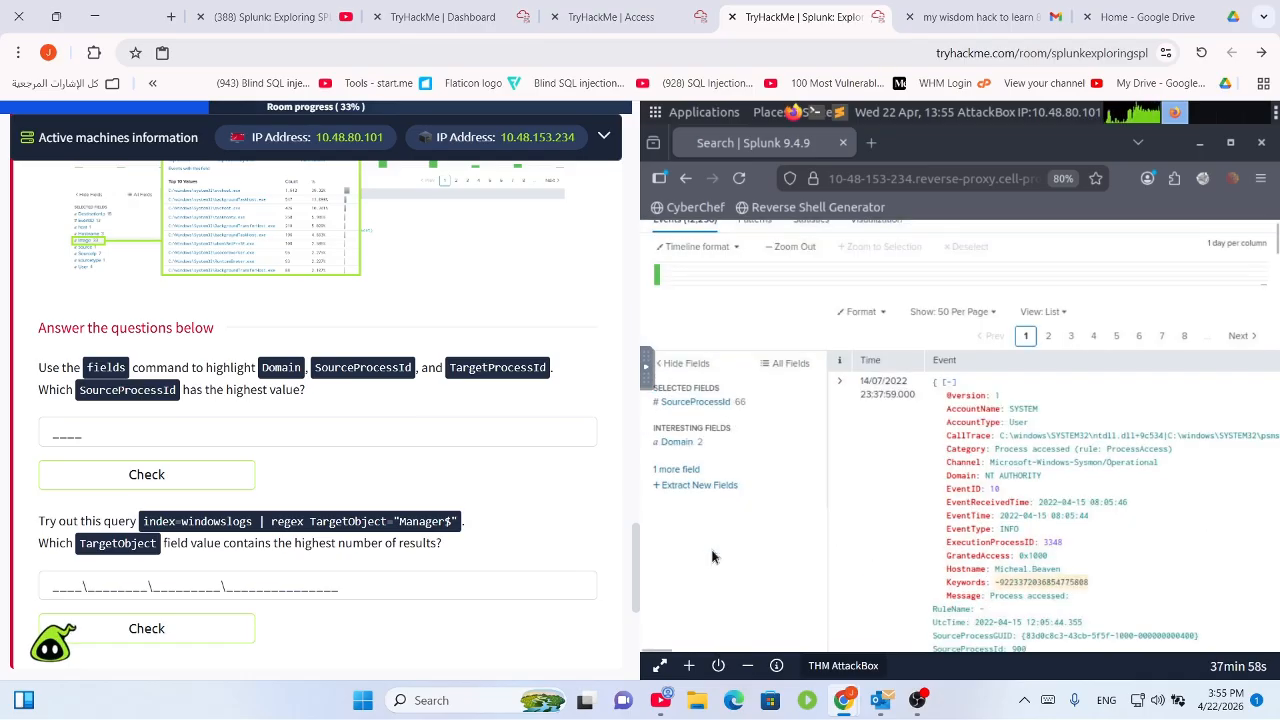
click(700, 402)
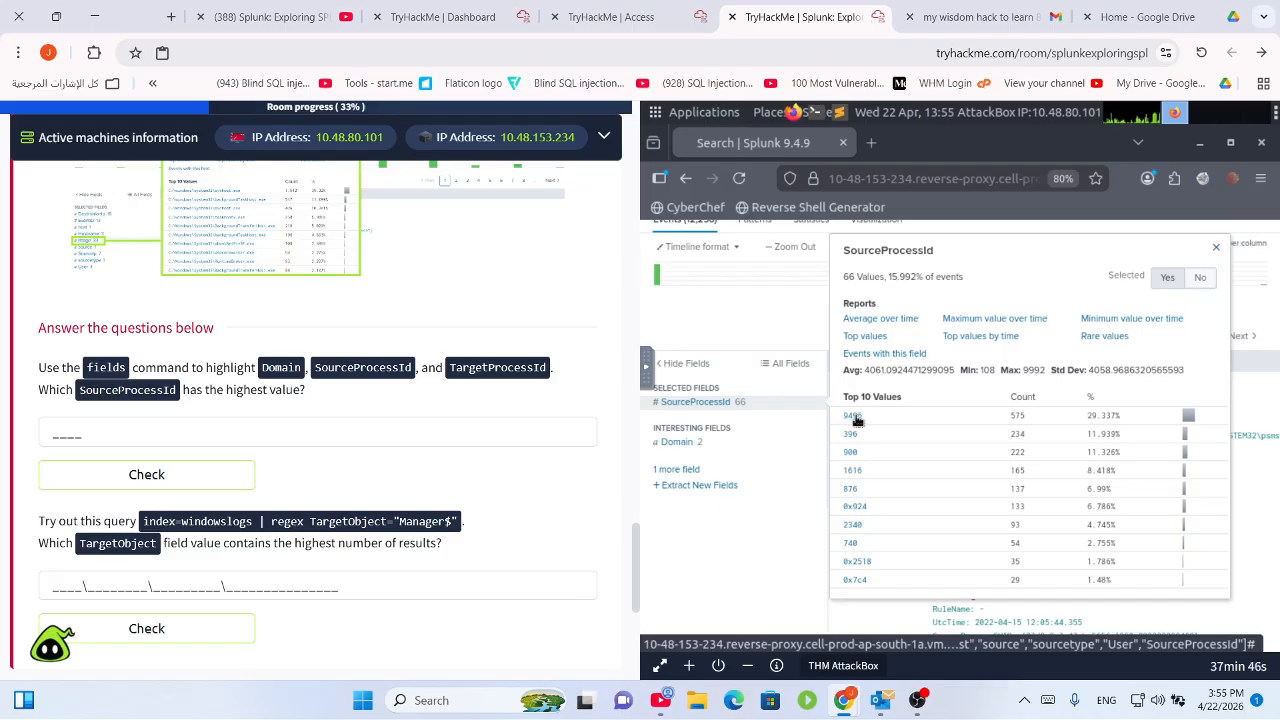
click(853, 416)
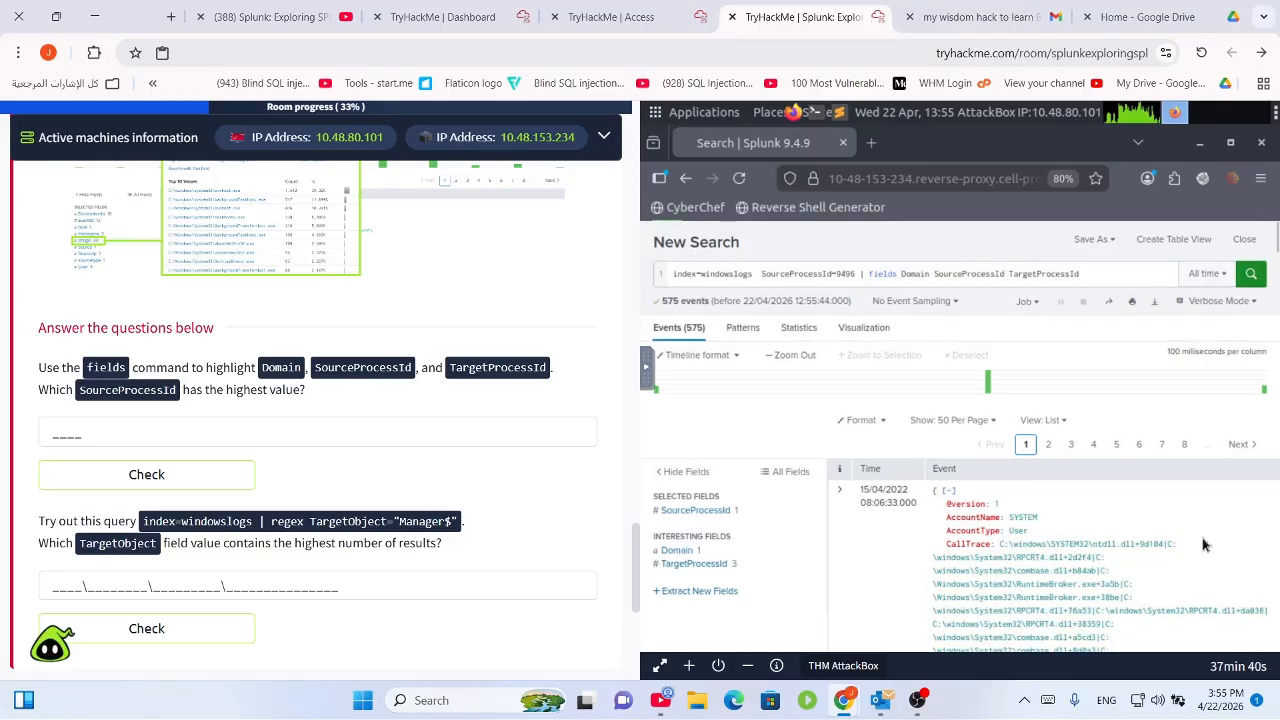
Confirm in the SourceProcessId summary that 9496 covers all 575 events, and select it.
scroll(1202, 540, up, 1)
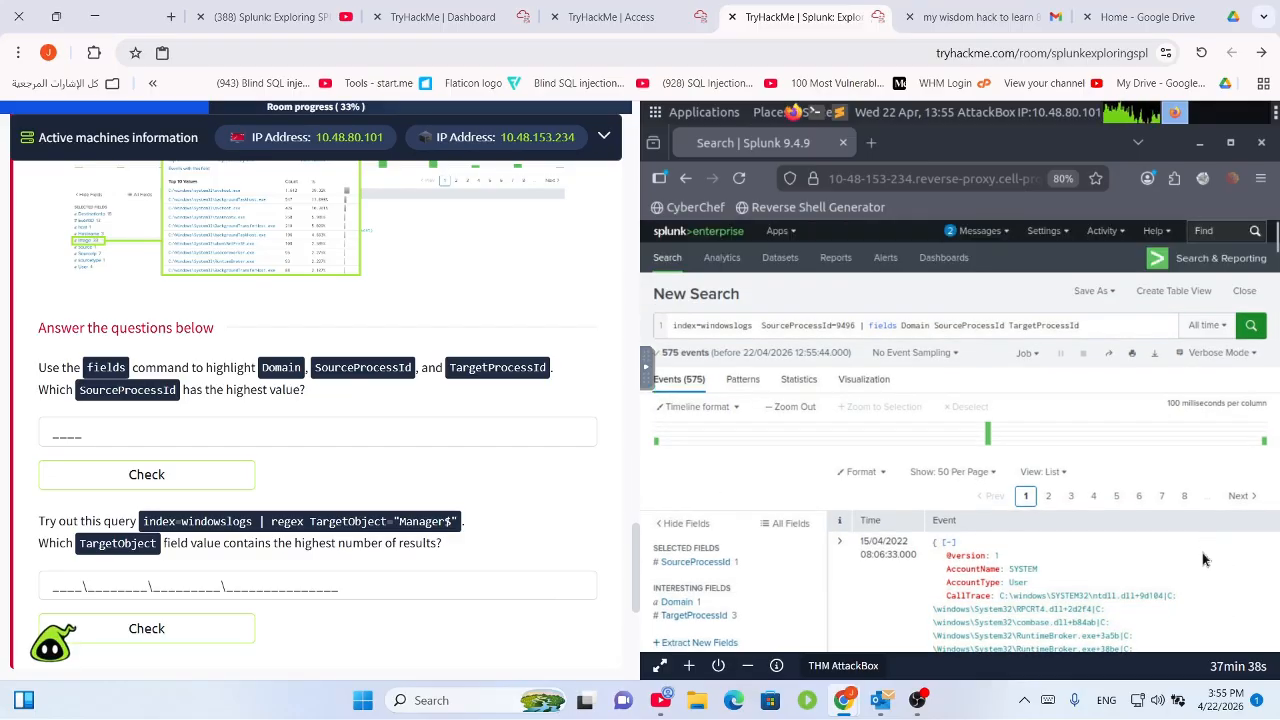
scroll(1202, 552, down, 5)
scroll(1201, 557, down, 5)
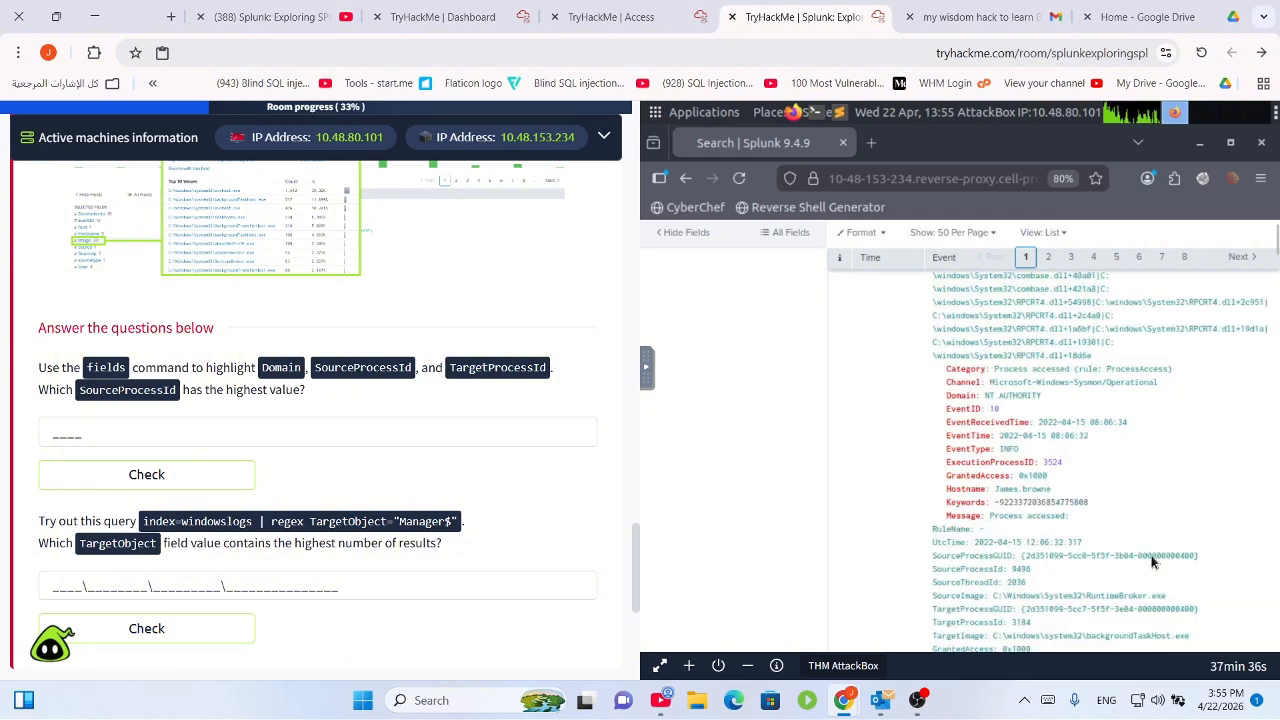
scroll(944, 524, up, 10)
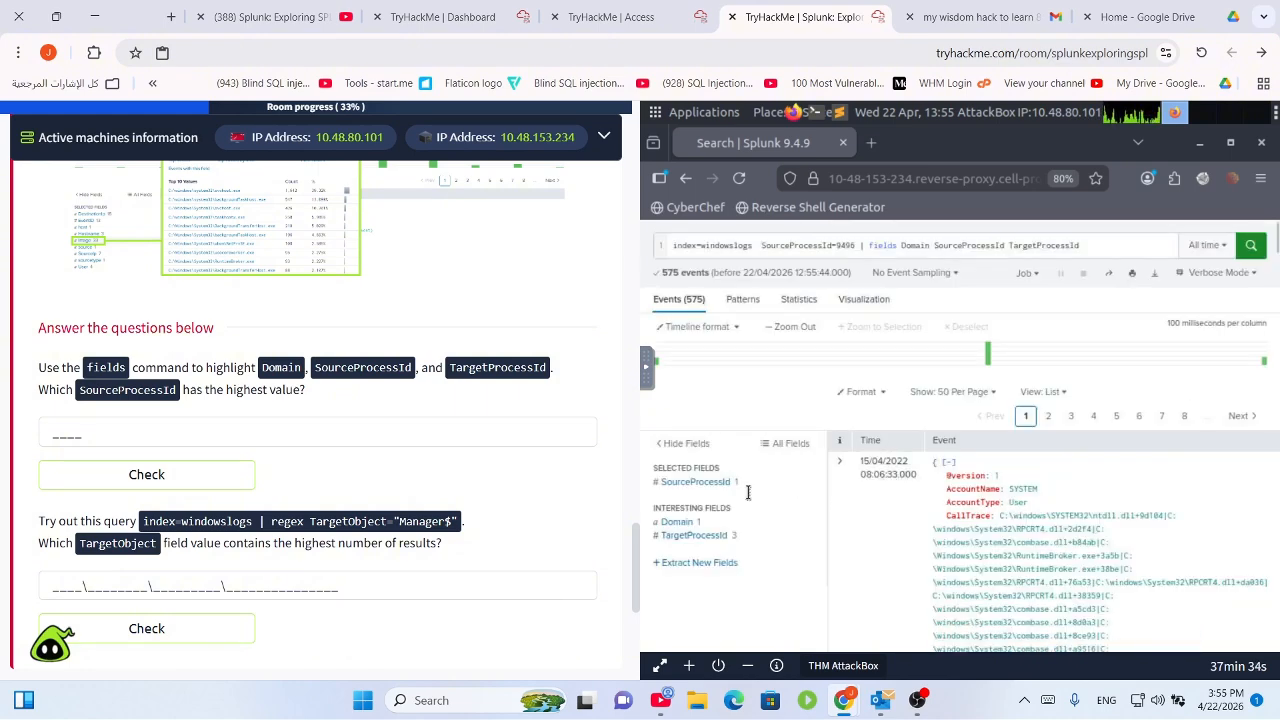
click(690, 563)
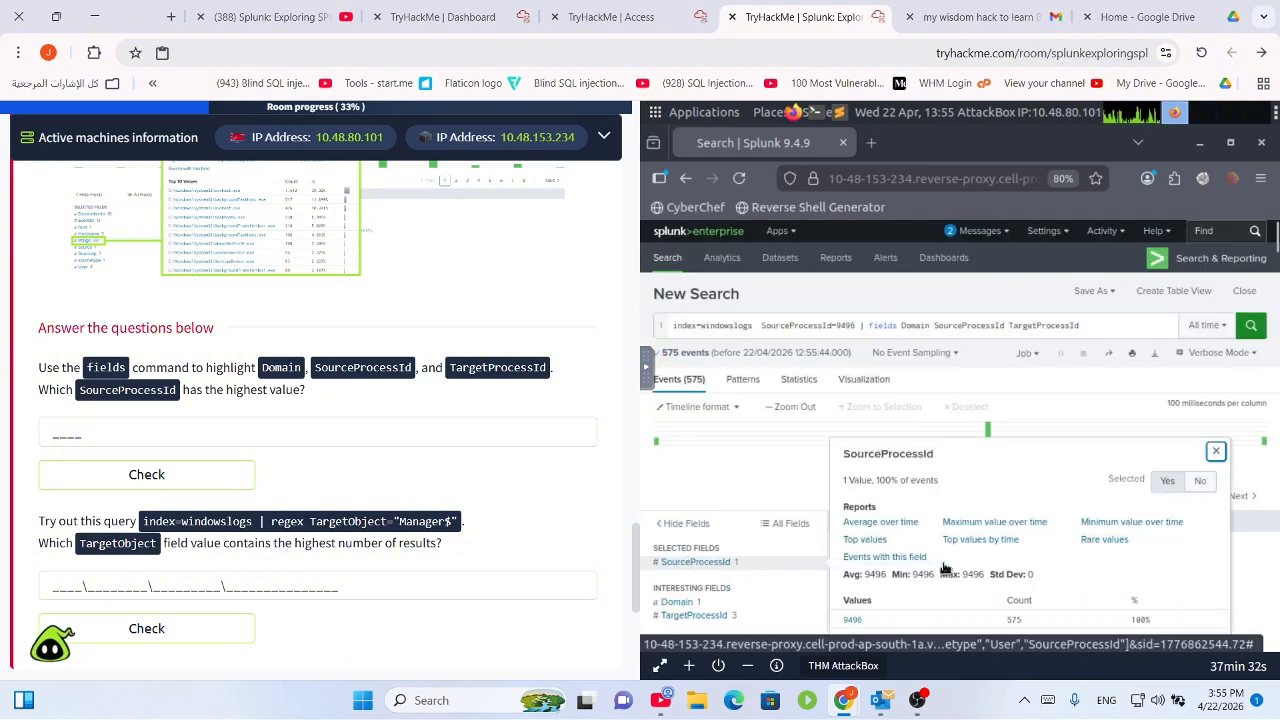
scroll(881, 617, down, 1)
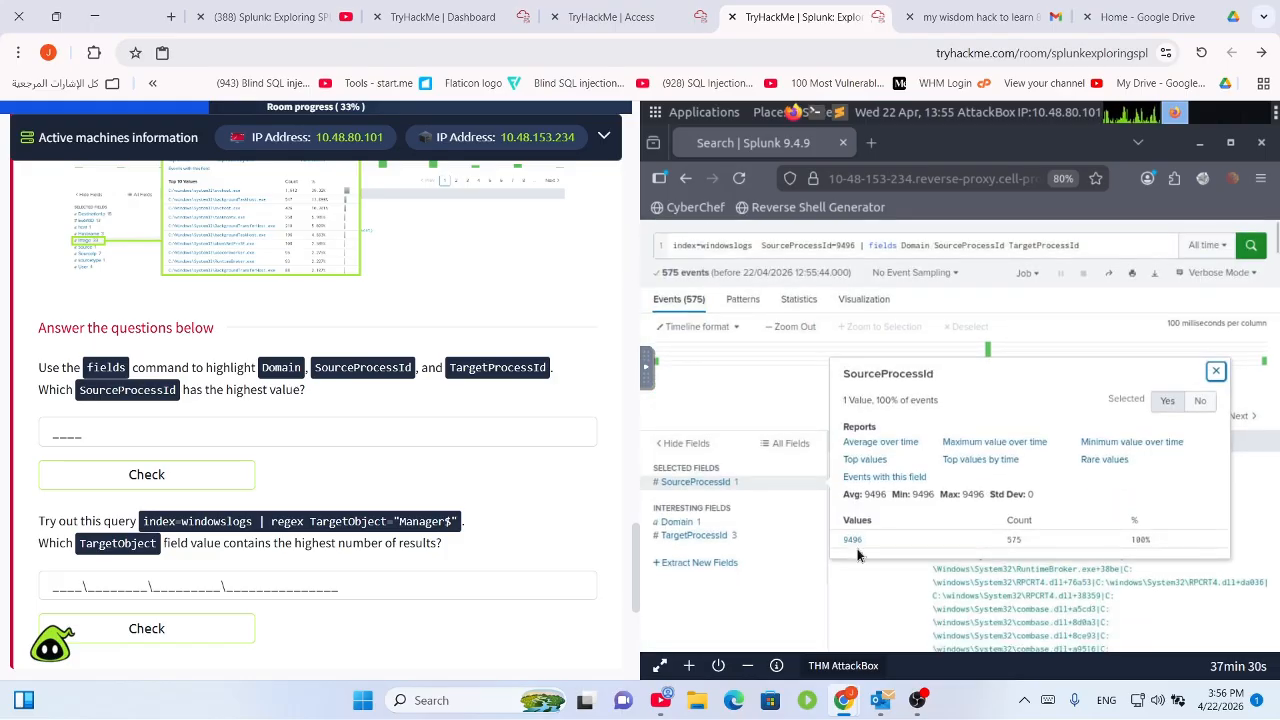
click(727, 490)
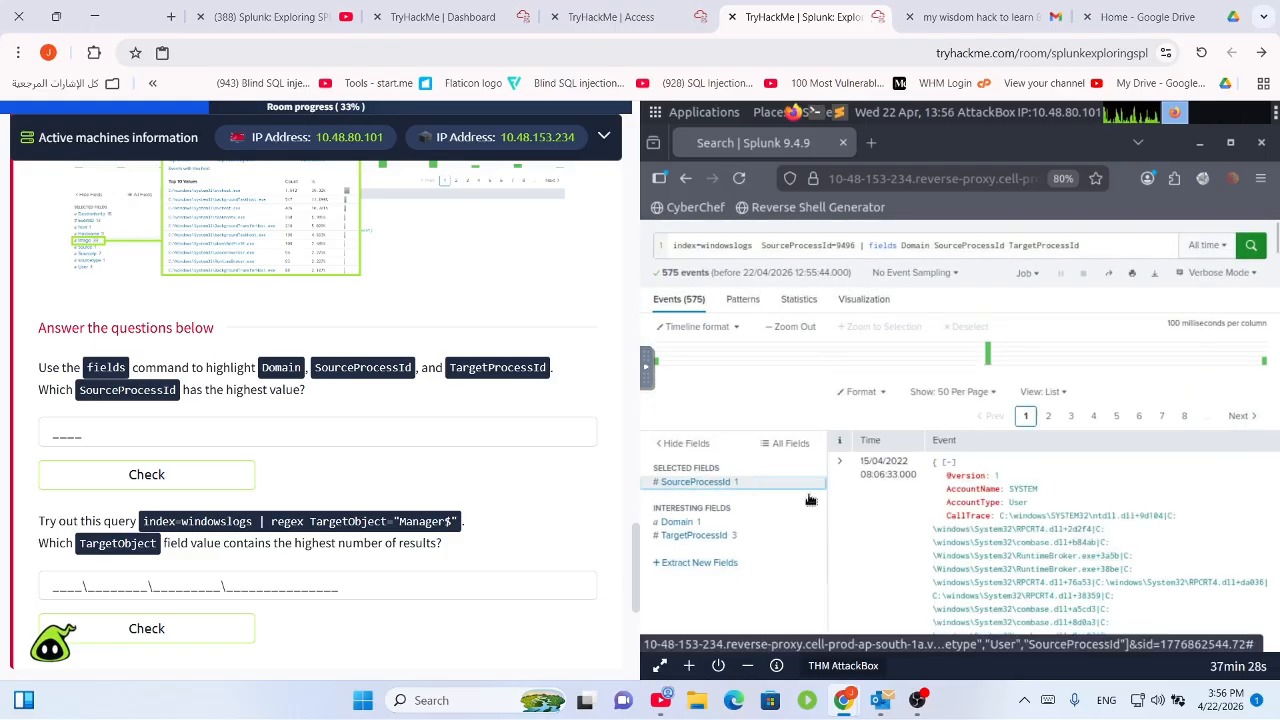
click(733, 490)
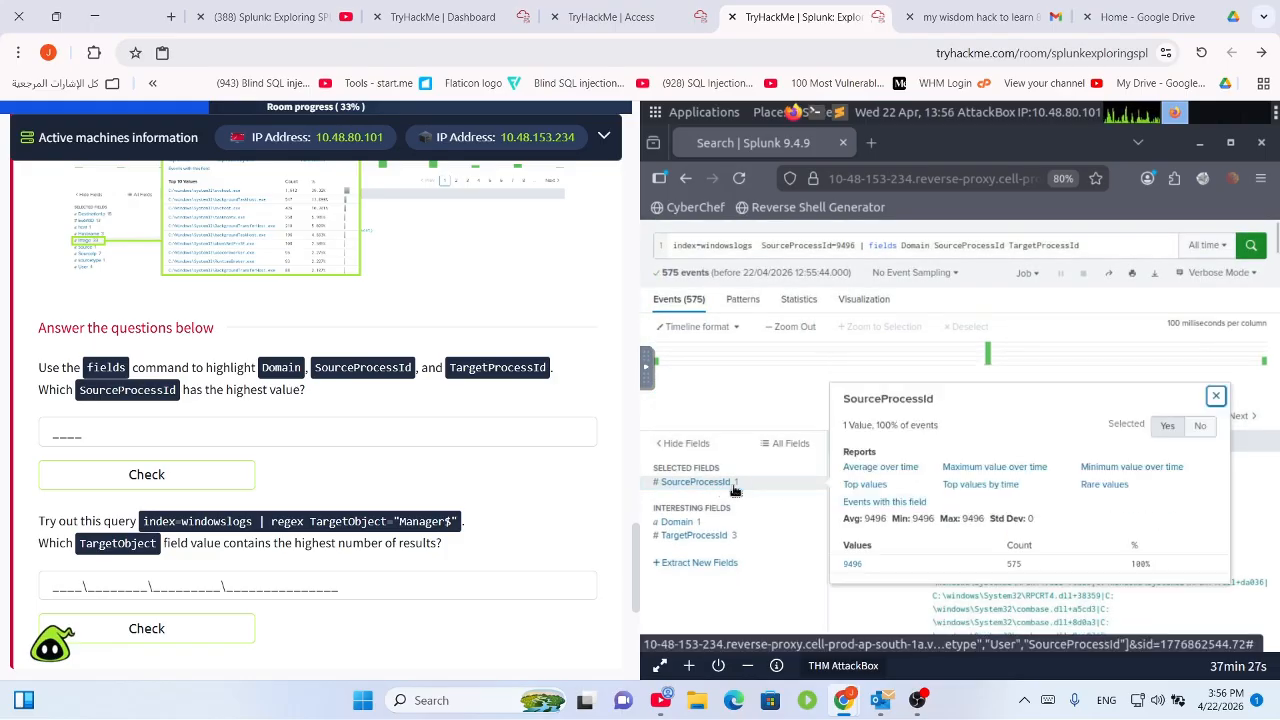
double_click(855, 566)
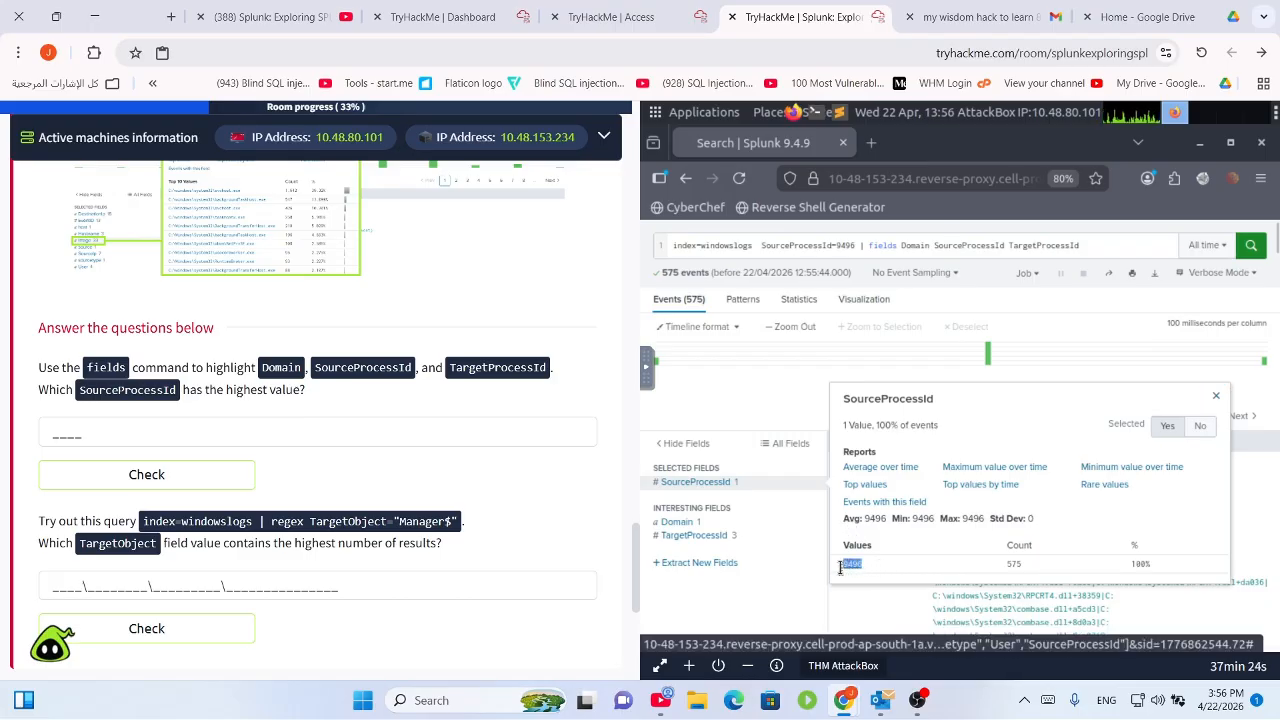
click(908, 567)
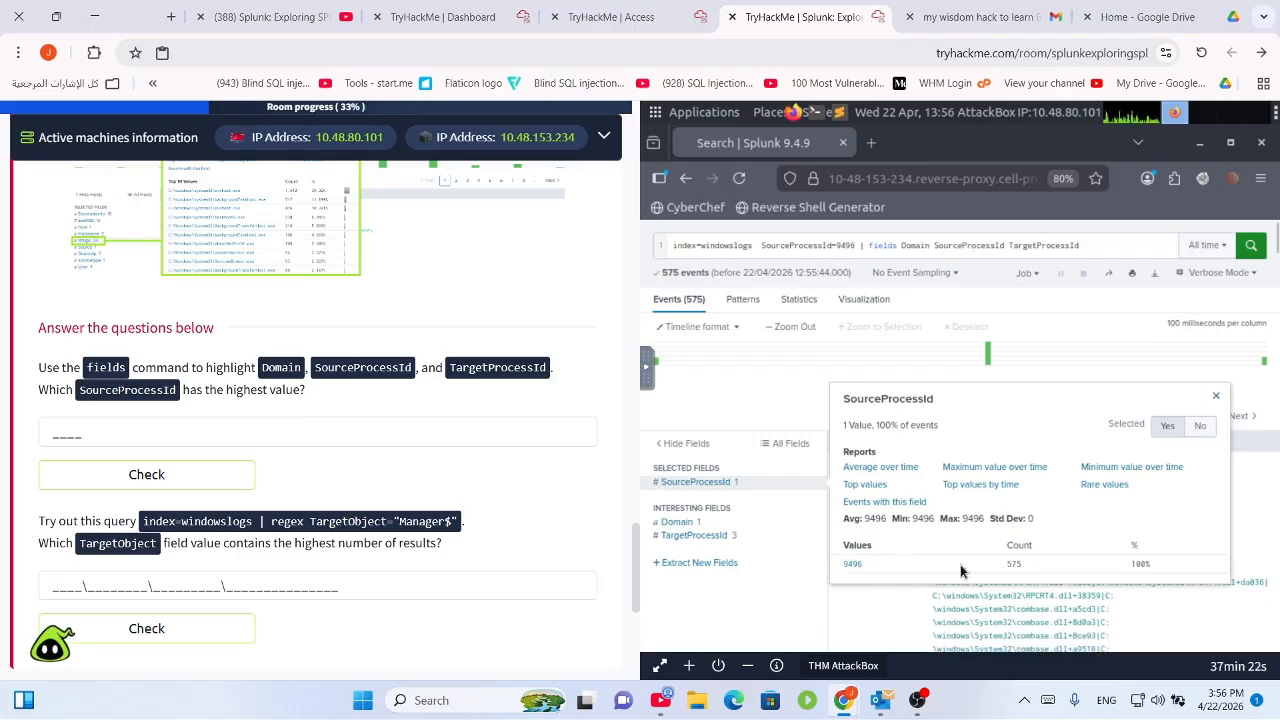
click(231, 436)
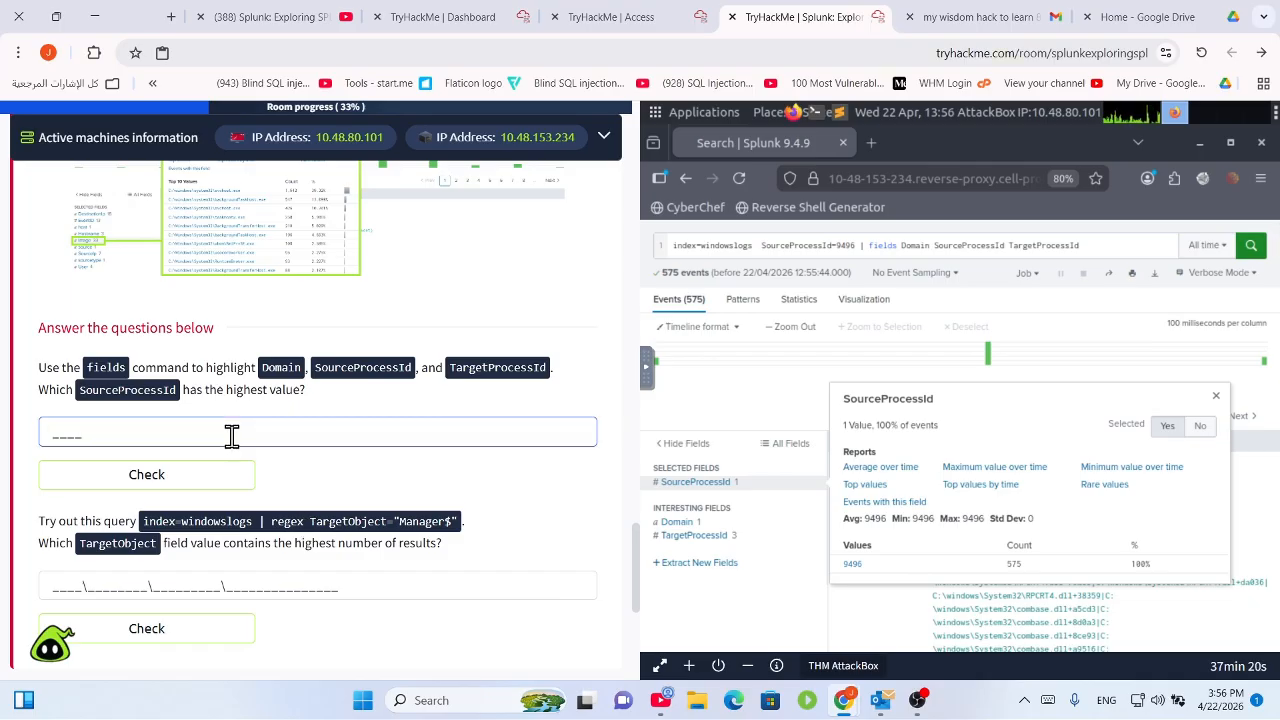
Enter 9496 as the highest SourceProcessId answer and submit it.
text(9496)
key(Return)
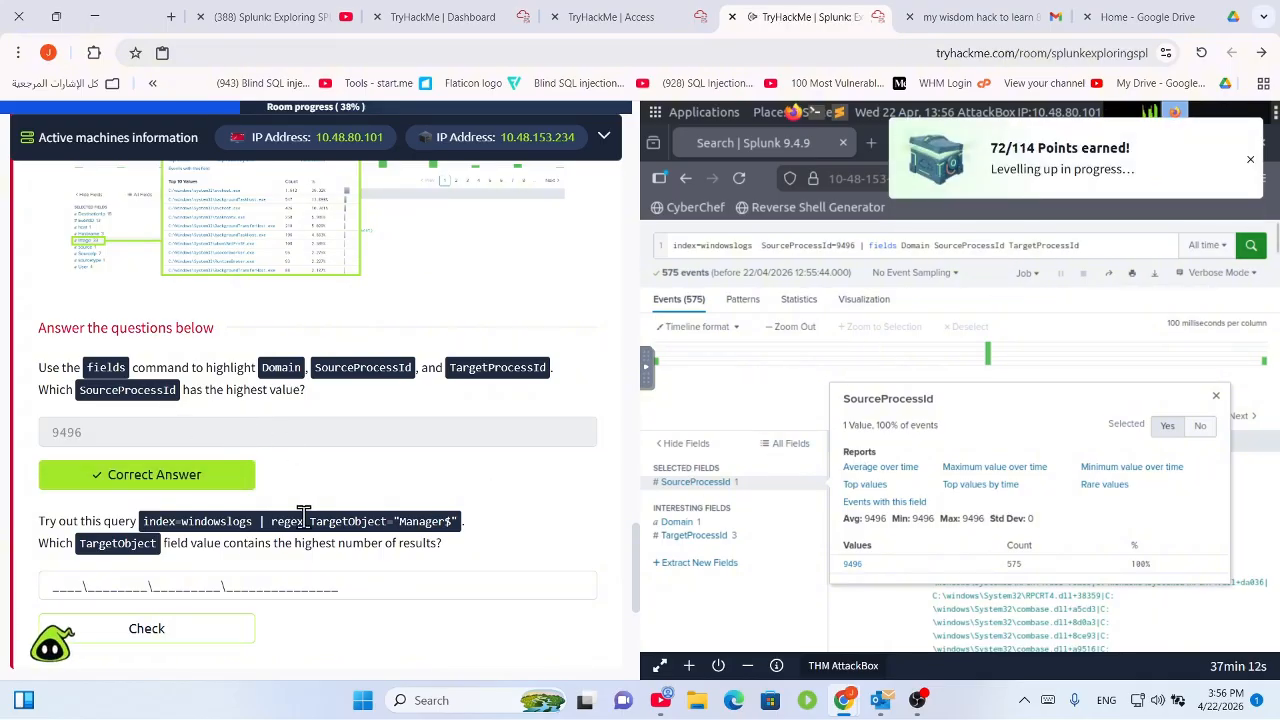
Scroll down to the next question and highlight its example regex query.
scroll(240, 537, down, 1)
drag(50, 438, 449, 437)
click(449, 437)
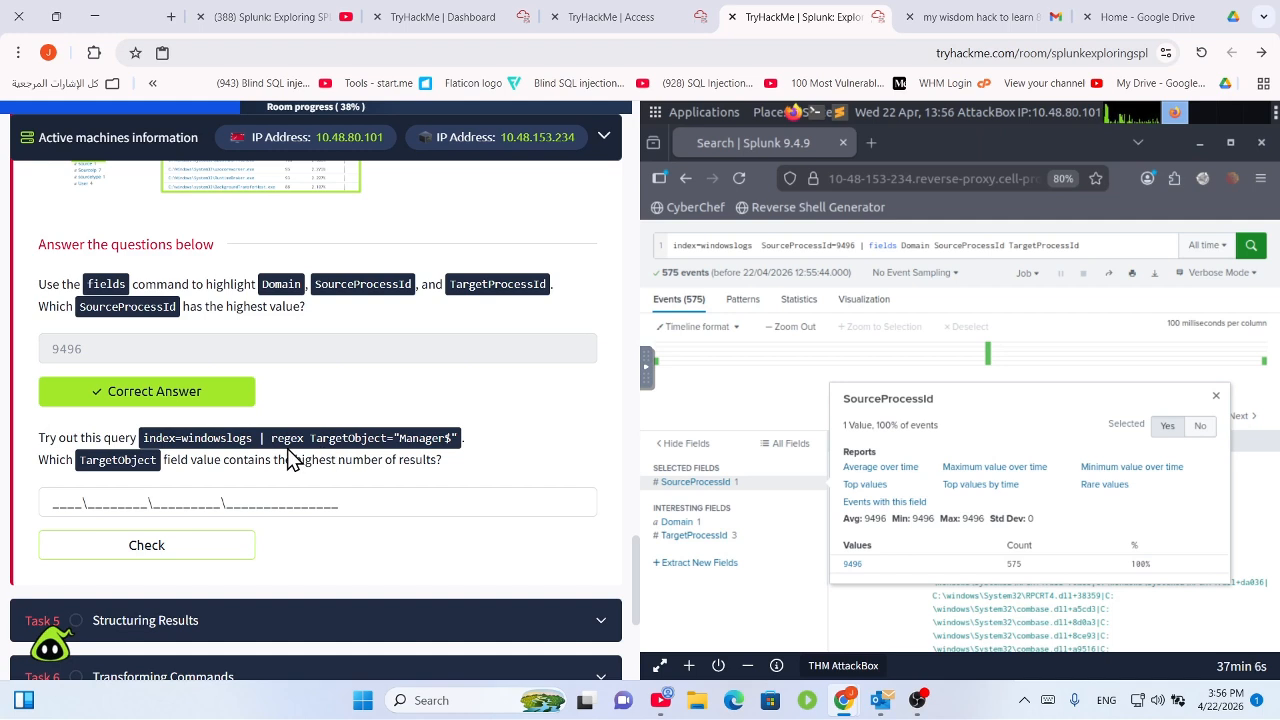
Select and copy the query index=windowslogs | regex TargetObject="Manager$" from the question.
mouse_move(146, 440)
mouse_down()
mouse_move(451, 434)
mouse_move(88, 428)
mouse_move(145, 447)
mouse_up()
right_click(173, 440)
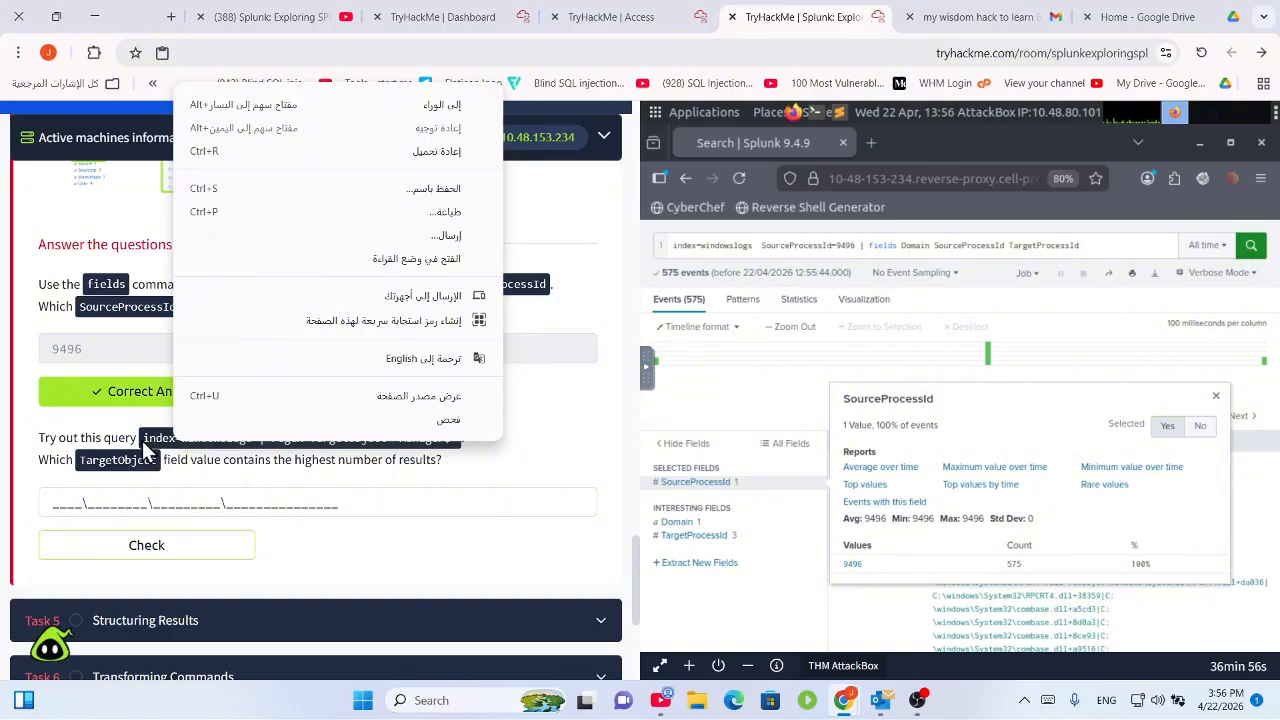
drag(143, 440, 455, 435)
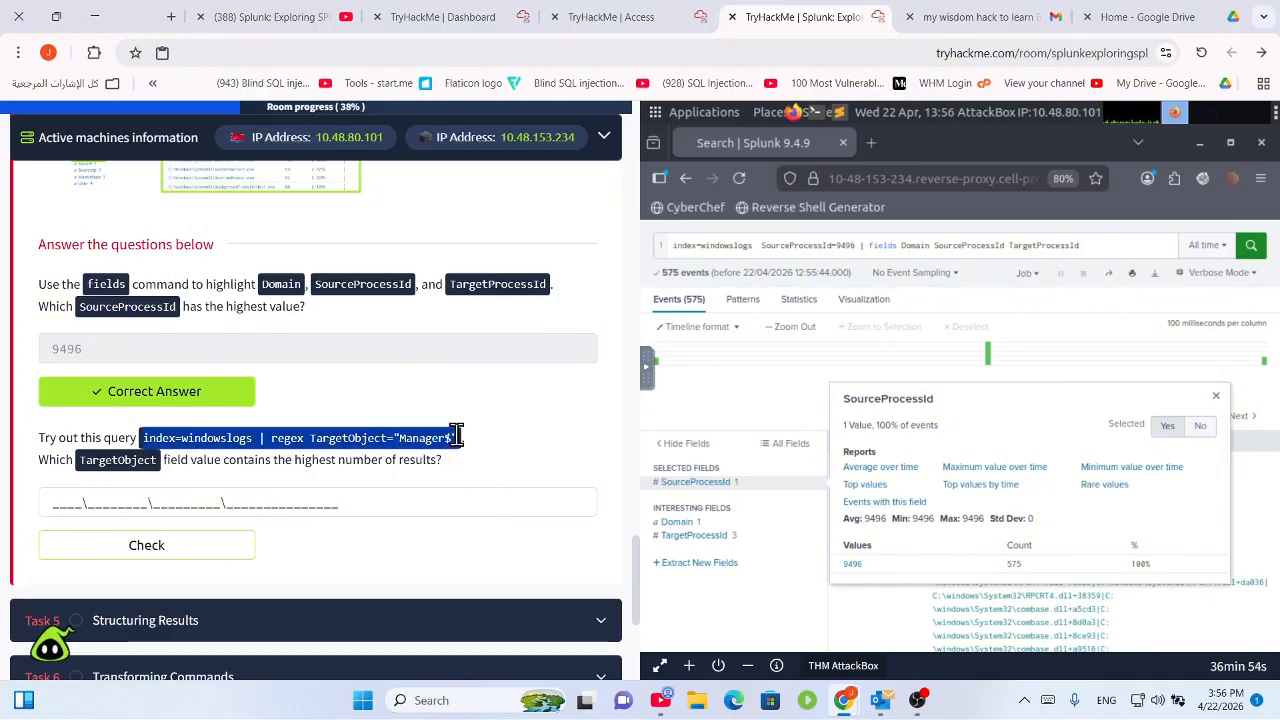
right_click(400, 445)
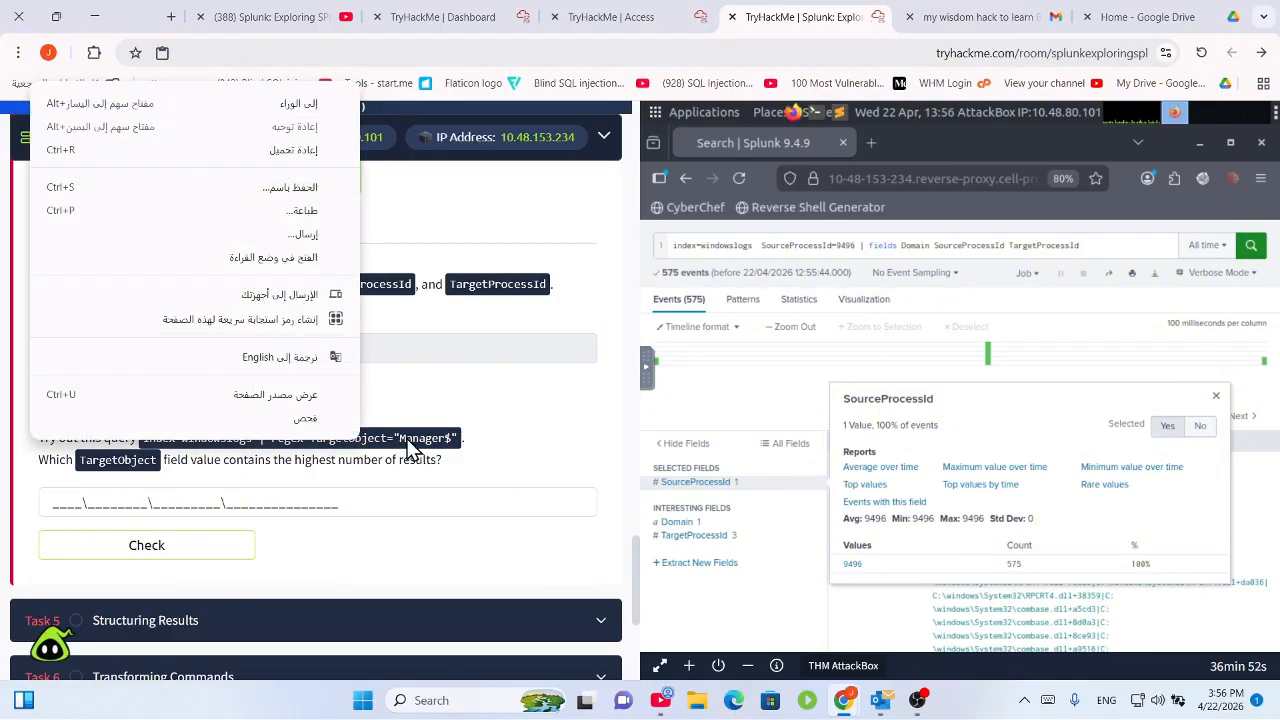
drag(457, 435, 141, 440)
right_click(152, 437)
right_click(428, 443)
click(460, 437)
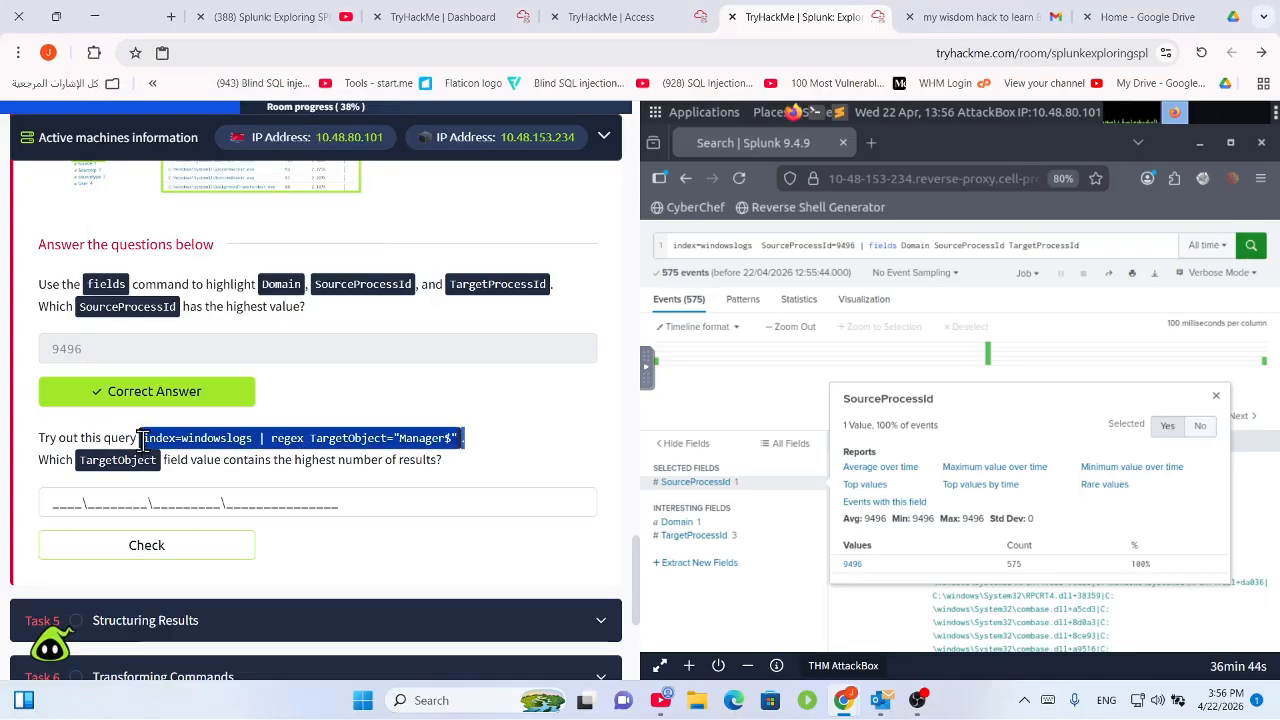
Paste the regex query into the Splunk search after index=windowslogs.
click(1101, 247)
shift+click(760, 245)
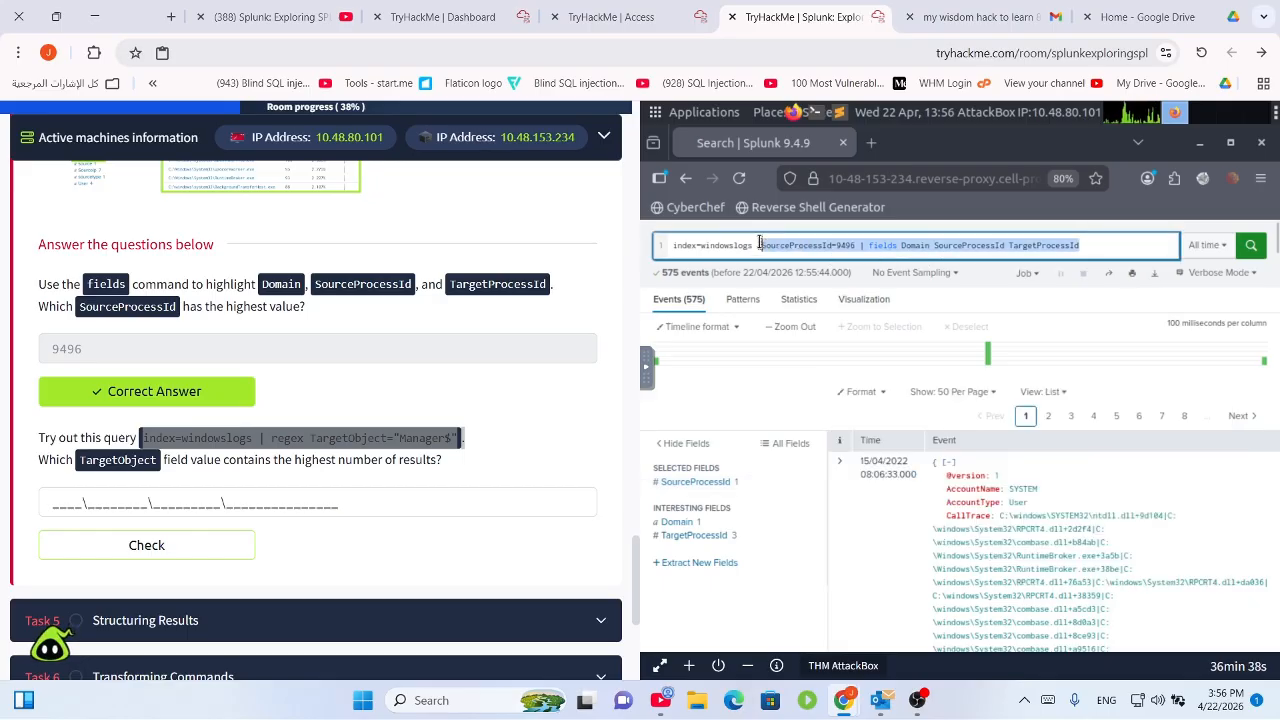
text(index=windowslogs | regex TargetObject="Manager$".)
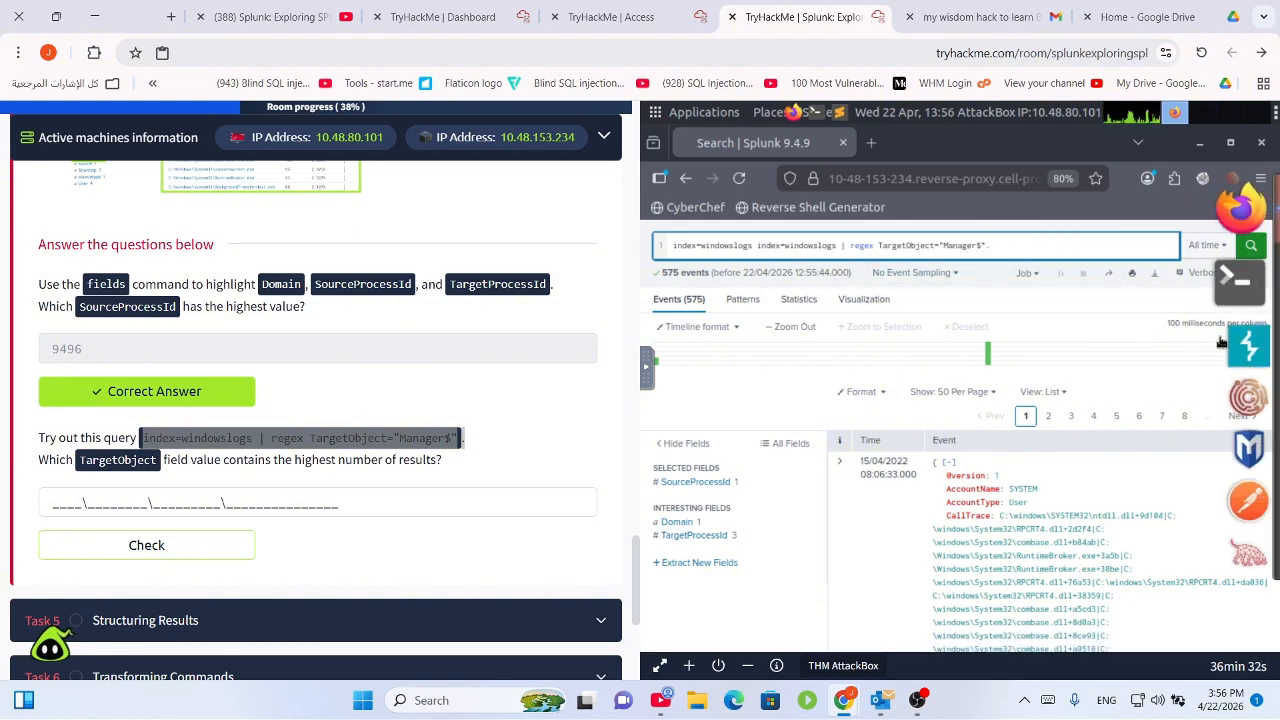
Run the pasted regex search for TargetObject values ending in Manager.
click(1250, 250)
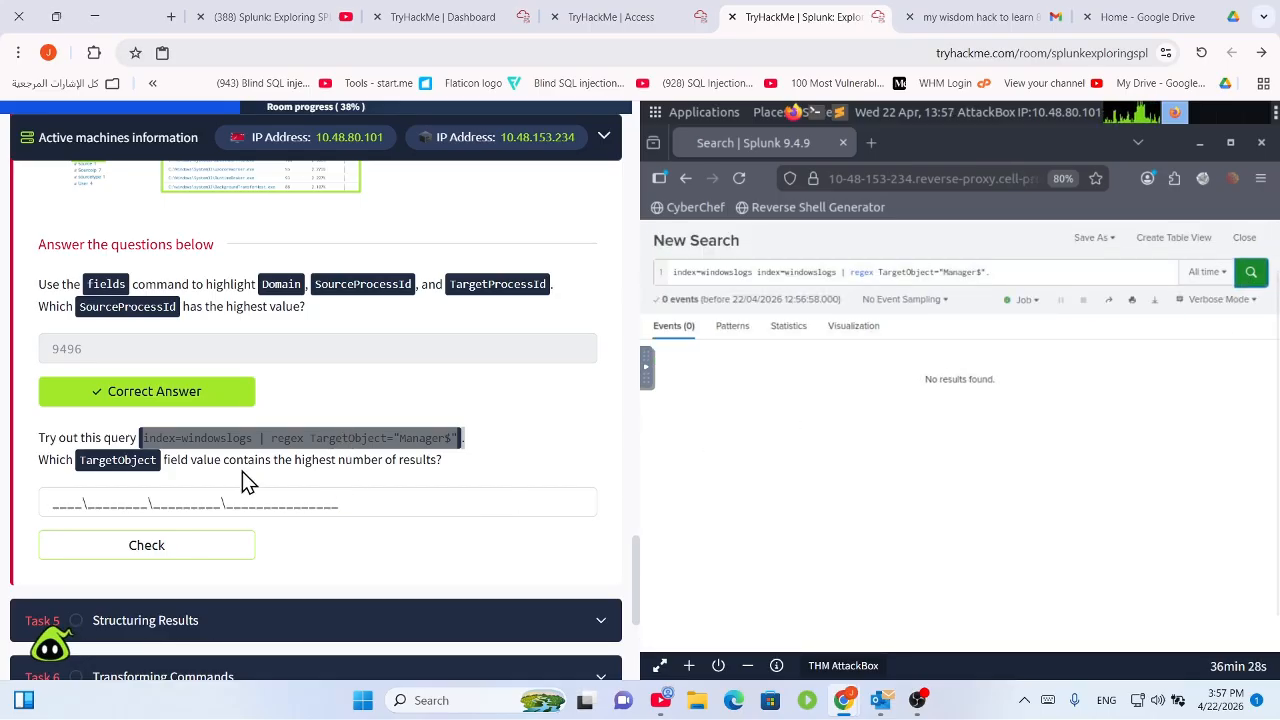
drag(191, 463, 409, 463)
click(482, 465)
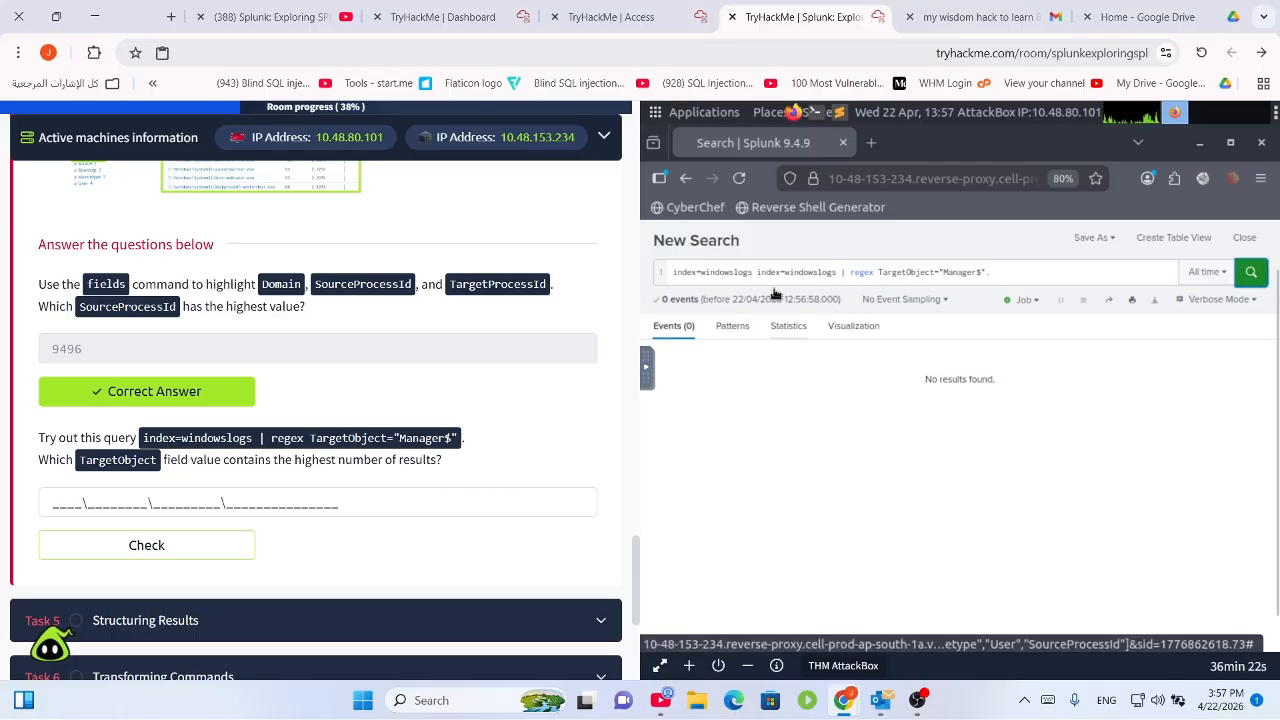
Delete the duplicated index=windowslogs term and rerun the search, getting 139 events.
click(846, 272)
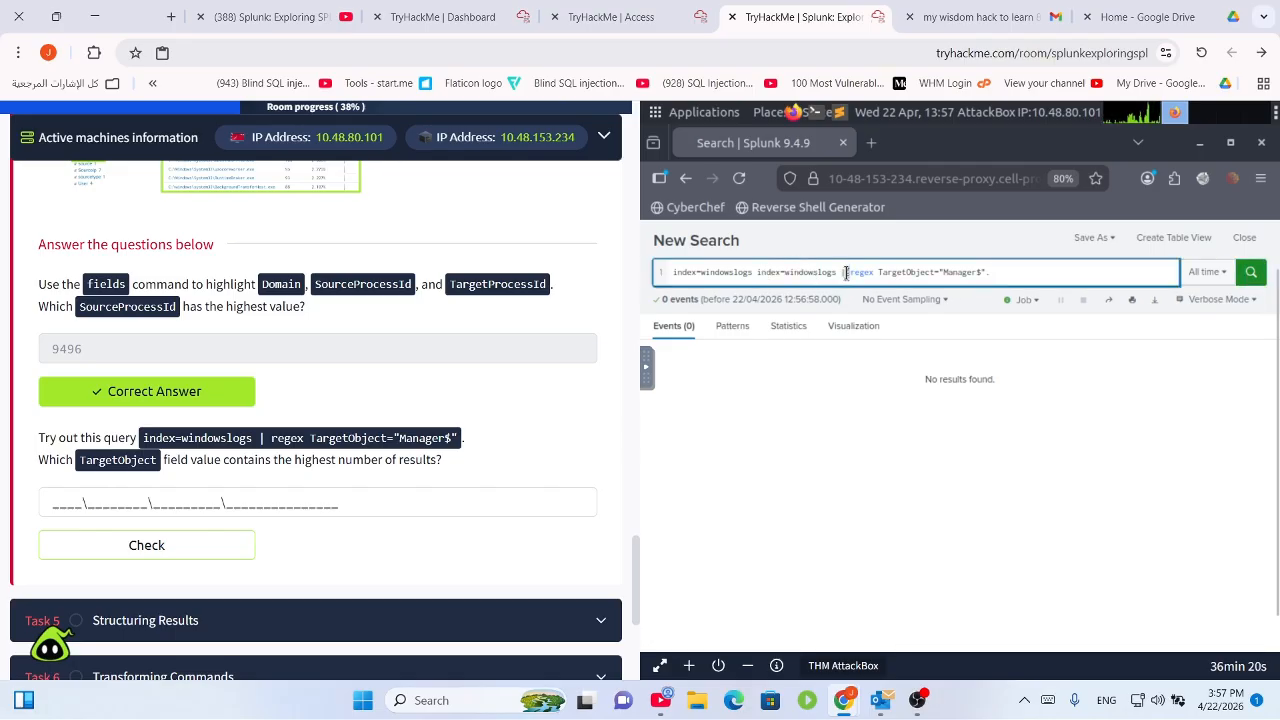
click(838, 273)
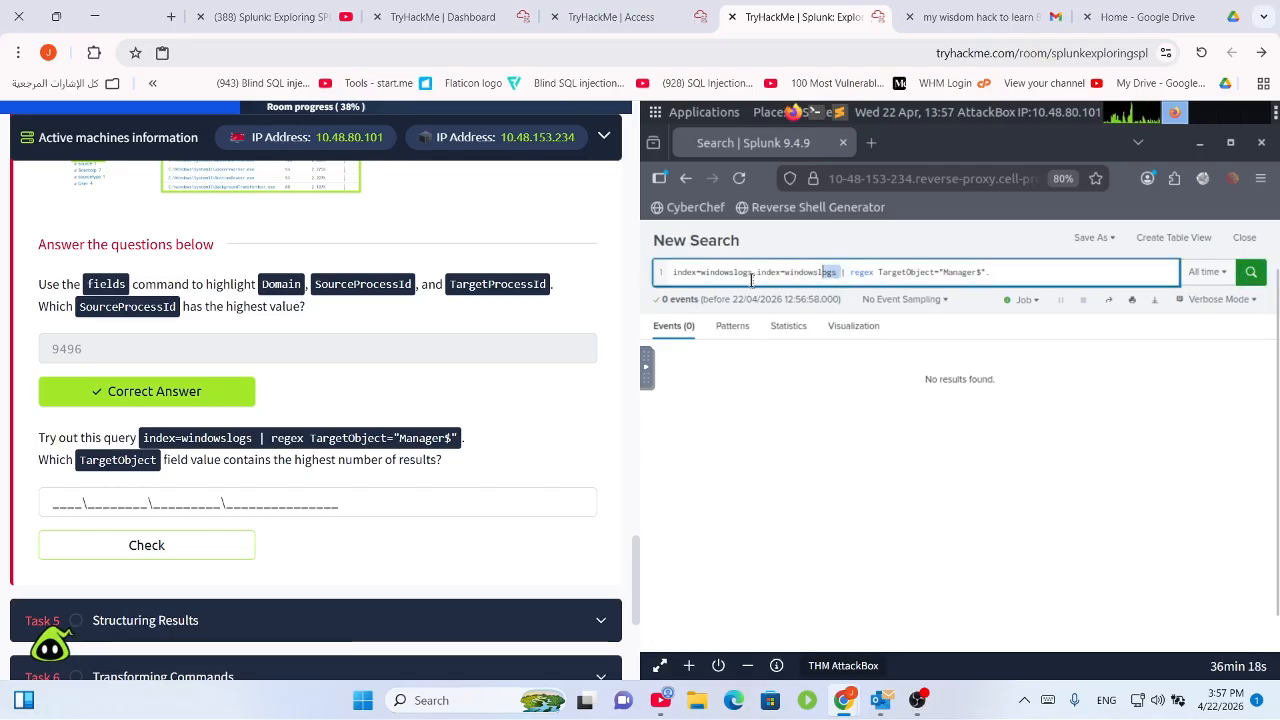
drag(751, 280, 753, 274)
key(BackSpace)
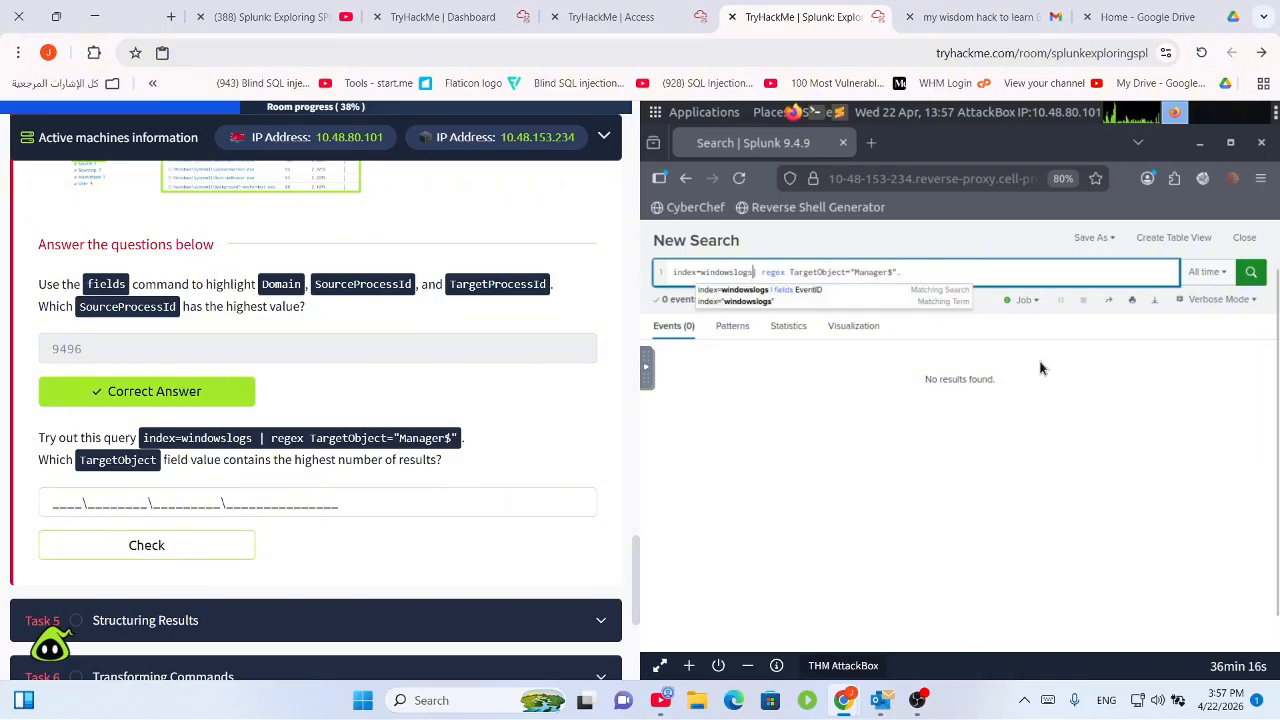
click(1250, 284)
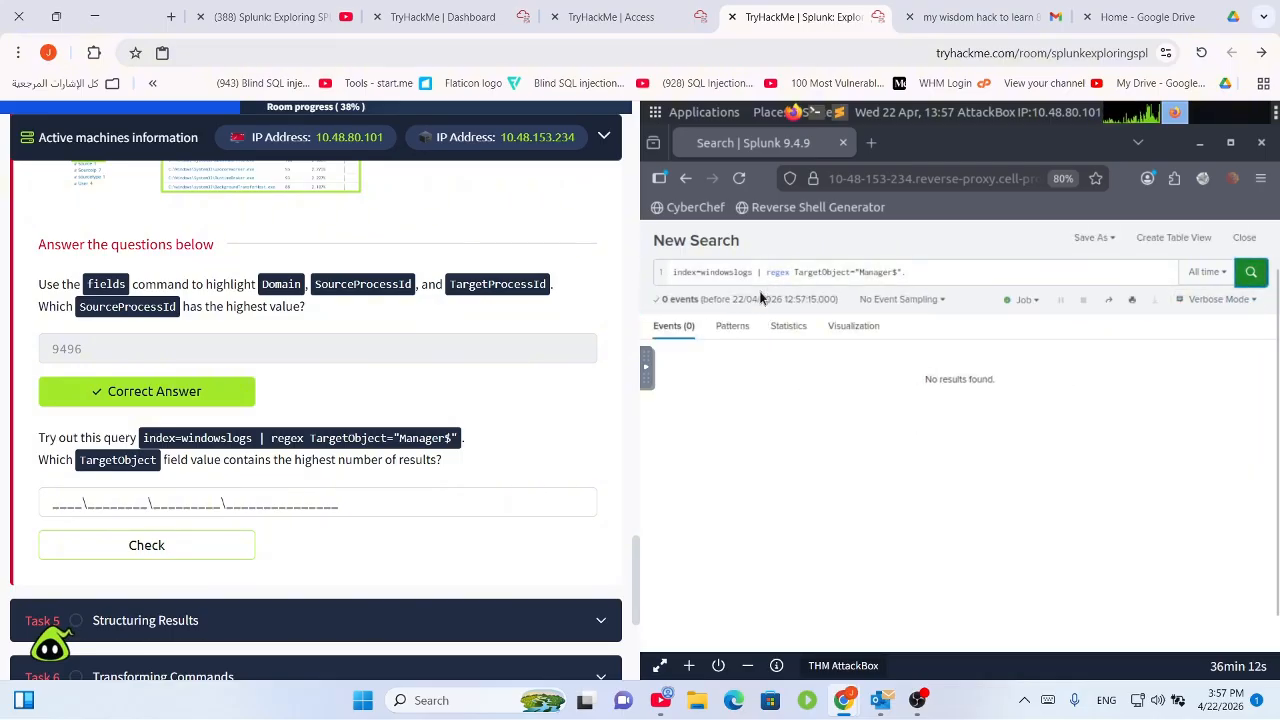
click(938, 272)
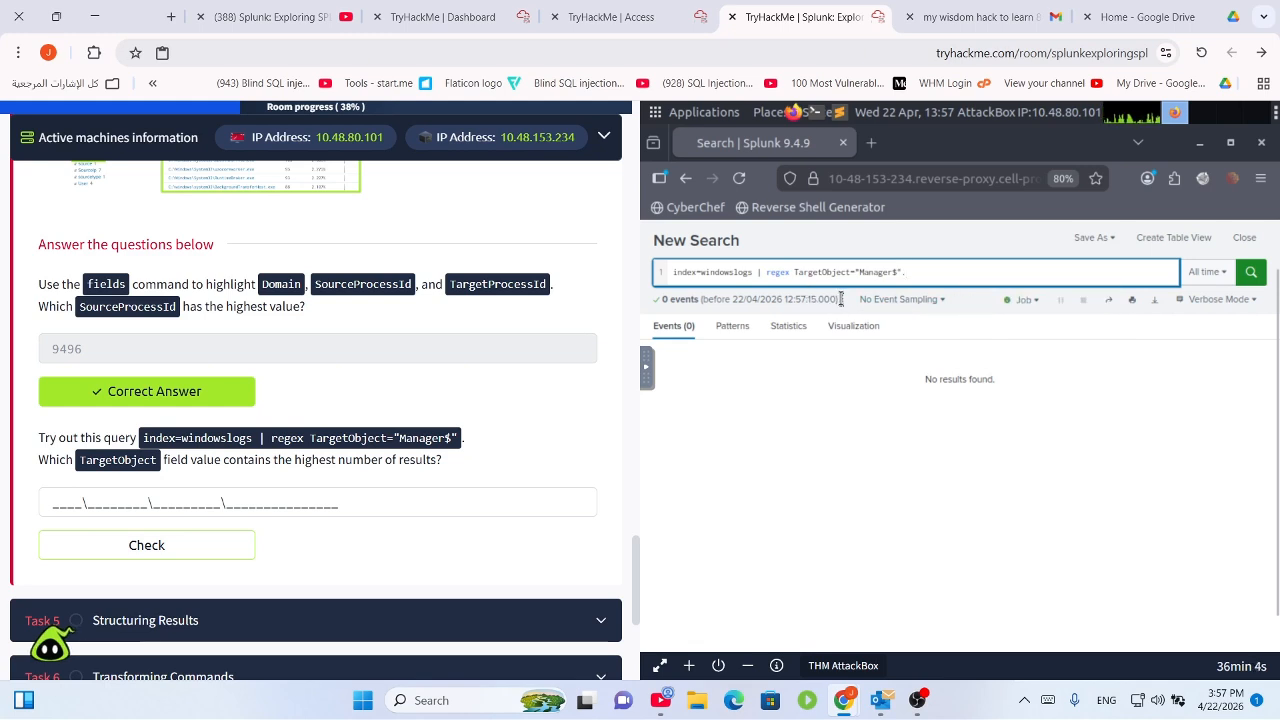
key(Return)
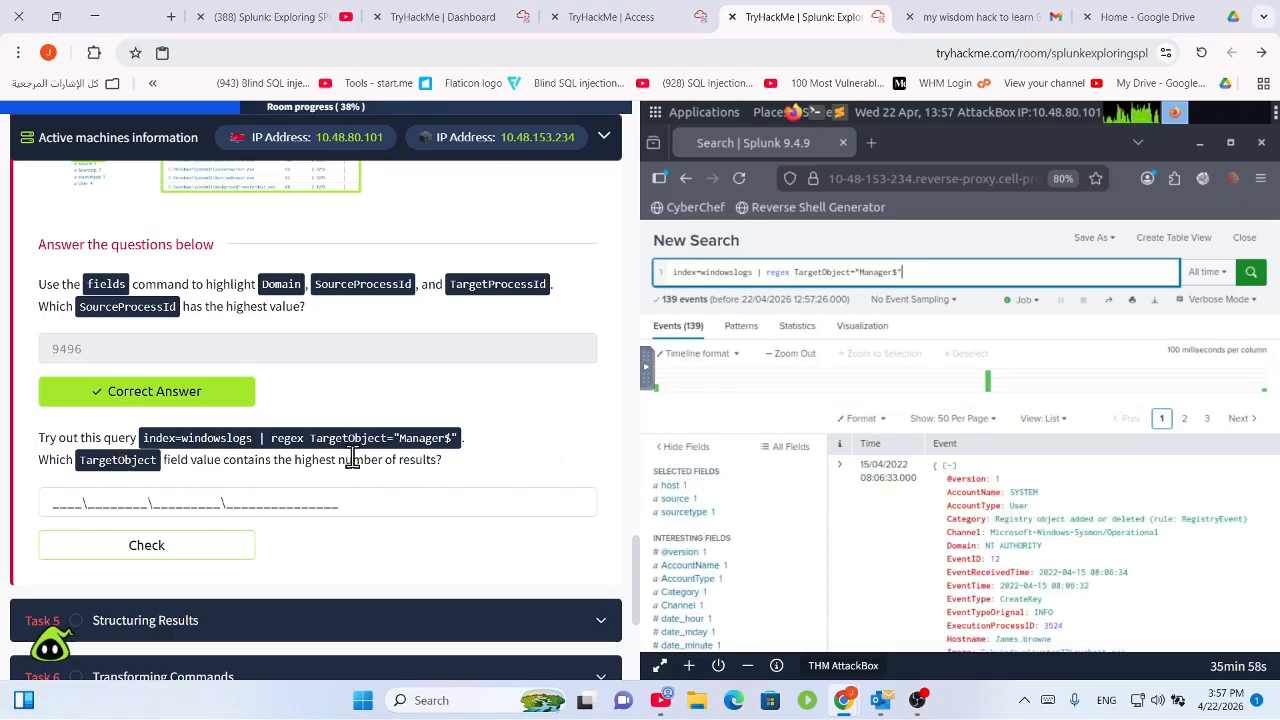
Open the All Fields list for the 139 regex results.
drag(487, 476, 191, 480)
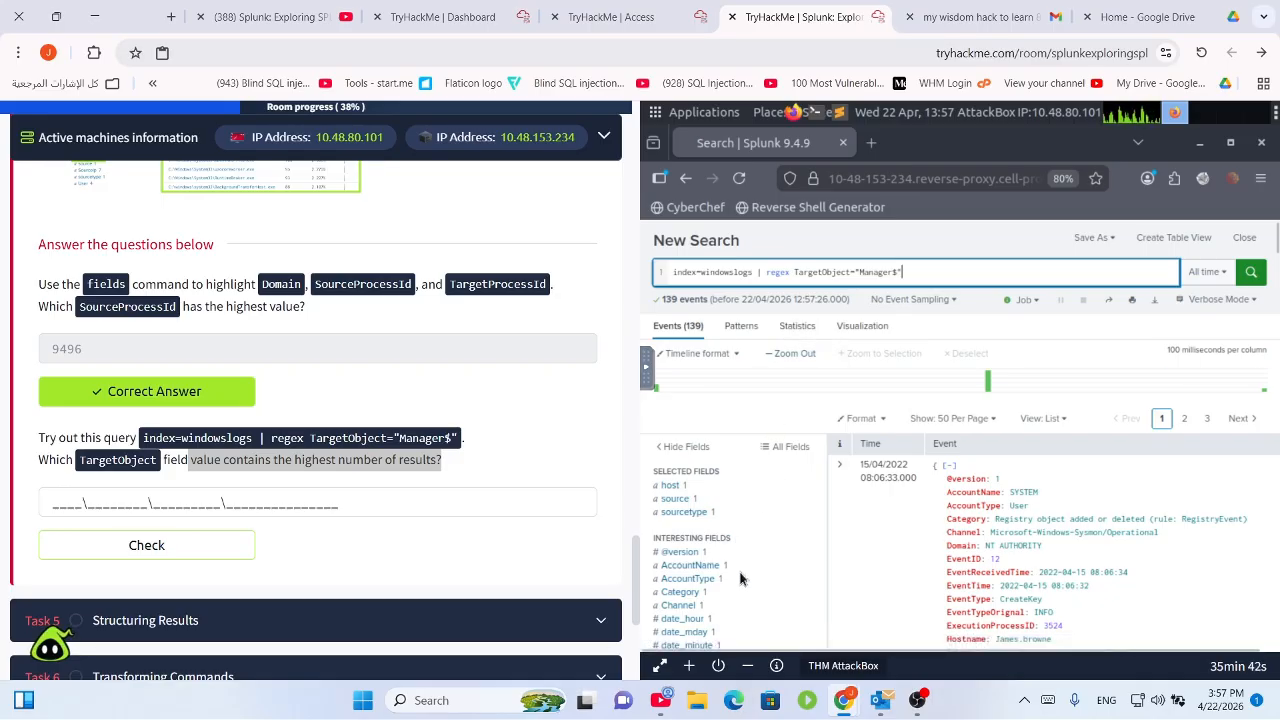
scroll(740, 576, down, 3)
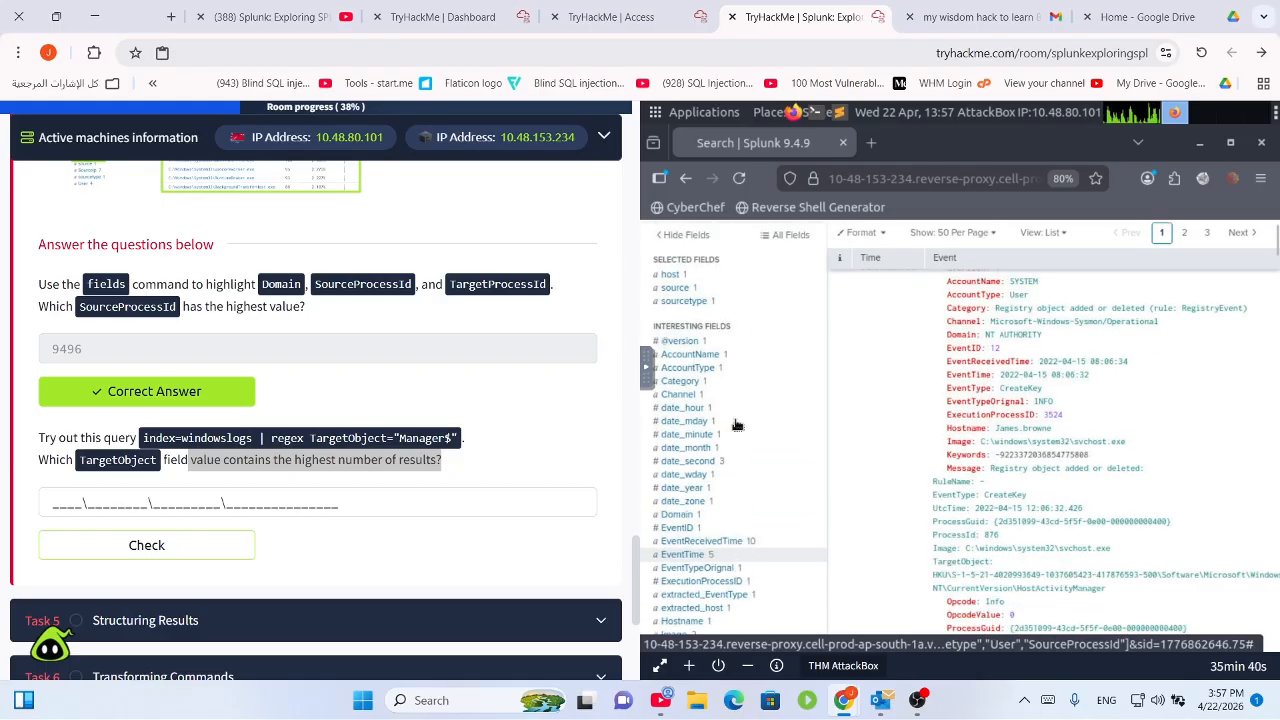
scroll(736, 425, down, 1)
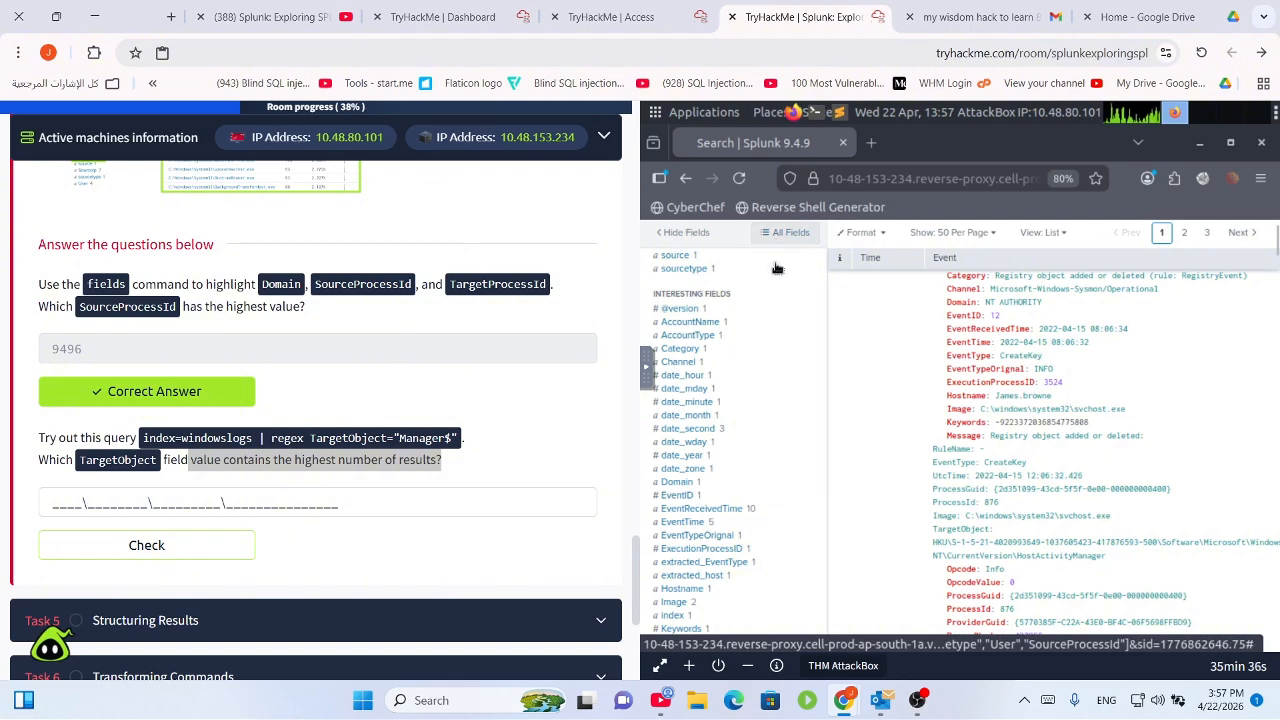
click(784, 233)
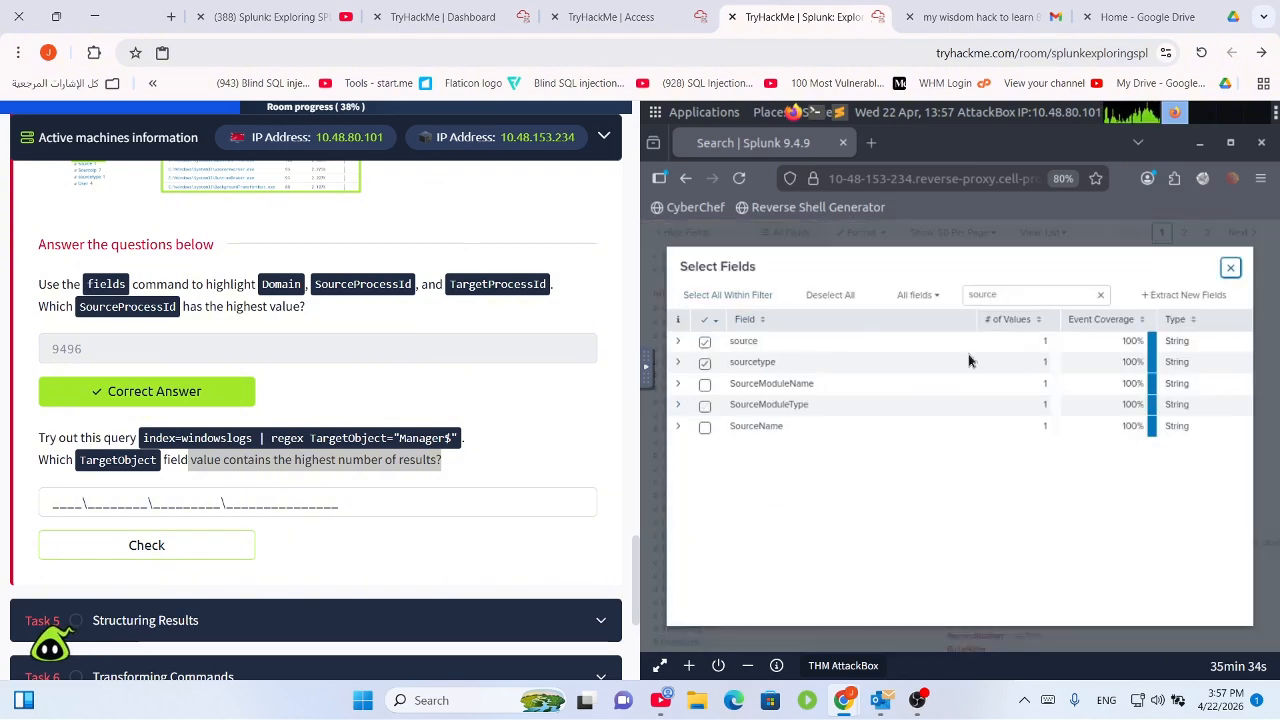
Add TargetObject to the selected fields and open its top-values summary.
click(1060, 293)
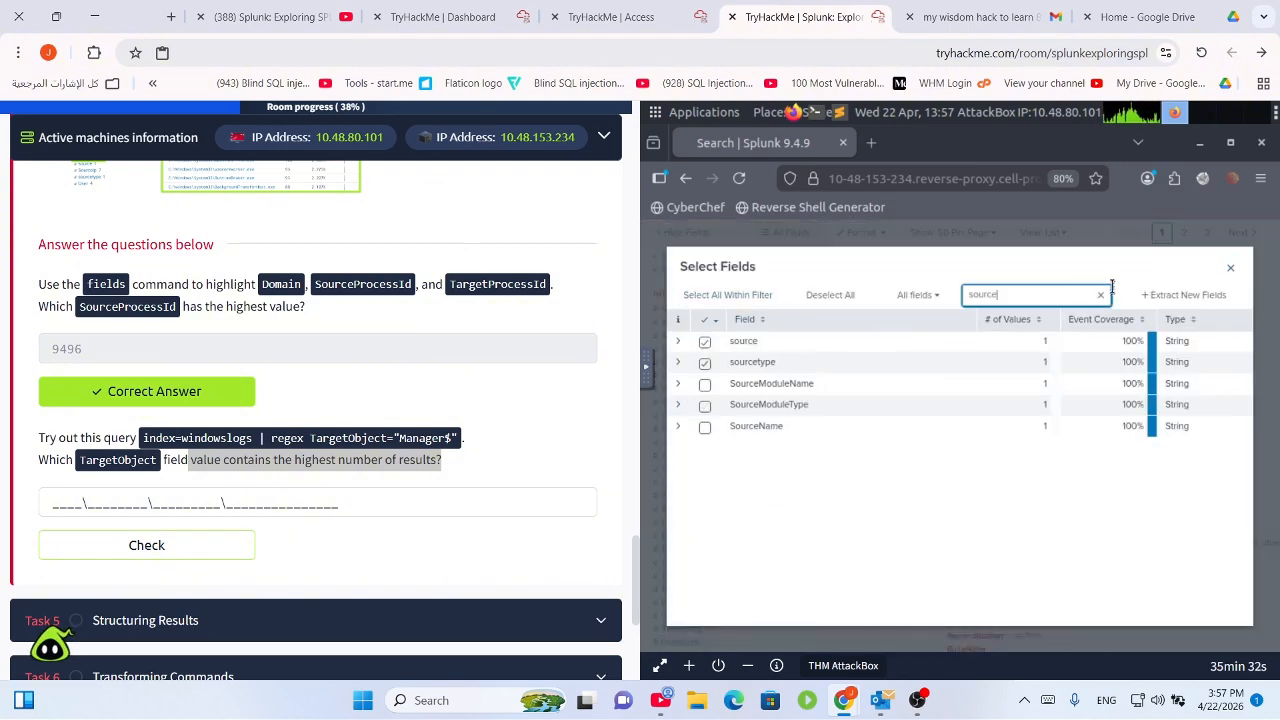
click(1100, 294)
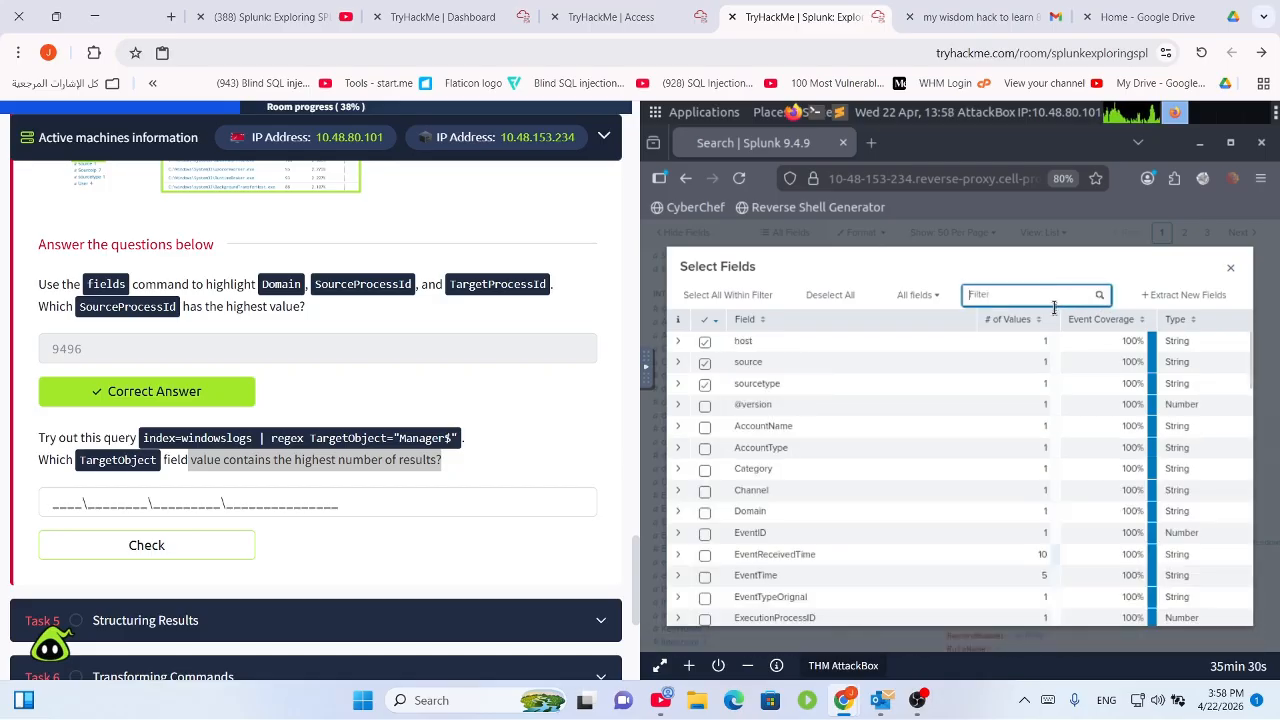
text(targe)
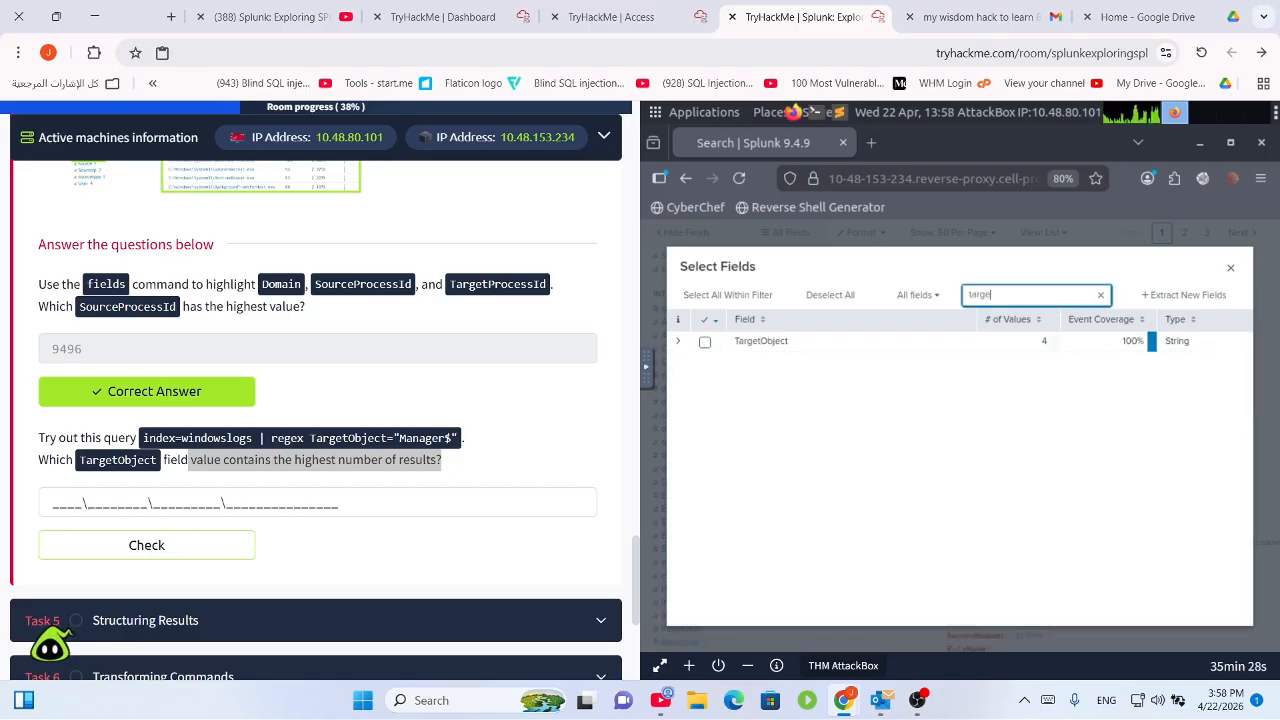
click(704, 342)
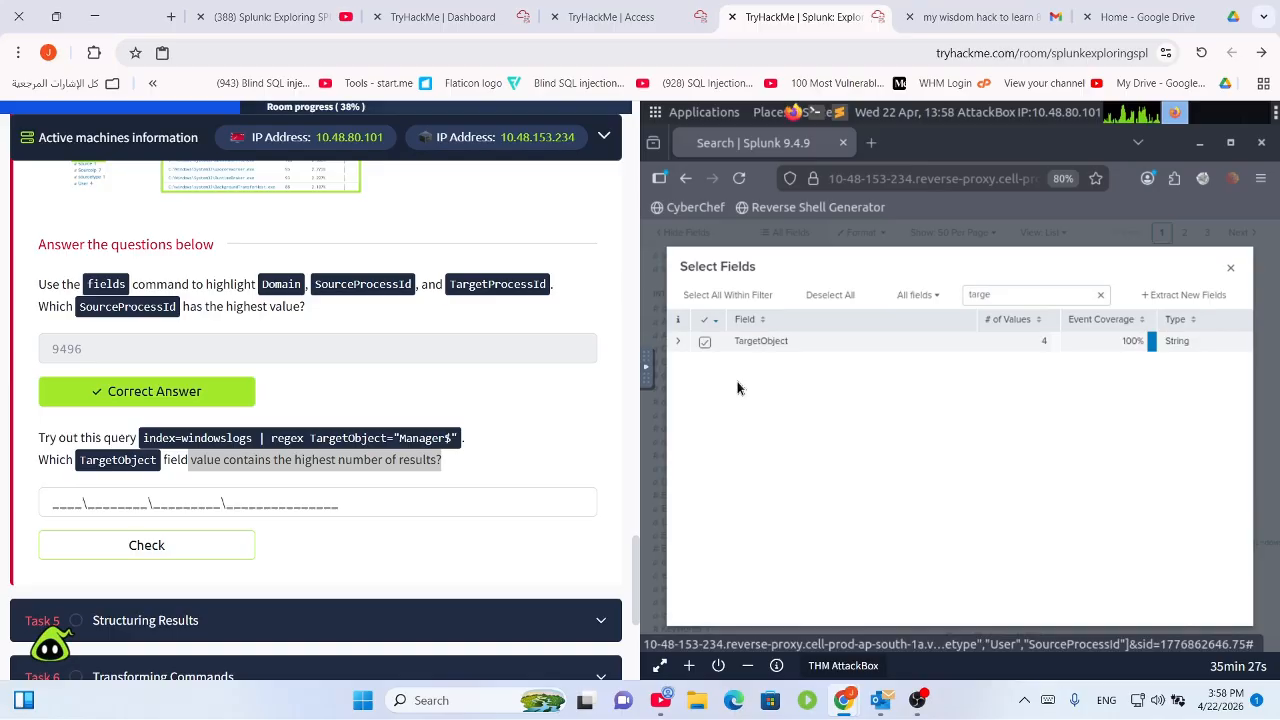
click(678, 341)
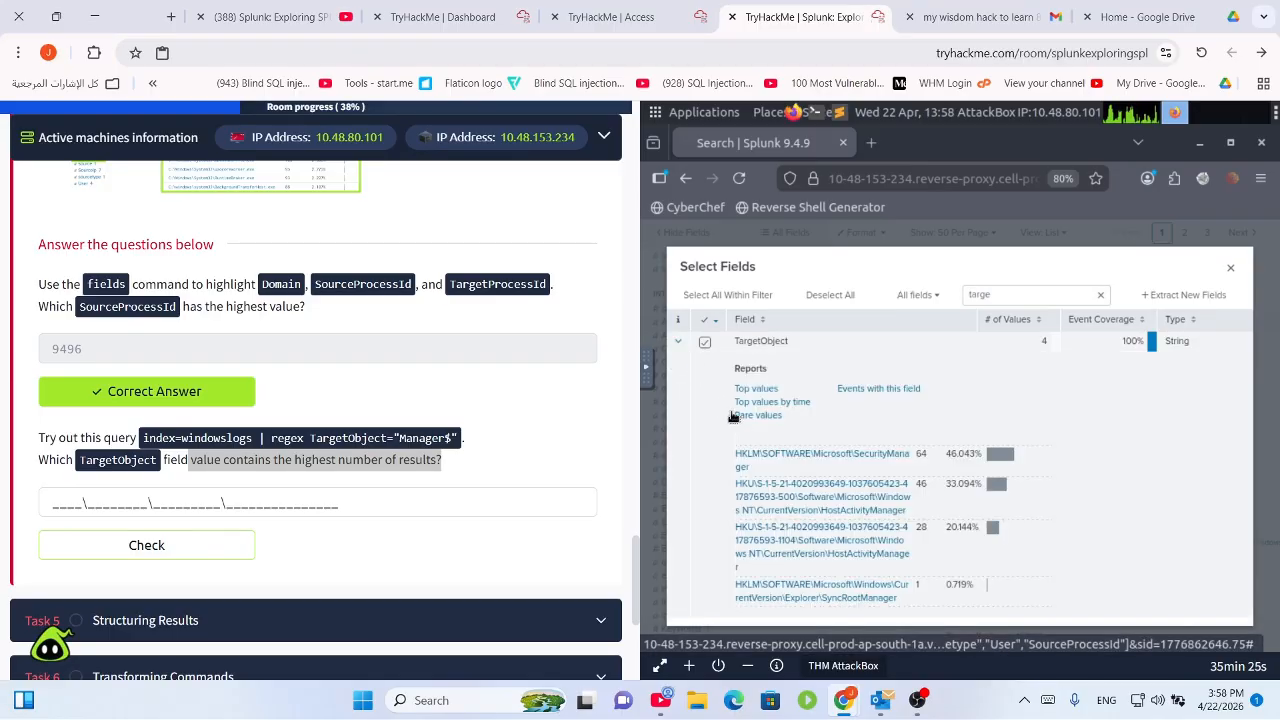
click(1231, 267)
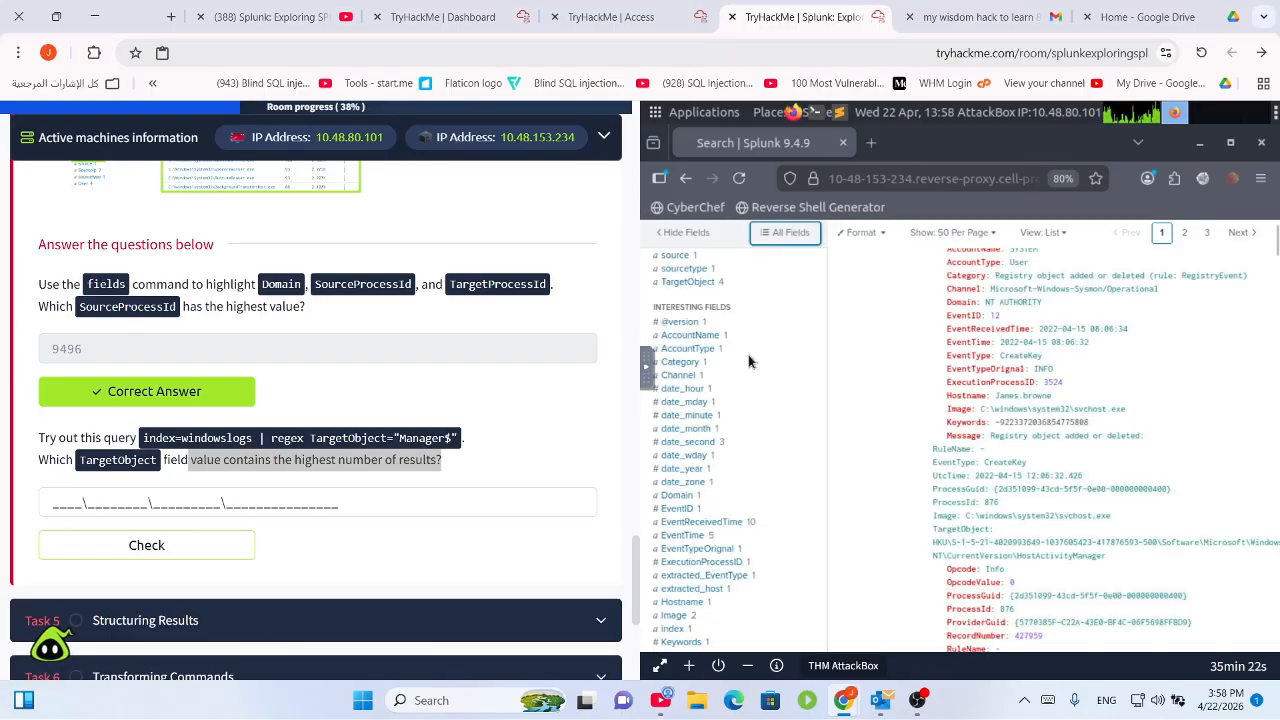
scroll(755, 372, up, 5)
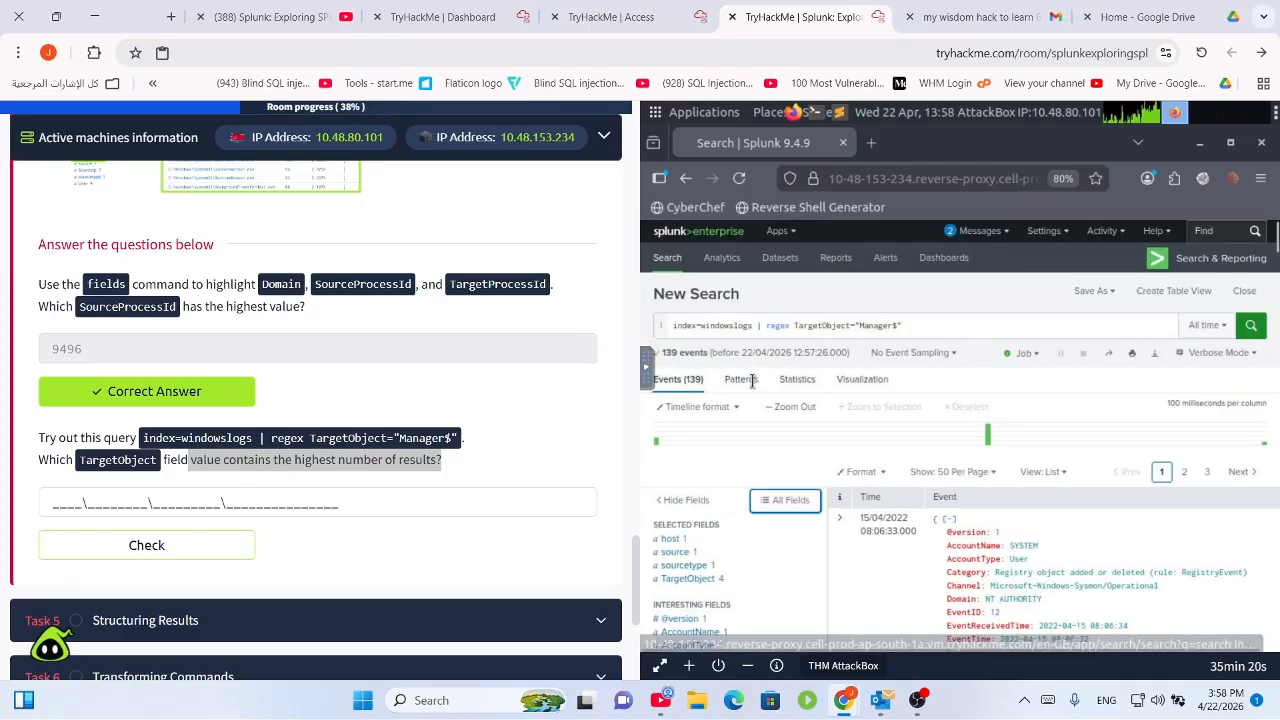
click(700, 579)
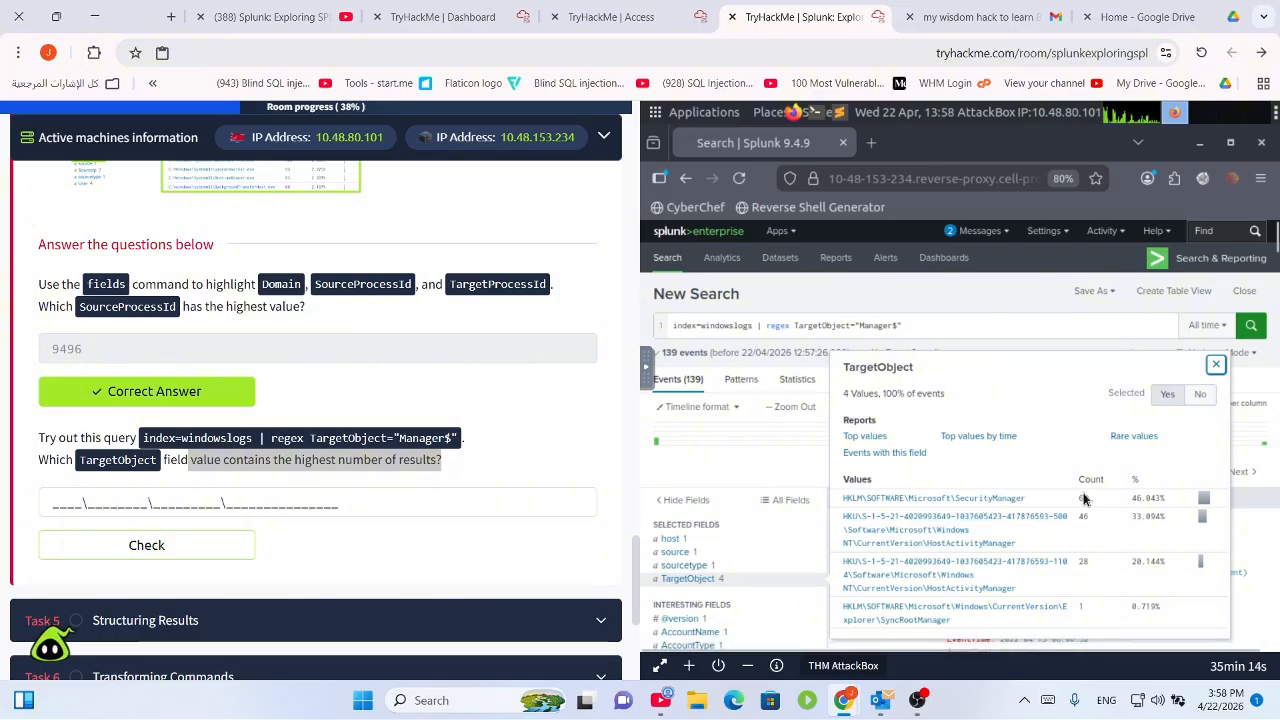
Copy the top TargetObject value HKLM\SOFTWARE\Microsoft\SecurityManager and submit it as the answer.
drag(1050, 508, 815, 503)
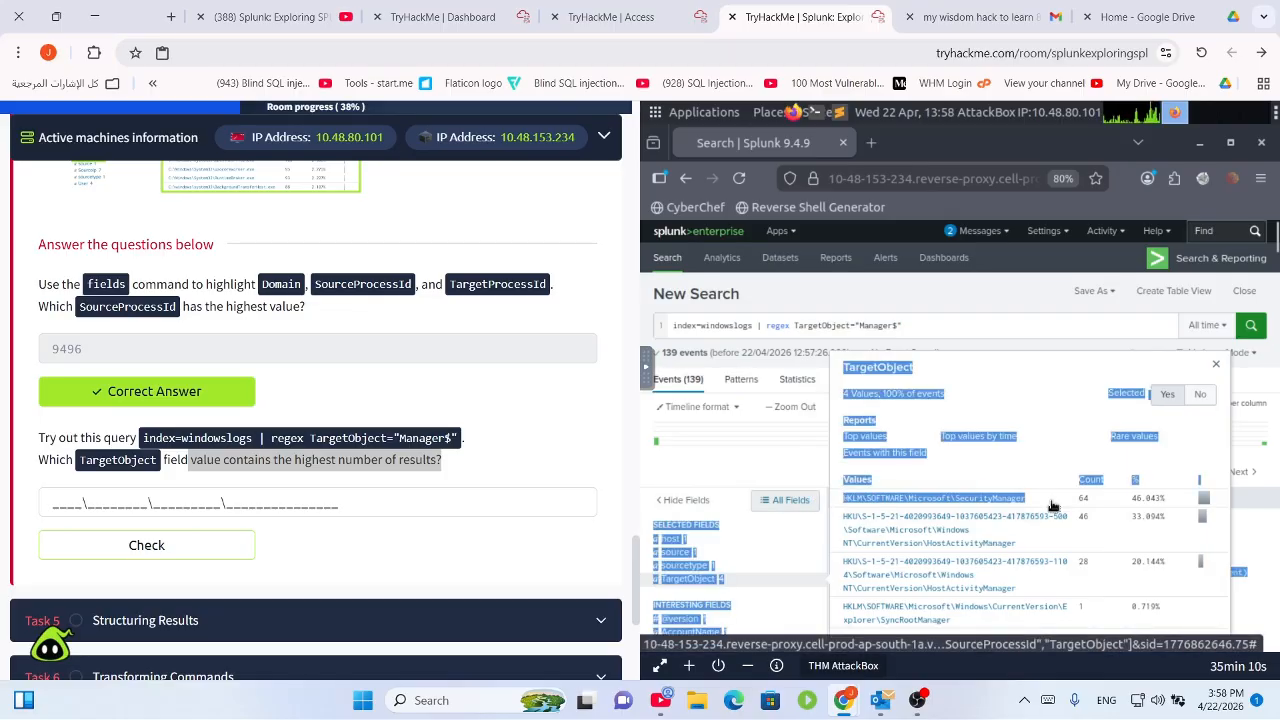
click(1055, 507)
double_click(971, 506)
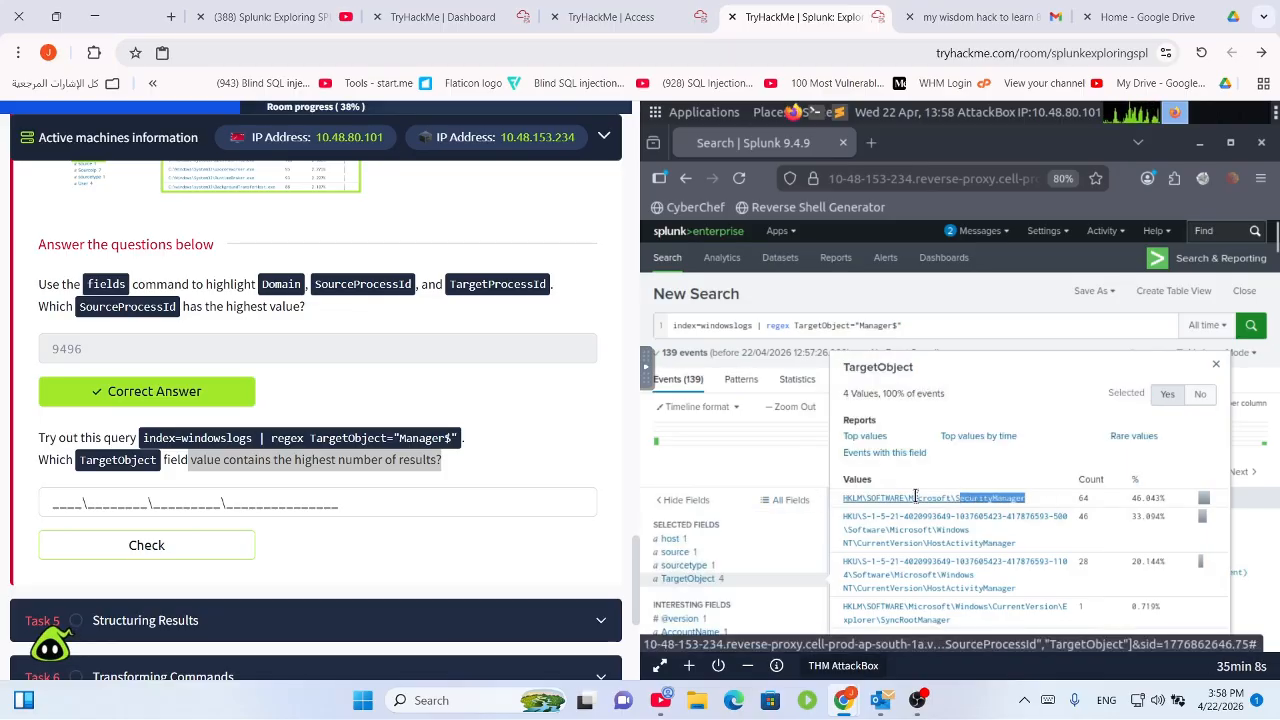
drag(915, 497, 850, 503)
key(ctrl+c)
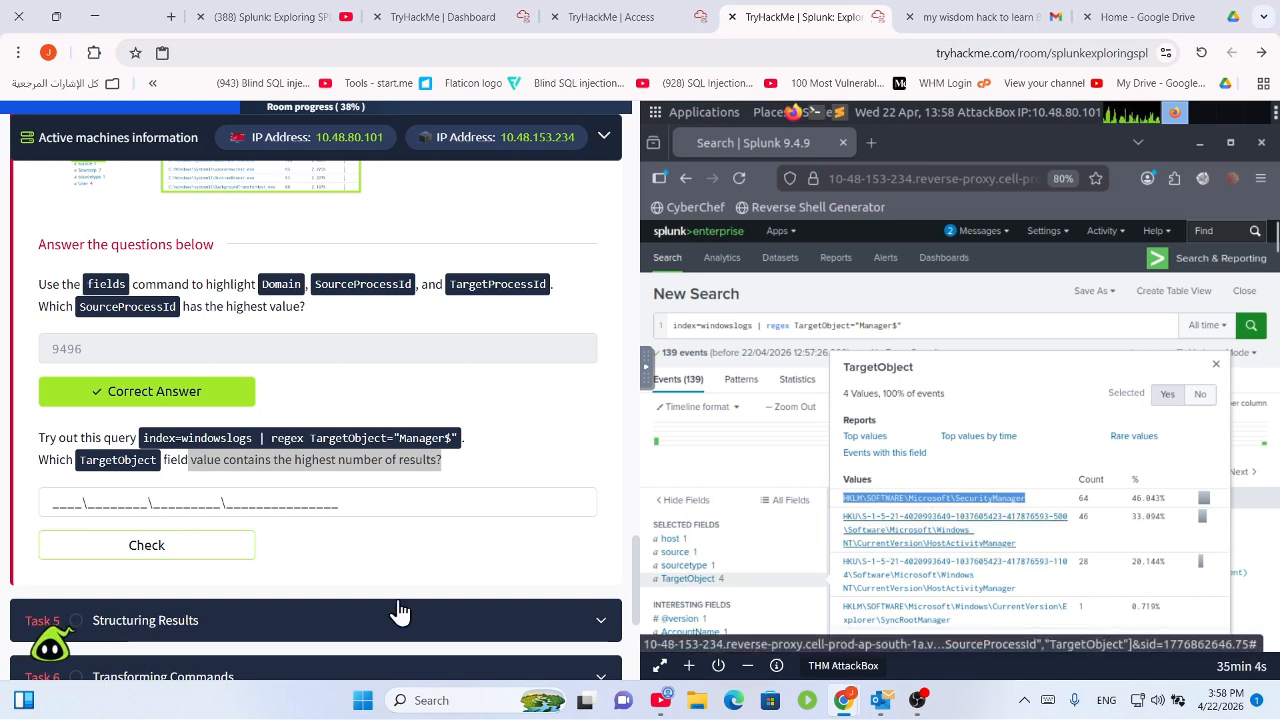
click(207, 503)
key(ctrl+v)
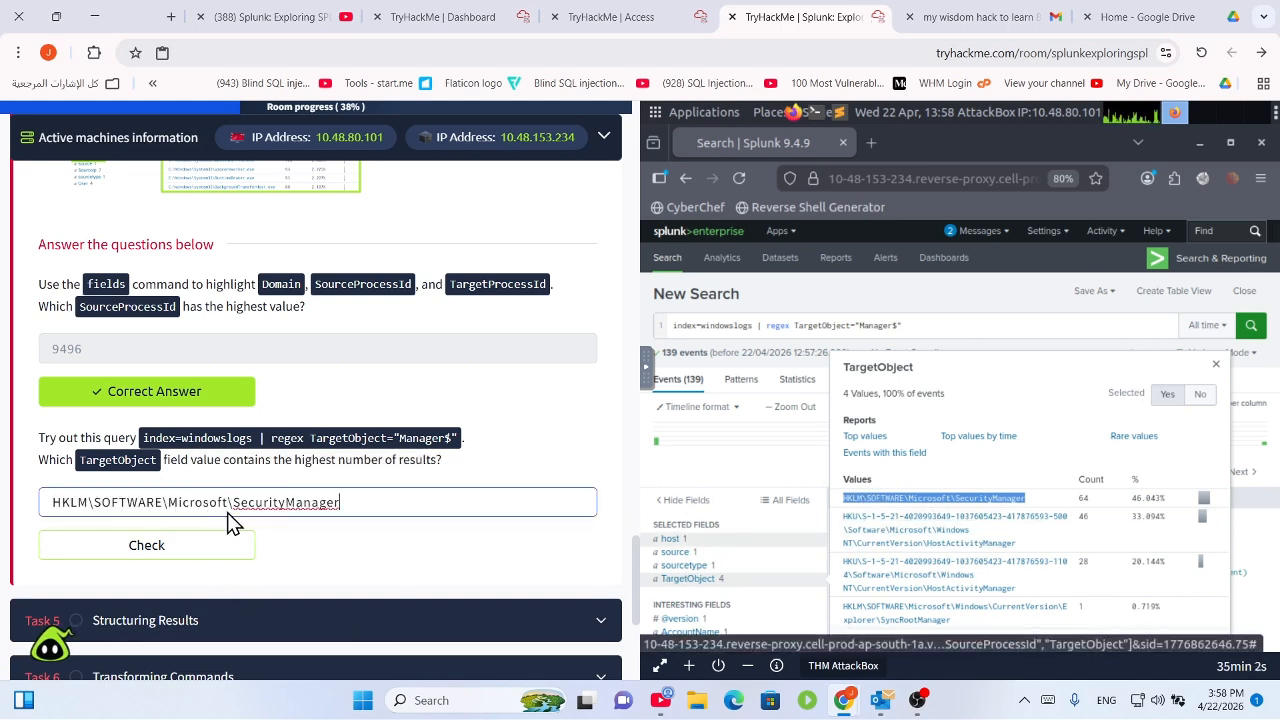
click(214, 536)
Select the next question's example query, then select the old regex query in Splunk's search bar.
scroll(479, 466, up, 15)
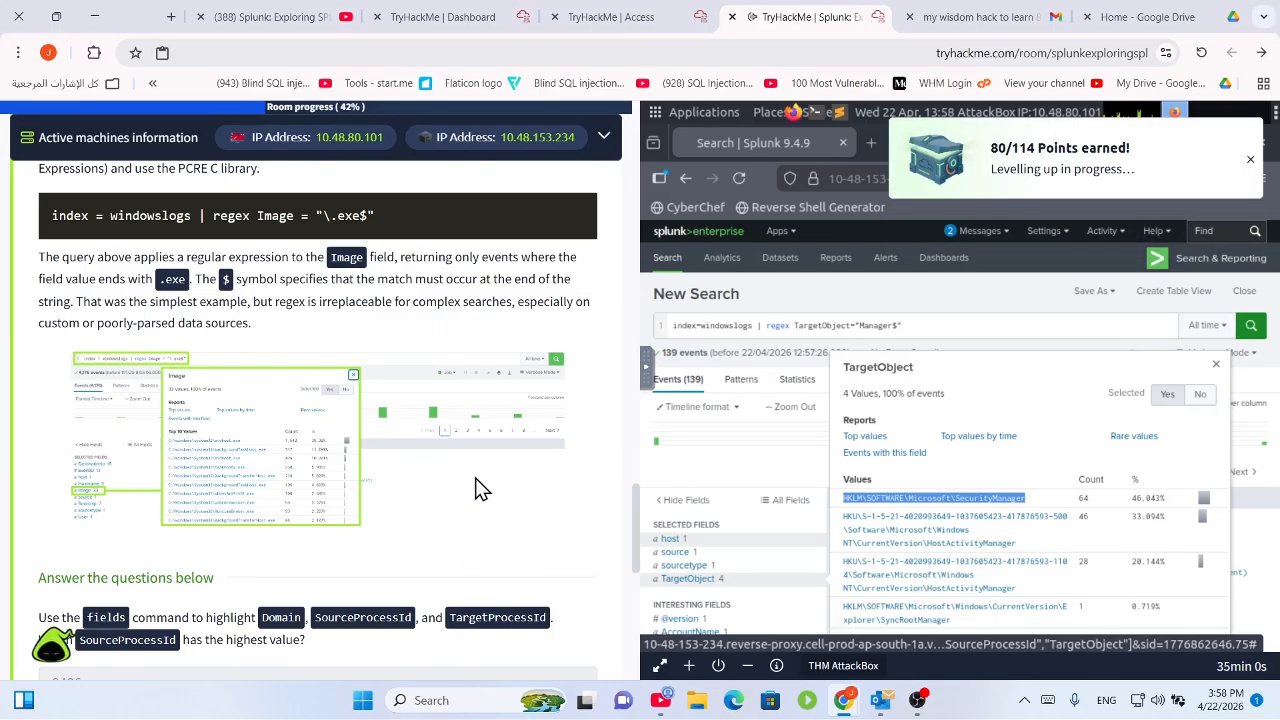
scroll(487, 540, up, 15)
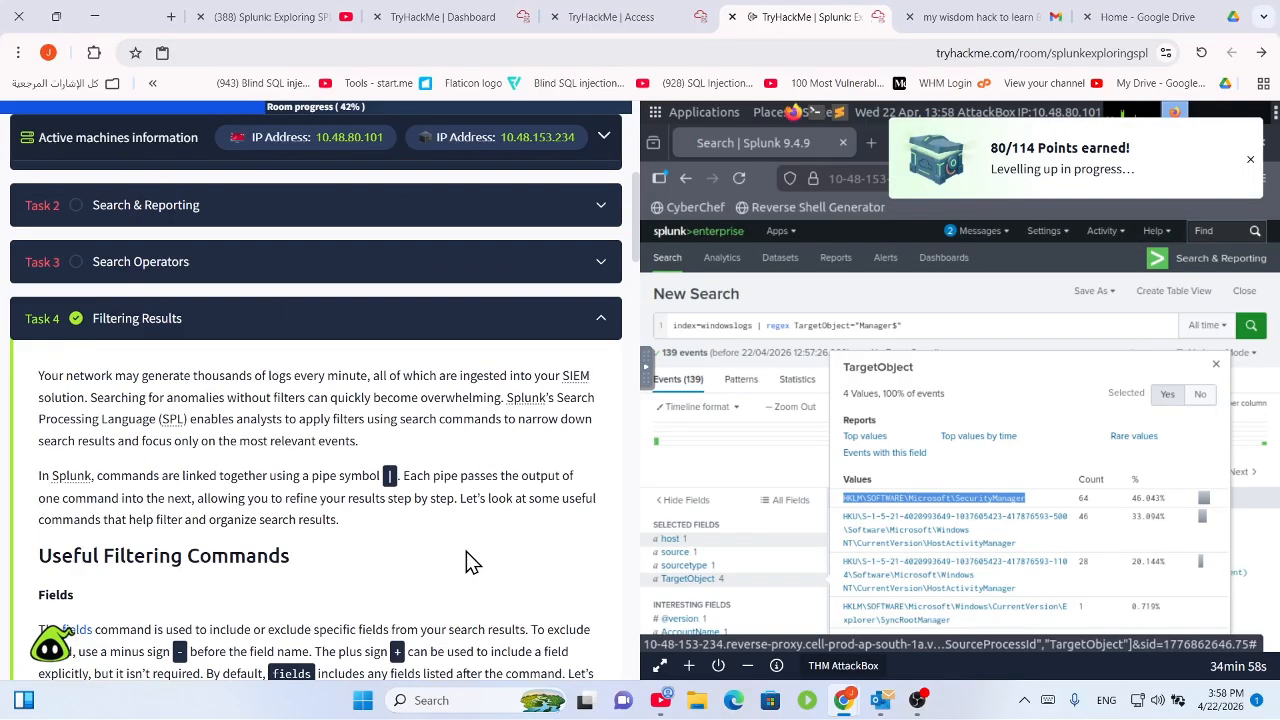
click(280, 432)
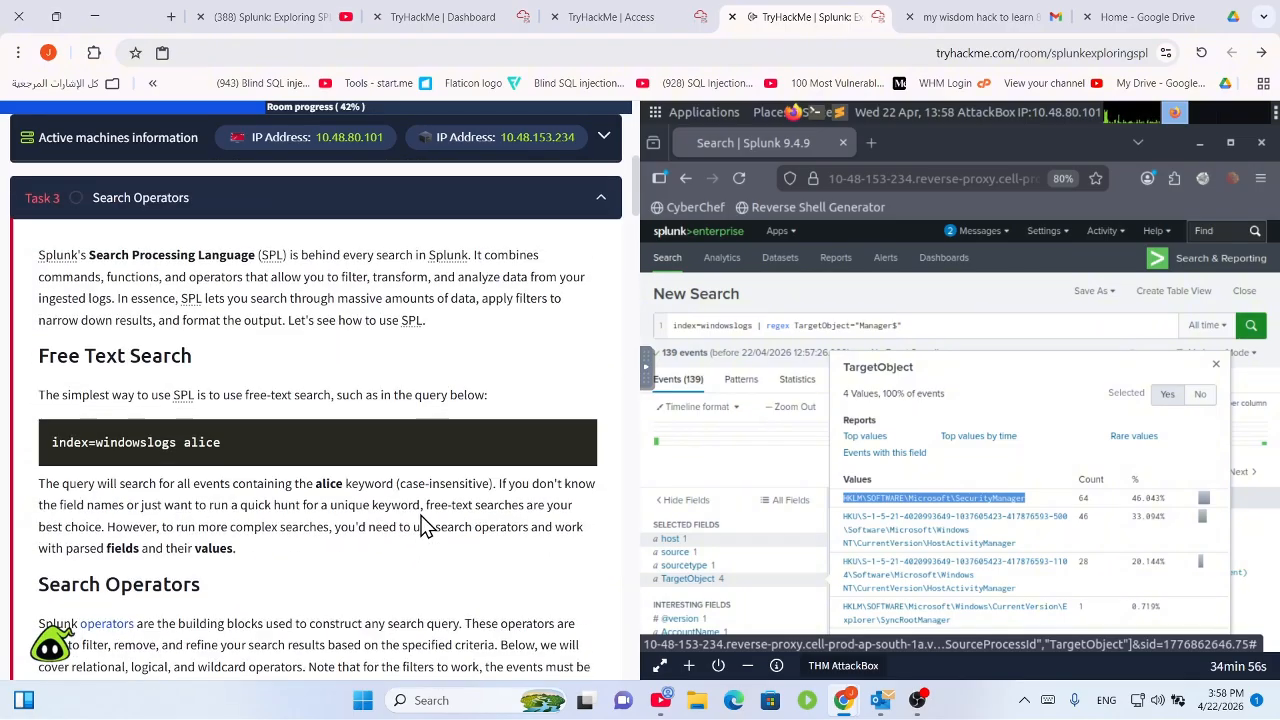
scroll(460, 570, down, 15)
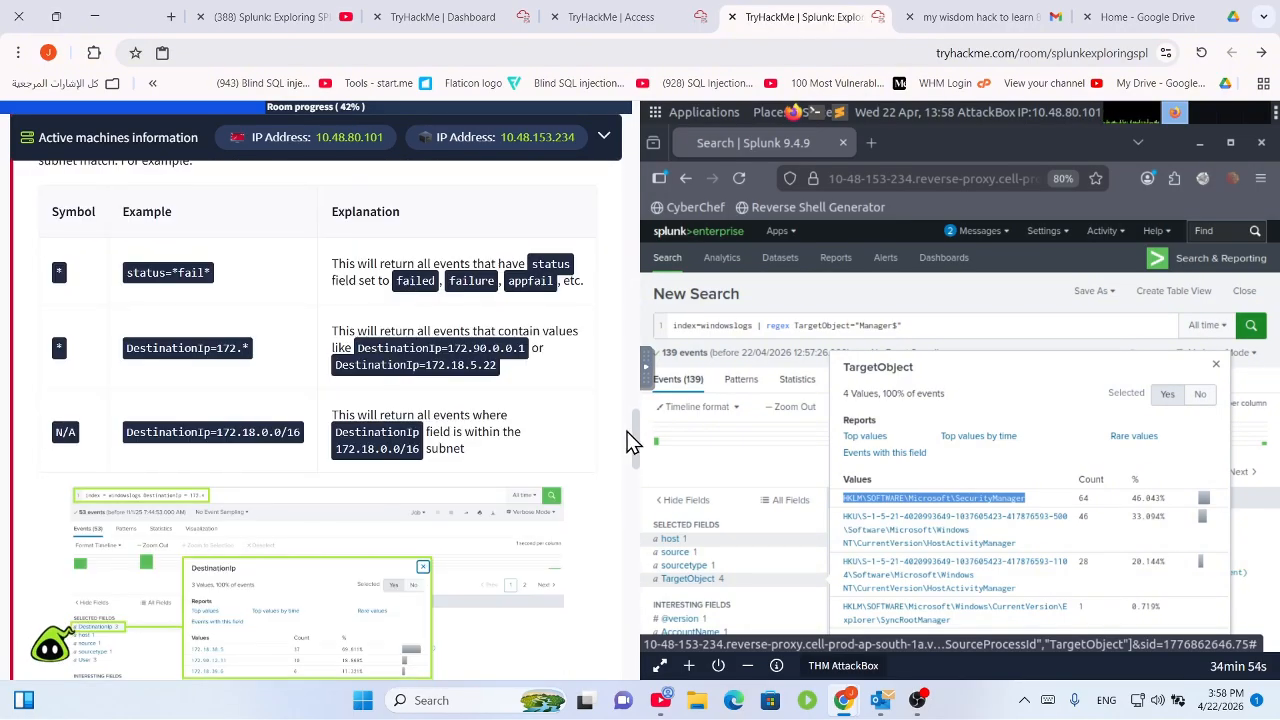
drag(634, 434, 612, 592)
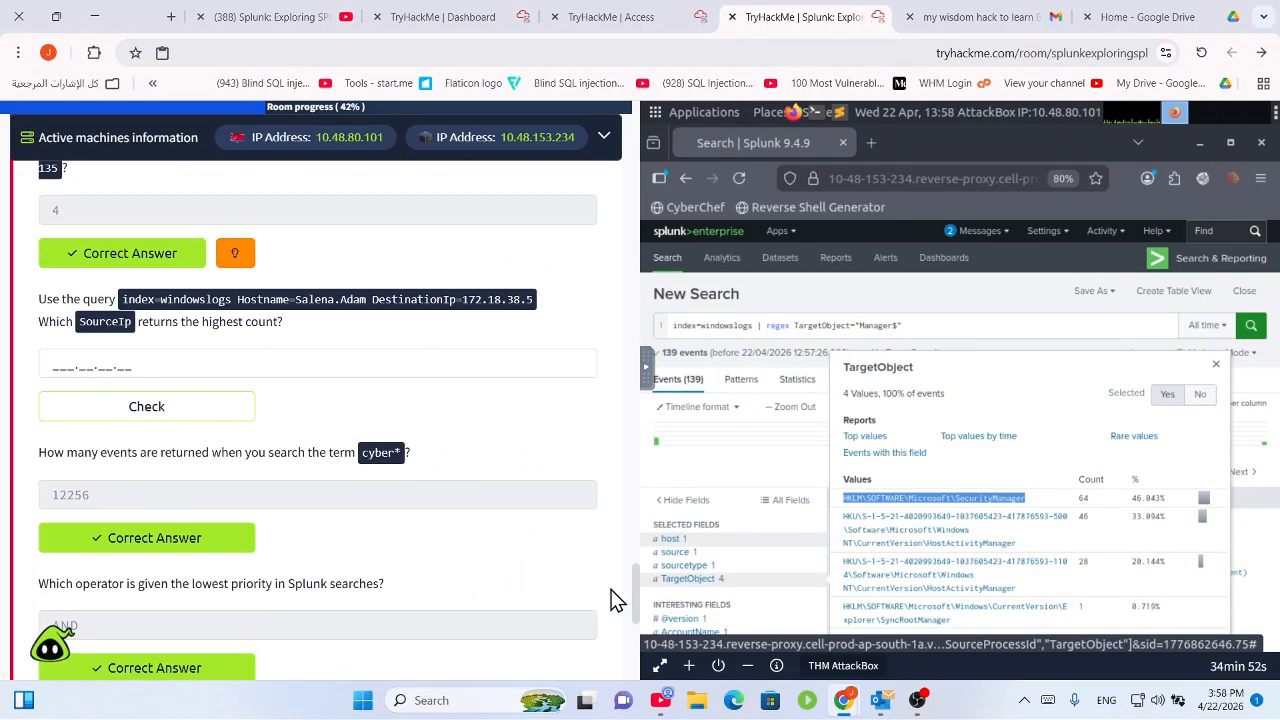
drag(117, 299, 531, 300)
key(ctrl+c)
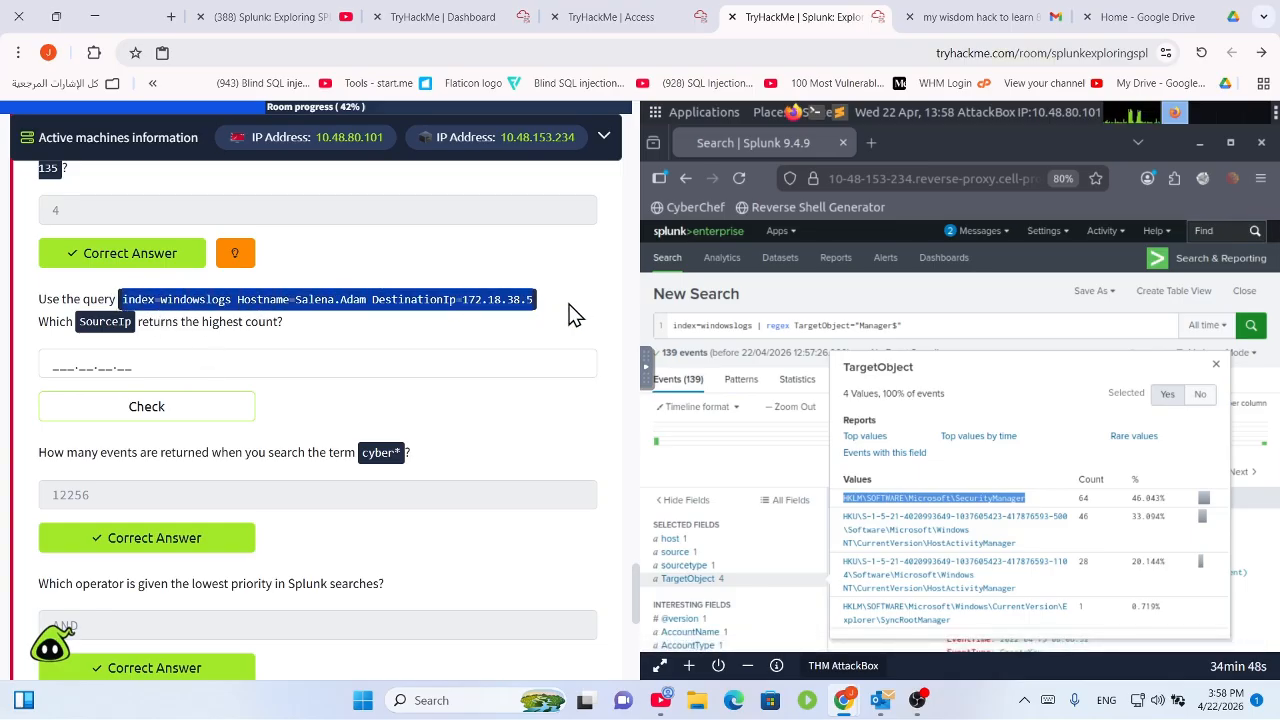
click(912, 324)
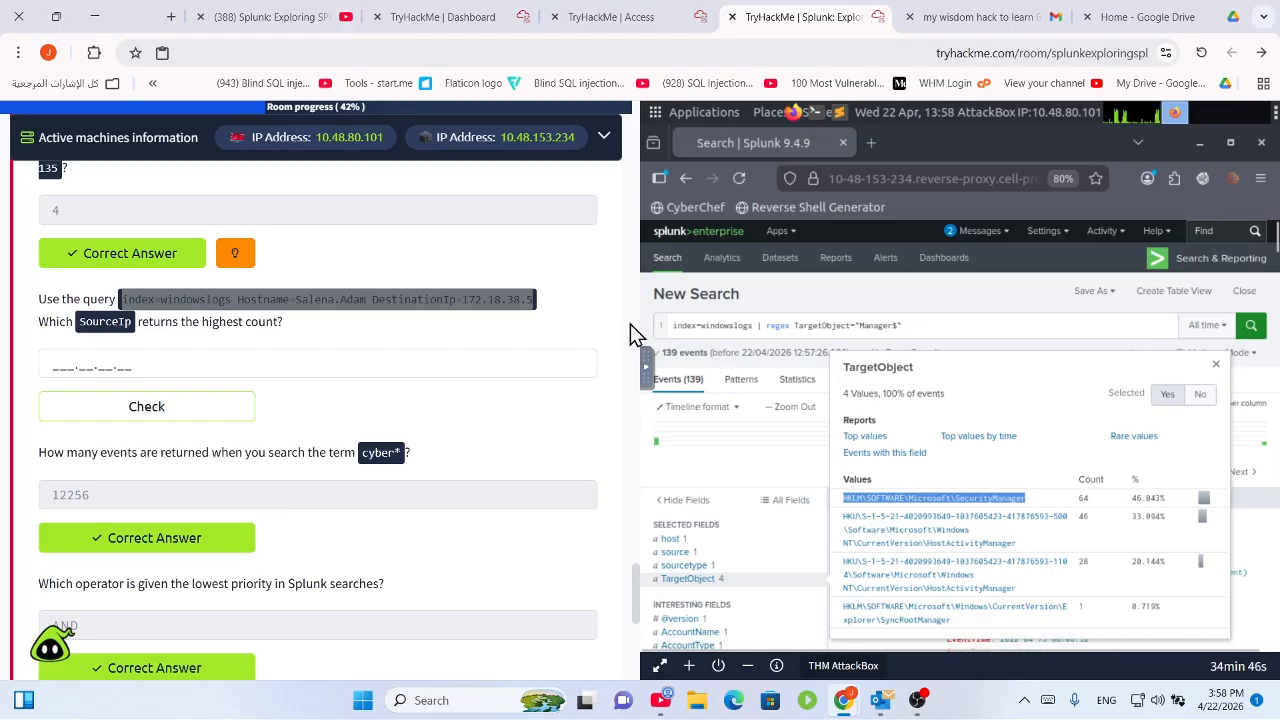
drag(630, 324, 672, 326)
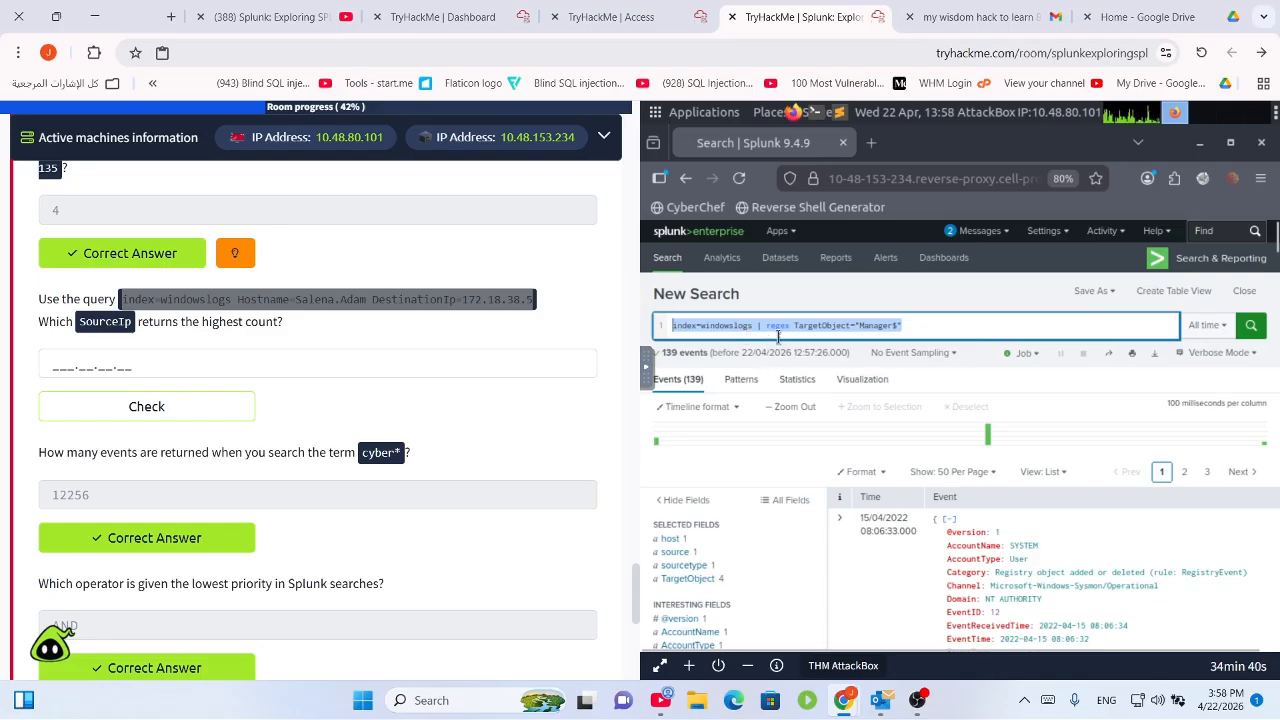
Replace the search with the task's Hostname and DestinationIp=172.18.38.5 query, returning 19 events.
click(923, 330)
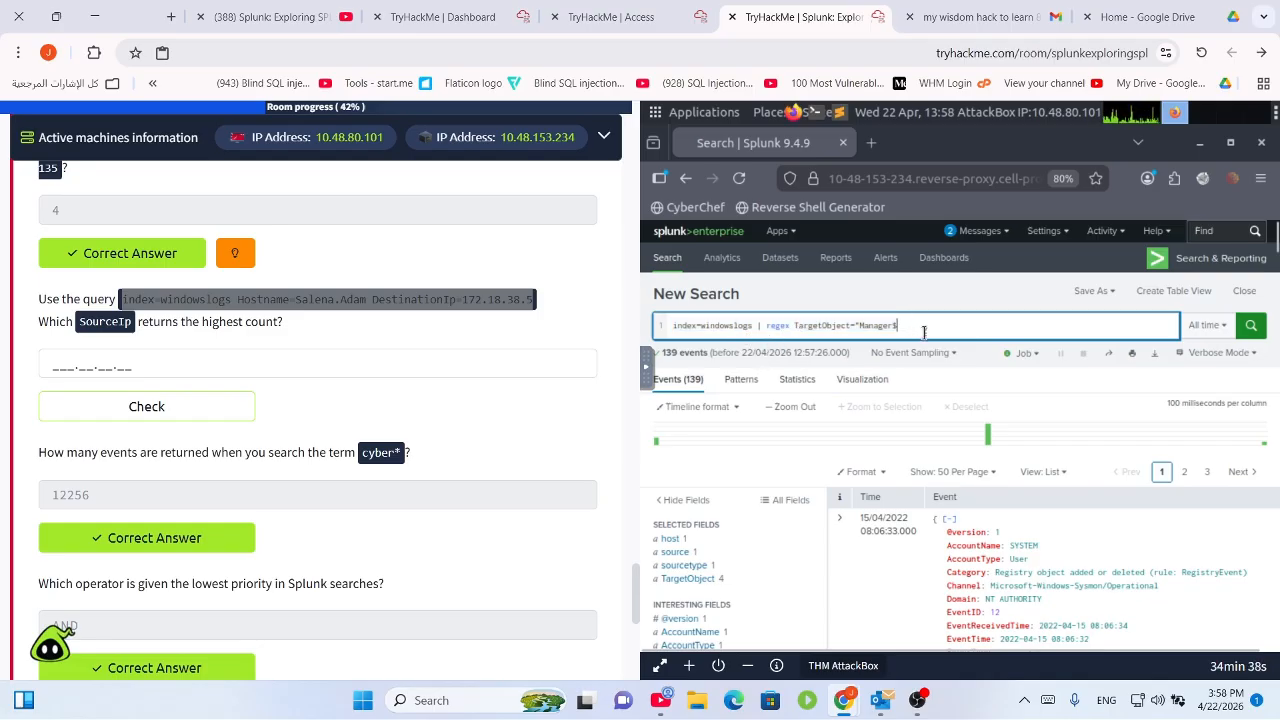
key(BackSpace)
key(BackSpace)
key(BackSpace)
key(BackSpace)
key(BackSpace)
key(BackSpace)
key(BackSpace)
key(BackSpace)
key(BackSpace)
key(BackSpace)
key(BackSpace)
key(BackSpace)
key(BackSpace)
key(BackSpace)
key(BackSpace)
key(BackSpace)
key(BackSpace)
key(BackSpace)
key(BackSpace)
key(BackSpace)
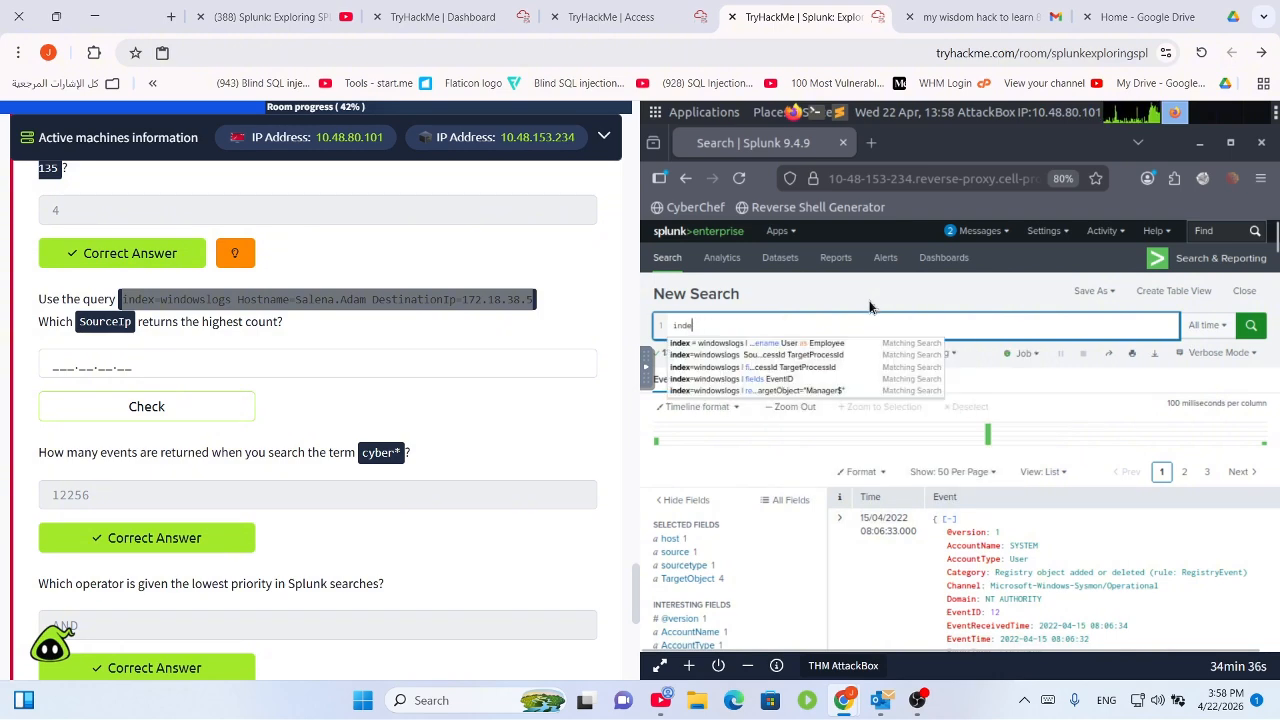
key(BackSpace)
key(BackSpace)
key(BackSpace)
key(BackSpace)
key(ctrl+v)
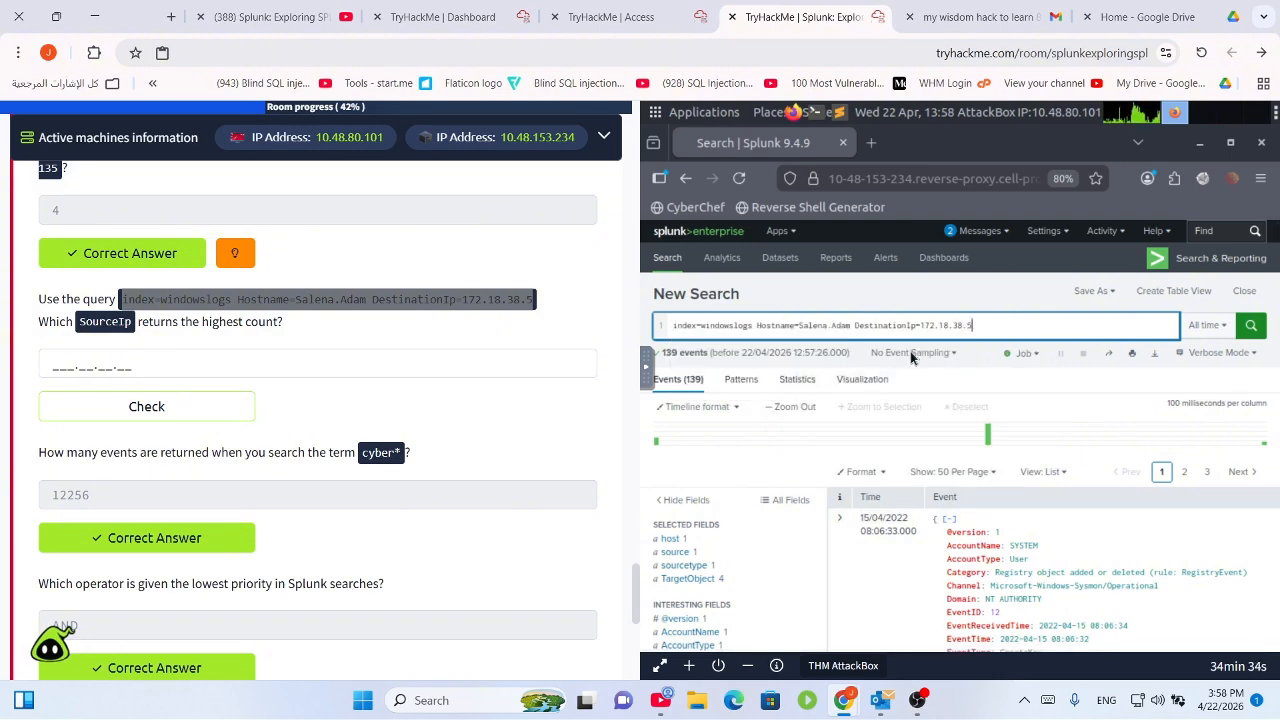
click(1256, 334)
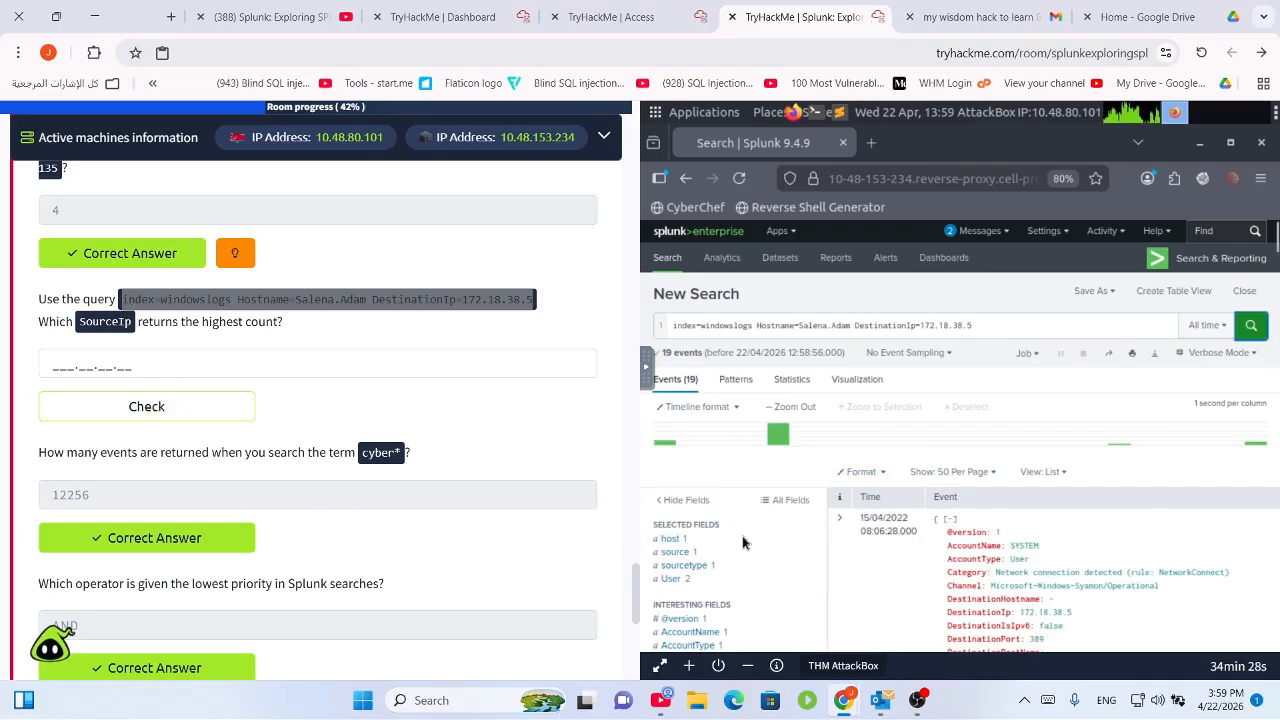
Add SourceIp to the selected fields from the All Fields list.
click(785, 500)
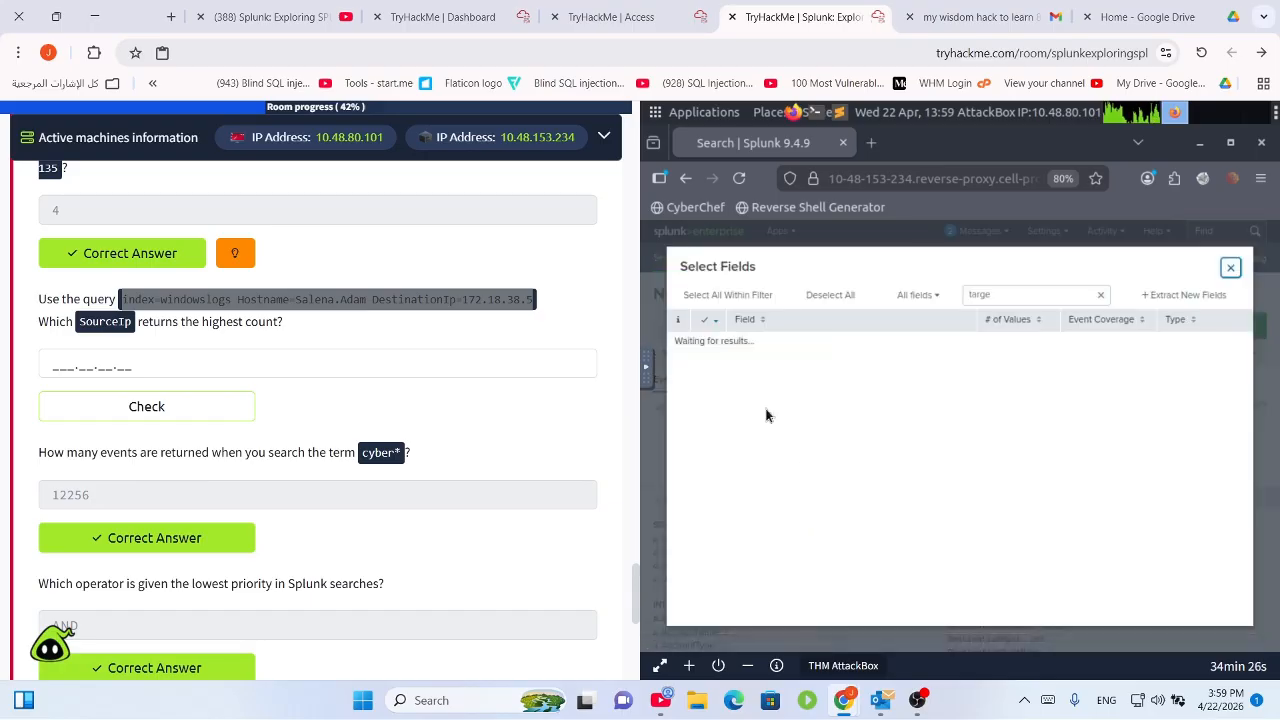
click(1100, 295)
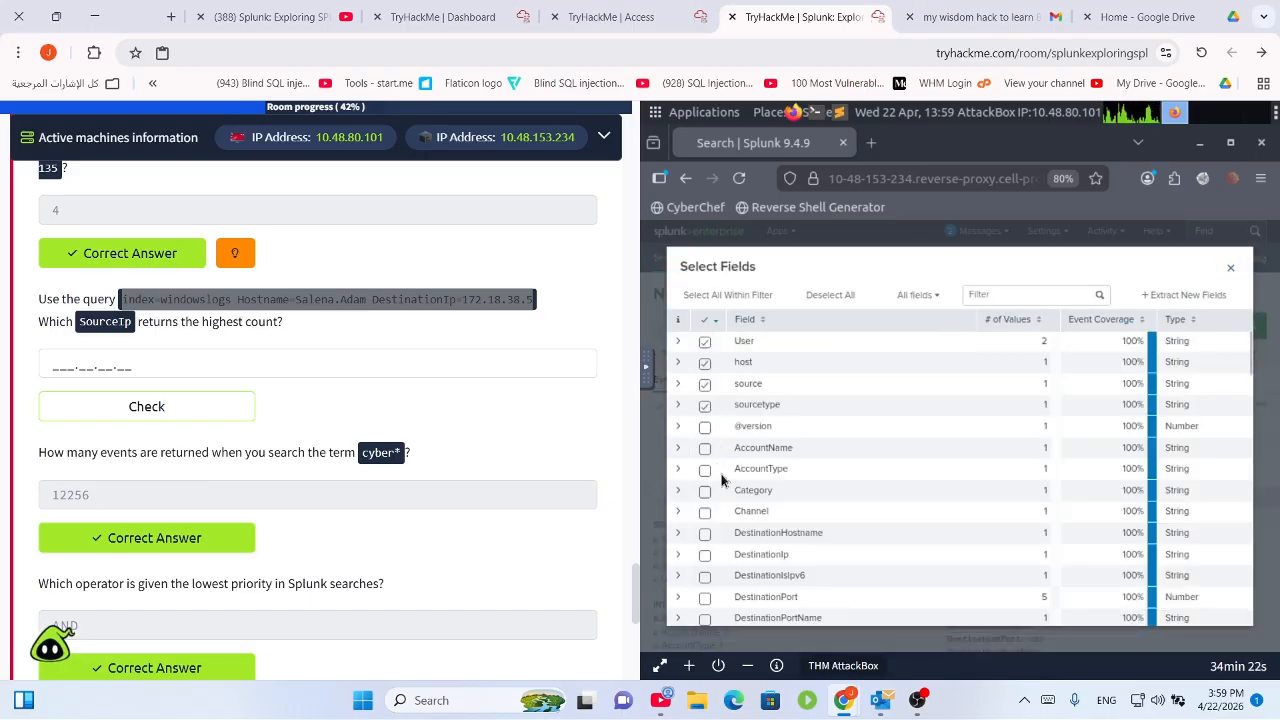
scroll(788, 556, down, 8)
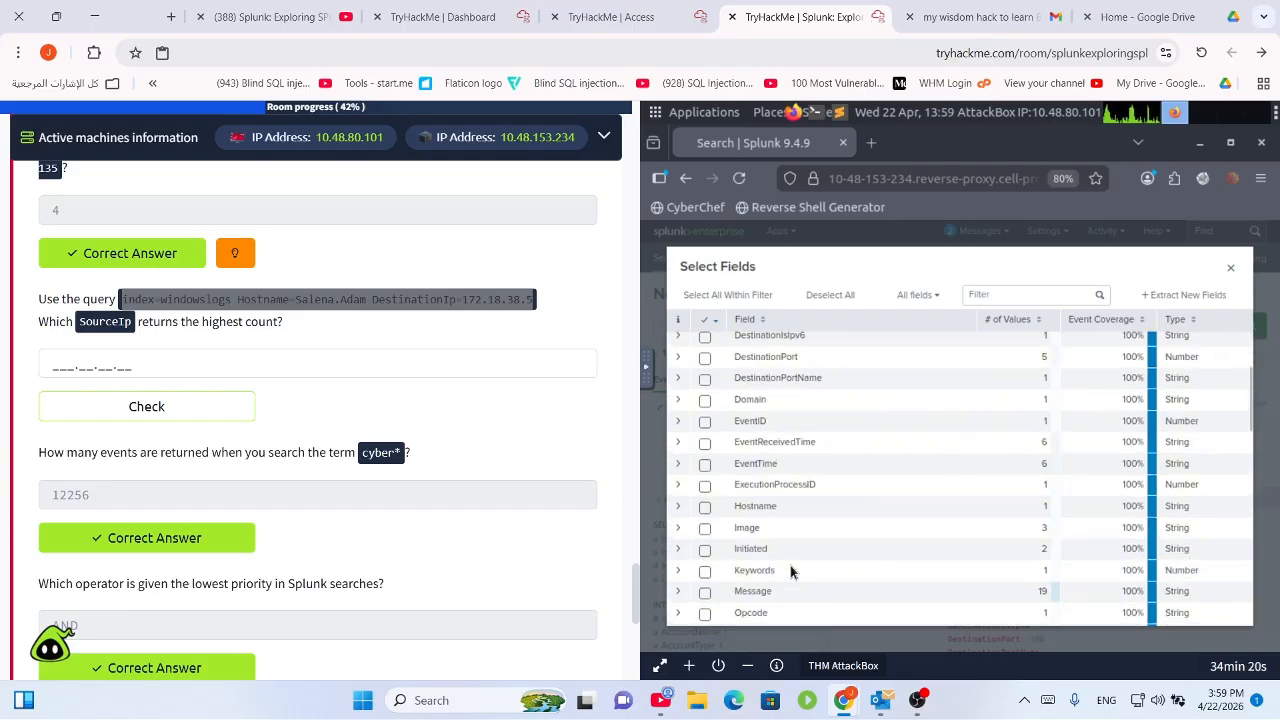
scroll(772, 593, down, 2)
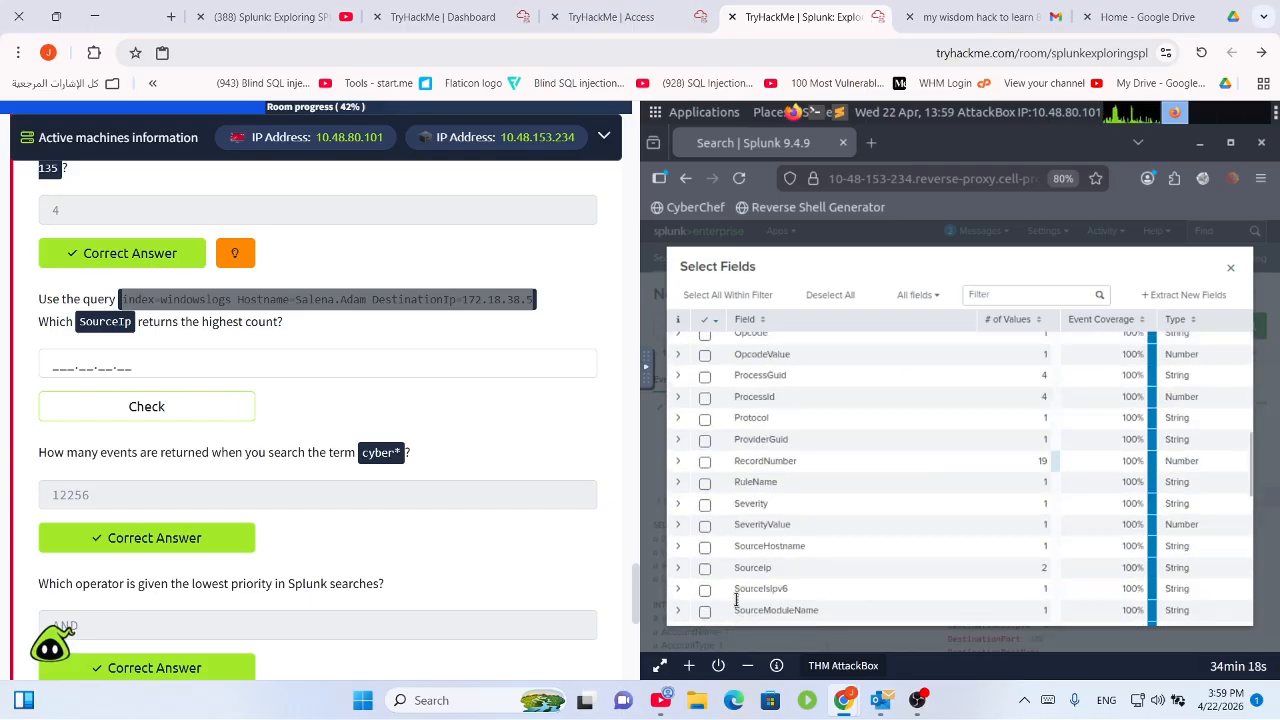
scroll(737, 600, down, 1)
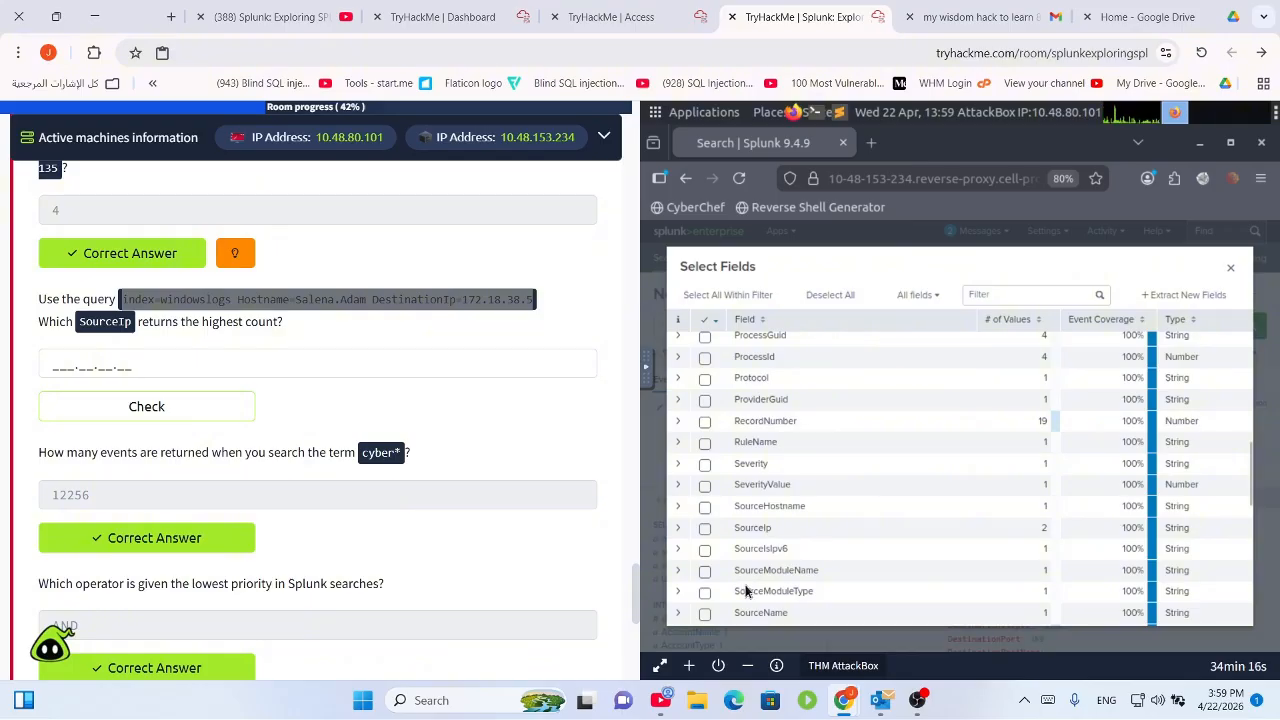
scroll(744, 590, down, 5)
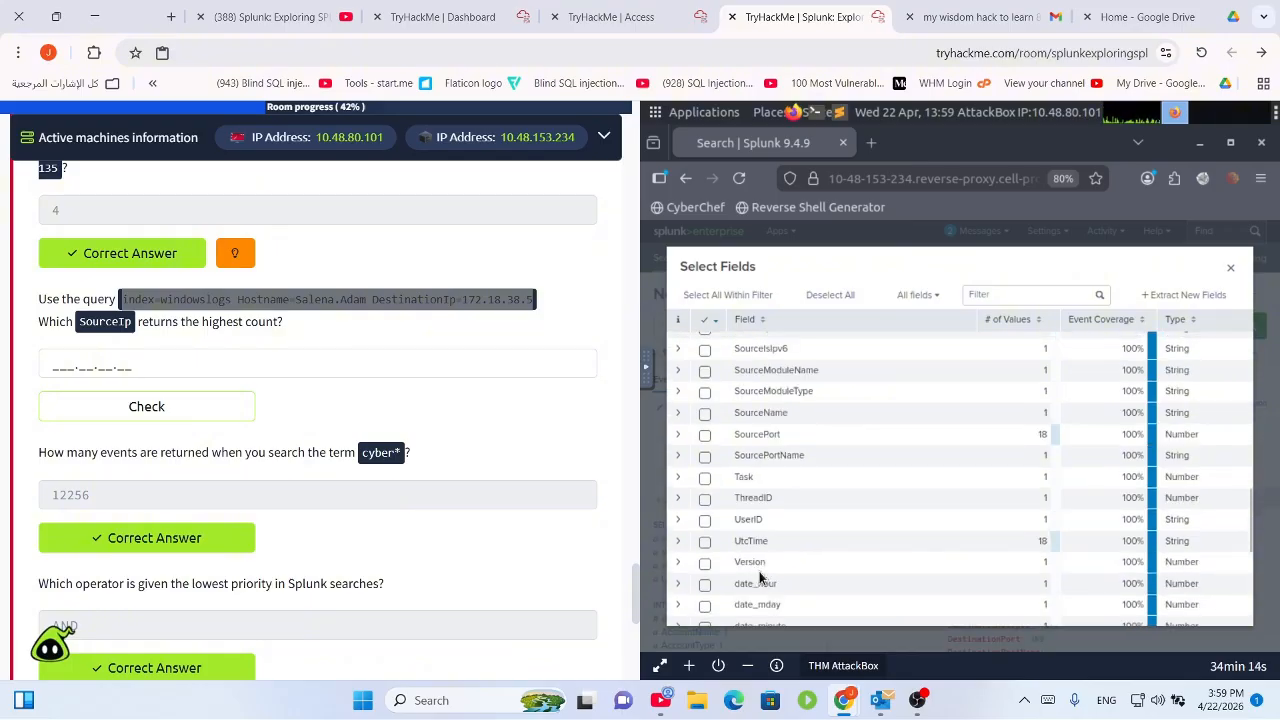
scroll(780, 465, down, 2)
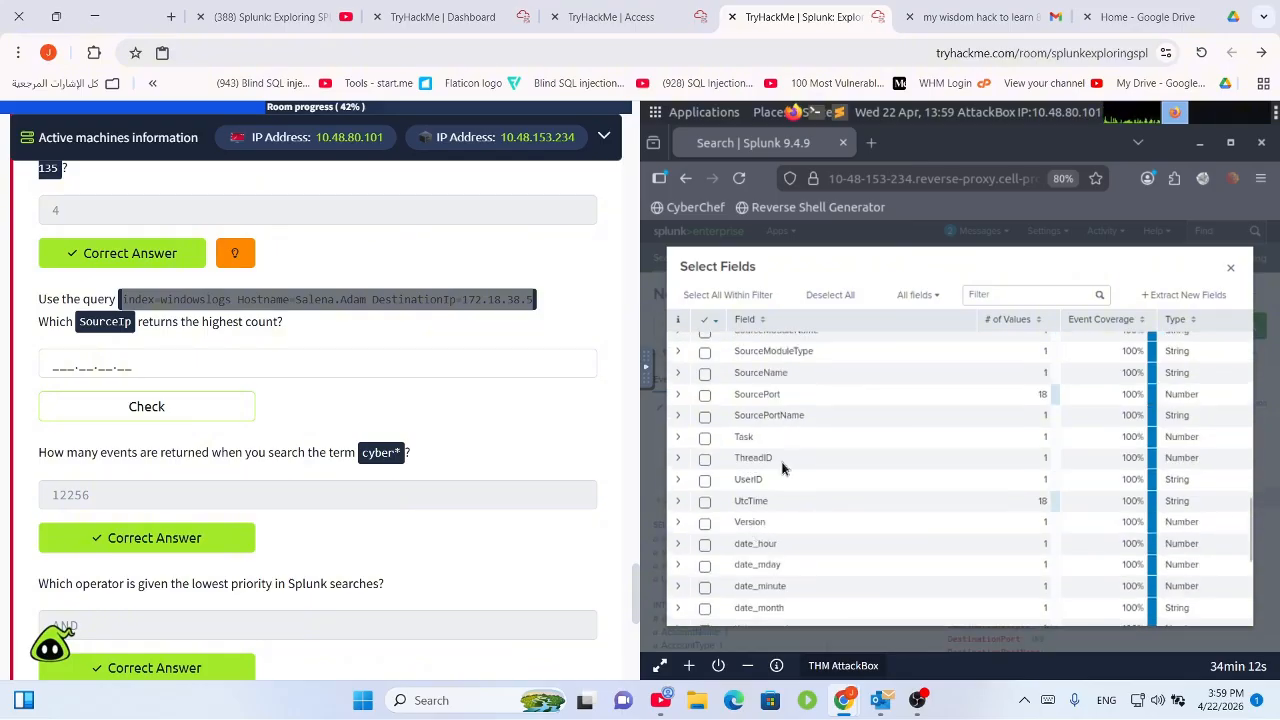
scroll(782, 475, up, 3)
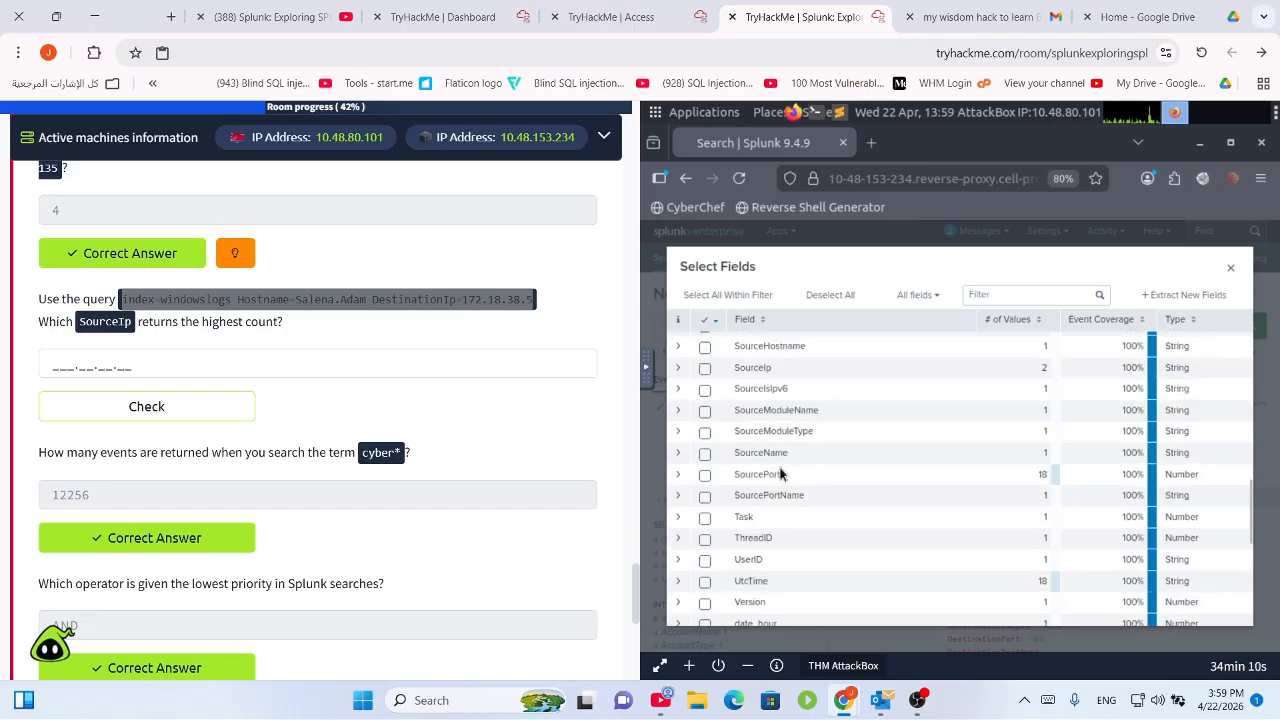
scroll(782, 474, up, 1)
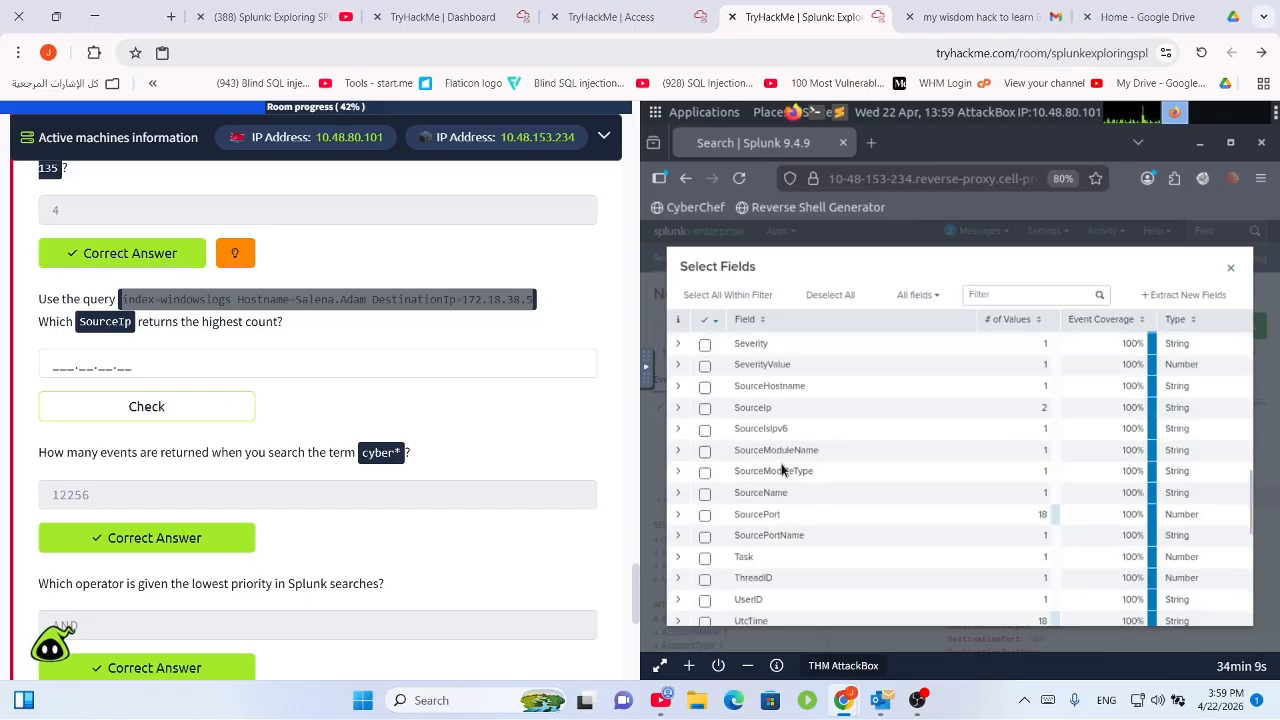
click(706, 409)
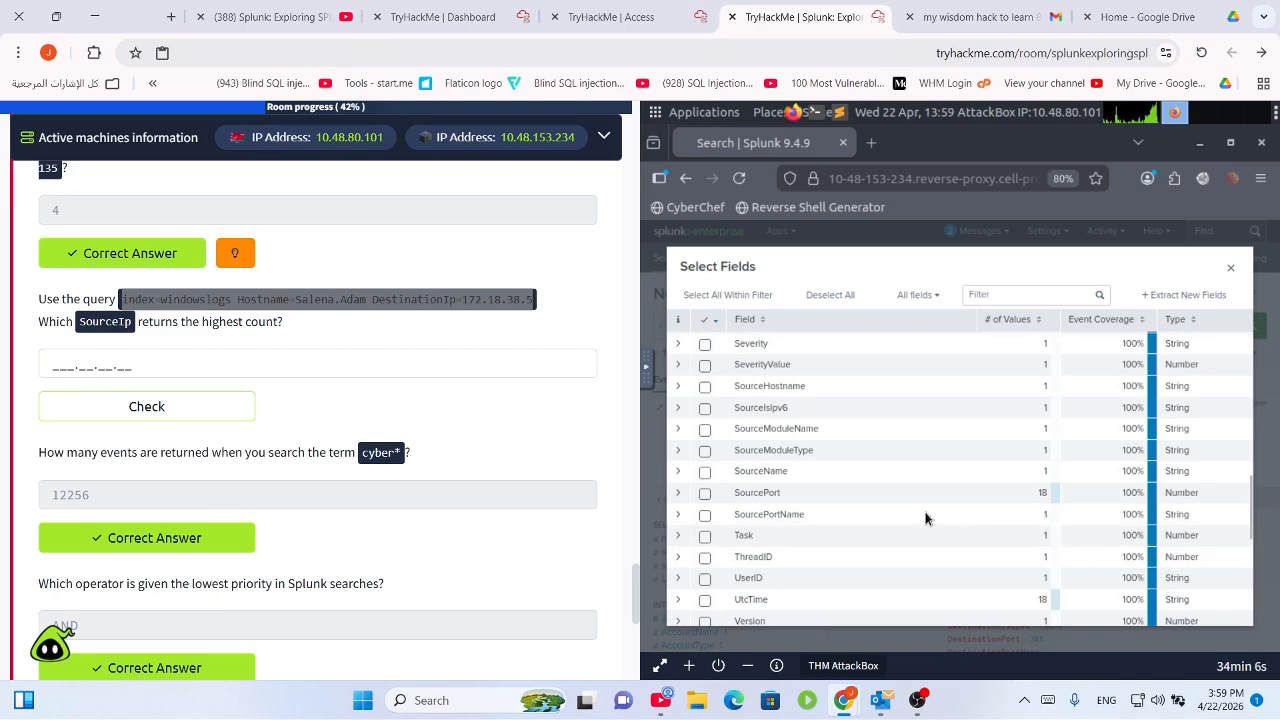
click(1231, 270)
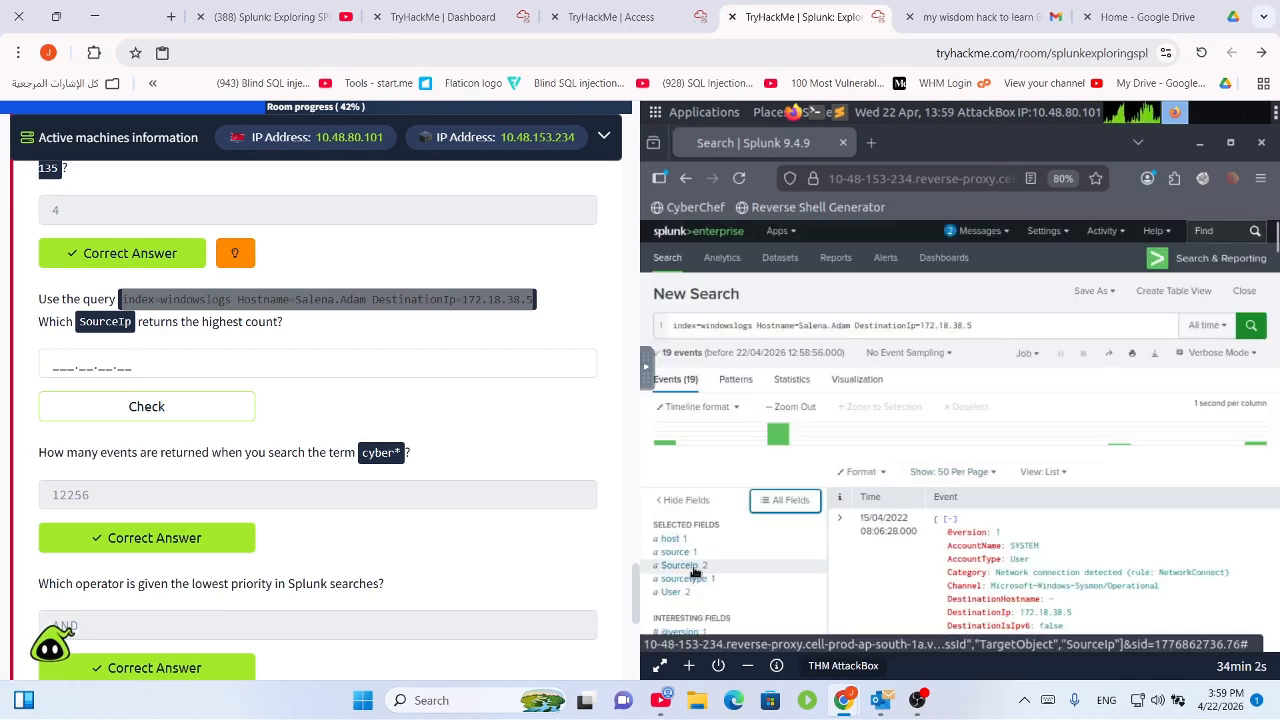
Copy the top SourceIp value 172.90.12.11 (17 events) and submit it as the answer.
click(690, 566)
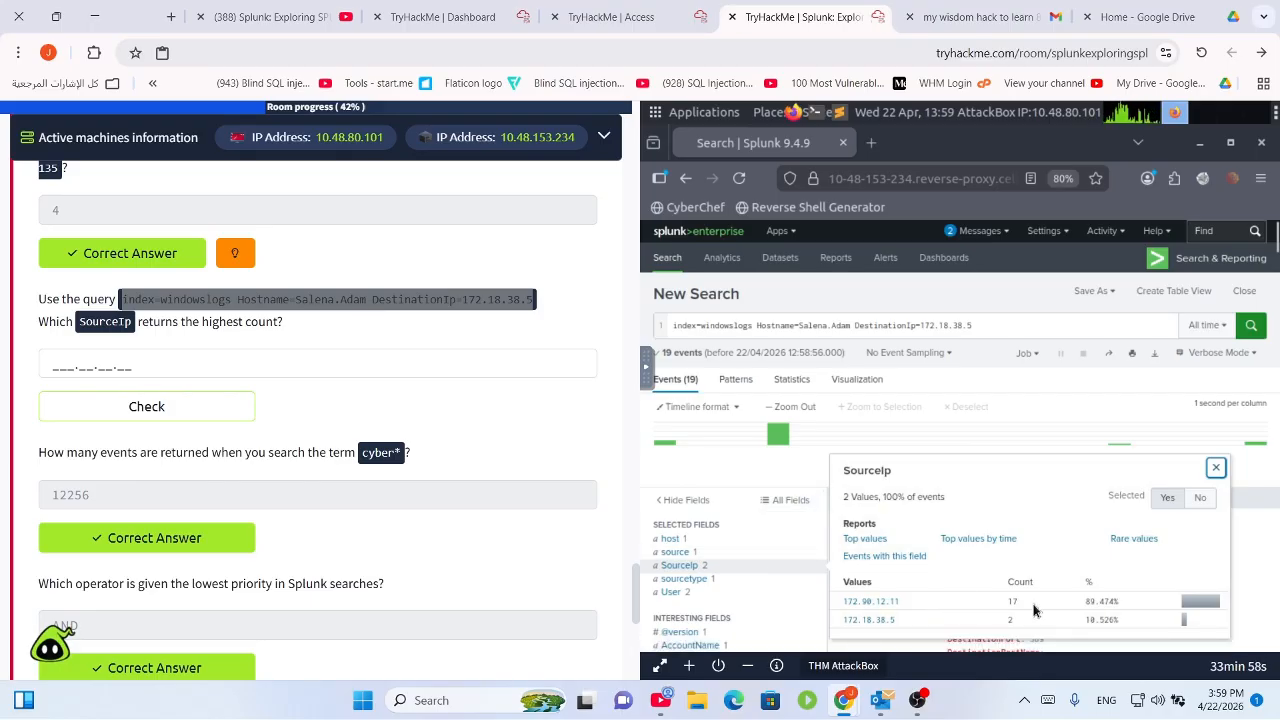
scroll(1034, 610, down, 3)
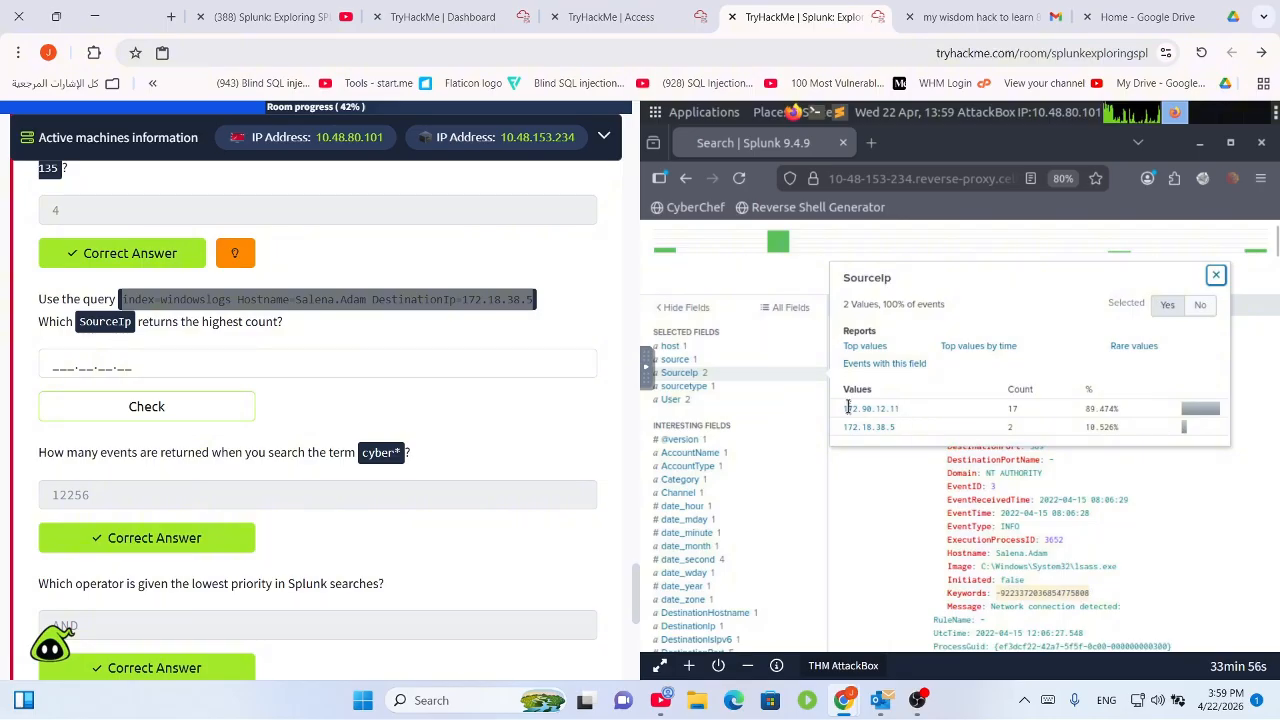
scroll(848, 408, down, 1)
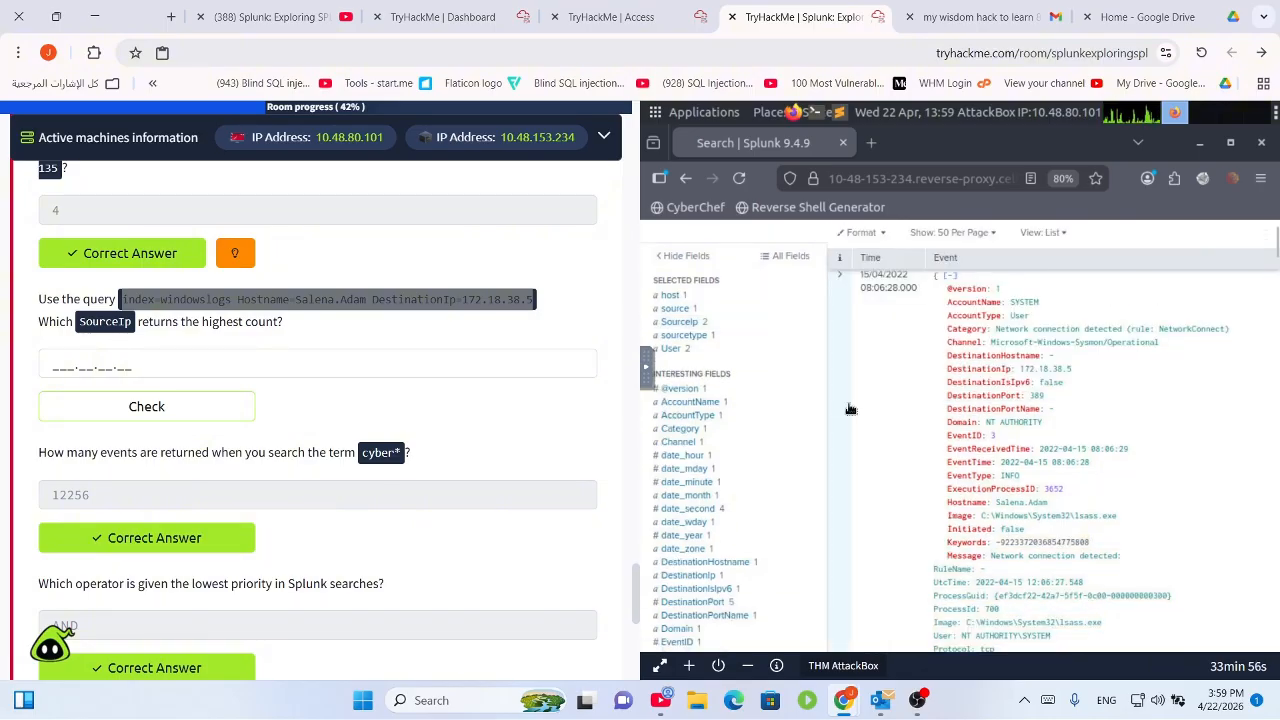
click(686, 322)
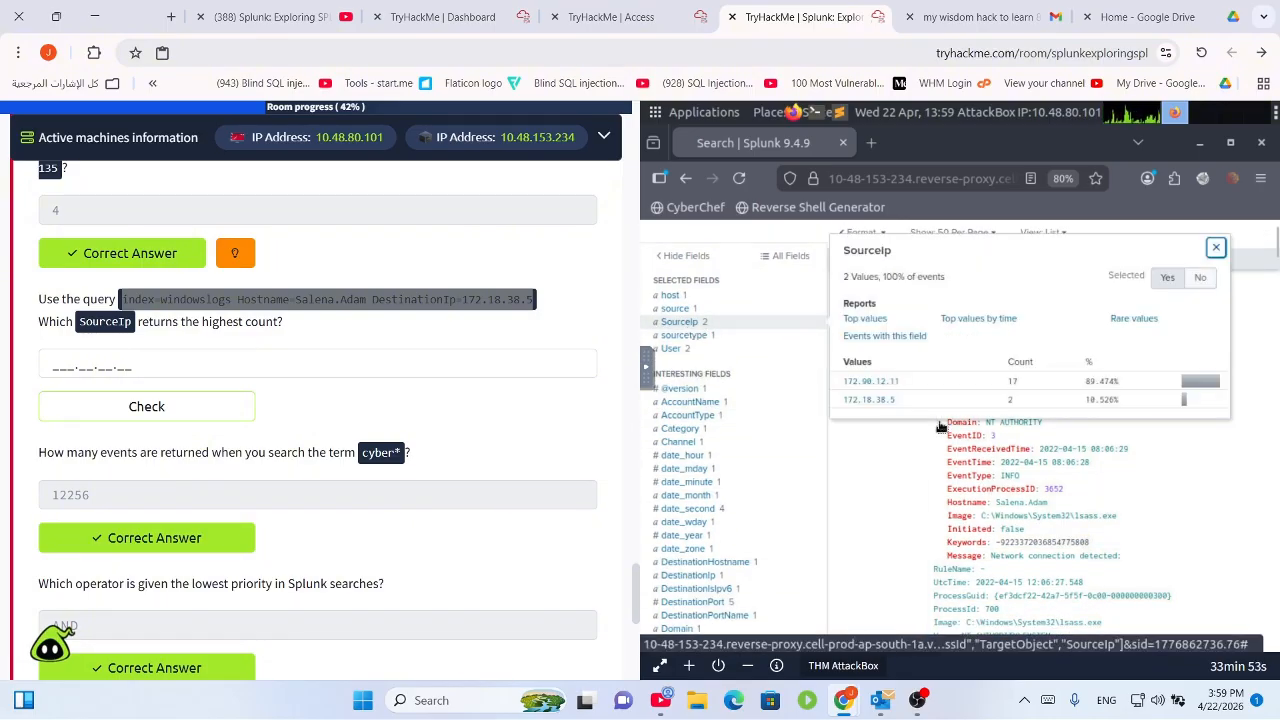
right_click(869, 387)
click(938, 395)
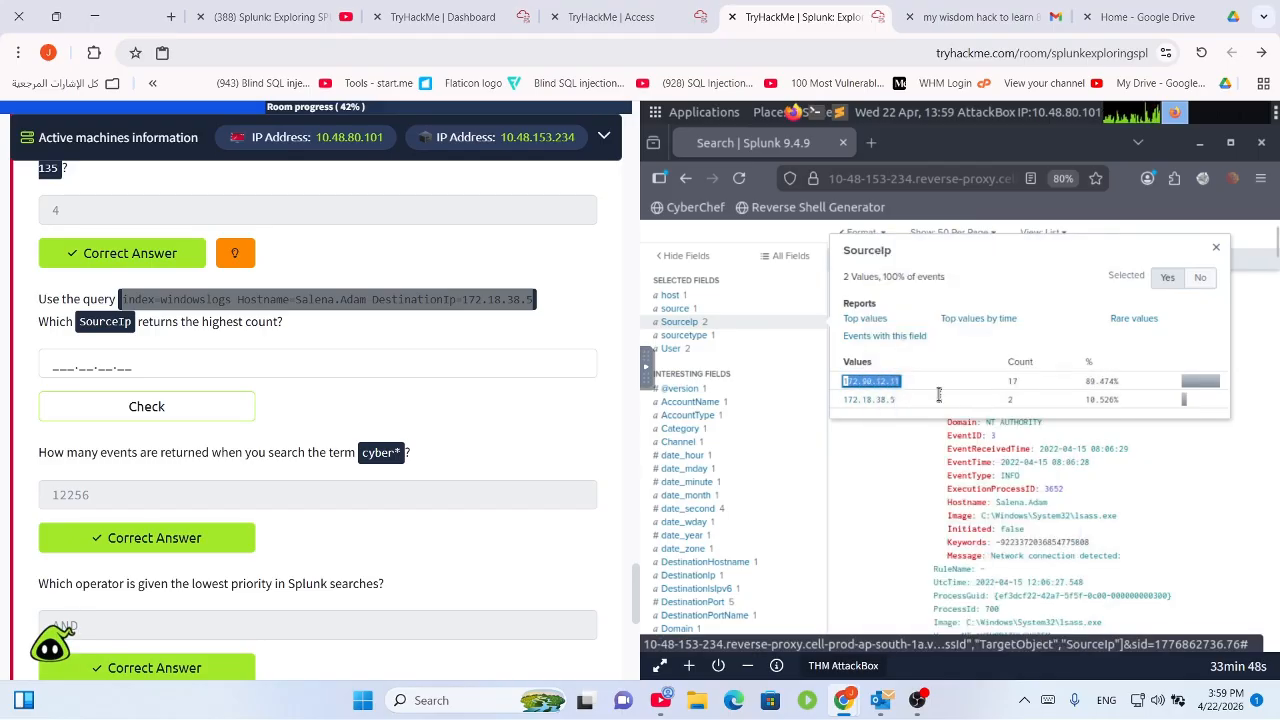
double_click(854, 380)
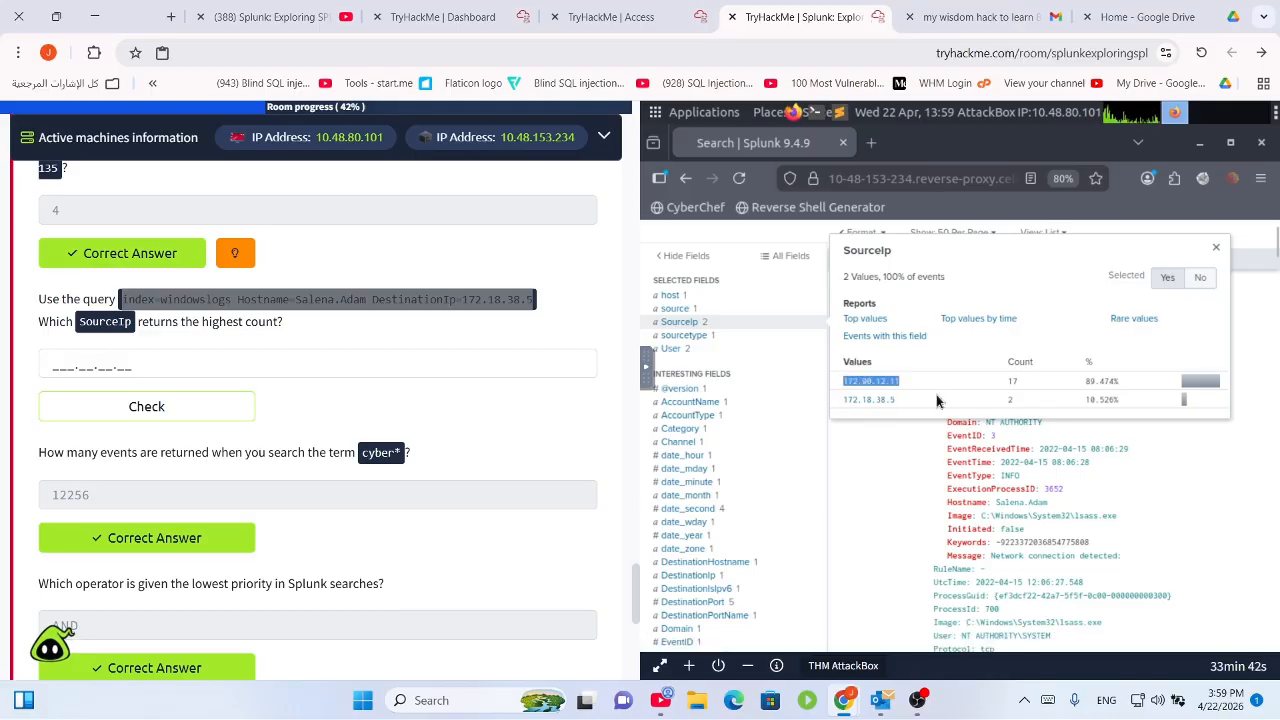
click(104, 357)
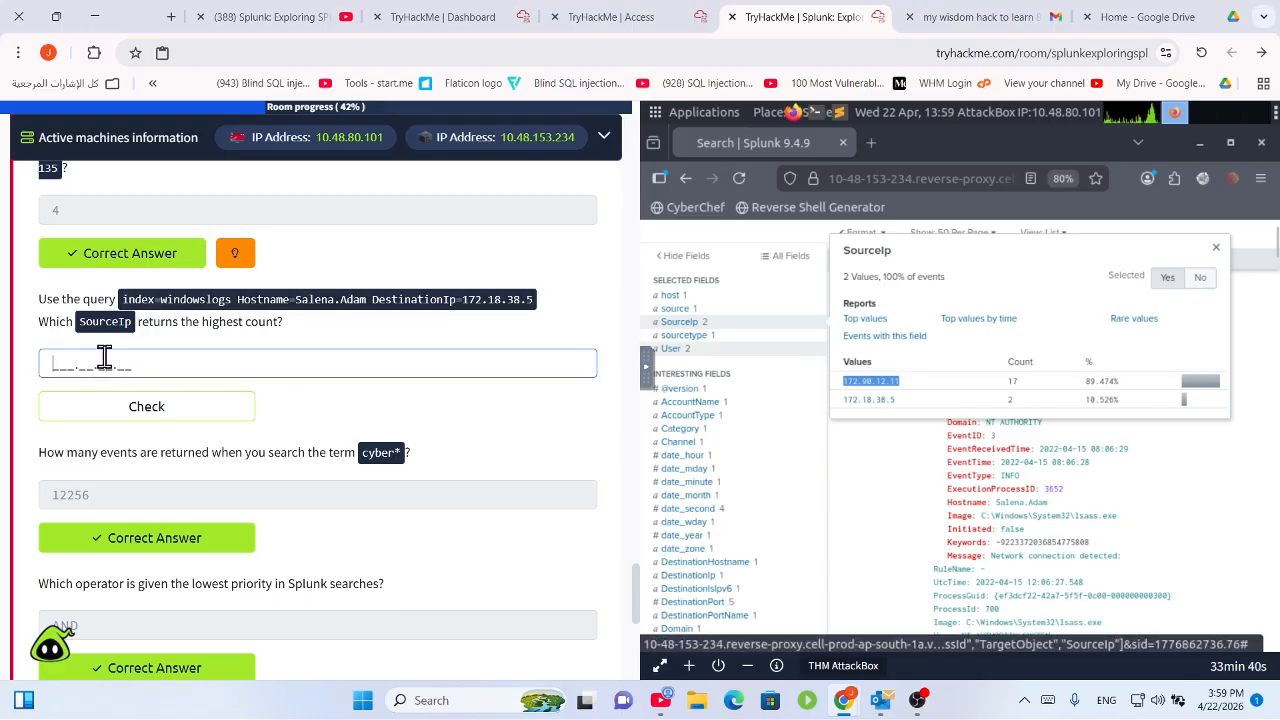
click(140, 406)
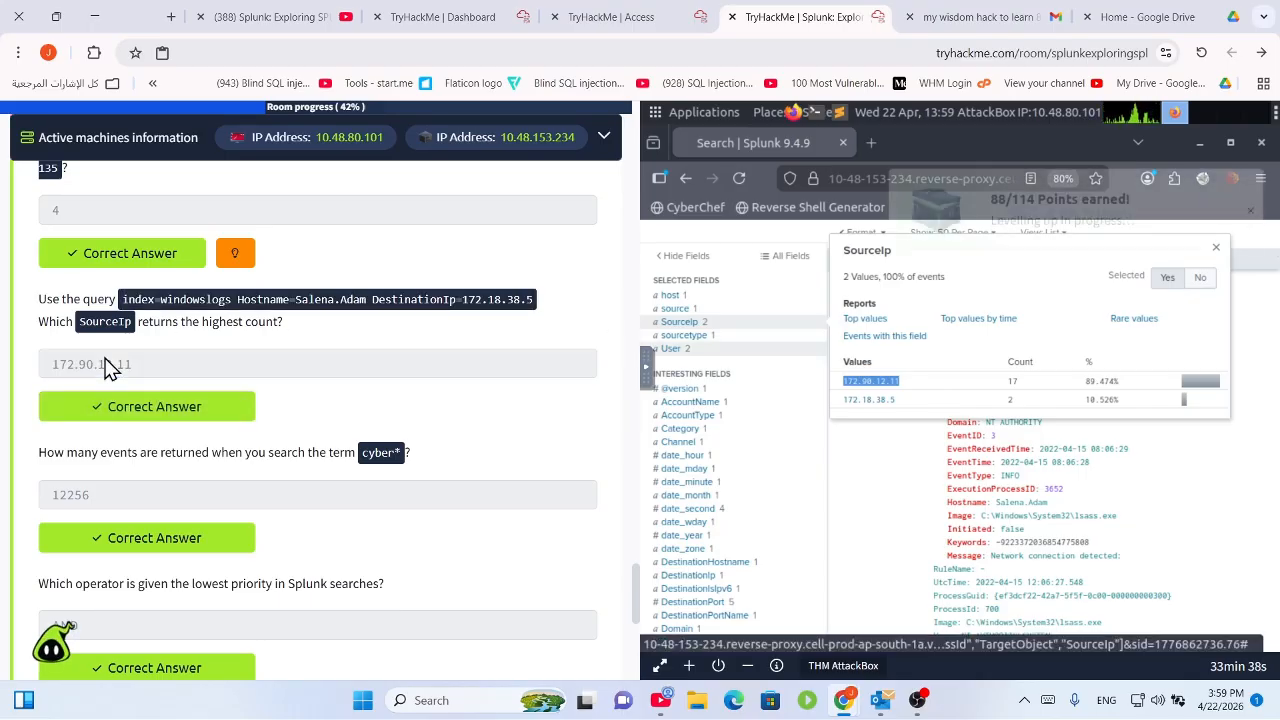
Read the question asking which SourceIP recorded the most events.
scroll(140, 379, up, 3)
scroll(140, 379, up, 20)
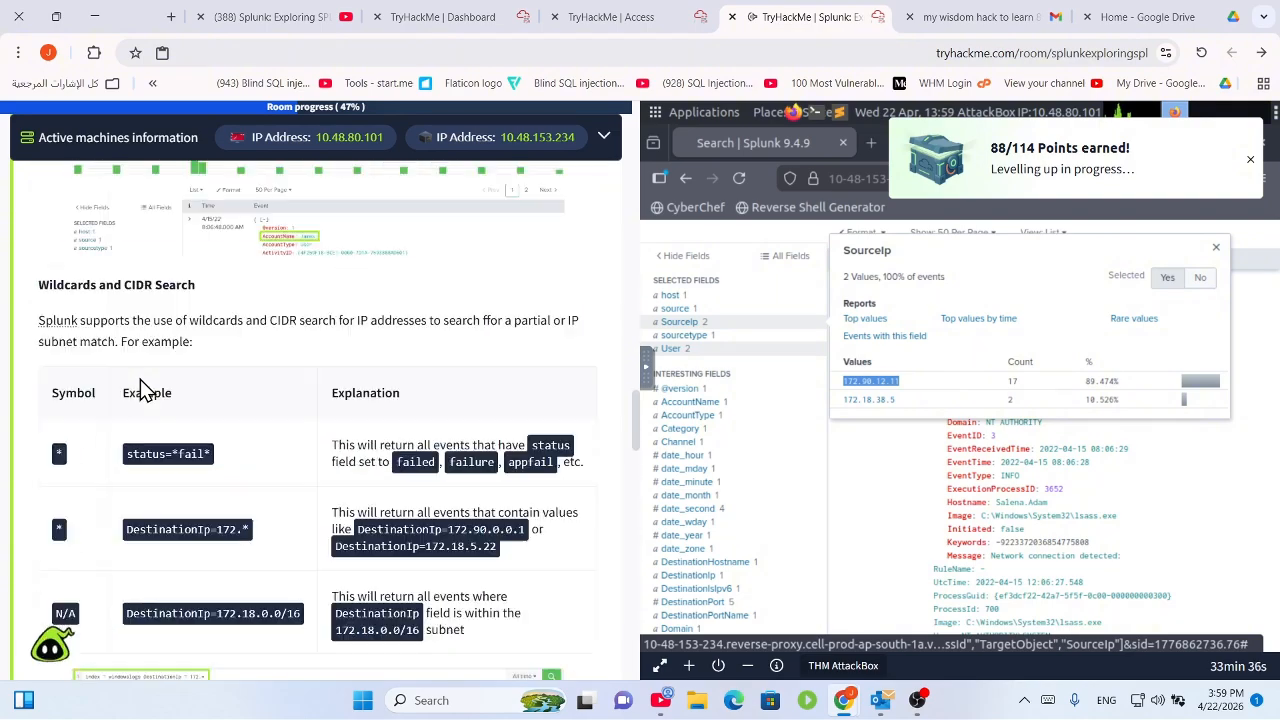
scroll(140, 379, up, 10)
scroll(143, 386, down, 3)
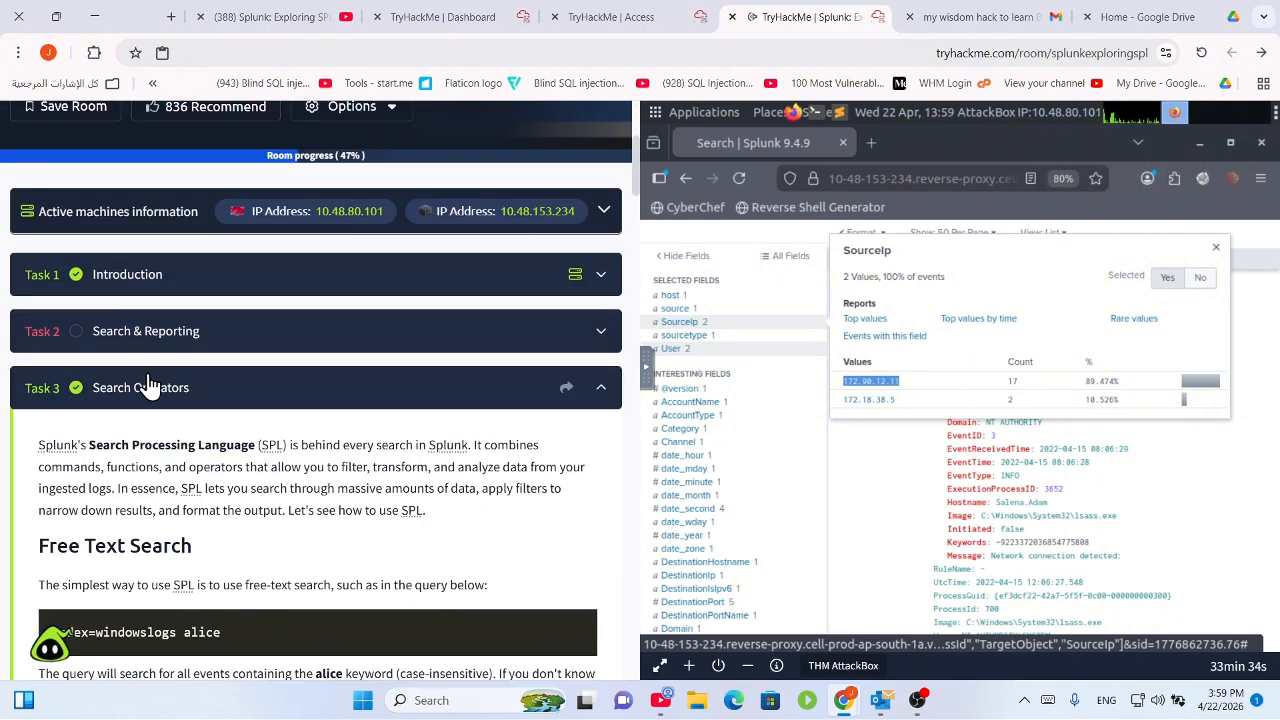
scroll(305, 462, down, 5)
scroll(305, 462, up, 5)
scroll(314, 477, down, 6)
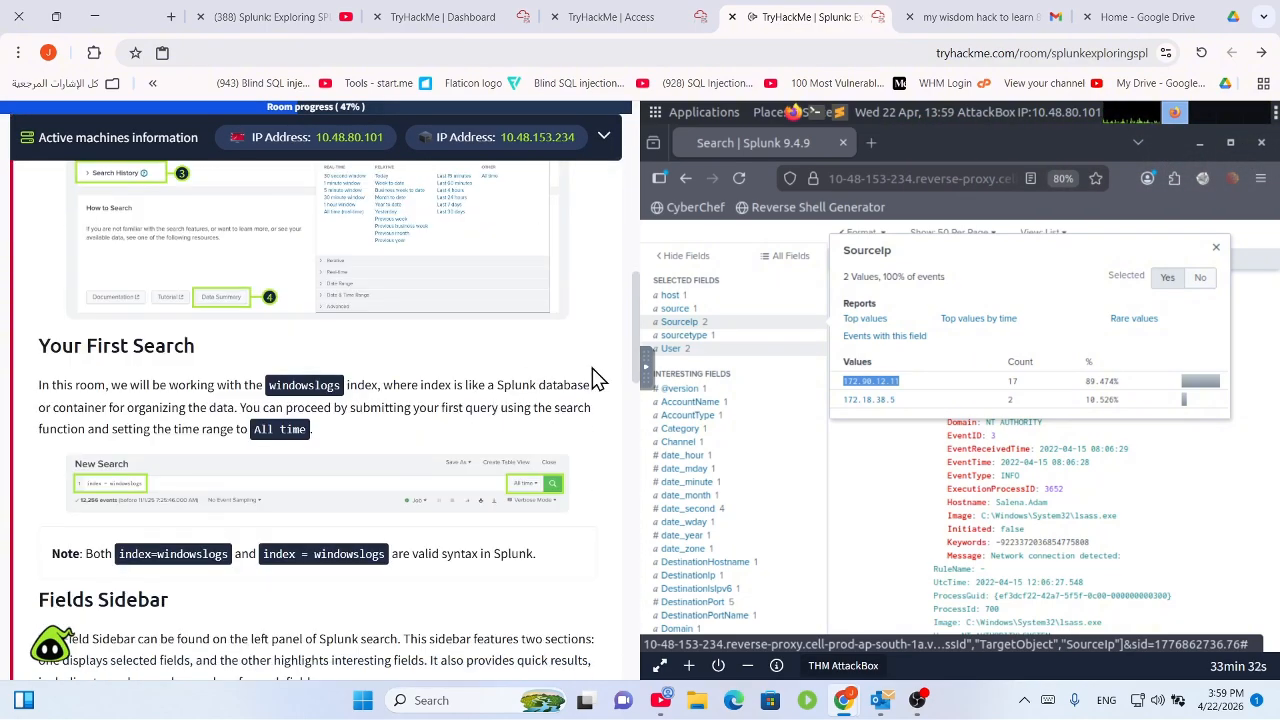
drag(636, 357, 667, 543)
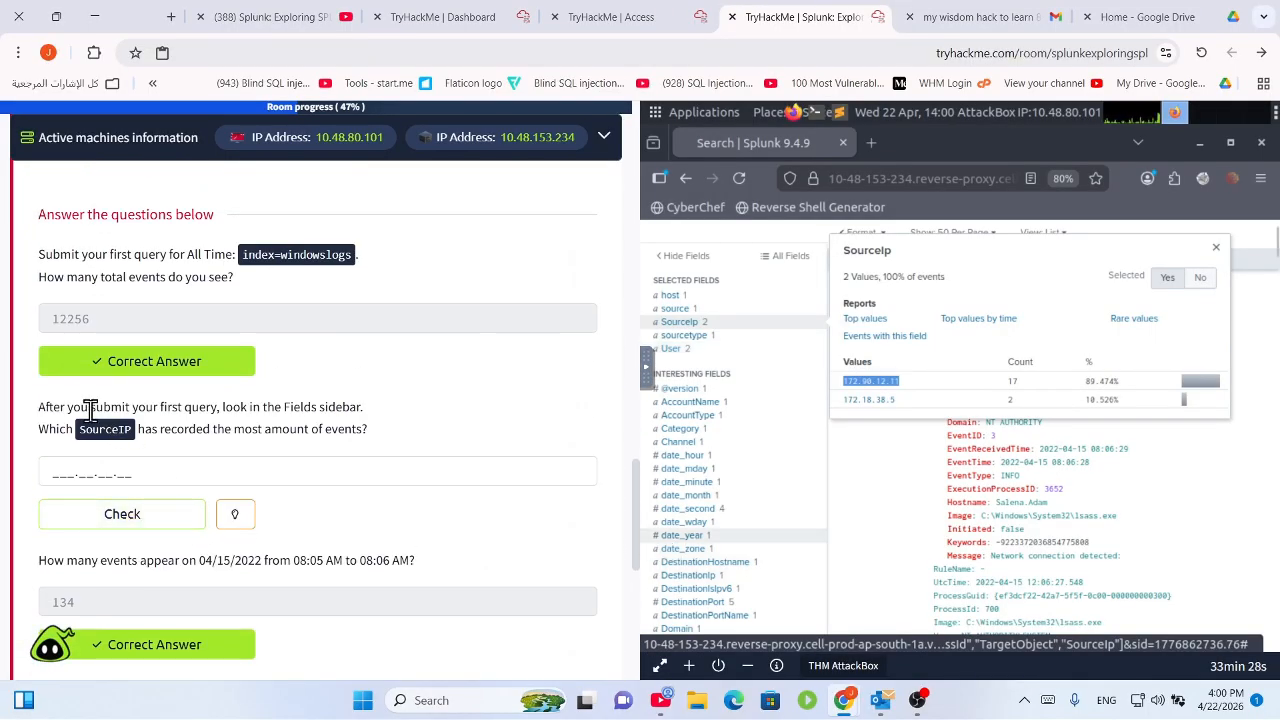
drag(52, 405, 370, 400)
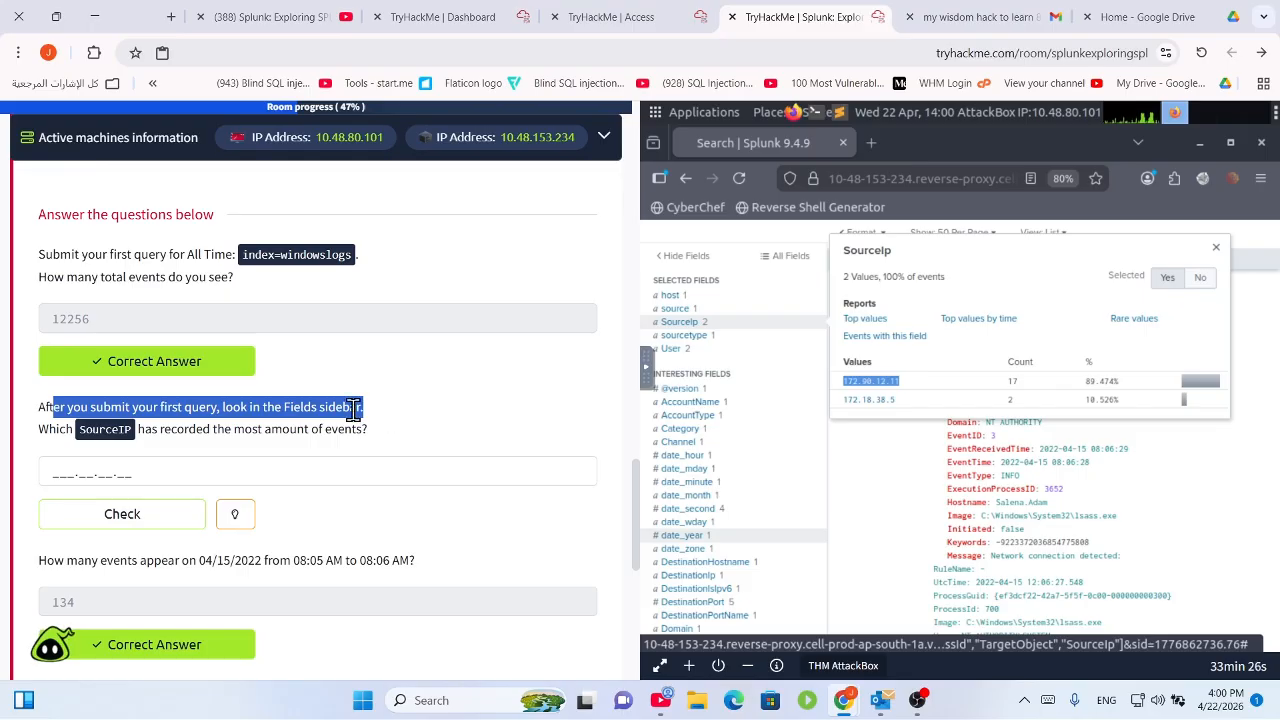
click(213, 435)
drag(68, 428, 402, 425)
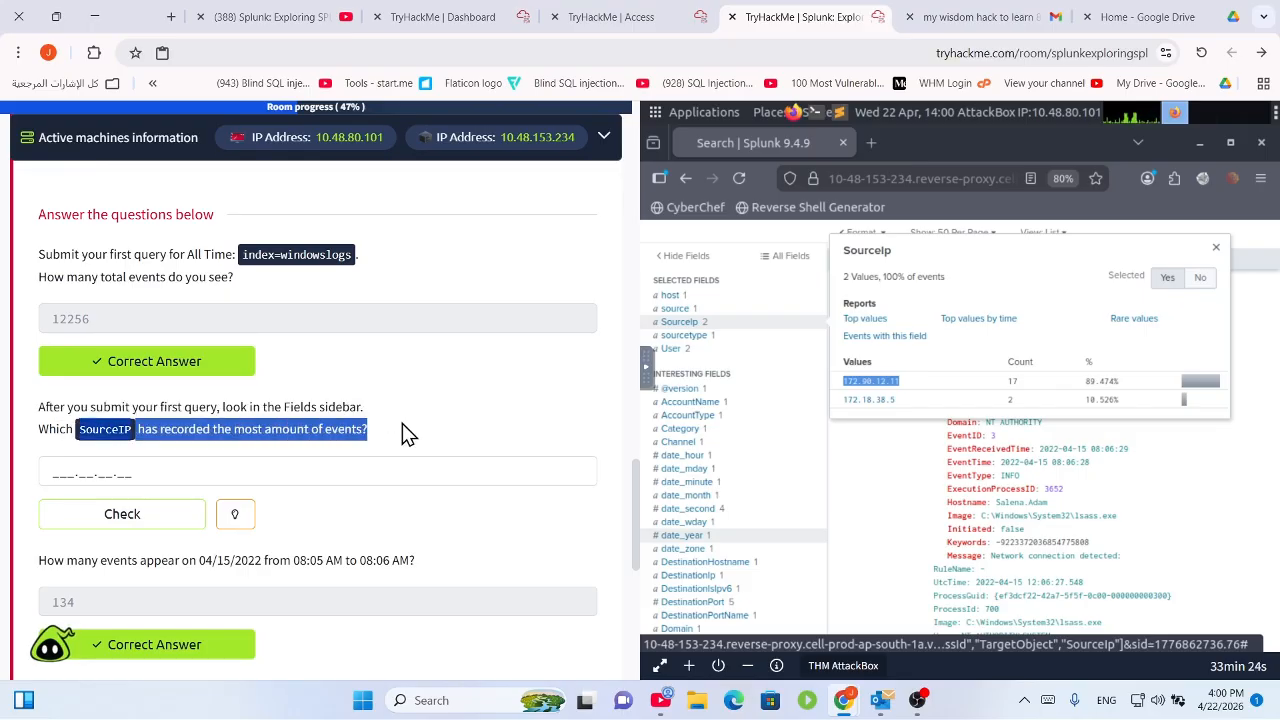
drag(234, 430, 359, 430)
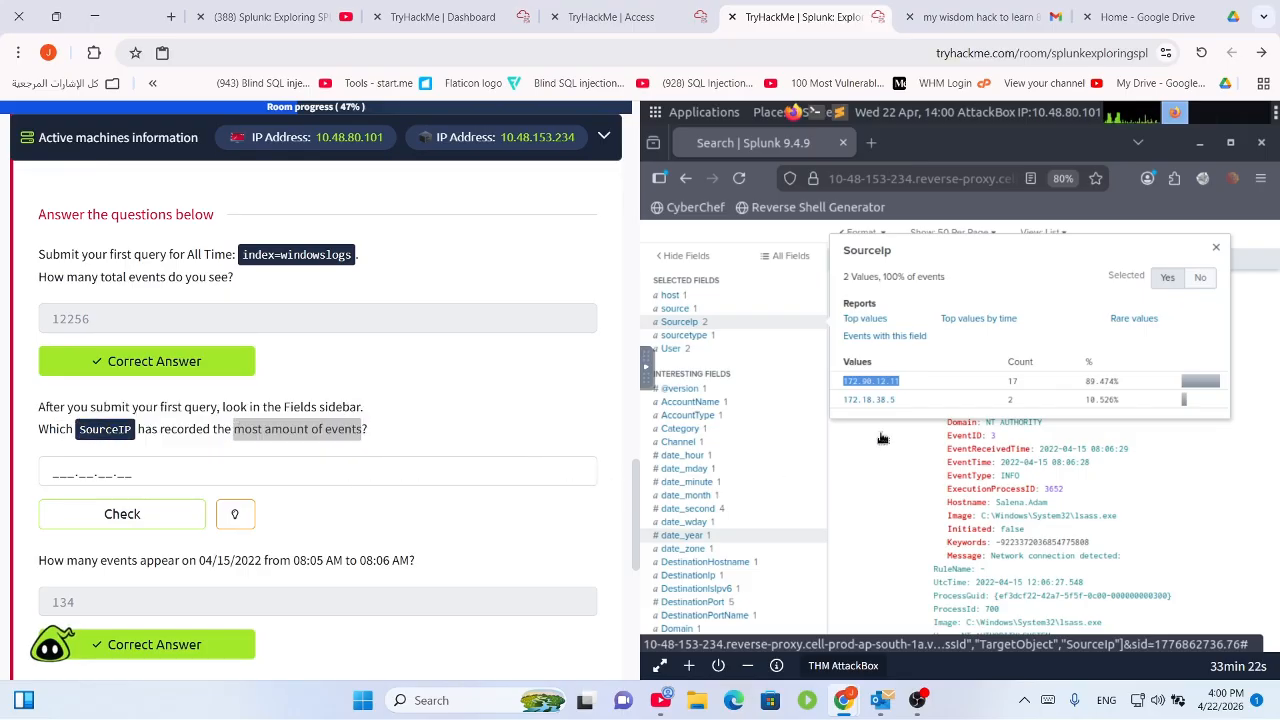
Submit 172.90.12.11 as the most-events SourceIP answer and collapse Task 2.
click(226, 471)
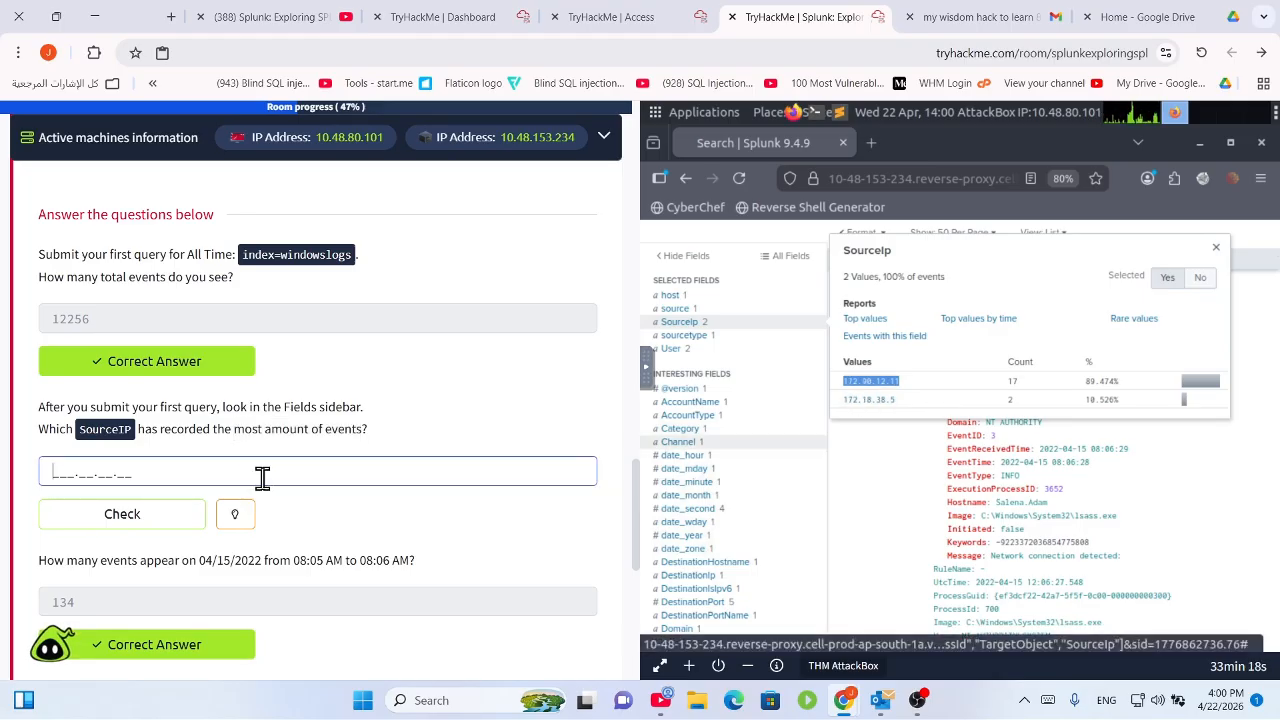
key(ctrl+v)
key(Return)
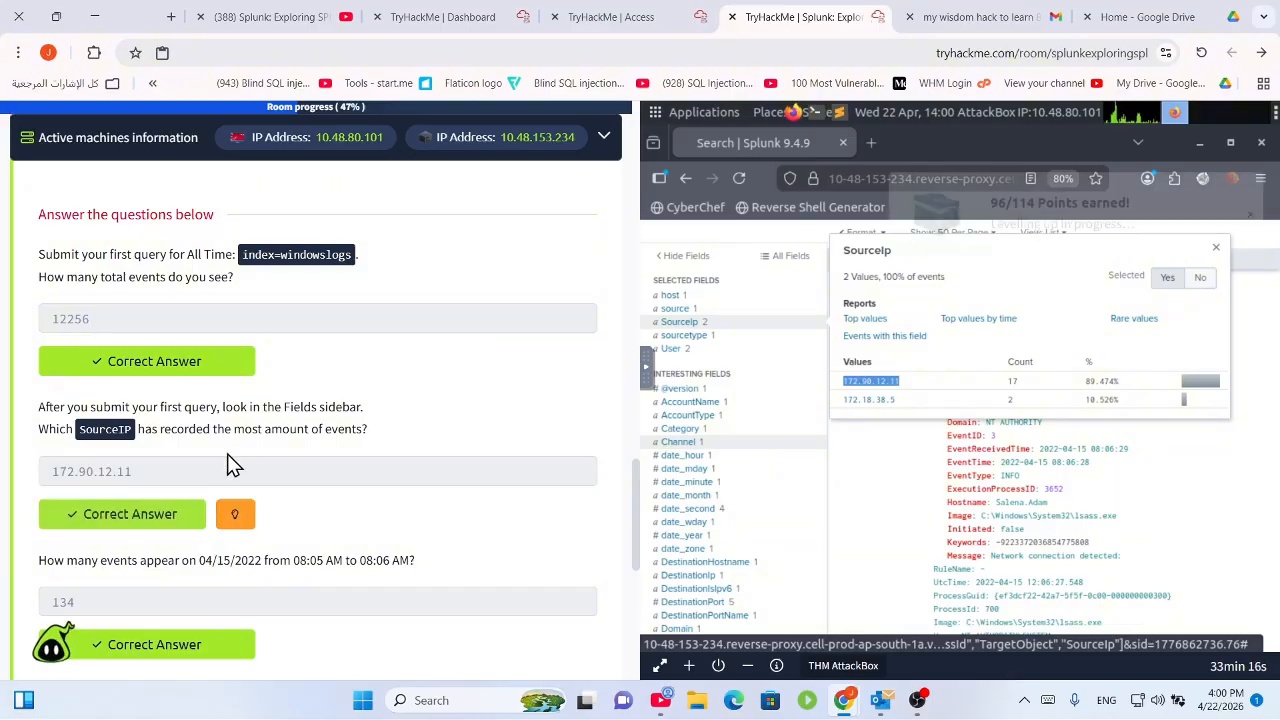
scroll(443, 352, up, 15)
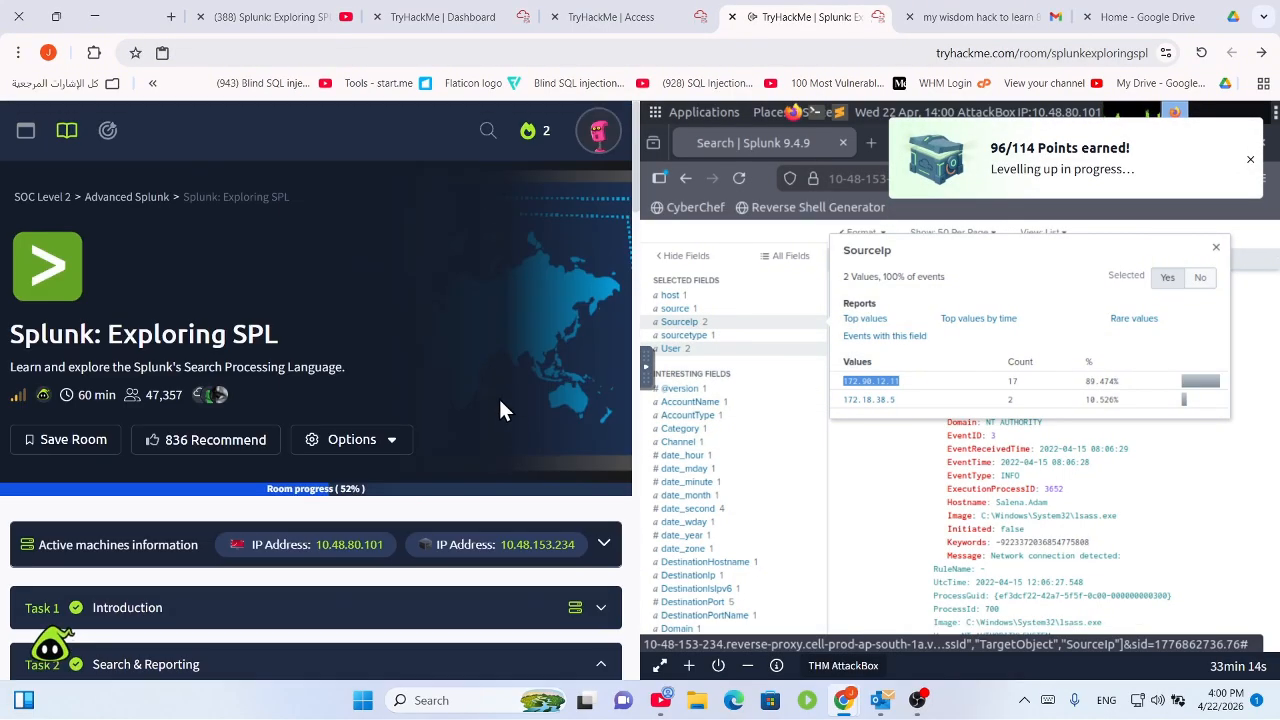
scroll(480, 393, down, 2)
click(424, 339)
scroll(140, 352, down, 2)
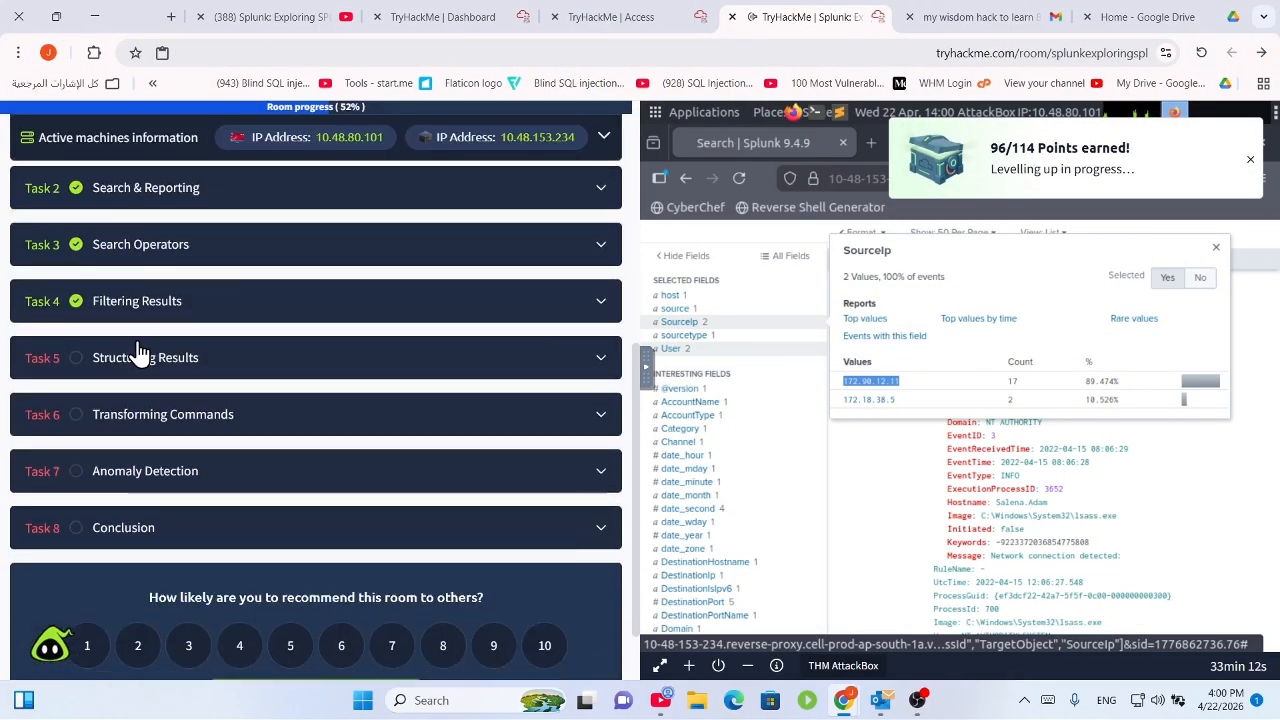
Expand Task 5, Structuring Results, and read its SPL introduction.
click(164, 286)
scroll(330, 378, down, 1)
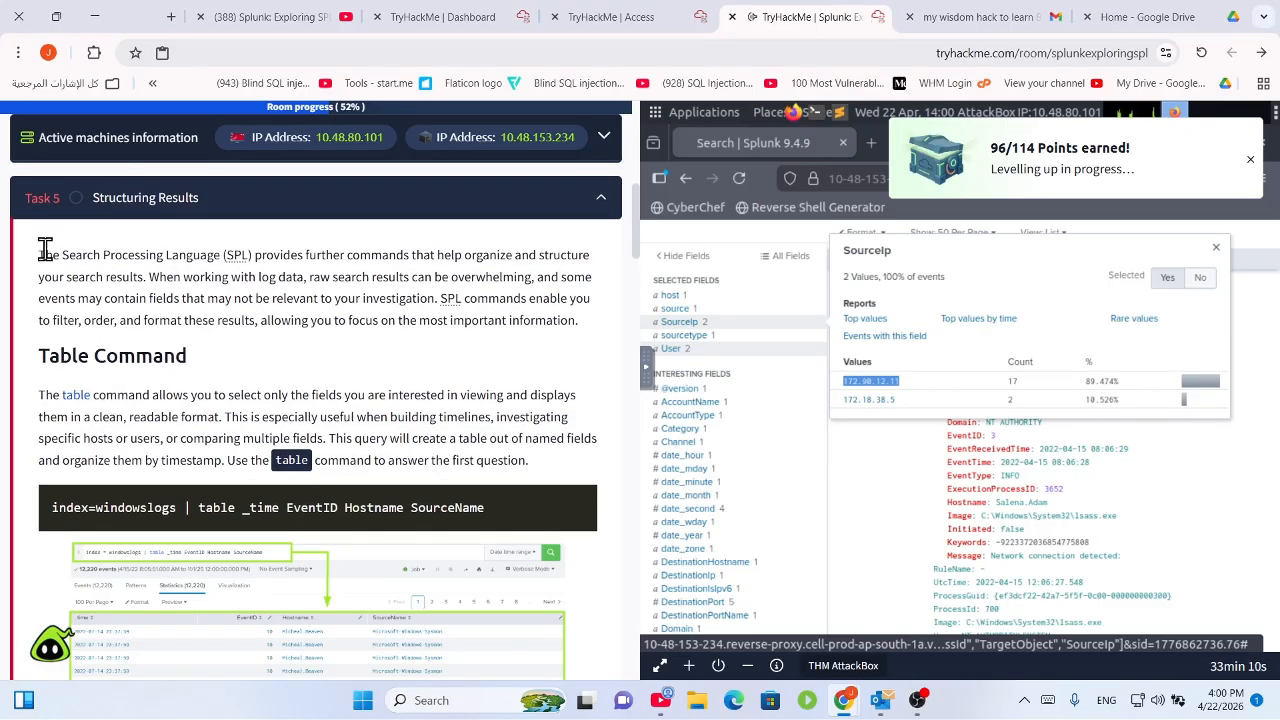
drag(40, 254, 380, 257)
click(373, 305)
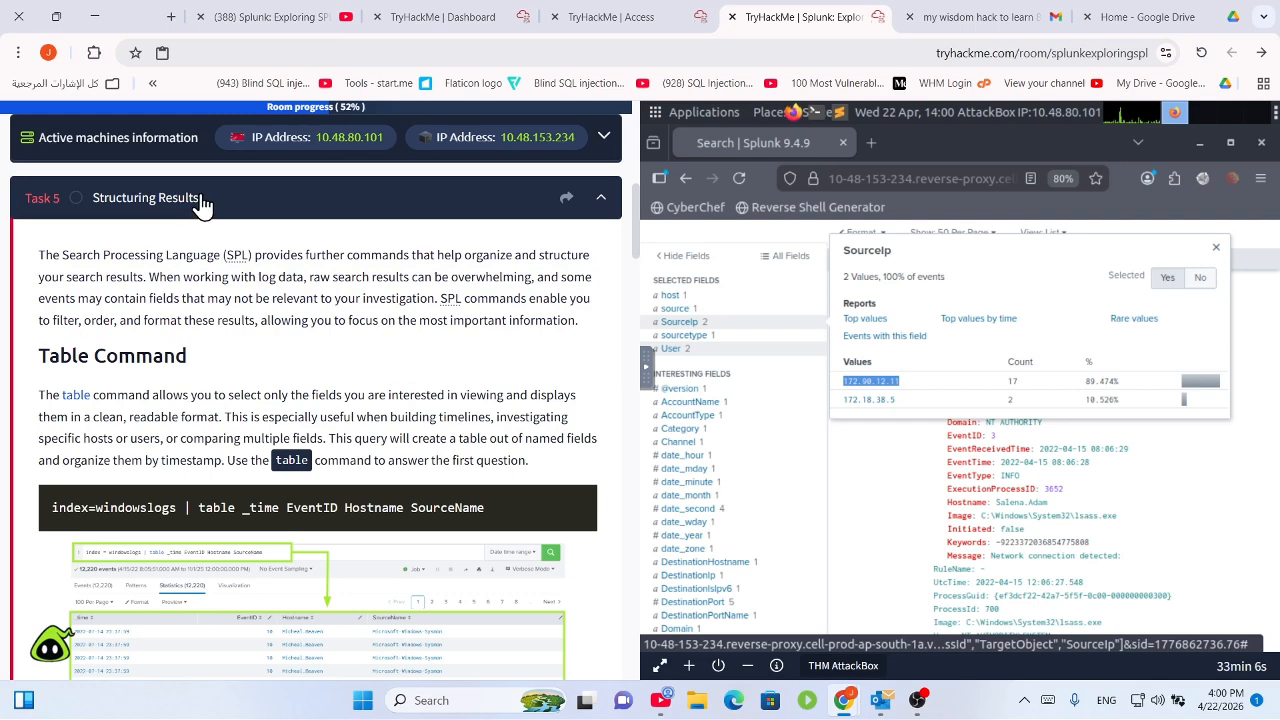
click(112, 198)
click(171, 285)
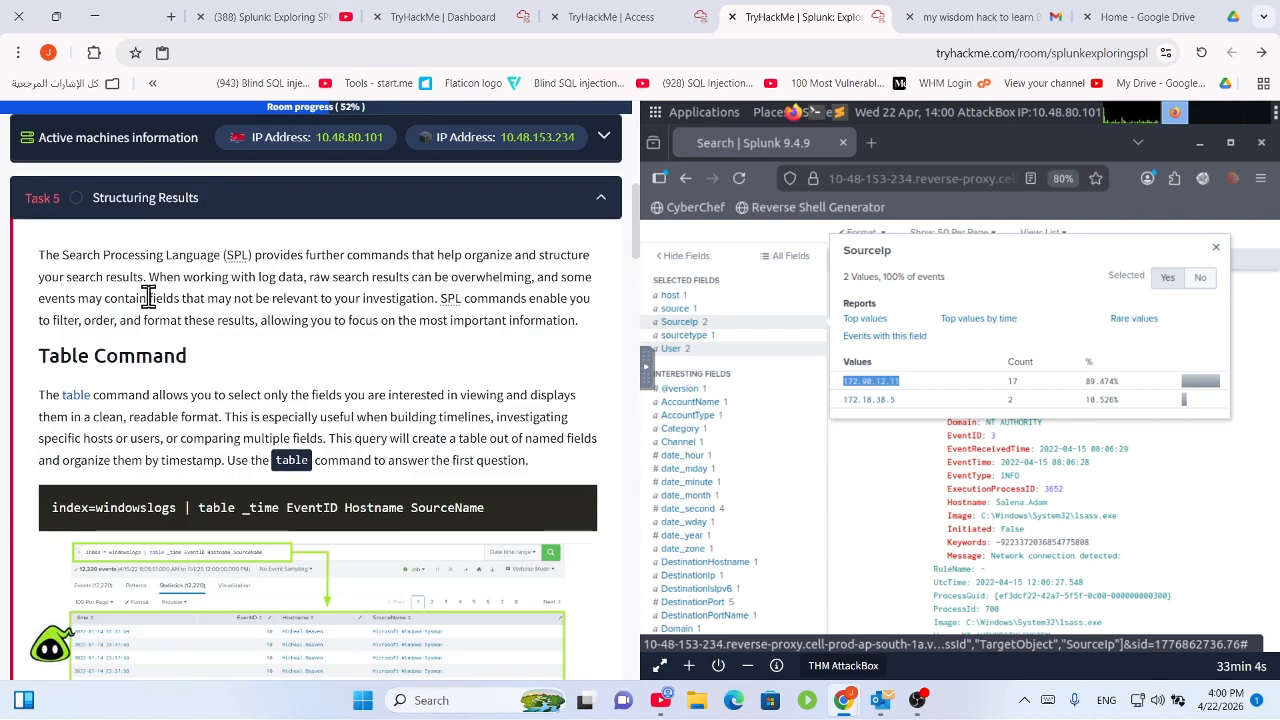
drag(39, 255, 572, 328)
Read the table command description and its example query.
scroll(210, 370, down, 2)
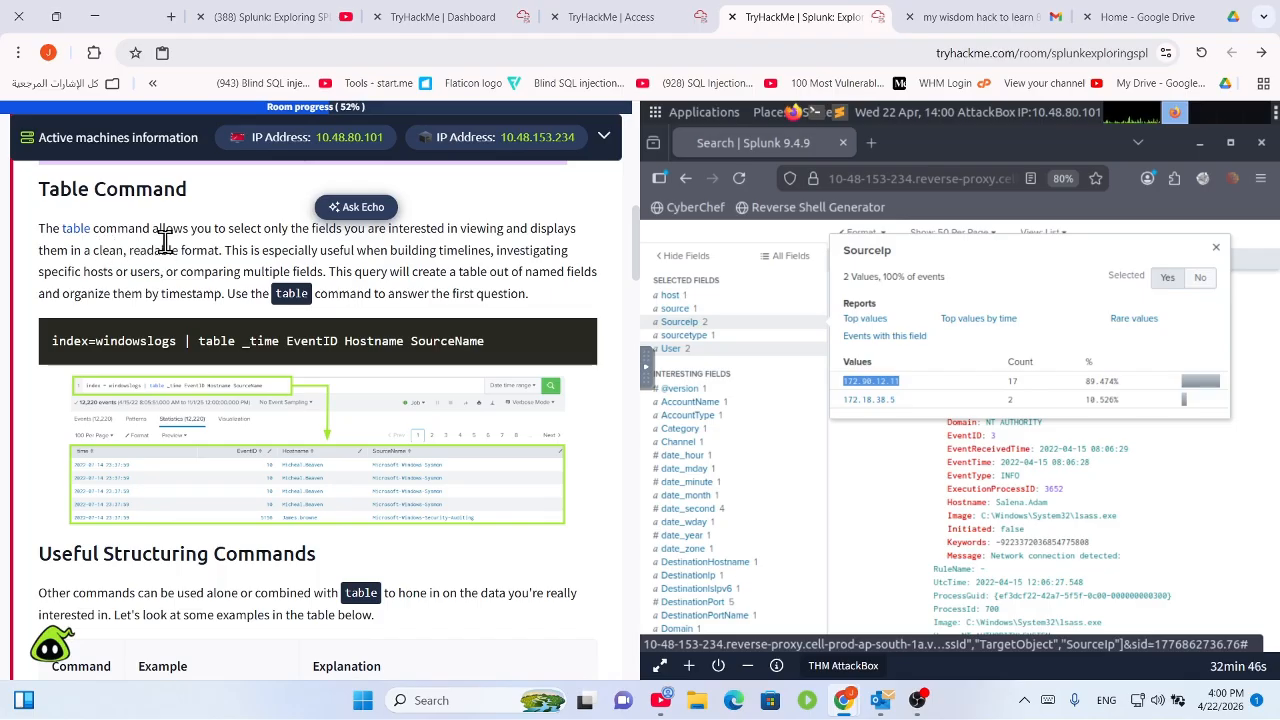
drag(229, 229, 563, 300)
scroll(486, 370, down, 2)
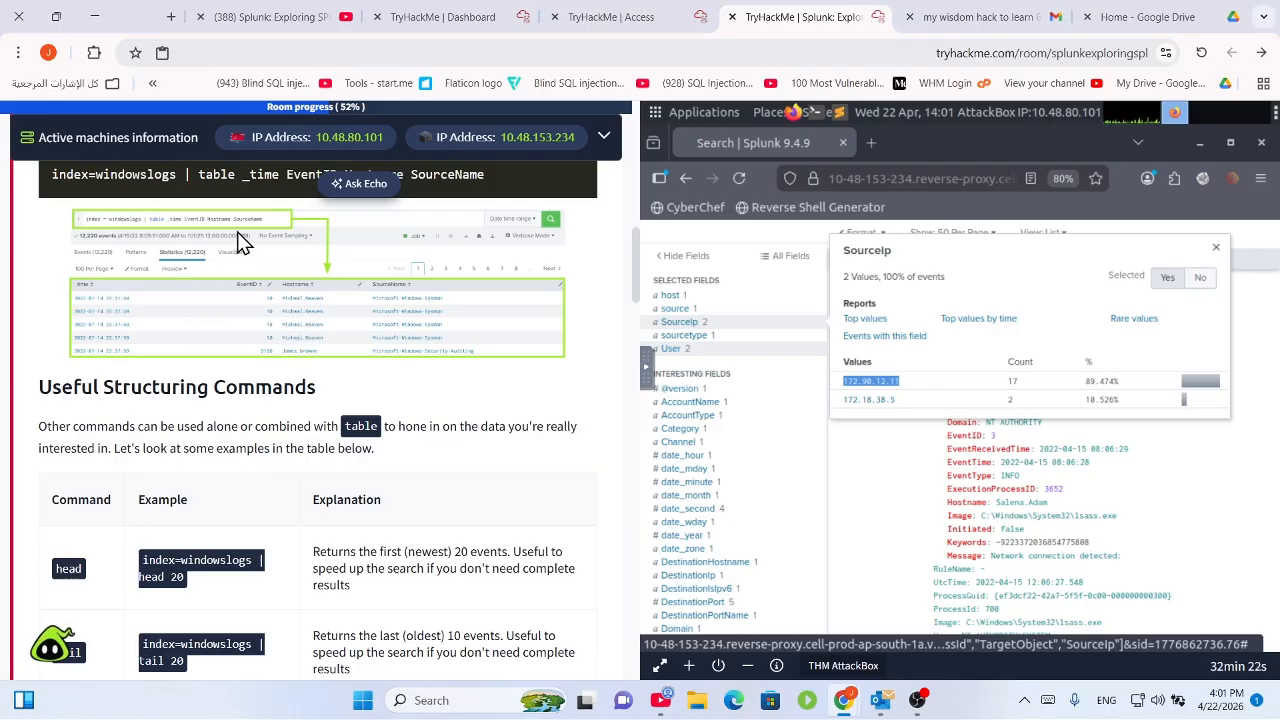
scroll(240, 222, up, 2)
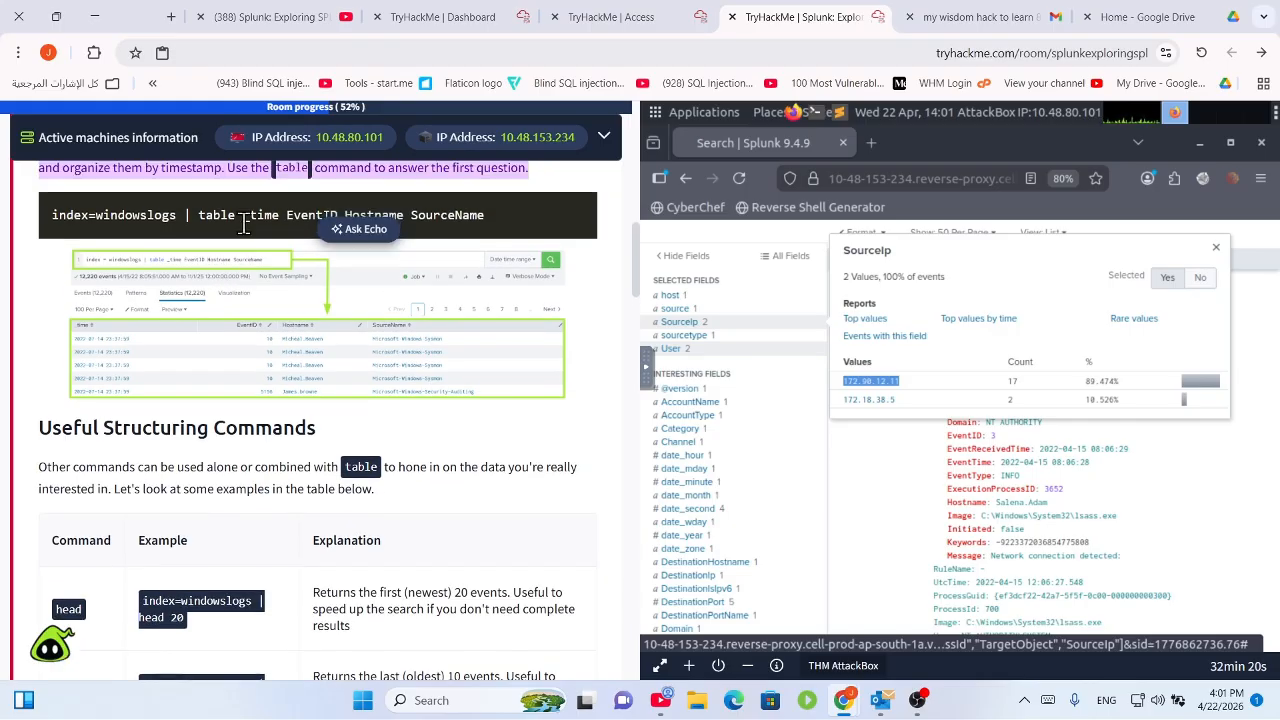
drag(256, 258, 499, 261)
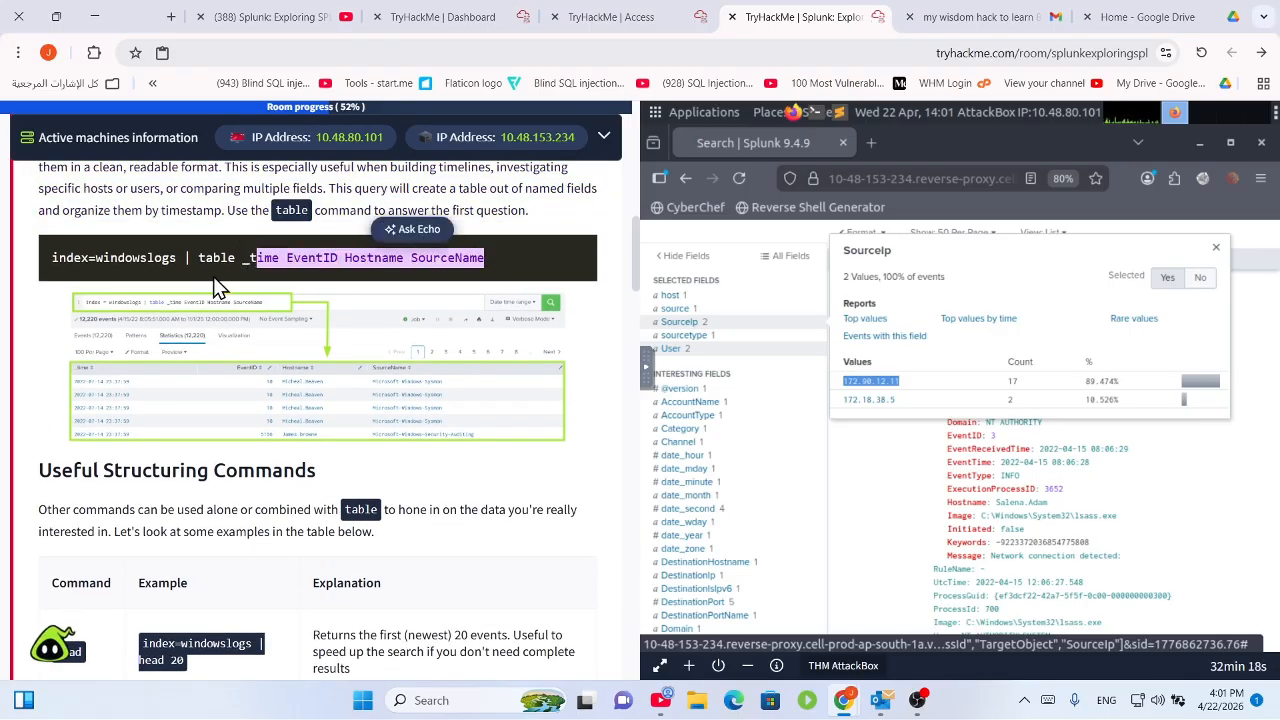
drag(220, 257, 198, 262)
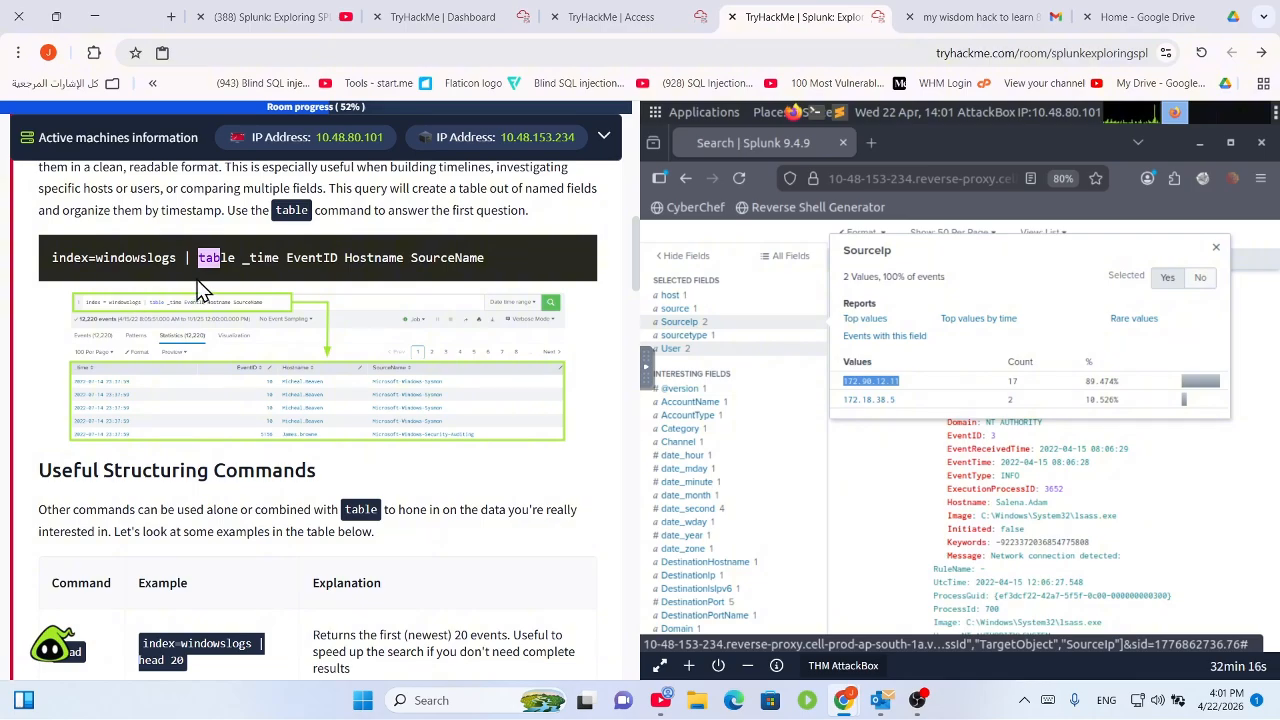
scroll(143, 408, down, 5)
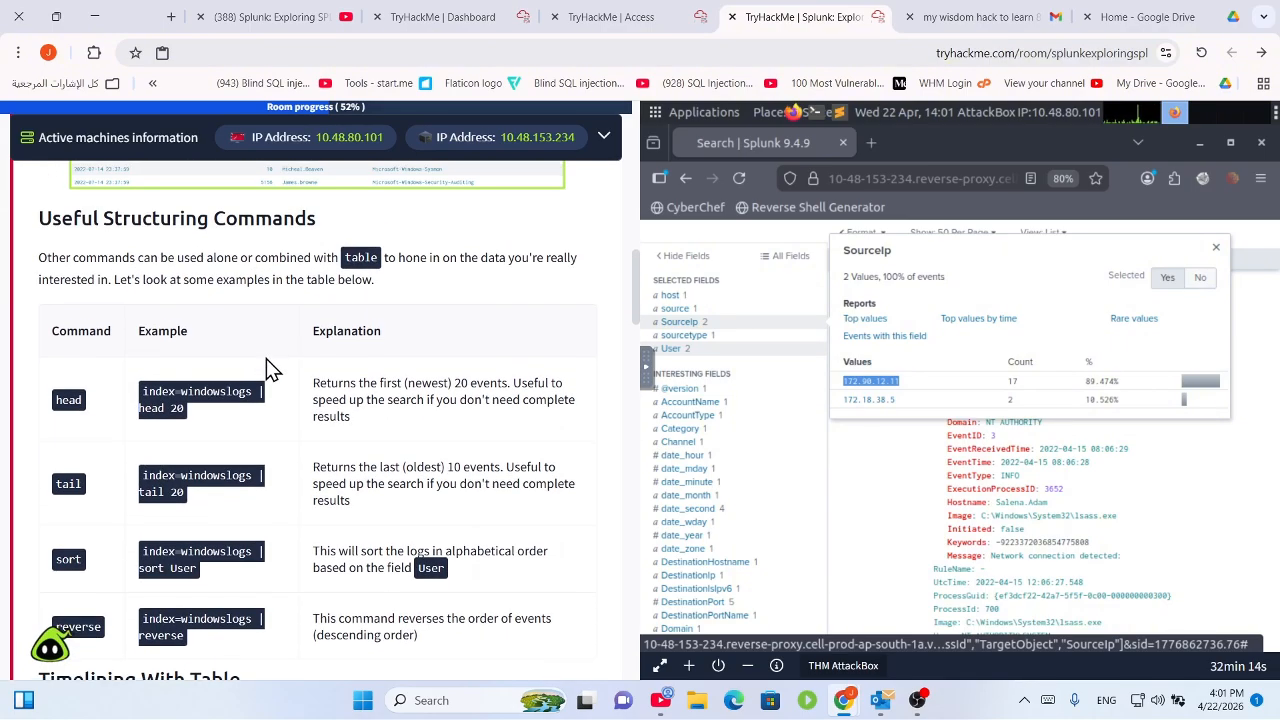
Study the head and tail rows of the structuring commands table.
drag(148, 259, 566, 251)
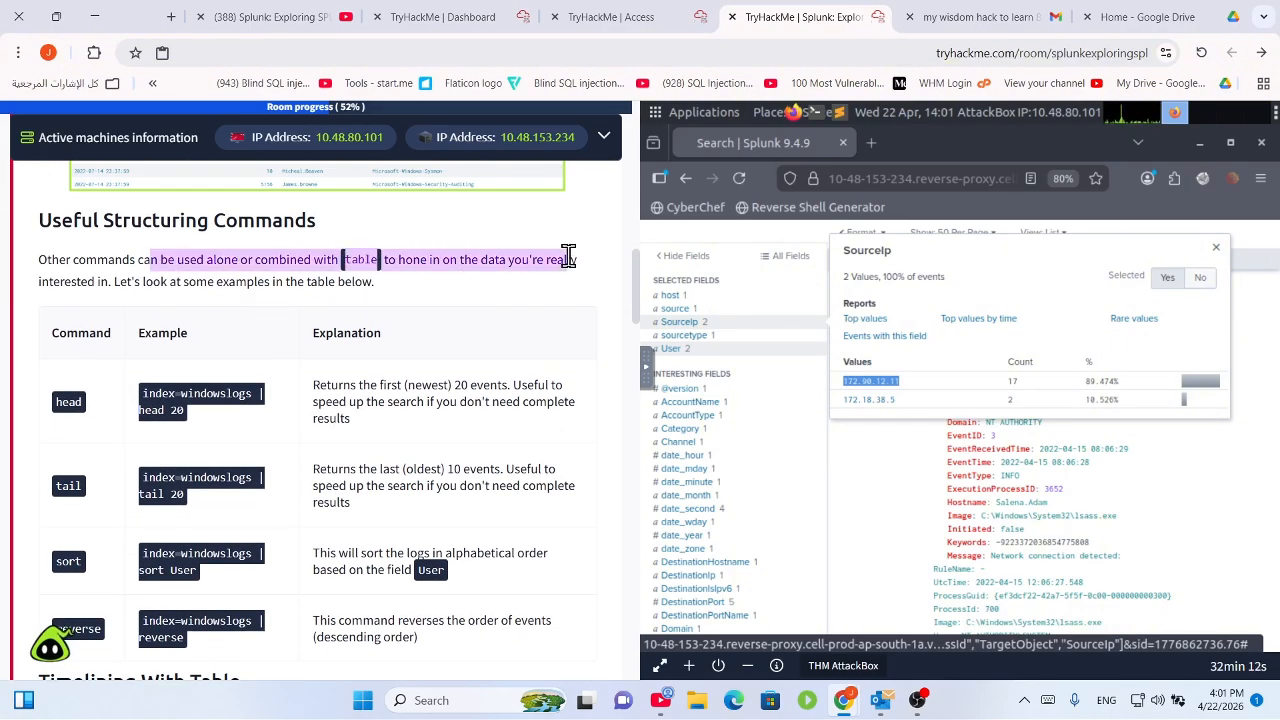
click(323, 349)
scroll(300, 345, down, 1)
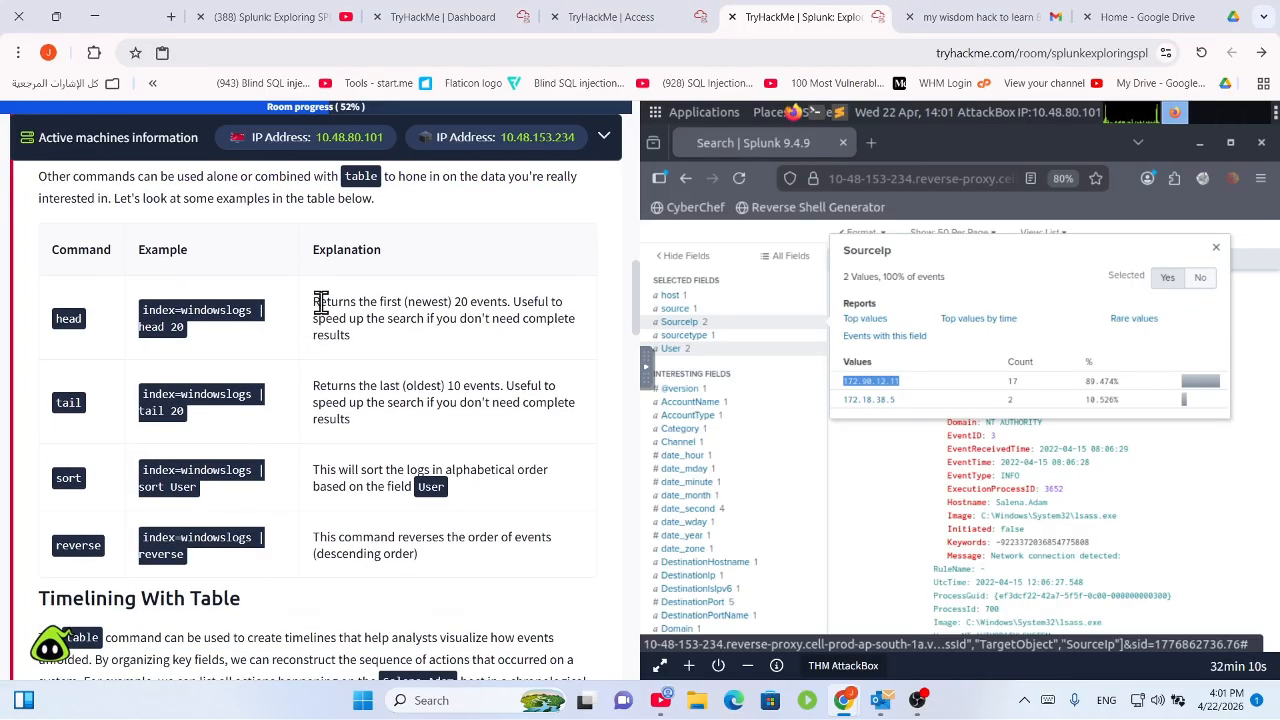
drag(314, 302, 134, 313)
click(494, 319)
click(515, 341)
click(216, 330)
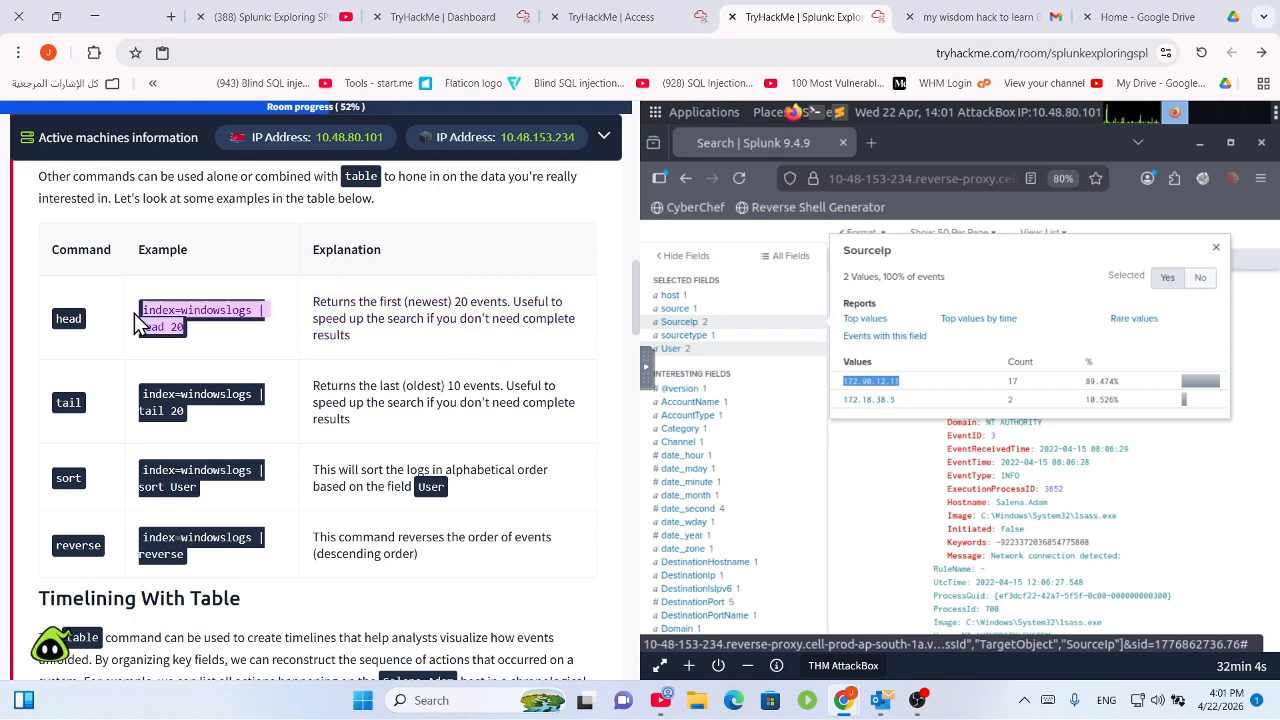
drag(314, 390, 491, 402)
drag(324, 388, 553, 422)
Study the sort and reverse examples and the Timelining With Table paragraph.
scroll(438, 408, down, 2)
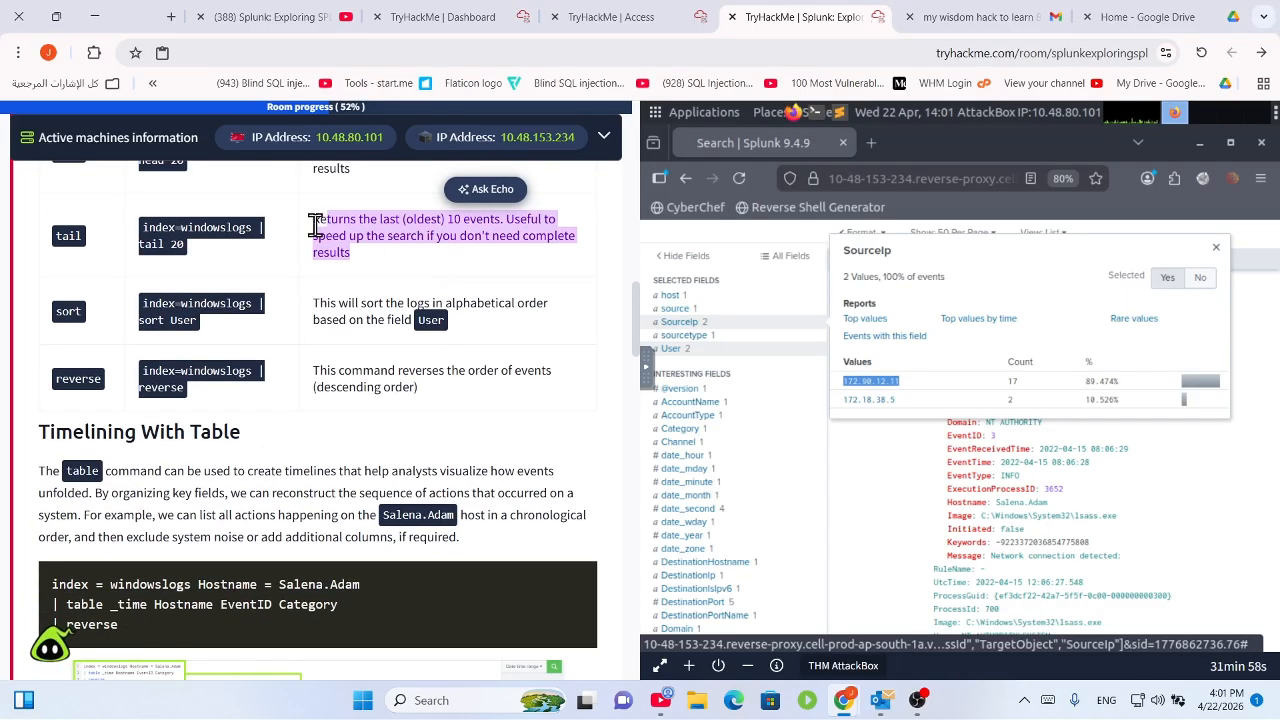
drag(136, 318, 527, 350)
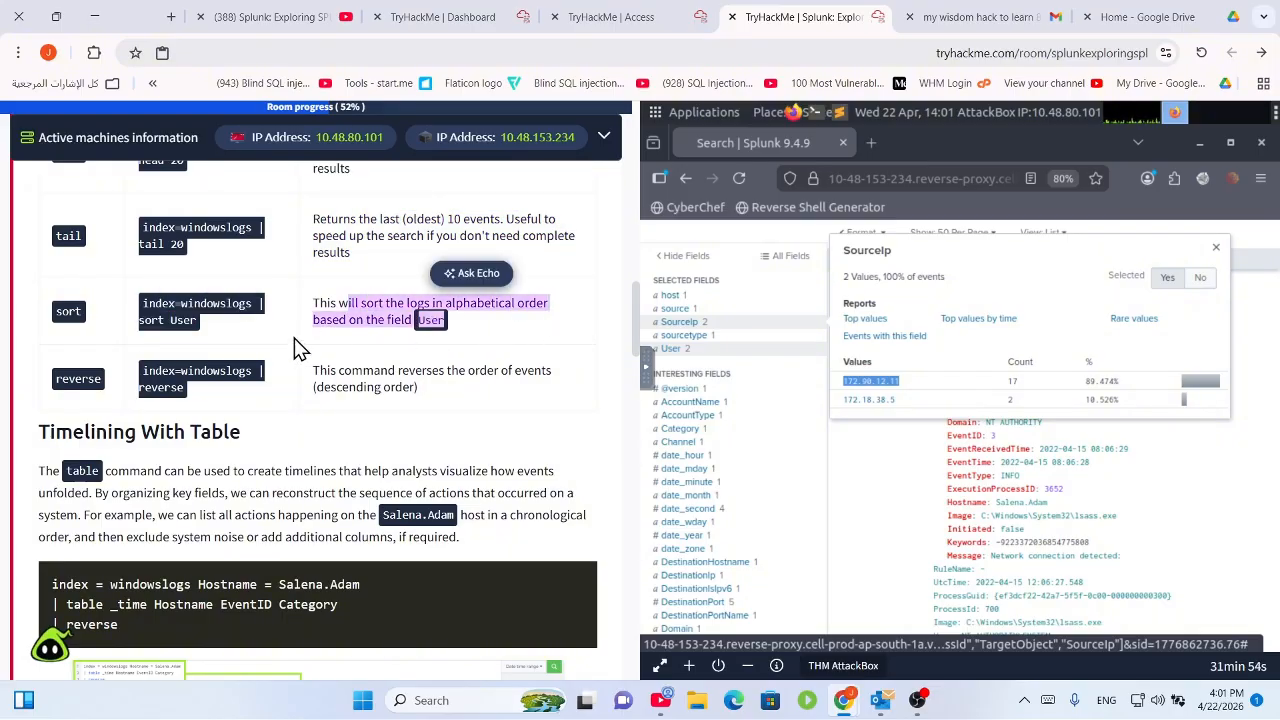
scroll(387, 372, down, 1)
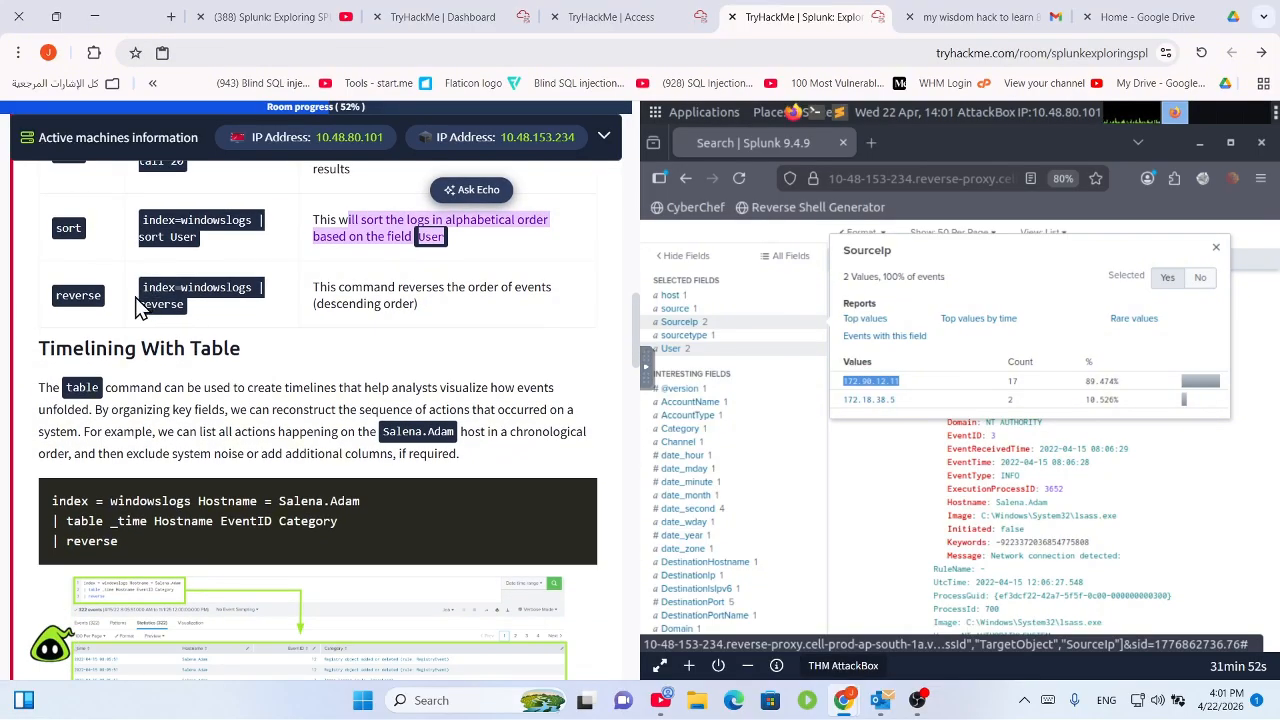
drag(137, 300, 543, 334)
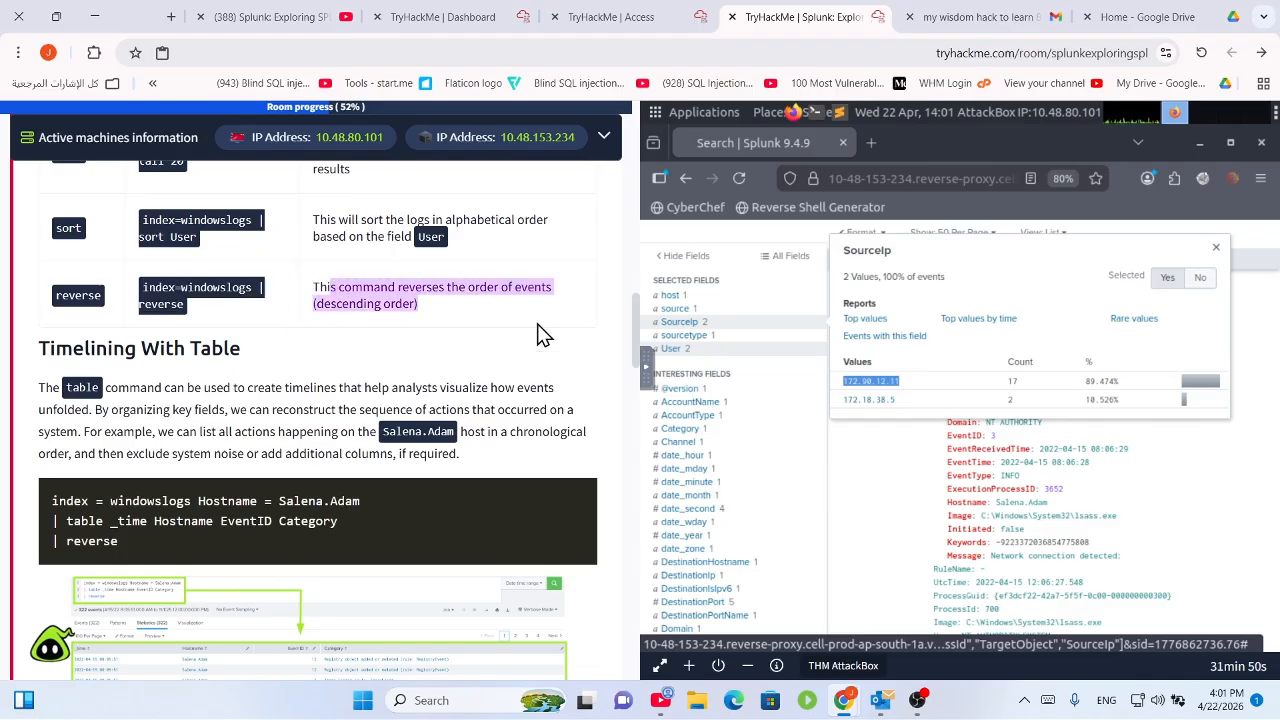
scroll(271, 369, down, 1)
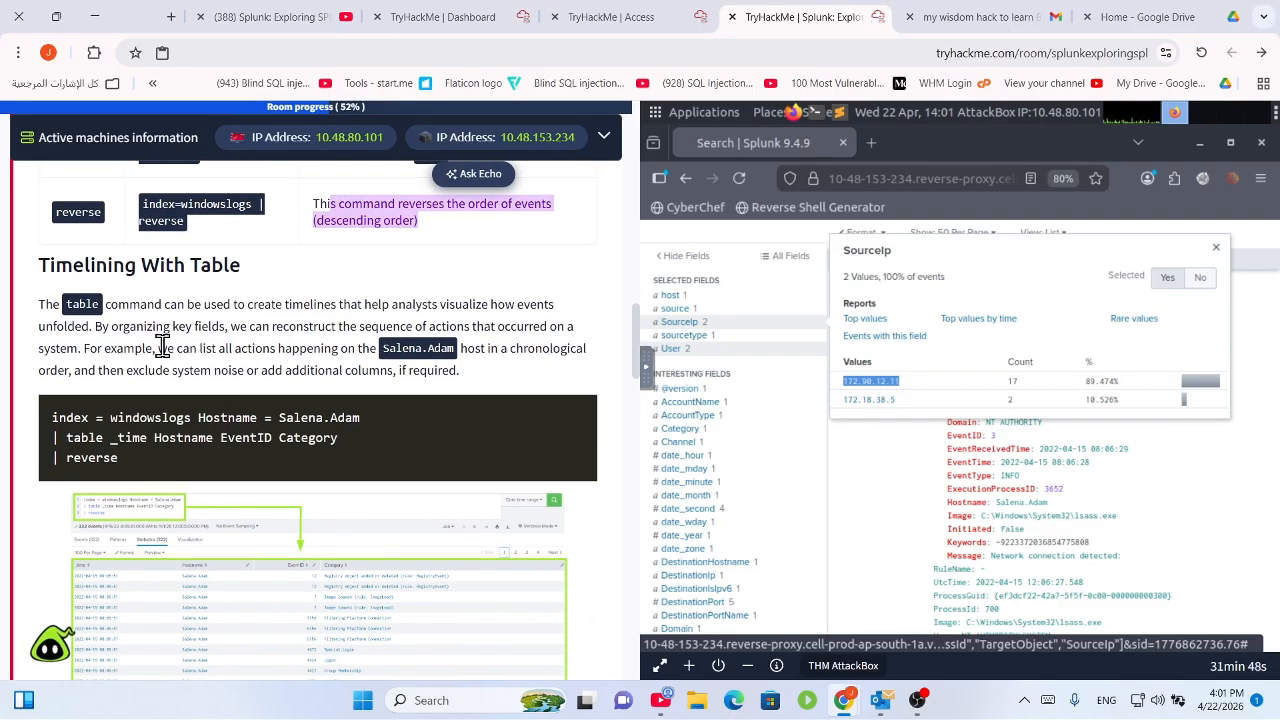
scroll(160, 346, down, 1)
drag(62, 221, 520, 288)
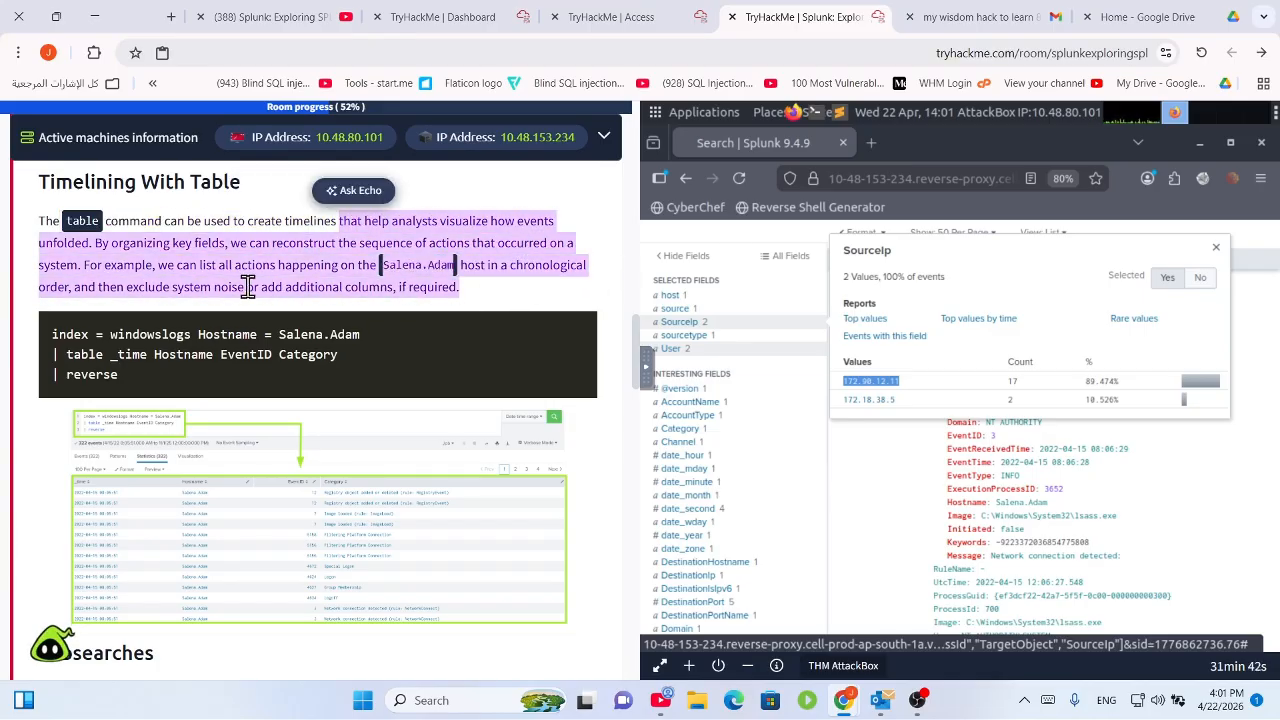
click(213, 276)
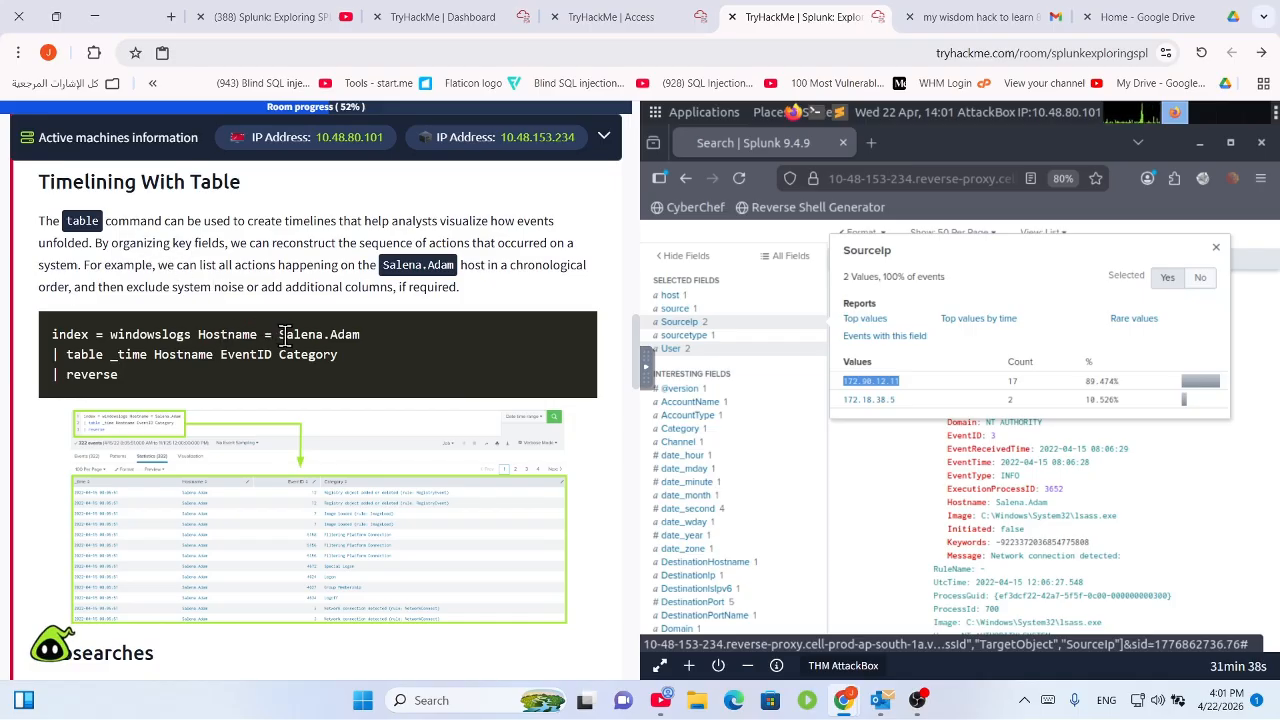
scroll(249, 368, down, 2)
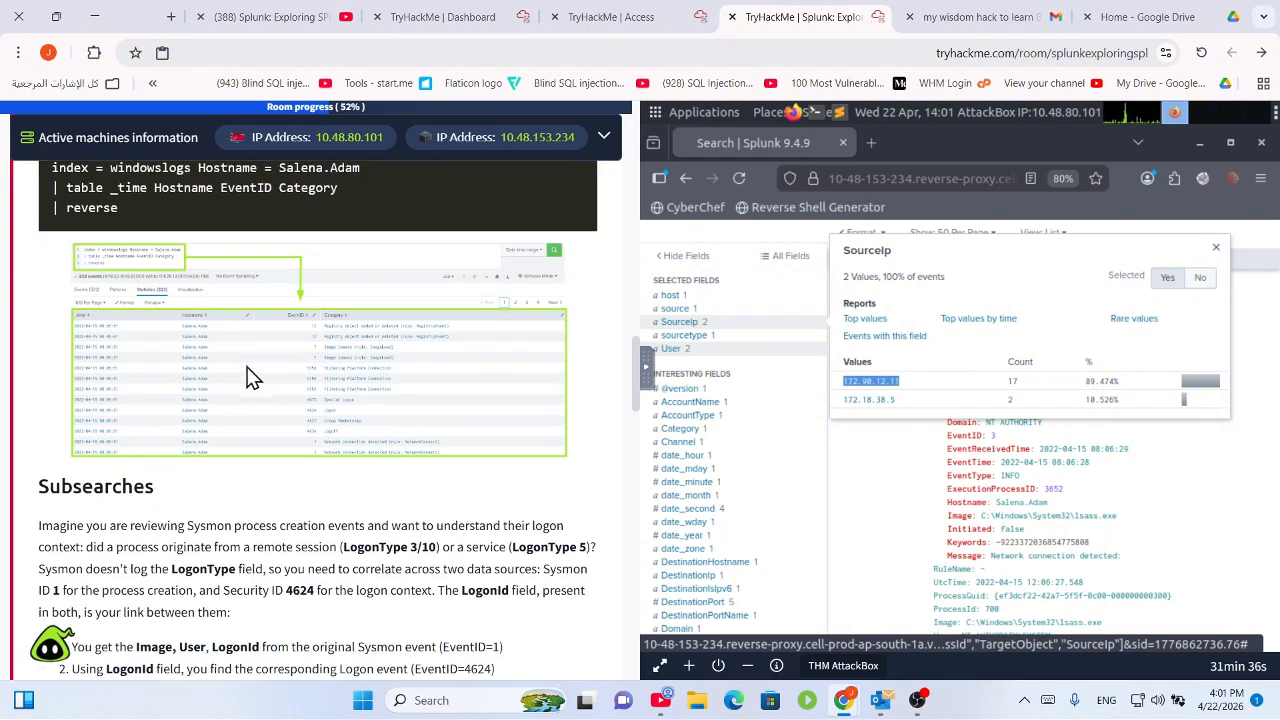
scroll(283, 342, up, 1)
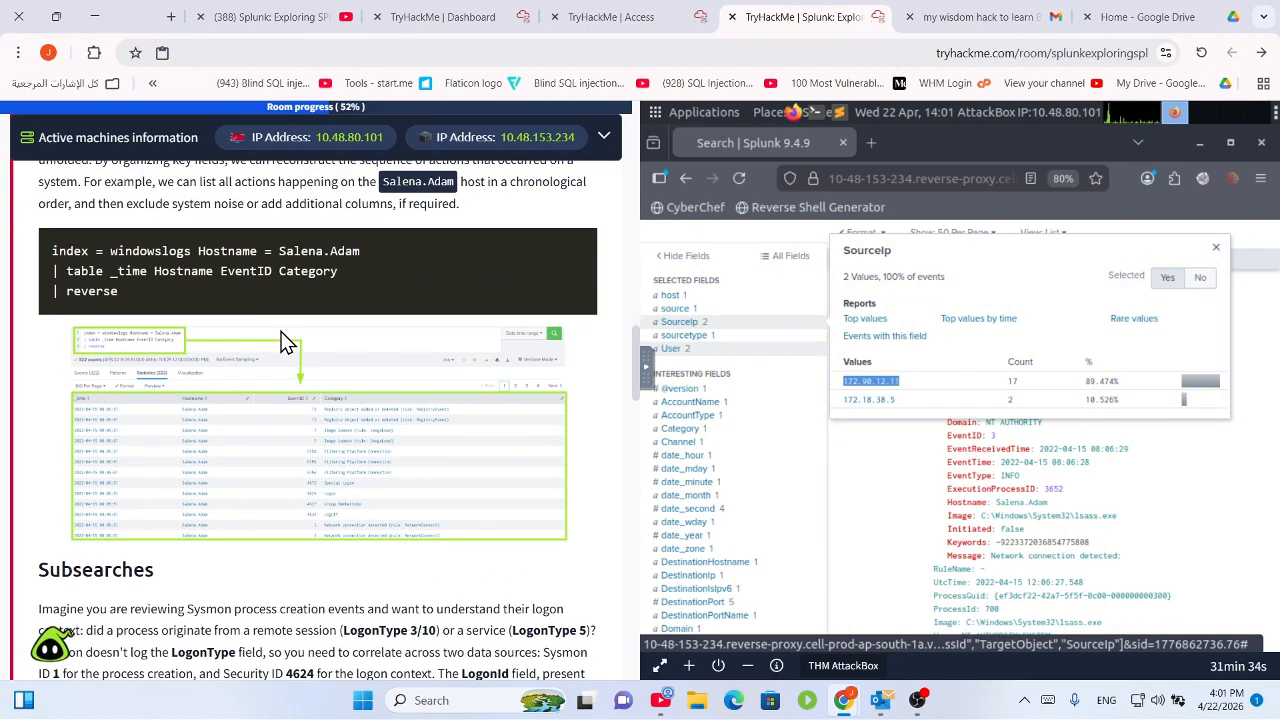
scroll(283, 337, down, 4)
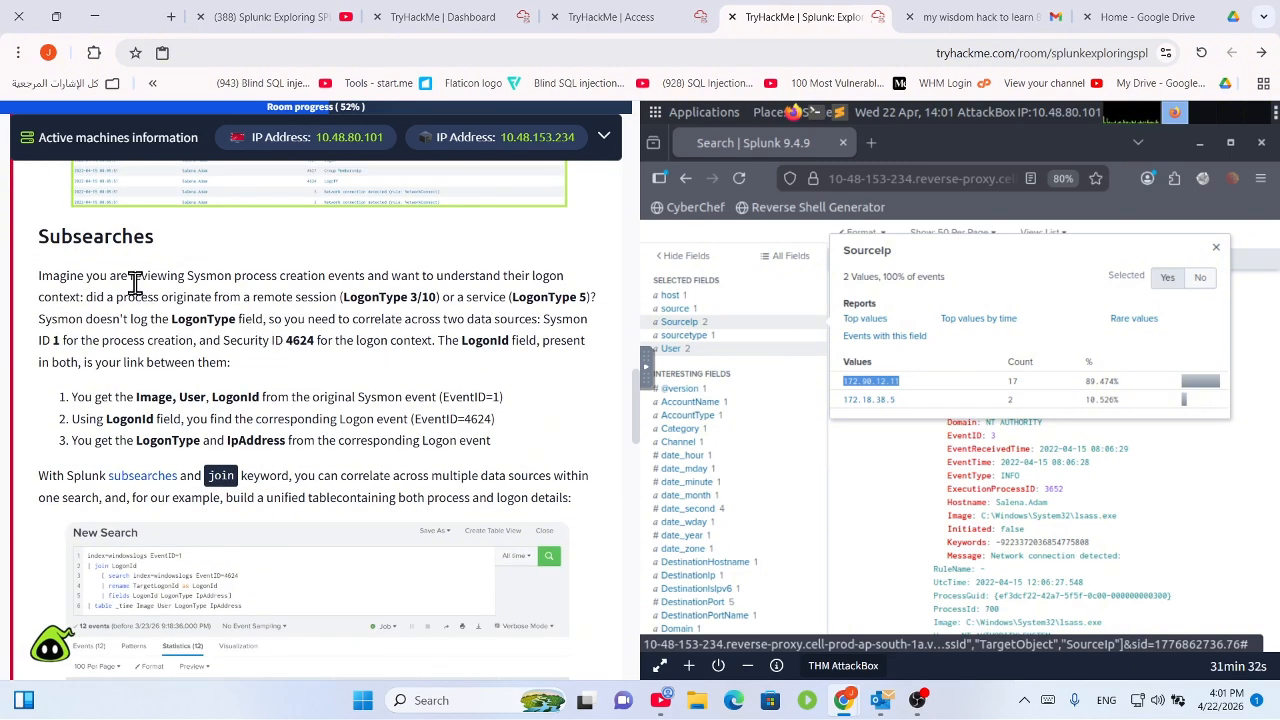
drag(41, 276, 541, 293)
scroll(543, 320, down, 2)
scroll(537, 329, up, 2)
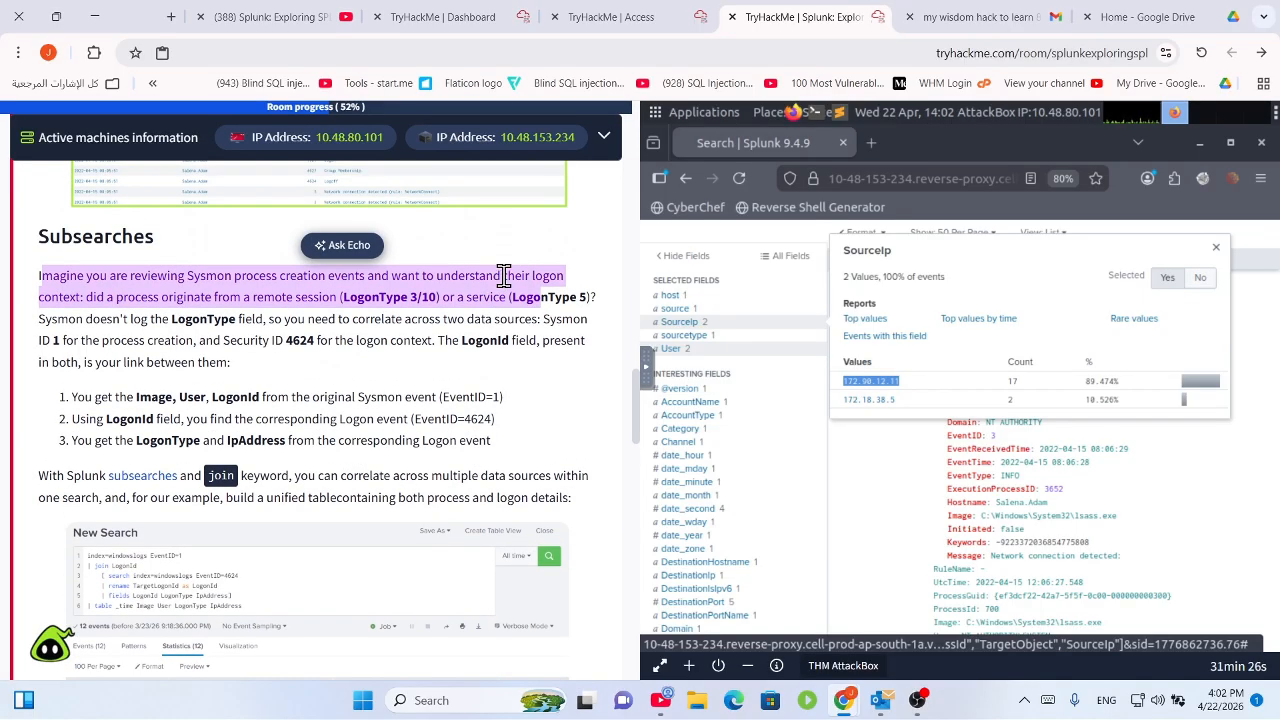
scroll(530, 306, down, 10)
scroll(528, 309, up, 7)
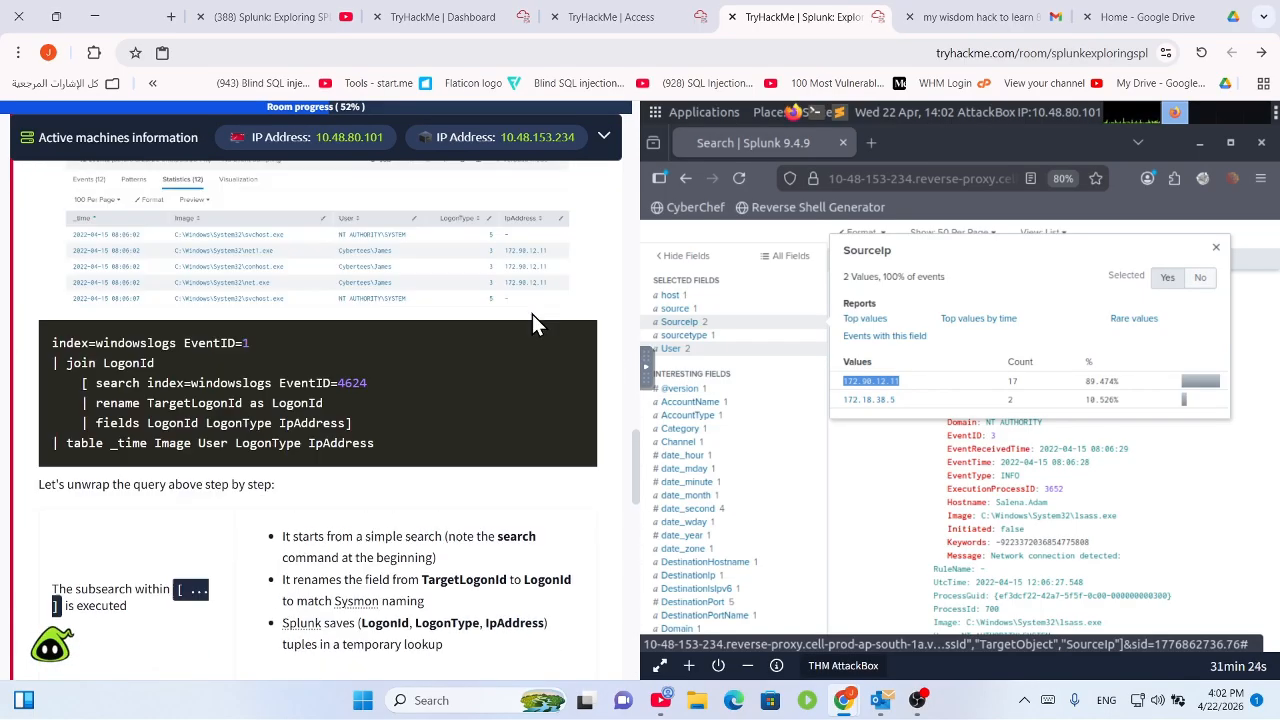
scroll(532, 314, up, 5)
click(557, 295)
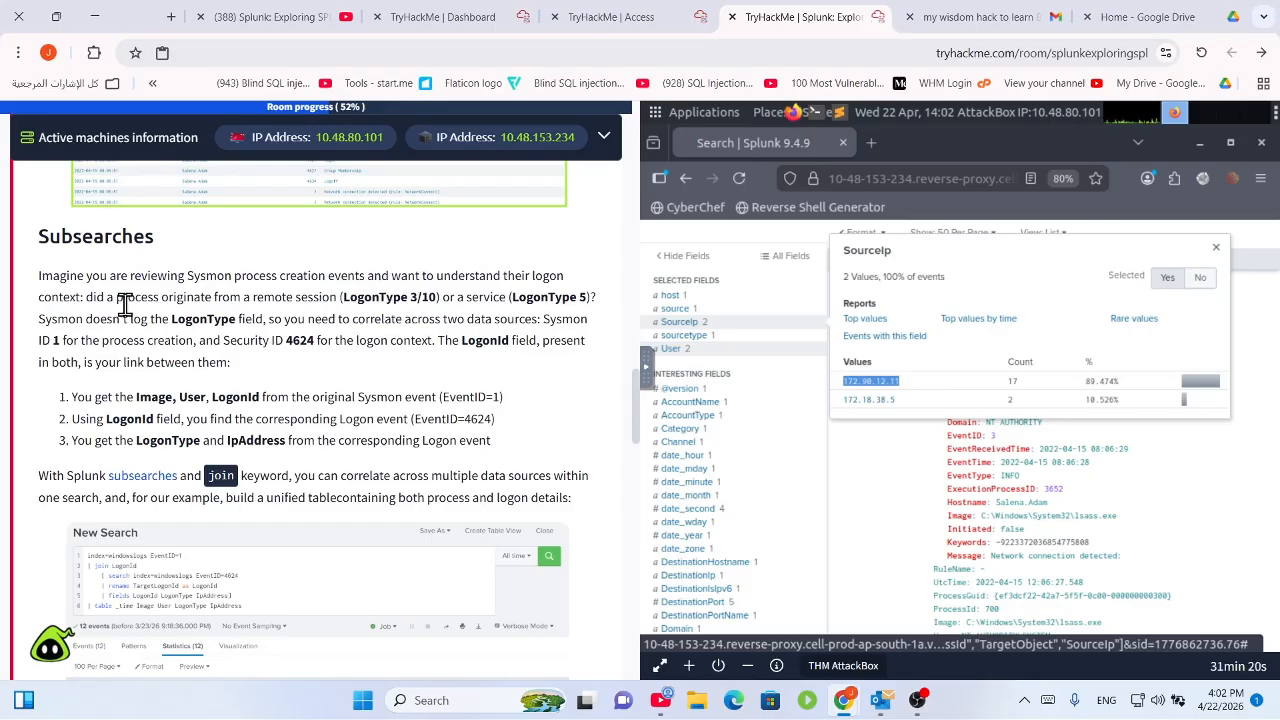
drag(89, 300, 600, 312)
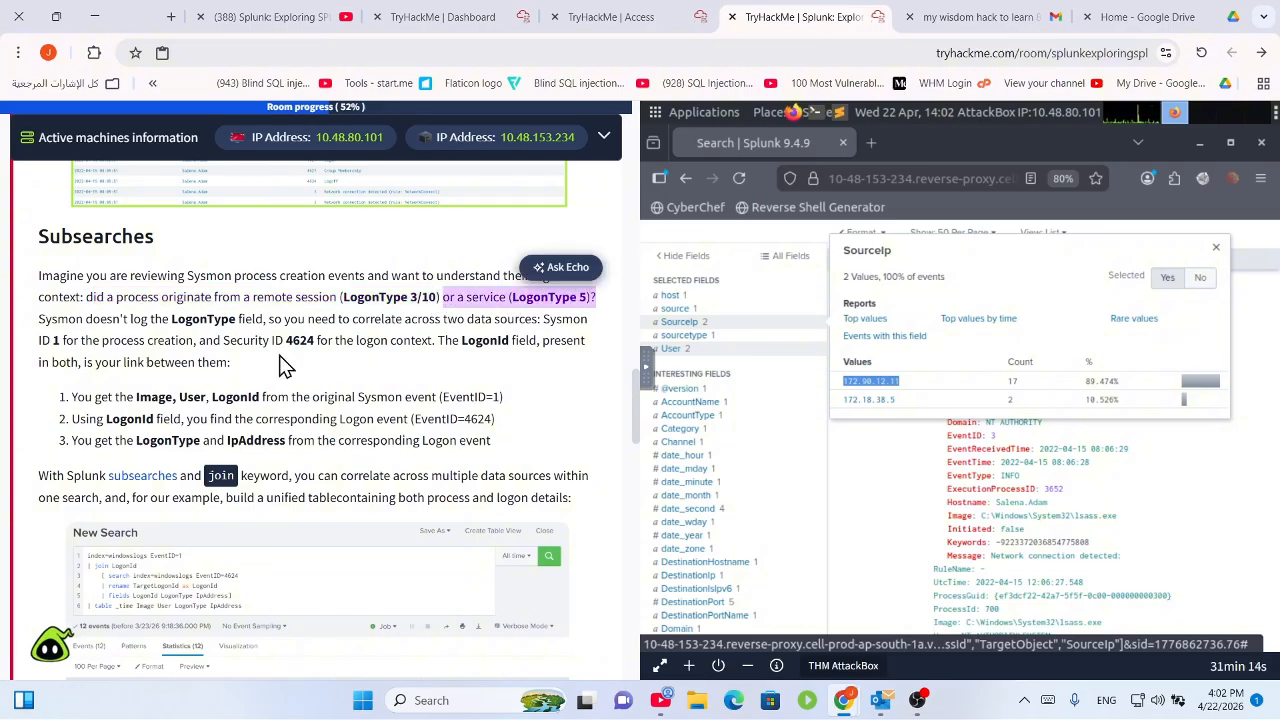
drag(94, 322, 503, 418)
click(436, 397)
scroll(318, 330, down, 3)
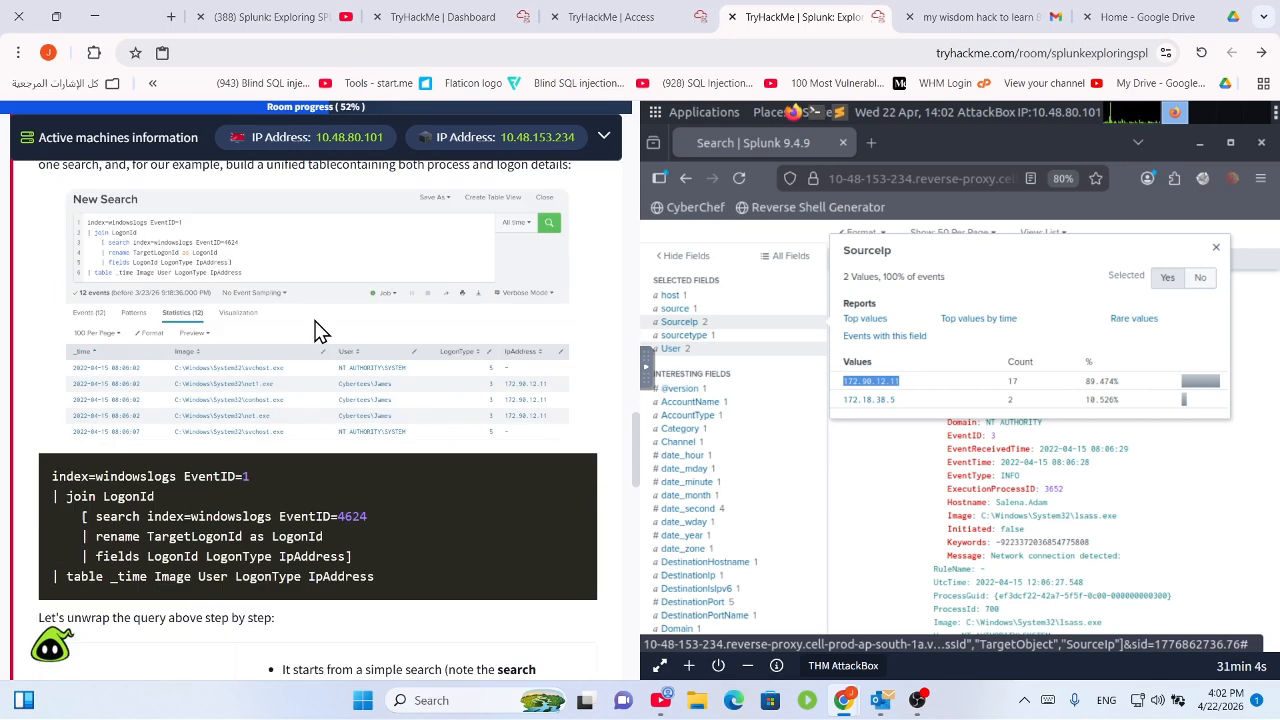
scroll(300, 320, up, 2)
drag(291, 230, 516, 266)
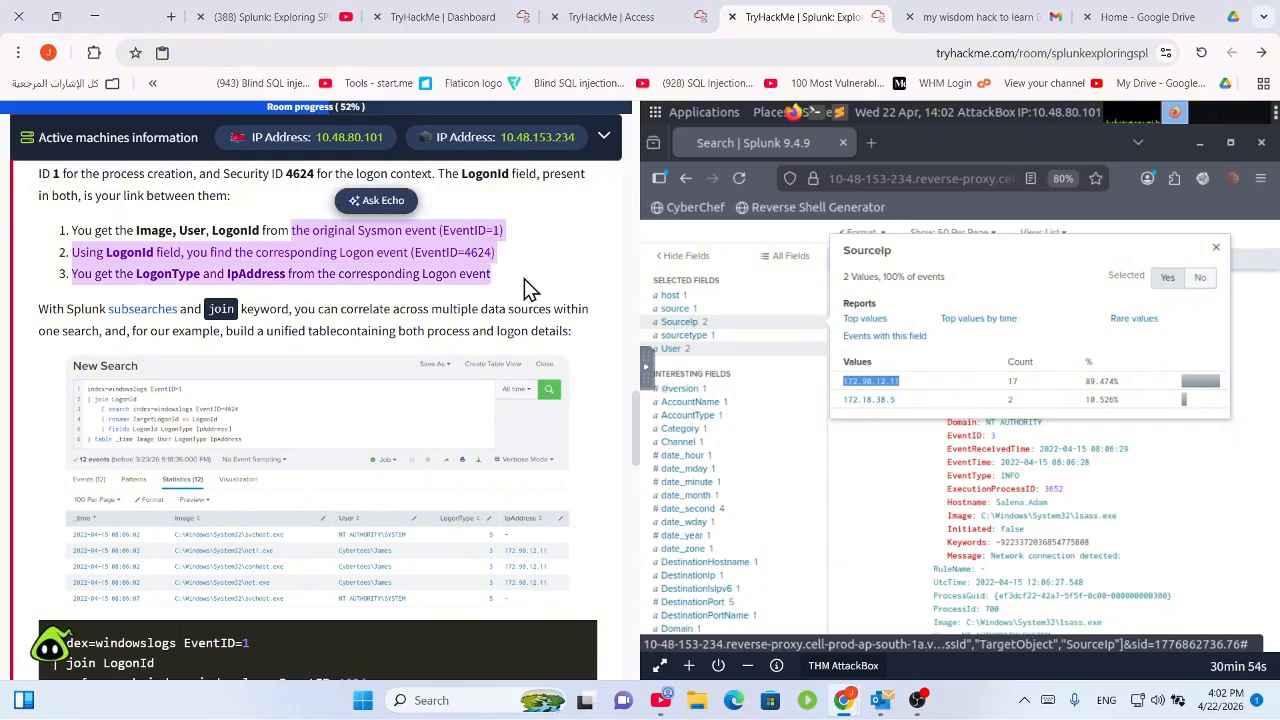
scroll(485, 316, down, 3)
scroll(476, 310, up, 2)
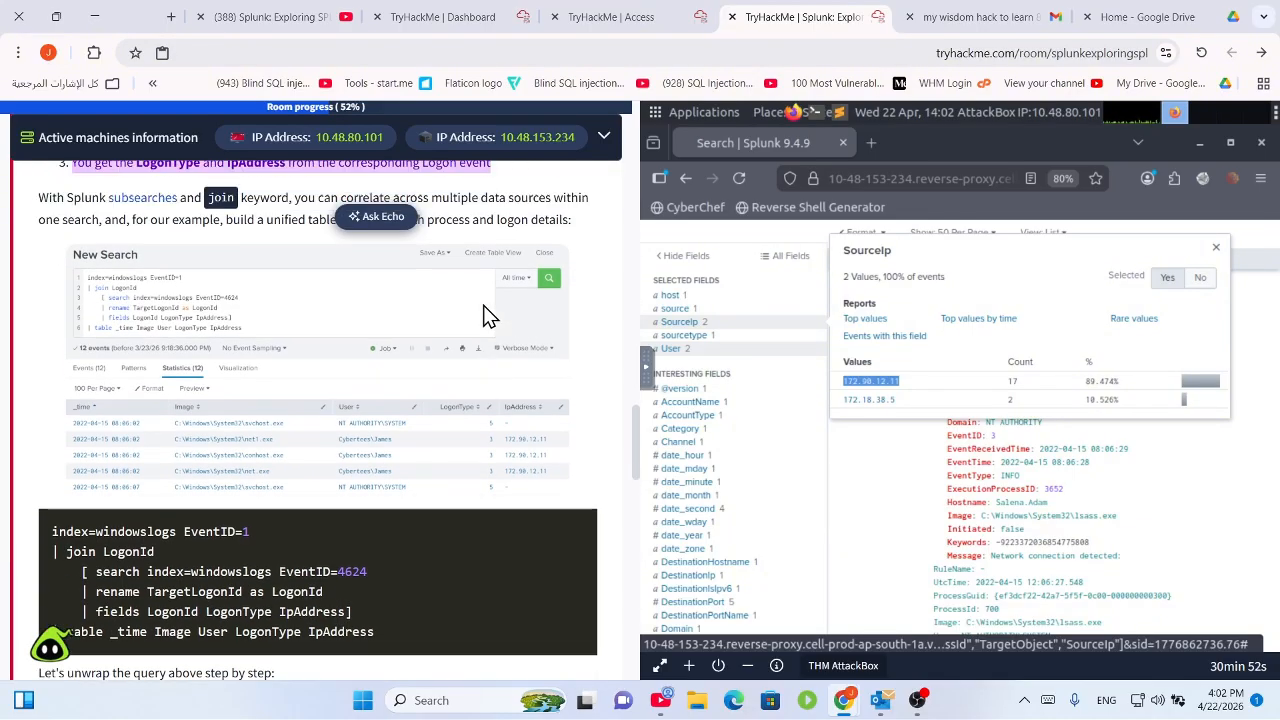
drag(206, 226, 472, 226)
click(340, 247)
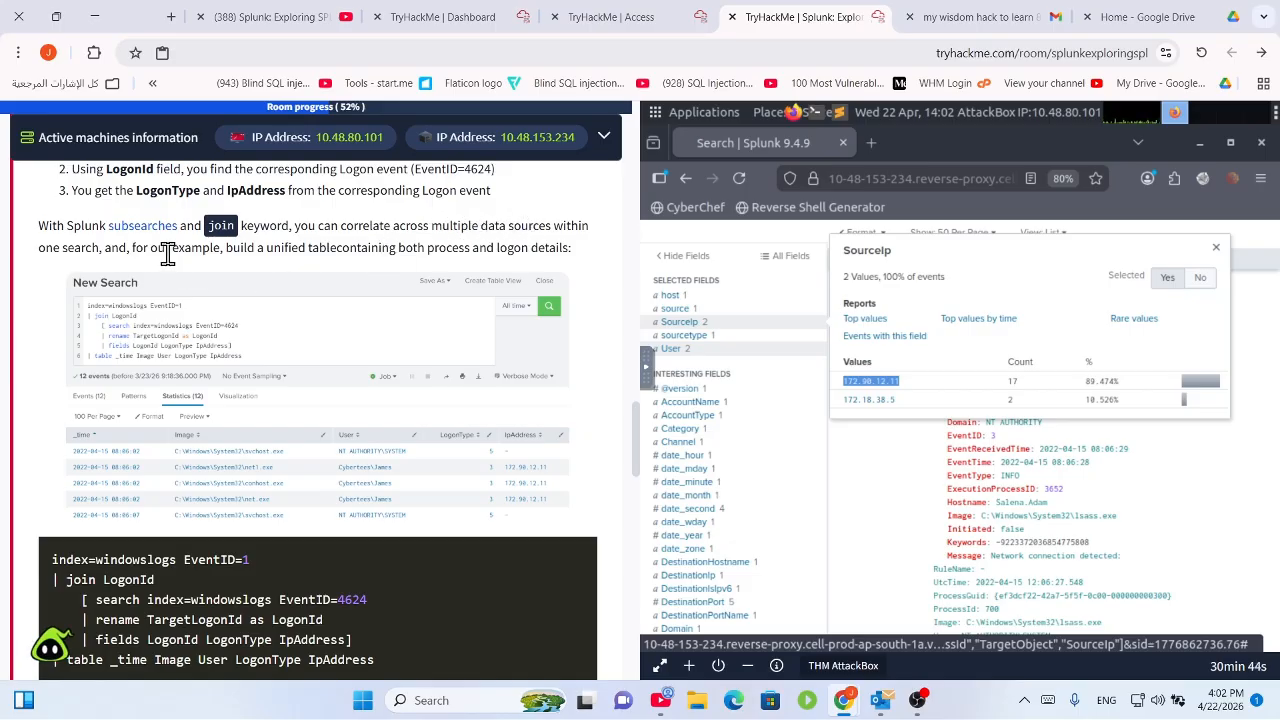
drag(151, 251, 486, 251)
click(482, 252)
Study the join query's subsearch and rename lines, then scroll to the Task 5 questions.
scroll(462, 263, down, 2)
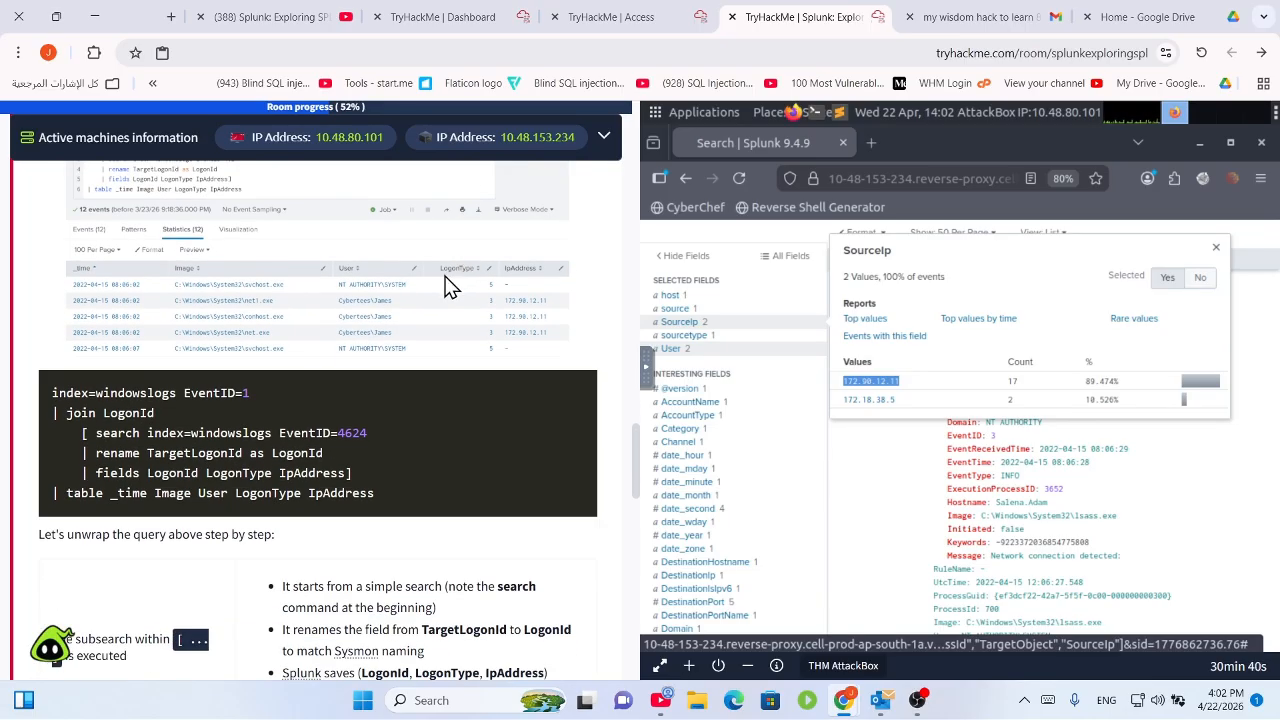
scroll(425, 285, down, 2)
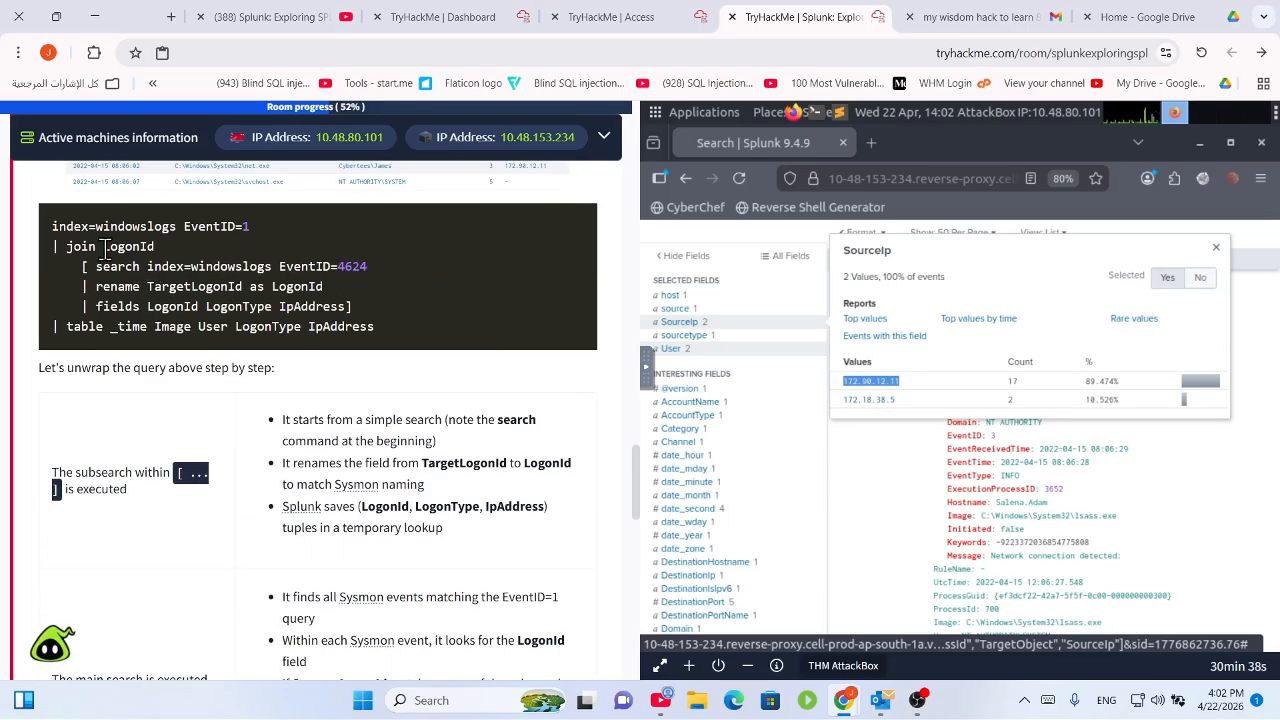
drag(96, 247, 148, 248)
click(180, 251)
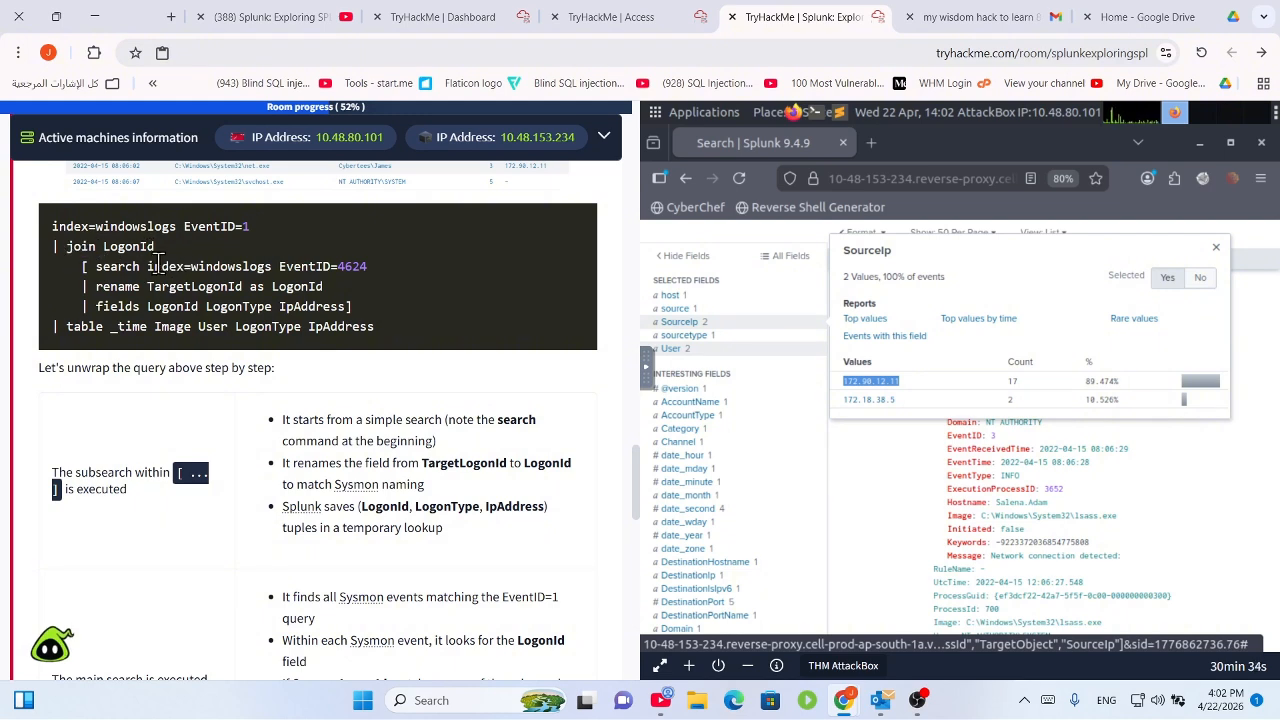
drag(100, 266, 352, 264)
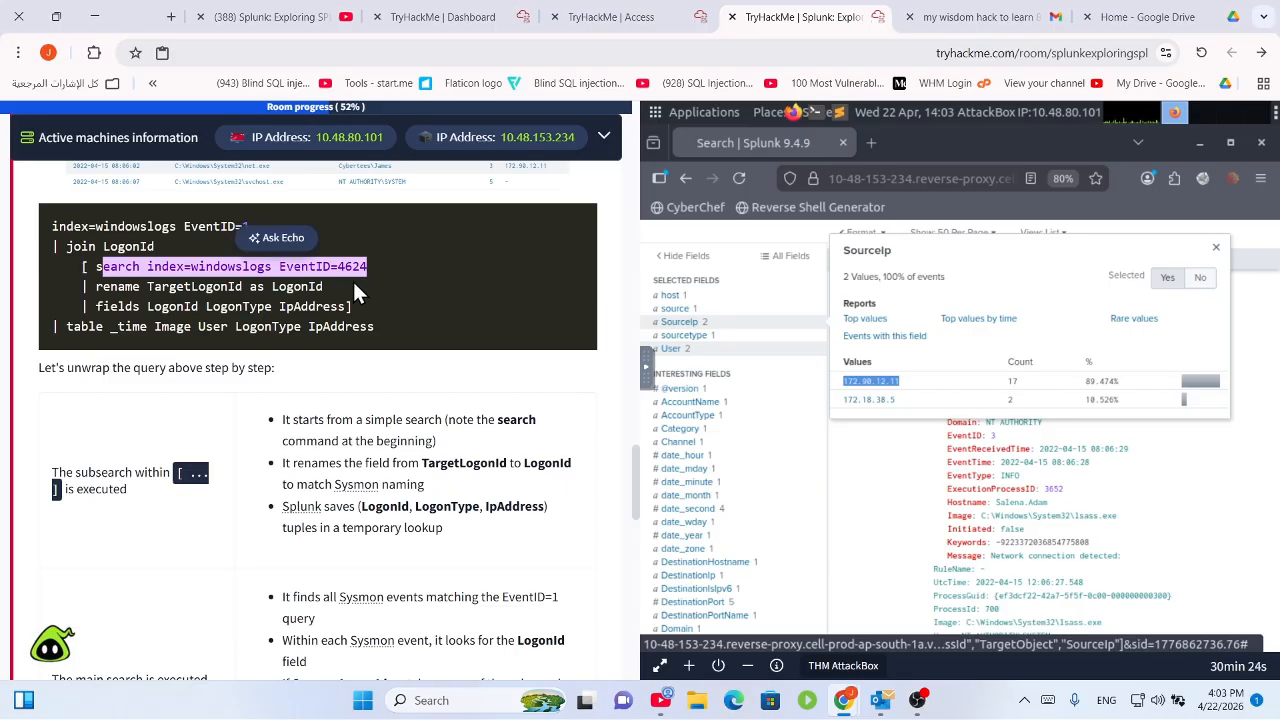
double_click(112, 287)
drag(174, 280, 333, 286)
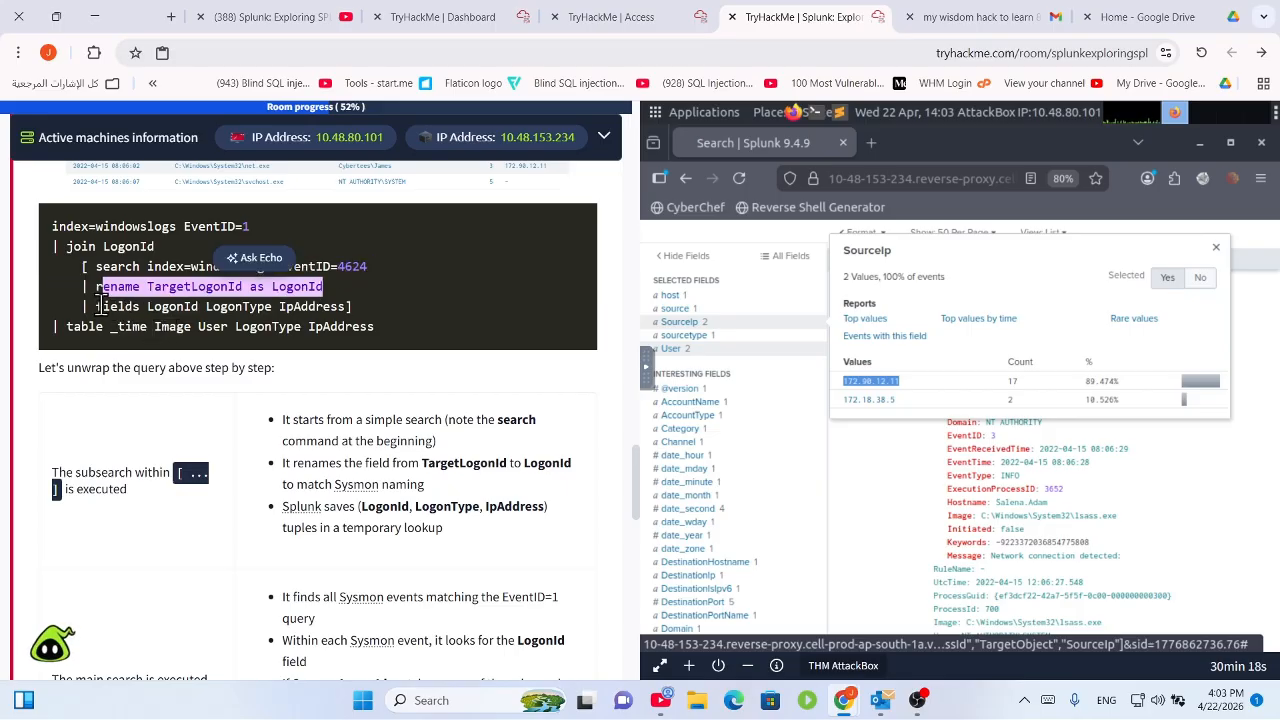
drag(244, 287, 358, 303)
click(362, 309)
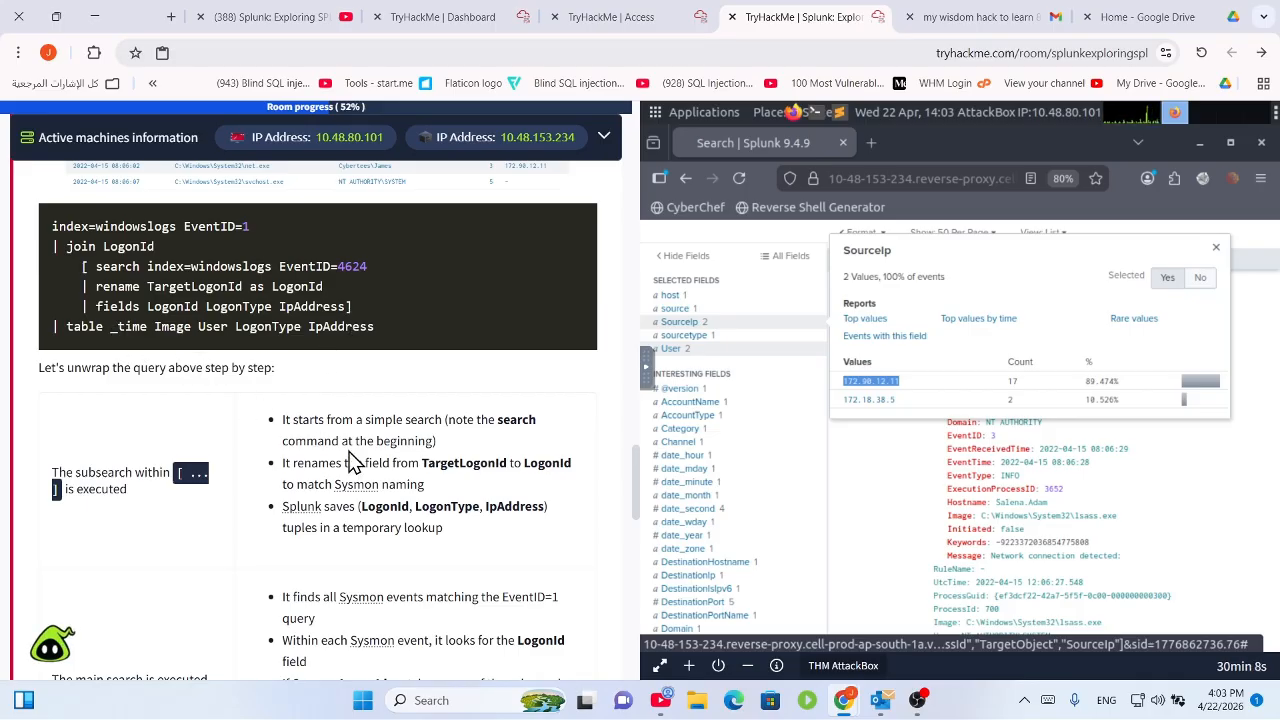
scroll(352, 462, down, 3)
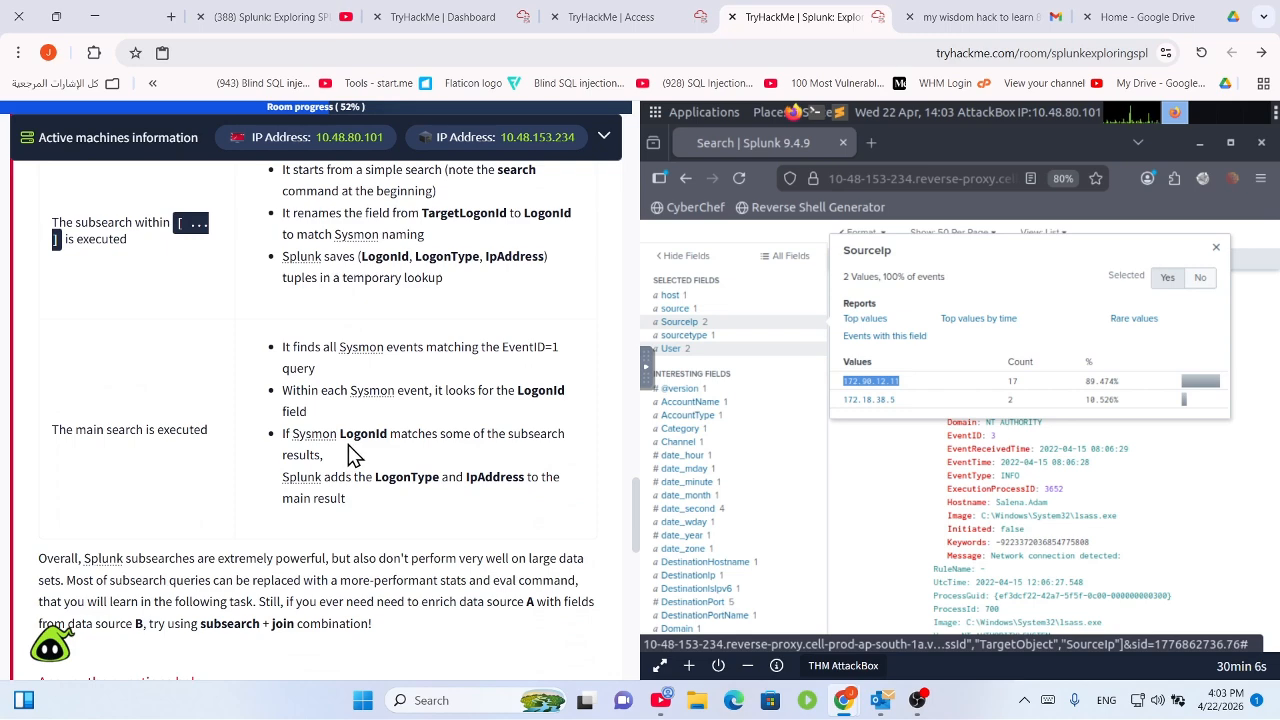
scroll(348, 444, down, 5)
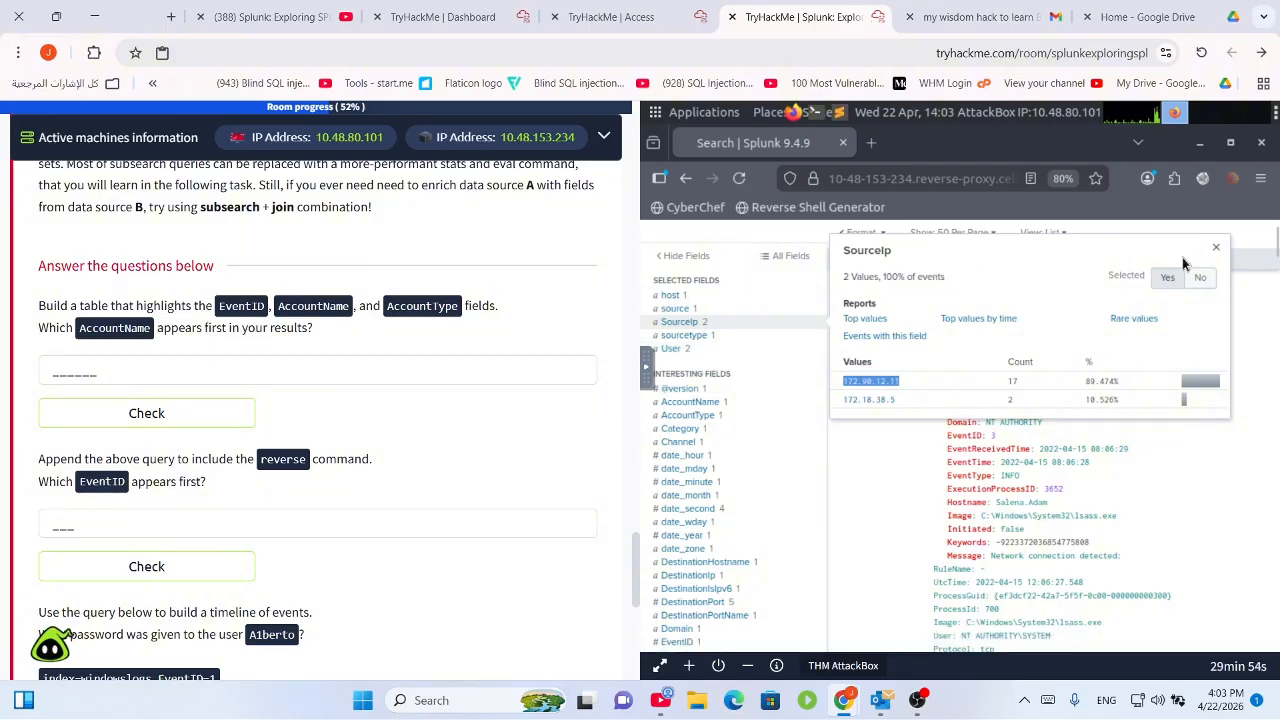
Replace the host and IP filters with '| table EventID AccountName AccountType' and run the search.
scroll(966, 260, up, 5)
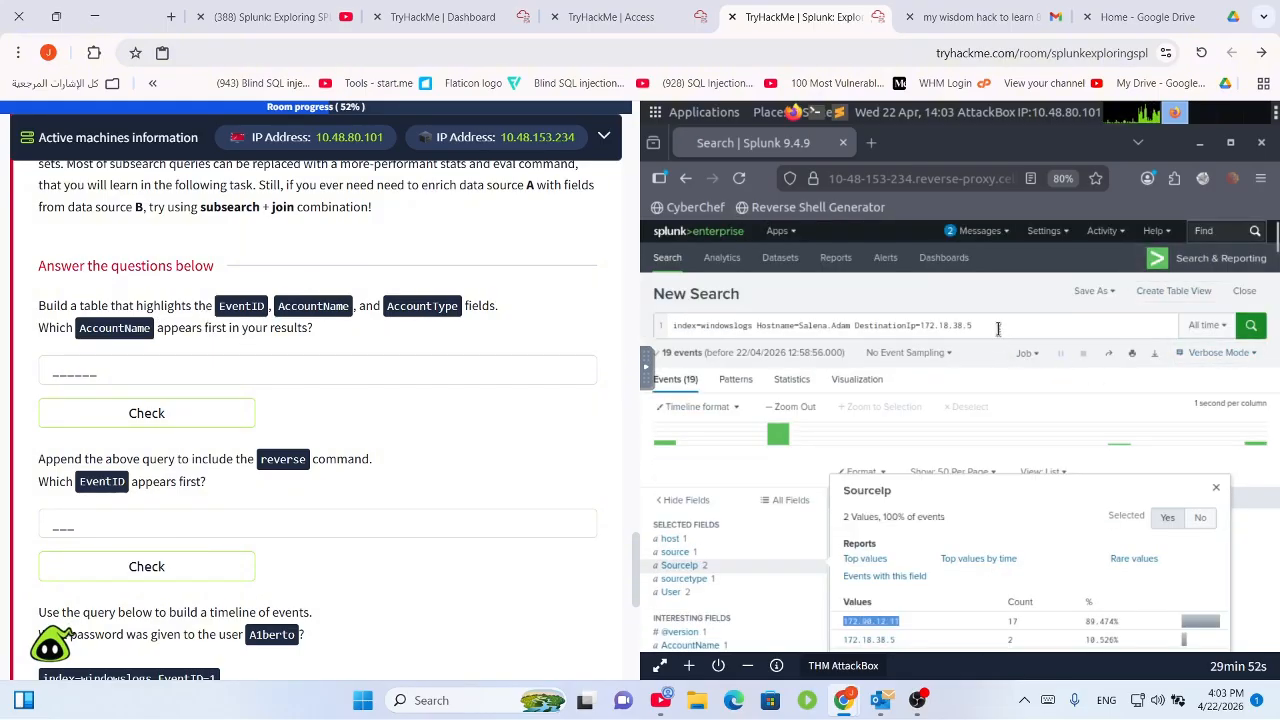
click(998, 327)
drag(972, 327, 757, 327)
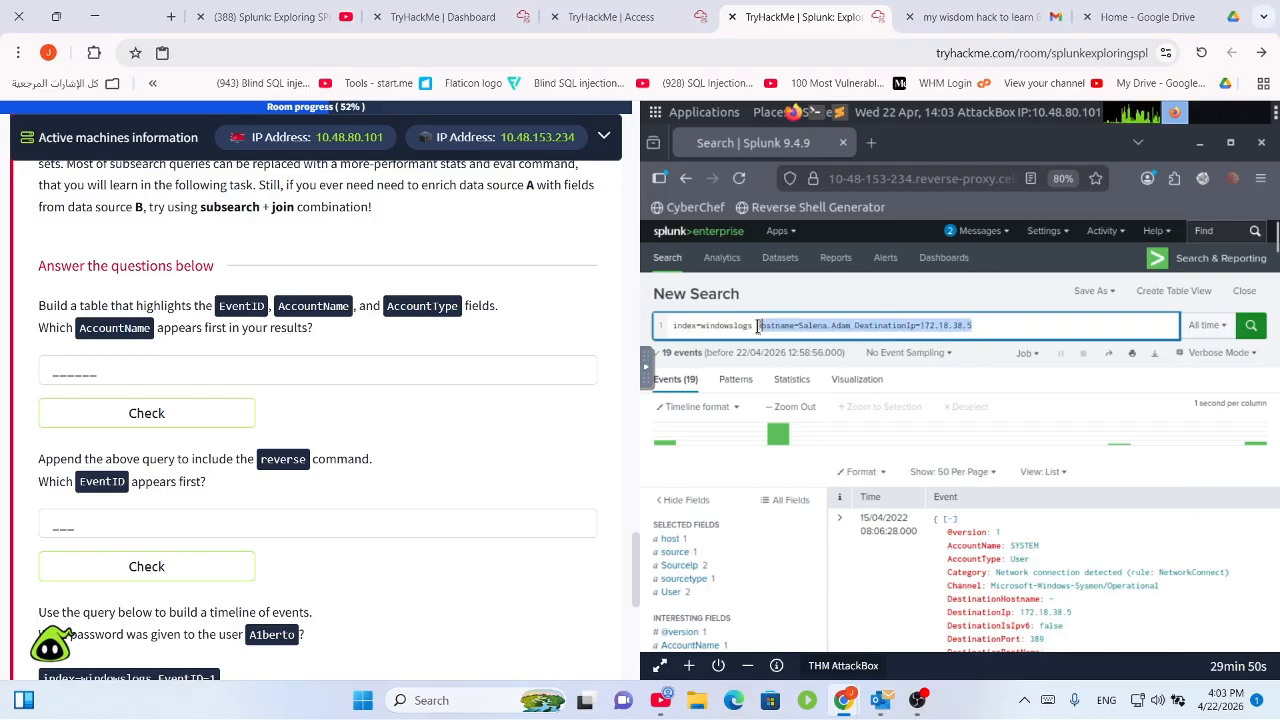
key(BackSpace)
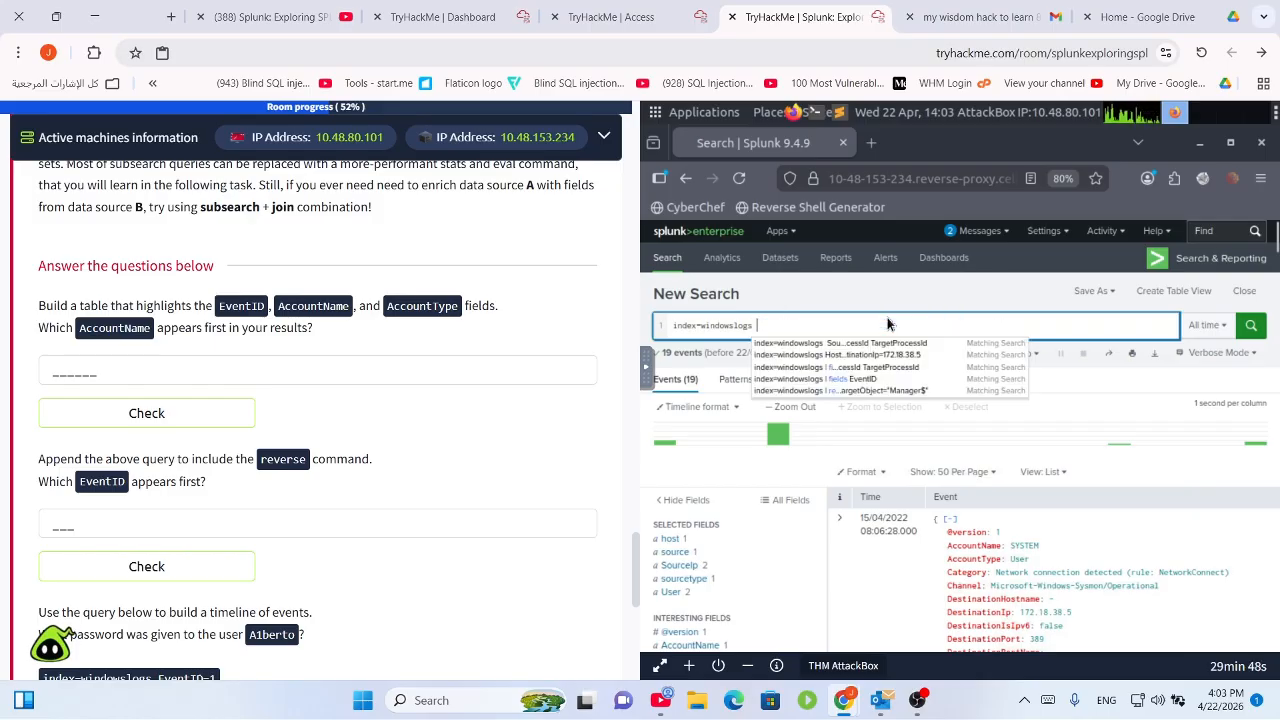
key(shift+Return)
text(| )
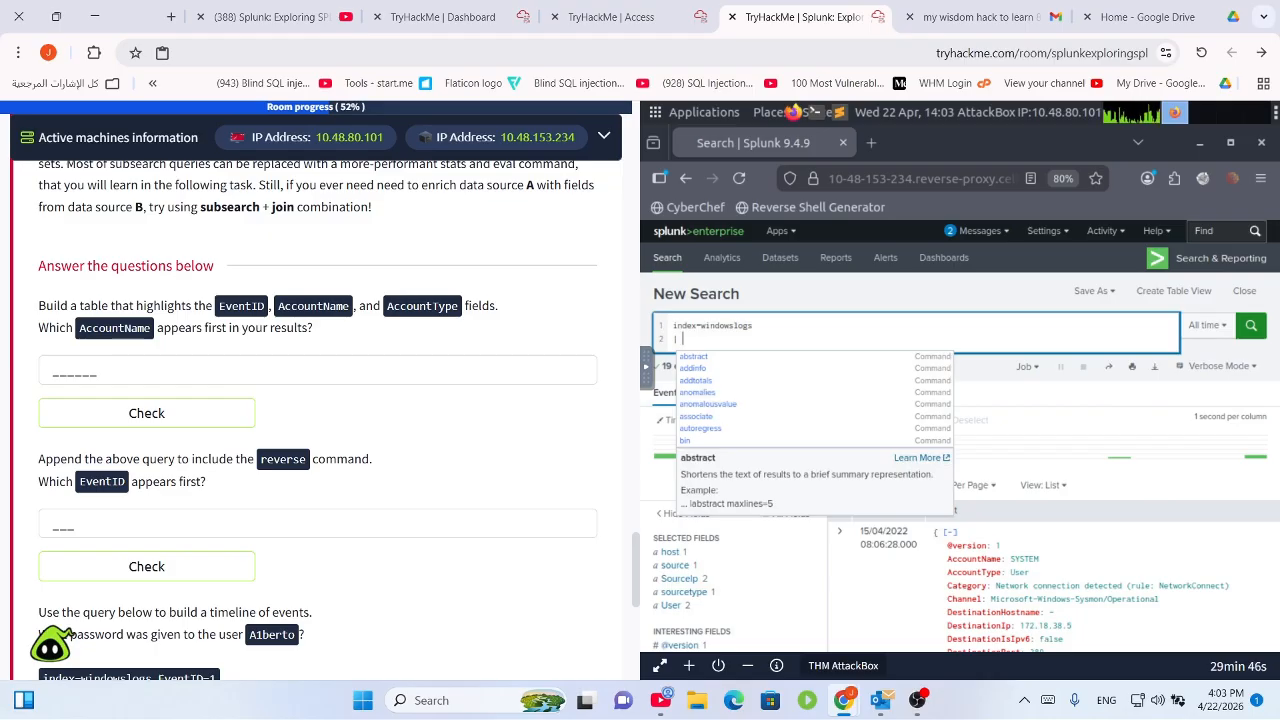
text(table)
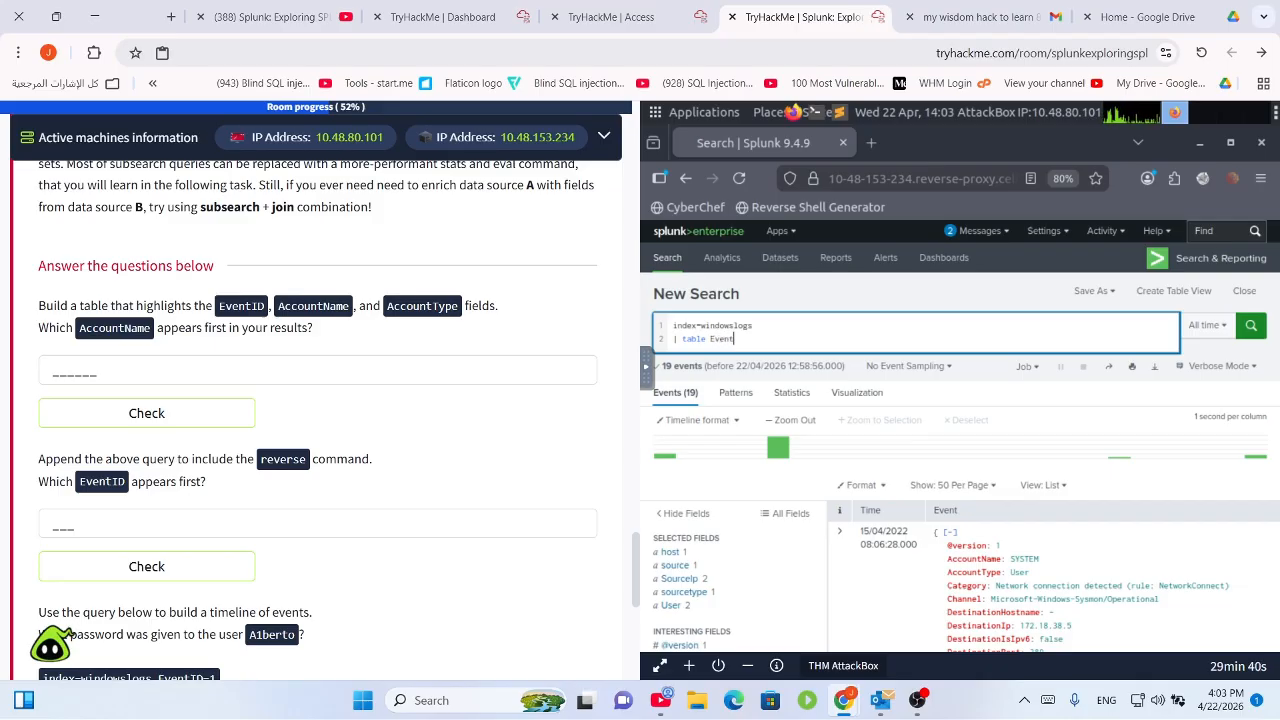
text( EventID AccountName A)
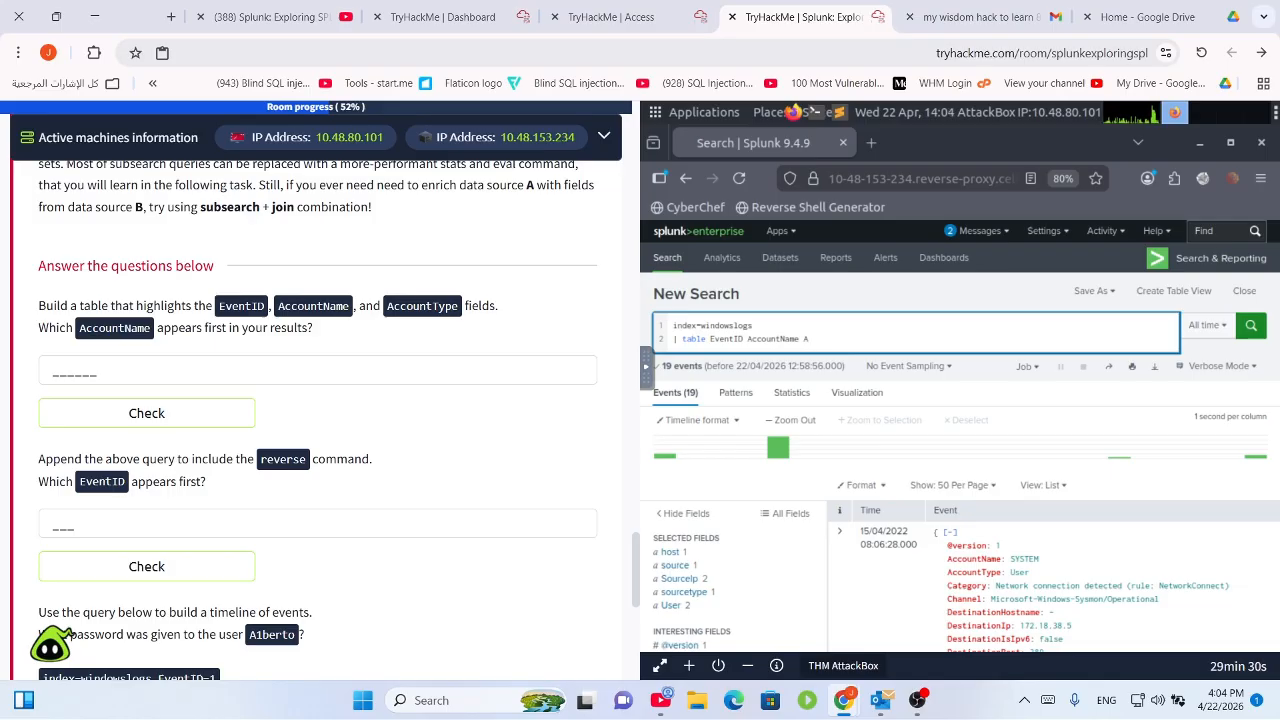
text(ccountType)
key(Return)
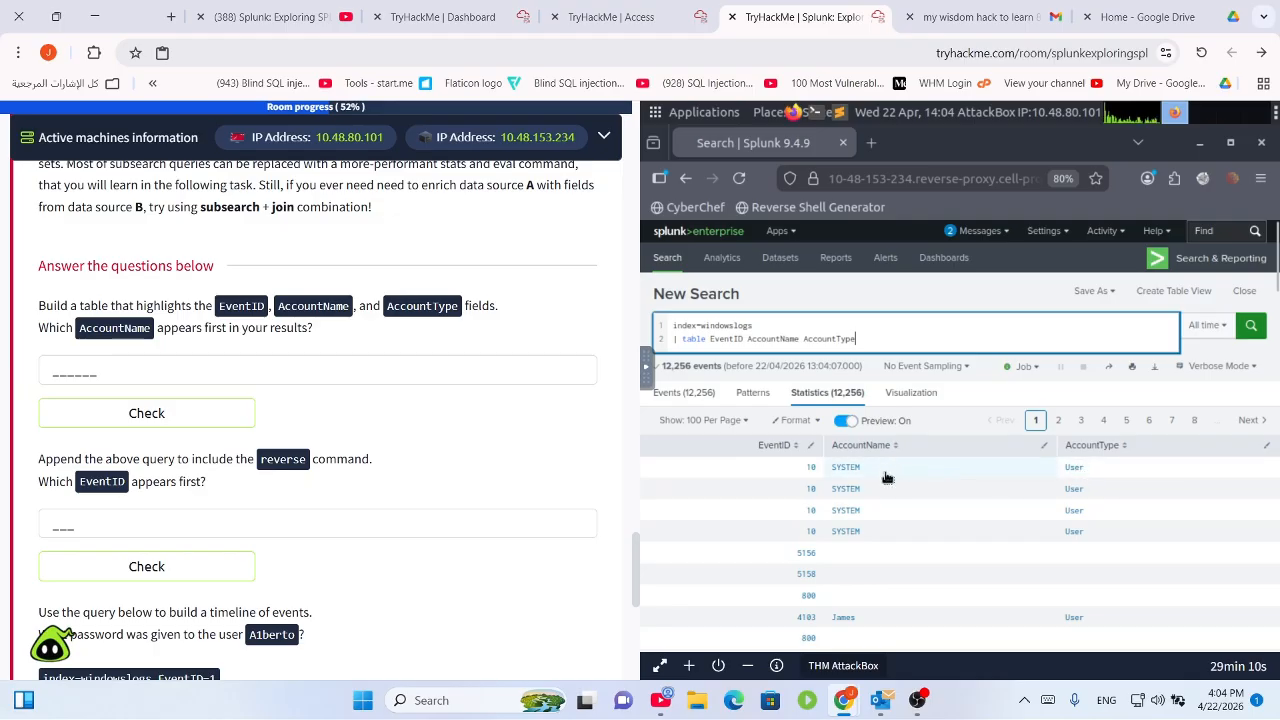
Switch to the Events view and review results against the first Task 5 question.
click(684, 392)
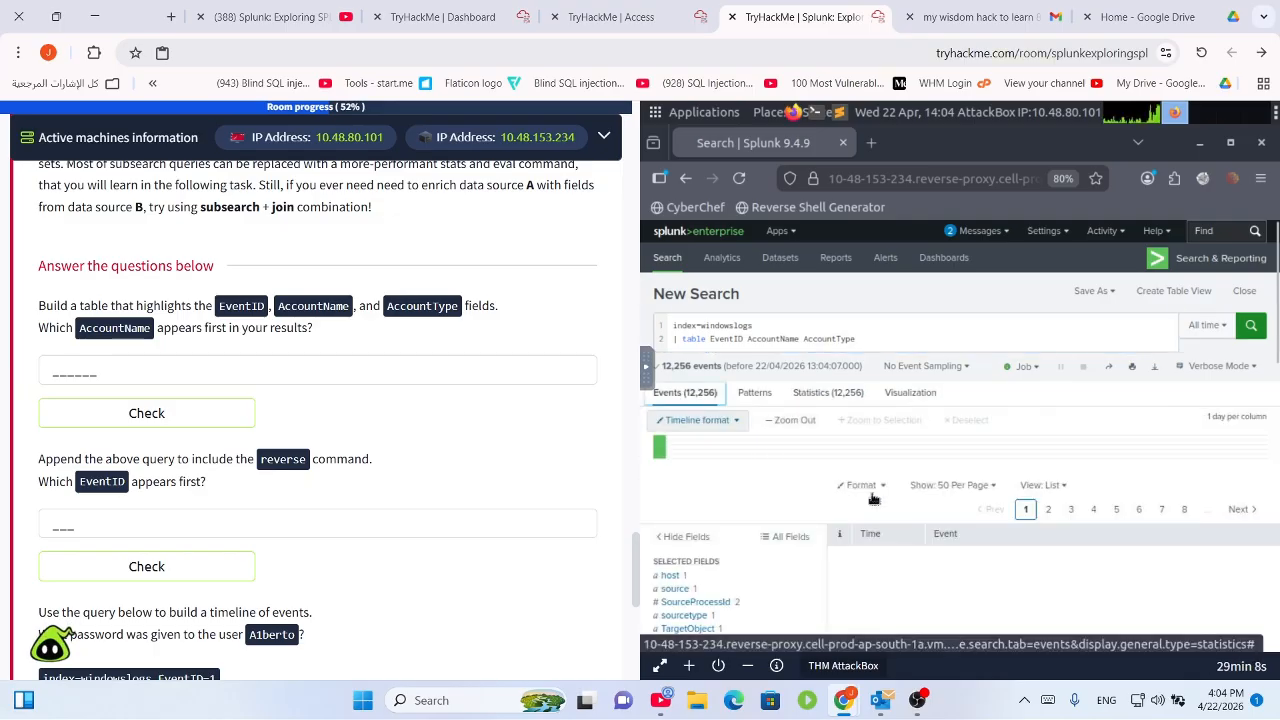
scroll(1000, 575, down, 3)
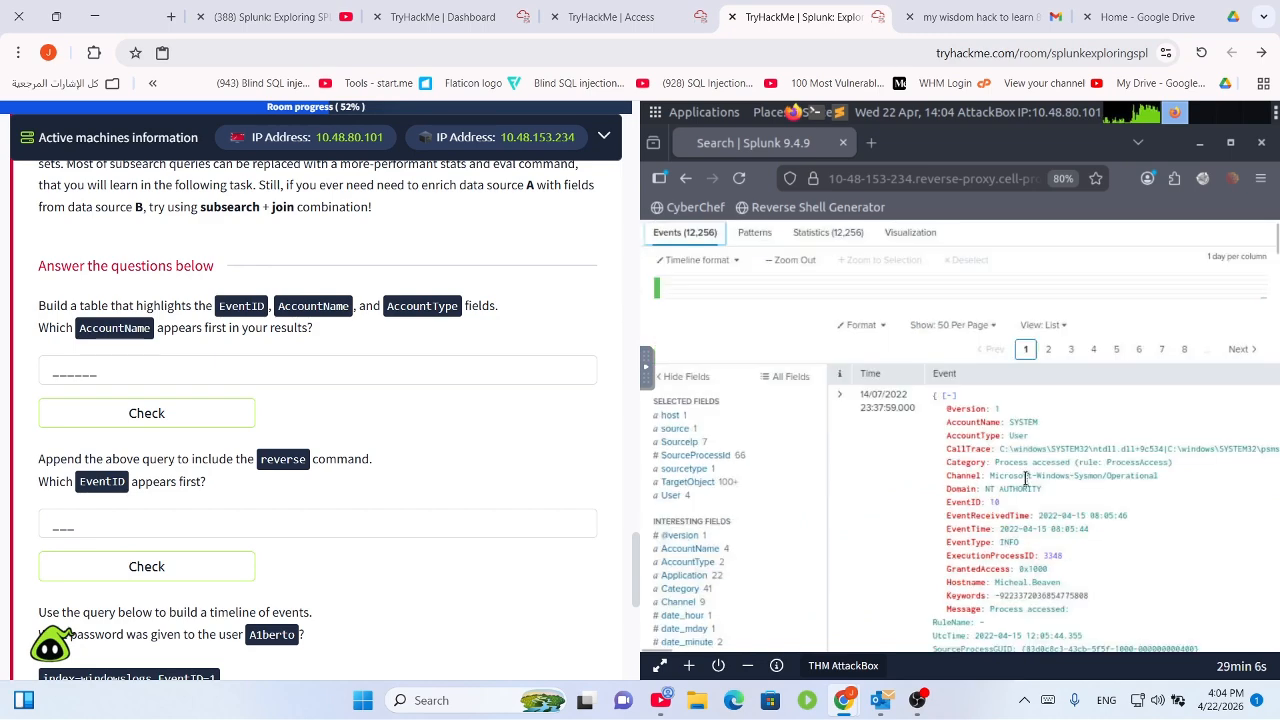
scroll(820, 485, up, 3)
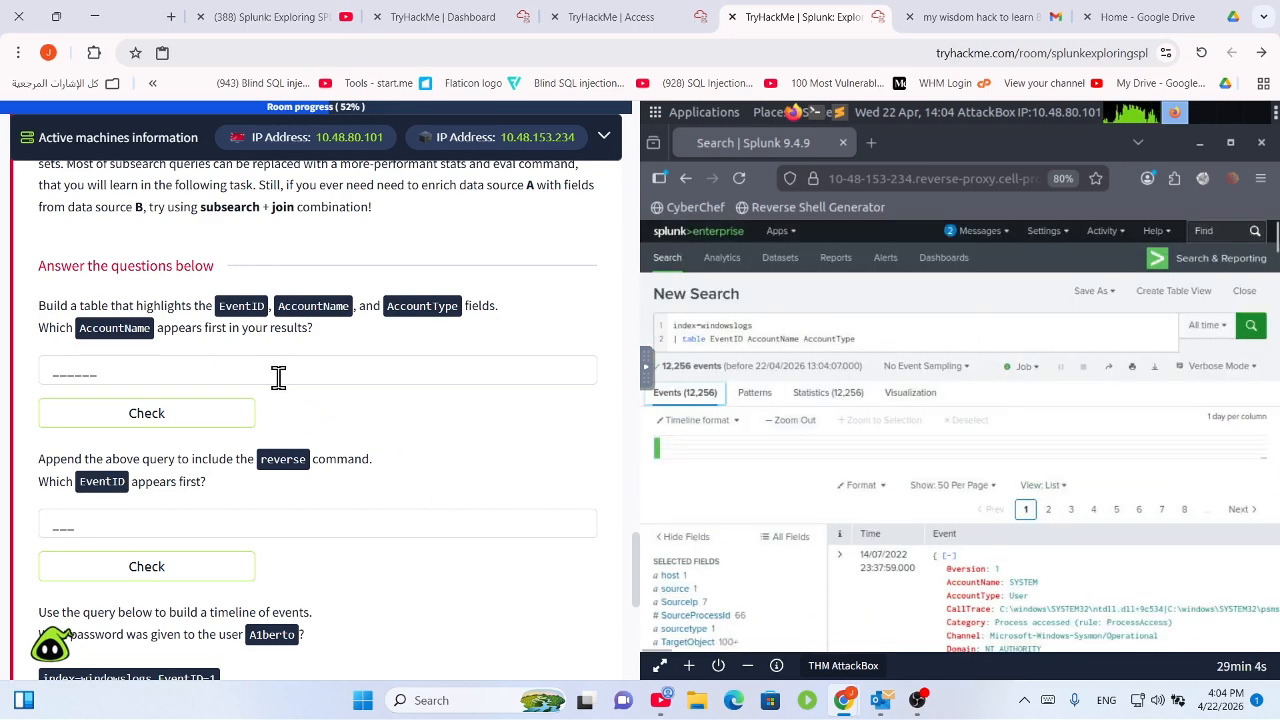
click(278, 376)
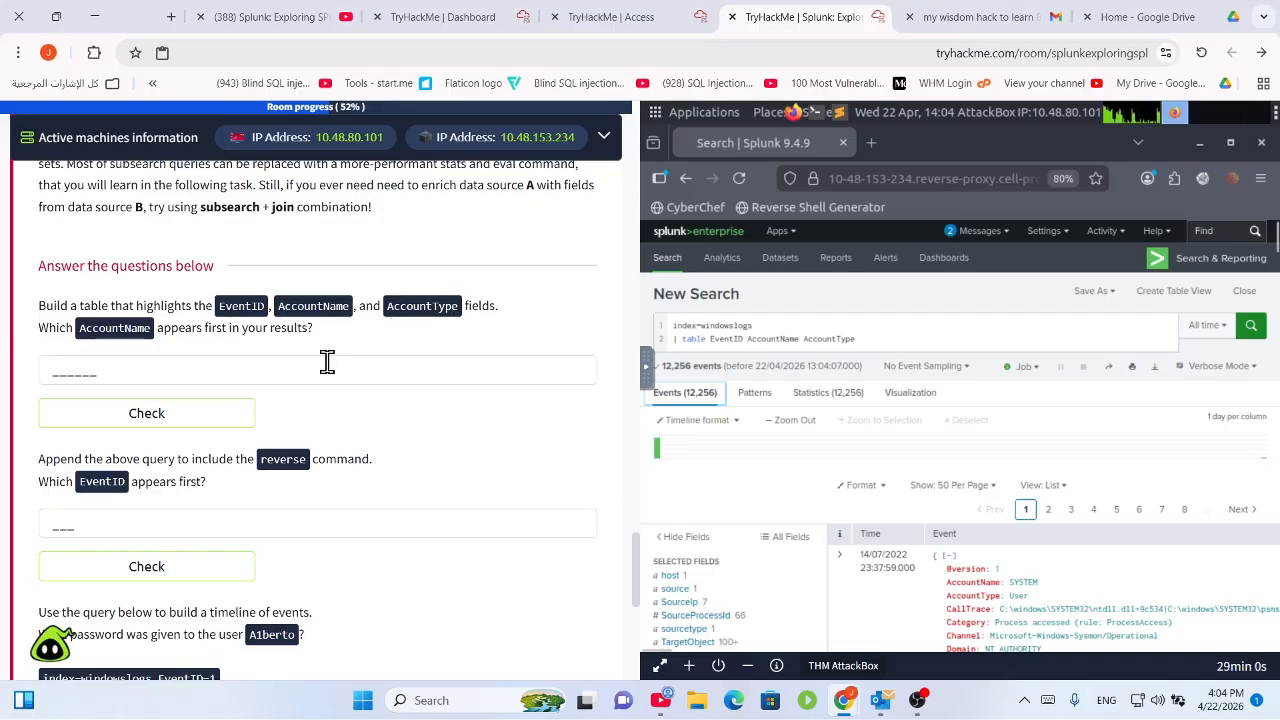
scroll(327, 362, up, 10)
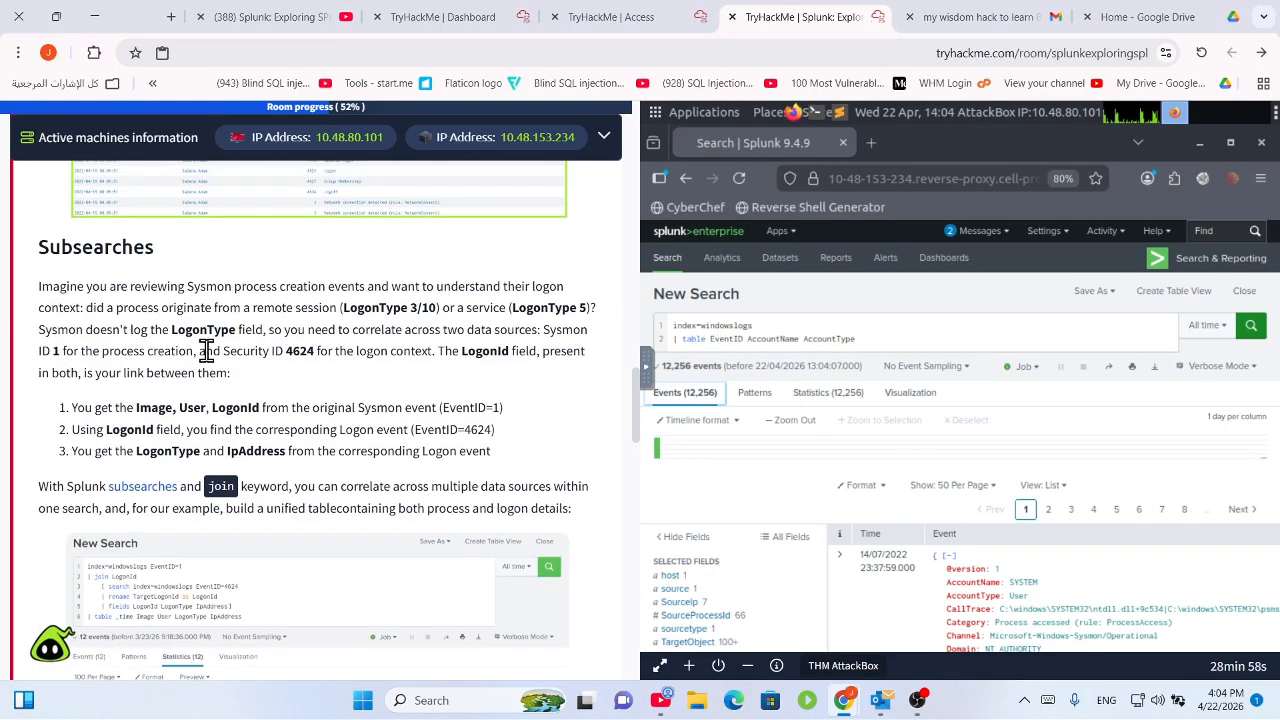
scroll(206, 350, up, 10)
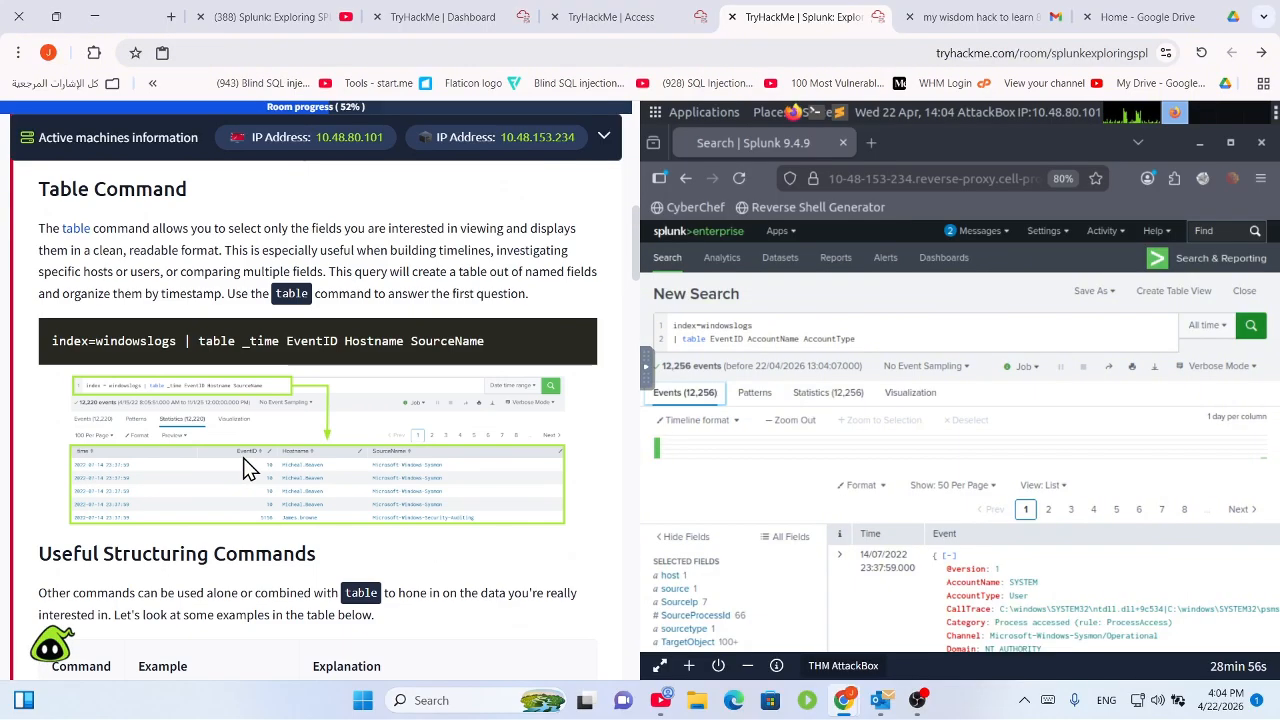
scroll(248, 468, up, 4)
scroll(250, 469, down, 3)
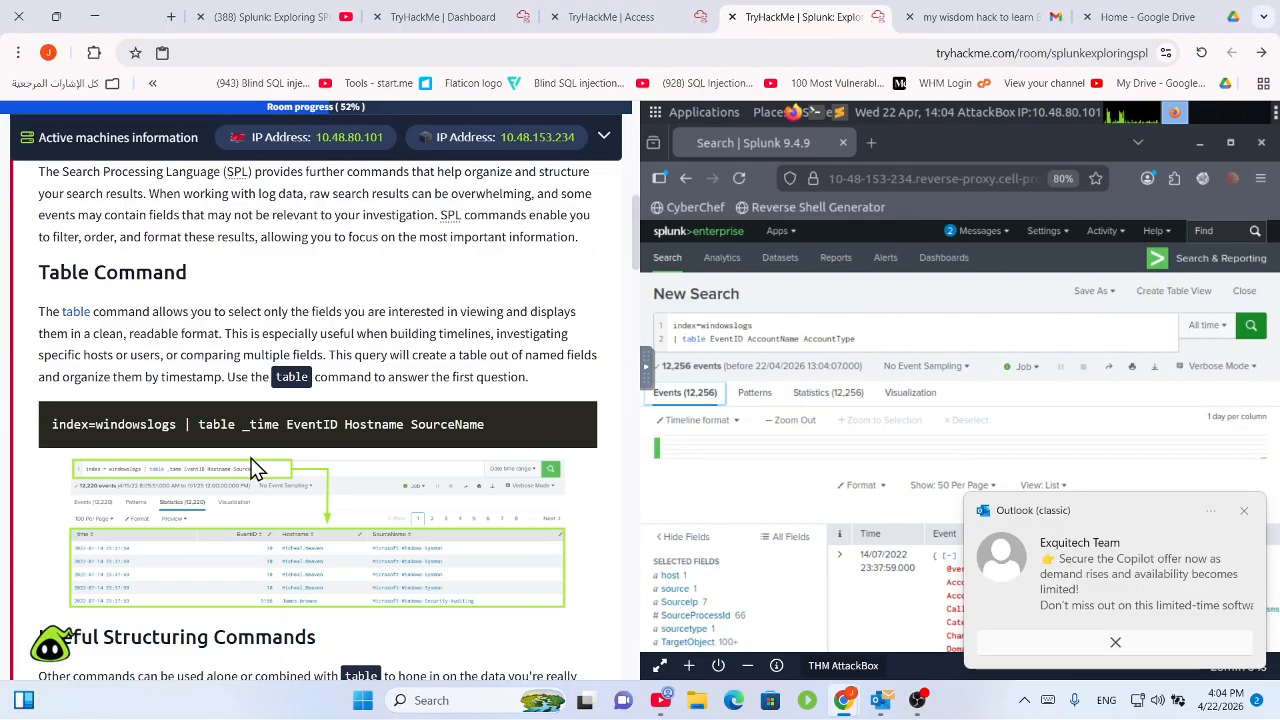
scroll(186, 440, down, 1)
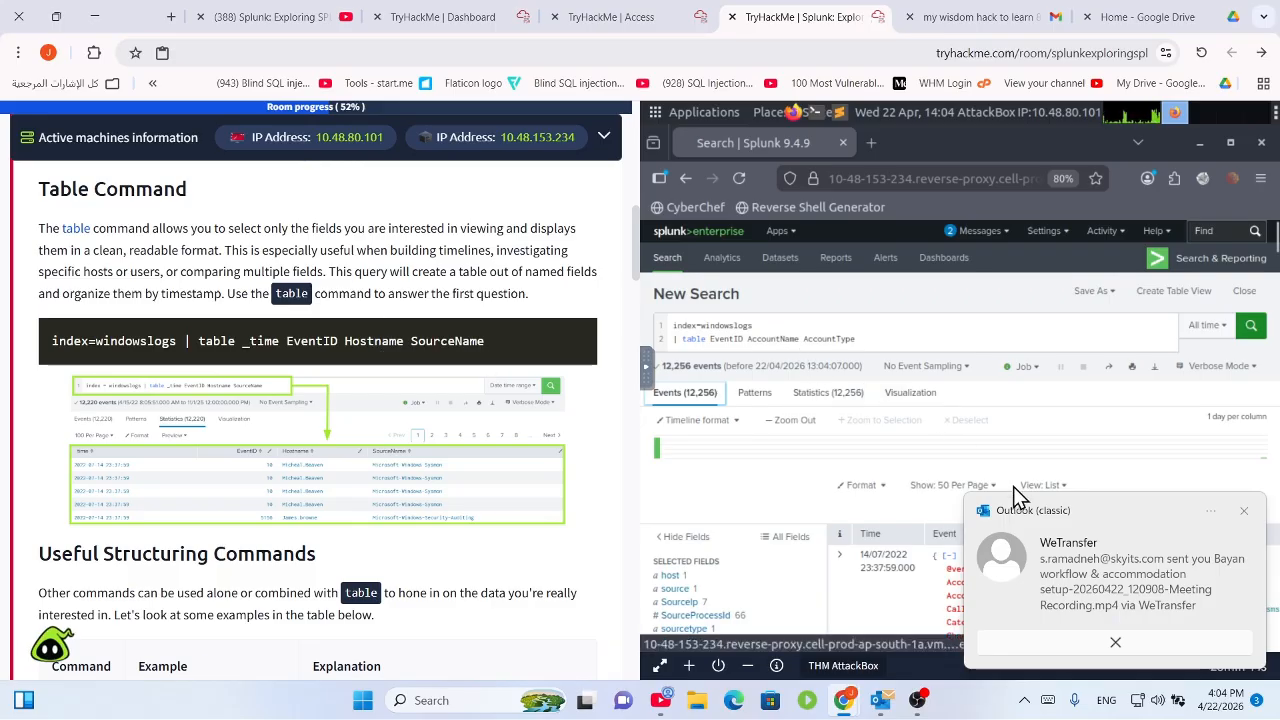
scroll(481, 414, down, 6)
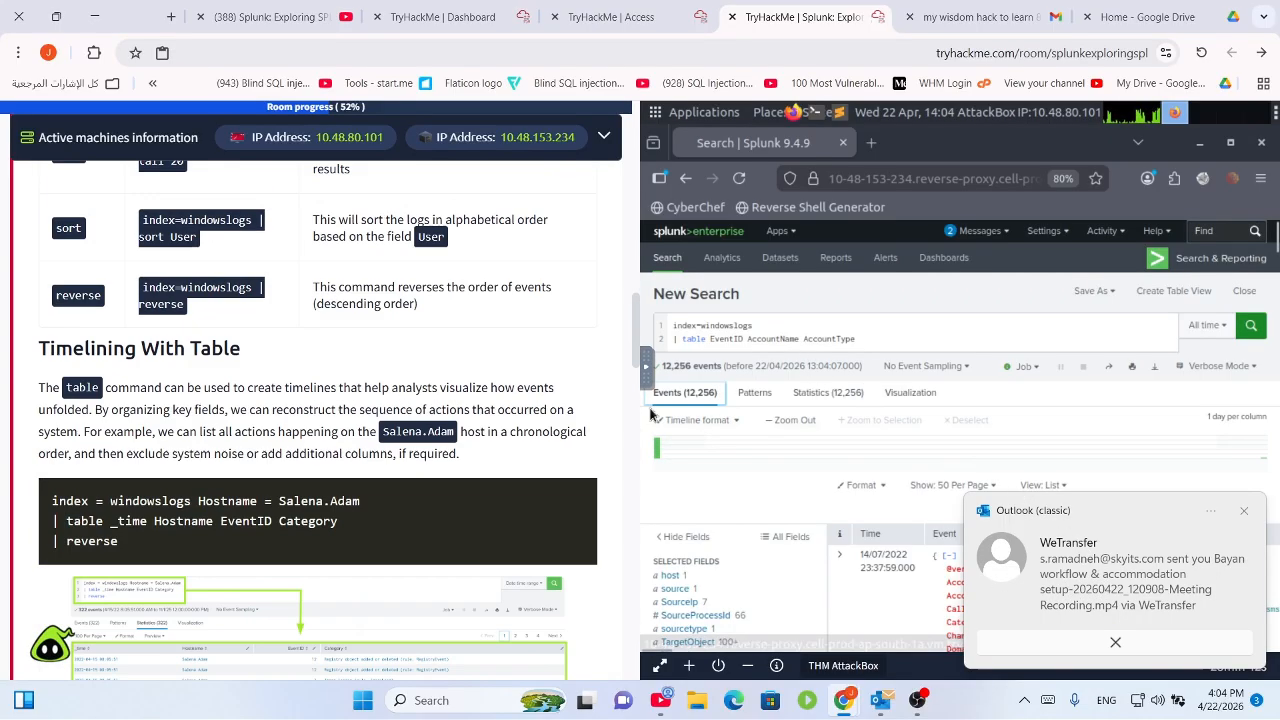
scroll(450, 462, down, 15)
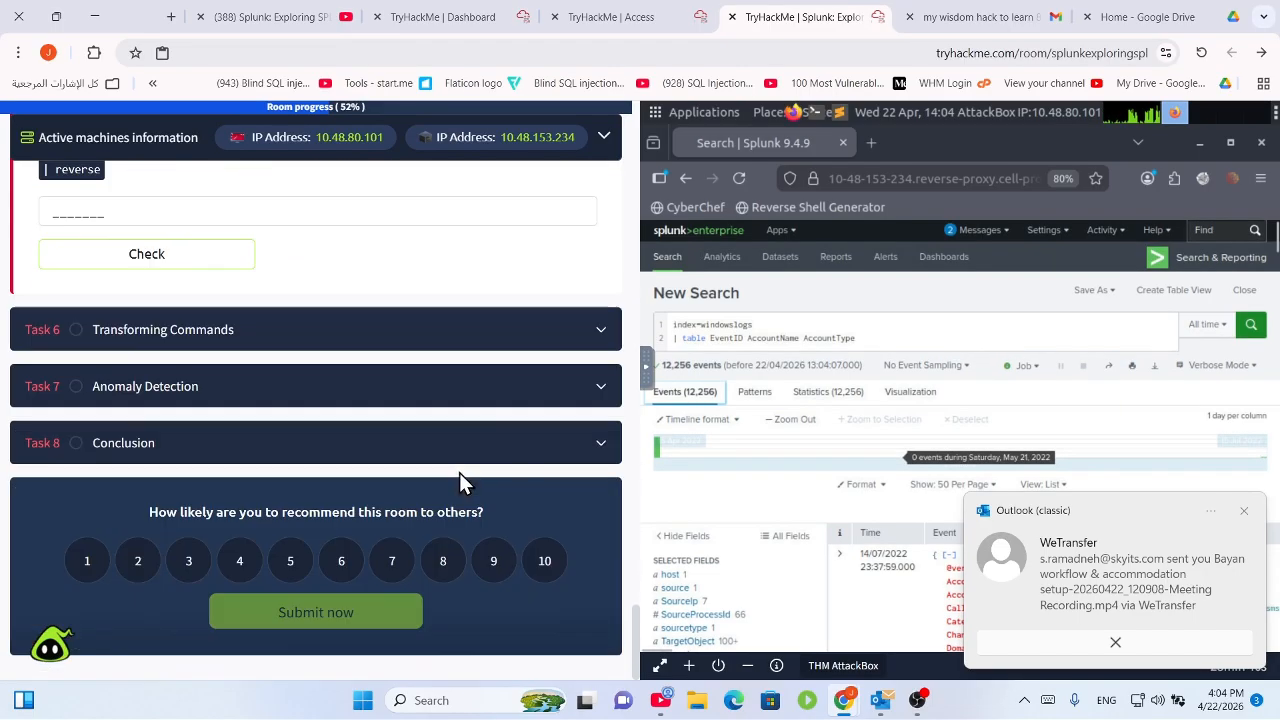
scroll(420, 450, up, 3)
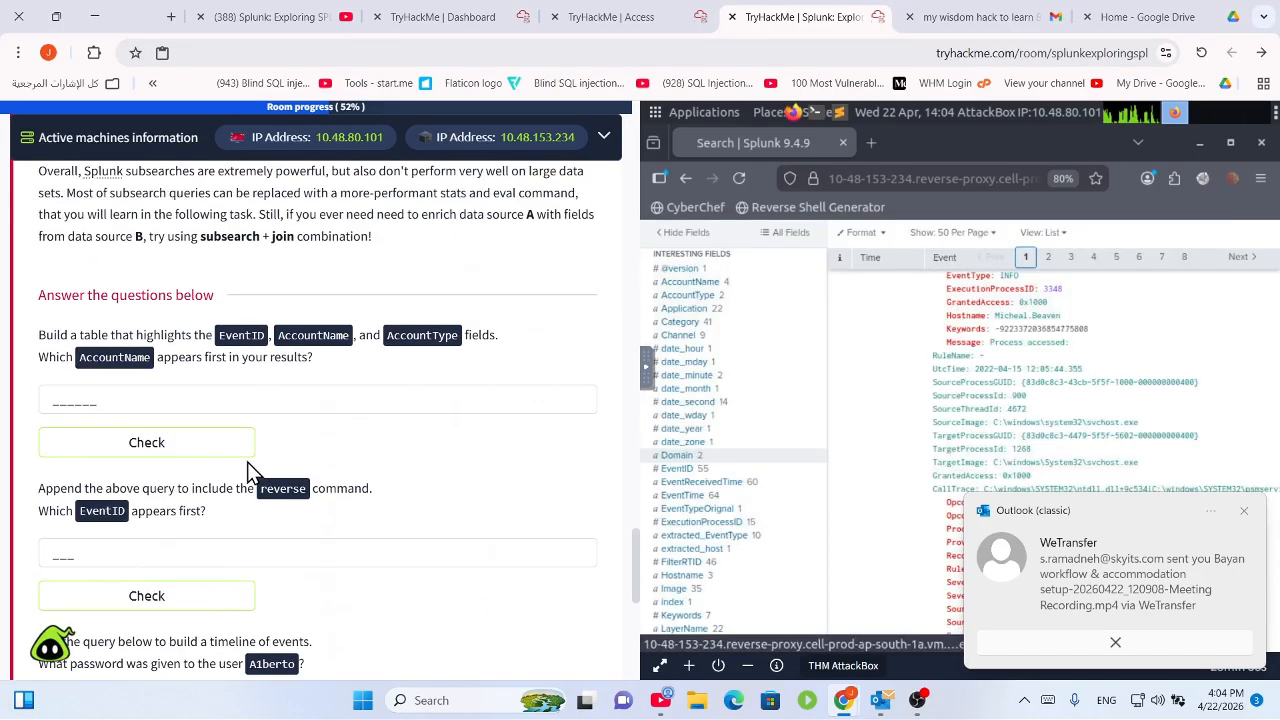
Submit 'system' as the first Task 5 answer.
click(207, 397)
text(system)
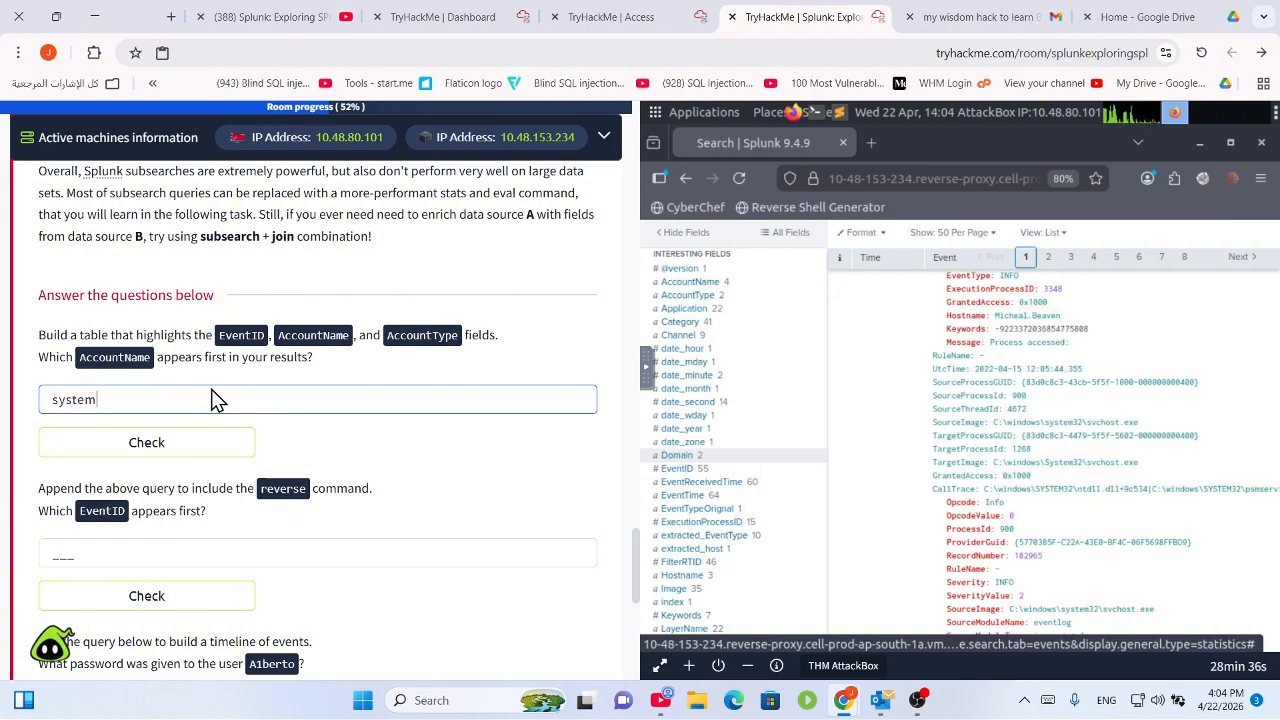
key(Return)
scroll(377, 316, down, 3)
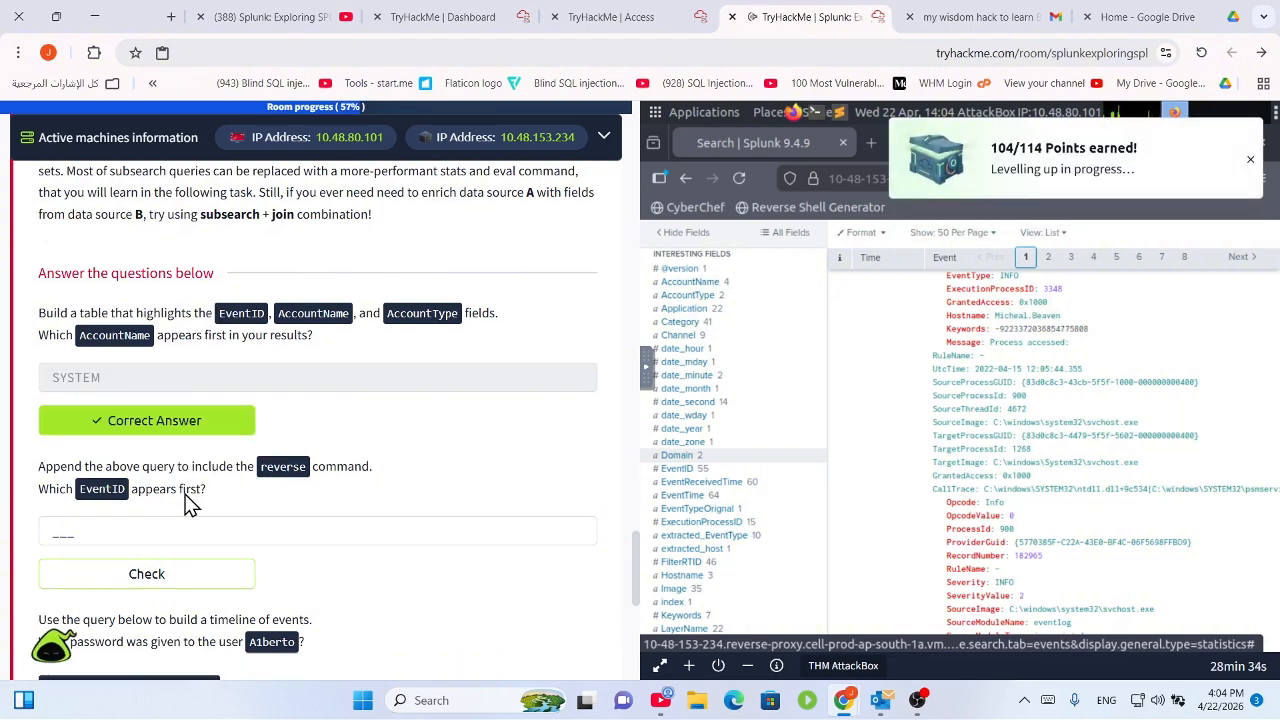
Read the reverse question, then place the cursor at the end of the Splunk query.
drag(38, 318, 394, 338)
click(327, 332)
click(271, 374)
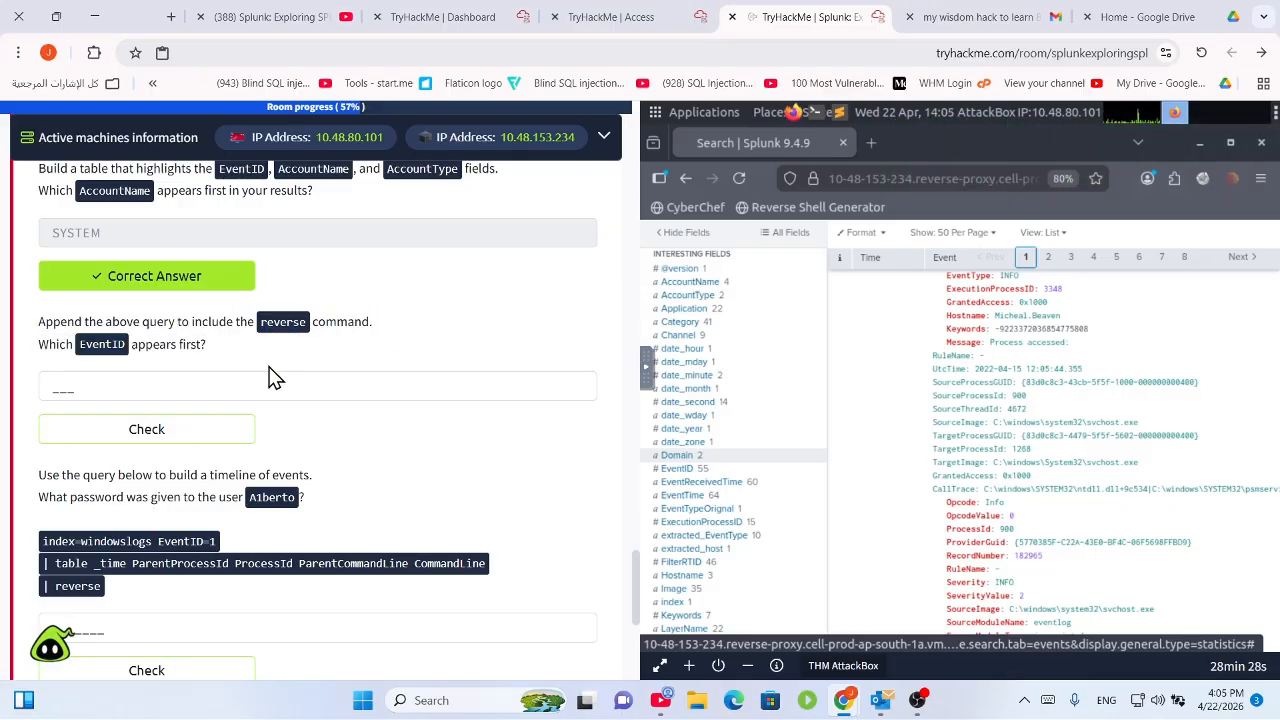
drag(140, 347, 340, 363)
click(905, 268)
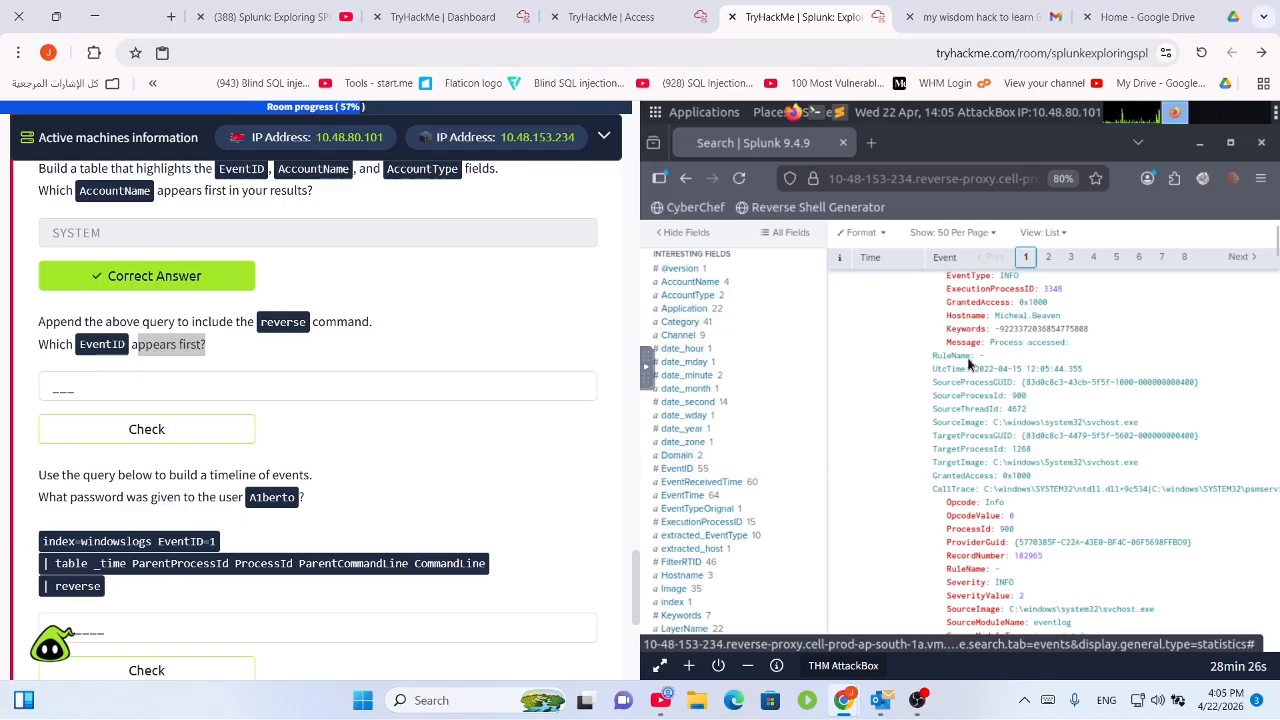
scroll(993, 283, up, 5)
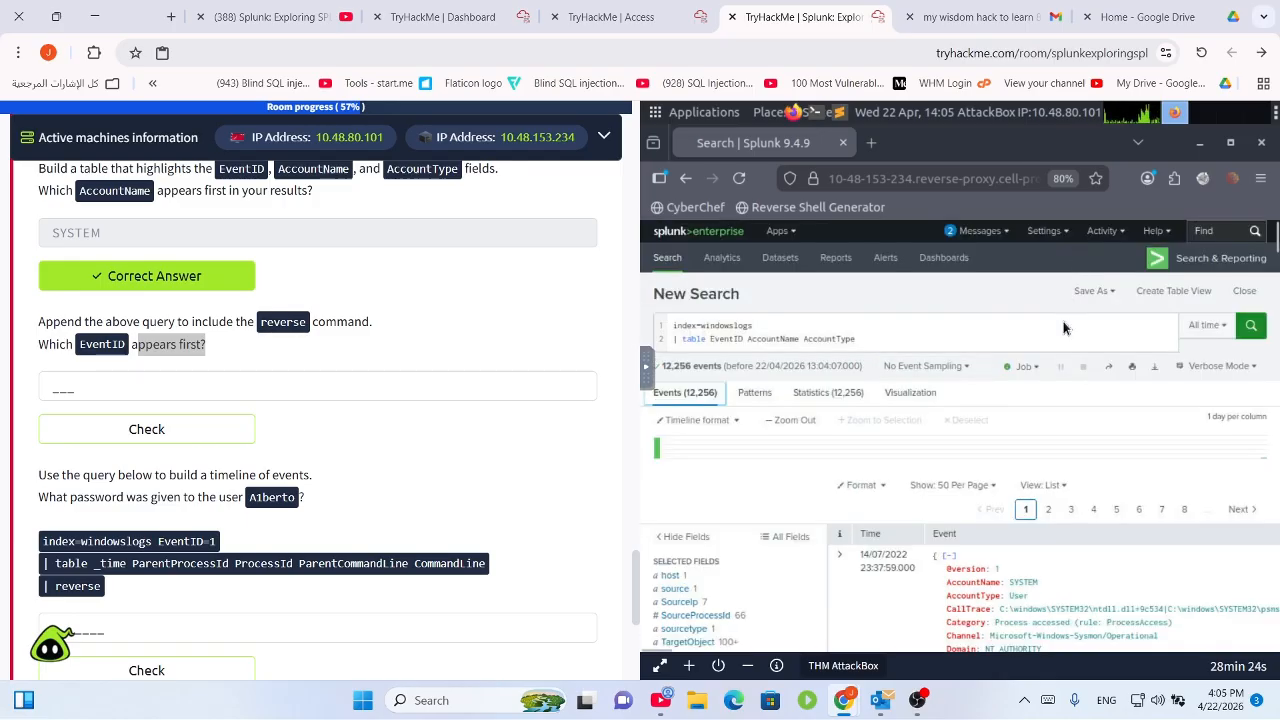
click(900, 343)
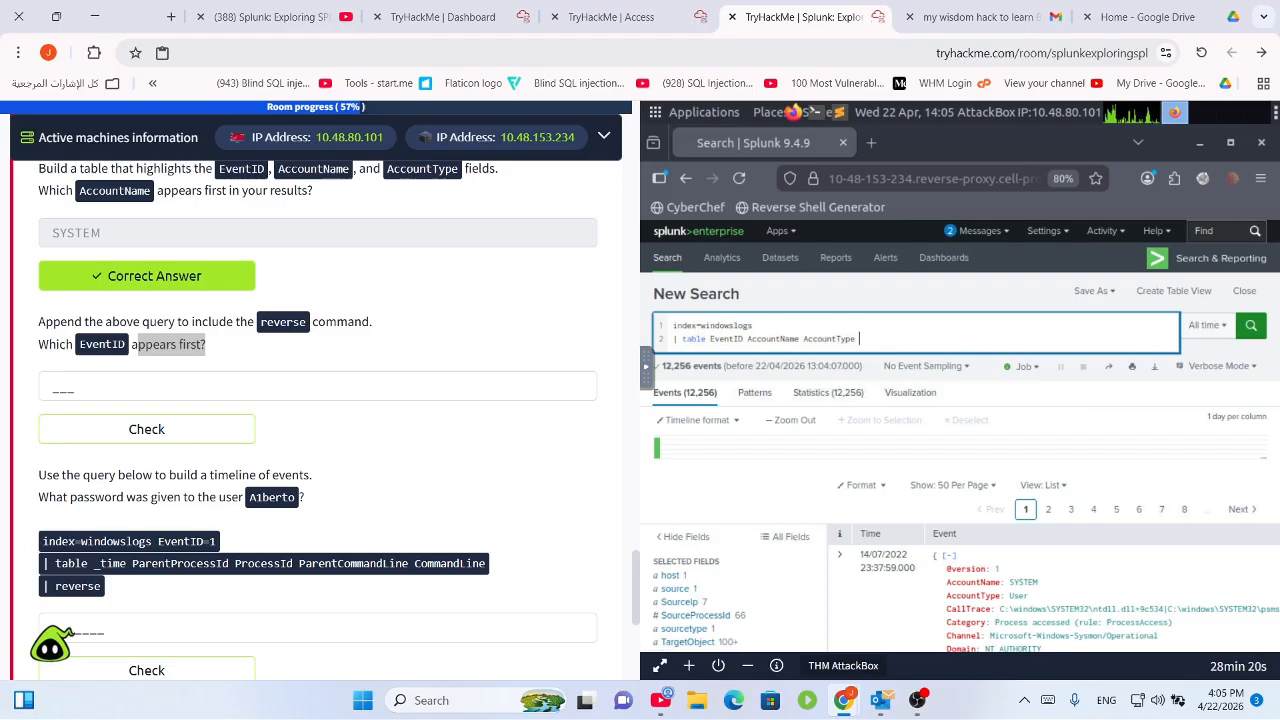
Add '| reverse' as a new third line of the query and run the search.
key(shift+Return)
text(| )
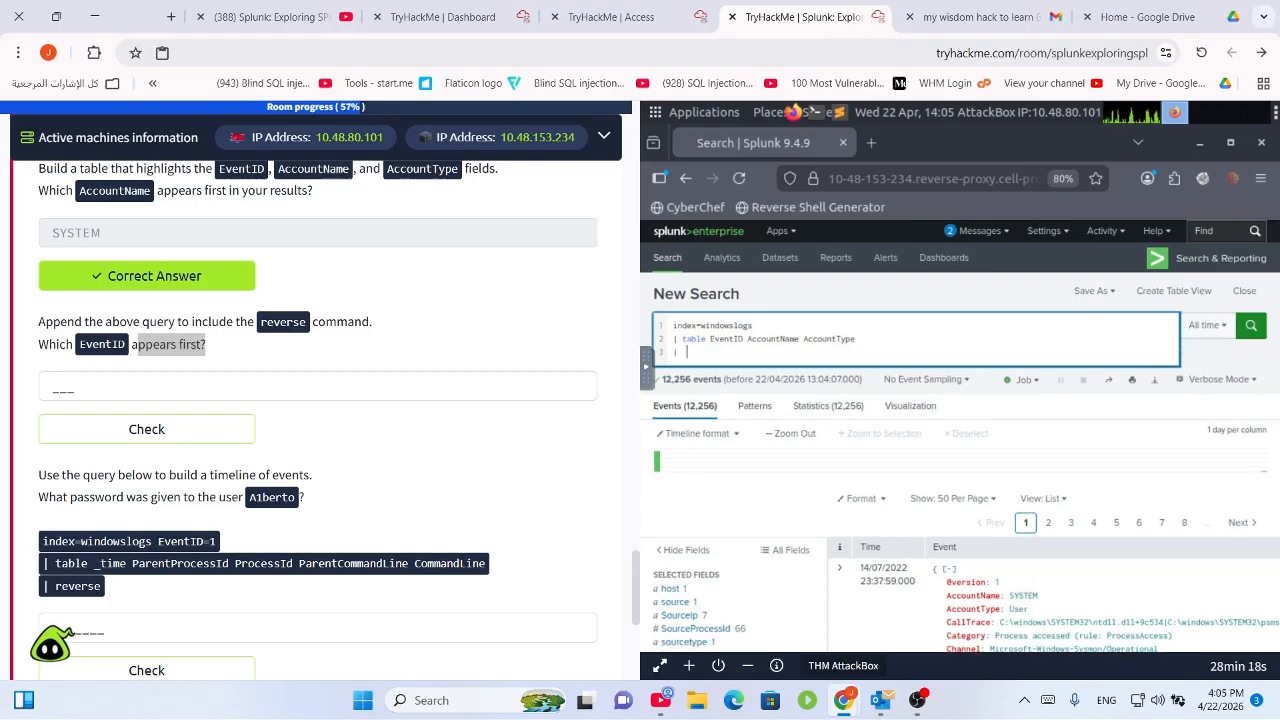
text(reverse)
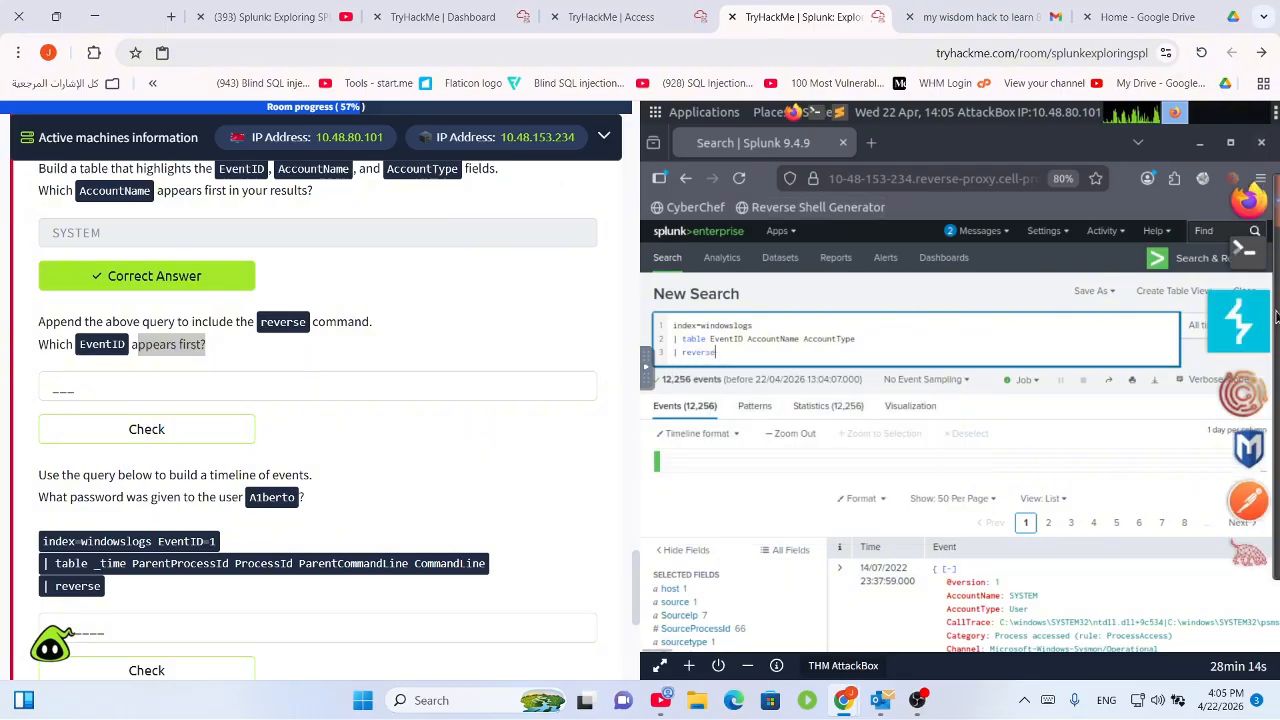
click(1250, 325)
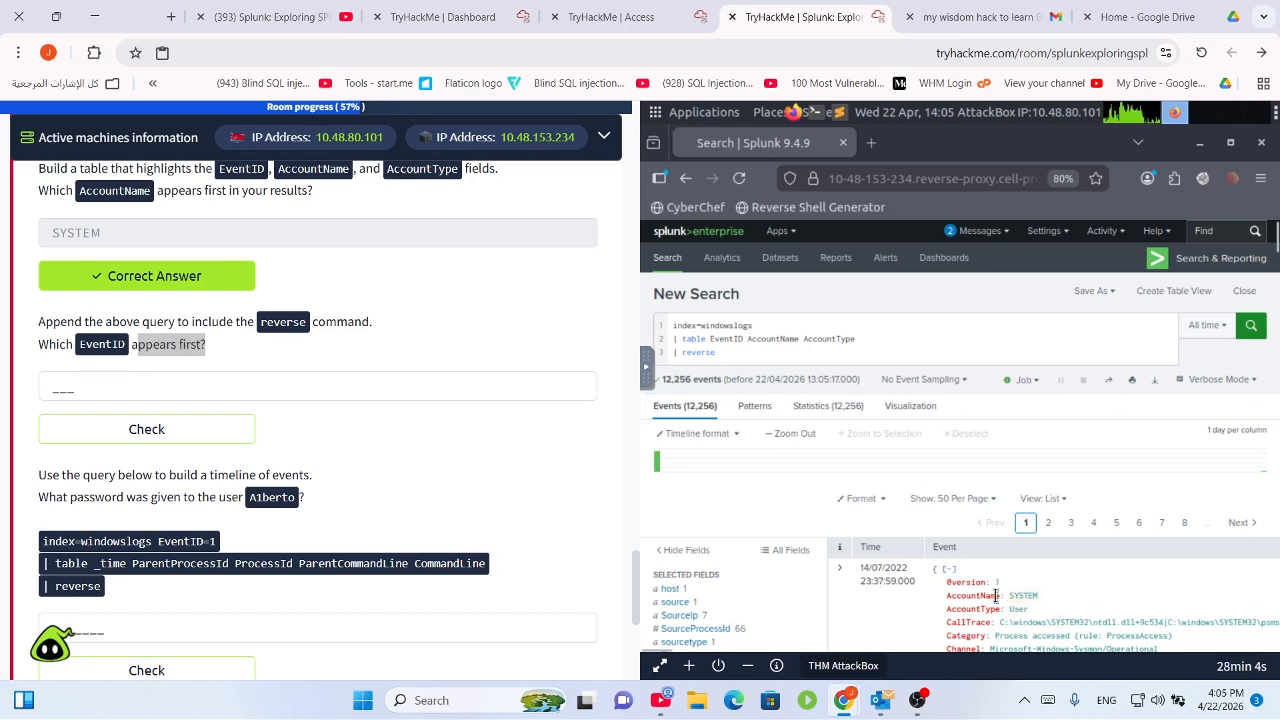
scroll(1002, 616, down, 3)
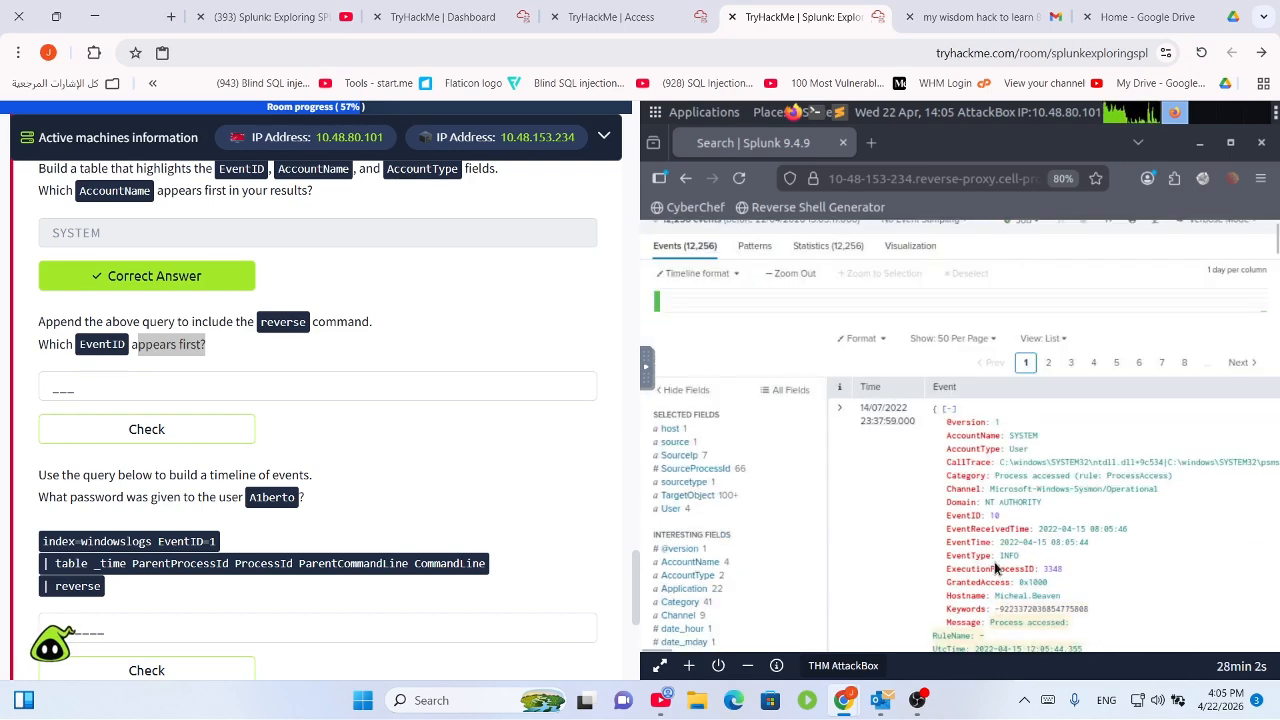
click(241, 403)
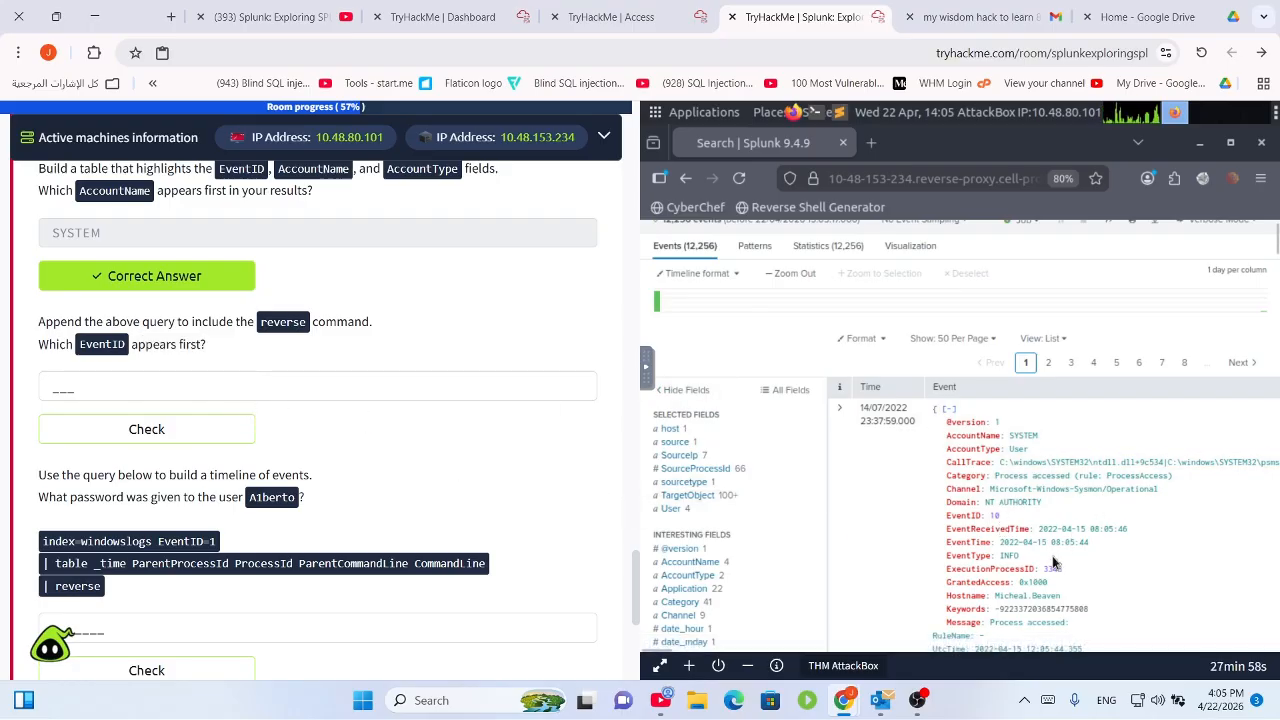
scroll(1051, 562, up, 3)
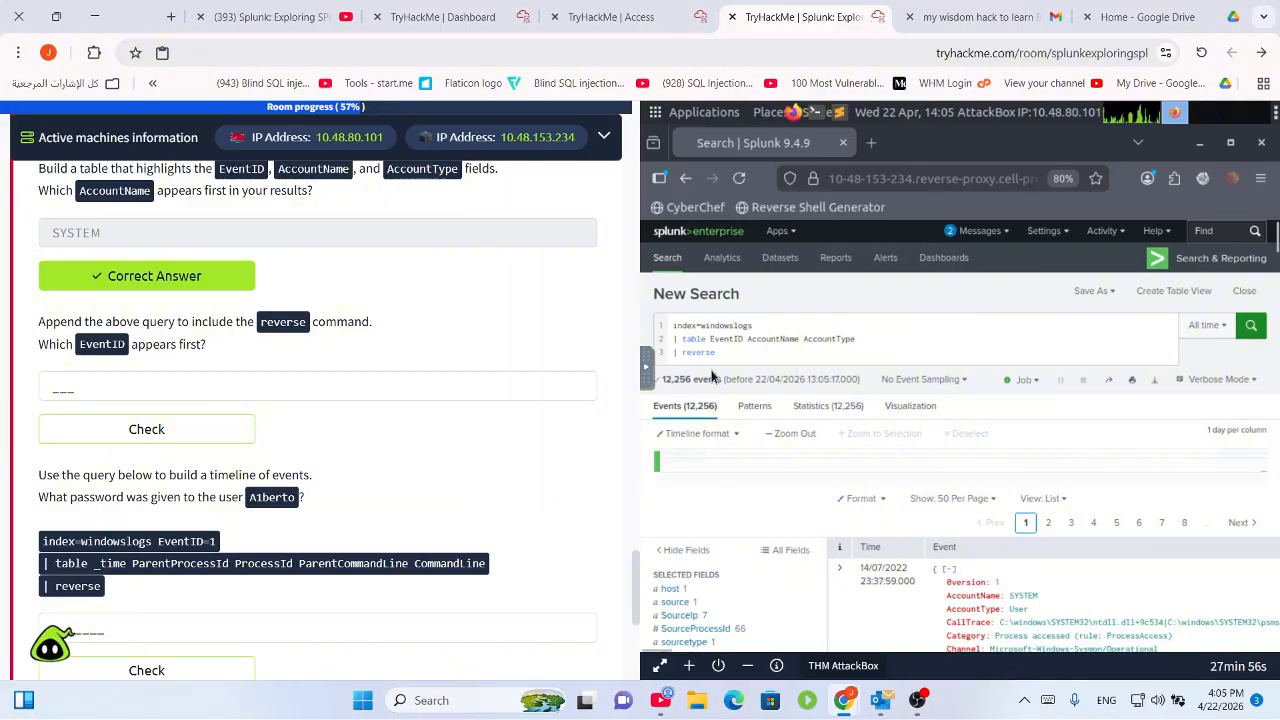
Return to the search query and scroll through the page to check the results.
click(660, 353)
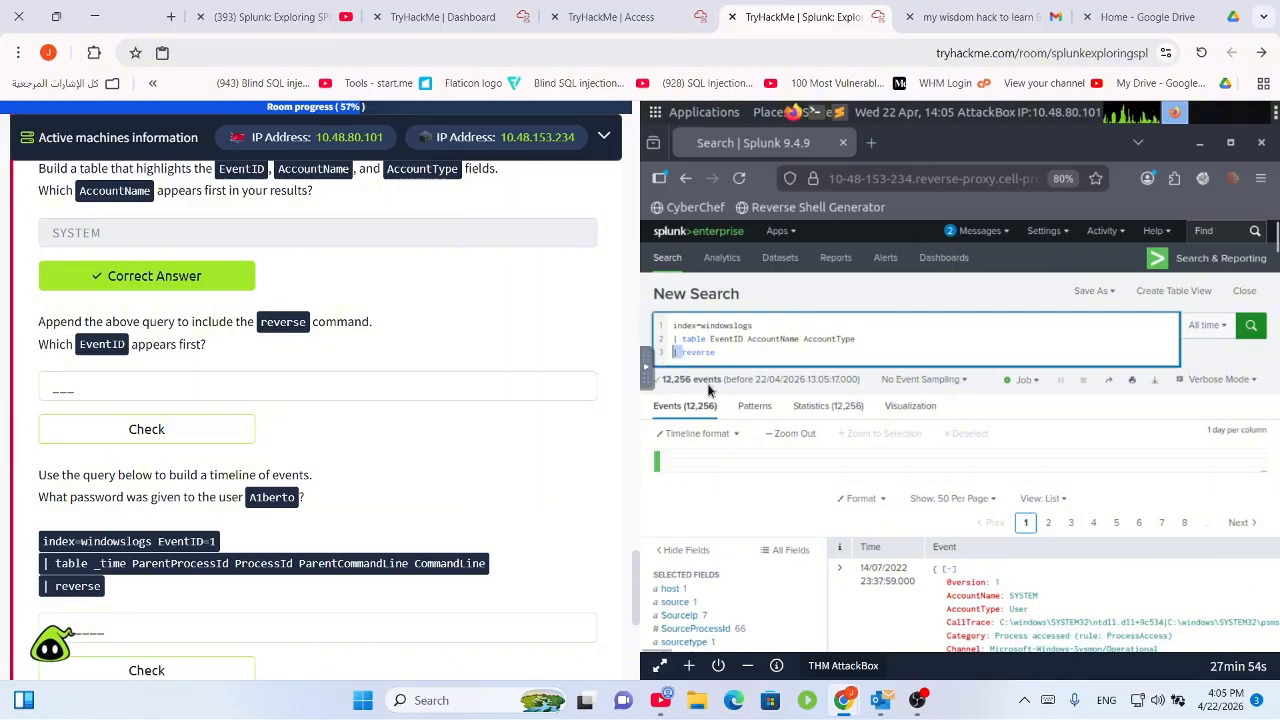
scroll(366, 320, down, 5)
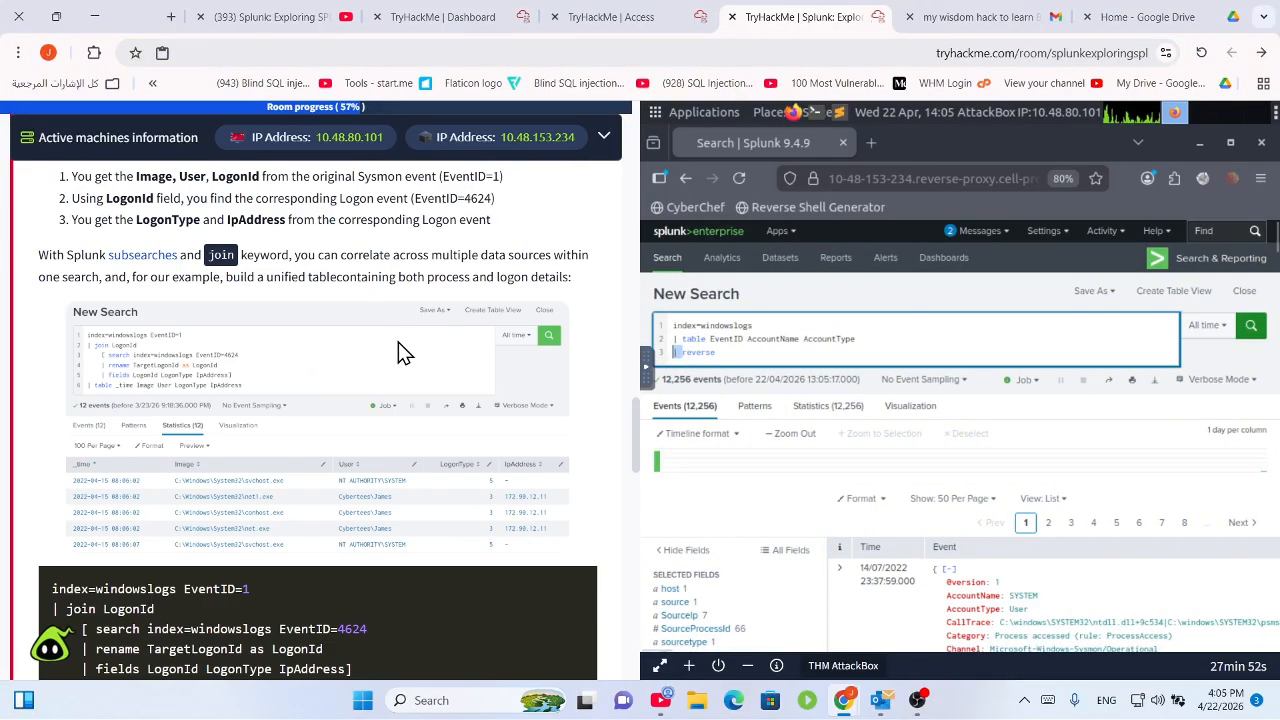
scroll(400, 355, up, 10)
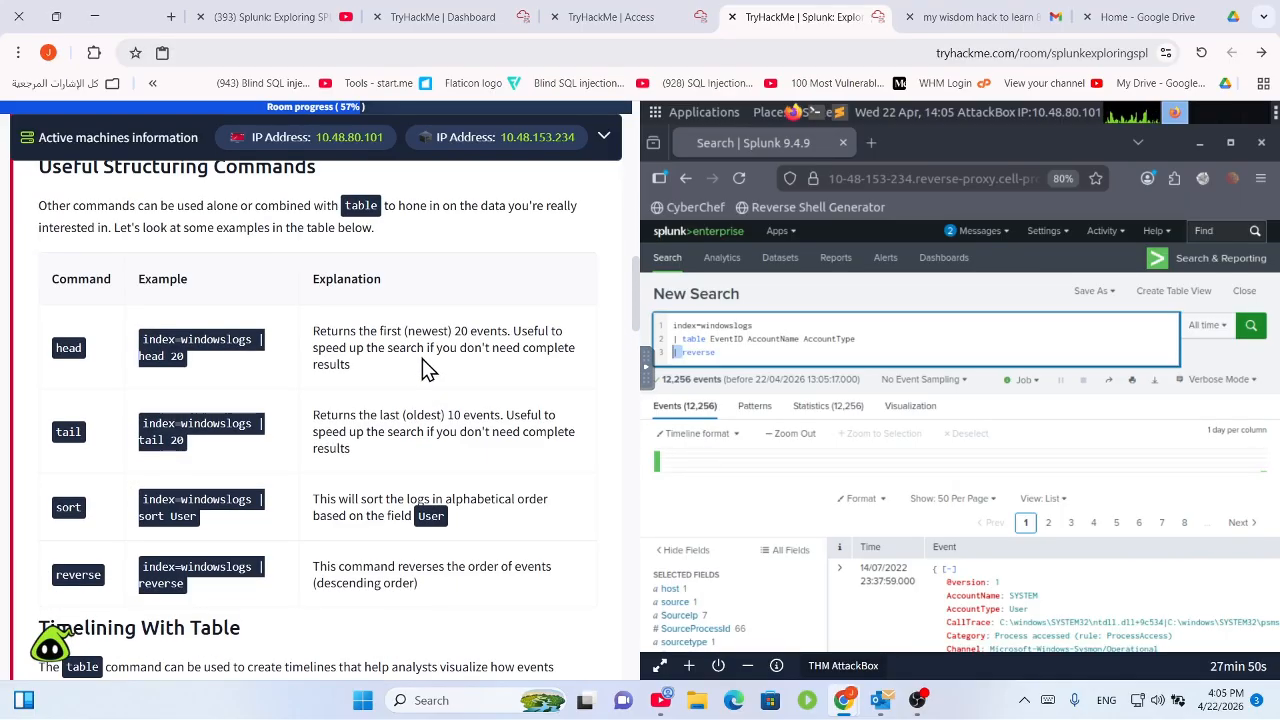
scroll(412, 415, up, 3)
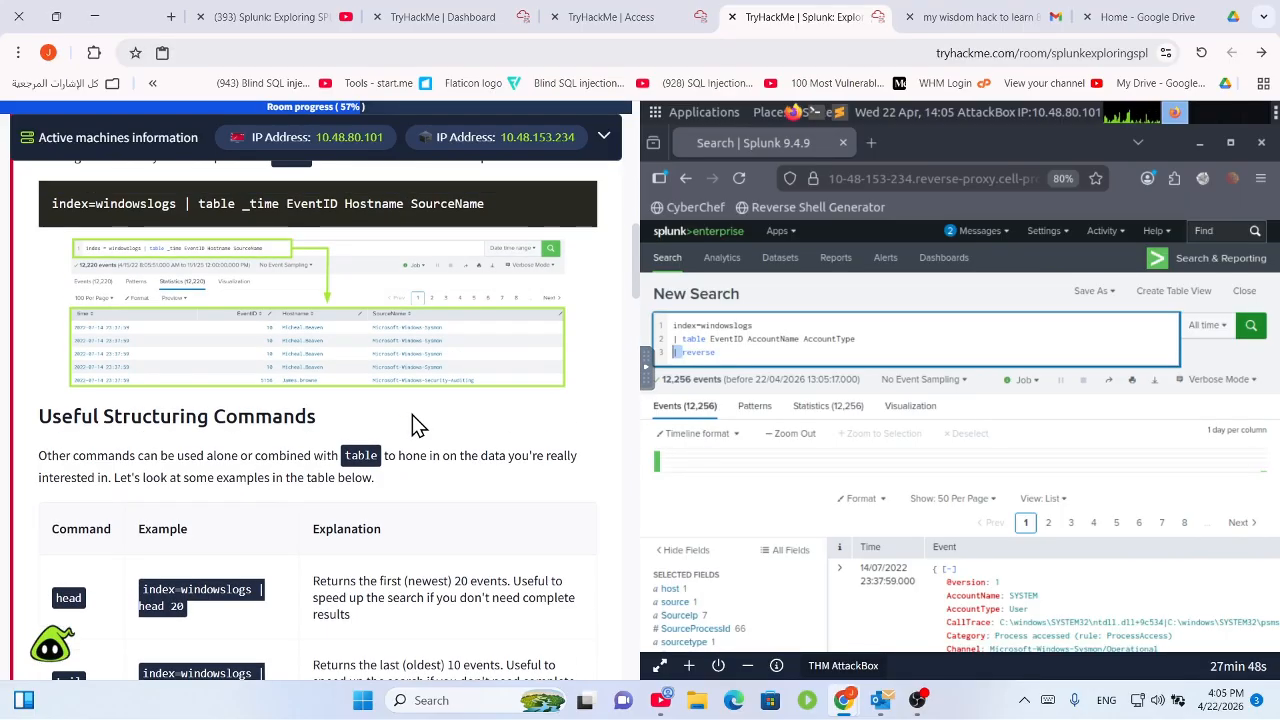
scroll(418, 410, down, 3)
scroll(418, 410, up, 5)
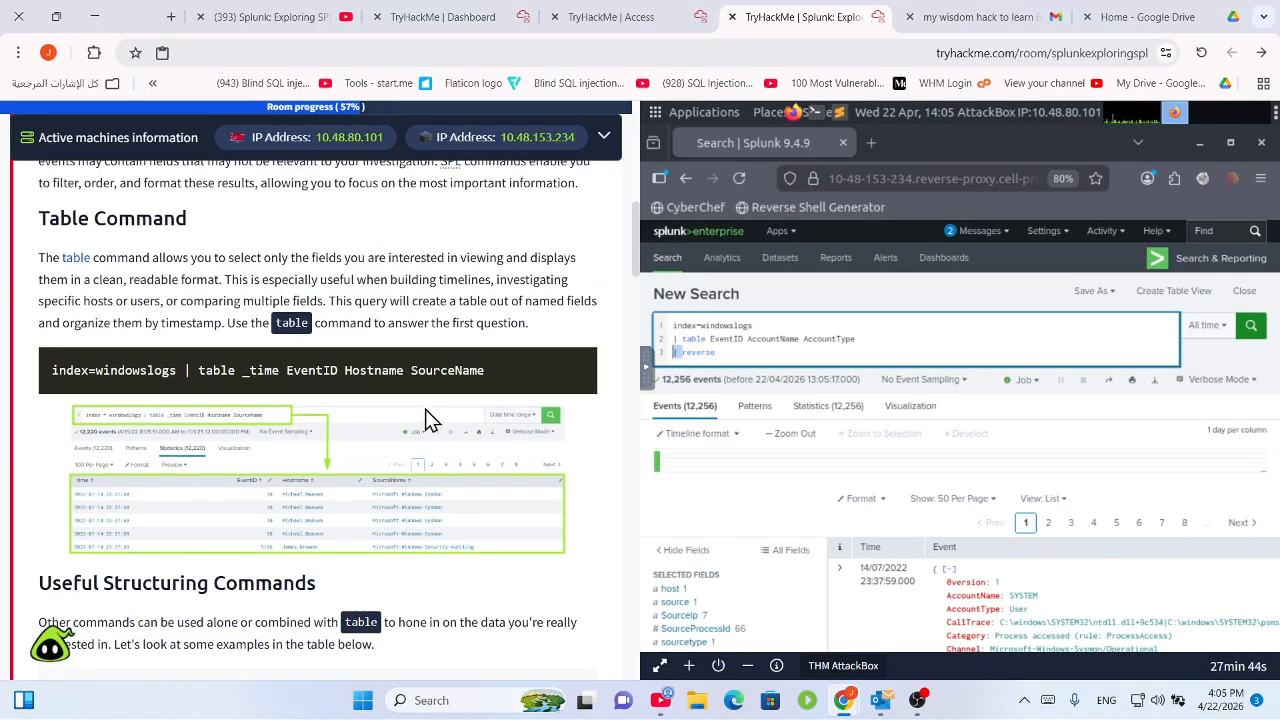
scroll(427, 414, down, 5)
scroll(428, 410, down, 6)
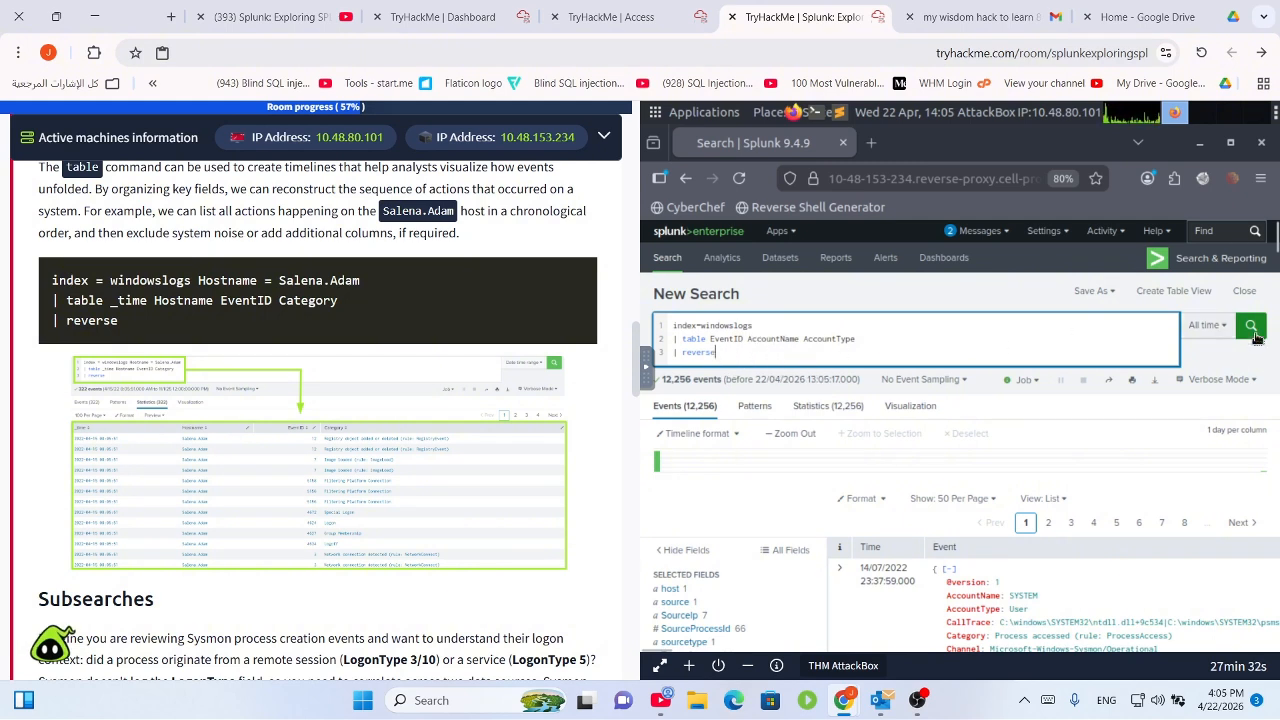
Rerun the reversed table query and browse its 12,256 events, led by EventID 10 / SYSTEM.
click(1250, 326)
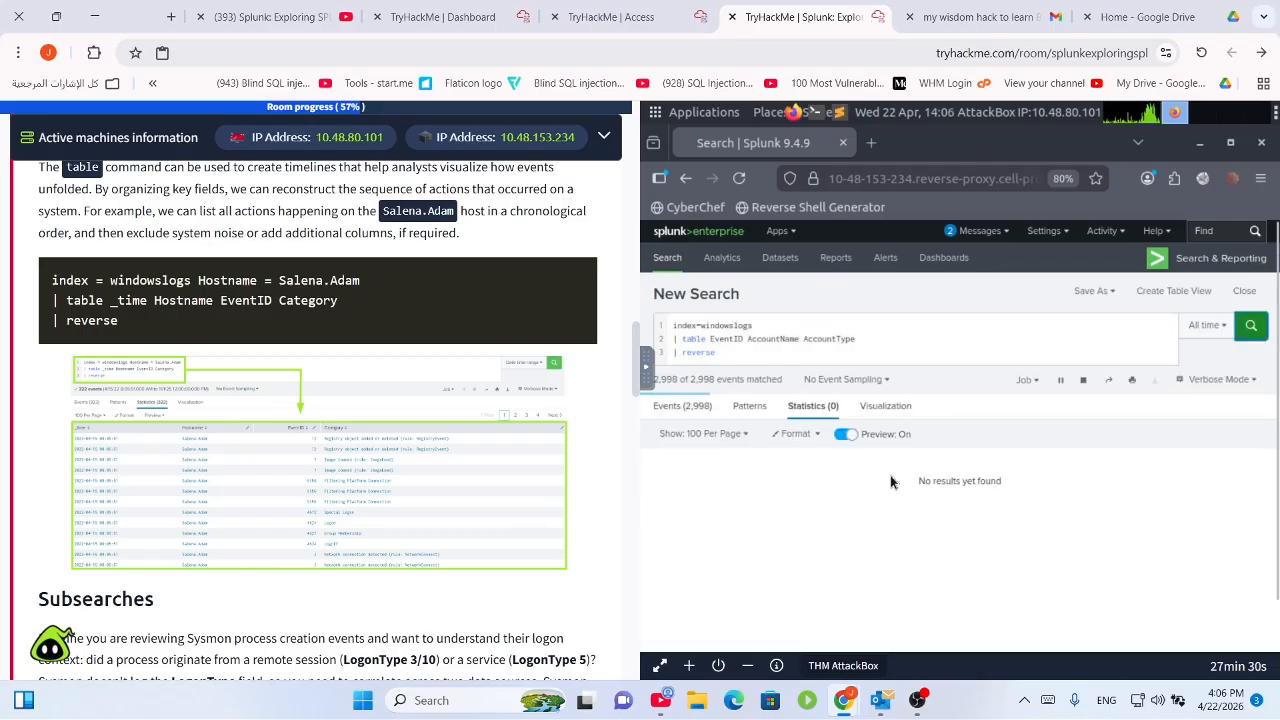
click(697, 406)
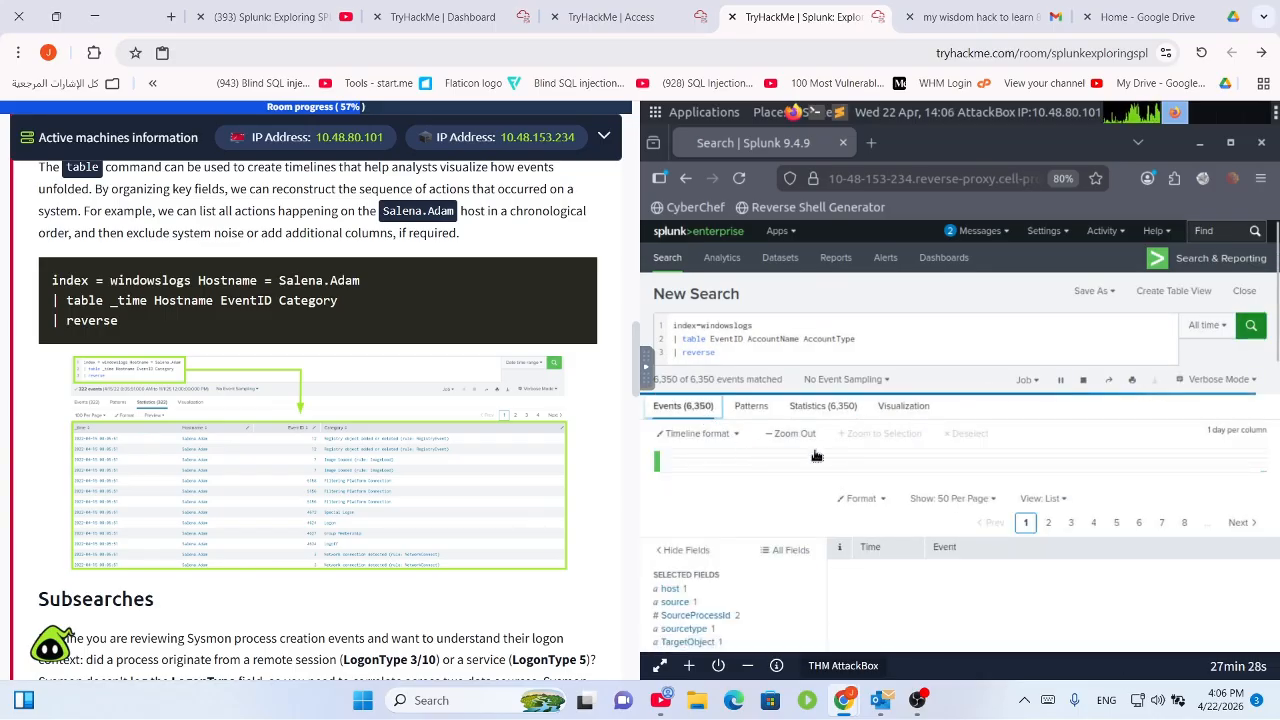
scroll(1015, 598, down, 3)
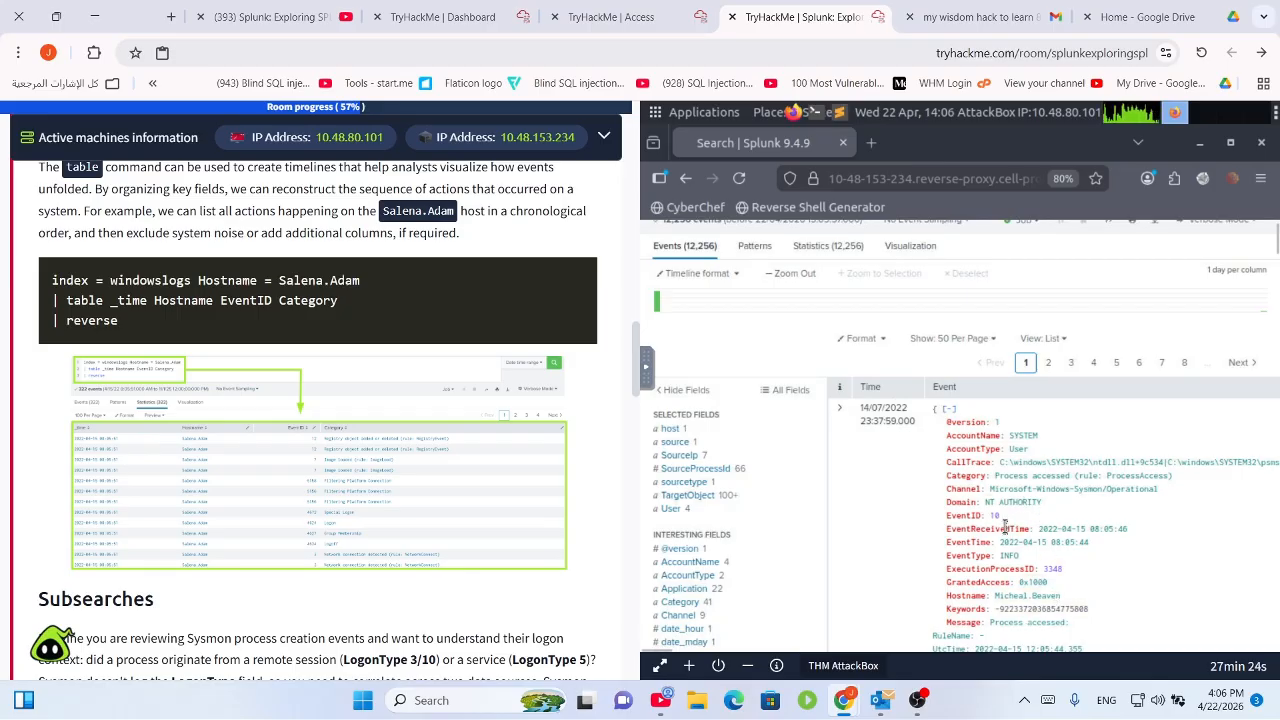
scroll(407, 518, down, 15)
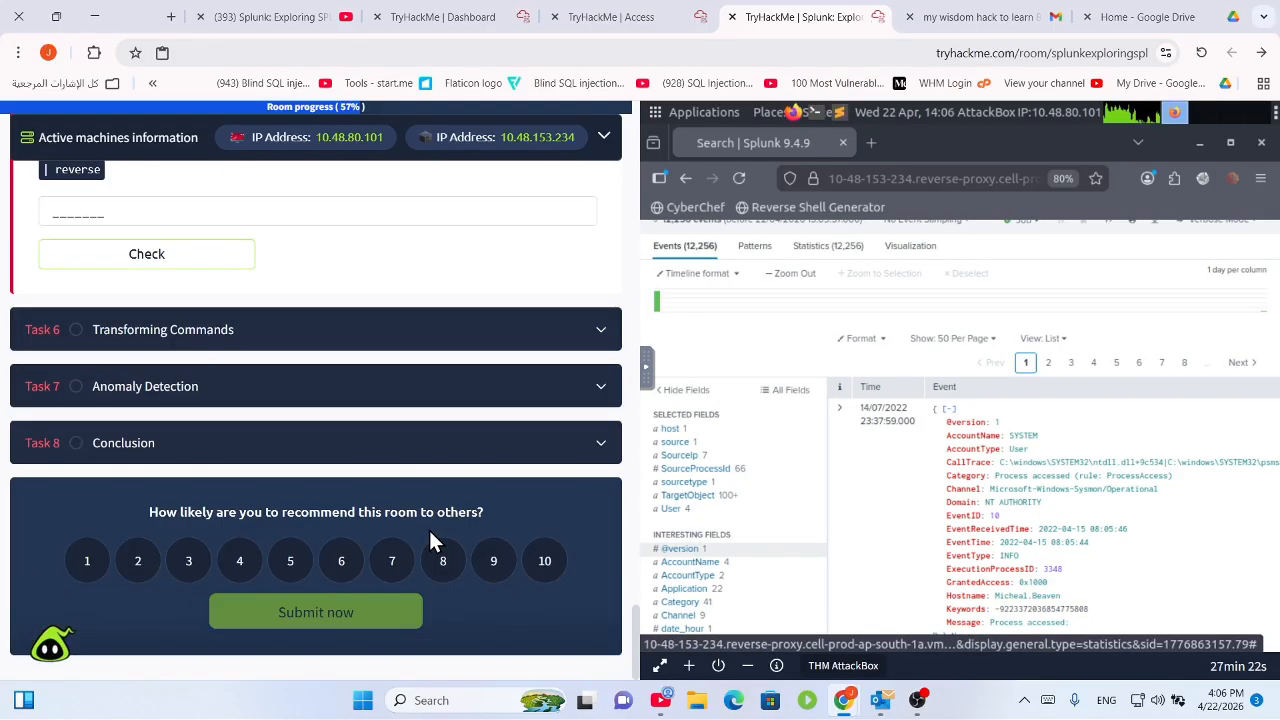
scroll(429, 530, up, 5)
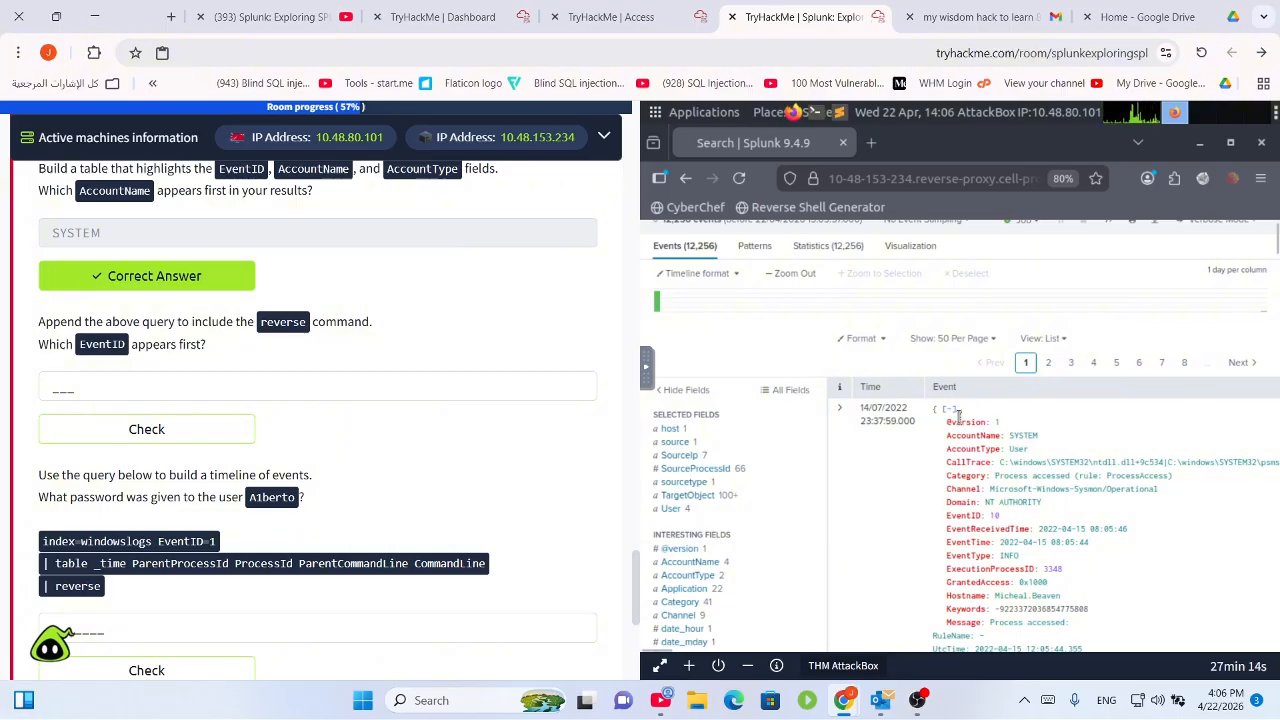
scroll(495, 457, up, 2)
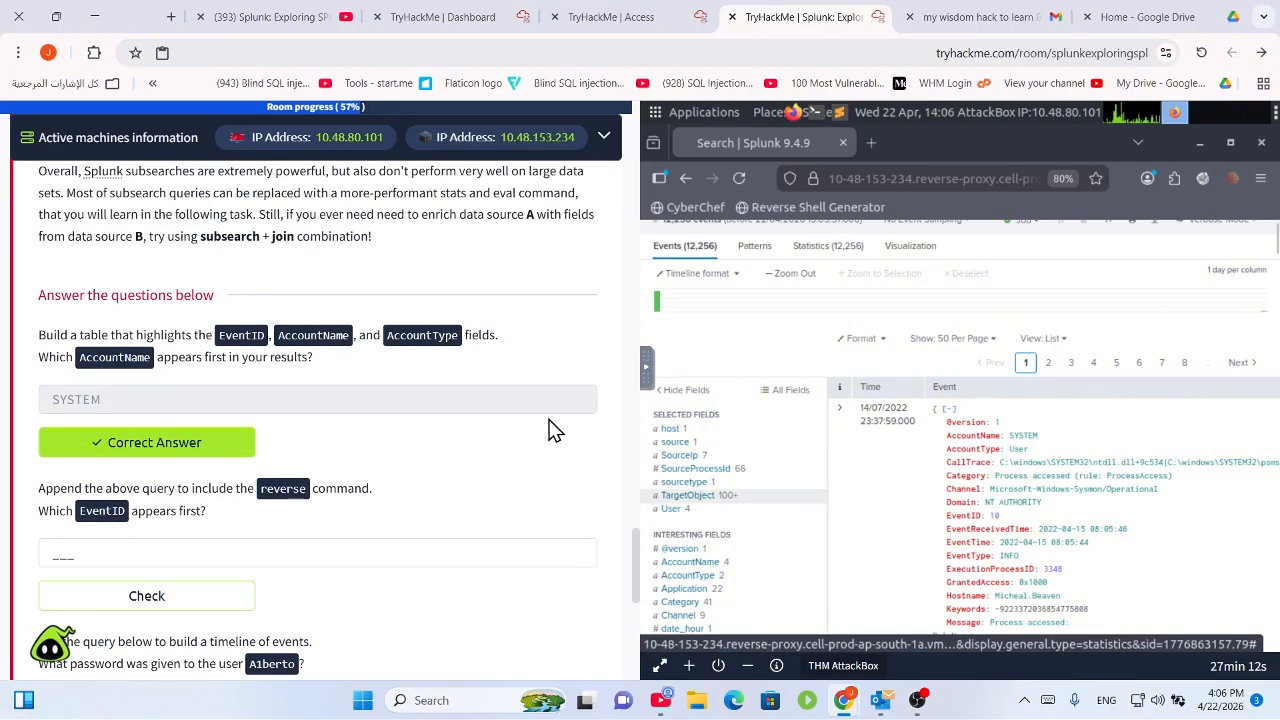
scroll(615, 430, down, 1)
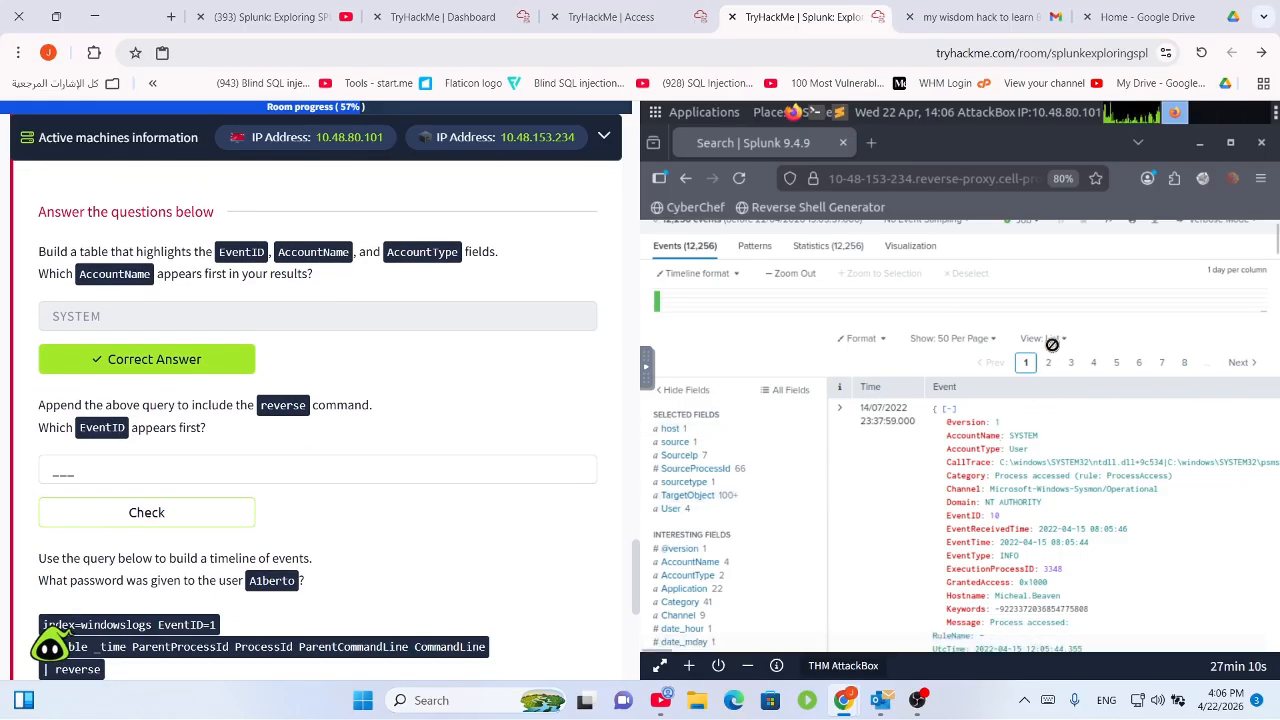
scroll(1060, 335, up, 1)
scroll(1057, 420, up, 1)
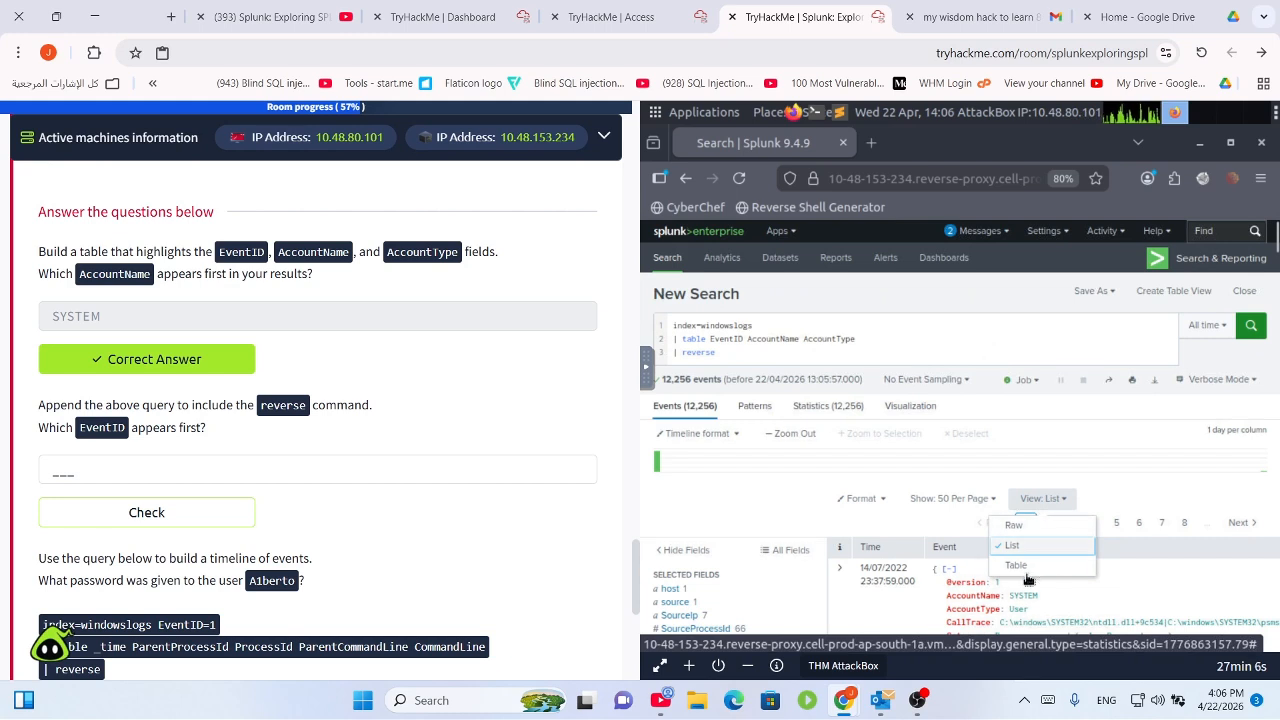
click(1030, 567)
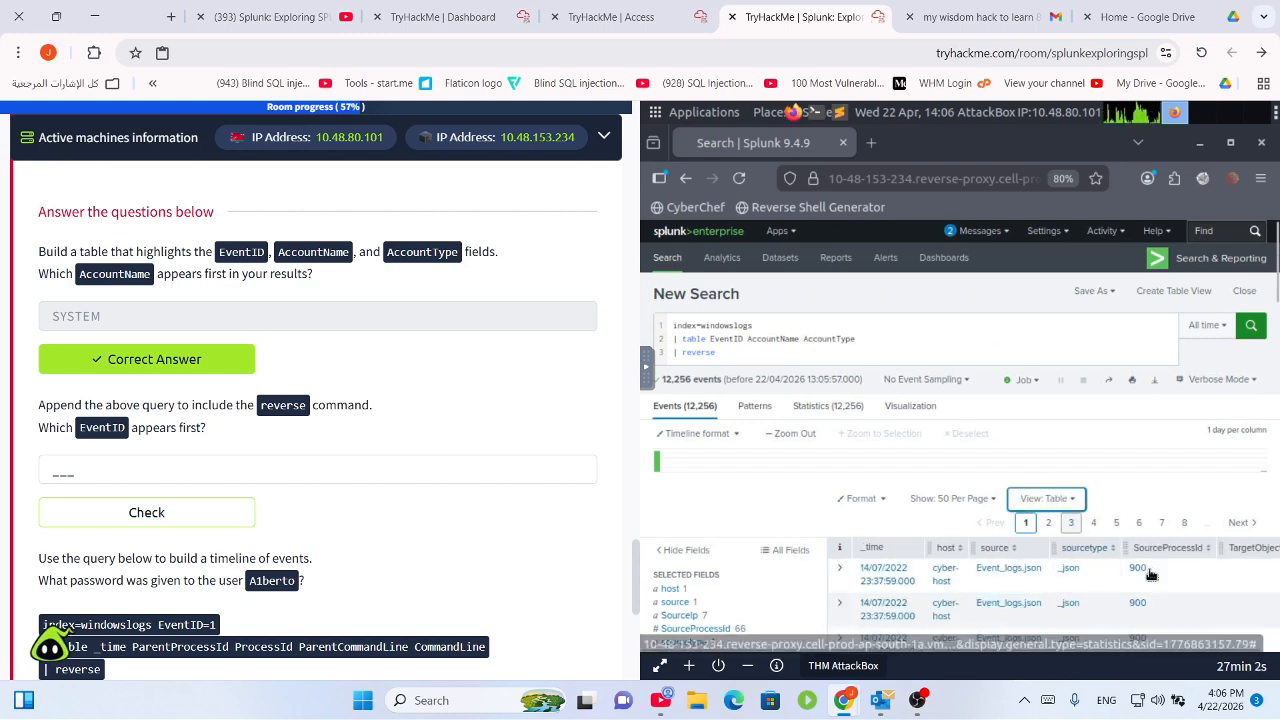
click(1074, 500)
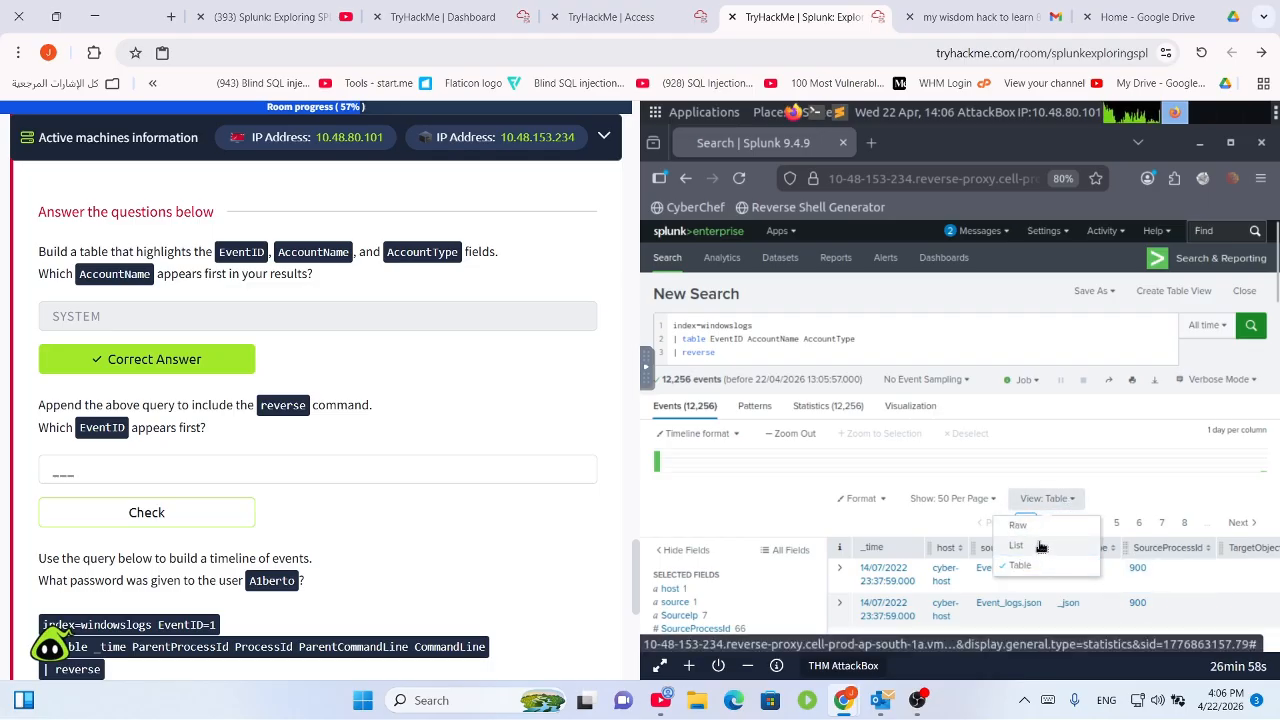
click(1016, 545)
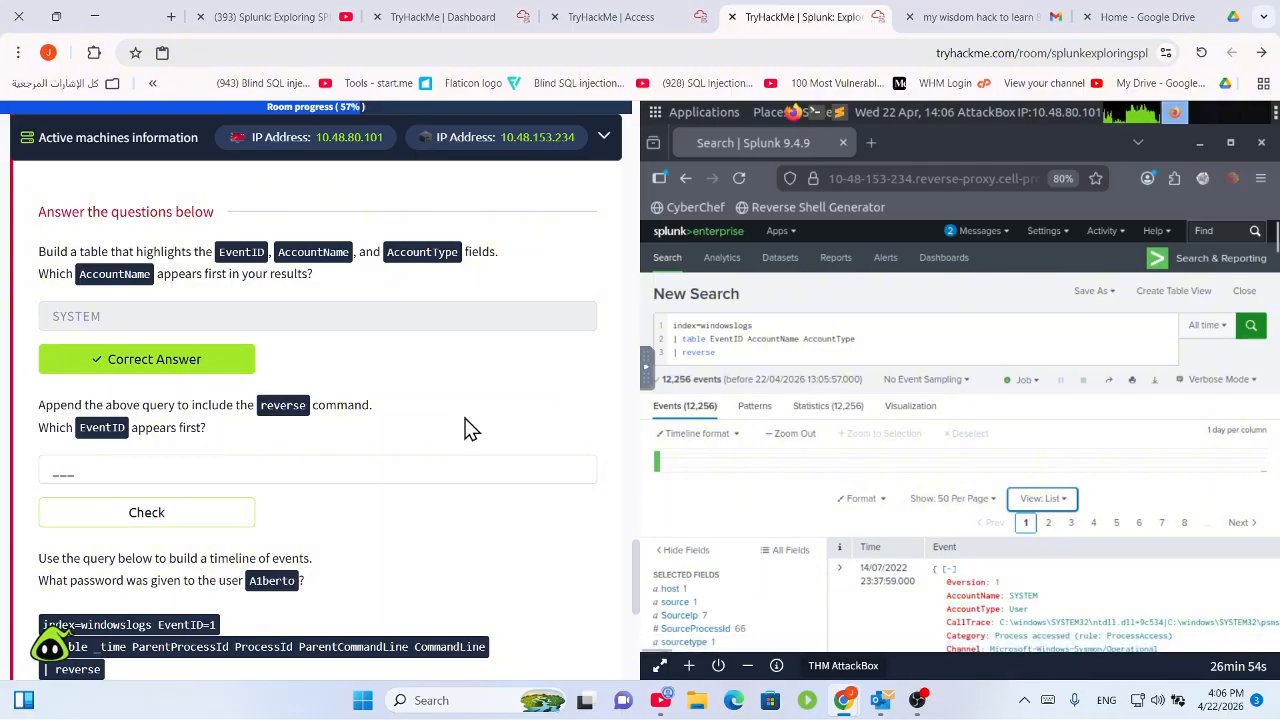
scroll(443, 400, up, 15)
scroll(449, 425, up, 4)
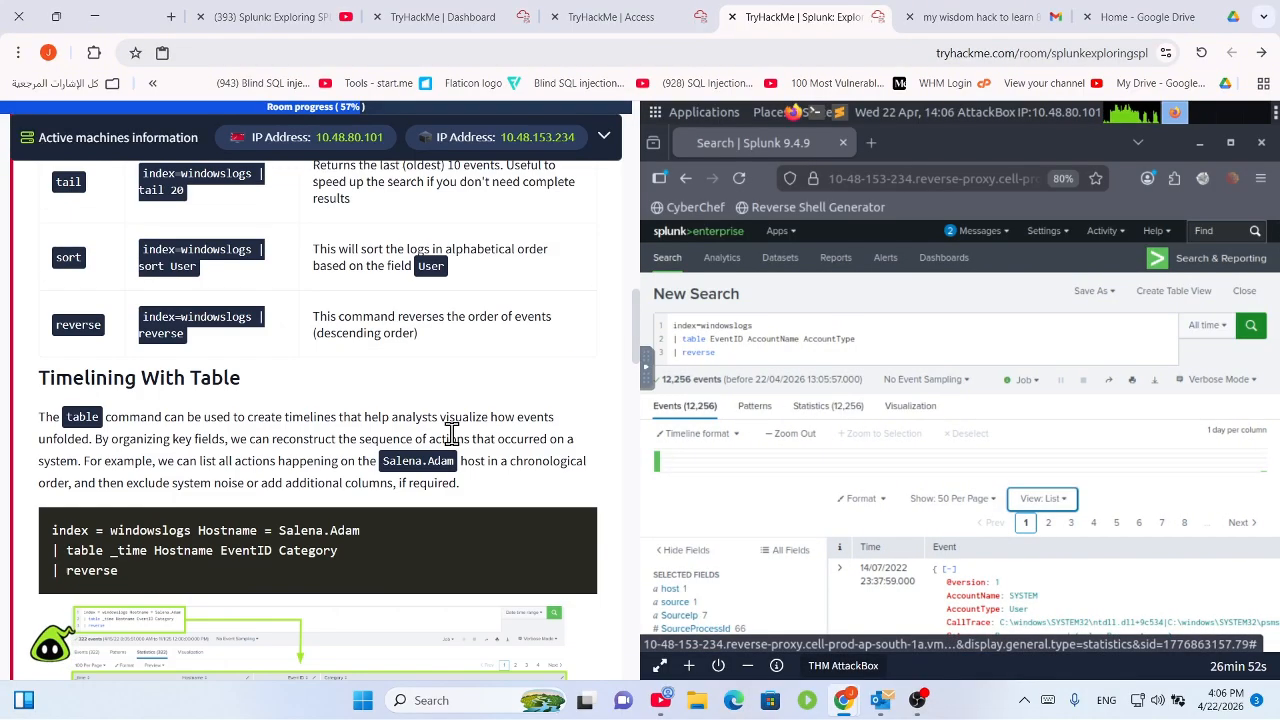
scroll(460, 432, down, 3)
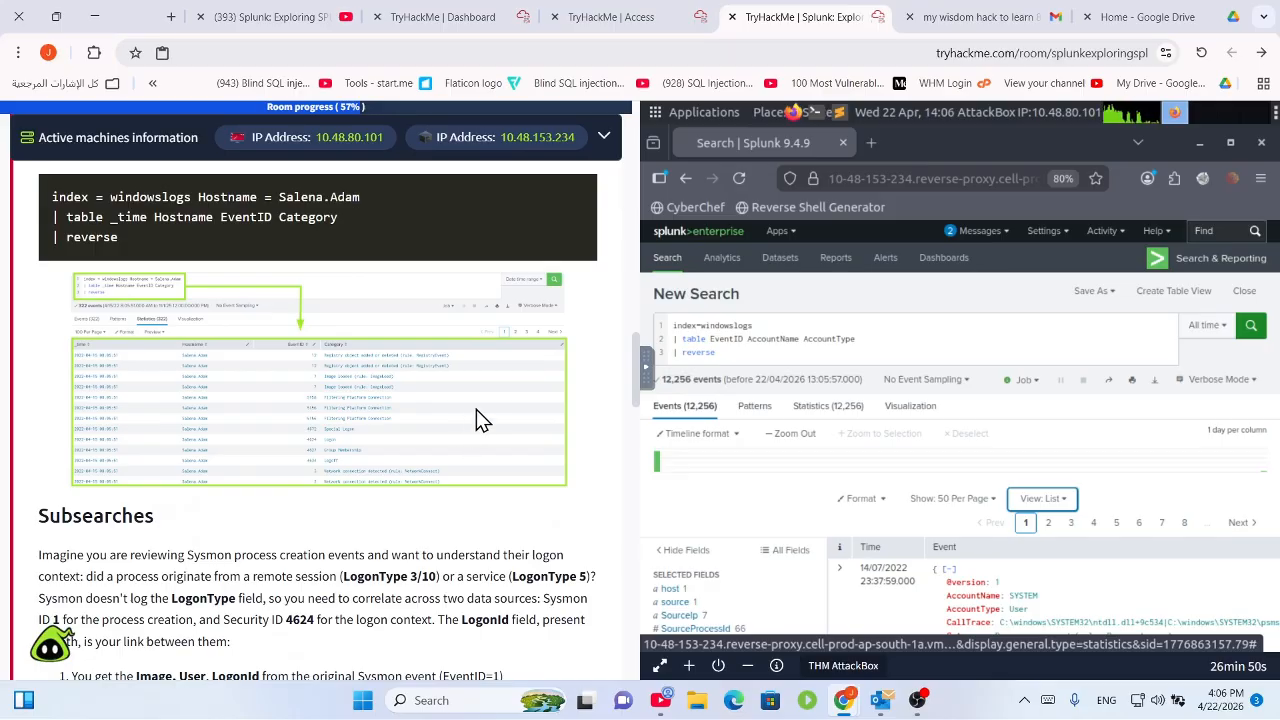
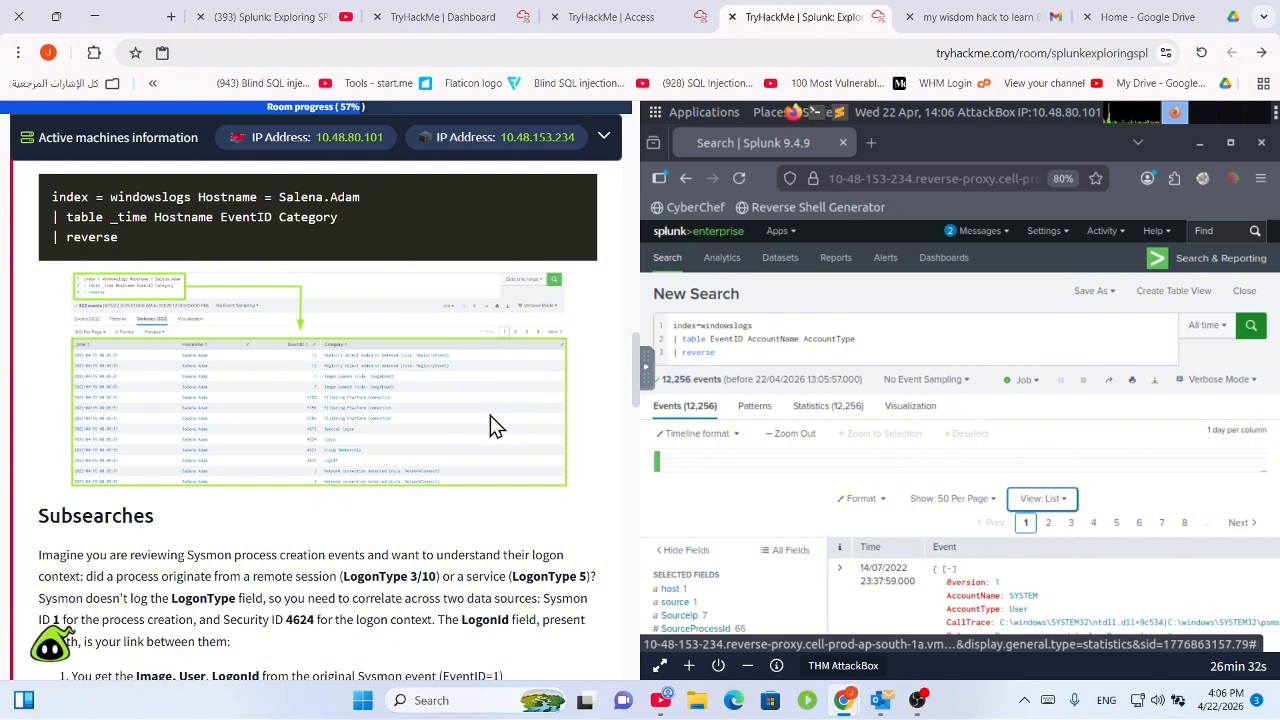
Insert '_time' before EventID in the query's table line, fixing the spacing.
click(708, 340)
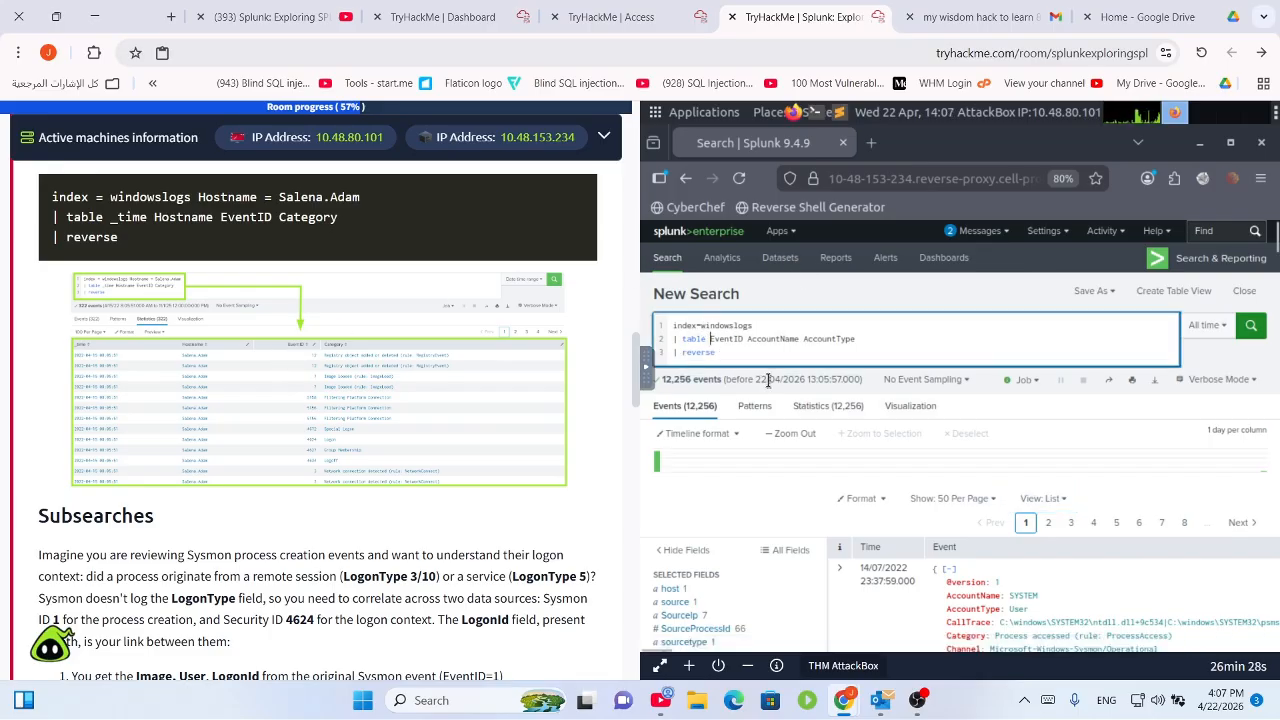
text(time)
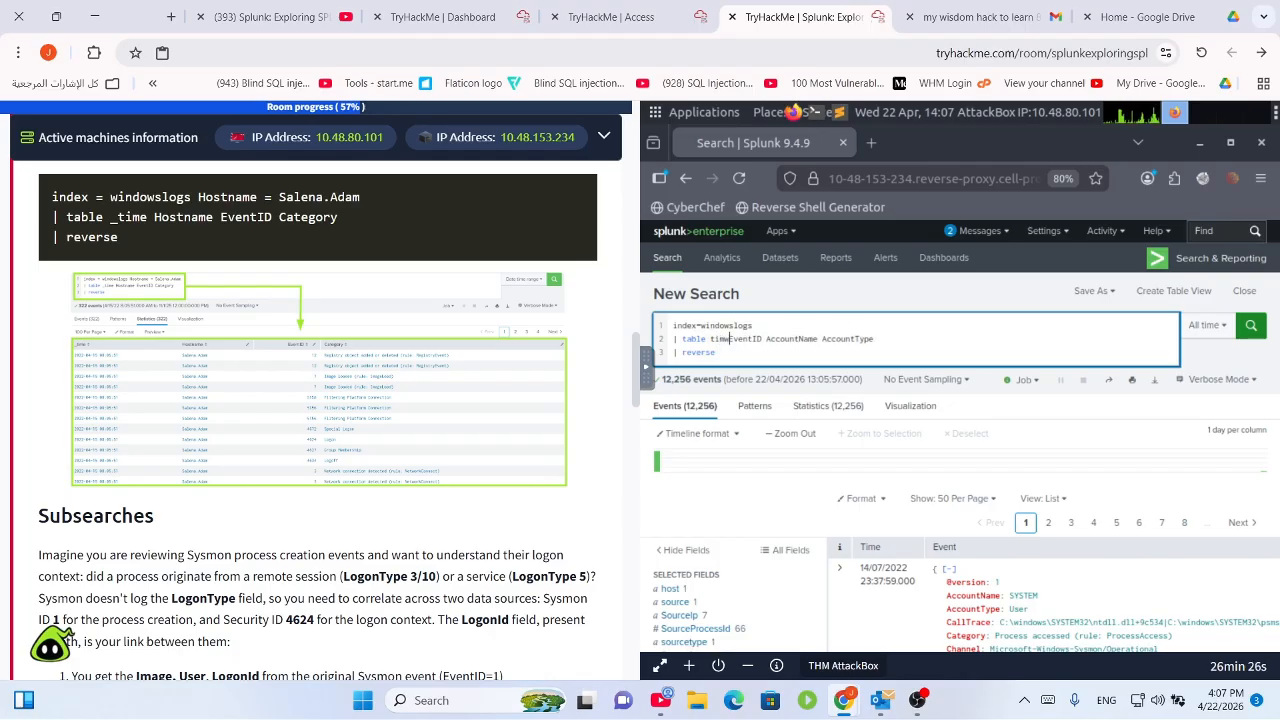
key(BackSpace)
text(e)
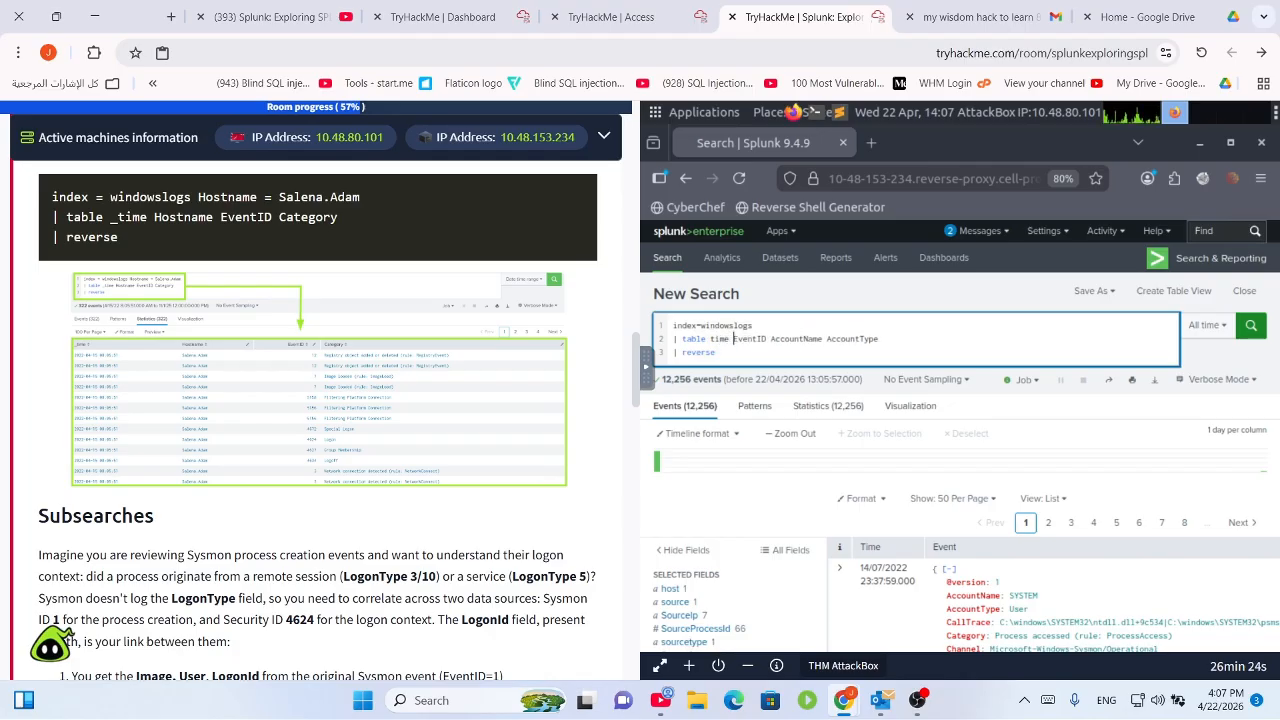
key(Left)
key(Left)
key(Left)
key(Left)
text(_)
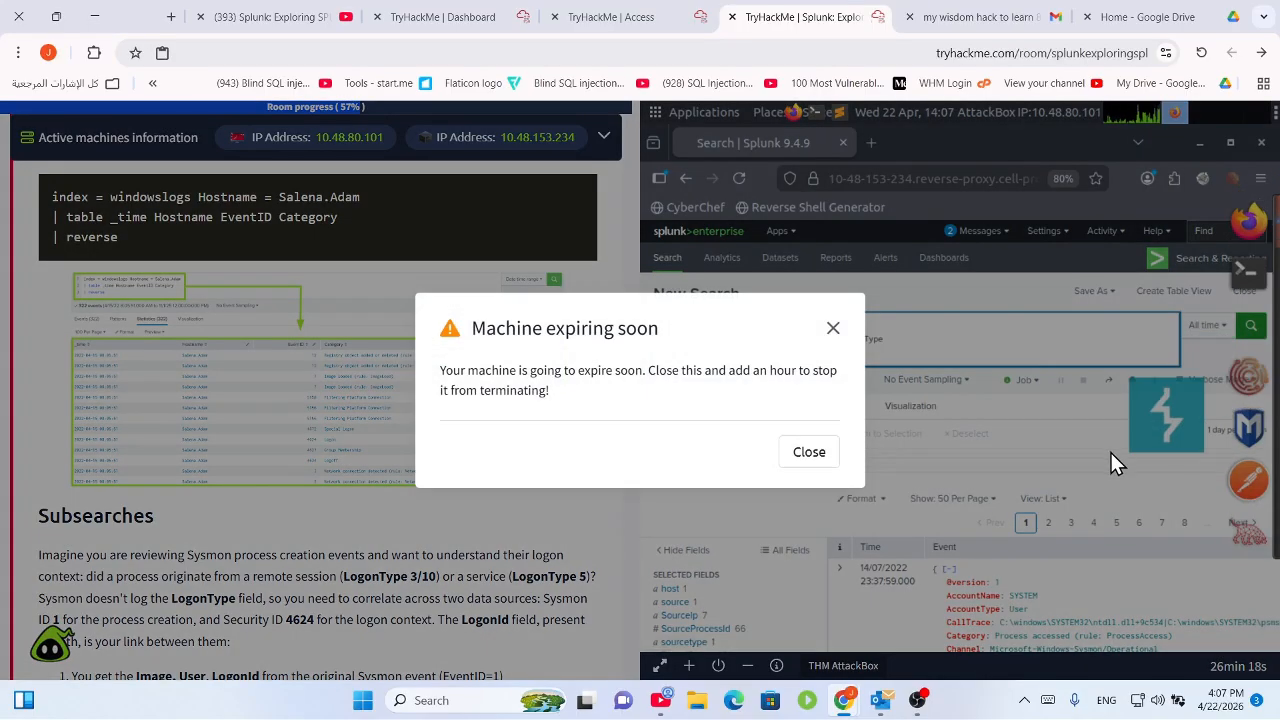
Dismiss the TryHackMe machine-expiry warning and reposition the Splunk browser window.
click(833, 328)
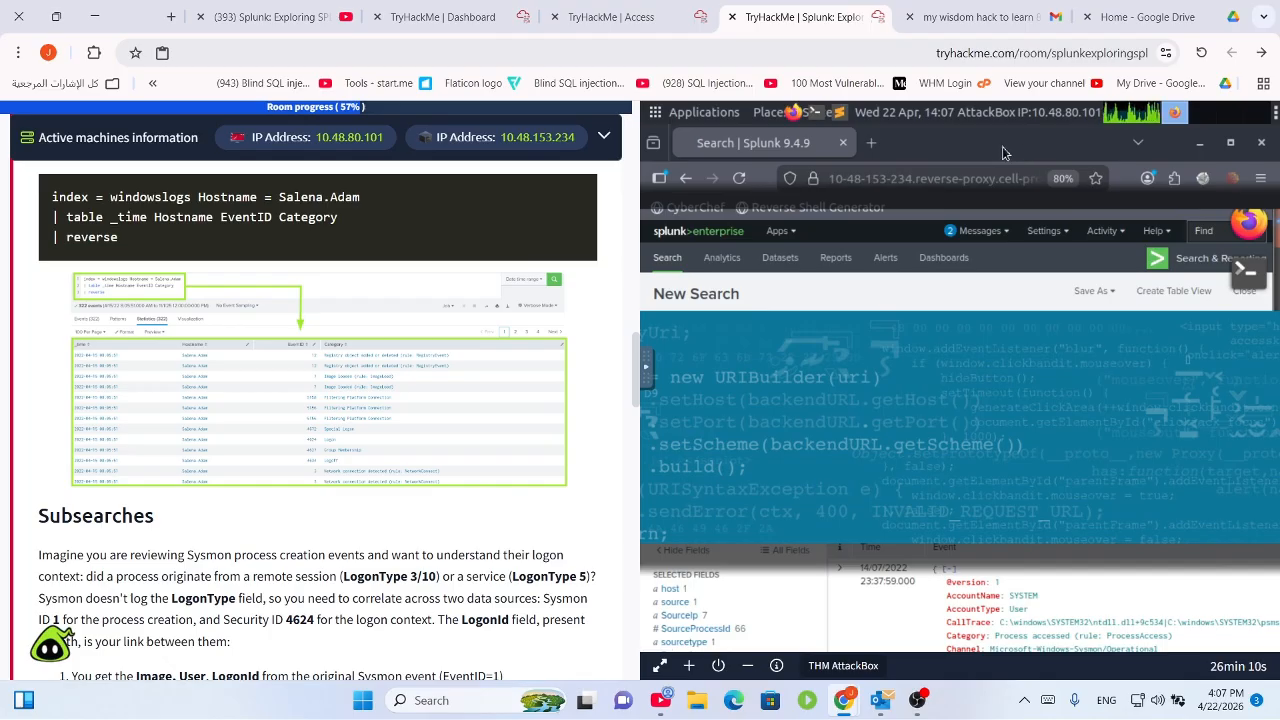
drag(1029, 287, 769, 167)
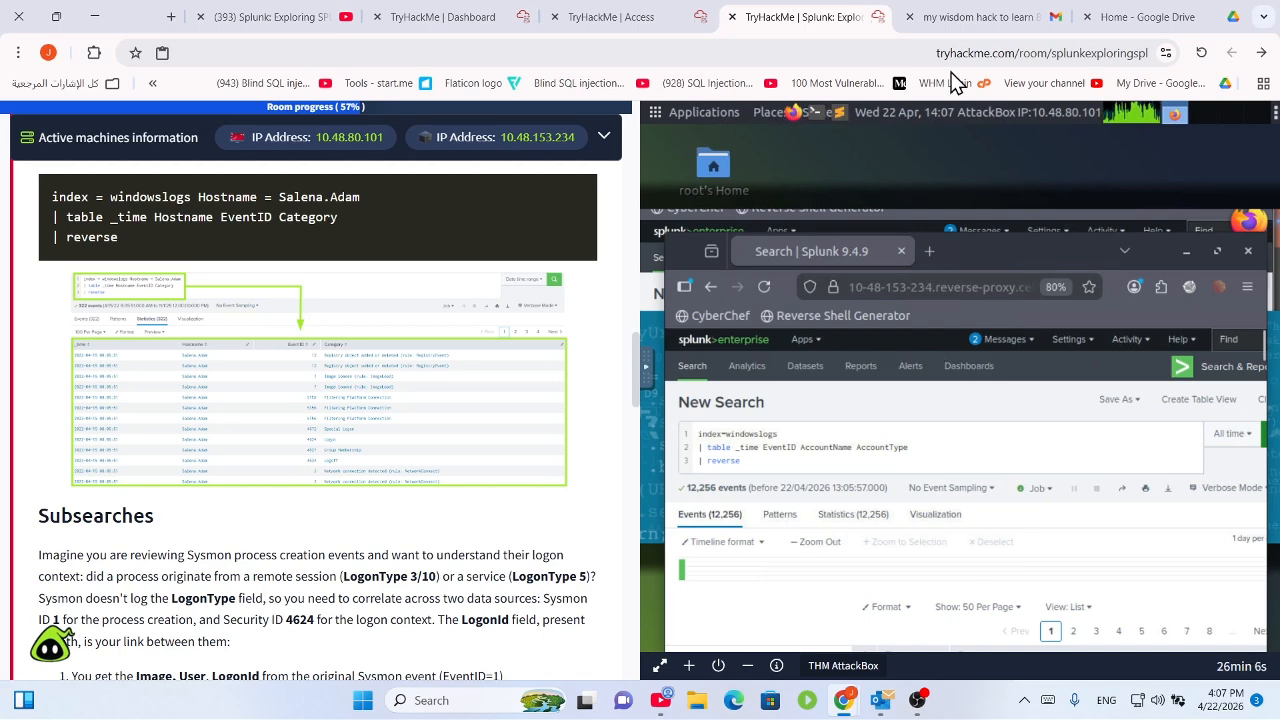
drag(1081, 222, 864, 131)
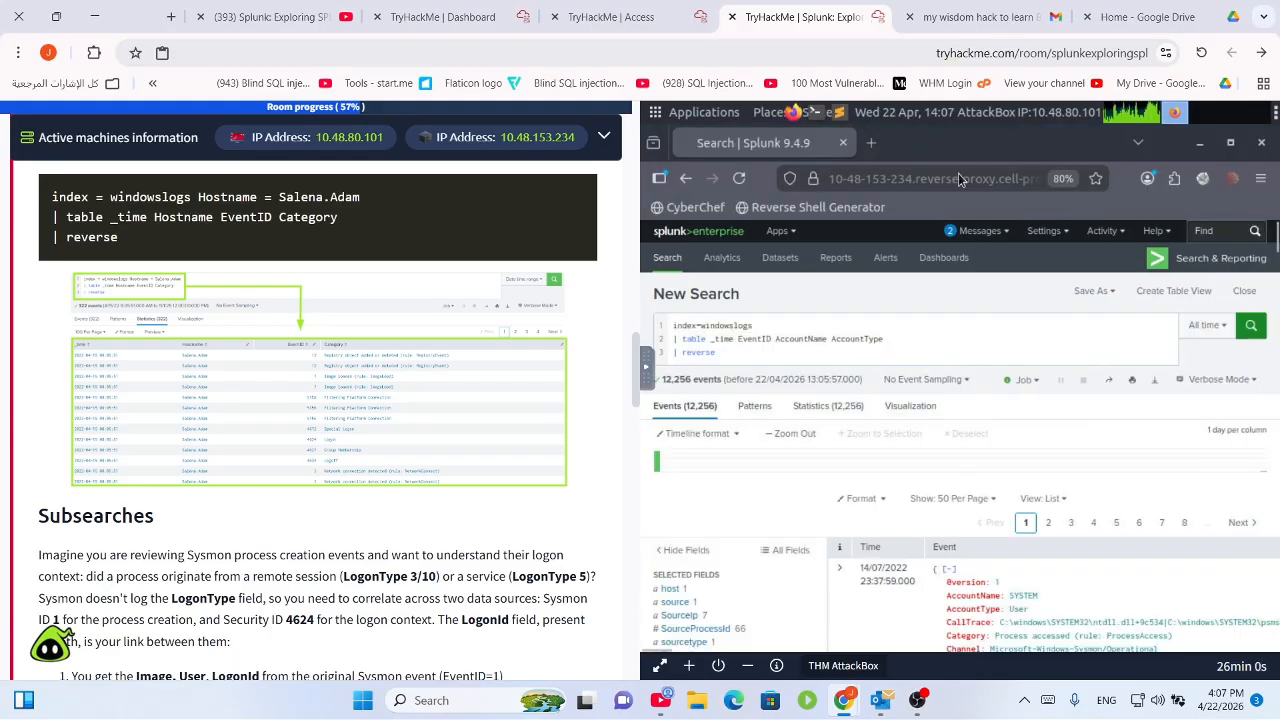
Run the revised query and browse its 12,256 results as raw events.
click(1250, 325)
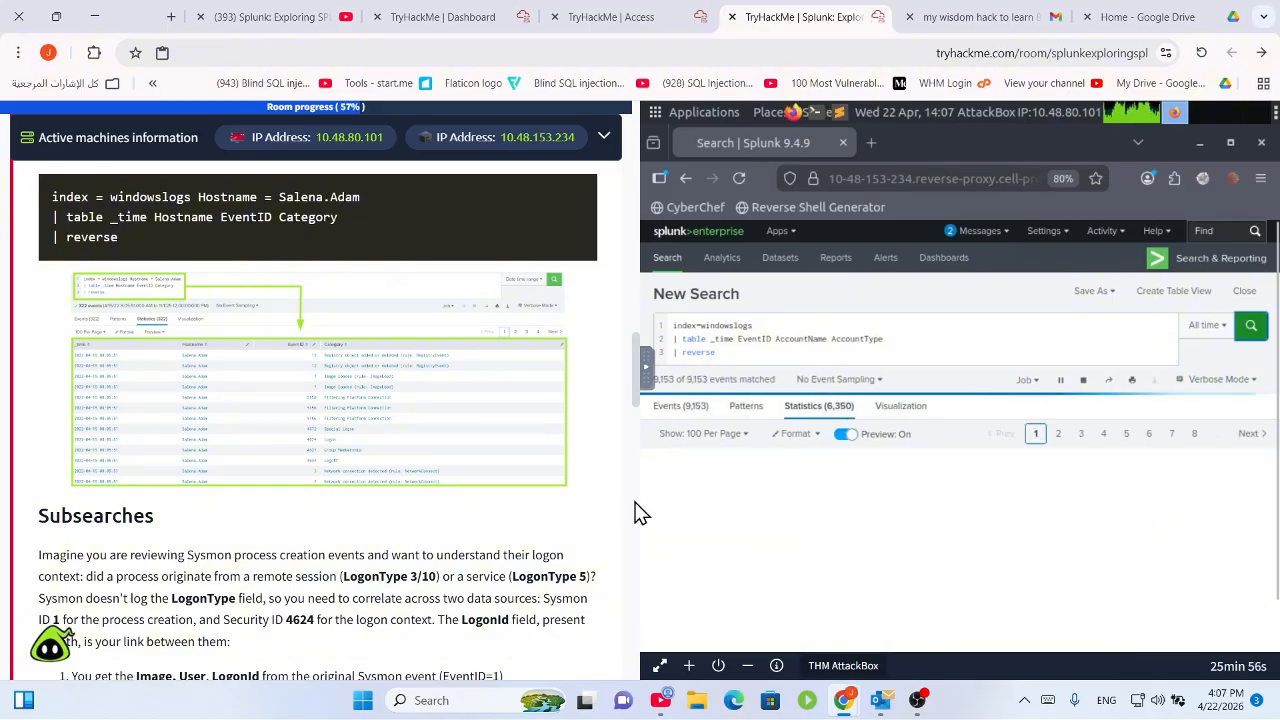
click(676, 408)
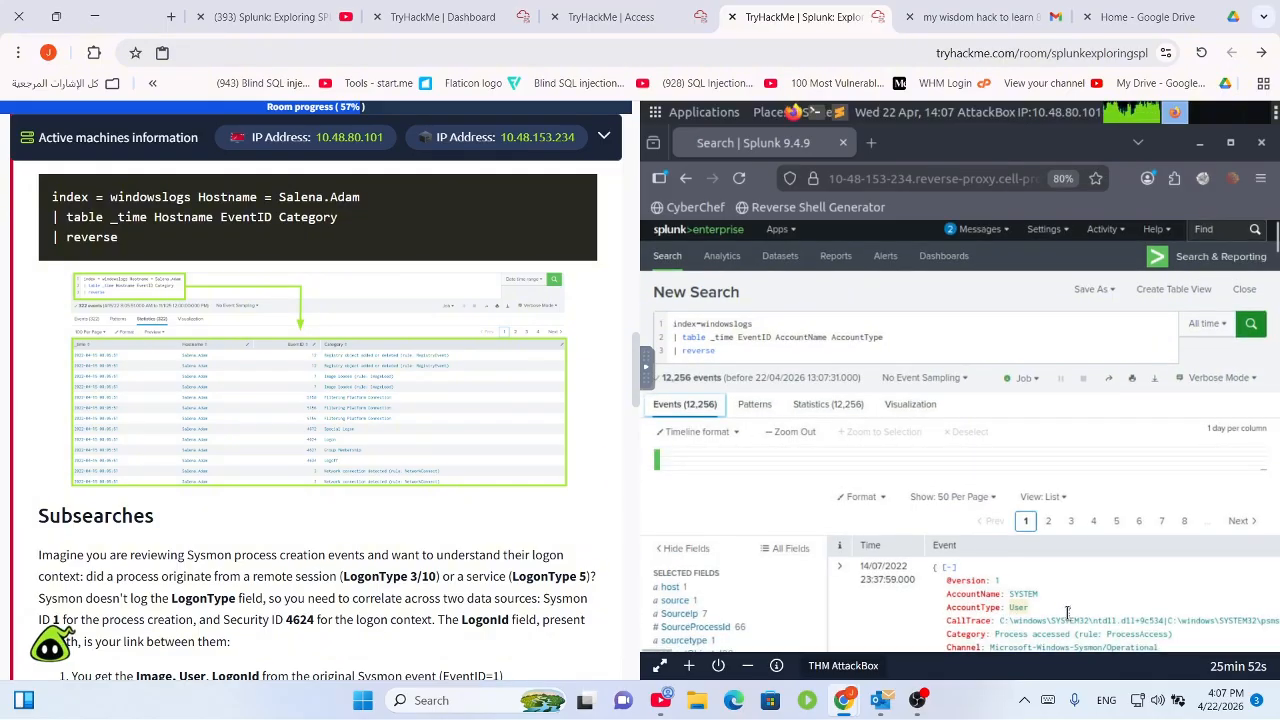
scroll(1060, 608, down, 5)
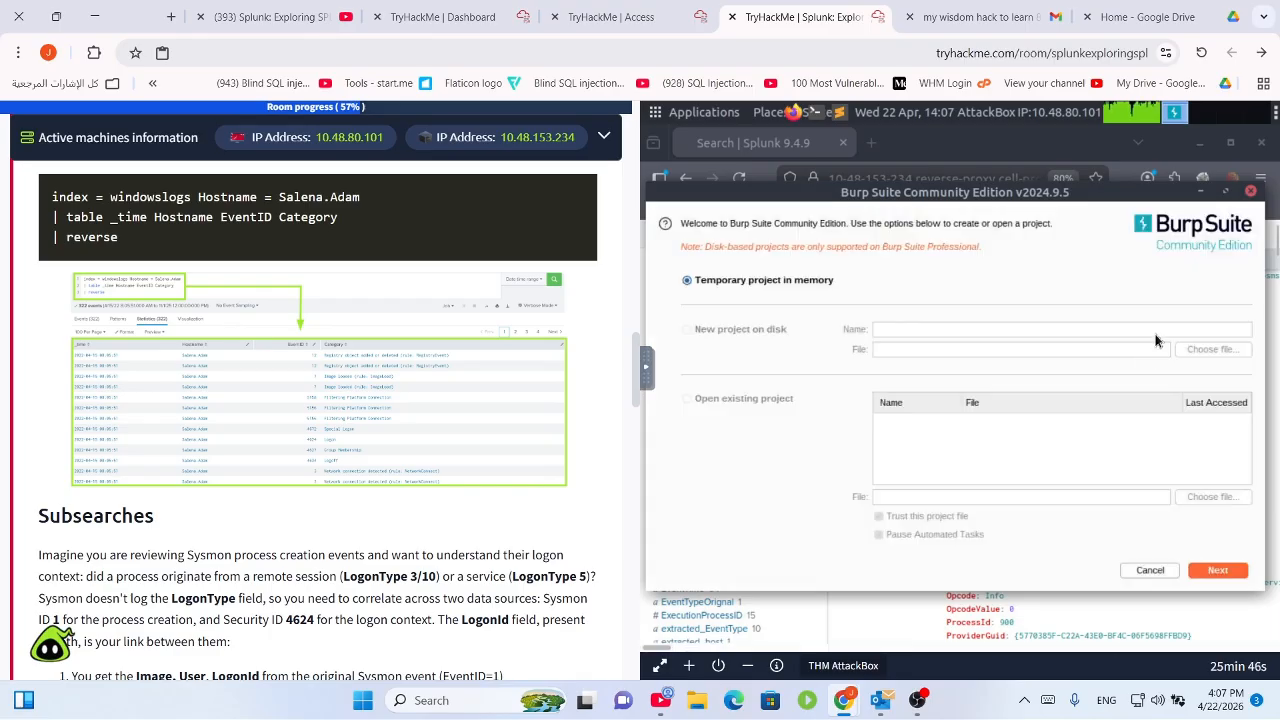
Cancel Burp's exit prompt and read the reverse and timeline questions in TryHackMe.
click(1249, 196)
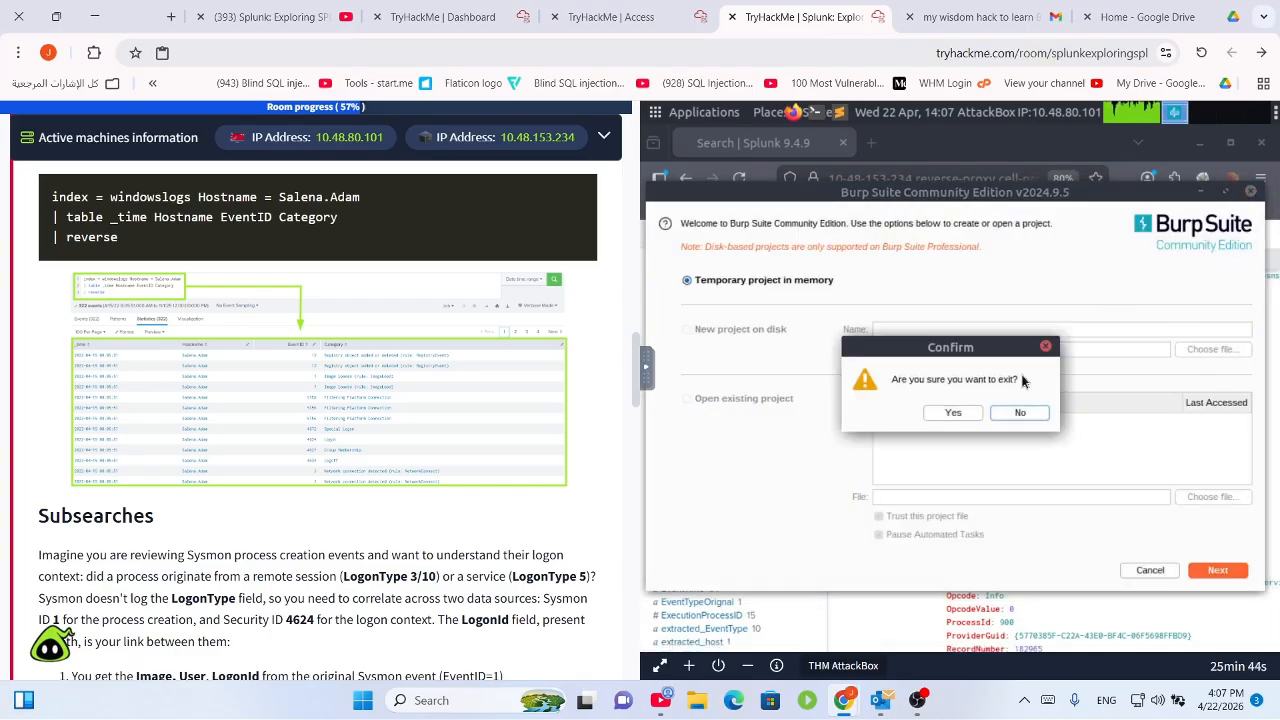
click(1018, 416)
scroll(434, 529, down, 15)
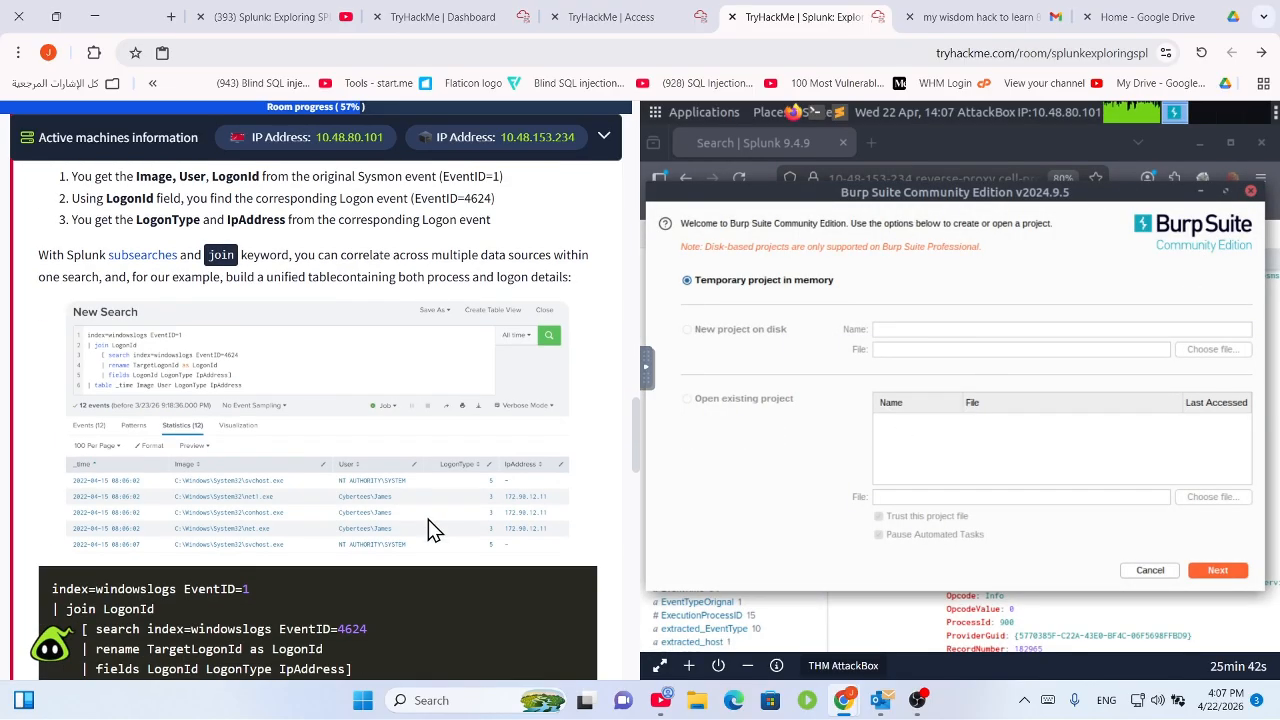
scroll(437, 534, up, 4)
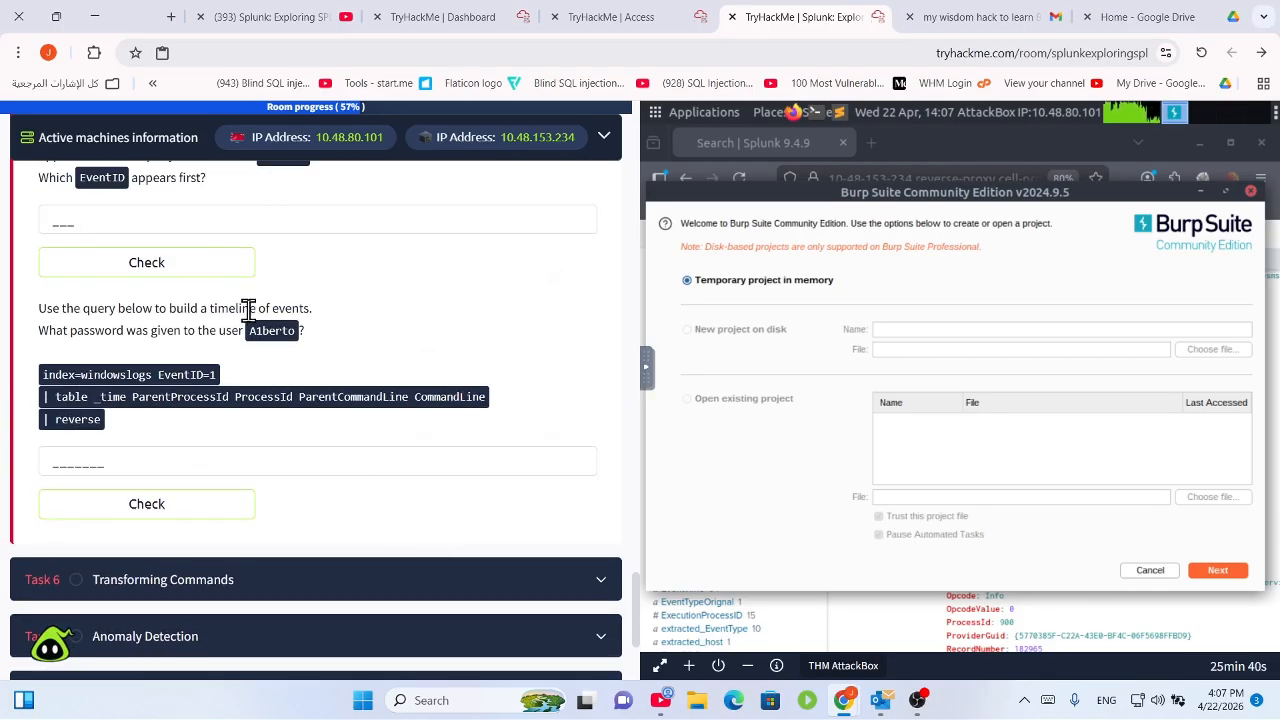
drag(362, 321, 179, 276)
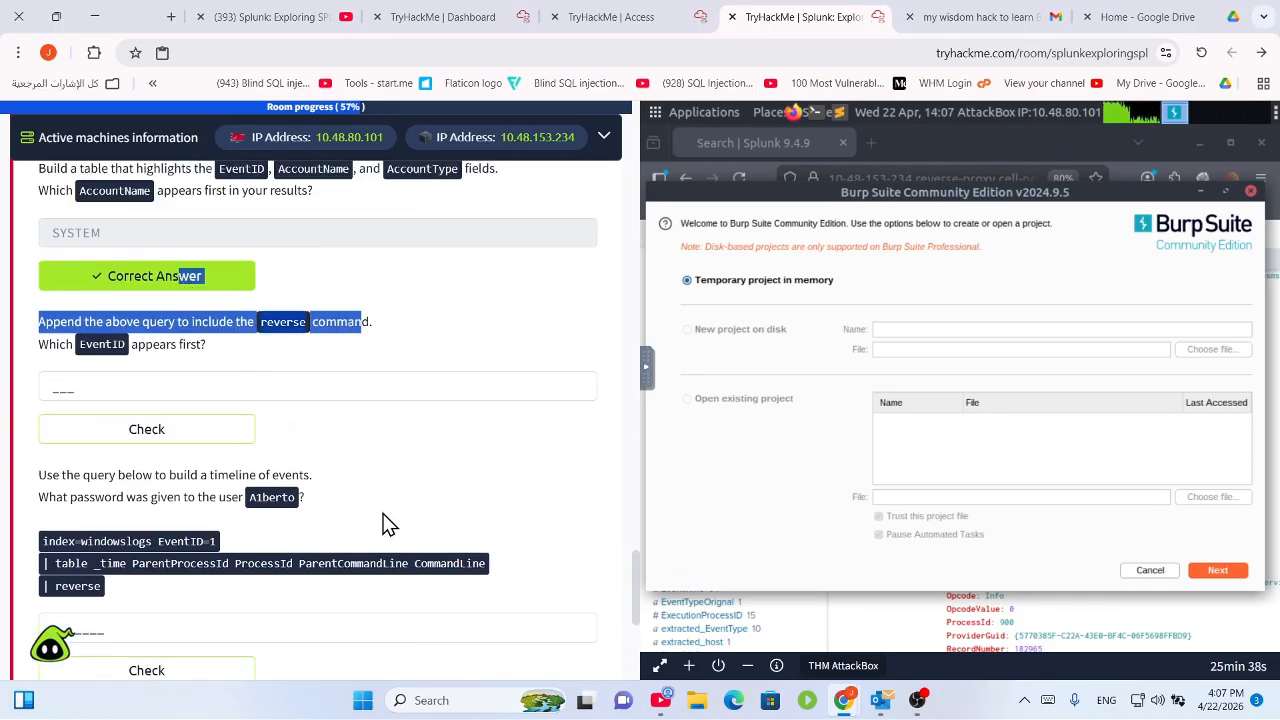
scroll(350, 530, down, 2)
scroll(237, 523, up, 2)
scroll(177, 458, down, 1)
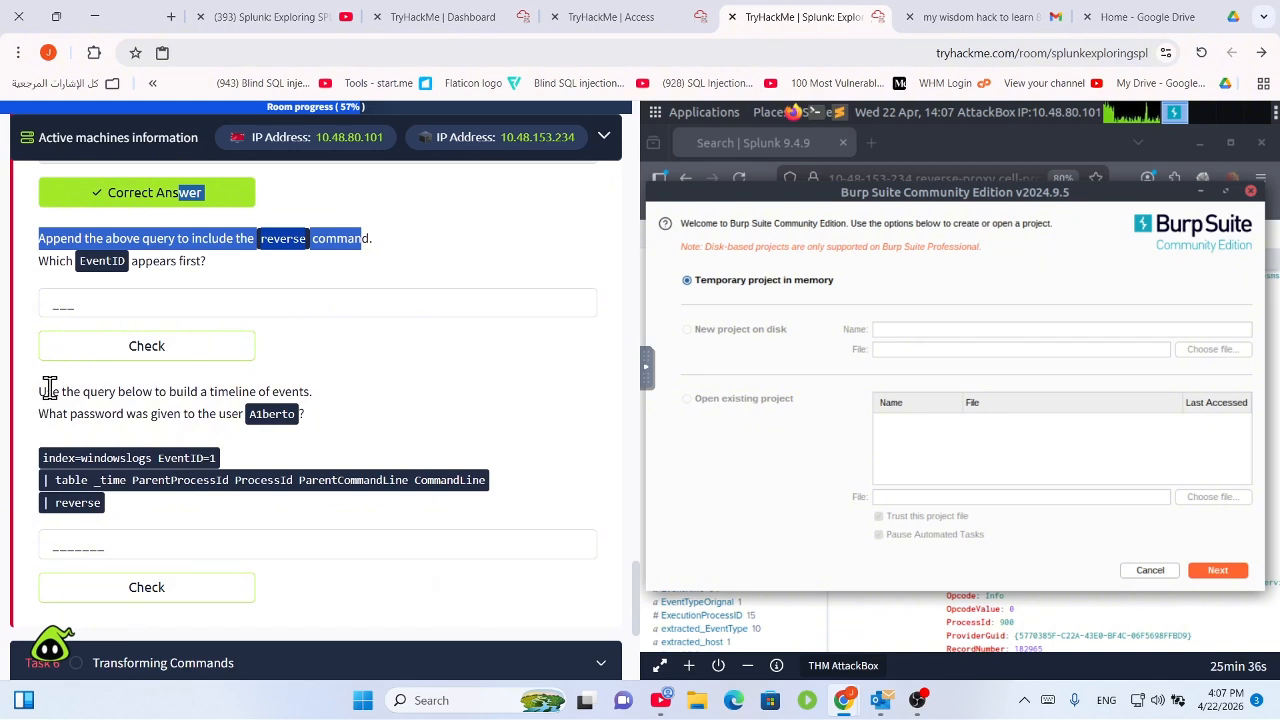
drag(49, 389, 244, 430)
click(328, 418)
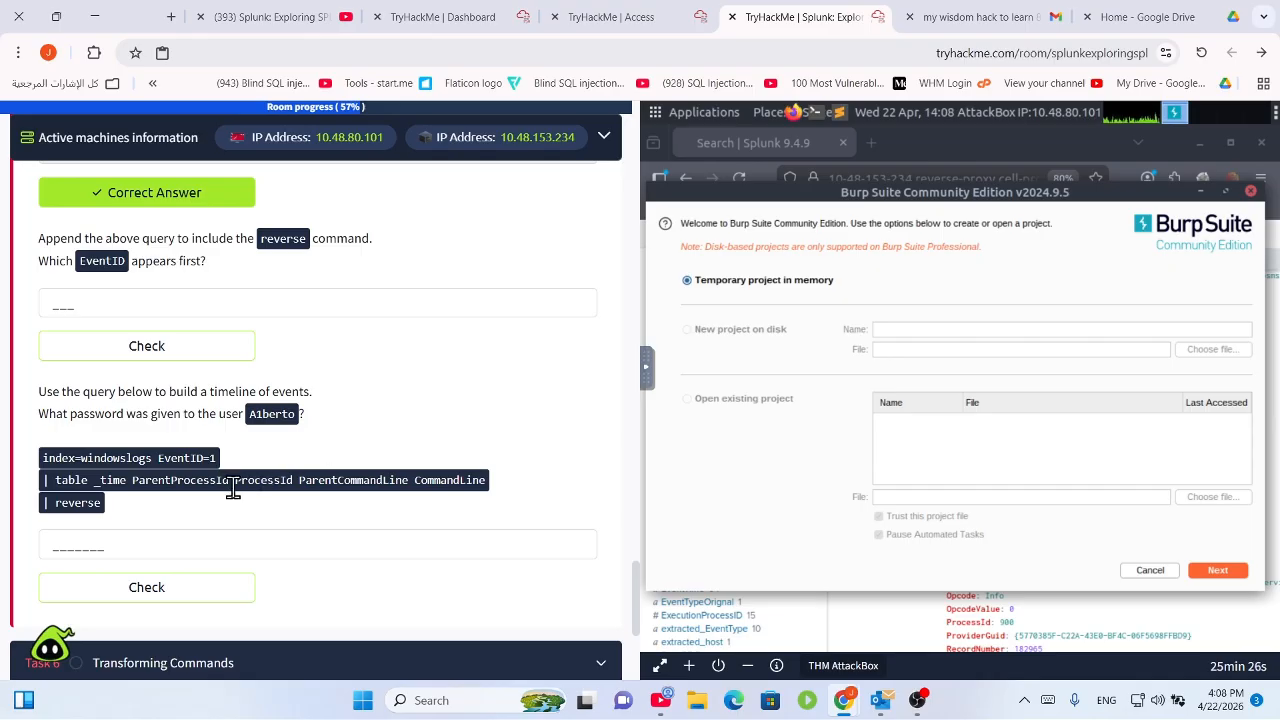
Copy the three-line timeline query from the TryHackMe task.
drag(194, 503, 26, 452)
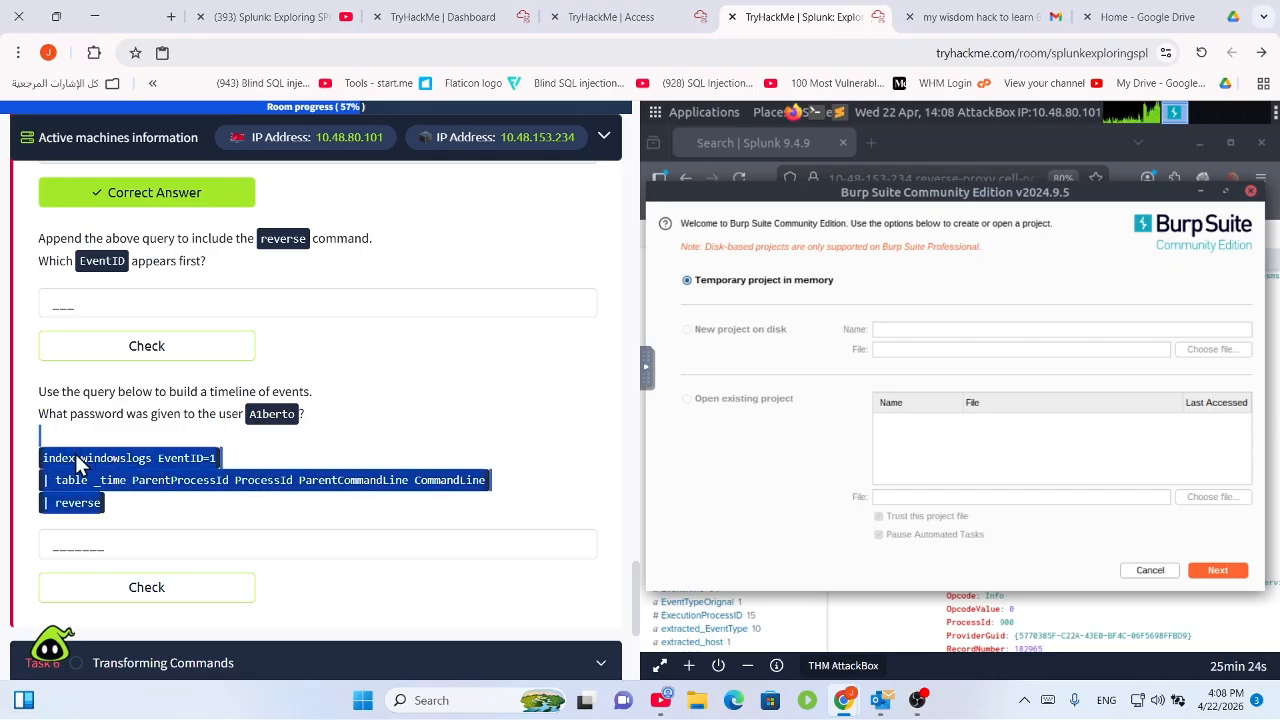
click(137, 480)
right_click(137, 480)
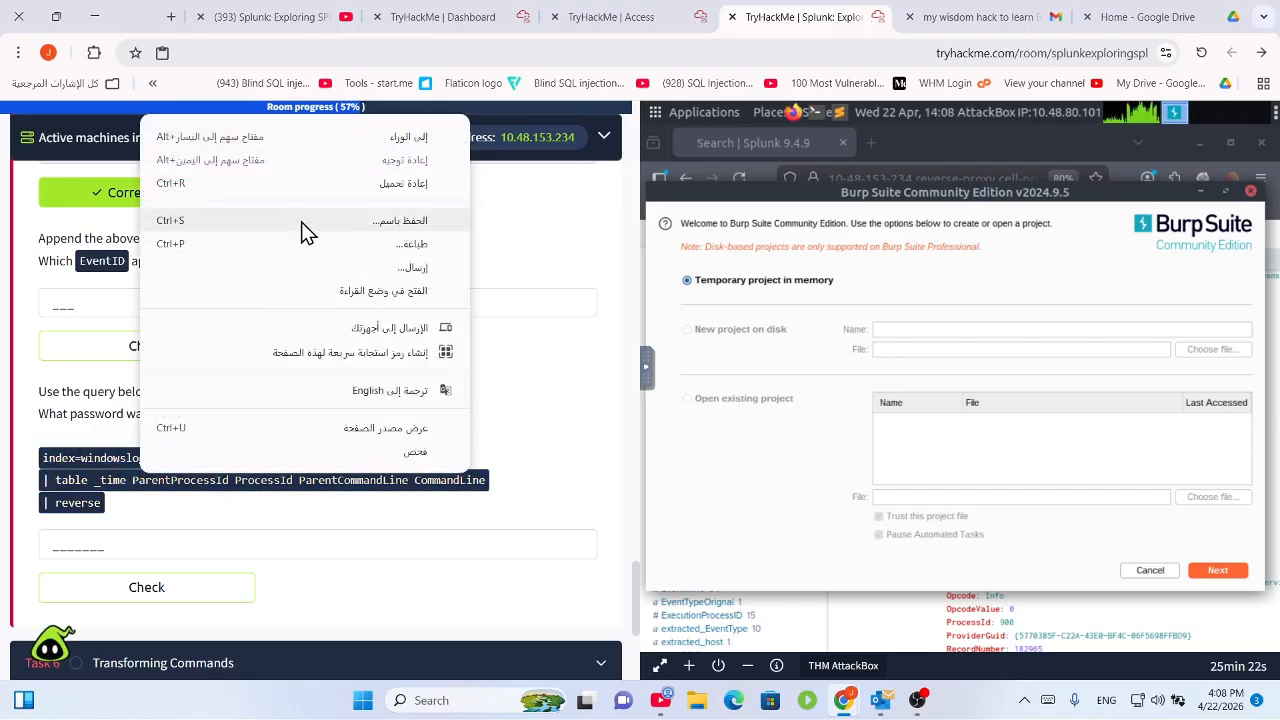
click(148, 508)
drag(157, 518, 22, 443)
key(ctrl+c)
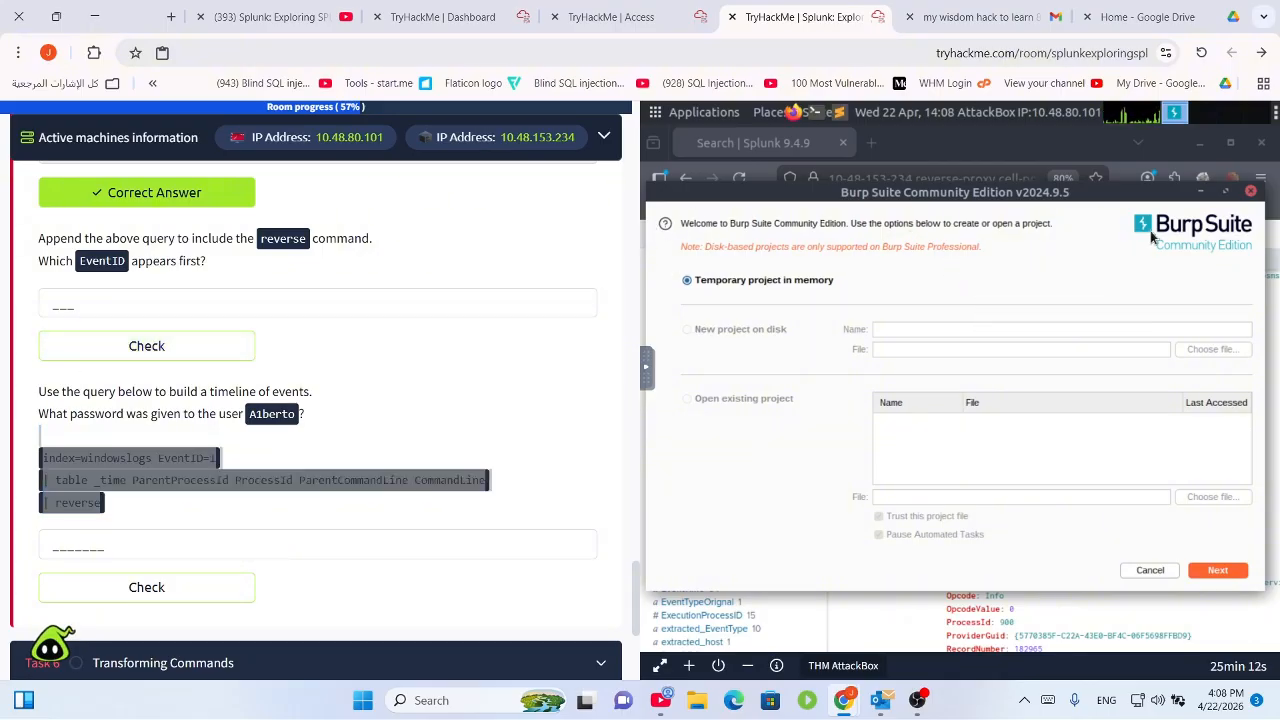
Exit Burp Suite, confirming the prompt, to return to the Splunk results.
click(1249, 195)
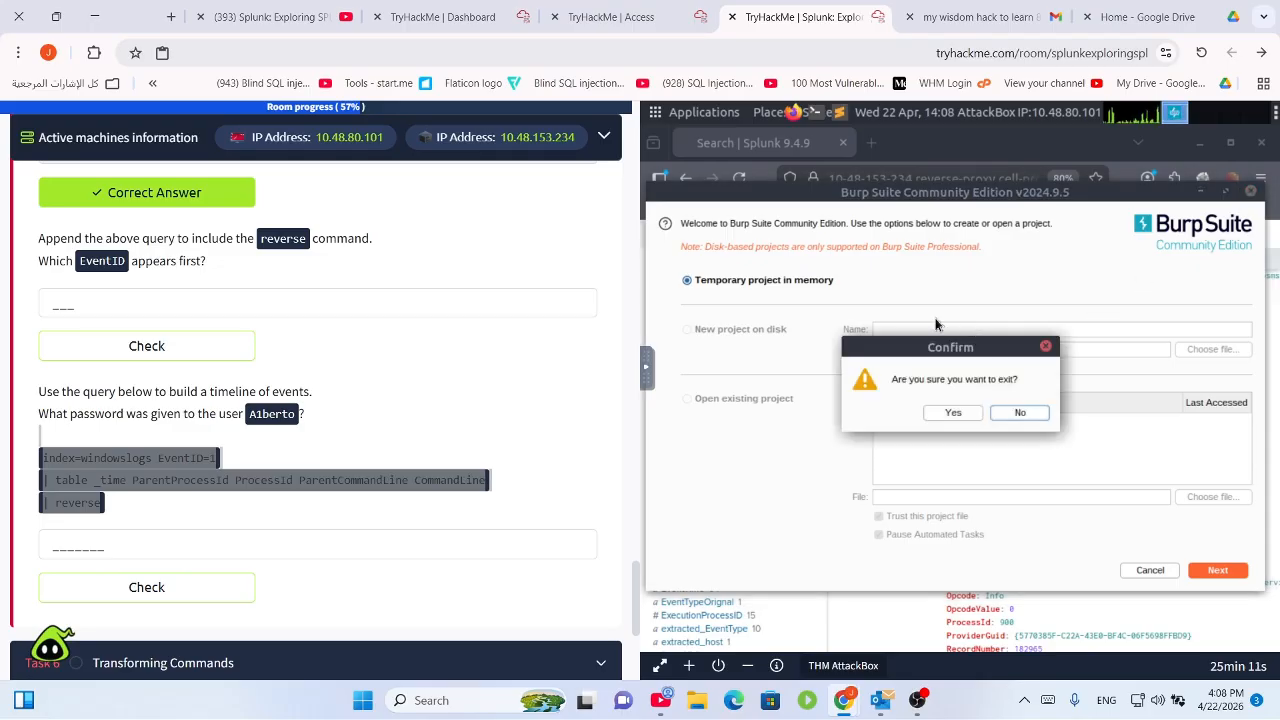
click(964, 413)
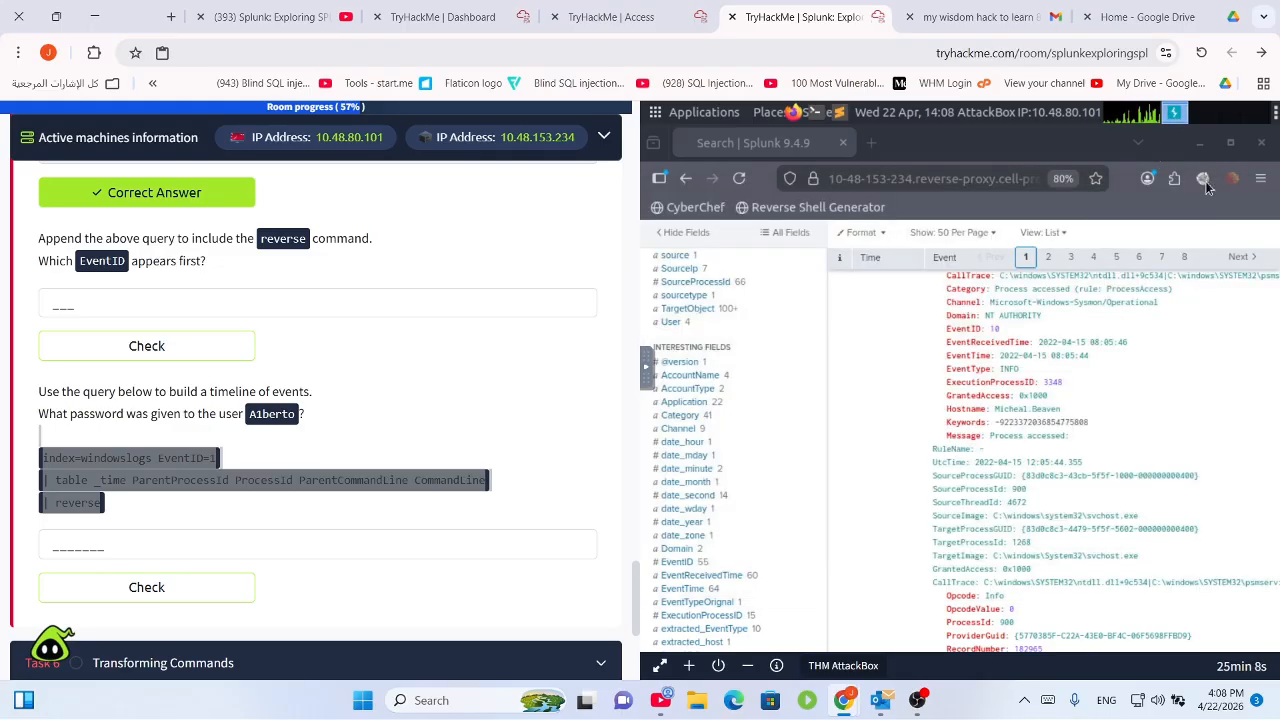
scroll(913, 351, up, 5)
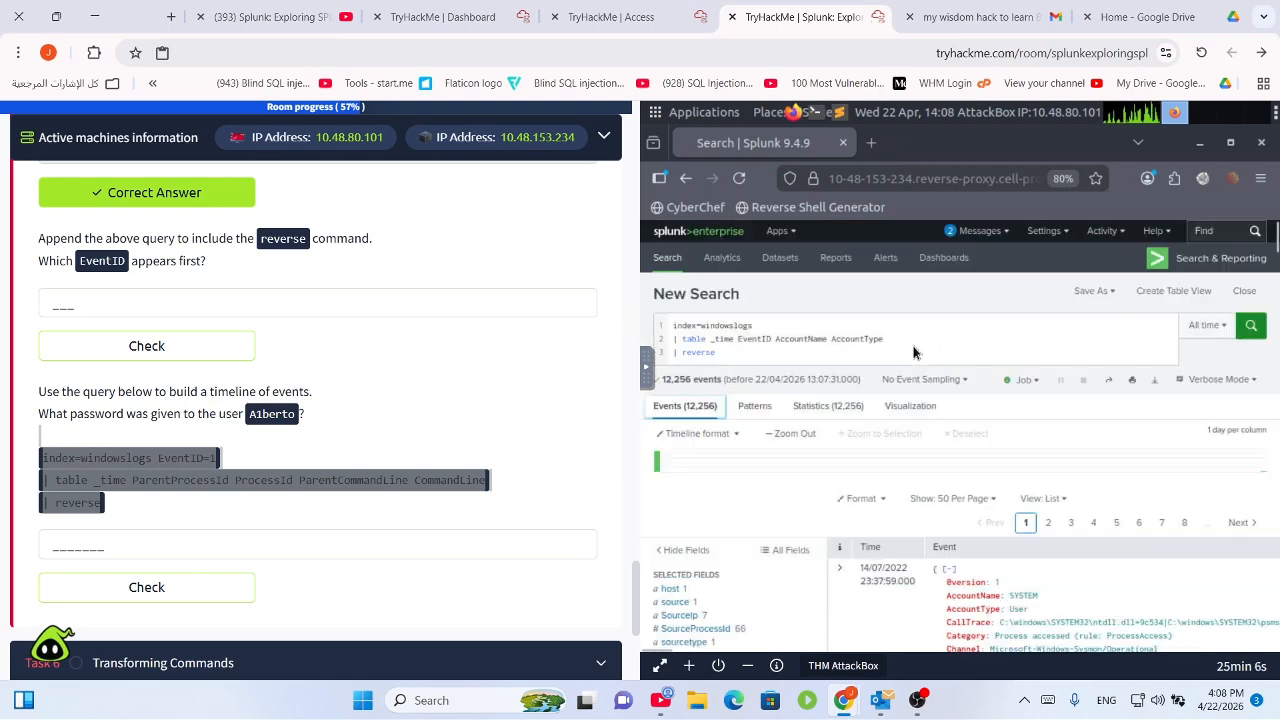
Replace the old query with the pasted EventID=1 timeline query, remove its blank line, and run it.
click(882, 353)
key(ctrl+a)
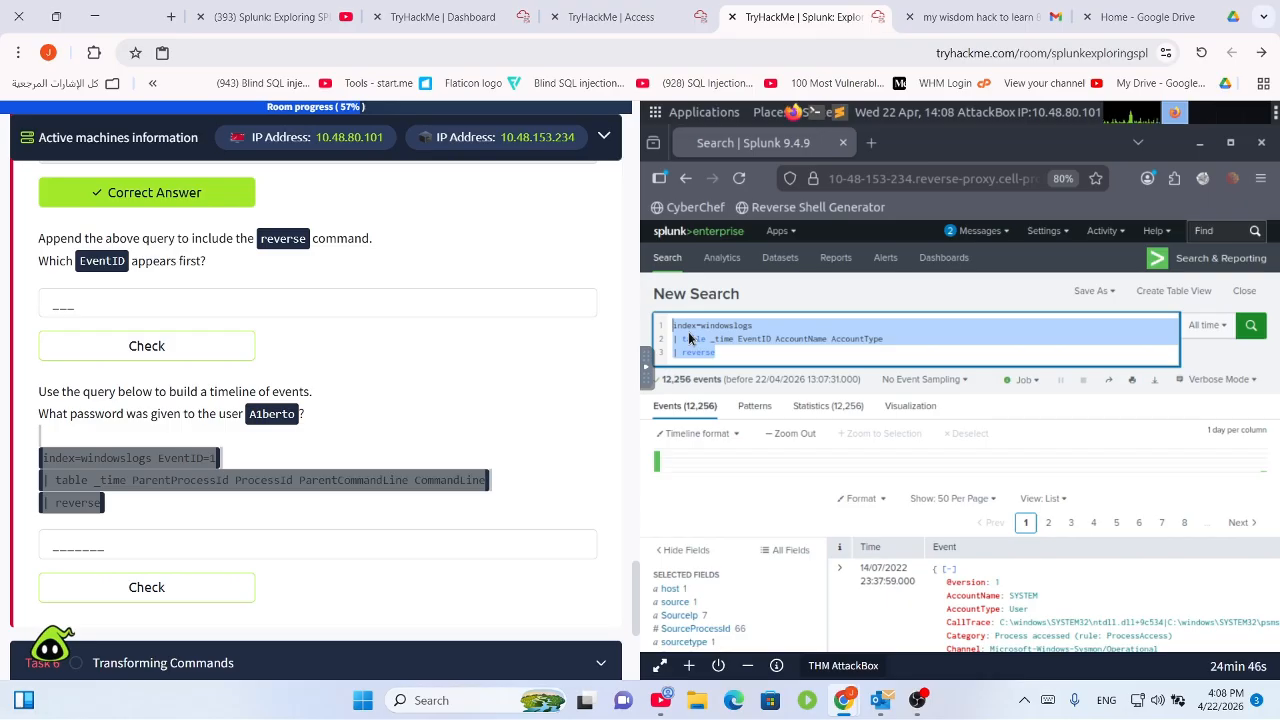
click(738, 357)
key(ctrl+a)
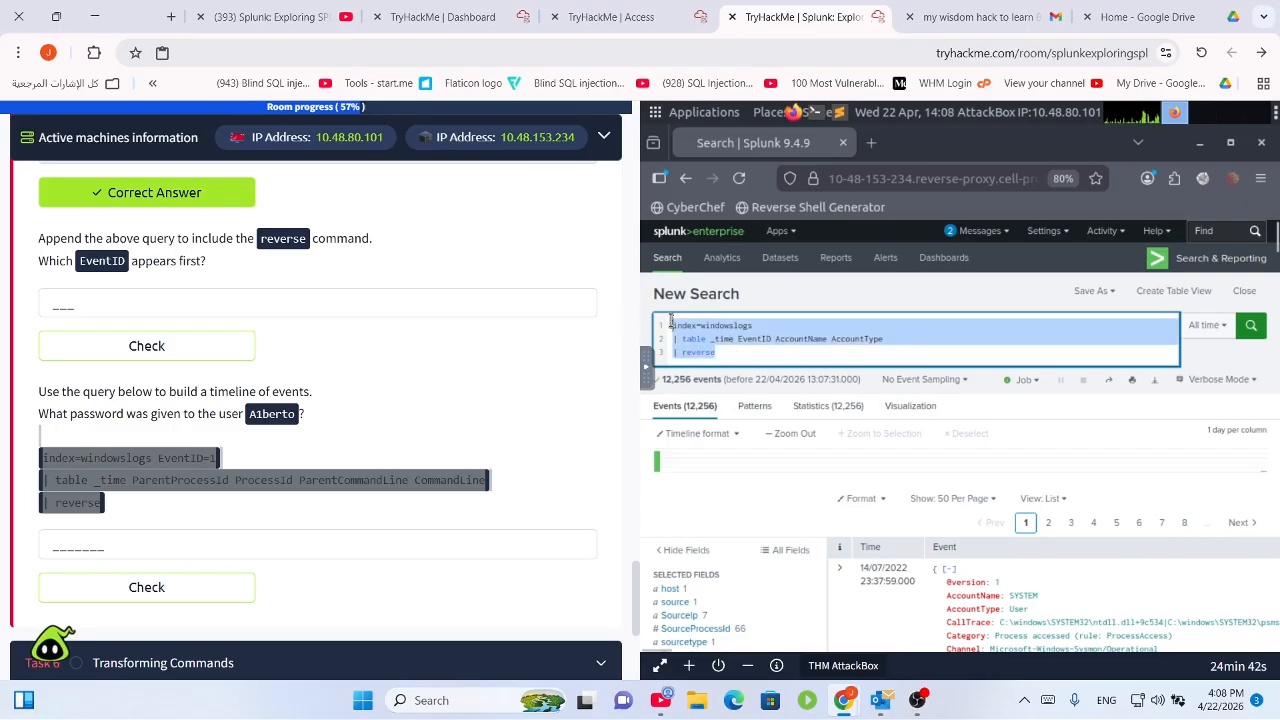
key(BackSpace)
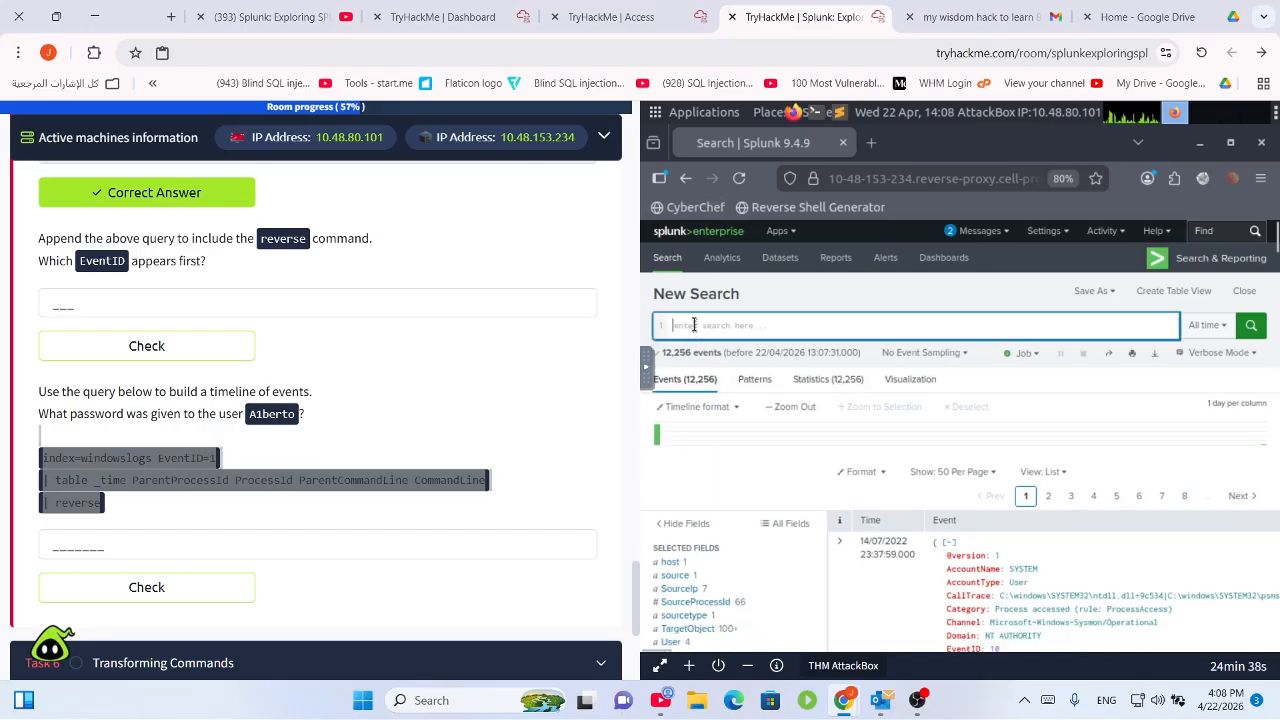
key(ctrl+v)
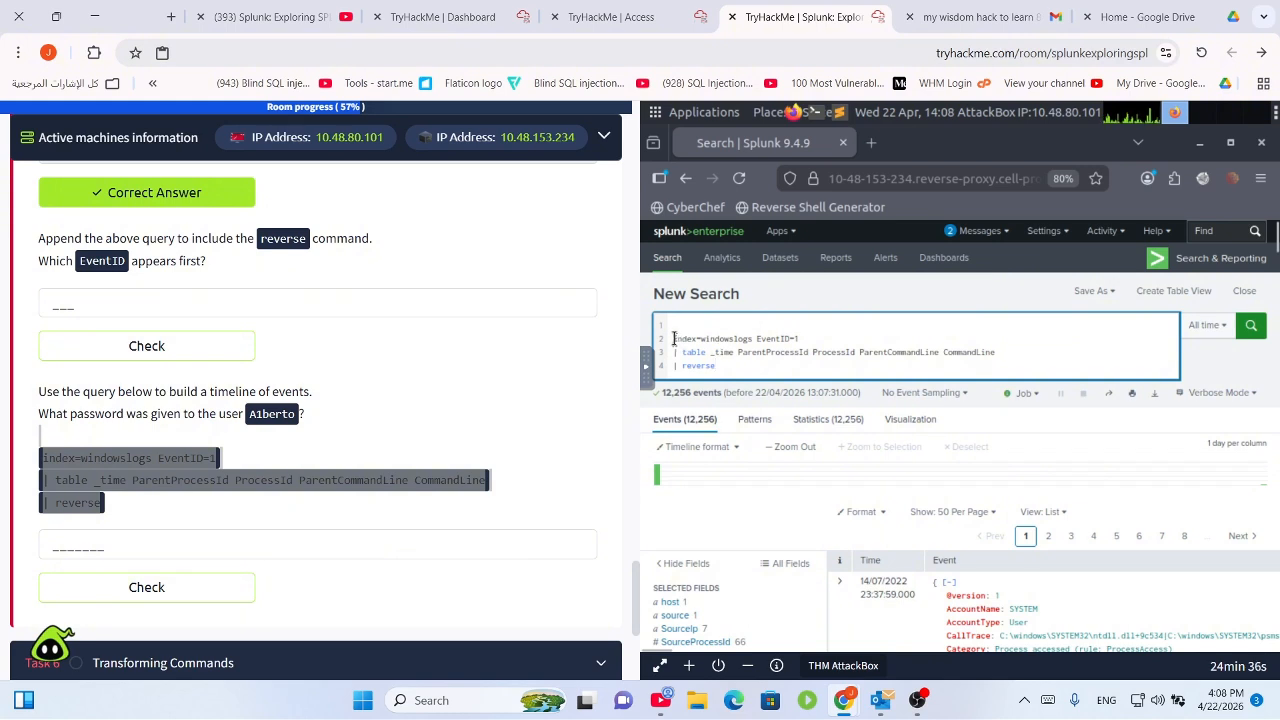
key(BackSpace)
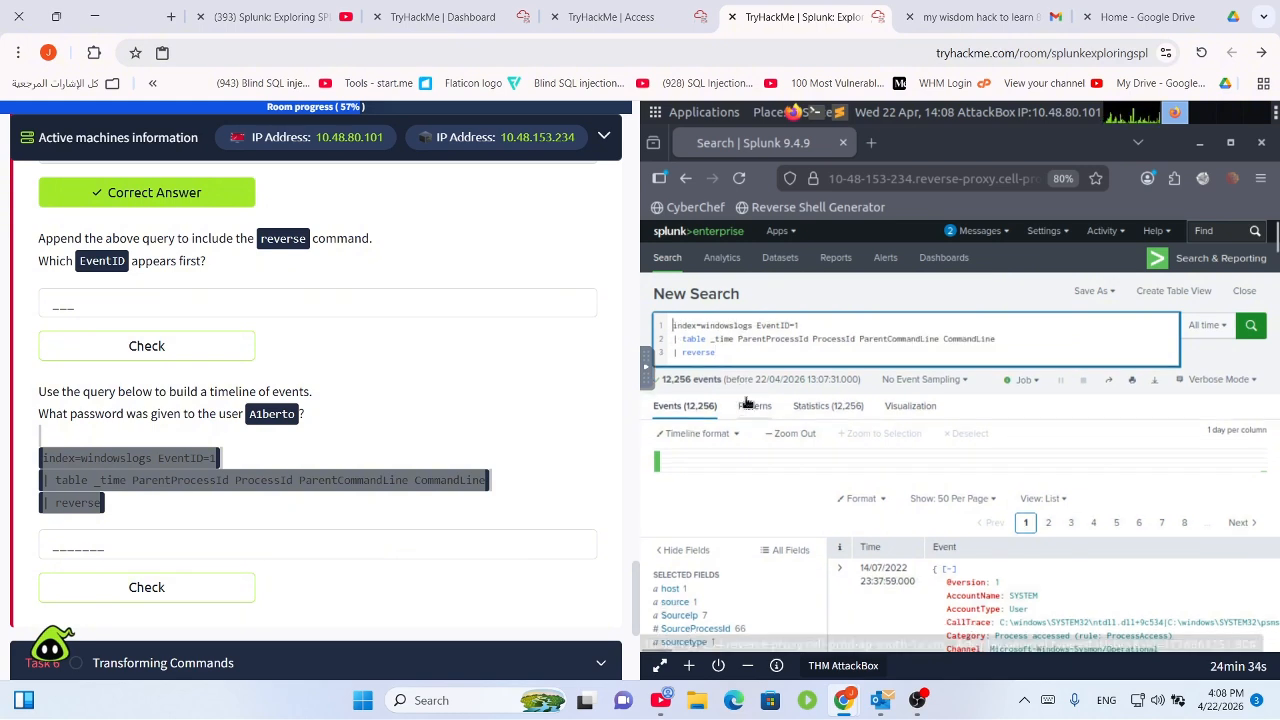
click(1252, 328)
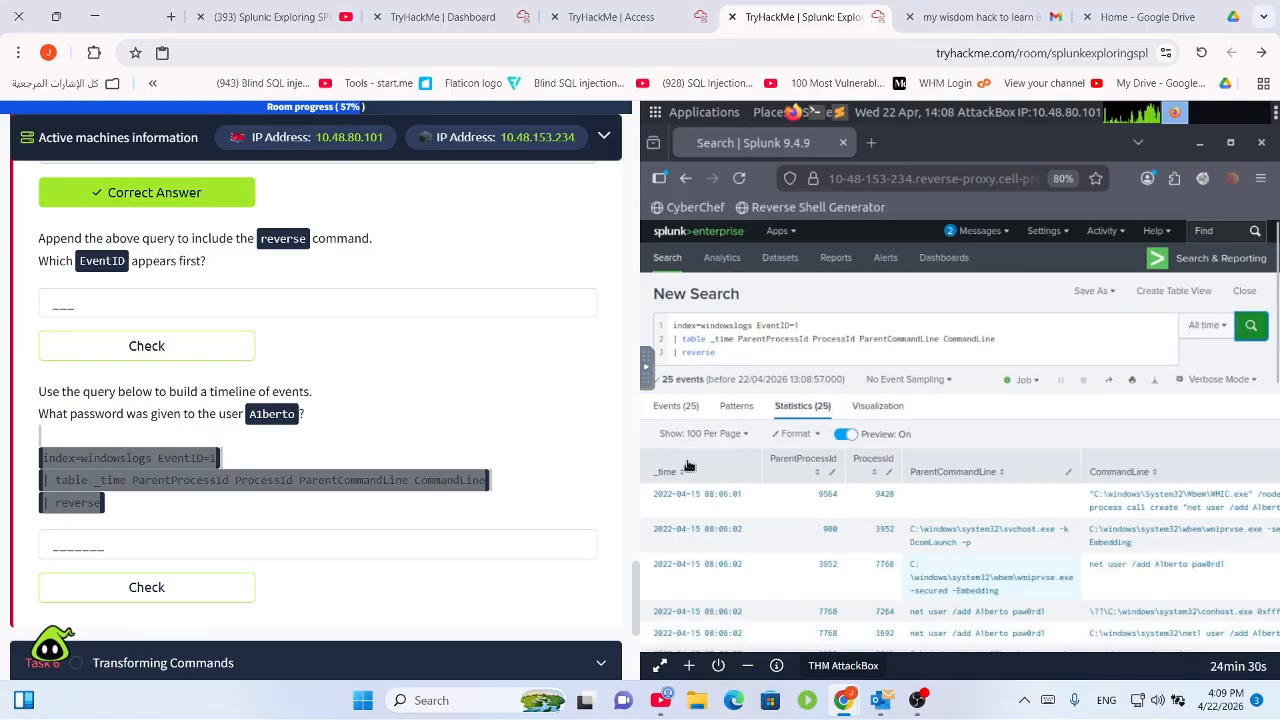
Switch to raw events, filter the full field list for 'pass', and close it when nothing matches.
click(676, 406)
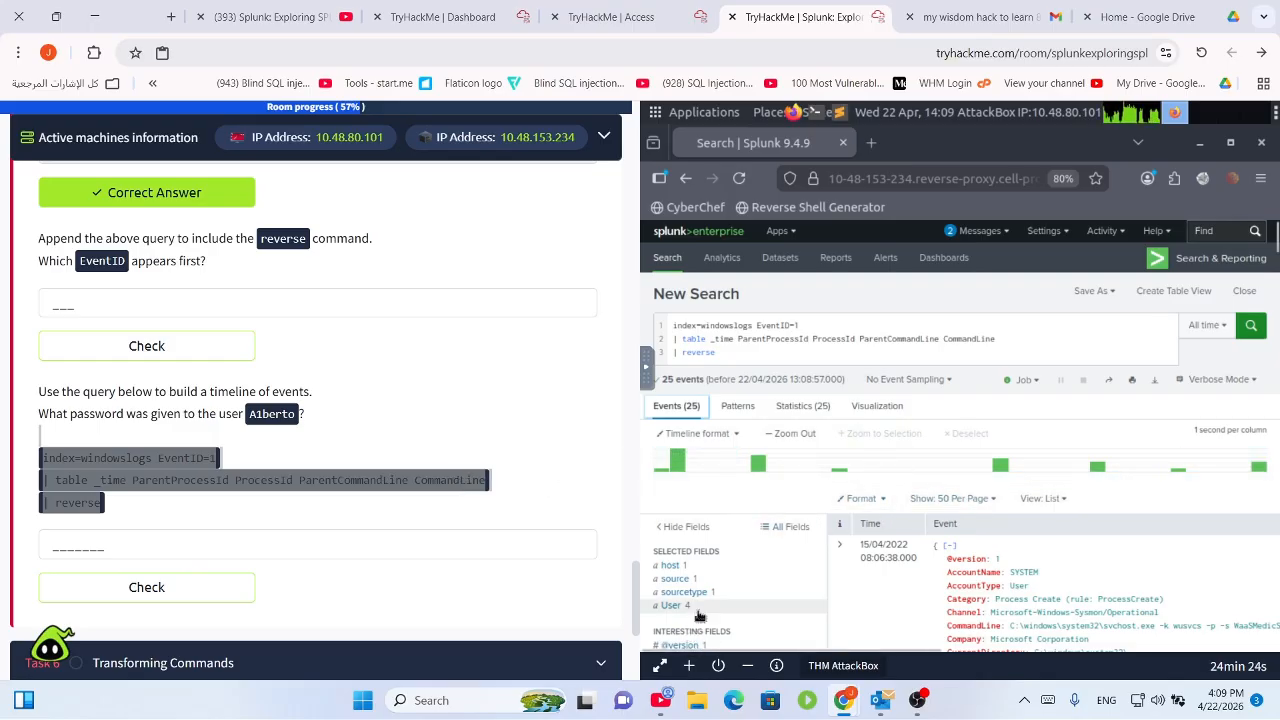
click(781, 534)
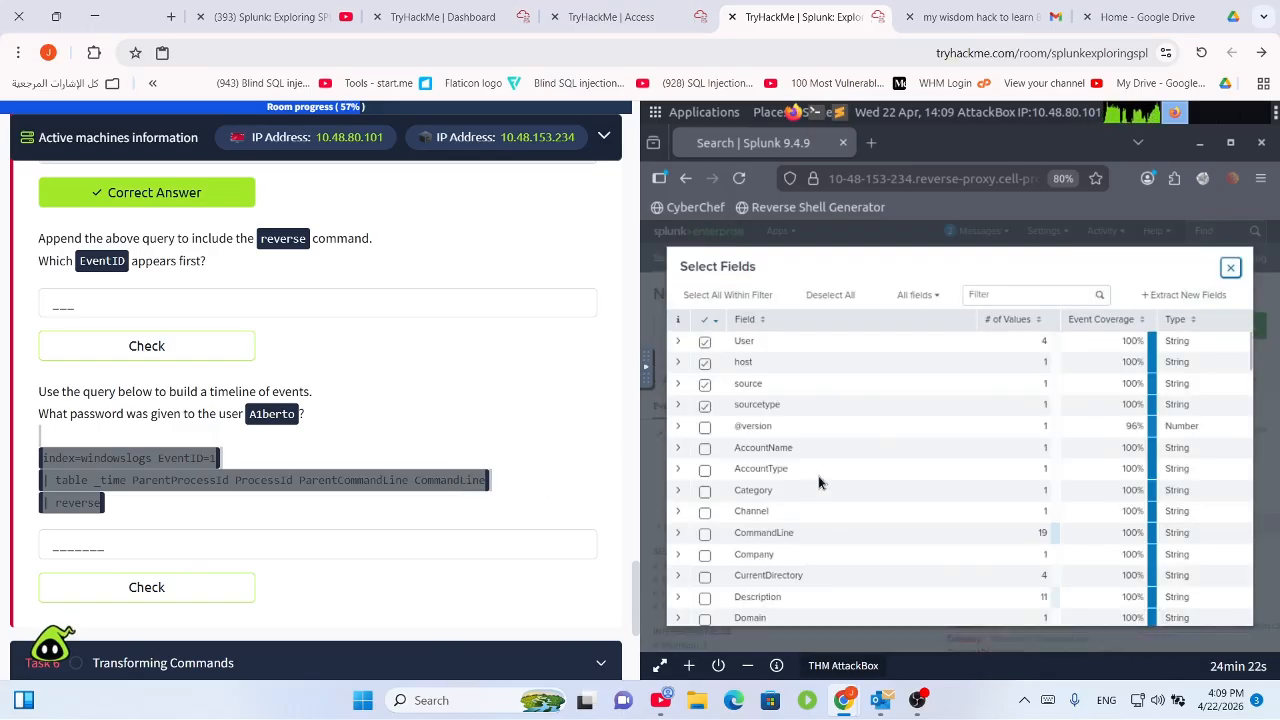
scroll(757, 525, down, 5)
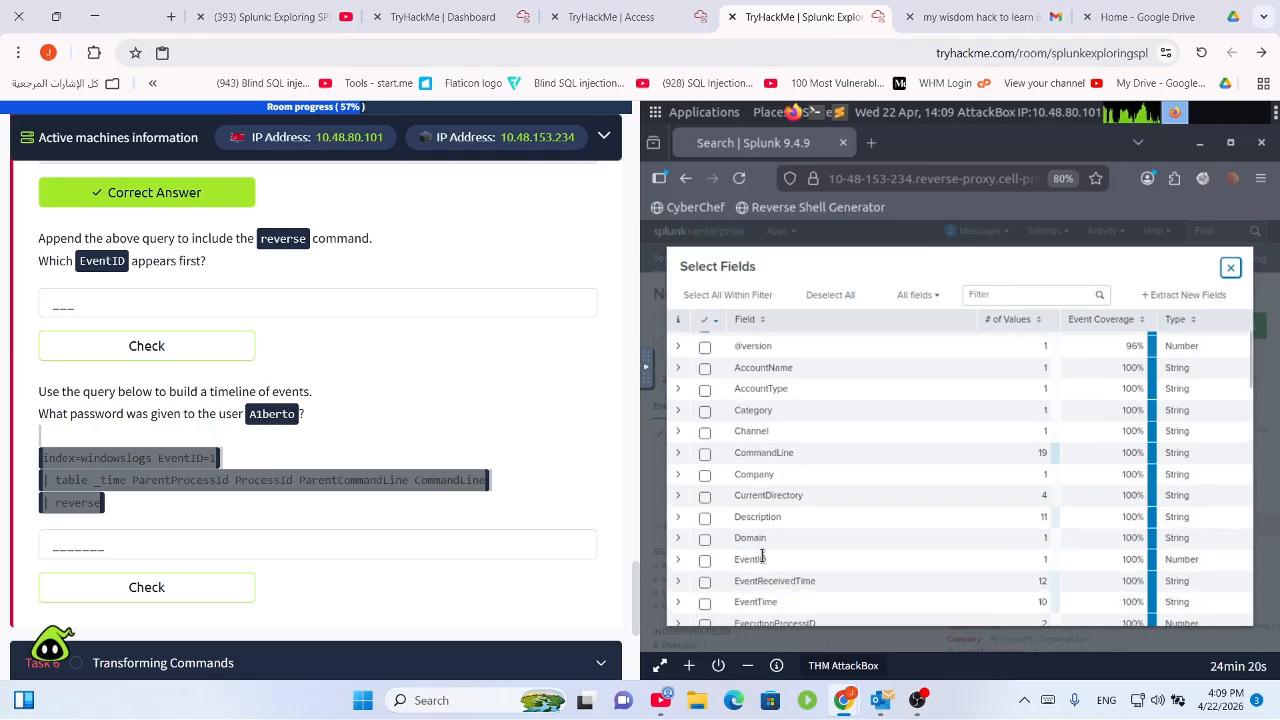
scroll(768, 577, down, 5)
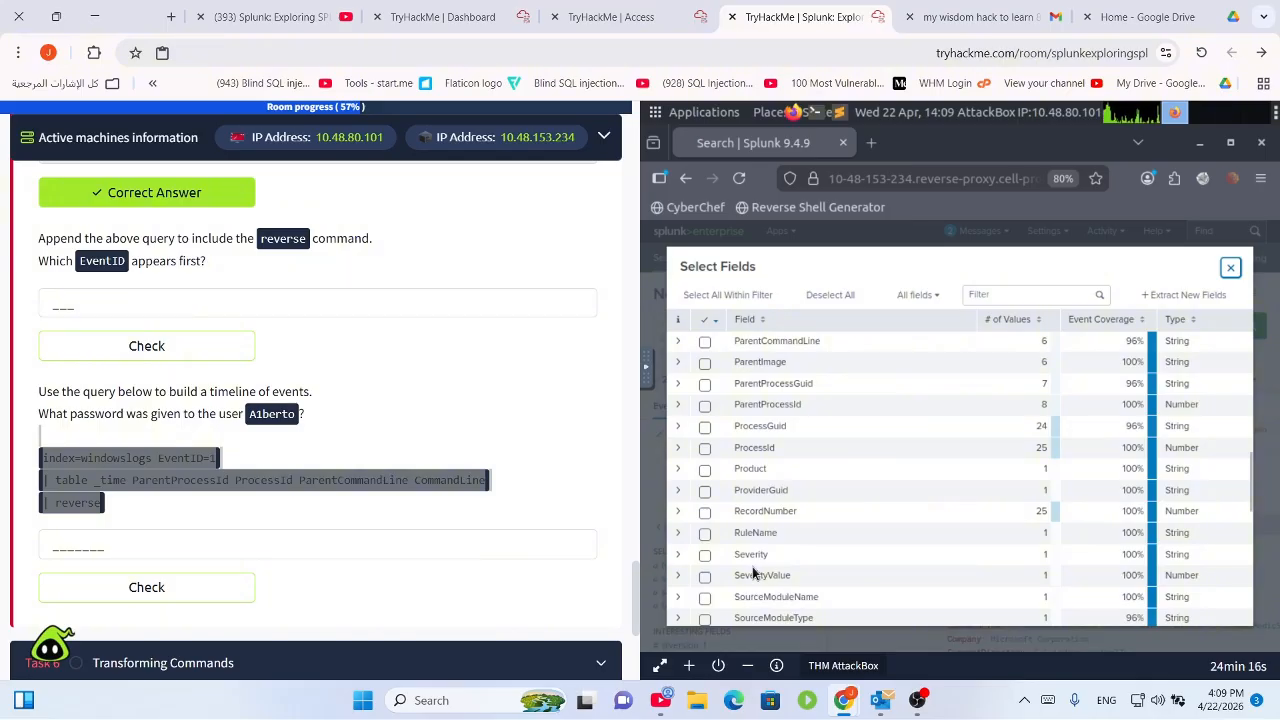
scroll(754, 572, down, 2)
scroll(757, 593, down, 2)
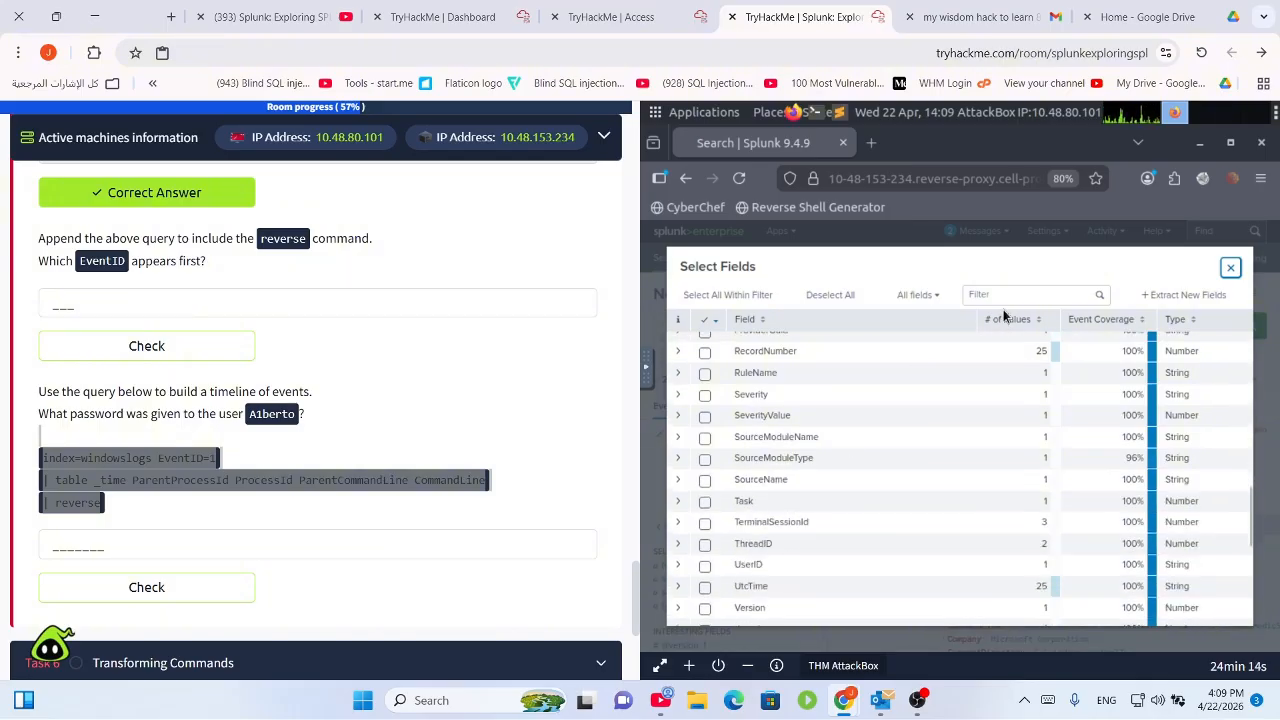
click(1014, 292)
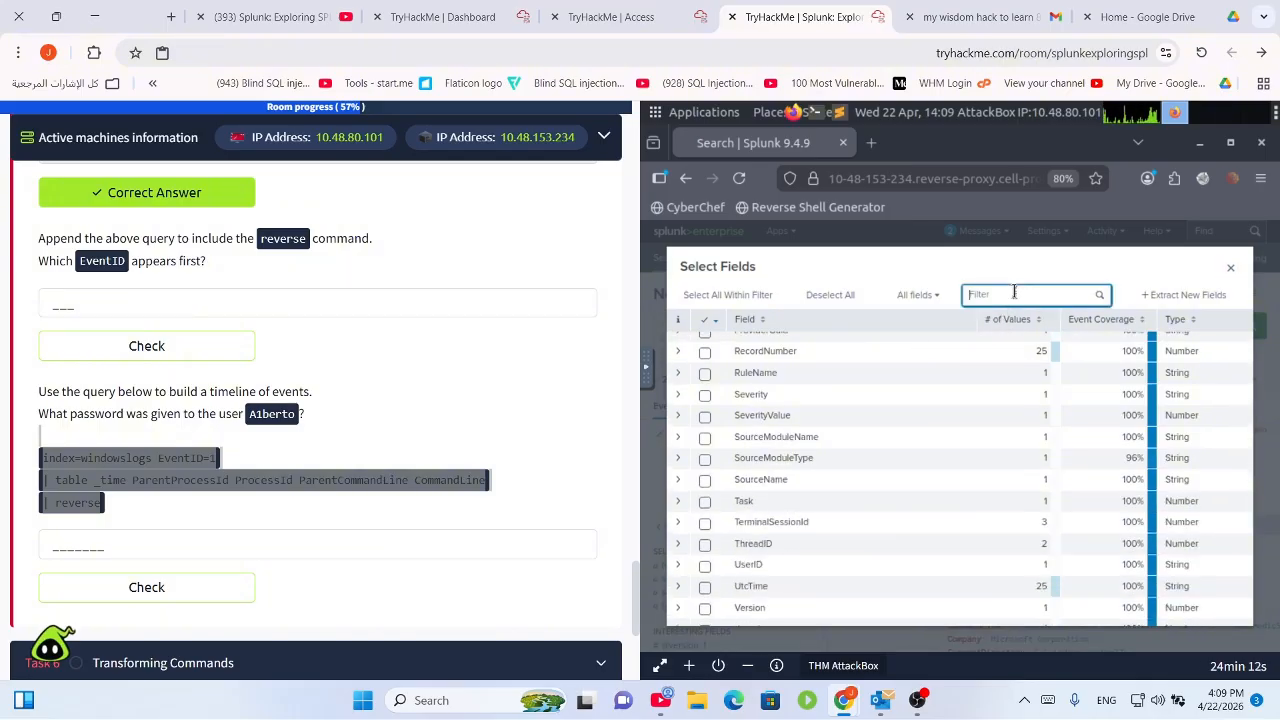
text(pass)
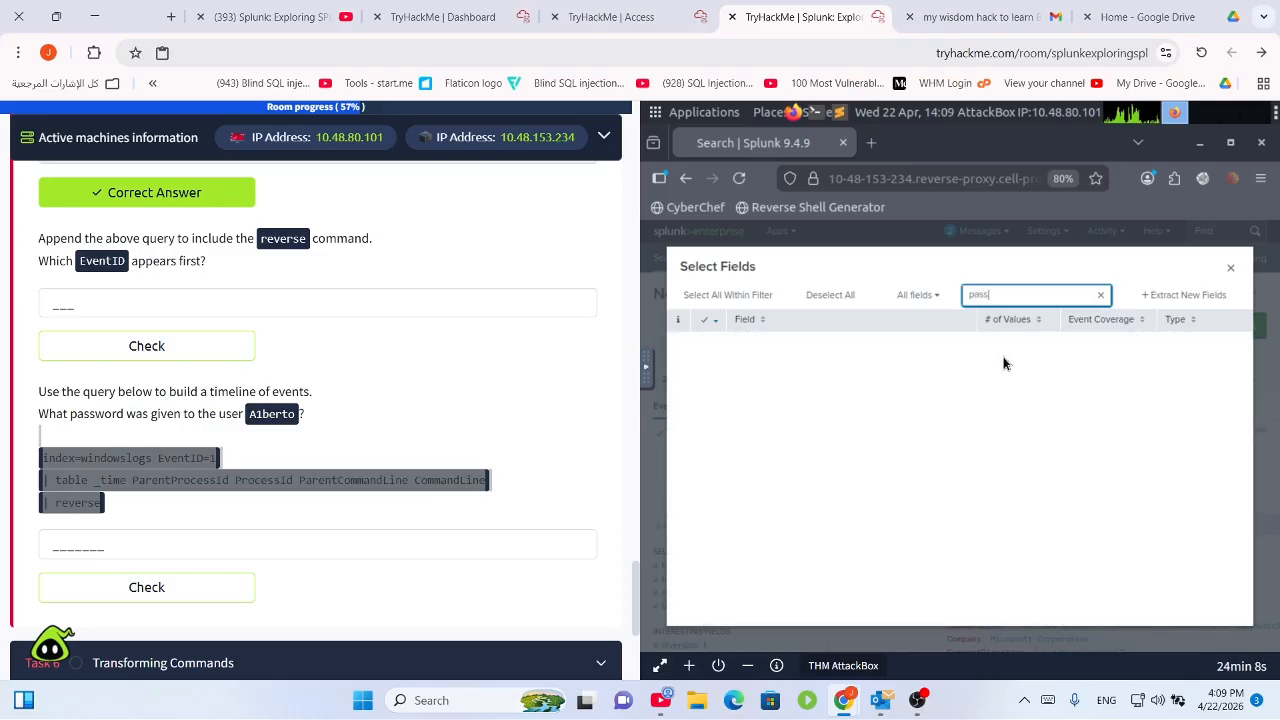
click(1229, 270)
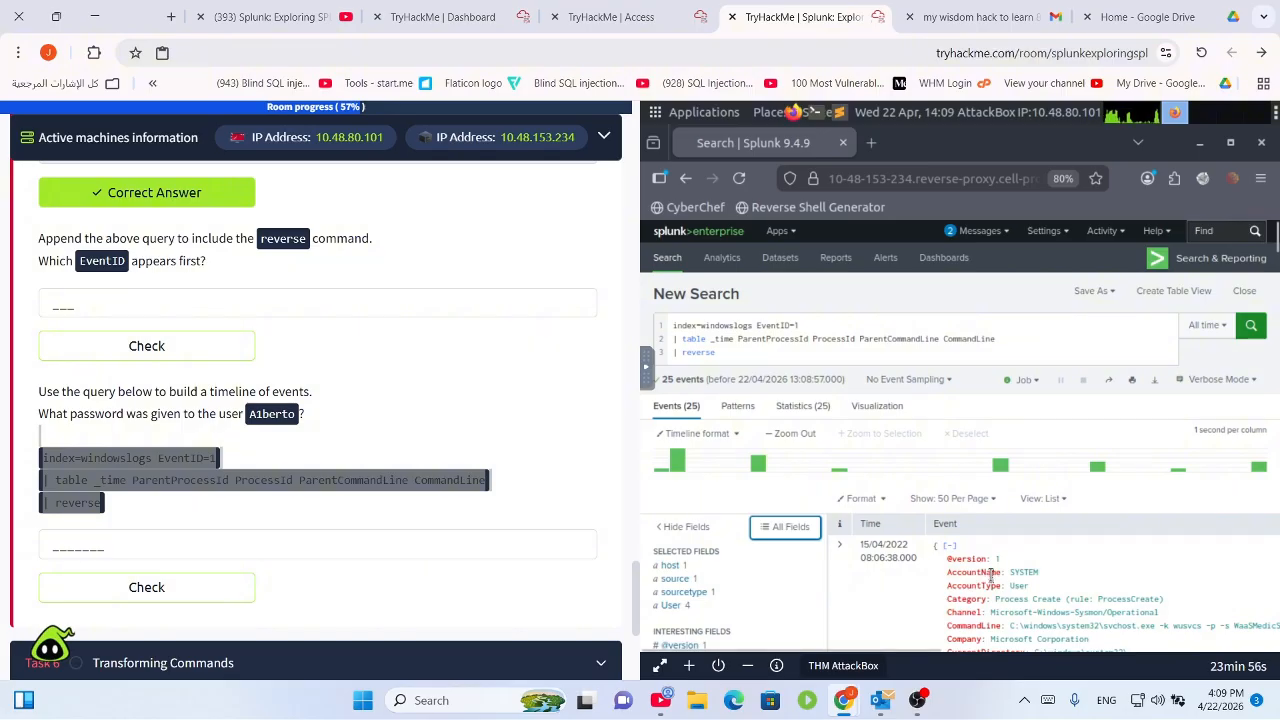
scroll(1007, 581, down, 4)
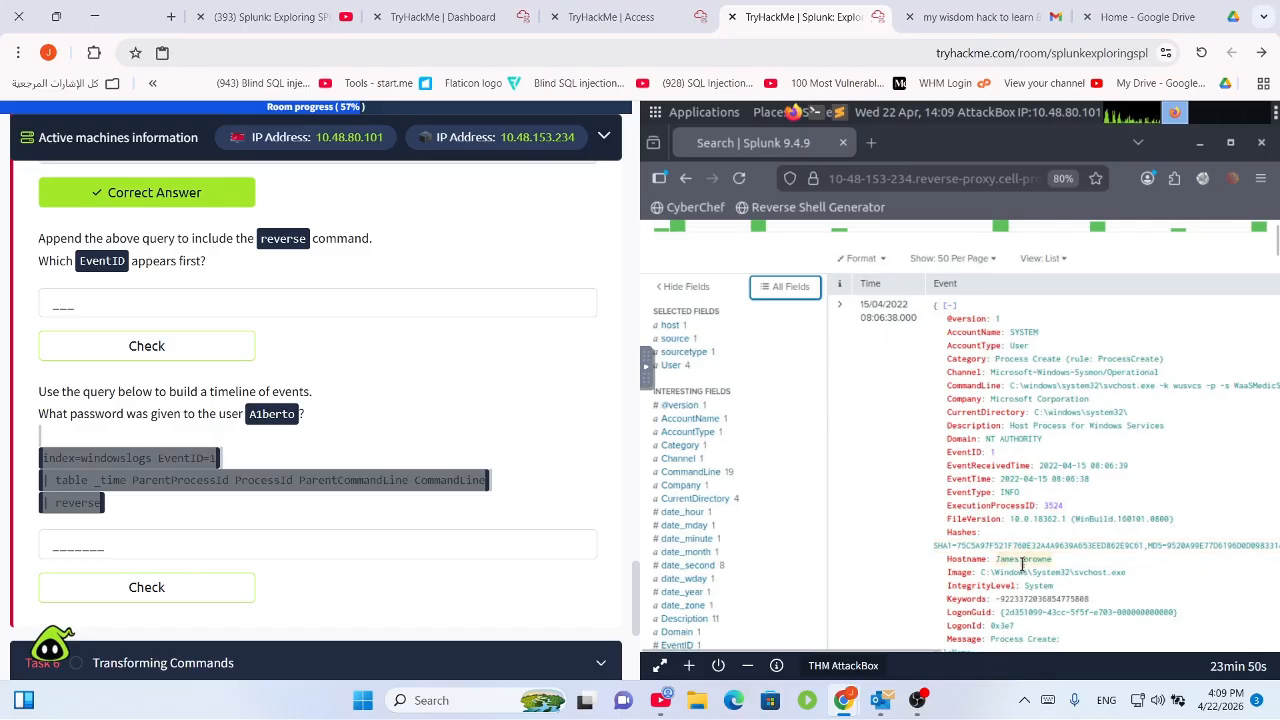
scroll(1022, 566, down, 5)
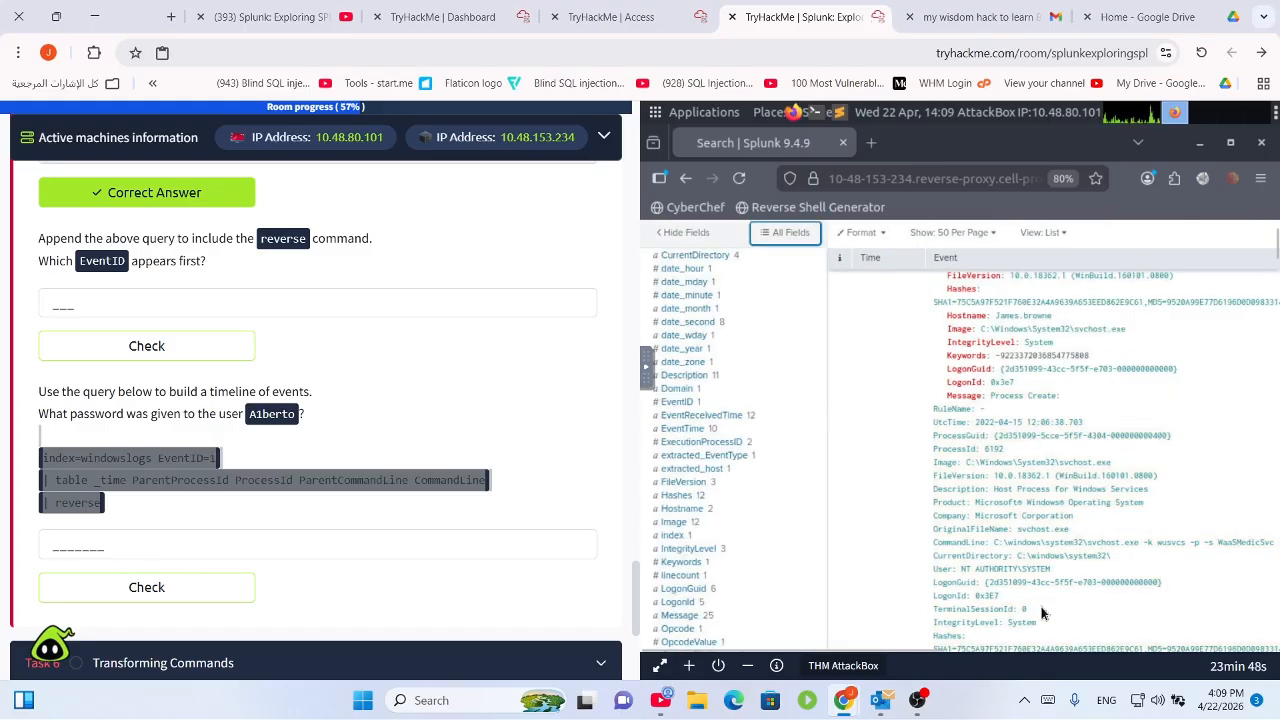
scroll(1040, 607, down, 1)
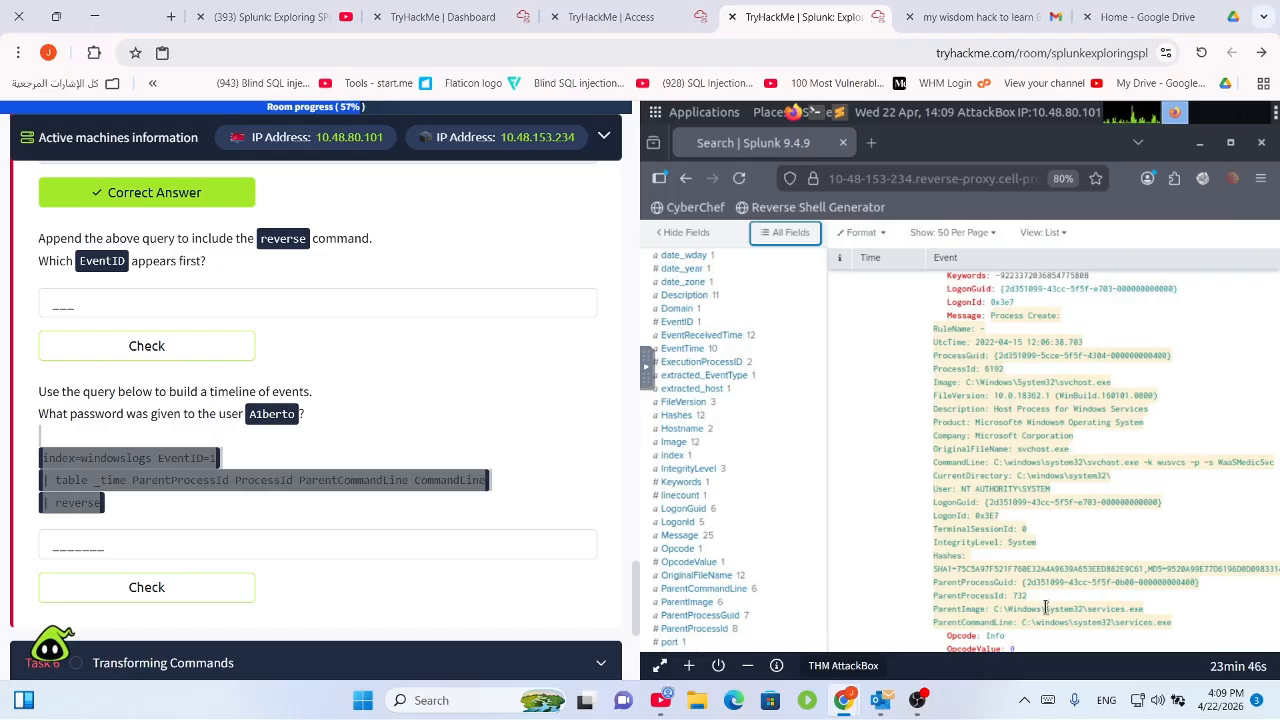
scroll(1039, 473, up, 10)
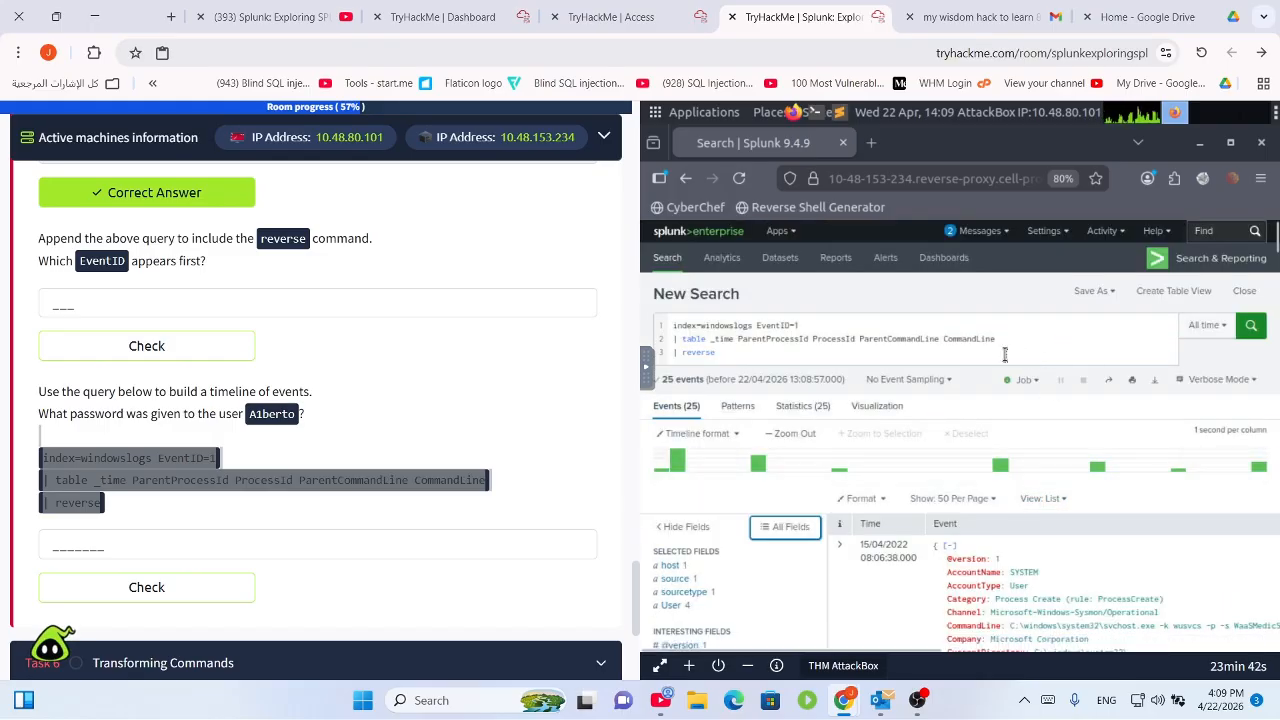
click(1007, 356)
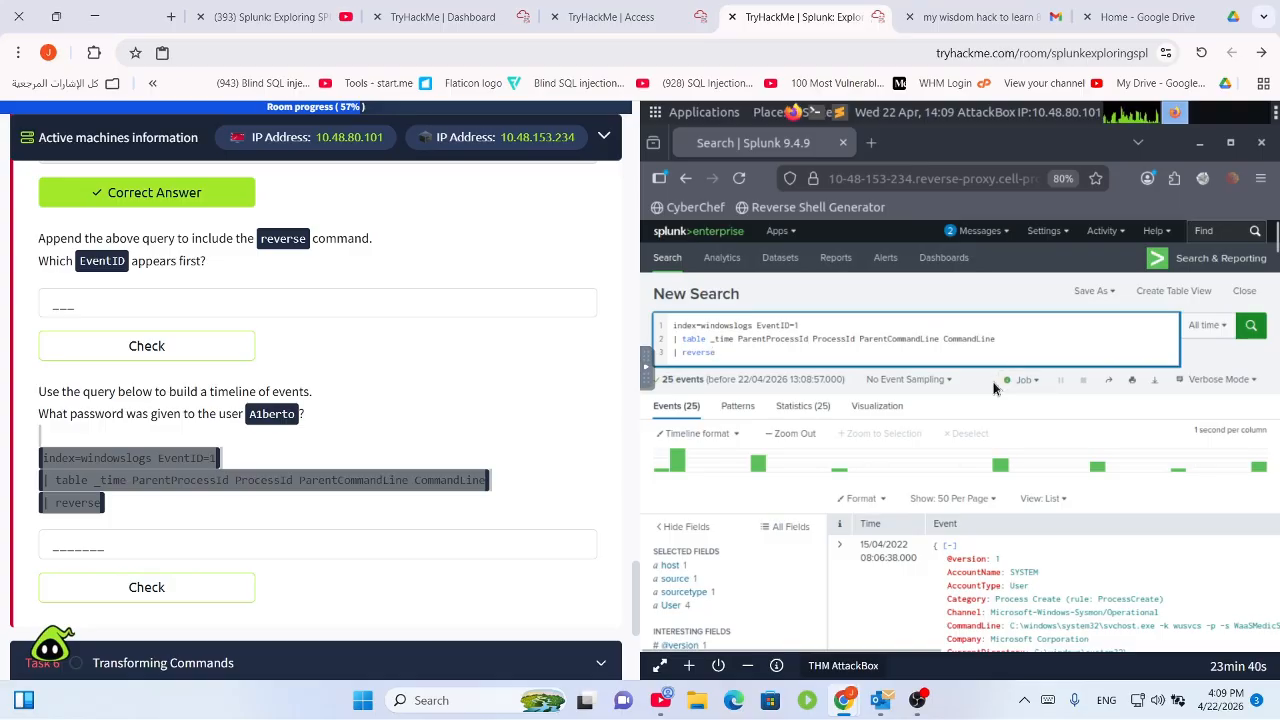
Add a '| pass' line to the query, run it, then delete it.
key(shift+Return)
text(| )
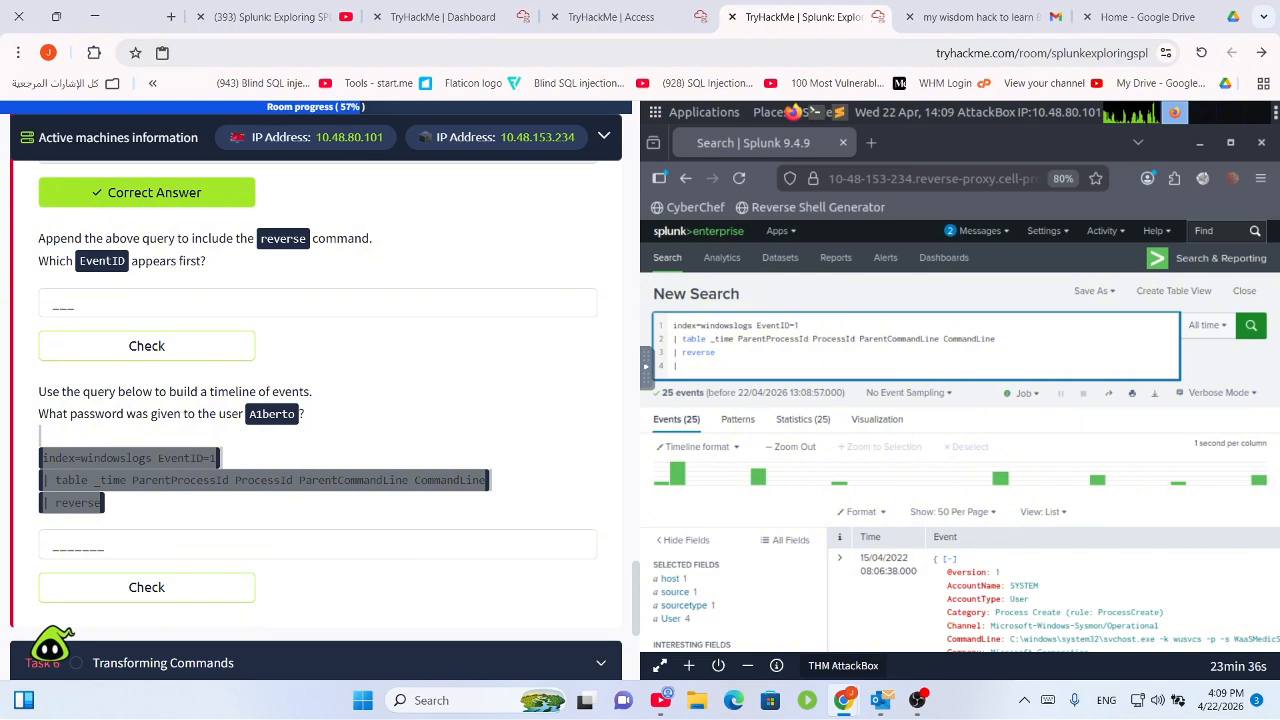
text( password)
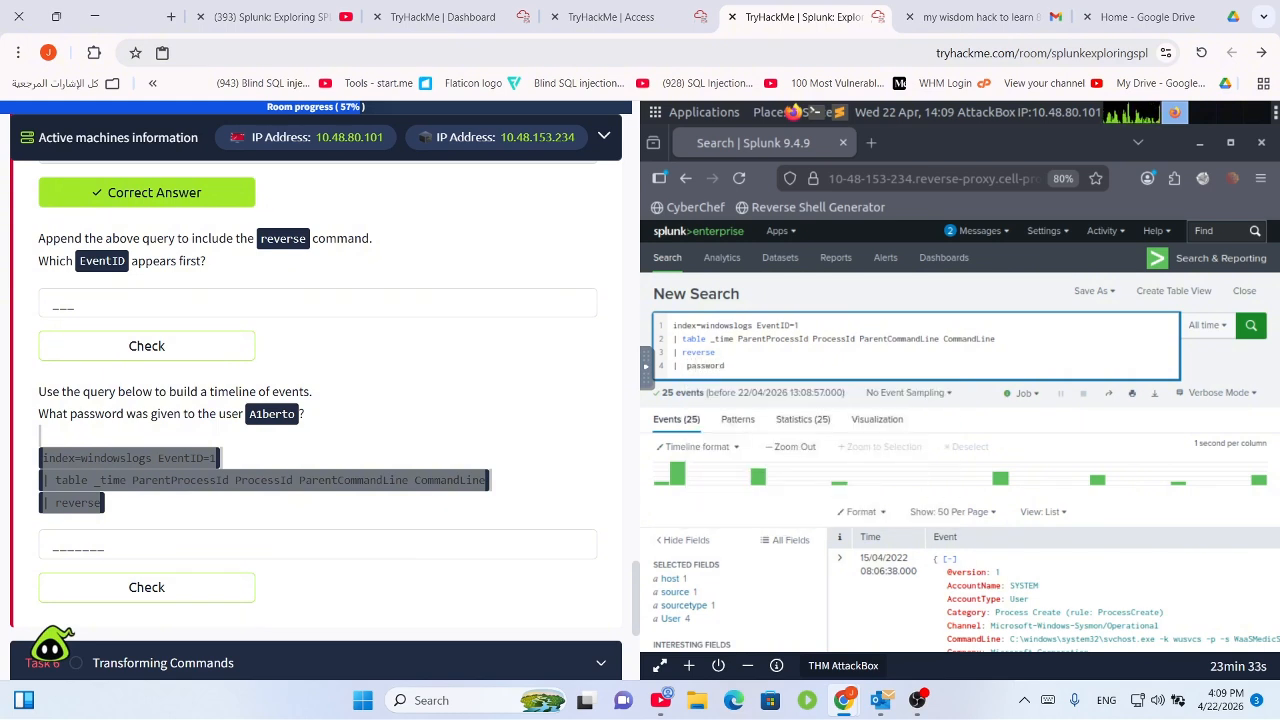
key(Return)
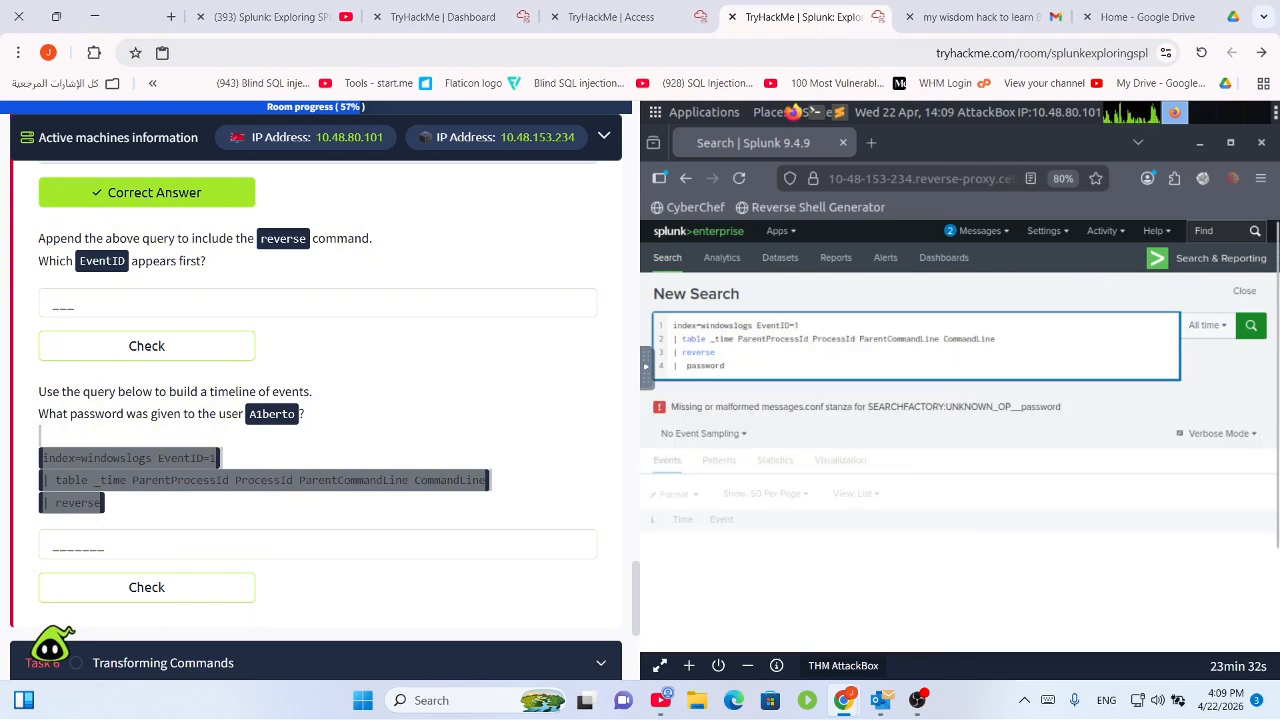
key(BackSpace)
key(BackSpace)
key(BackSpace)
key(BackSpace)
key(BackSpace)
key(BackSpace)
key(BackSpace)
key(BackSpace)
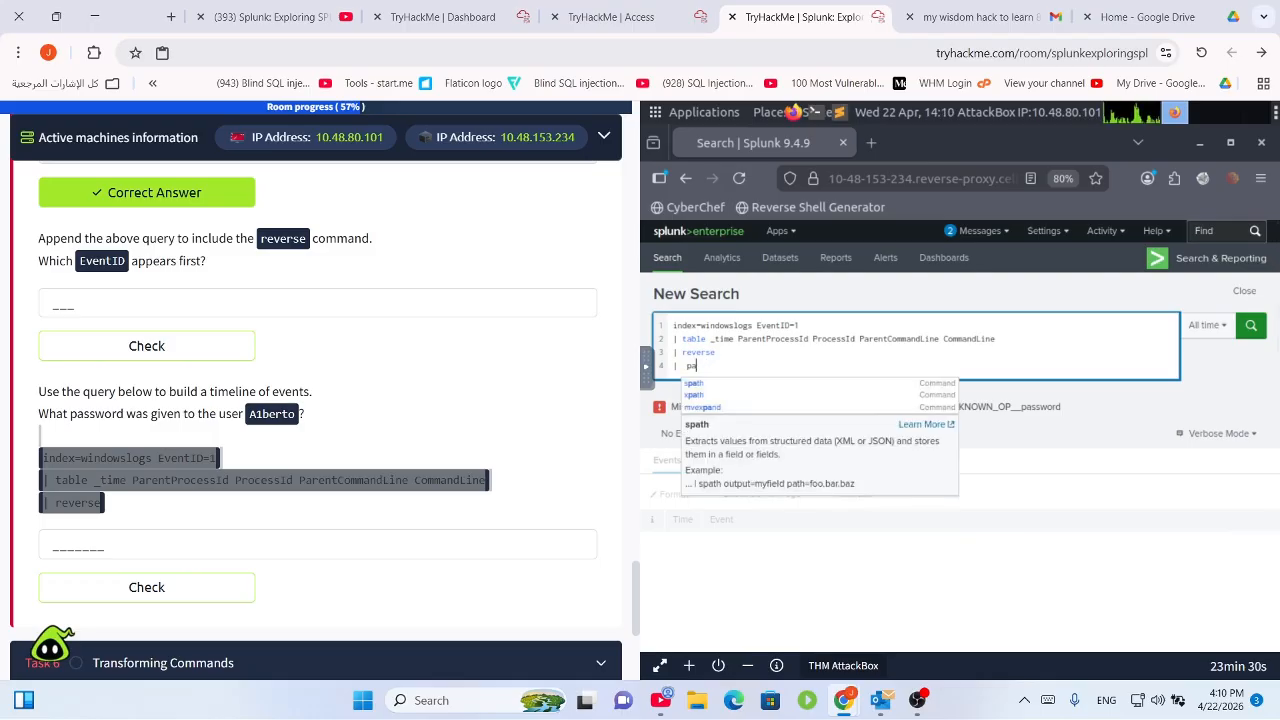
key(BackSpace)
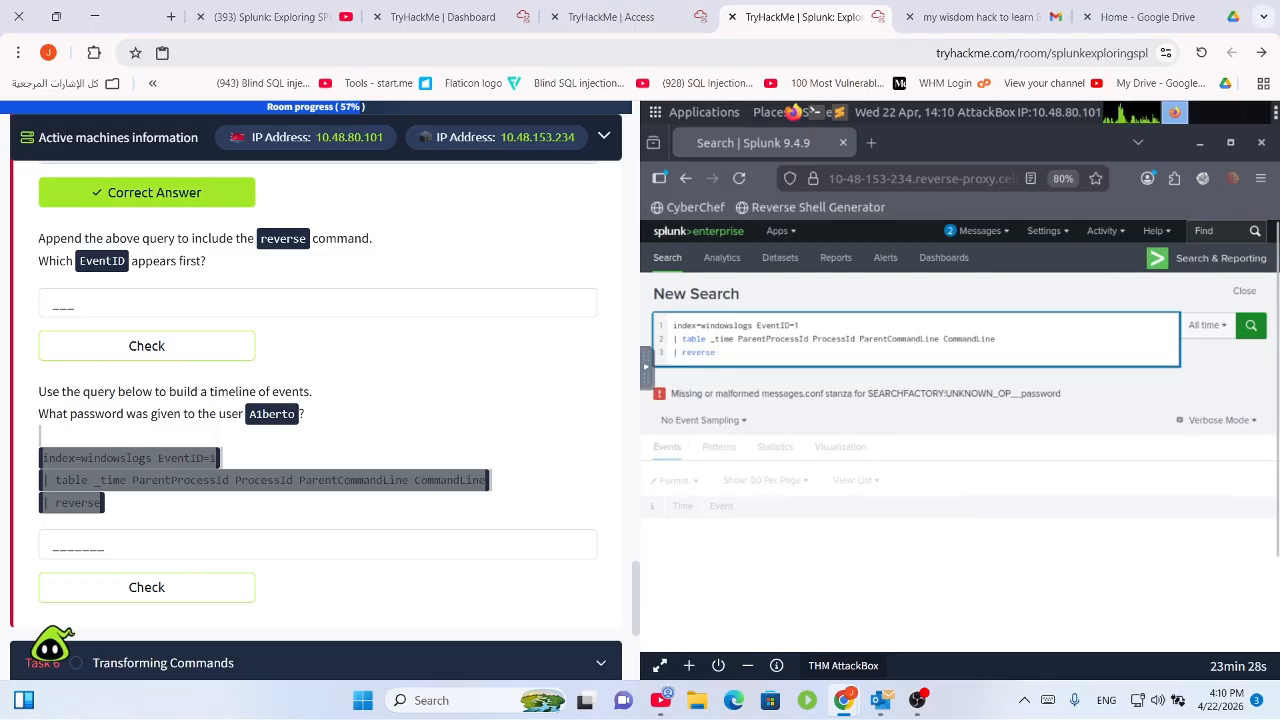
Append 'password' after reverse, run it to get an invalid-argument error, then remove it.
text(passwor)
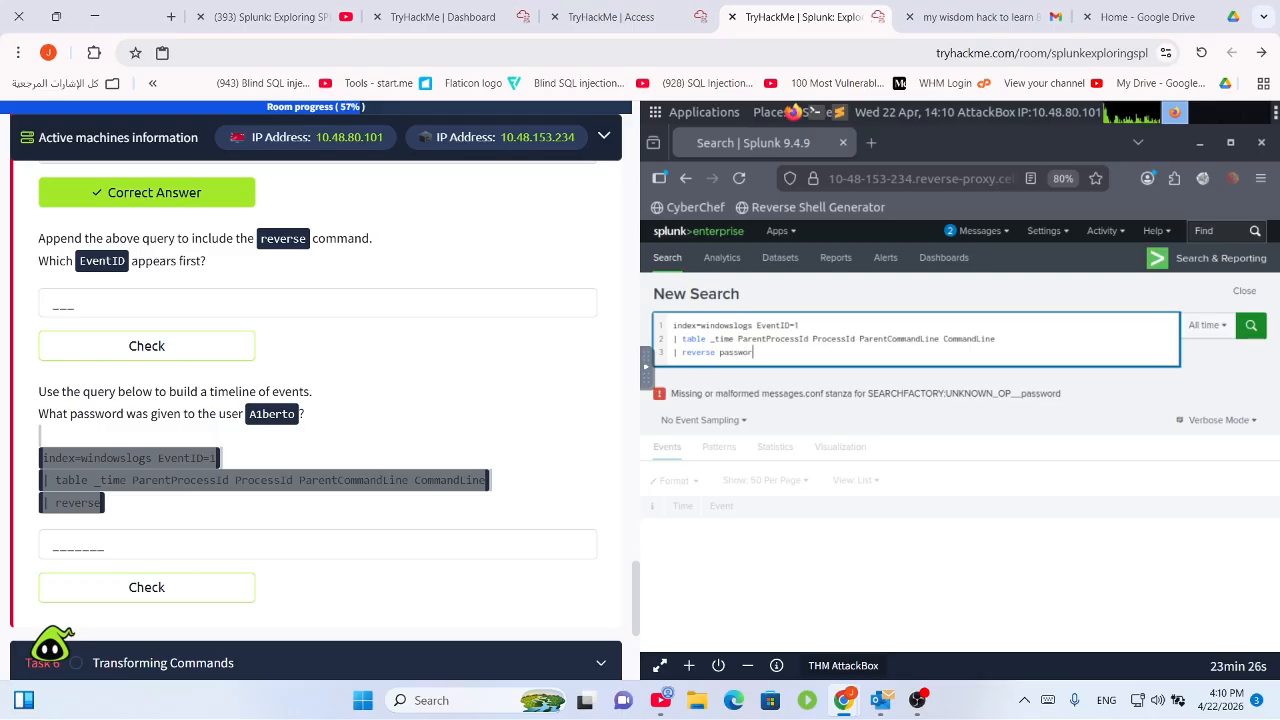
text(d)
key(Return)
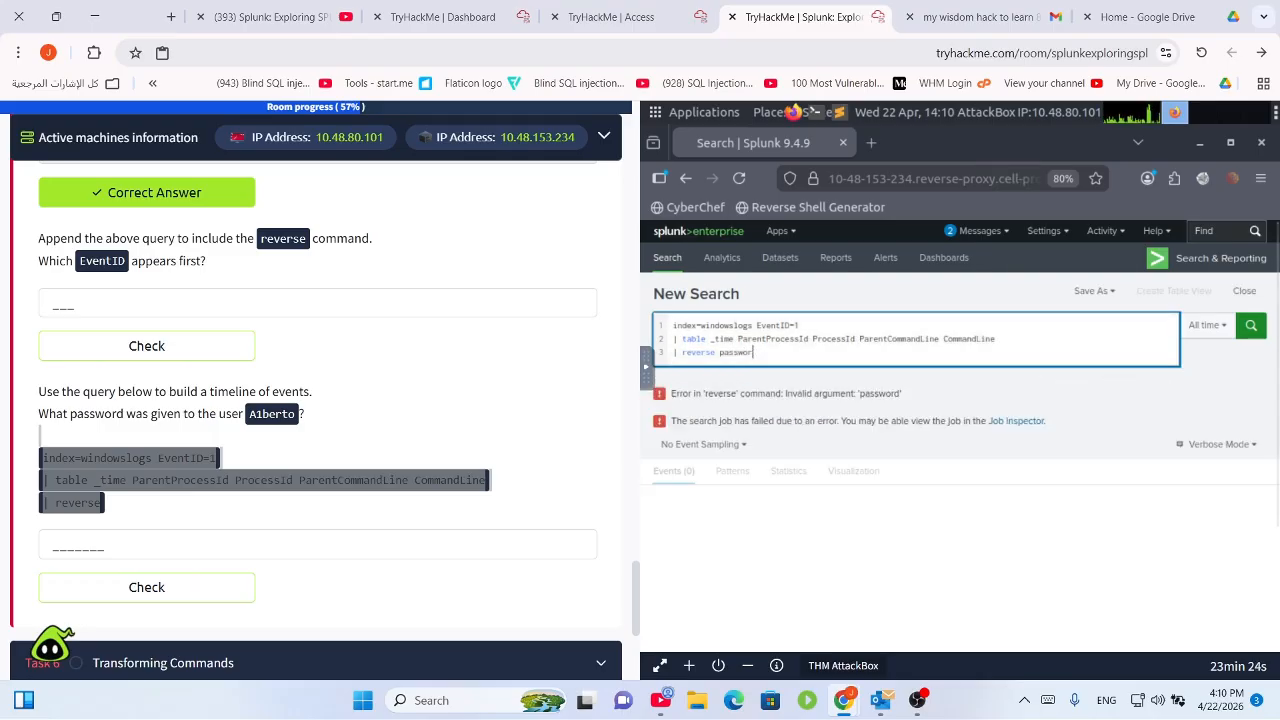
key(BackSpace)
key(BackSpace)
key(BackSpace)
key(BackSpace)
key(BackSpace)
key(BackSpace)
key(BackSpace)
key(BackSpace)
key(BackSpace)
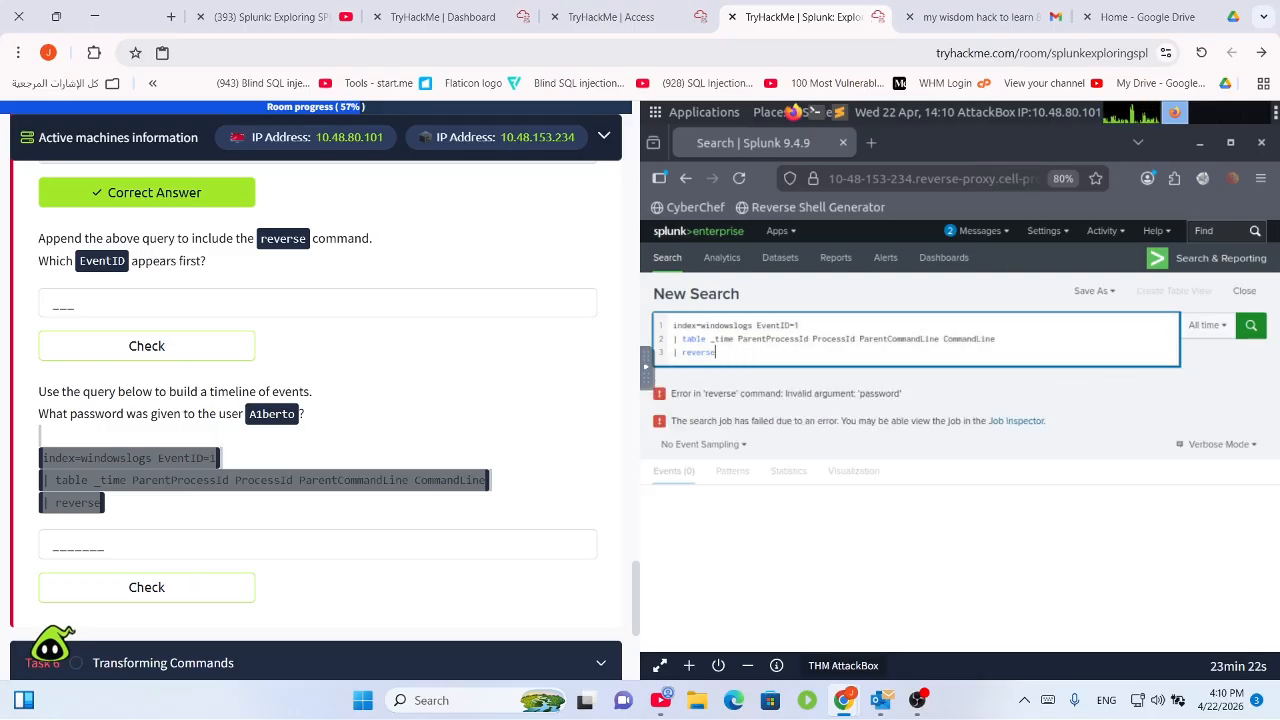
scroll(329, 543, down, 2)
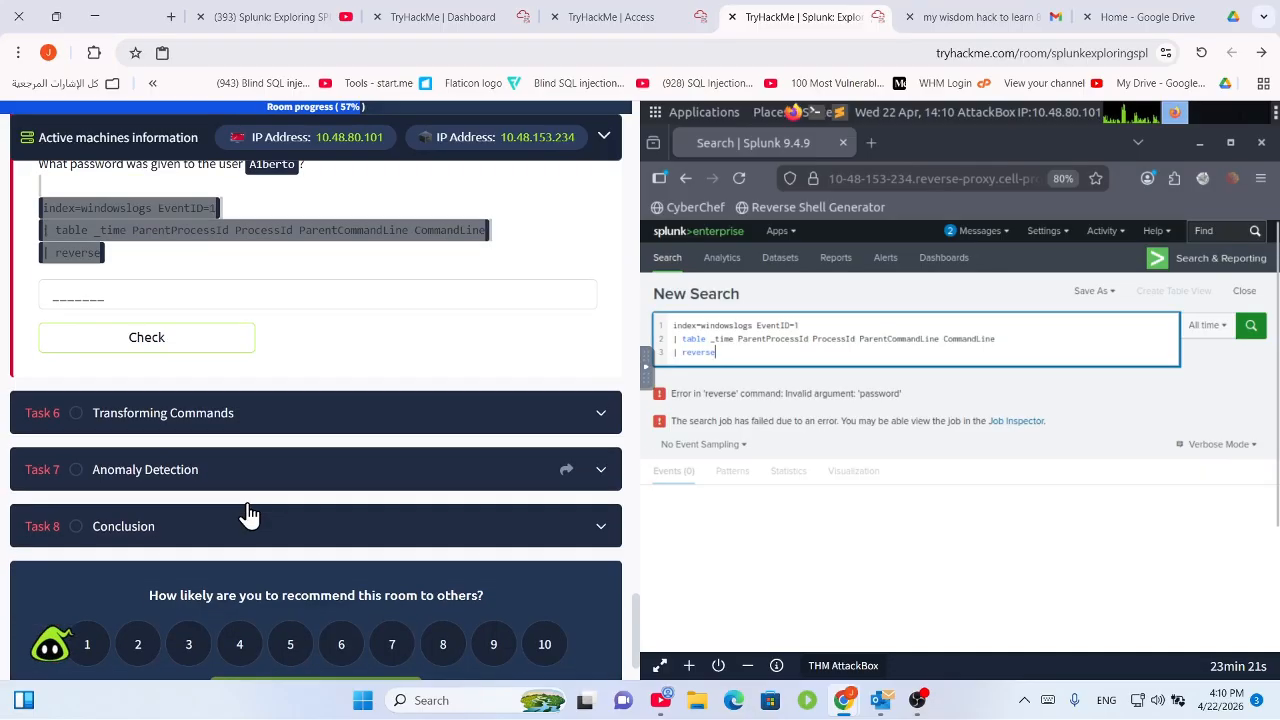
Expand Task 6, Transforming Commands, and start reading its opening line.
click(241, 411)
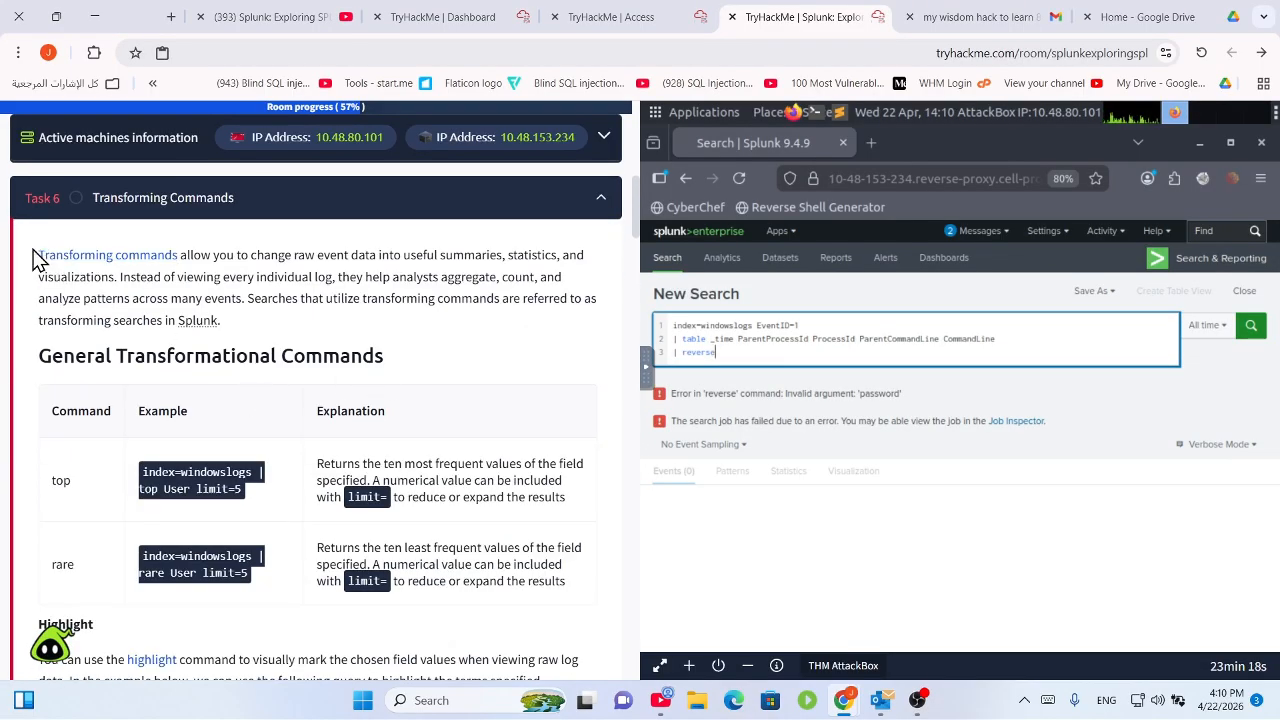
drag(36, 253, 410, 256)
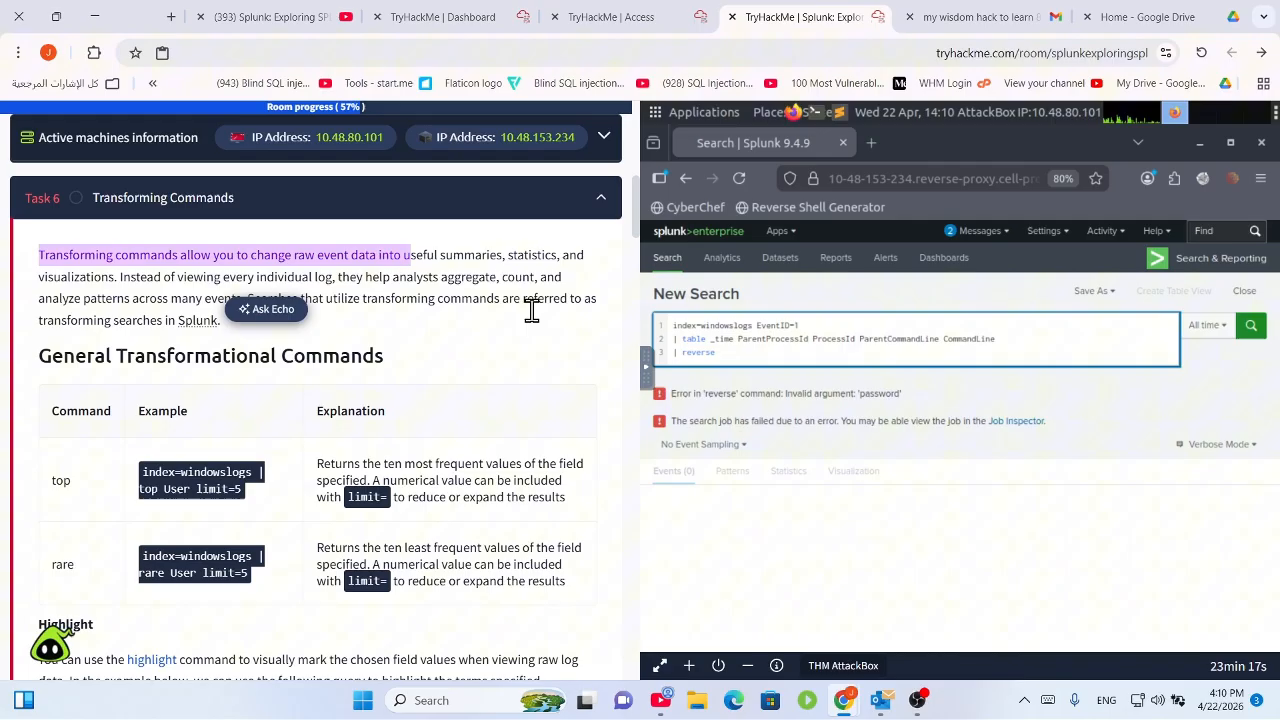
click(917, 700)
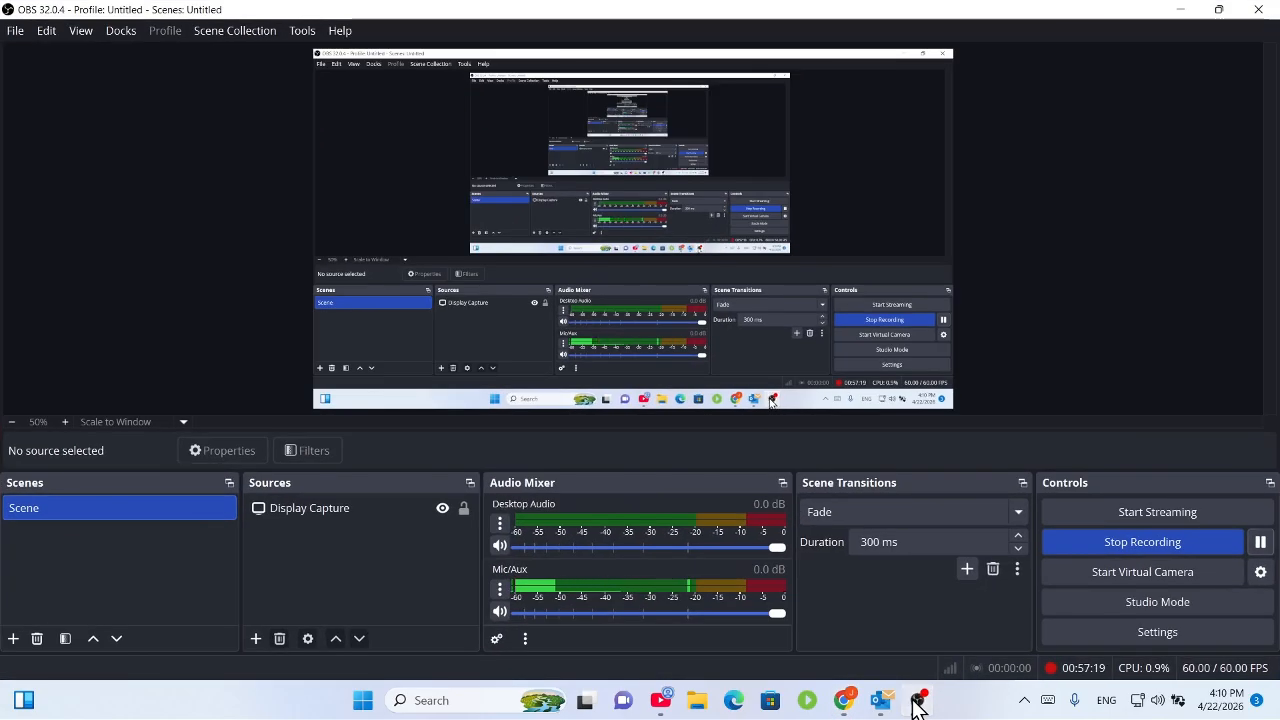
click(917, 700)
click(241, 259)
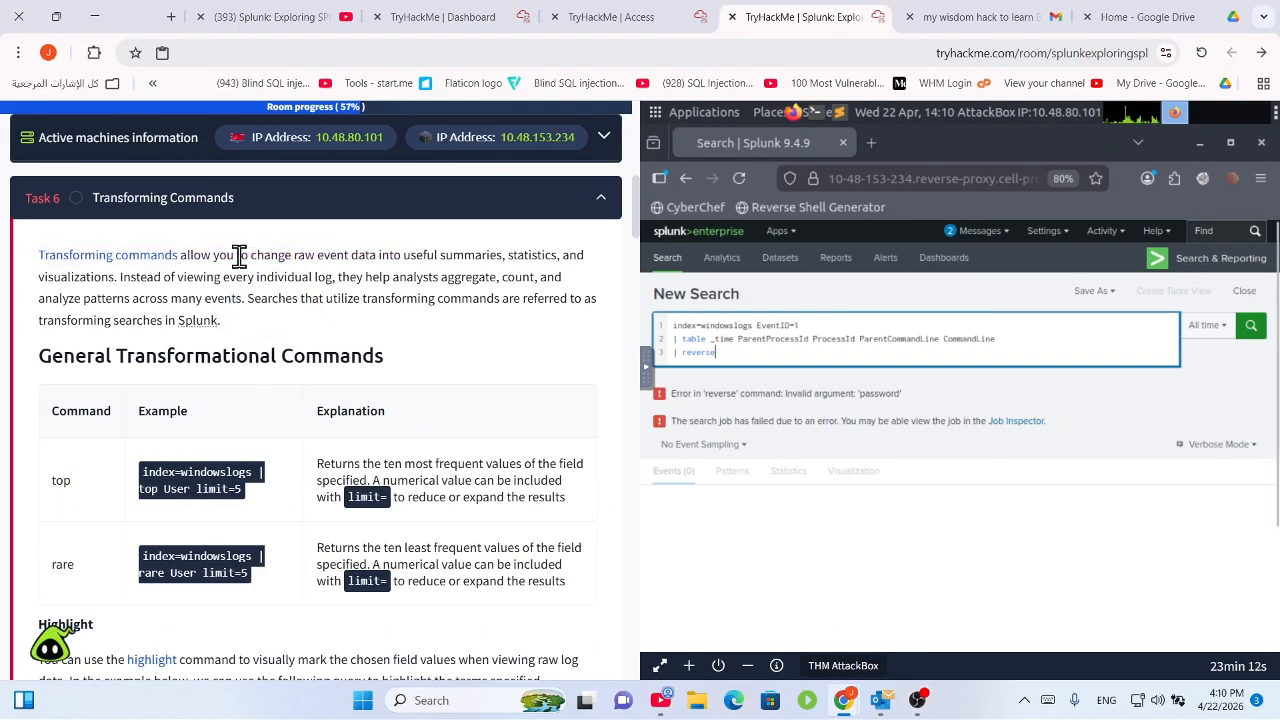
scroll(254, 281, up, 3)
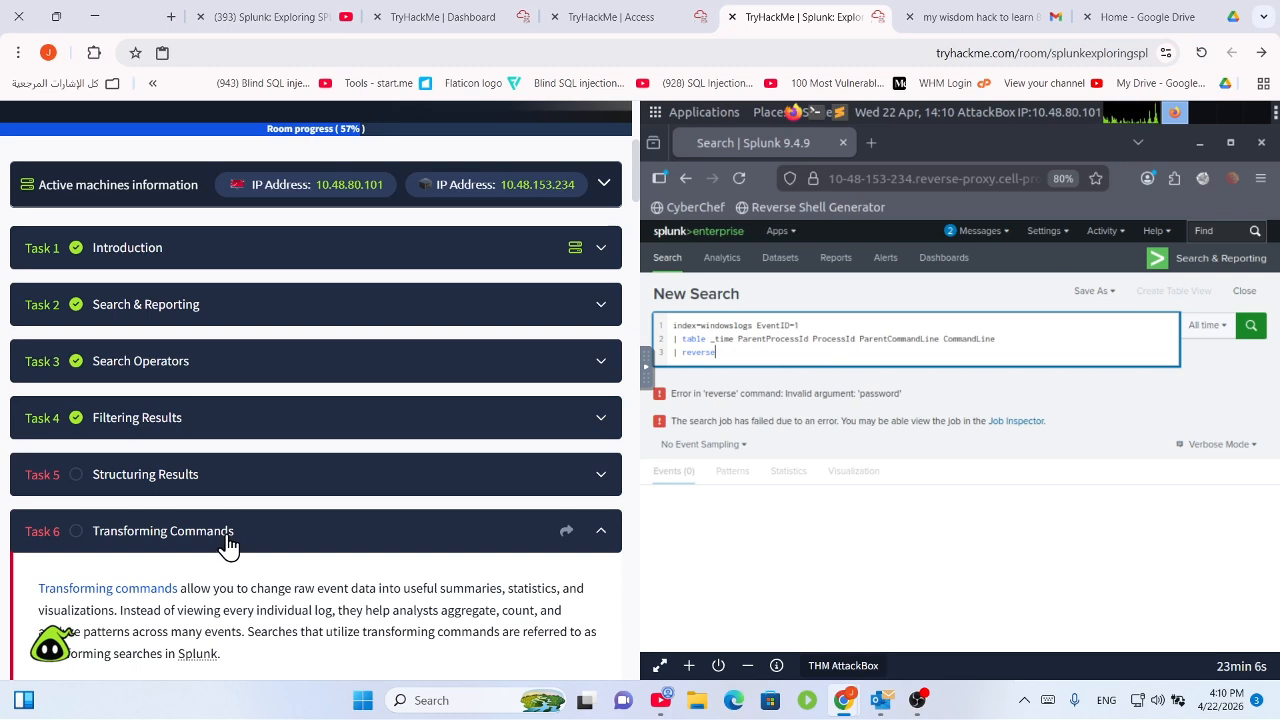
Collapse Task 6, glance at Task 7 Anomaly Detection, then reopen Task 6.
click(234, 536)
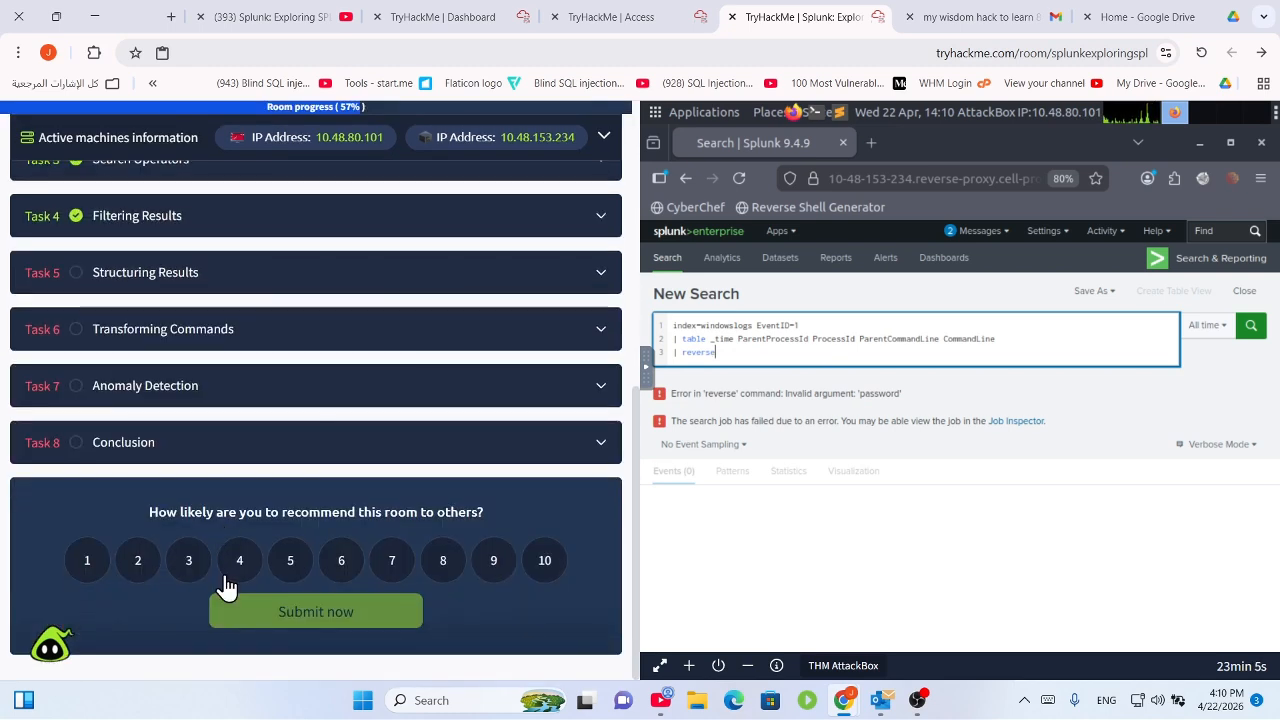
click(177, 390)
scroll(232, 460, down, 3)
scroll(210, 440, up, 2)
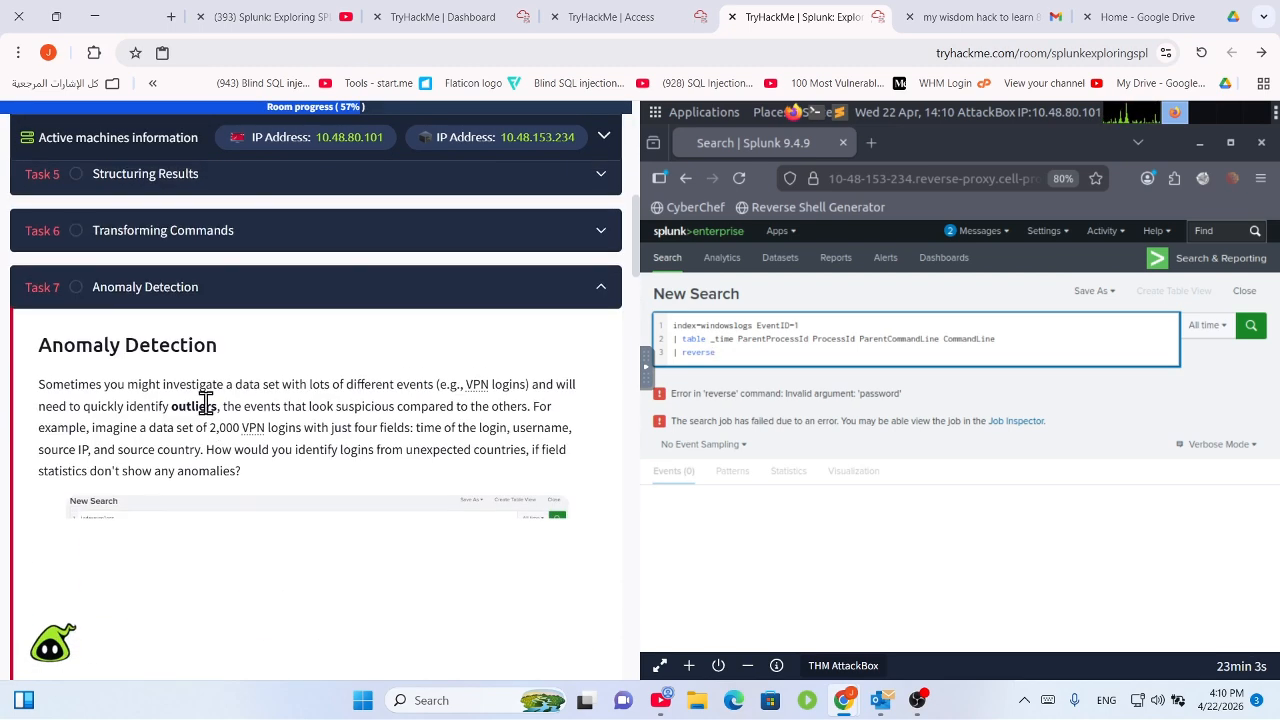
click(194, 235)
scroll(190, 305, down, 1)
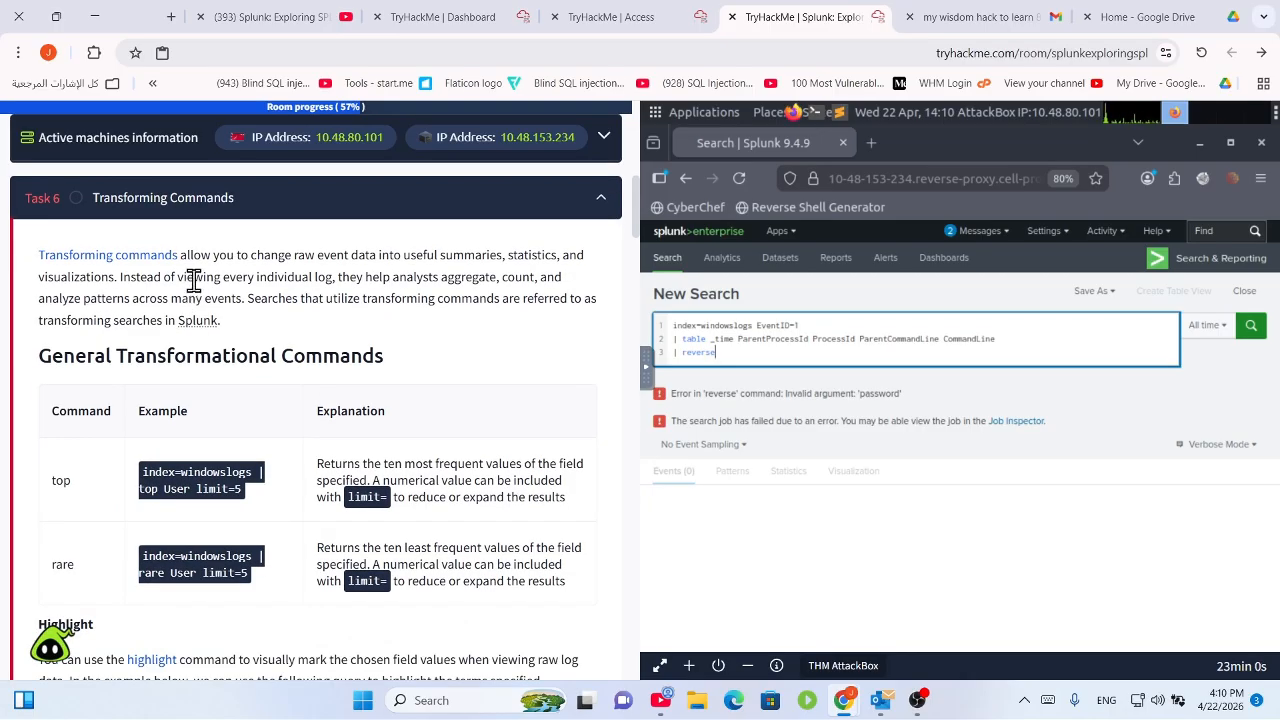
Read the Task 6 introduction, highlighting sentences and checking the Splunk definition popup.
drag(290, 256, 529, 291)
click(505, 316)
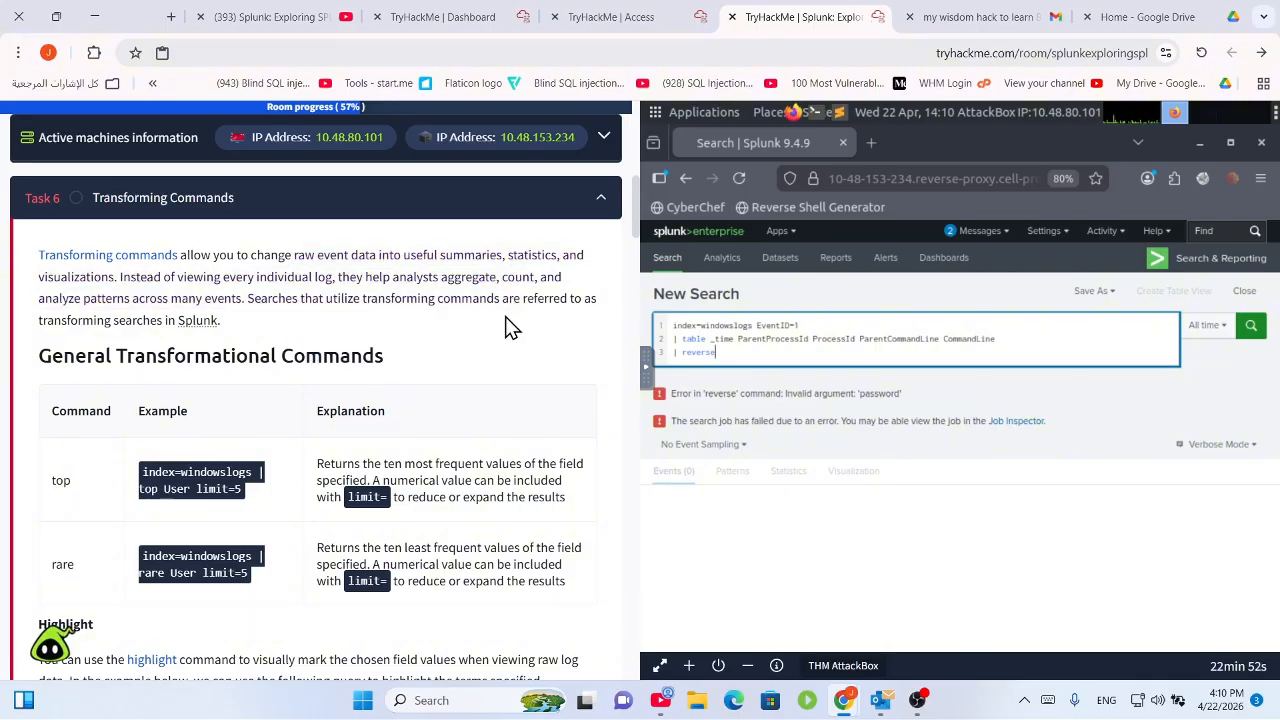
drag(279, 256, 385, 300)
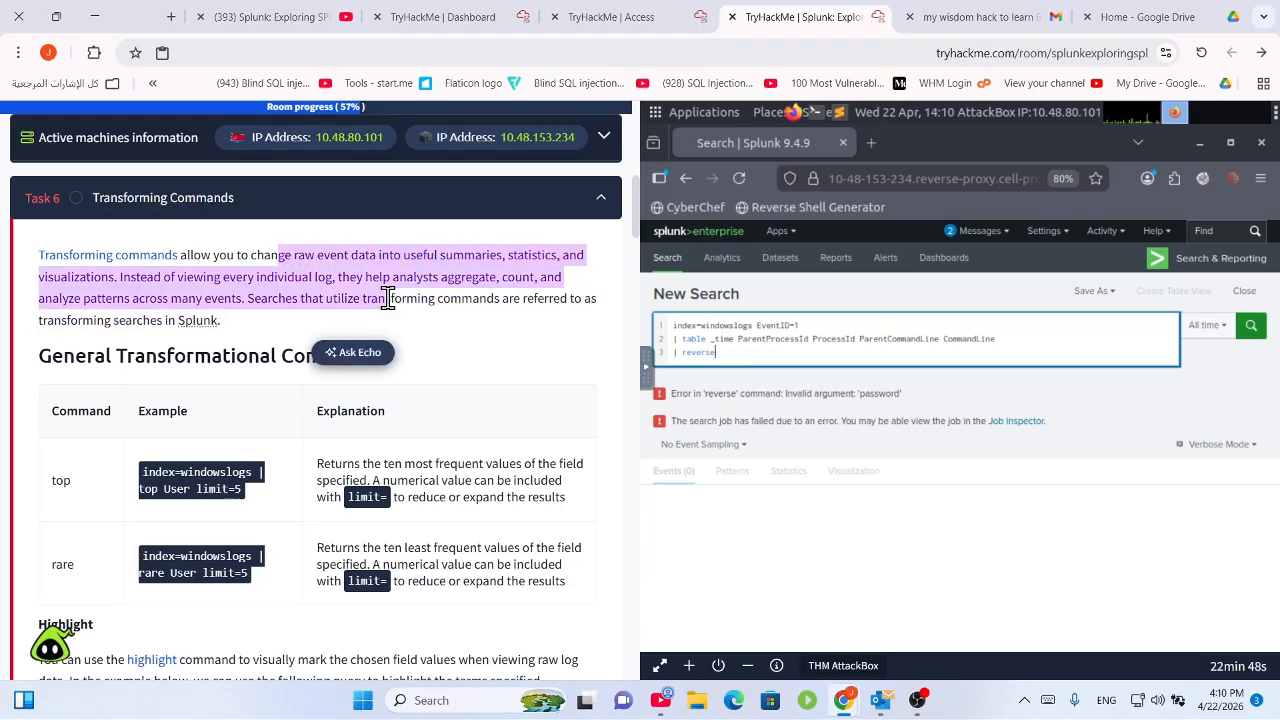
click(358, 291)
drag(312, 278, 225, 323)
click(184, 317)
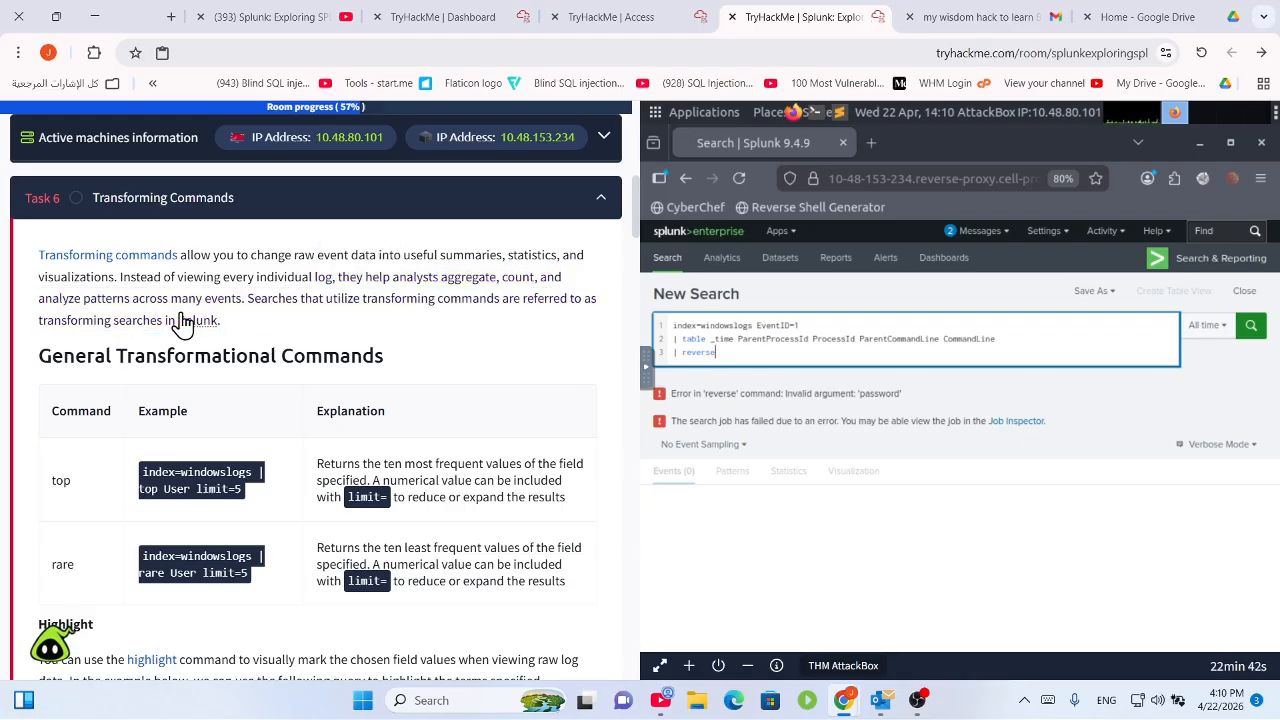
click(240, 330)
drag(228, 324, 145, 298)
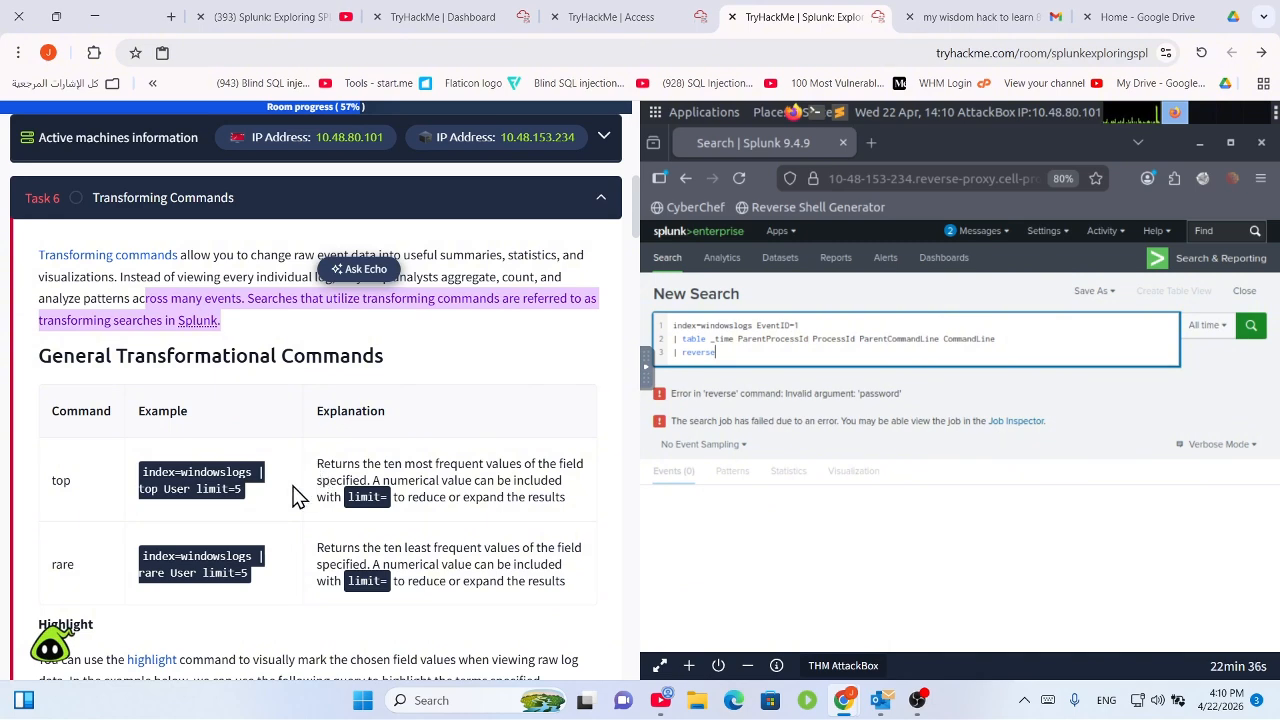
scroll(200, 415, down, 1)
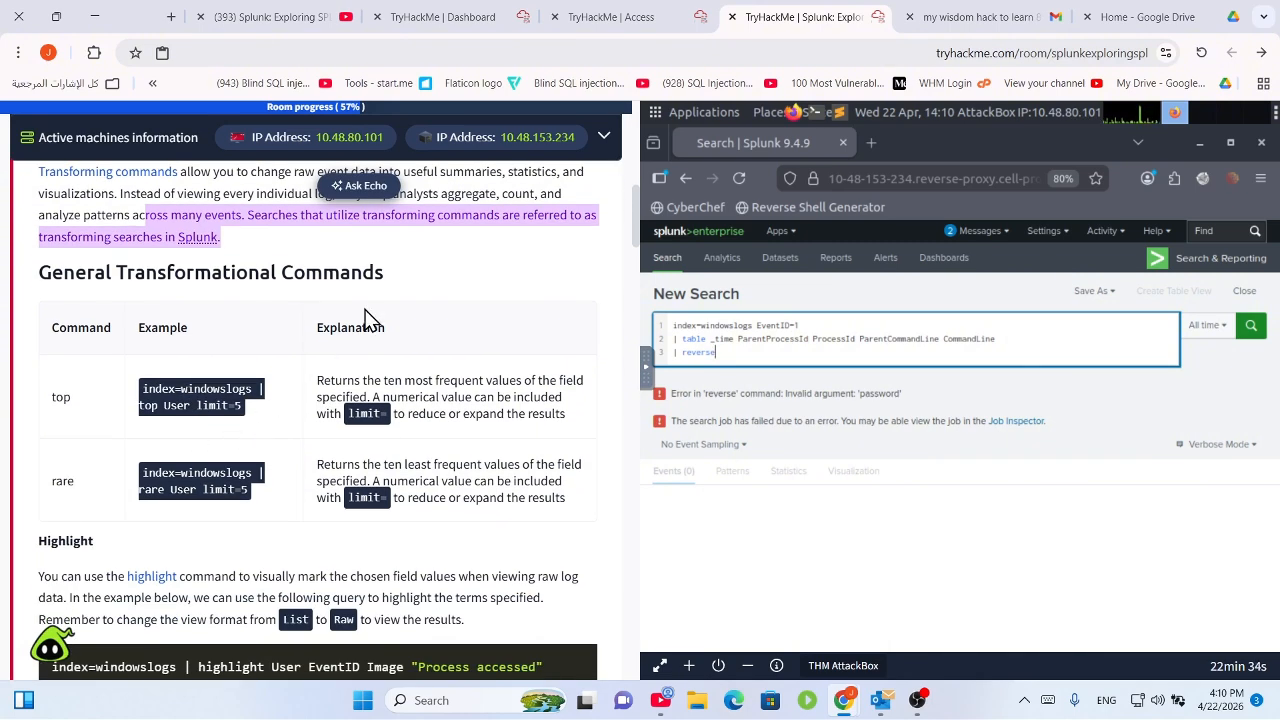
Read the top and rare command examples, selecting text along the way.
drag(244, 407, 142, 387)
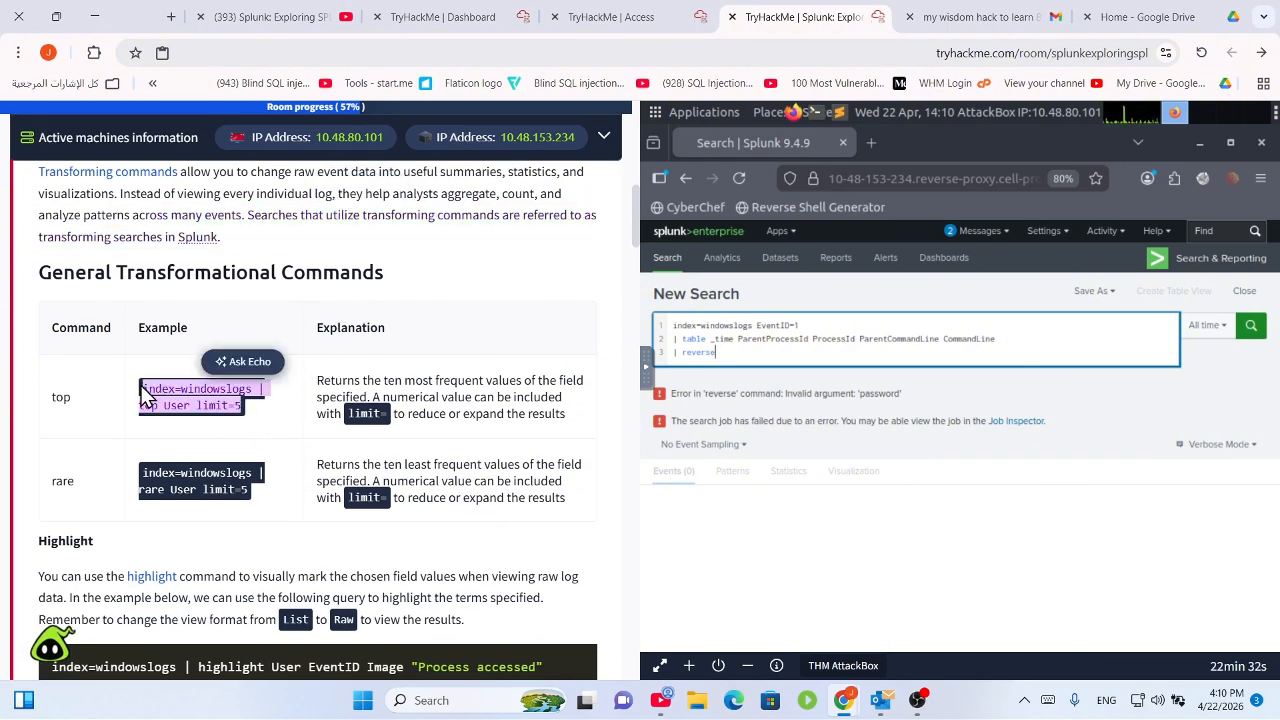
click(257, 413)
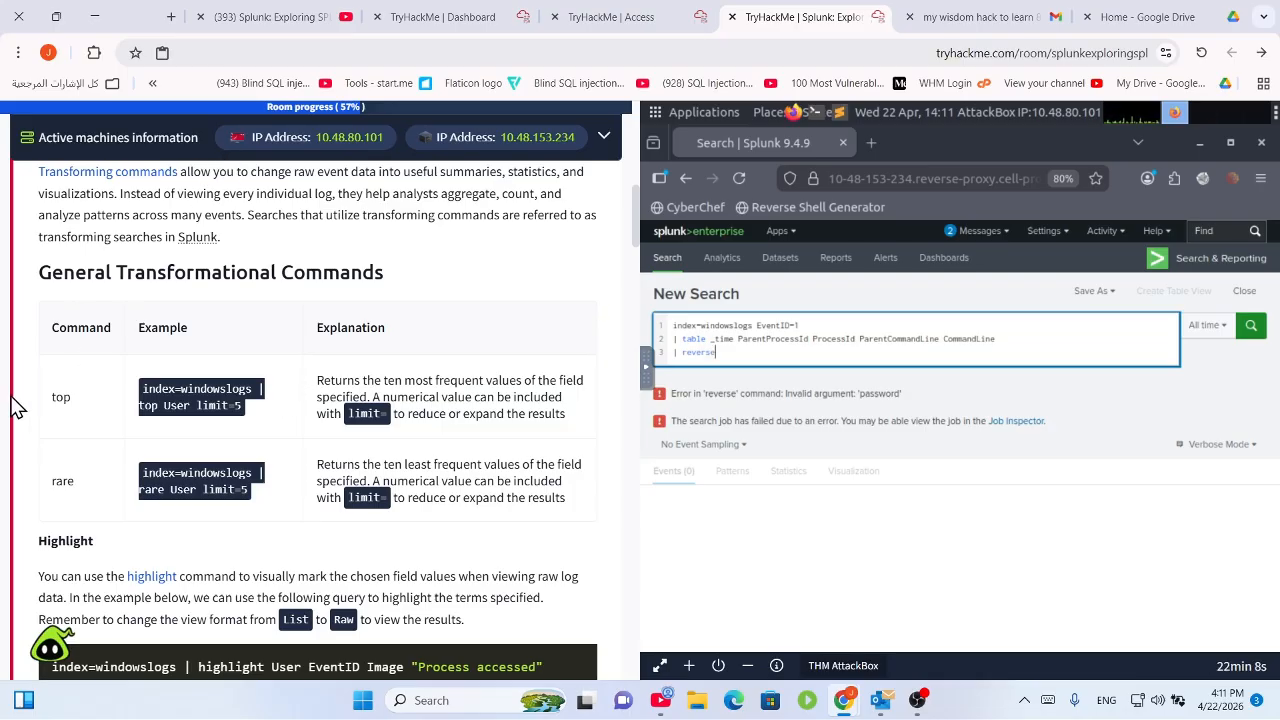
drag(40, 405, 80, 397)
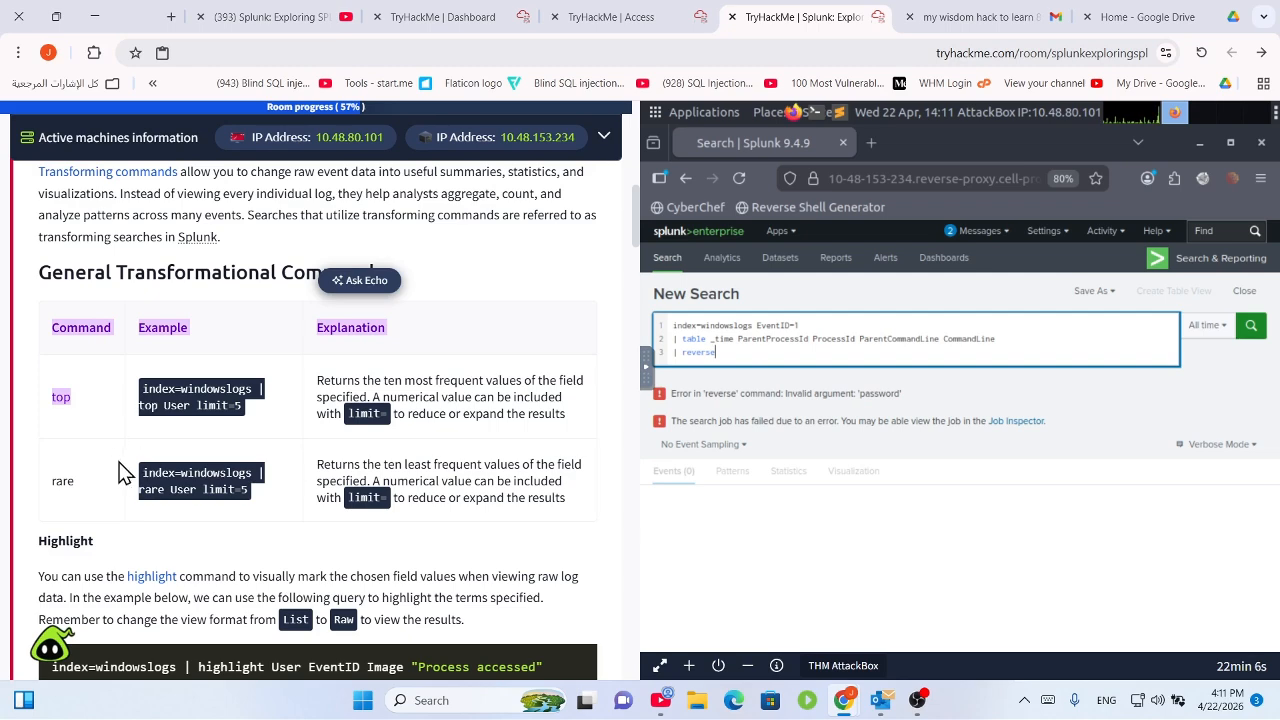
double_click(61, 480)
scroll(270, 530, down, 3)
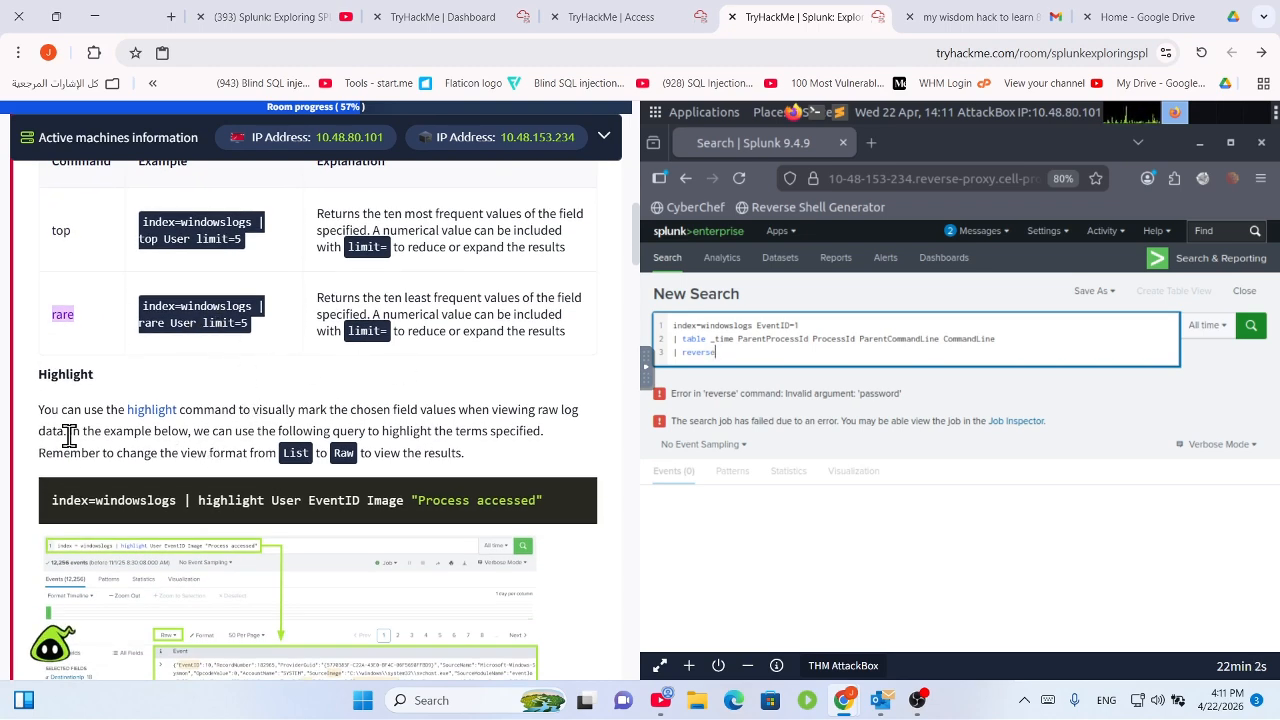
drag(44, 407, 334, 405)
click(387, 356)
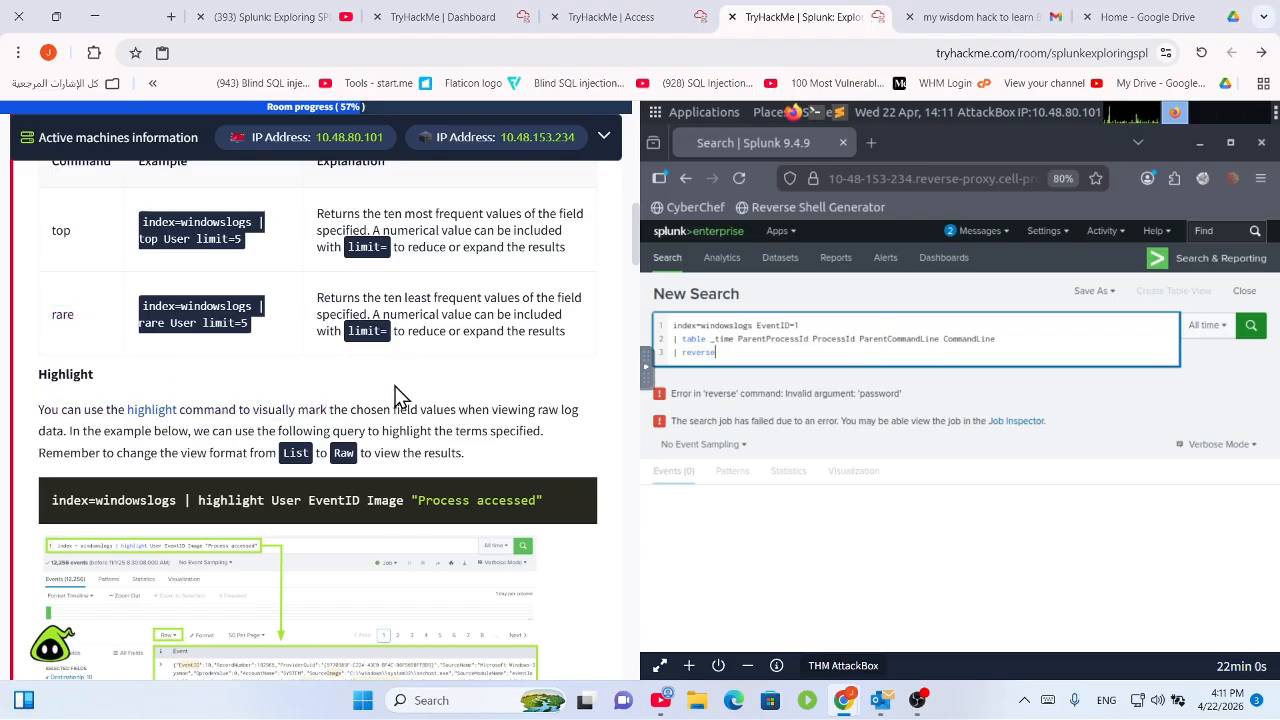
Read the highlight command example query, then continue down to the Stats section.
scroll(400, 394, down, 1)
scroll(387, 408, down, 1)
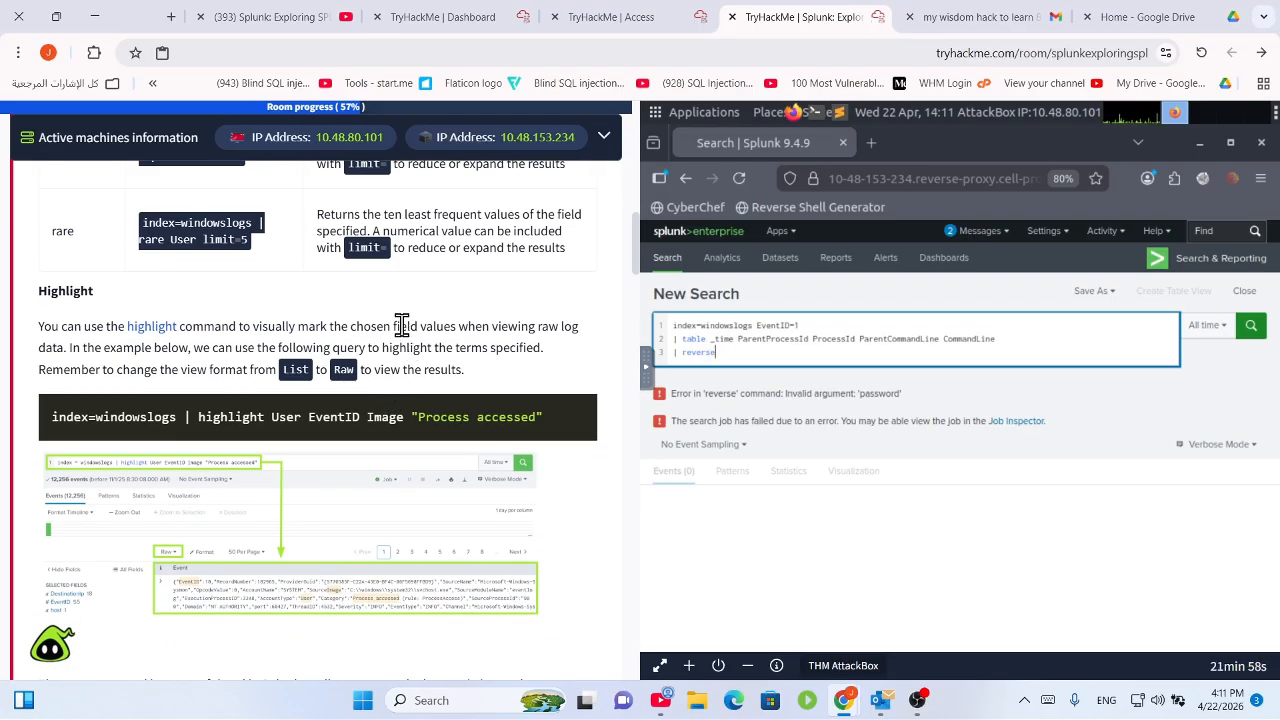
drag(396, 327, 584, 364)
click(572, 366)
drag(403, 423, 441, 418)
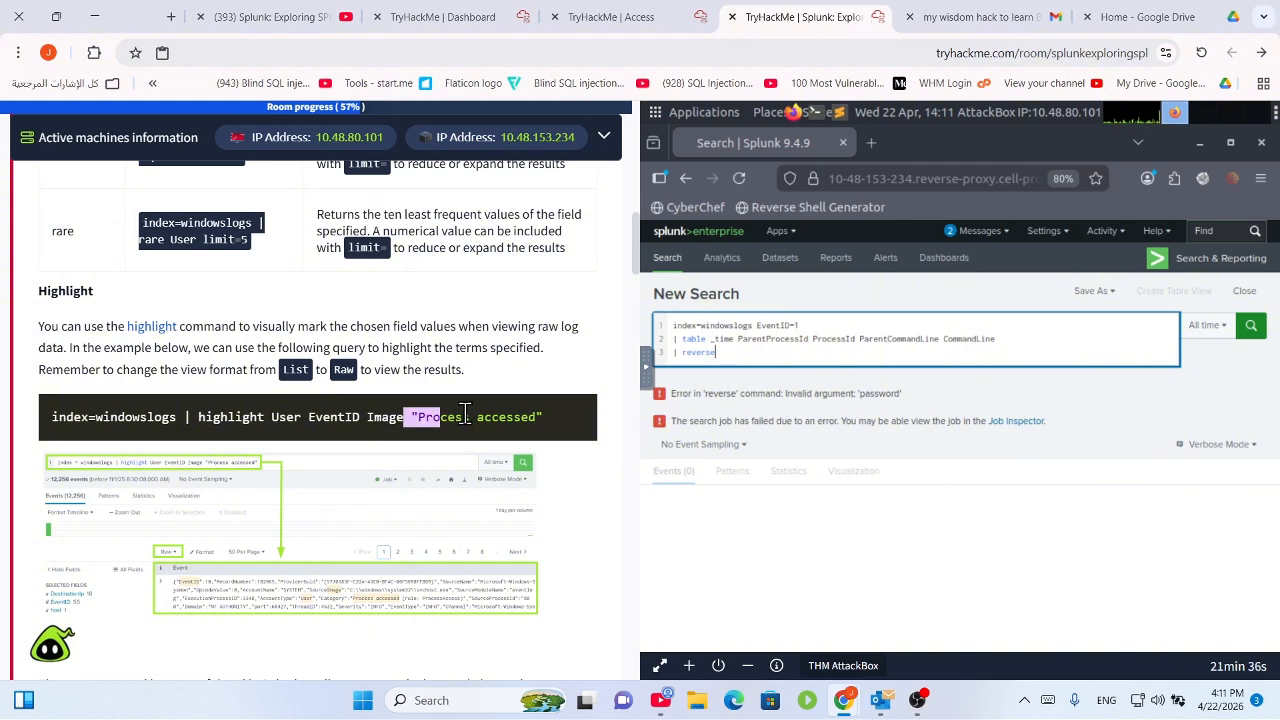
click(466, 413)
drag(535, 422, 529, 417)
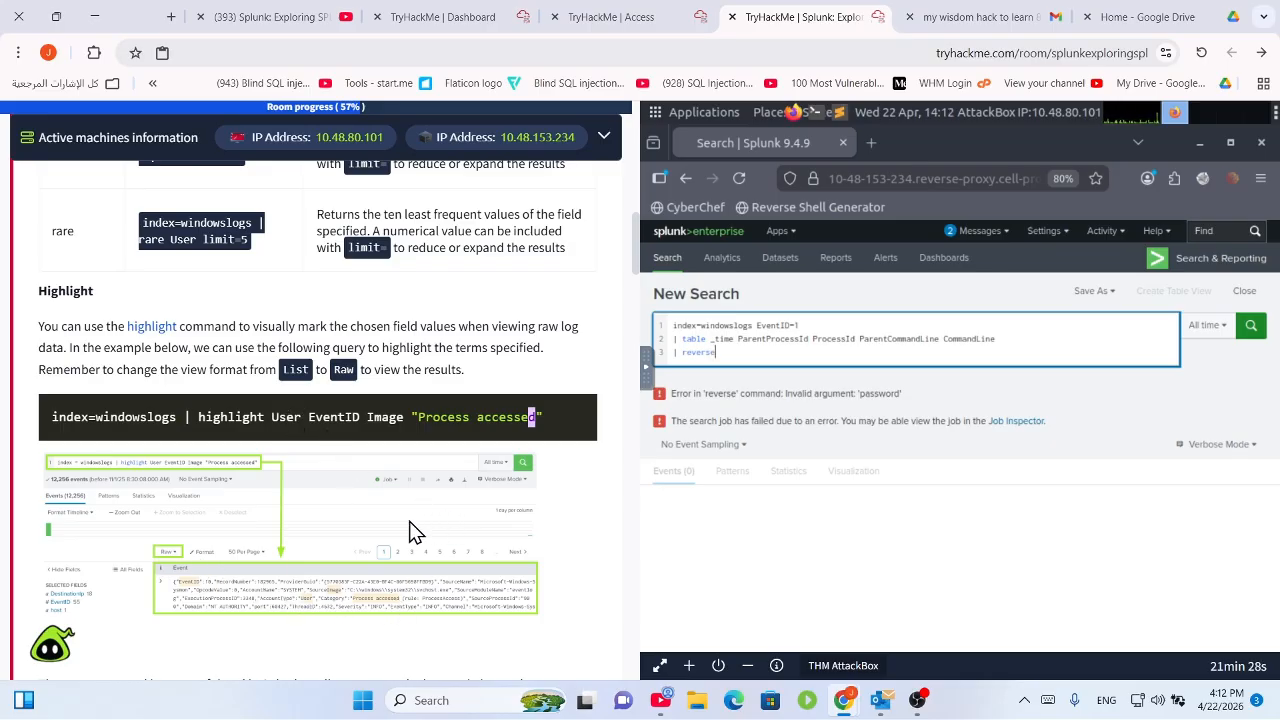
scroll(409, 521, down, 4)
scroll(307, 490, down, 1)
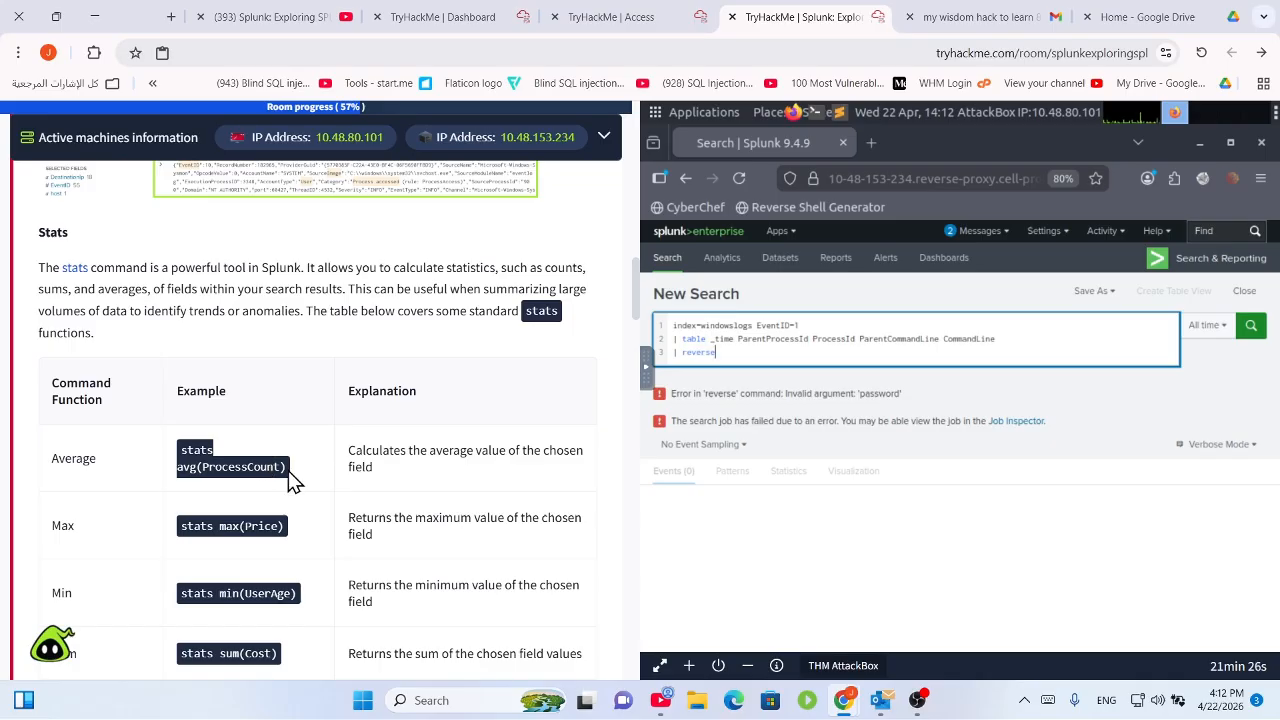
Read the stats description and functions table, continuing to the Chart 'count by User' example.
drag(315, 267, 592, 300)
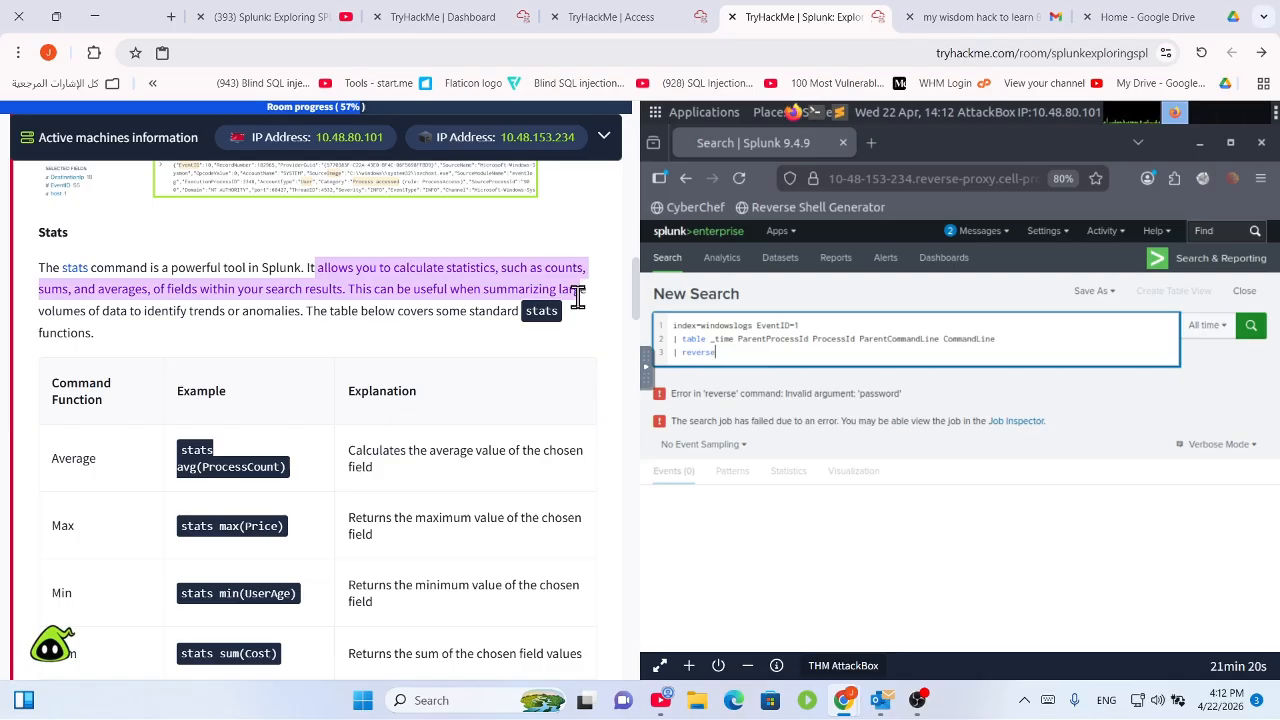
drag(578, 297, 560, 345)
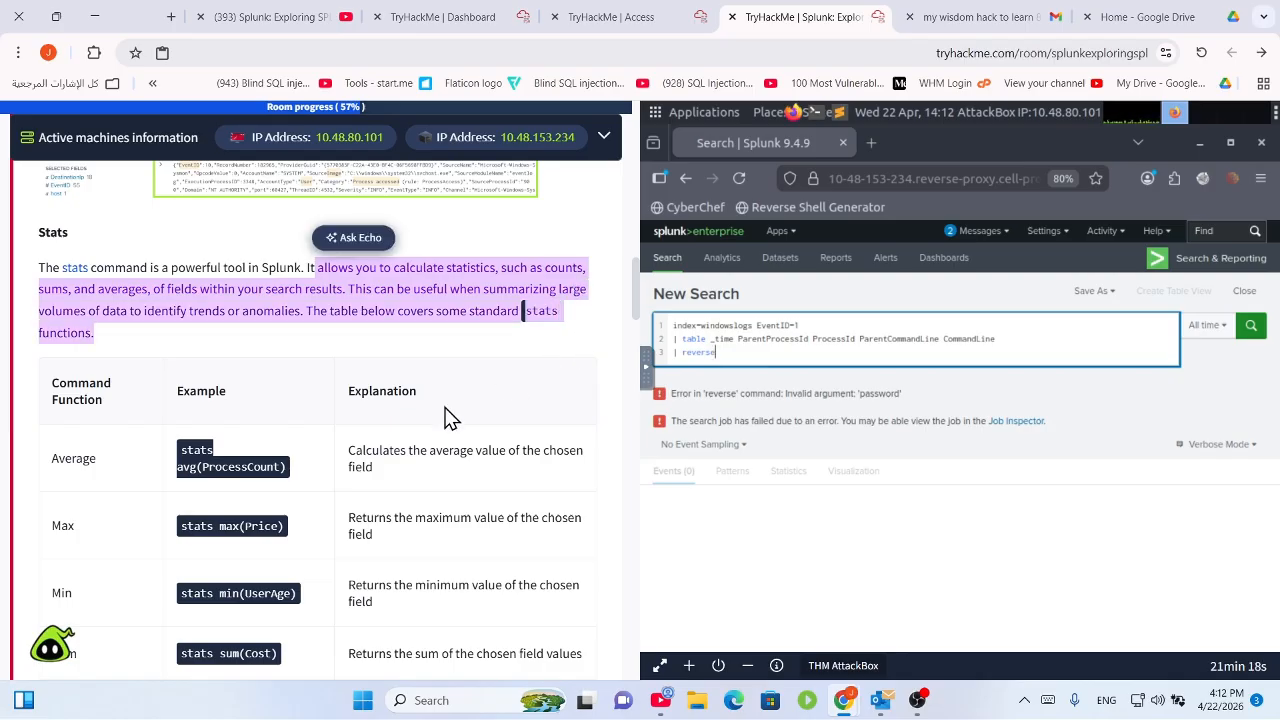
scroll(380, 425, down, 1)
scroll(380, 420, down, 1)
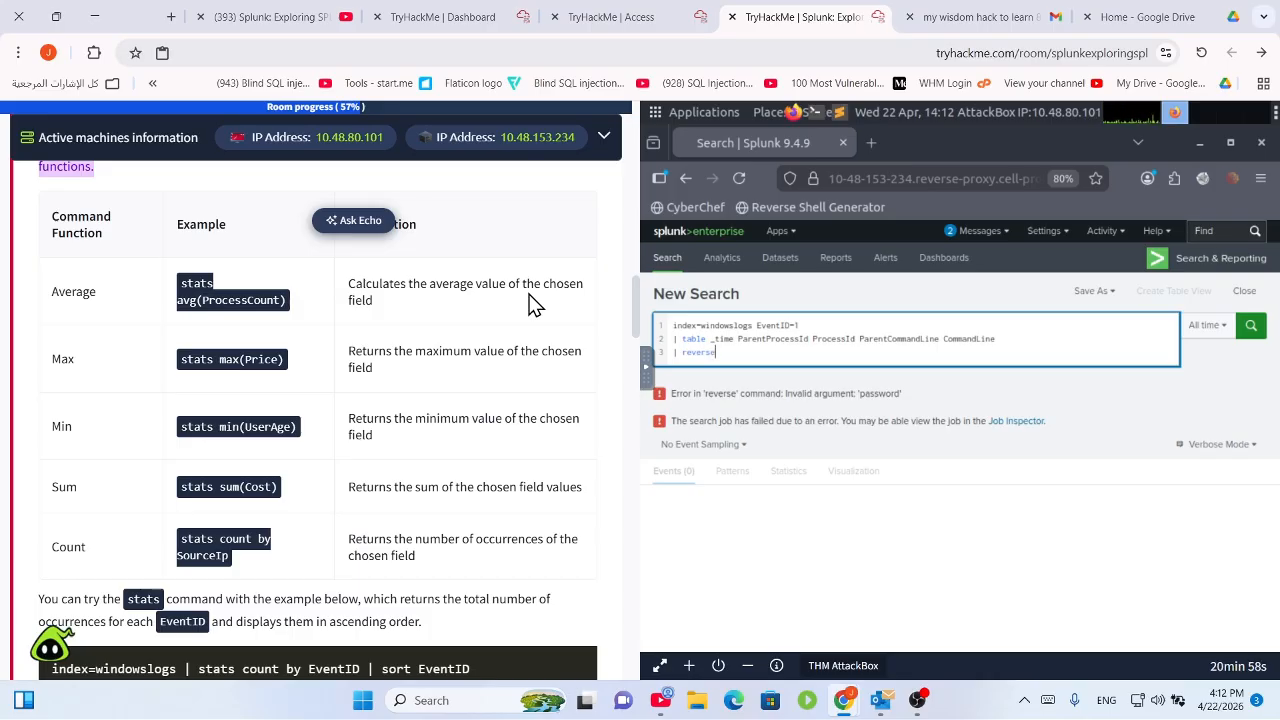
scroll(484, 535, down, 2)
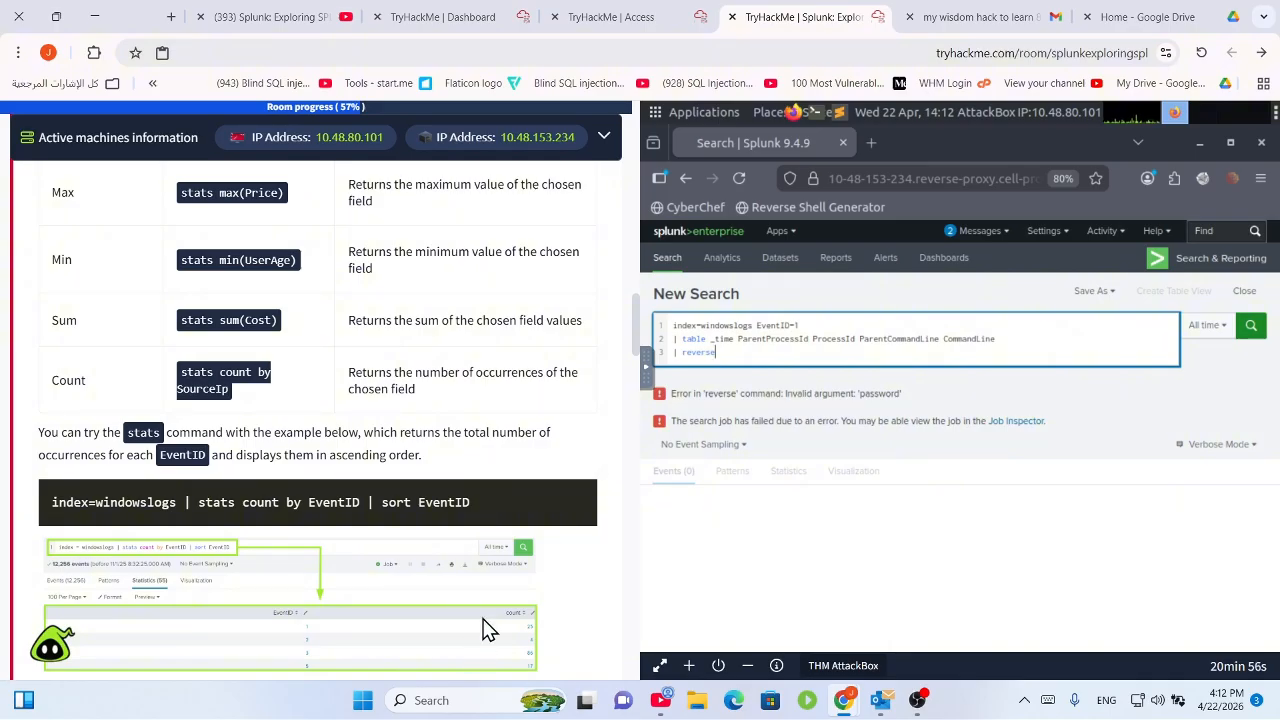
scroll(445, 435, down, 3)
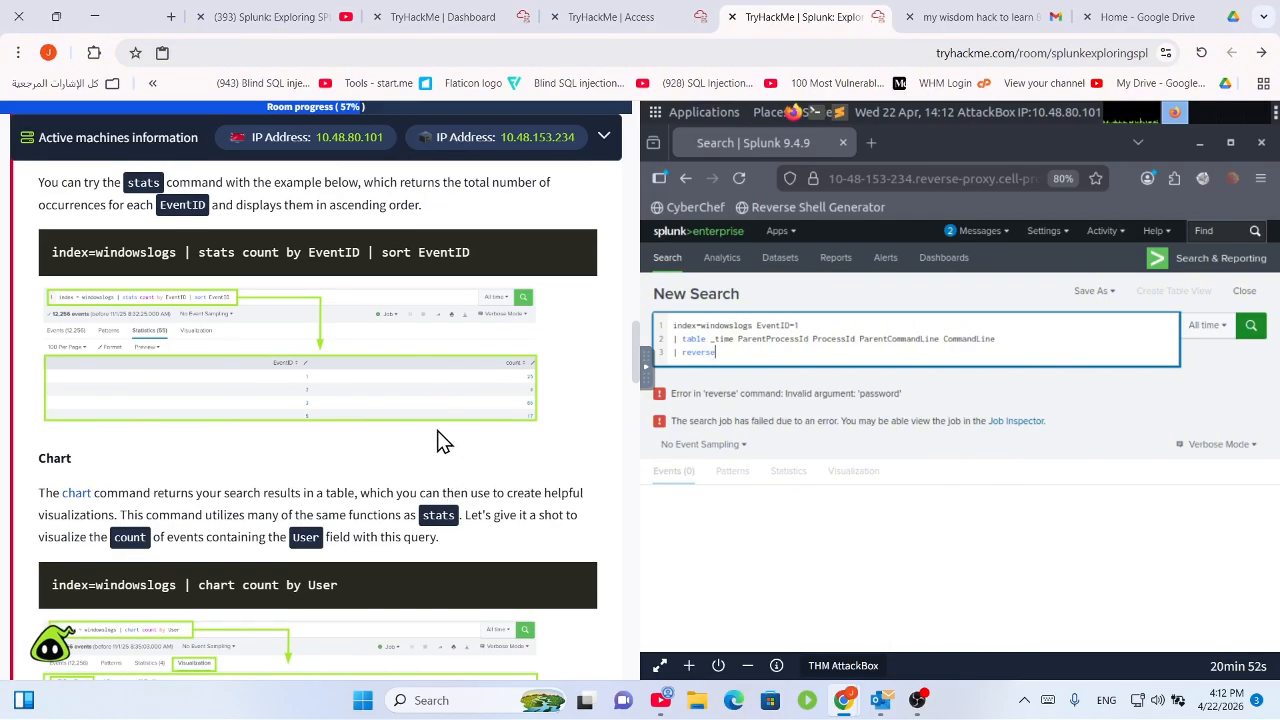
scroll(458, 476, down, 1)
scroll(462, 484, down, 1)
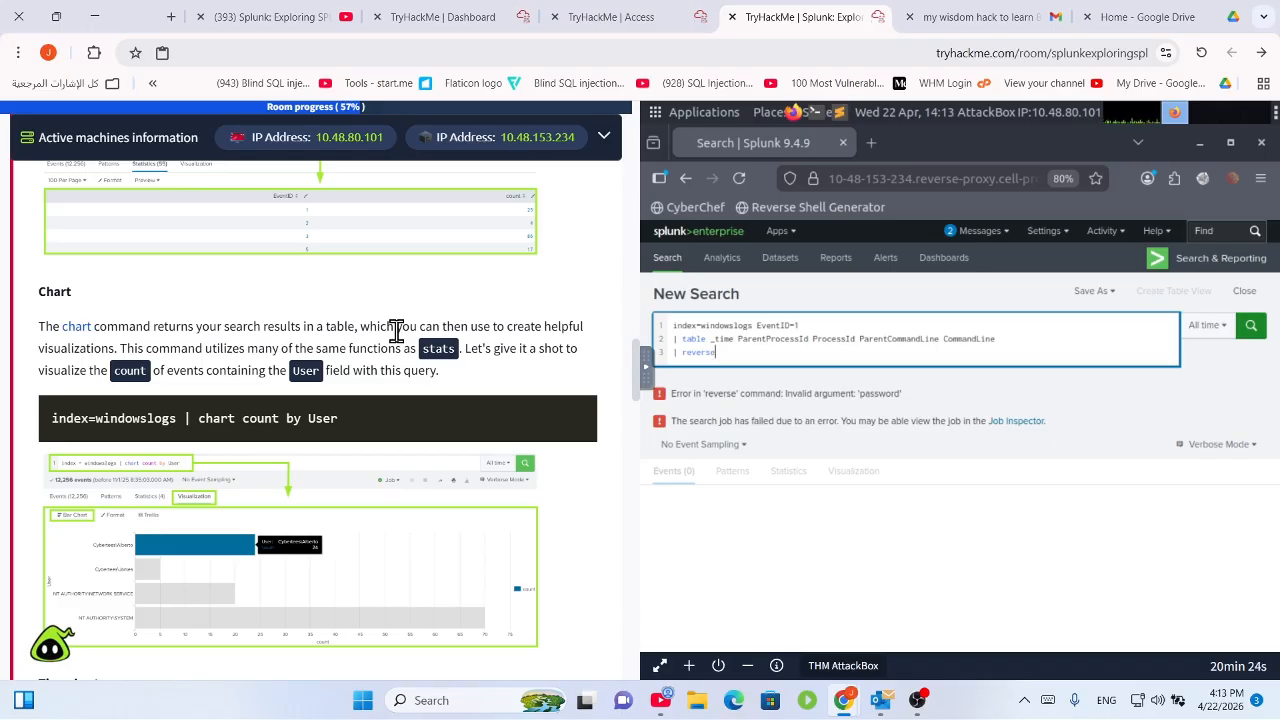
Read the Timechart description, highlighting the 'span=30m count' part of its example query.
scroll(414, 471, down, 3)
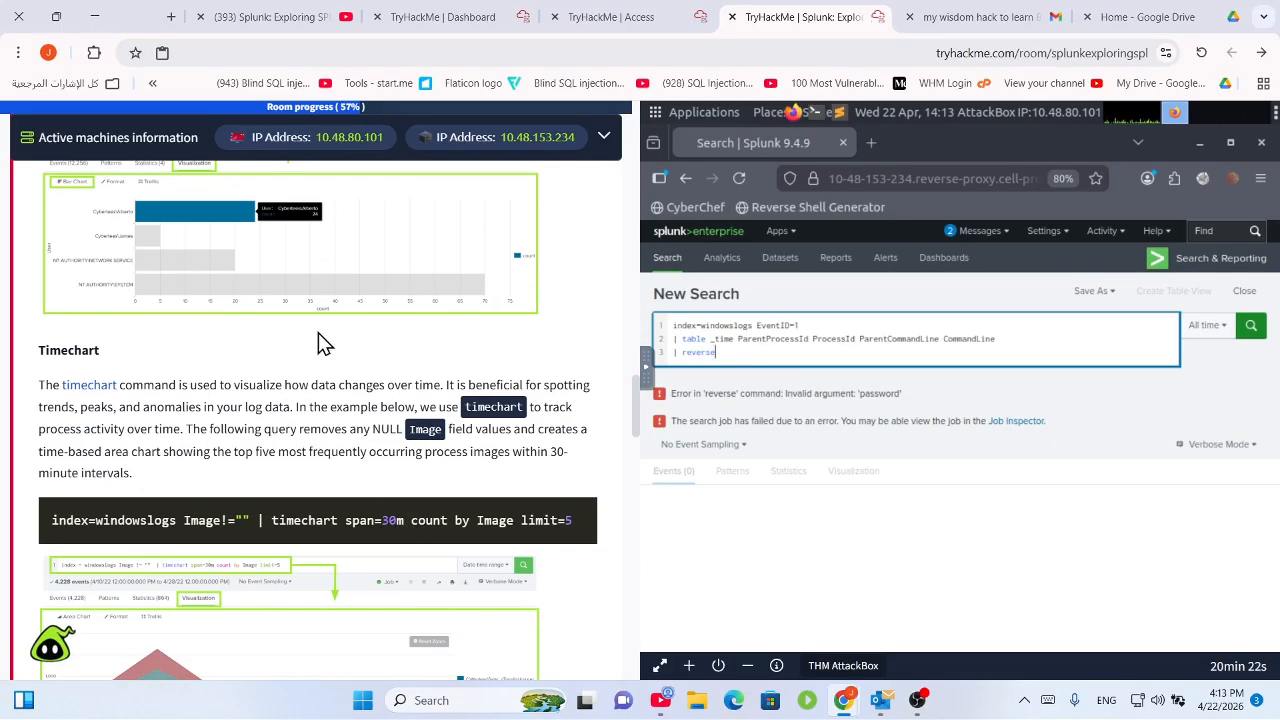
scroll(280, 334, up, 2)
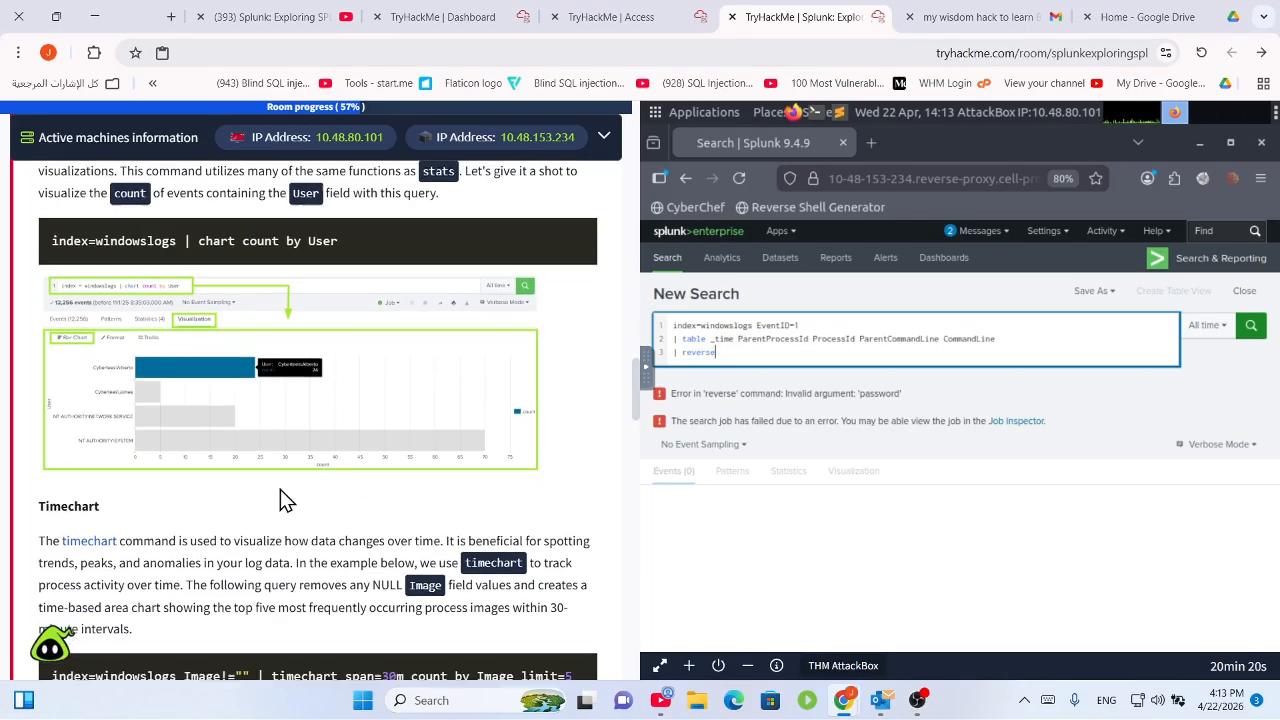
scroll(280, 497, down, 2)
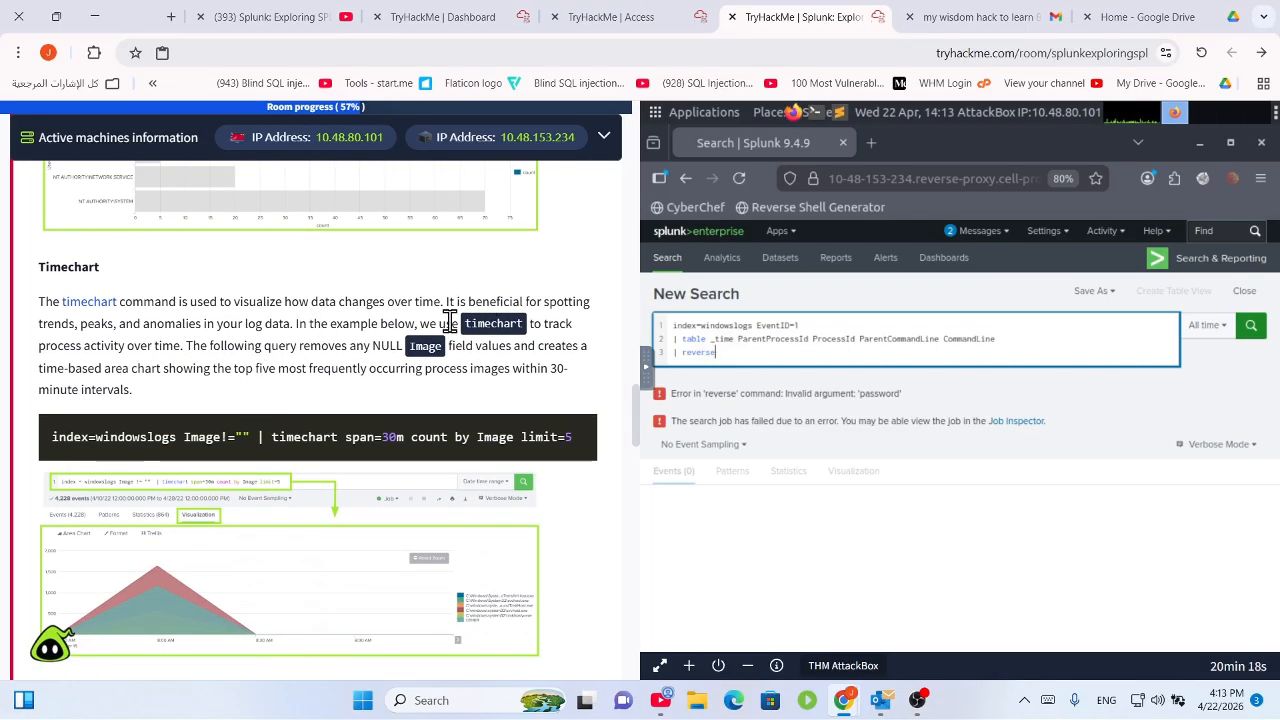
scroll(440, 360, down, 2)
scroll(429, 414, up, 2)
drag(268, 302, 575, 302)
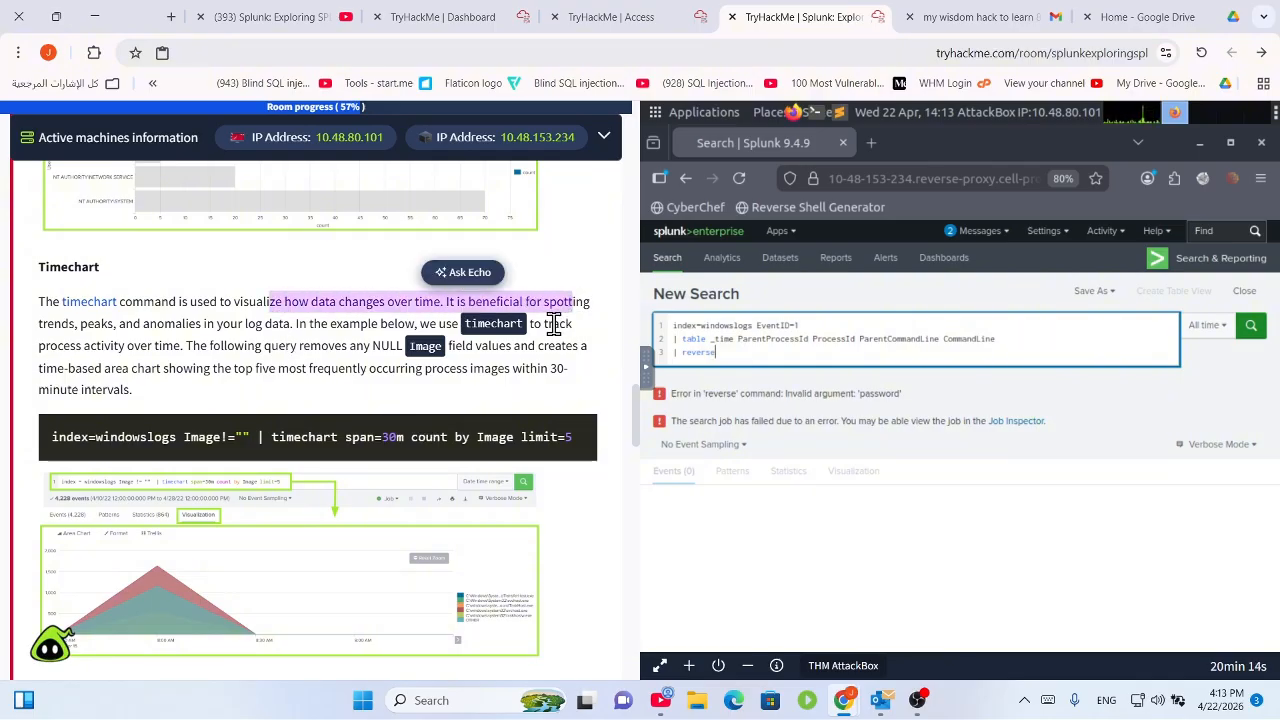
drag(350, 342, 528, 324)
drag(302, 440, 399, 440)
double_click(415, 440)
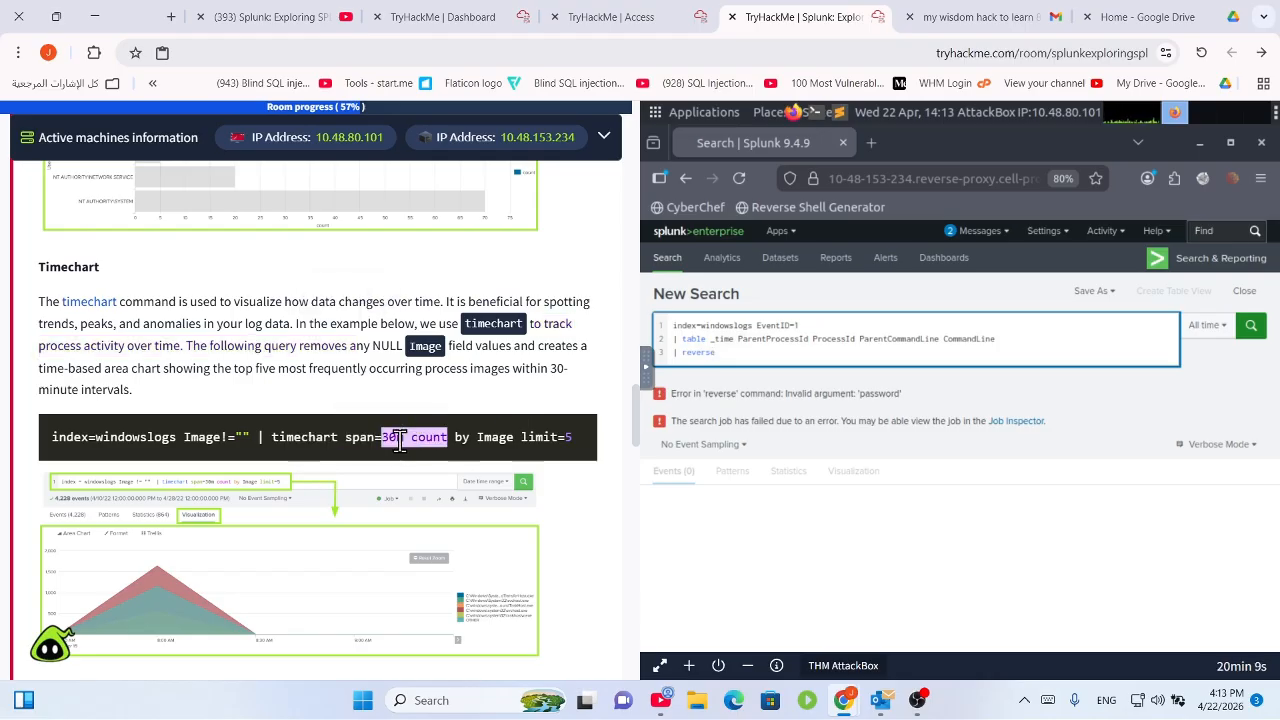
click(461, 440)
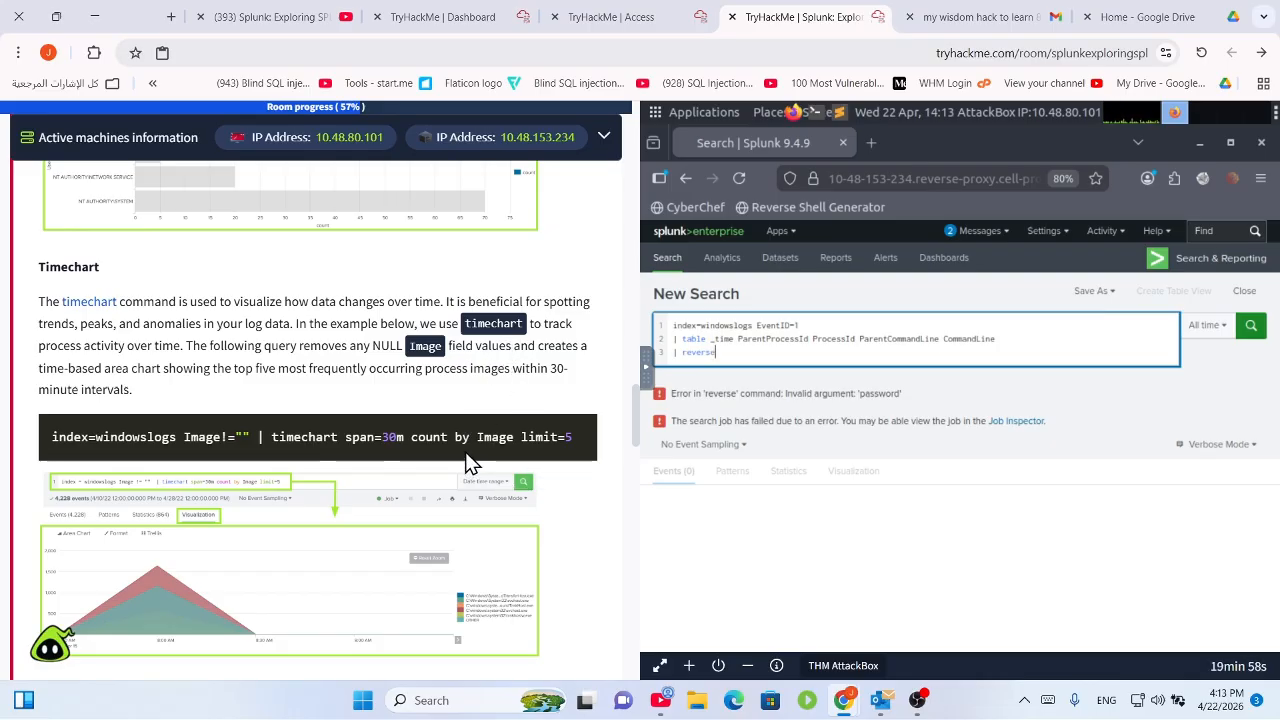
Scroll the tutorial down to the IP Location query, briefly bringing up OBS and hiding it again.
scroll(480, 414, down, 5)
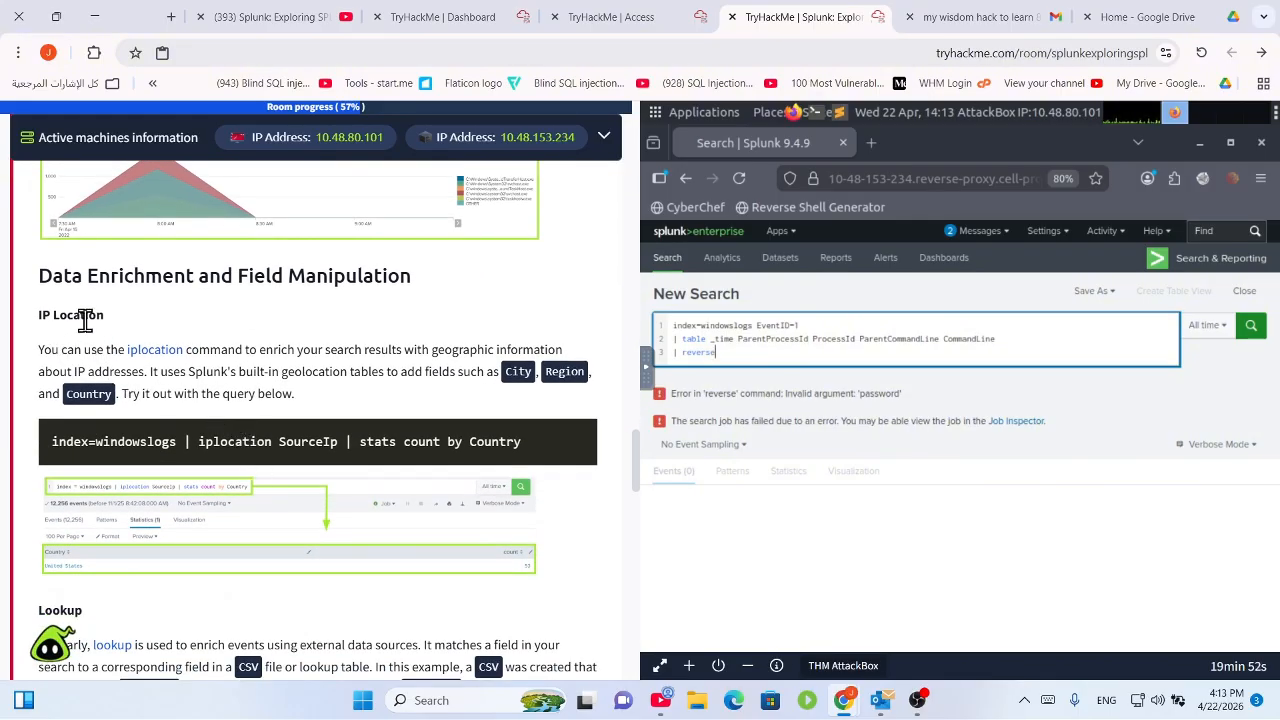
scroll(86, 330, down, 12)
scroll(101, 351, up, 14)
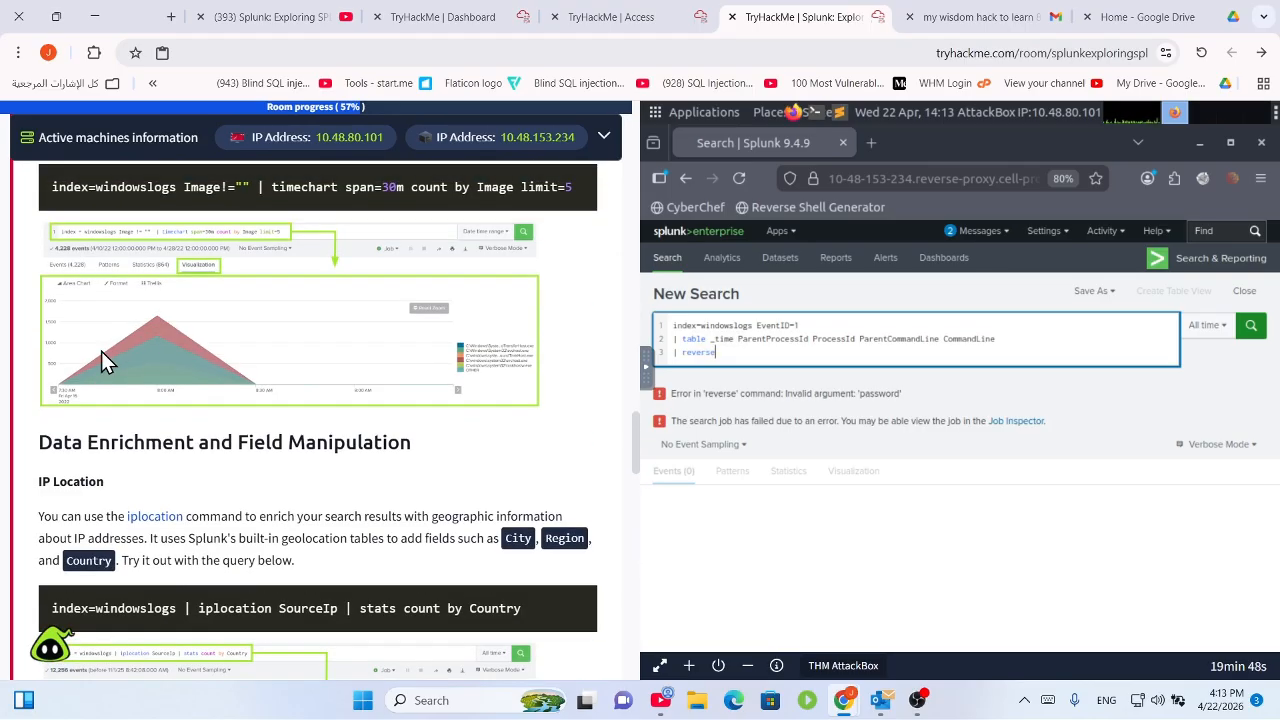
scroll(101, 351, down, 2)
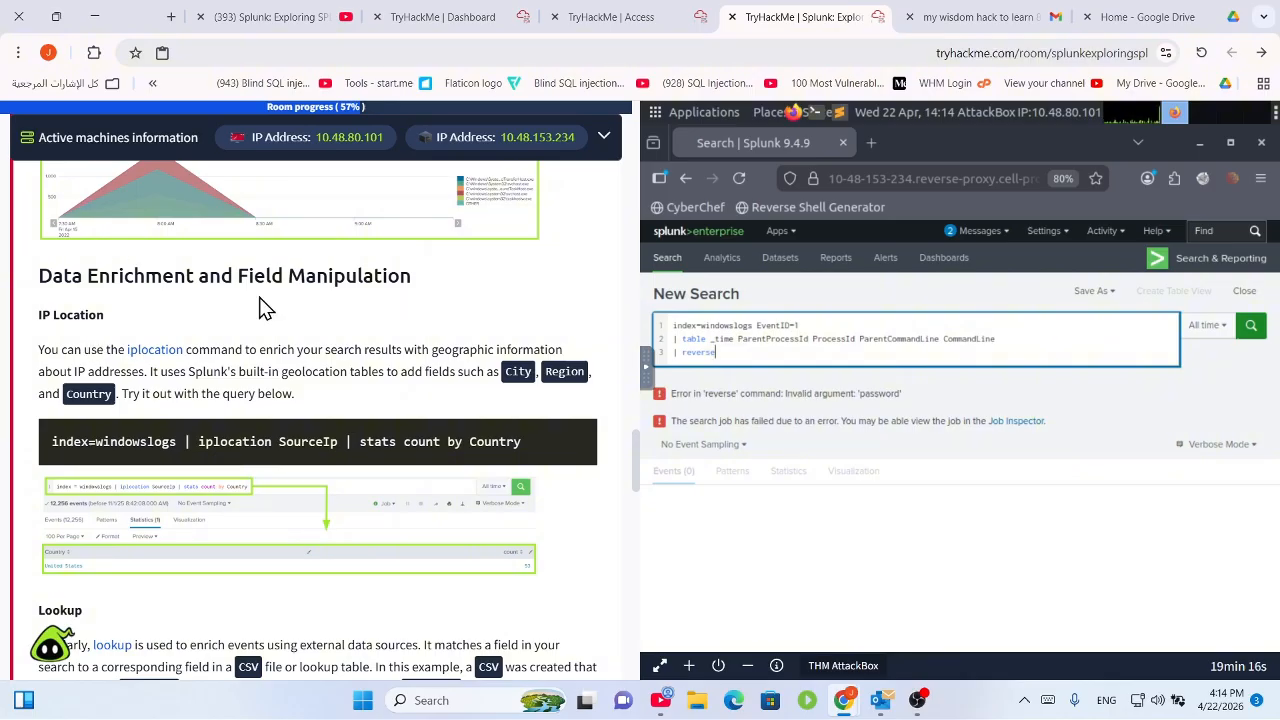
click(917, 701)
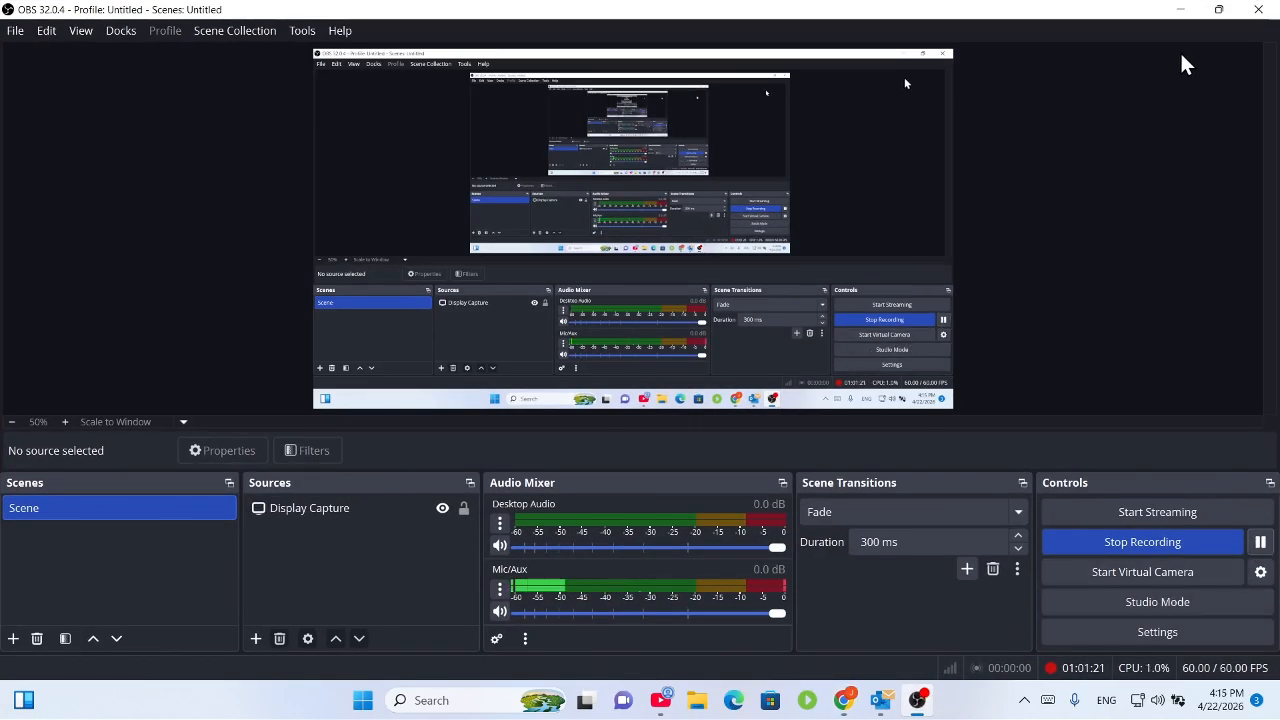
click(1180, 9)
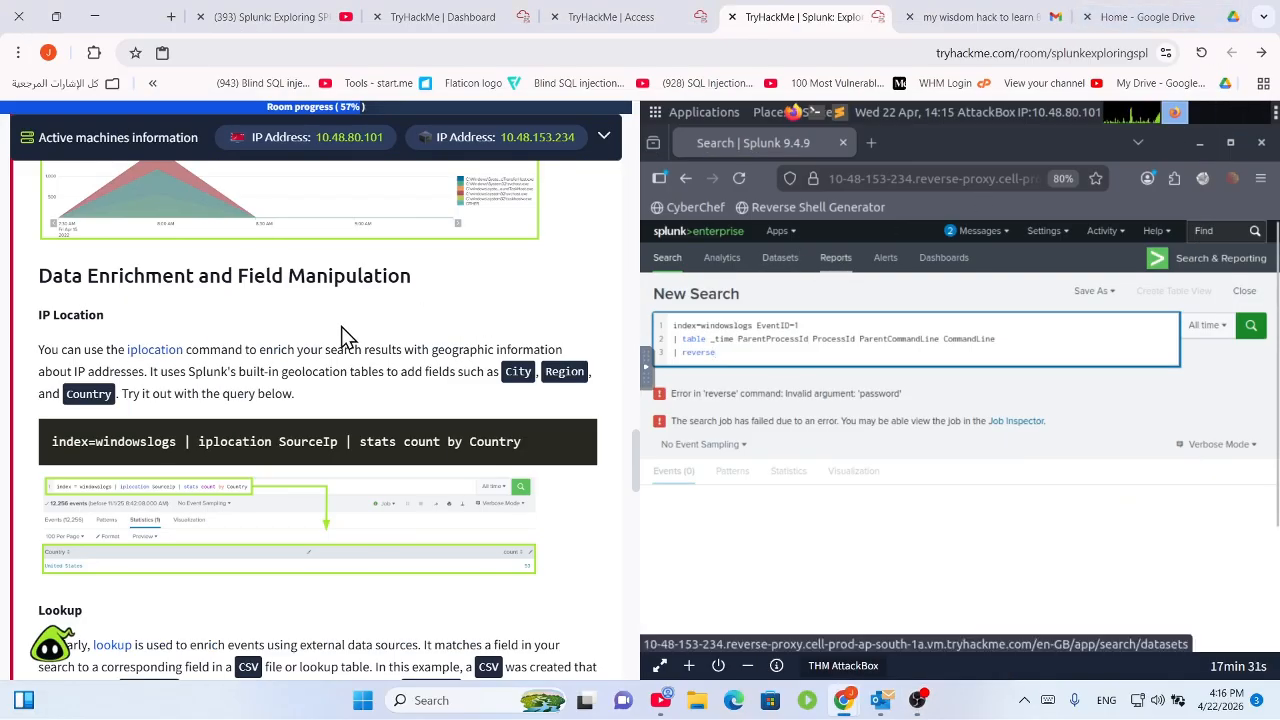
Highlight the iplocation description and its City, Region, Country fields and query.
scroll(341, 330, up, 5)
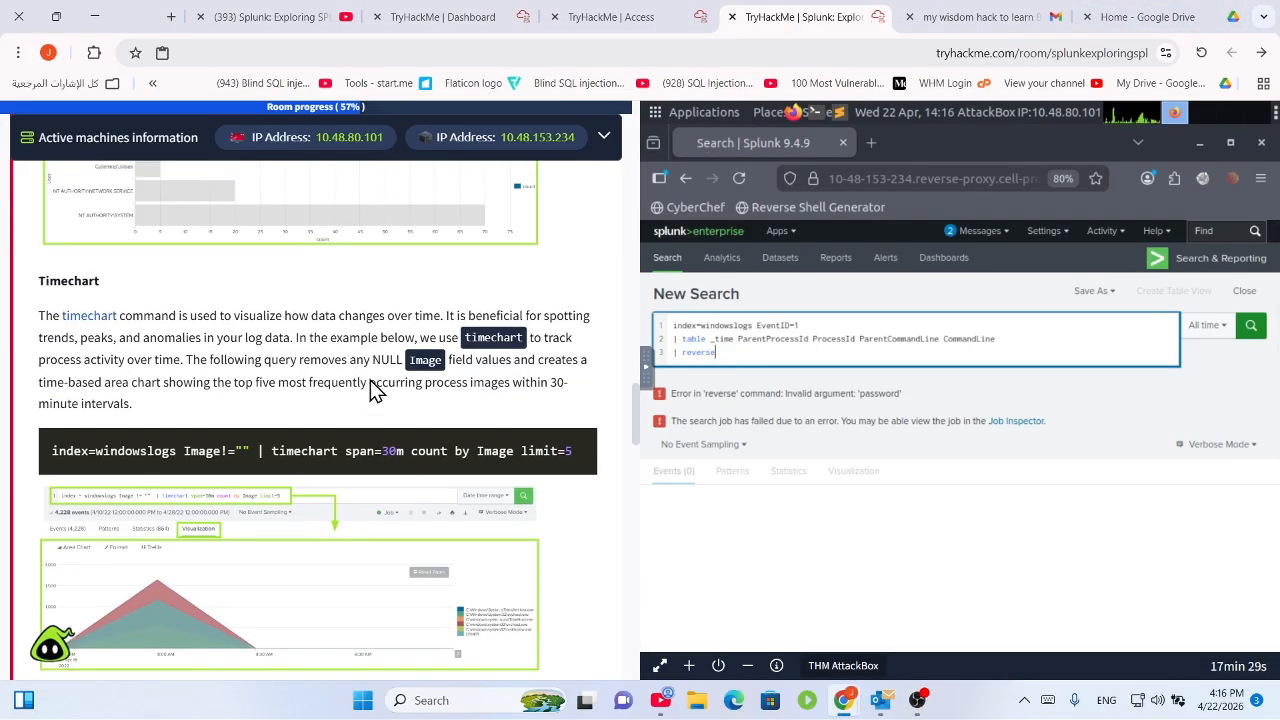
scroll(373, 400, down, 5)
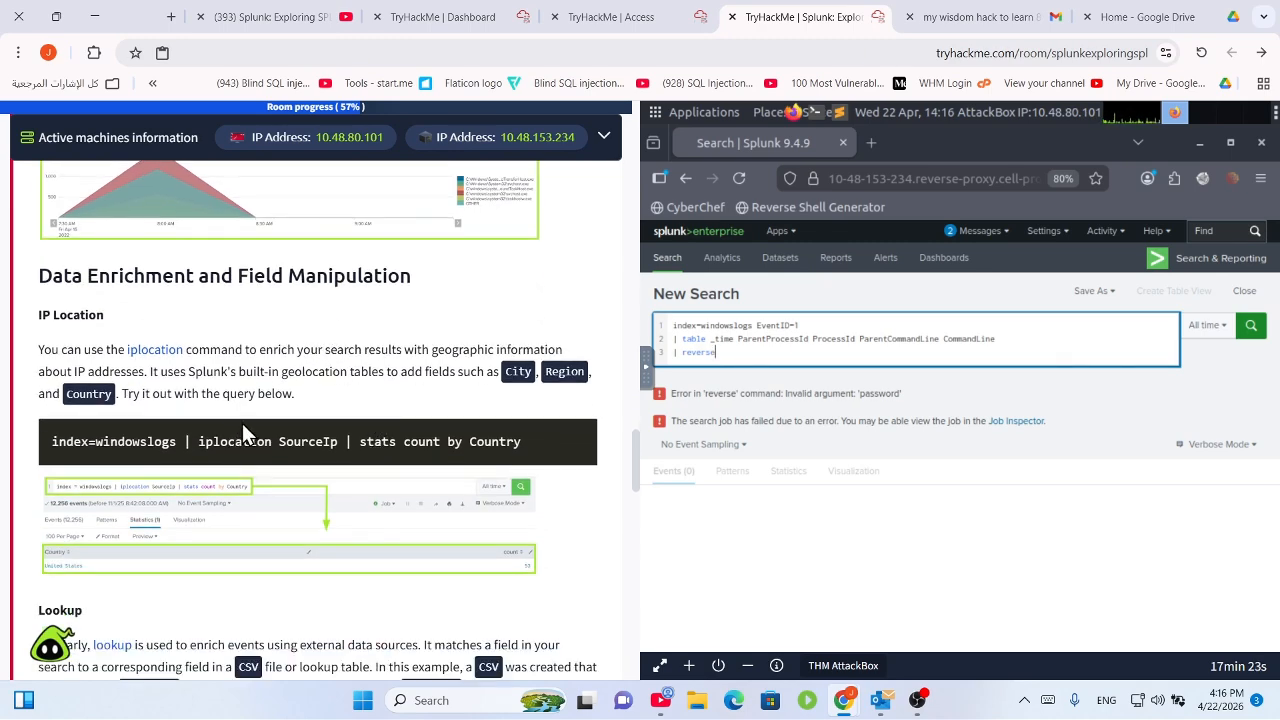
drag(118, 356, 451, 365)
click(408, 364)
drag(388, 349, 566, 349)
scroll(410, 396, down, 1)
scroll(410, 396, down, 1)
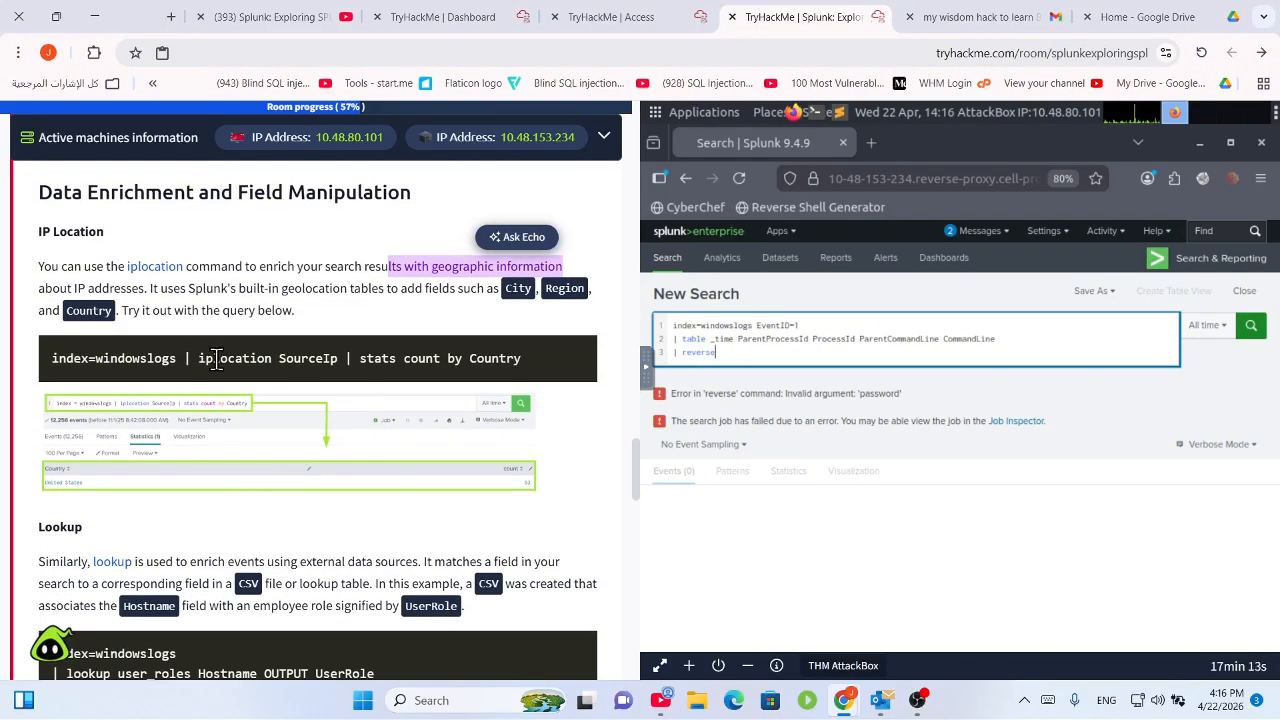
drag(284, 358, 353, 360)
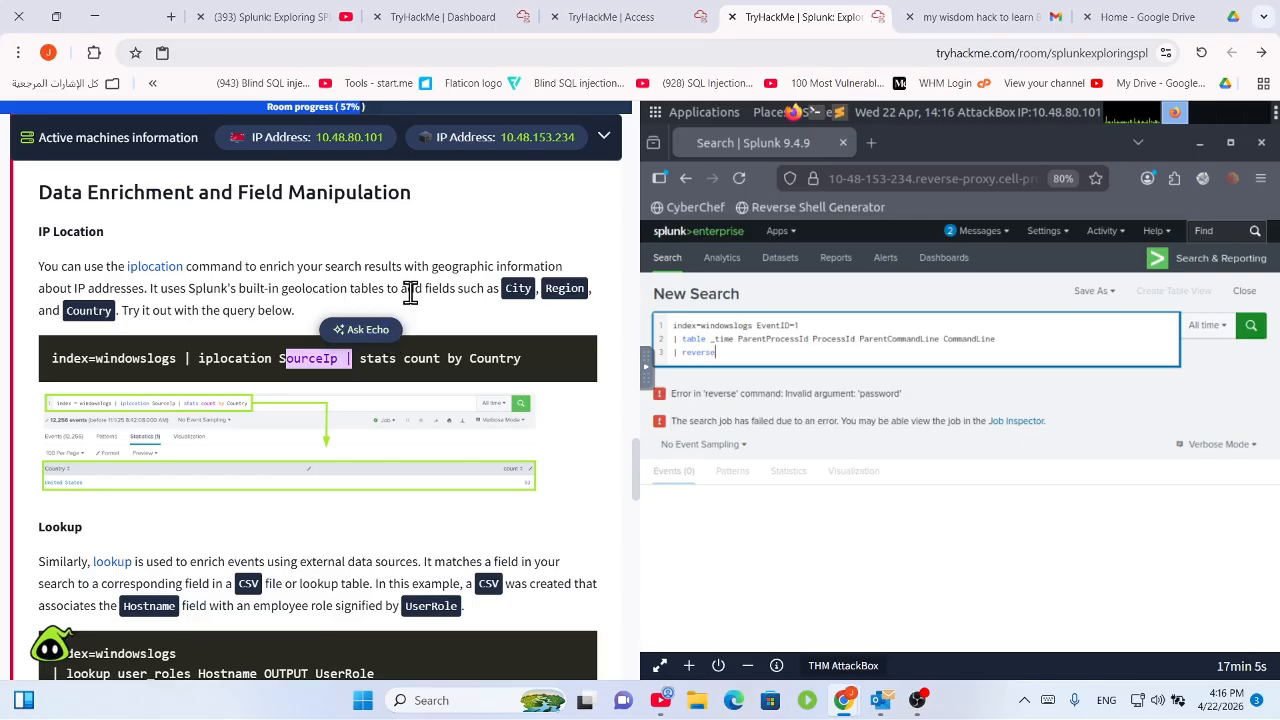
drag(409, 289, 400, 391)
Scroll the tutorial down to the Lookup section's 'lookup user_roles Hostname OUTPUT UserRole' example.
scroll(400, 391, down, 3)
scroll(209, 368, up, 3)
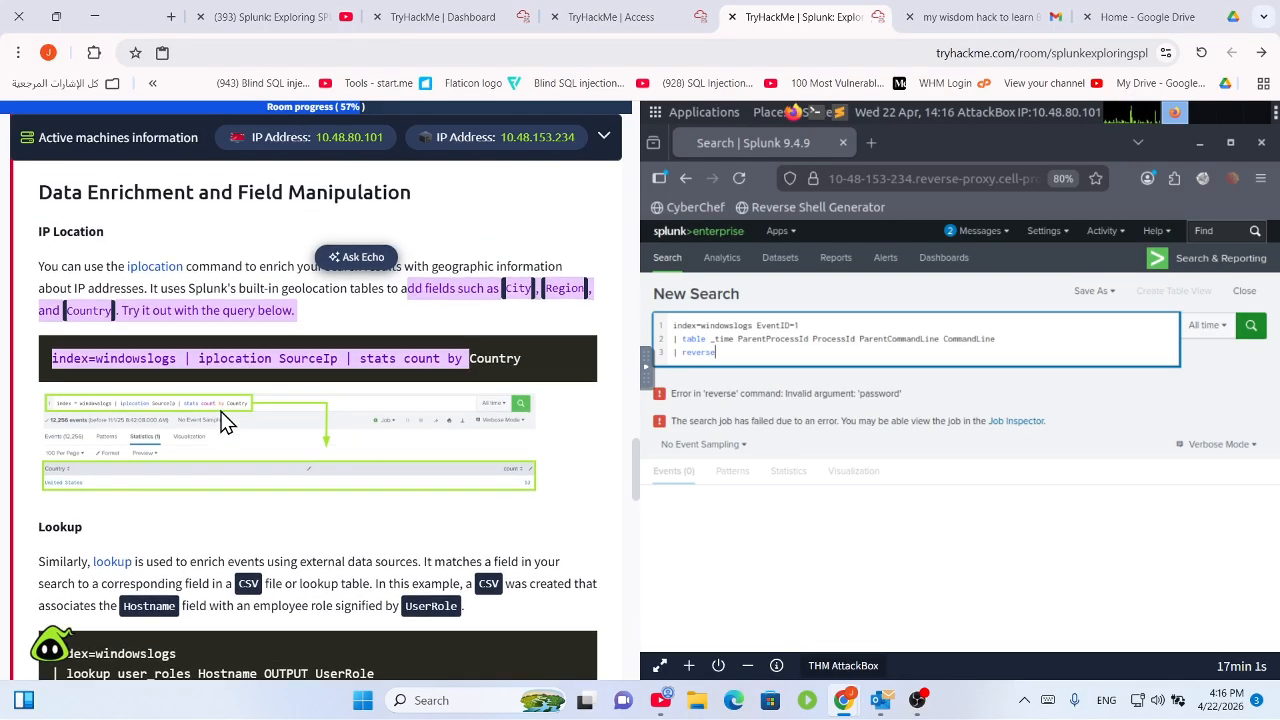
scroll(225, 425, down, 2)
scroll(213, 398, down, 1)
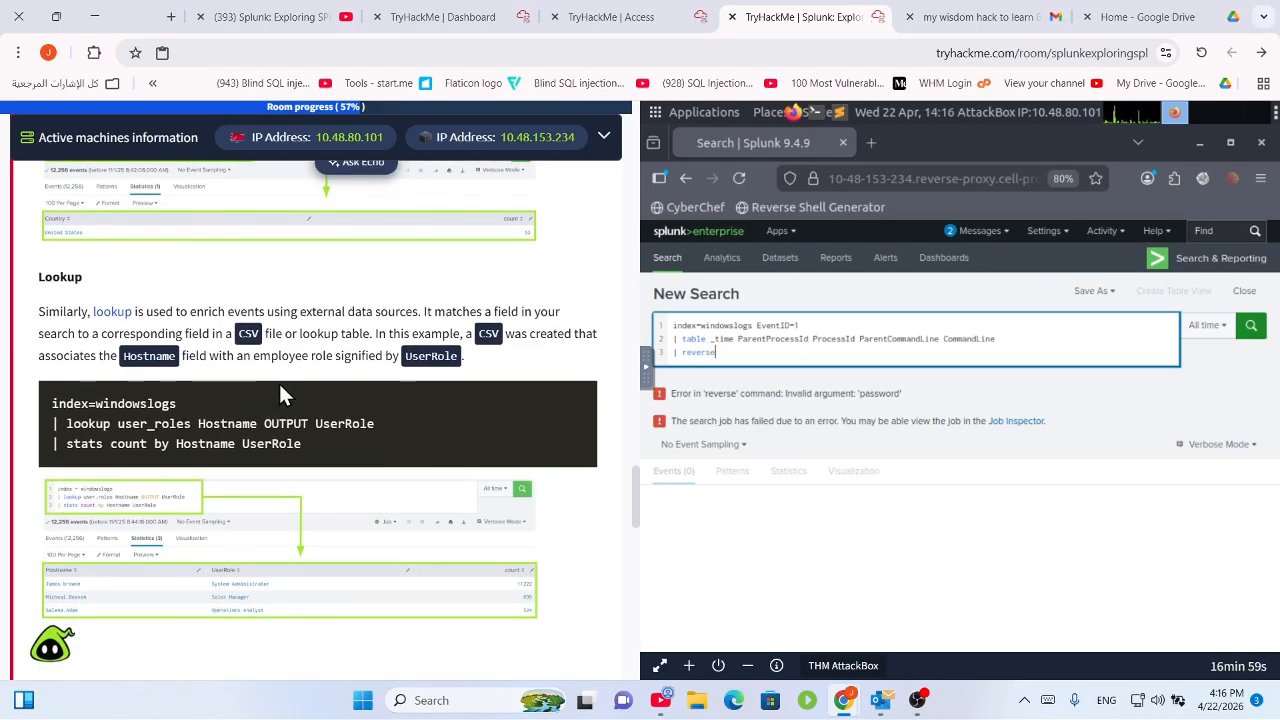
drag(362, 313, 541, 336)
scroll(494, 371, down, 3)
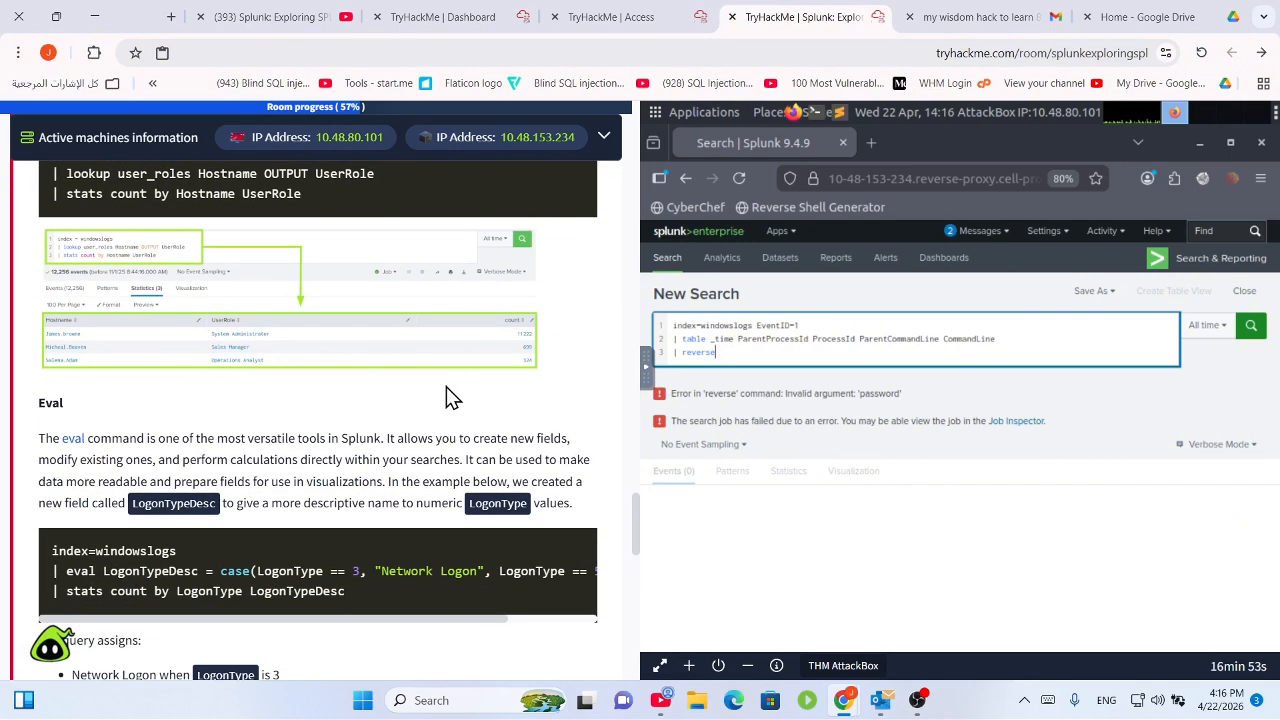
scroll(445, 398, up, 2)
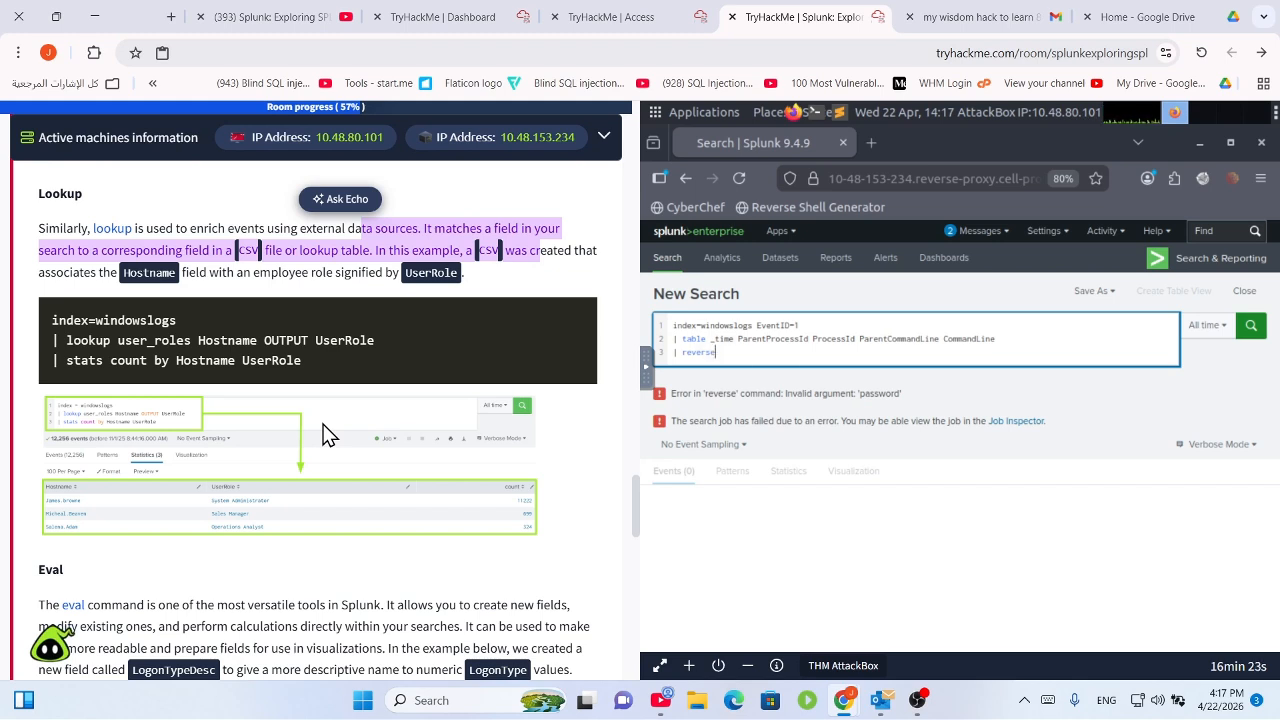
scroll(200, 400, down, 3)
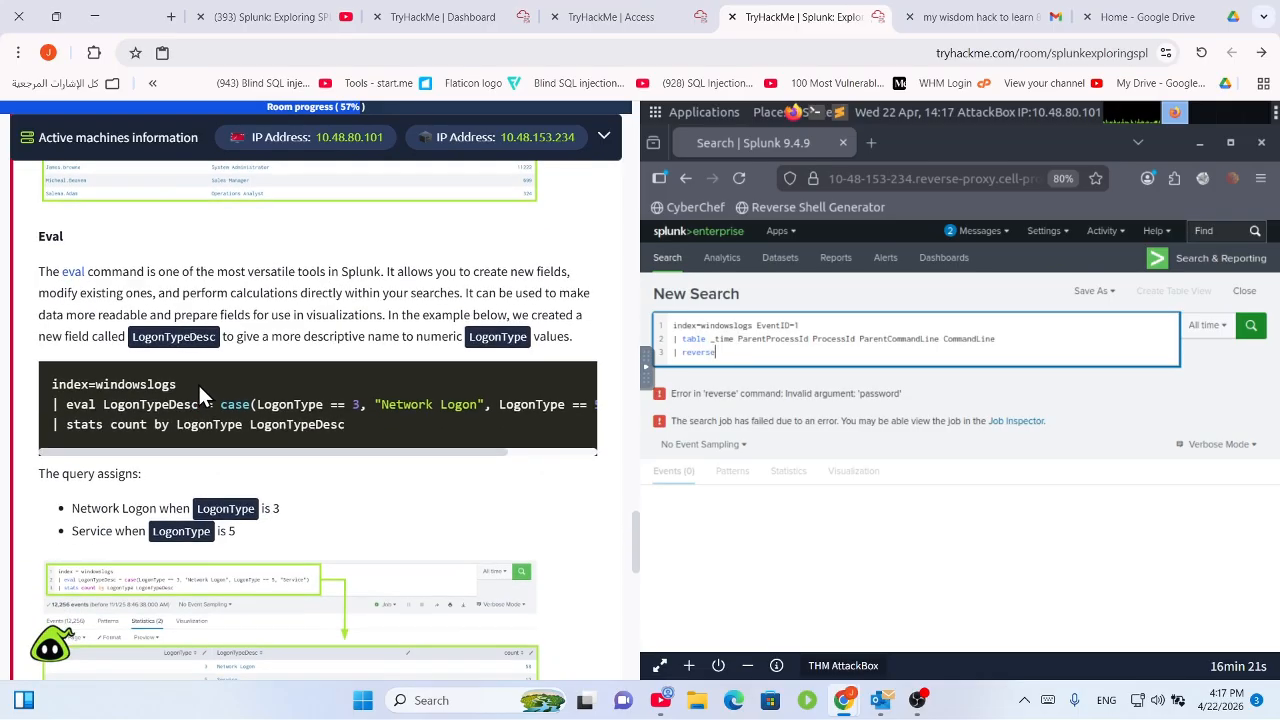
scroll(195, 312, down, 2)
scroll(196, 312, down, 1)
scroll(196, 313, up, 4)
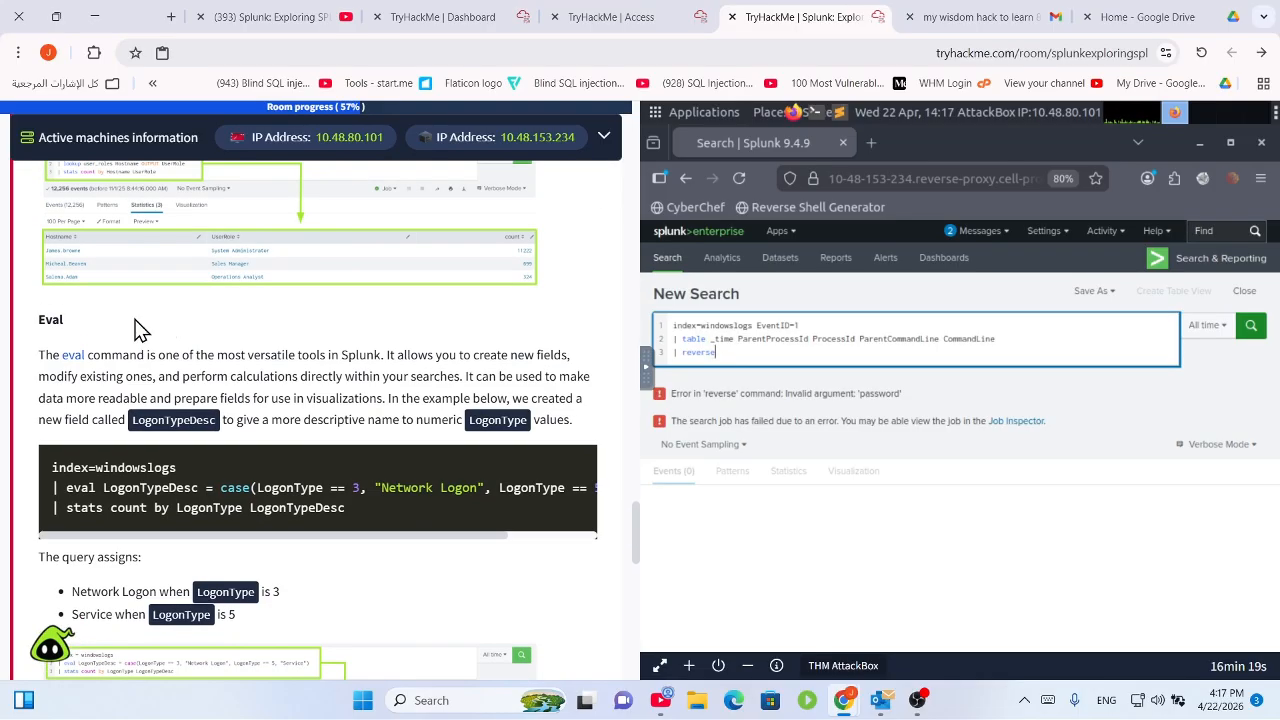
drag(88, 355, 535, 352)
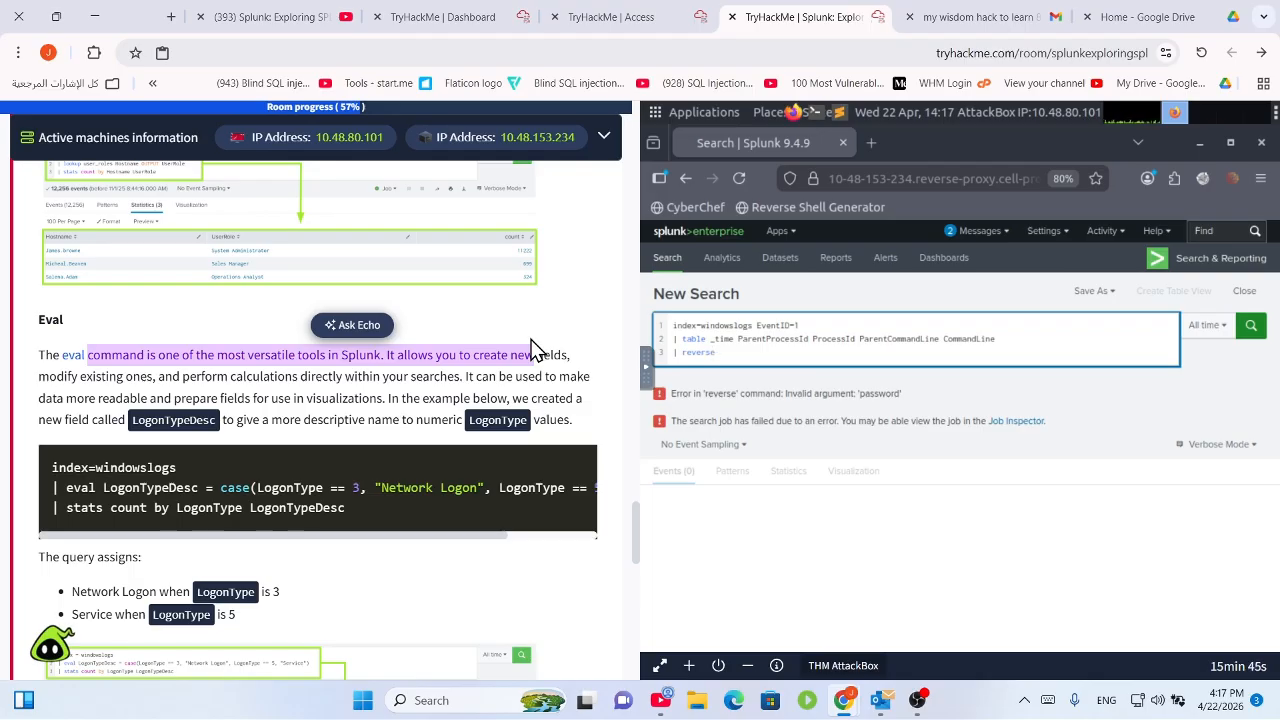
scroll(531, 345, down, 3)
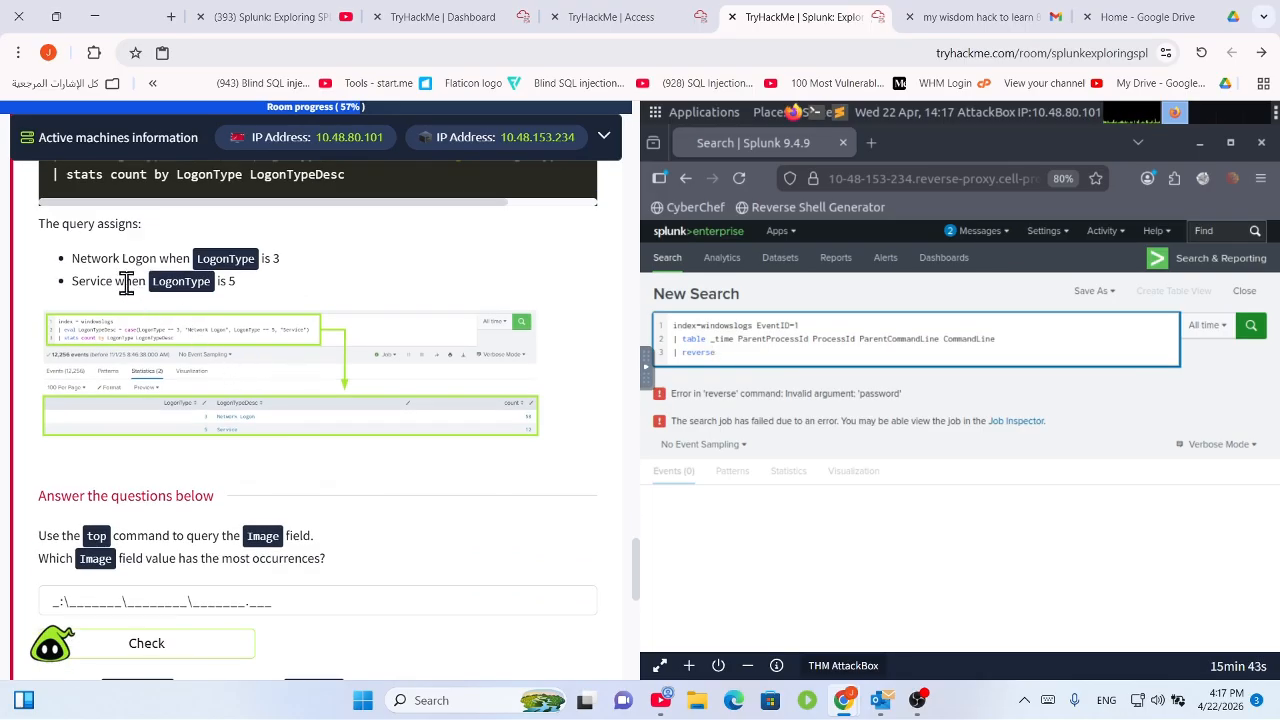
drag(150, 258, 334, 284)
scroll(311, 302, down, 2)
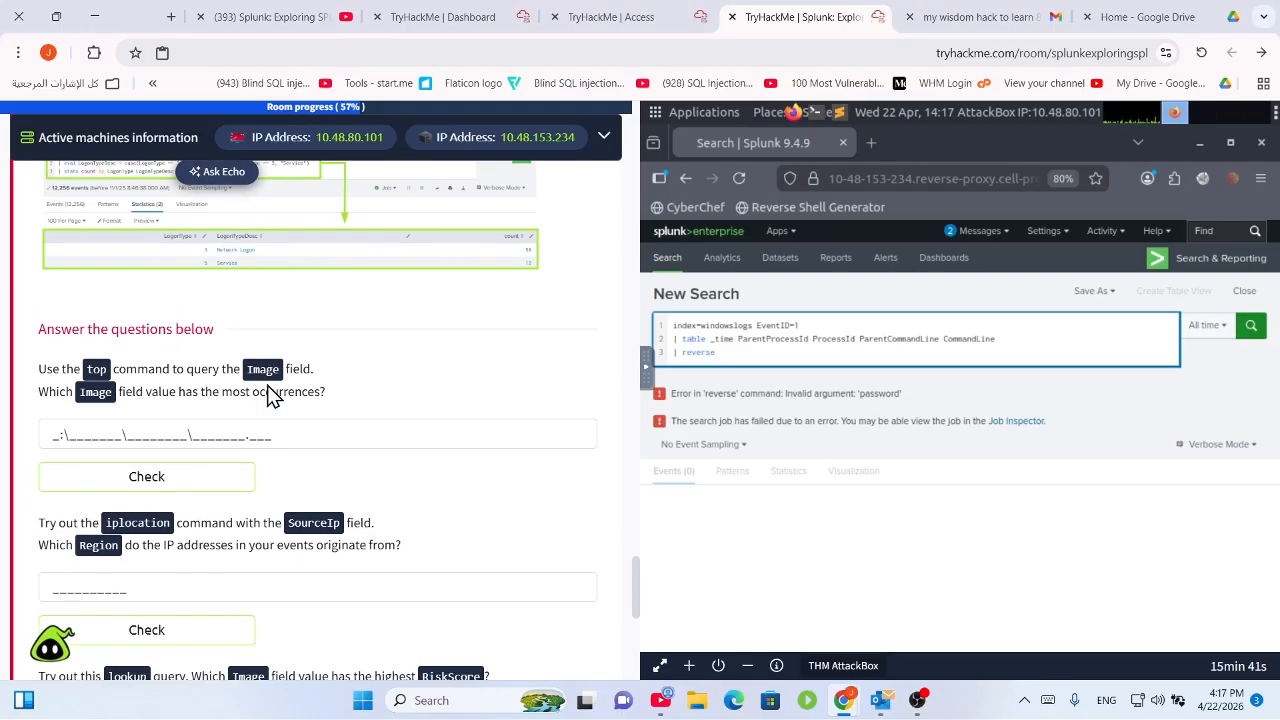
click(309, 285)
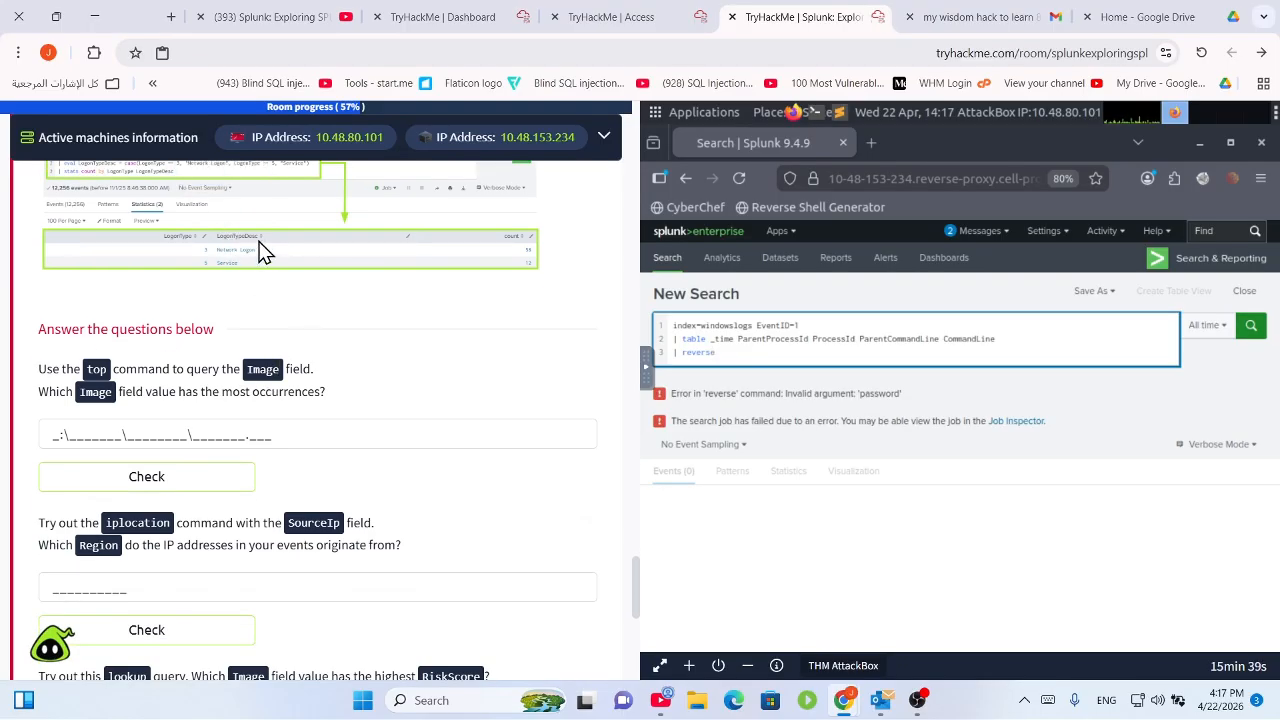
scroll(251, 260, up, 1)
scroll(282, 376, up, 1)
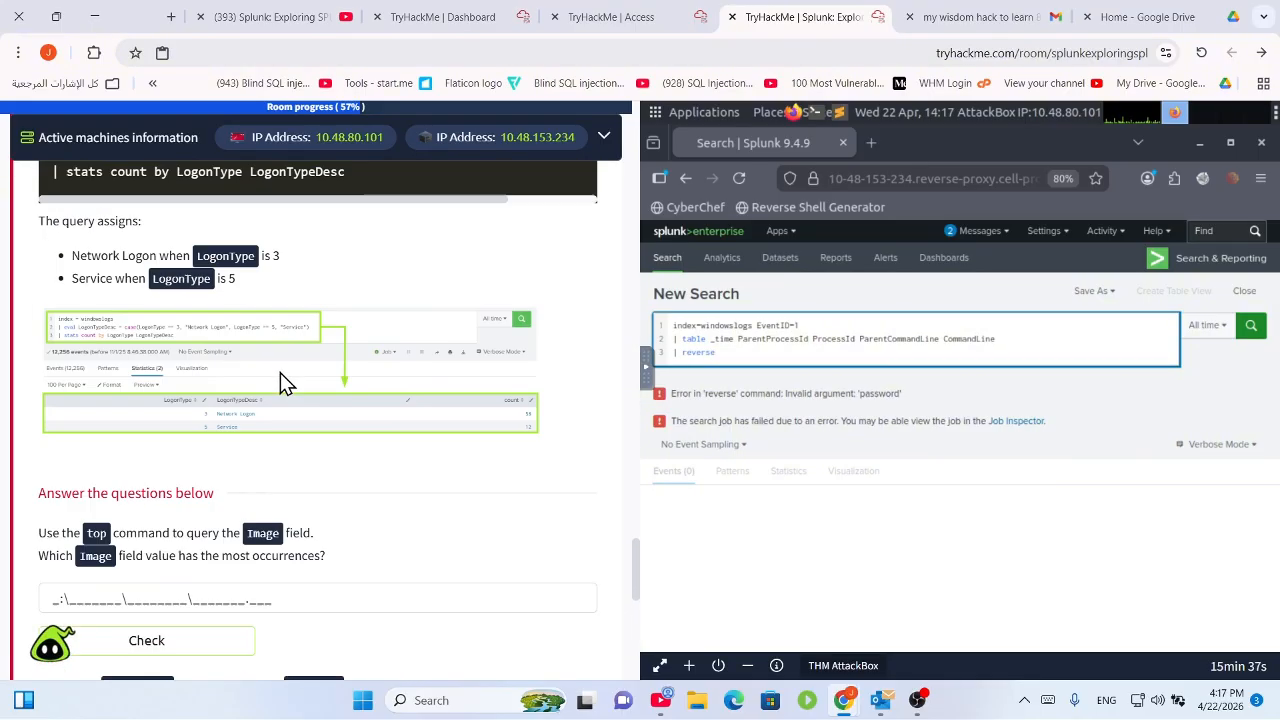
scroll(278, 378, down, 1)
scroll(264, 376, down, 1)
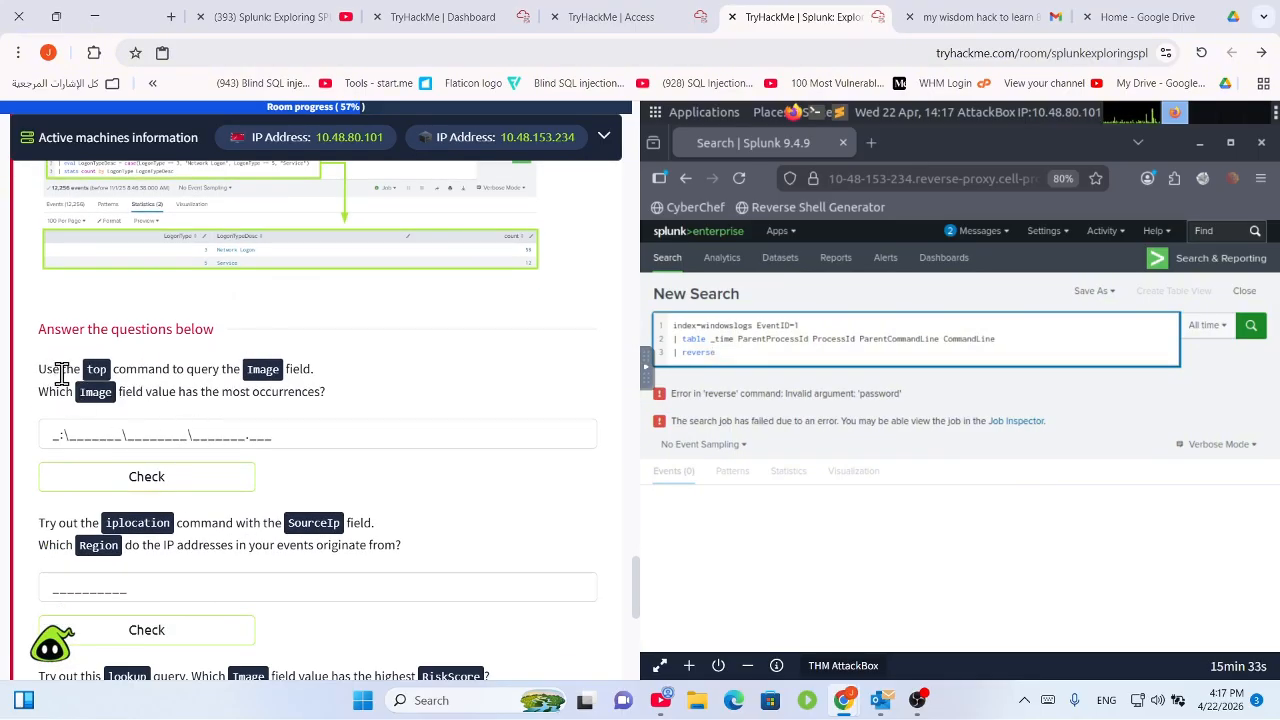
drag(54, 366, 310, 369)
click(224, 390)
drag(88, 392, 184, 390)
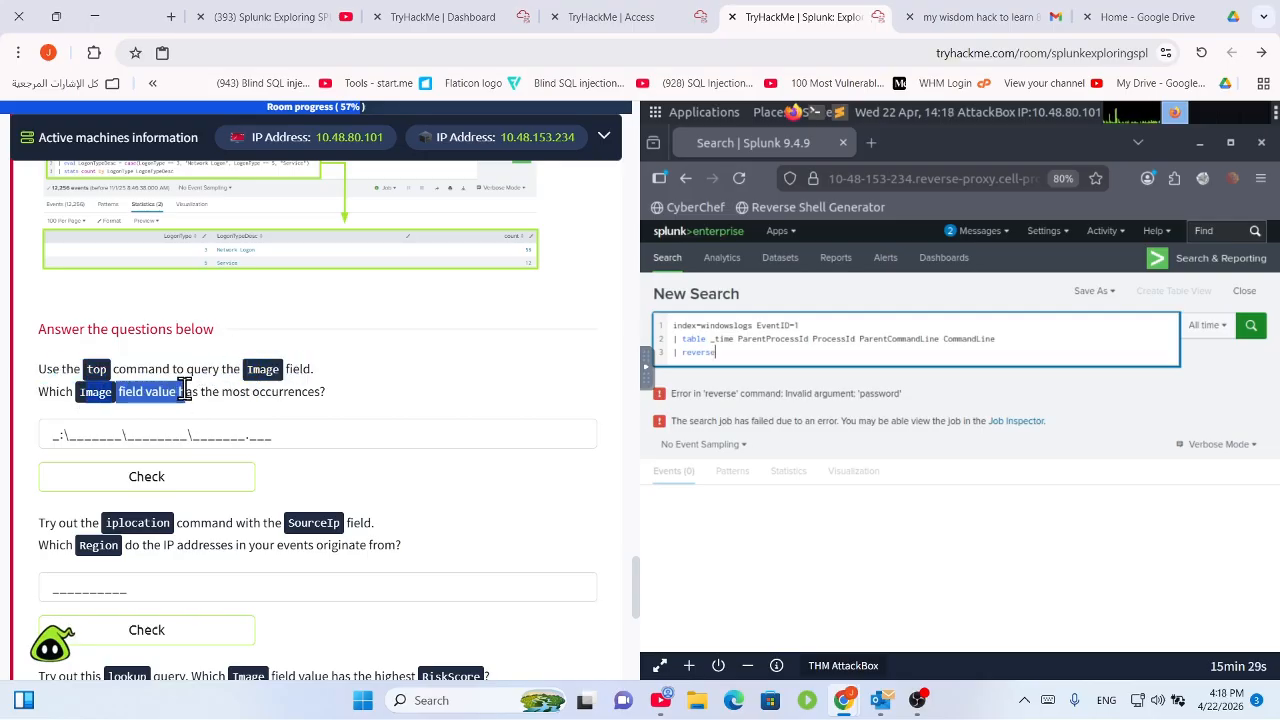
click(328, 393)
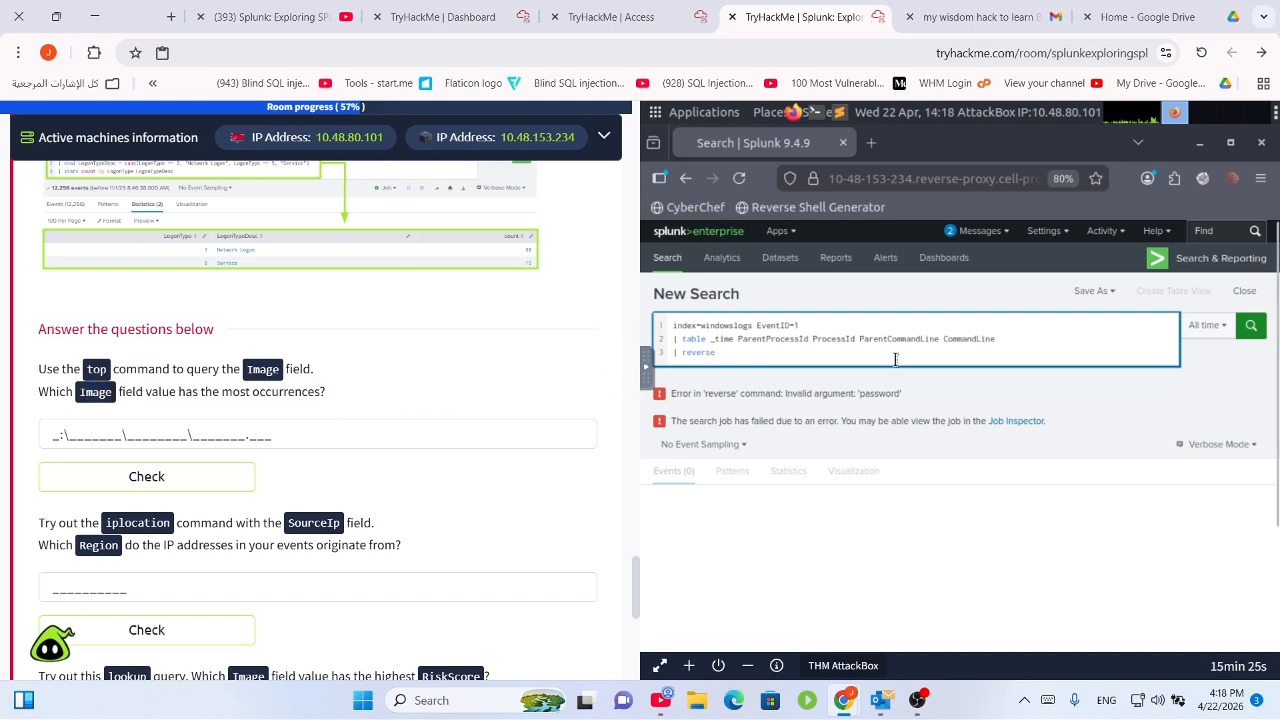
Replace the table and reverse lines with '| top image limit=5' under index=windowslogs.
drag(896, 359, 665, 333)
key(BackSpace)
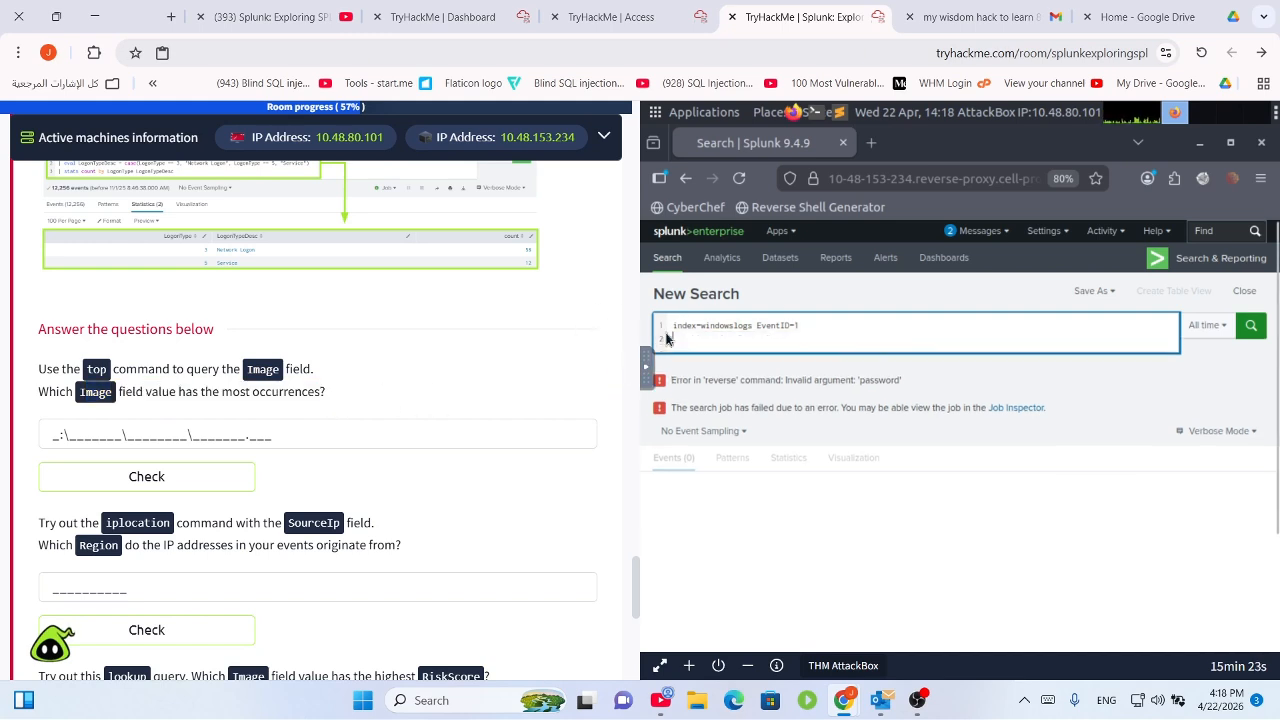
key(BackSpace)
key(BackSpace)
key(BackSpace)
key(BackSpace)
key(BackSpace)
key(BackSpace)
key(BackSpace)
key(BackSpace)
key(BackSpace)
key(BackSpace)
key(BackSpace)
key(BackSpace)
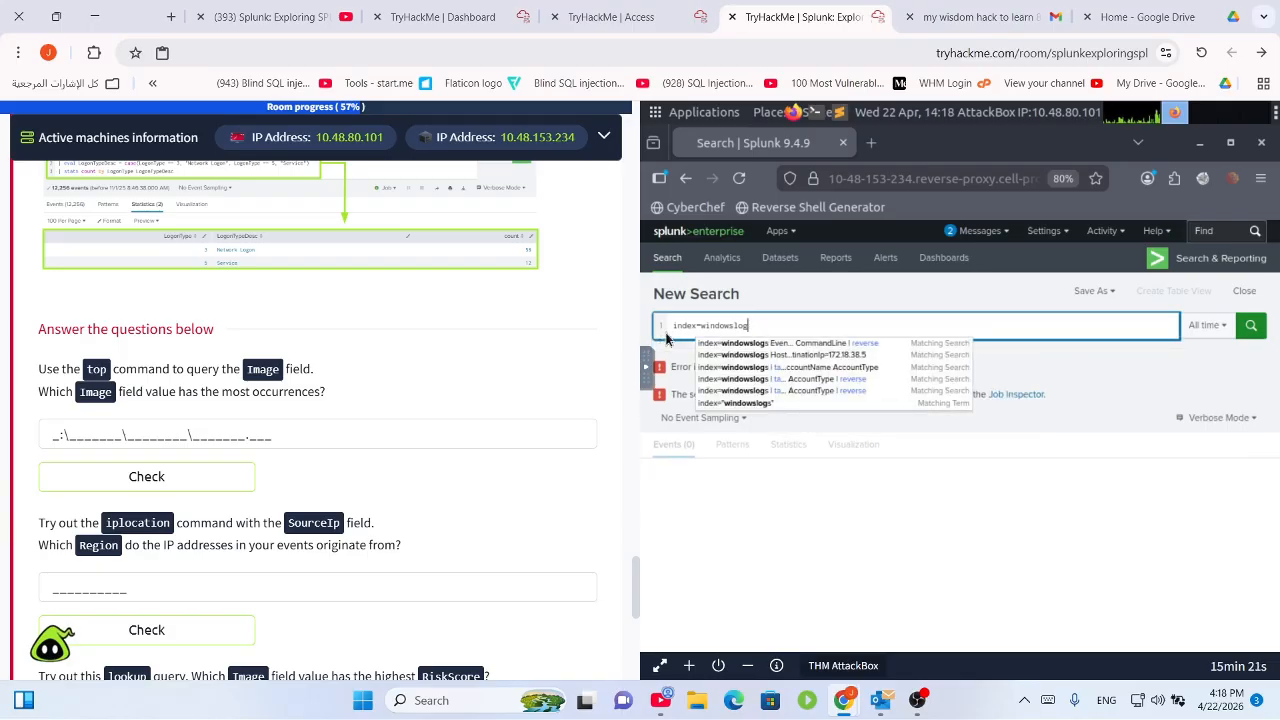
key(BackSpace)
key(shift+Return)
text(|)
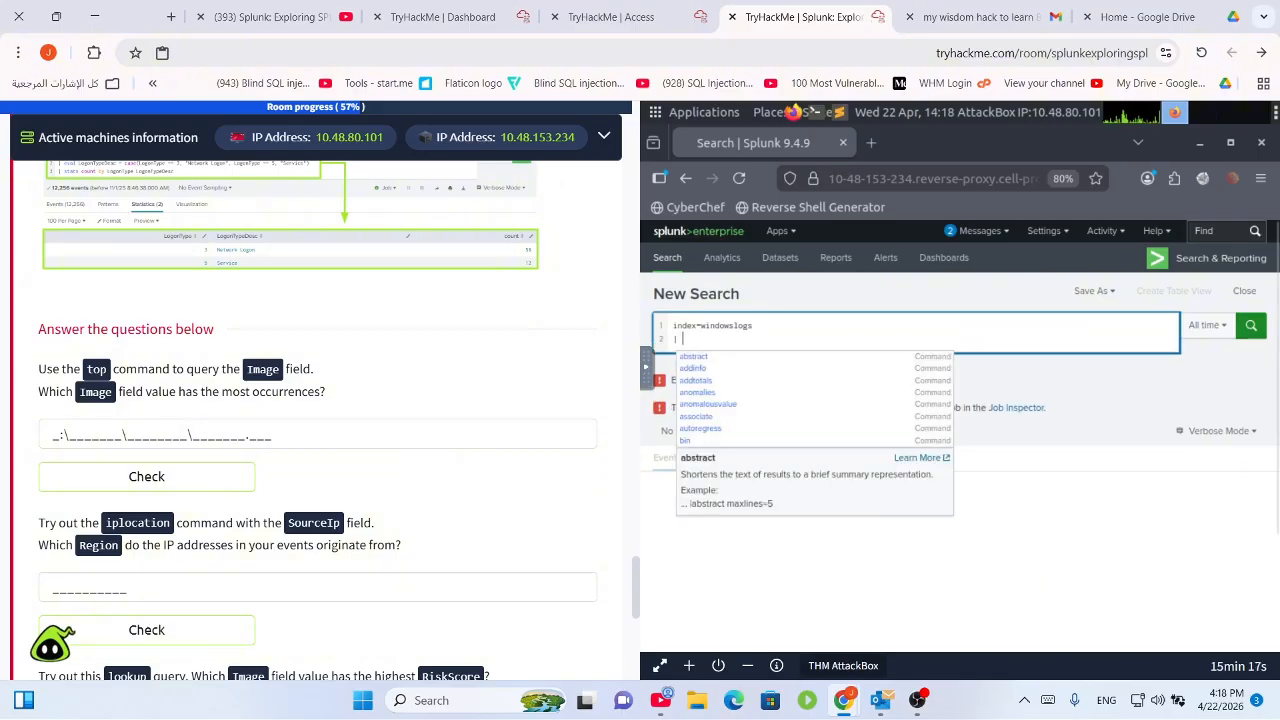
key(BackSpace)
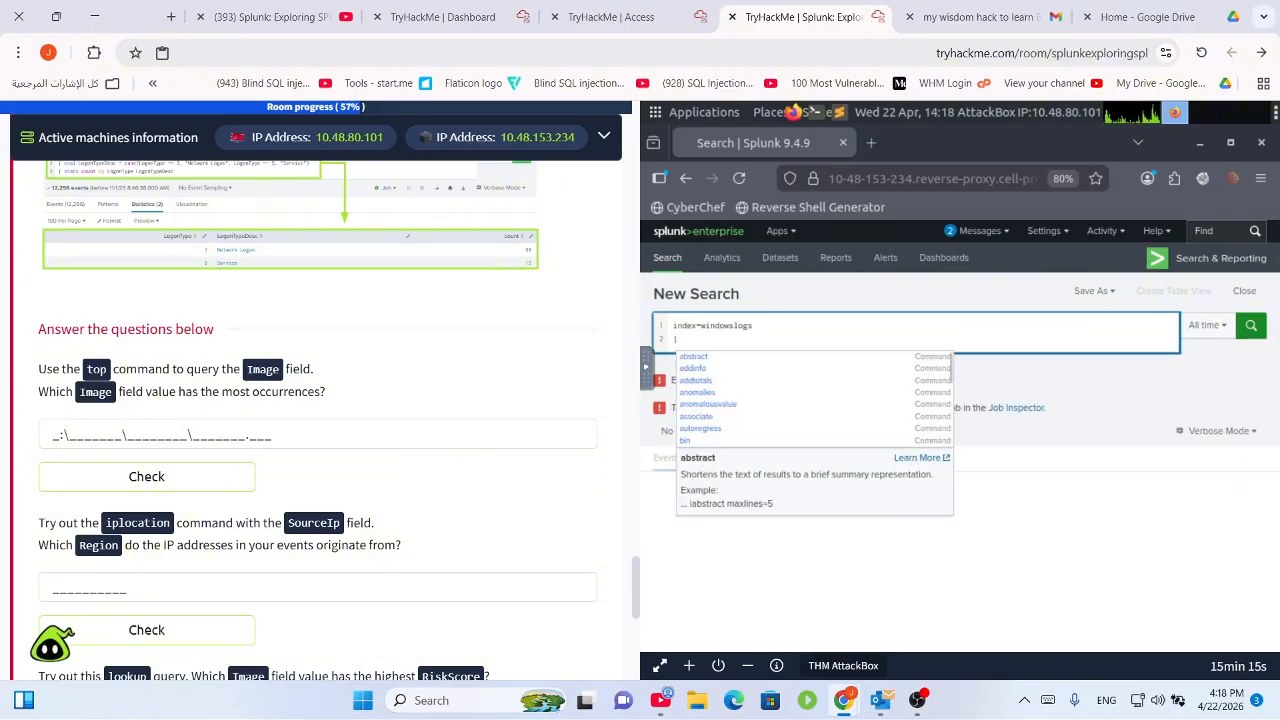
text(top)
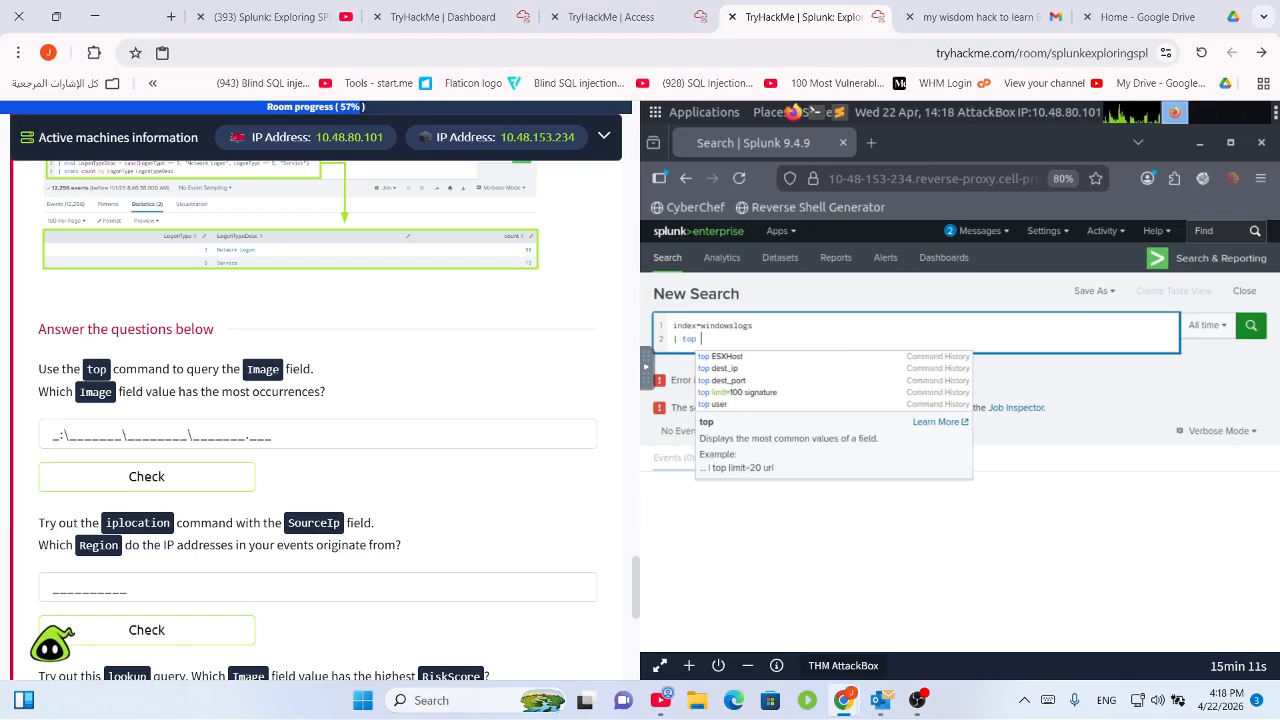
text( ima)
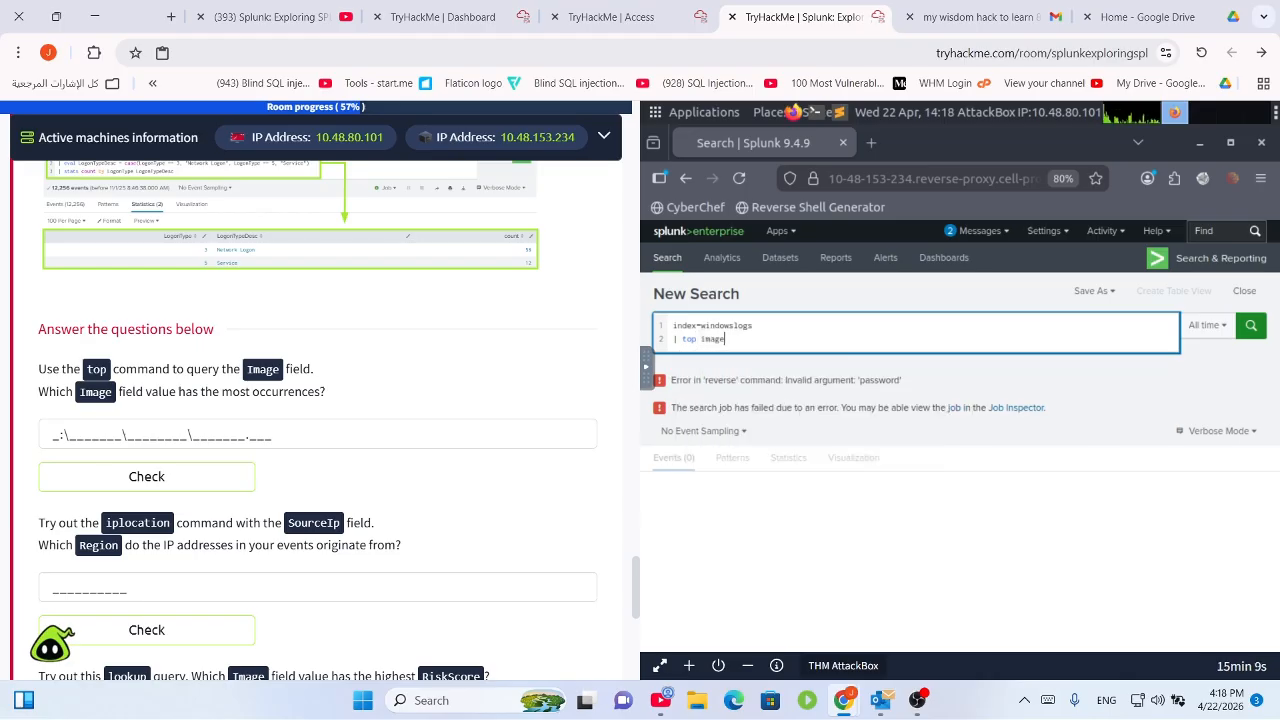
text(ge limit)
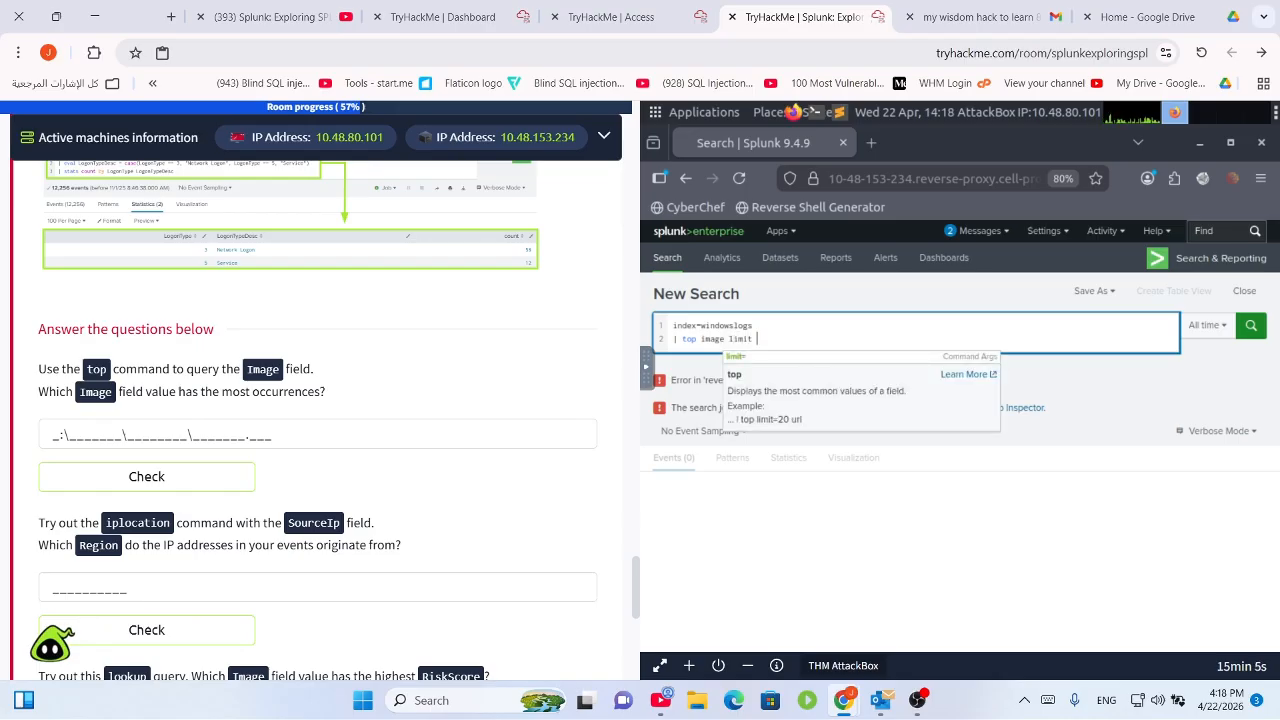
key(BackSpace)
key(BackSpace)
key(Return)
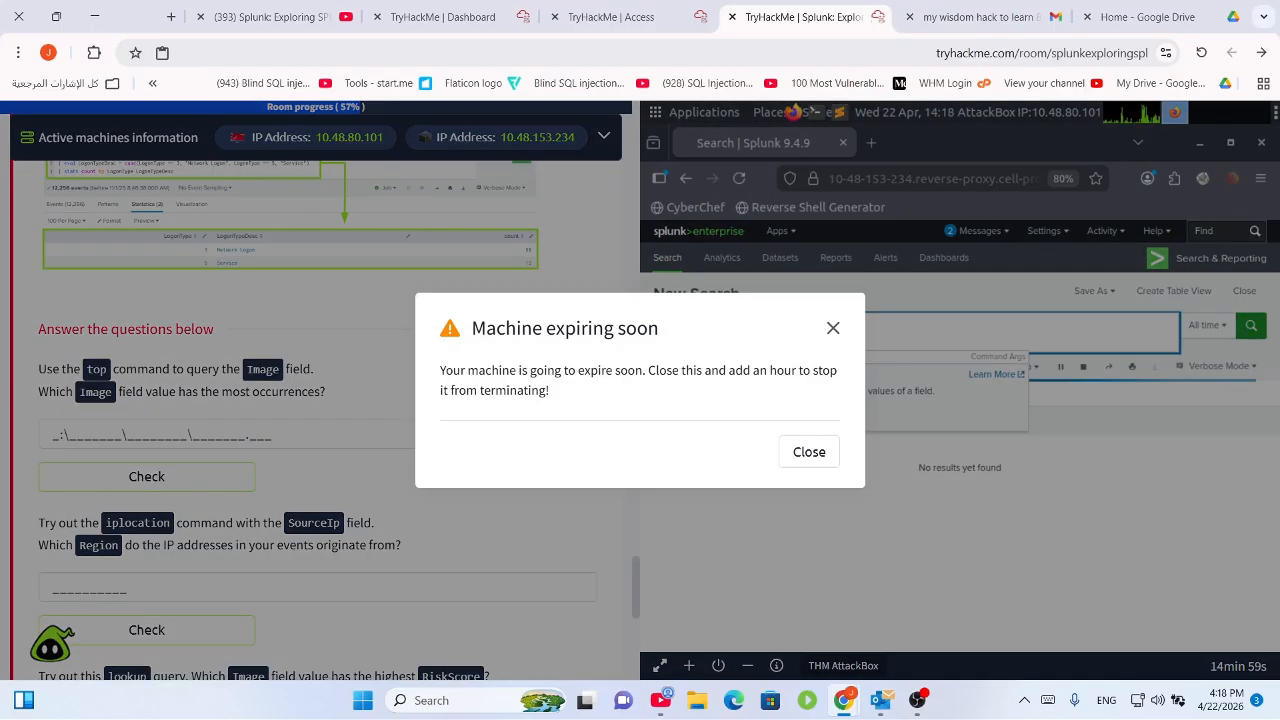
Dismiss the machine-expiry warning and command suggestions, then rerun the limit=5 search.
click(834, 328)
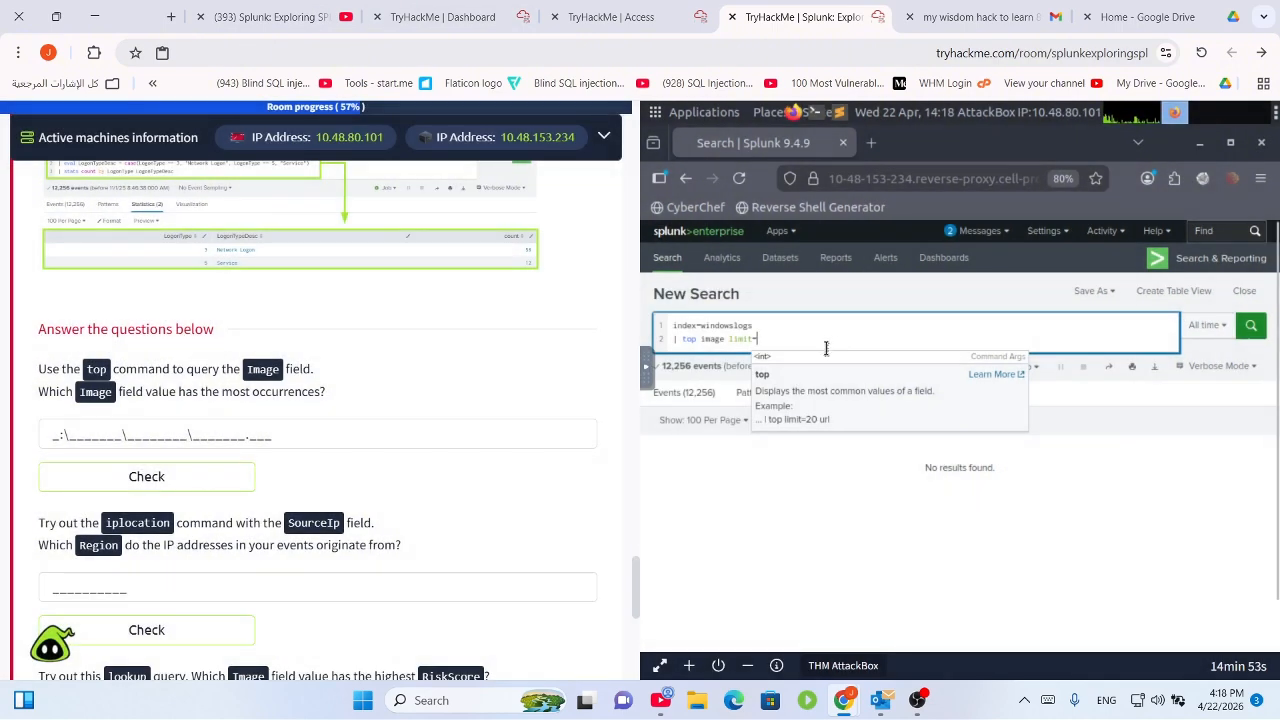
click(827, 349)
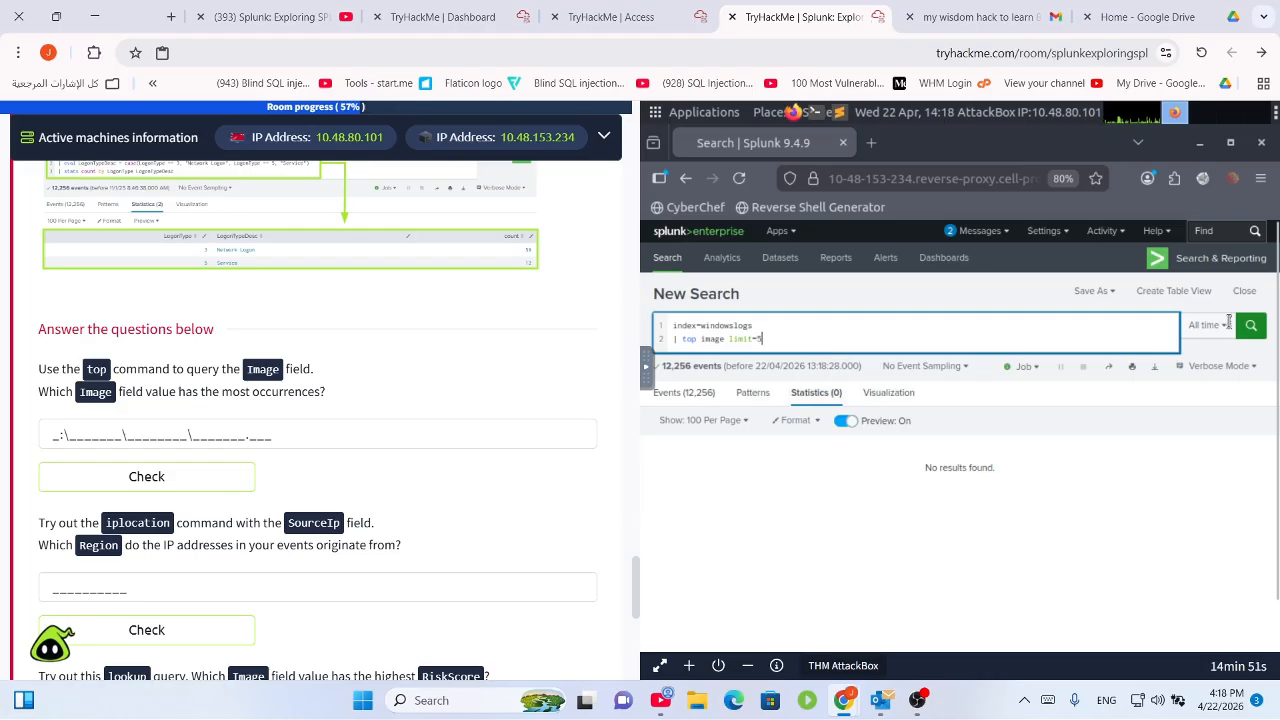
click(1250, 325)
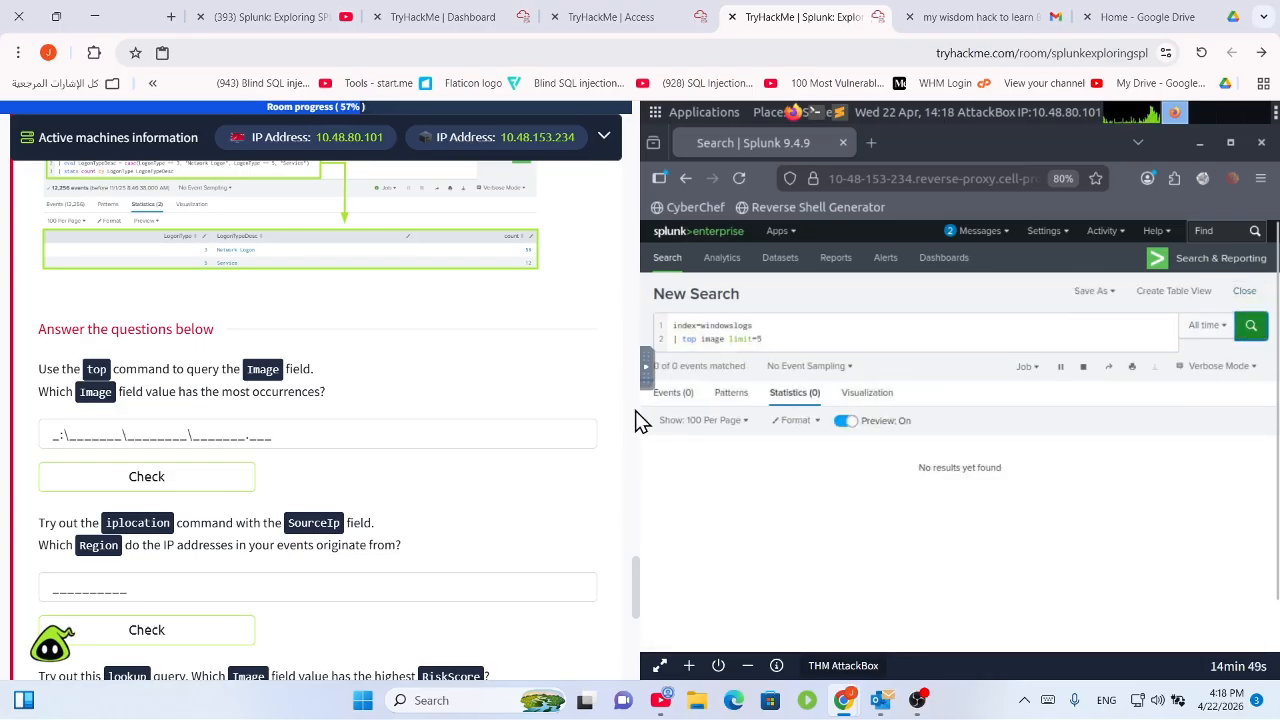
Switch to the Events view and scroll through the first of the 12,256 returned events.
click(706, 395)
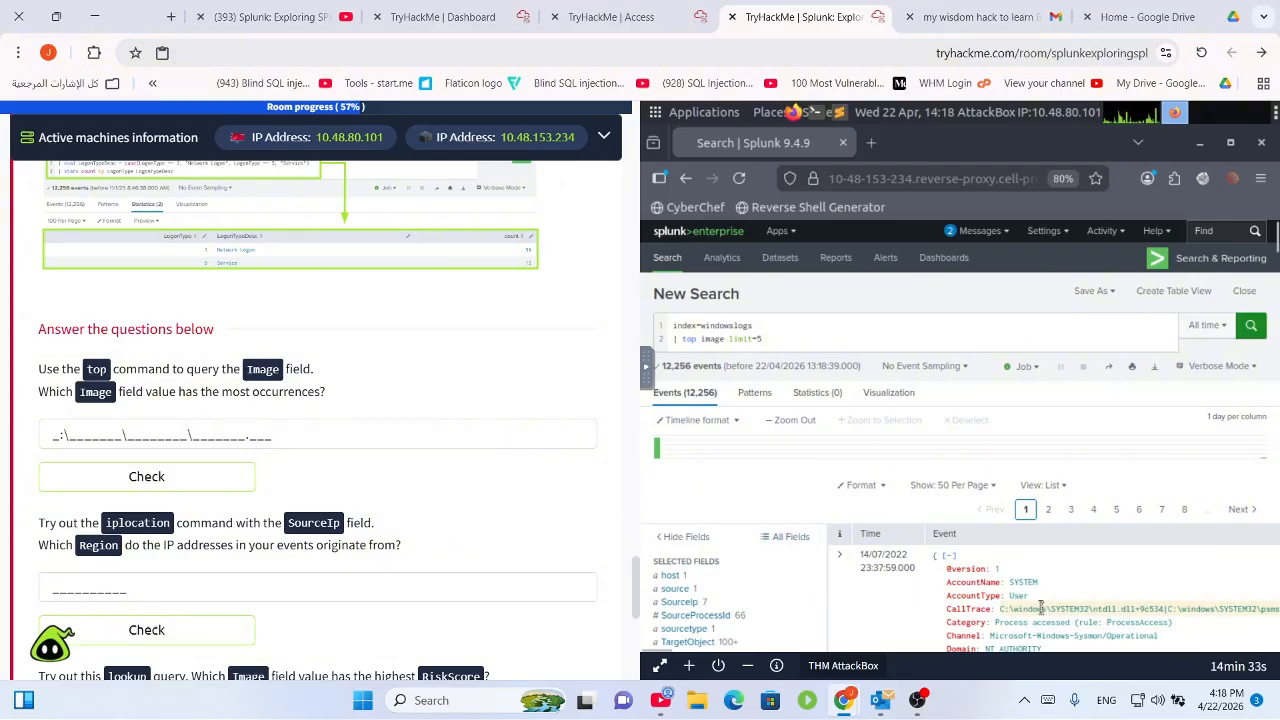
scroll(1041, 607, down, 1)
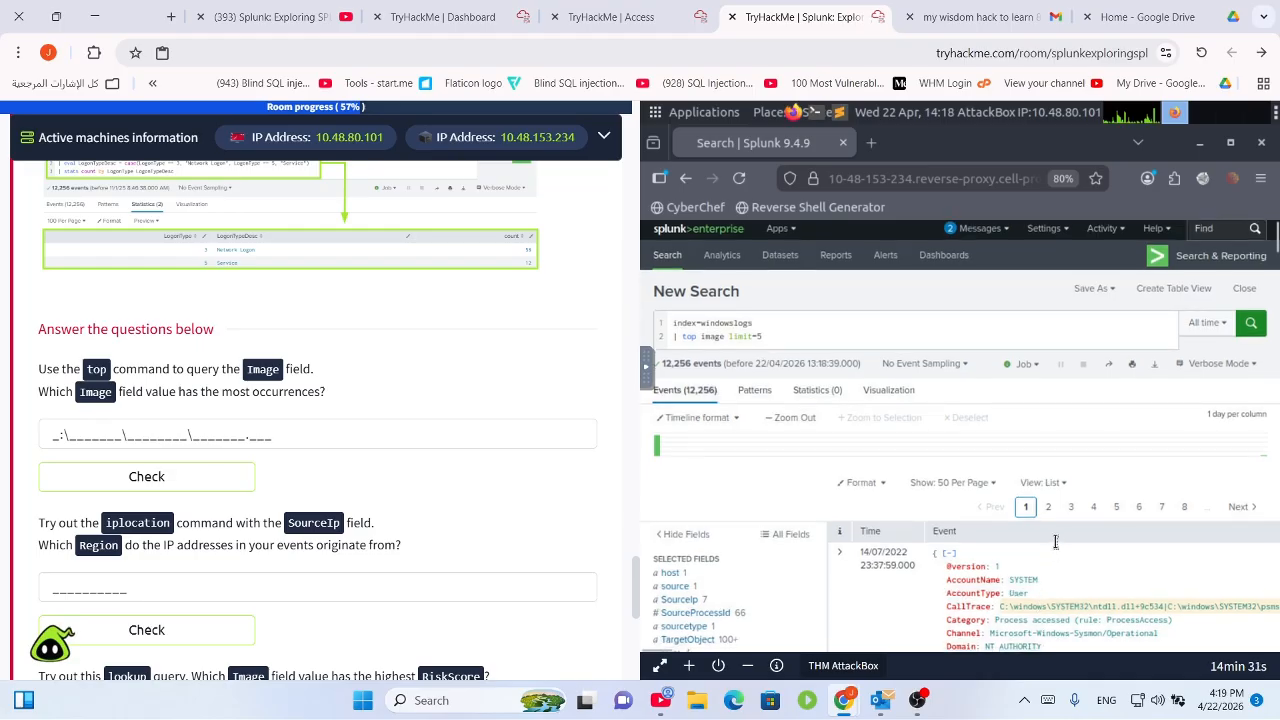
scroll(867, 397, down, 3)
scroll(509, 420, down, 1)
scroll(514, 420, up, 5)
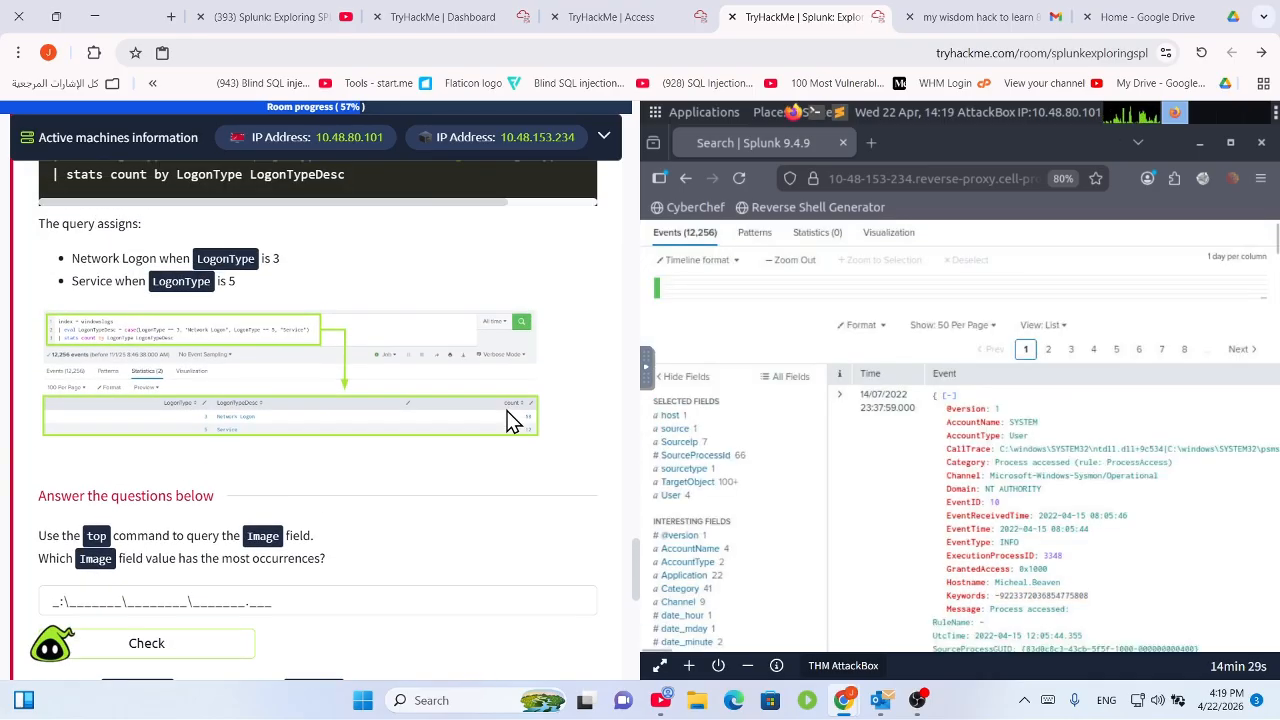
scroll(514, 420, down, 2)
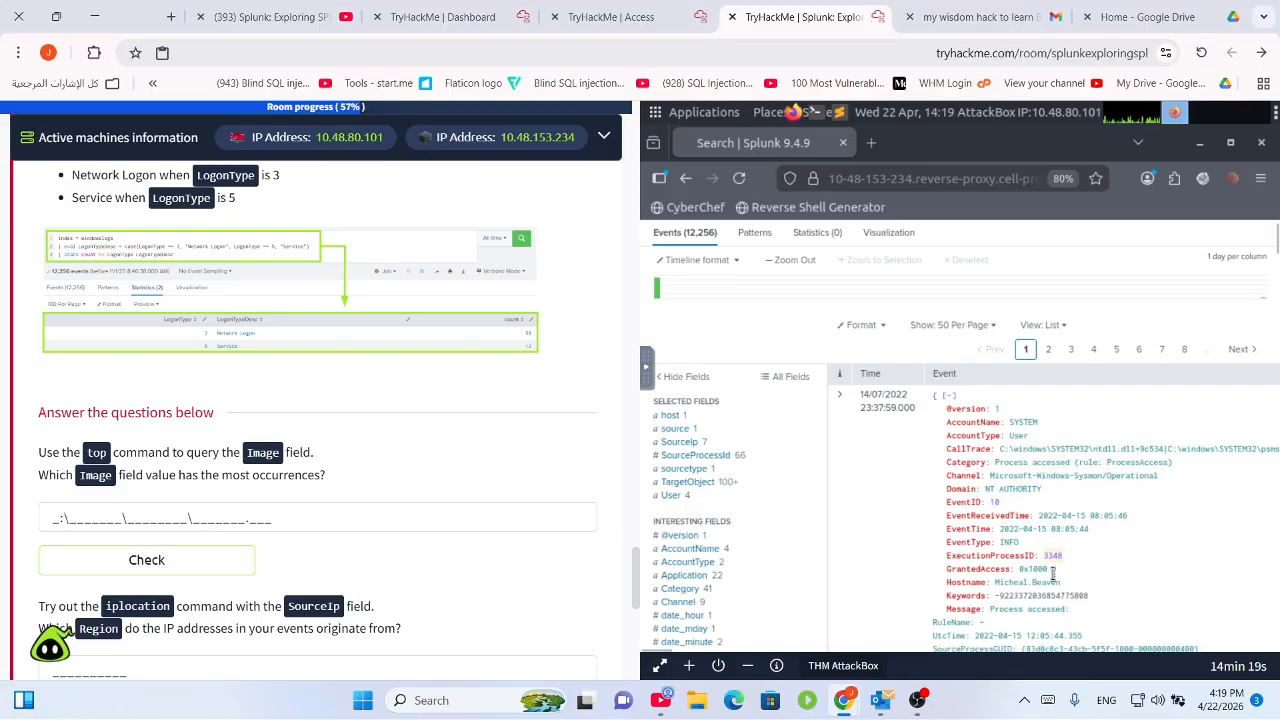
scroll(1053, 578, down, 1)
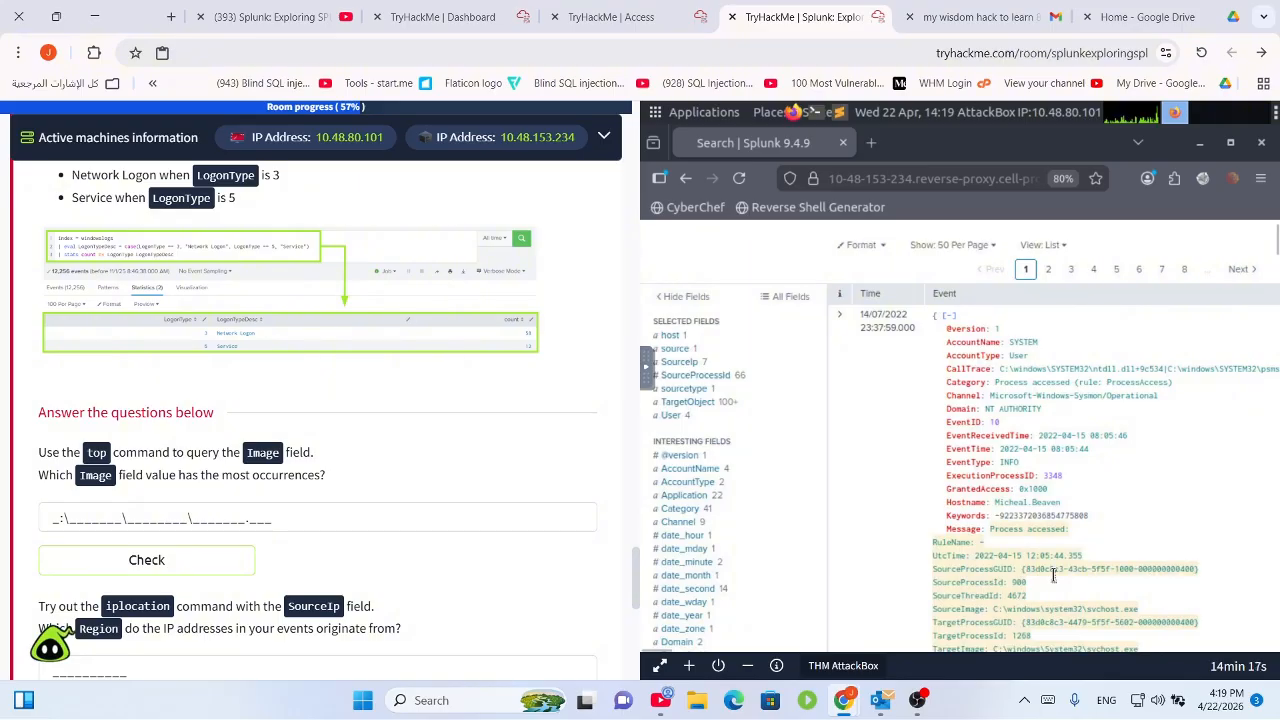
scroll(1053, 575, down, 3)
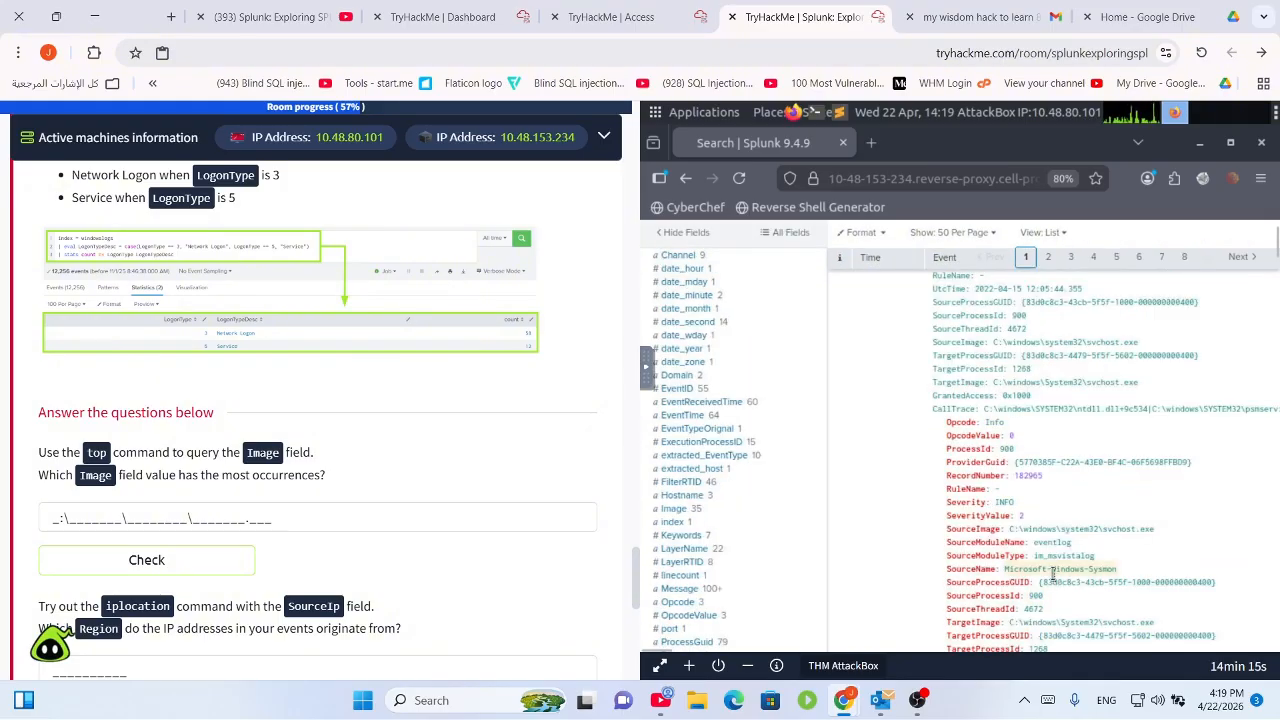
scroll(1053, 576, up, 4)
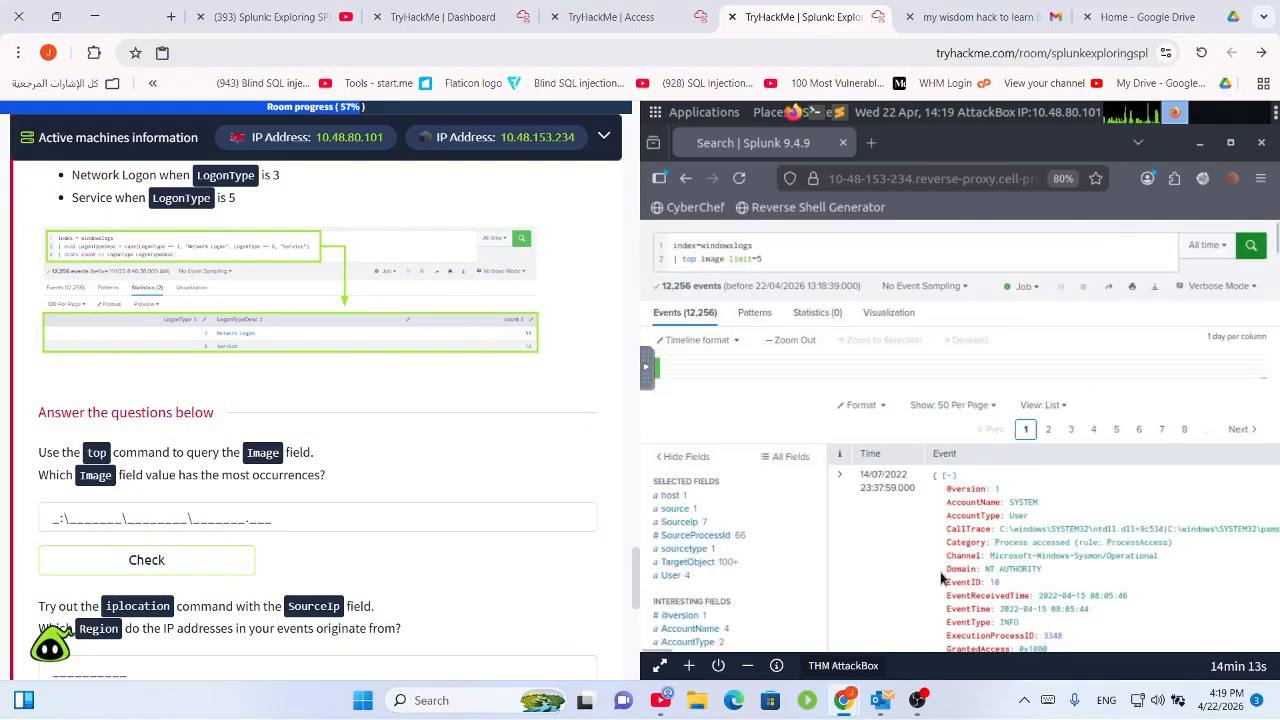
scroll(940, 578, up, 1)
scroll(1039, 605, down, 5)
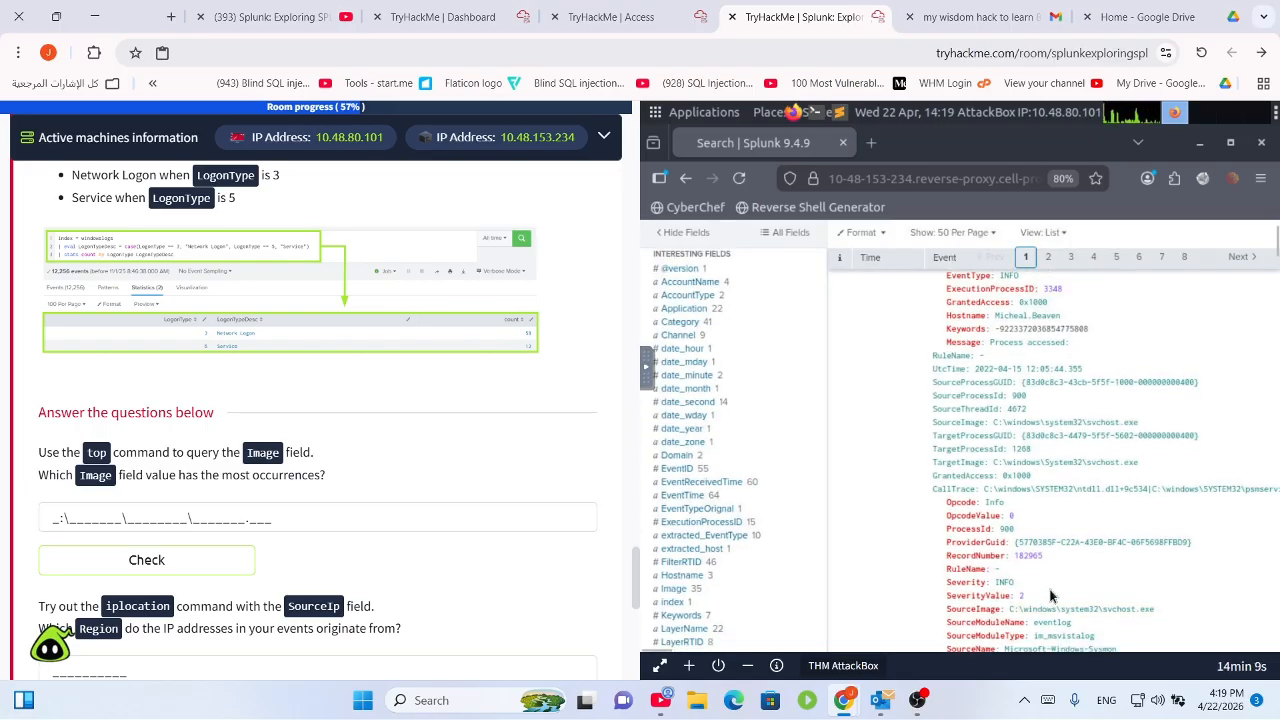
Filter All Fields for 'image' and tick Image to add it to the selected fields.
scroll(1028, 563, up, 5)
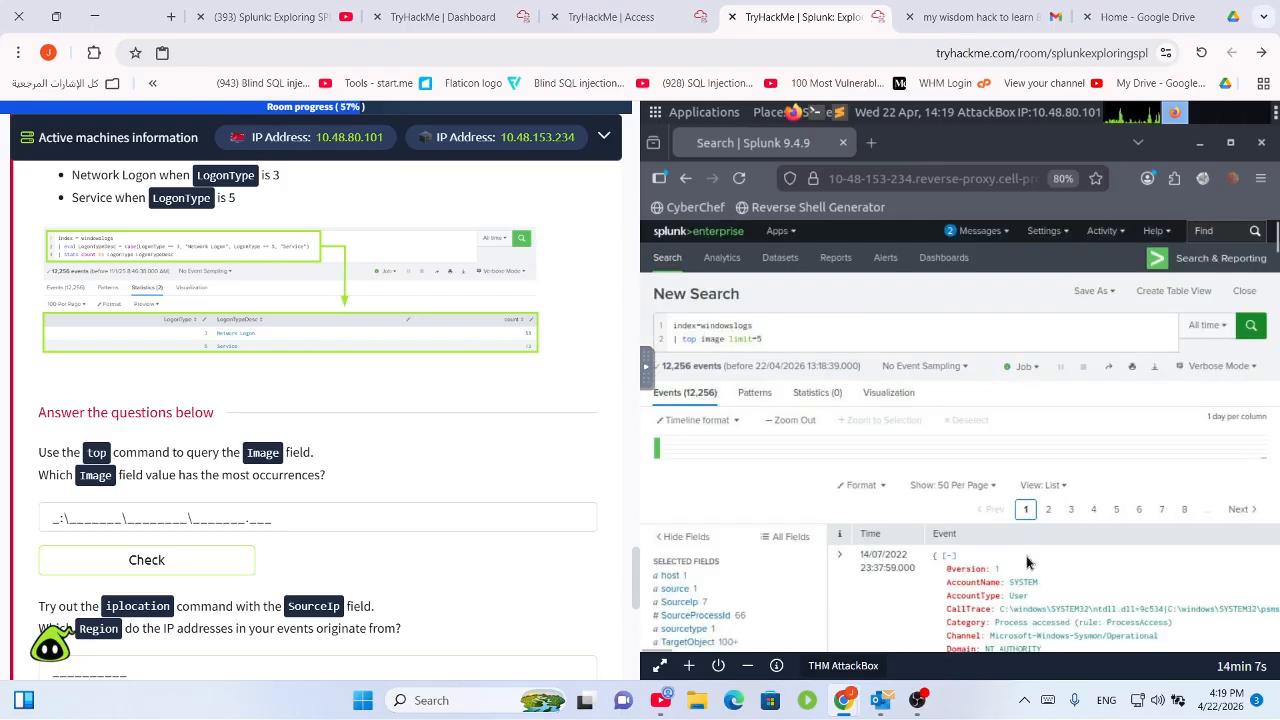
click(800, 537)
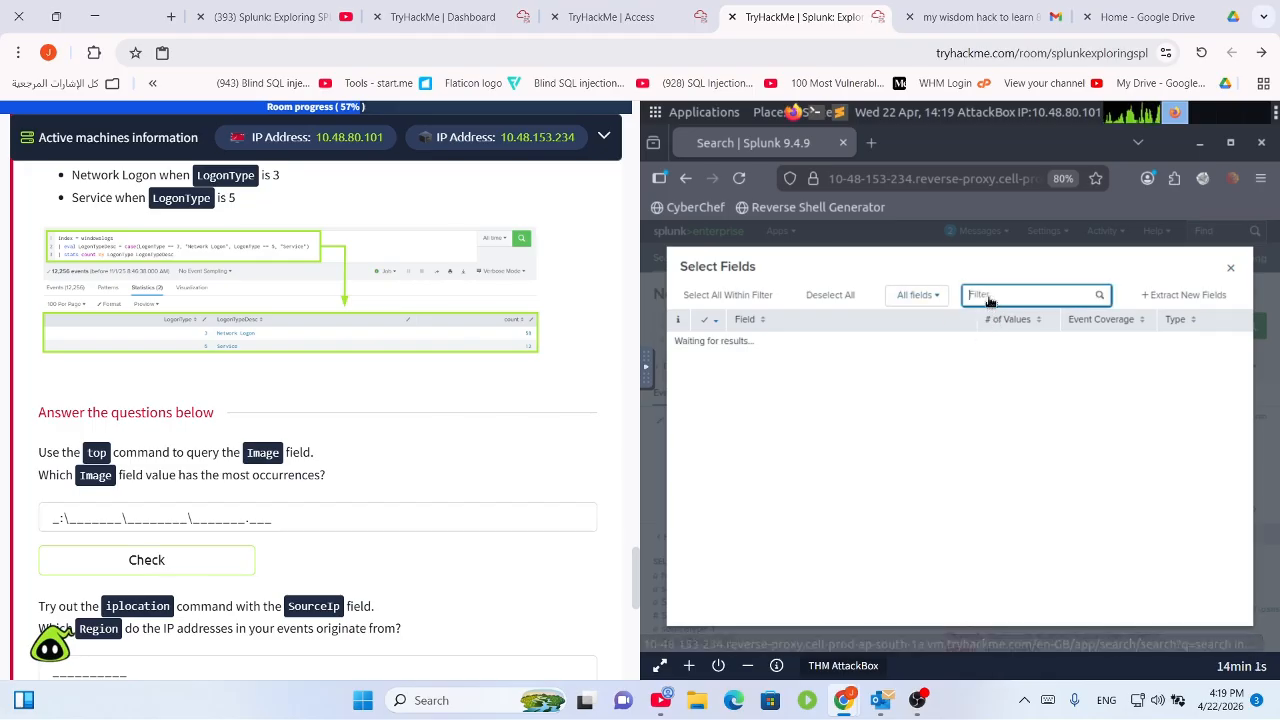
text(image)
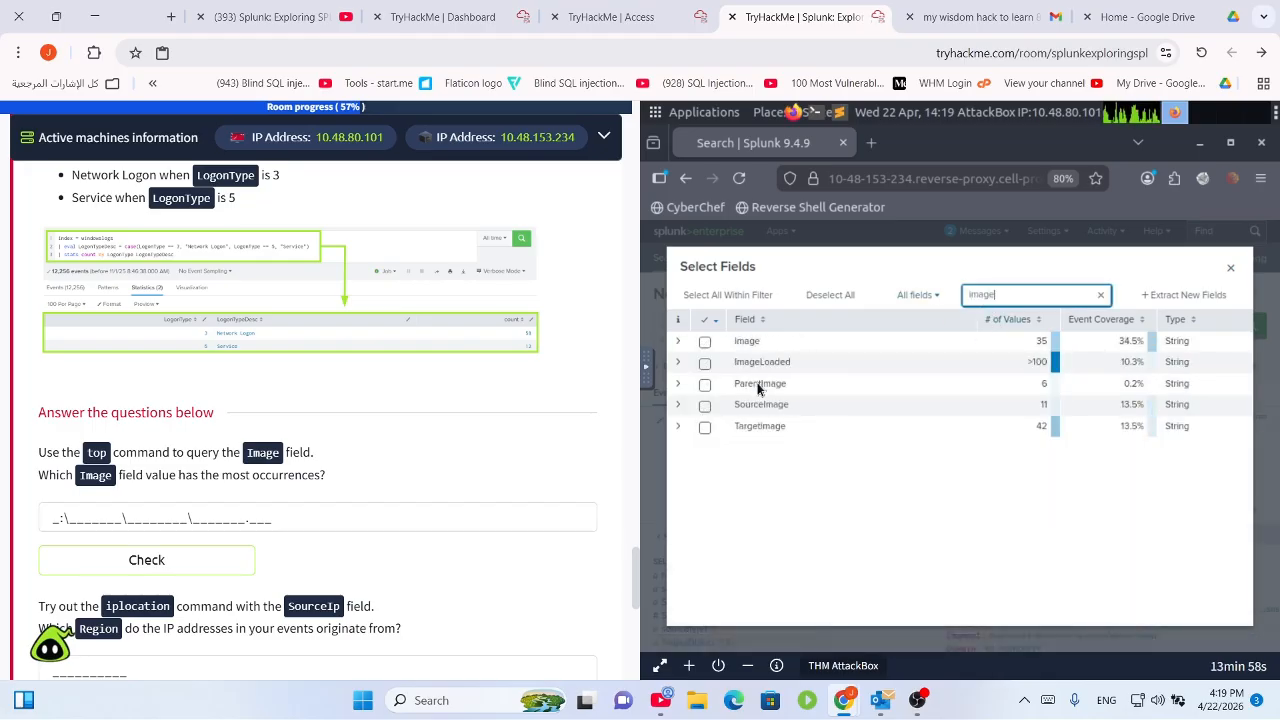
click(705, 341)
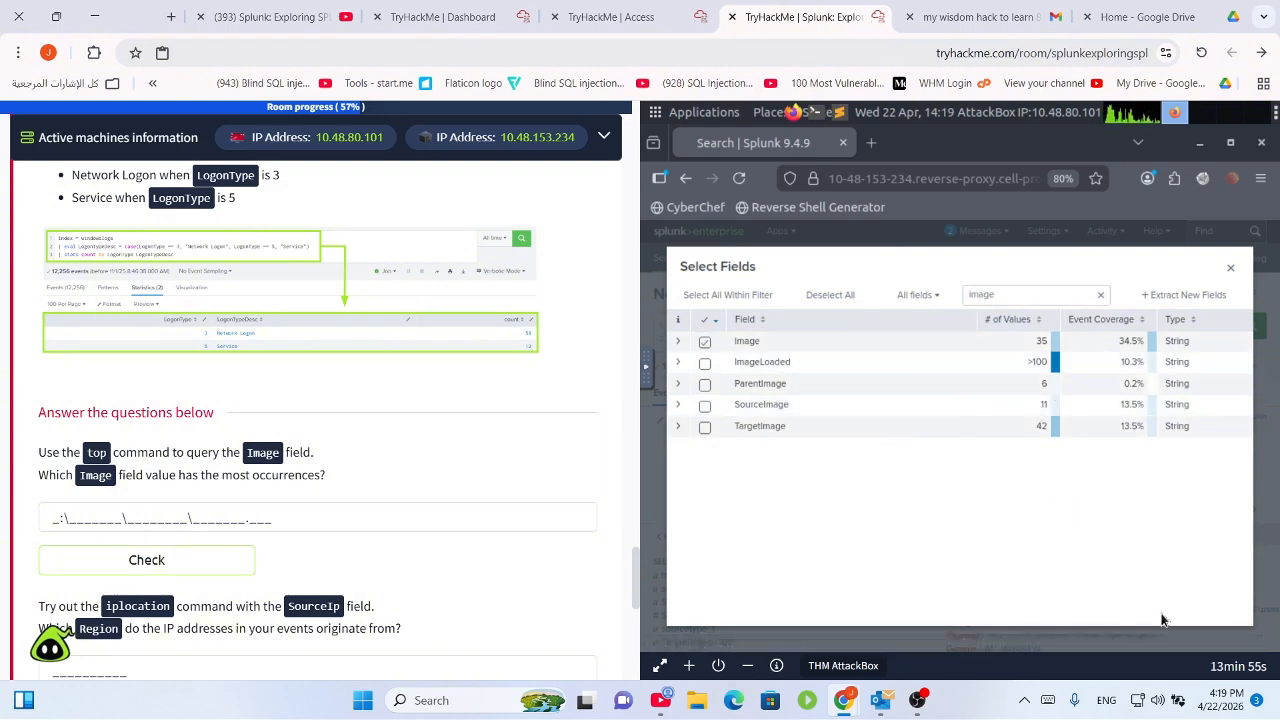
click(1230, 267)
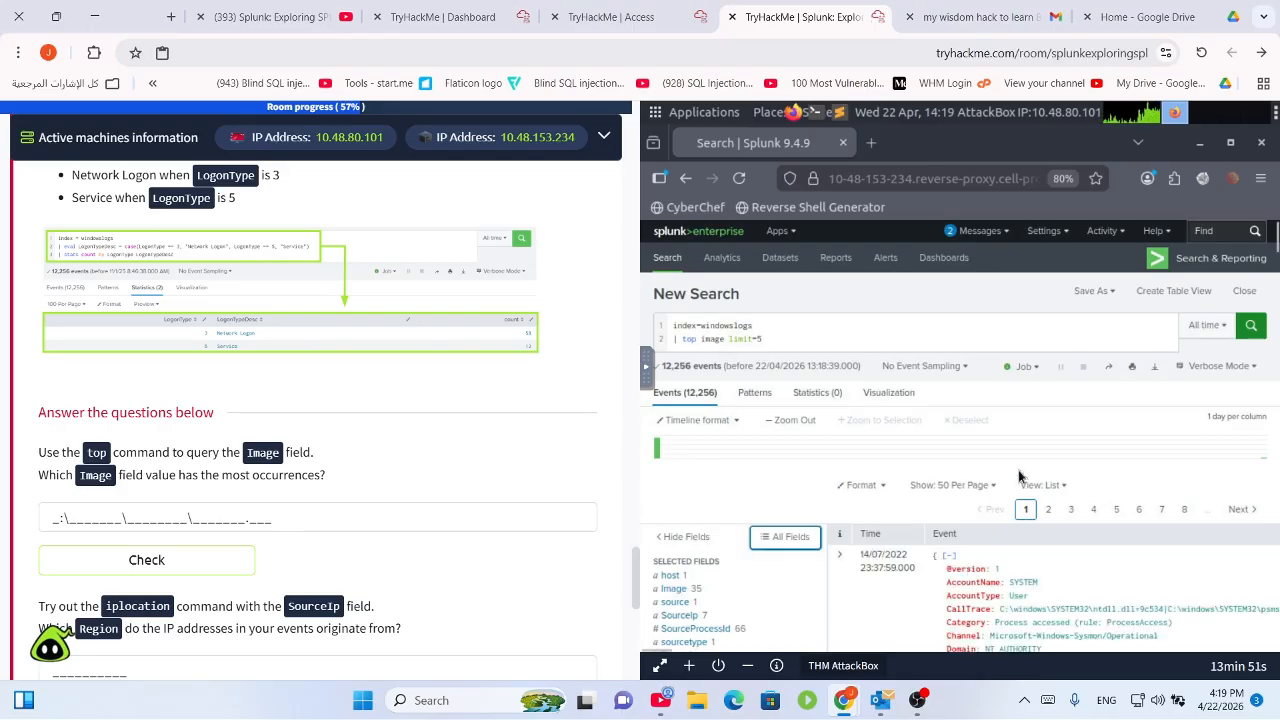
scroll(690, 555, down, 2)
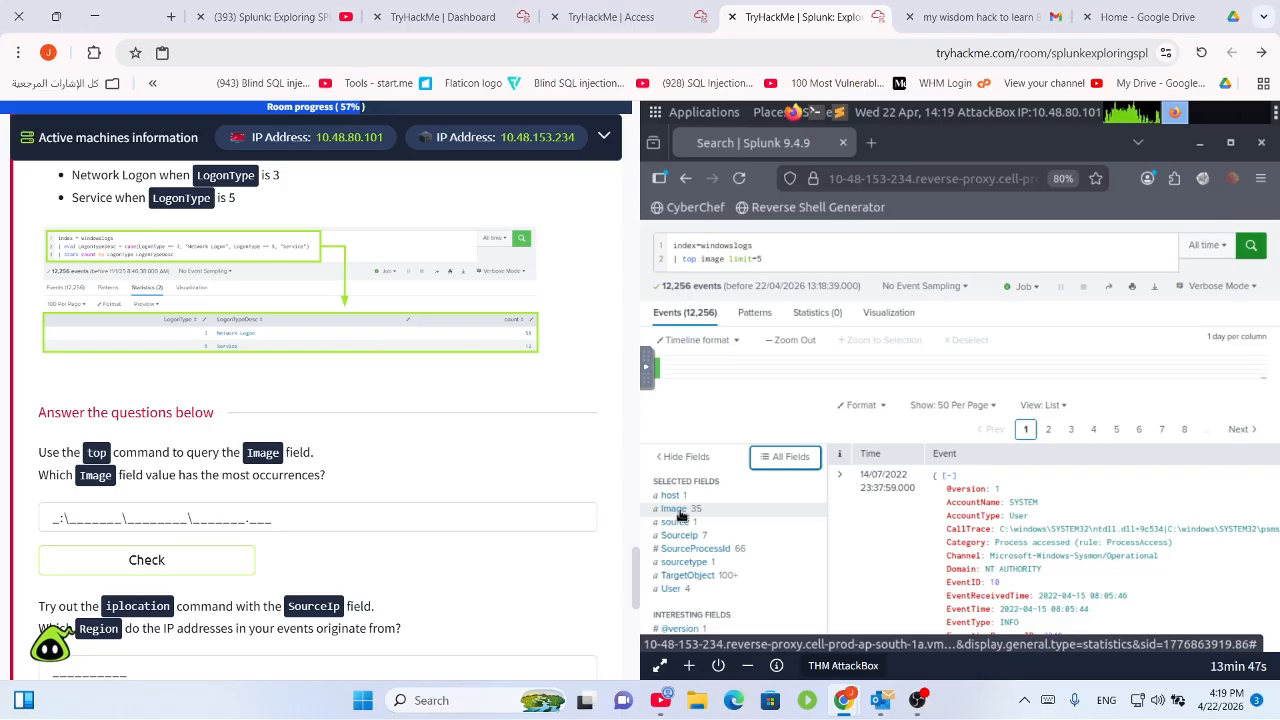
Copy the top Image value C:\windows\system32\svchost.exe (1,642 events) and submit it in TryHackMe.
click(676, 509)
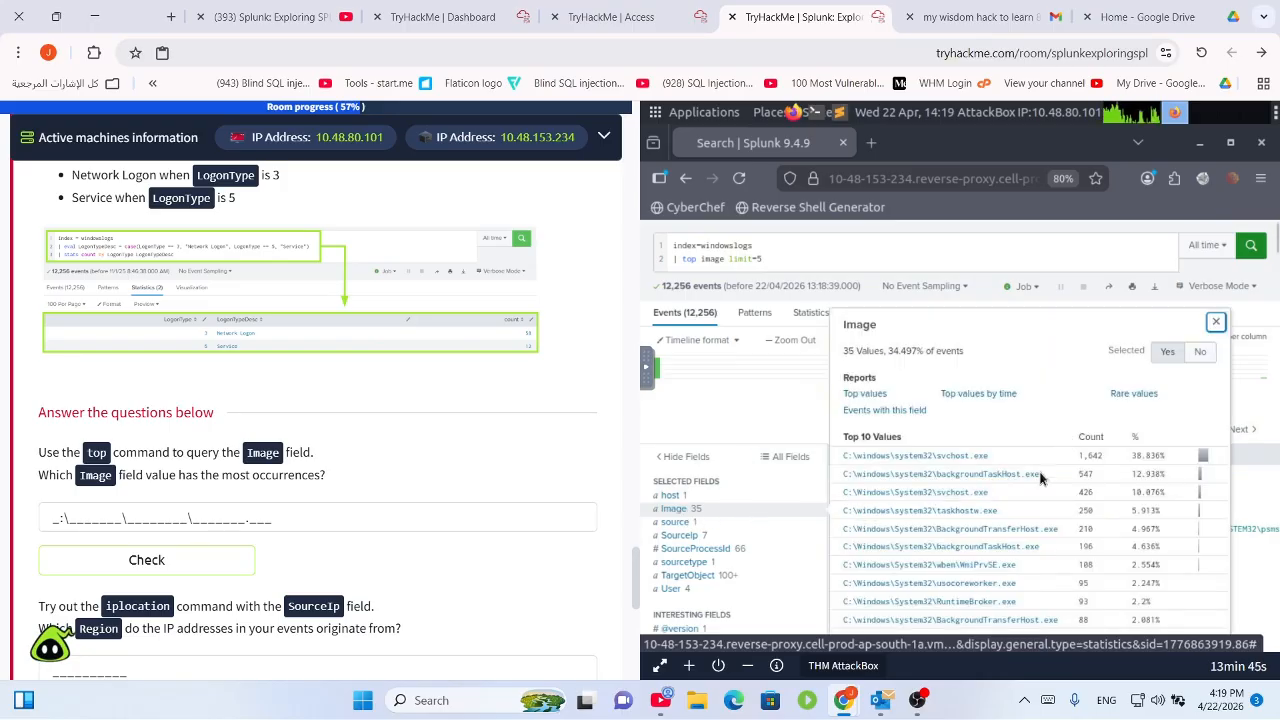
drag(990, 458, 912, 453)
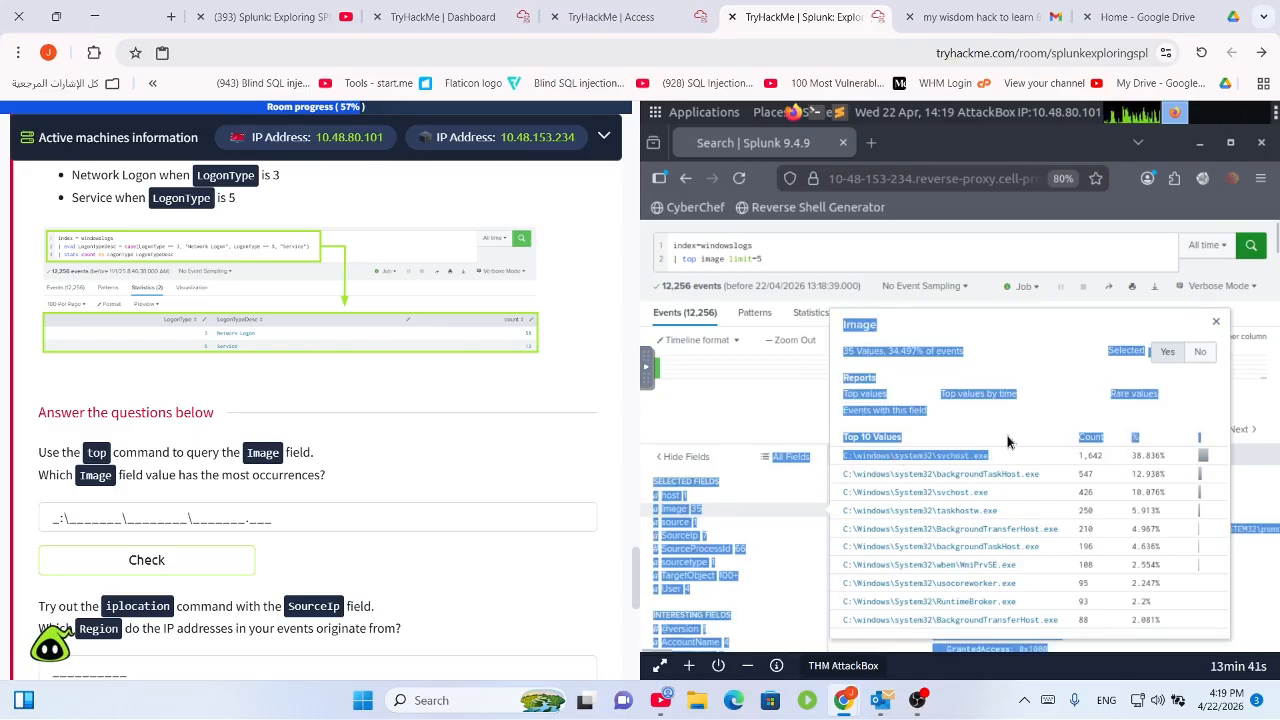
click(1069, 416)
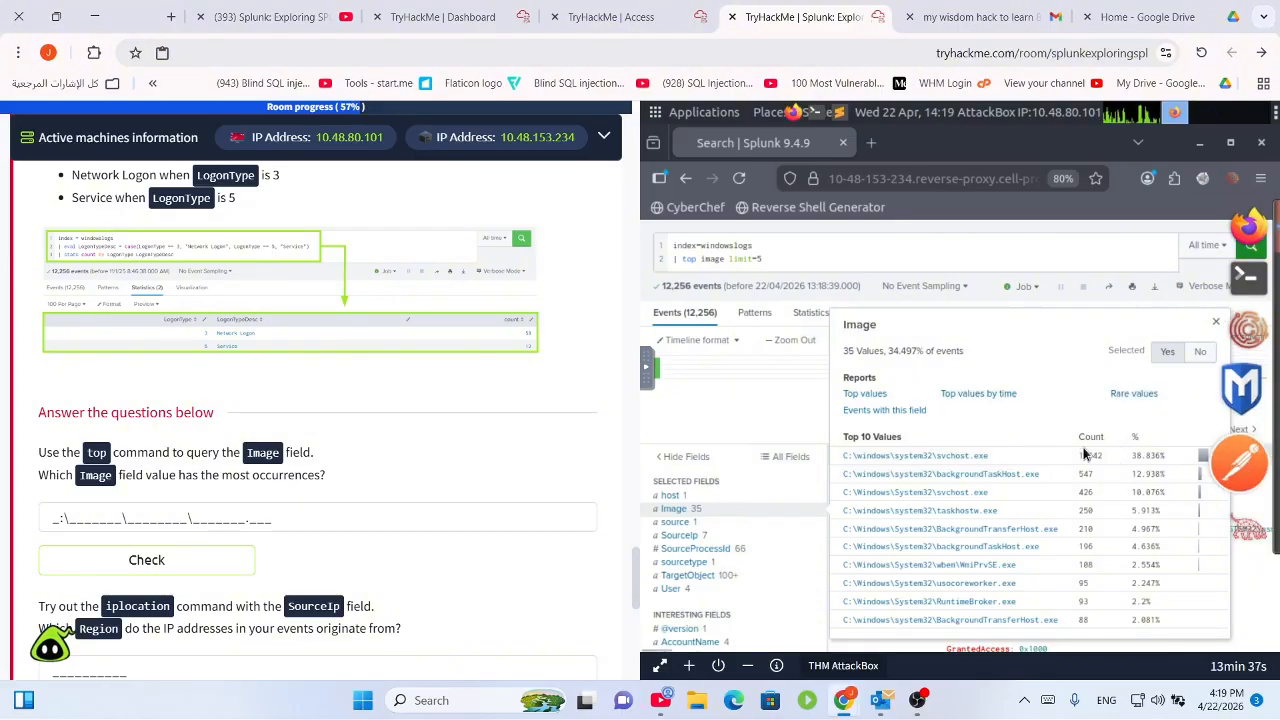
drag(990, 457, 844, 461)
key(ctrl+c)
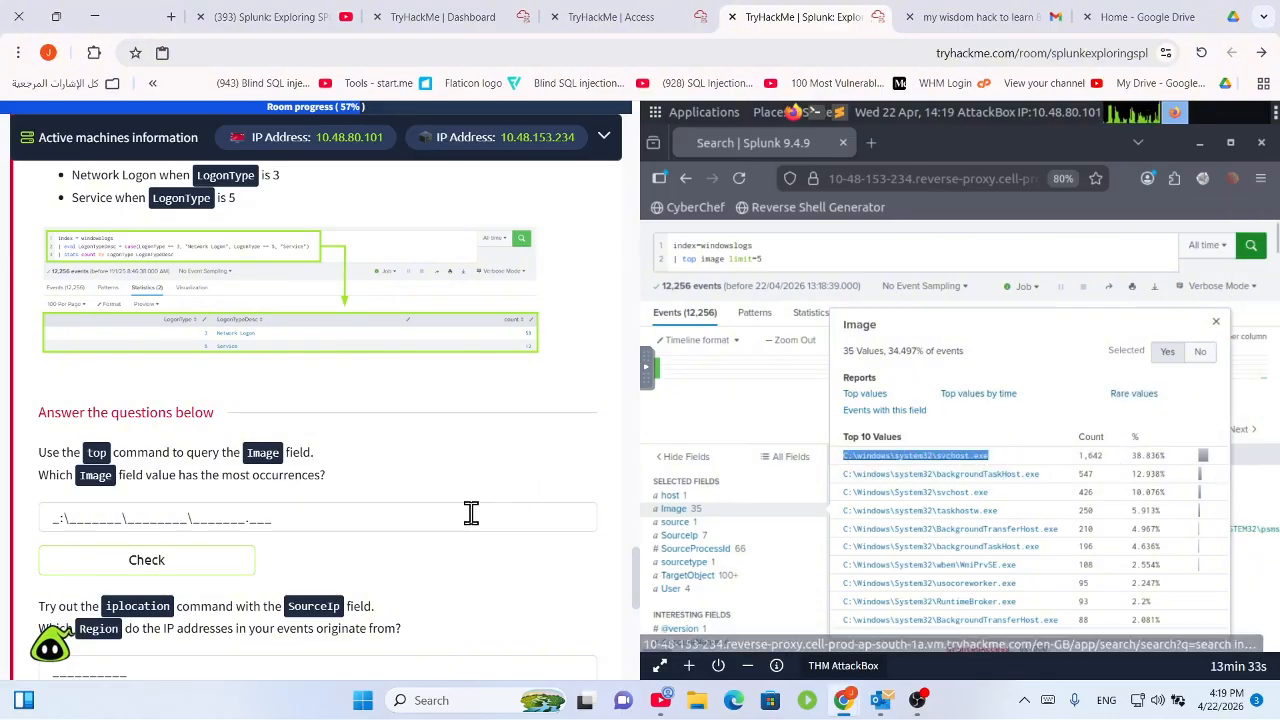
click(471, 513)
key(ctrl+v)
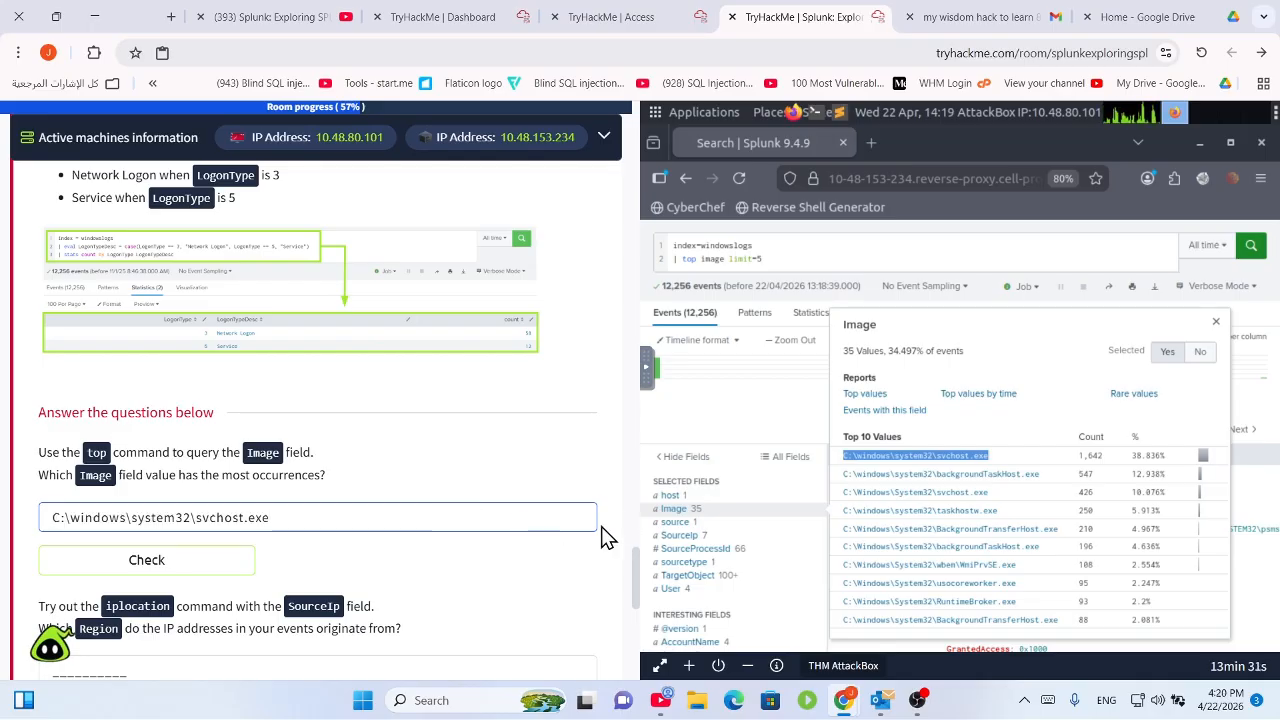
key(Return)
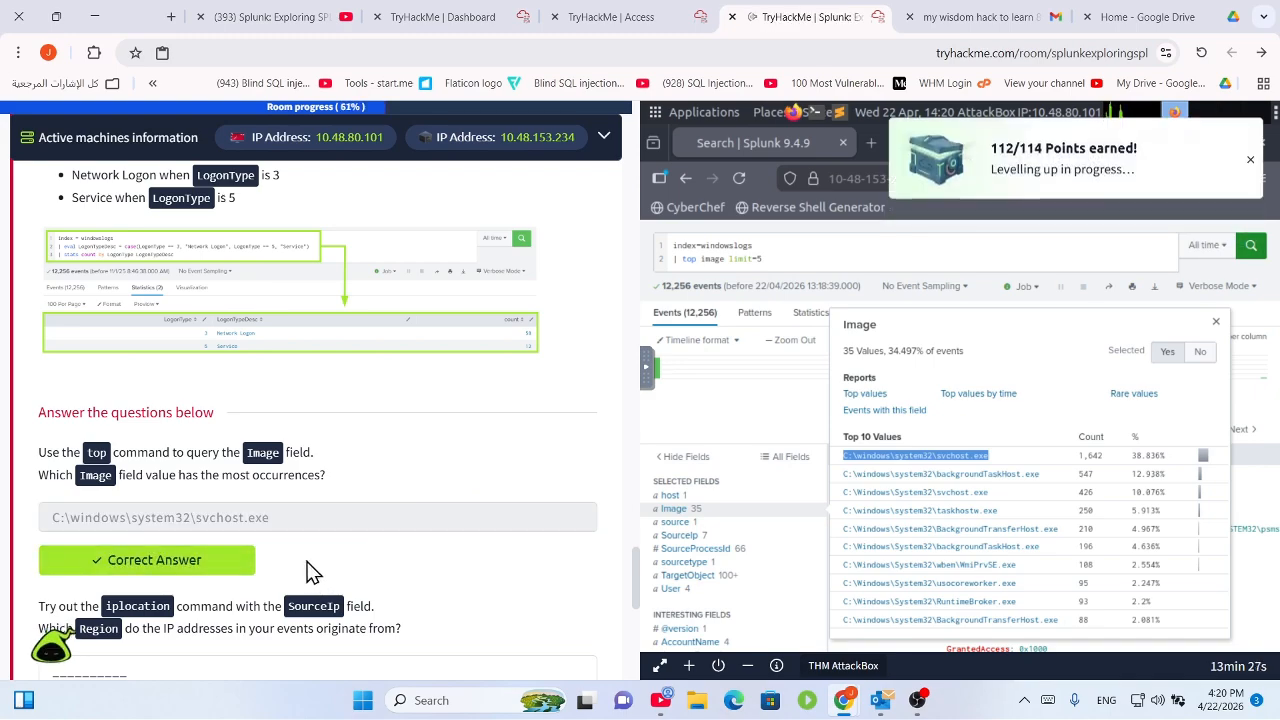
Scroll the TryHackMe task page back up to the top and rare commands table.
scroll(233, 508, up, 11)
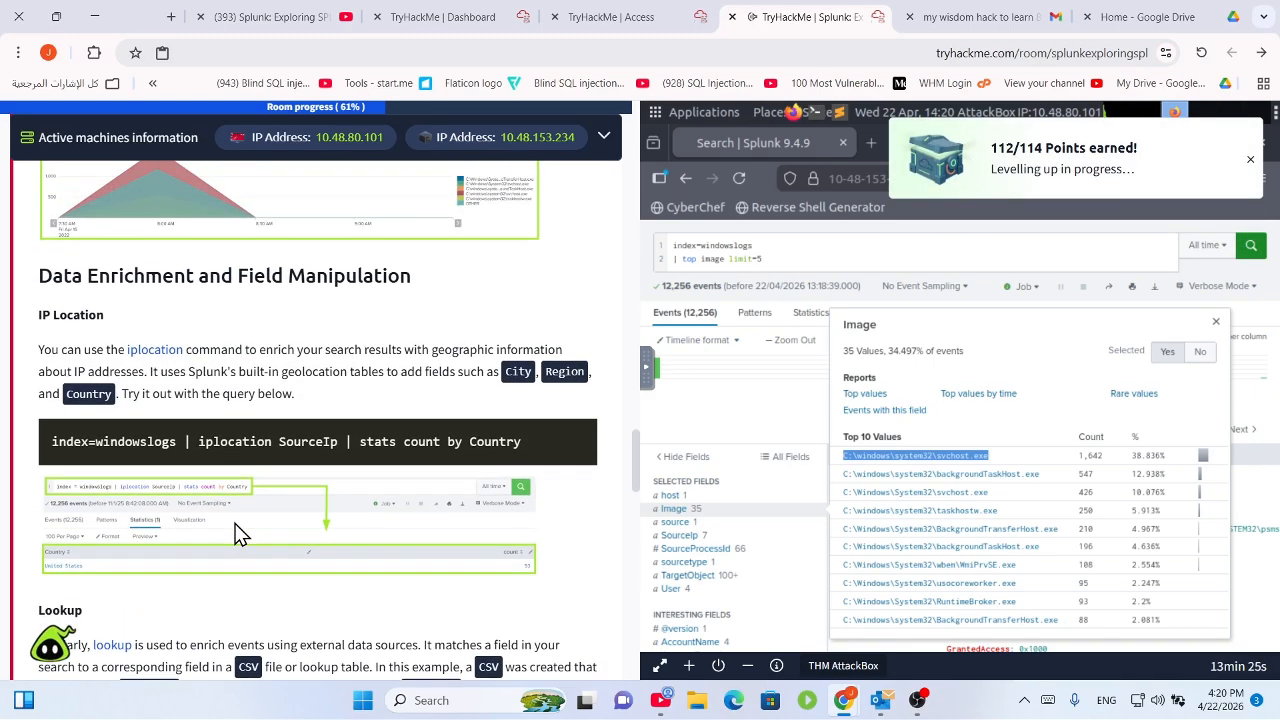
scroll(235, 523, up, 12)
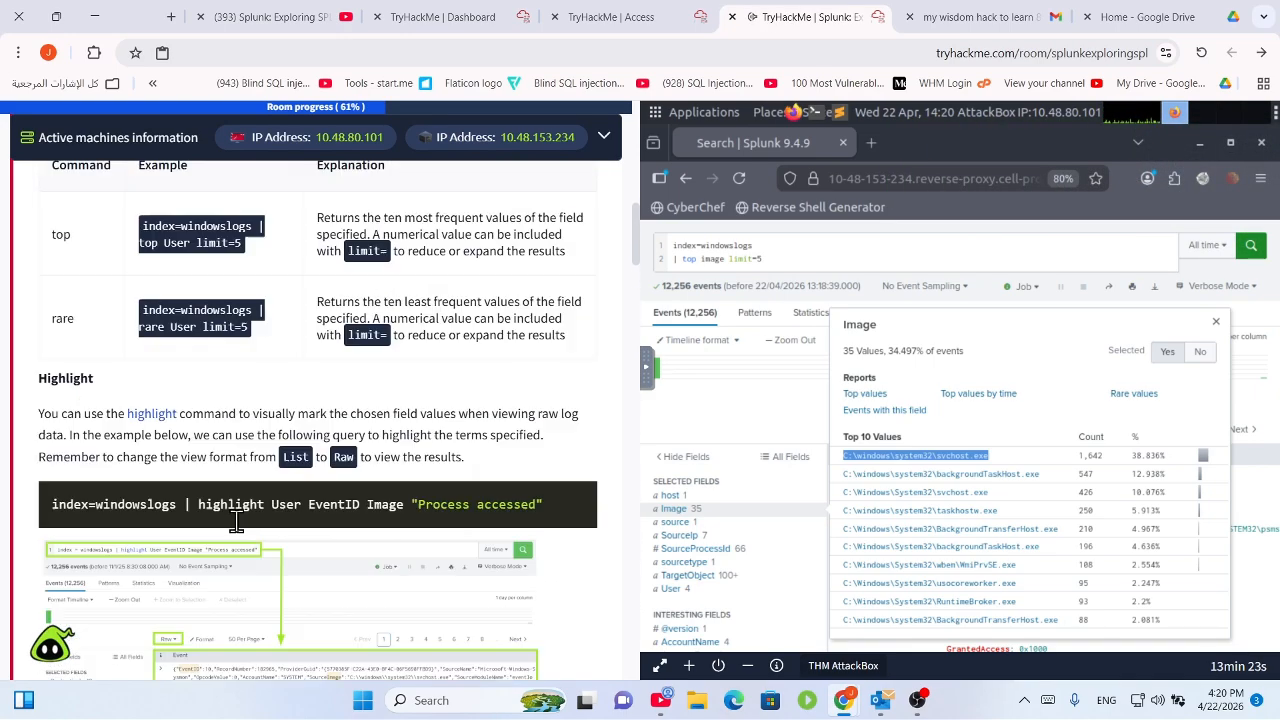
scroll(237, 522, up, 3)
scroll(237, 522, down, 4)
scroll(215, 490, up, 2)
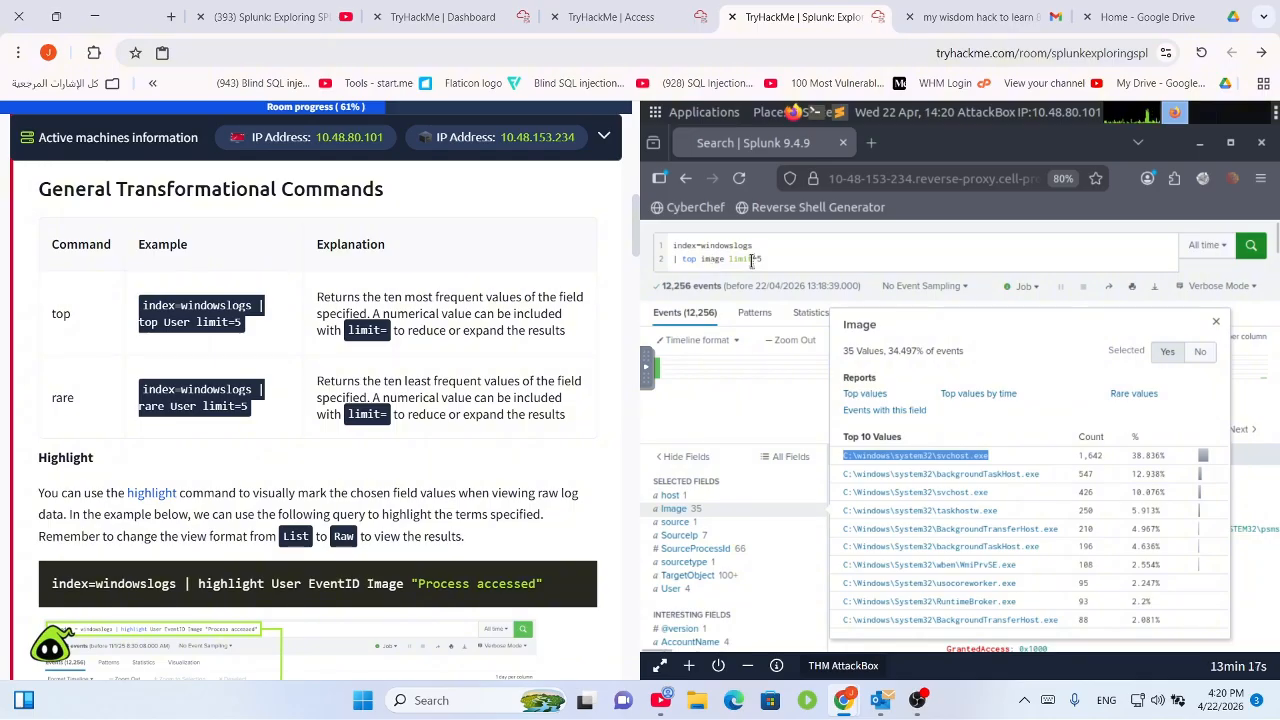
Correct the query to 'top Image limit=5', rerun it, and select the svchost.exe result.
click(704, 260)
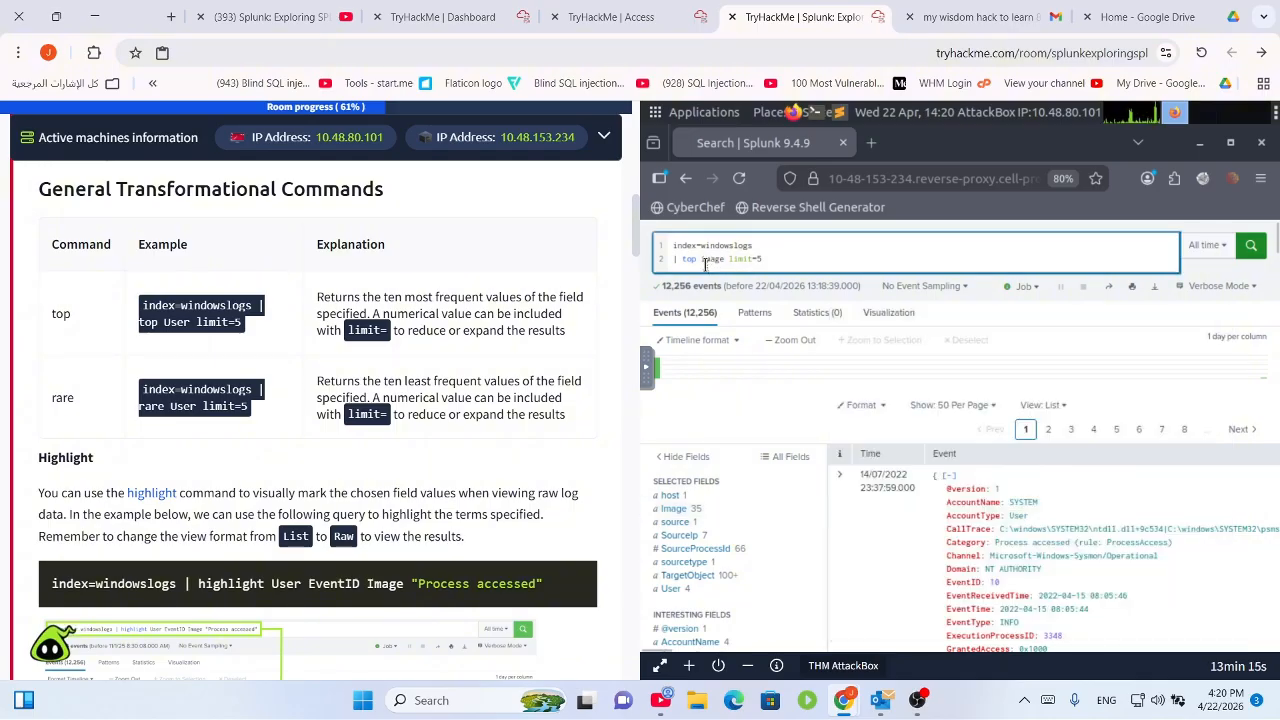
key(BackSpace)
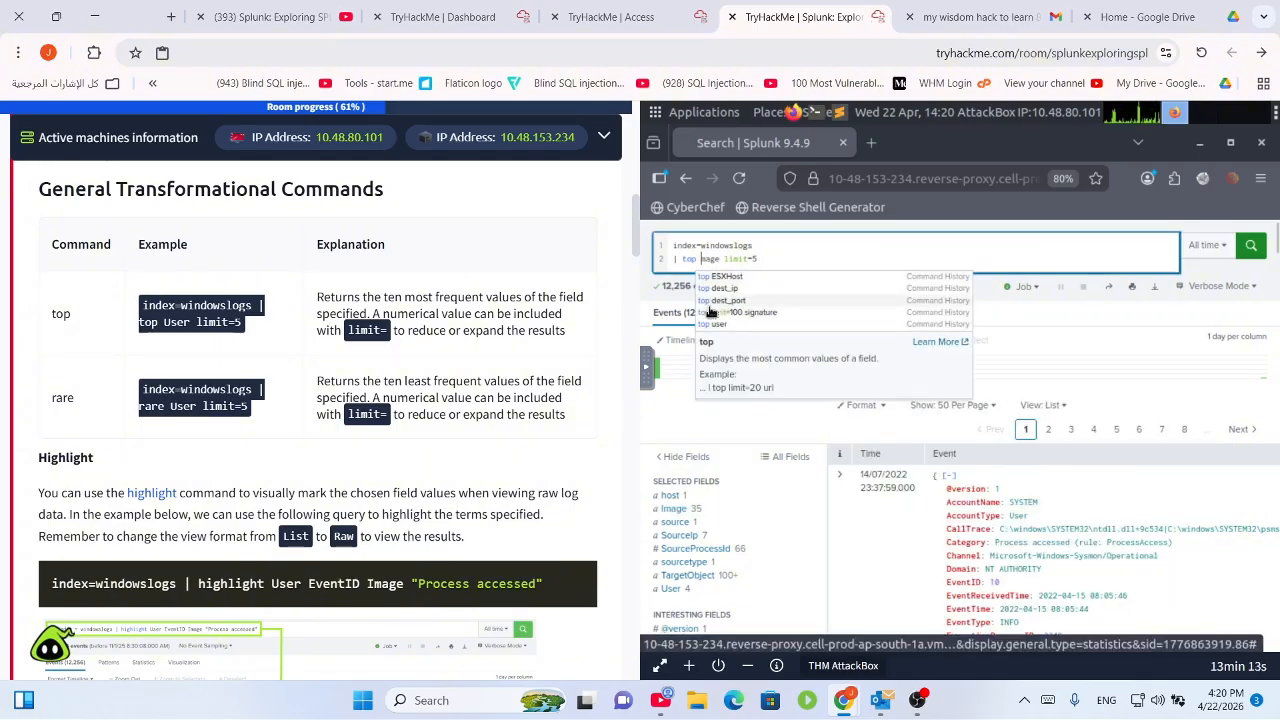
text(I)
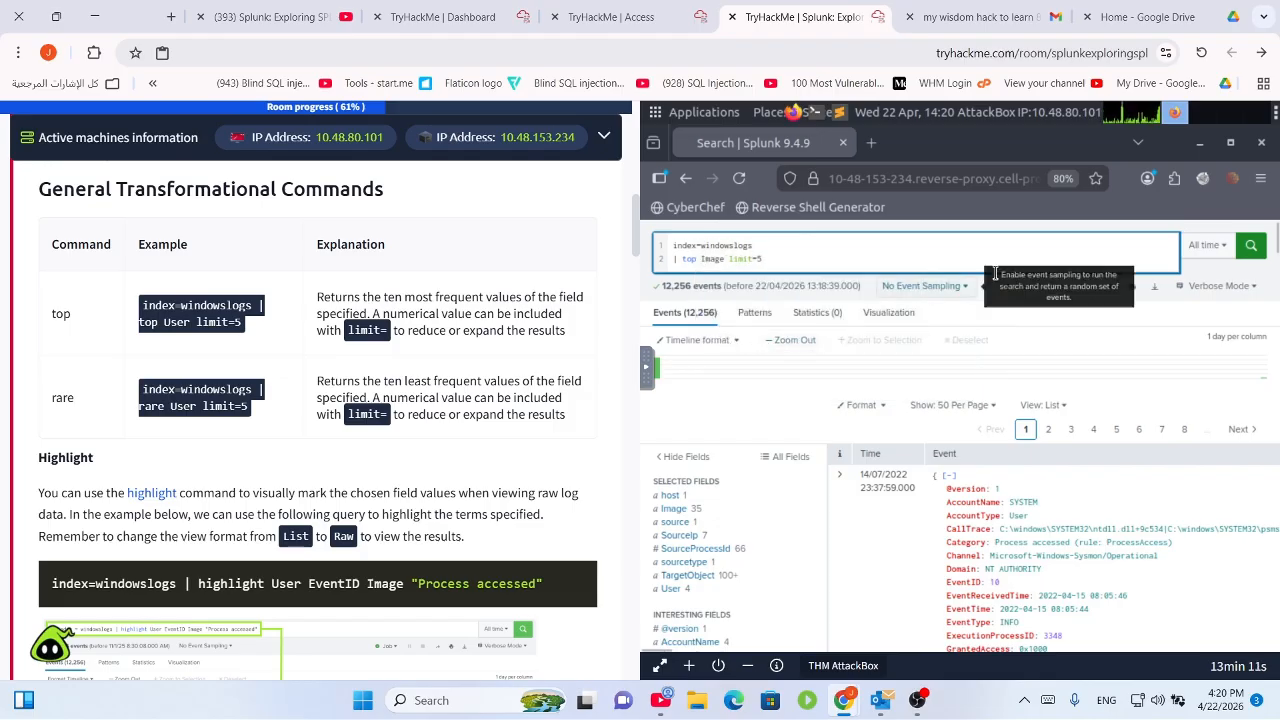
click(1249, 256)
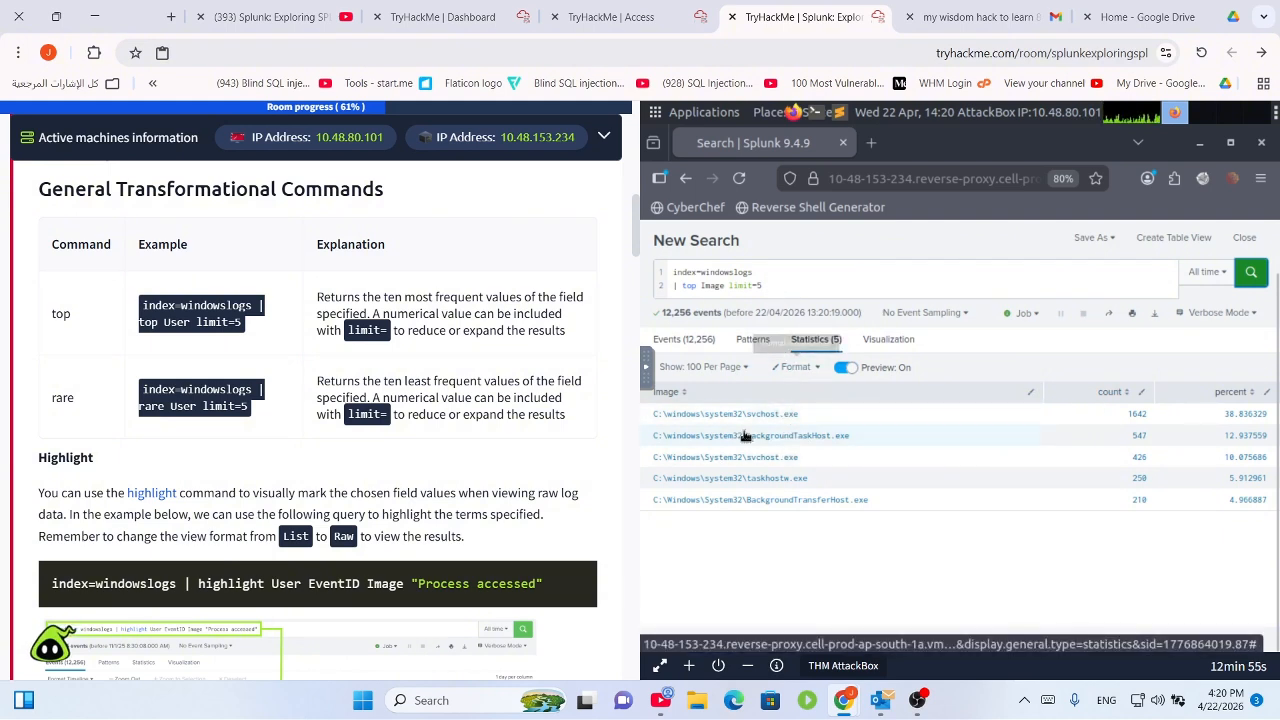
drag(800, 415, 652, 419)
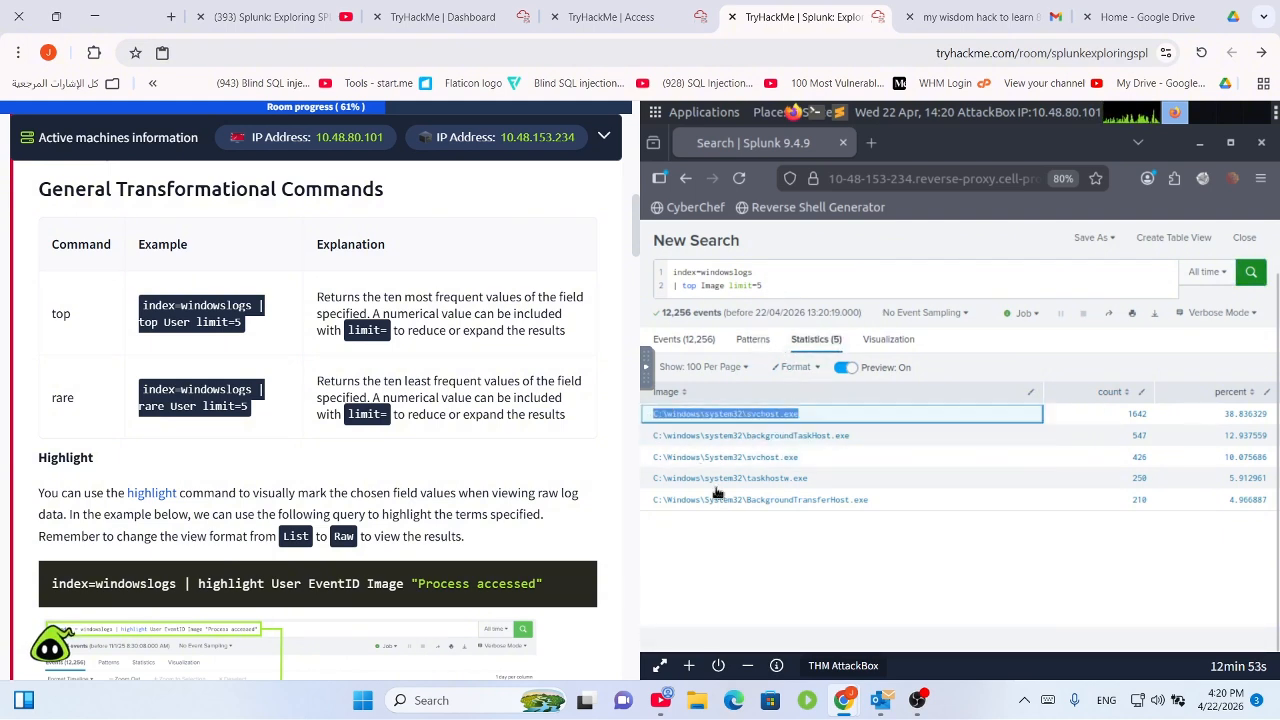
Read the iplocation Region question in the task's question list.
scroll(346, 469, down, 20)
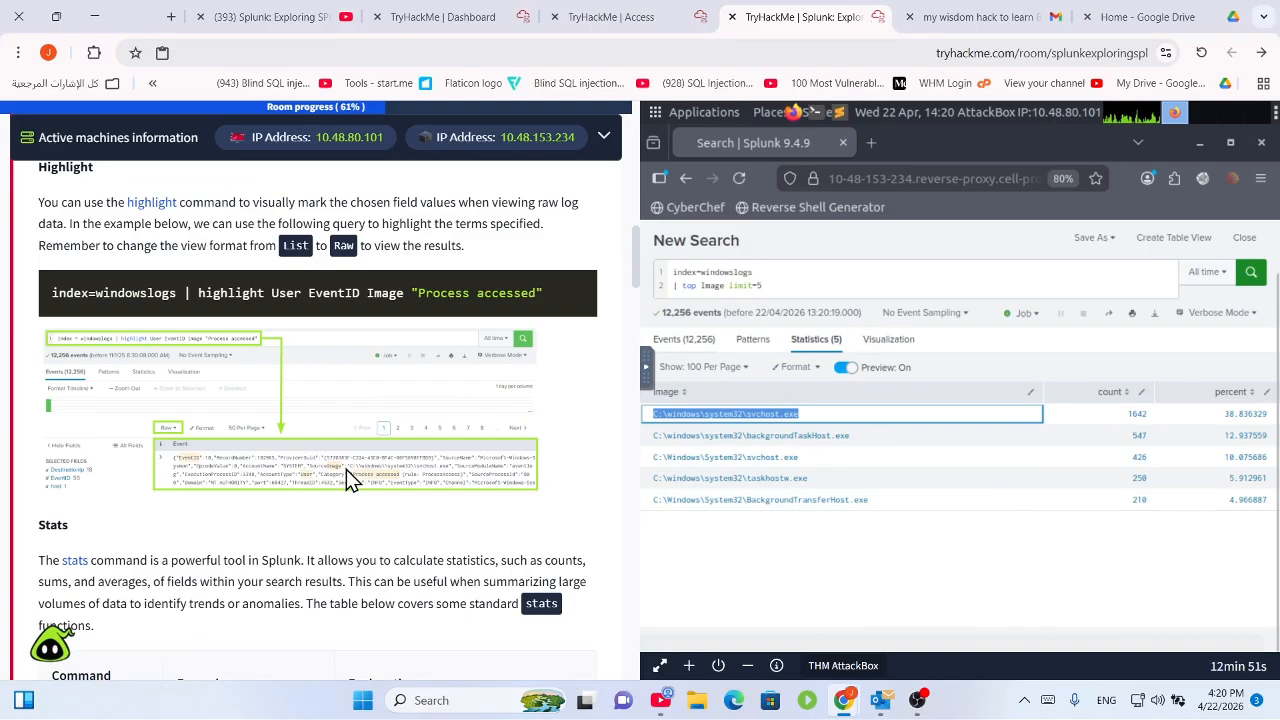
scroll(462, 547, down, 5)
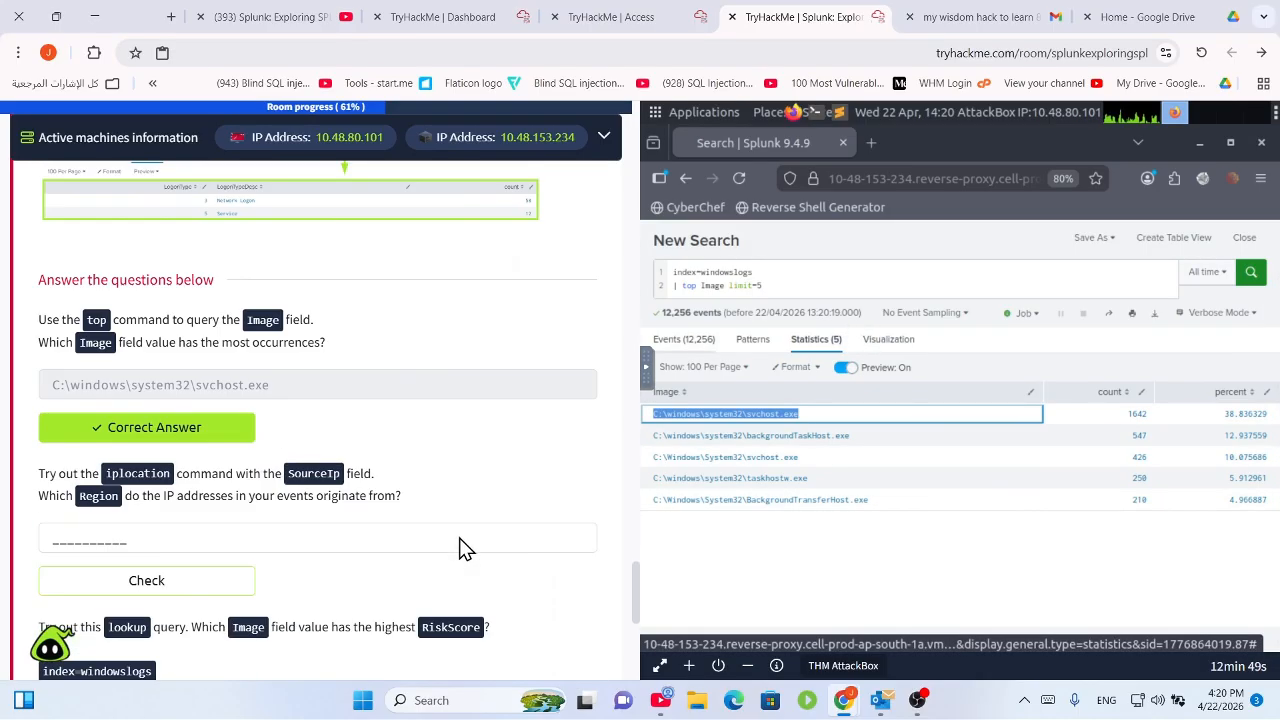
scroll(435, 510, up, 2)
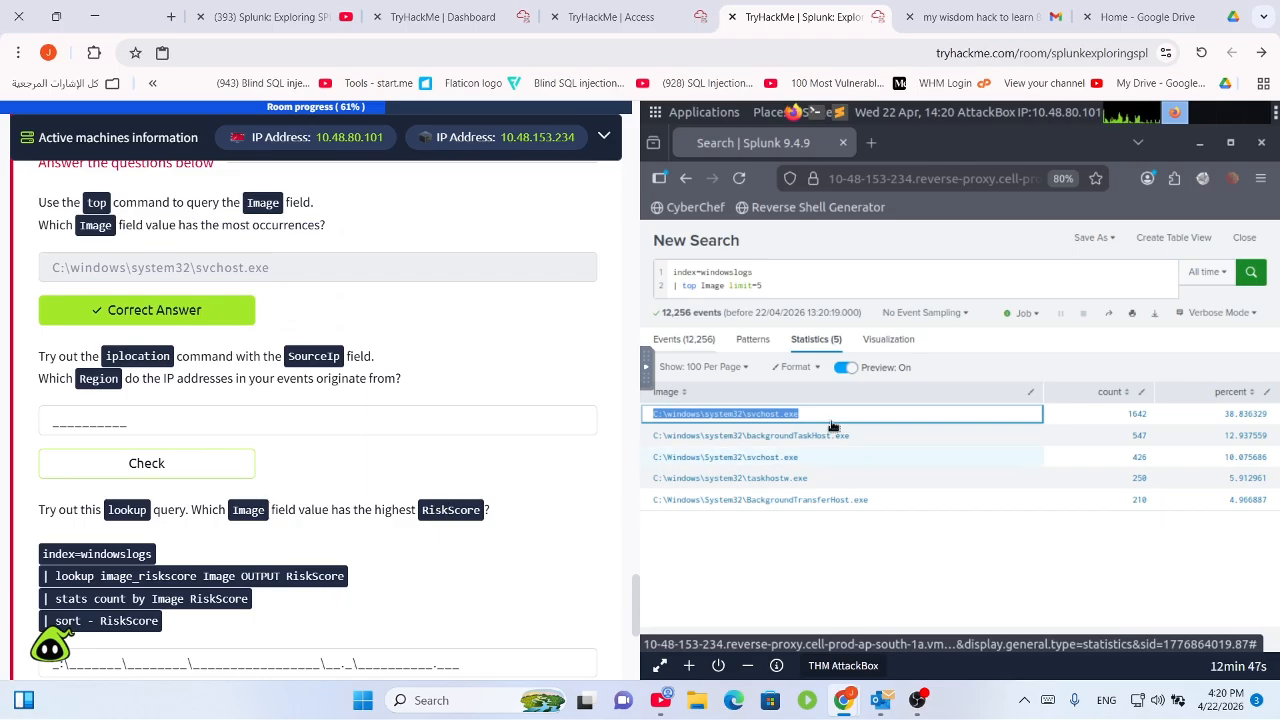
drag(38, 357, 375, 376)
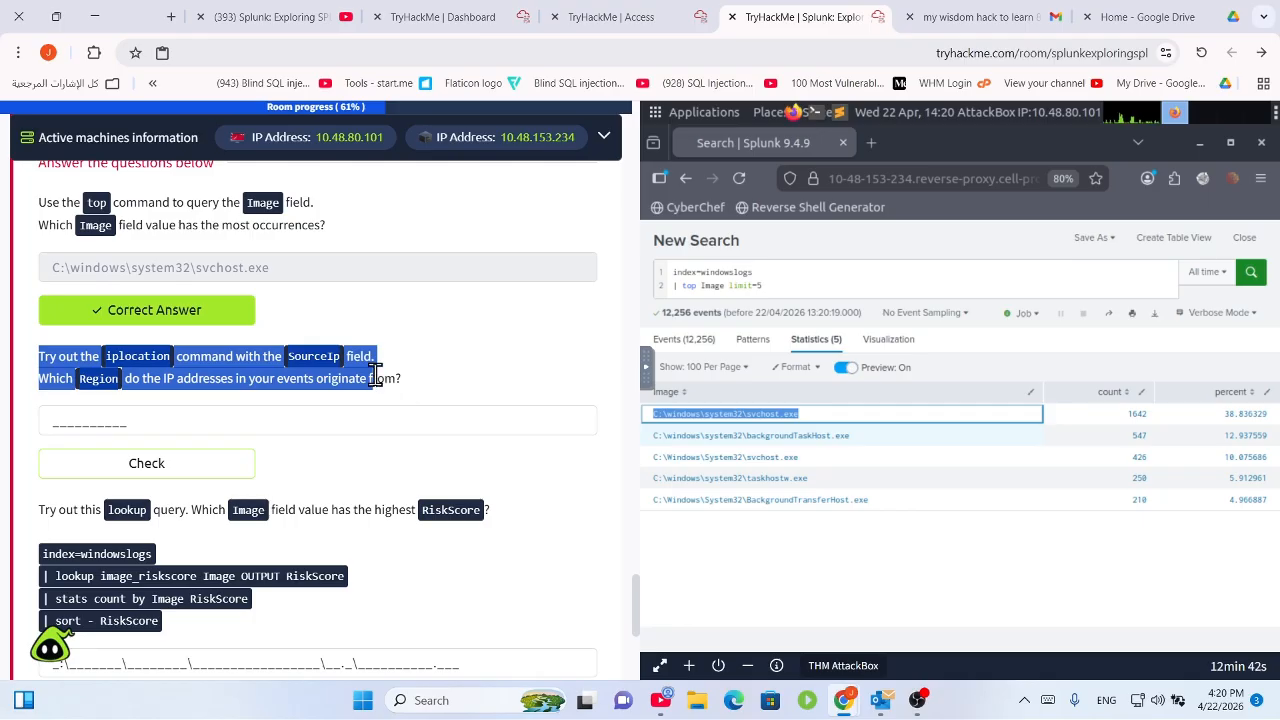
click(233, 389)
drag(270, 379, 393, 391)
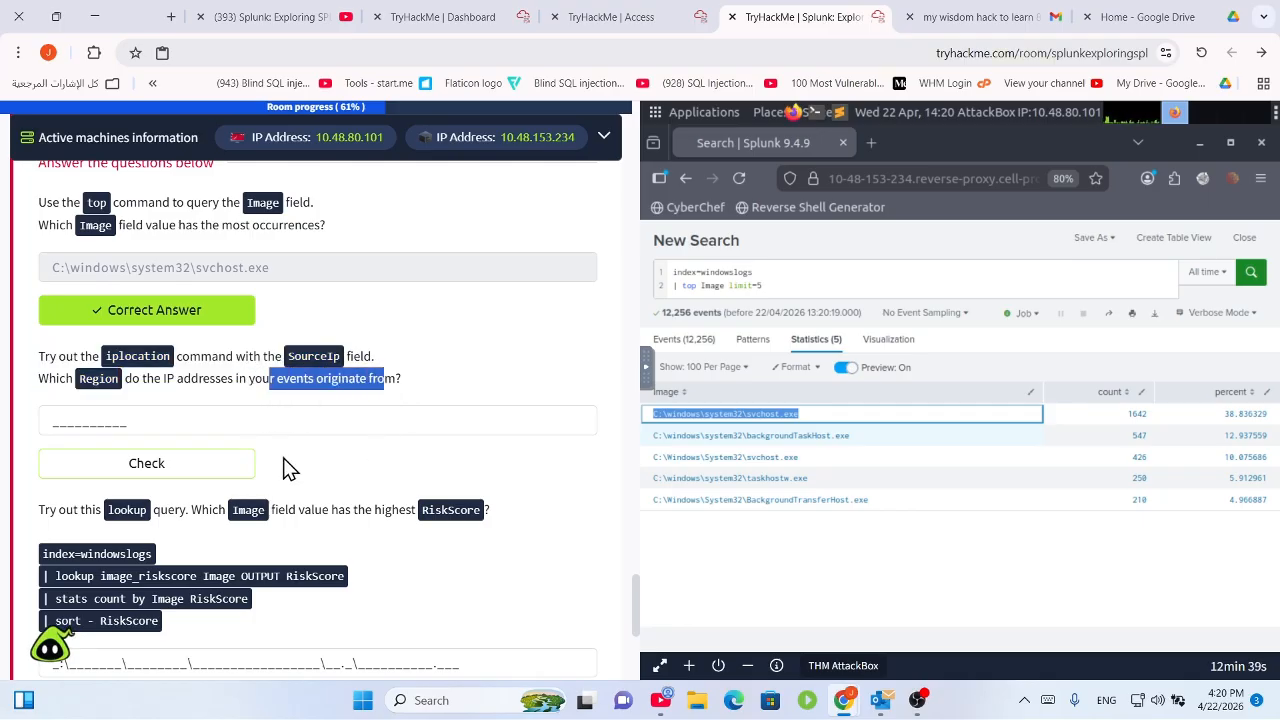
click(317, 384)
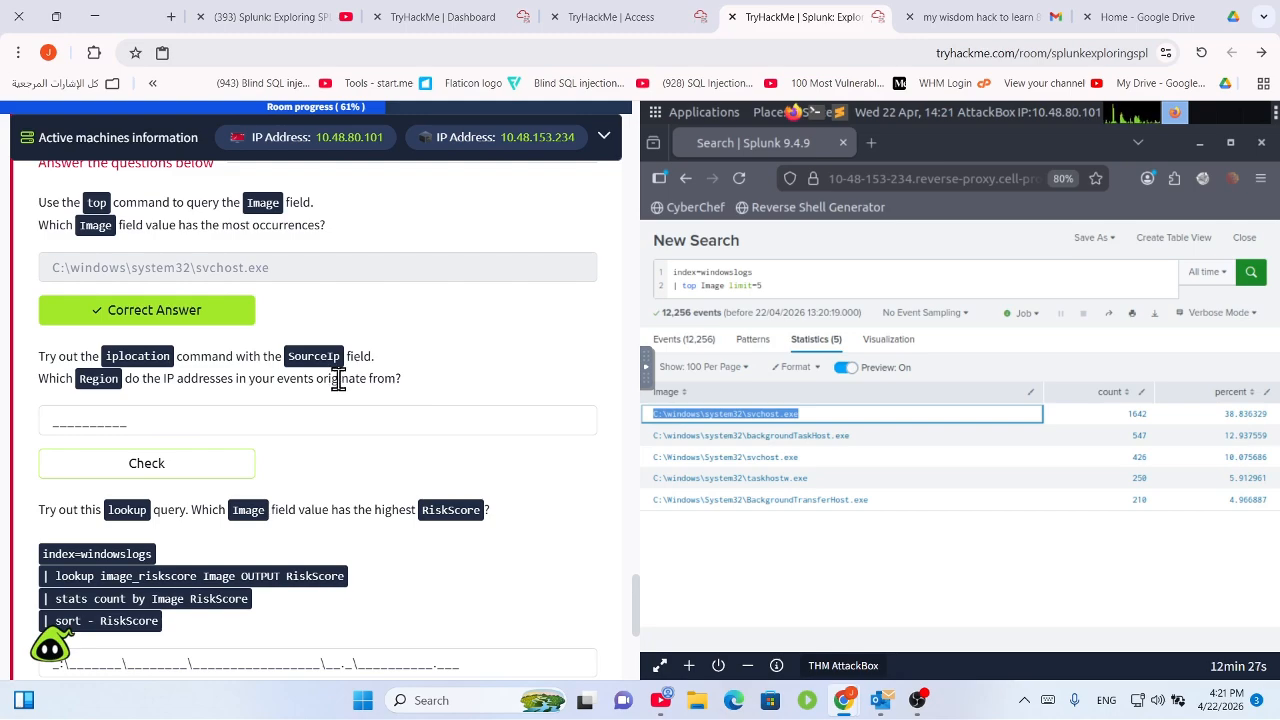
Copy the 'iplocation SourceIp | stats count by Country' query from the IP Location lesson.
scroll(271, 366, up, 10)
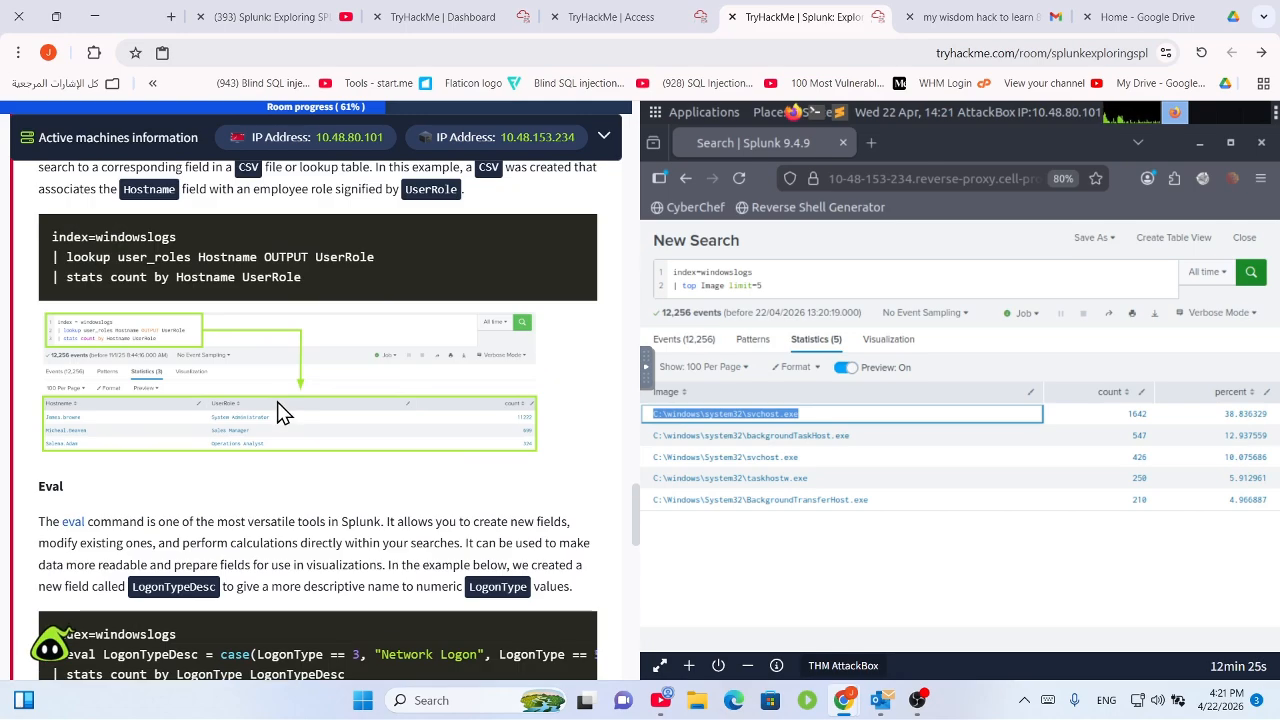
scroll(282, 412, down, 3)
scroll(296, 408, up, 7)
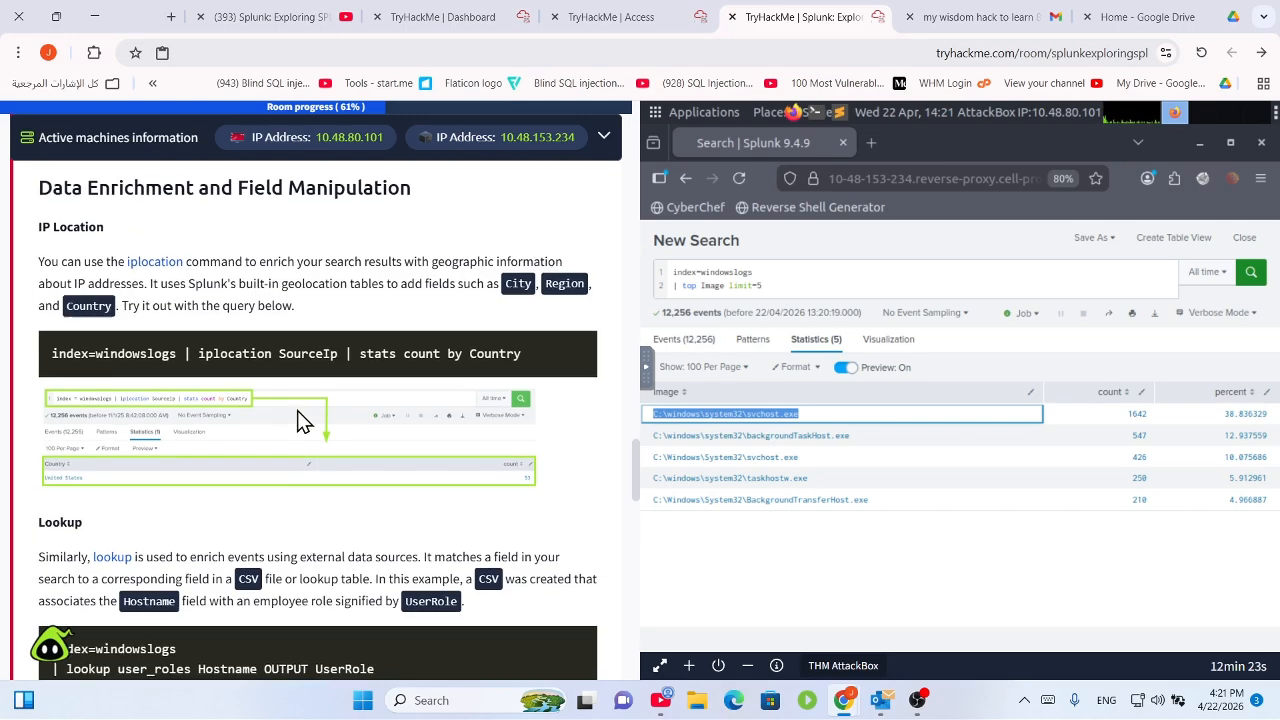
scroll(297, 410, up, 2)
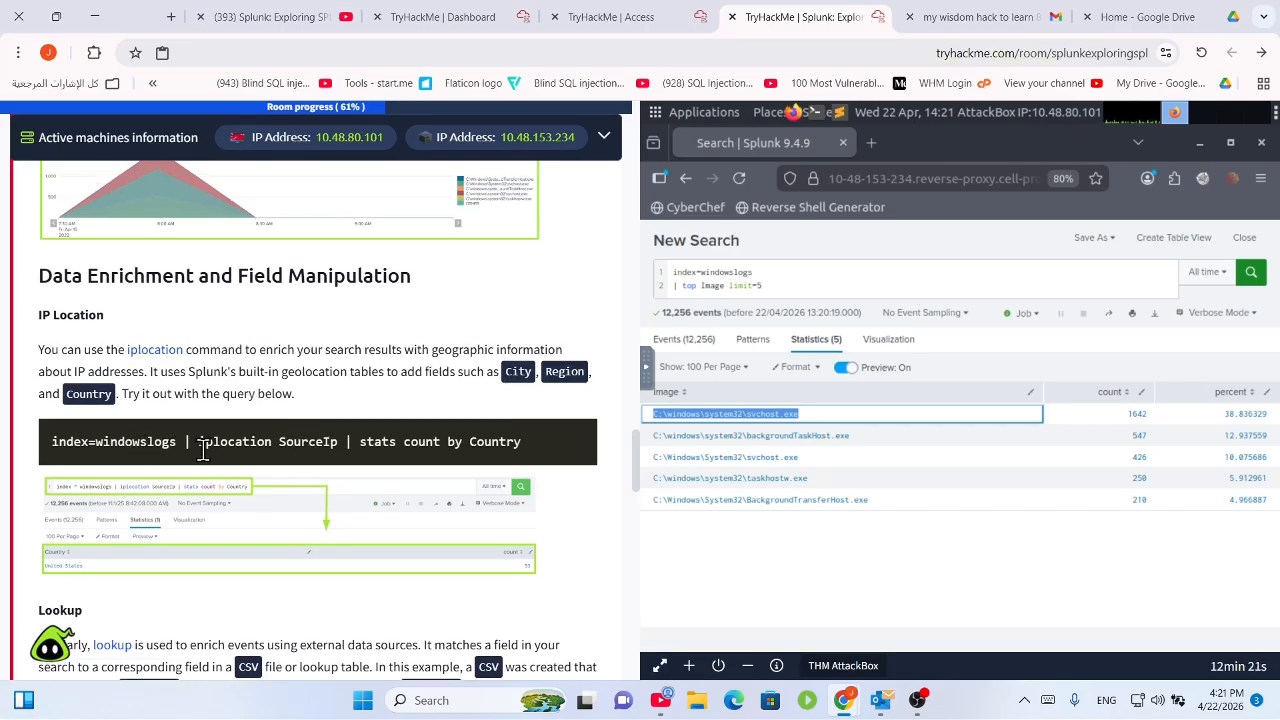
drag(203, 450, 530, 455)
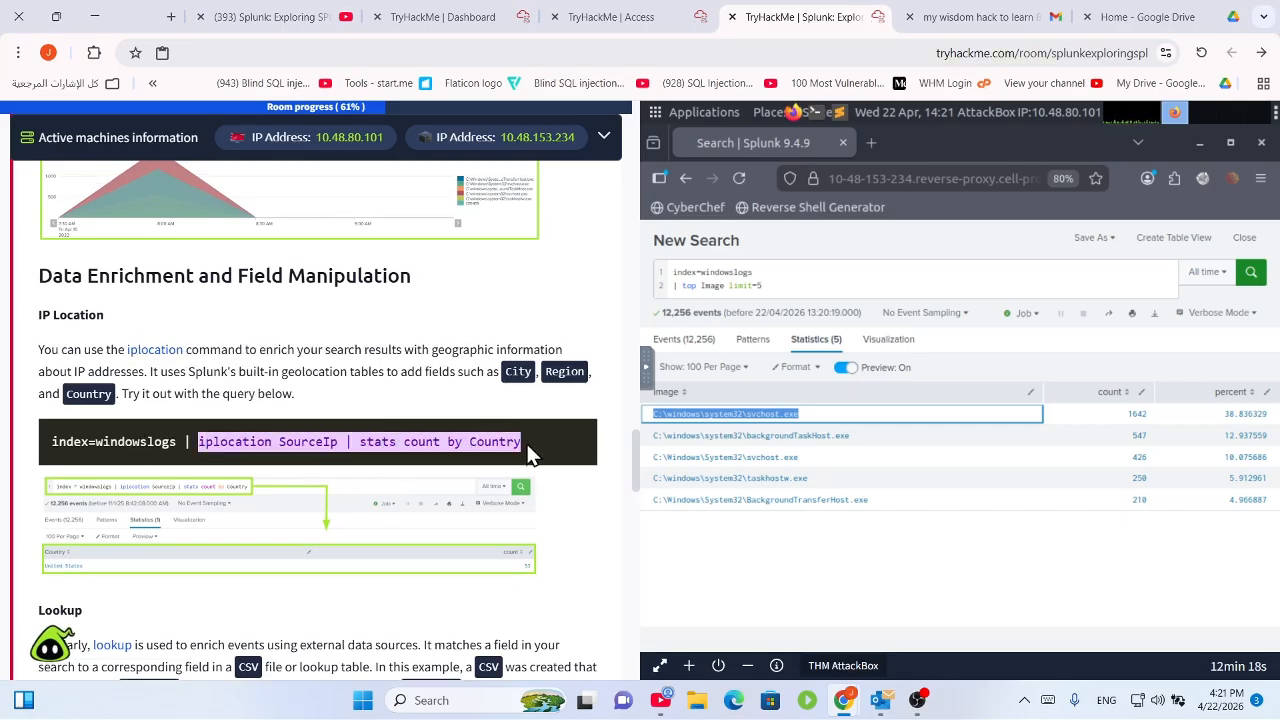
right_click(460, 452)
click(431, 470)
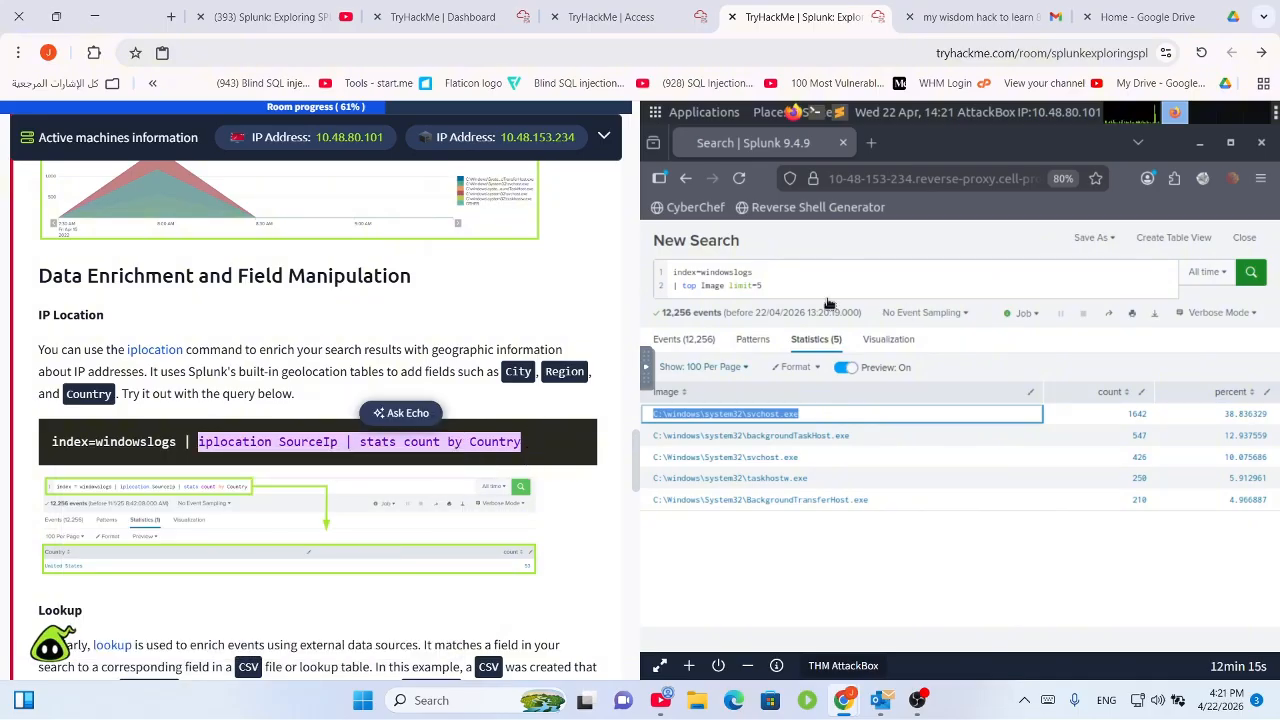
click(722, 293)
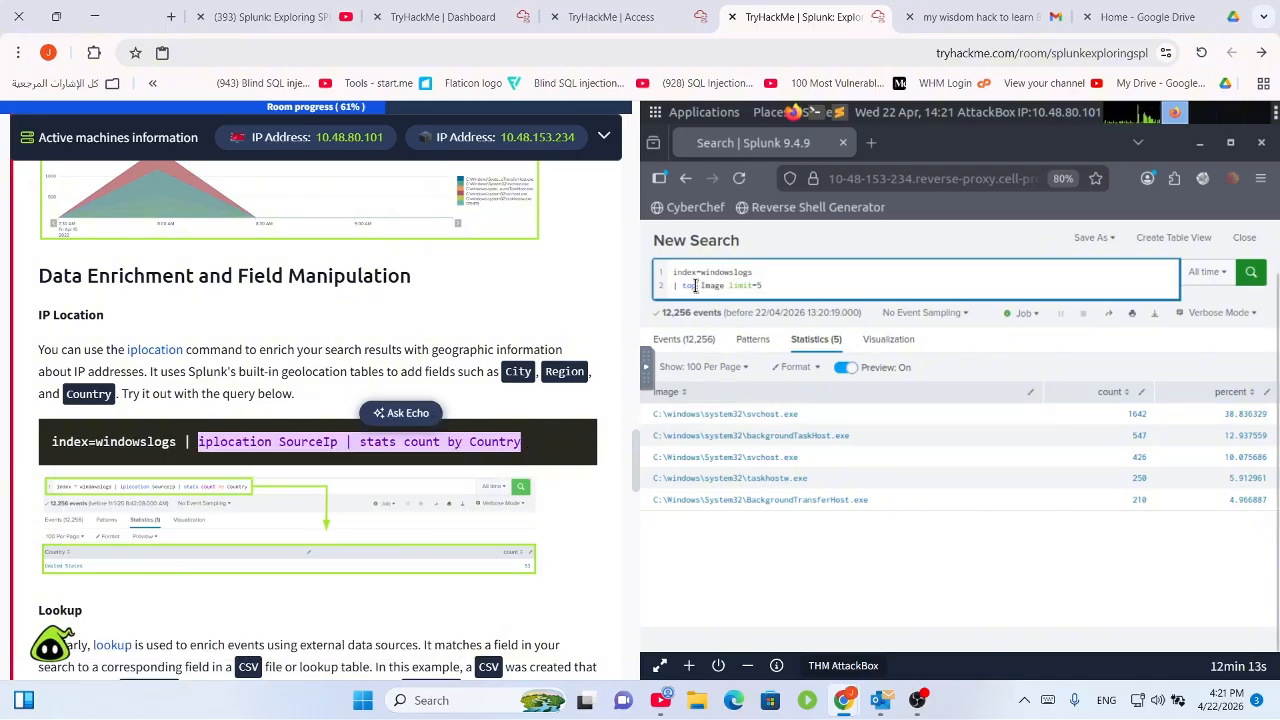
Paste the iplocation query over the top Image line and run it, yielding United States: 53.
shift+click(681, 286)
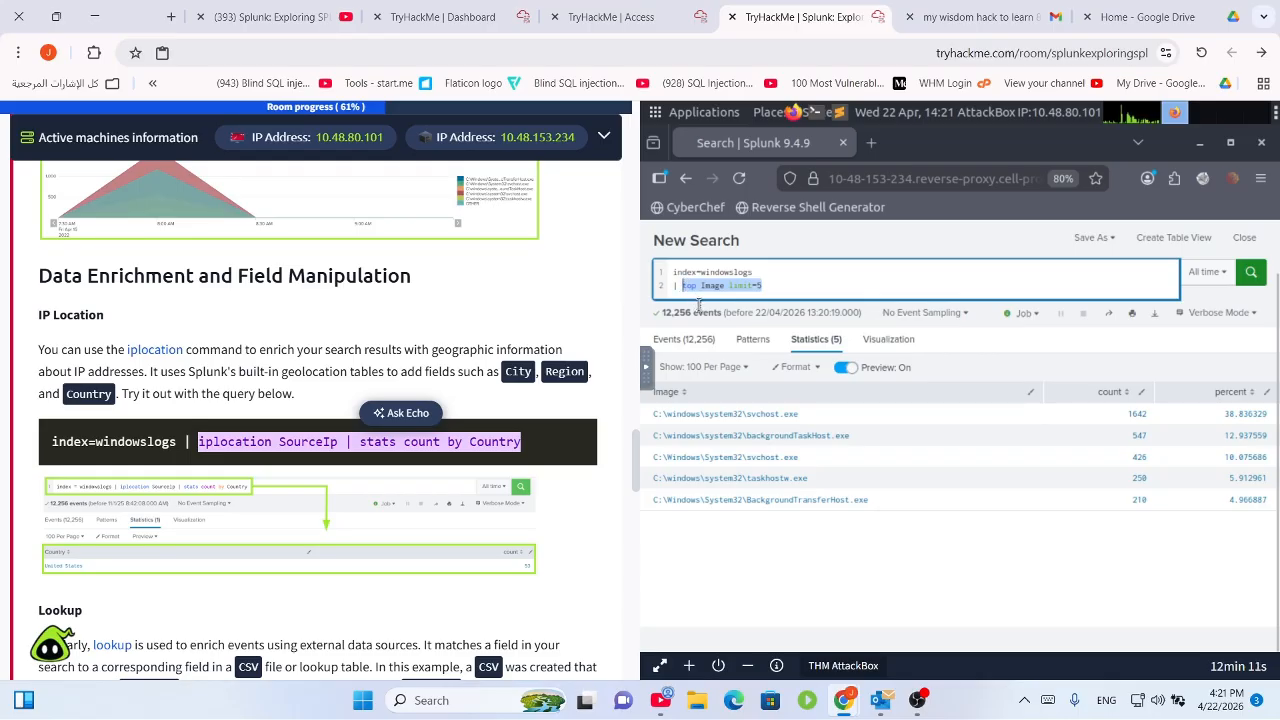
key(ctrl+v)
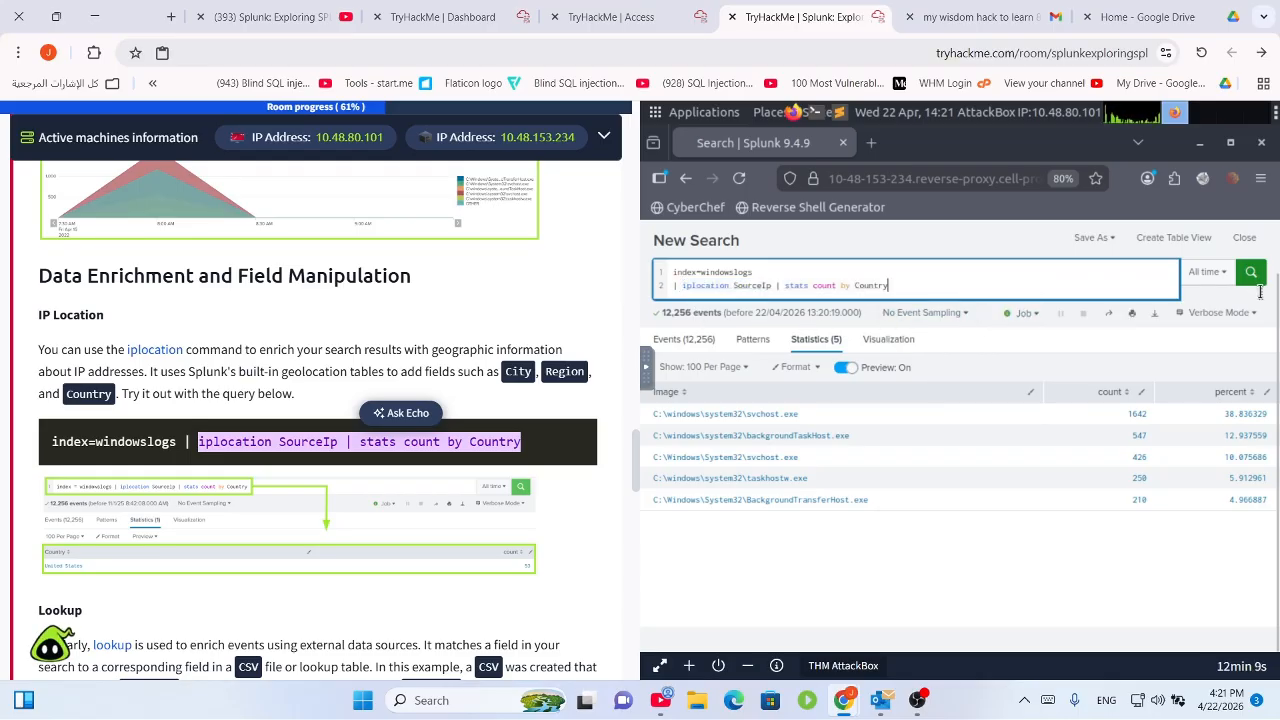
click(1249, 274)
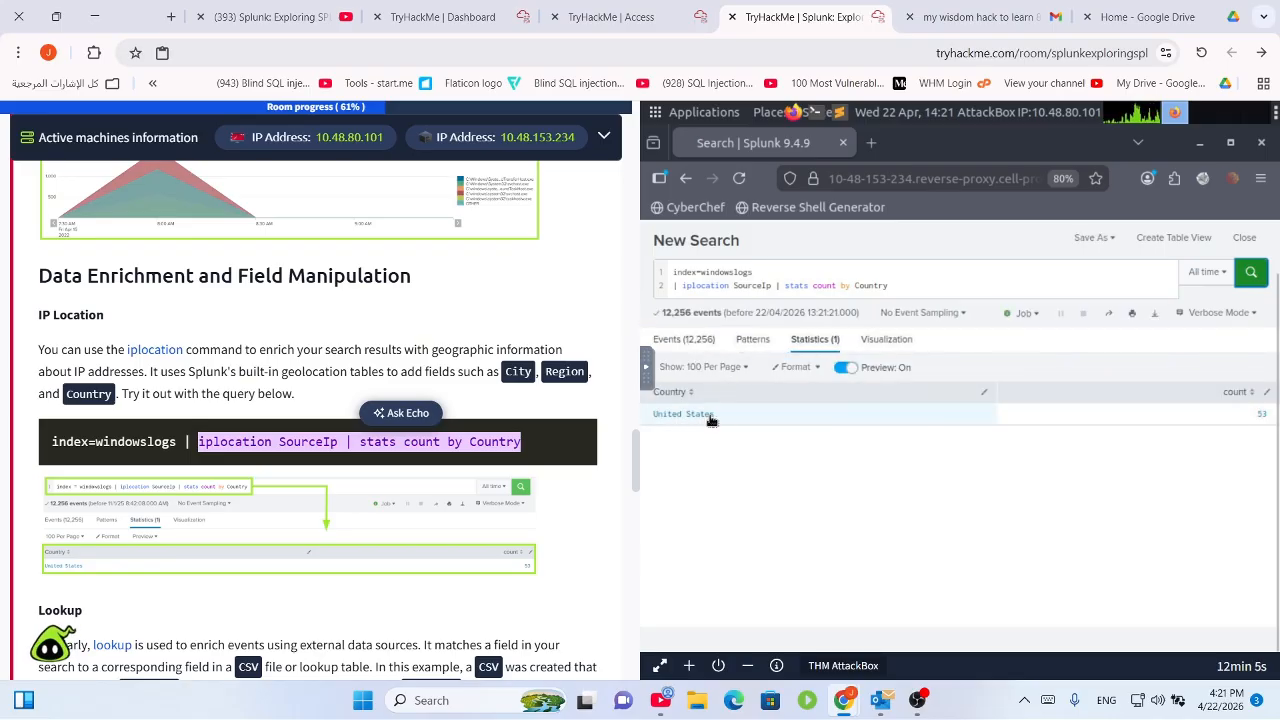
scroll(334, 543, down, 10)
Try a partial United States Region answer, then clear the answer field.
scroll(360, 572, down, 4)
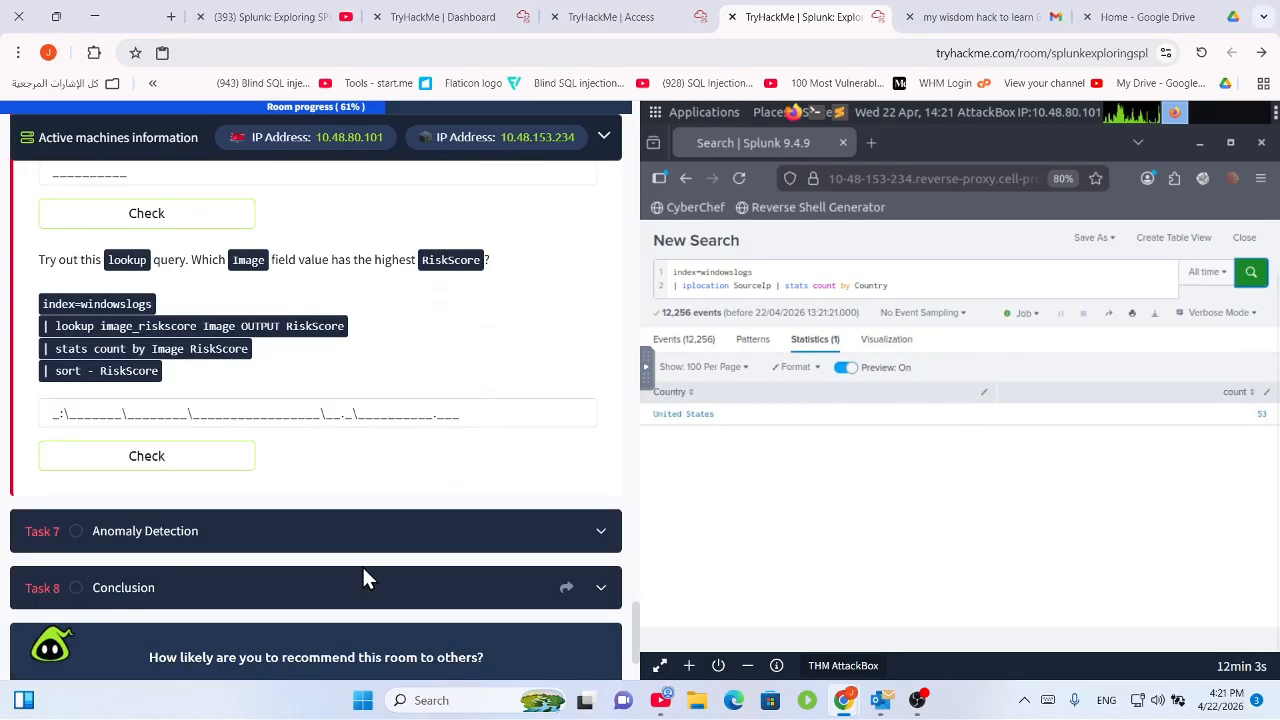
scroll(217, 400, up, 3)
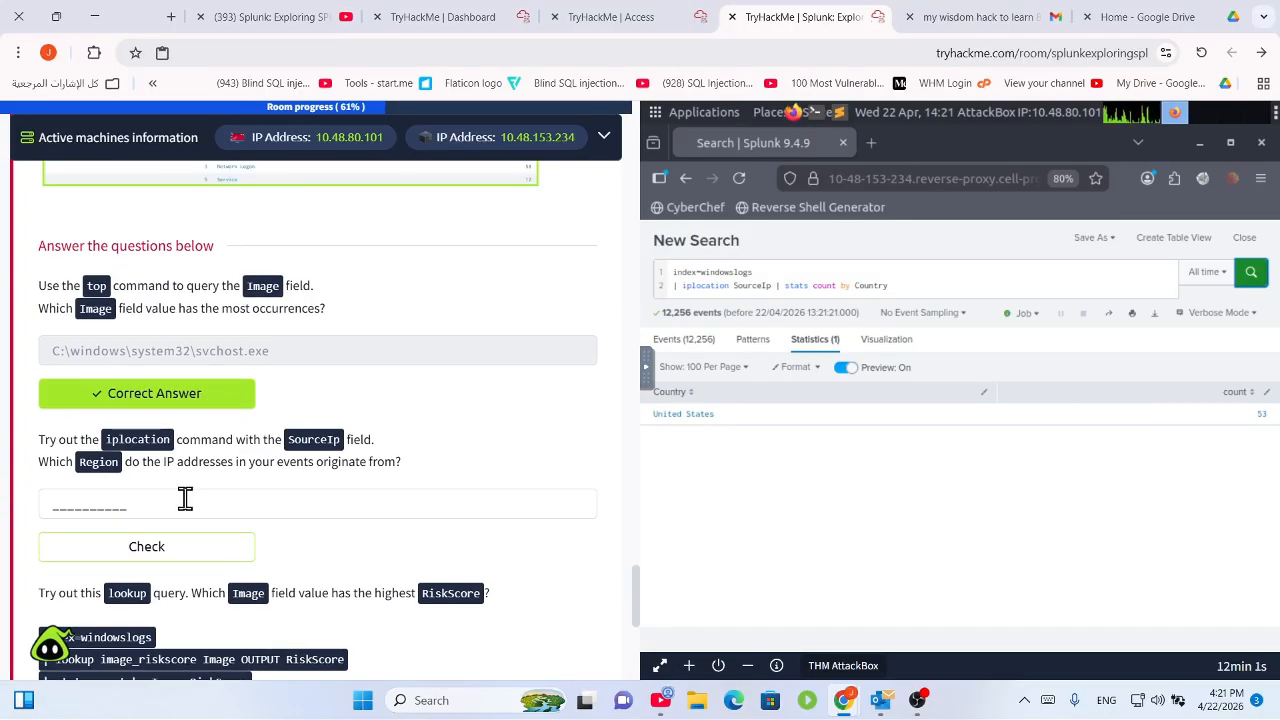
click(188, 500)
text(united)
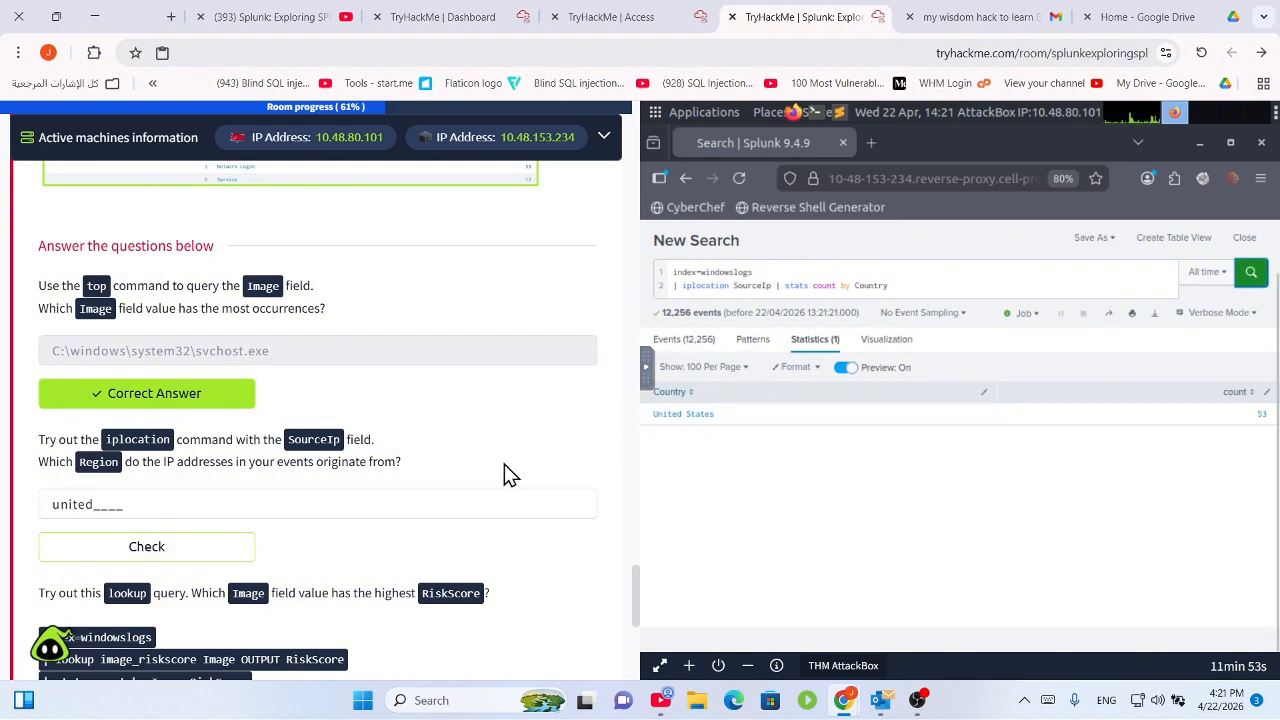
click(272, 509)
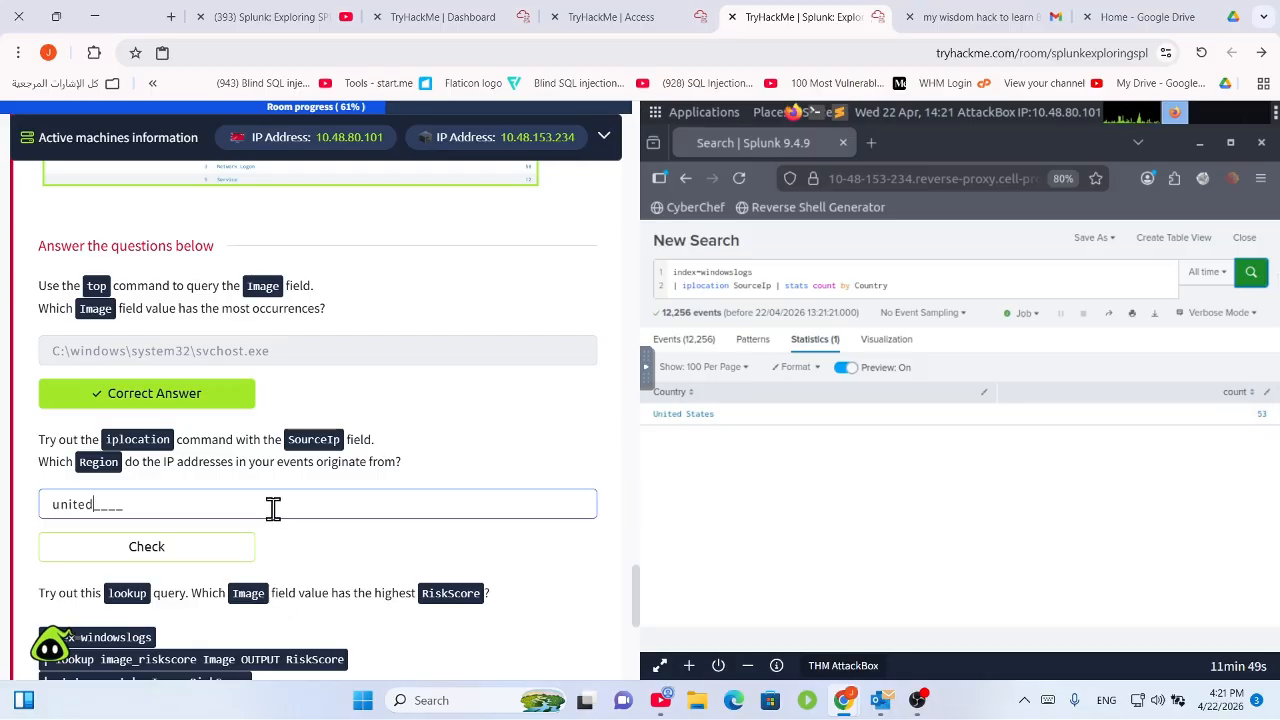
text(stat)
drag(239, 511, 8, 514)
key(BackSpace)
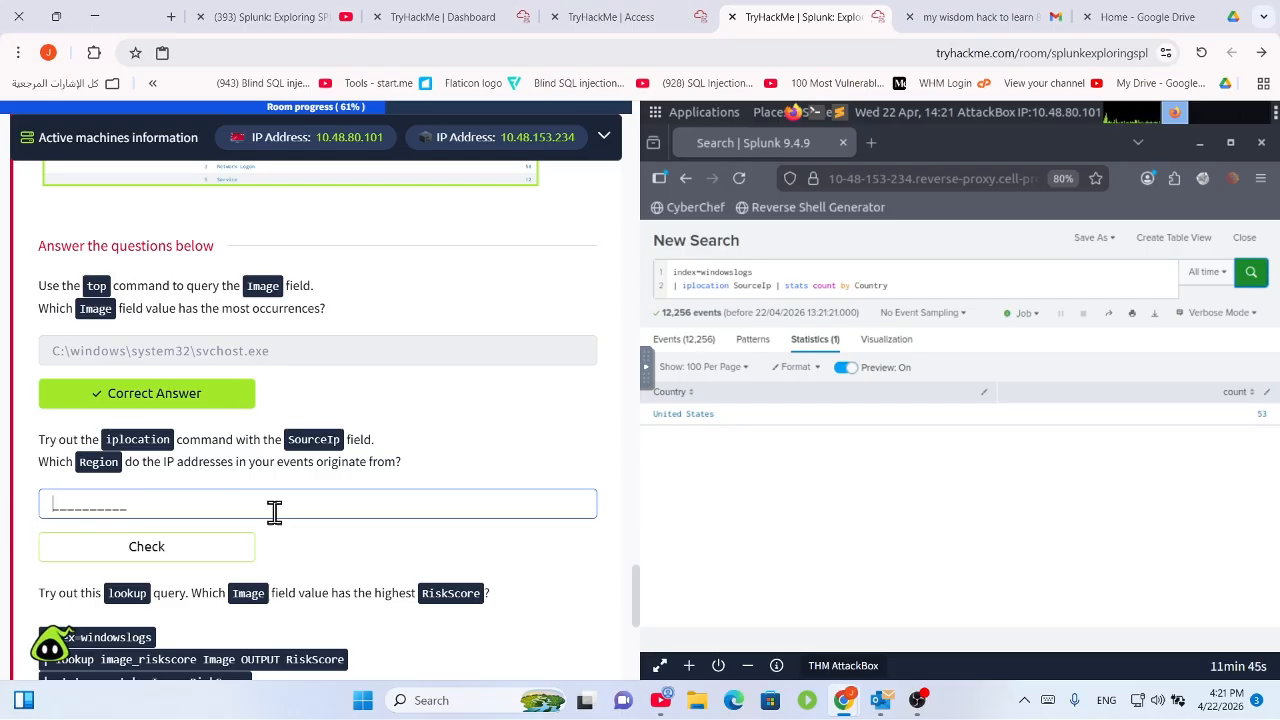
Select United States (53) in the results and enter 'UnitedStat' as the Region answer.
click(777, 456)
drag(723, 417, 654, 416)
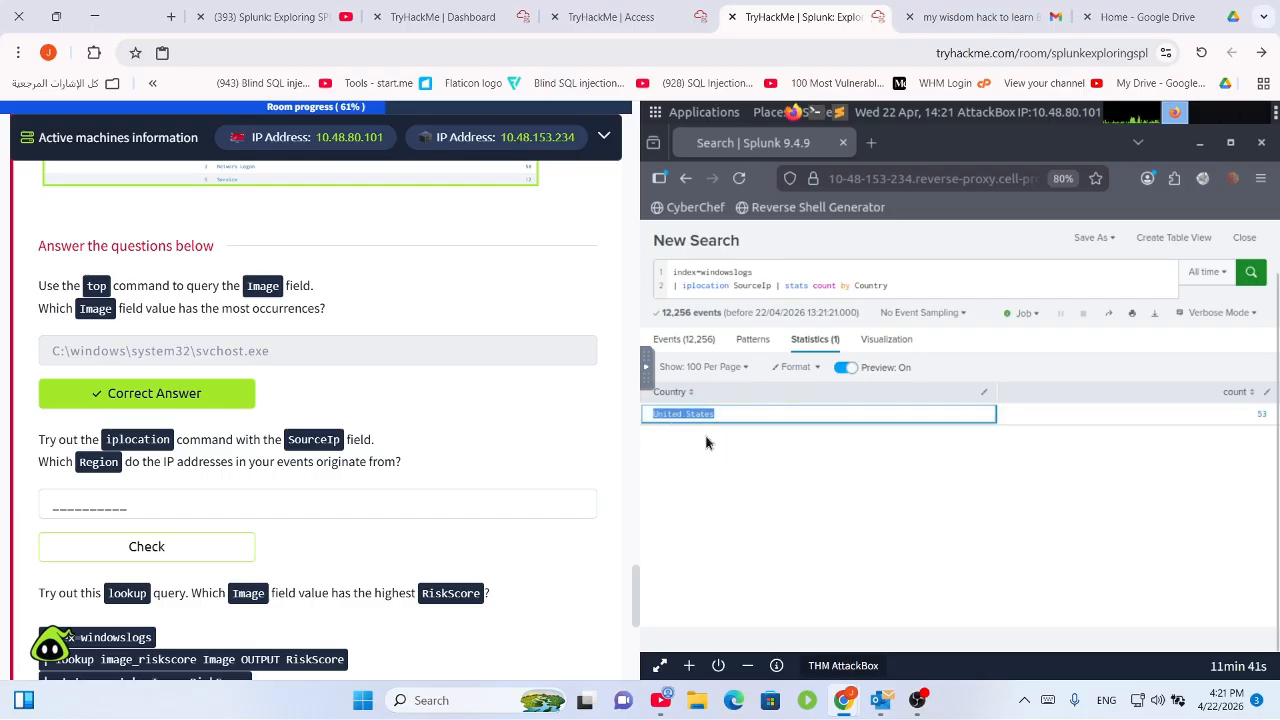
click(282, 497)
text(UnitedStat)
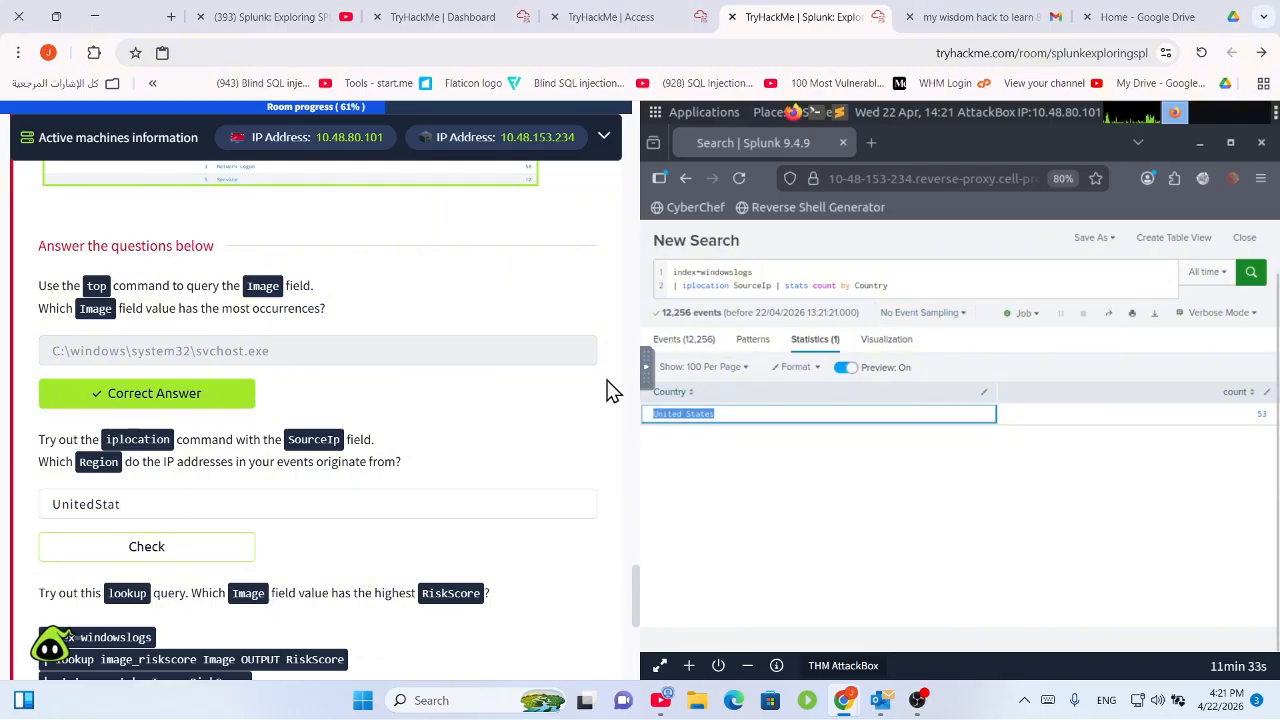
click(910, 291)
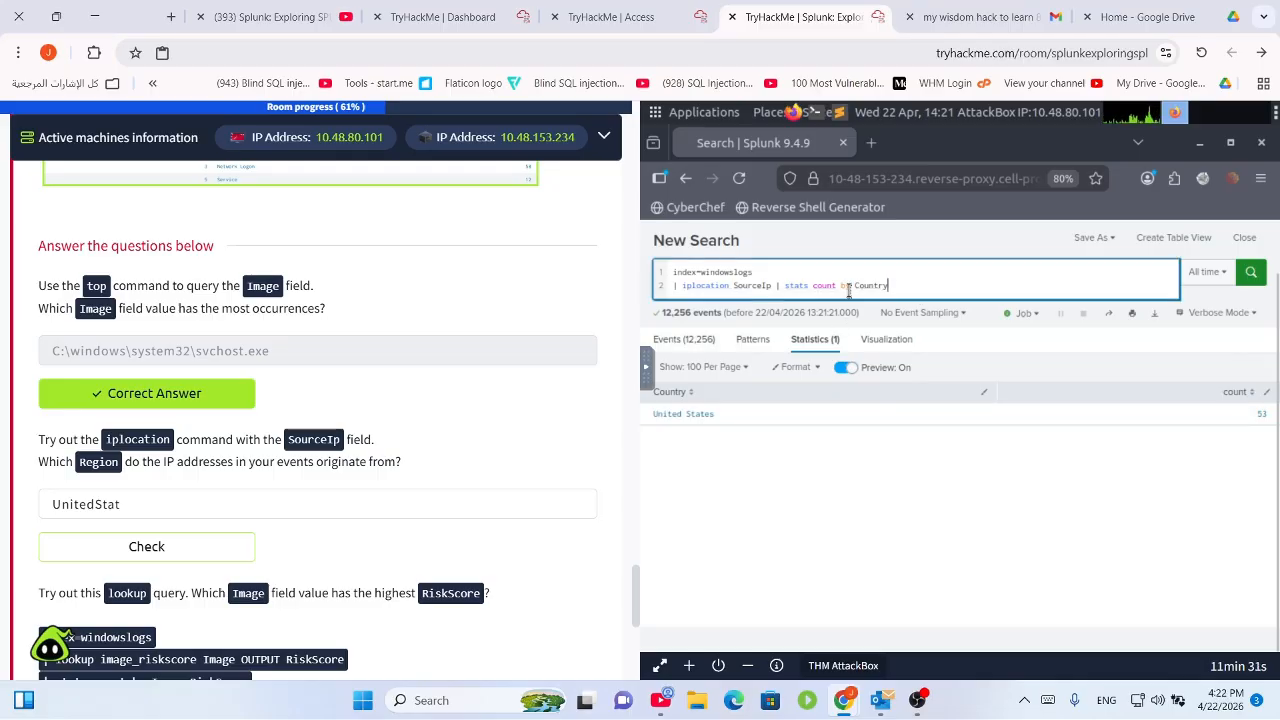
Change the query's Country grouping to Region and rerun it, revealing California with 53.
double_click(851, 287)
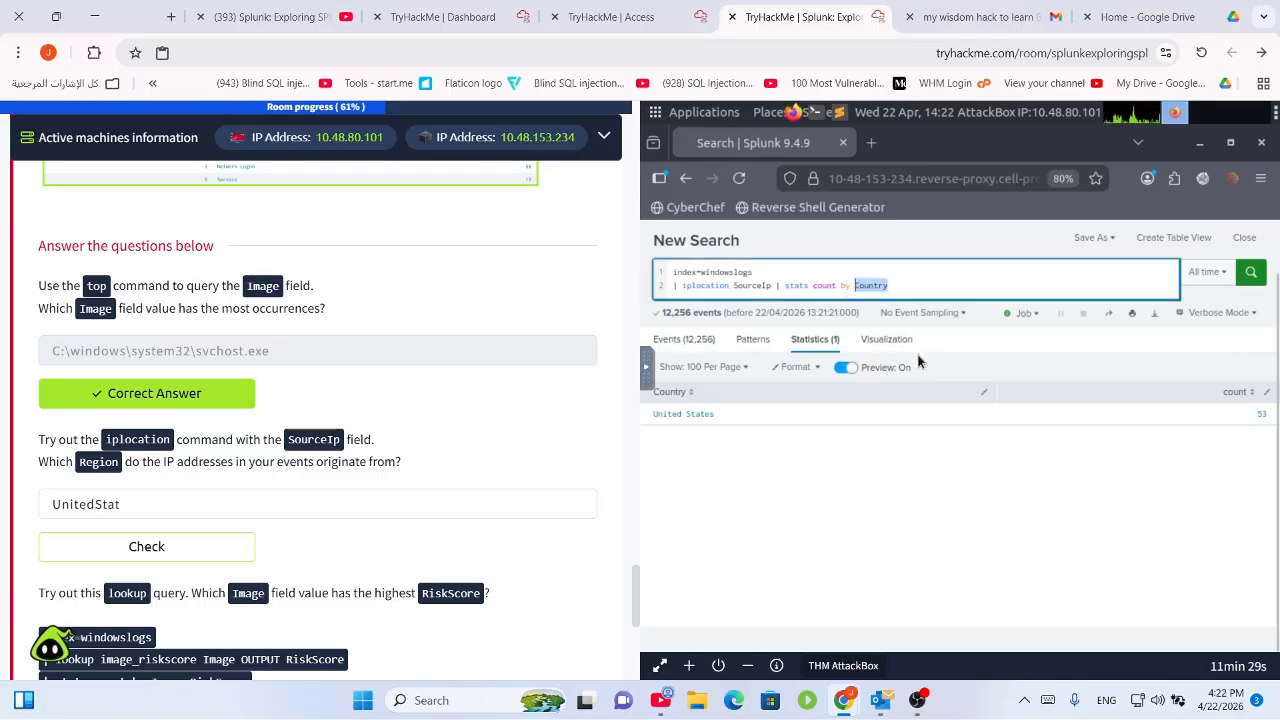
text(r)
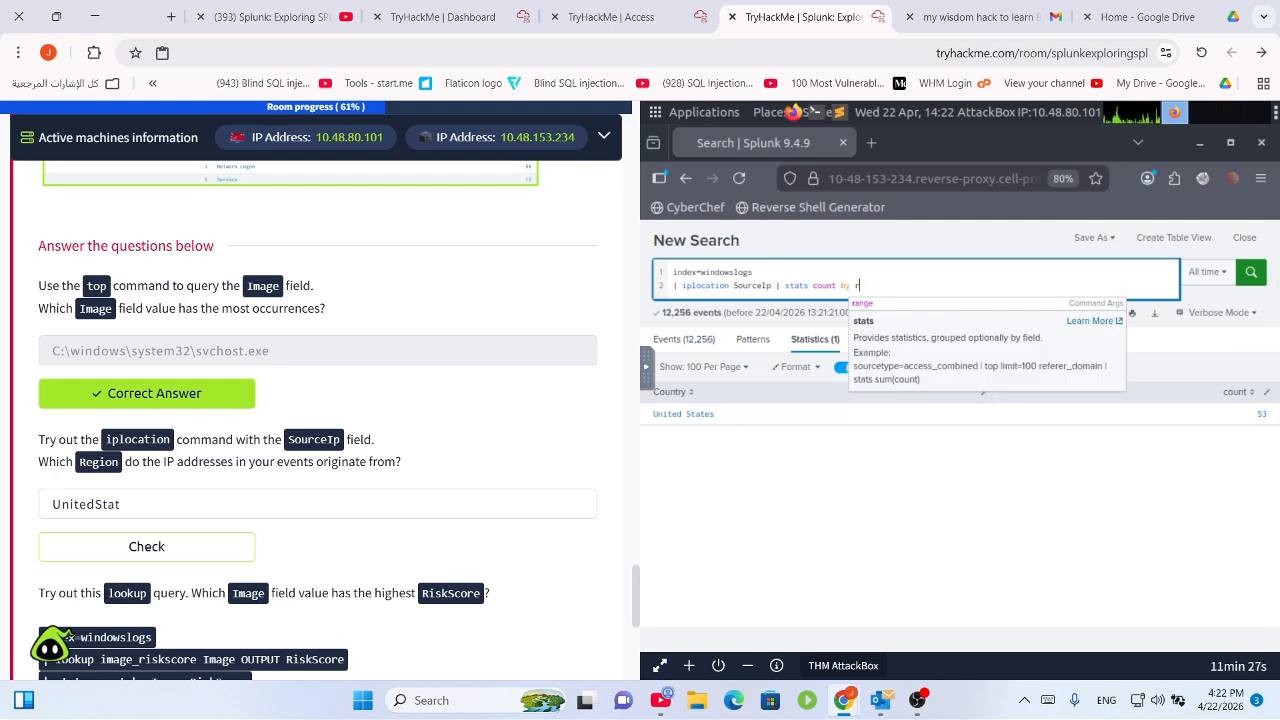
key(BackSpace)
text(Region)
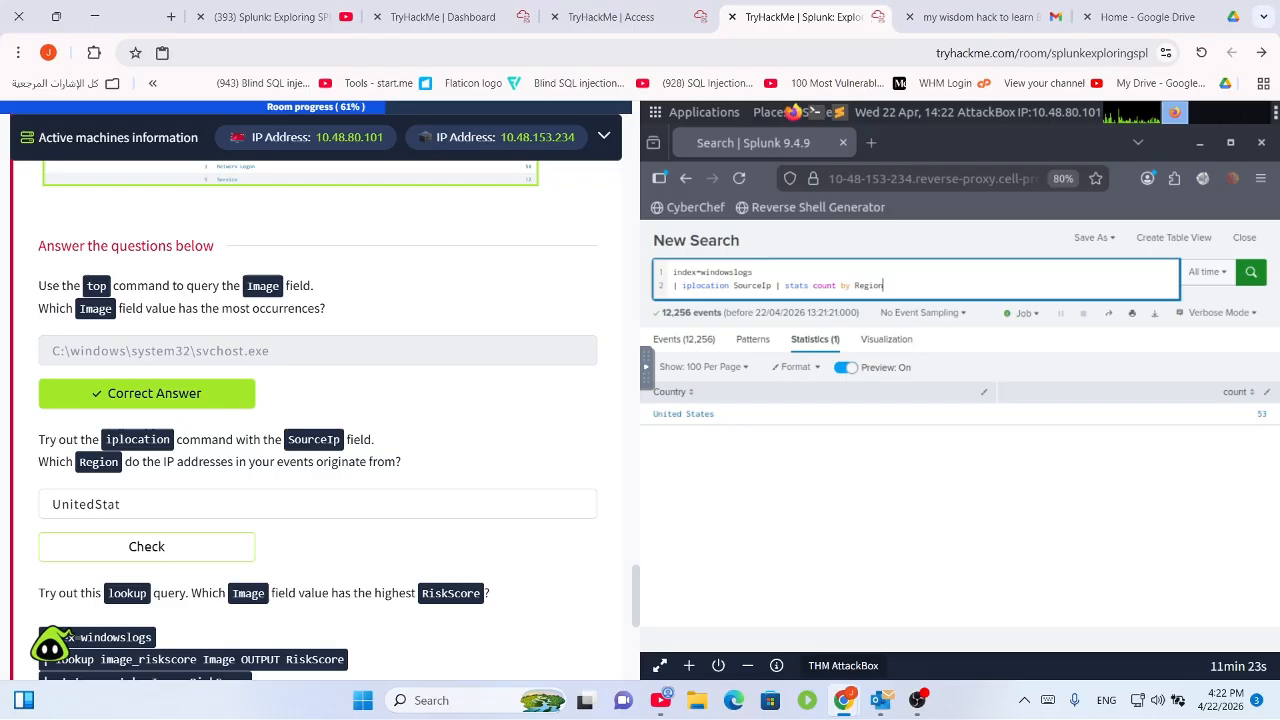
key(Return)
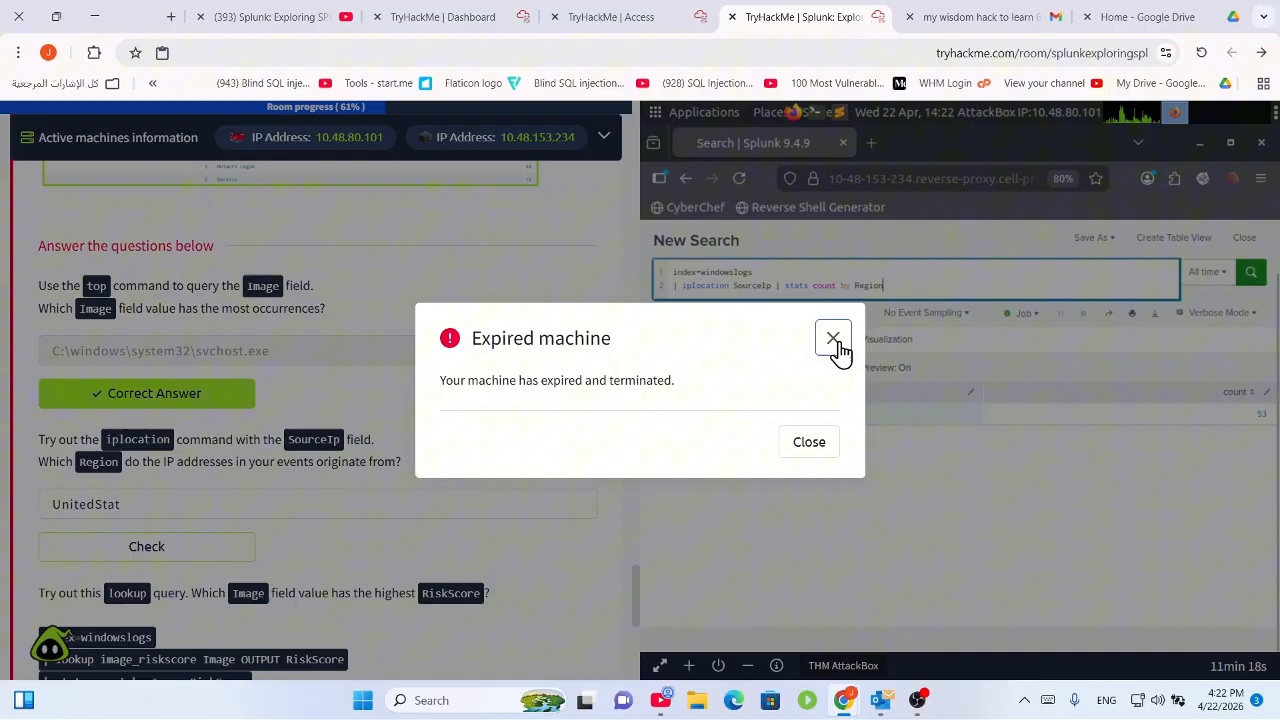
Submit California as the Region answer in place of the UnitedStat draft.
click(832, 338)
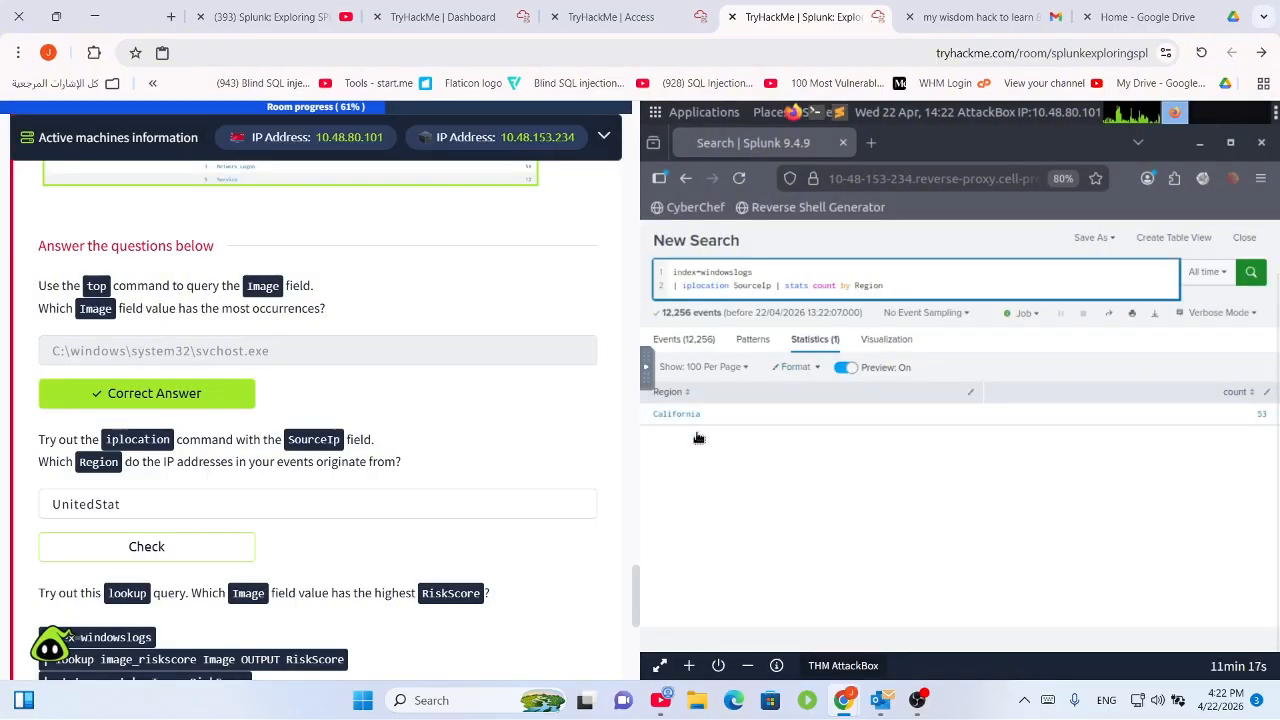
drag(702, 414, 661, 421)
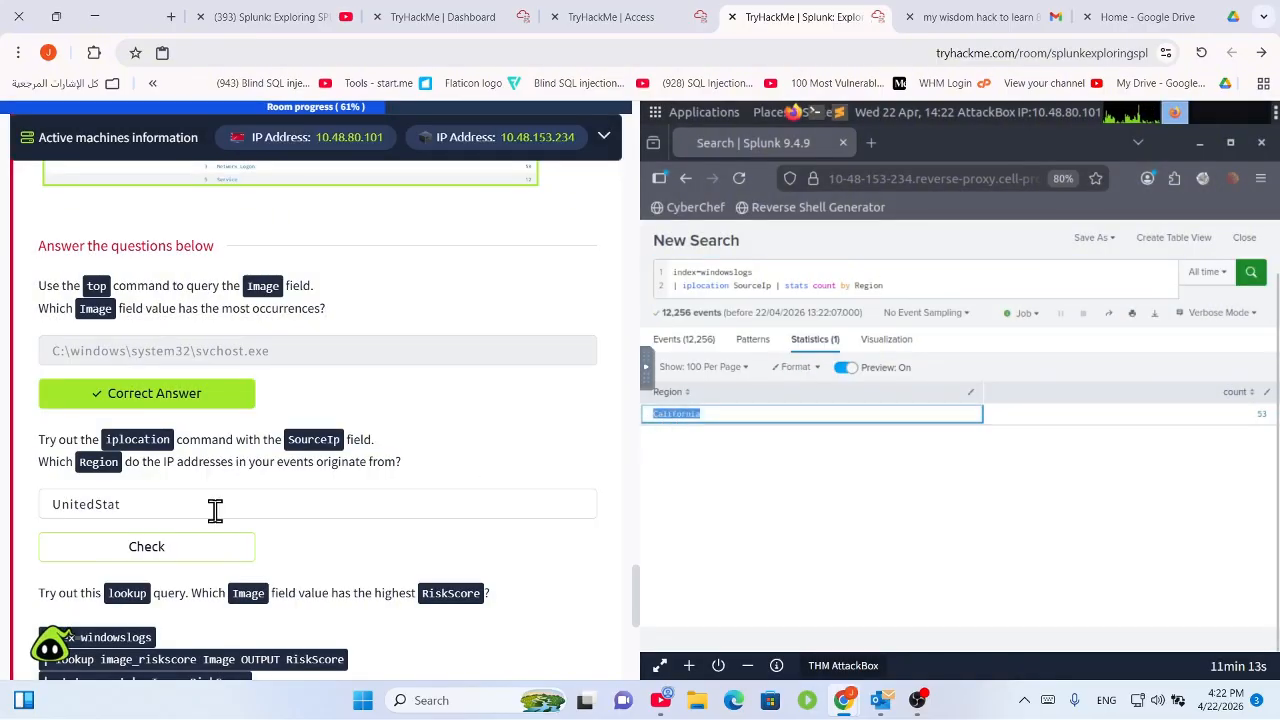
drag(215, 510, 9, 503)
key(ctrl+v)
click(143, 546)
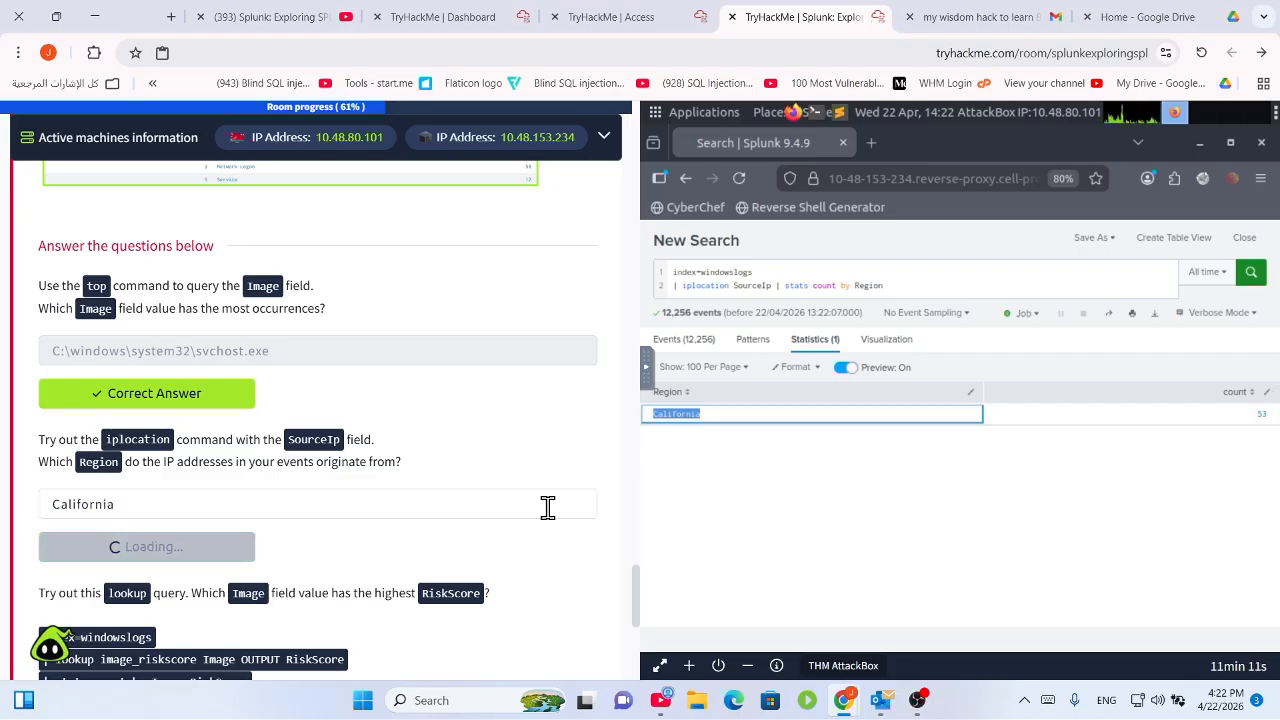
Replace the search with the task's image_riskscore lookup query and run it.
scroll(476, 505, down, 1)
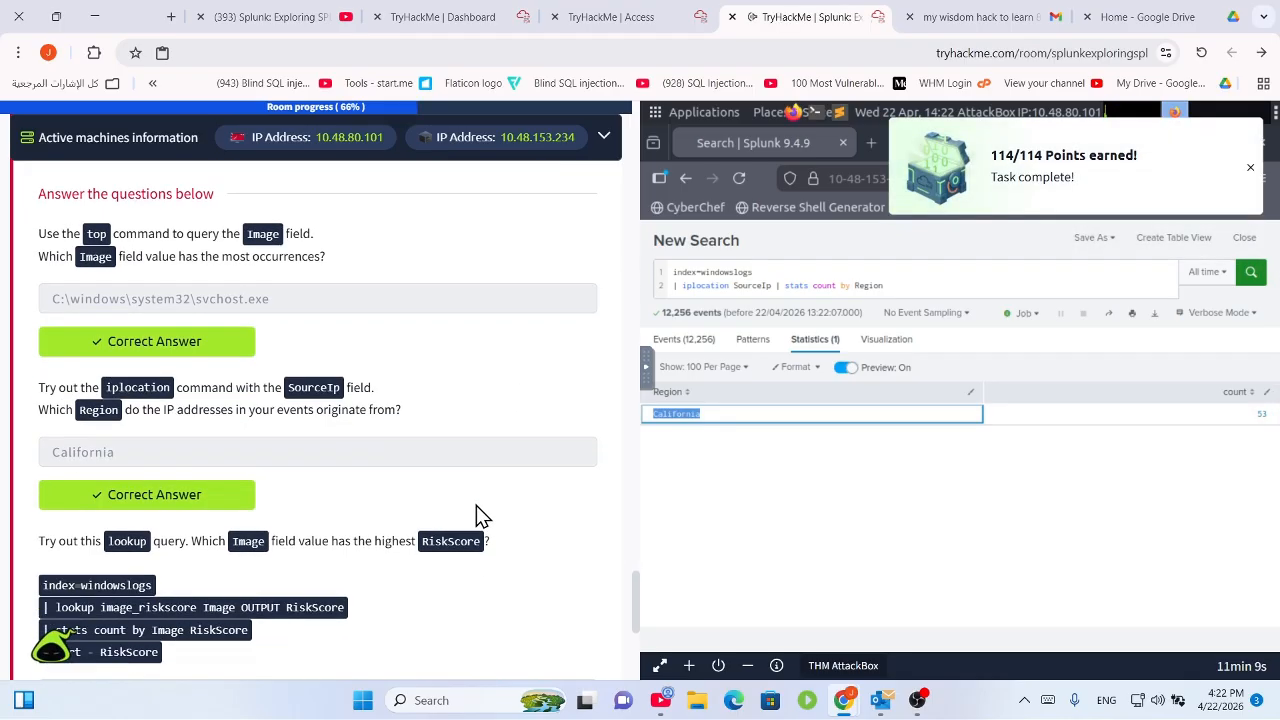
scroll(410, 490, down, 2)
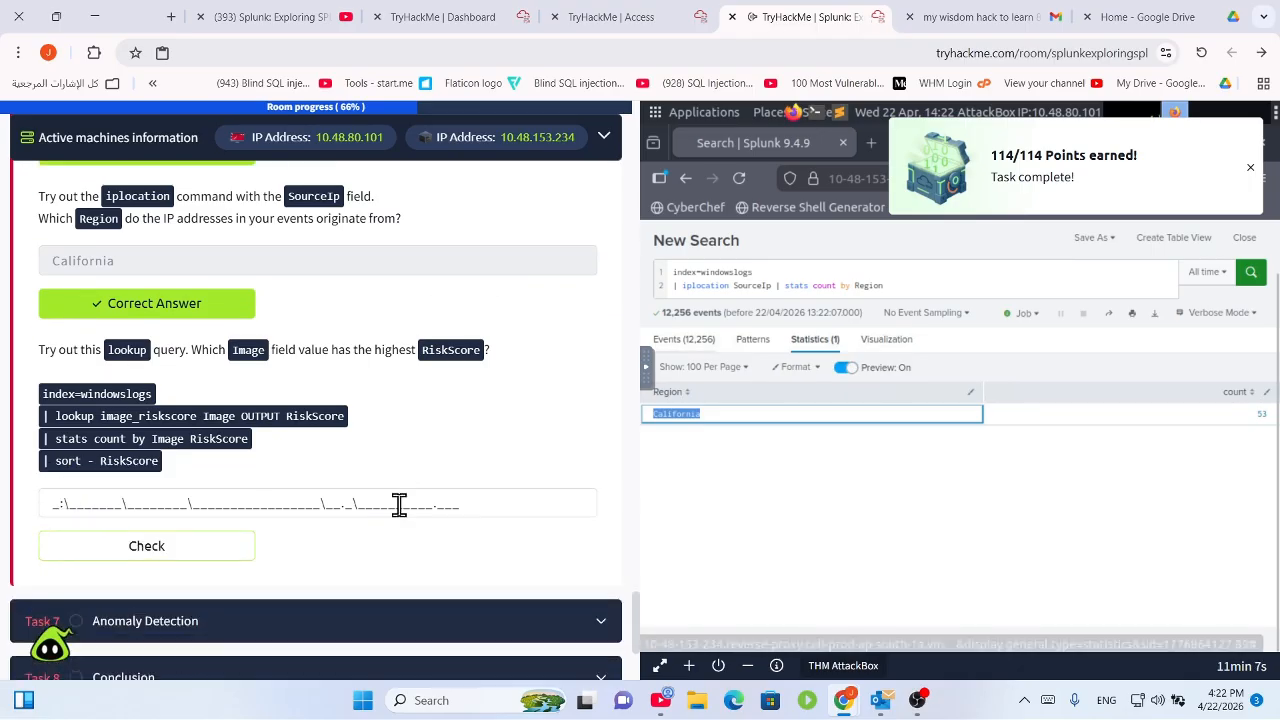
drag(43, 352, 238, 358)
scroll(292, 560, down, 1)
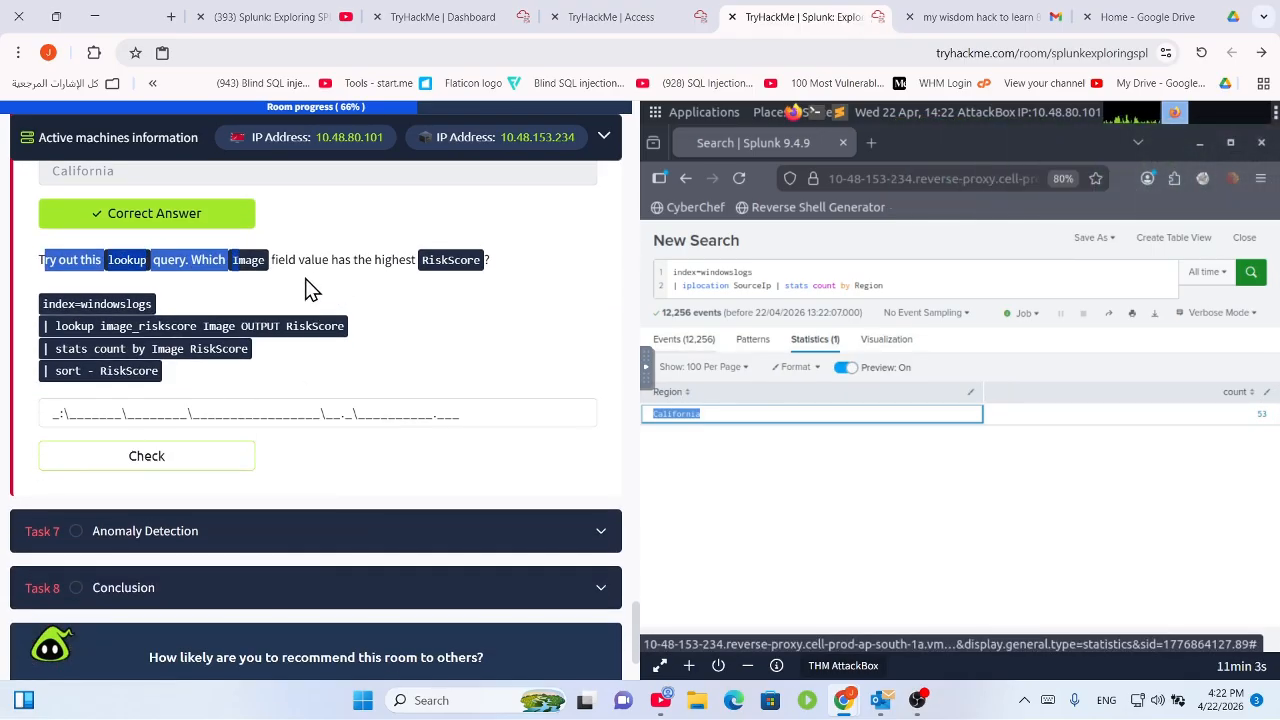
drag(331, 261, 474, 257)
click(474, 284)
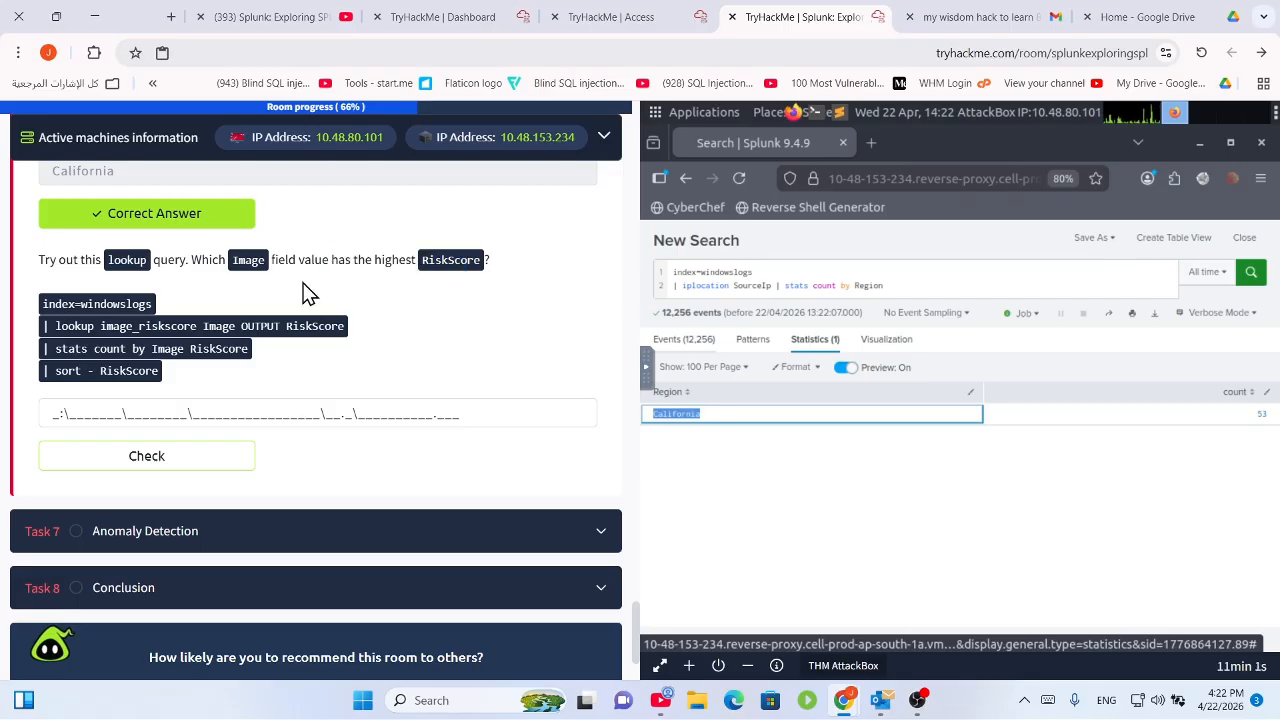
drag(163, 376, 31, 310)
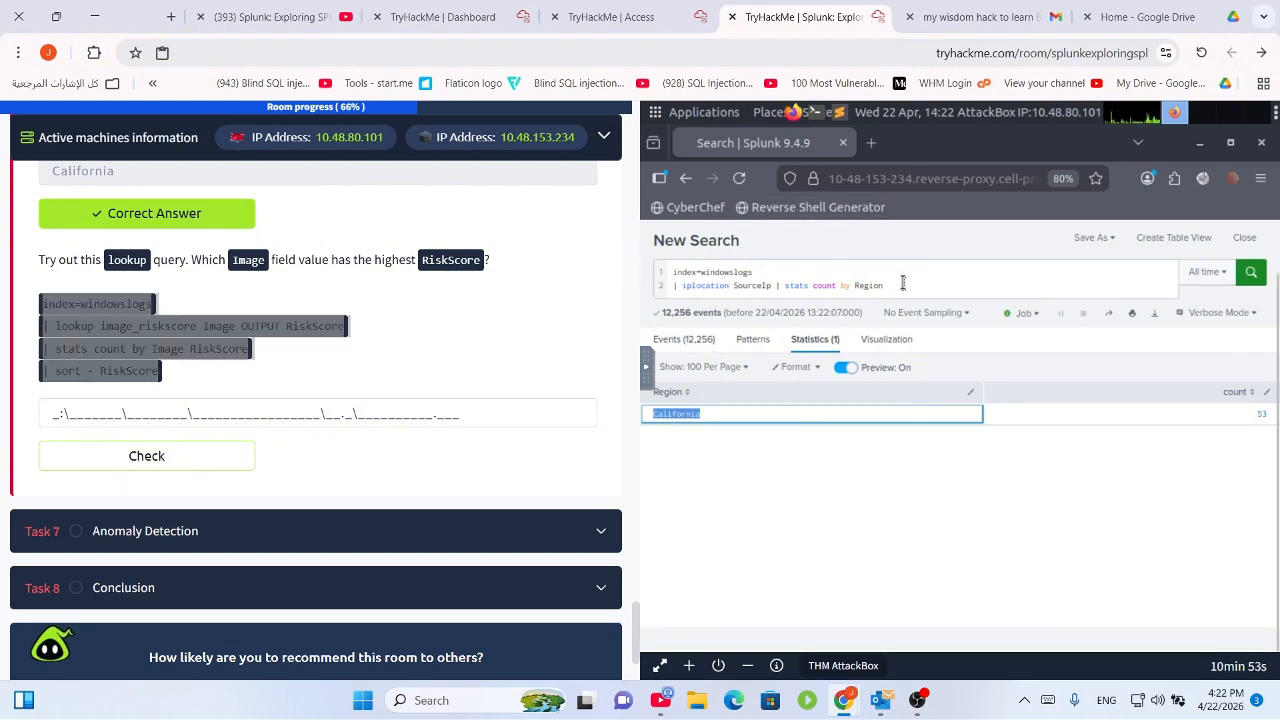
drag(903, 283, 656, 244)
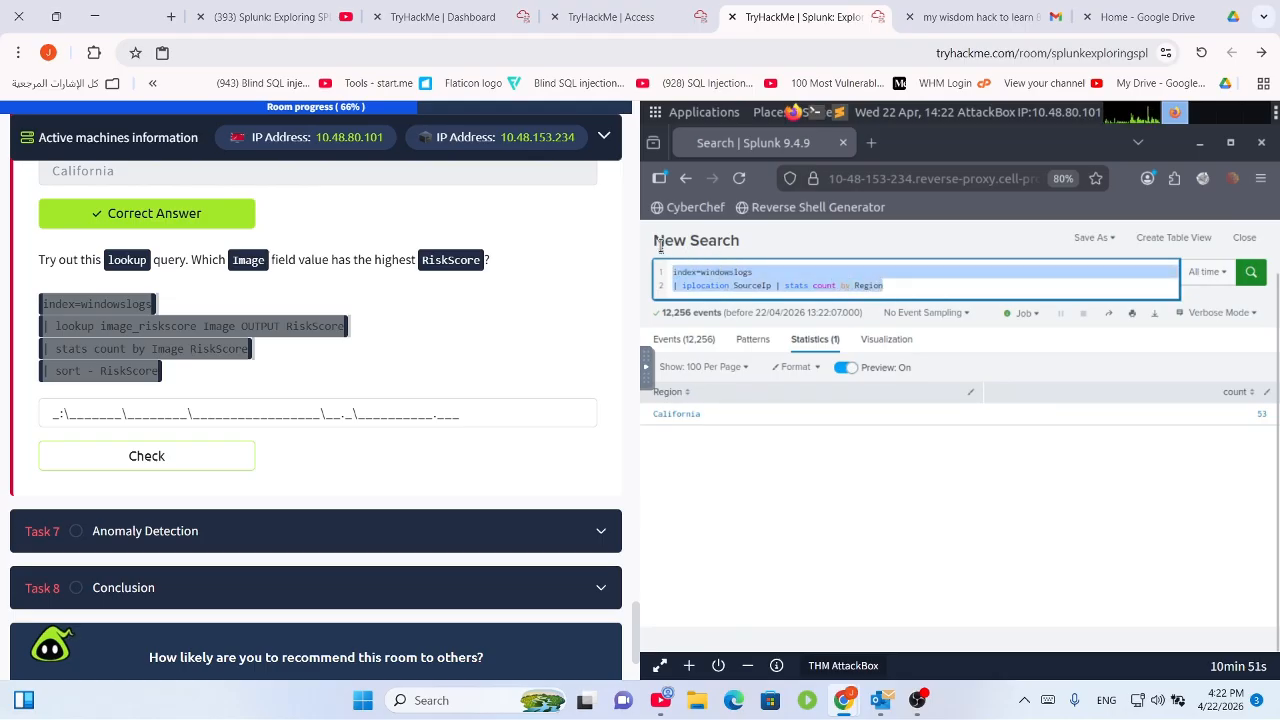
key(ctrl+v)
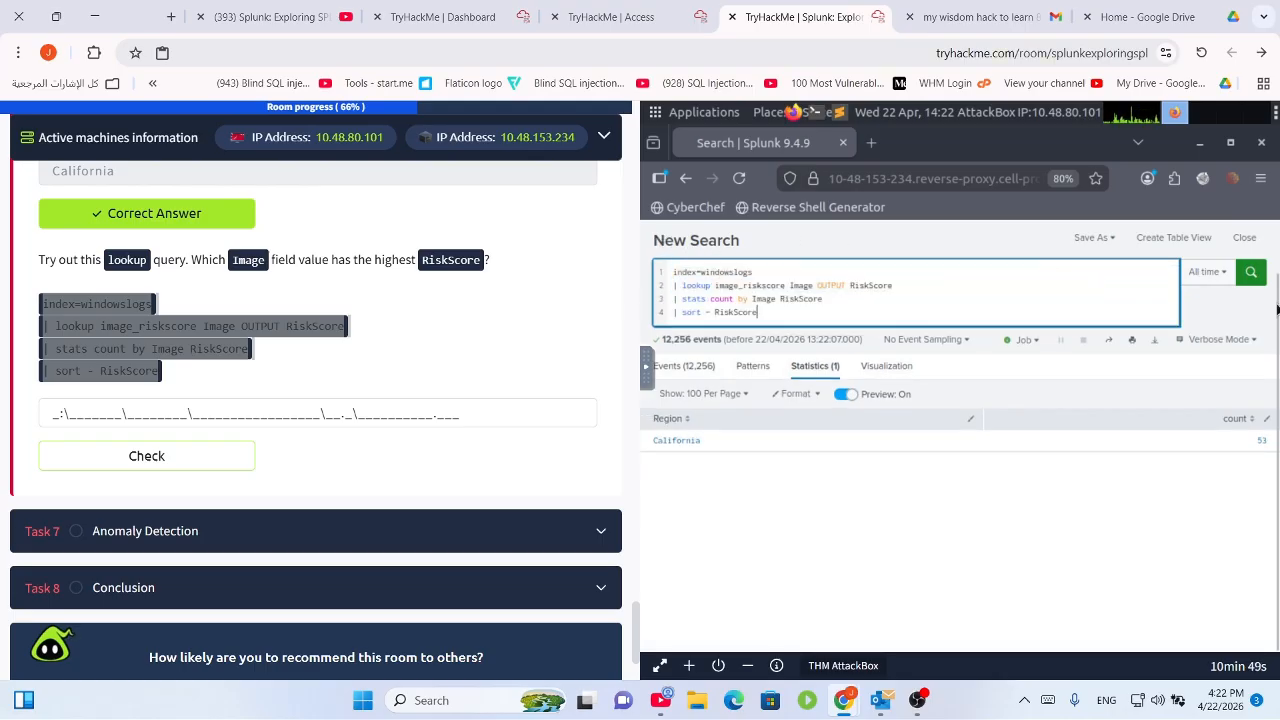
click(1260, 279)
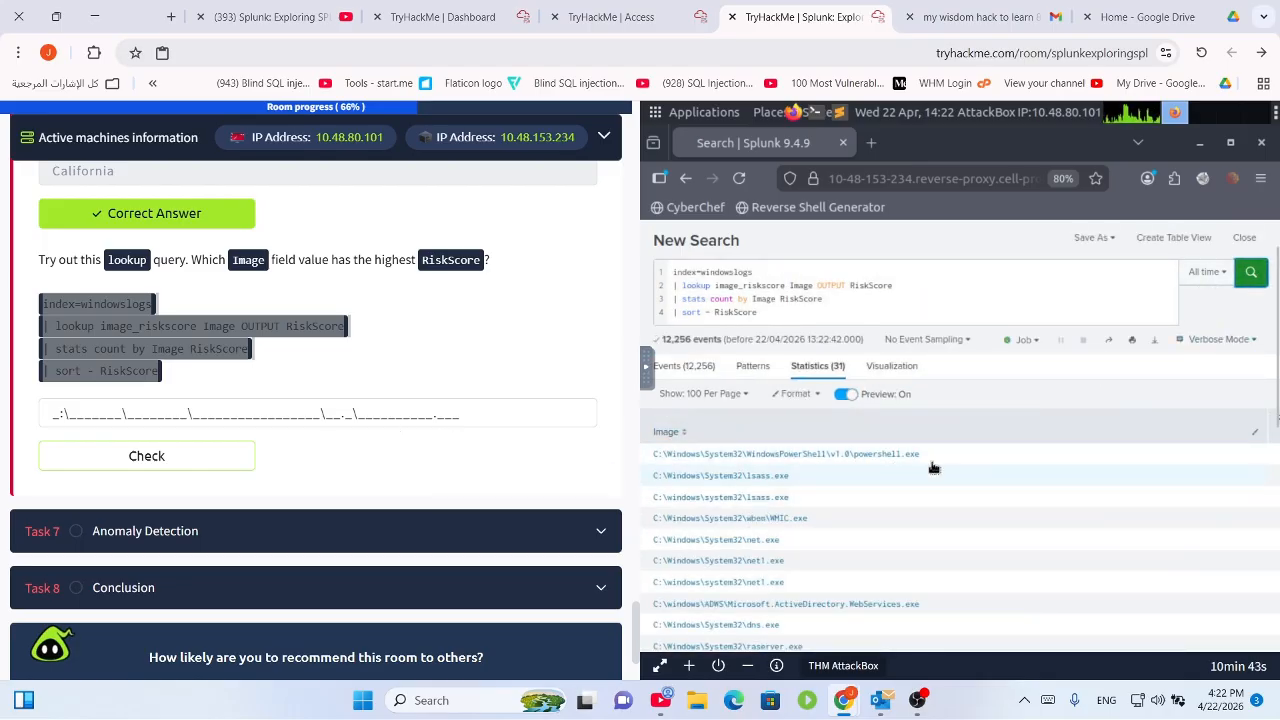
Submit the top-ranked powershell.exe path as the highest-RiskScore Image answer.
drag(954, 457, 648, 460)
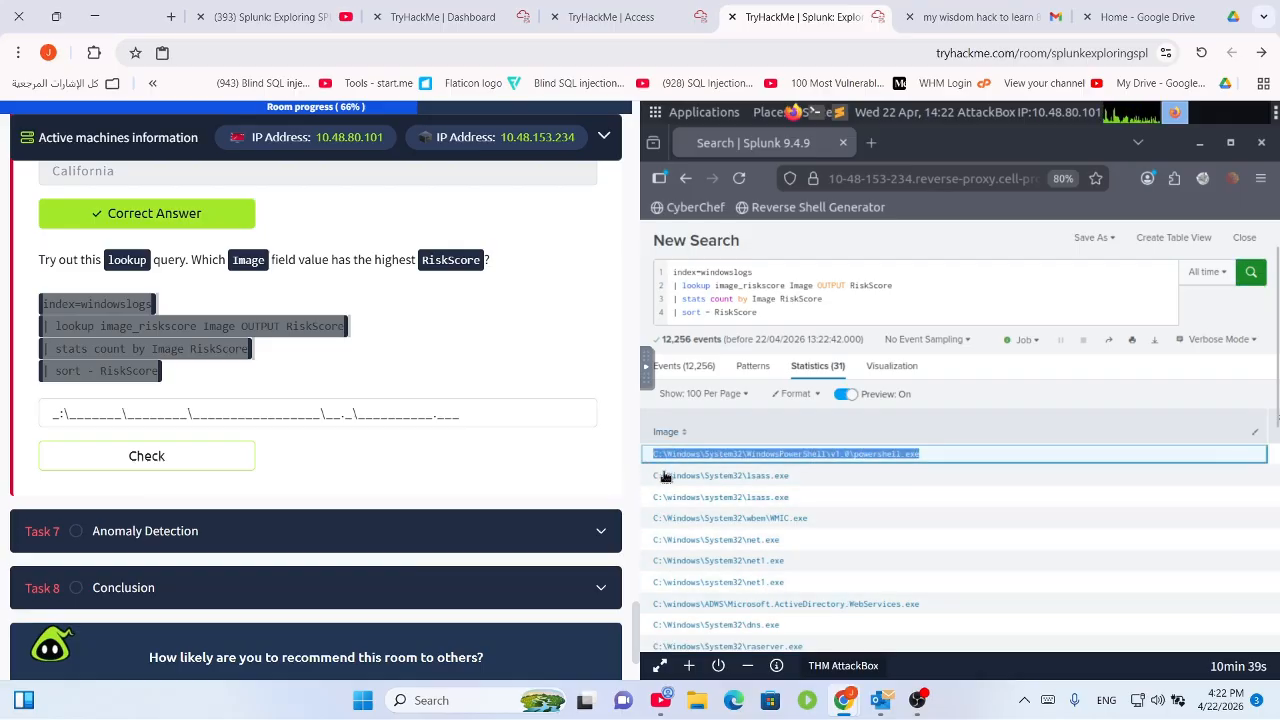
click(366, 412)
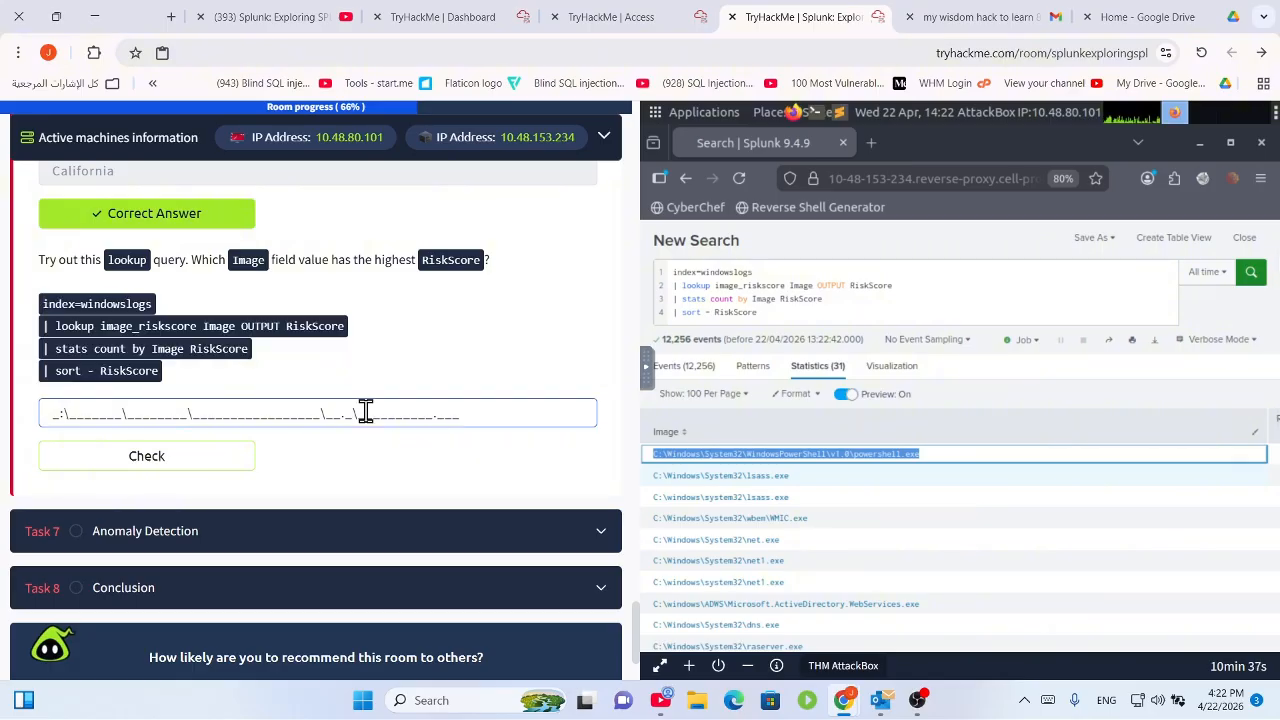
text(C:\Windows\System32\WindowsPowerShell\v1.0\powershell.exe)
click(221, 465)
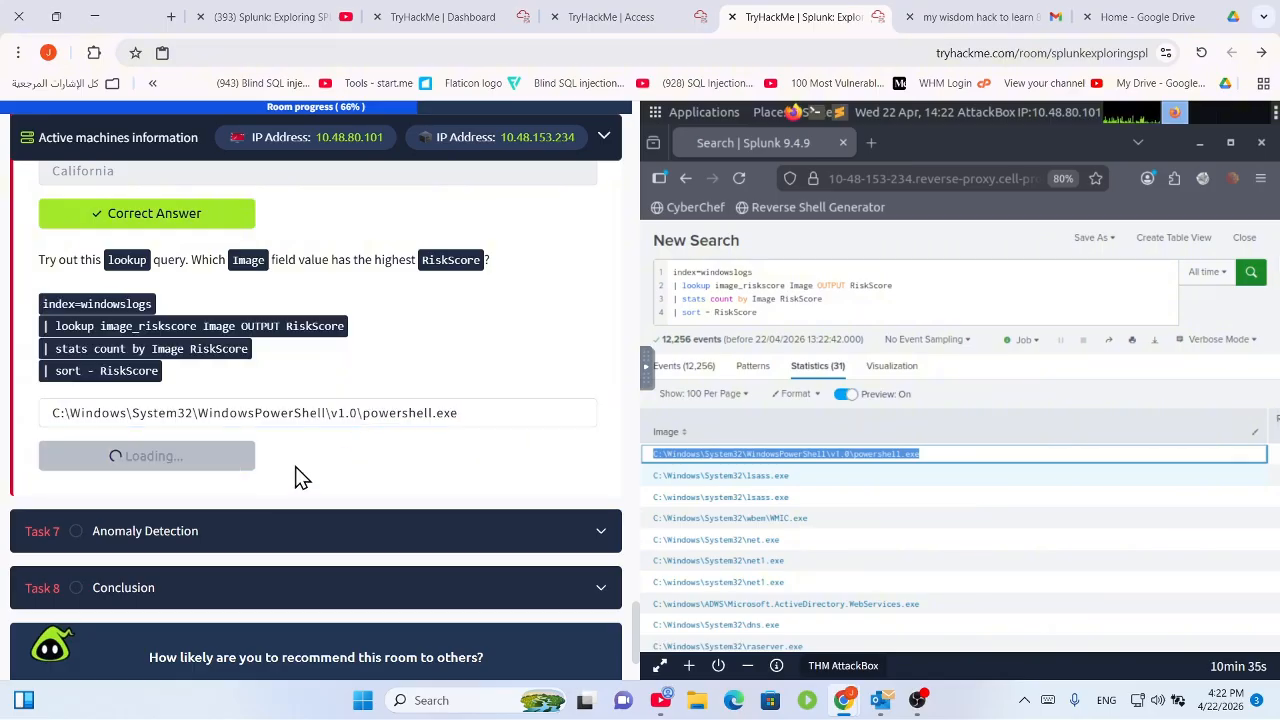
Expand Task 5 Structuring Results and read the question about reverse.
scroll(397, 422, up, 5)
scroll(397, 422, up, 15)
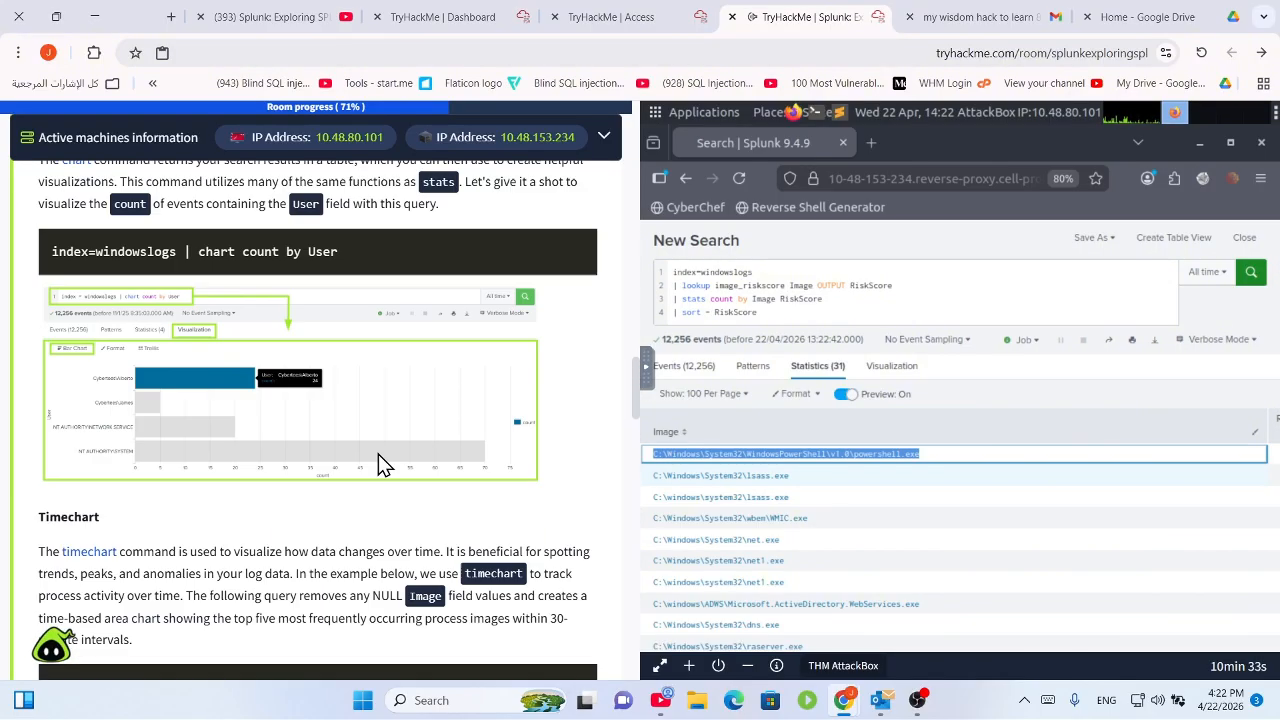
scroll(371, 494, up, 5)
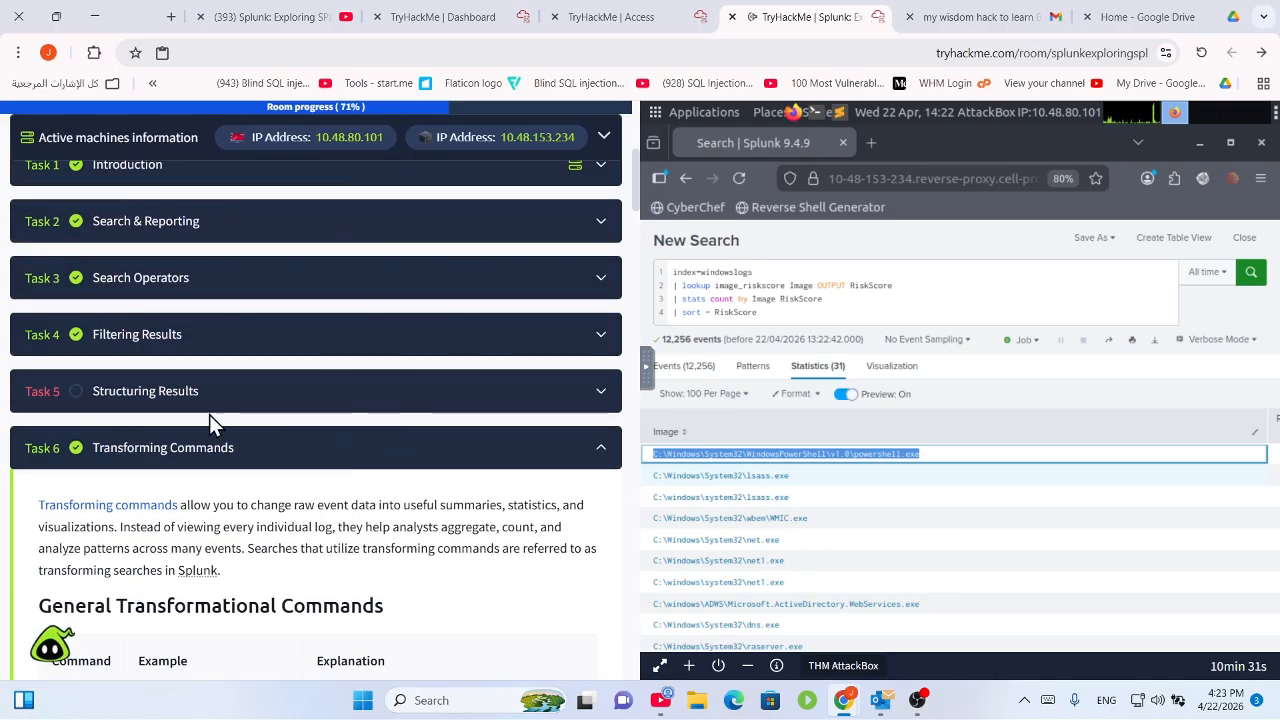
click(212, 412)
scroll(331, 462, down, 5)
scroll(338, 470, up, 3)
scroll(360, 470, down, 20)
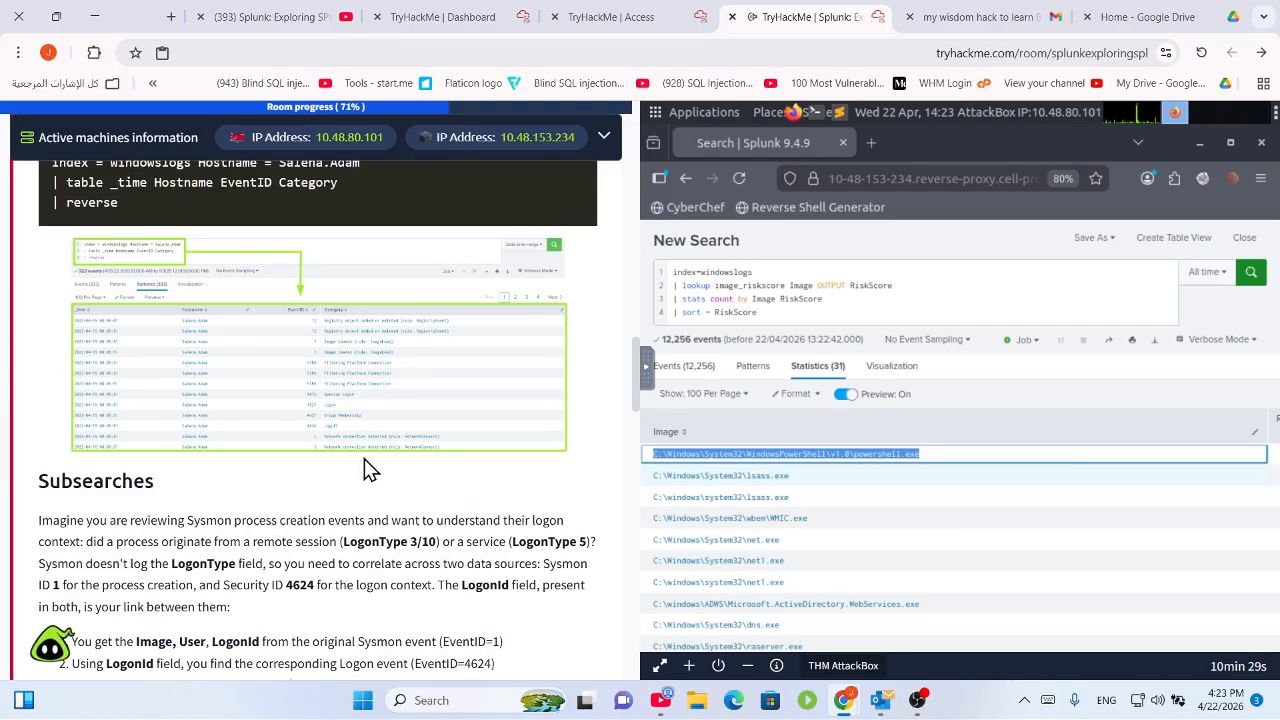
scroll(369, 488, up, 4)
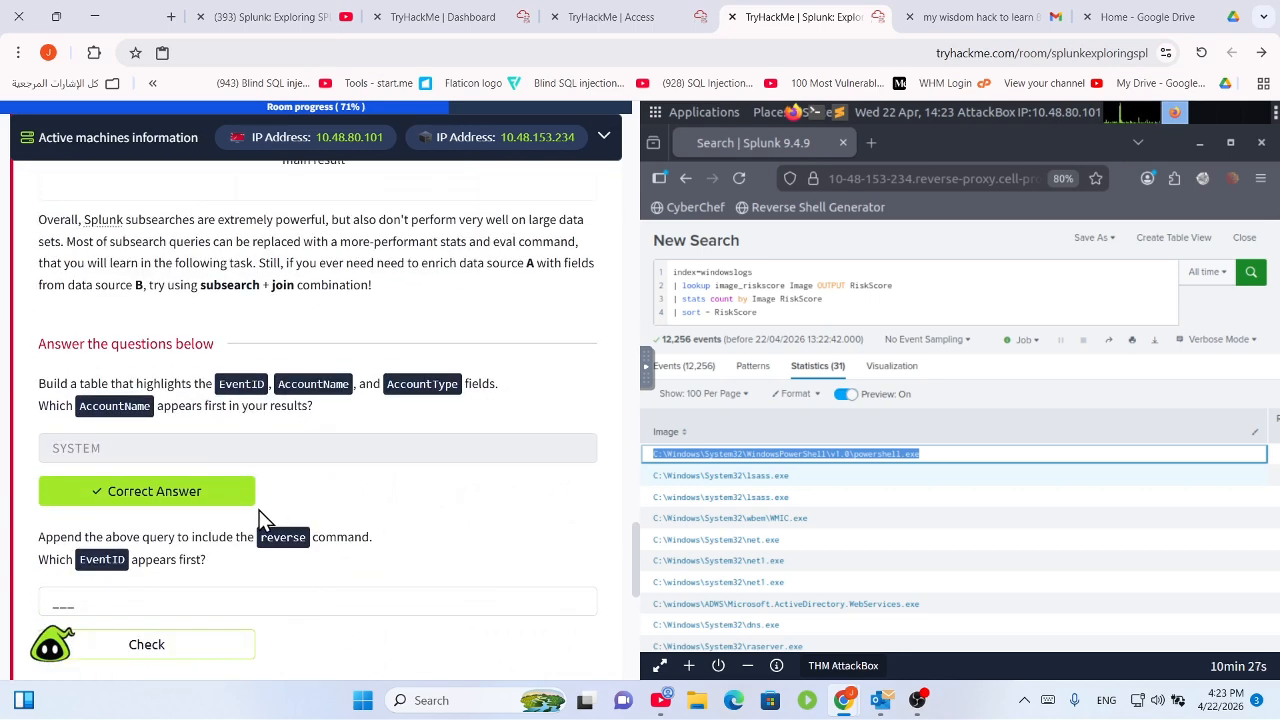
scroll(259, 510, down, 2)
drag(135, 370, 220, 414)
click(240, 393)
click(212, 416)
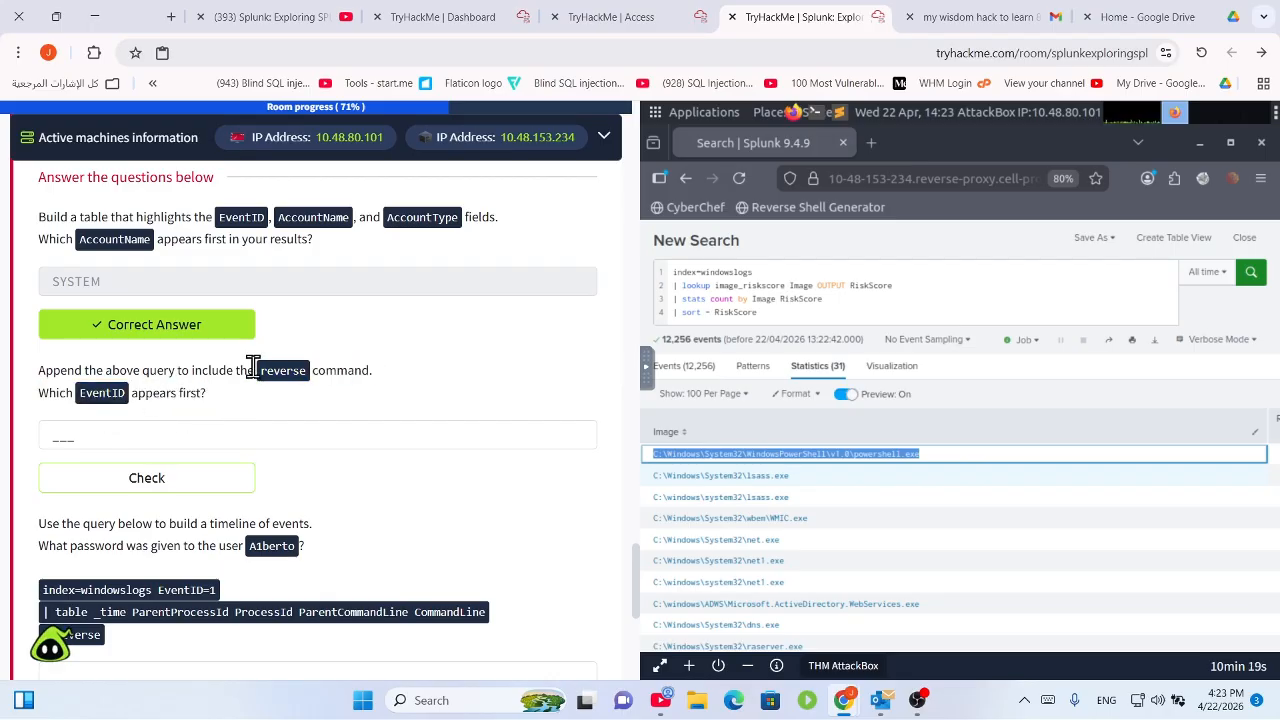
Replace the lookup, stats and sort lines of the query with a '| table' line.
drag(788, 312, 683, 284)
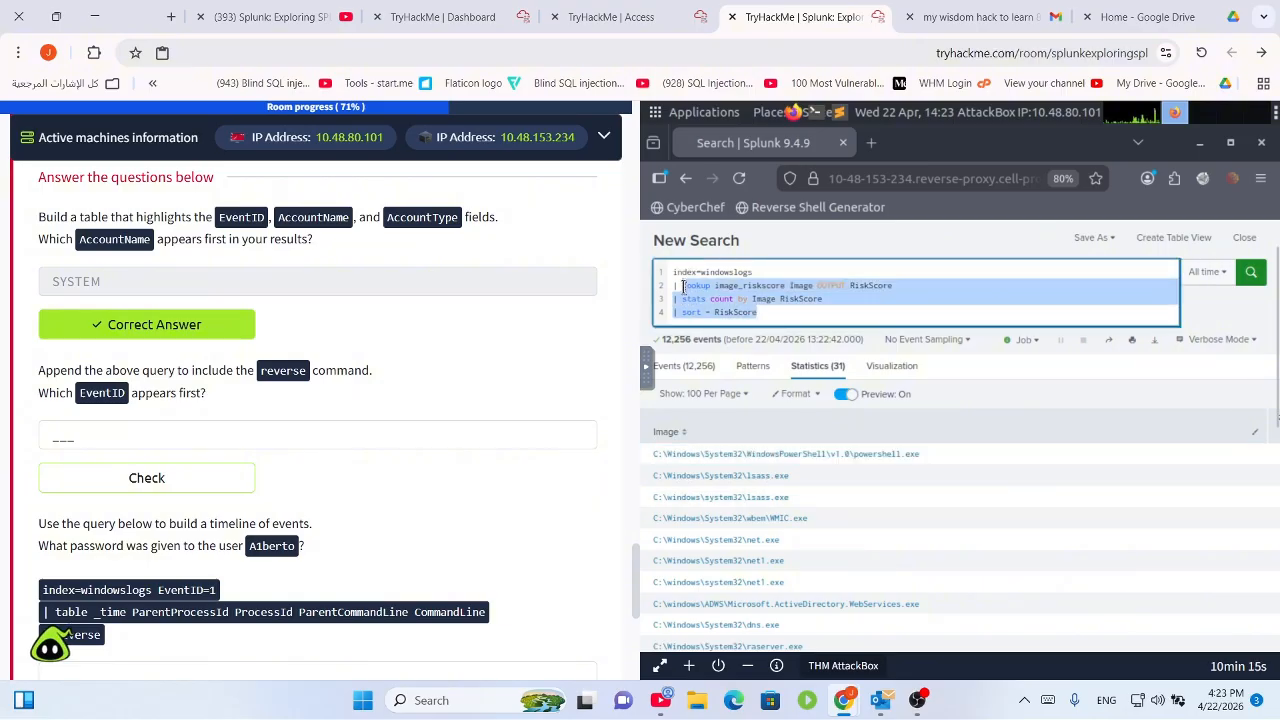
text(l)
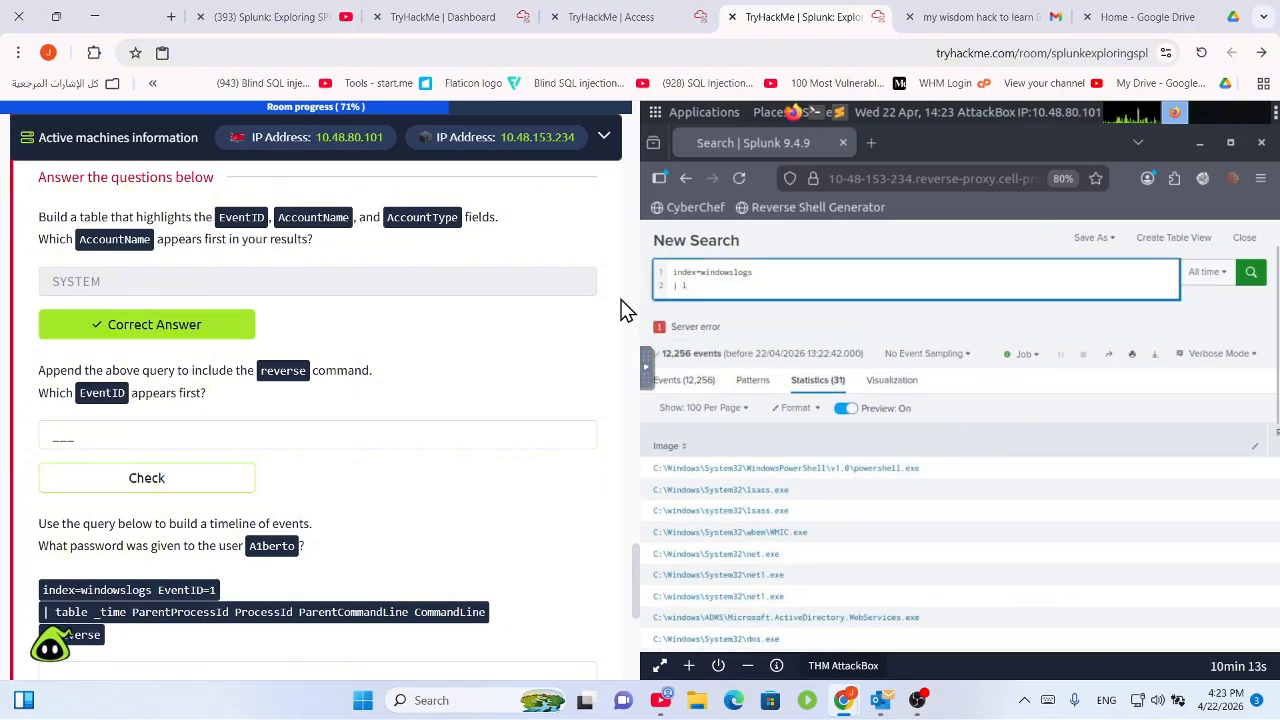
key(BackSpace)
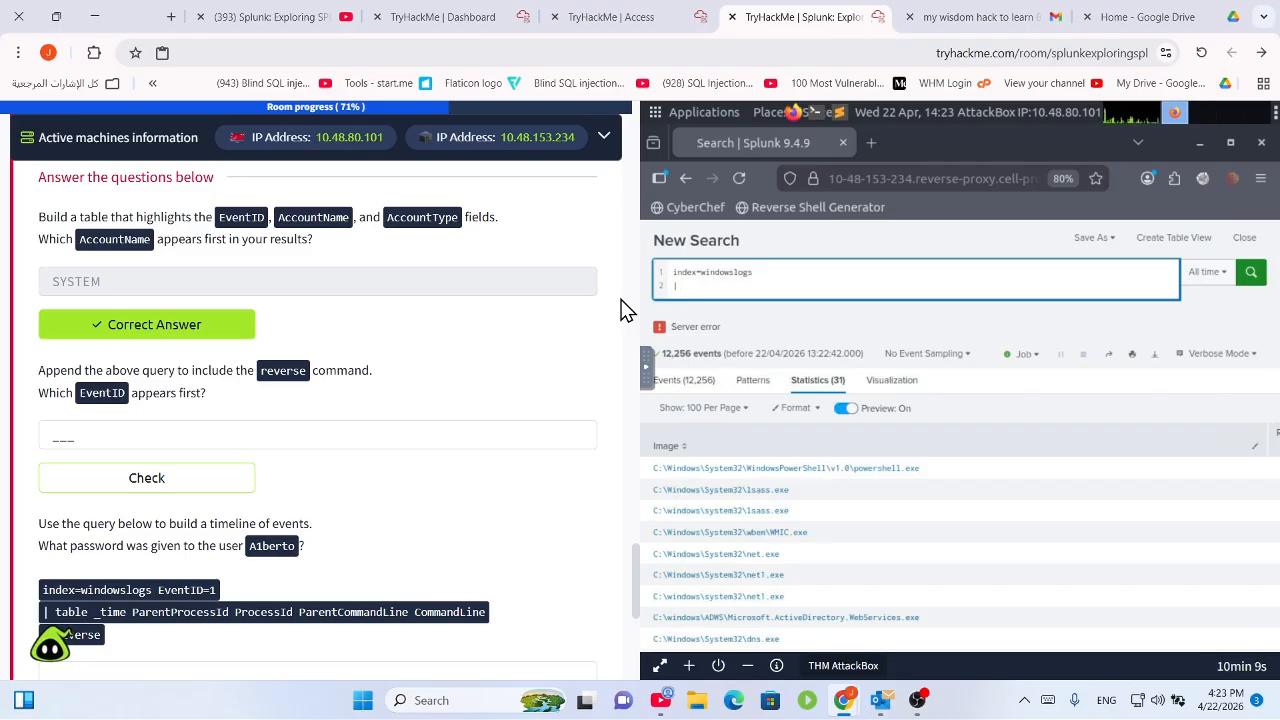
text(table E)
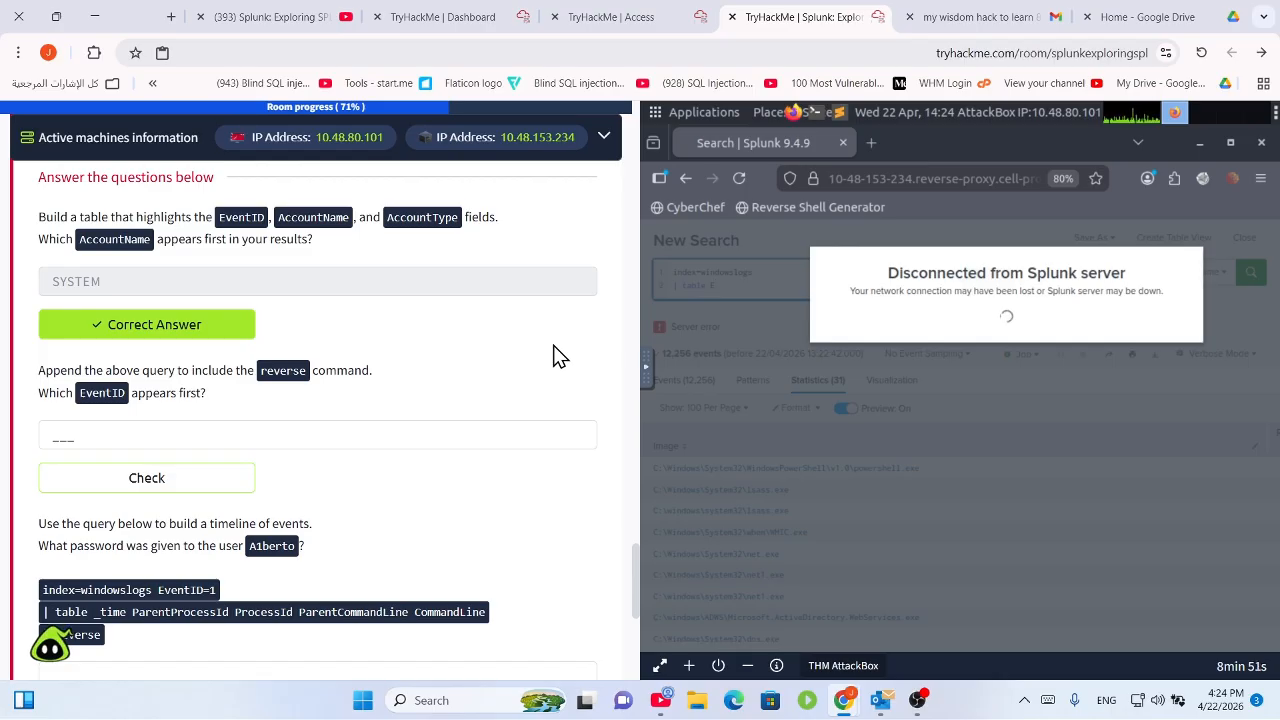
Bring up OBS Studio and minimize it, returning to the fresh Splunk Search page.
click(917, 700)
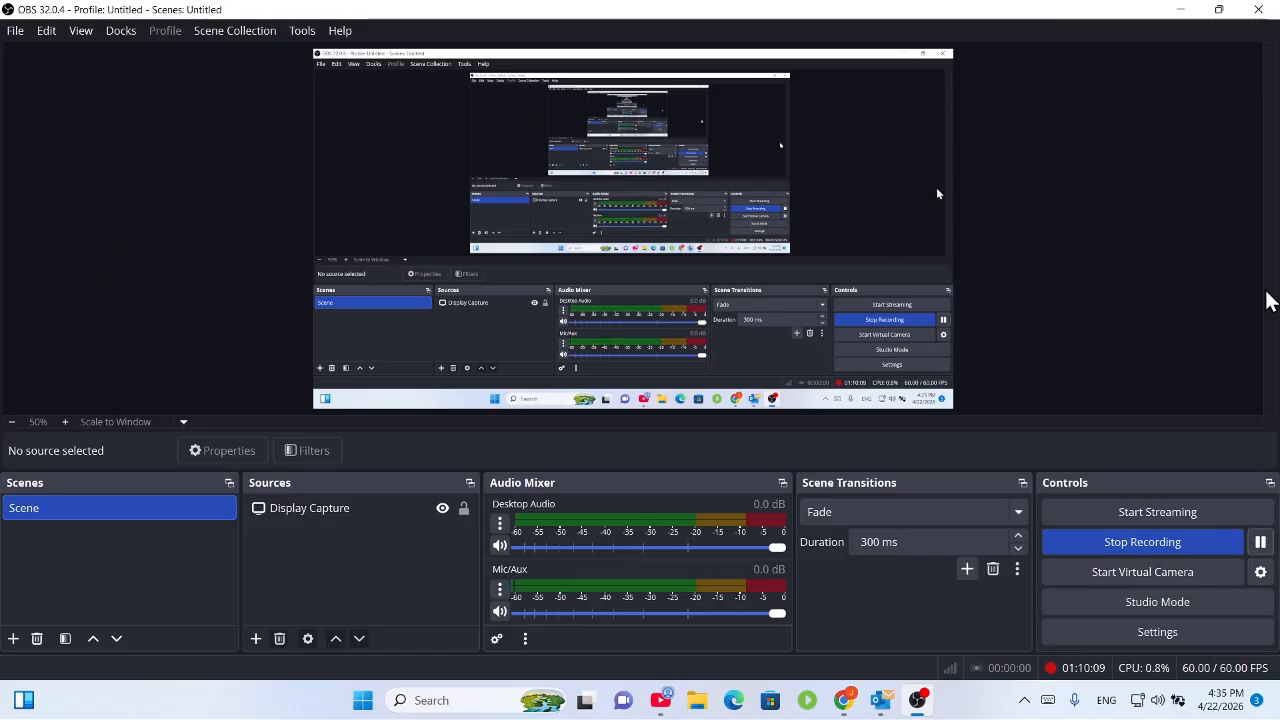
click(1180, 9)
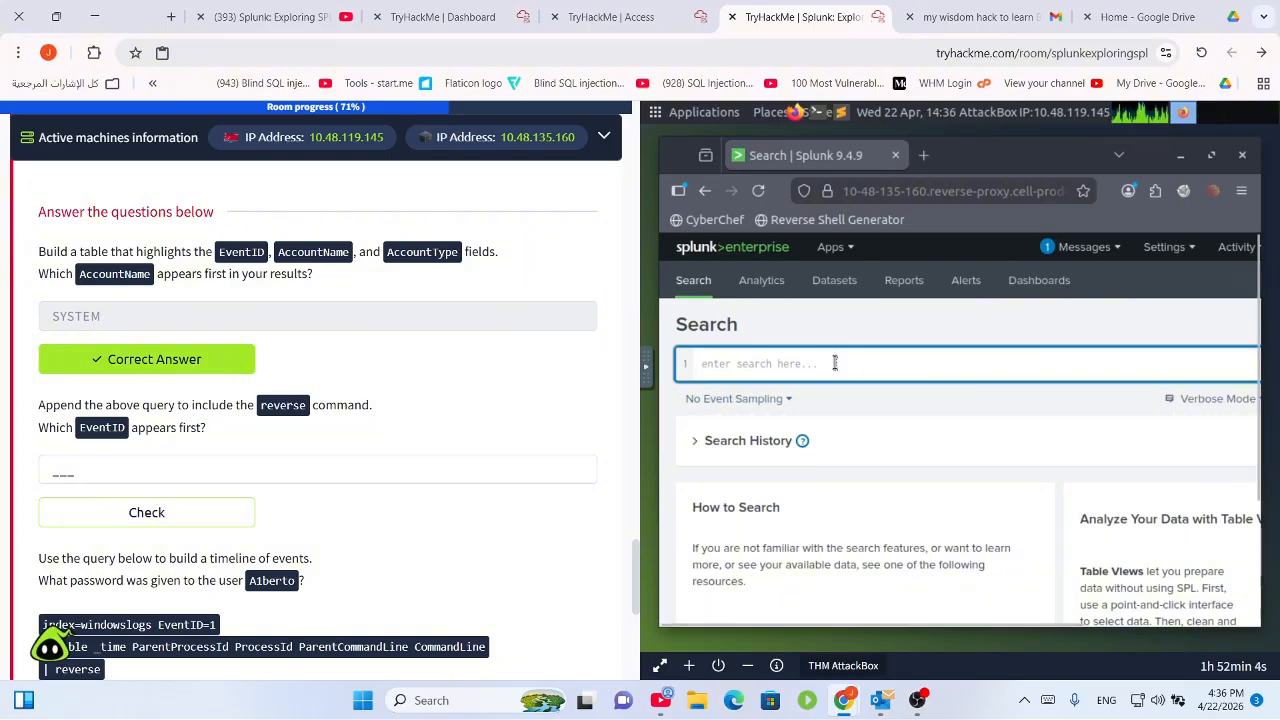
Search index="windowslogs" using the index suggestion.
text(index)
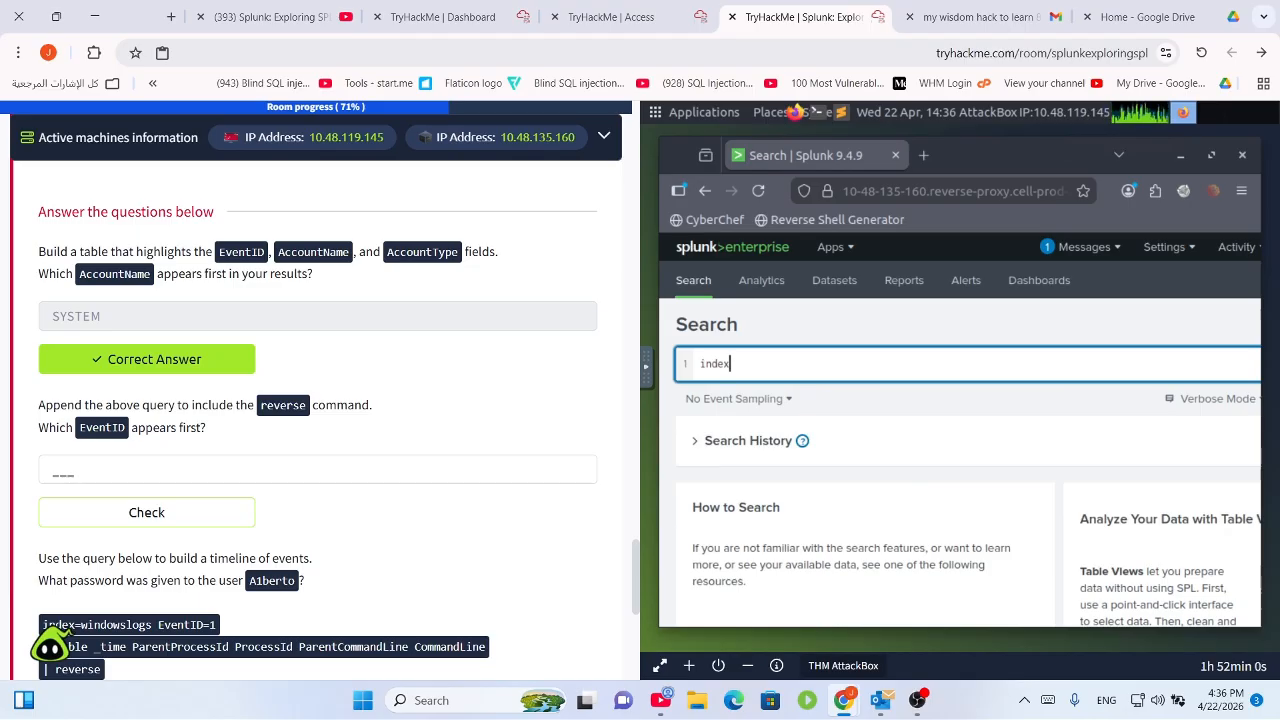
text(=win)
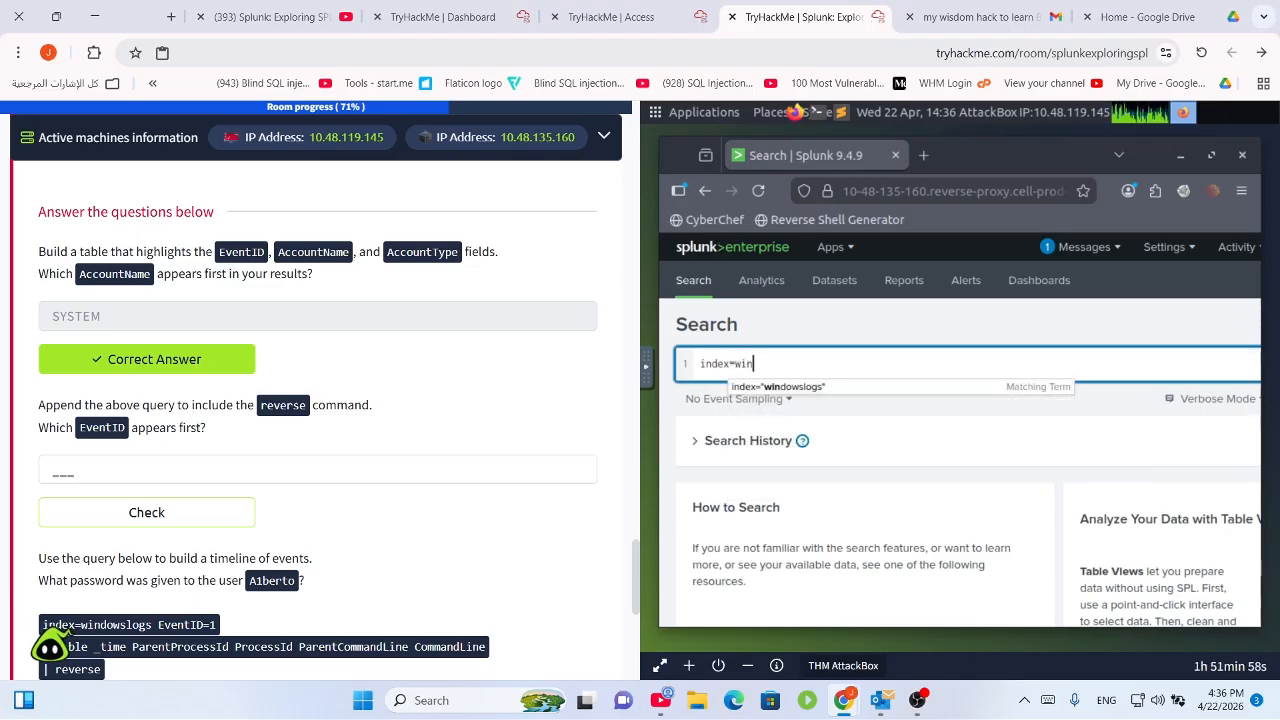
key(Down)
key(Return)
text(\)
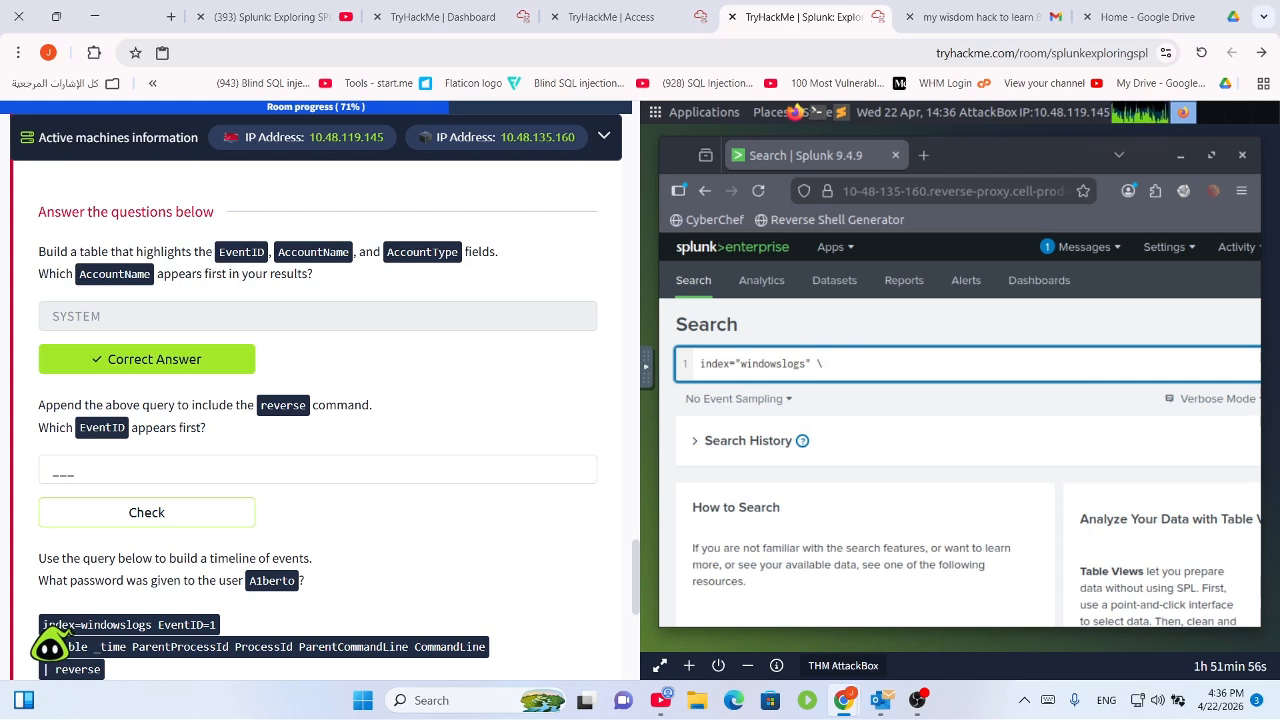
key(BackSpace)
key(BackSpace)
key(Return)
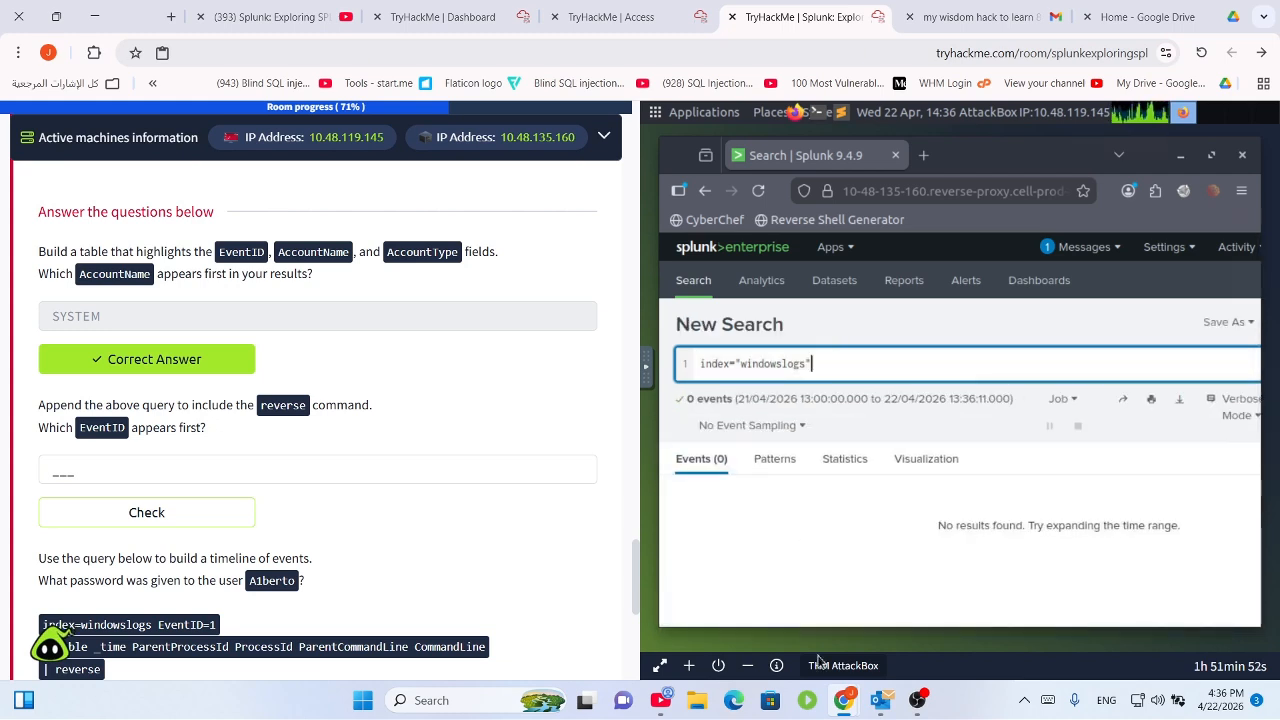
Widen the time range to All time, returning 12,256 events, and start a '| table' line.
drag(853, 623, 1181, 630)
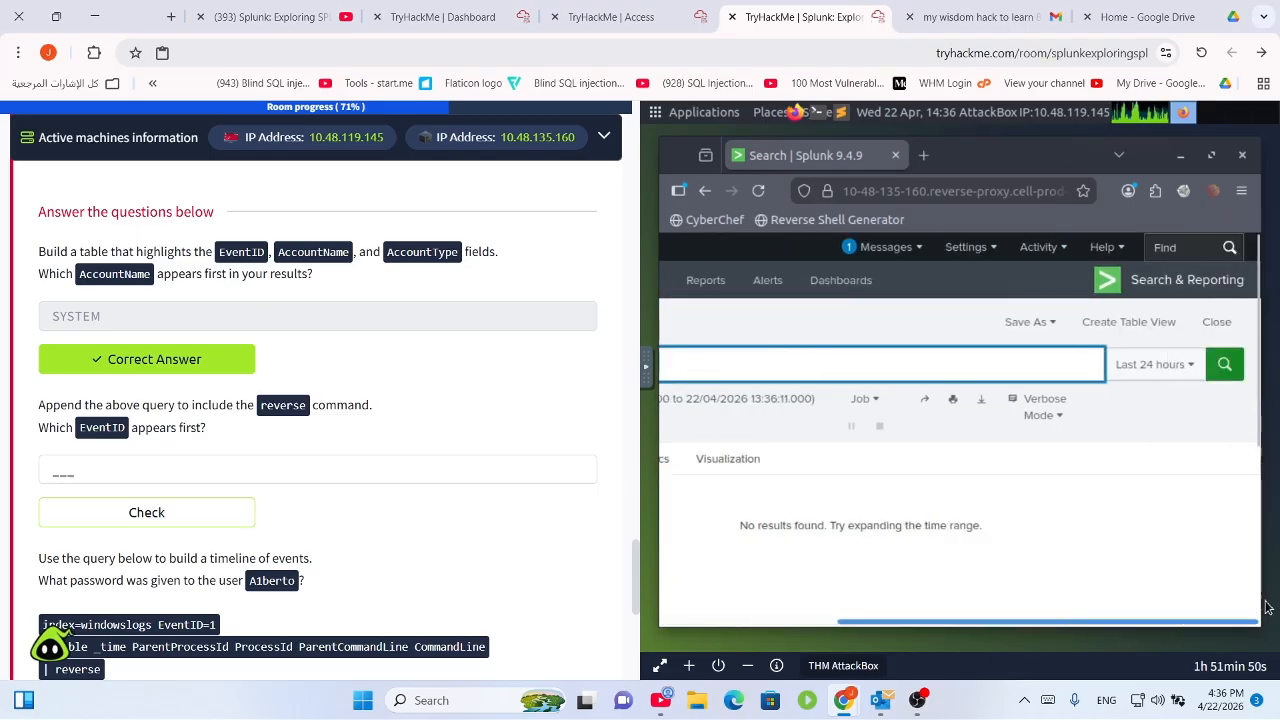
click(1160, 370)
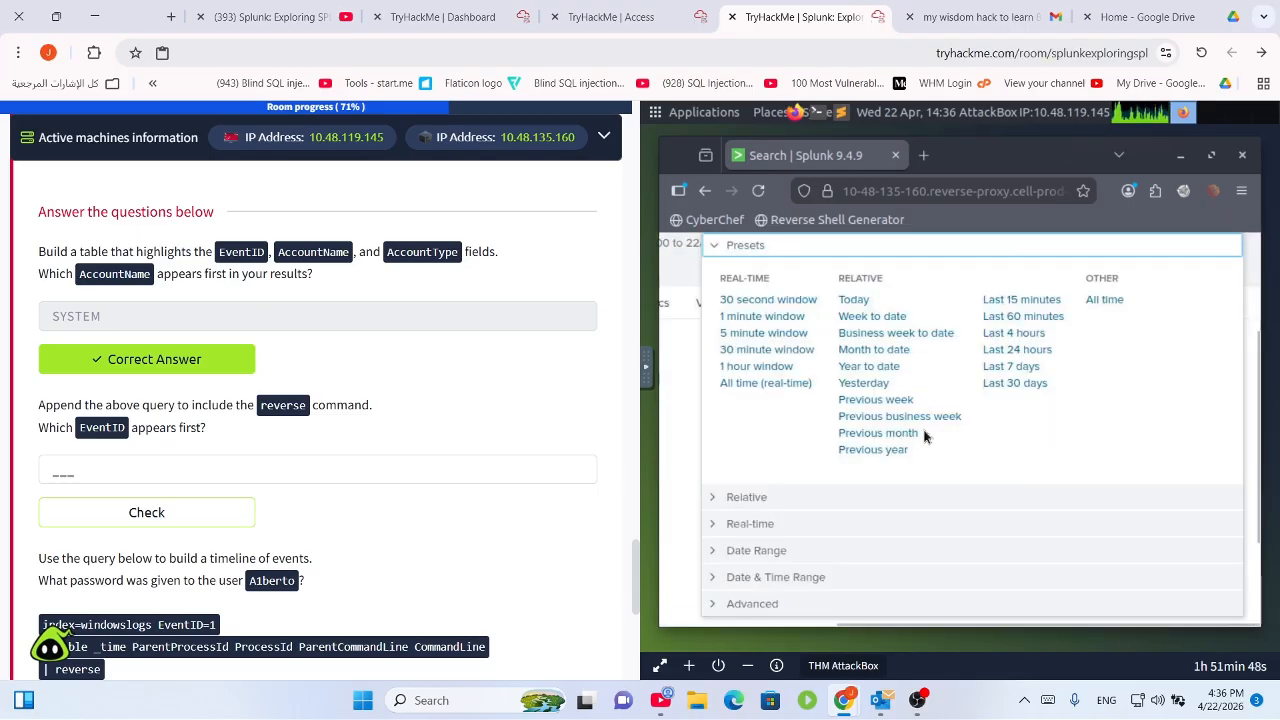
click(1094, 307)
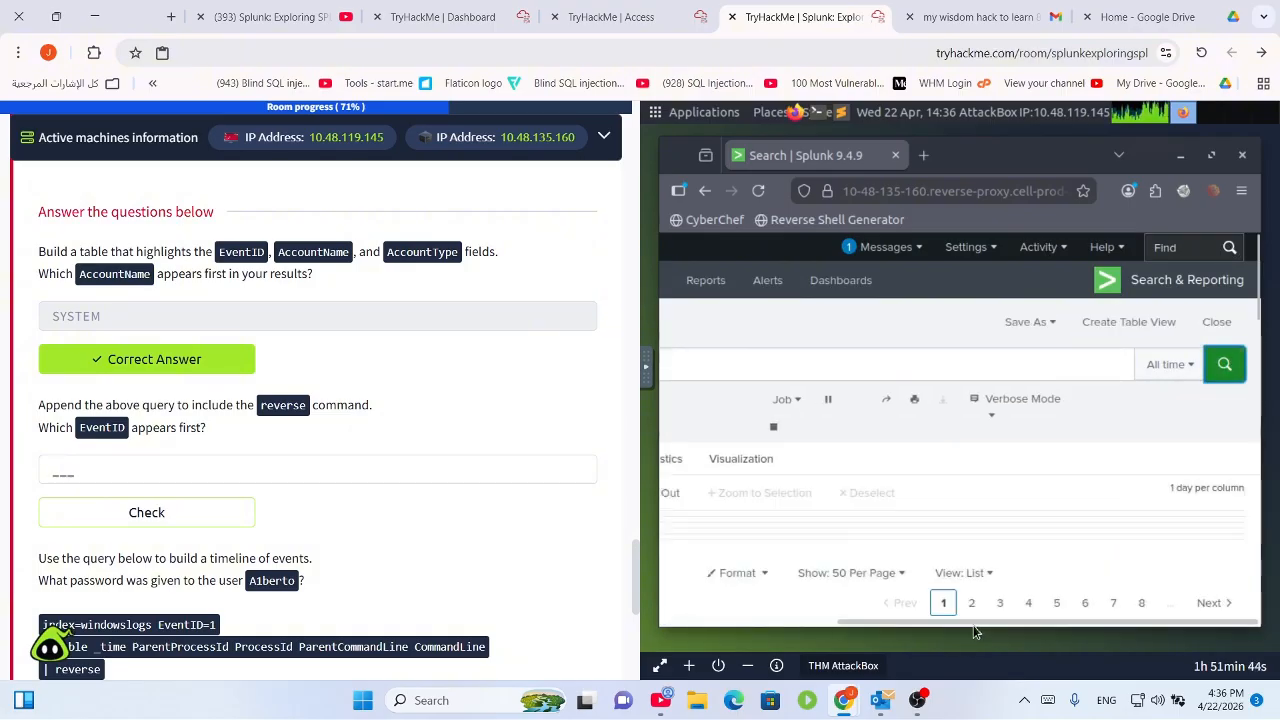
click(957, 622)
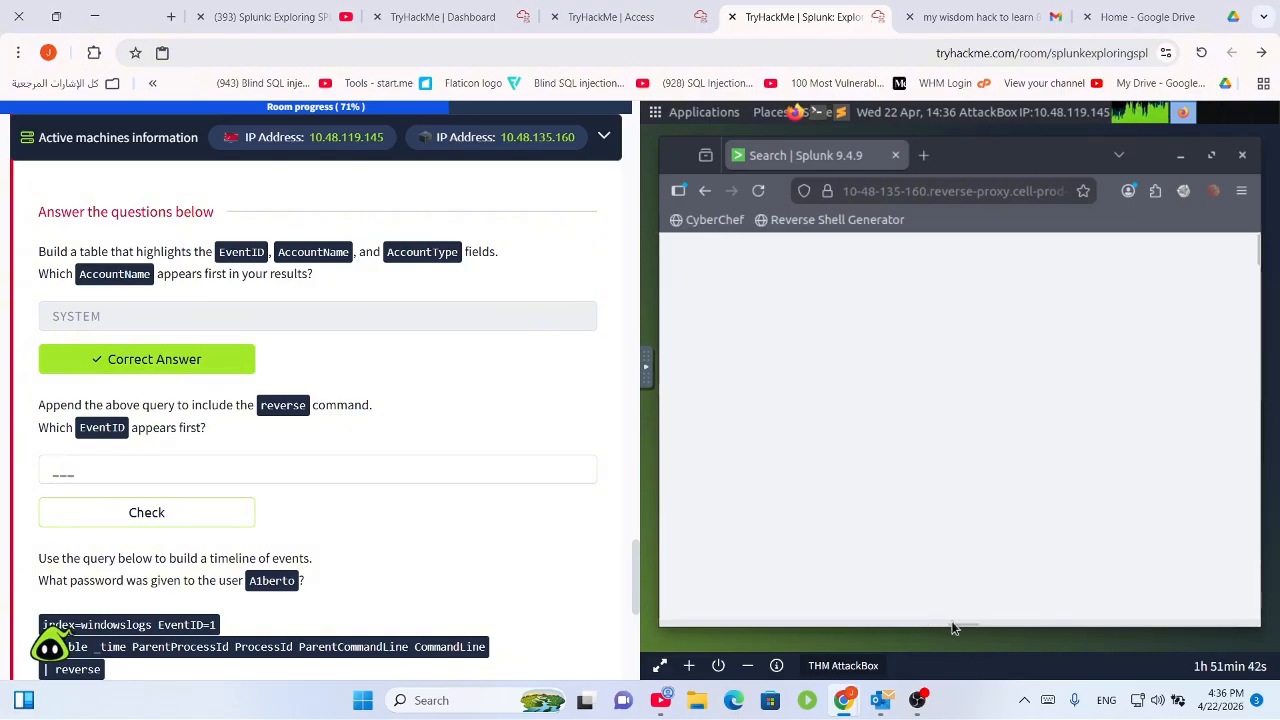
drag(963, 622, 660, 618)
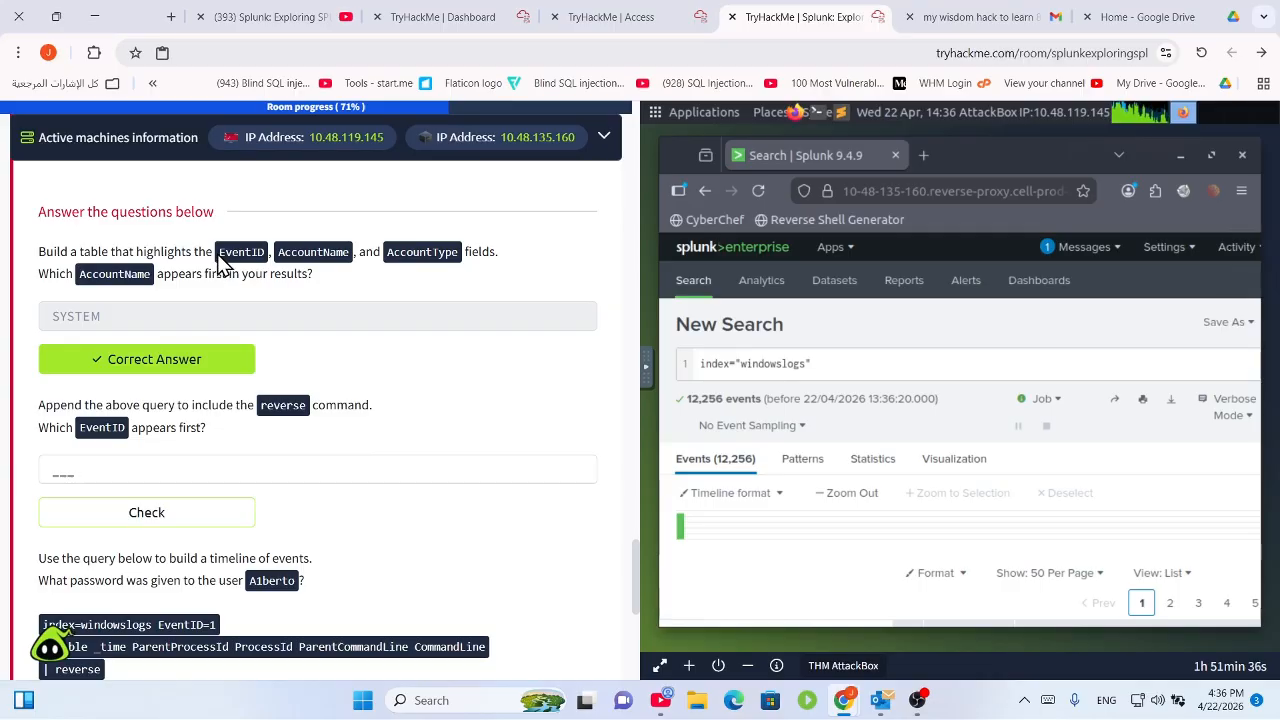
click(833, 366)
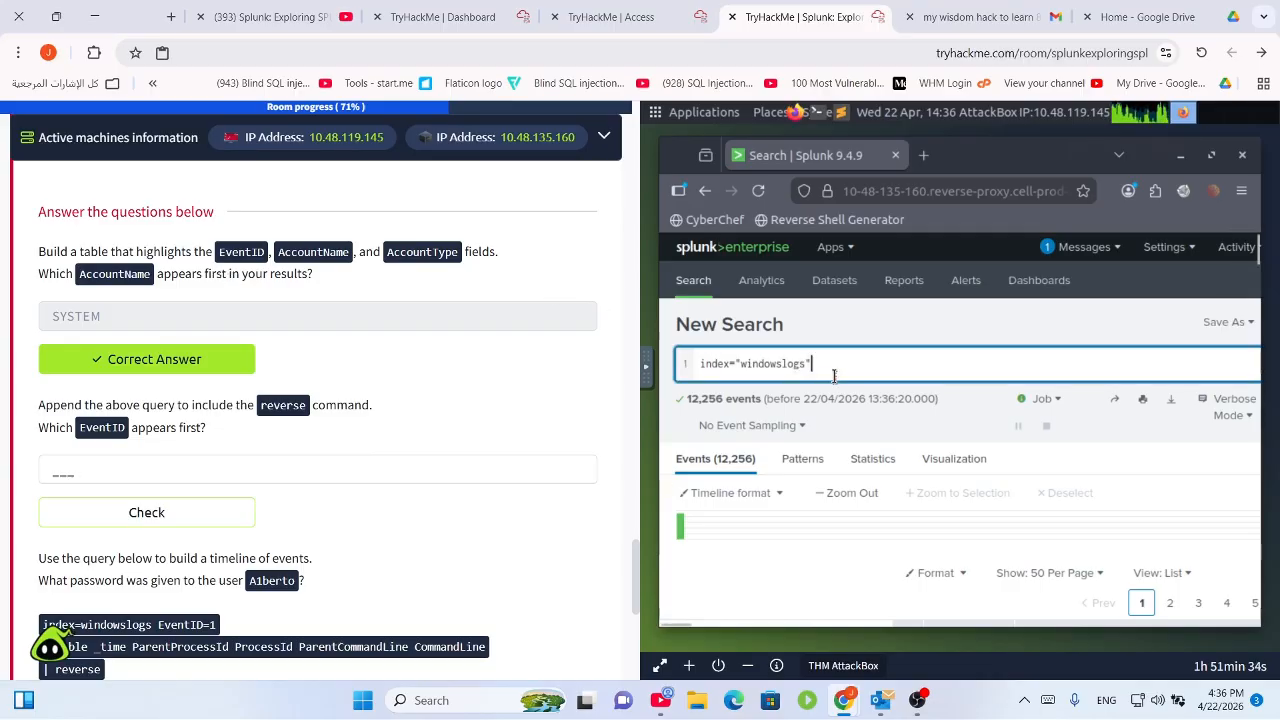
key(shift+Return)
text(| )
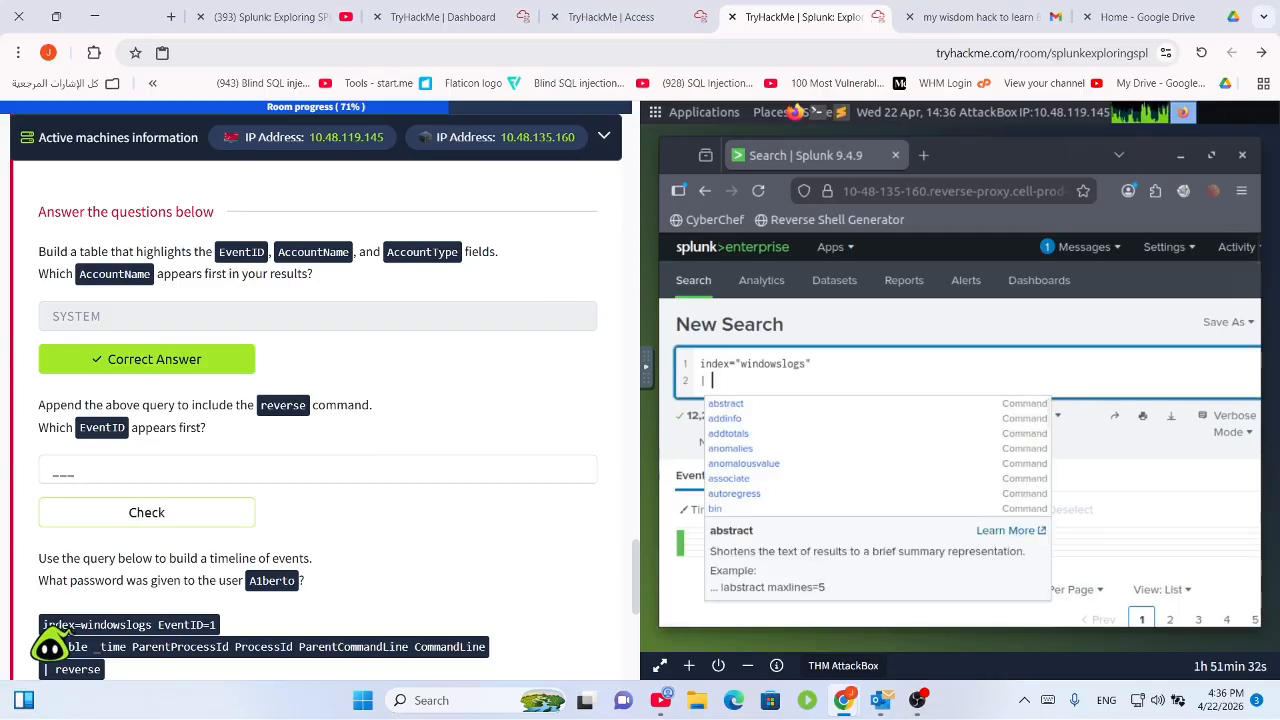
text(table )
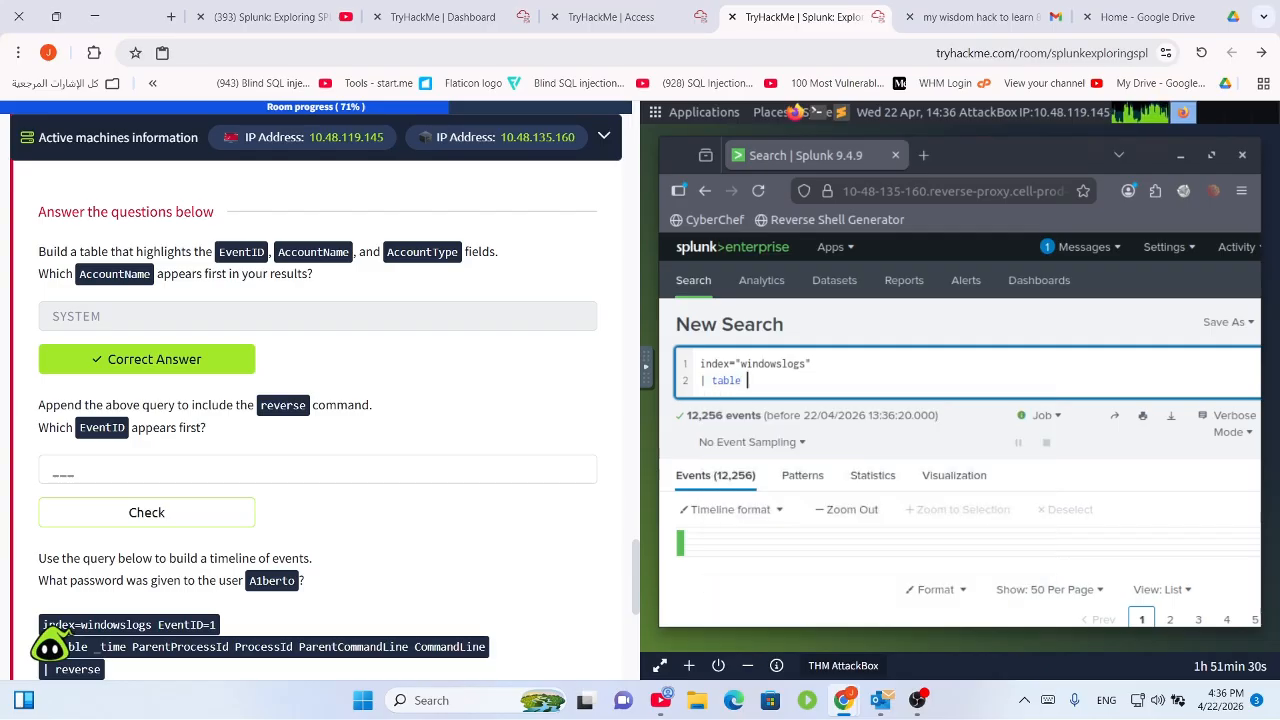
text(E)
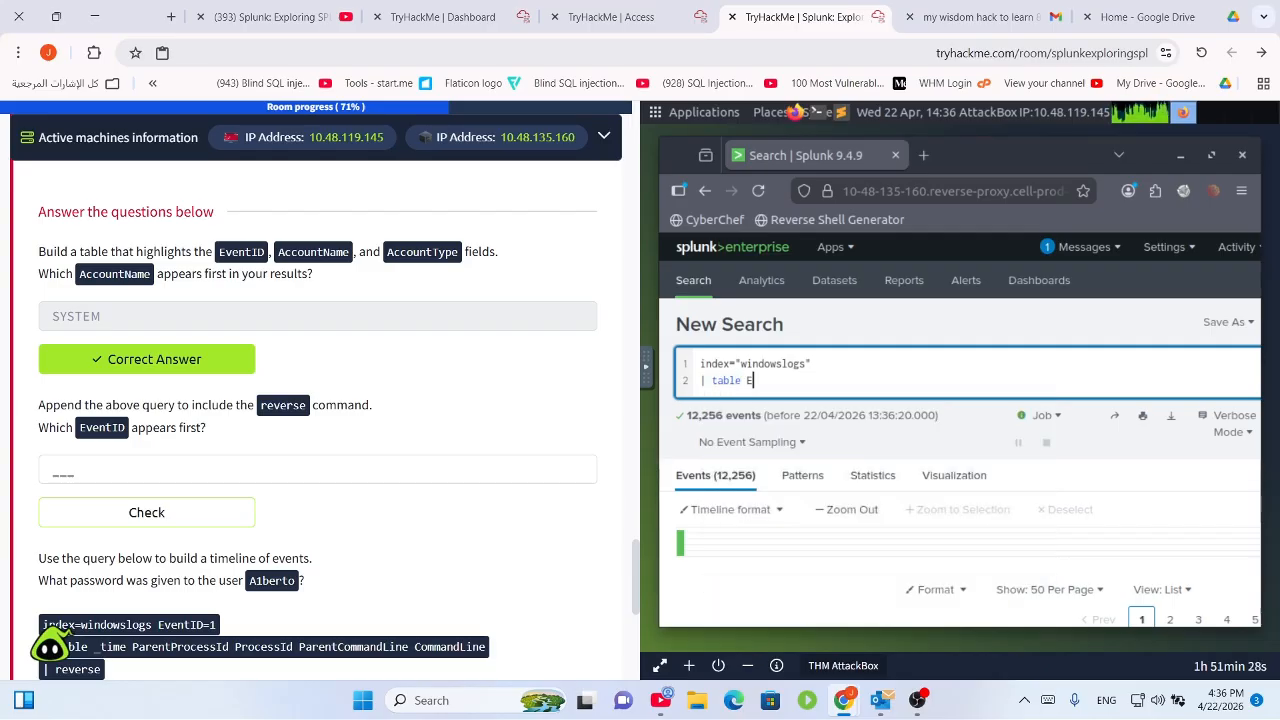
text(ventID AccountName Accoun)
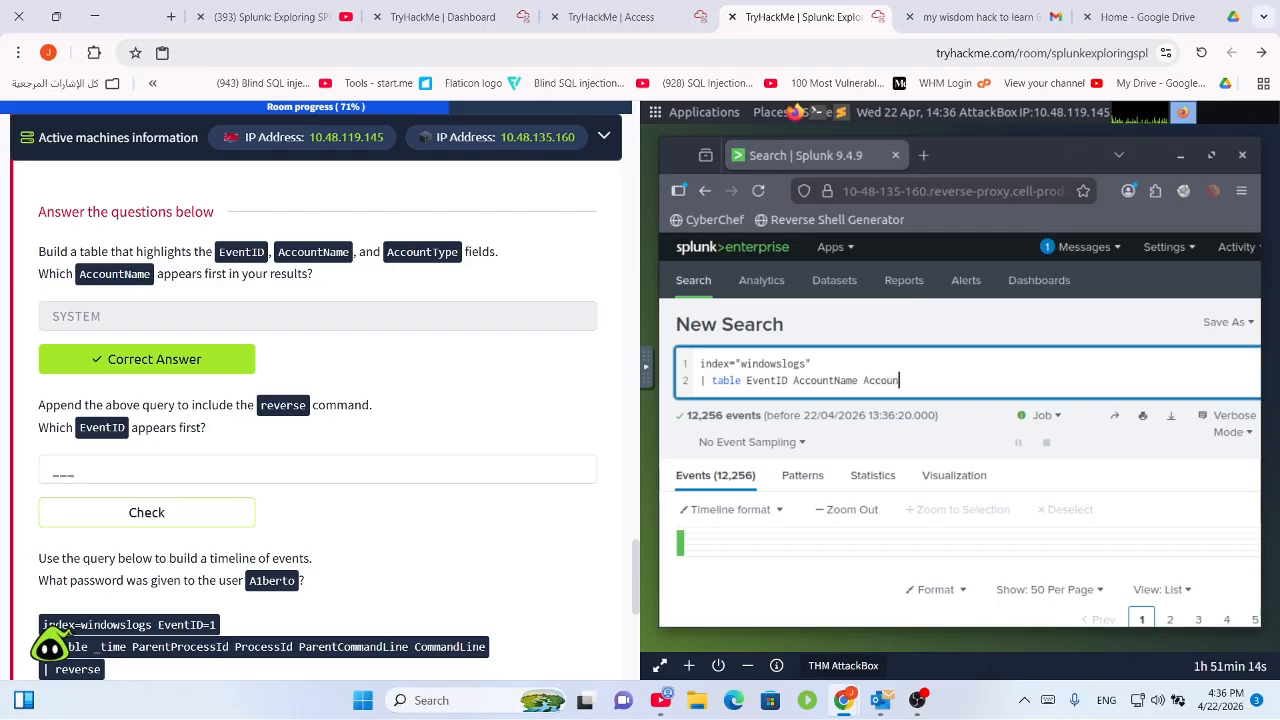
Table EventID, AccountName and AccountType, with SYSTEM as the first account name.
text(ype)
key(Return)
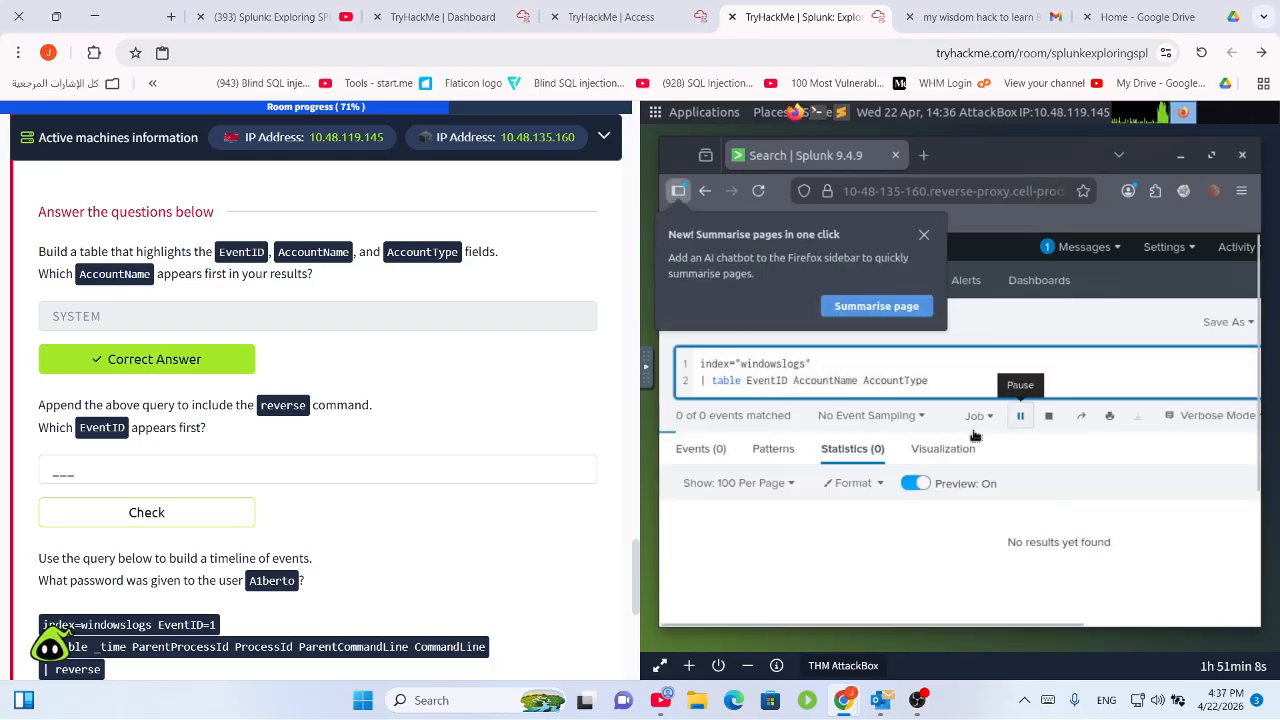
scroll(1060, 476, down, 3)
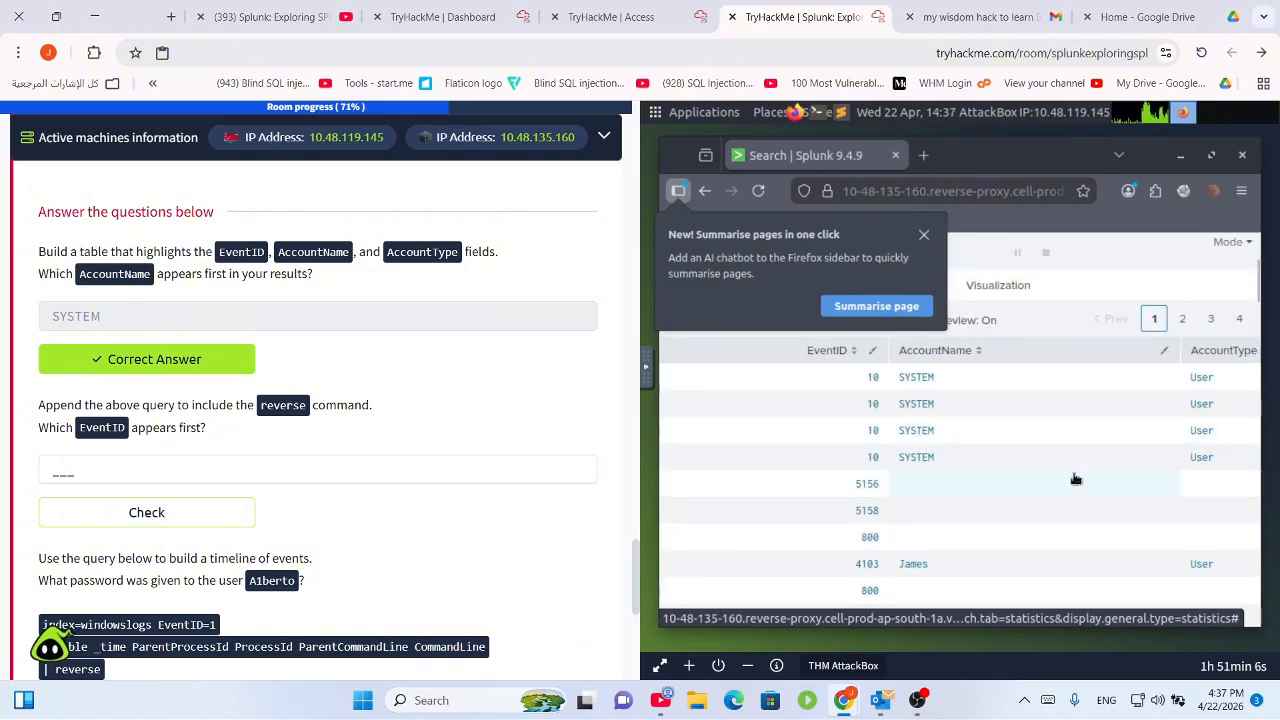
scroll(1008, 467, up, 1)
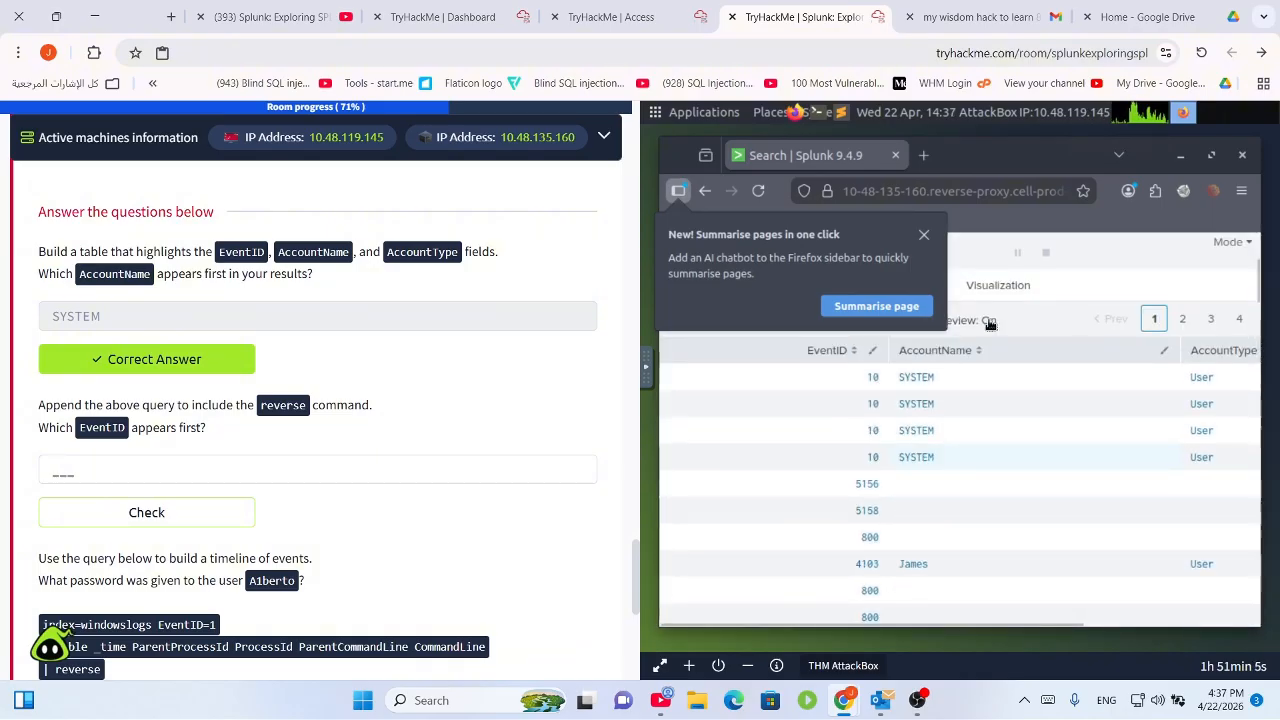
click(924, 236)
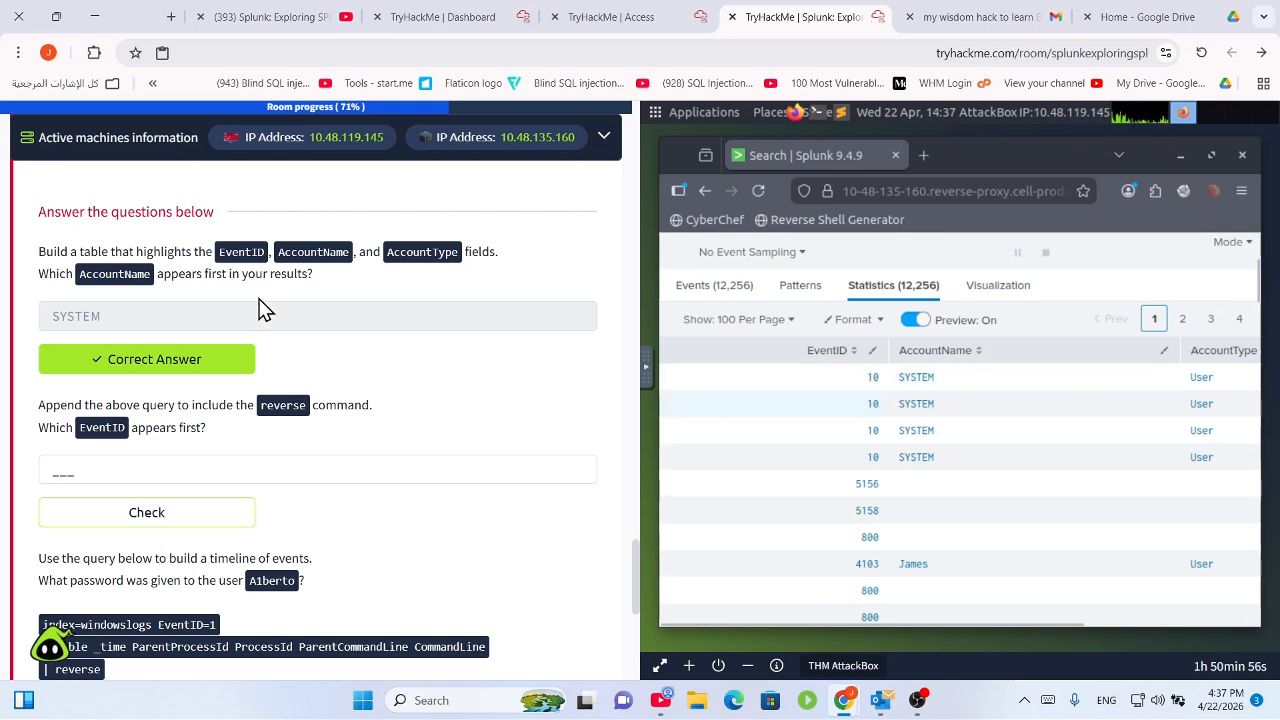
double_click(911, 375)
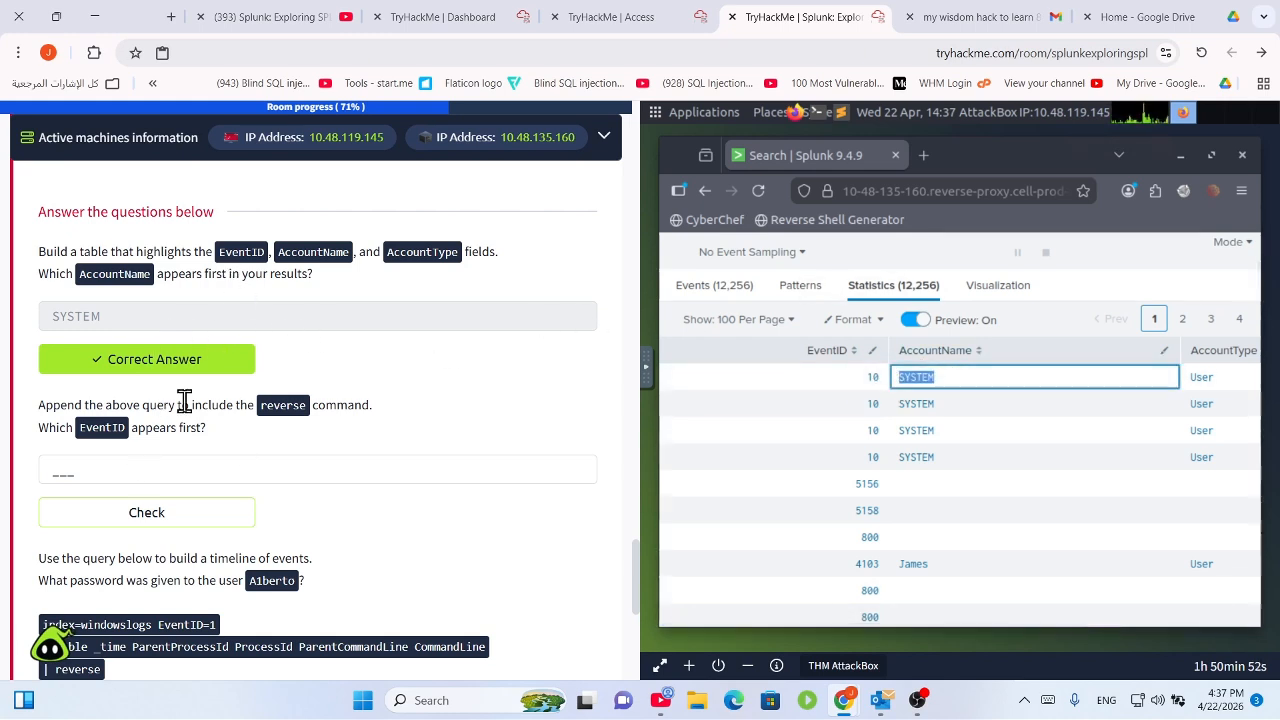
drag(66, 406, 325, 412)
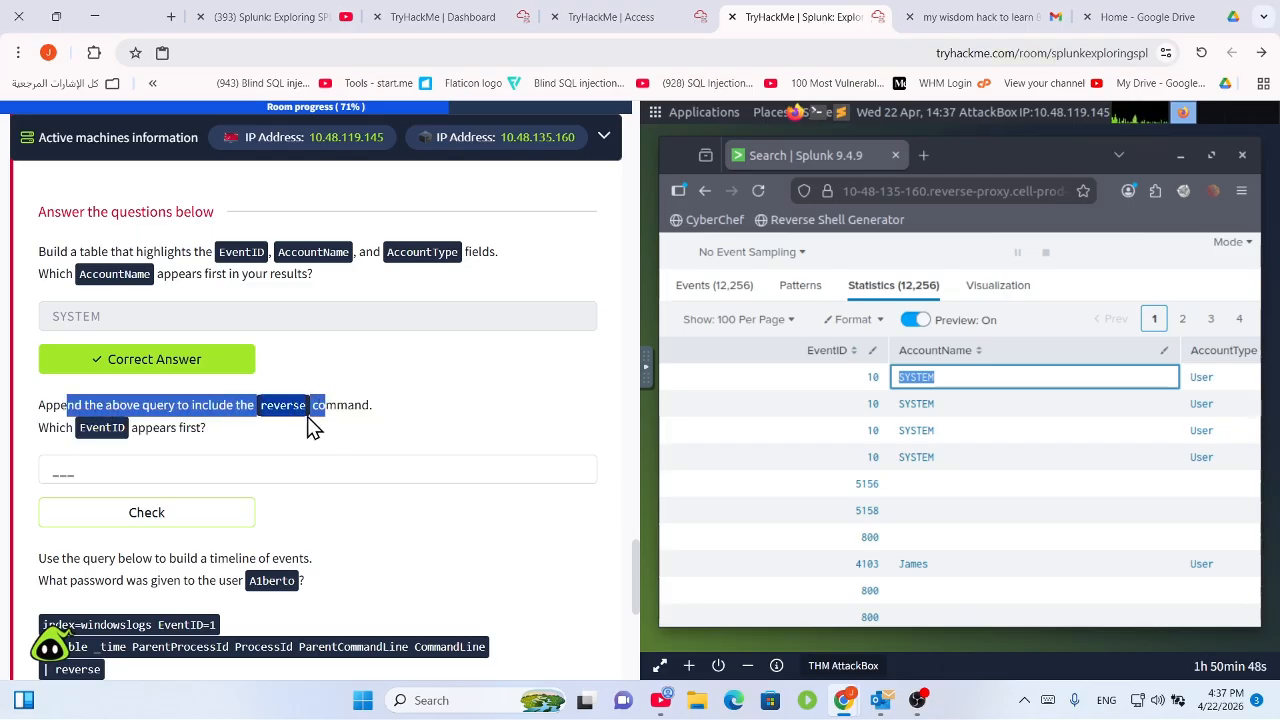
scroll(956, 307, up, 1)
scroll(956, 307, up, 3)
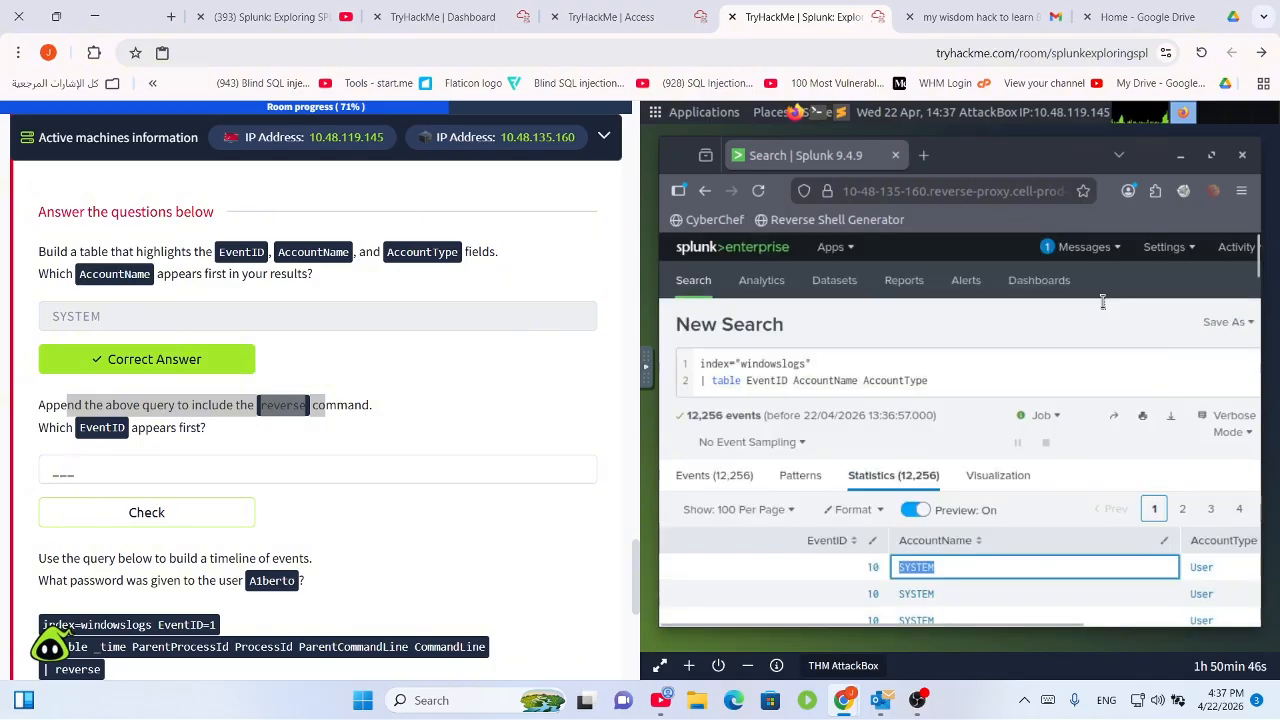
Append '| reverse' to the table query and rerun it, putting EventID 800 first.
click(965, 380)
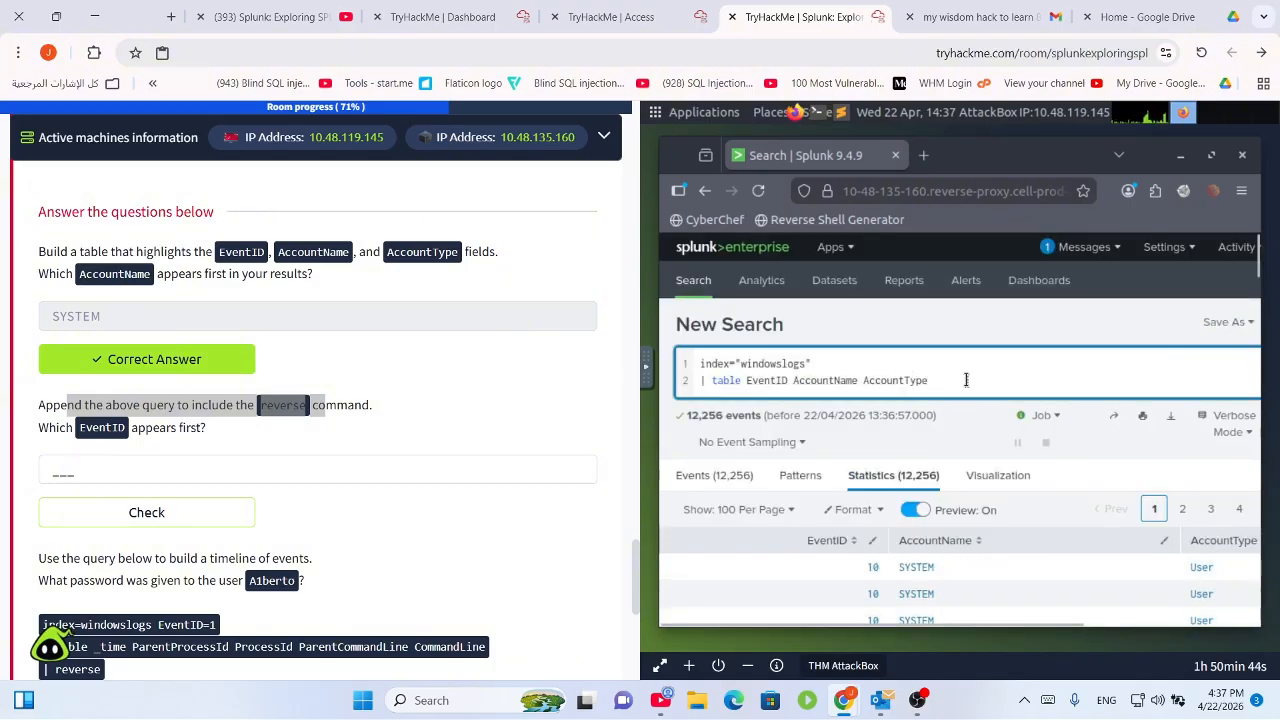
text(|)
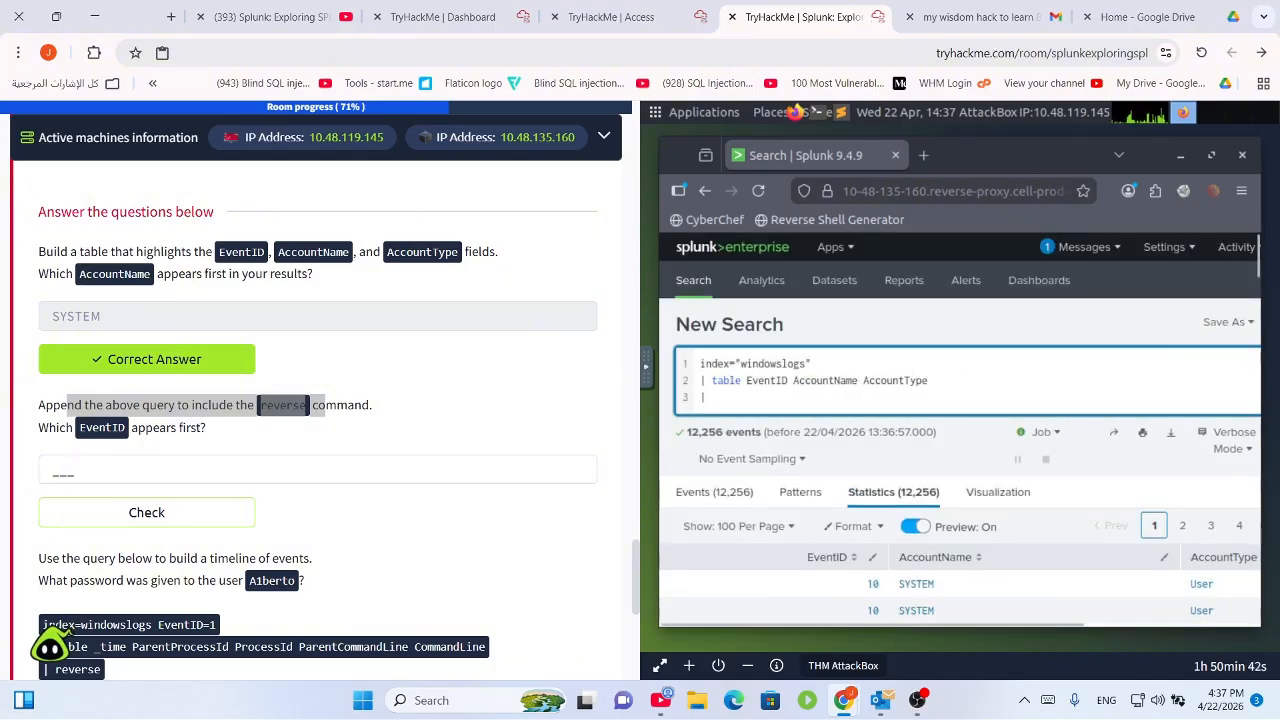
text( reverse)
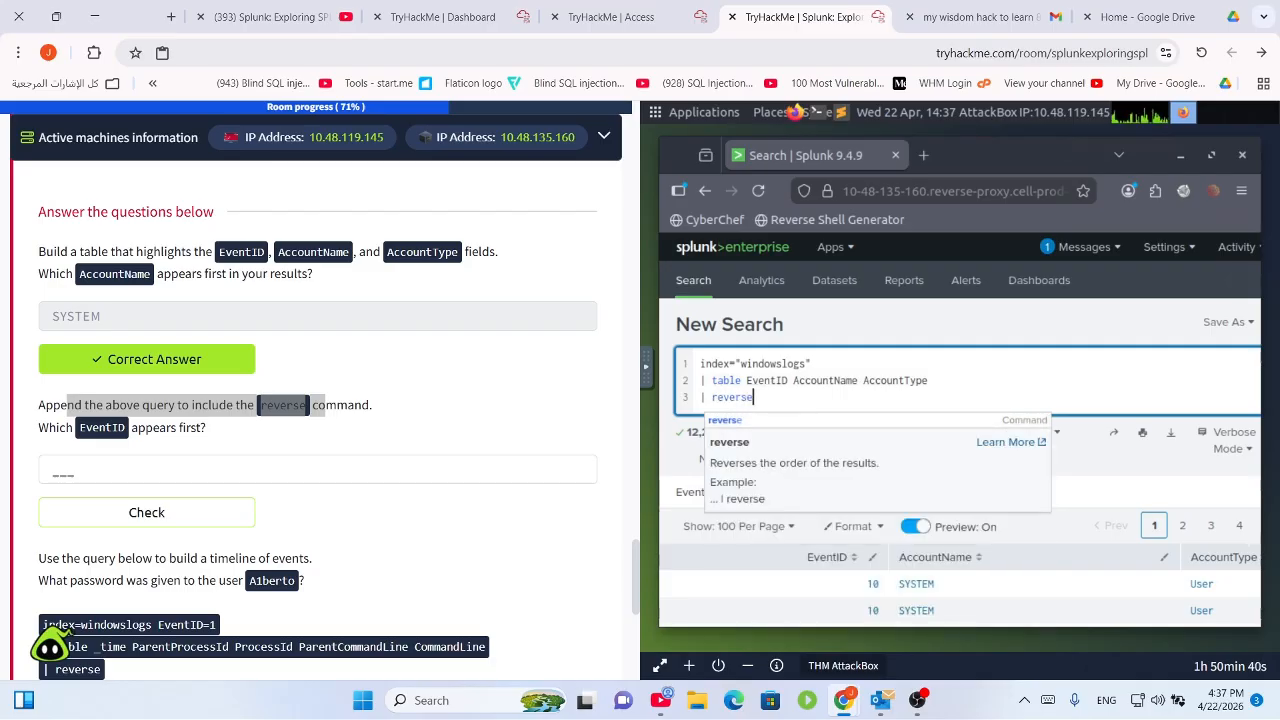
key(Return)
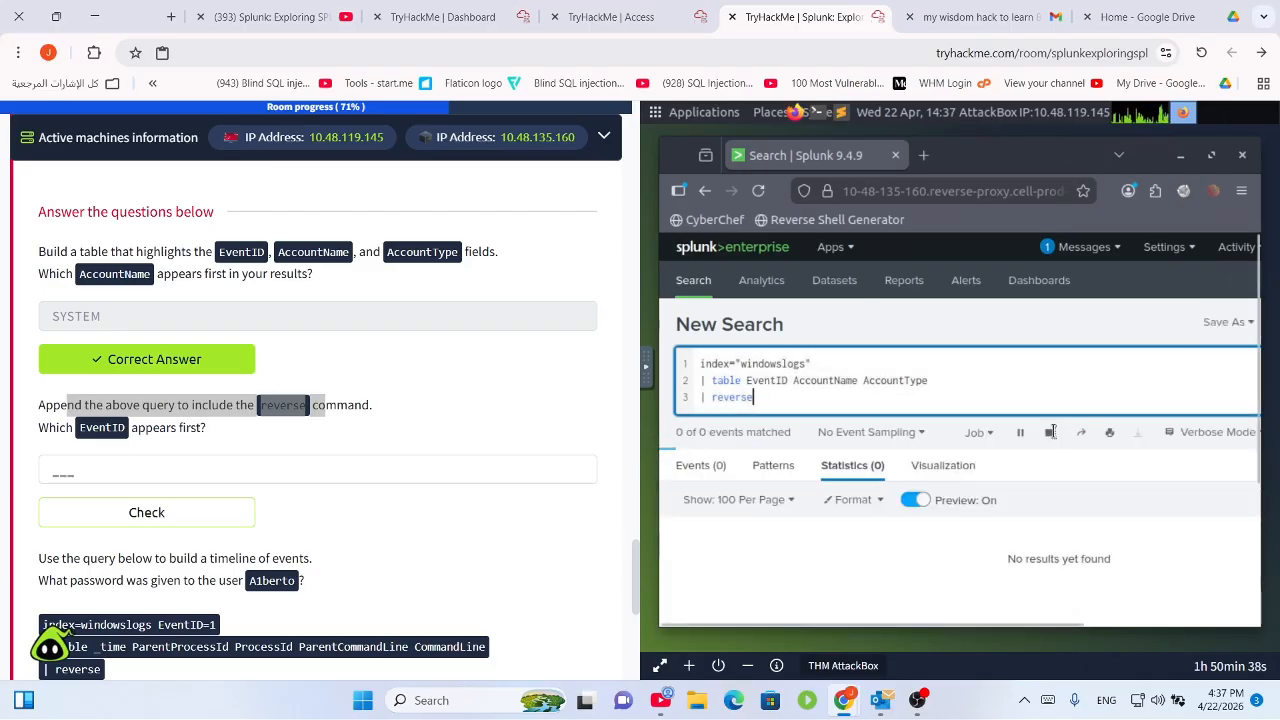
scroll(1010, 468, down, 1)
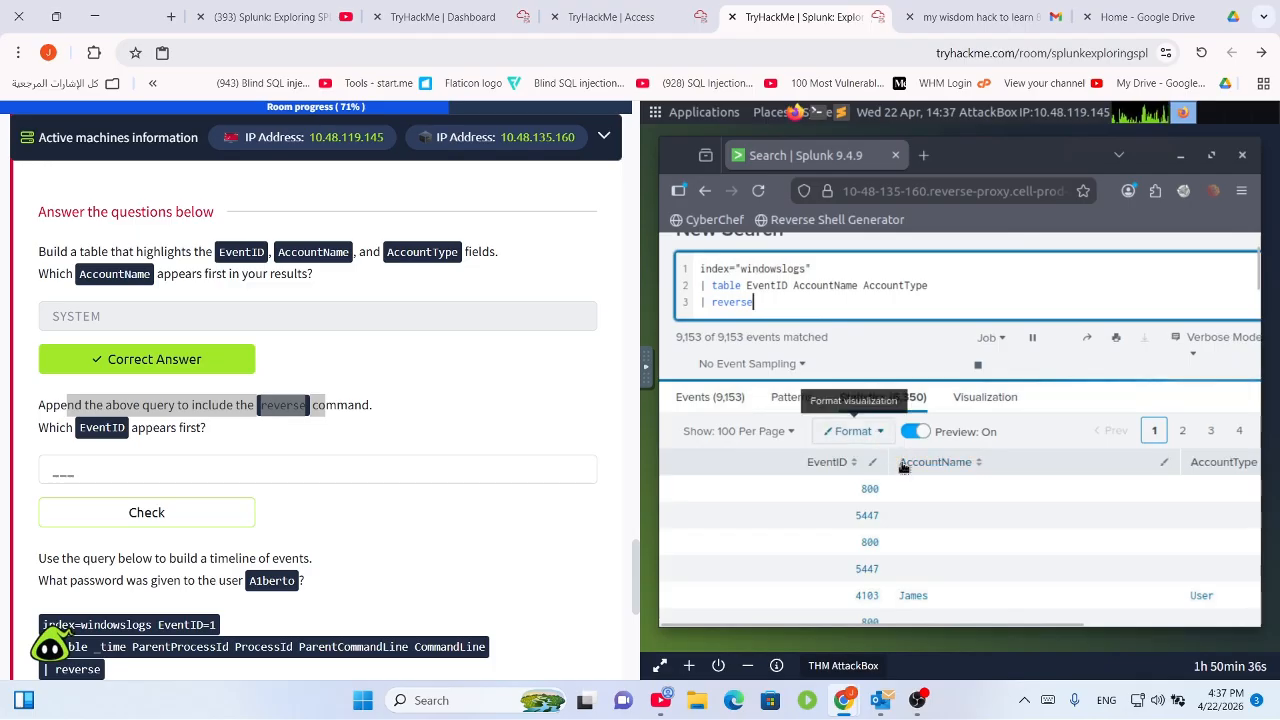
click(879, 495)
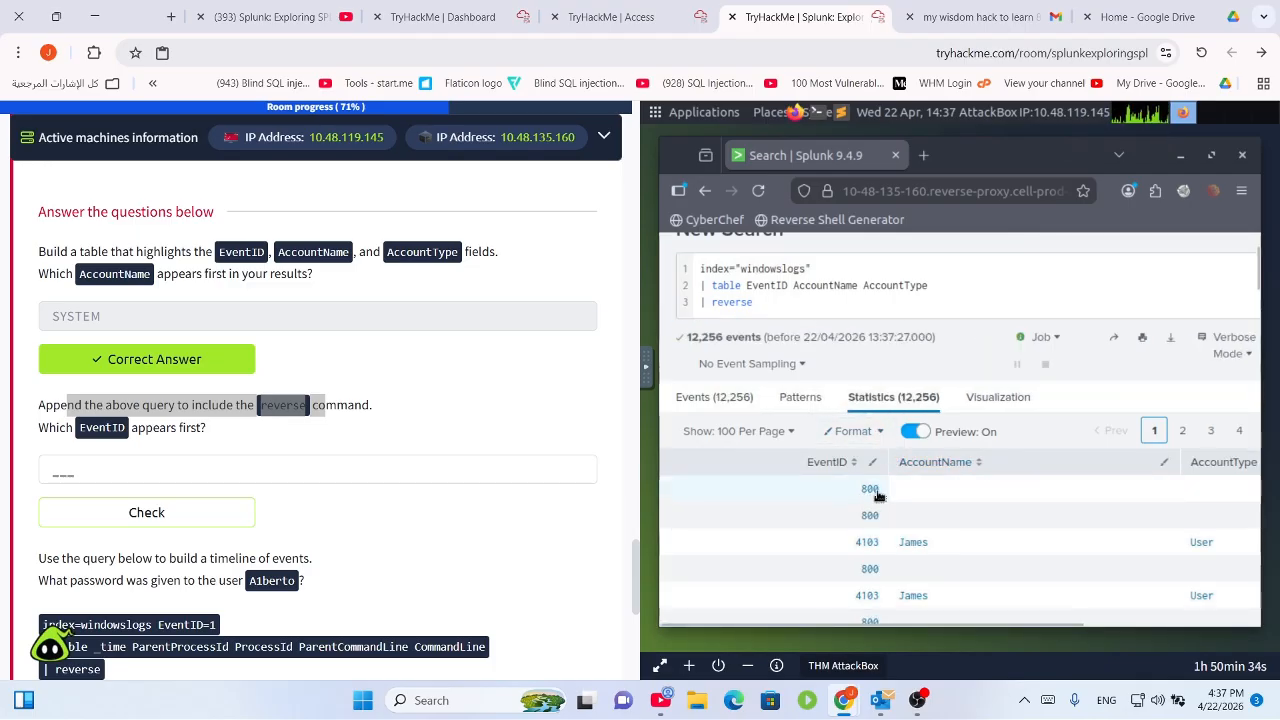
Answer 800 for the first EventID question and copy the timeline query block.
click(112, 473)
text(800)
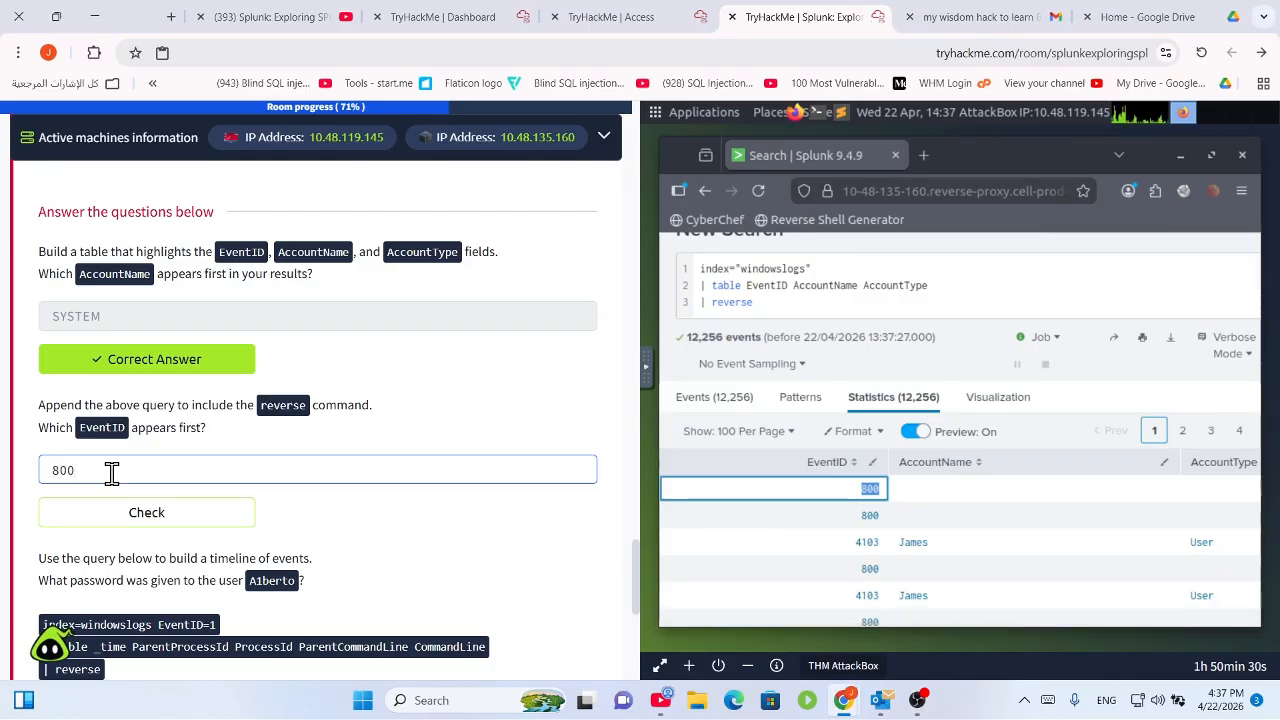
key(Return)
scroll(177, 462, down, 4)
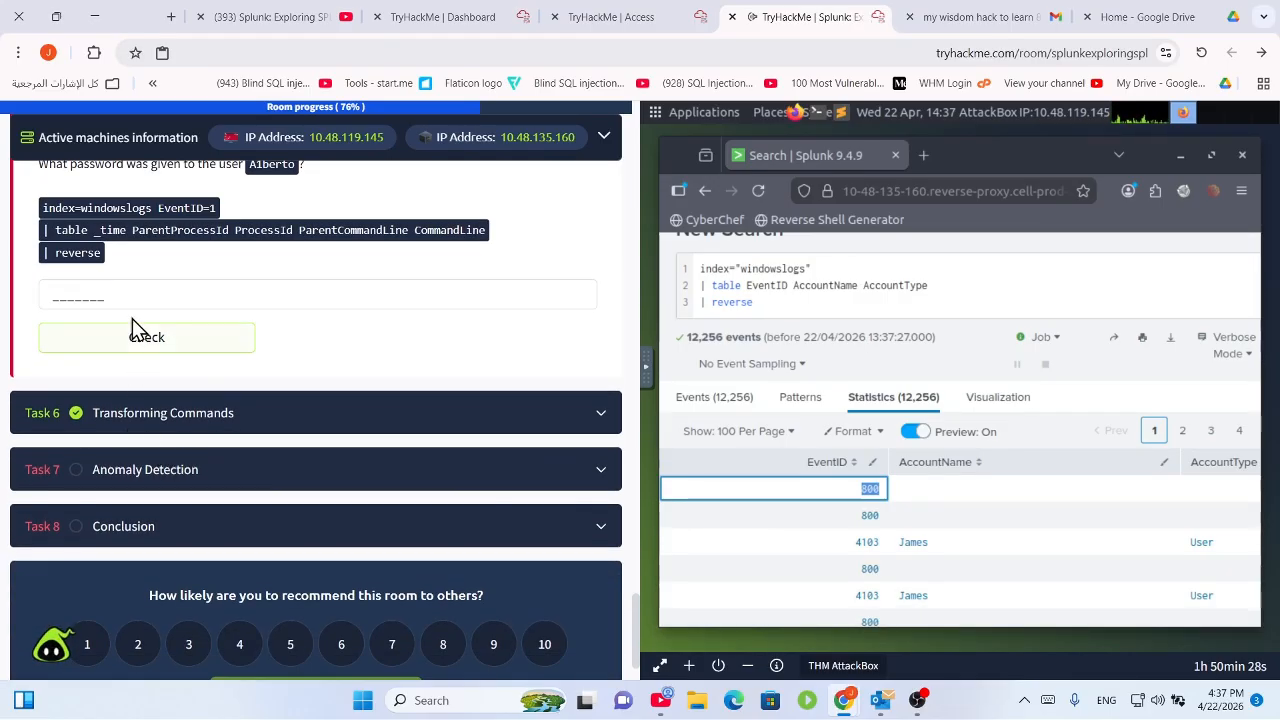
scroll(140, 330, up, 2)
drag(40, 374, 263, 420)
key(ctrl+c)
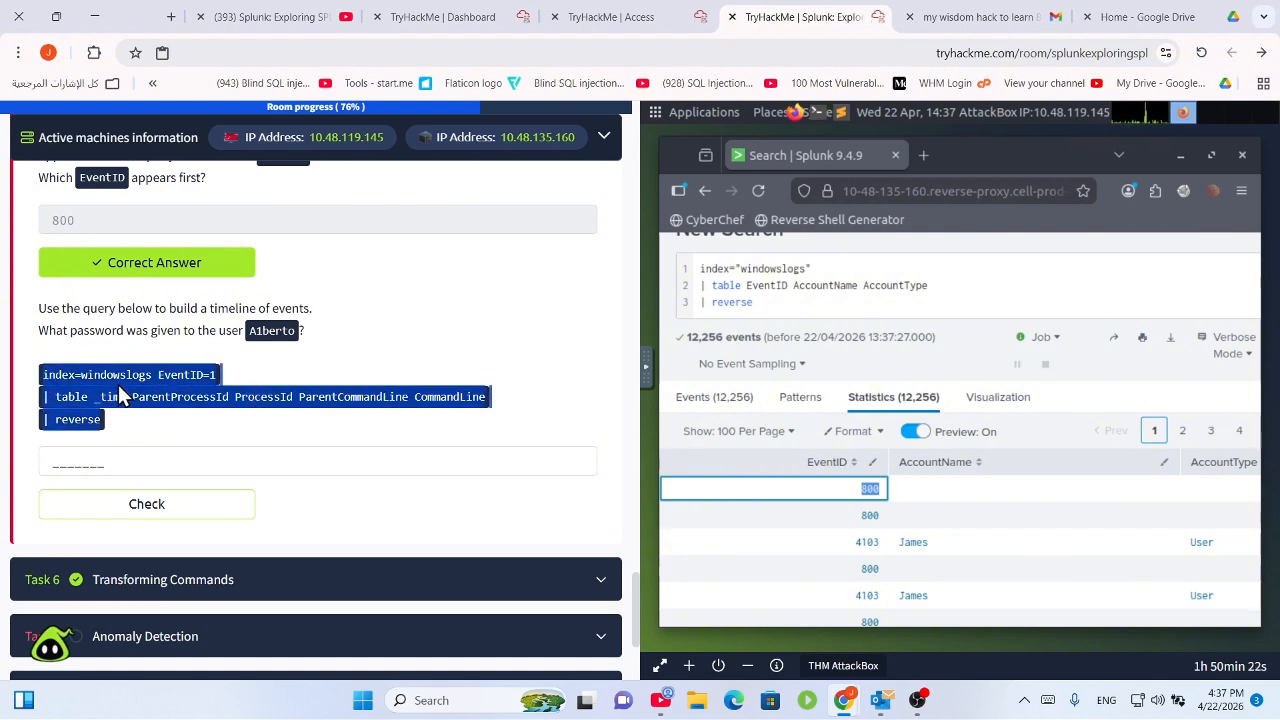
Replace the search with the copied EventID=1 timeline query and run it.
click(788, 303)
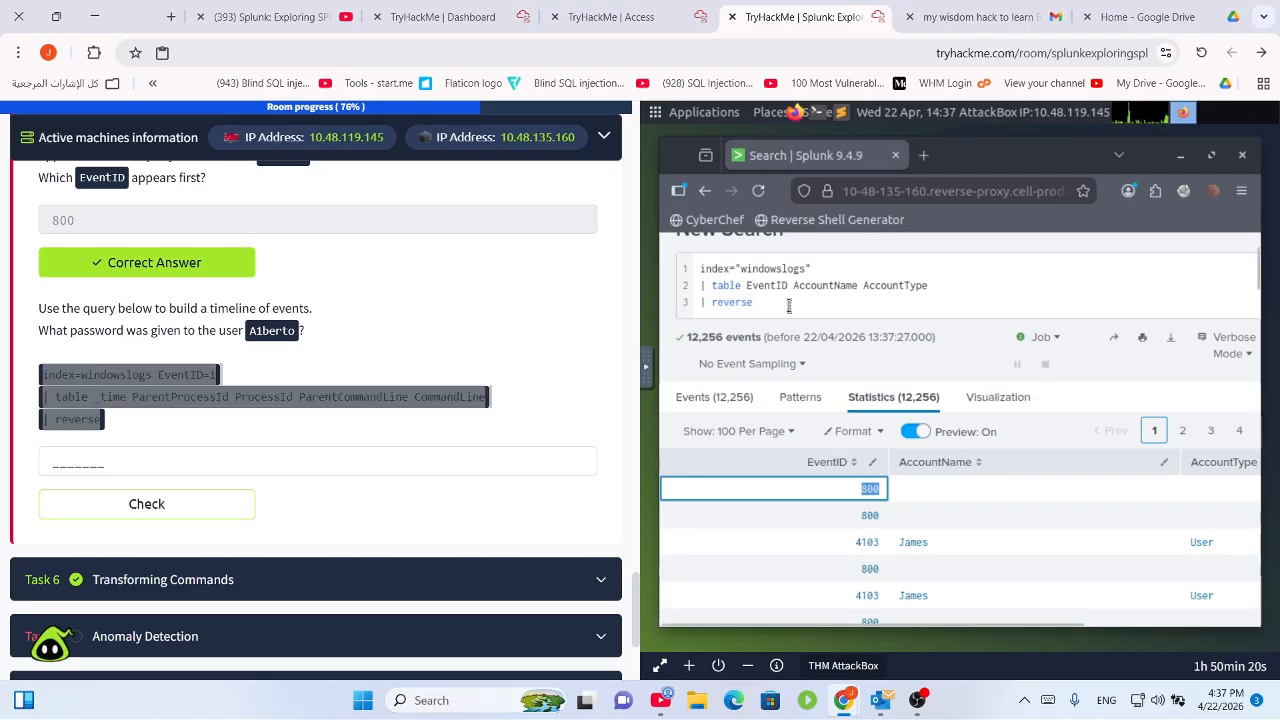
drag(788, 305, 711, 265)
key(BackSpace)
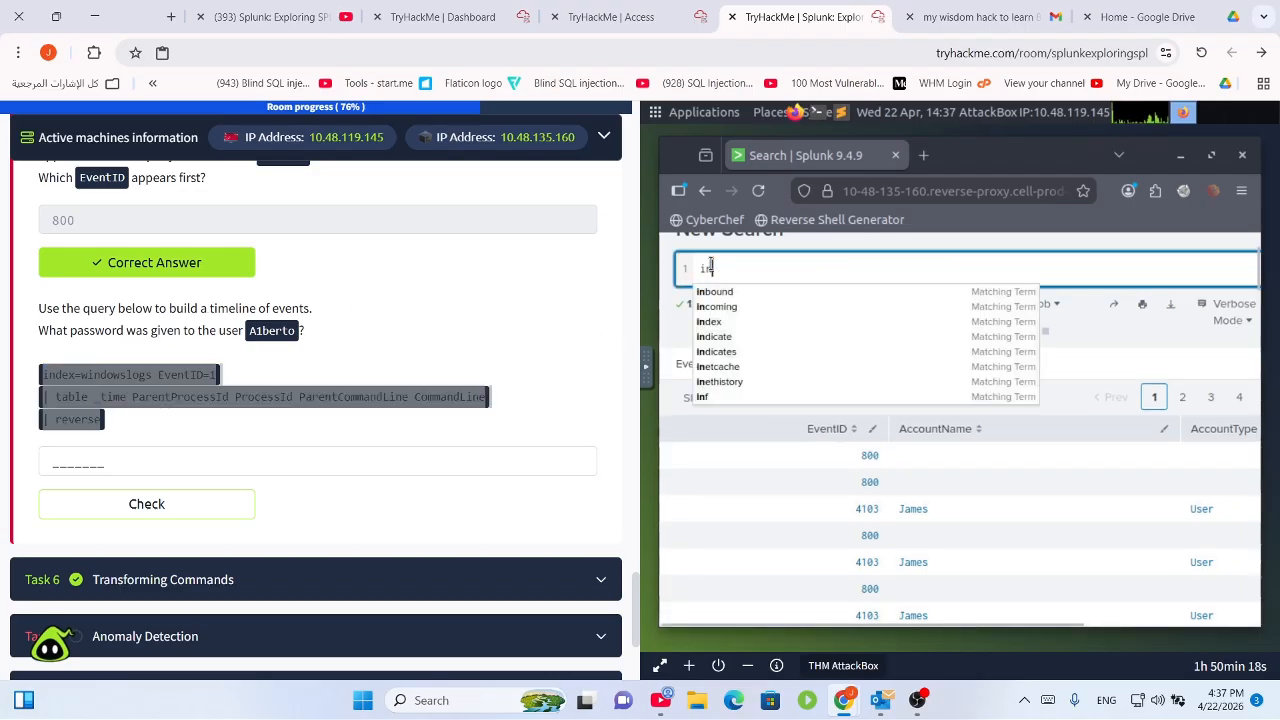
key(ctrl+v)
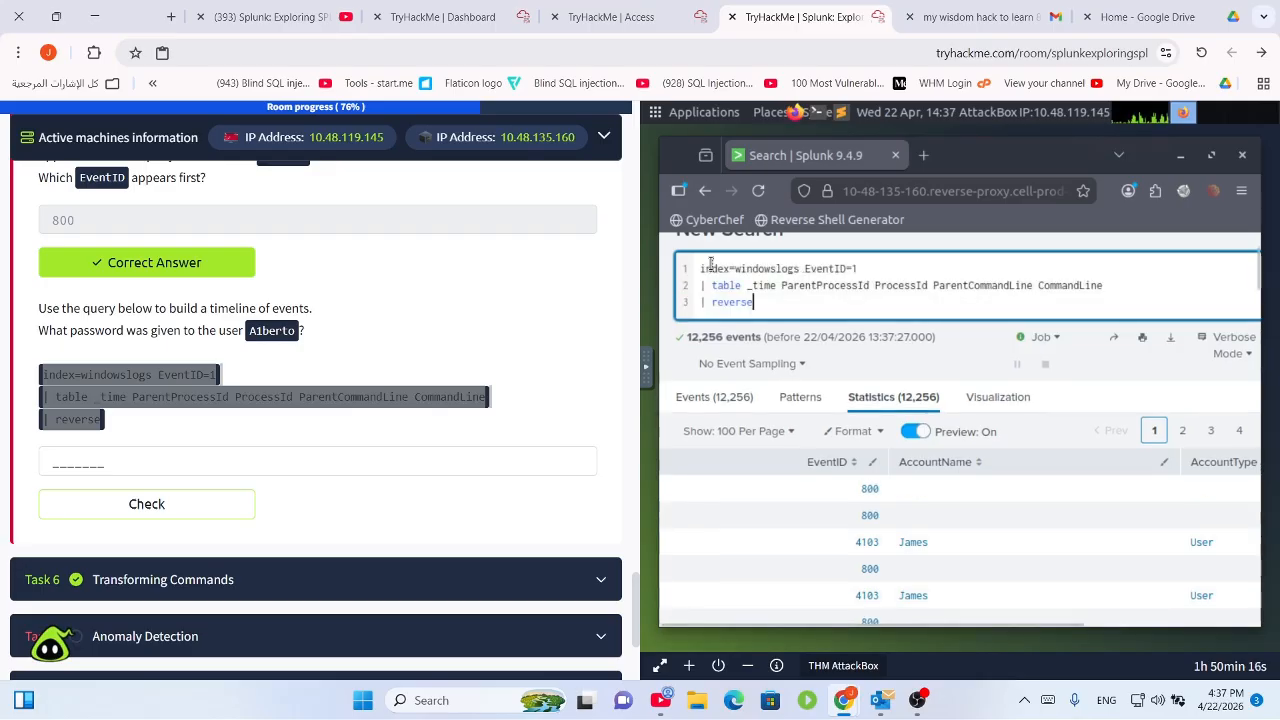
key(Return)
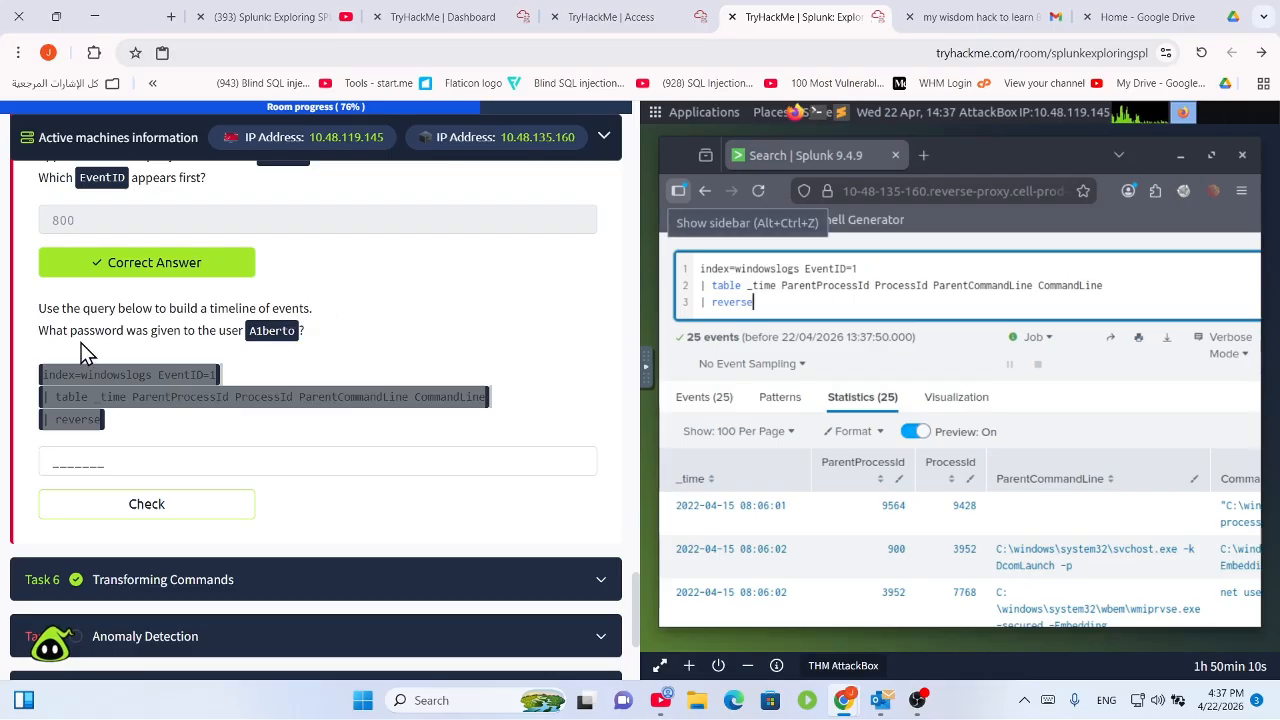
Scroll the 25 timeline events for the net user command that created the new account.
click(254, 336)
drag(250, 333, 305, 336)
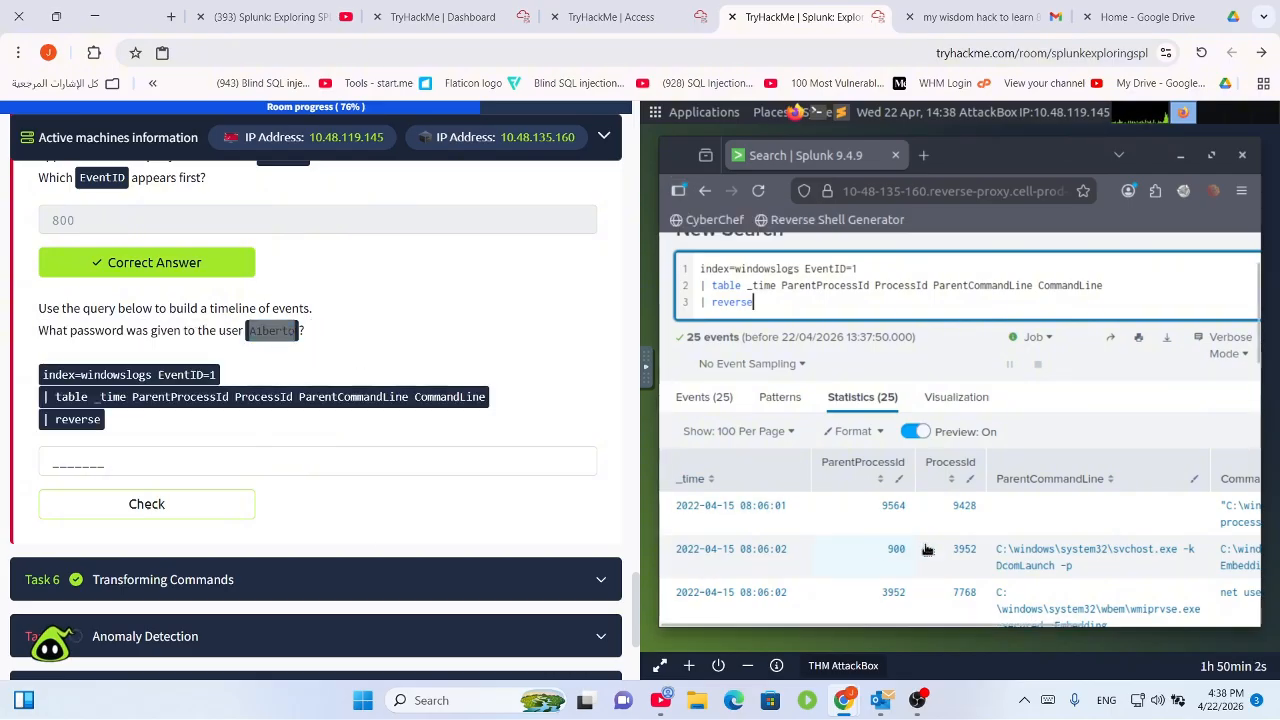
scroll(975, 545, down, 1)
scroll(979, 547, down, 6)
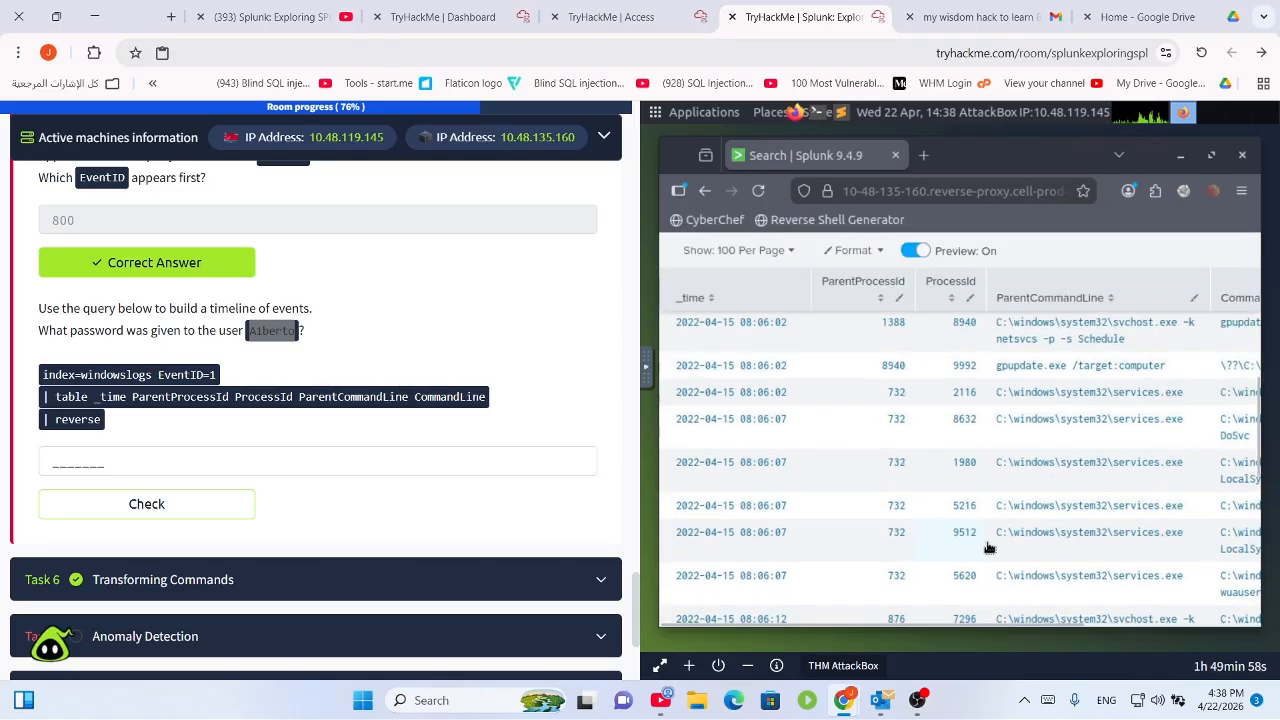
scroll(988, 547, up, 6)
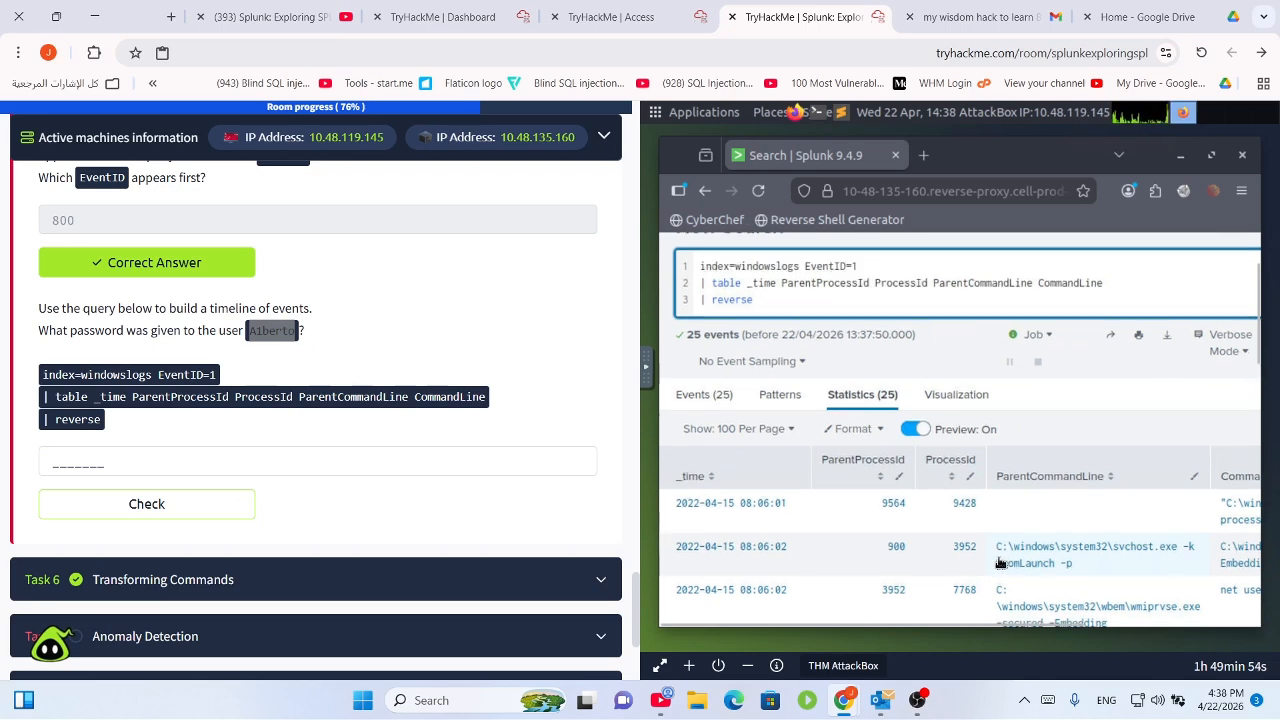
scroll(1001, 562, down, 3)
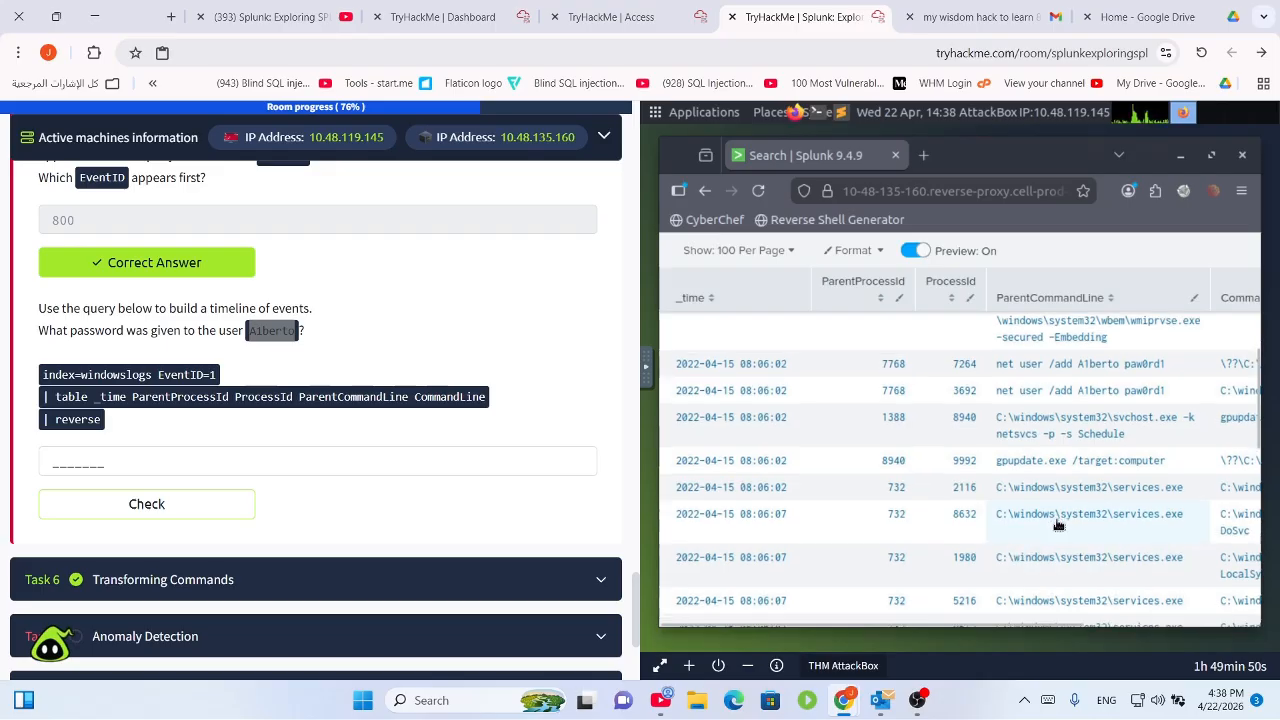
scroll(1058, 528, down, 5)
scroll(1058, 530, up, 10)
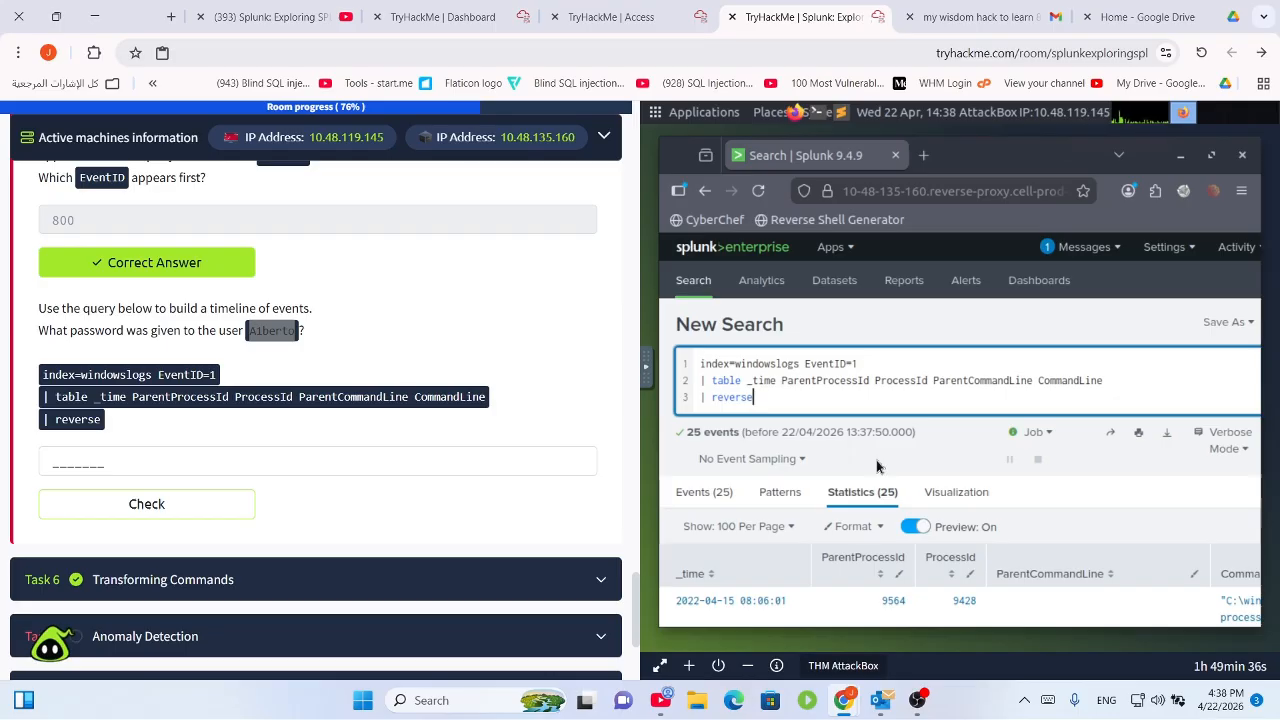
right_click(288, 330)
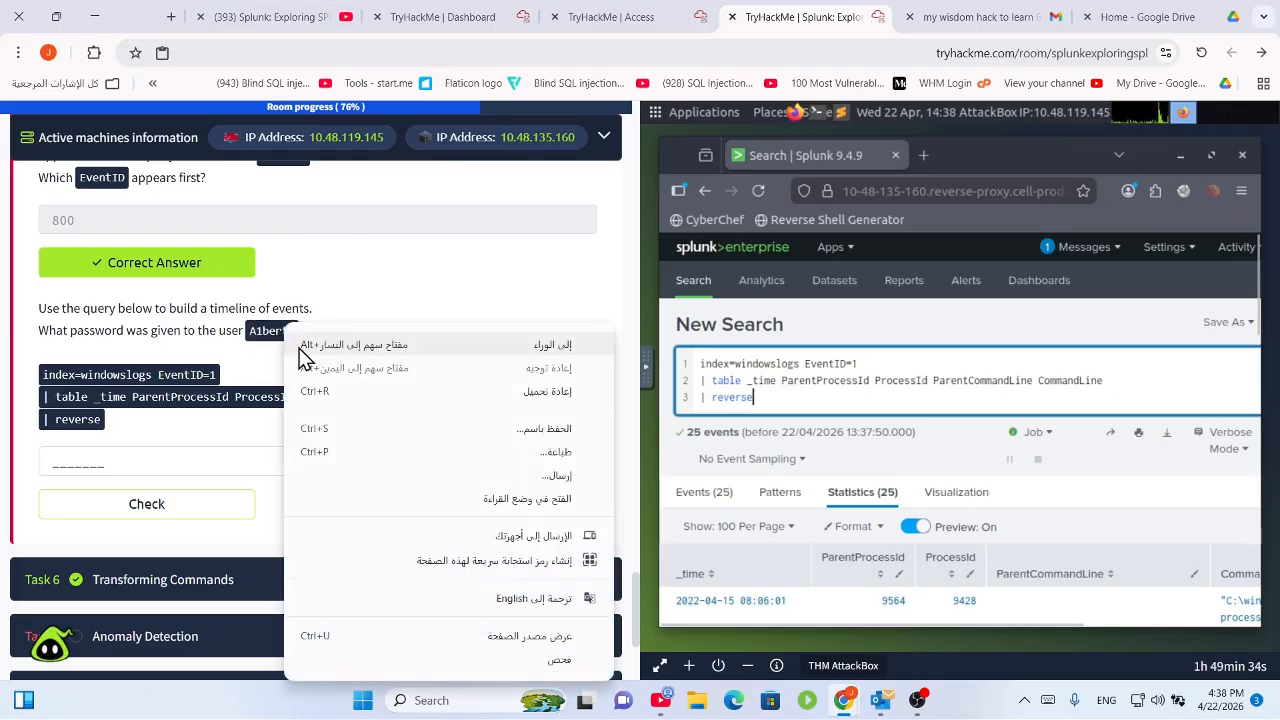
click(771, 406)
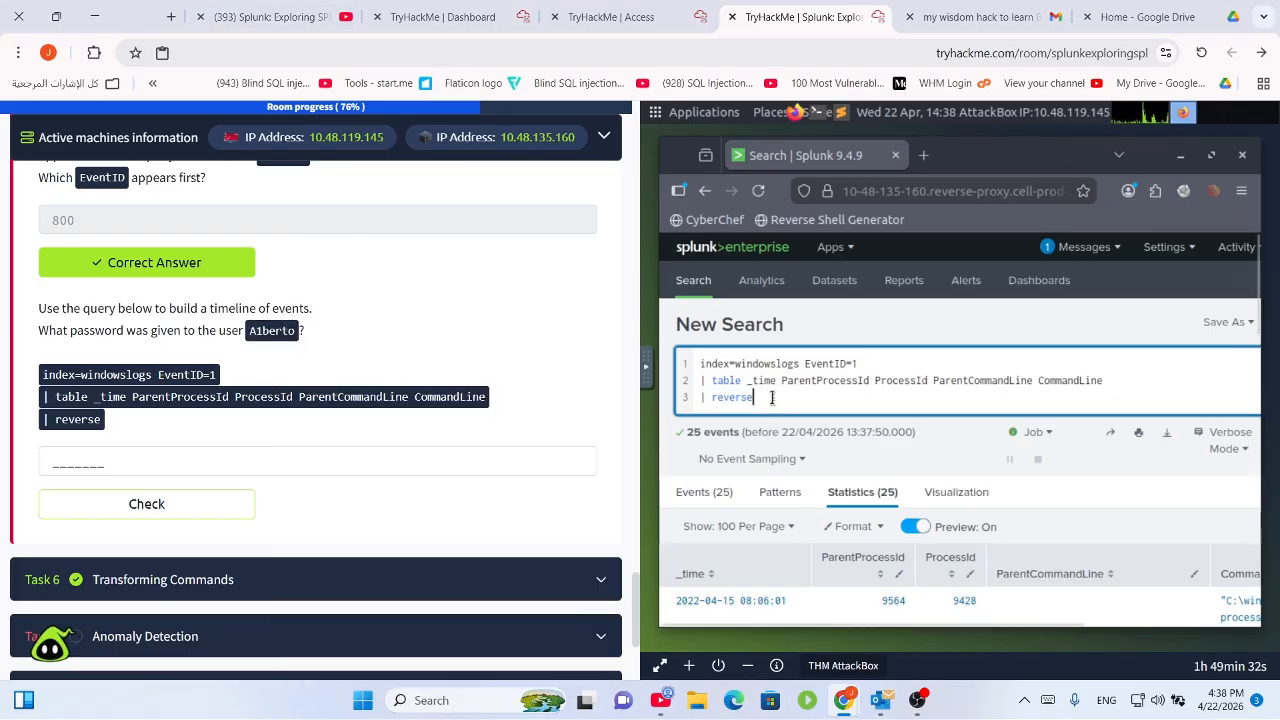
double_click(773, 402)
key(BackSpace)
text(A)
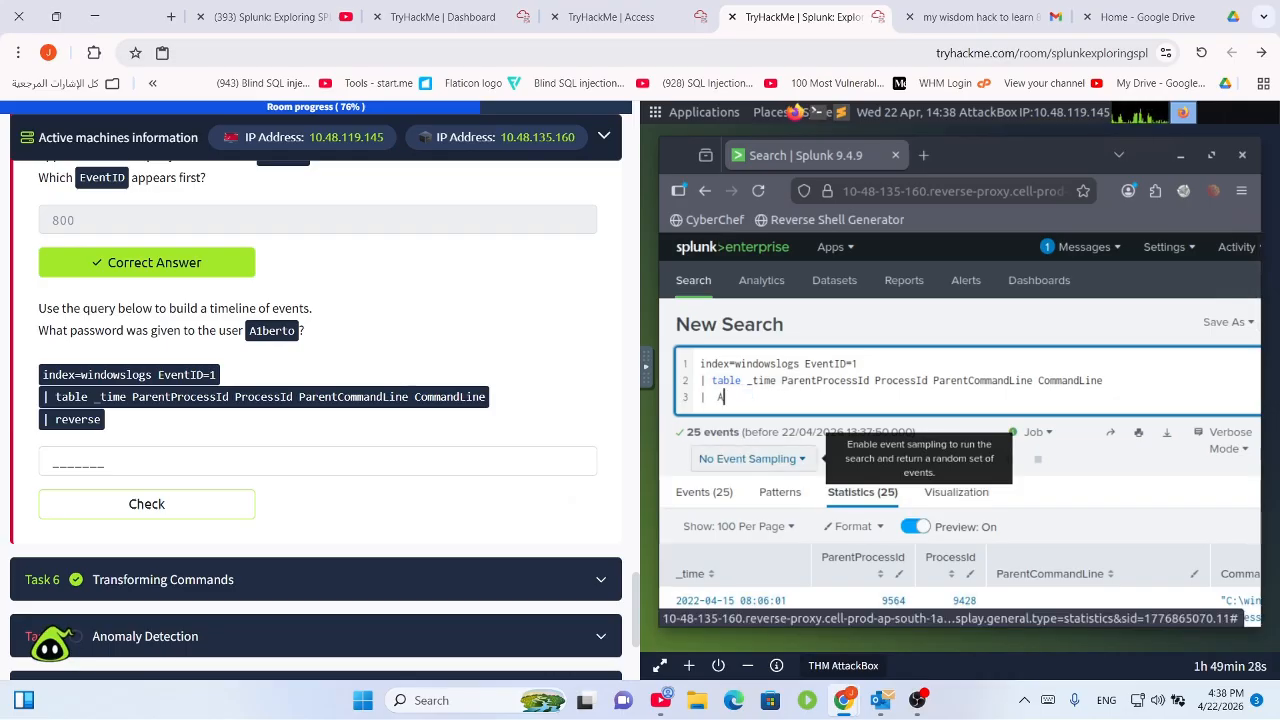
key(BackSpace)
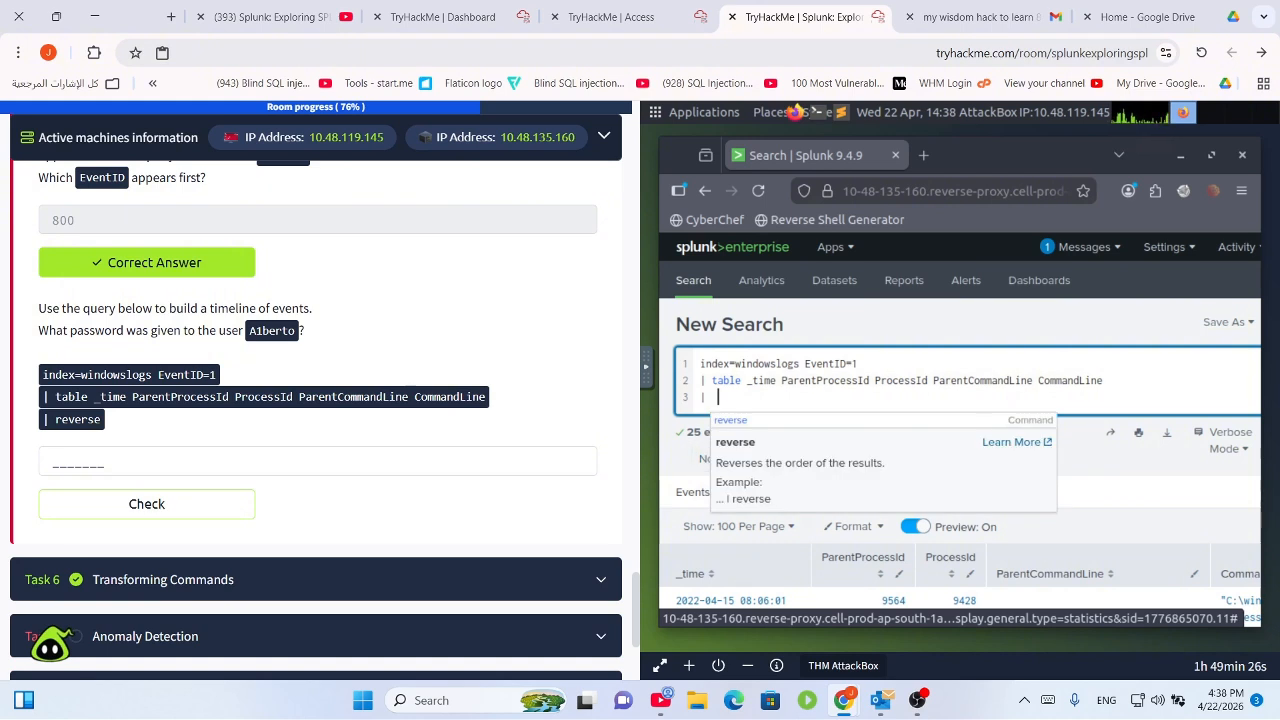
text(reverse Albert)
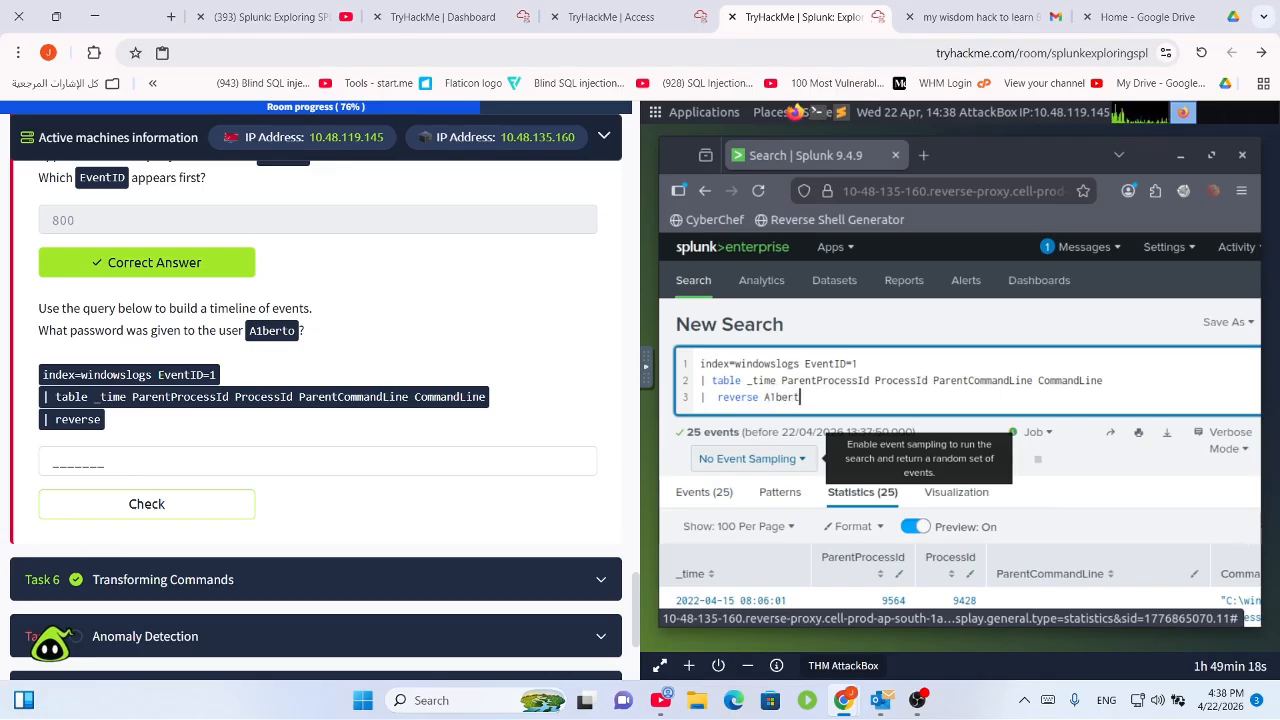
text(A1berto)
key(Return)
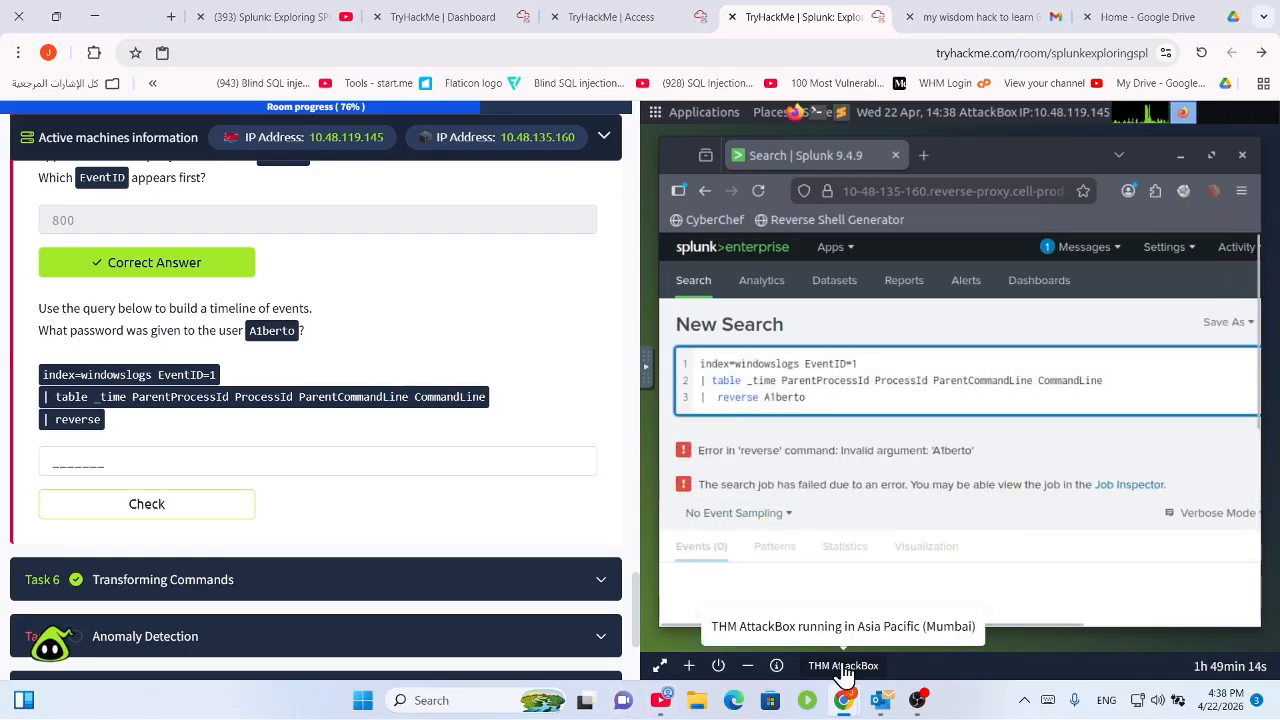
key(Left)
key(Left)
key(Left)
key(Left)
key(Left)
key(Left)
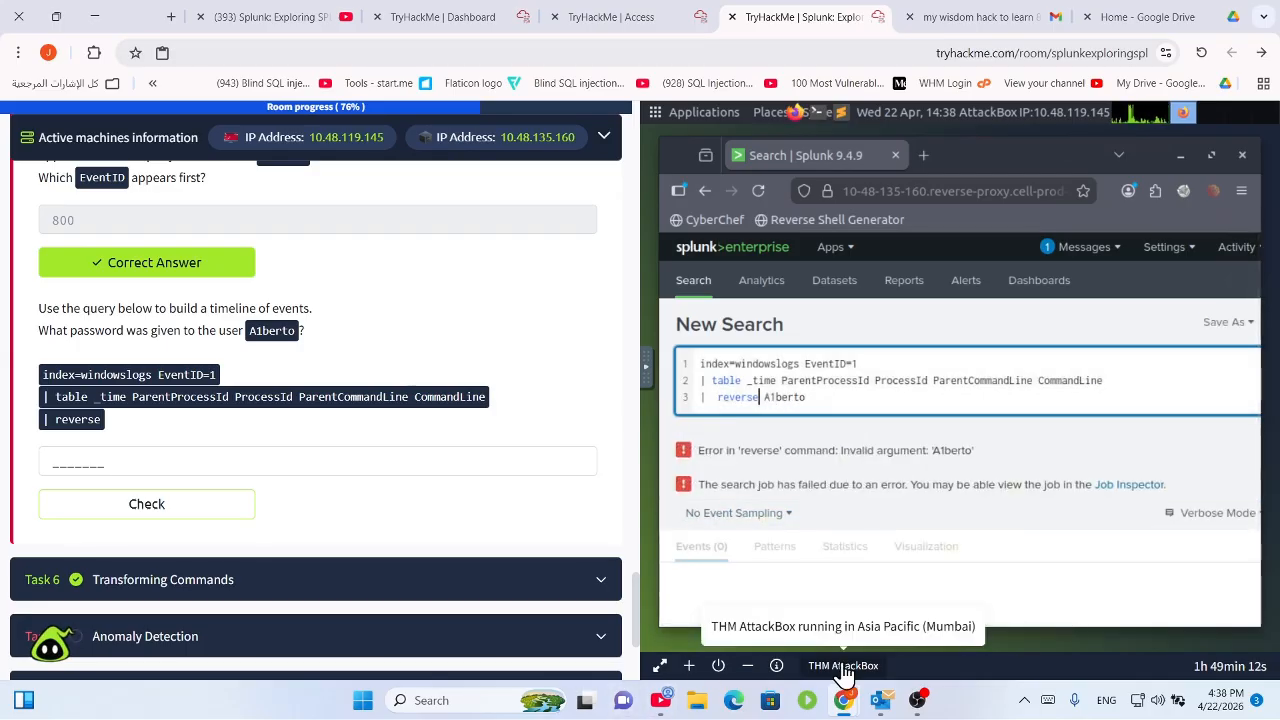
text(| A1berto)
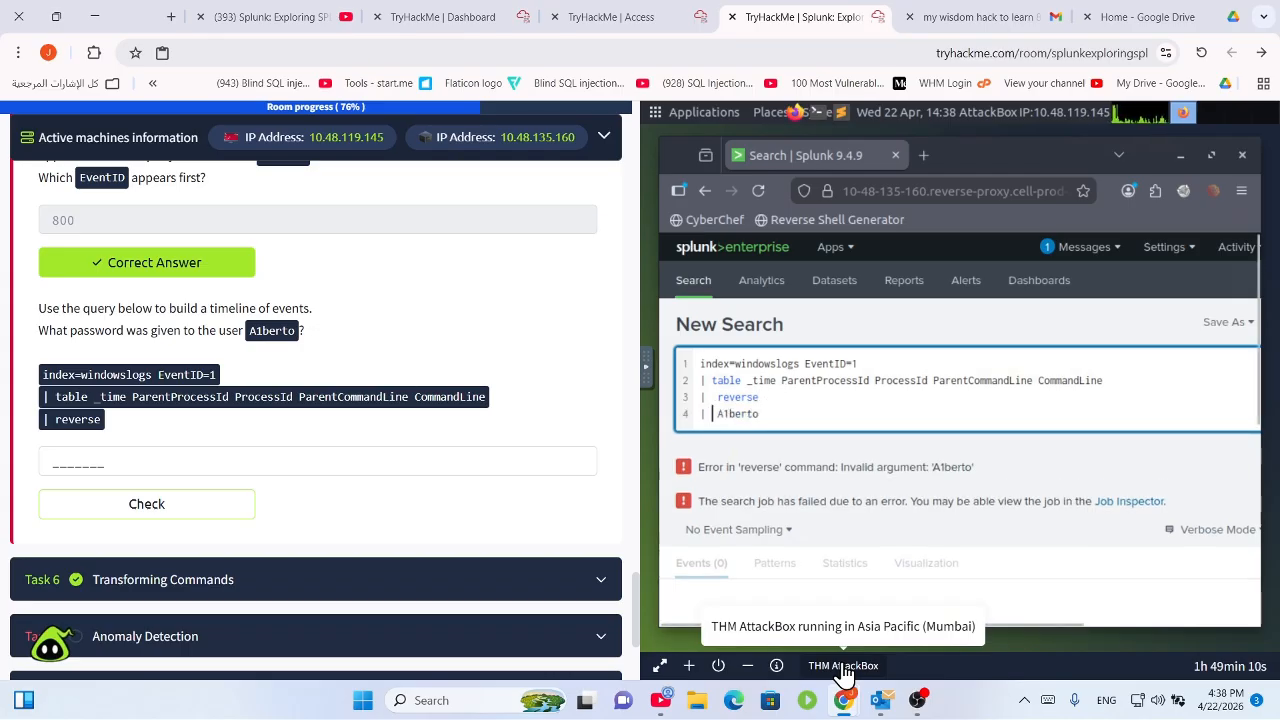
key(Return)
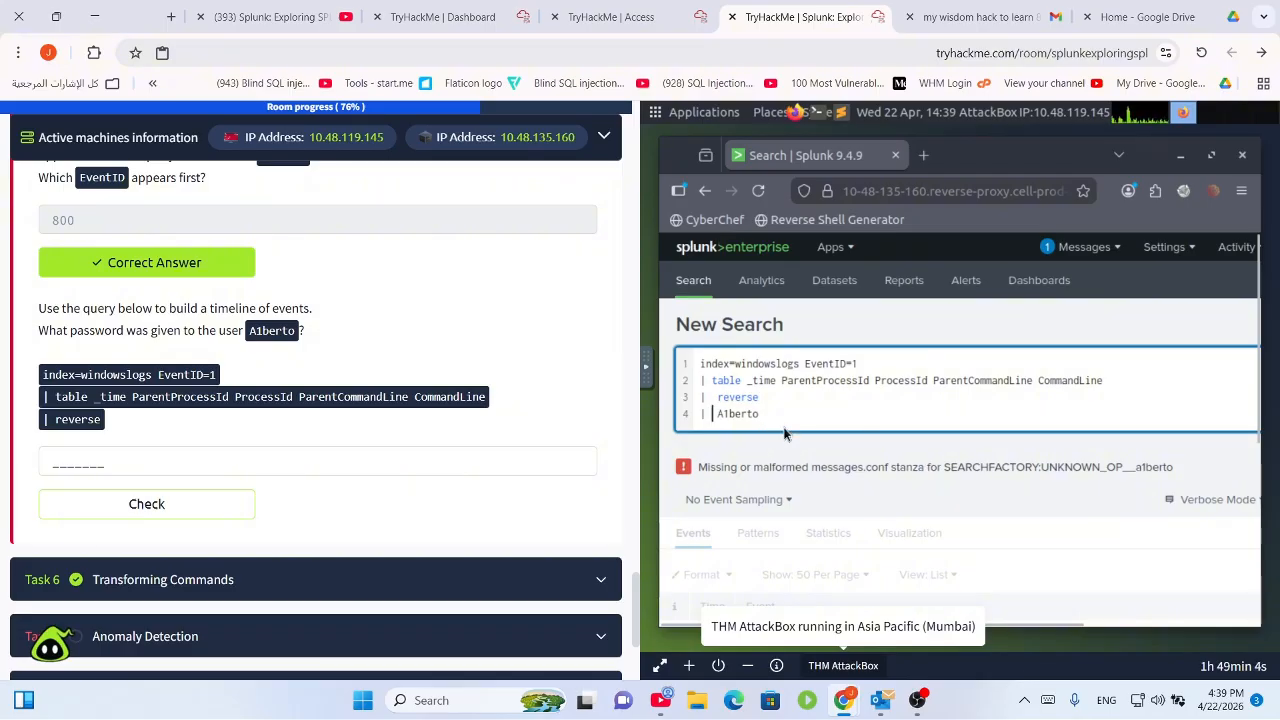
drag(768, 415, 704, 417)
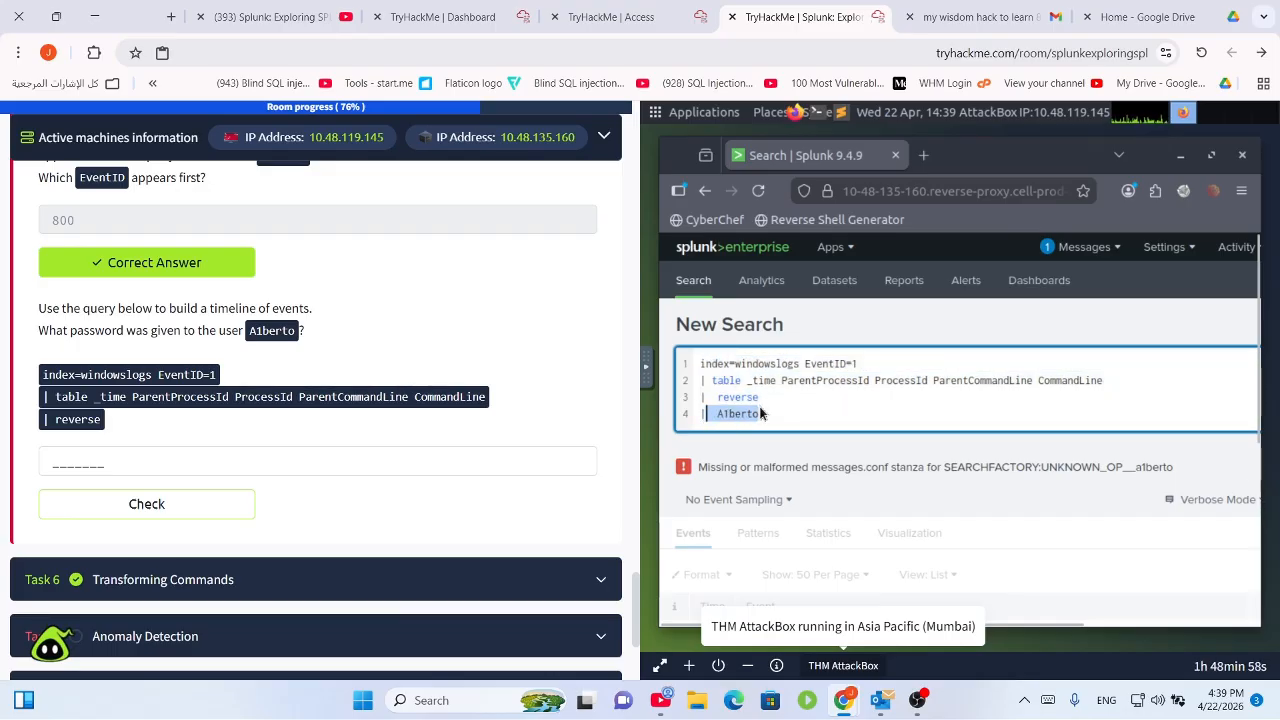
key(BackSpace)
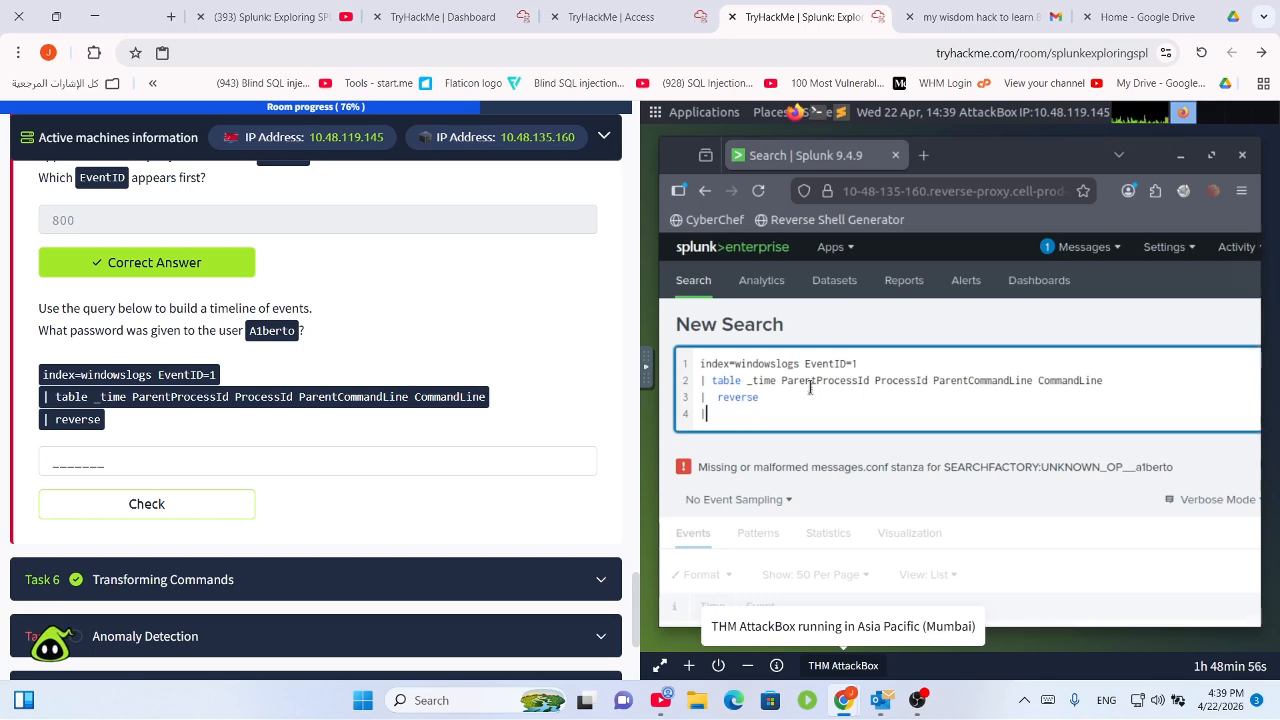
key(BackSpace)
key(Return)
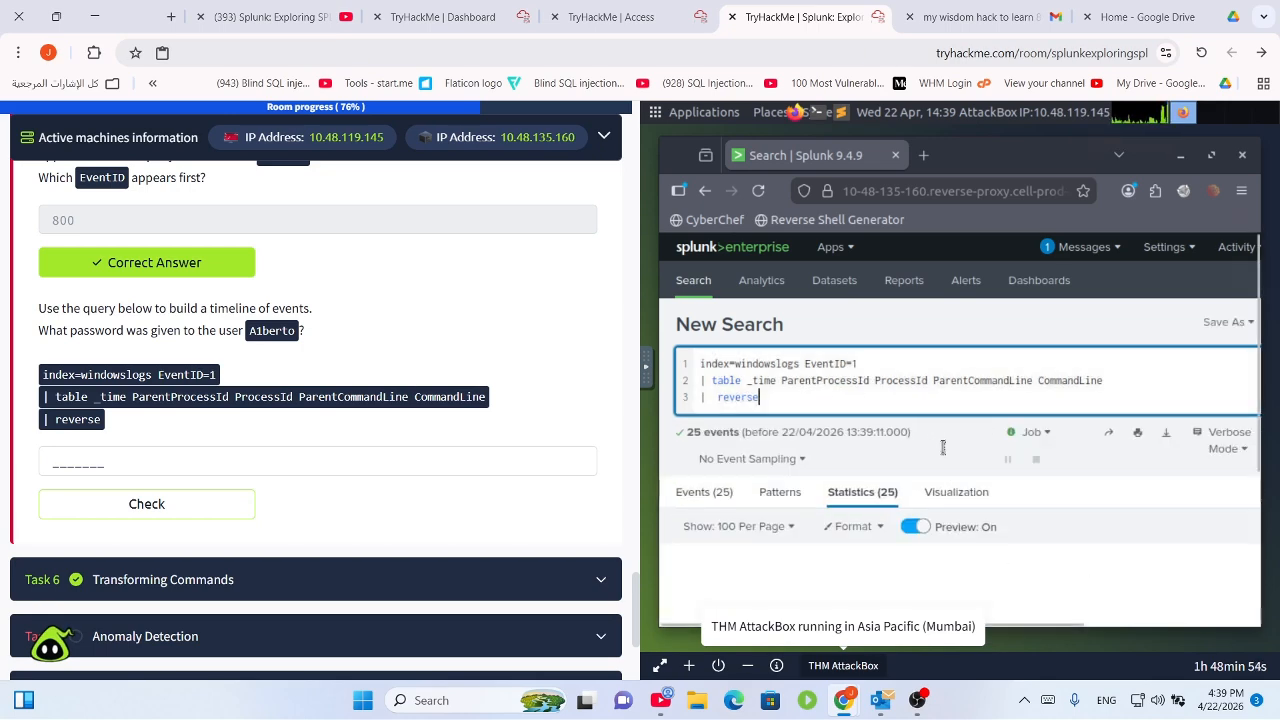
scroll(903, 475, down, 3)
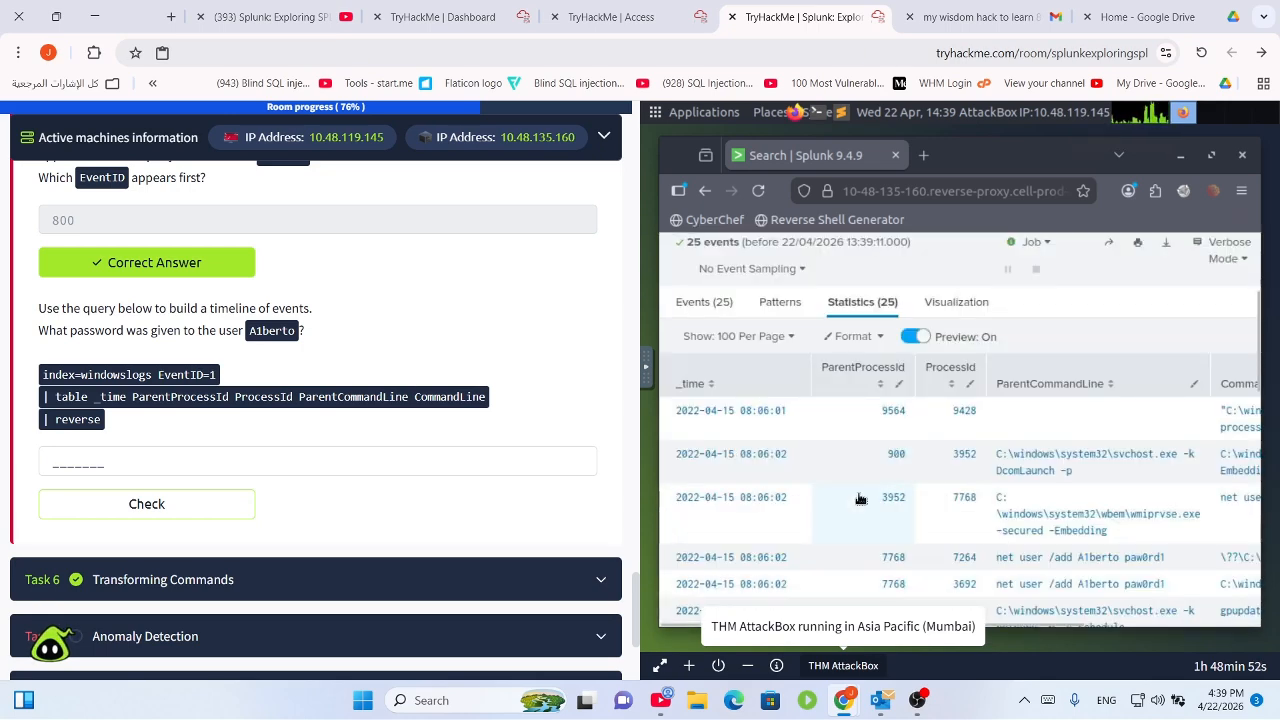
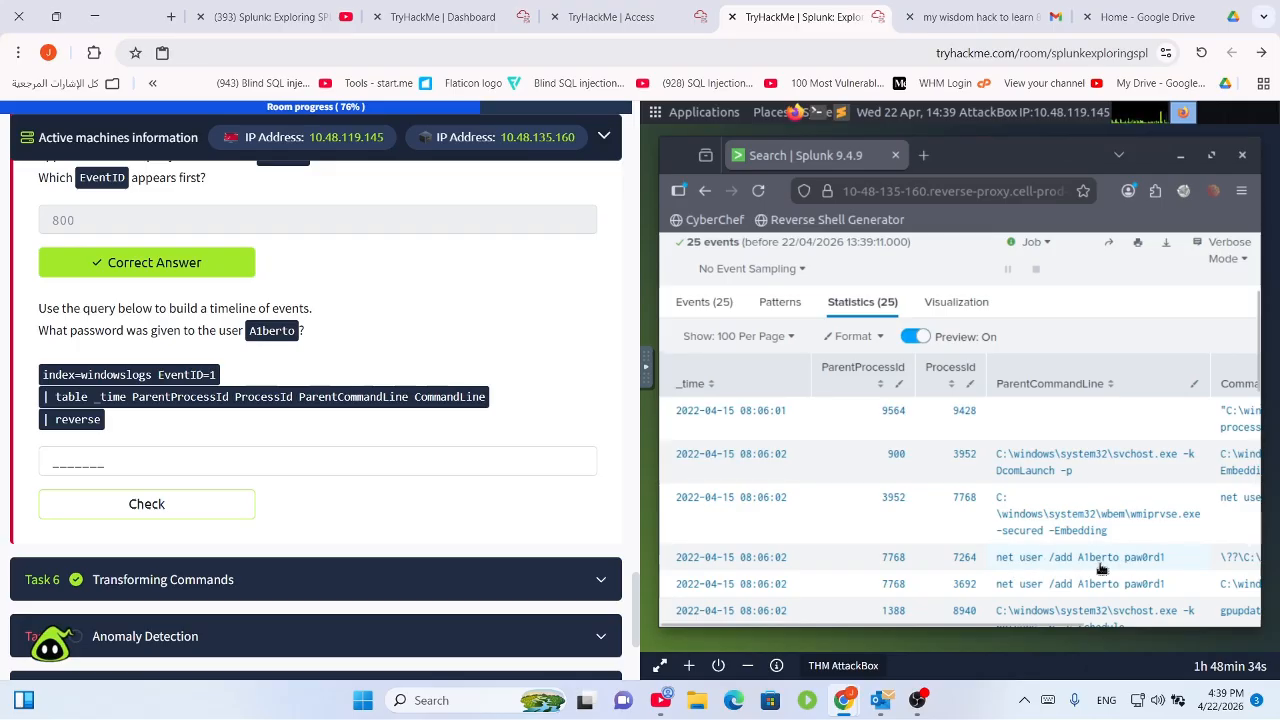
Copy the new user's password from the ParentCommandLine result and submit it as the answer.
drag(1165, 557, 1120, 562)
key(ctrl+c)
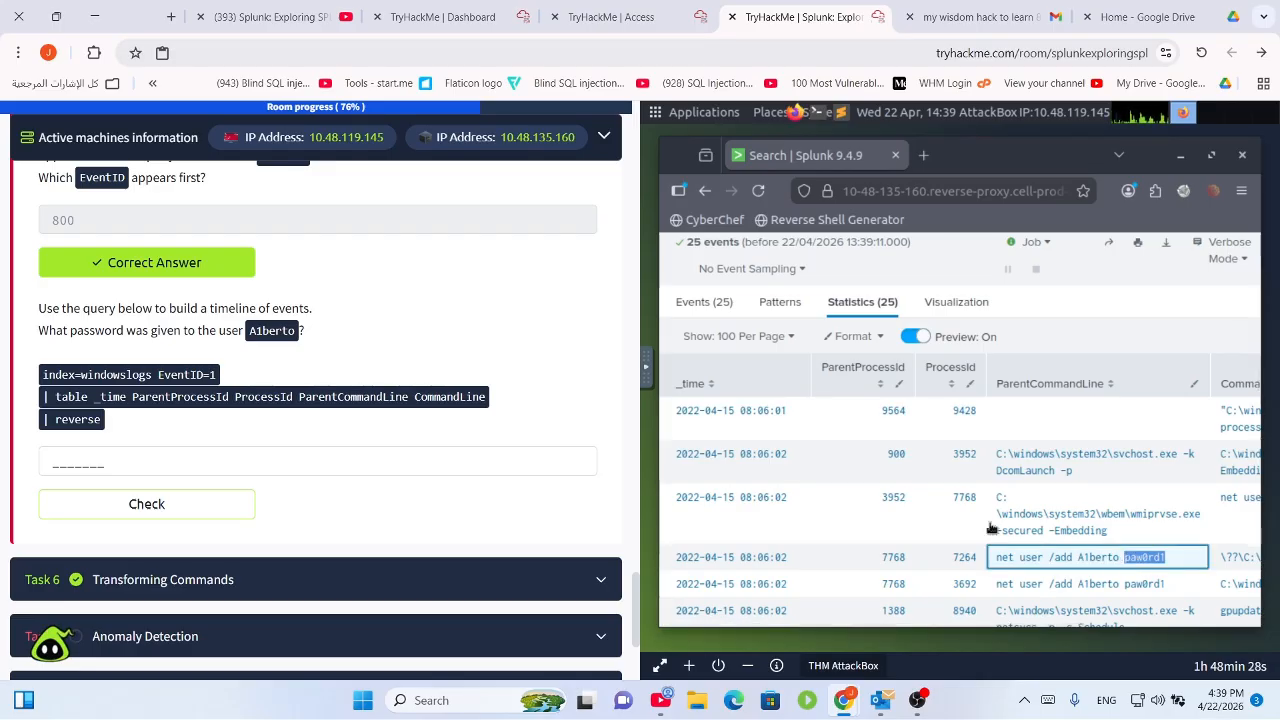
click(397, 459)
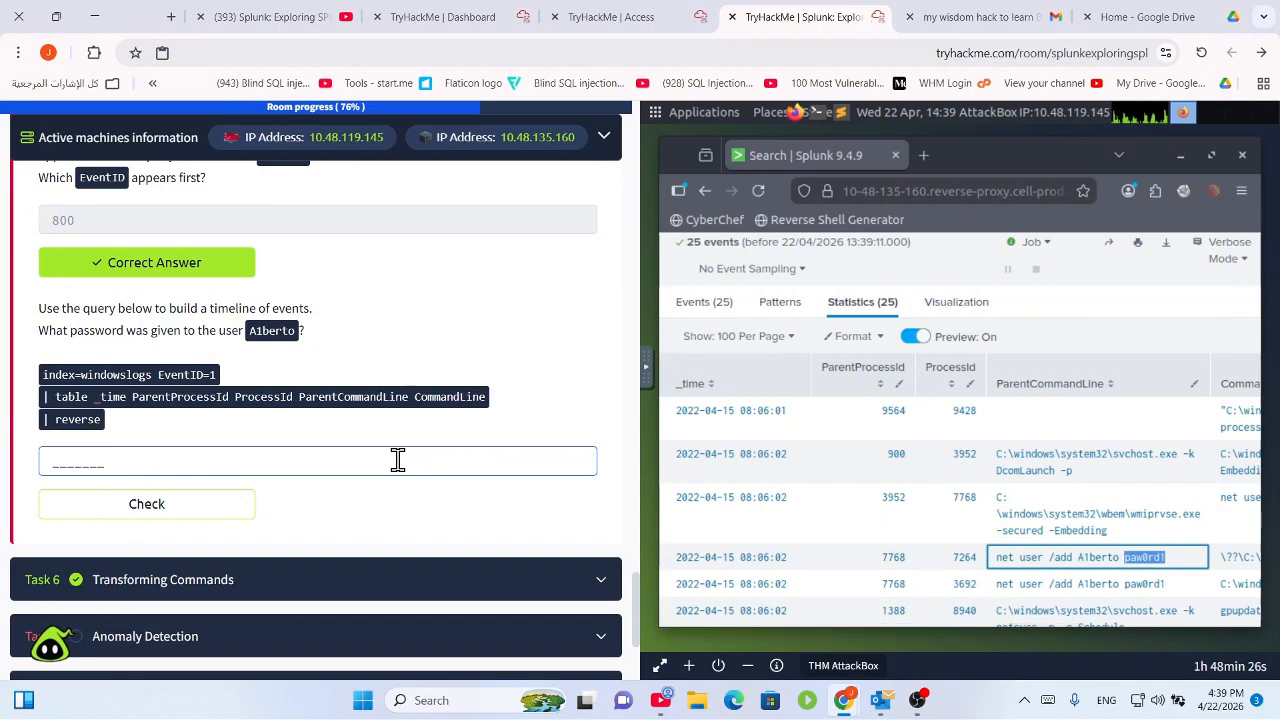
key(ctrl+v)
key(Return)
Scroll the room's task list and bring up Task 7, Anomaly Detection.
scroll(223, 377, up, 5)
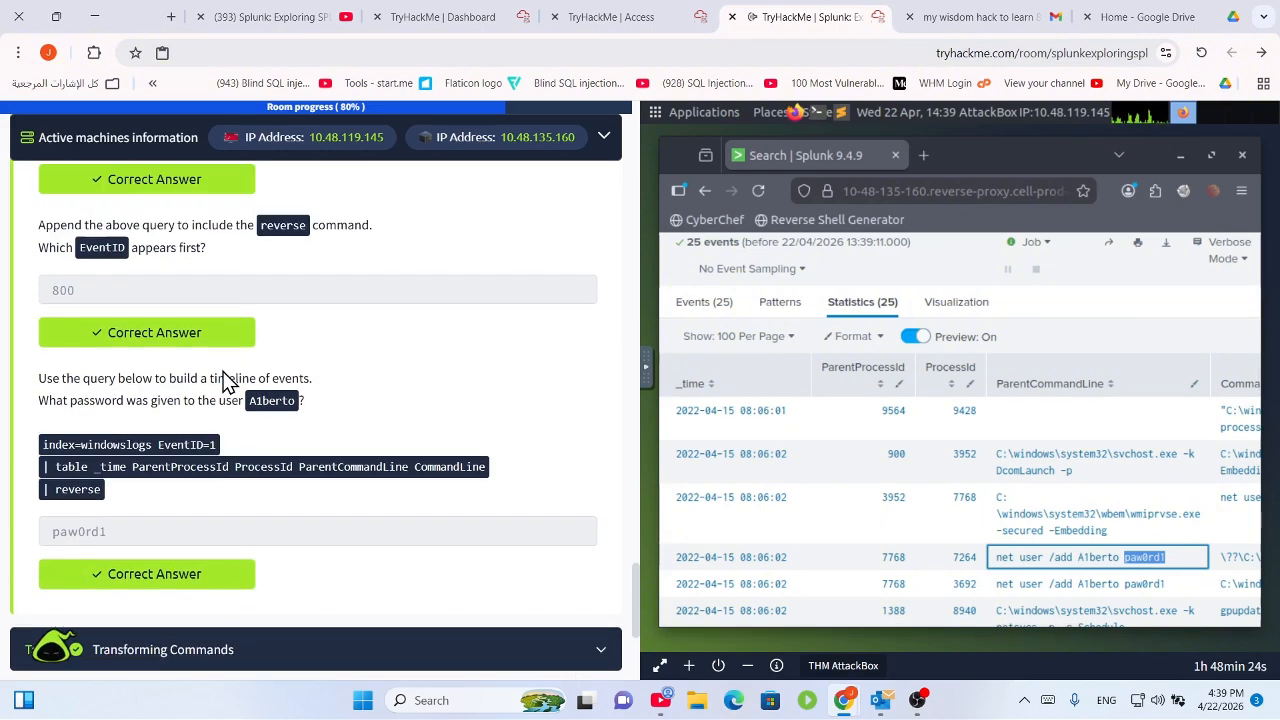
scroll(260, 394, down, 8)
scroll(287, 376, up, 15)
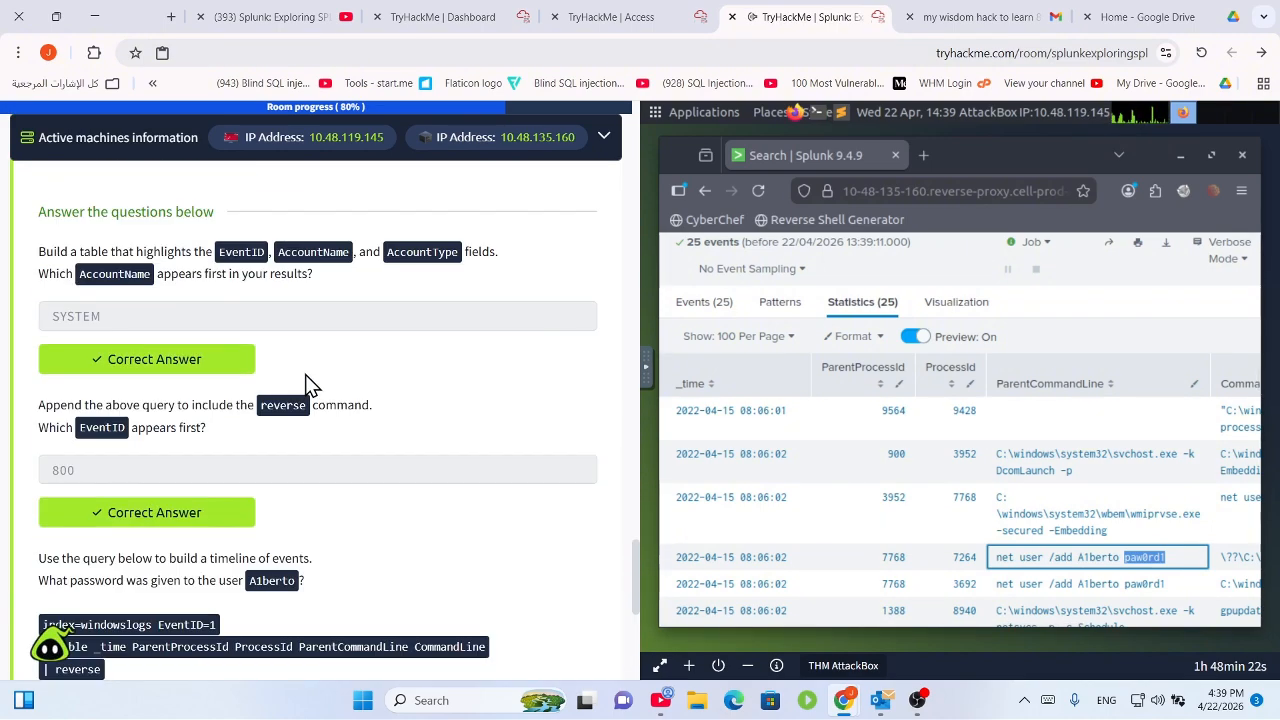
scroll(320, 403, up, 3)
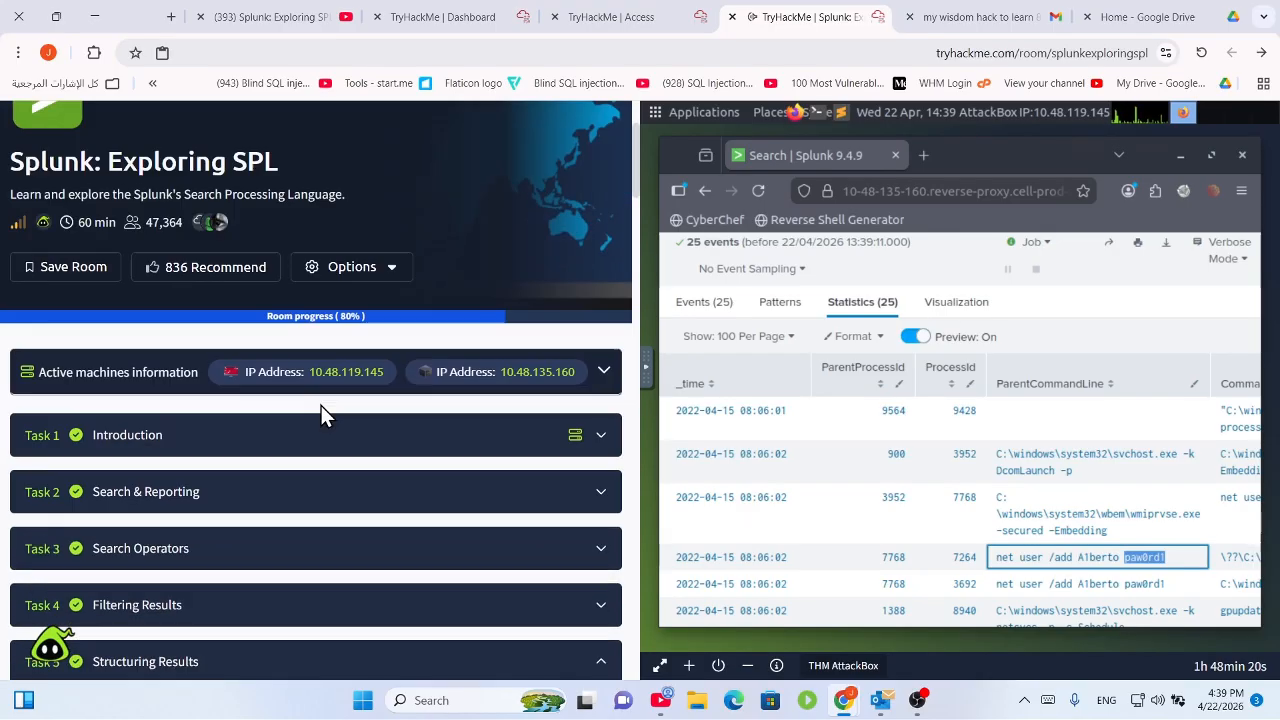
scroll(257, 257, down, 10)
scroll(248, 330, up, 2)
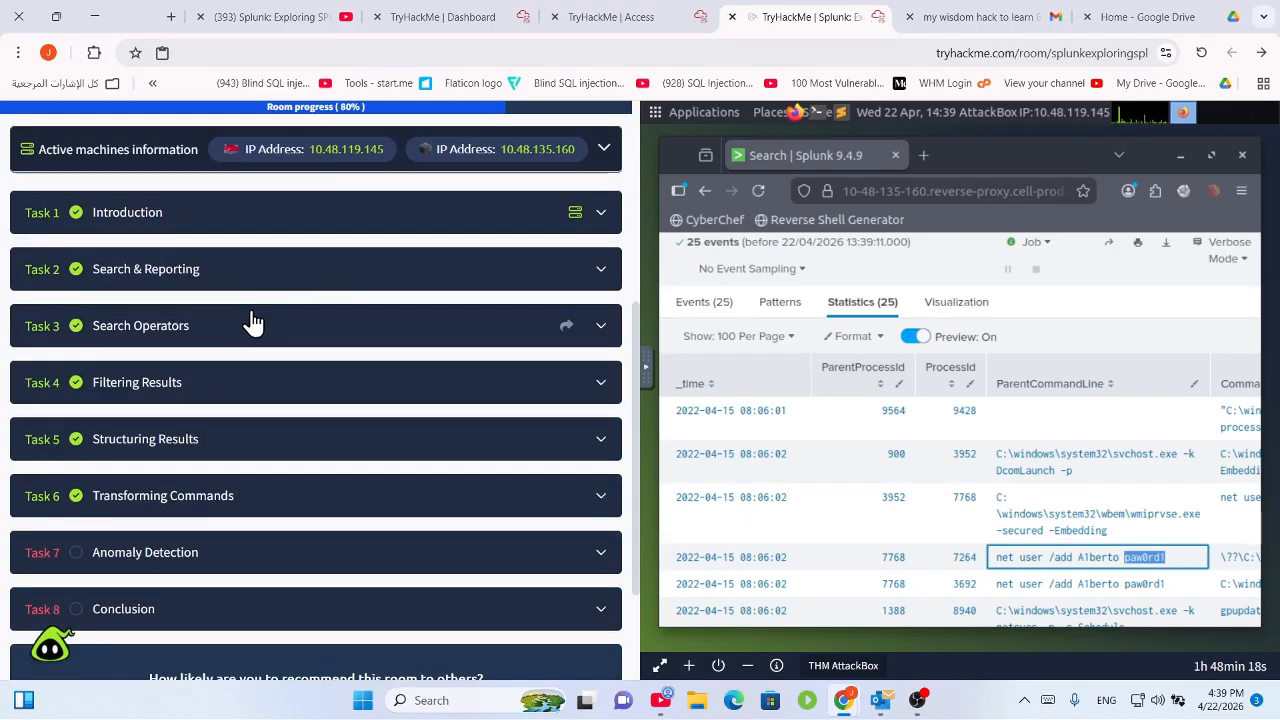
scroll(210, 470, down, 1)
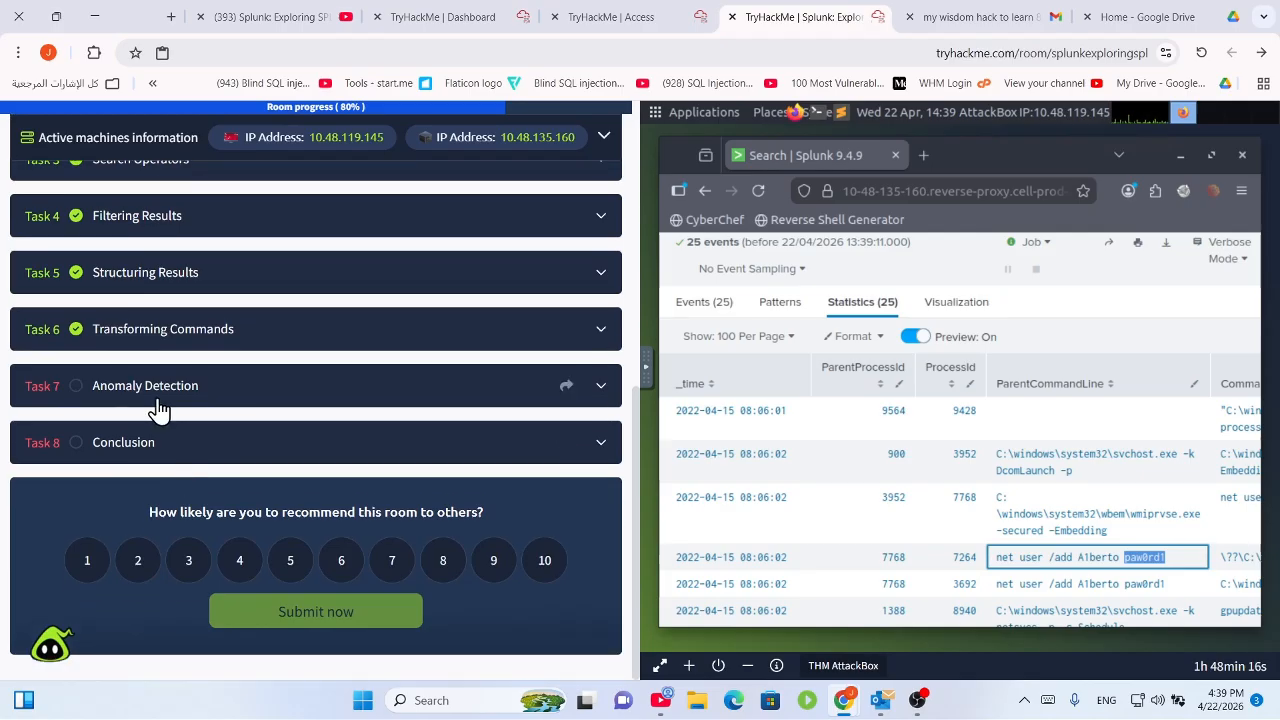
click(157, 400)
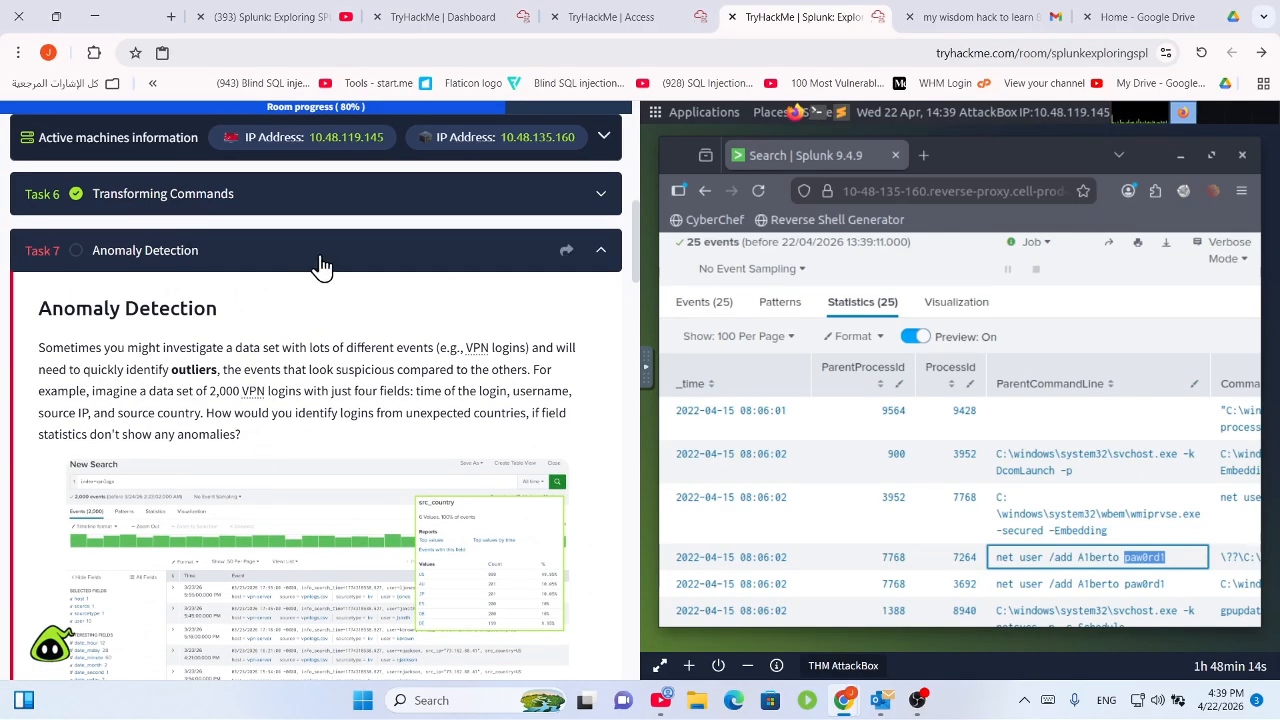
click(320, 264)
click(198, 458)
scroll(205, 480, down, 3)
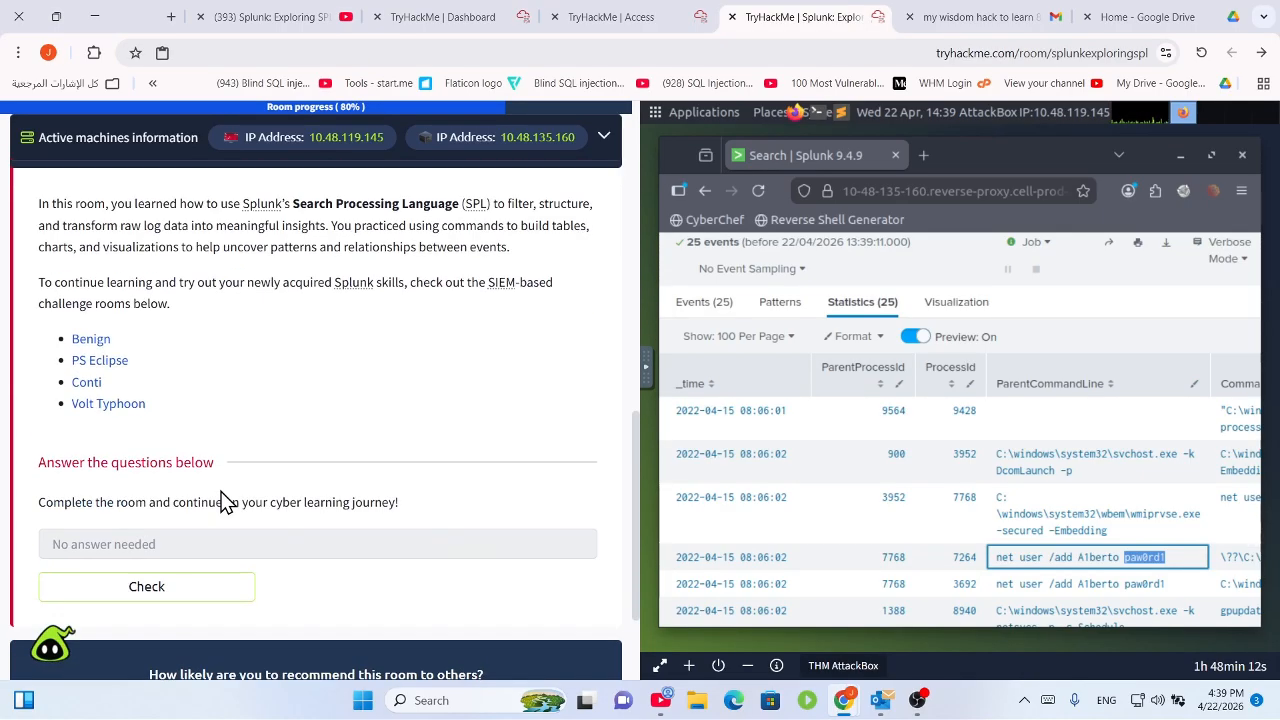
scroll(215, 490, up, 5)
Read the Anomaly Detection intro on outliers and the 2,000 VPN logins example.
click(150, 558)
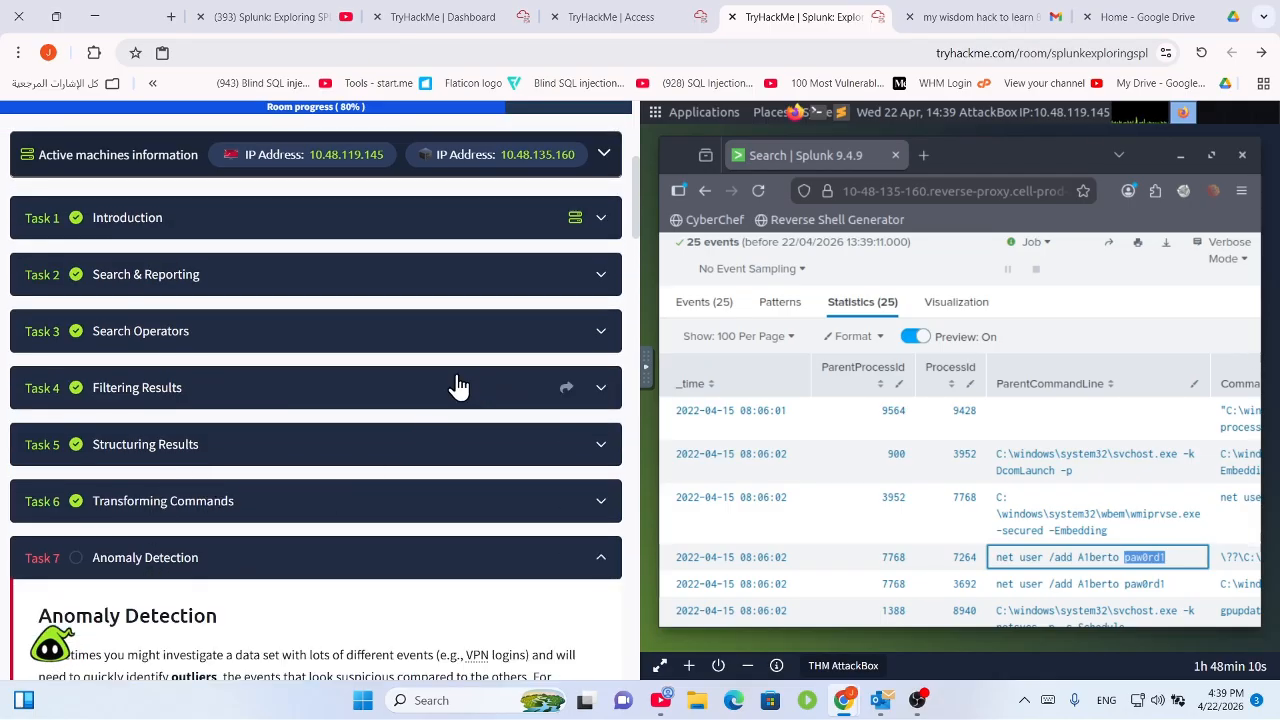
drag(48, 306, 408, 231)
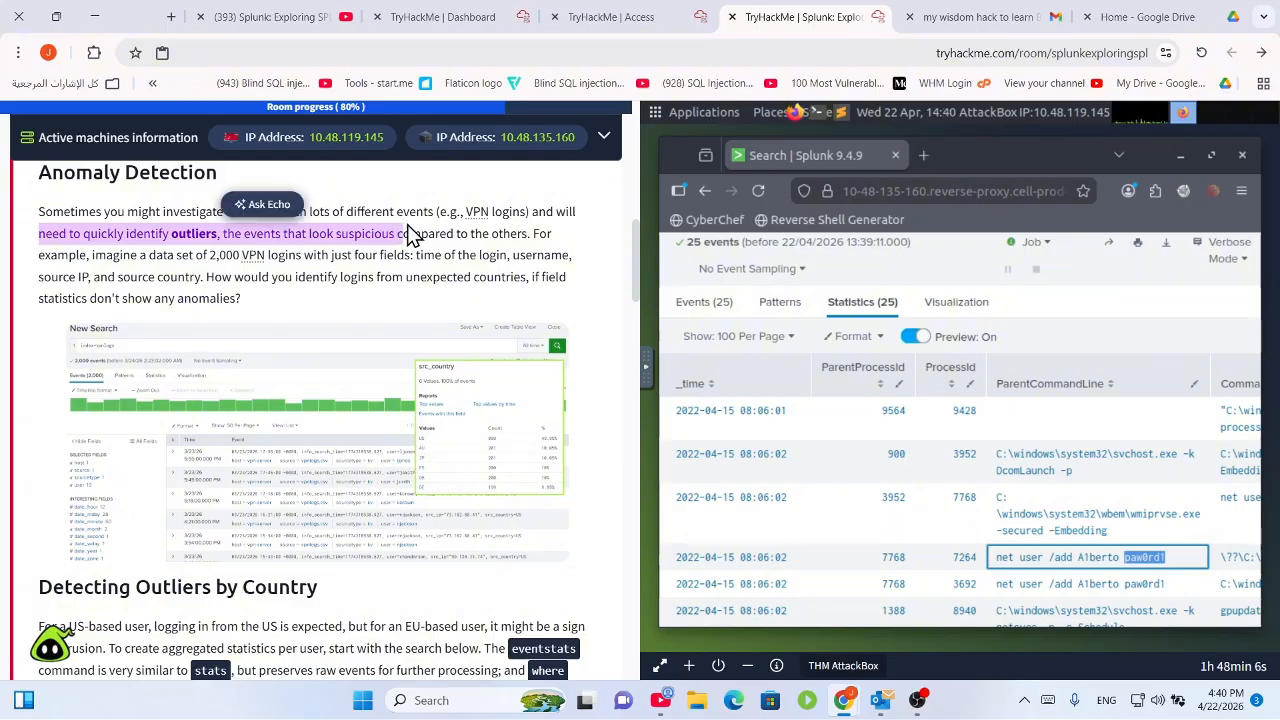
click(354, 209)
drag(332, 214, 557, 249)
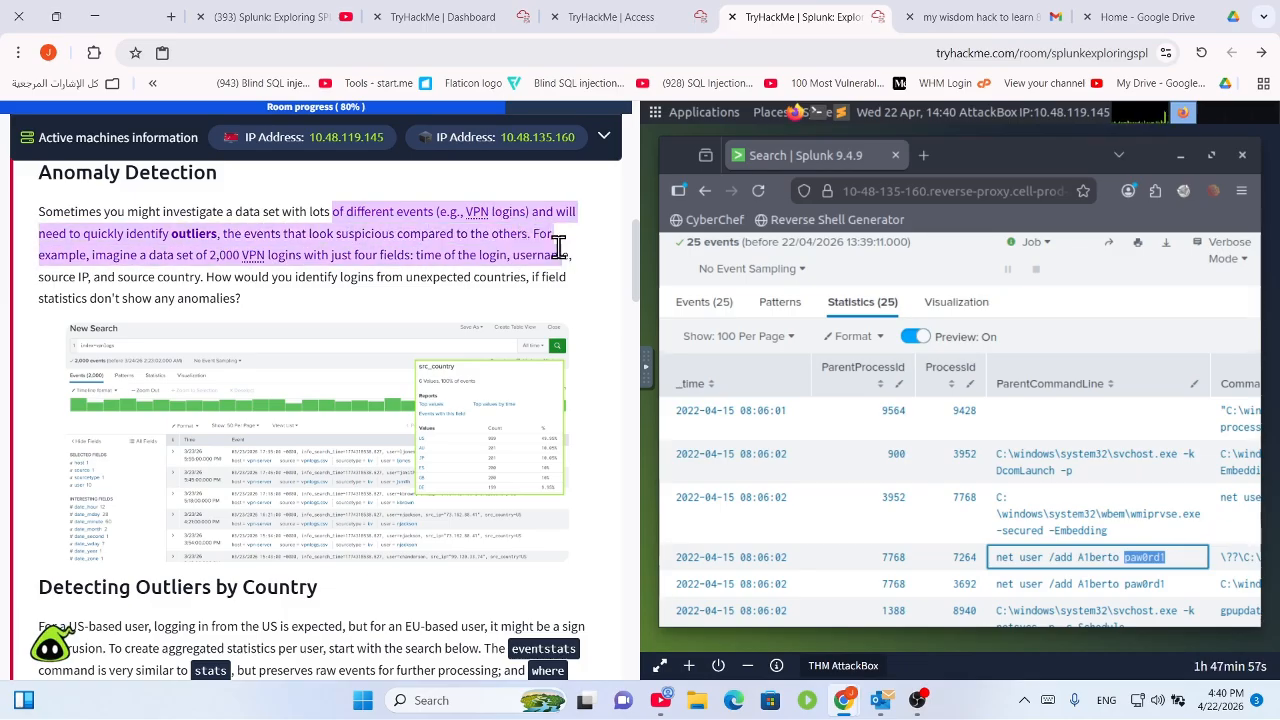
click(115, 257)
drag(128, 256, 337, 318)
click(505, 265)
click(434, 279)
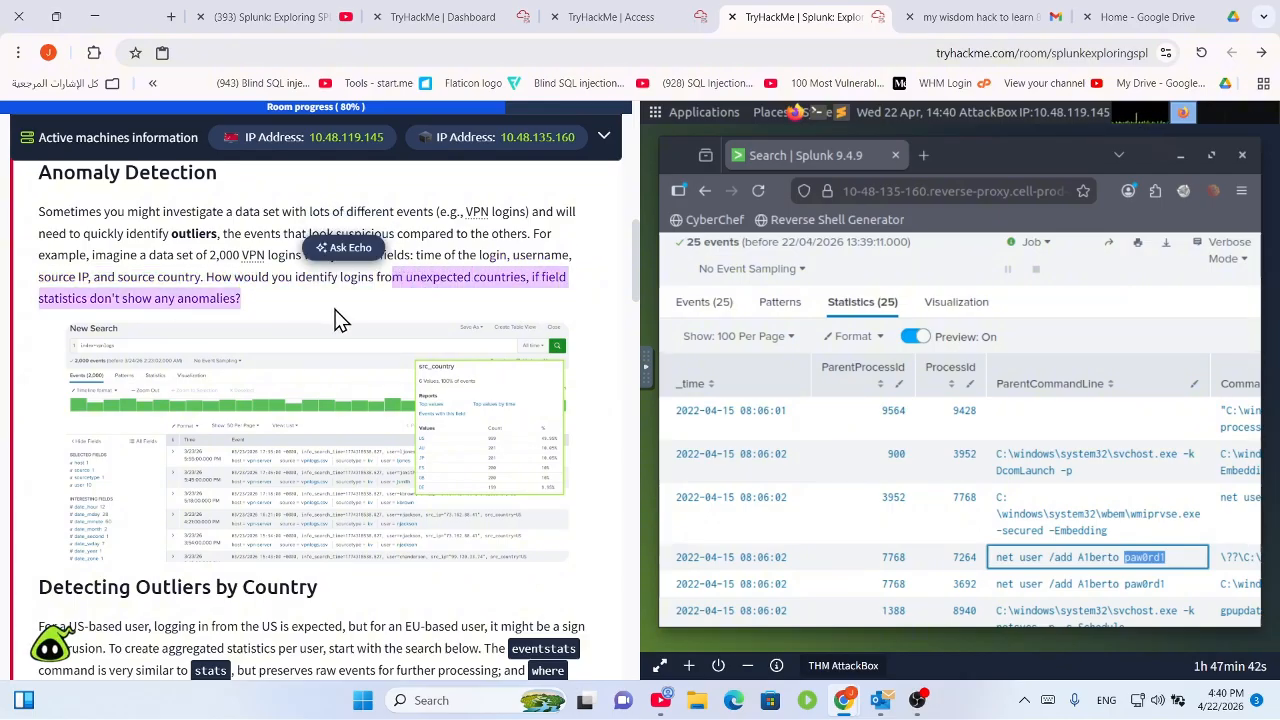
Read the Detecting Outliers by Country intro about US-based user logins and the starting search.
scroll(452, 425, down, 2)
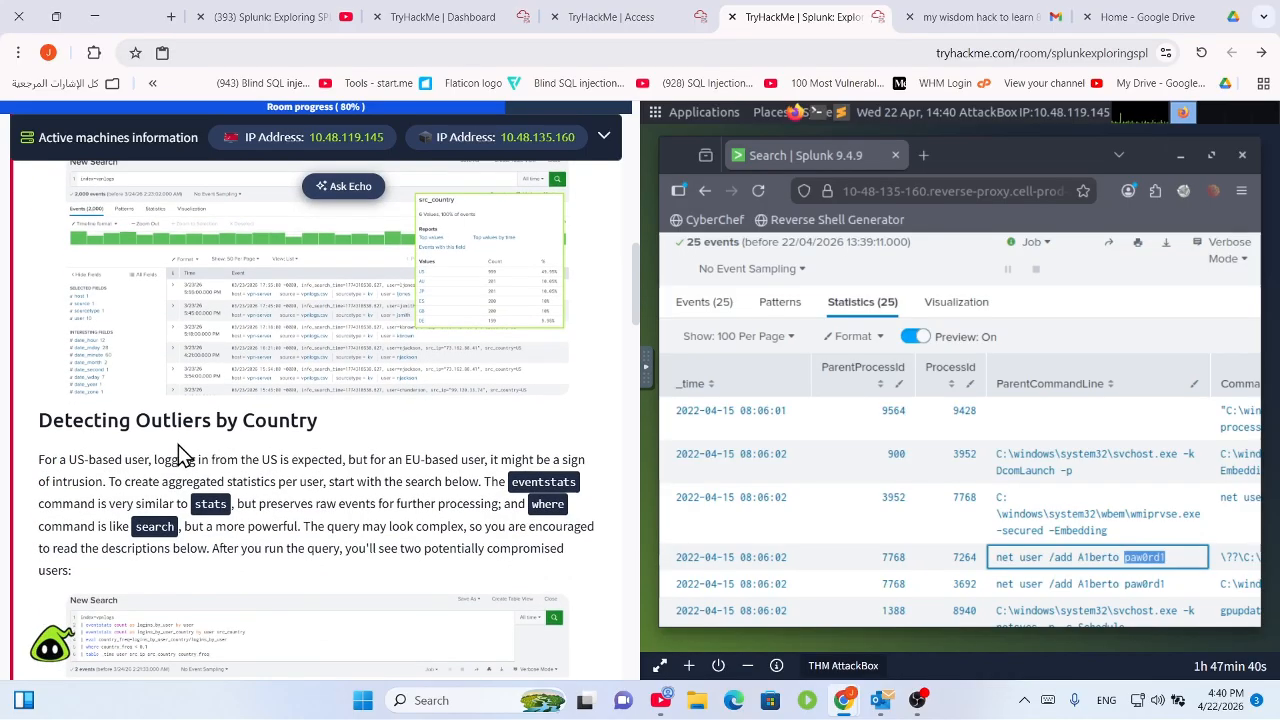
scroll(190, 420, down, 1)
drag(216, 337, 329, 346)
drag(59, 376, 523, 398)
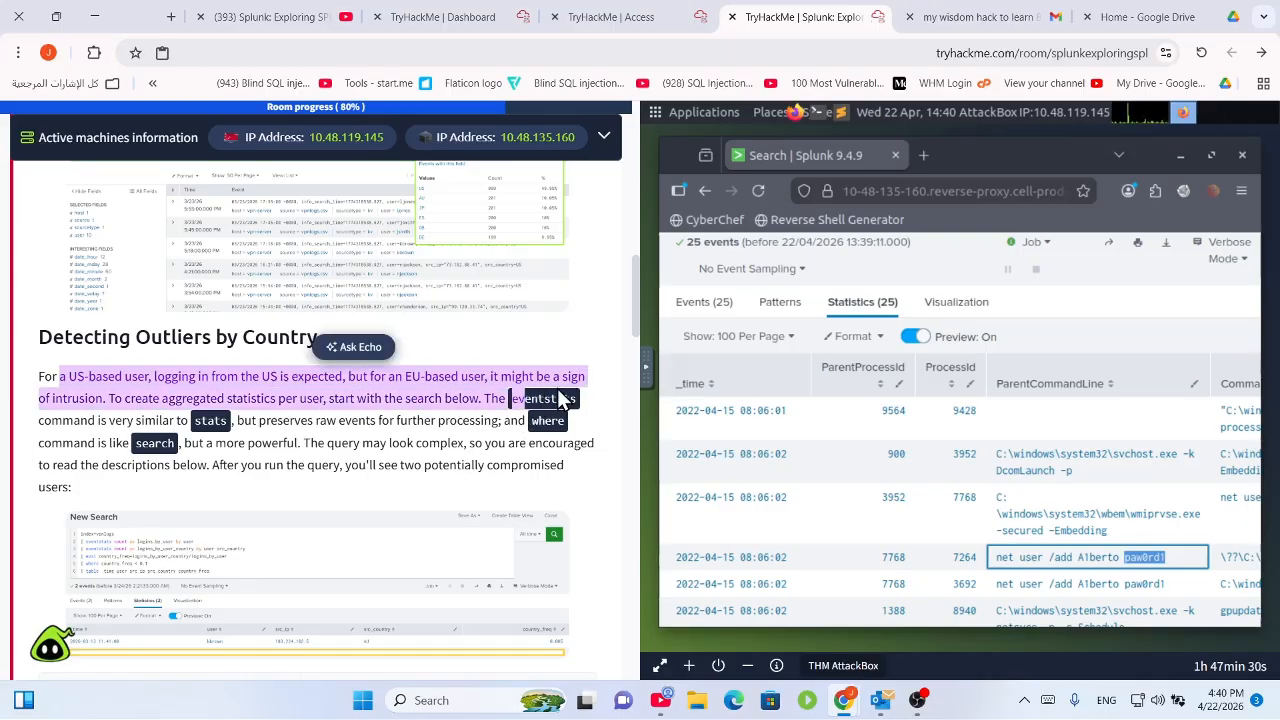
click(301, 420)
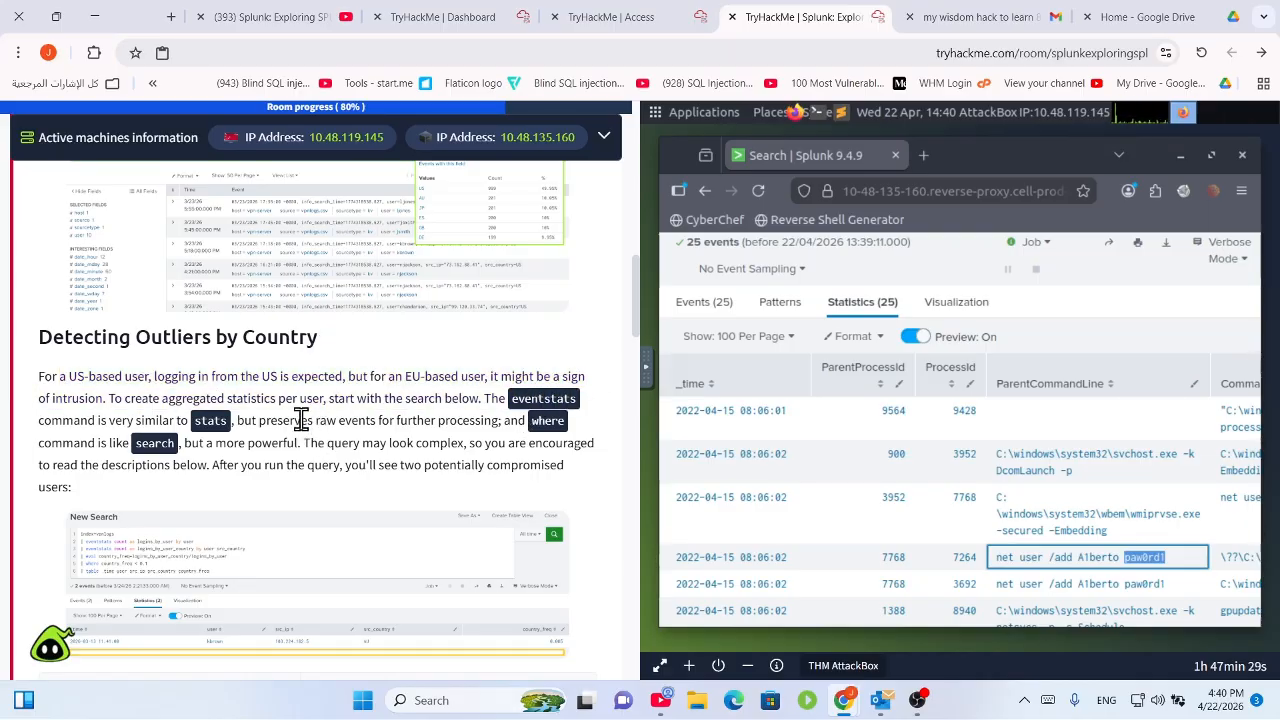
drag(292, 398, 420, 421)
click(246, 417)
Read the line-by-line query explanation, then enlarge the outlier search screenshot.
scroll(421, 421, down, 2)
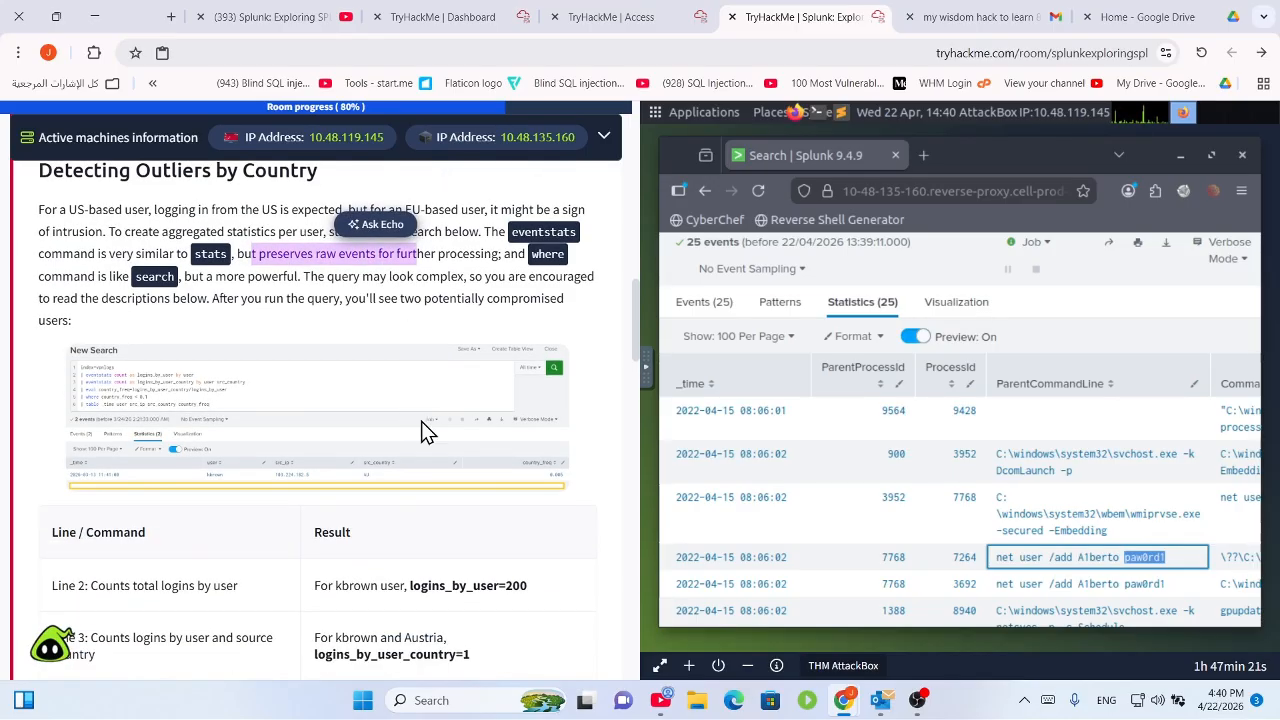
click(443, 275)
drag(134, 277, 388, 331)
scroll(296, 331, down, 2)
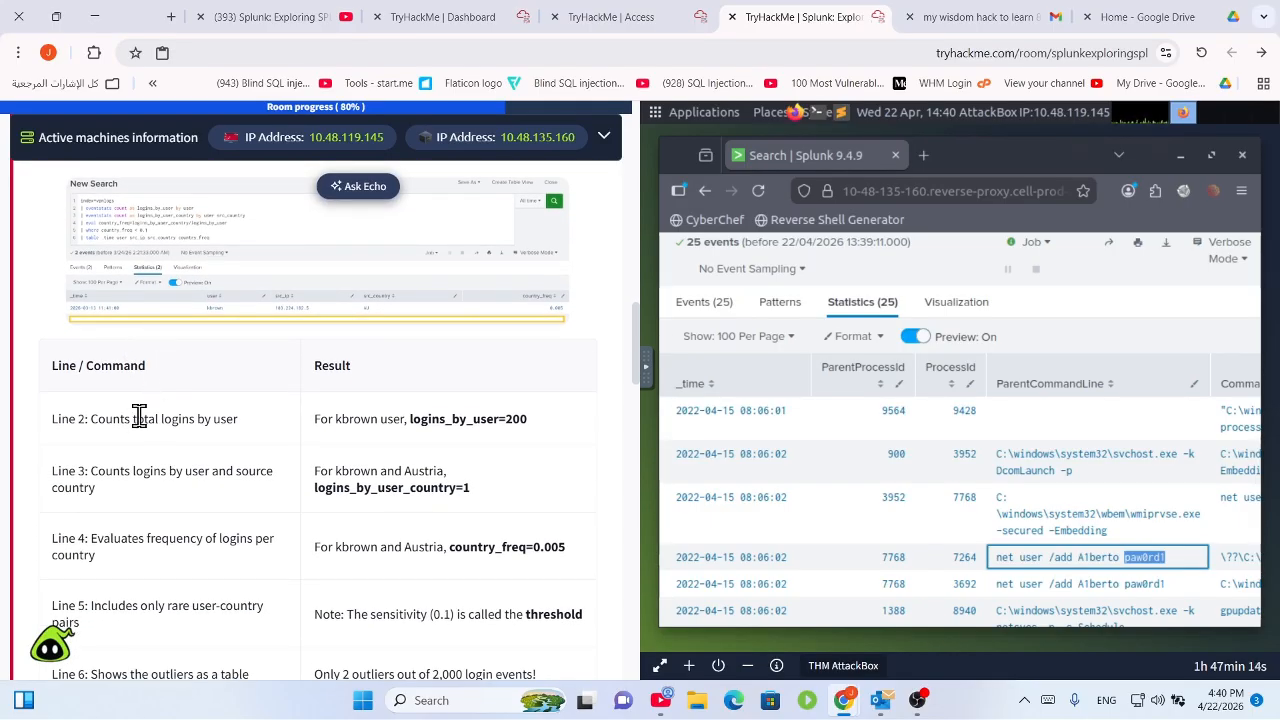
scroll(271, 408, down, 4)
scroll(273, 408, up, 4)
scroll(259, 527, up, 1)
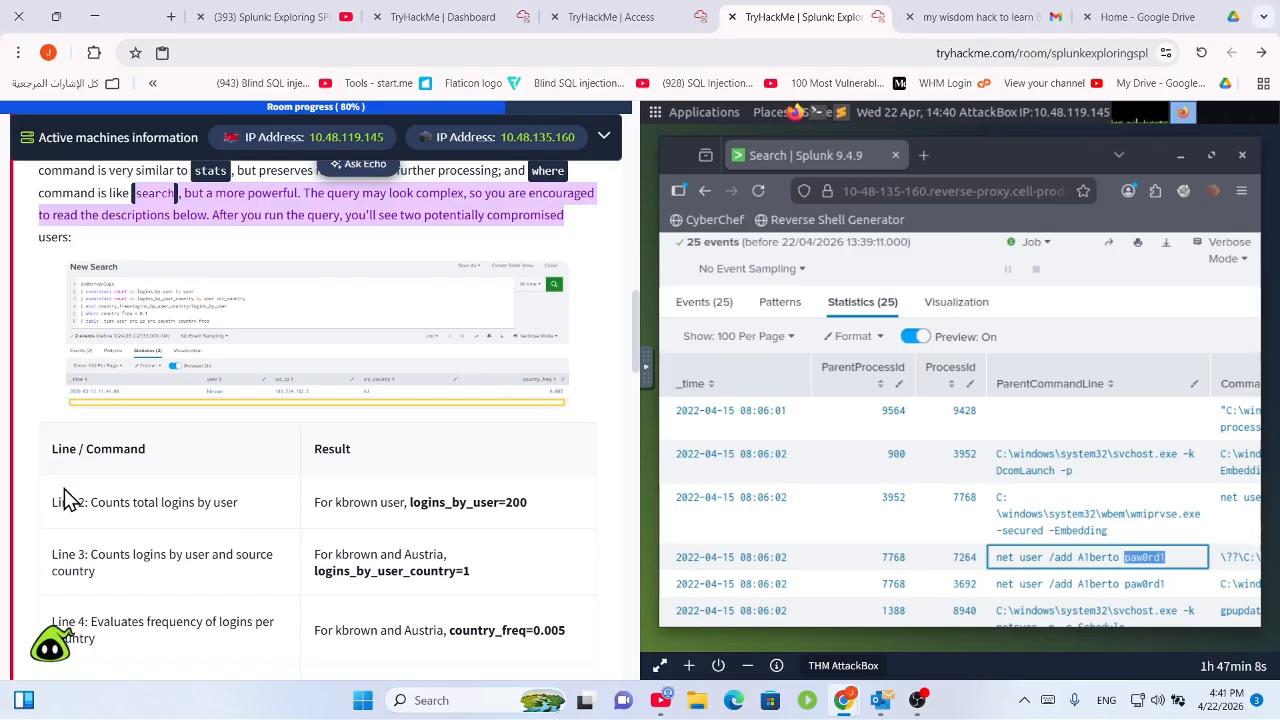
drag(62, 508, 151, 508)
click(198, 513)
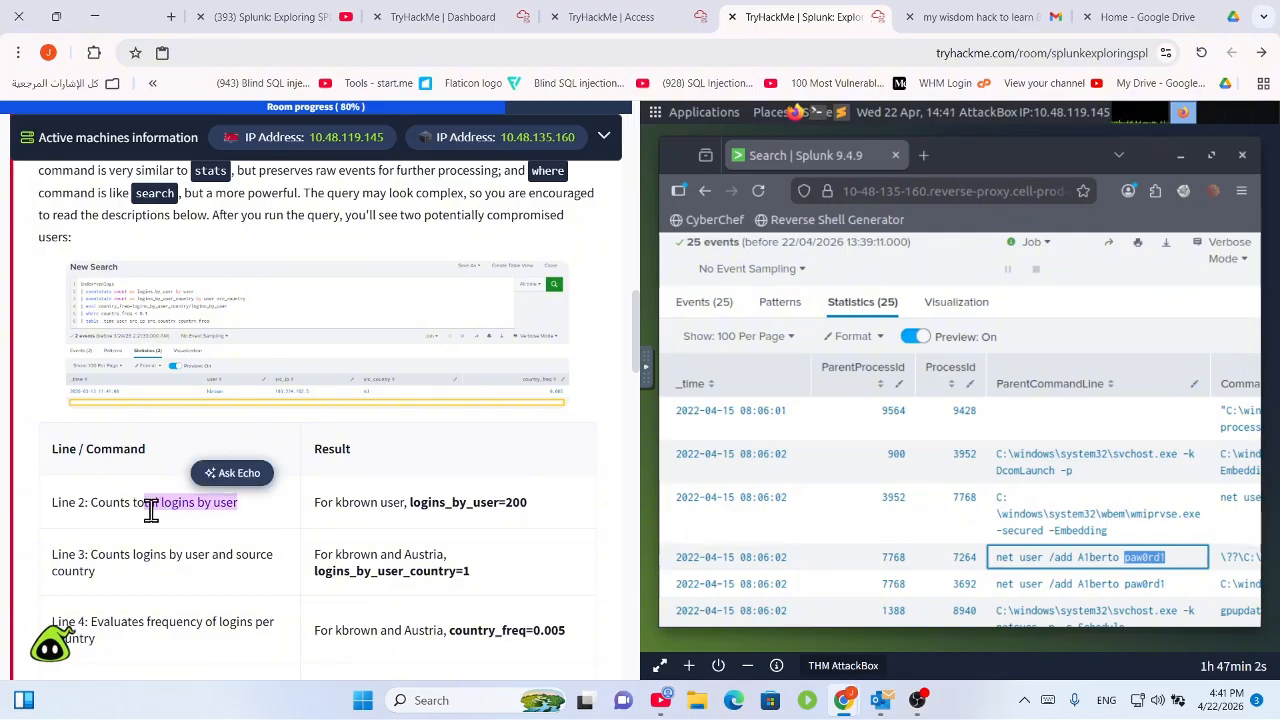
click(204, 508)
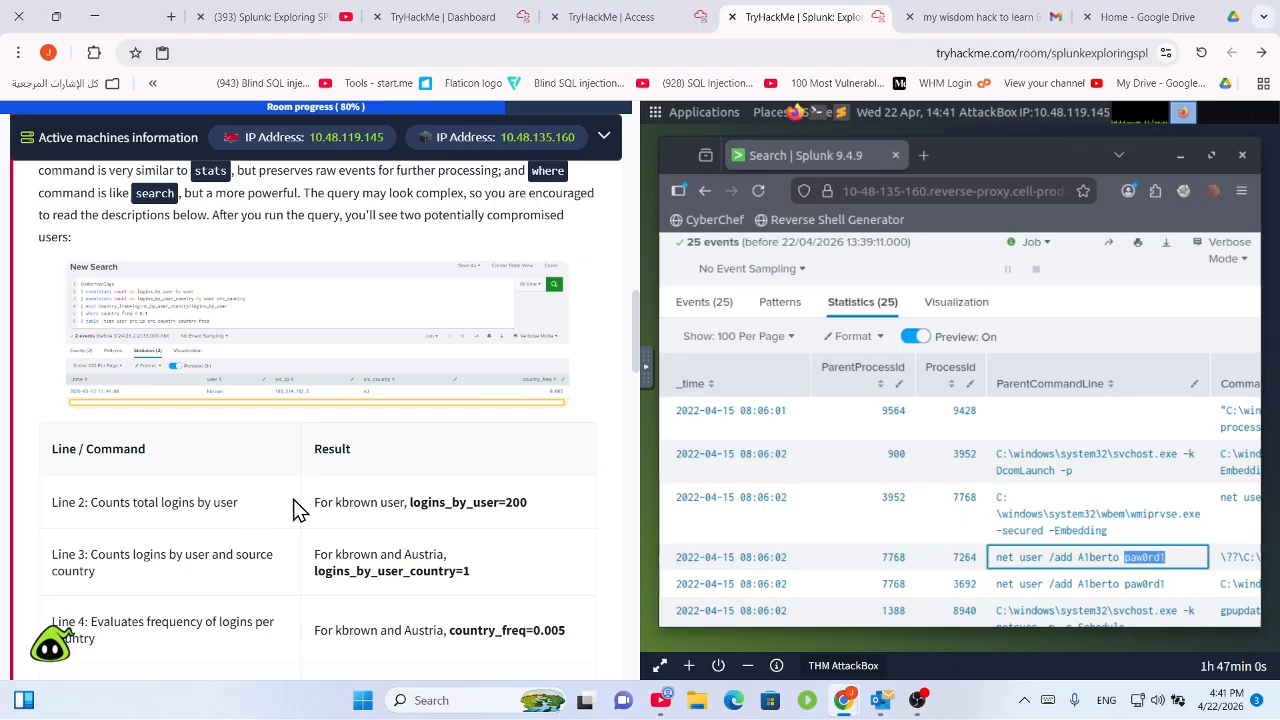
scroll(290, 490, up, 1)
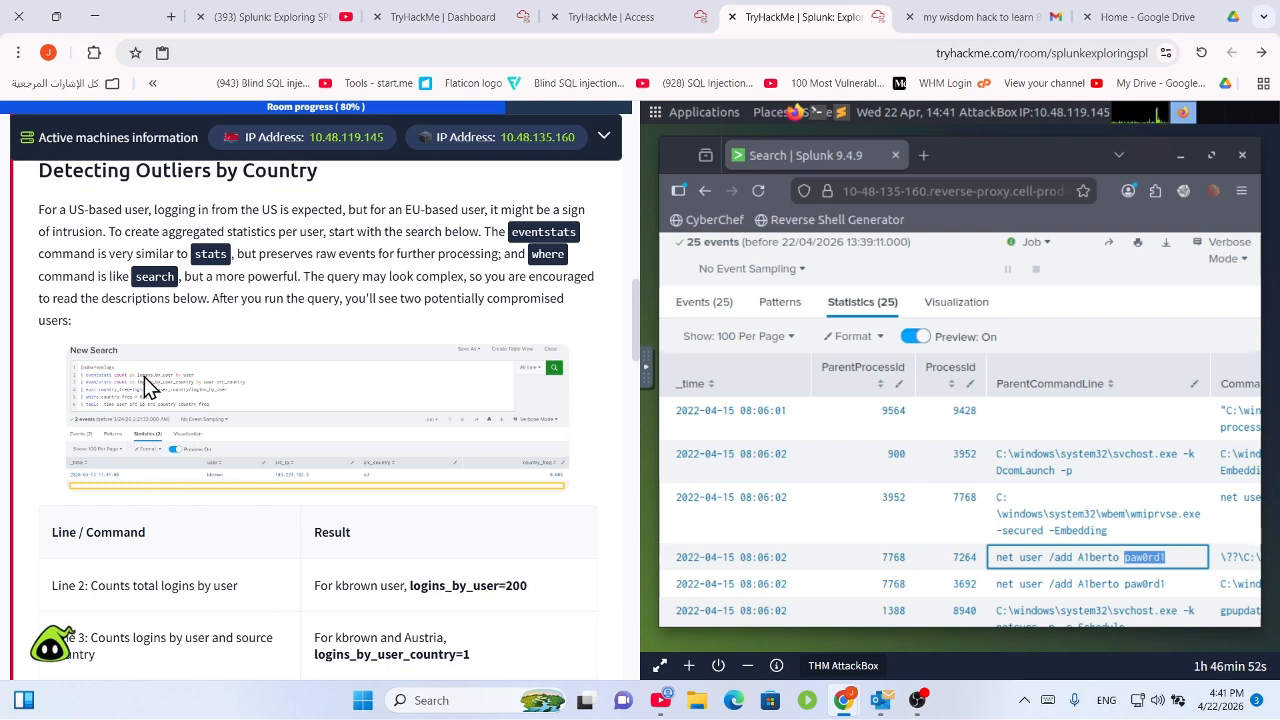
click(146, 382)
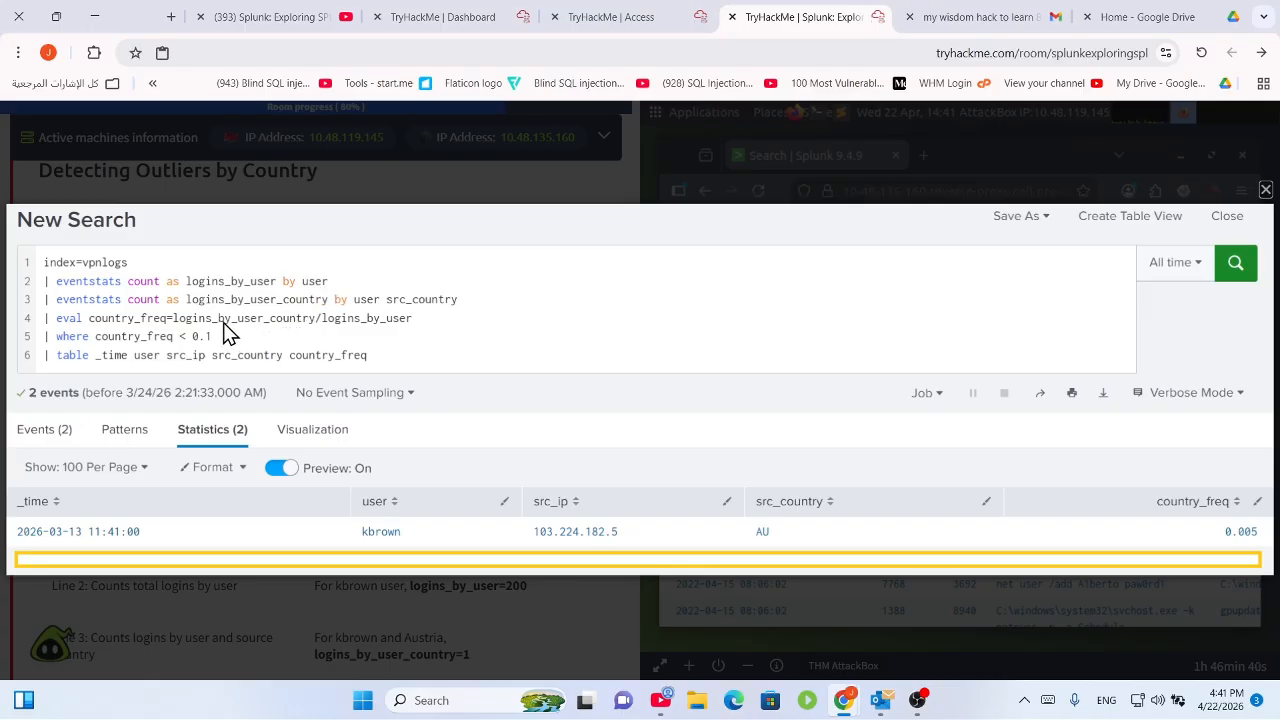
click(294, 202)
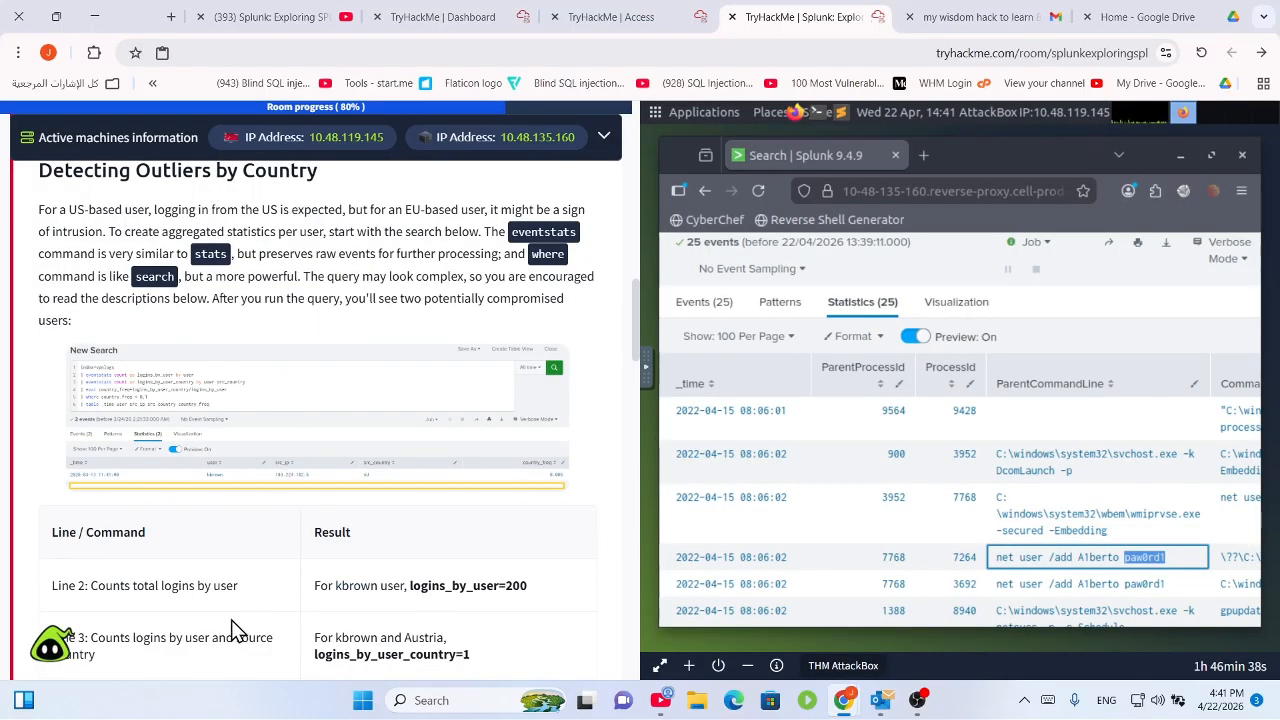
scroll(232, 630, down, 2)
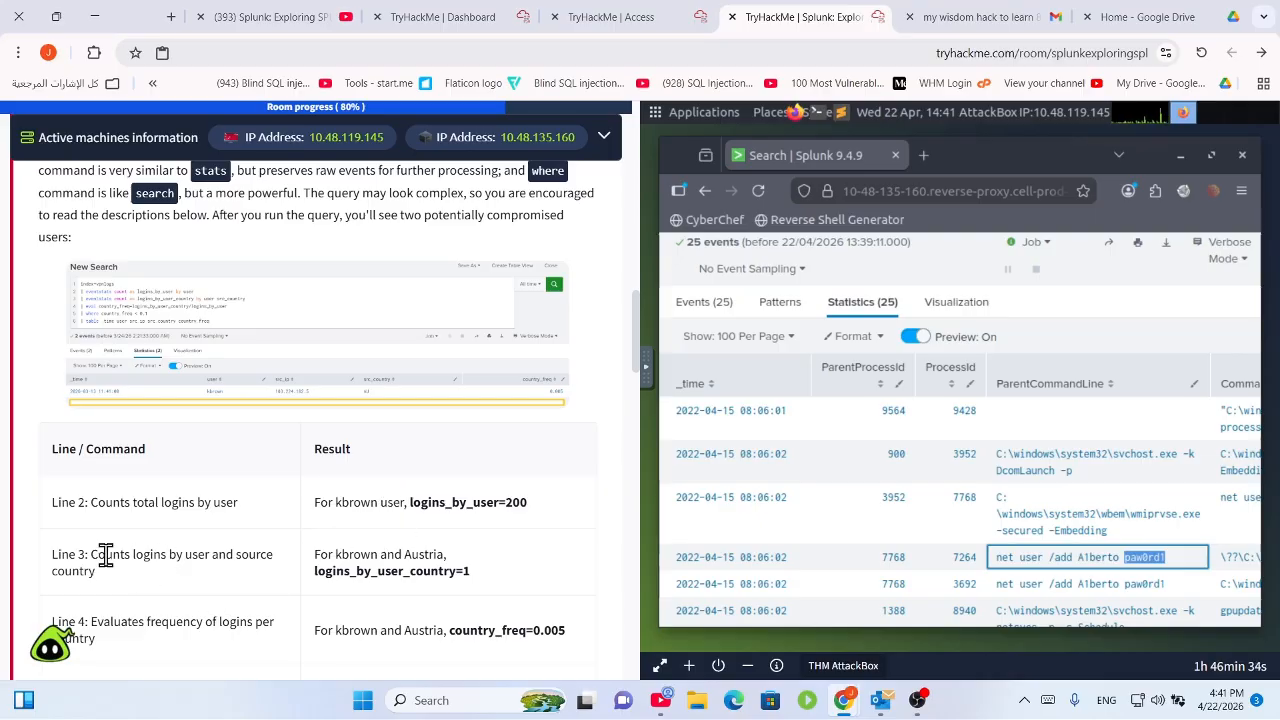
drag(105, 555, 280, 586)
scroll(257, 546, down, 2)
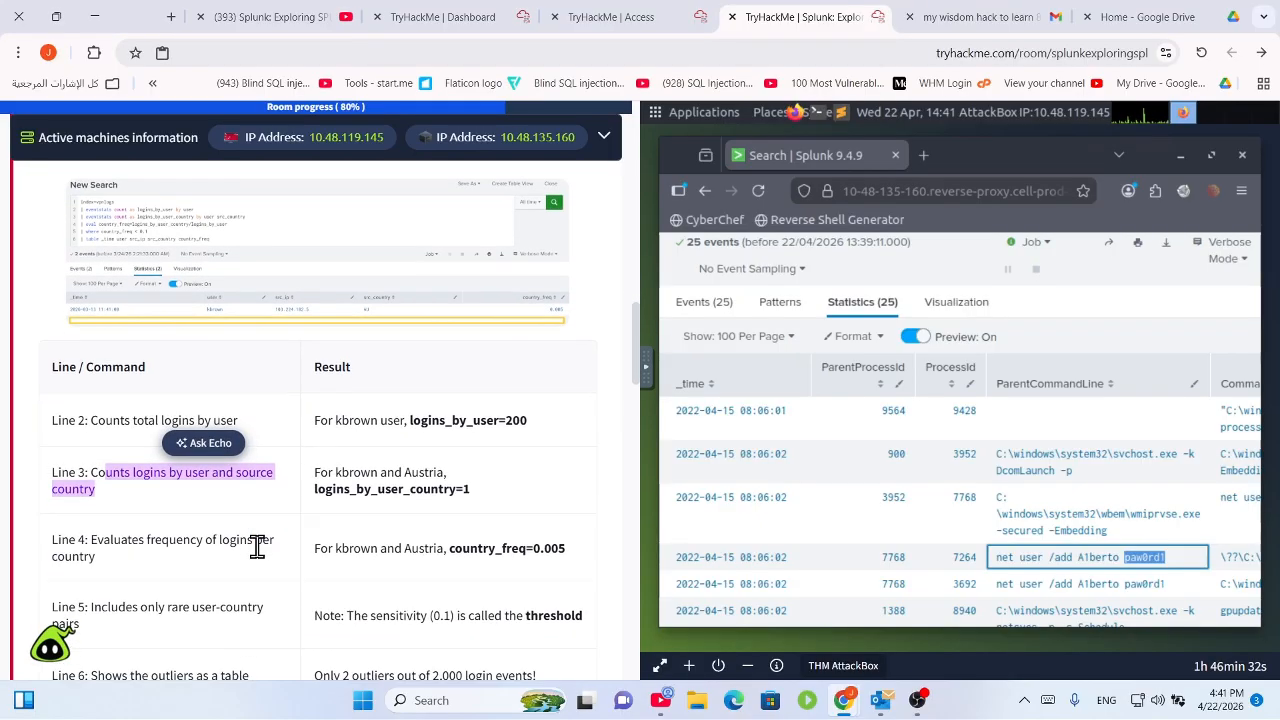
scroll(250, 520, up, 4)
click(225, 410)
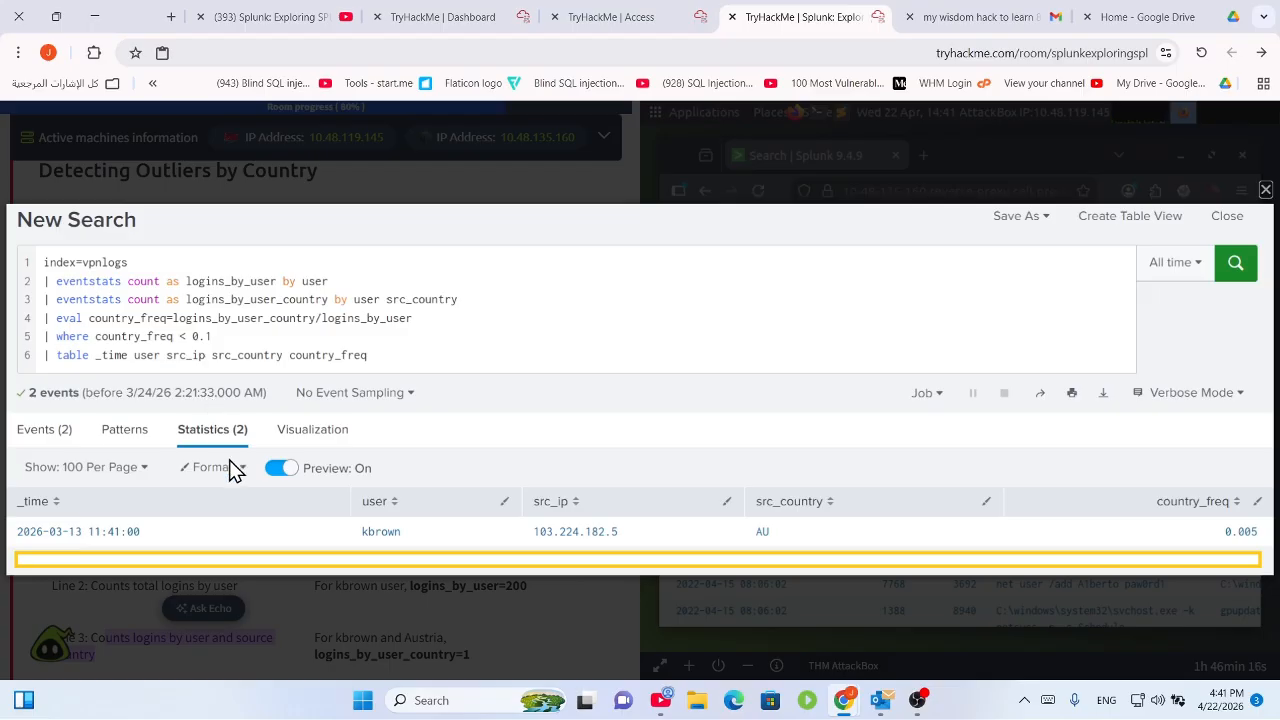
click(245, 578)
scroll(279, 600, down, 2)
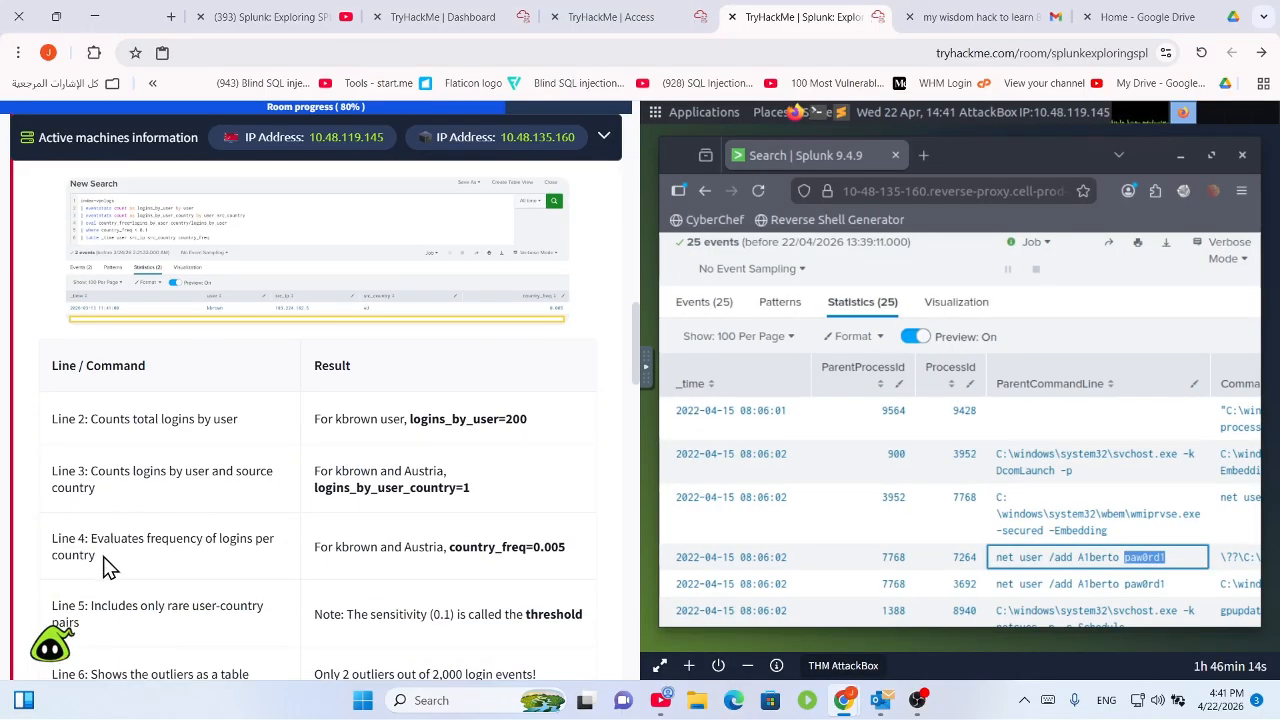
drag(91, 540, 177, 562)
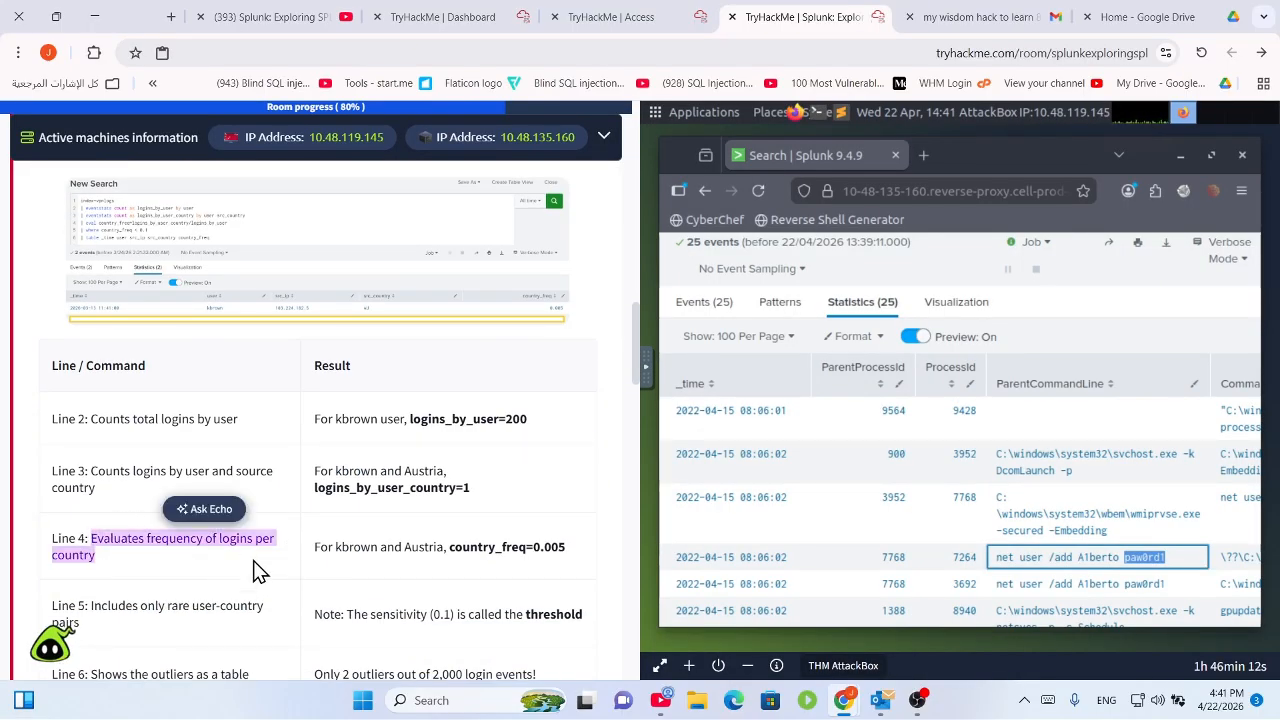
drag(316, 546, 600, 586)
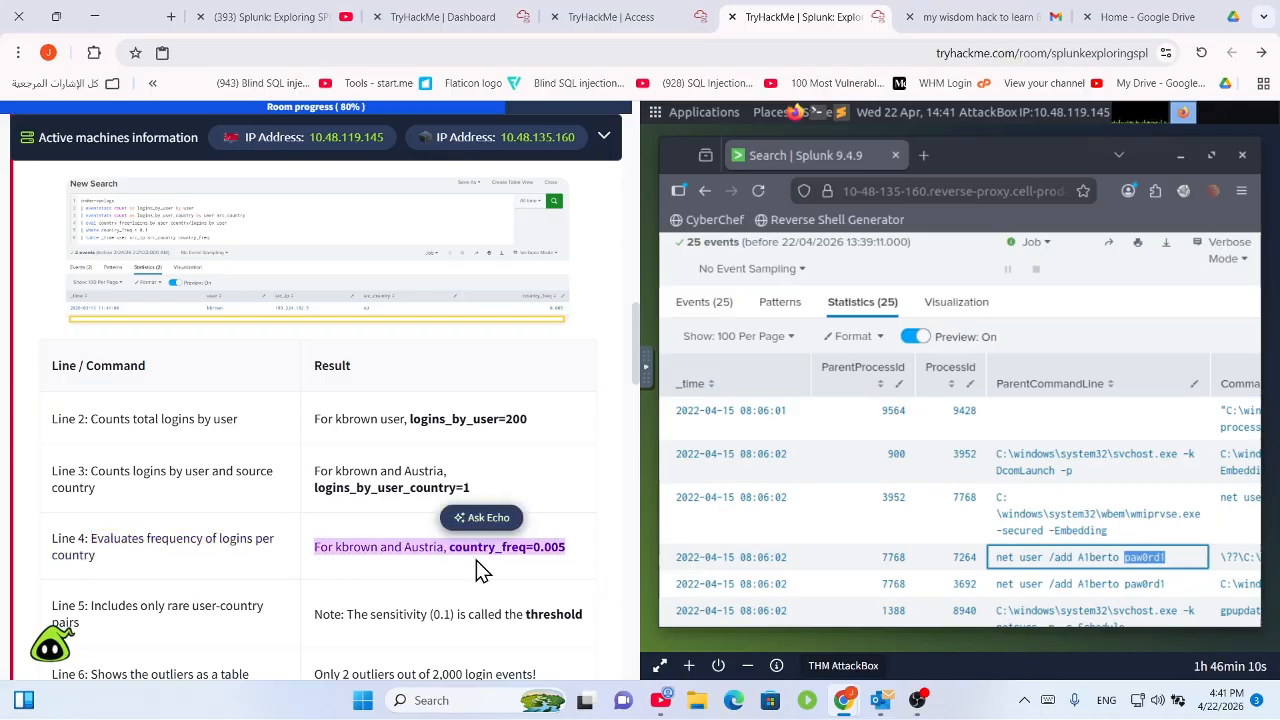
click(476, 560)
click(378, 310)
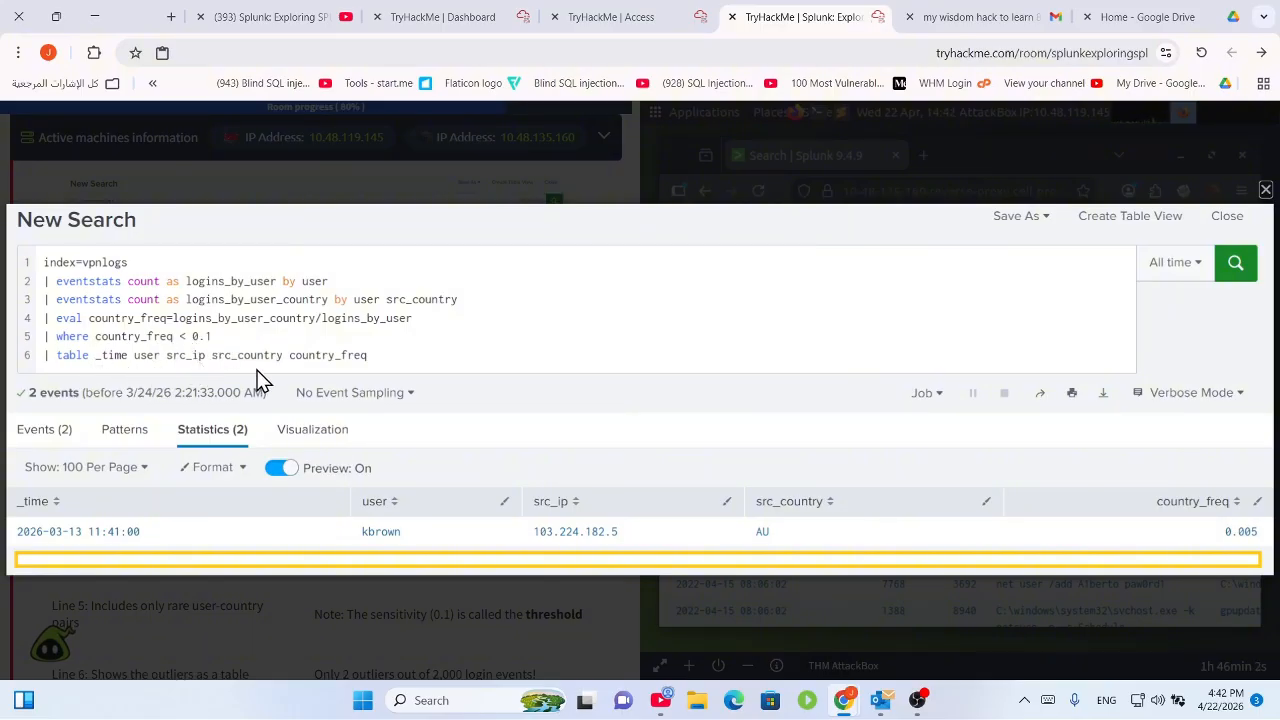
click(358, 216)
Read the country results: the 0.1 threshold and only 2 outliers among 2,000 logins.
scroll(311, 520, down, 2)
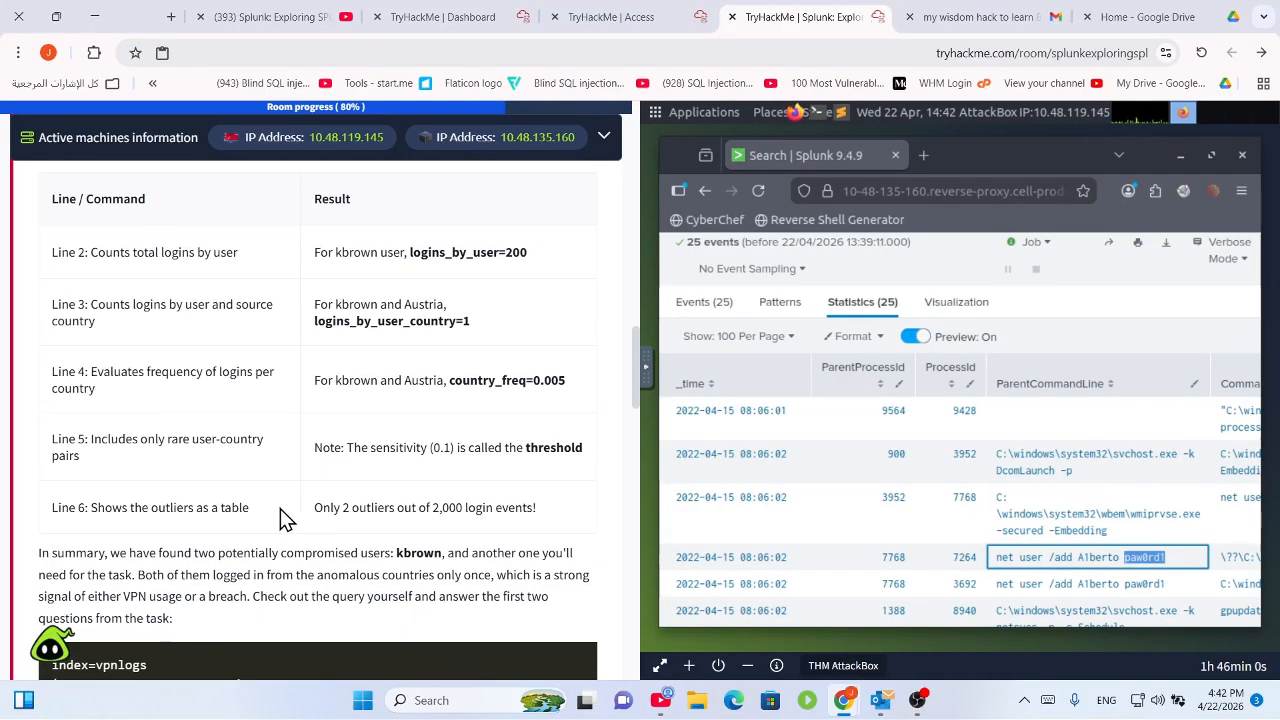
drag(313, 512, 396, 508)
click(401, 528)
drag(169, 451, 87, 438)
drag(314, 447, 600, 466)
drag(216, 461, 49, 446)
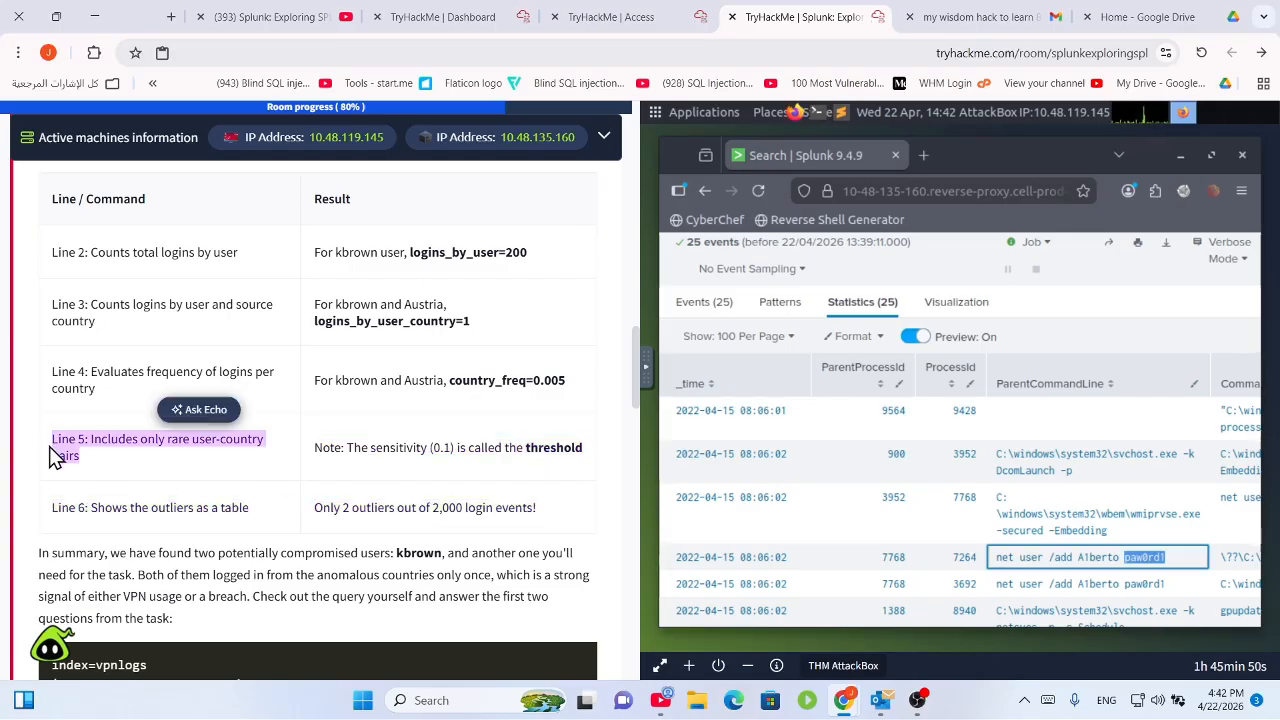
drag(104, 507, 487, 512)
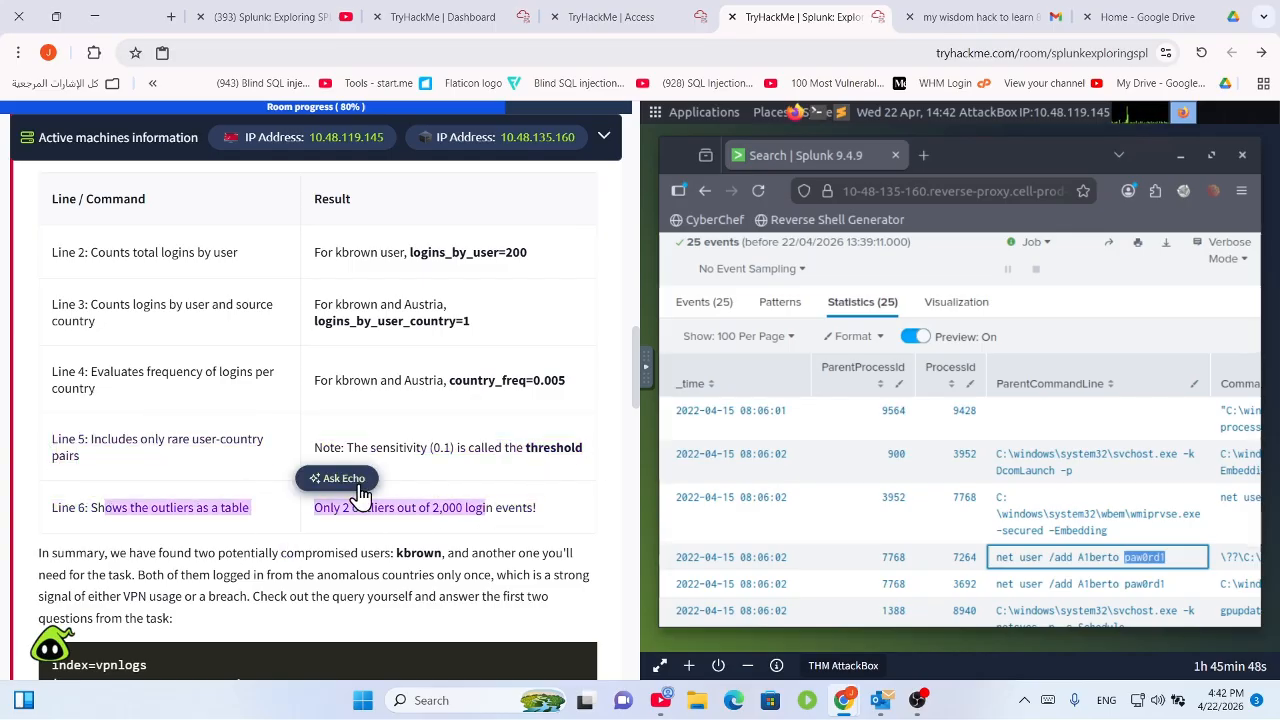
click(390, 507)
drag(320, 514, 546, 530)
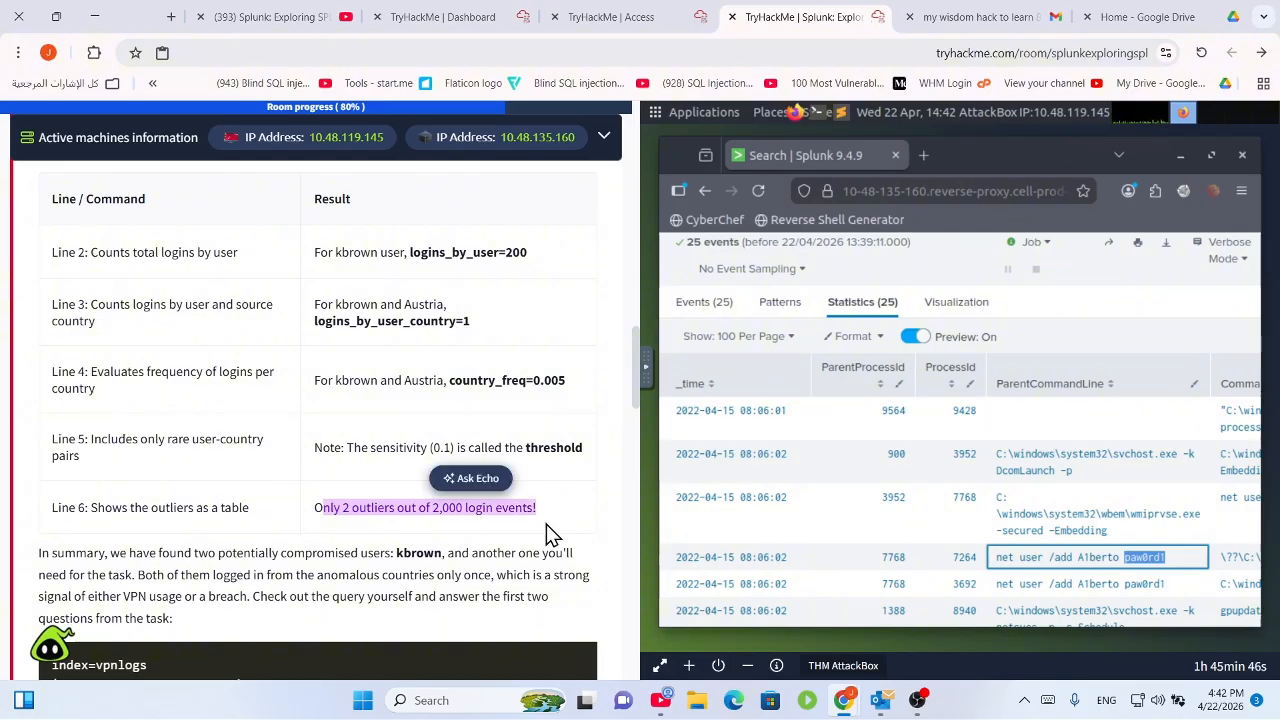
scroll(480, 515, down, 3)
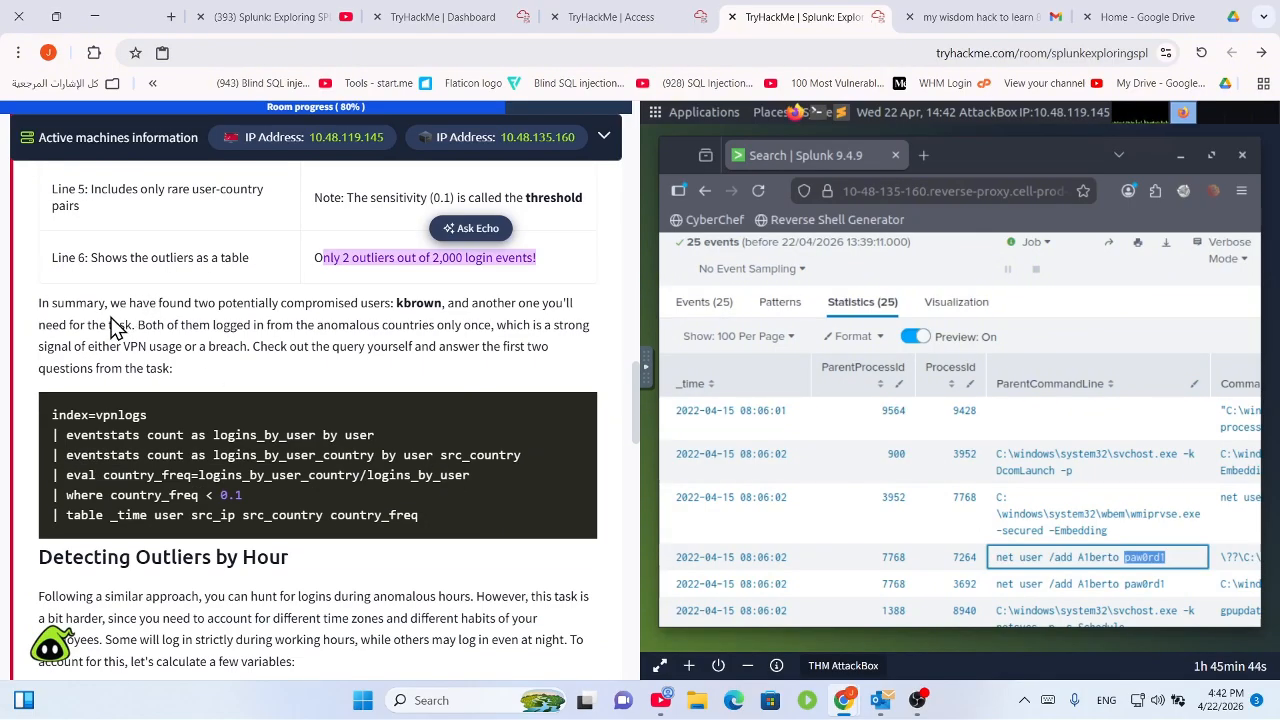
drag(104, 304, 445, 280)
Review the final lines of the country outlier query.
scroll(505, 381, down, 1)
scroll(449, 297, down, 2)
scroll(426, 284, down, 1)
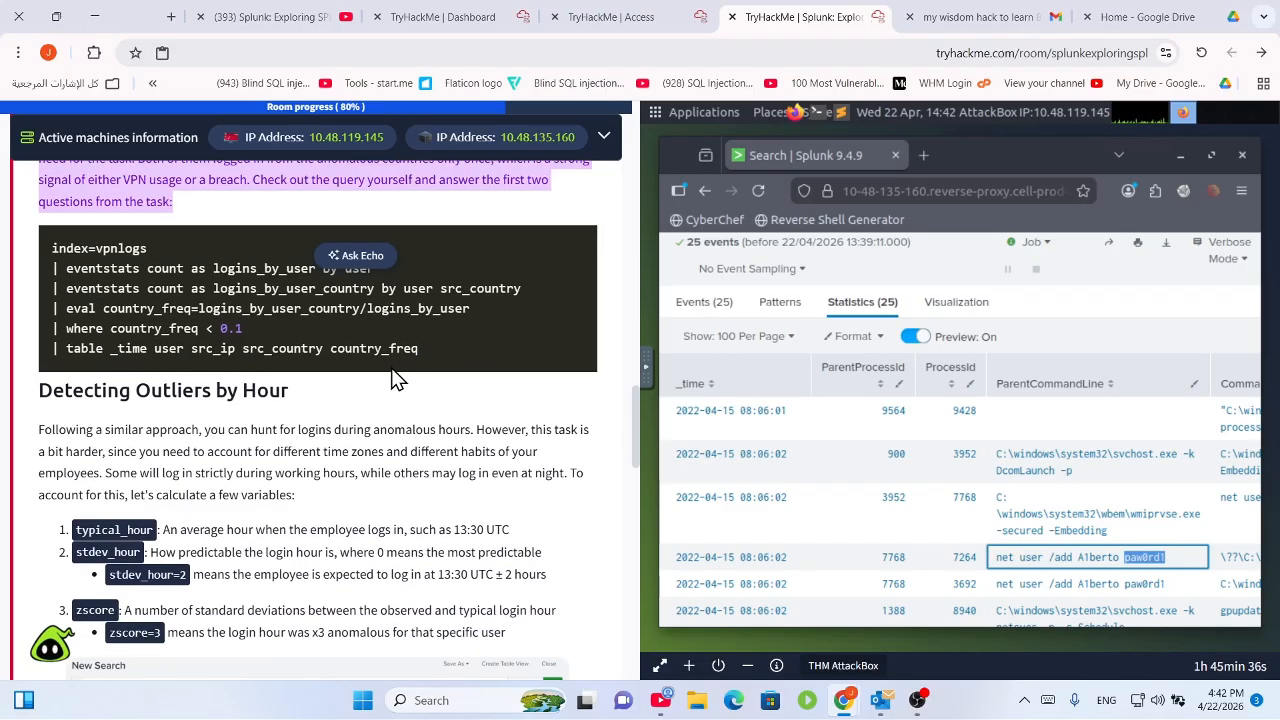
click(433, 351)
drag(433, 351, 53, 290)
click(167, 411)
scroll(170, 420, down, 4)
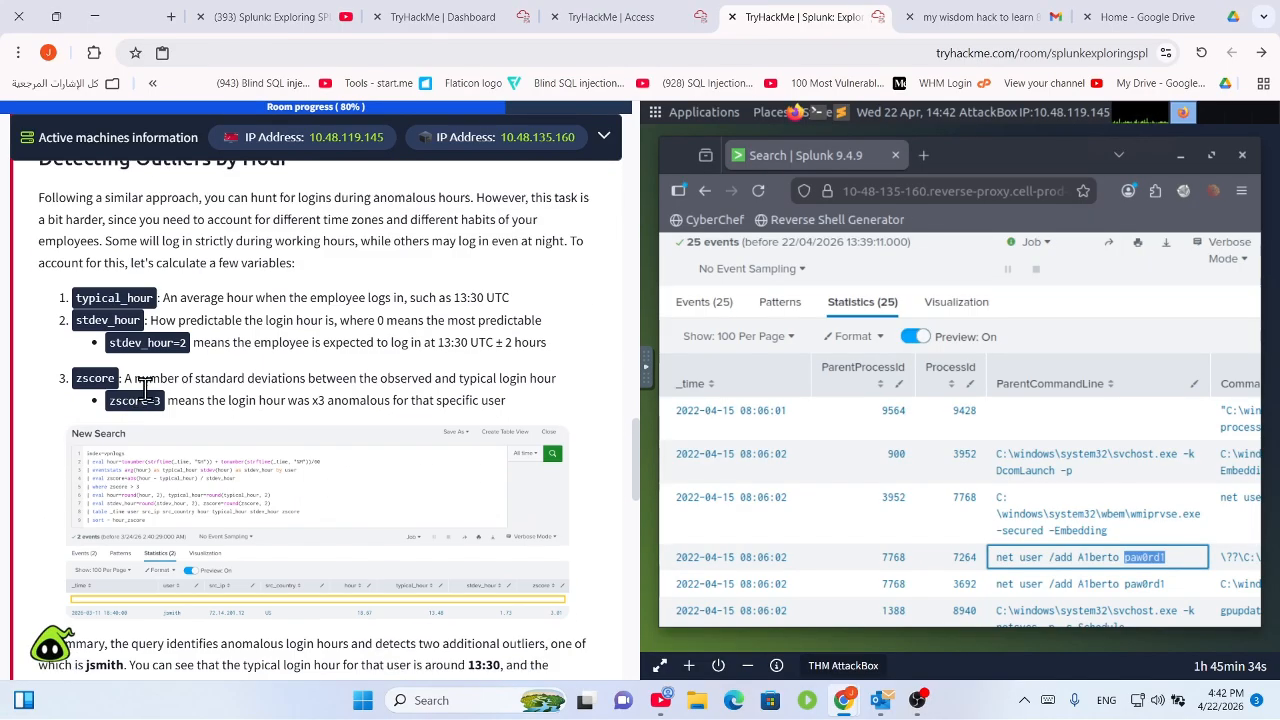
scroll(137, 385, up, 1)
scroll(177, 434, up, 5)
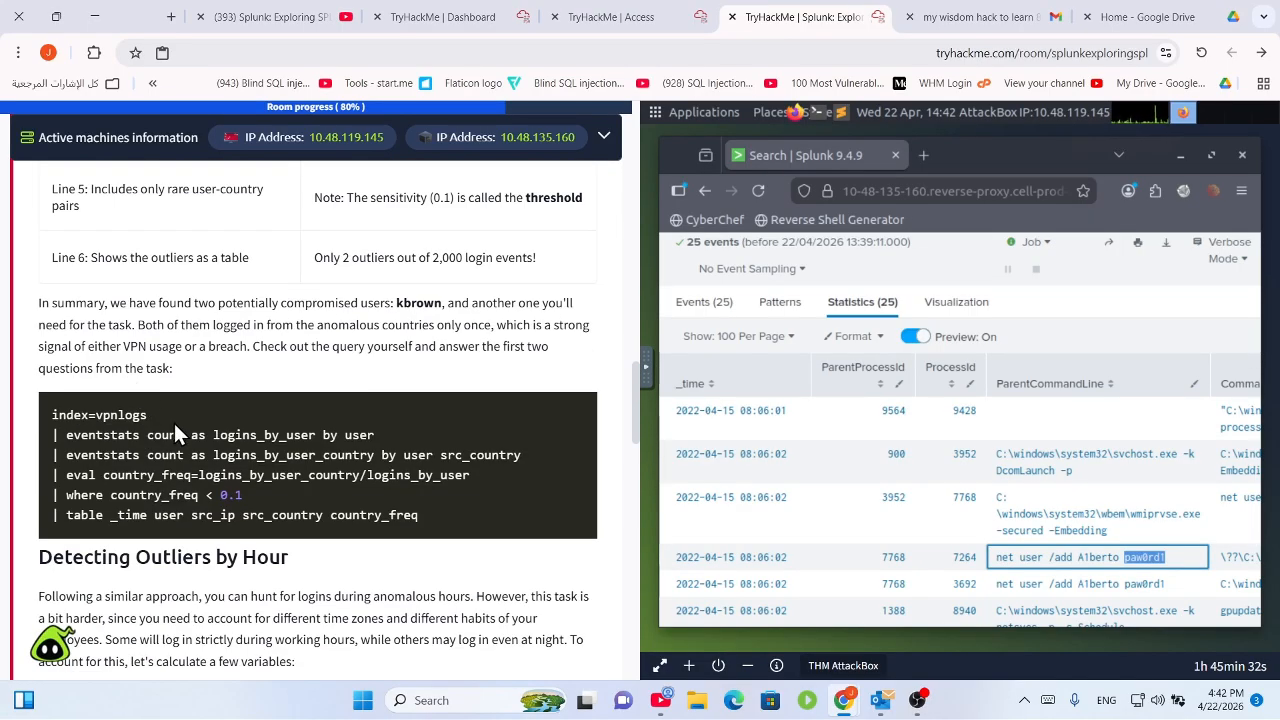
scroll(177, 426, down, 2)
drag(76, 346, 272, 426)
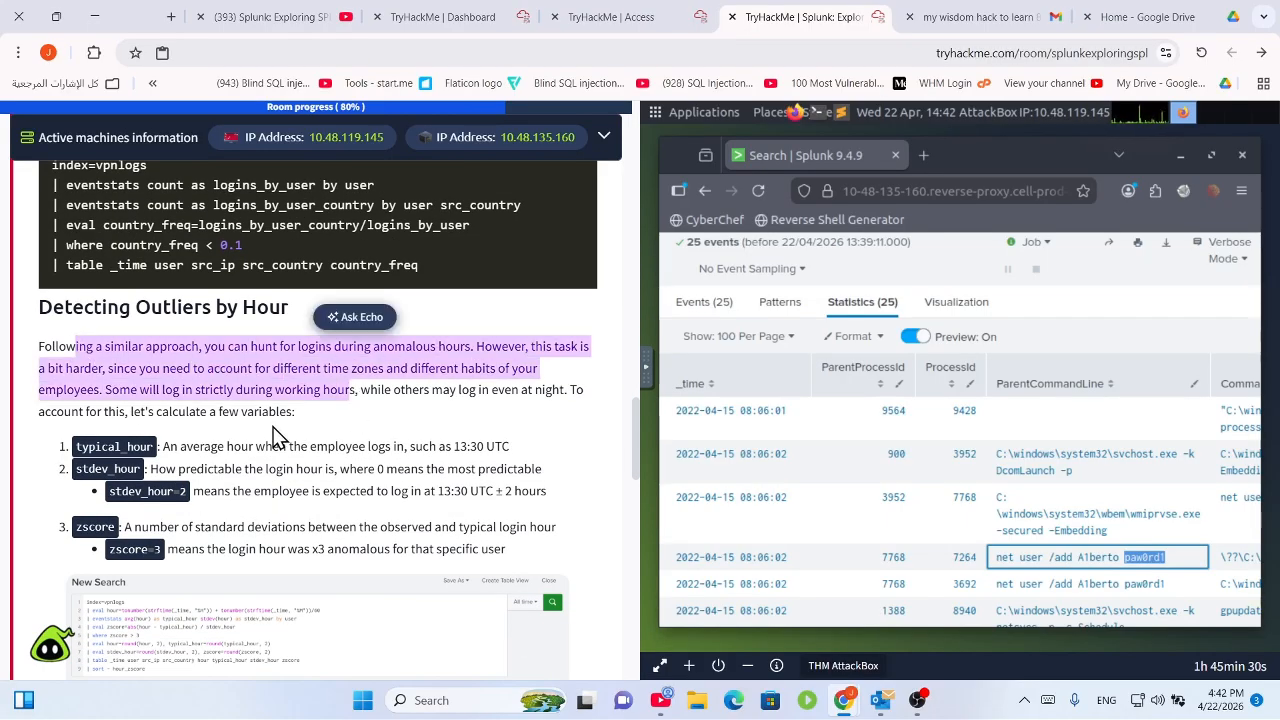
click(272, 426)
drag(394, 294, 52, 204)
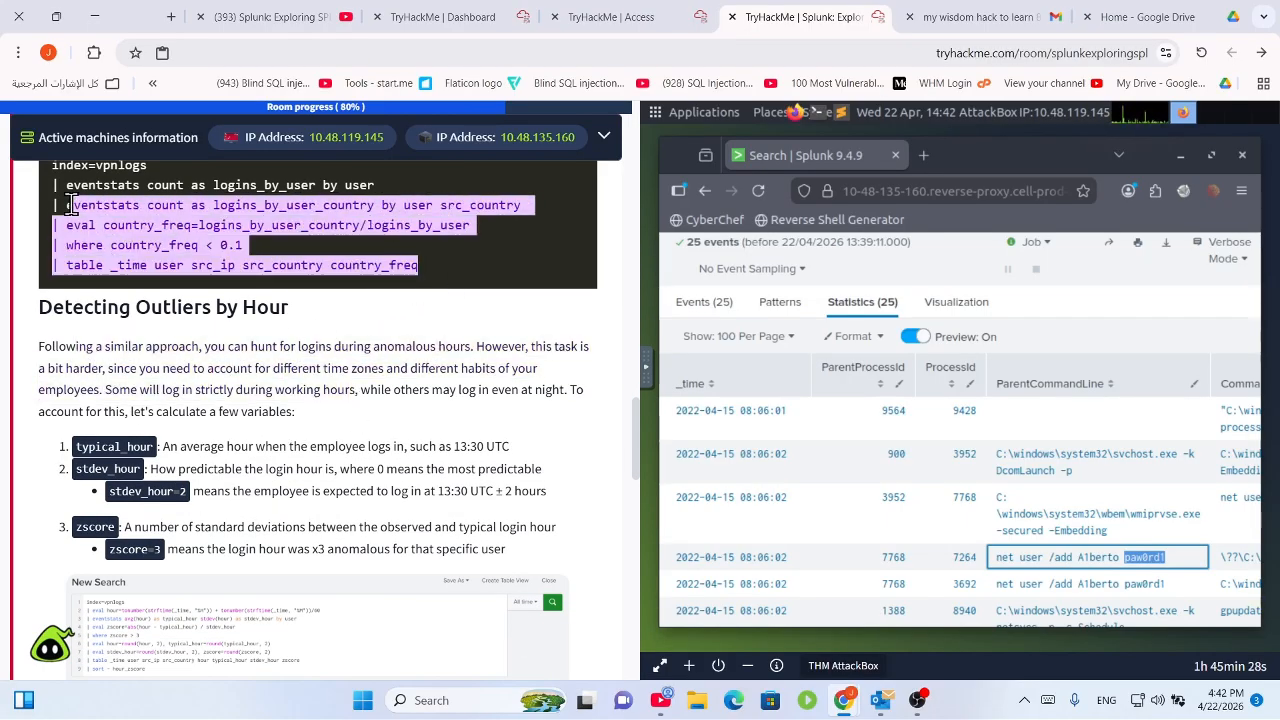
Read the outliers-by-hour section: typical_hour, stdev_hour, its query, and the ML/Impossible Travel note.
scroll(135, 424, down, 1)
drag(171, 364, 503, 370)
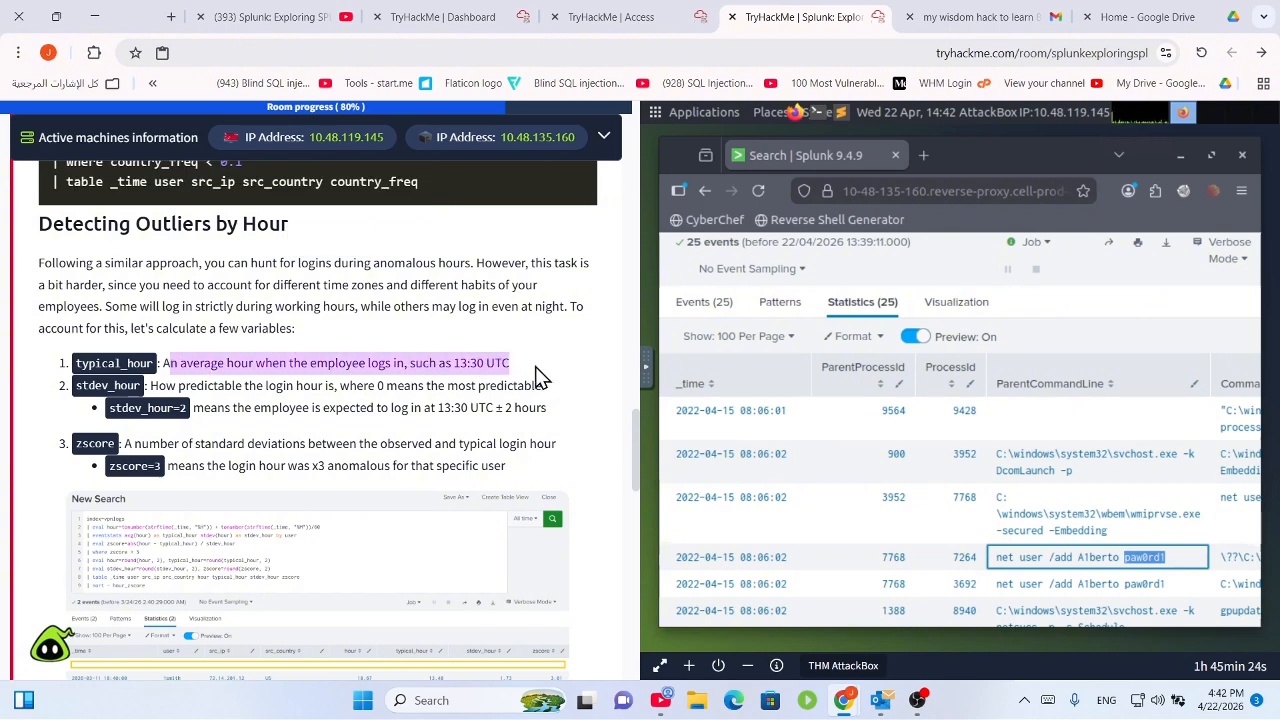
click(400, 383)
drag(150, 385, 470, 482)
scroll(341, 438, down, 4)
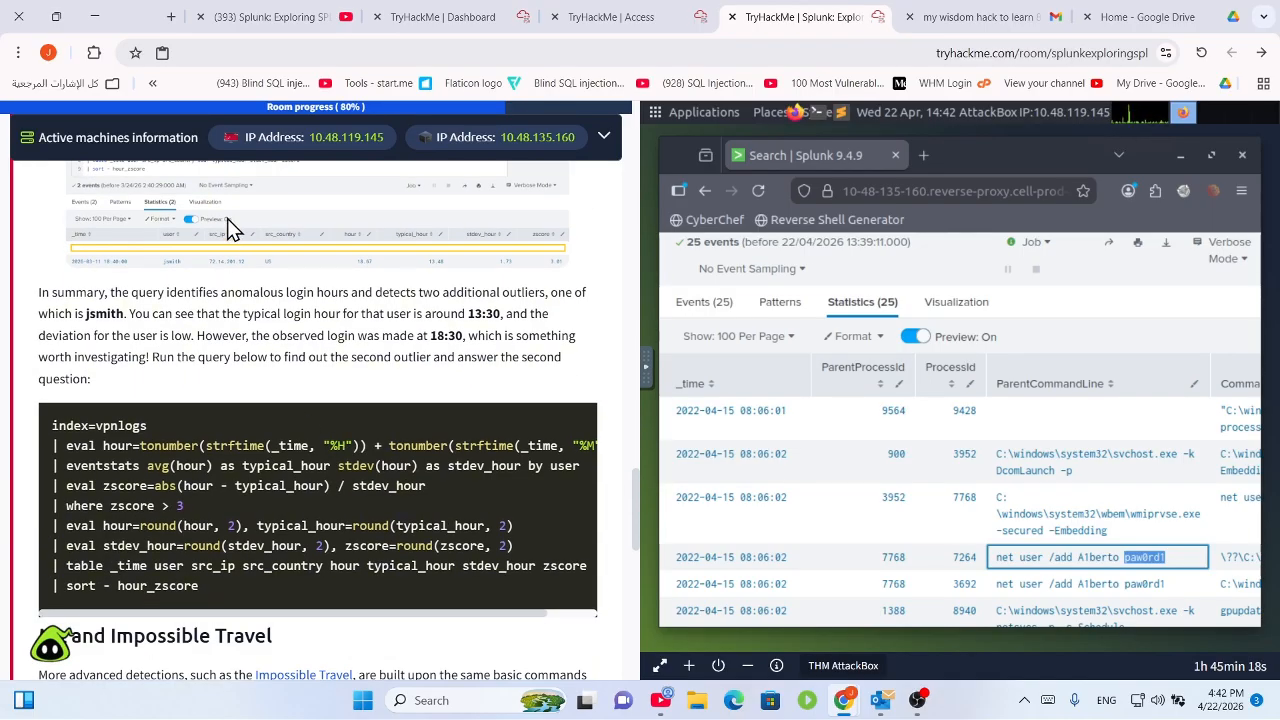
drag(56, 446, 478, 566)
scroll(226, 428, down, 3)
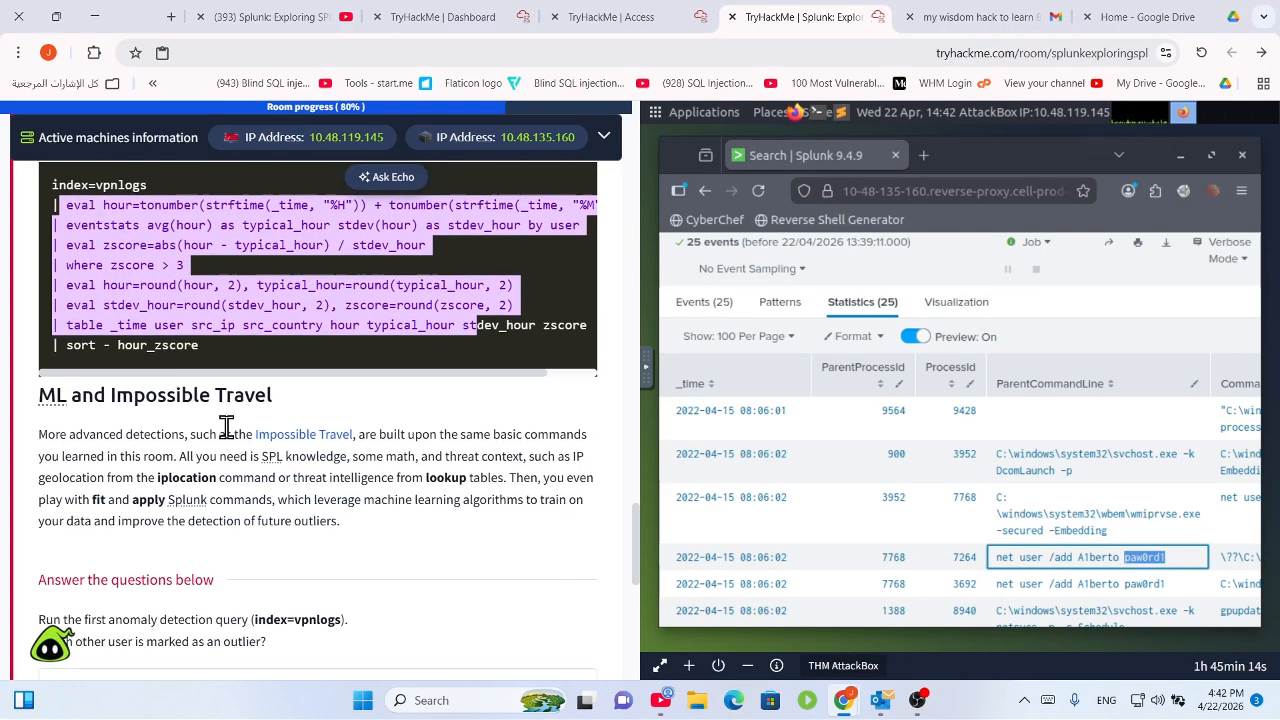
drag(45, 341, 396, 440)
click(513, 364)
Select 'index=vpnlogs' in the first question's text for copying.
scroll(149, 491, down, 2)
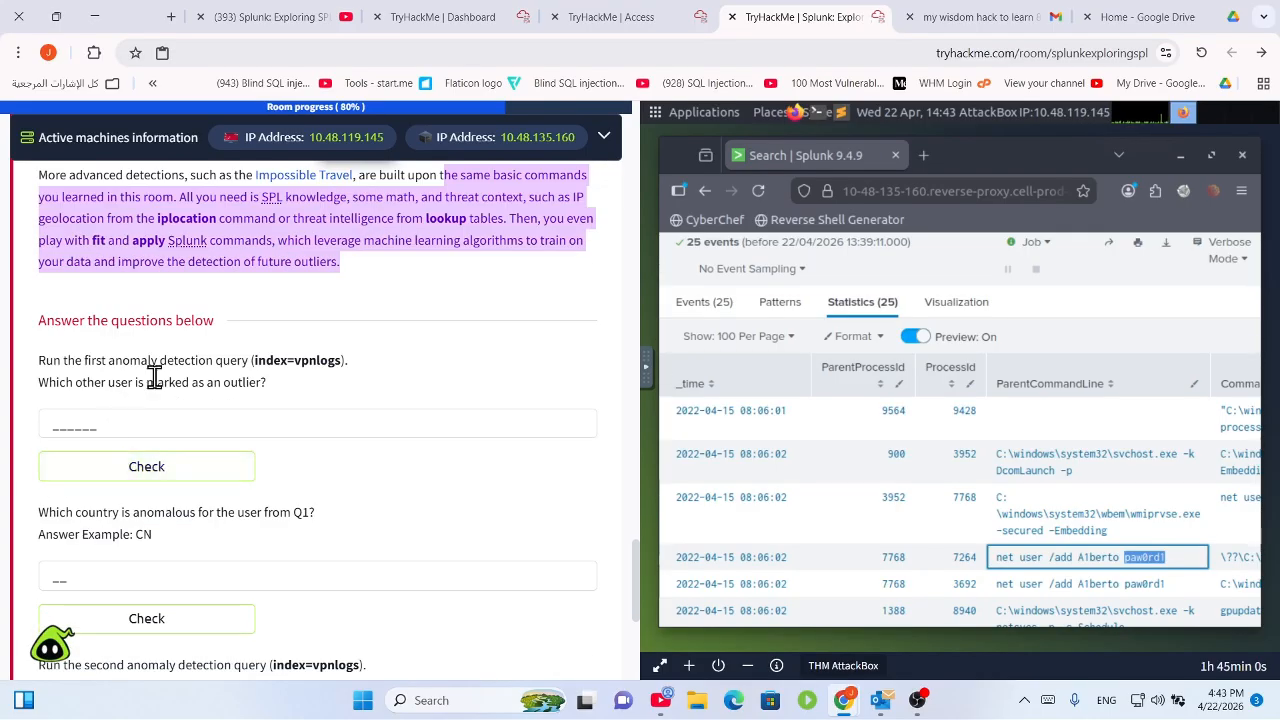
drag(95, 358, 376, 361)
click(378, 362)
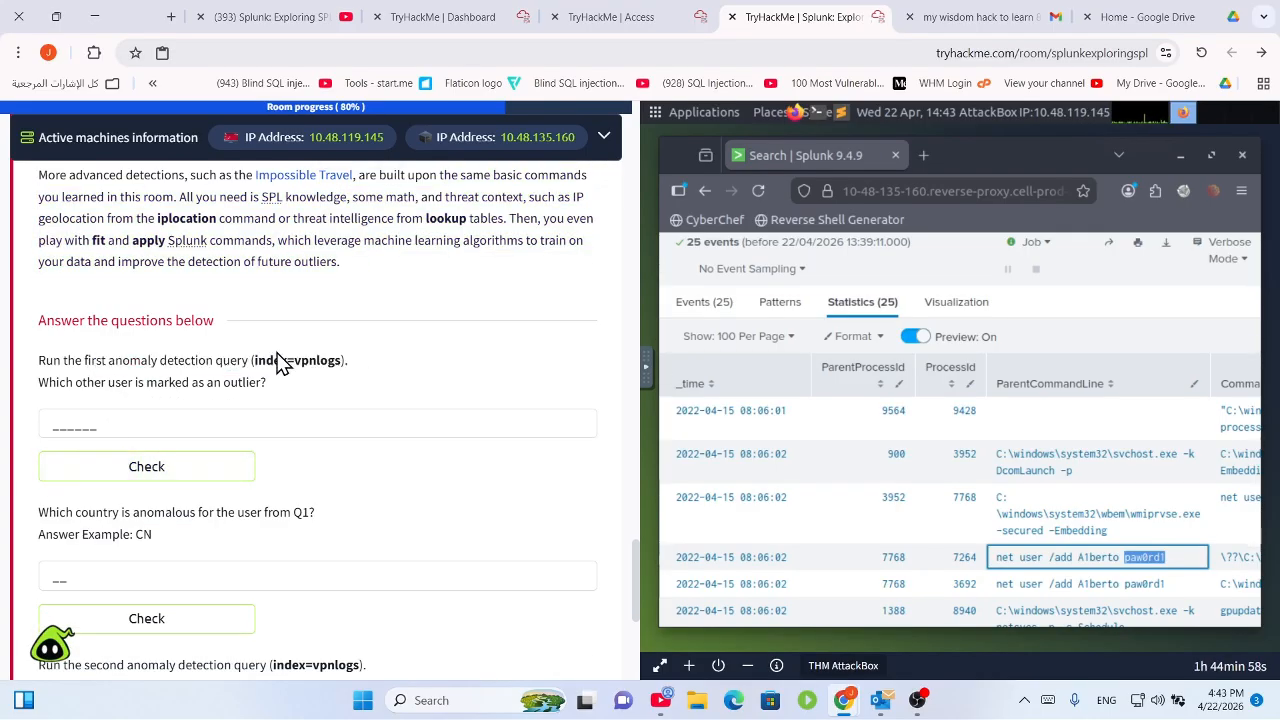
drag(258, 361, 333, 364)
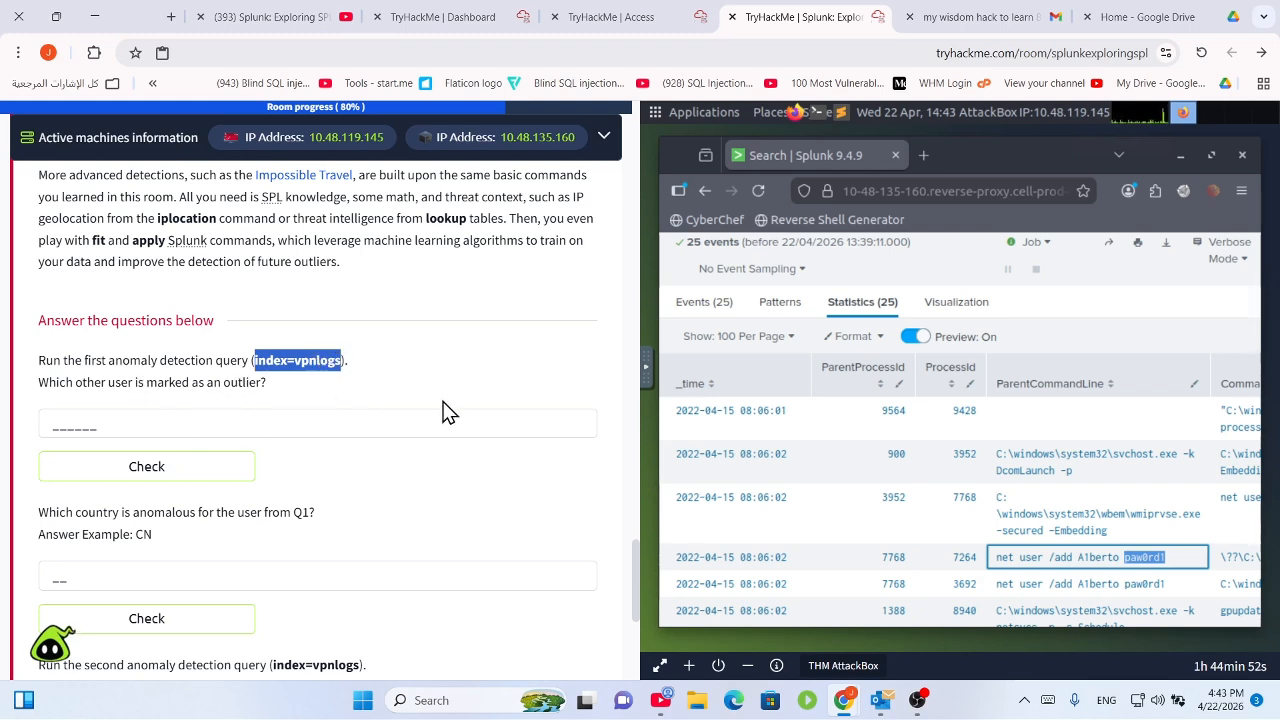
Replace the old windowslogs search with index=vpnlogs and run it.
scroll(885, 308, up, 3)
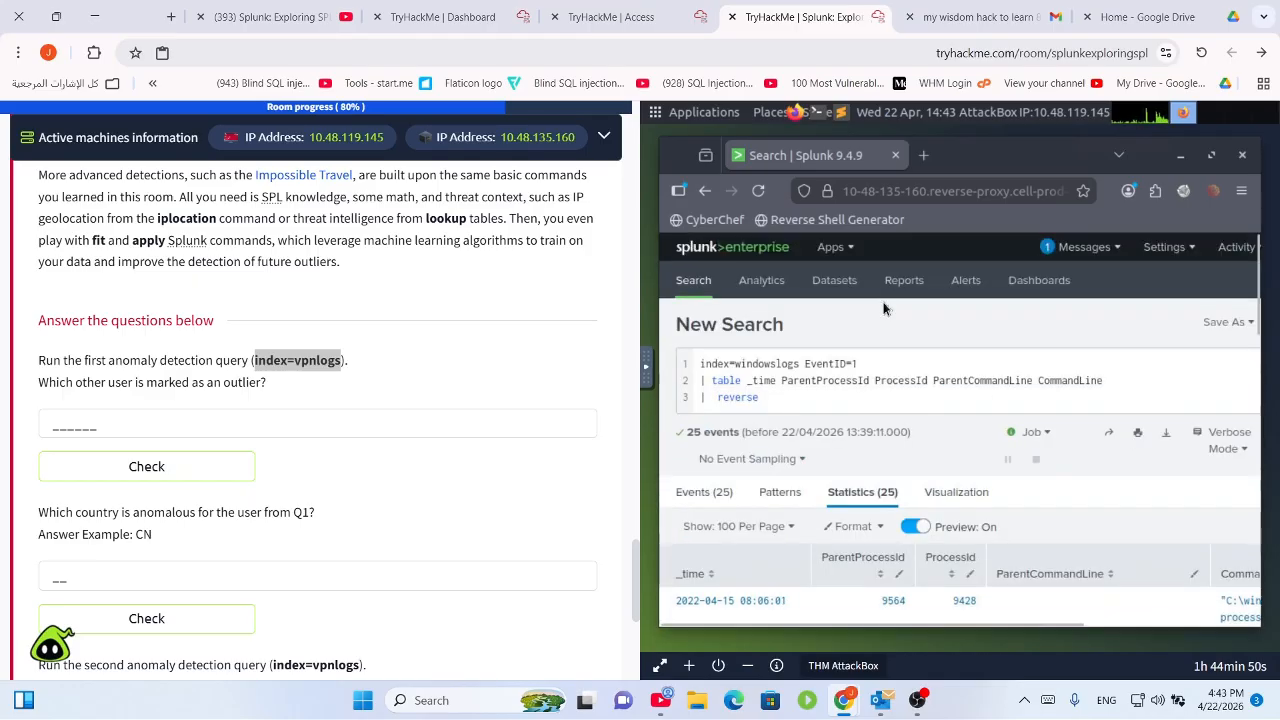
drag(865, 398, 622, 370)
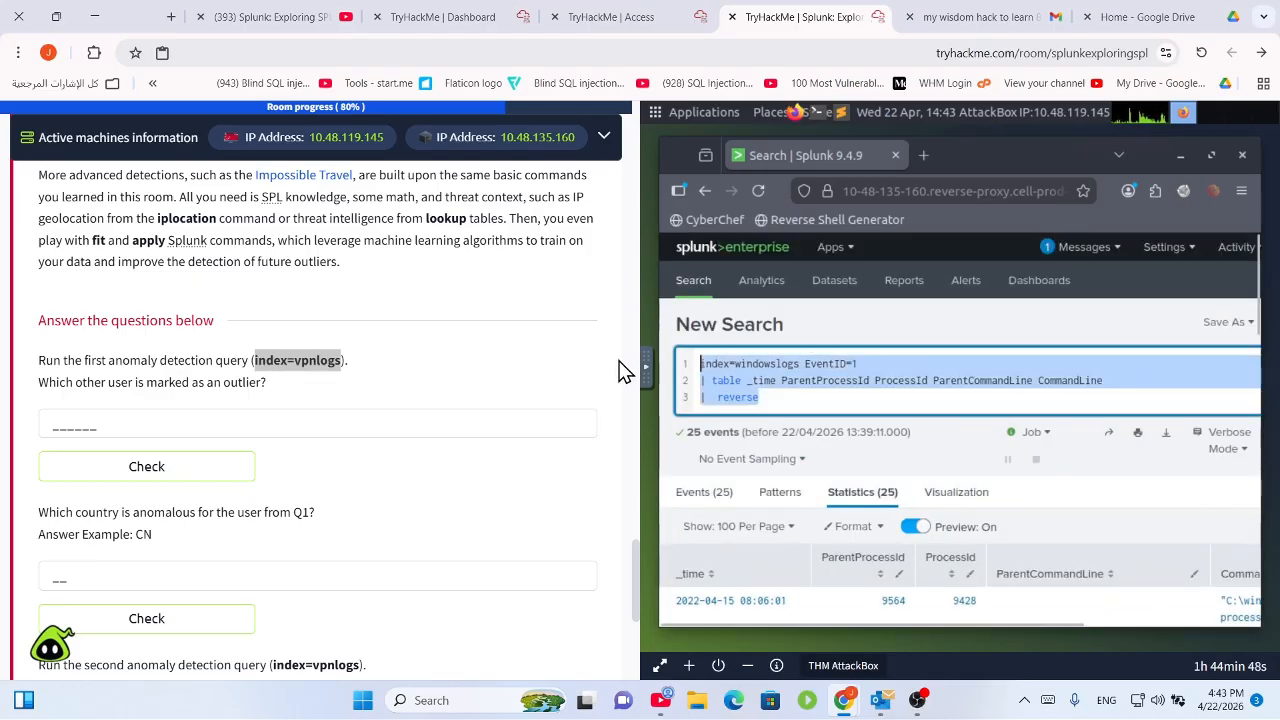
text(index=vpnlogs)
key(Return)
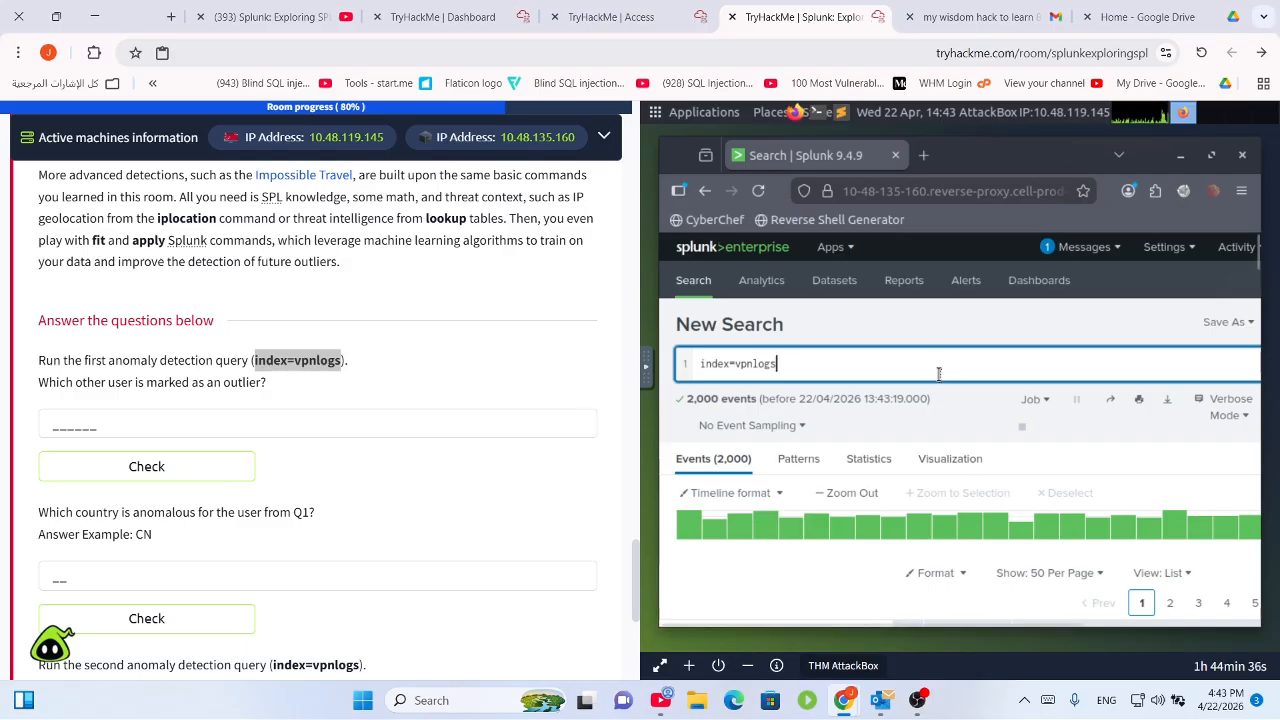
Zoom the browser to 80% and expand the first VPN event's field details.
click(1241, 190)
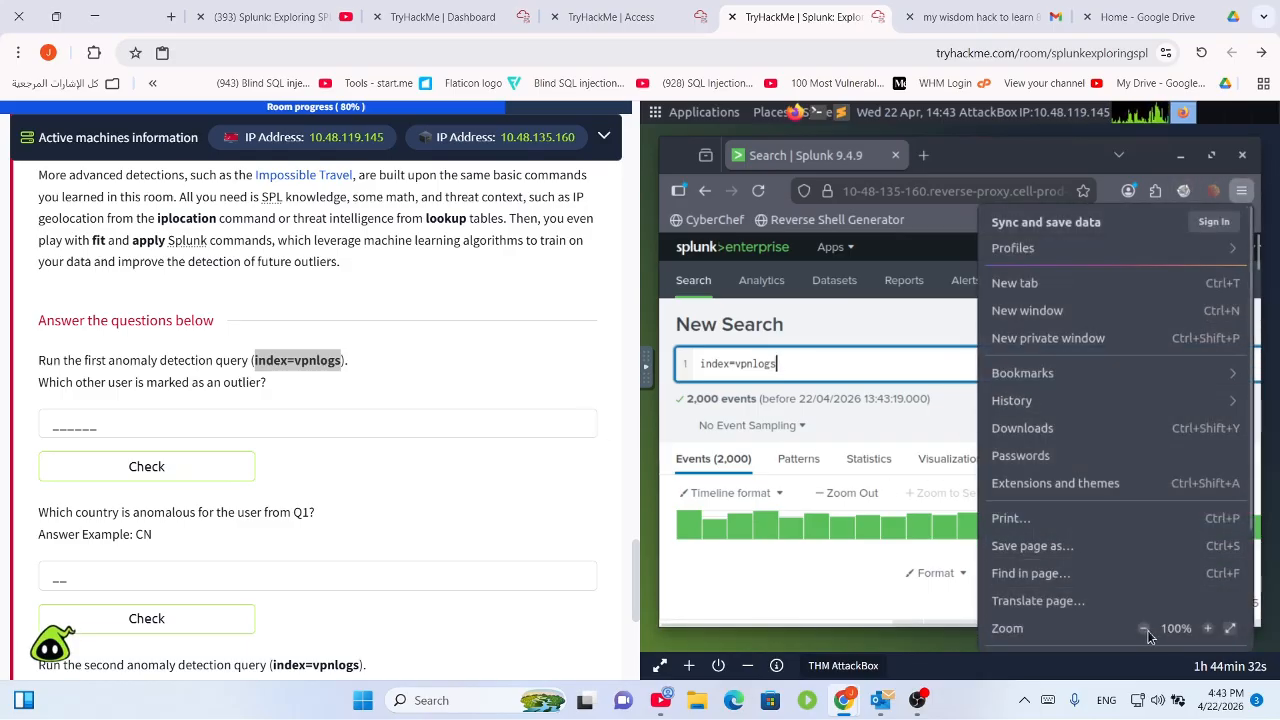
click(1145, 629)
click(1145, 629)
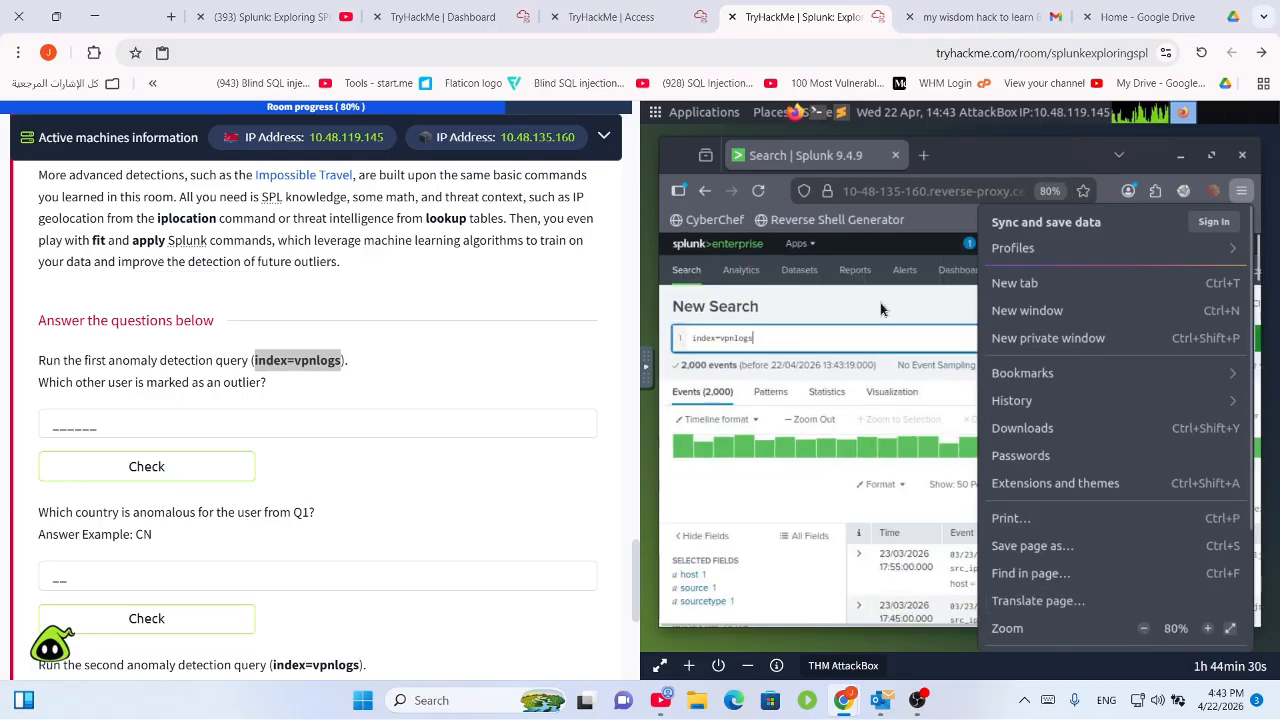
click(881, 305)
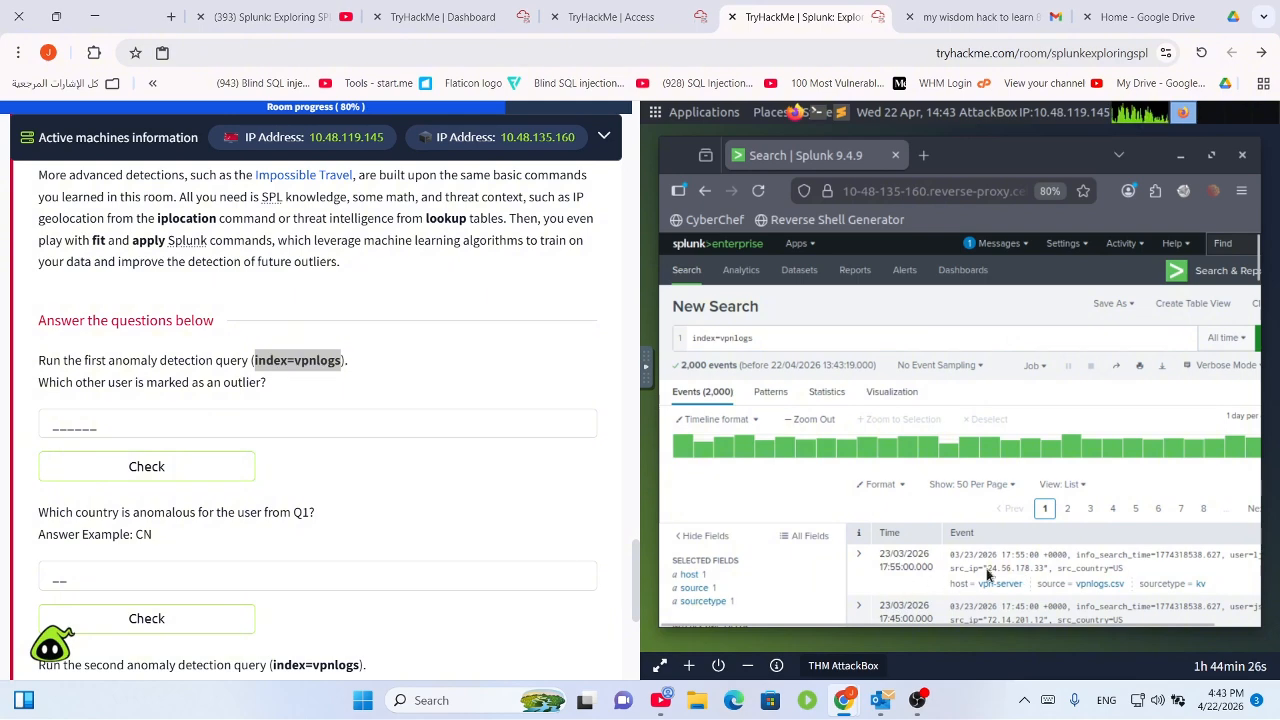
scroll(1030, 537, down, 2)
scroll(983, 511, down, 1)
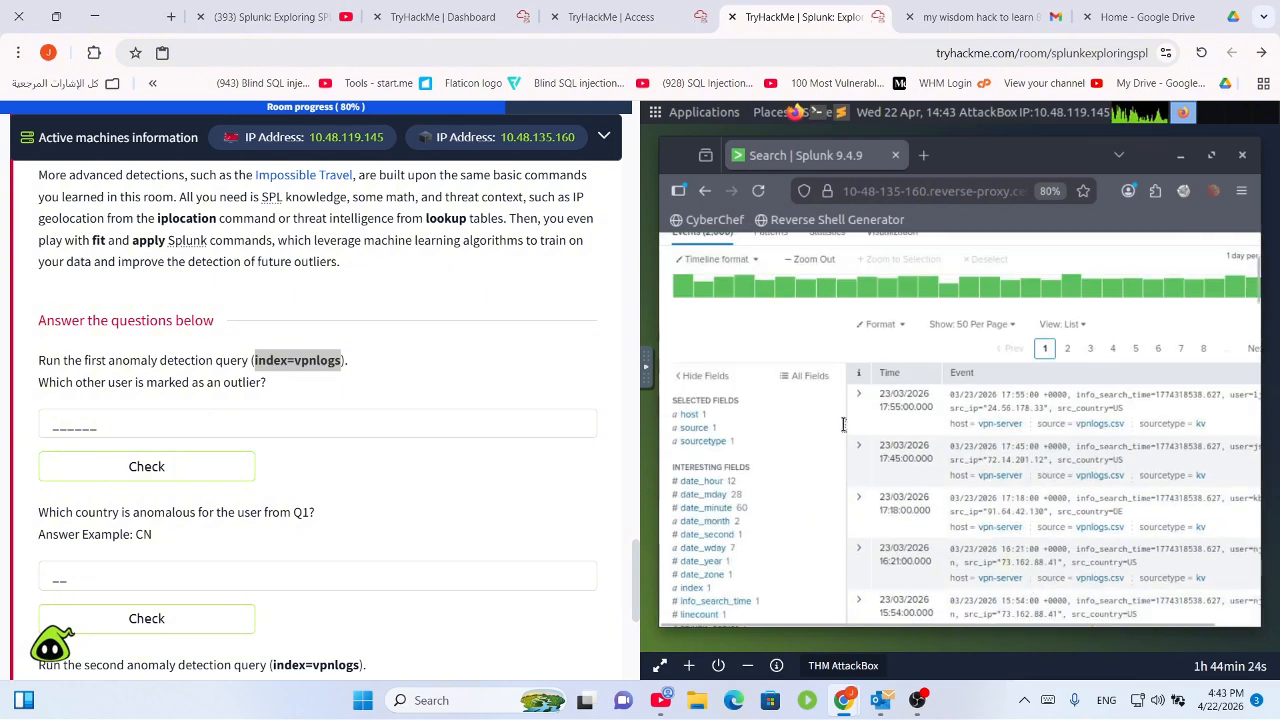
click(858, 394)
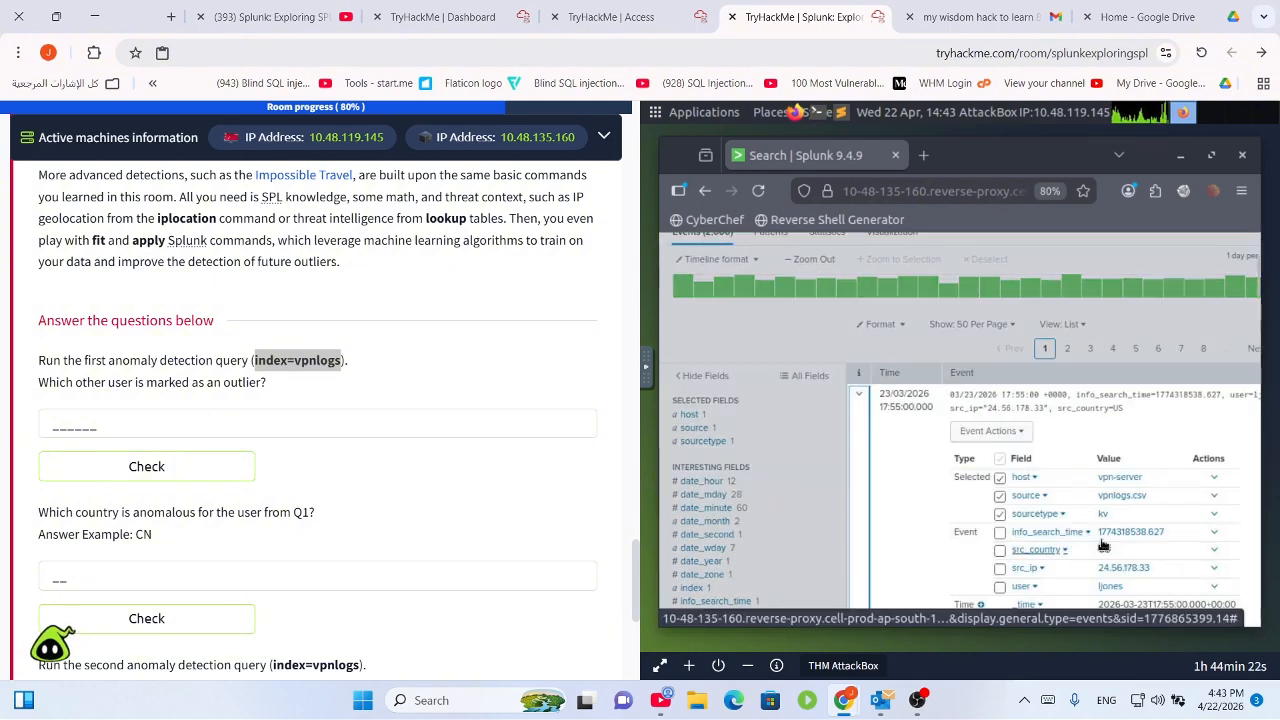
scroll(1017, 569, down, 3)
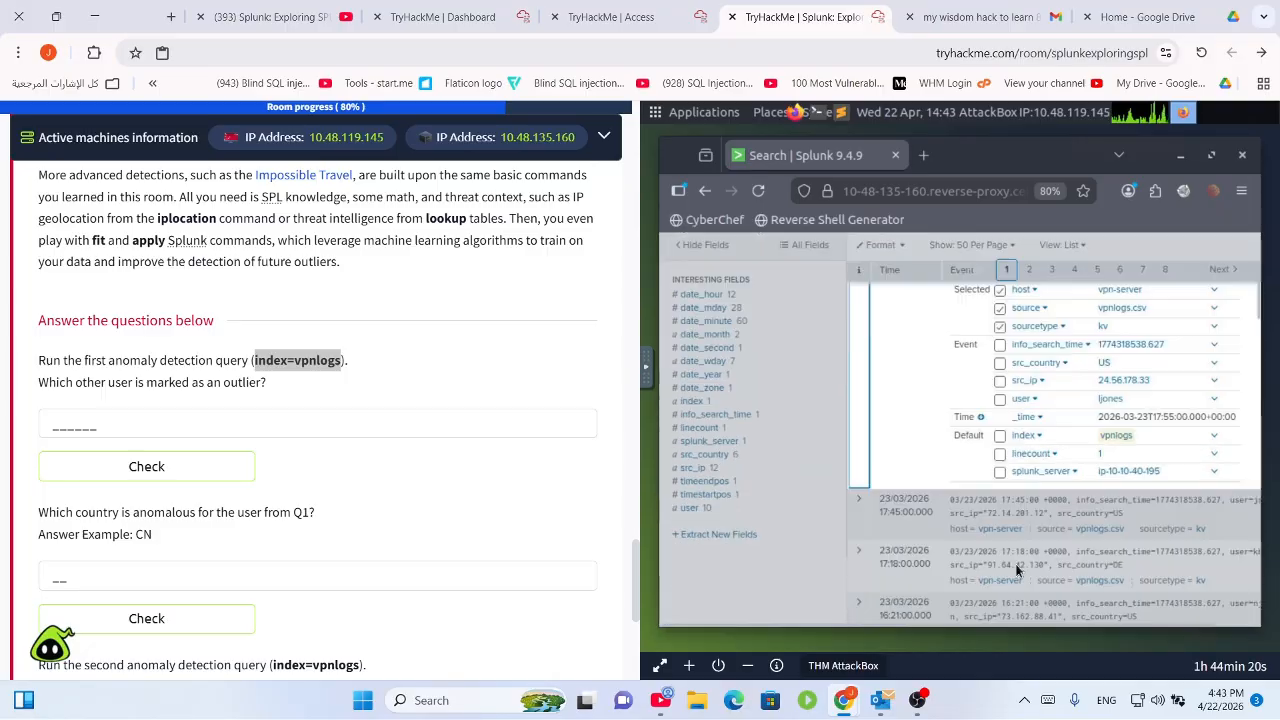
scroll(985, 527, down, 5)
scroll(985, 506, up, 6)
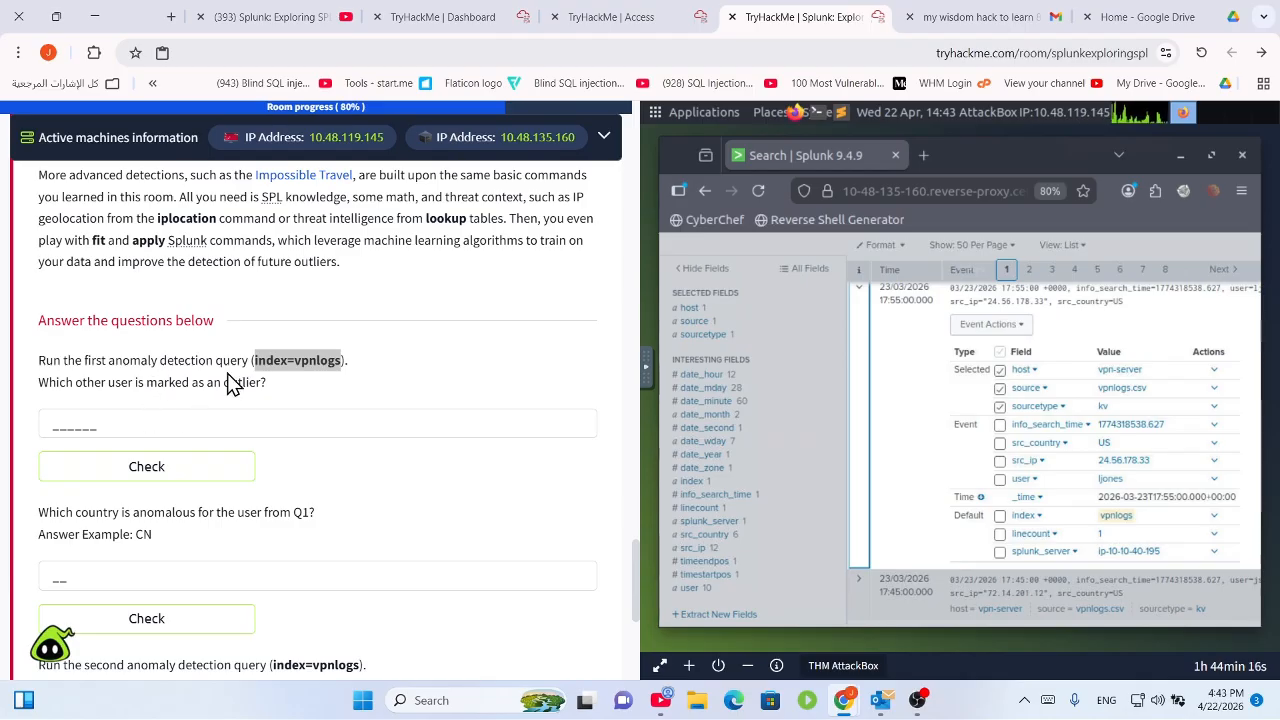
scroll(286, 360, up, 5)
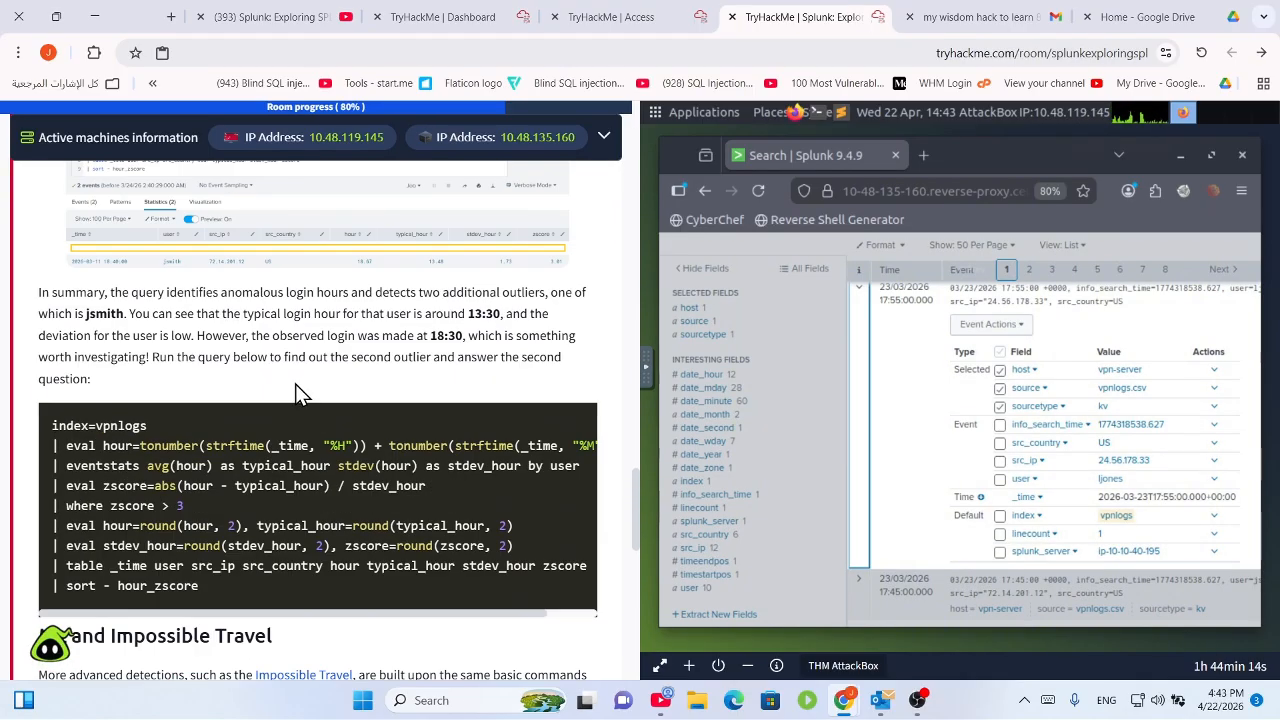
Collapse the first VPN event's details and scroll TryHackMe back to the 2,000 VPN logins intro.
scroll(295, 388, up, 1)
scroll(291, 391, down, 1)
scroll(243, 437, up, 15)
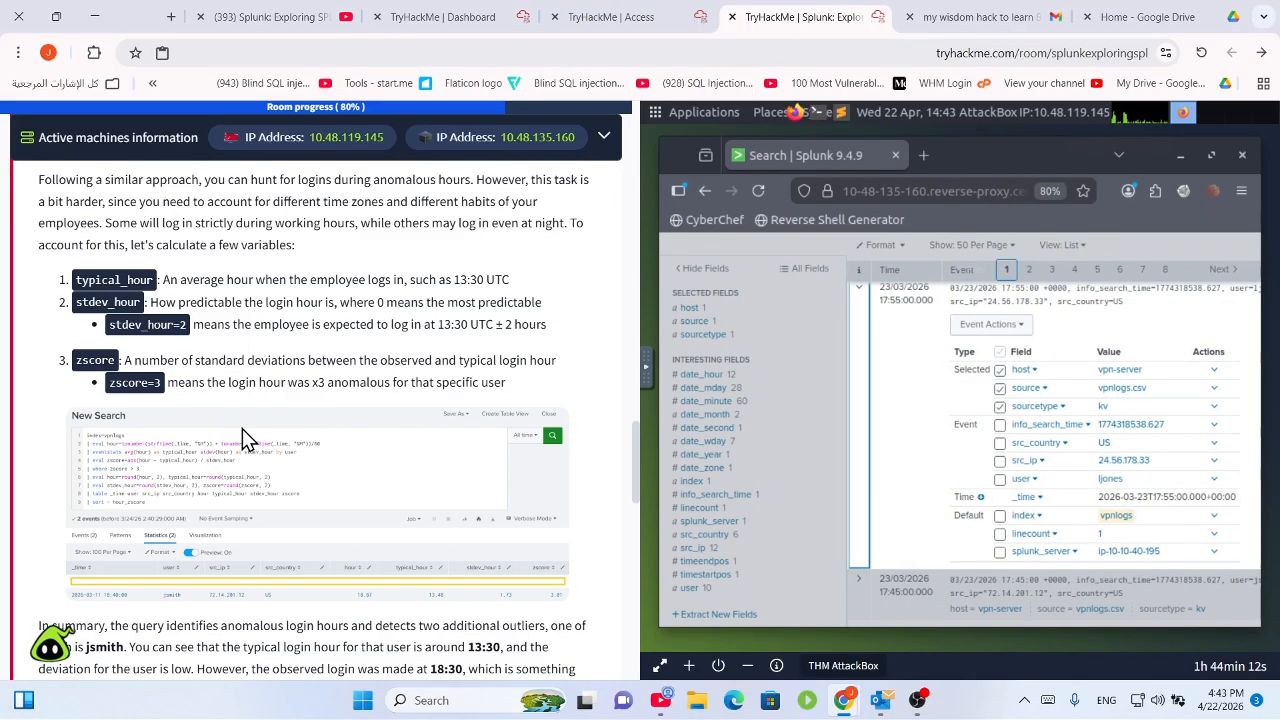
scroll(252, 447, up, 4)
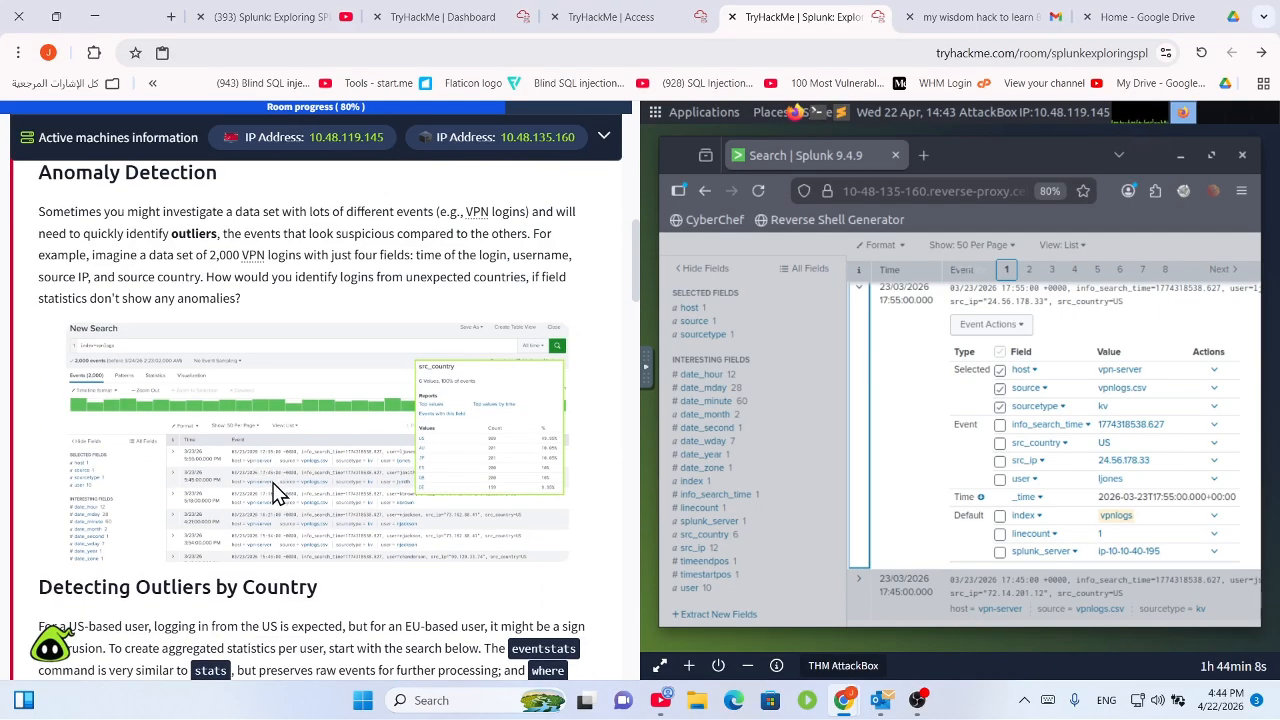
scroll(272, 478, up, 2)
scroll(364, 545, down, 2)
click(795, 367)
scroll(718, 517, up, 1)
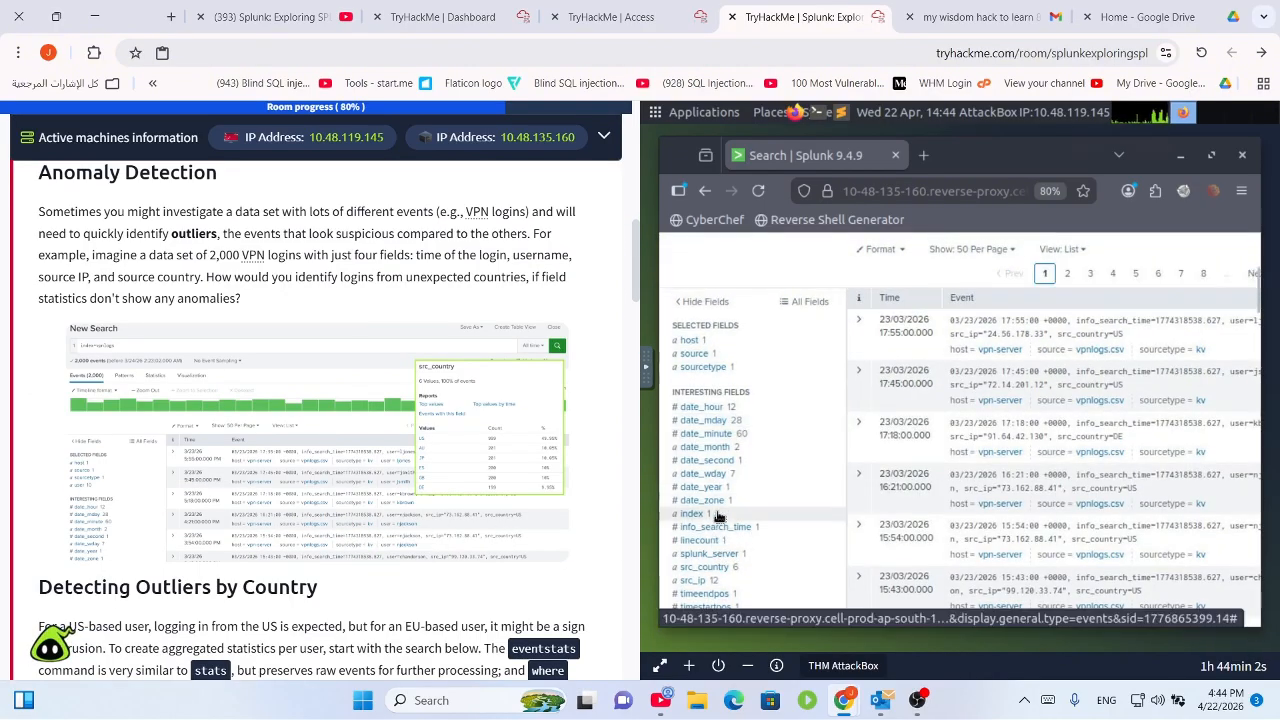
scroll(820, 360, up, 2)
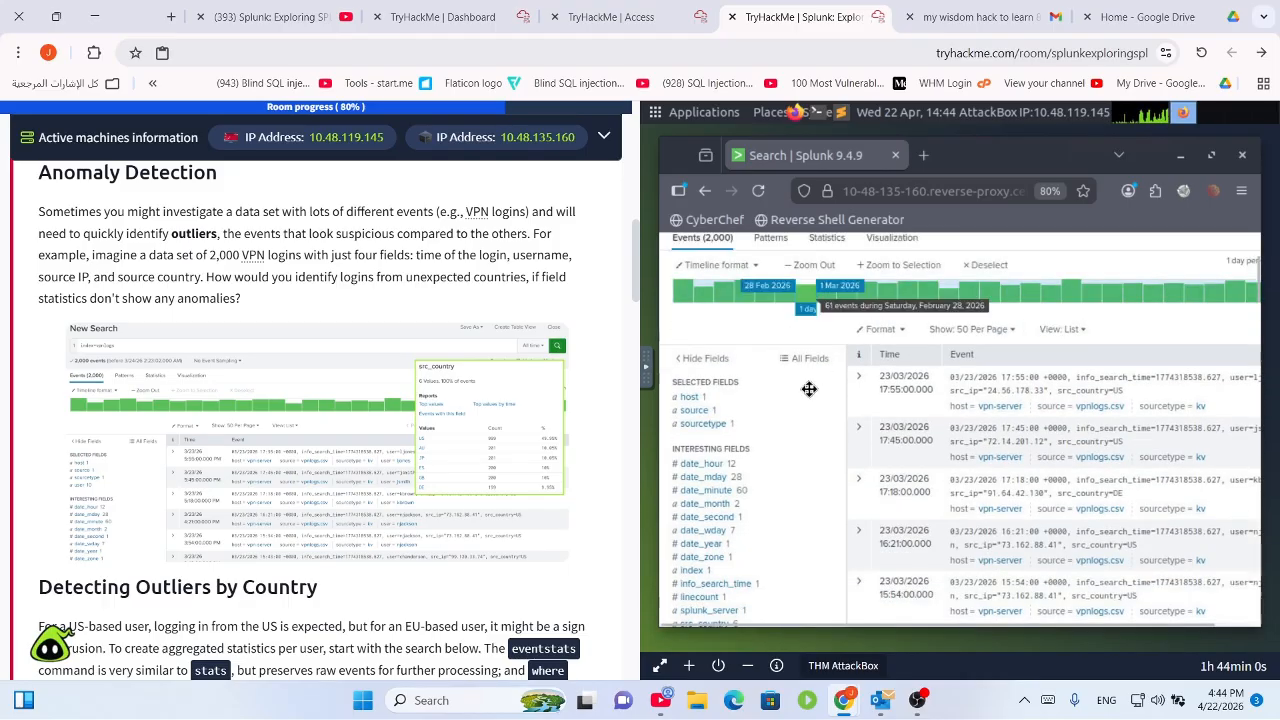
Filter All Fields for 'user', add it to Selected Fields, and check its top values.
click(809, 359)
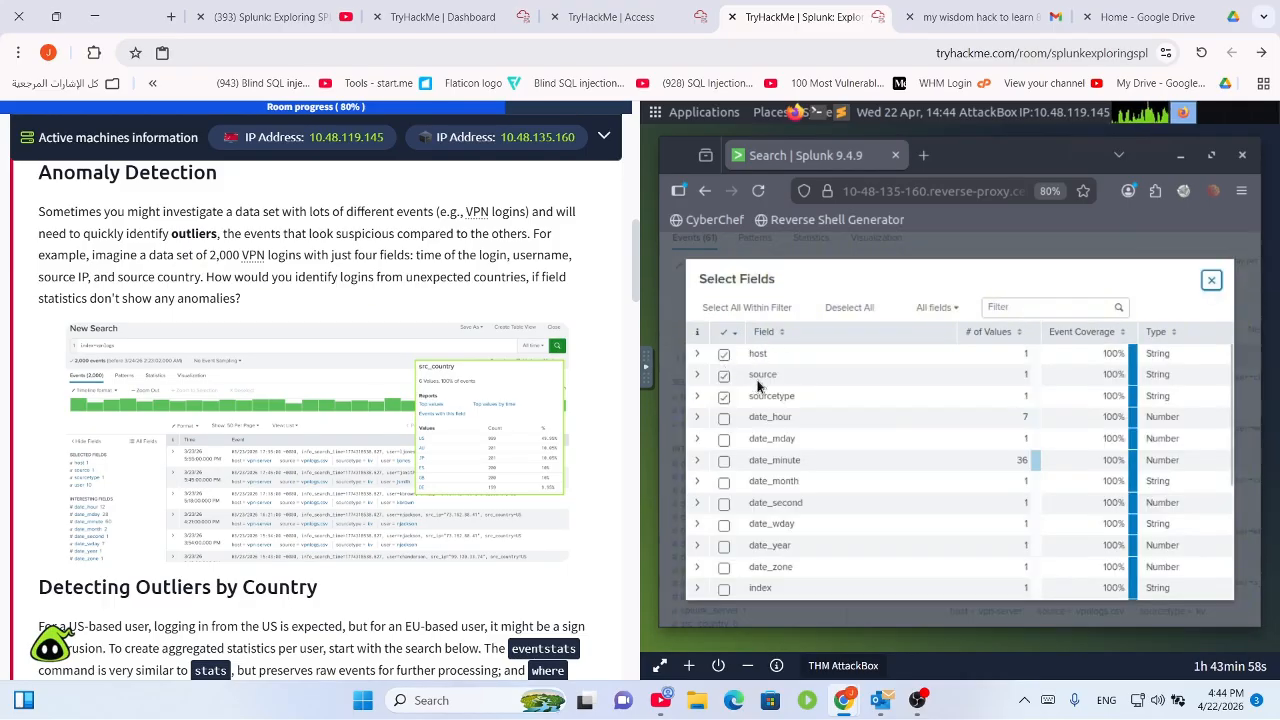
click(1037, 302)
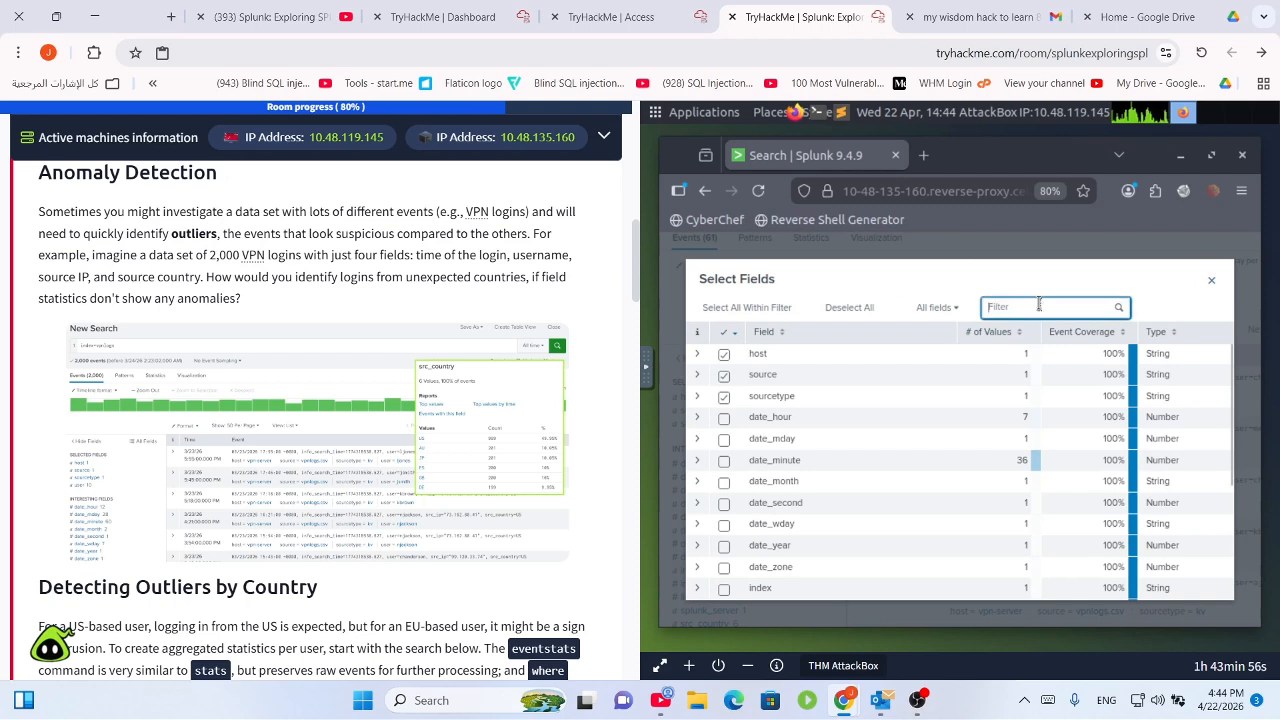
text(user)
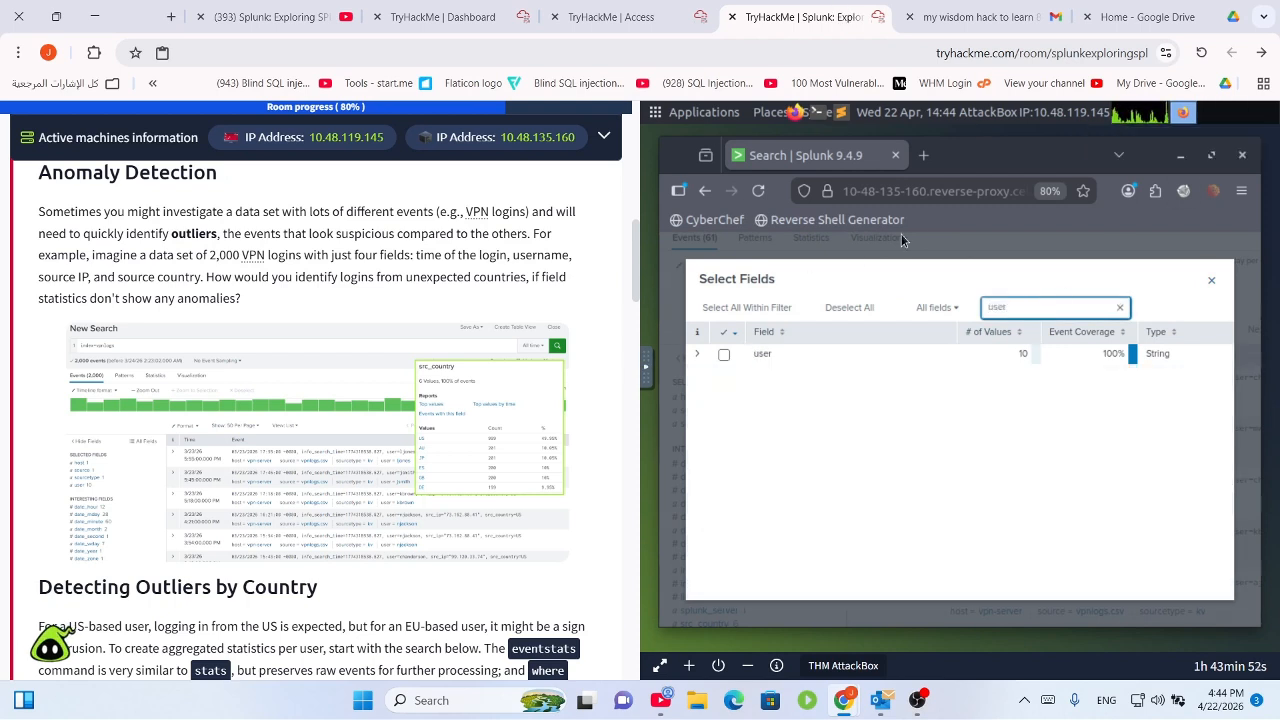
click(724, 356)
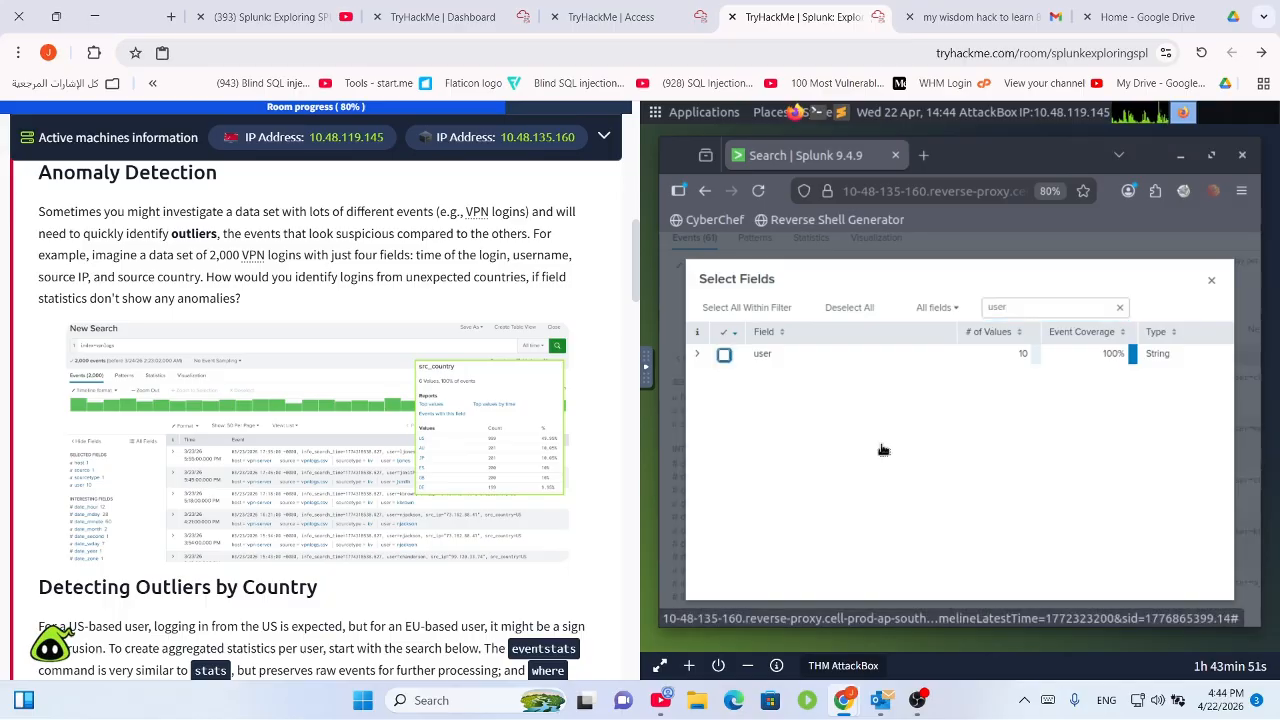
click(1211, 280)
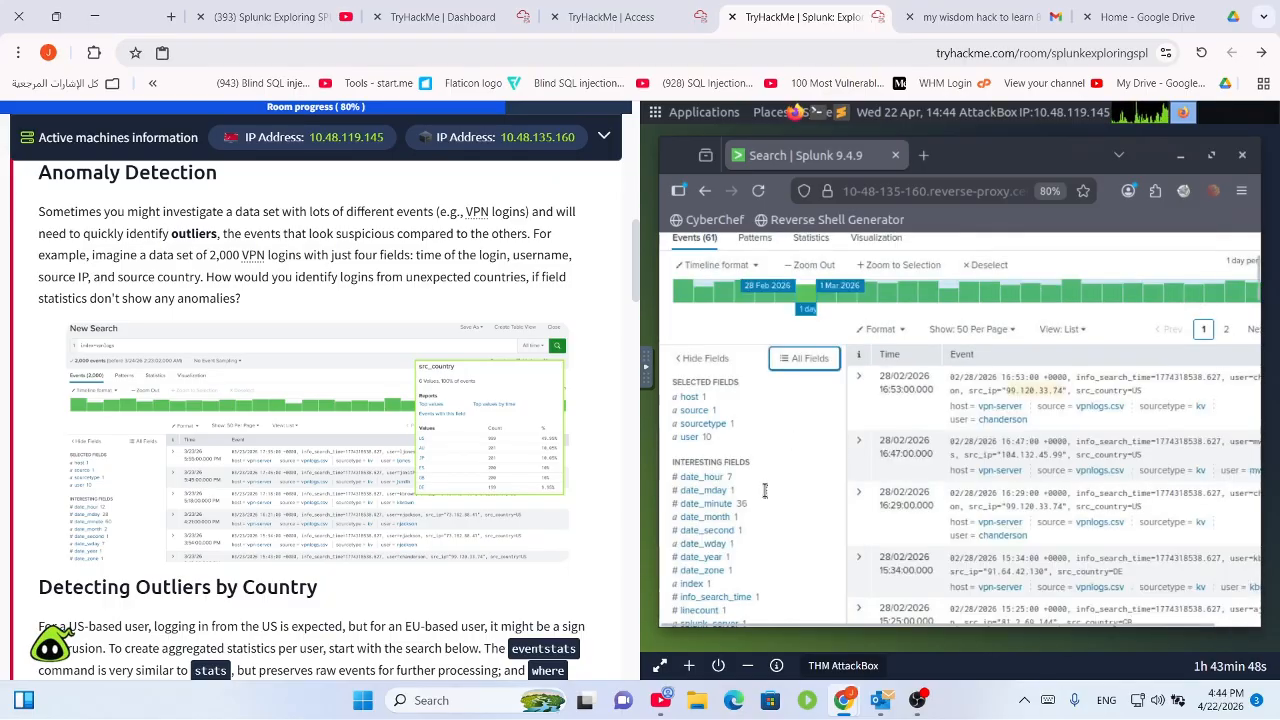
click(690, 440)
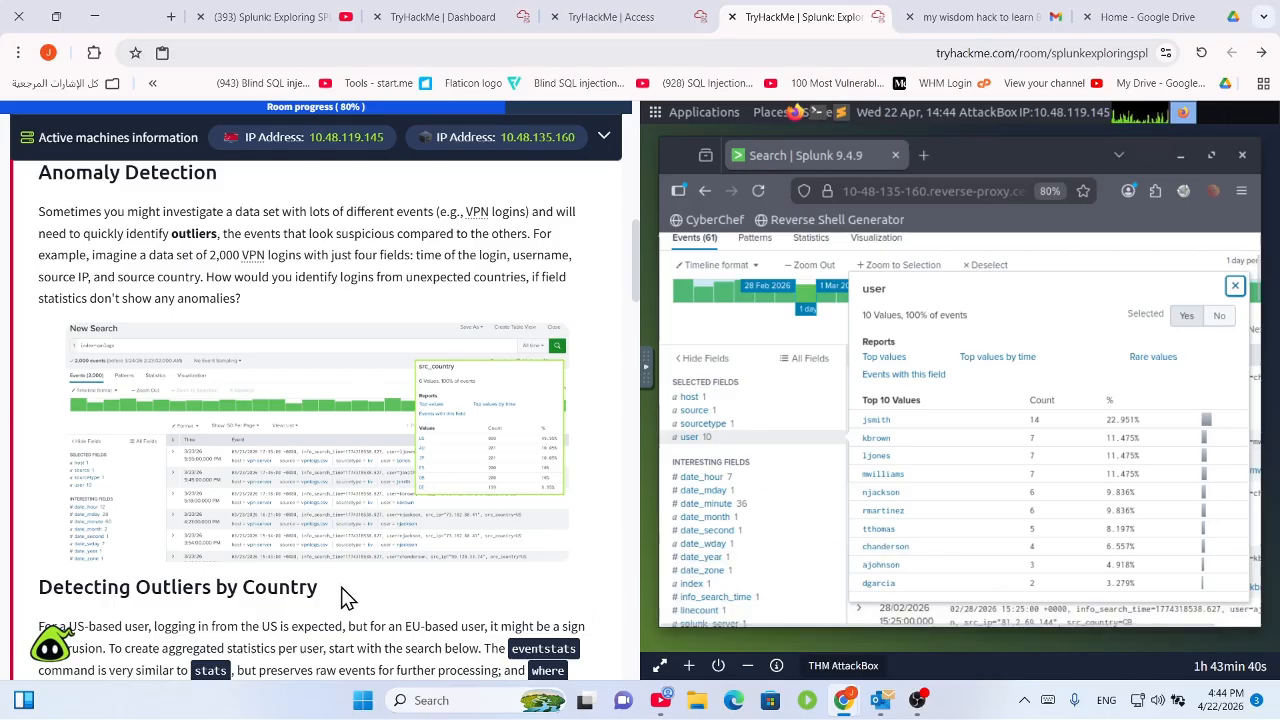
scroll(345, 587, down, 1)
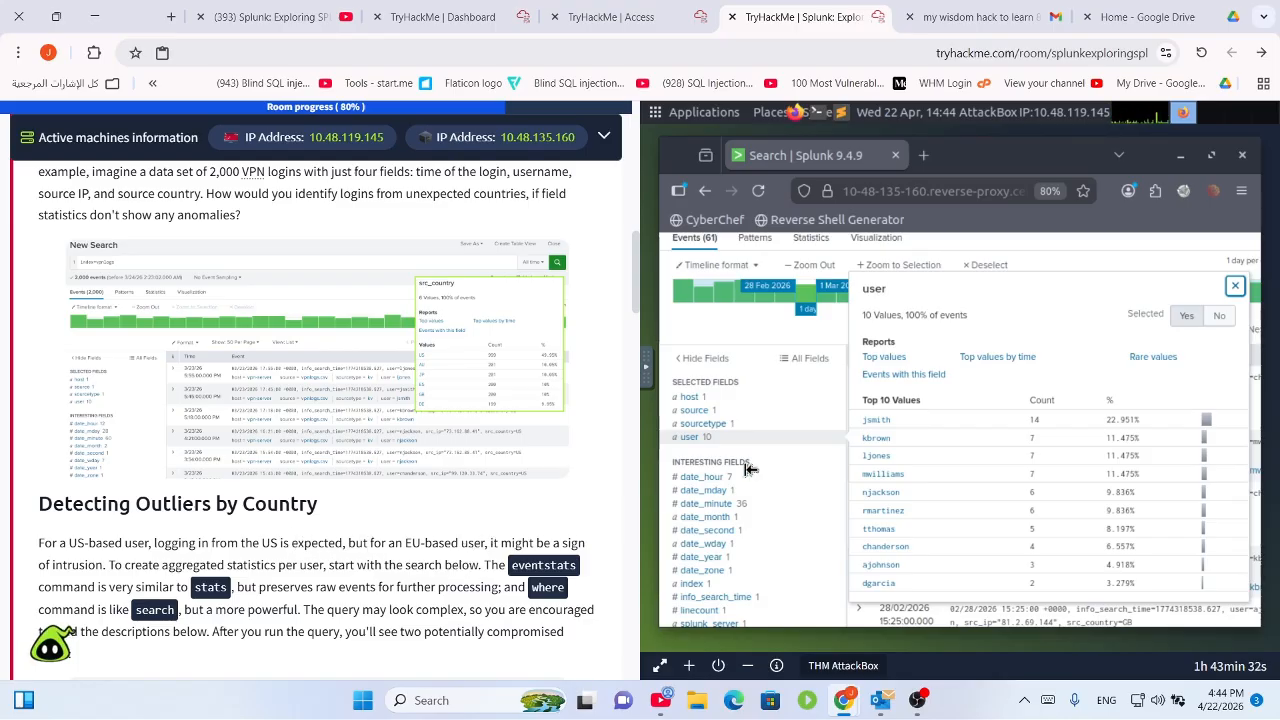
click(1234, 288)
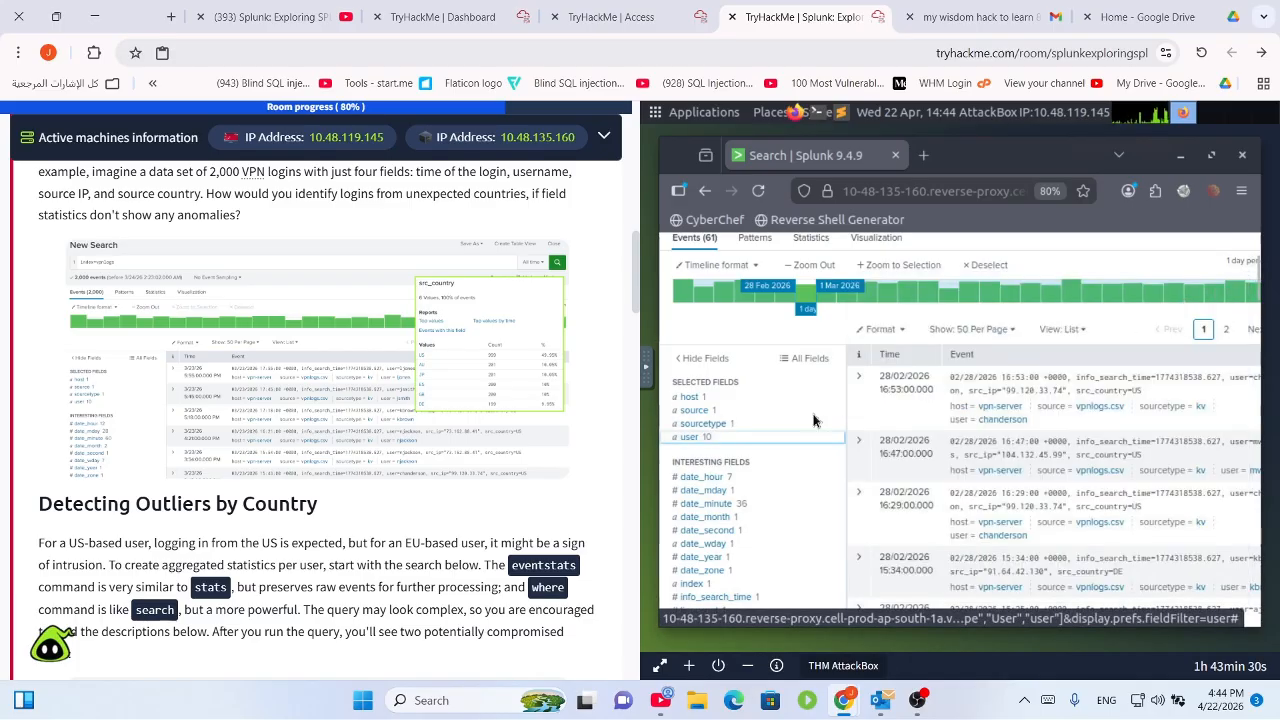
scroll(366, 505, up, 2)
Append the logins_by_user and logins_by_user_country eventstats lines after index=vpnlogs and run it.
scroll(364, 494, down, 12)
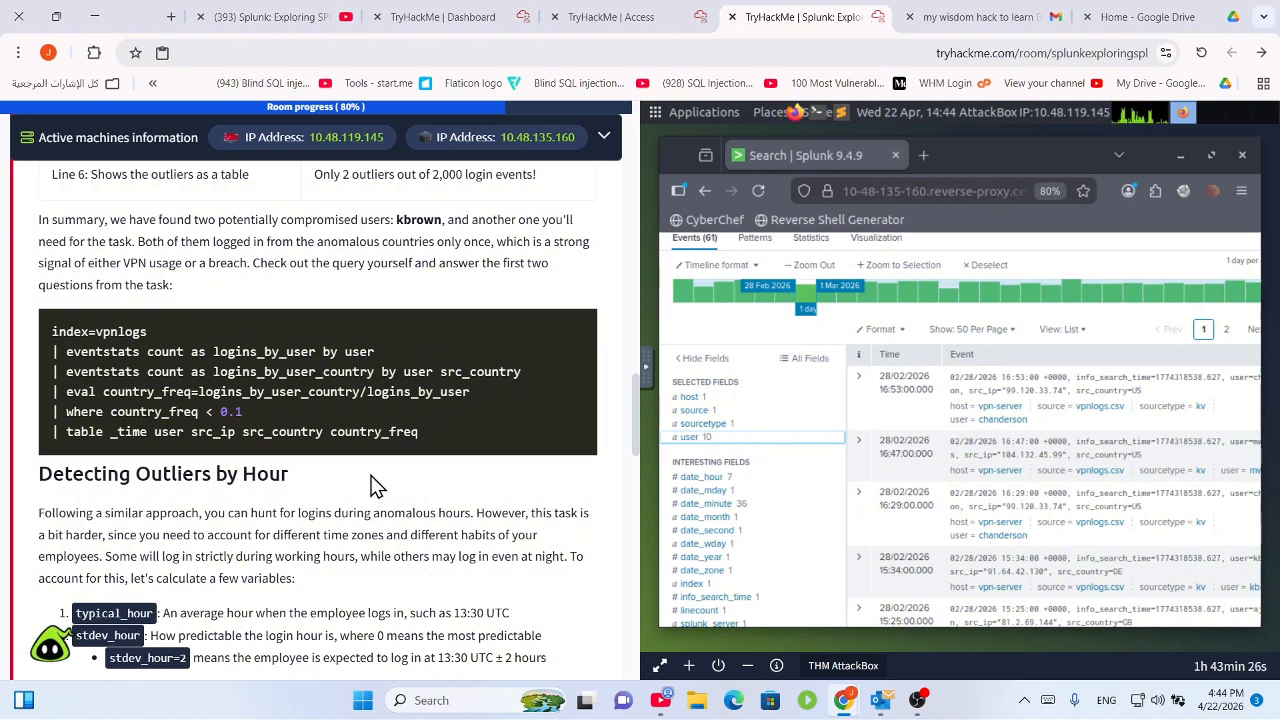
scroll(310, 500, up, 2)
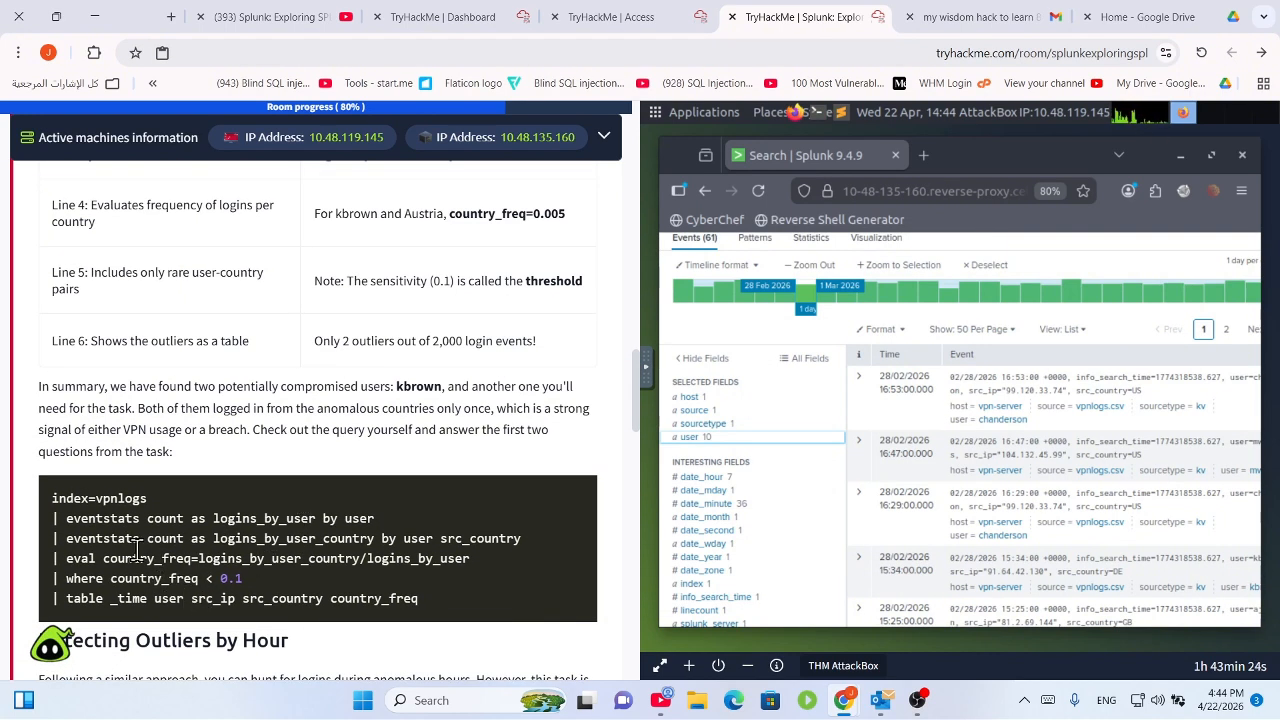
scroll(66, 518, up, 1)
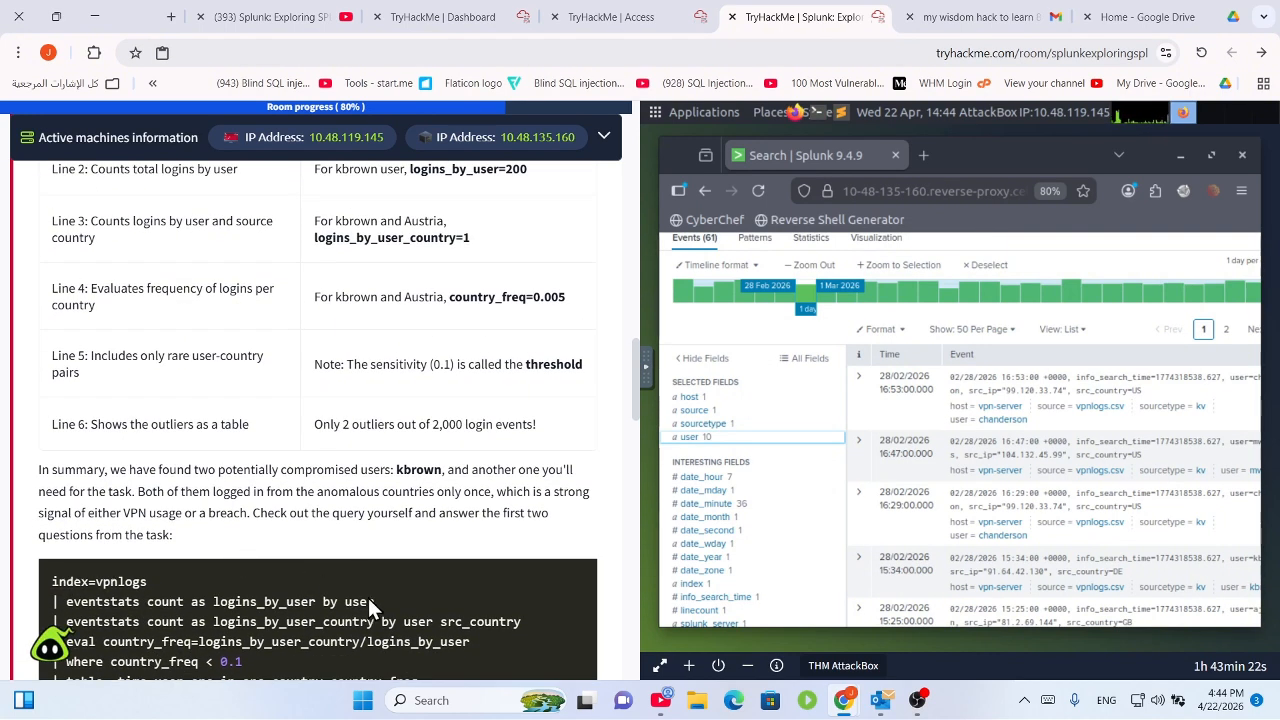
drag(530, 621, 38, 606)
key(ctrl+c)
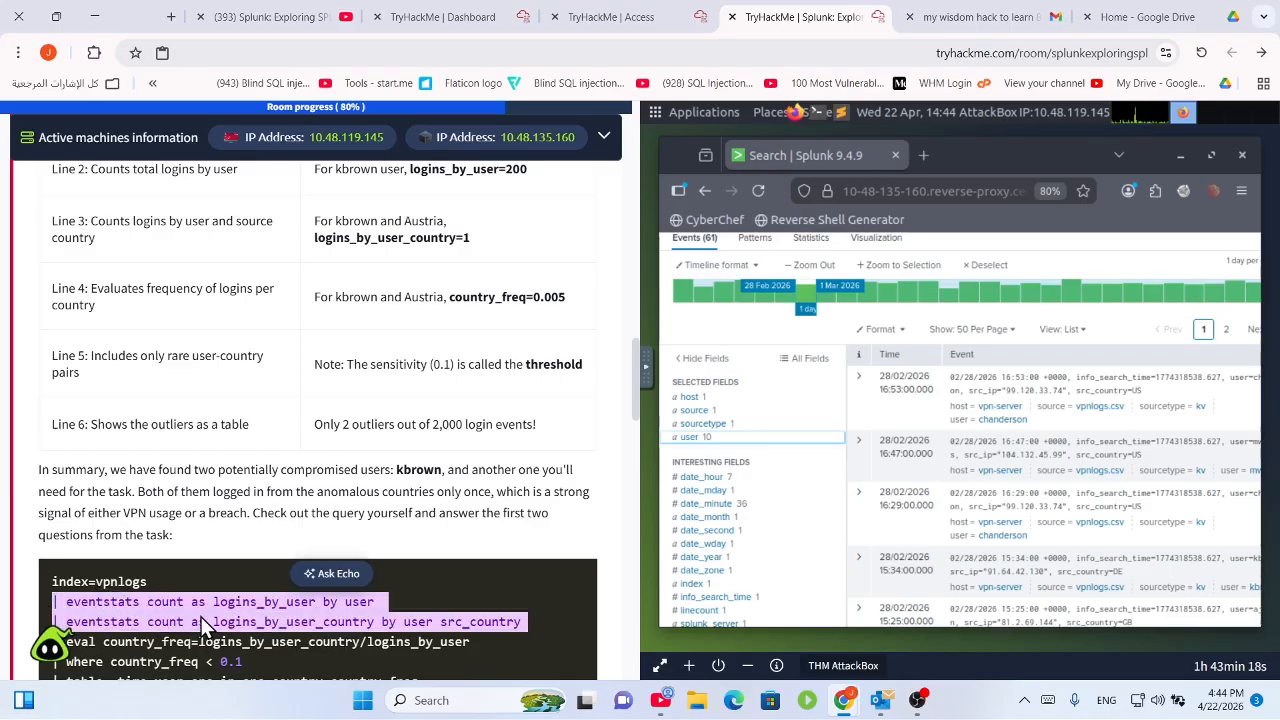
scroll(364, 640, down, 2)
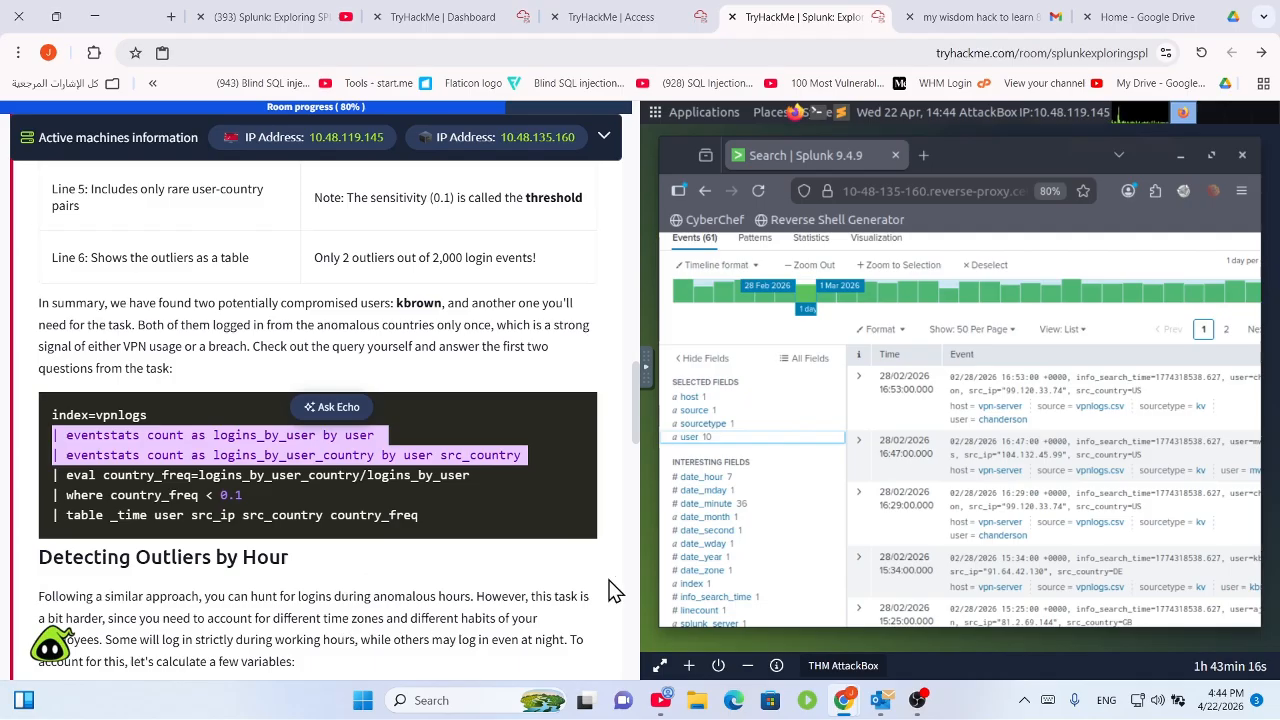
scroll(900, 420, up, 3)
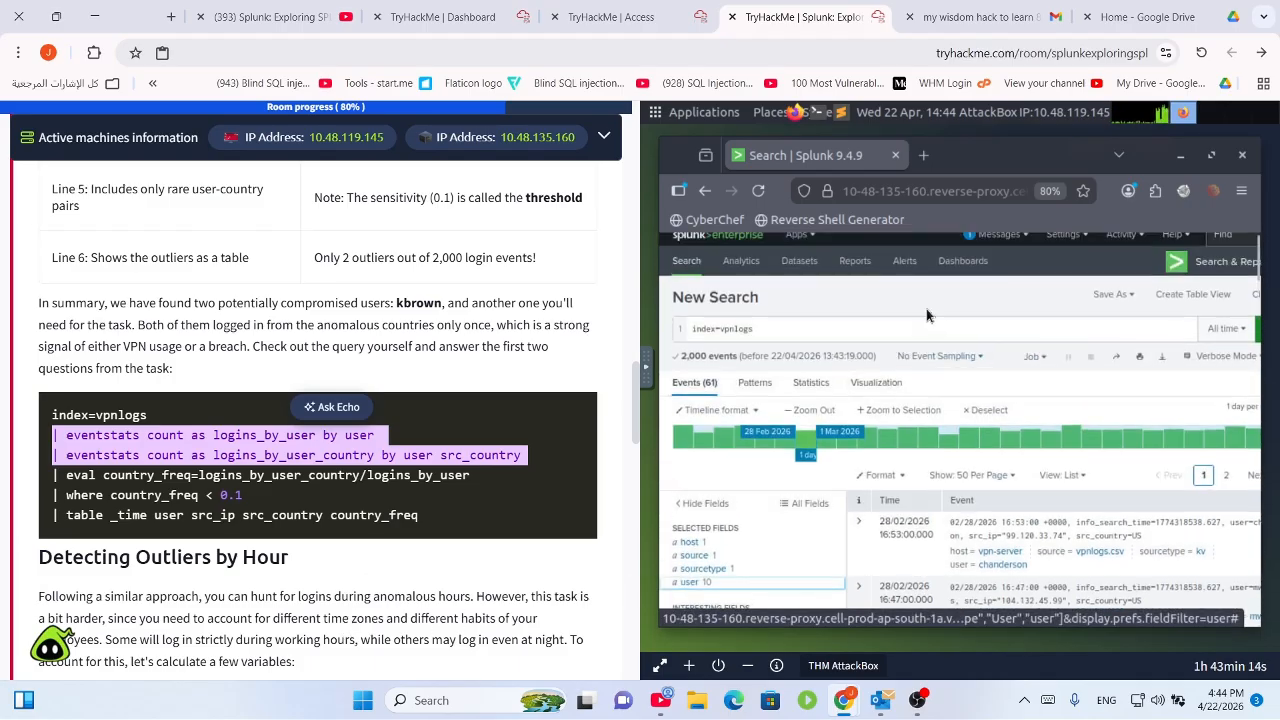
click(911, 336)
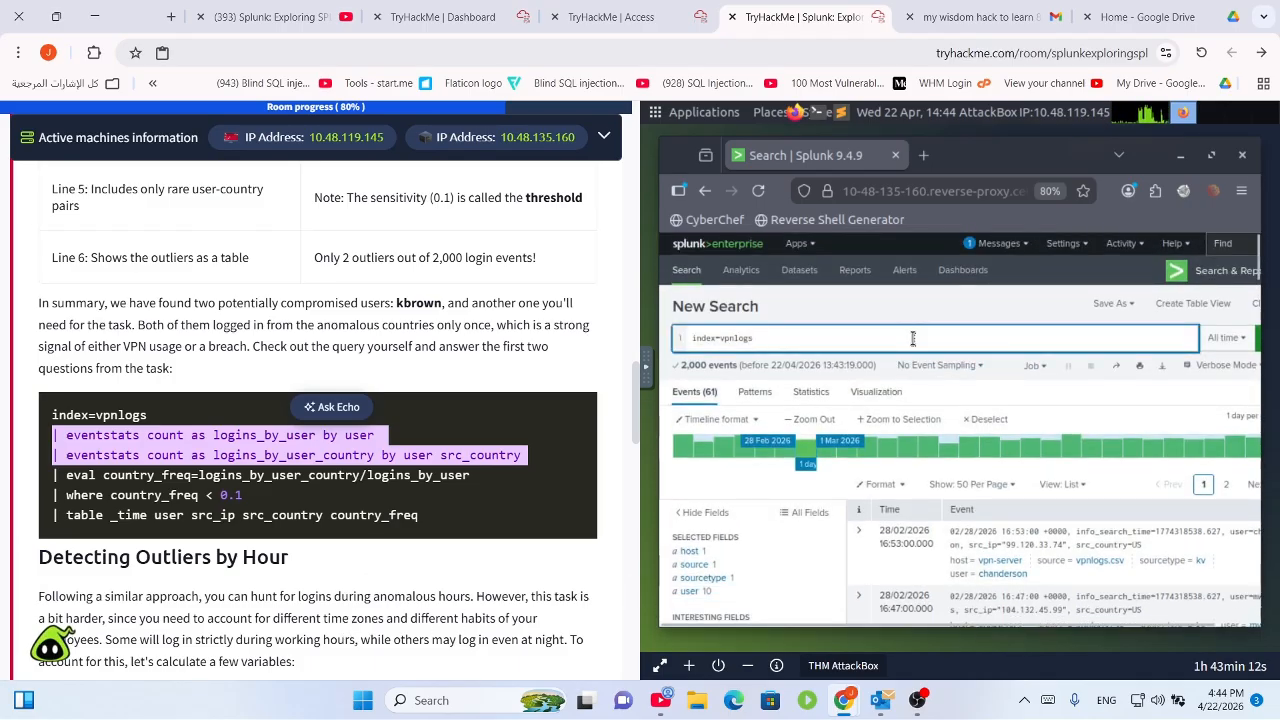
key(ctrl+v)
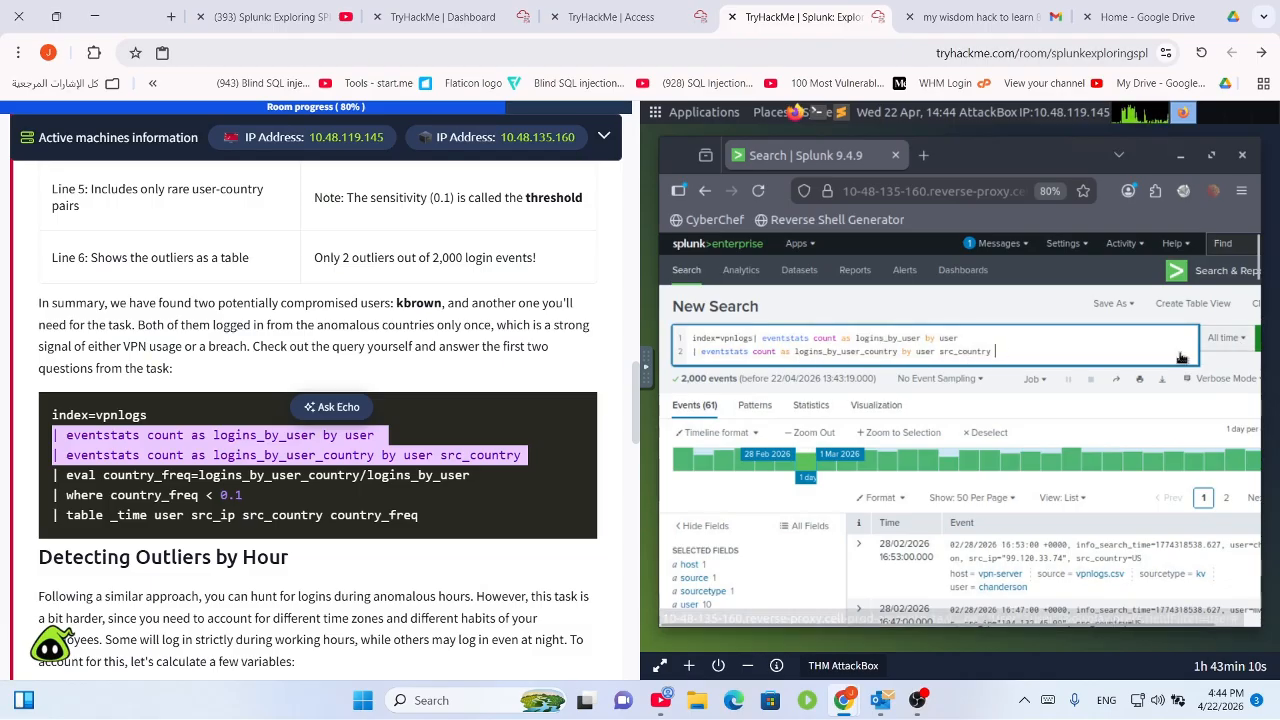
key(Return)
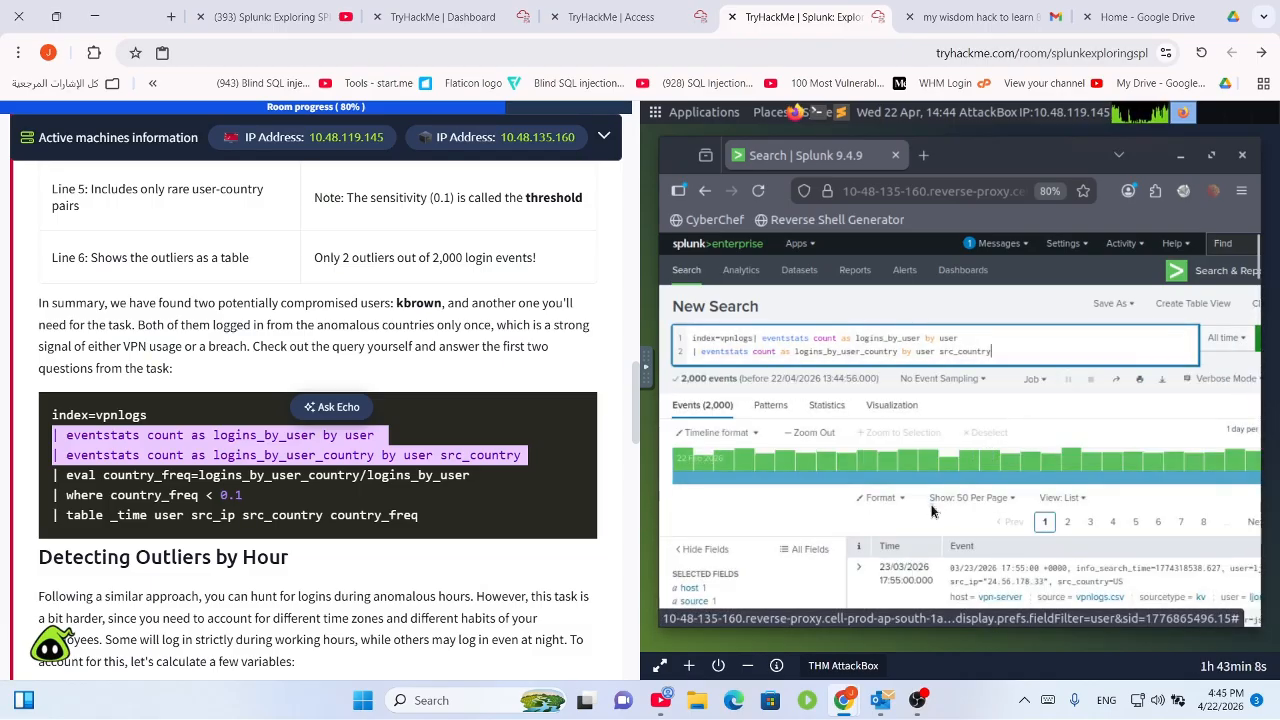
scroll(955, 530, down, 5)
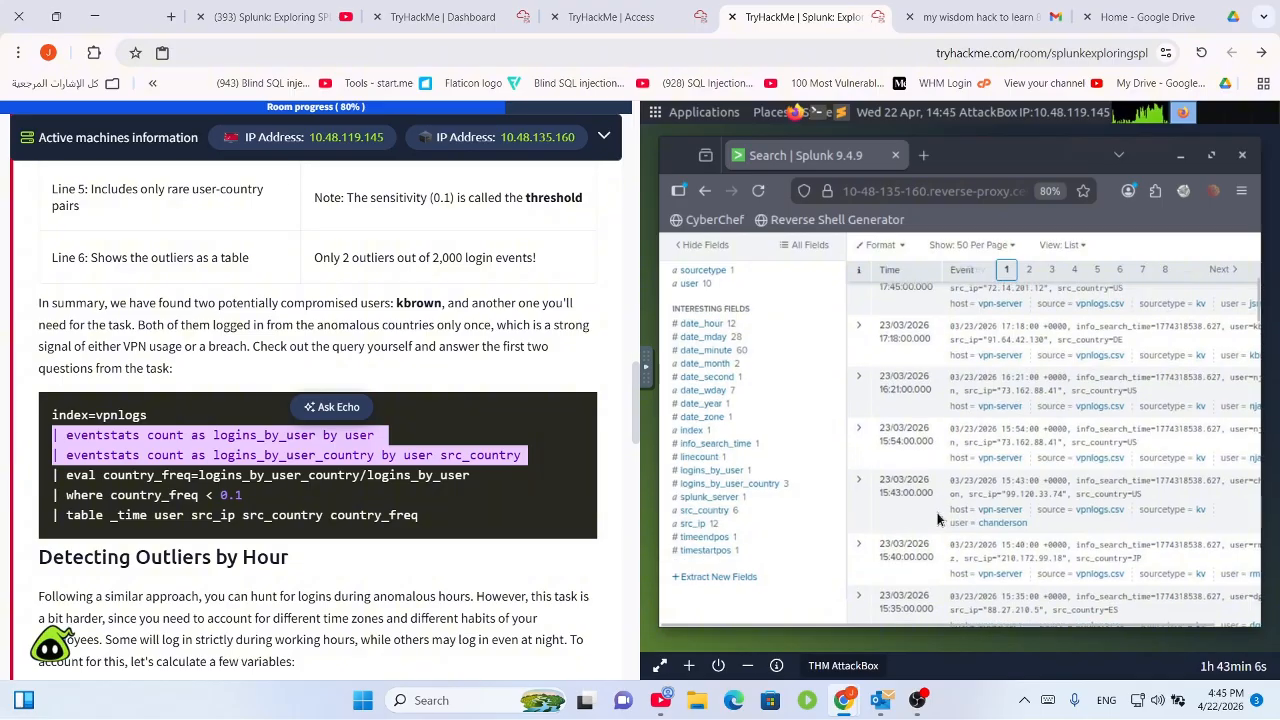
scroll(940, 520, up, 5)
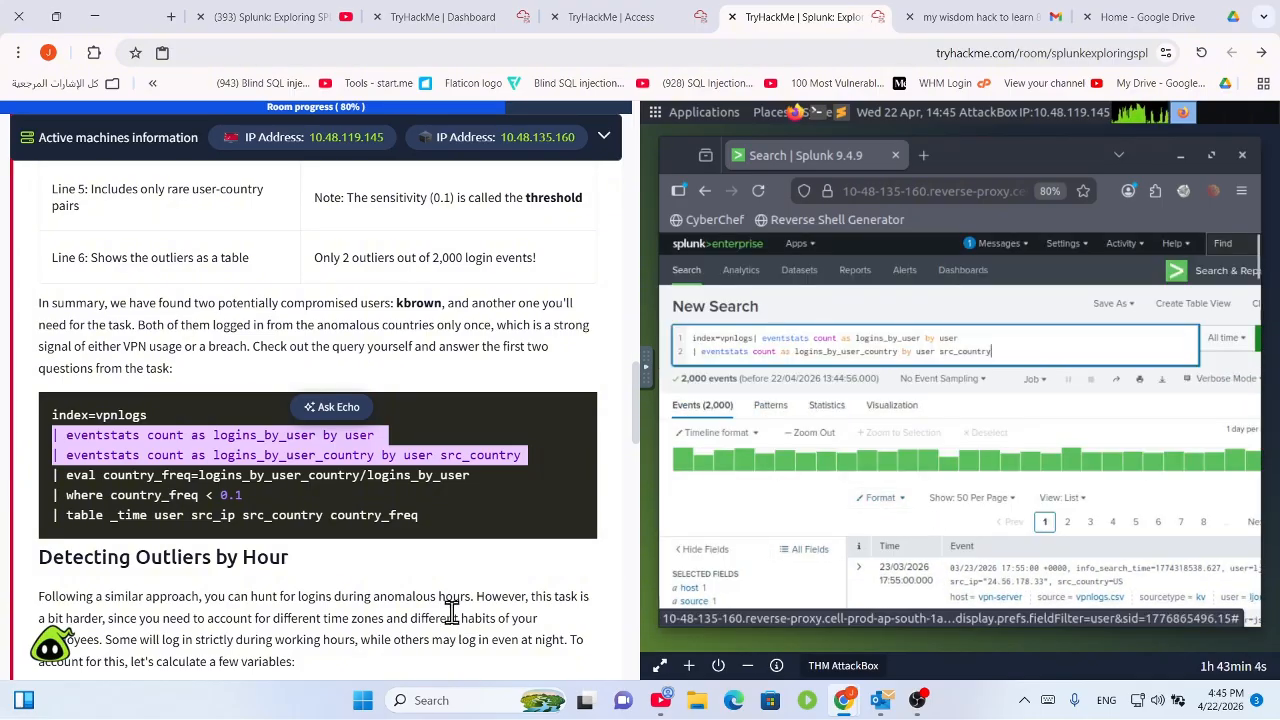
scroll(263, 563, down, 4)
scroll(371, 610, down, 8)
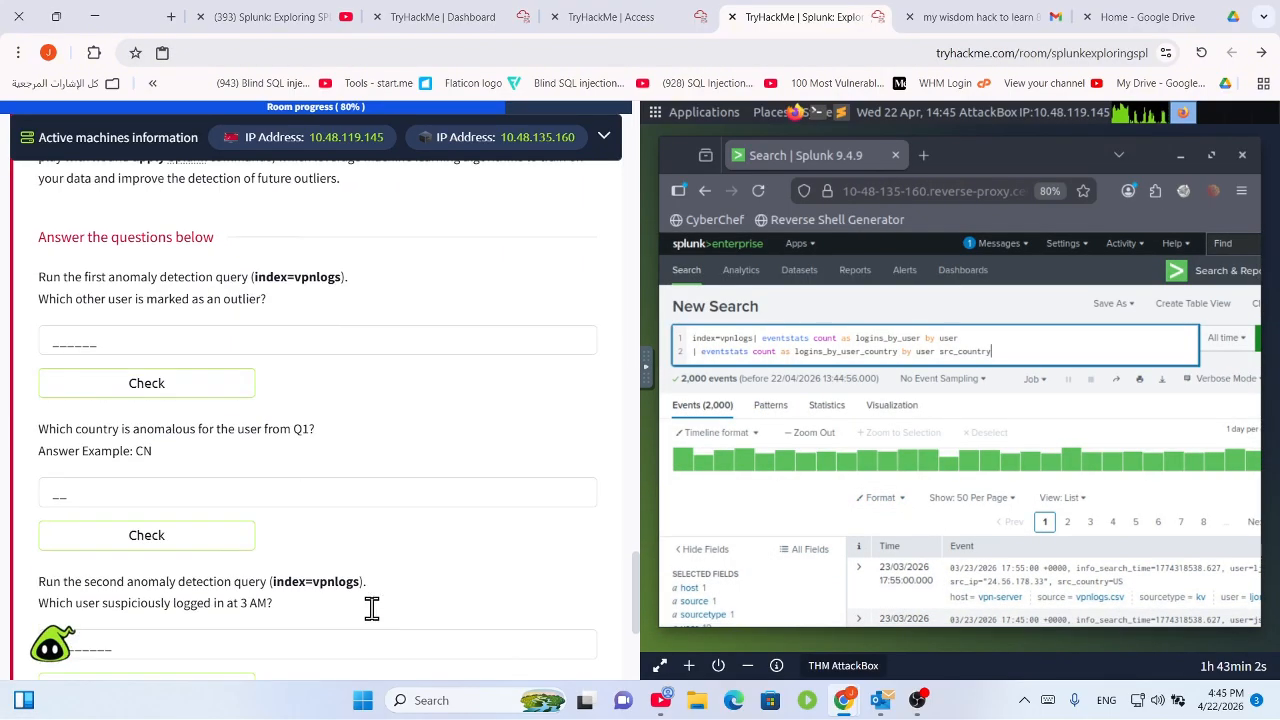
scroll(371, 610, up, 4)
scroll(372, 610, up, 2)
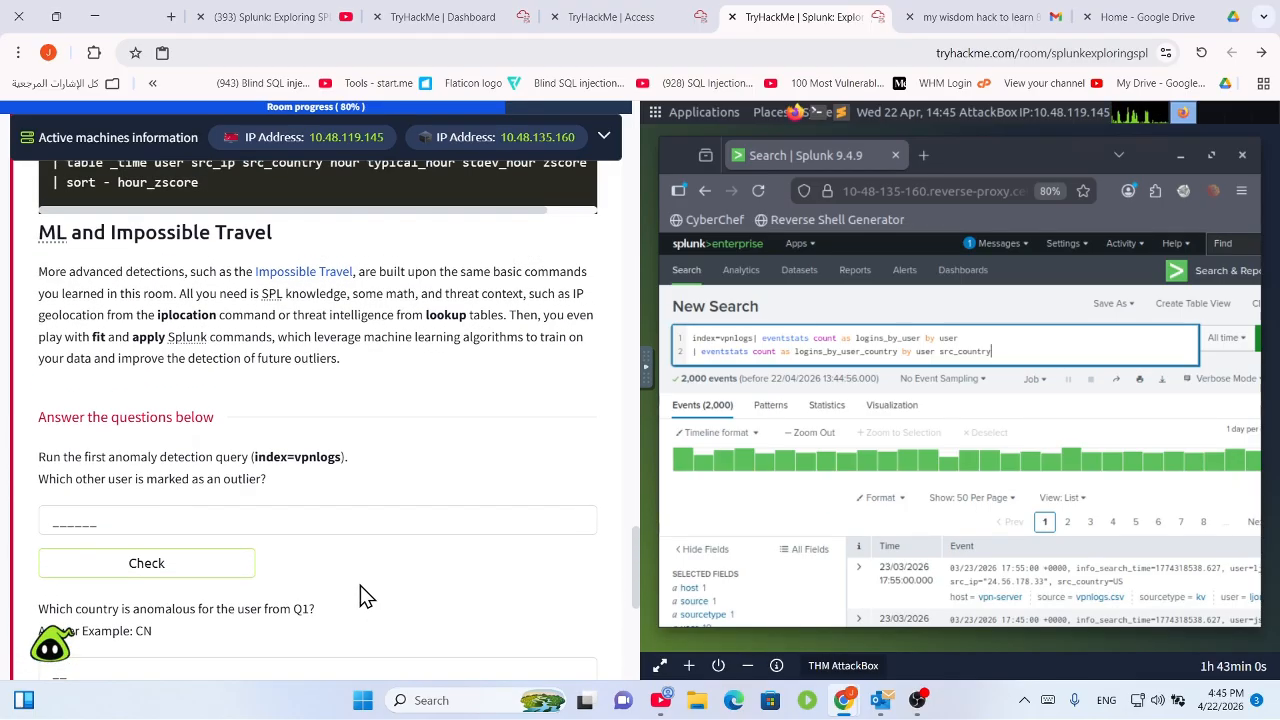
drag(266, 480, 91, 451)
scroll(170, 560, down, 1)
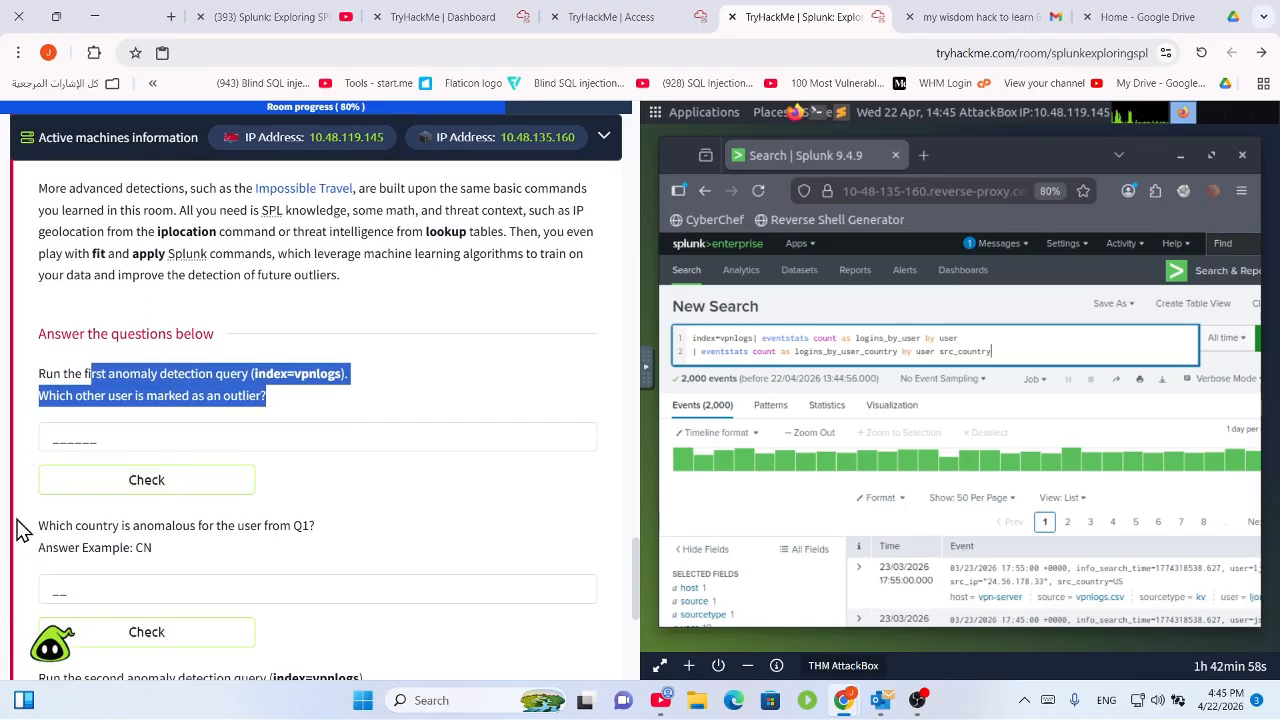
drag(22, 530, 286, 526)
click(293, 544)
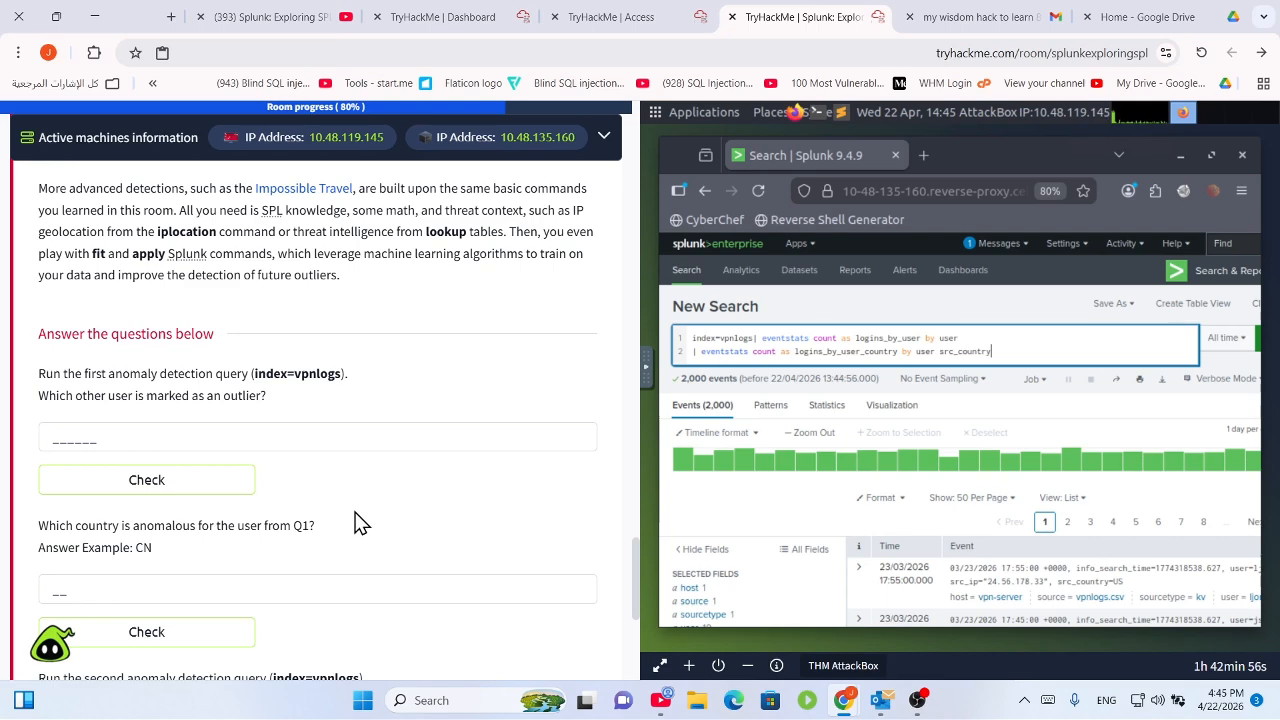
drag(313, 546, 75, 525)
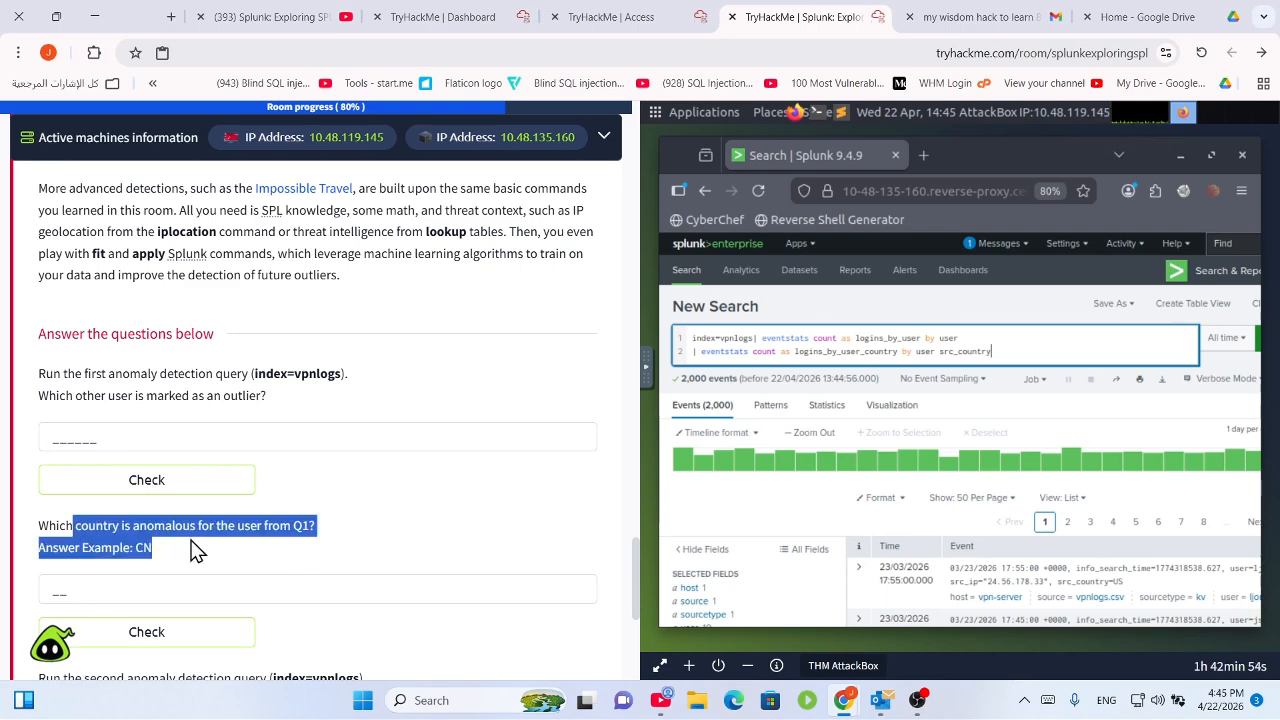
click(294, 545)
scroll(294, 545, down, 1)
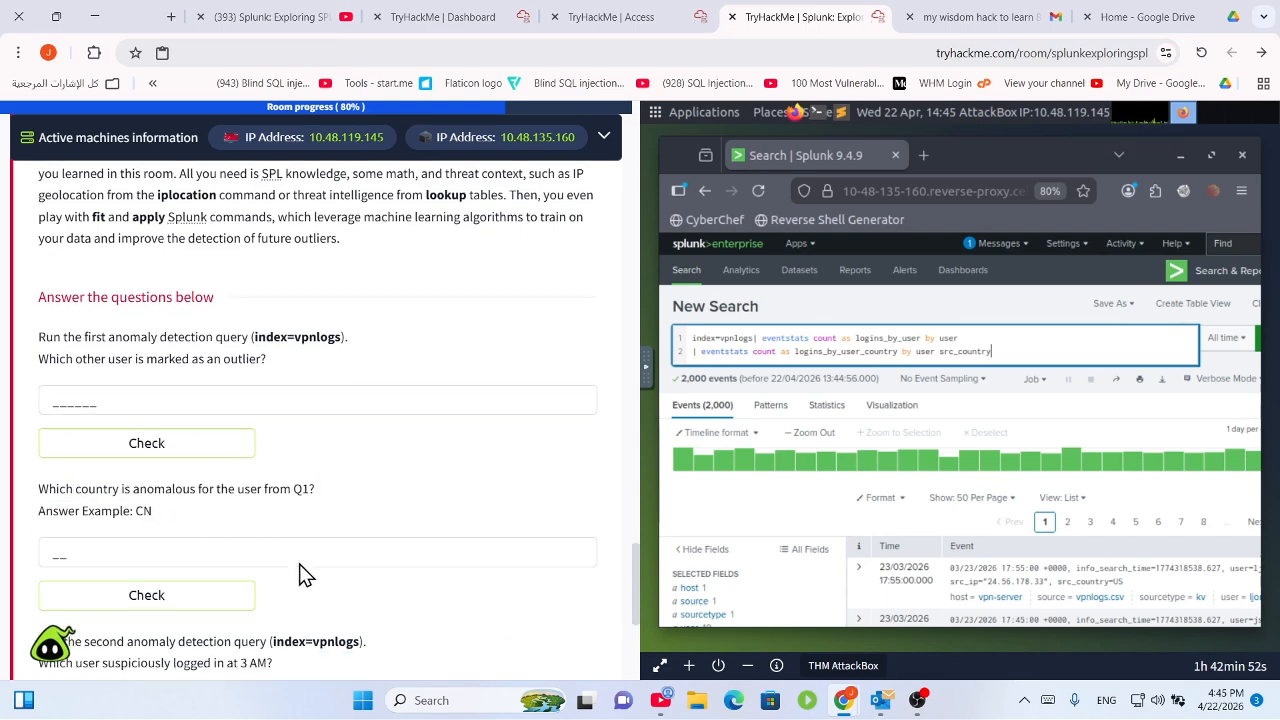
scroll(305, 548, down, 1)
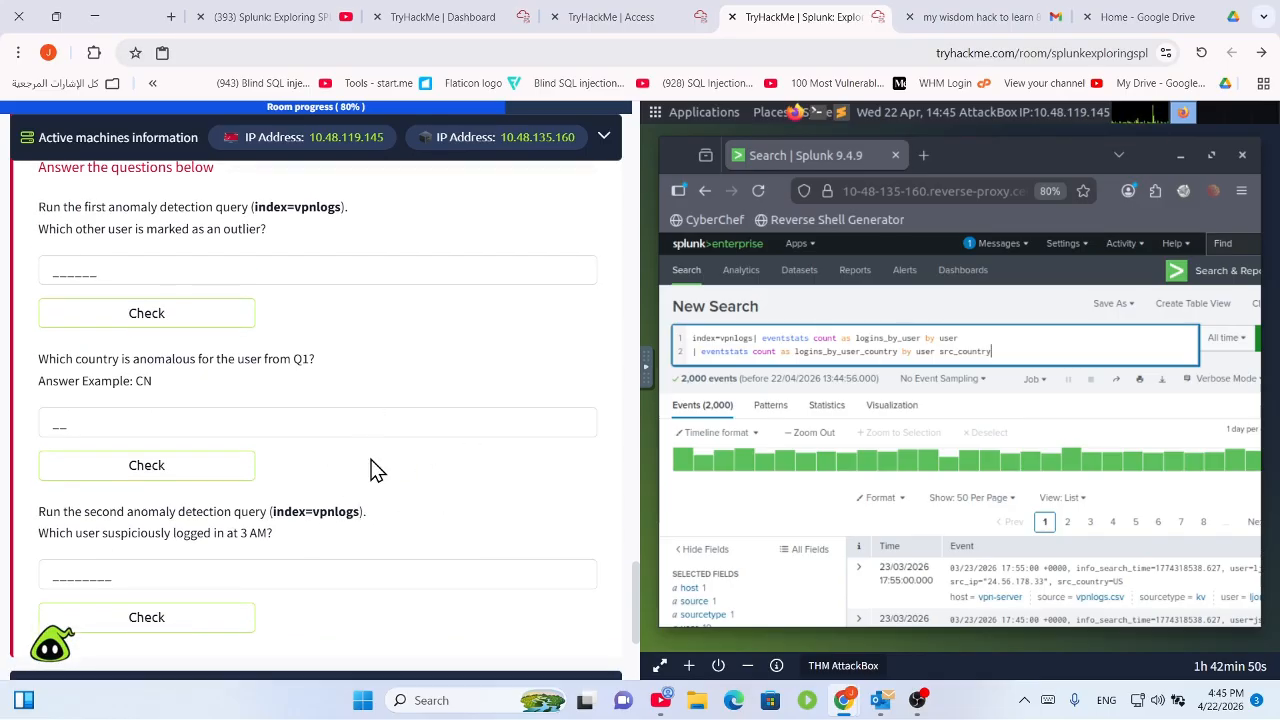
scroll(310, 455, down, 2)
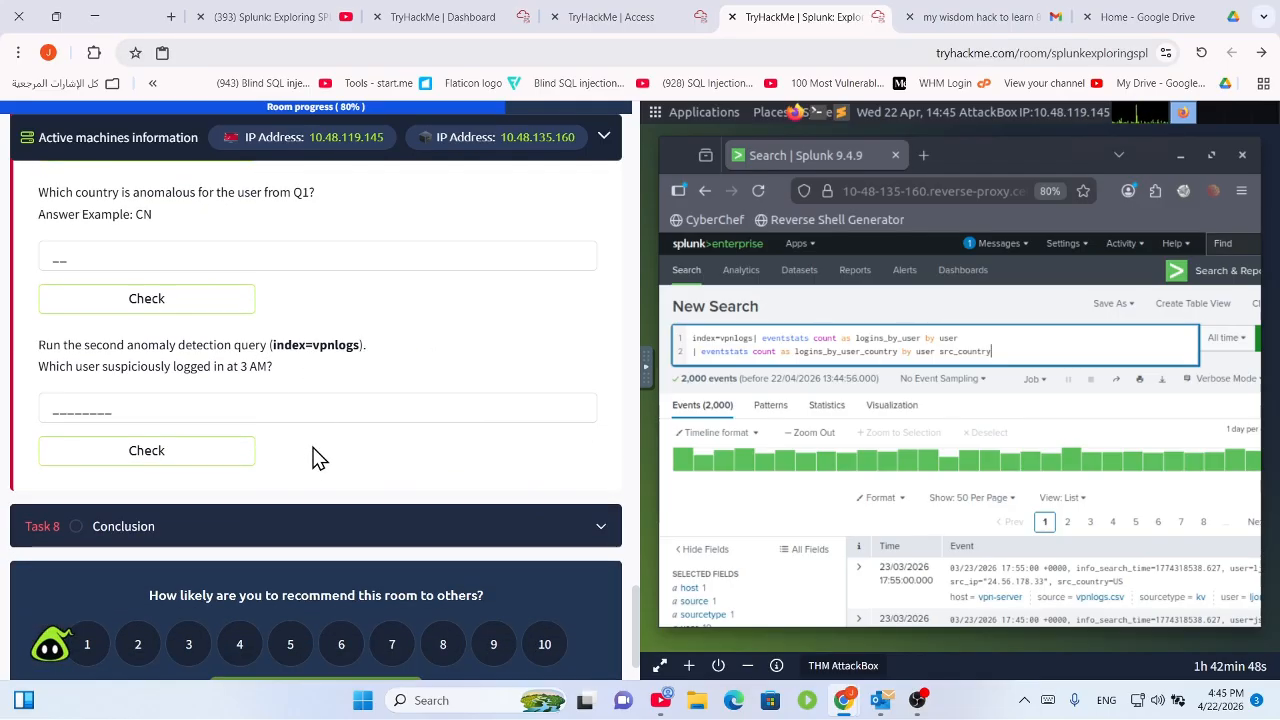
drag(270, 357, 368, 362)
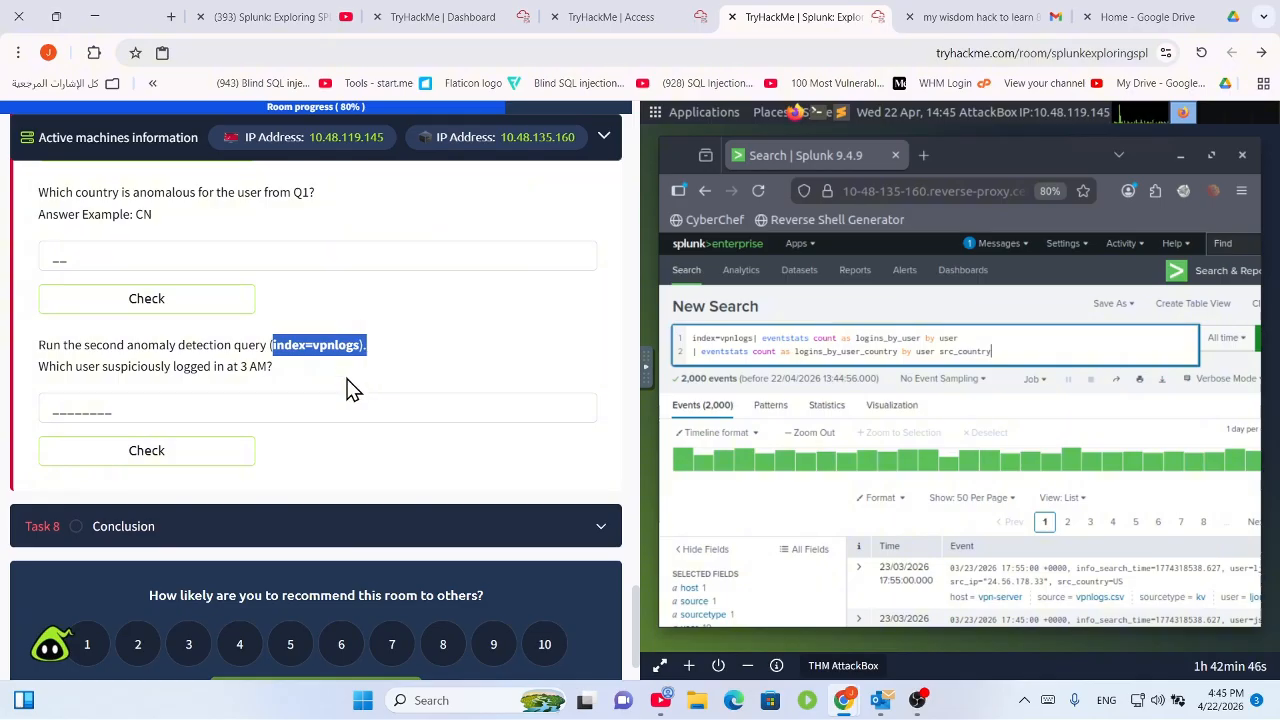
scroll(182, 344, up, 6)
scroll(183, 434, down, 1)
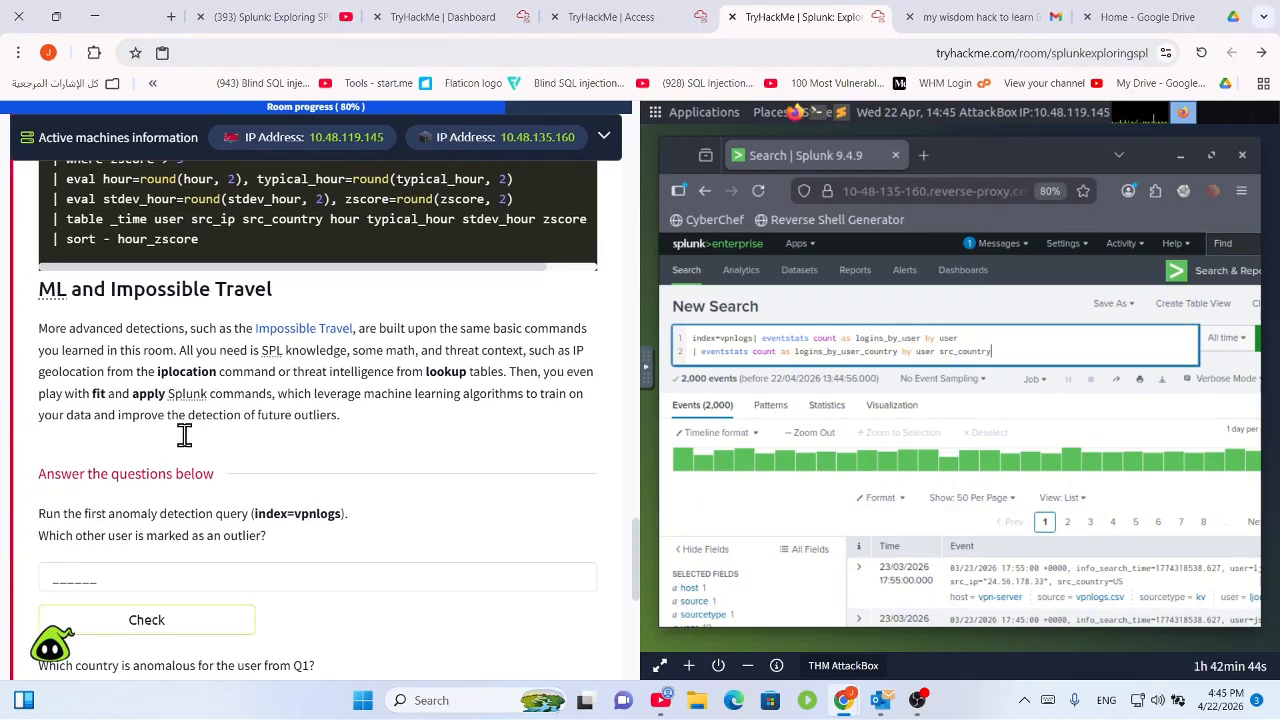
drag(116, 459, 256, 480)
drag(84, 457, 251, 456)
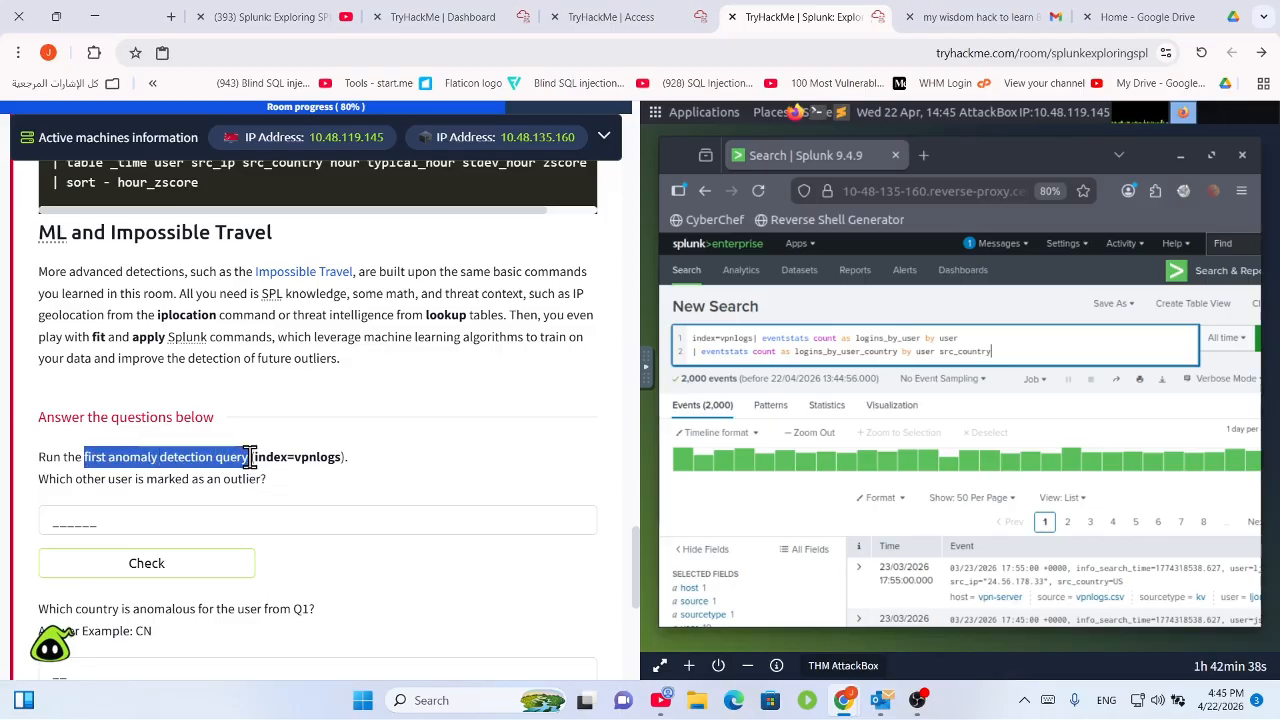
scroll(286, 429, up, 15)
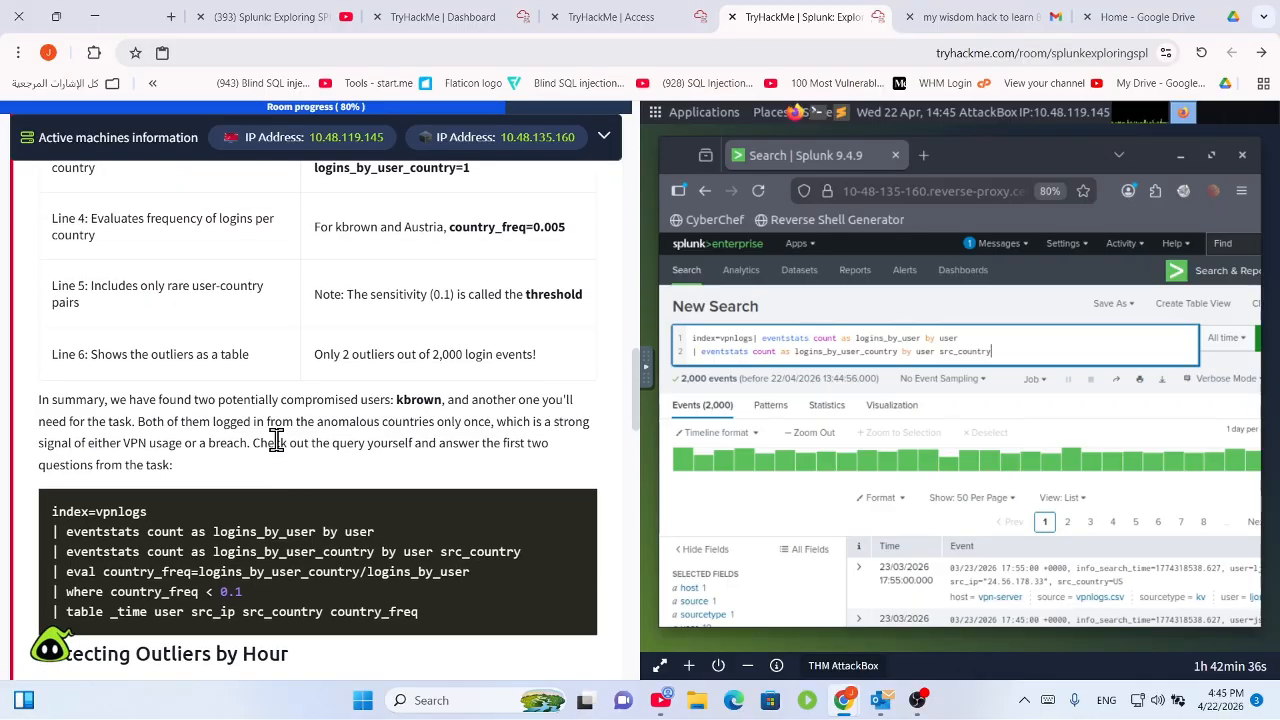
scroll(276, 442, up, 10)
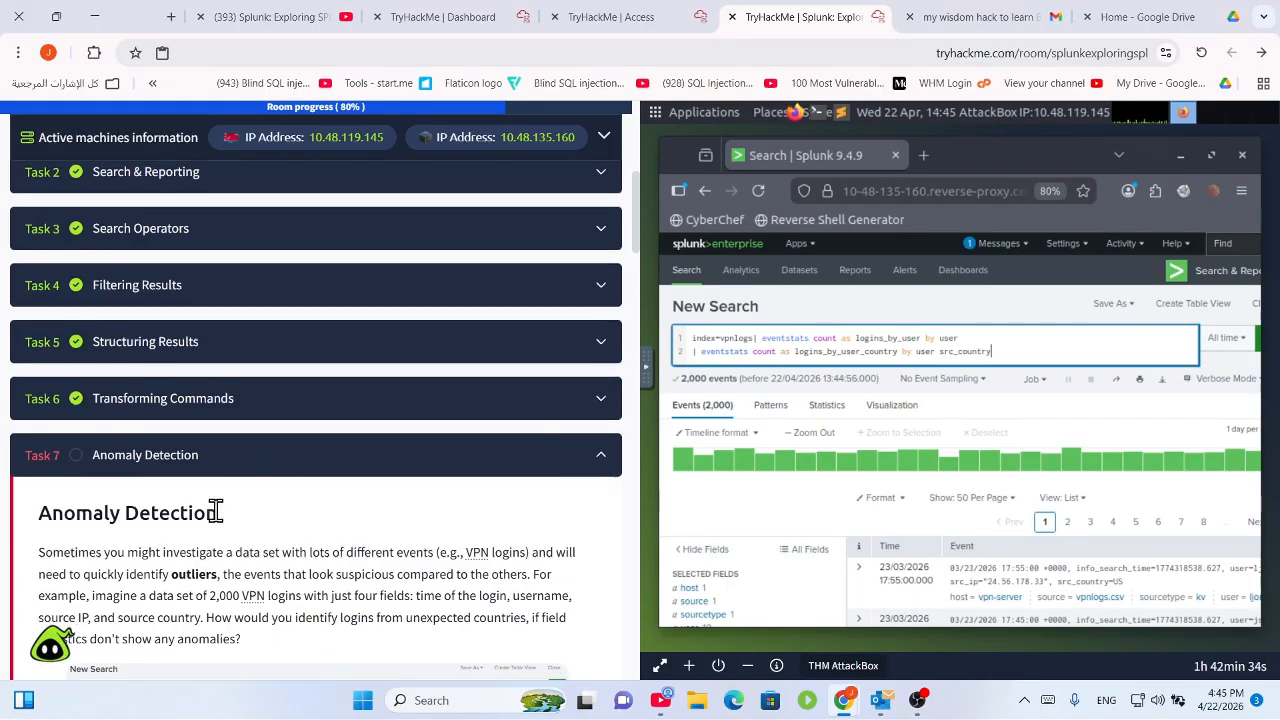
scroll(205, 480, down, 3)
scroll(245, 435, down, 3)
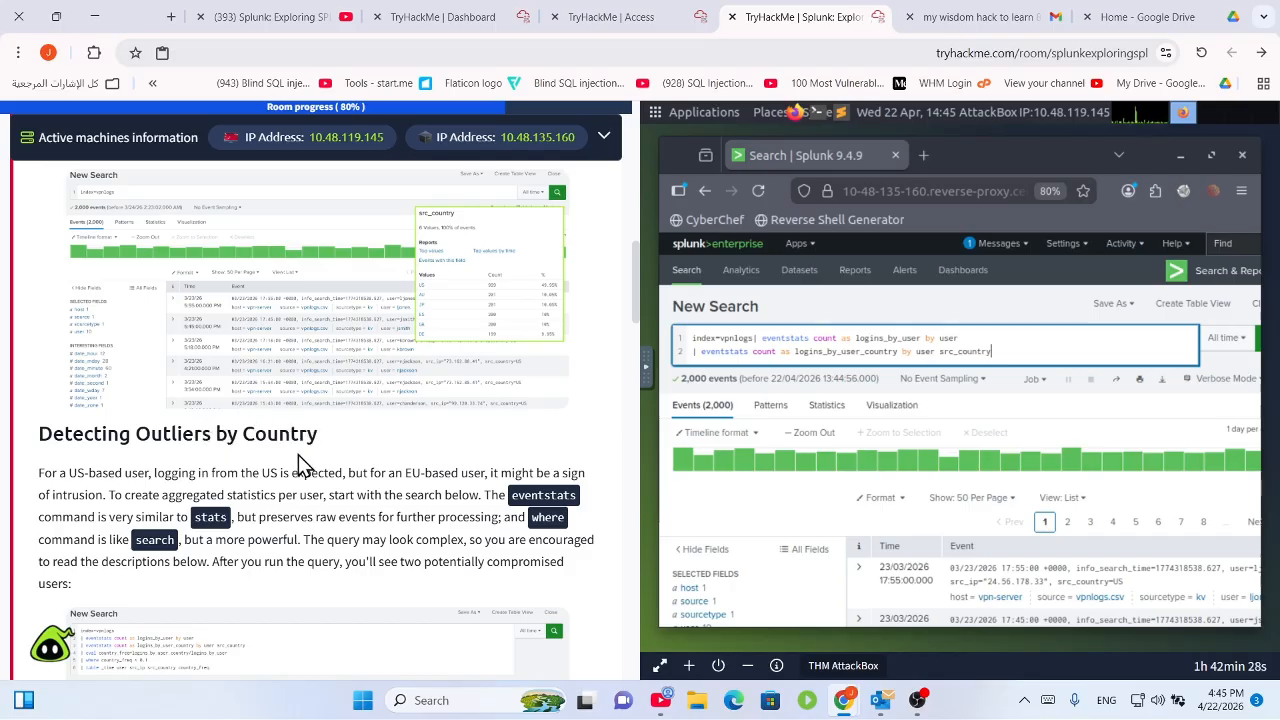
scroll(298, 460, down, 2)
scroll(300, 455, down, 7)
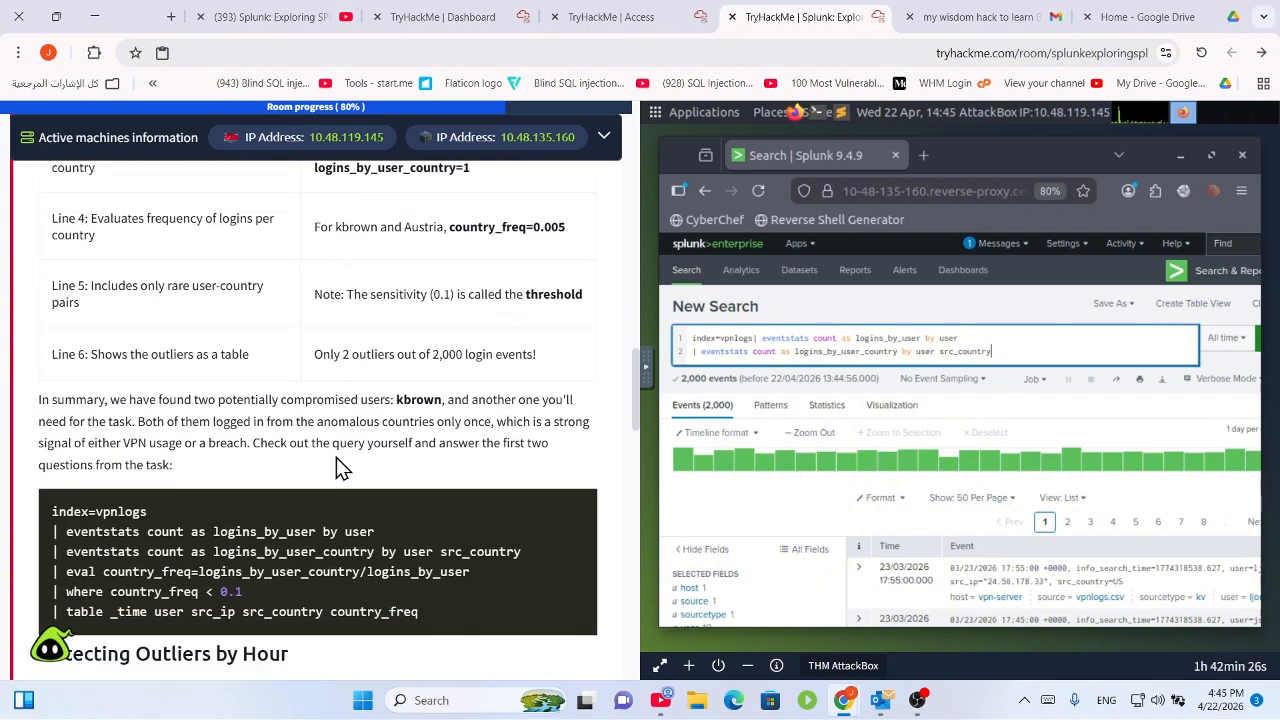
scroll(277, 450, up, 1)
scroll(277, 451, up, 1)
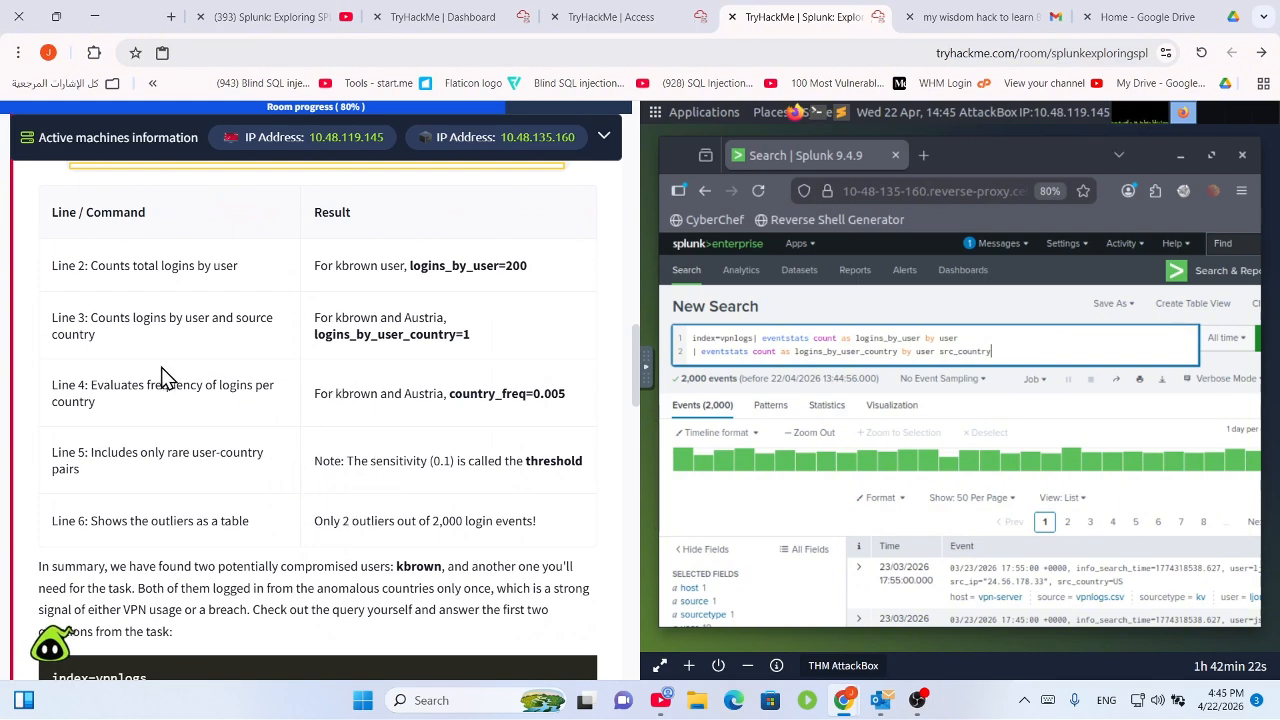
scroll(215, 424, down, 4)
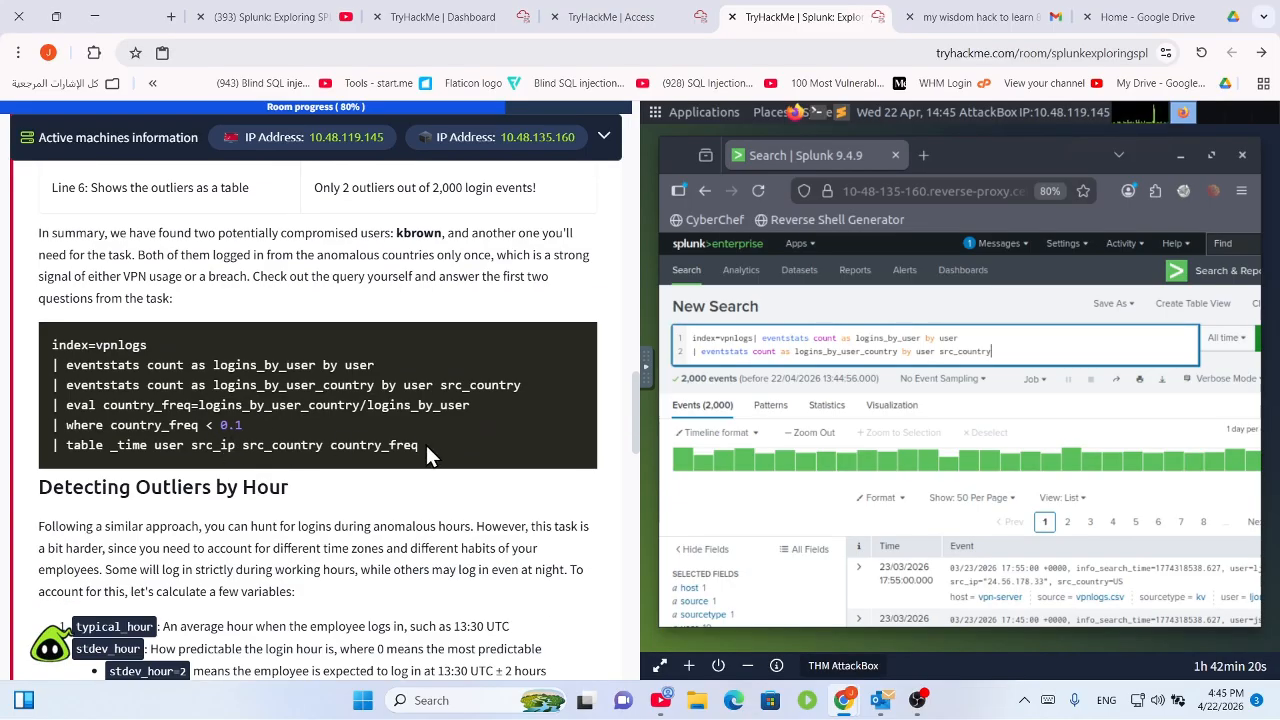
drag(426, 446, 30, 358)
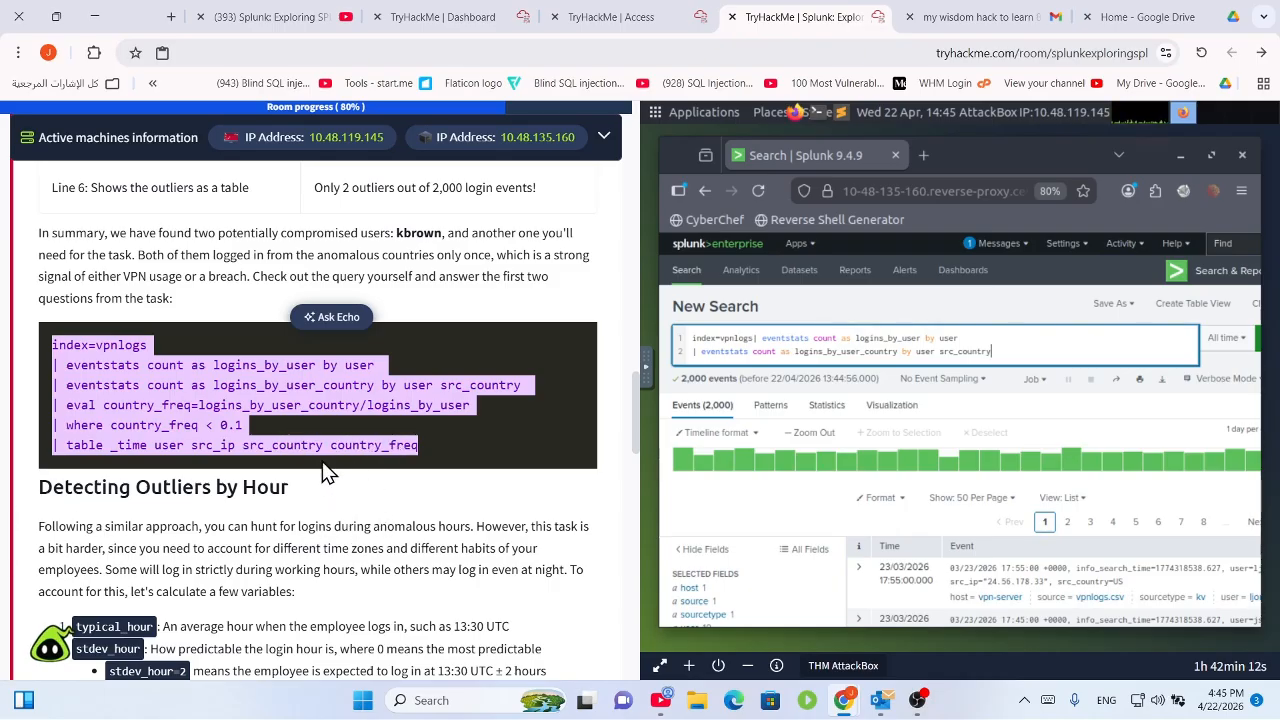
scroll(410, 535, down, 6)
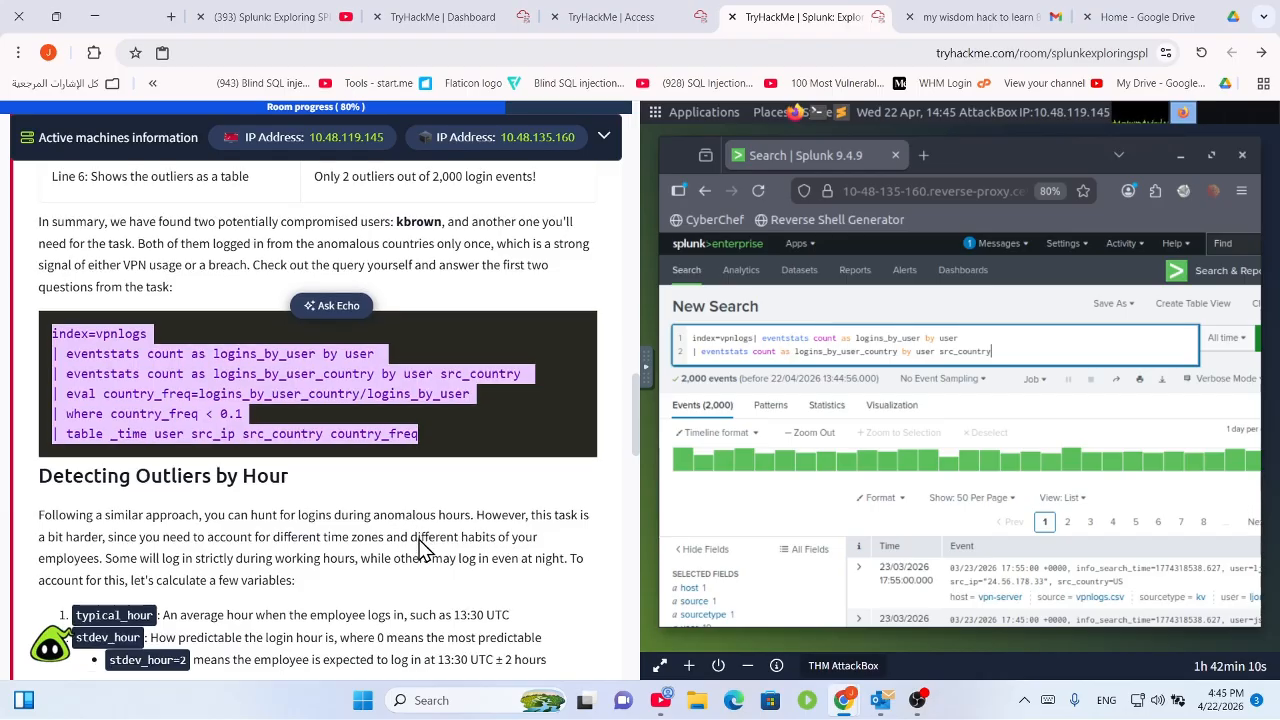
scroll(428, 540, down, 3)
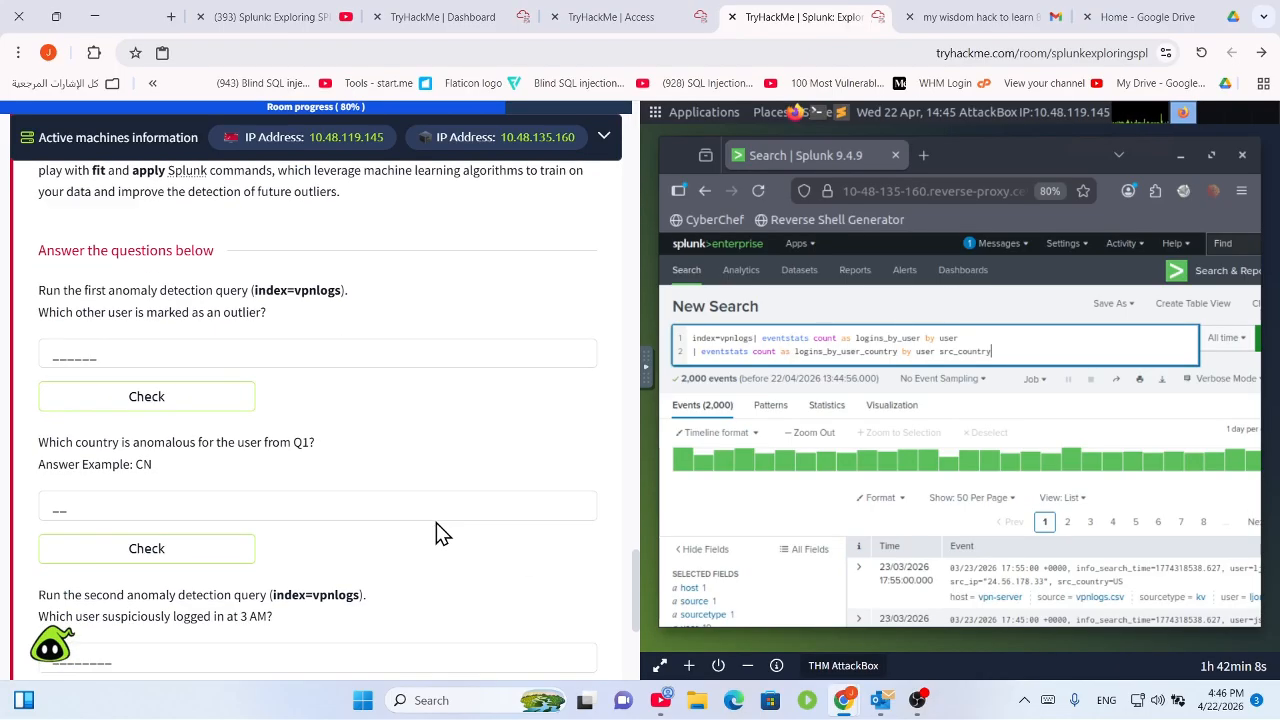
scroll(329, 466, down, 2)
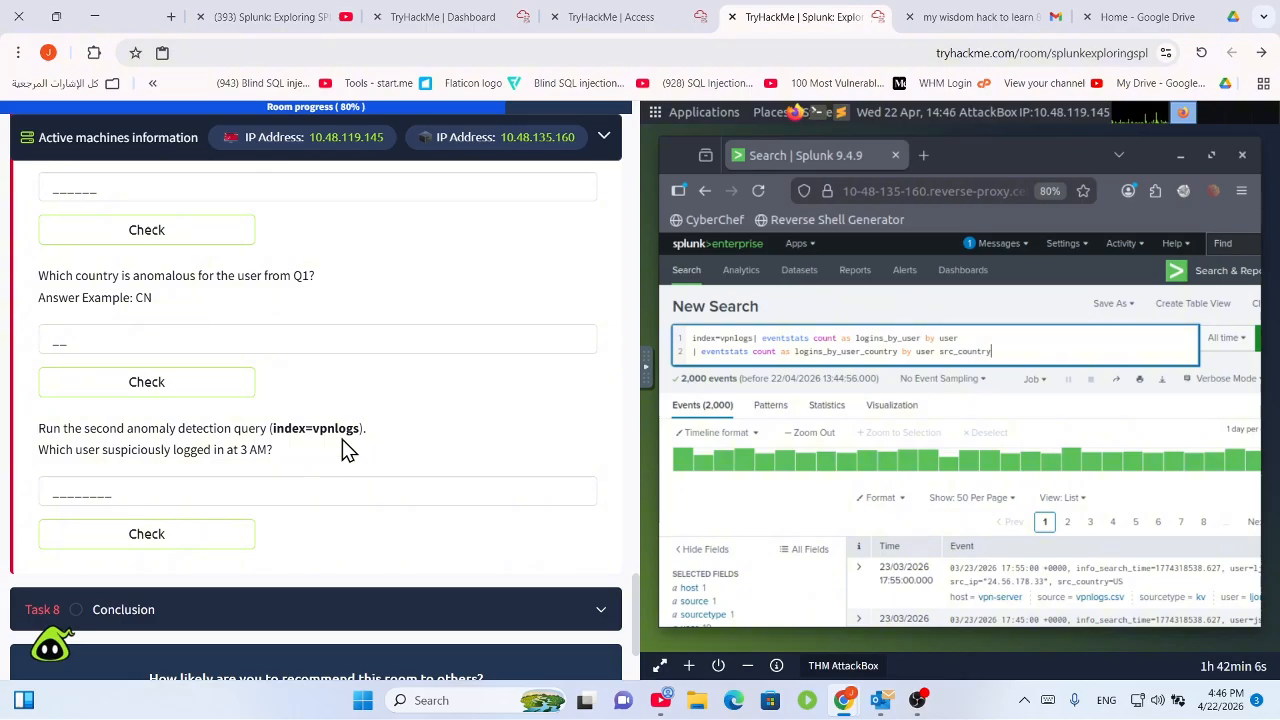
drag(157, 430, 449, 440)
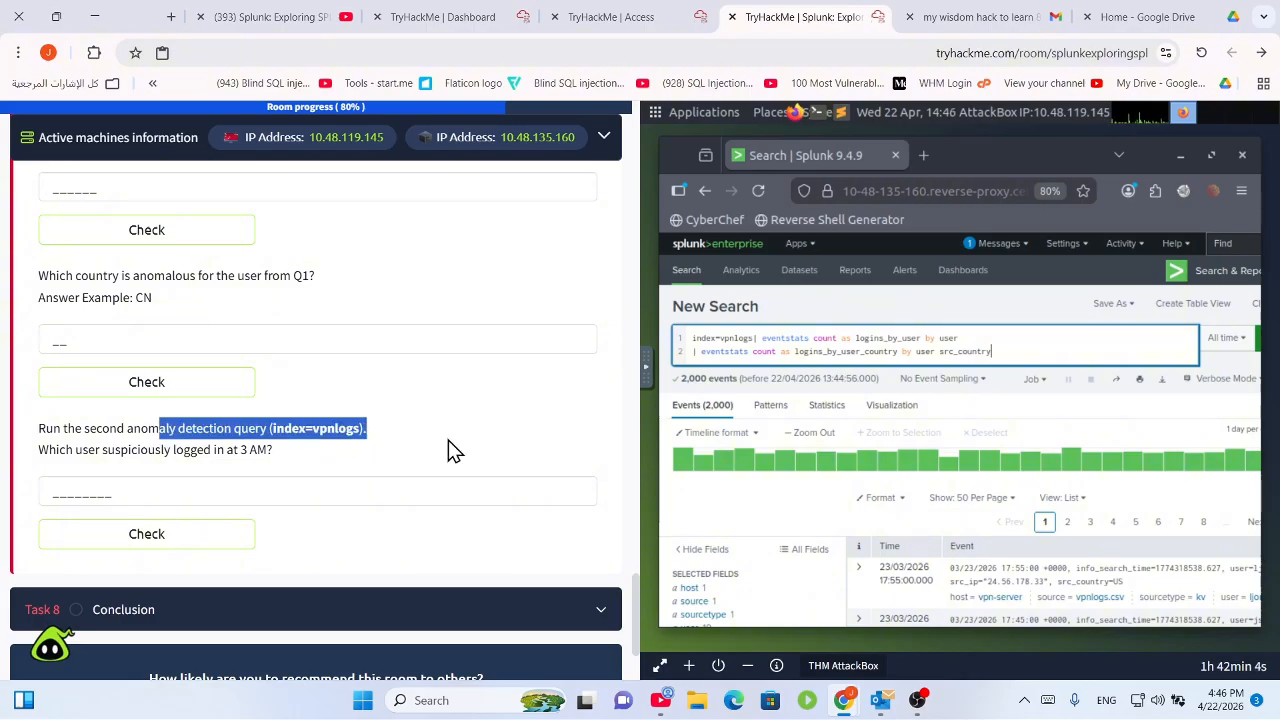
click(412, 447)
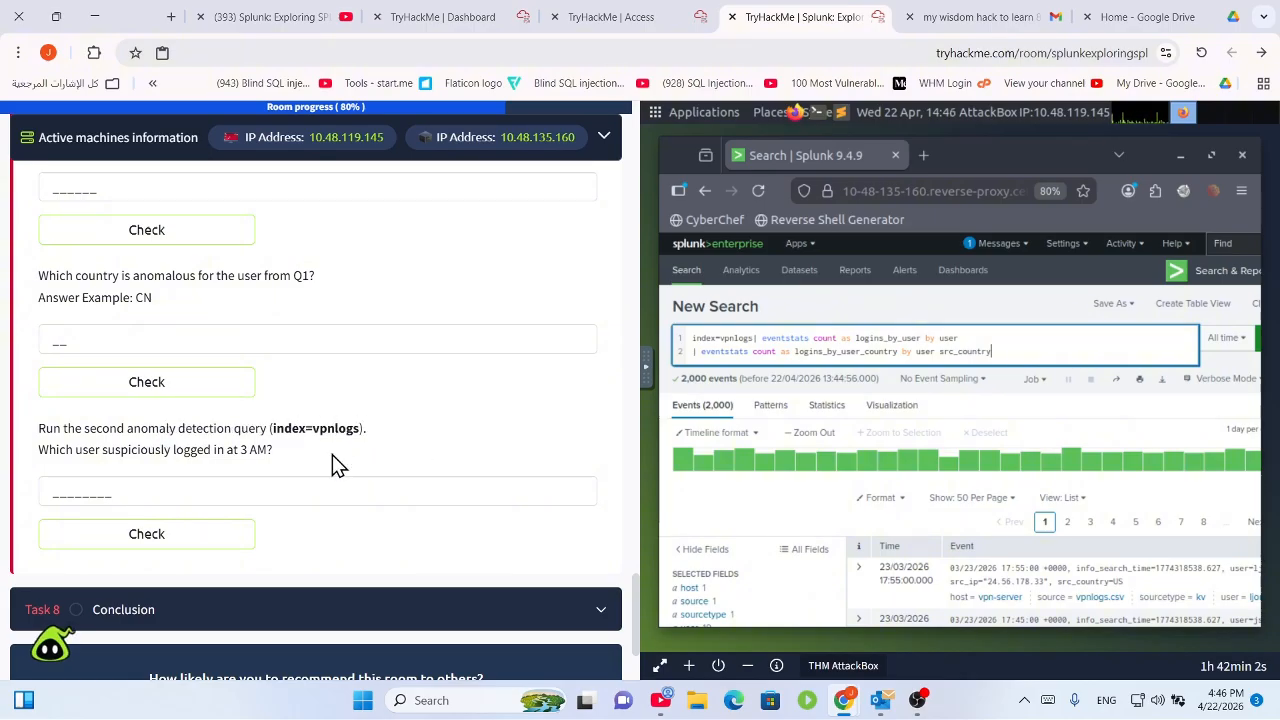
scroll(351, 425, up, 10)
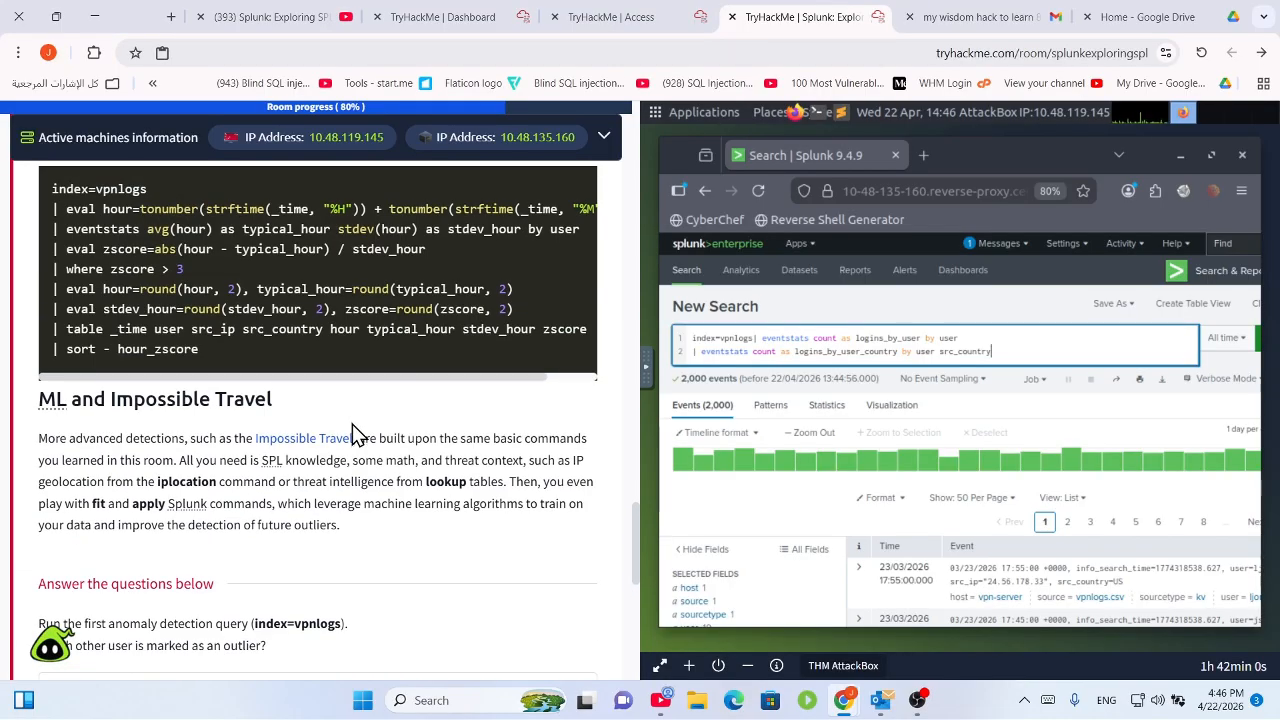
scroll(368, 435, up, 4)
scroll(405, 455, down, 12)
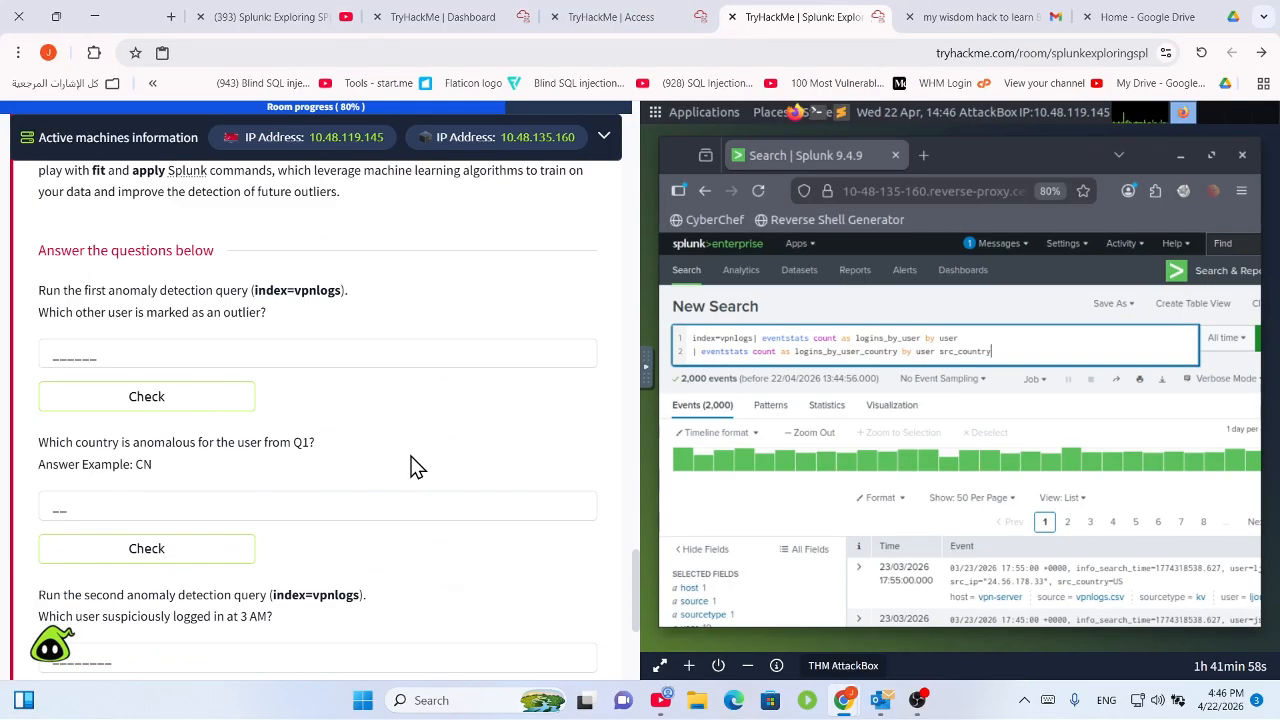
scroll(233, 357, up, 15)
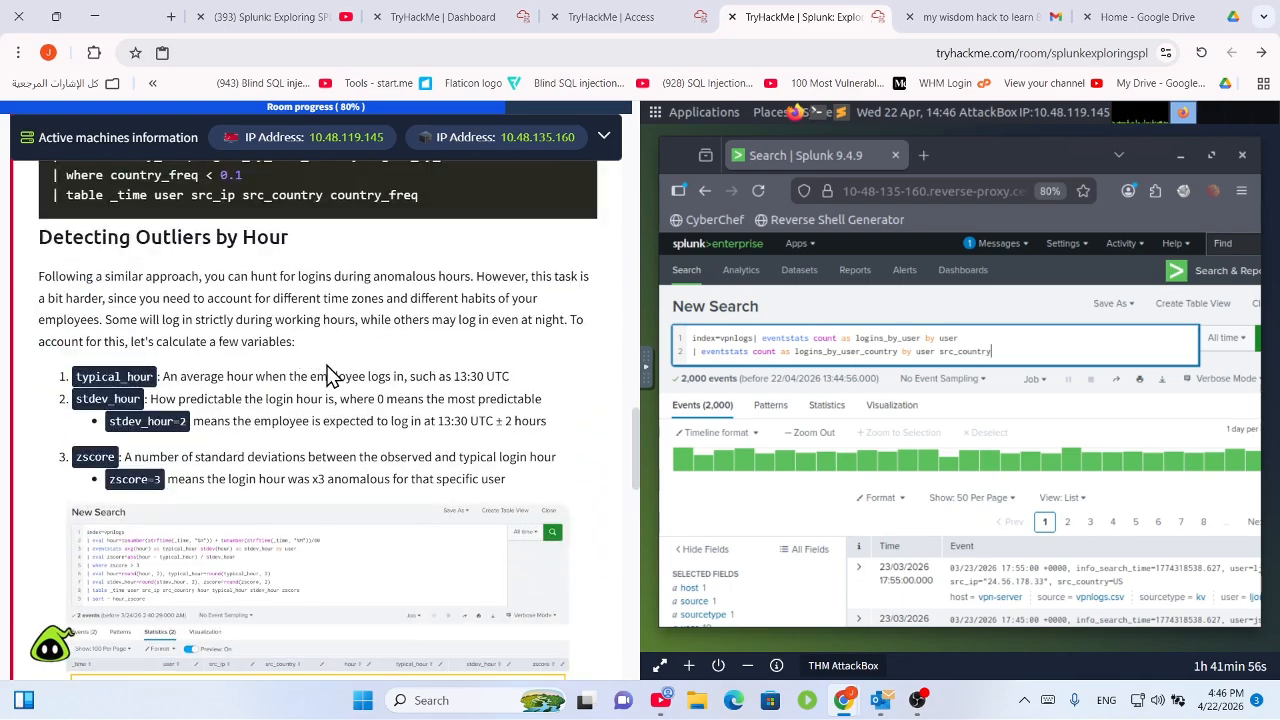
scroll(345, 422, up, 3)
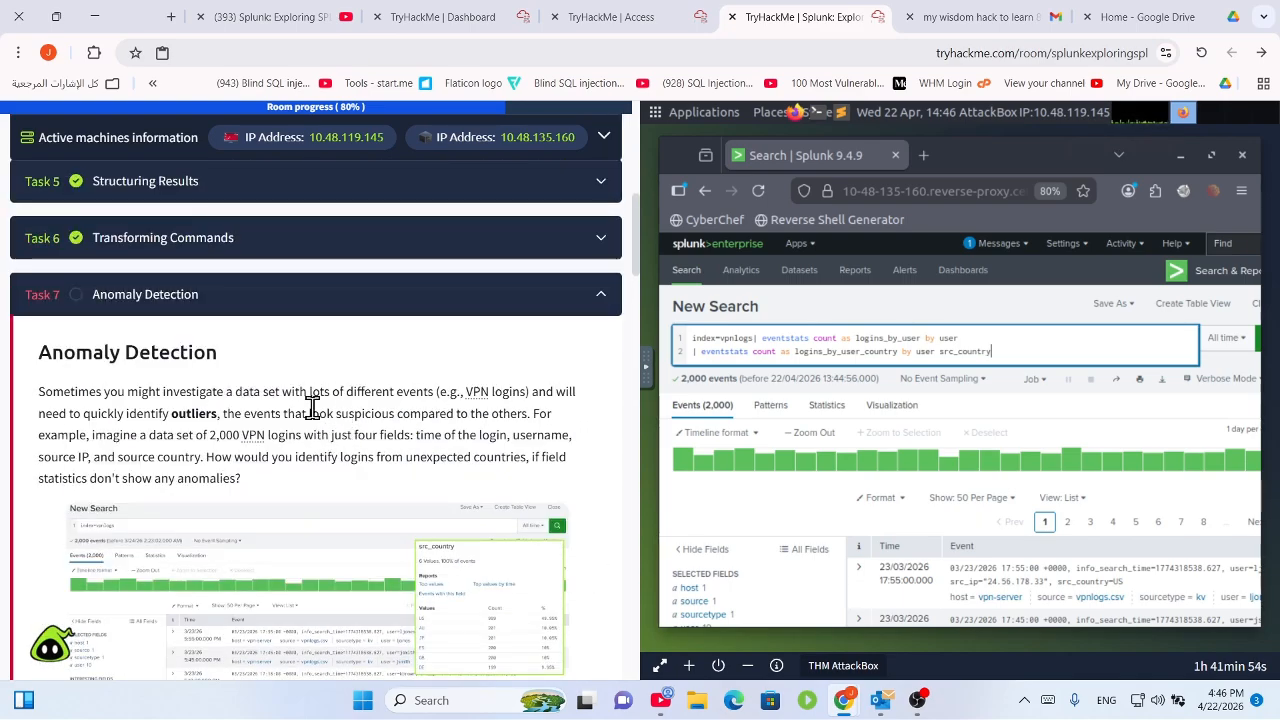
scroll(320, 410, down, 4)
scroll(261, 327, up, 1)
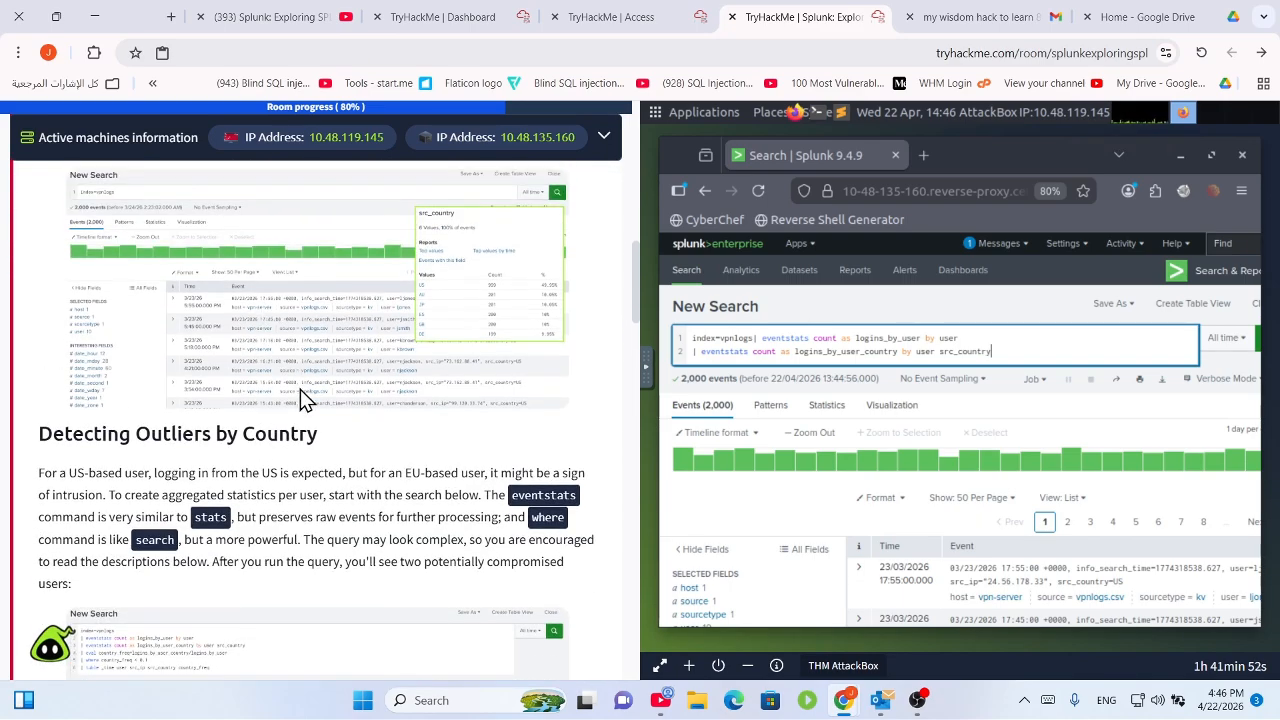
scroll(273, 423, down, 2)
scroll(300, 510, down, 5)
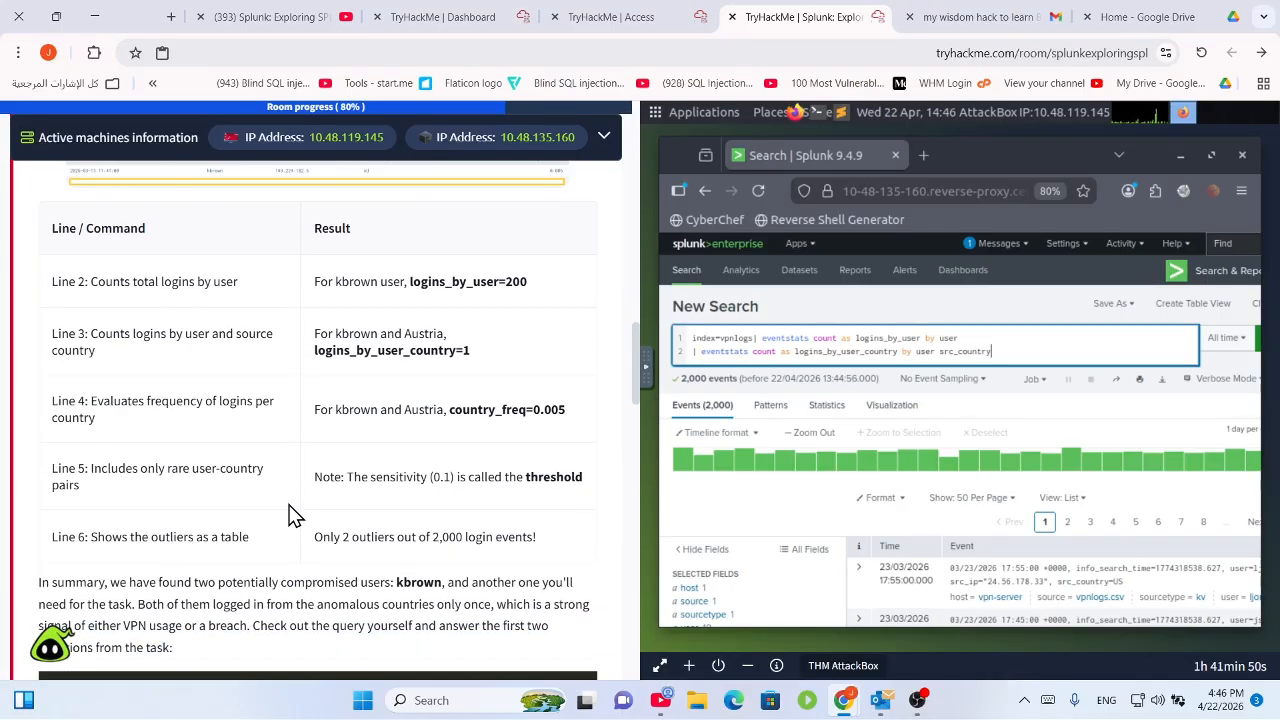
scroll(354, 481, down, 4)
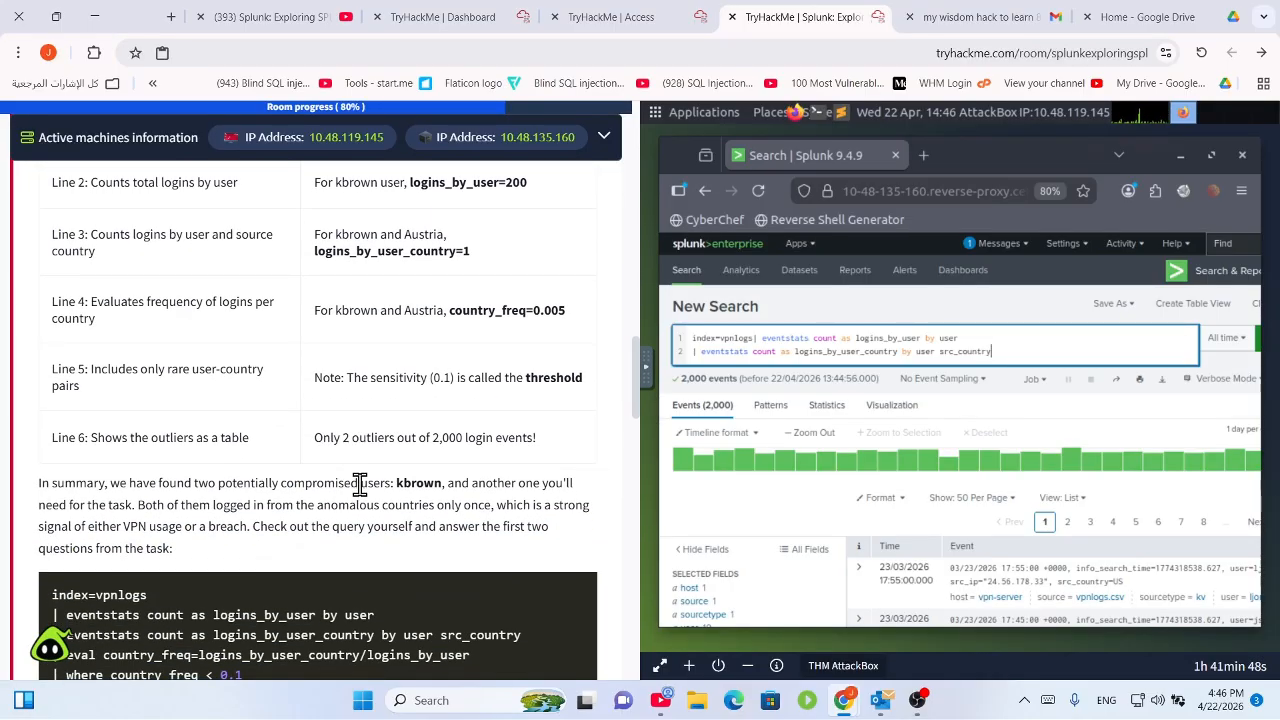
Replace the search with the six-line country-outlier query and run it, returning 2 outliers.
drag(445, 462, 42, 320)
key(ctrl+c)
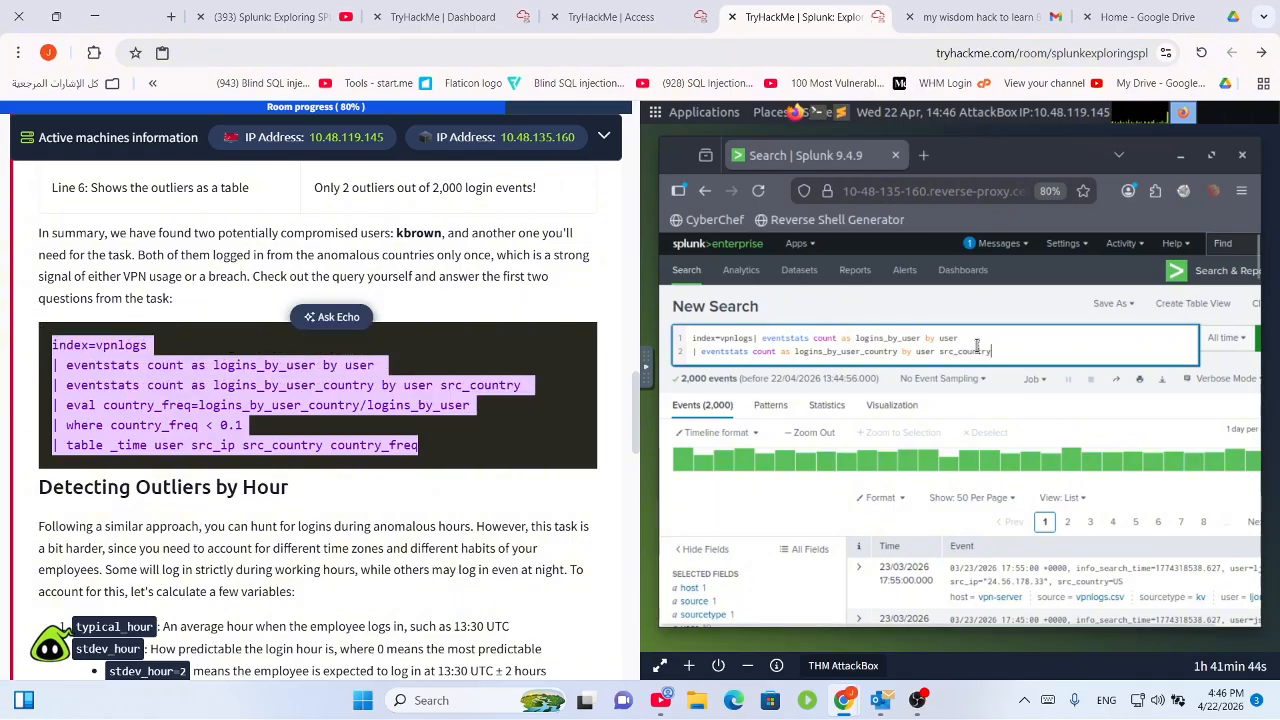
key(ctrl+a)
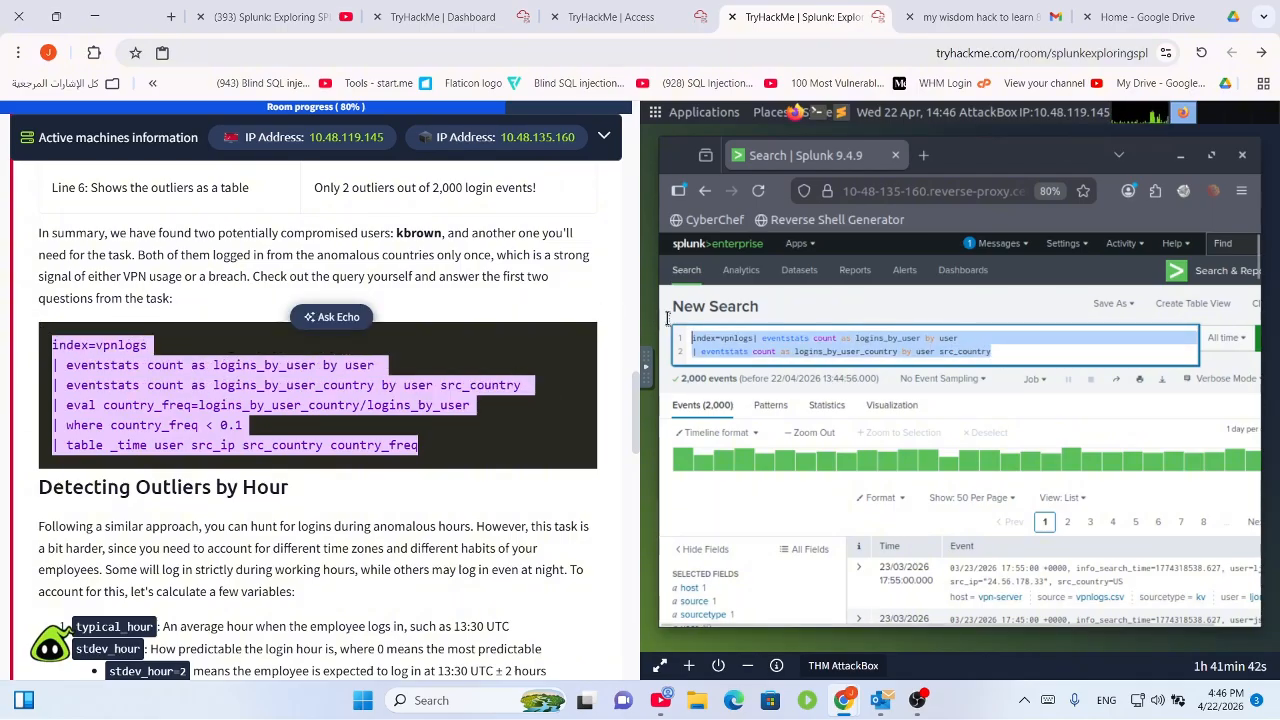
key(ctrl+v)
drag(1180, 404, 1155, 391)
key(Return)
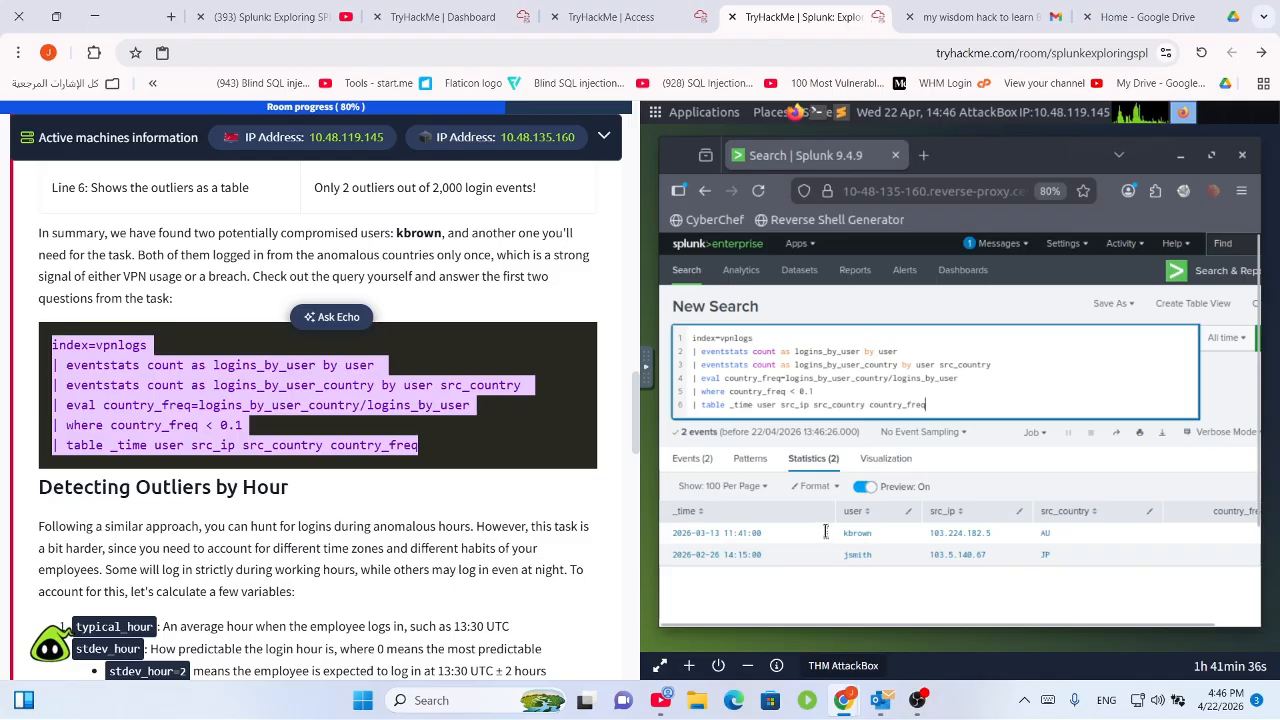
drag(870, 535, 847, 540)
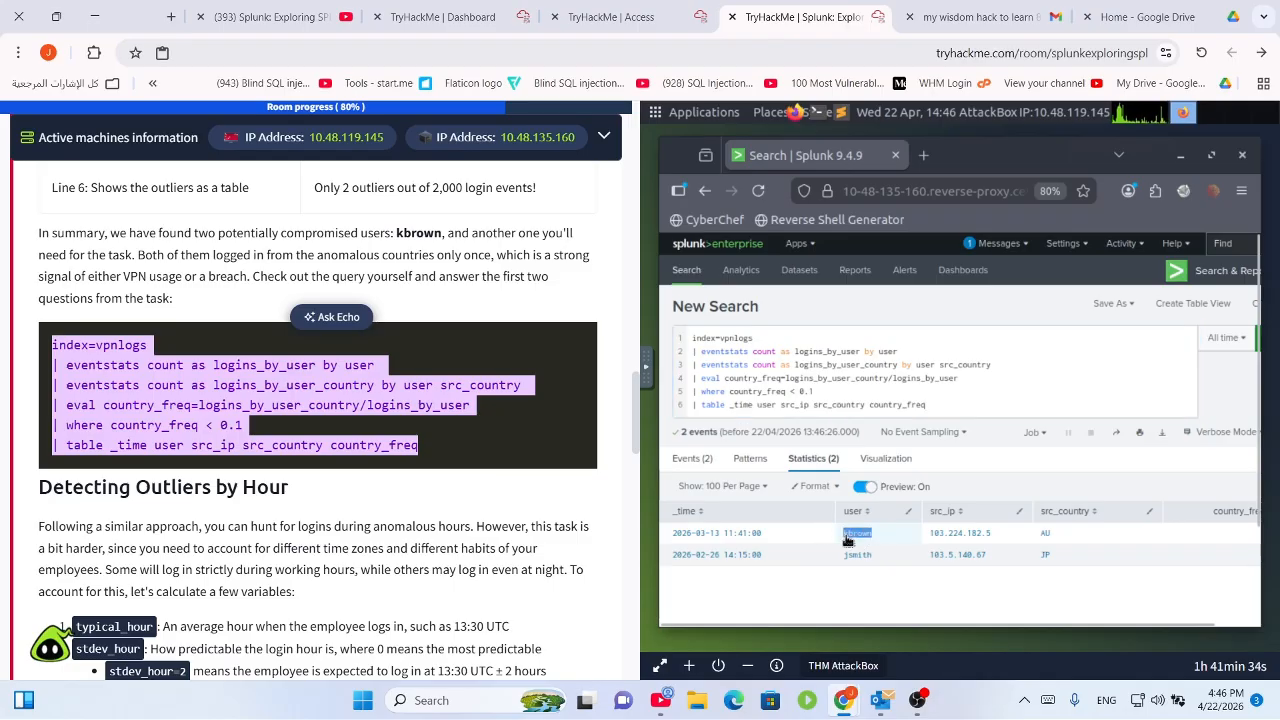
Answer jsmith as the other outlier user in Task 7's first question.
scroll(295, 540, down, 1)
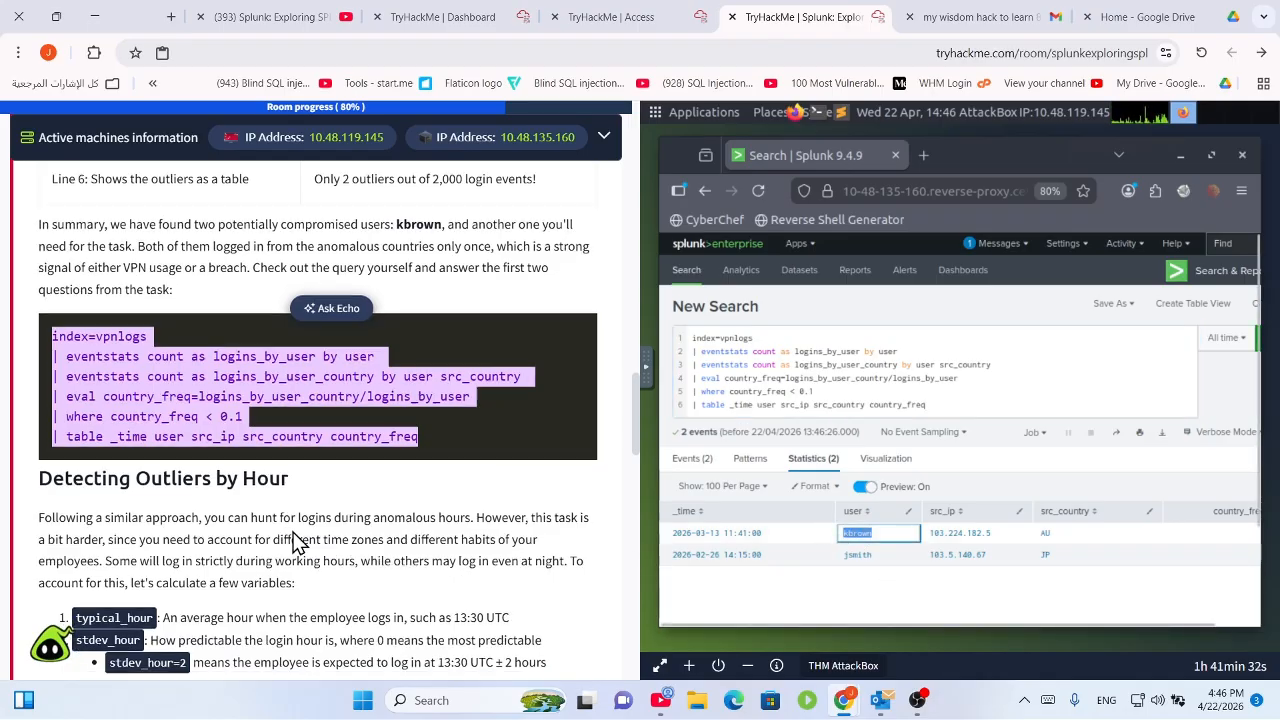
scroll(337, 551, down, 15)
scroll(343, 551, up, 4)
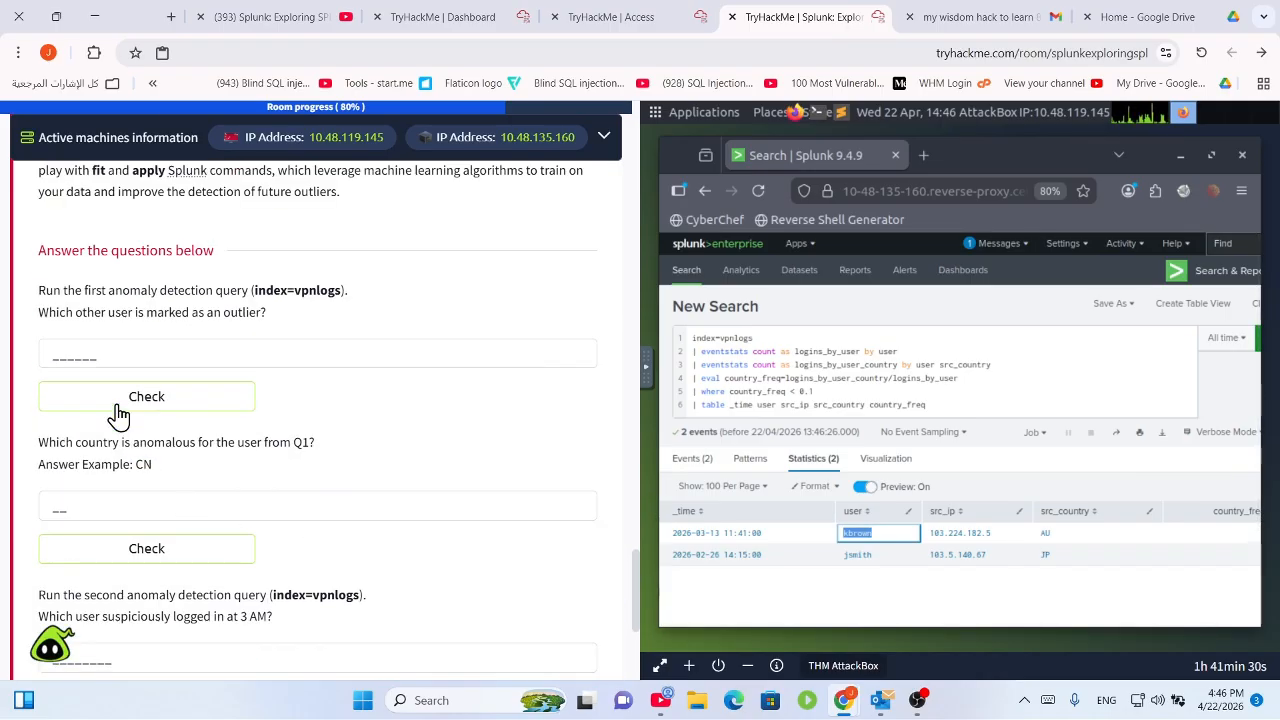
click(139, 346)
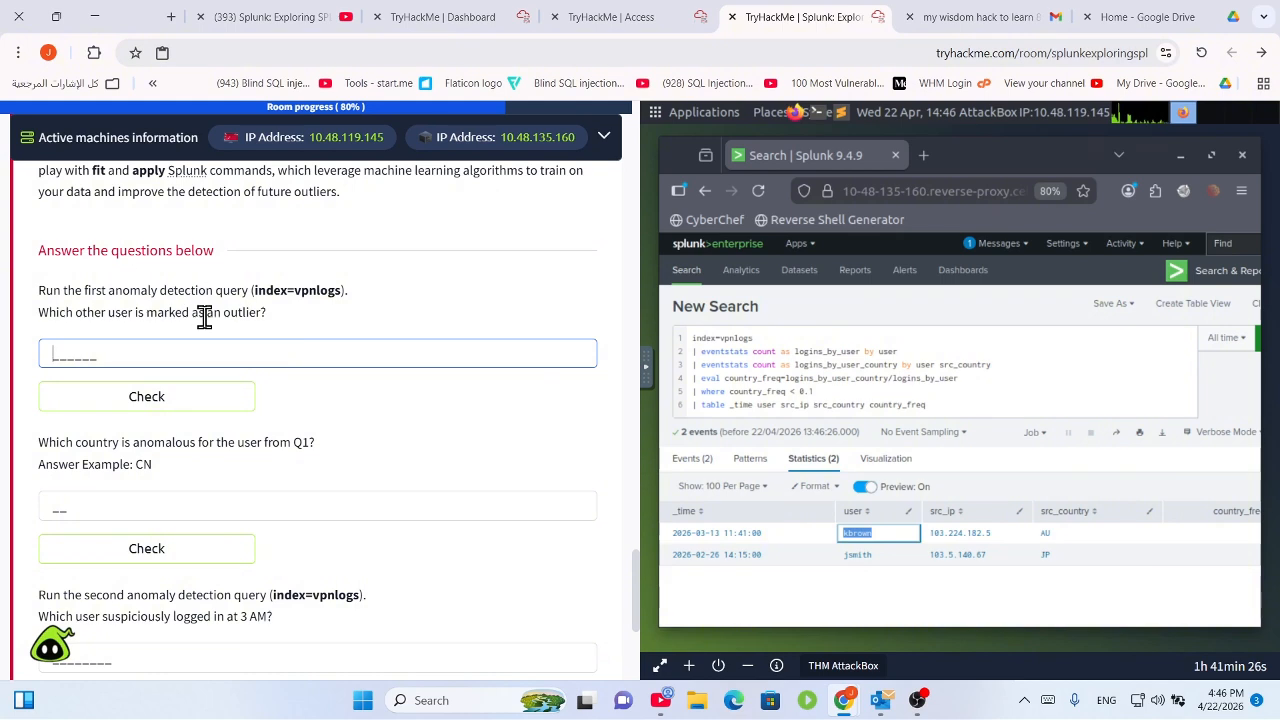
text(jsmith)
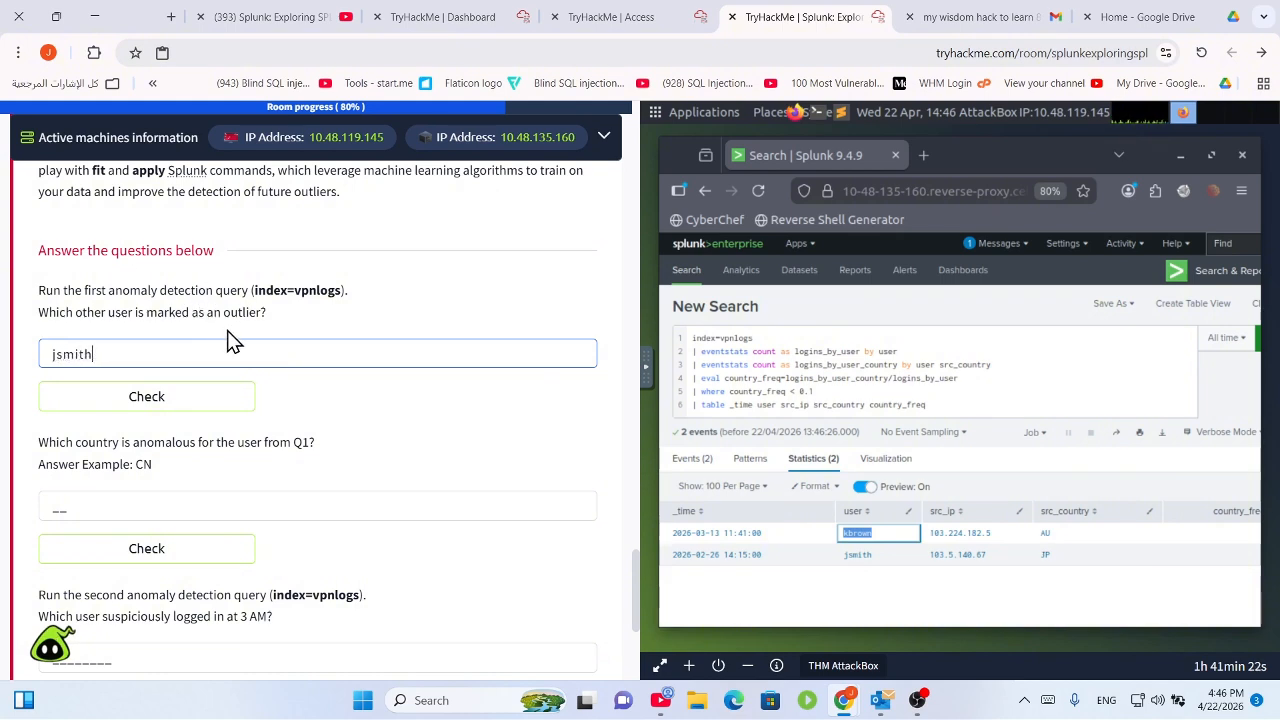
key(Return)
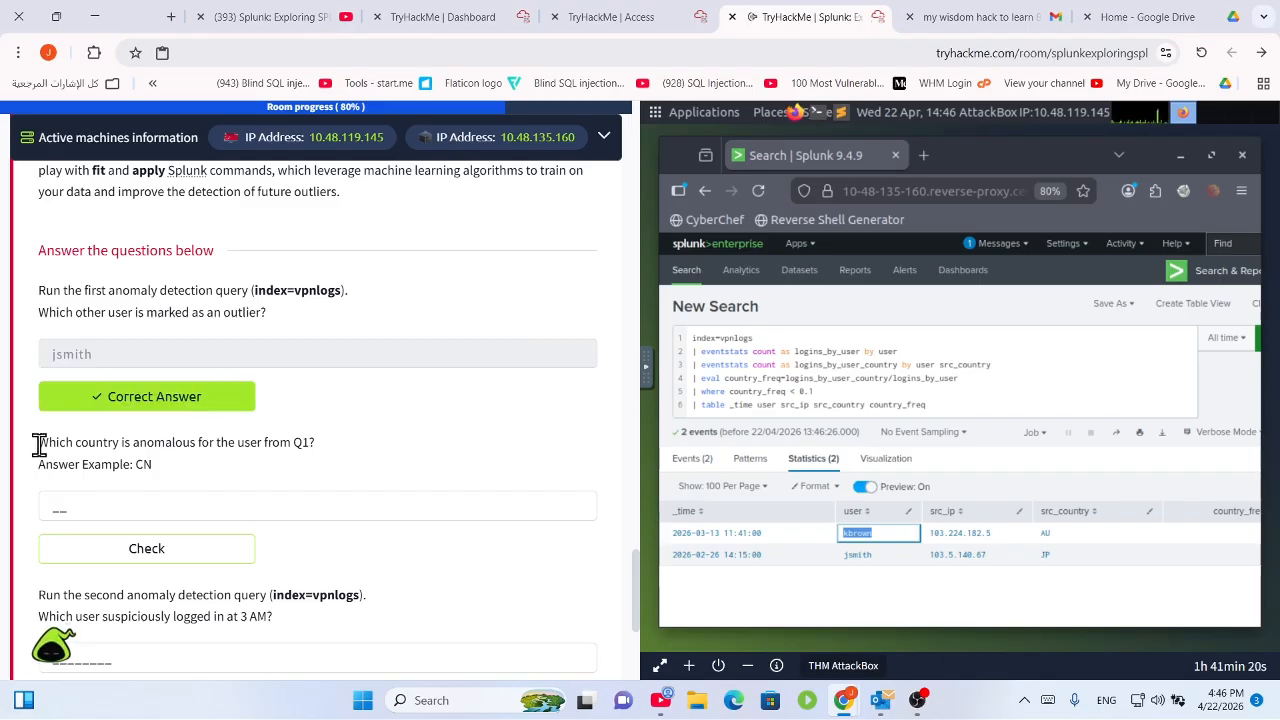
Confirm the flagged user's outlier login country in the Statistics table and submit JP as the answer.
drag(39, 446, 364, 430)
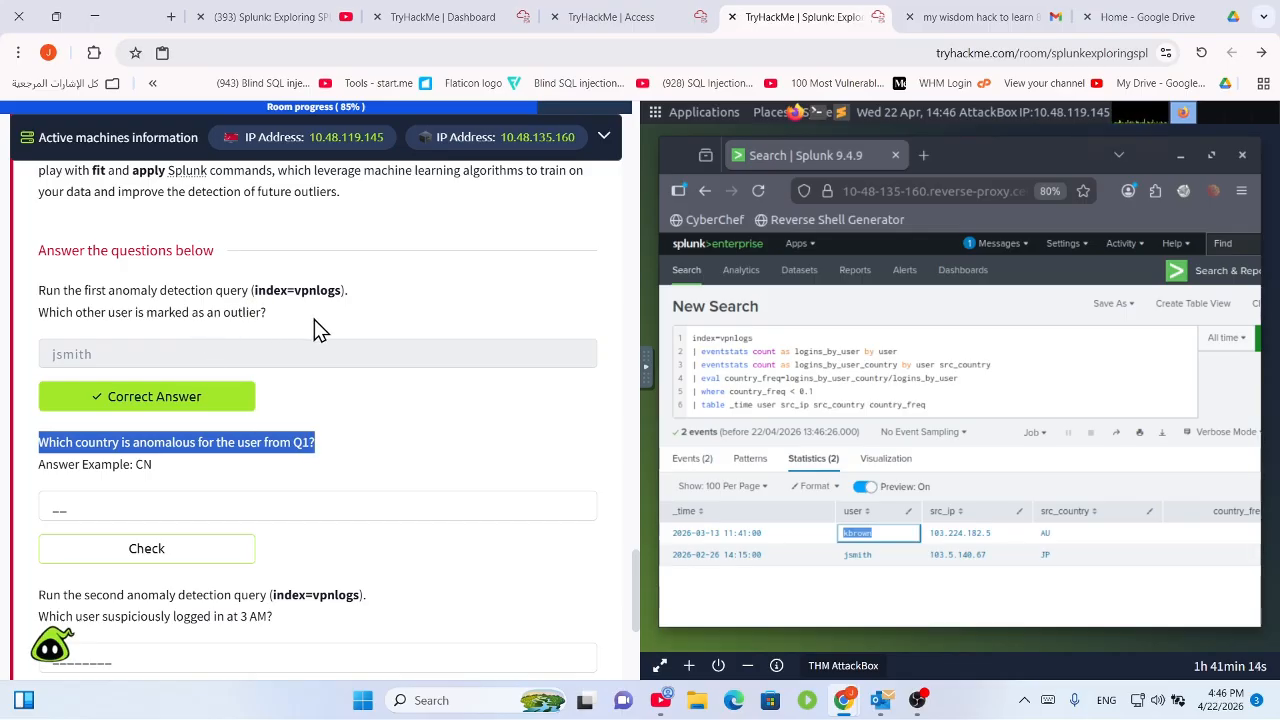
drag(314, 319, 30, 292)
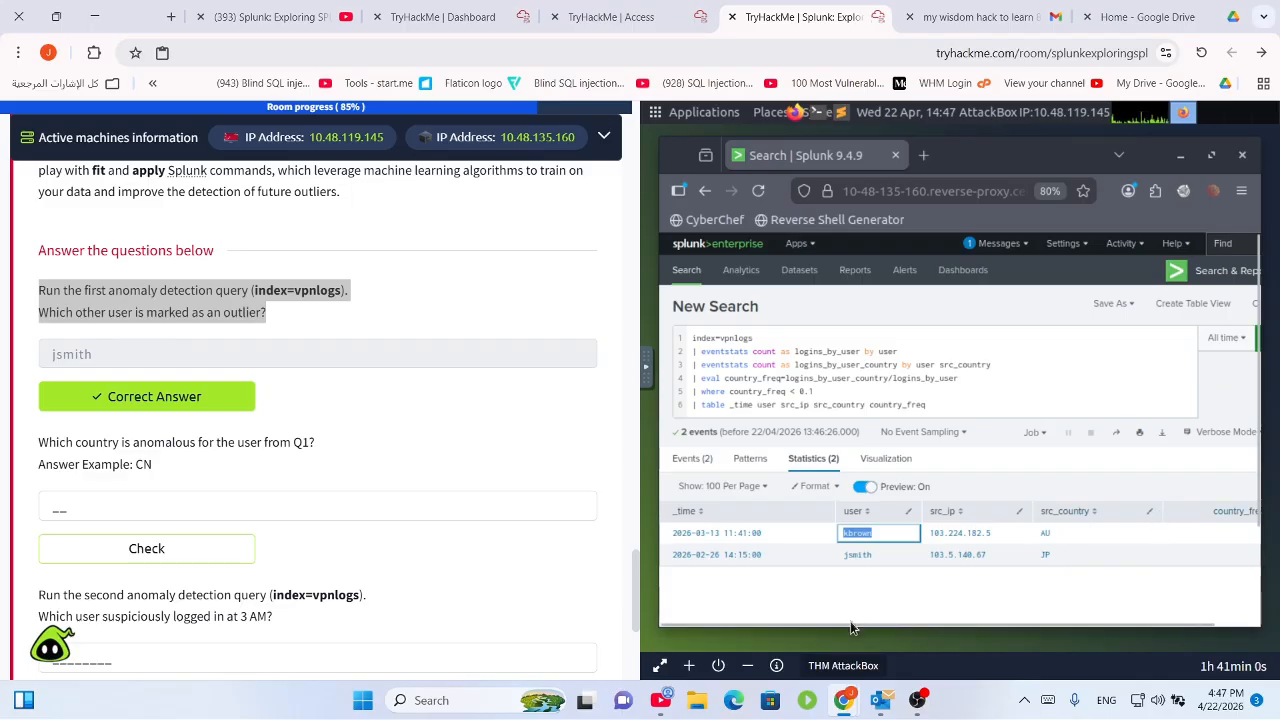
drag(898, 622, 986, 617)
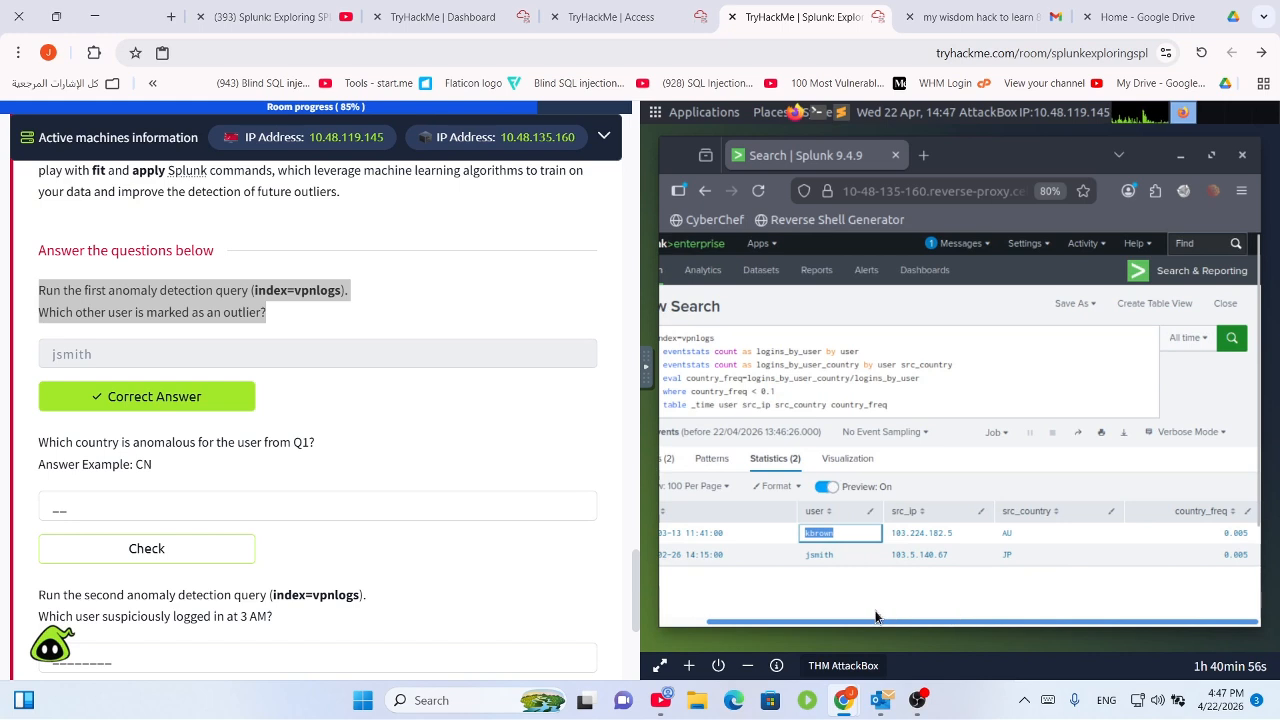
drag(875, 617, 837, 617)
click(195, 507)
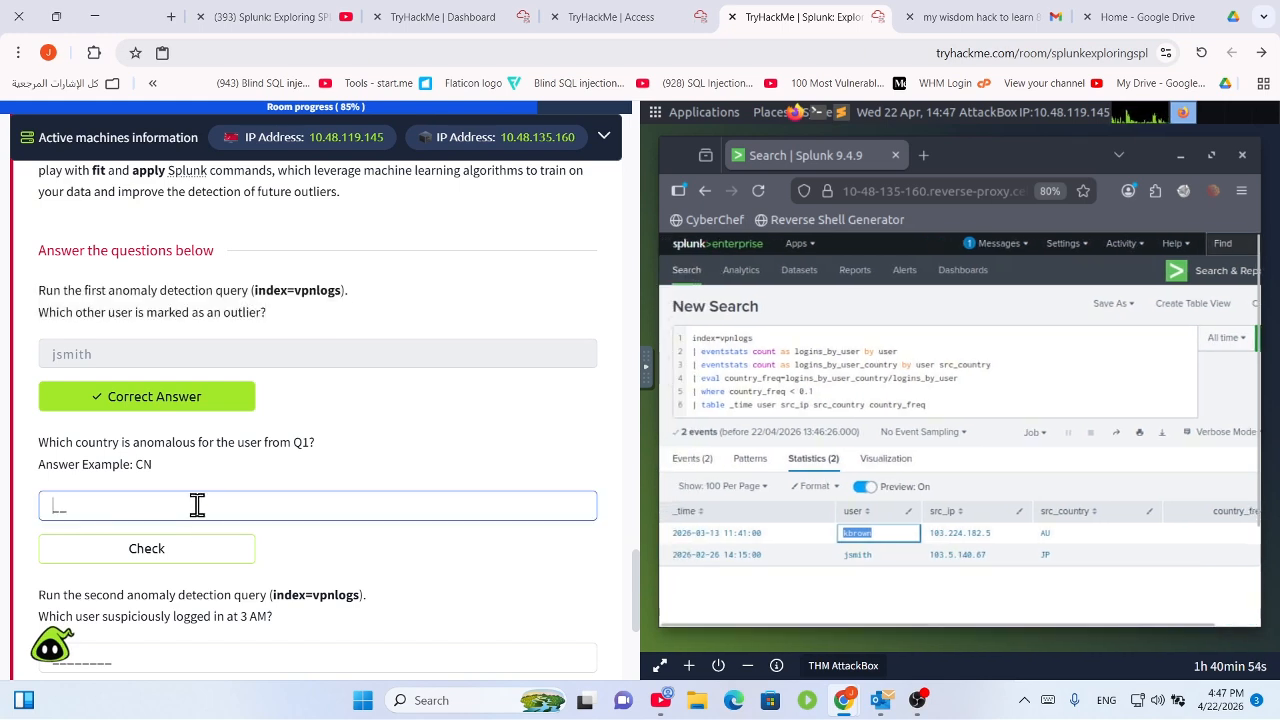
text(JP)
key(Return)
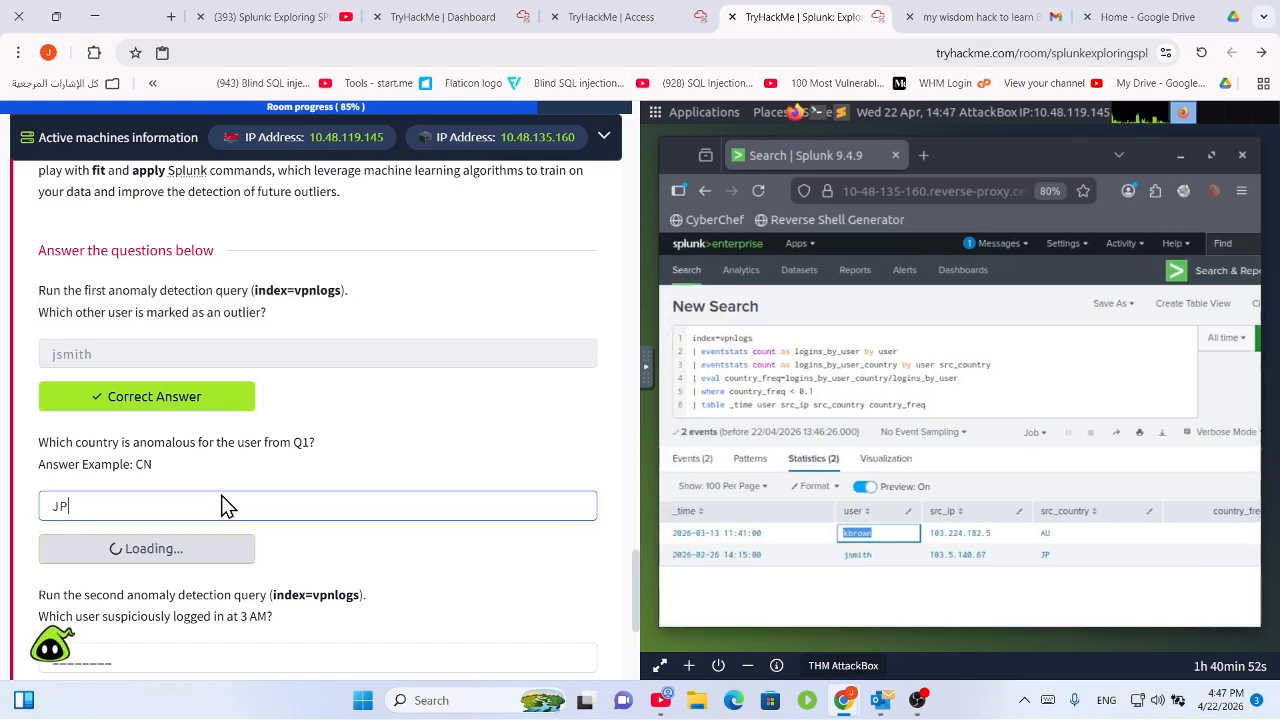
Select the nine-line login-hour z-score query in the Task 7 text.
scroll(290, 560, down, 3)
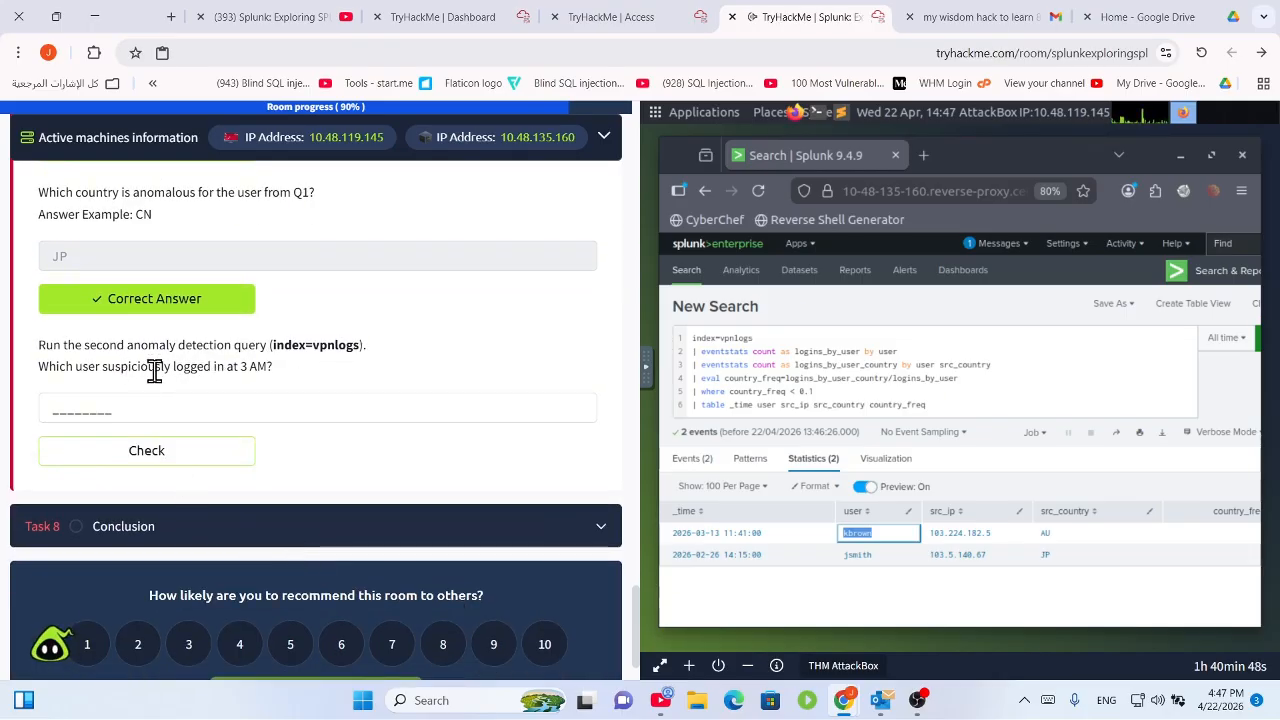
scroll(349, 390, up, 10)
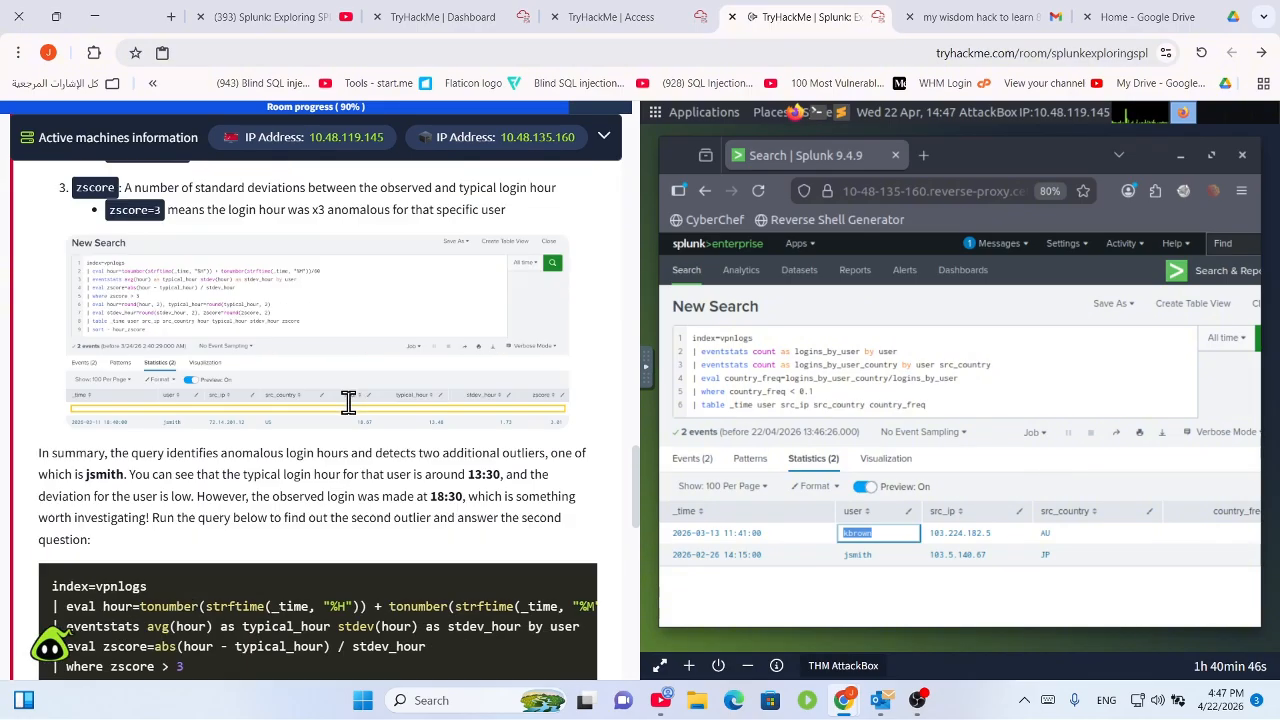
scroll(349, 402, down, 4)
drag(296, 412, 102, 334)
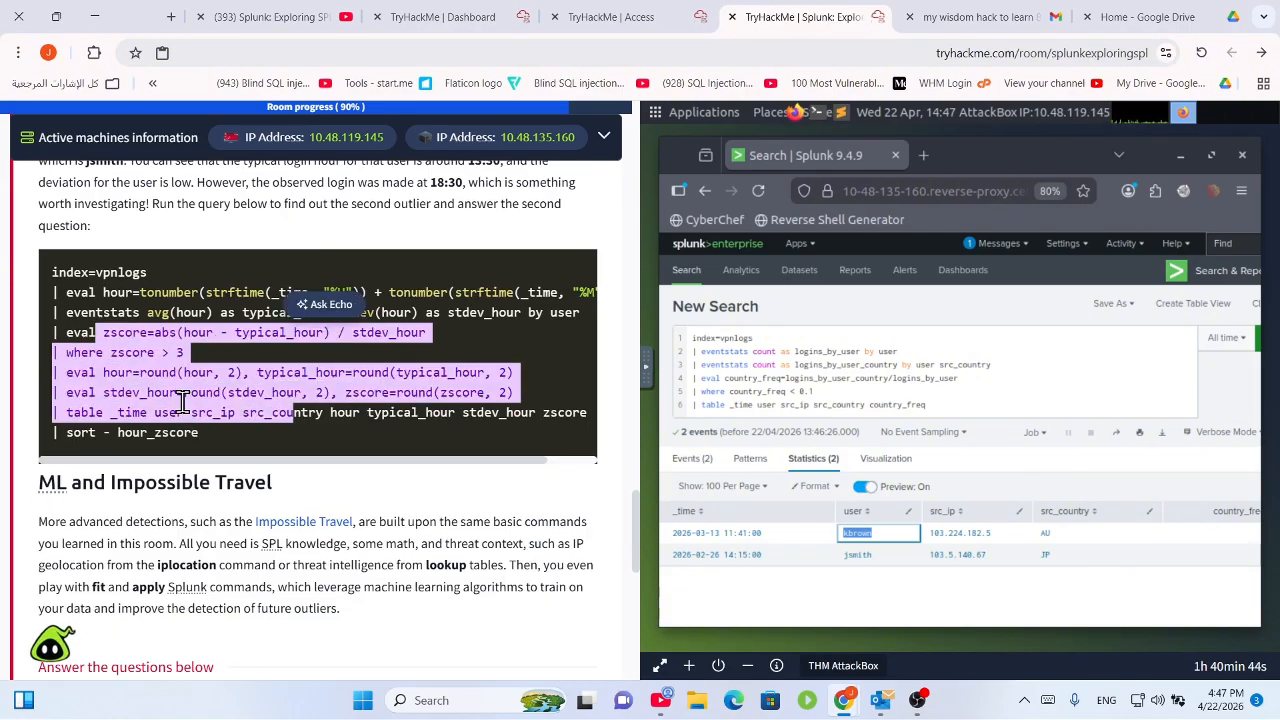
drag(214, 449, 40, 275)
key(ctrl+c)
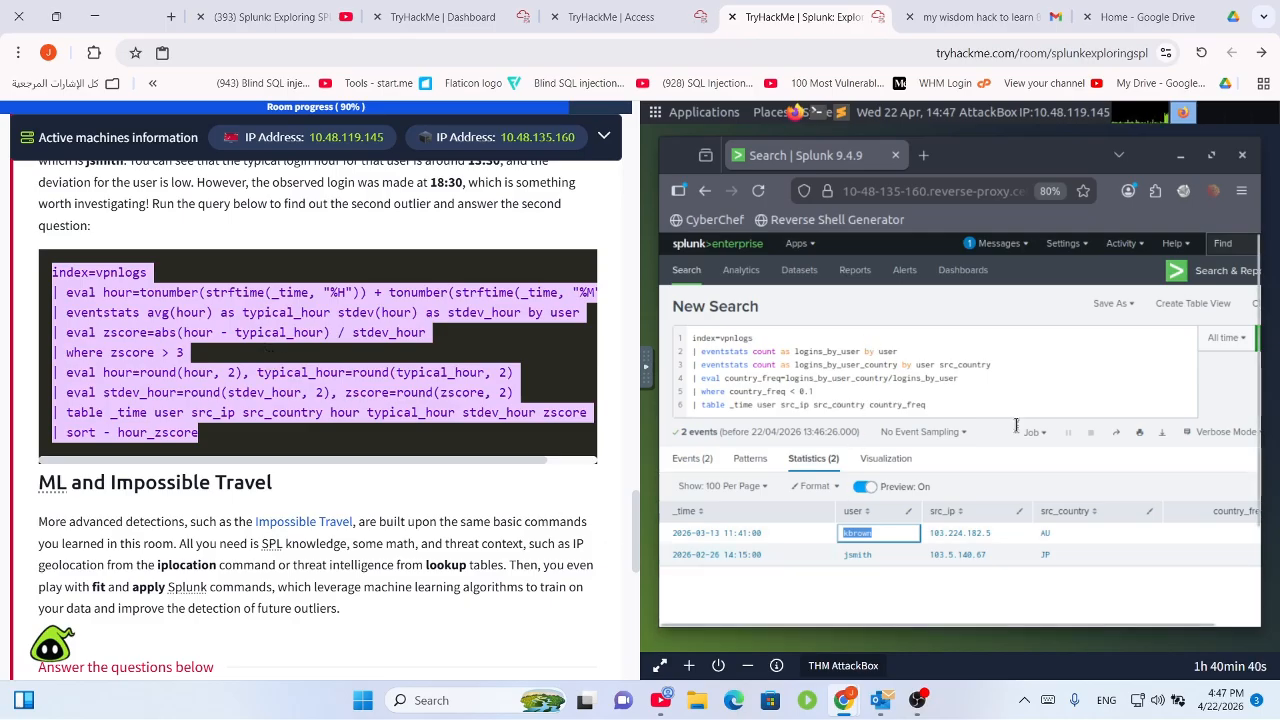
Replace the Splunk search with the copied query and run it, returning 2 outliers.
click(977, 409)
key(ctrl+a)
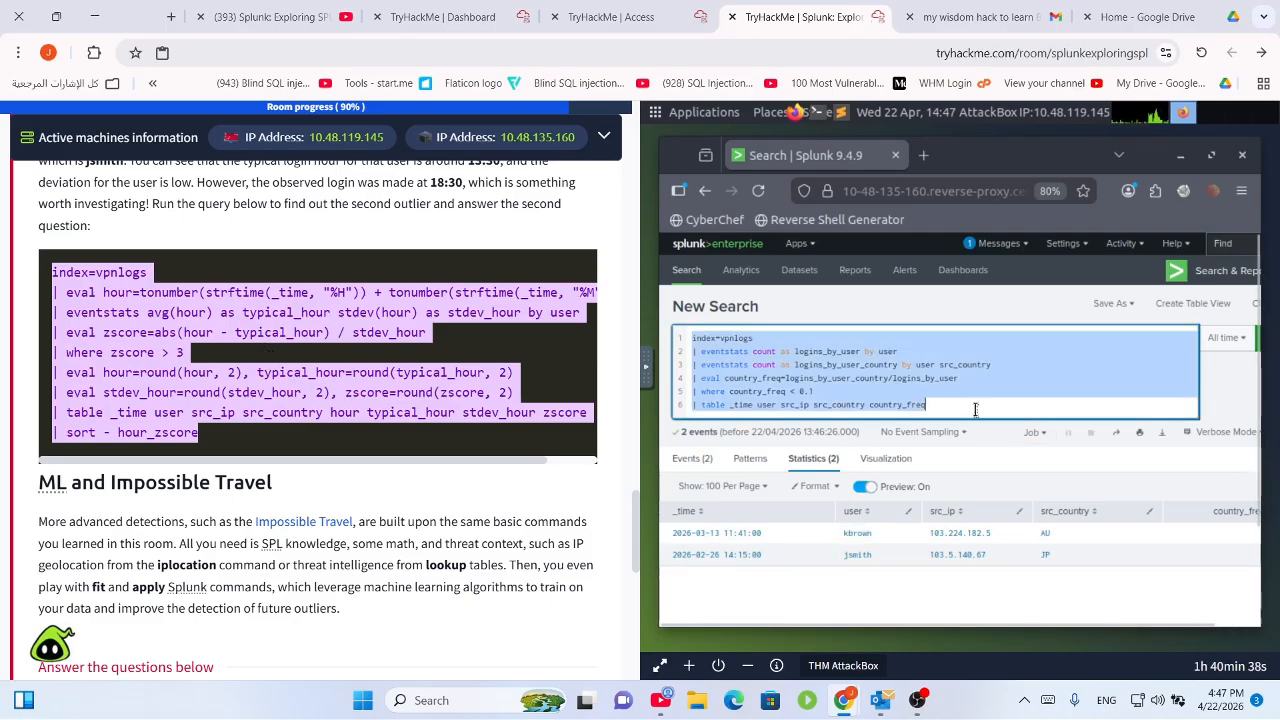
key(ctrl+v)
key(Return)
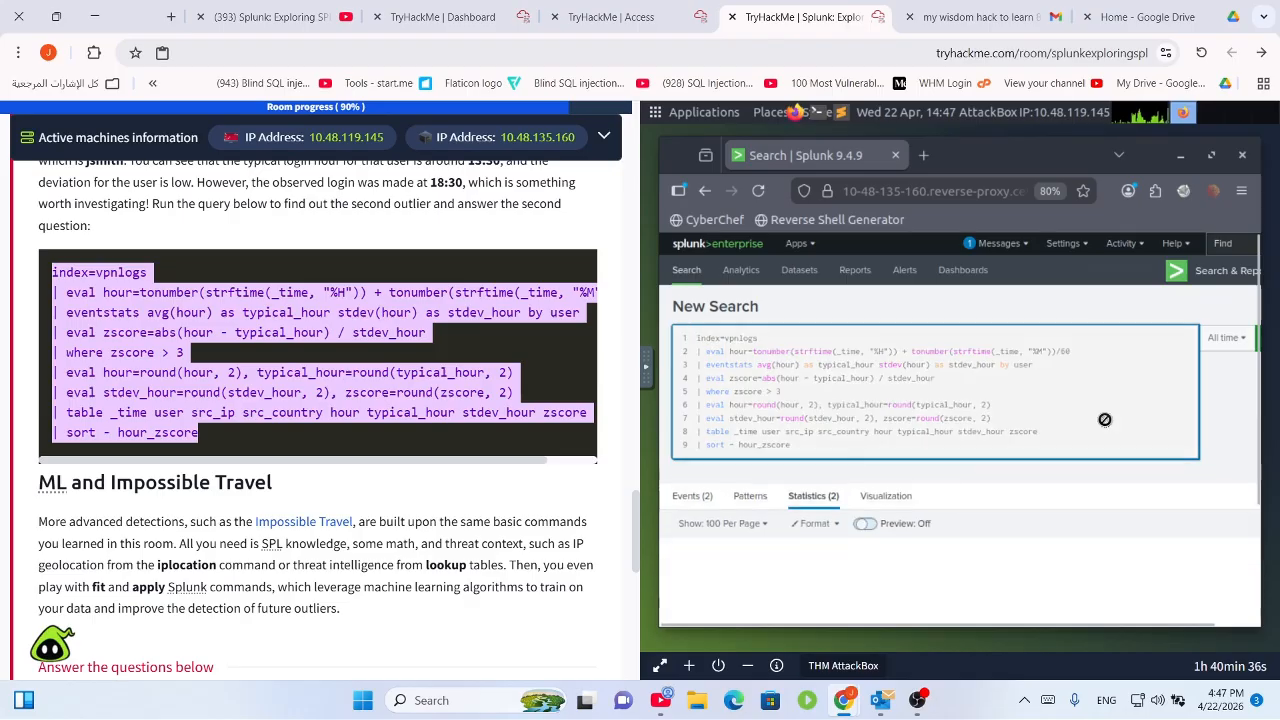
scroll(924, 527, down, 3)
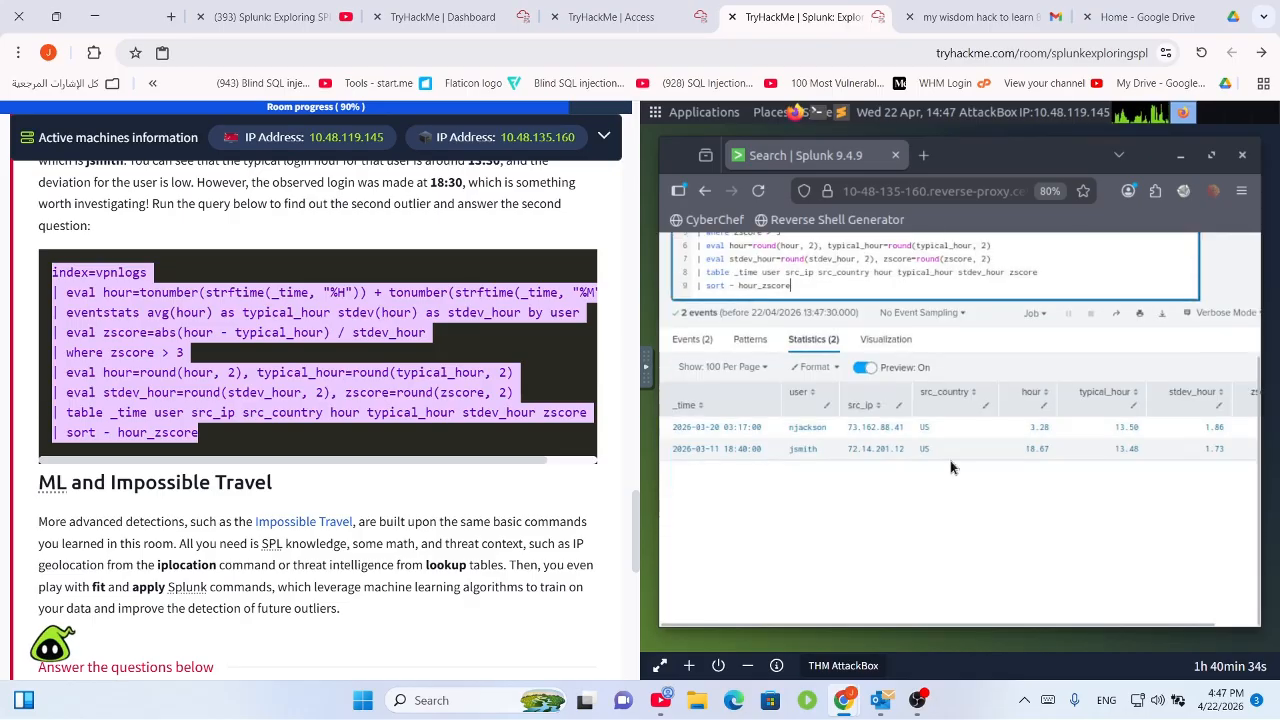
scroll(342, 508, down, 10)
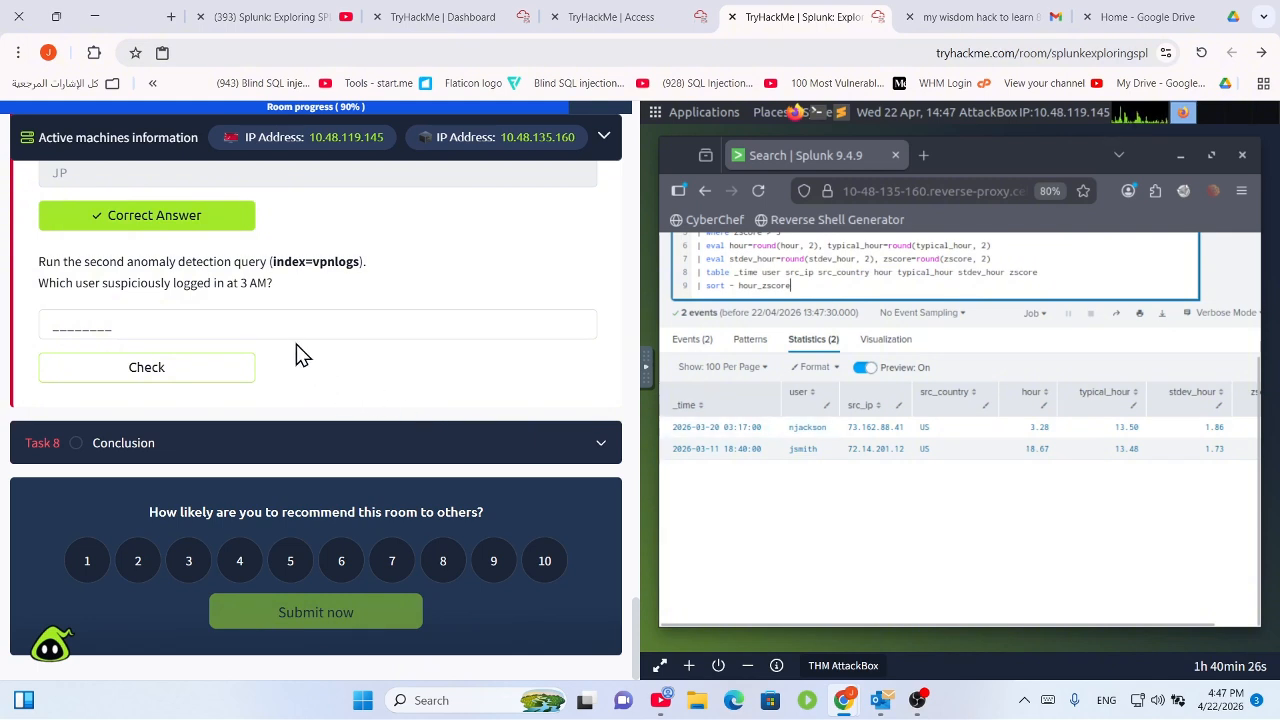
Answer the 3 AM login question with the user's full username from the Splunk results.
click(448, 328)
text(nj)
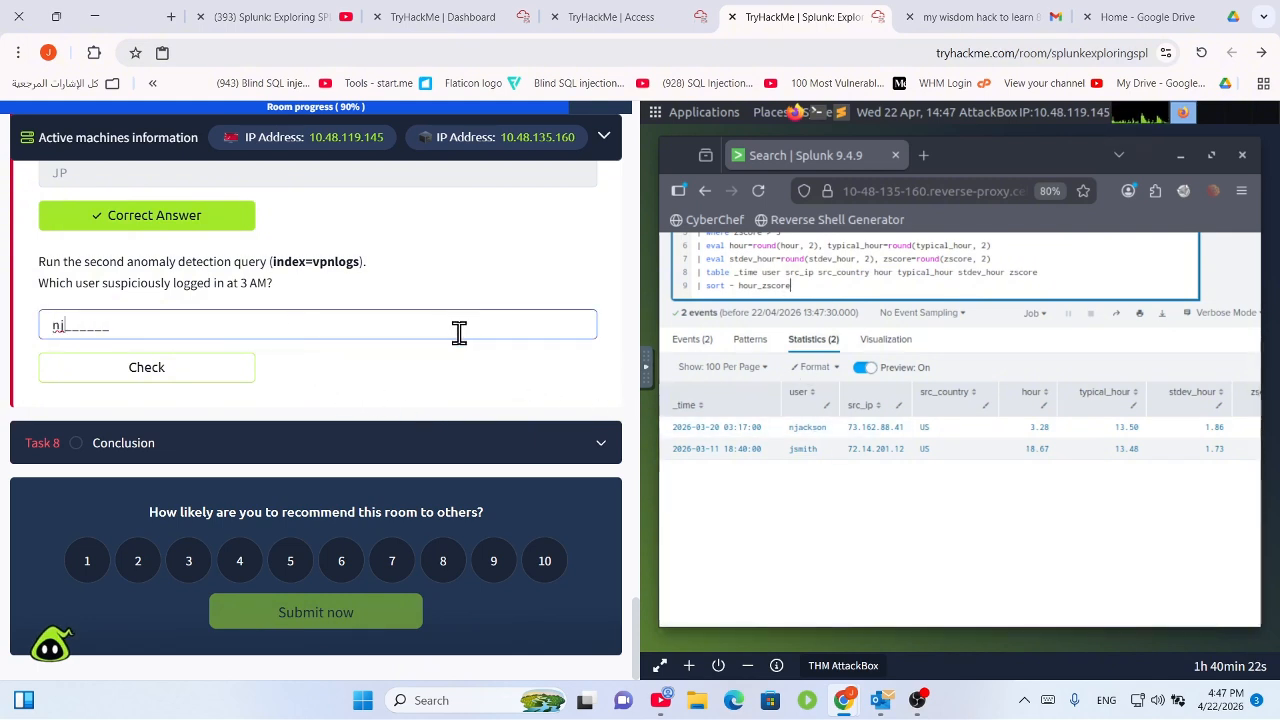
text(ackson)
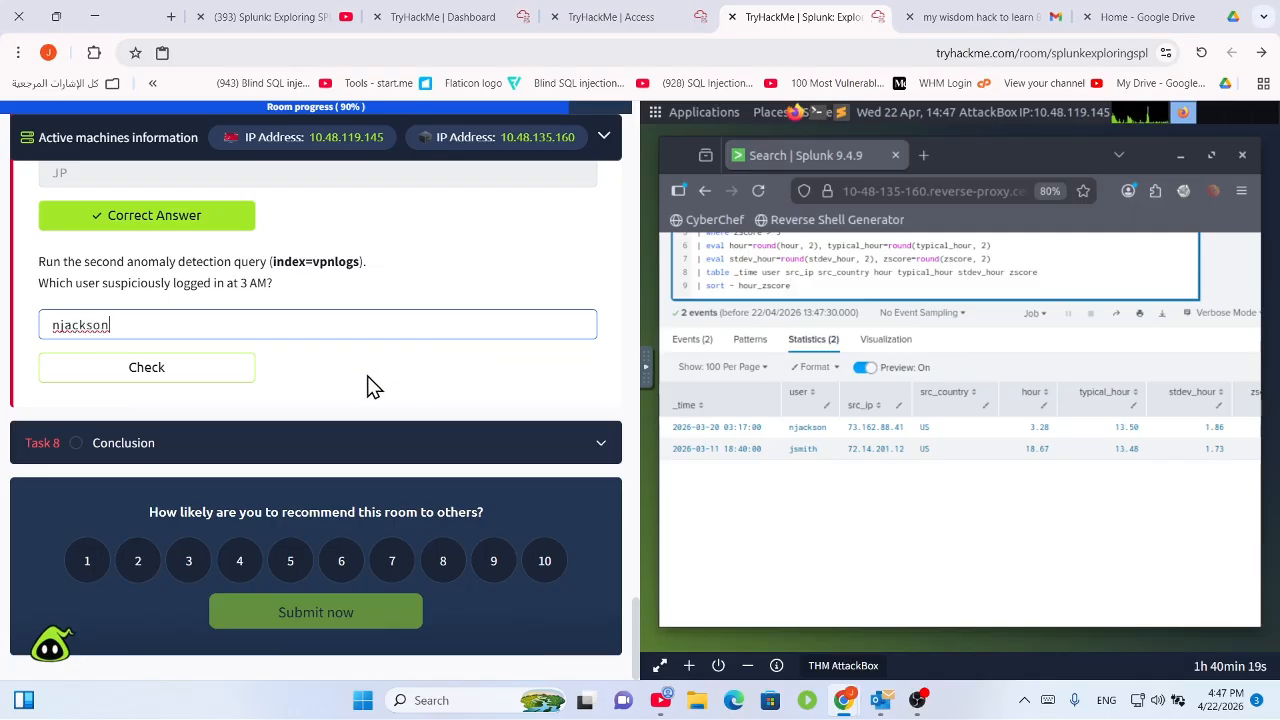
click(310, 437)
click(352, 207)
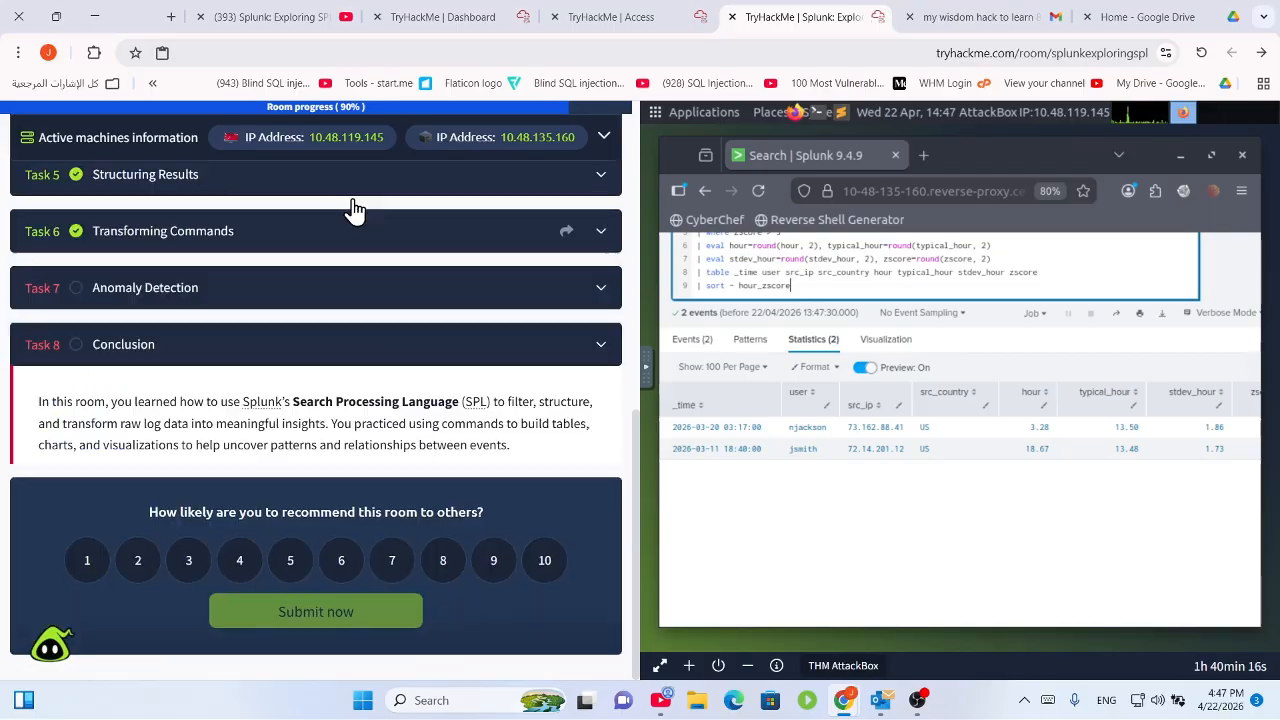
click(252, 393)
scroll(200, 437, down, 15)
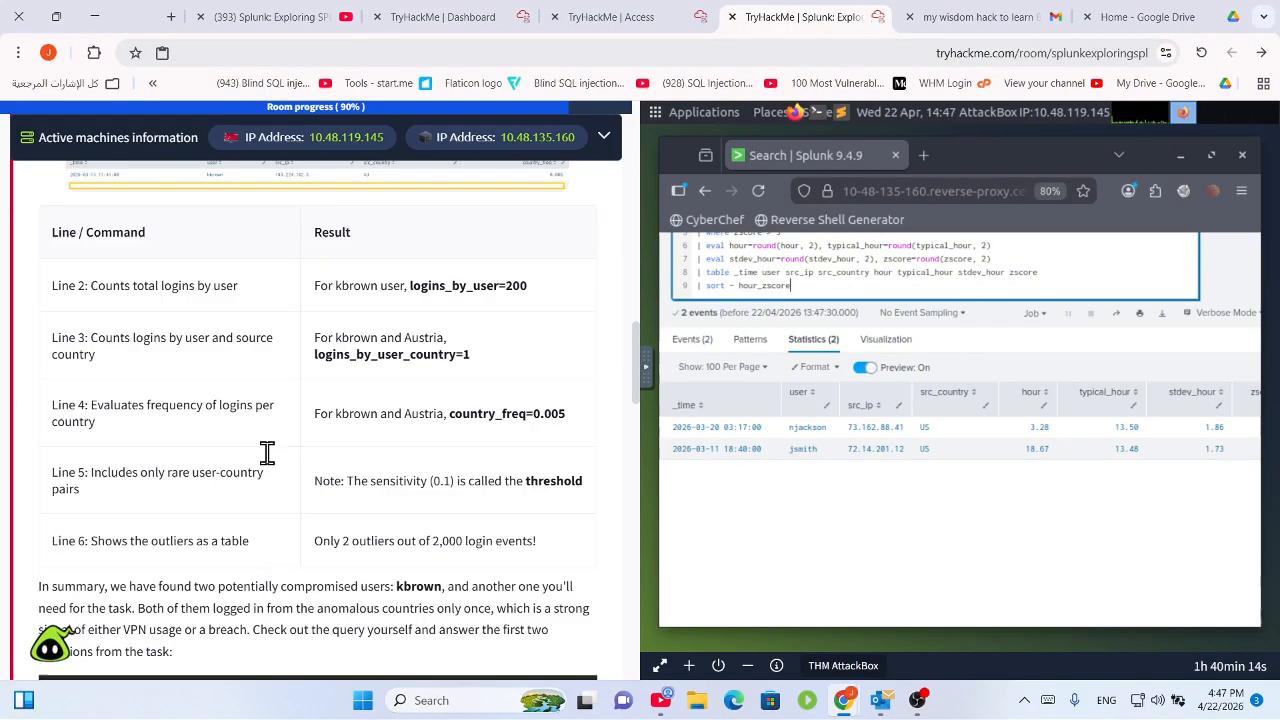
click(135, 366)
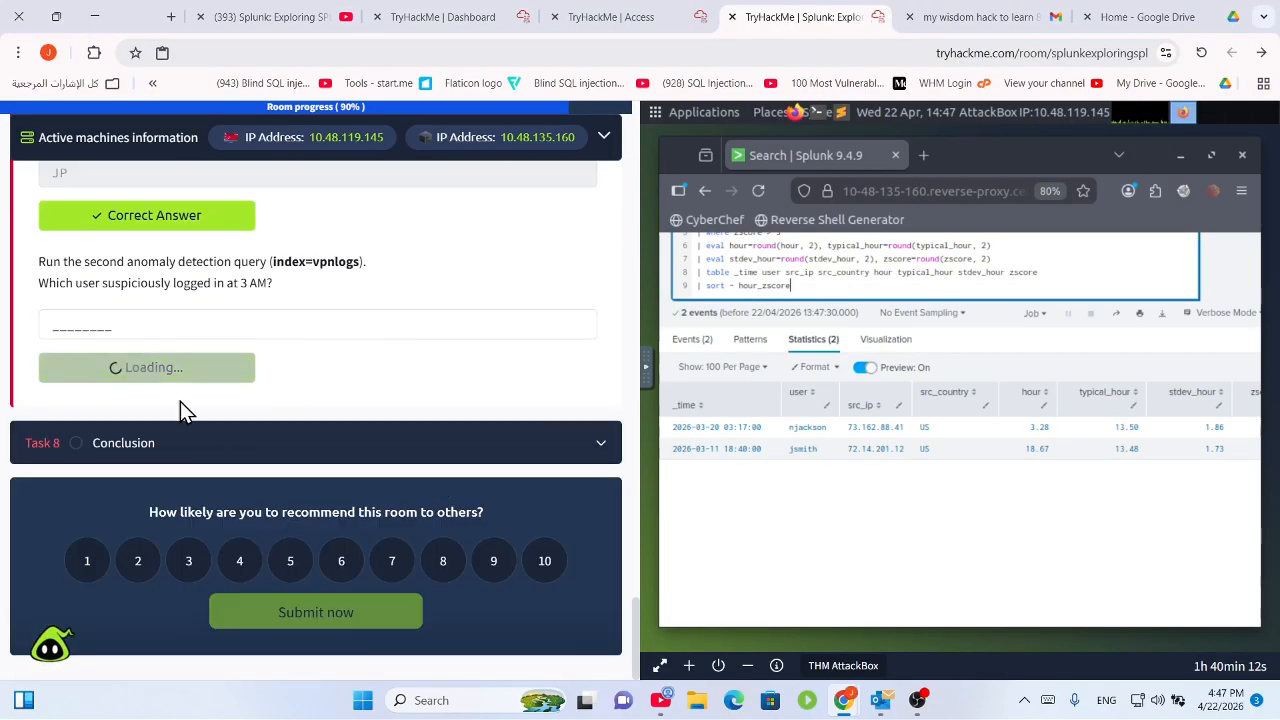
click(522, 320)
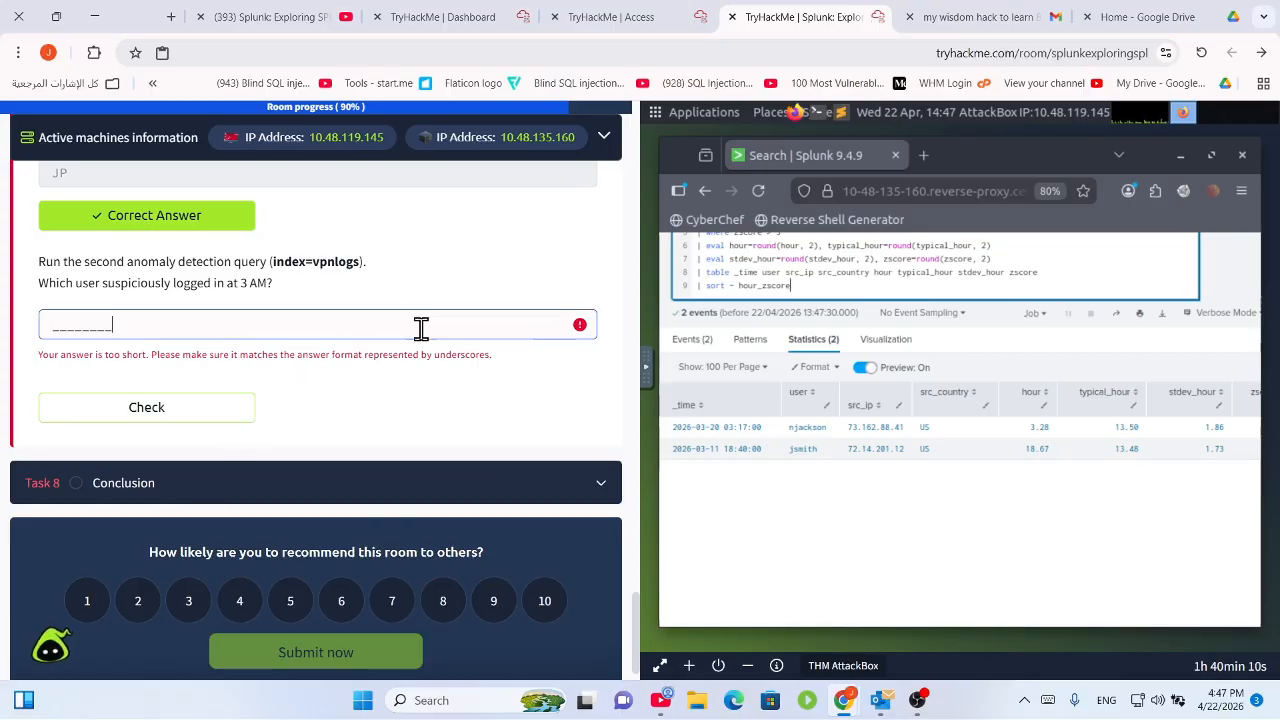
click(379, 327)
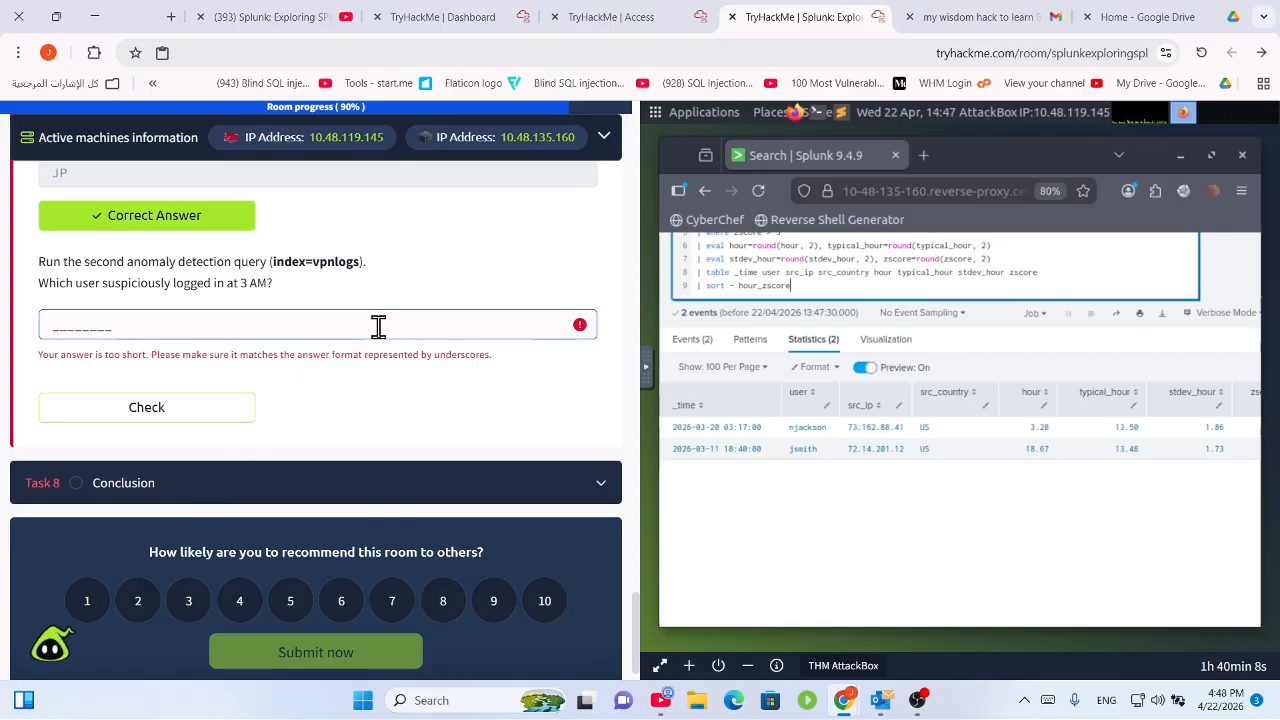
text(njack)
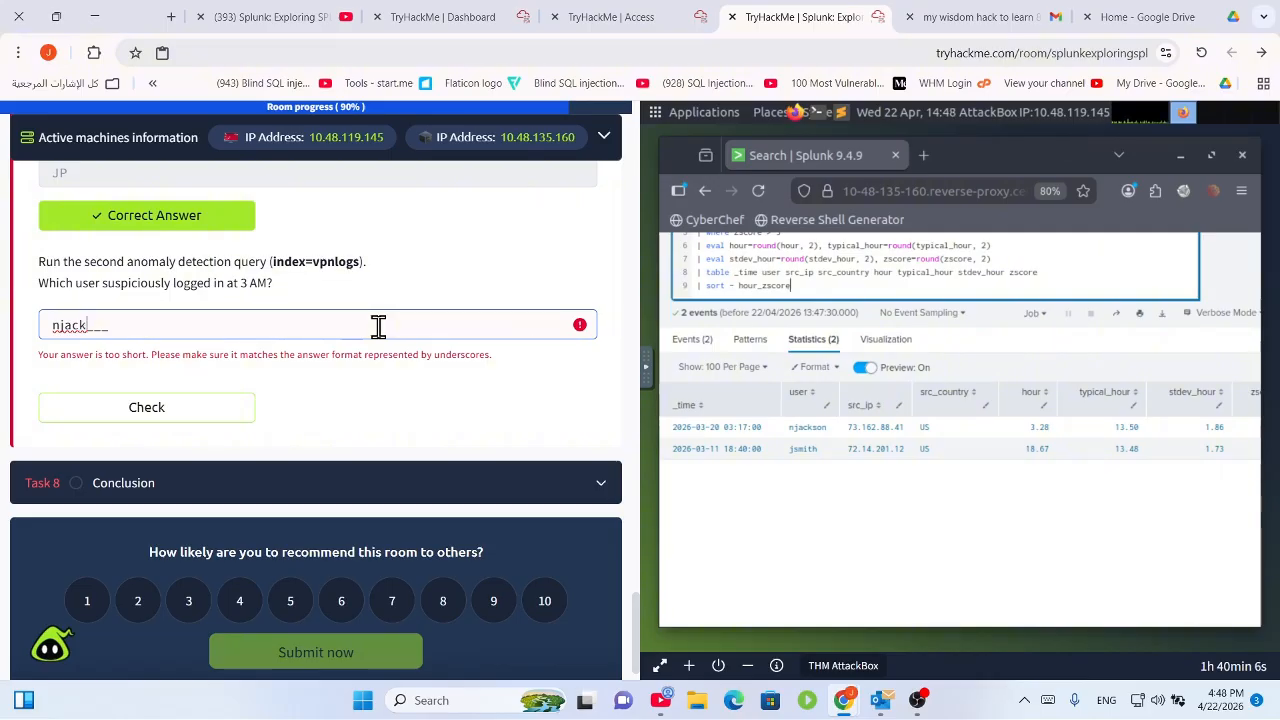
text(son)
key(Return)
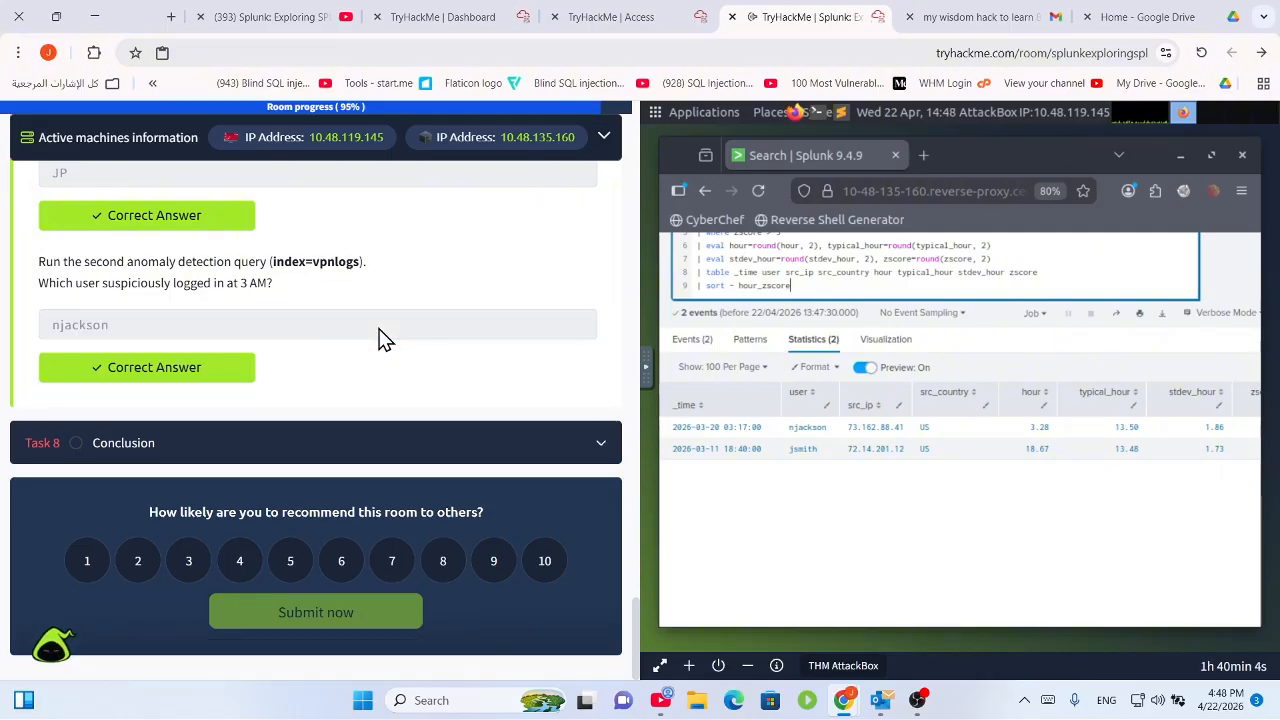
Expand Task 8 Conclusion and submit it to finish the room.
click(378, 436)
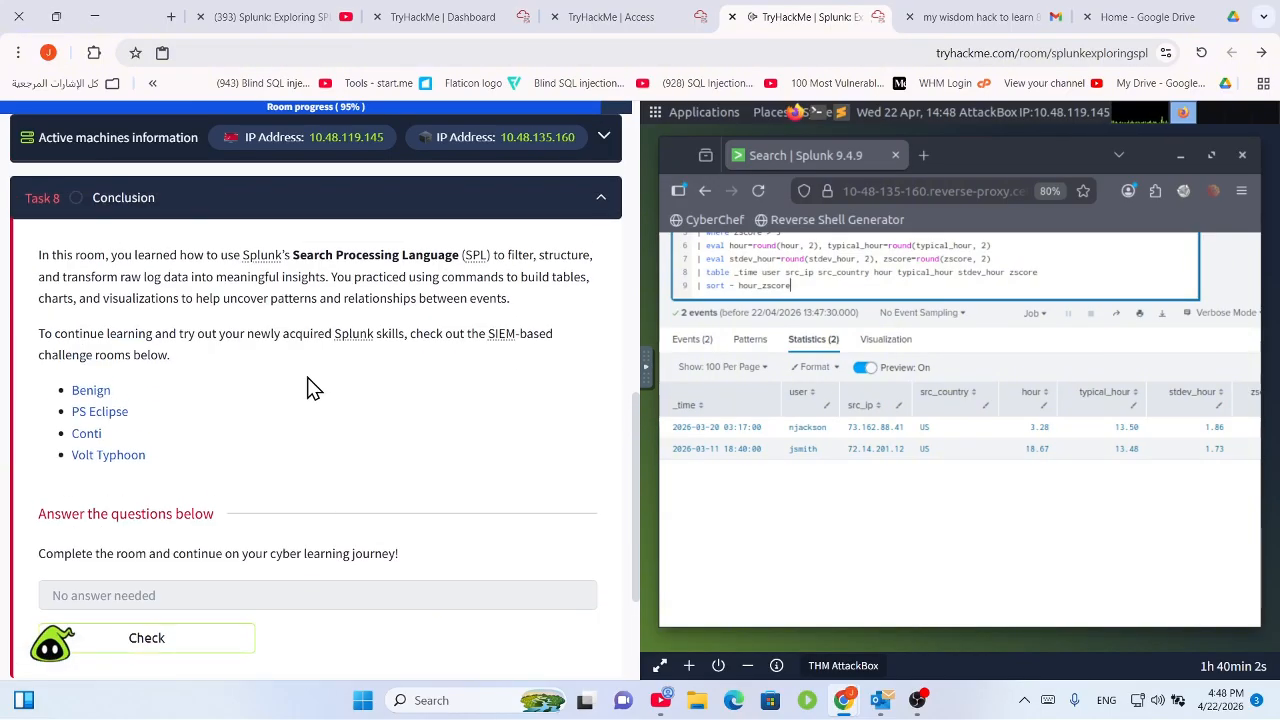
drag(102, 260, 423, 286)
click(425, 317)
scroll(450, 390, down, 2)
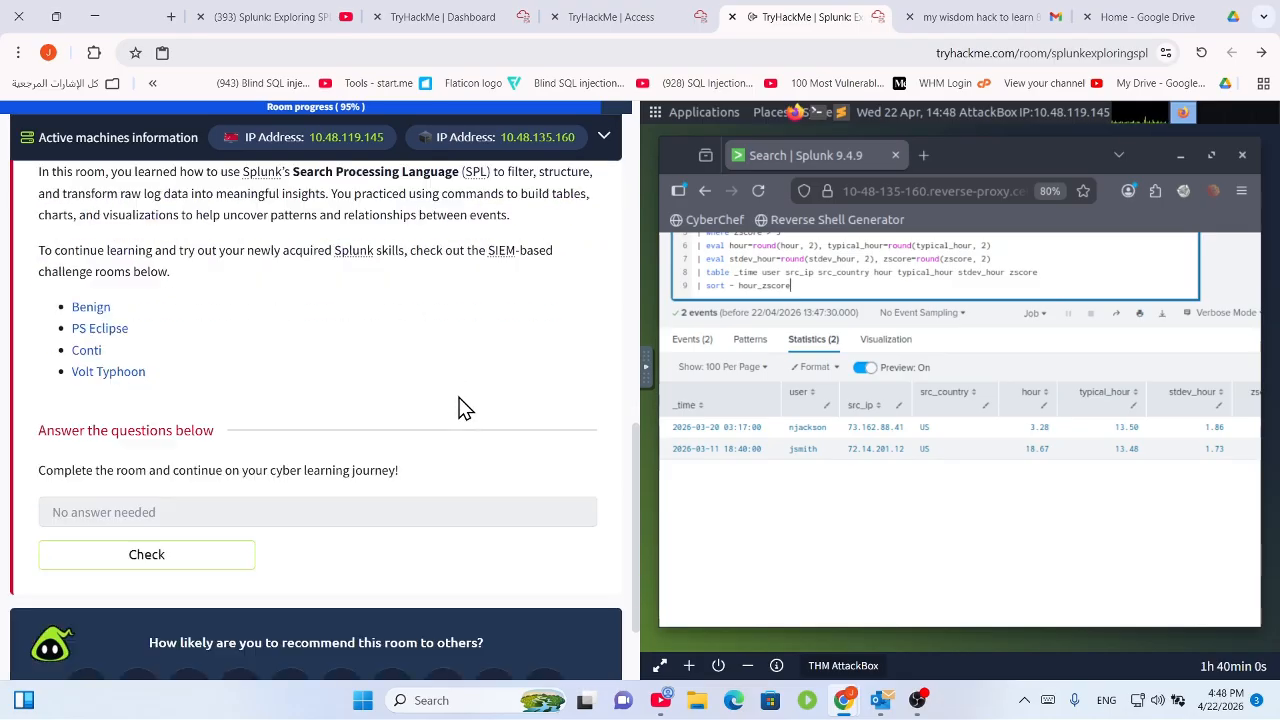
click(115, 476)
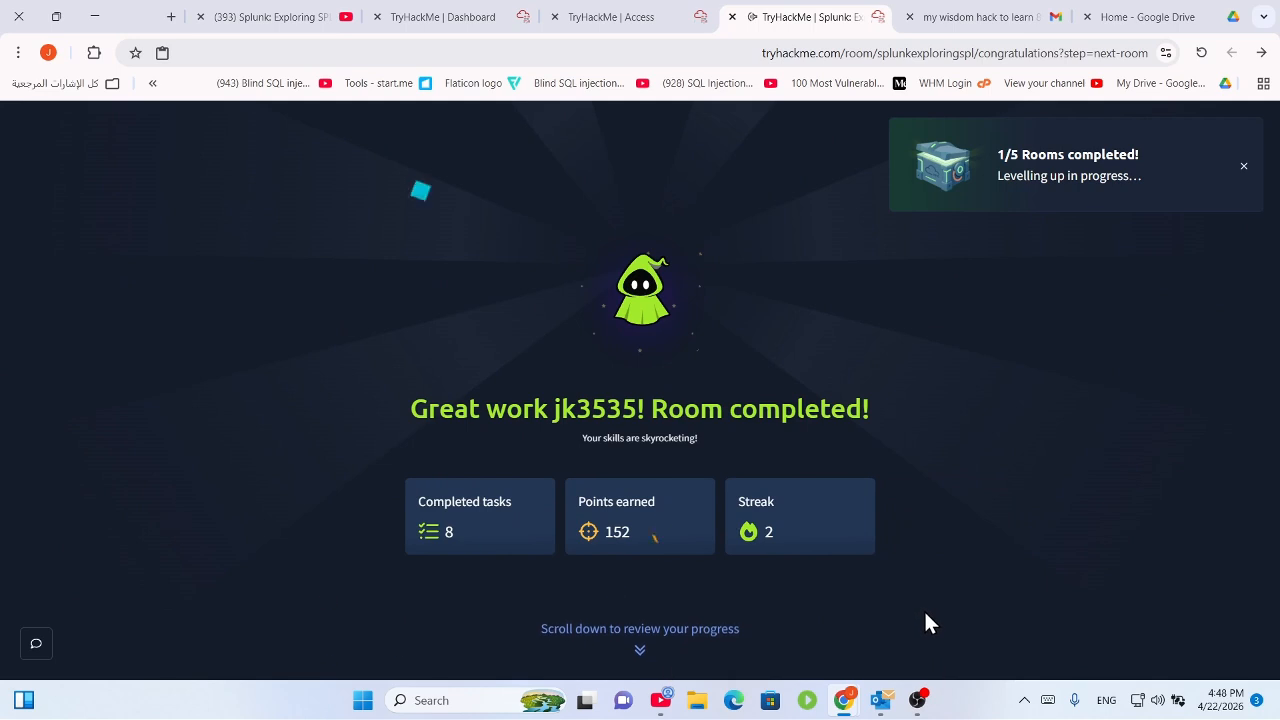
Jump down to the mission debrief on the Room completed page.
click(655, 640)
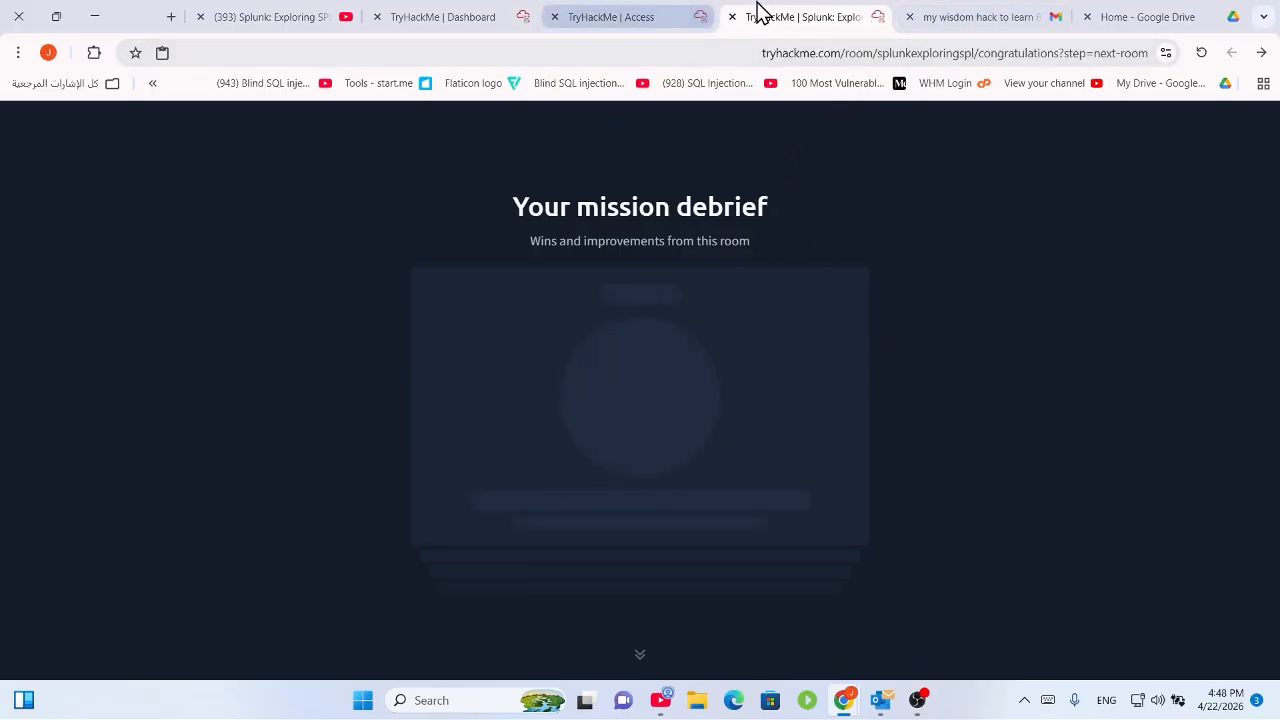
click(709, 14)
click(757, 13)
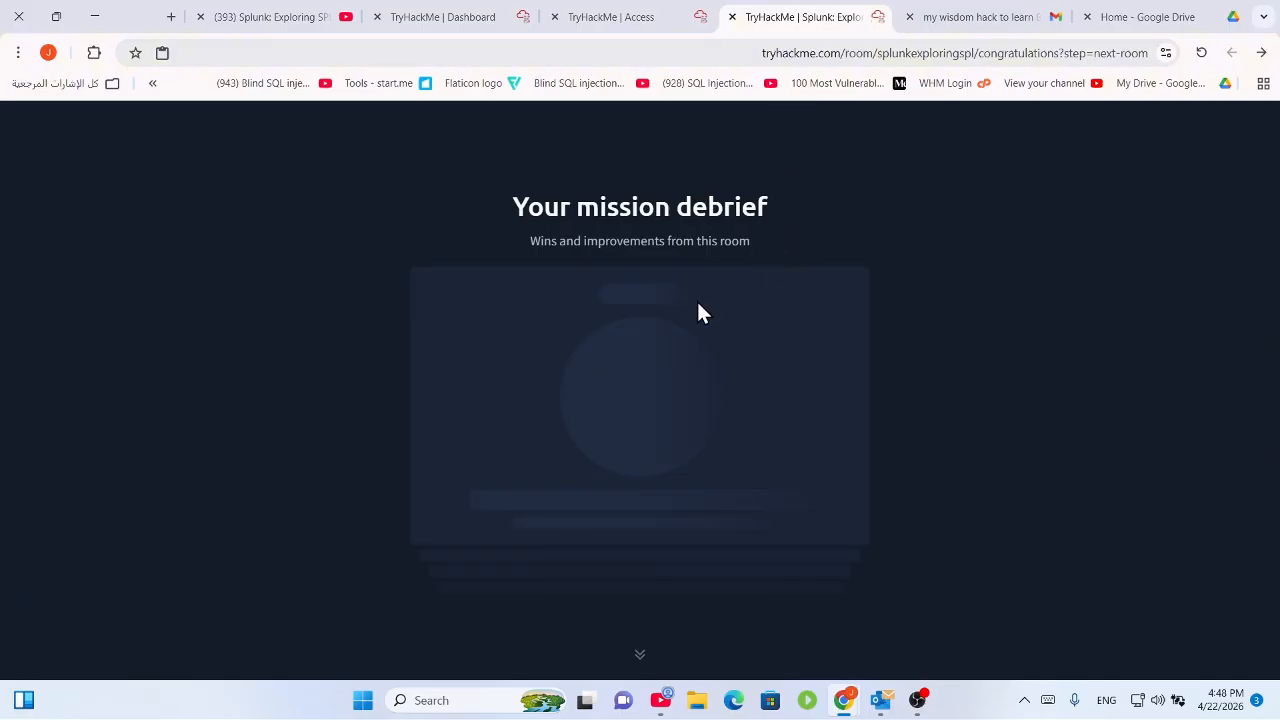
Open the Splunk: Dashboards and Reports room via Learn, SOC Level 2 and Advanced Splunk.
click(610, 10)
click(315, 155)
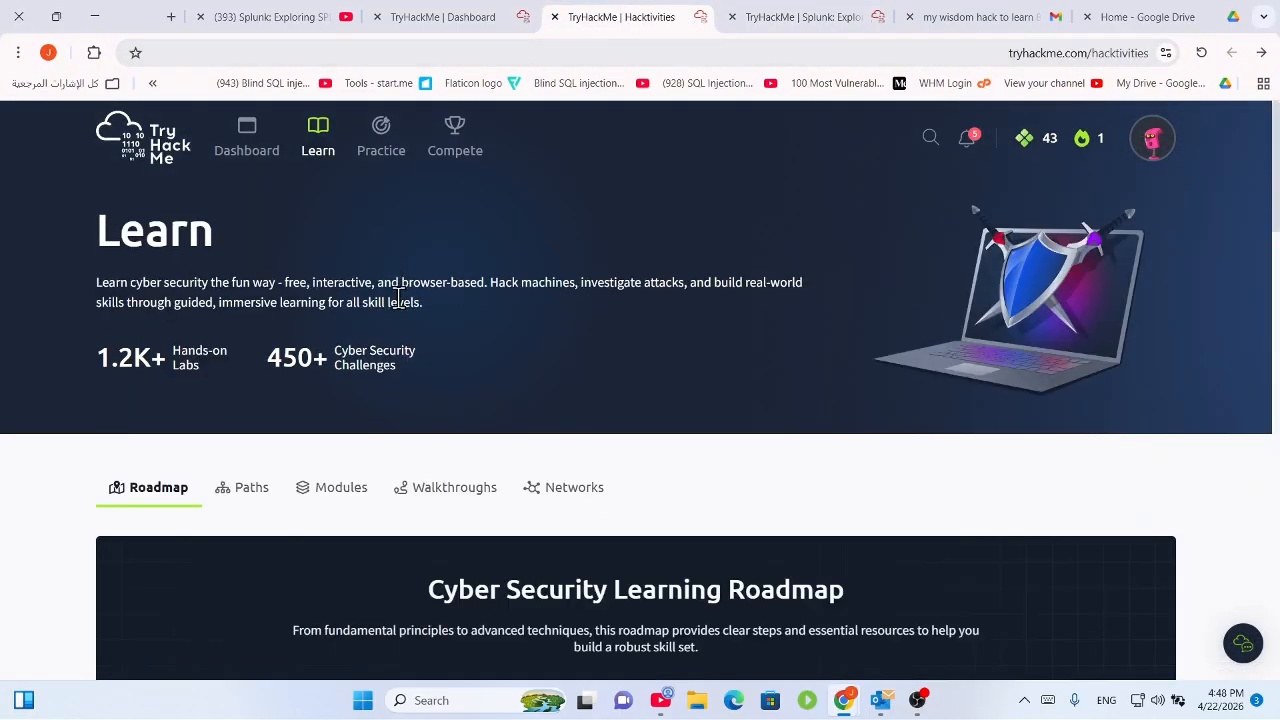
scroll(457, 349, down, 20)
scroll(305, 383, up, 3)
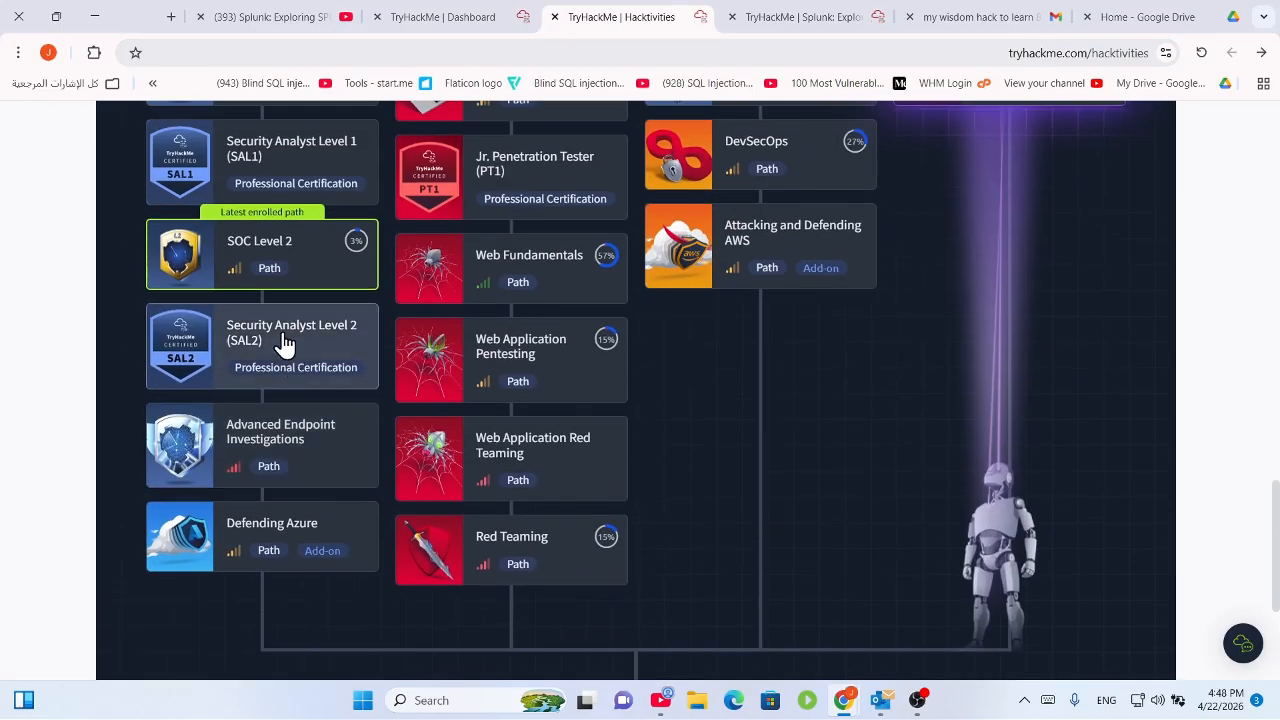
click(286, 249)
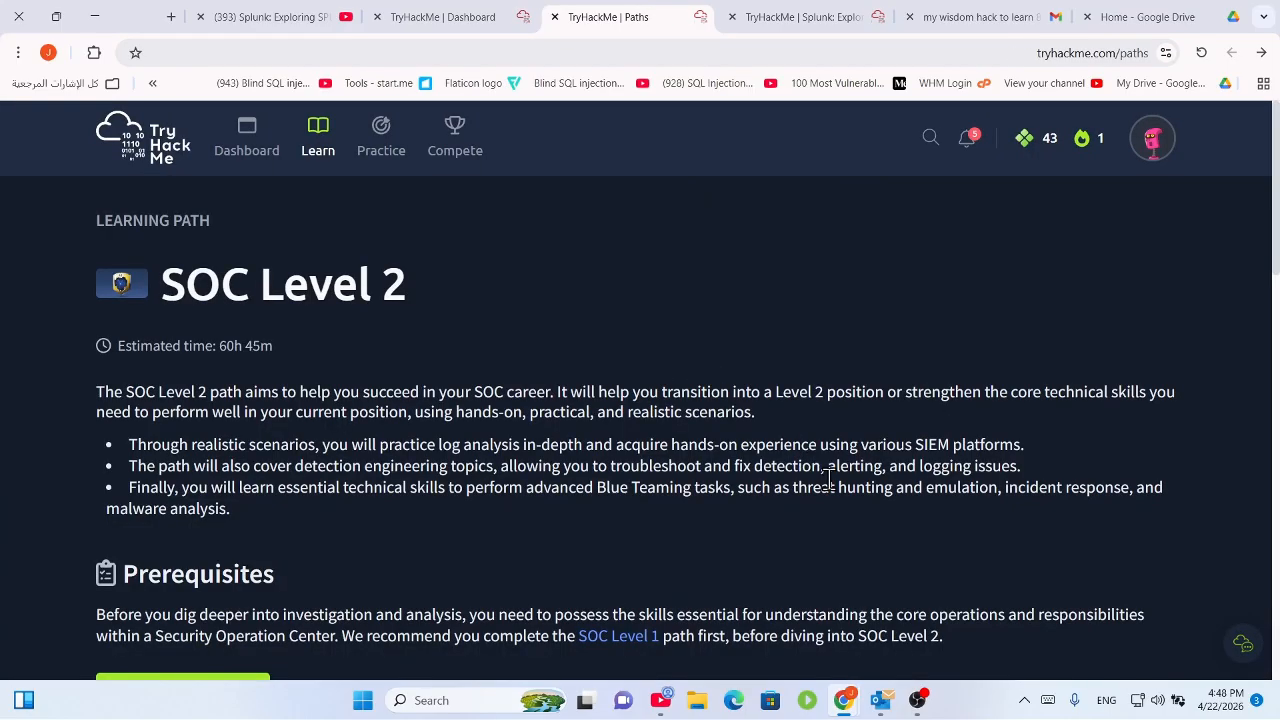
scroll(786, 419, down, 10)
scroll(735, 437, up, 3)
click(700, 365)
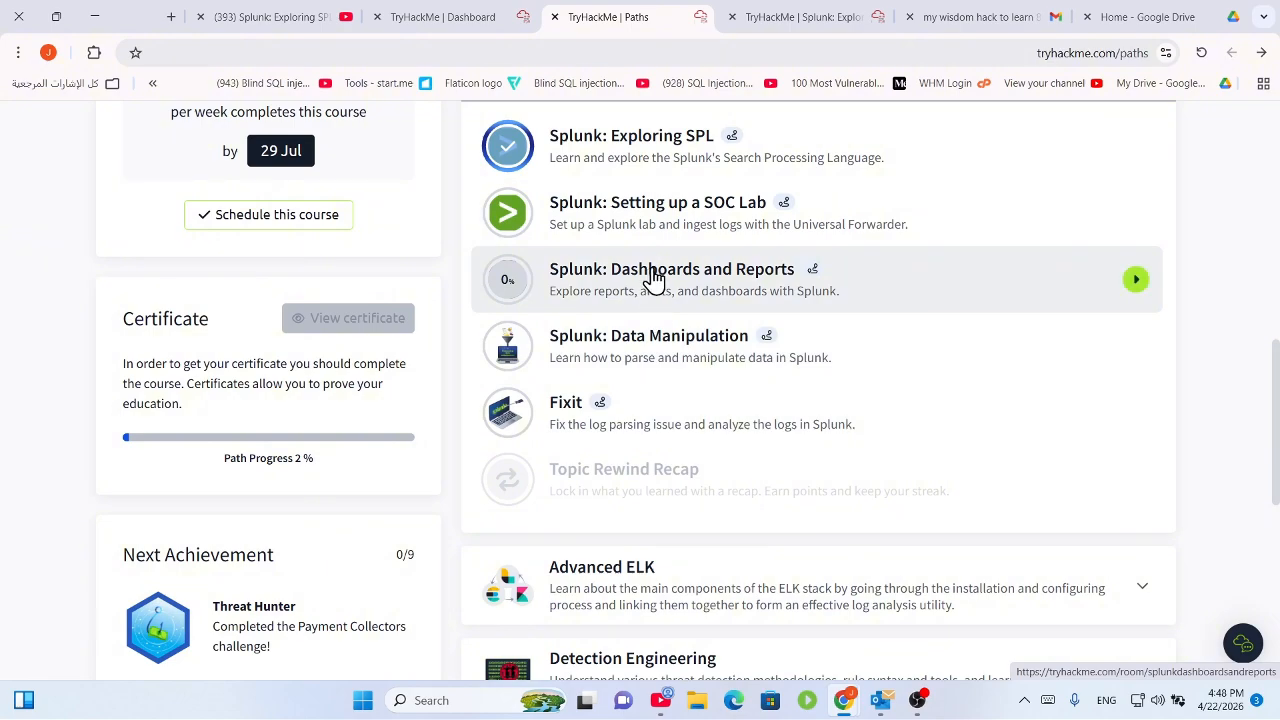
click(654, 277)
Collapse Task 1, expand Task 3 Detecting With Alerts and Rules, then bring up OBS.
scroll(500, 532, down, 15)
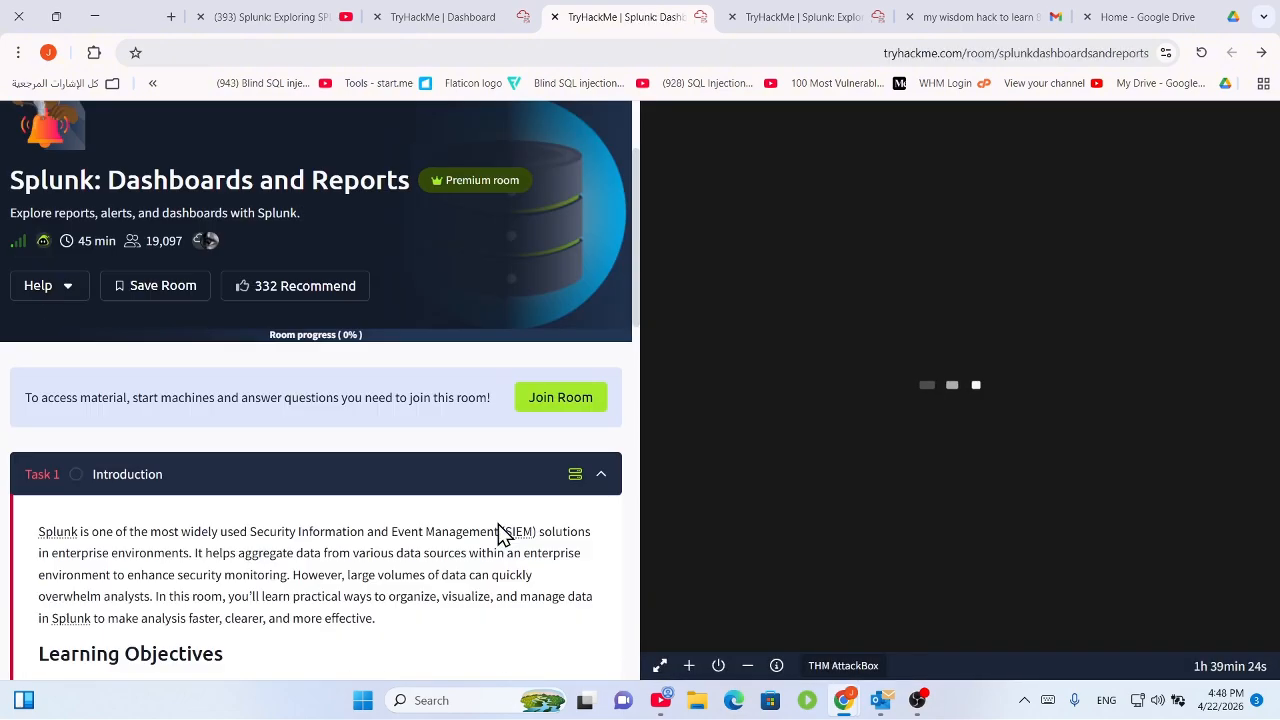
scroll(375, 530, up, 15)
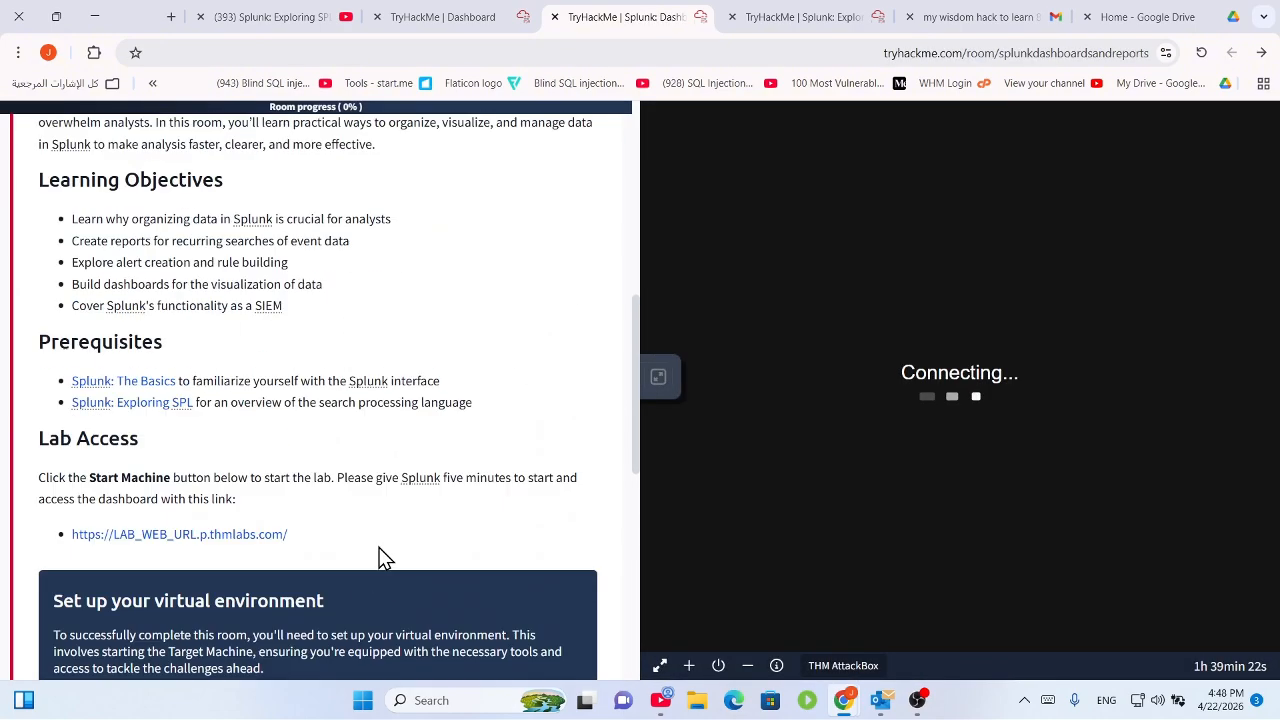
click(374, 622)
scroll(398, 553, down, 5)
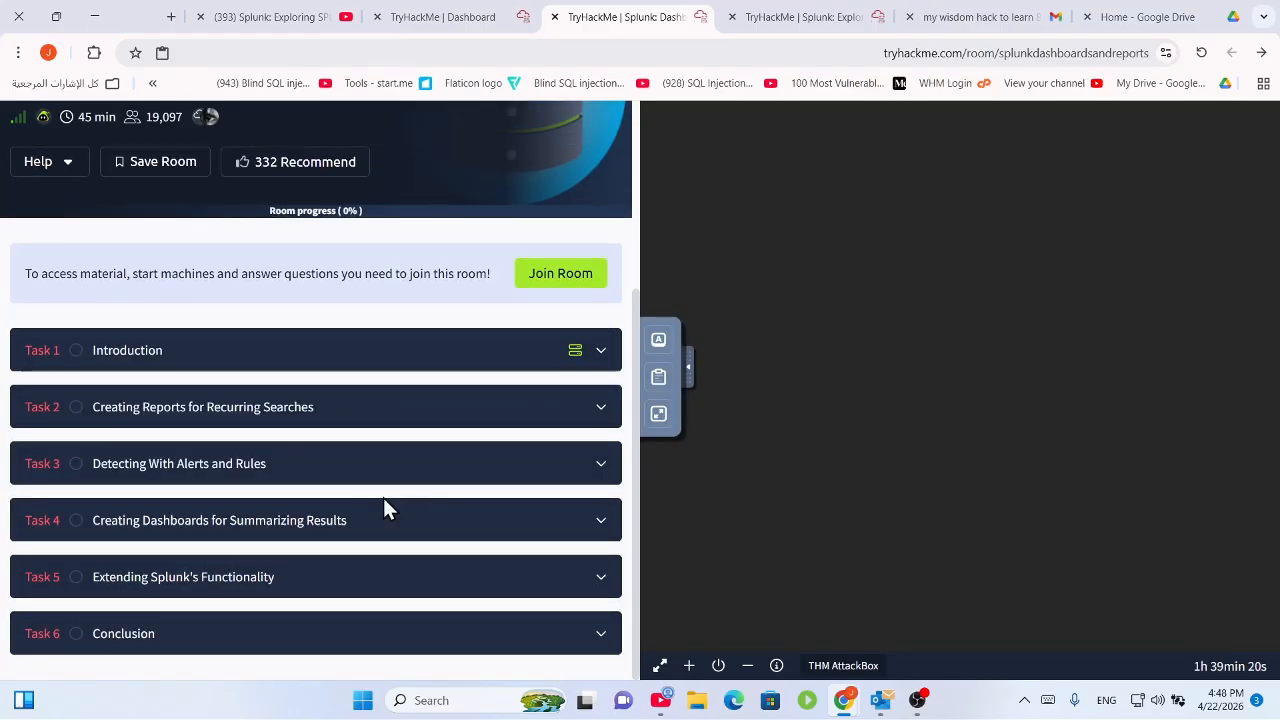
click(335, 469)
scroll(408, 446, down, 6)
scroll(415, 455, up, 2)
scroll(442, 549, down, 15)
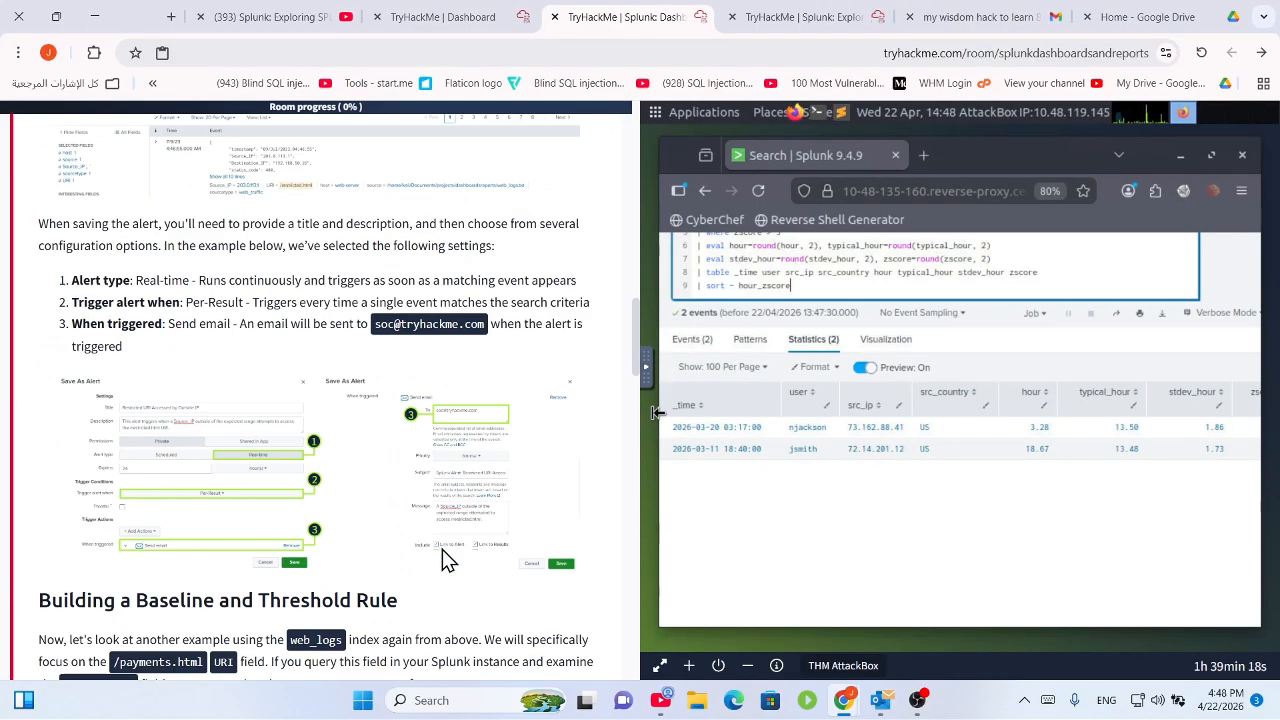
click(916, 700)
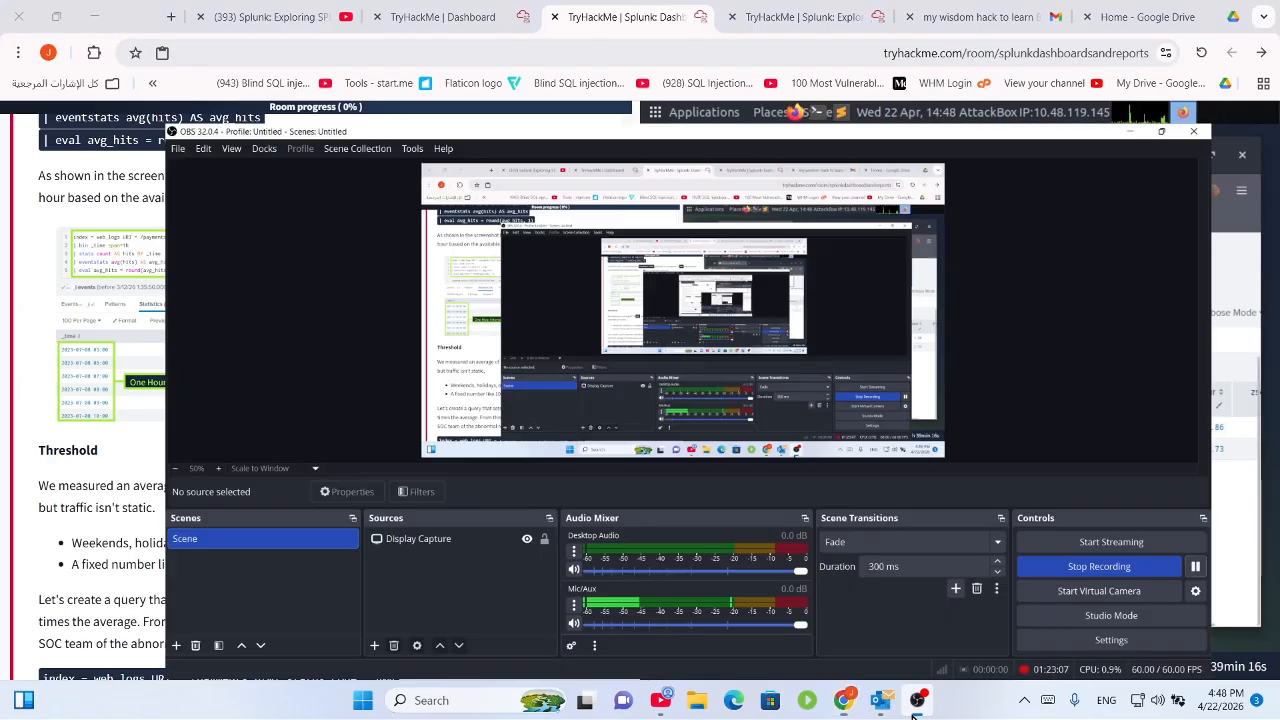